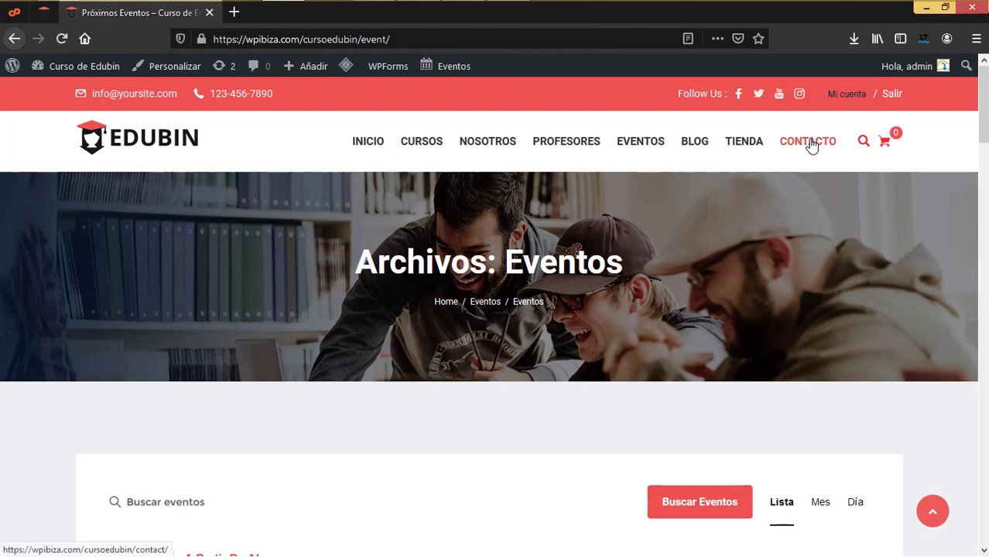
# Scroll up and down through the Eventos archive listing
pyautogui.scroll(-8, 504, 396)
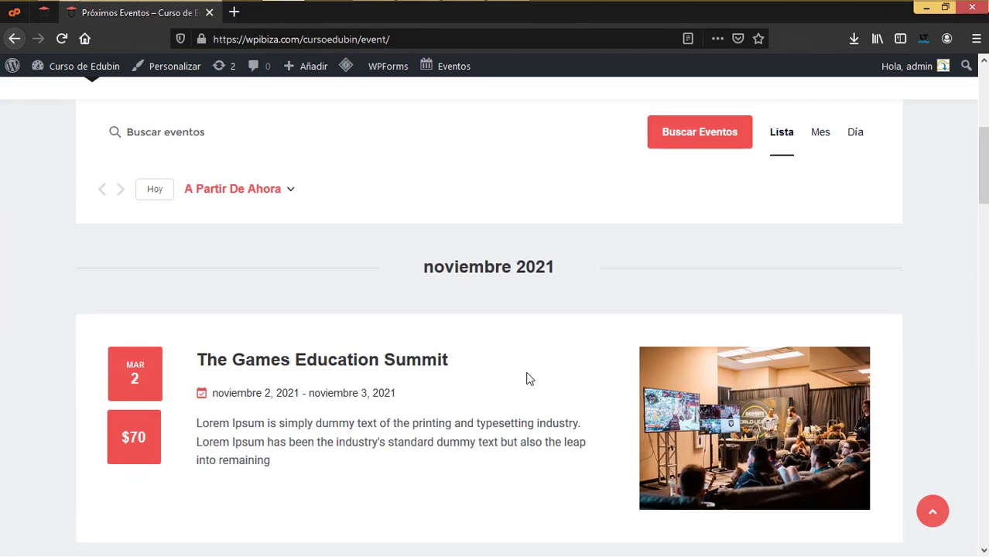
pyautogui.scroll(4, 527, 377)
pyautogui.scroll(4, 528, 378)
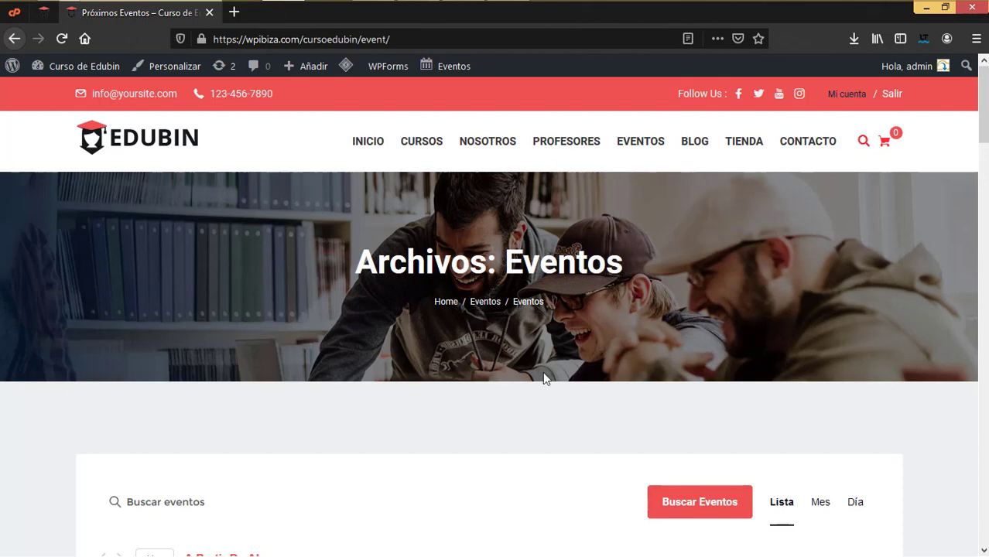
pyautogui.scroll(-3, 586, 413)
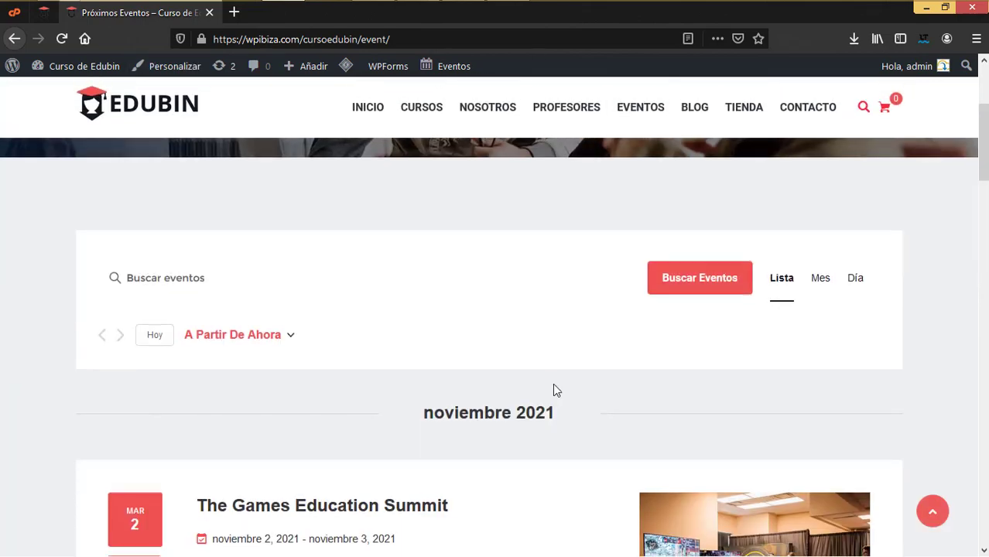
pyautogui.scroll(-5, 554, 391)
pyautogui.scroll(-5, 552, 391)
pyautogui.scroll(-8, 625, 413)
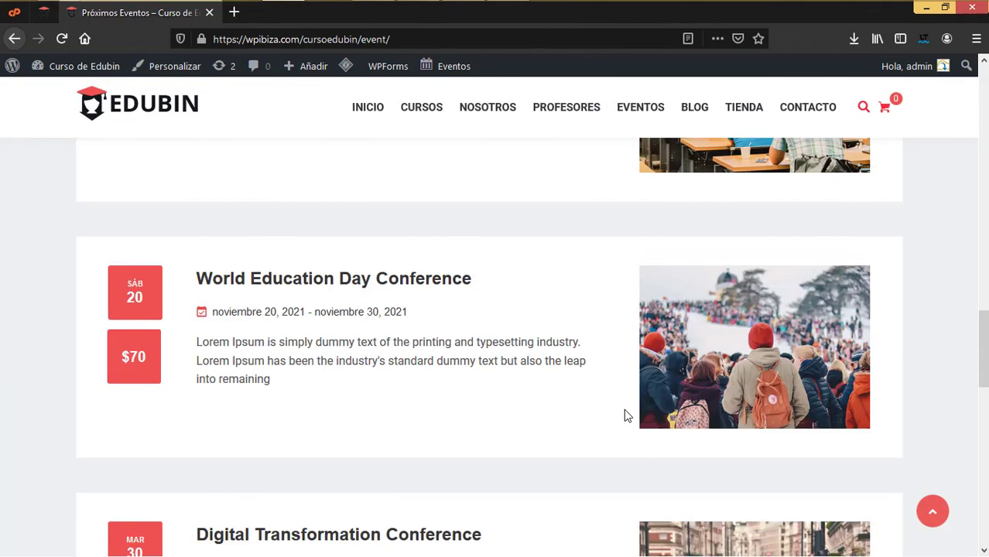
pyautogui.scroll(-5, 623, 410)
pyautogui.scroll(10, 625, 413)
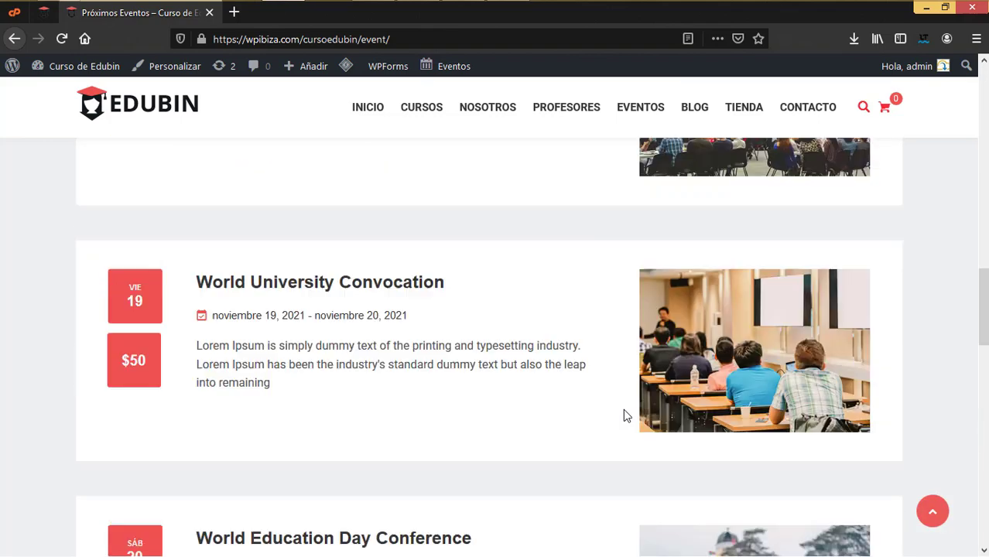
pyautogui.scroll(8, 654, 403)
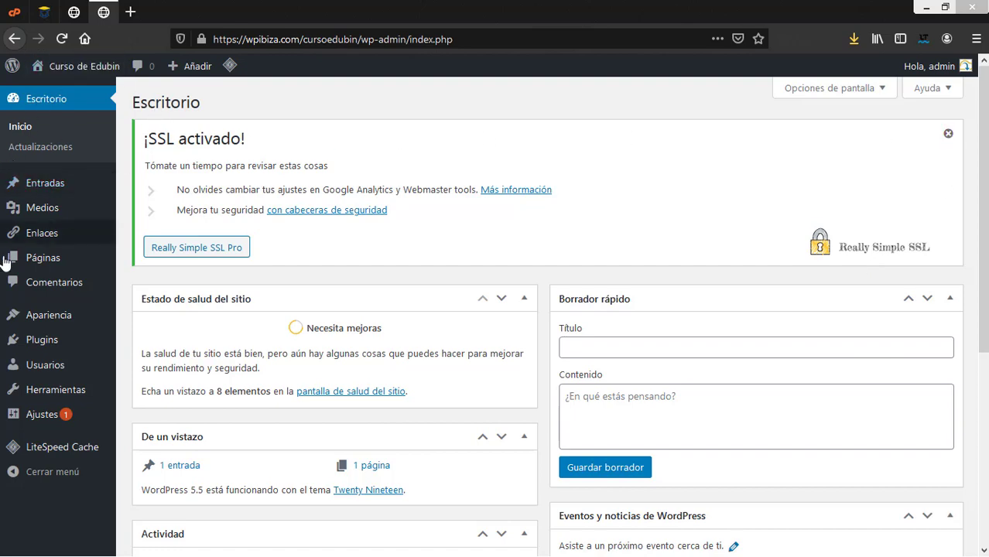
# Dismiss the SSL notice and go to the Añadir nuevo theme page under Apariencia > Temas
pyautogui.click(948, 136)
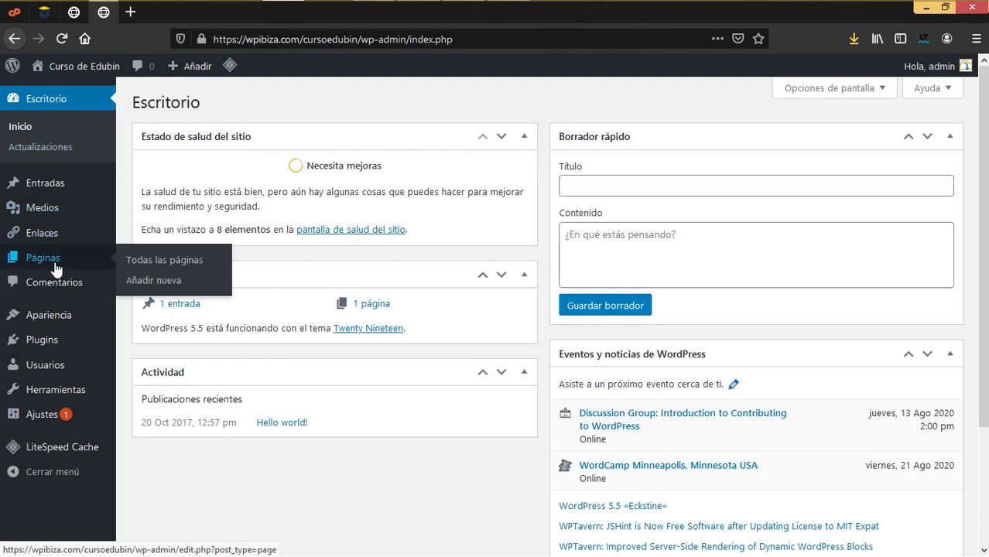
pyautogui.moveTo(43, 242)
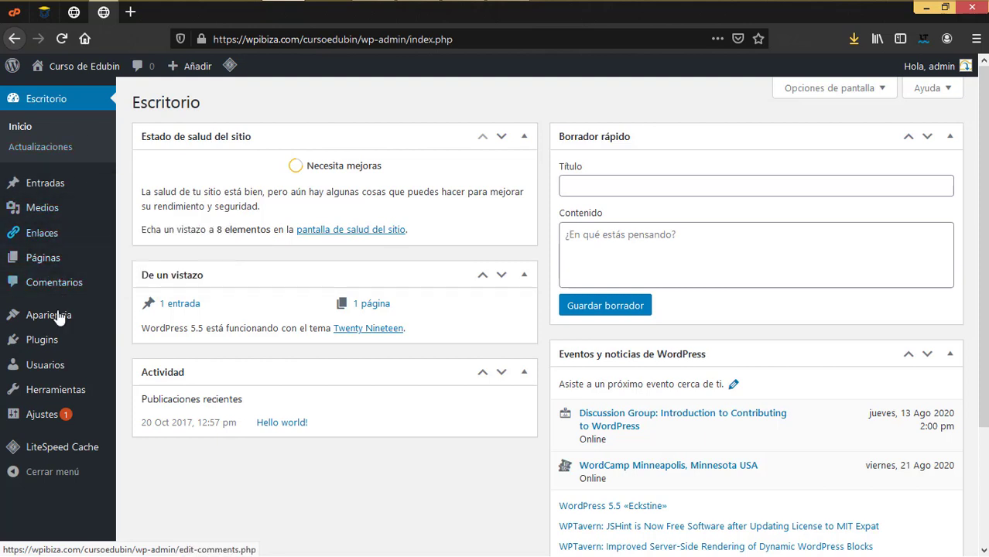
pyautogui.moveTo(39, 315)
pyautogui.click(135, 318)
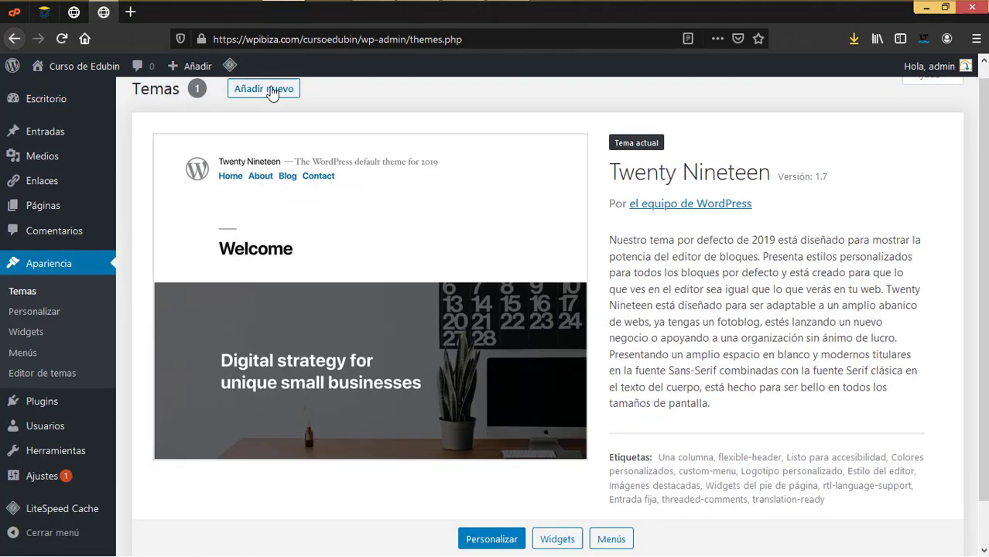
pyautogui.click(271, 90)
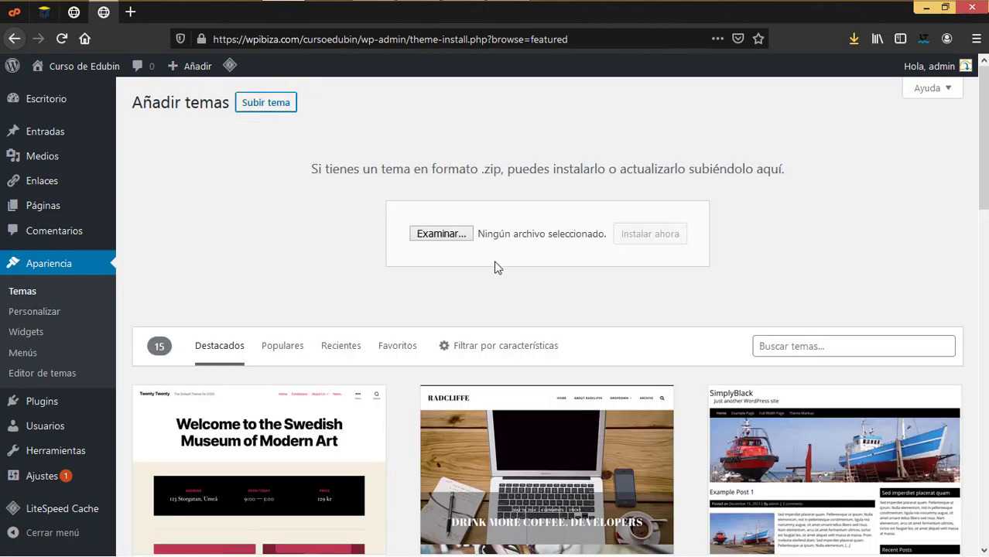
# Choose the themeforest Edubin education LMS theme zip as the upload file
pyautogui.click(463, 234)
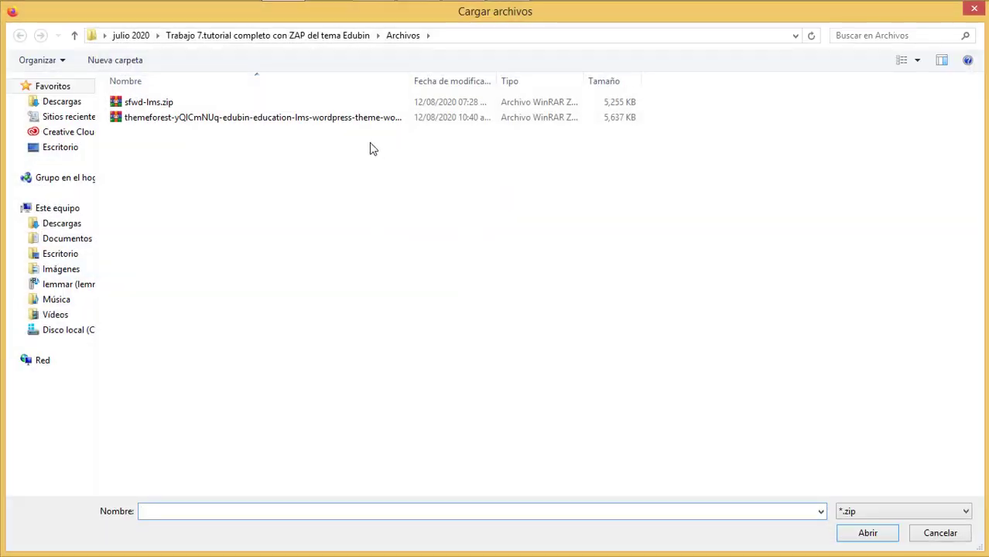
pyautogui.click(356, 118)
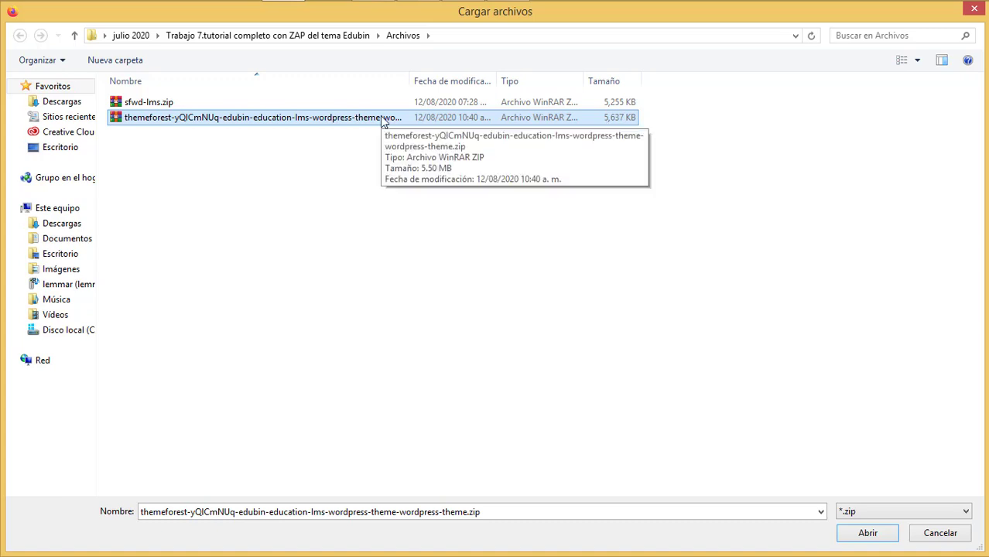
pyautogui.click(871, 537)
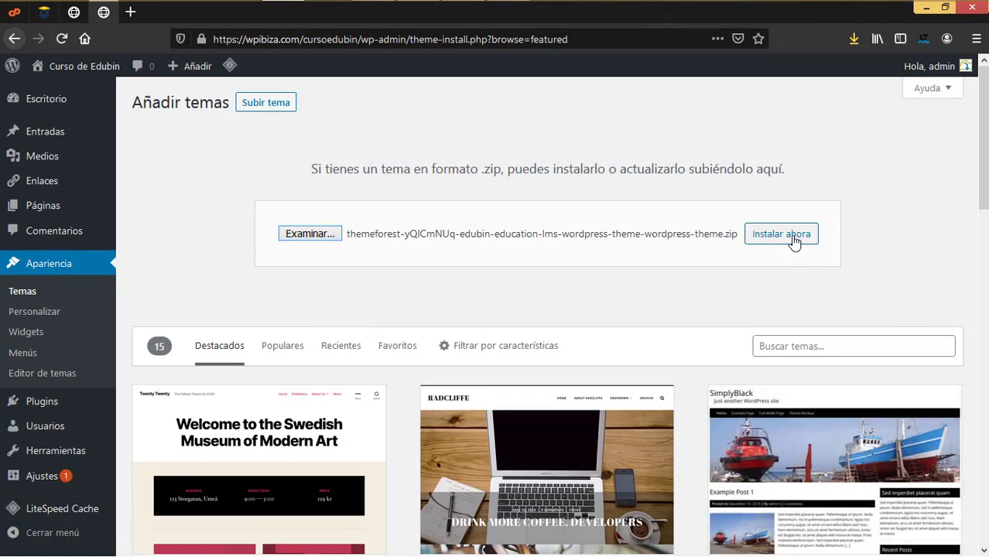
# Install and activate the Edubin theme, skipping its setup wizard with Not Right Now
pyautogui.click(795, 242)
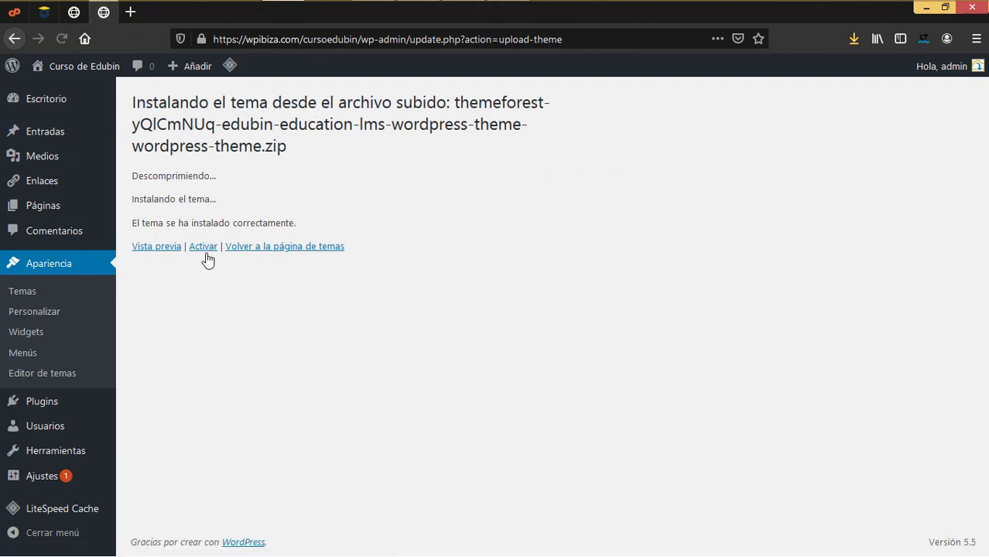
pyautogui.click(205, 254)
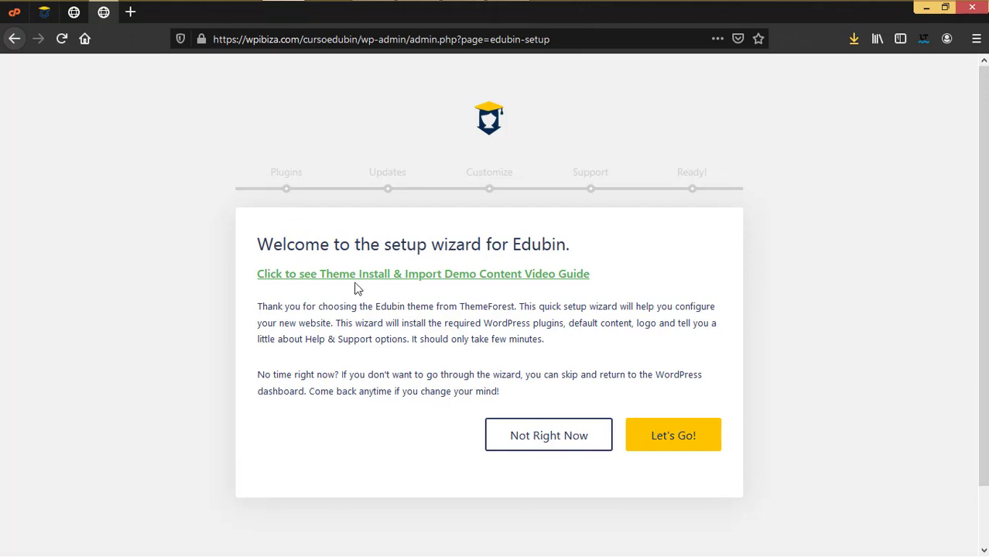
pyautogui.click(569, 450)
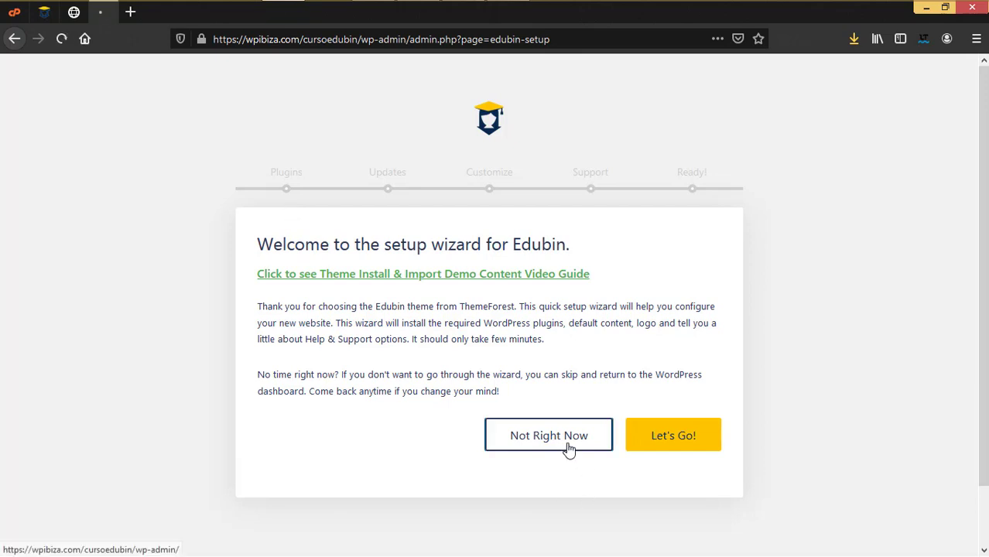
pyautogui.moveTo(55, 184)
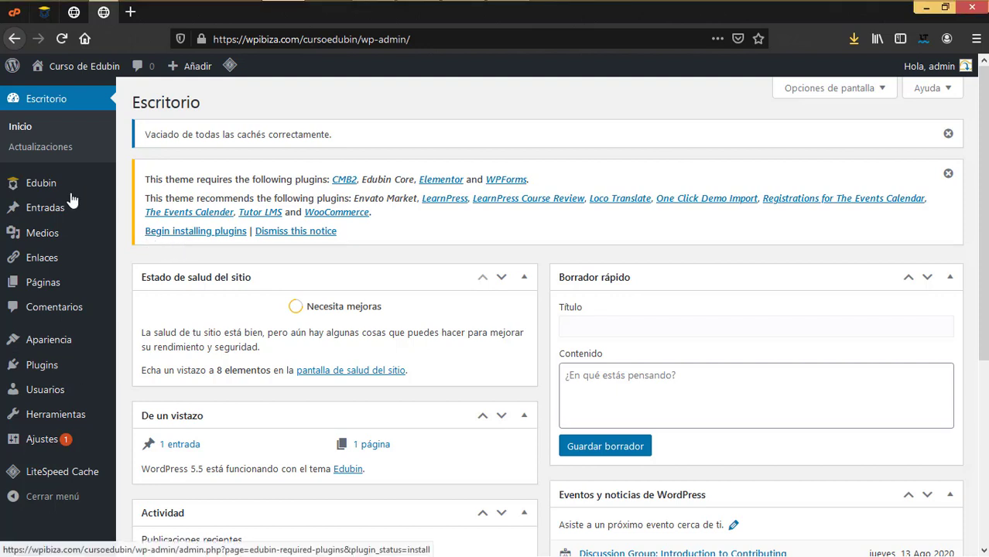
# In Edubin > Install Plugins, tick CMB2, Edubin Core, Elementor and WPForms
pyautogui.moveTo(15, 185)
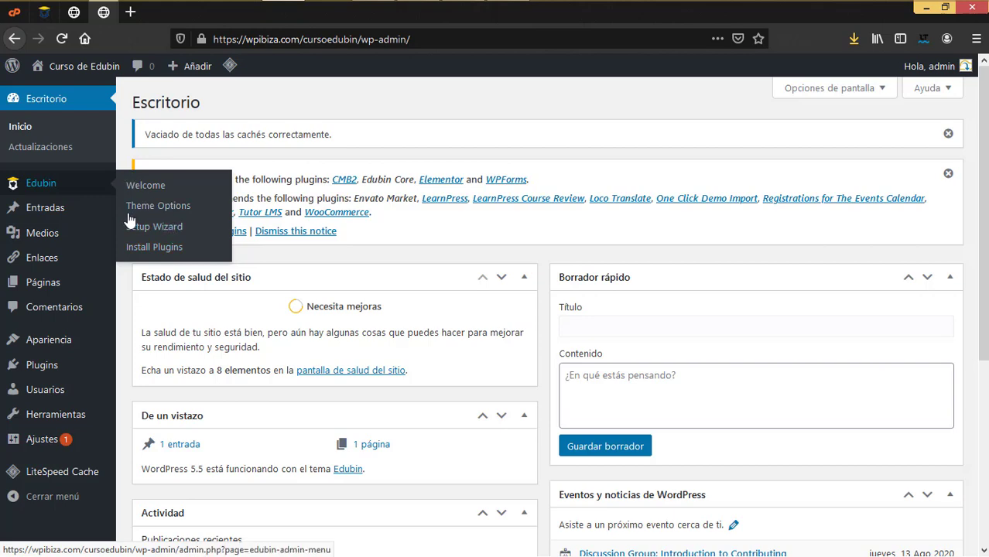
pyautogui.click(159, 248)
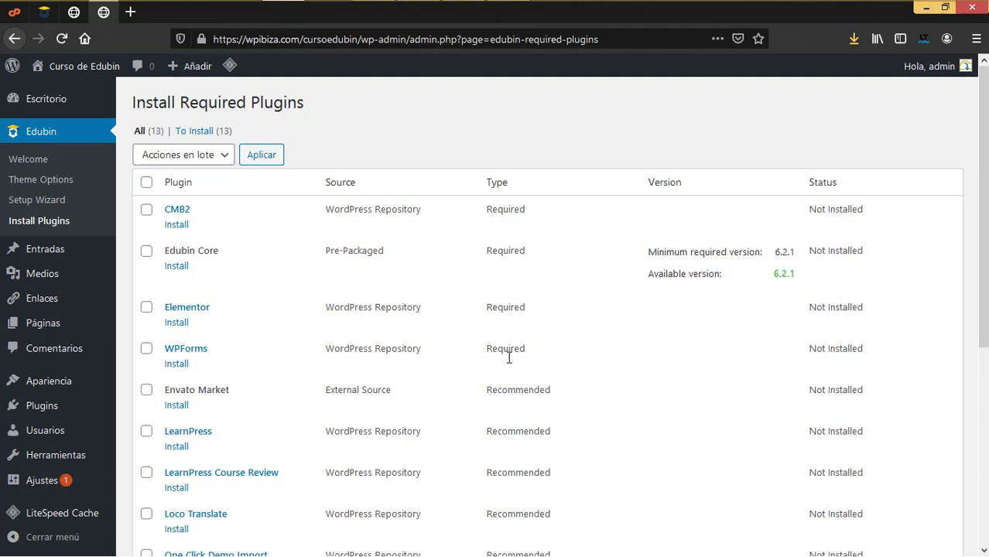
pyautogui.click(146, 210)
pyautogui.click(147, 251)
pyautogui.click(147, 307)
pyautogui.press('space')
# Also tick Envato Market, Loco Translate, One Click Demo Import, both Events Calendar plugins and WooCommerce
pyautogui.scroll(-5, 325, 389)
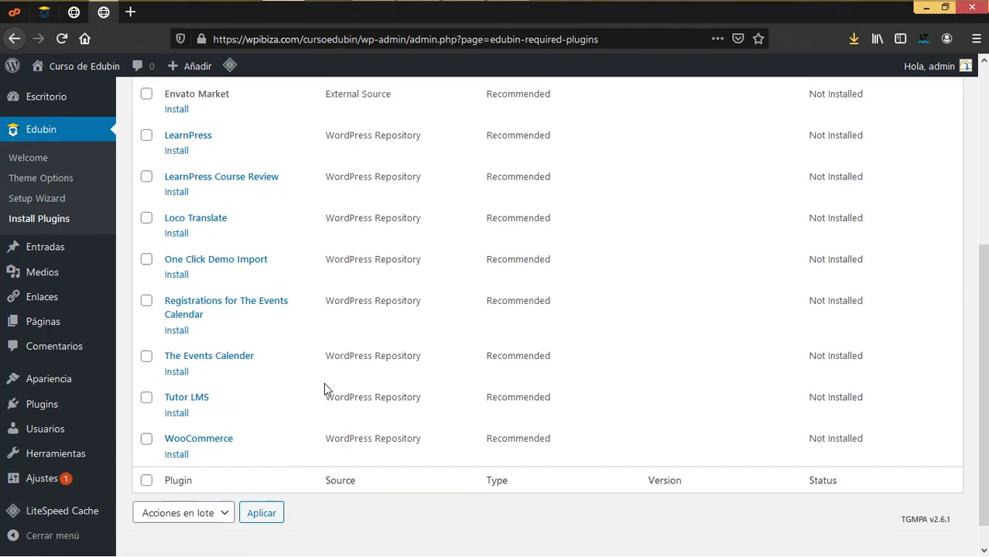
pyautogui.scroll(1, 324, 383)
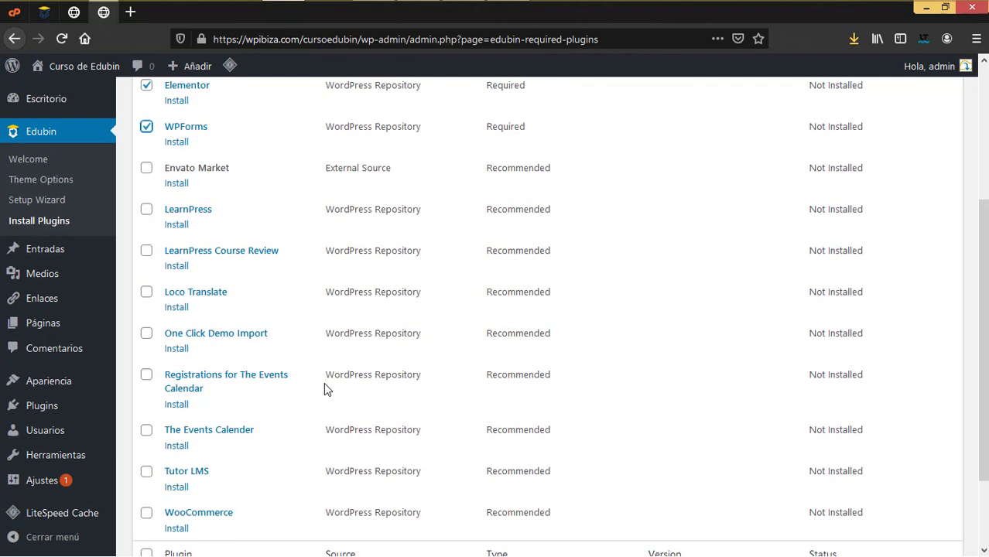
pyautogui.scroll(2, 327, 389)
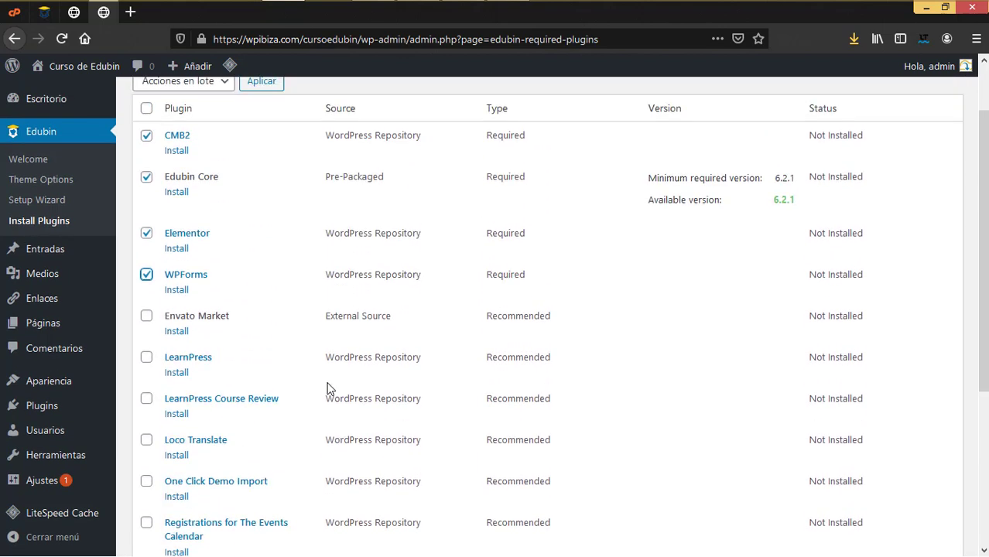
pyautogui.scroll(-1, 327, 389)
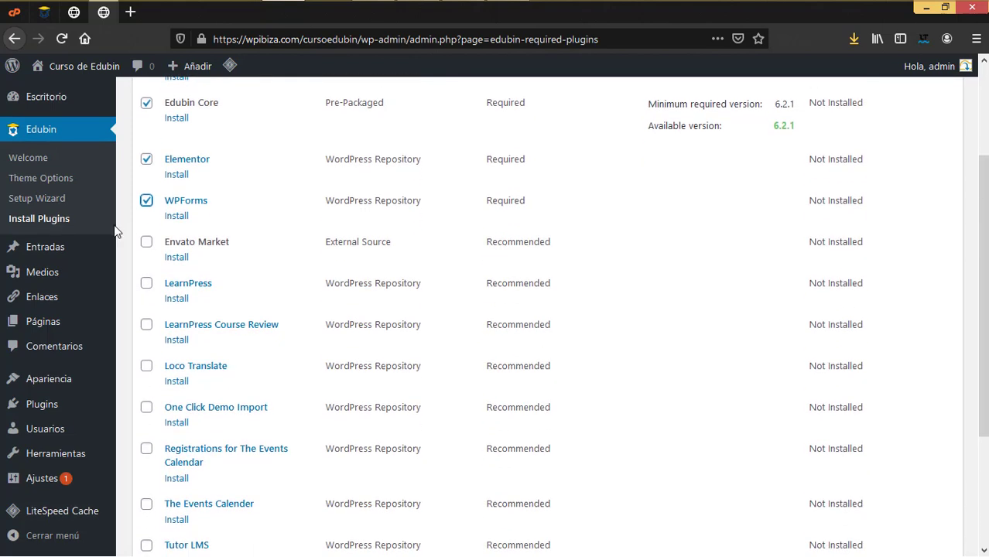
pyautogui.click(147, 244)
pyautogui.click(147, 369)
pyautogui.scroll(-1, 210, 375)
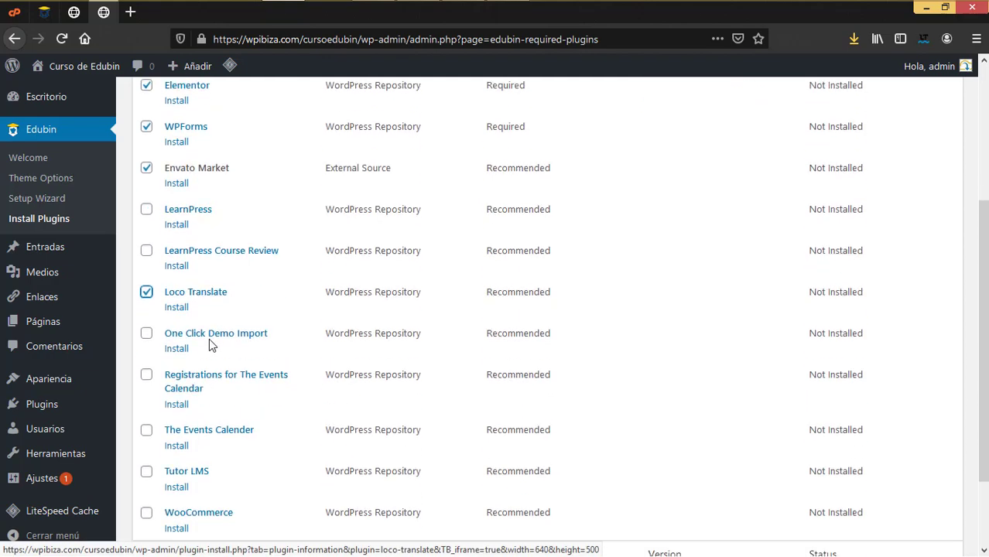
pyautogui.click(147, 339)
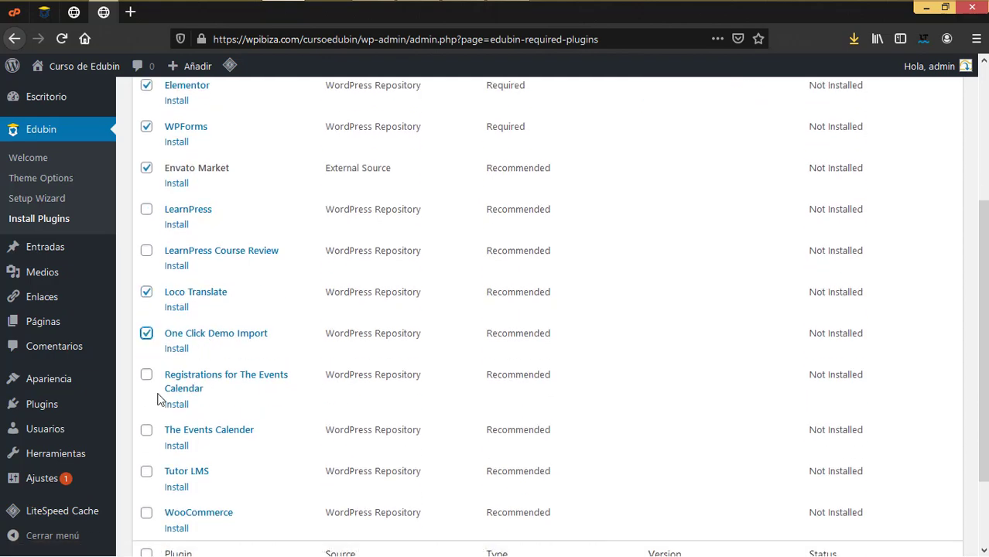
pyautogui.scroll(-2, 161, 379)
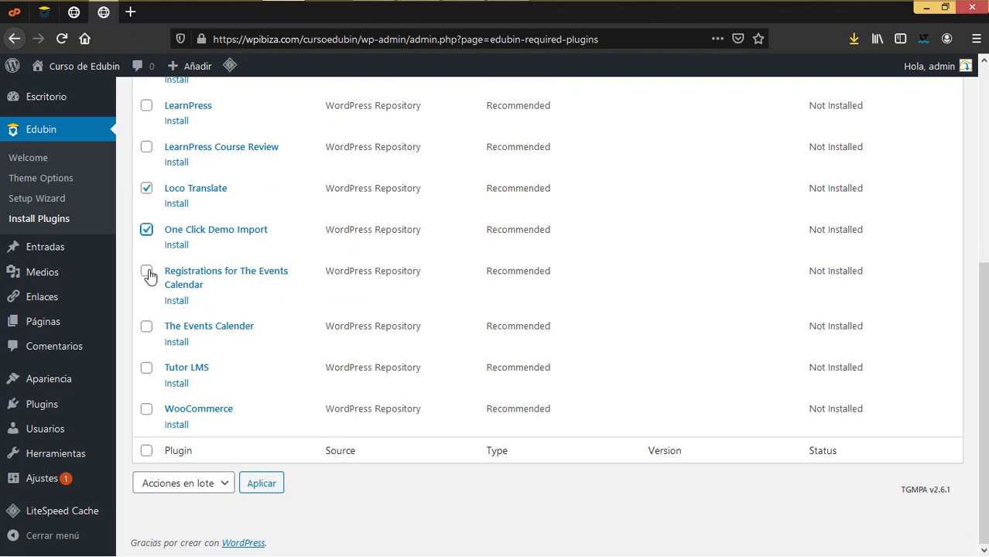
pyautogui.click(146, 272)
pyautogui.click(146, 327)
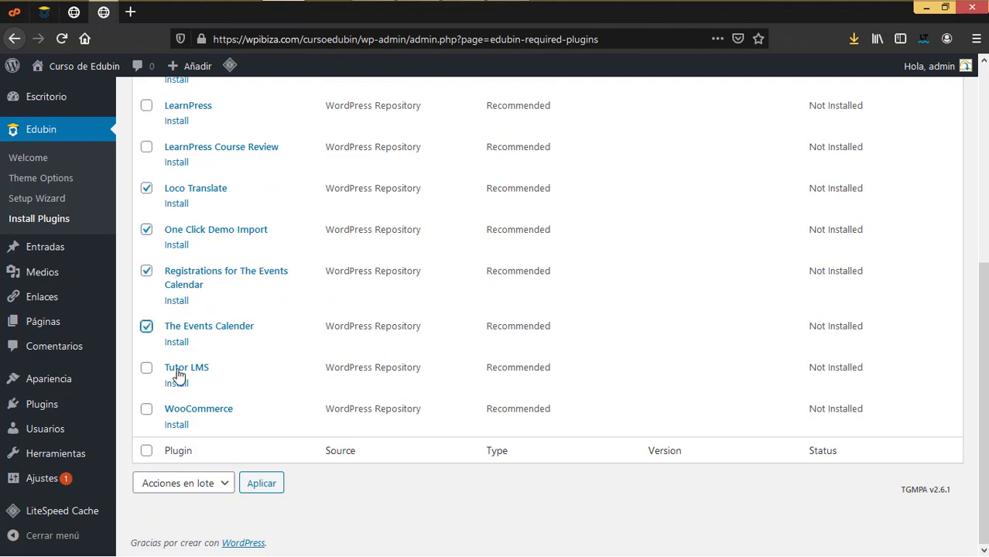
pyautogui.click(147, 410)
pyautogui.scroll(3, 271, 364)
pyautogui.scroll(-3, 230, 301)
pyautogui.scroll(5, 368, 303)
# Bulk-install the ten ticked plugins with the Install action, then return to the installer
pyautogui.click(222, 154)
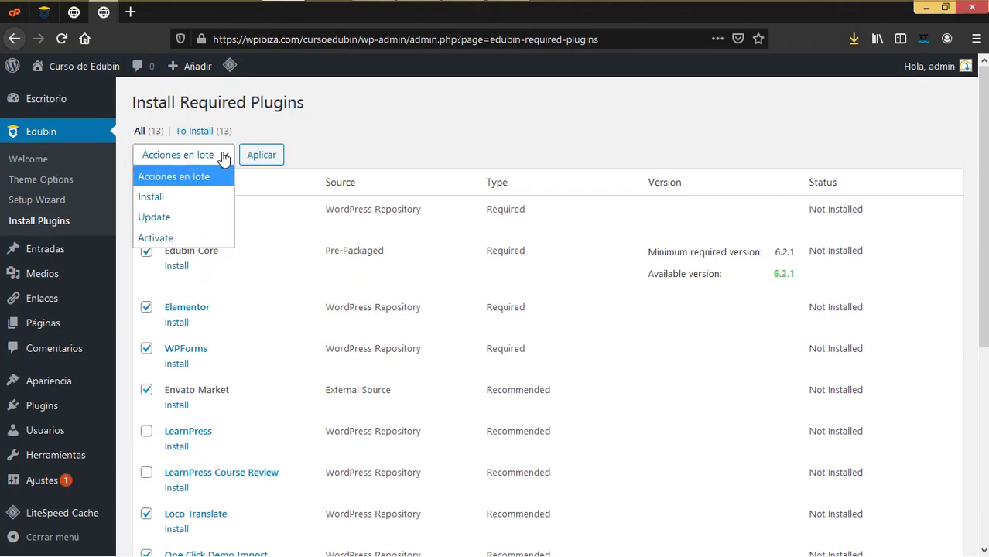
pyautogui.click(174, 197)
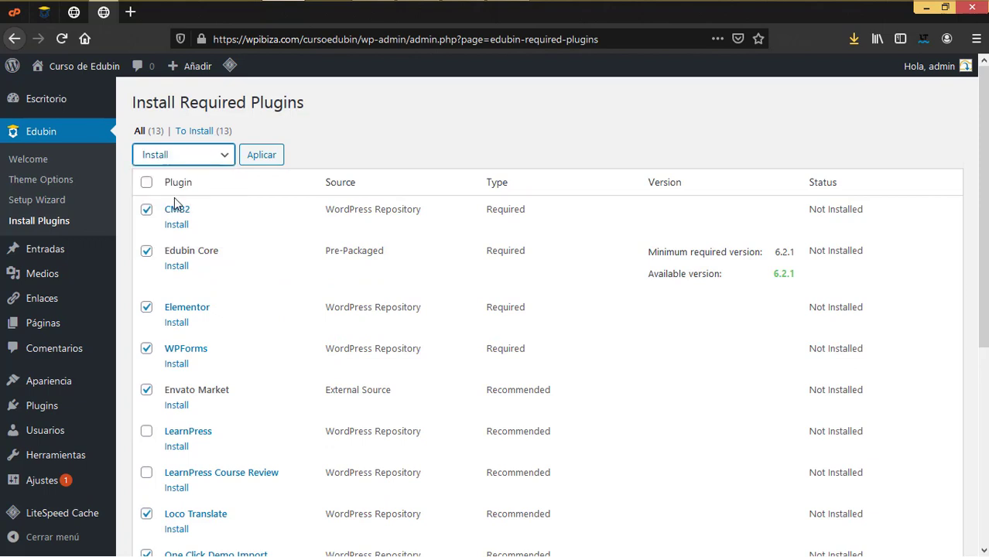
pyautogui.click(261, 163)
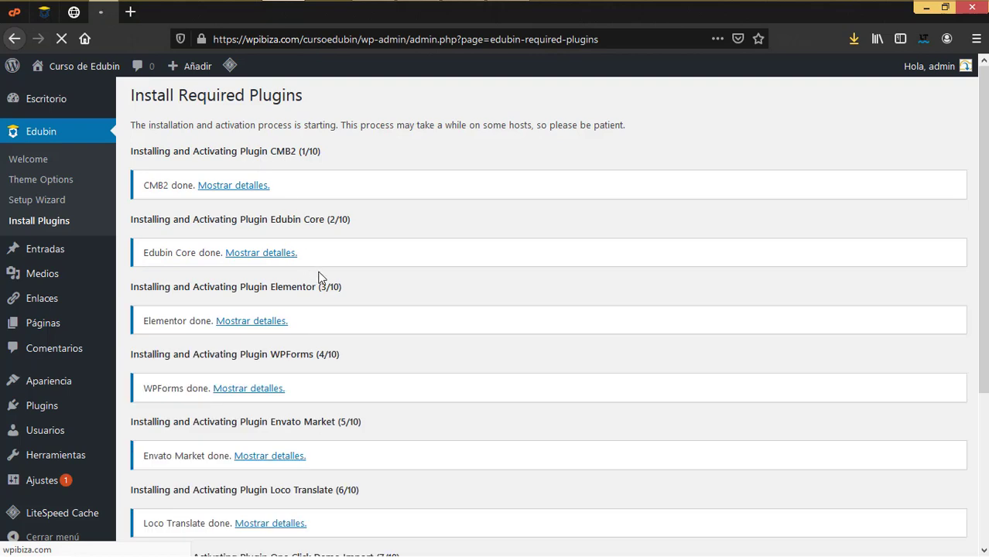
pyautogui.scroll(-5, 321, 279)
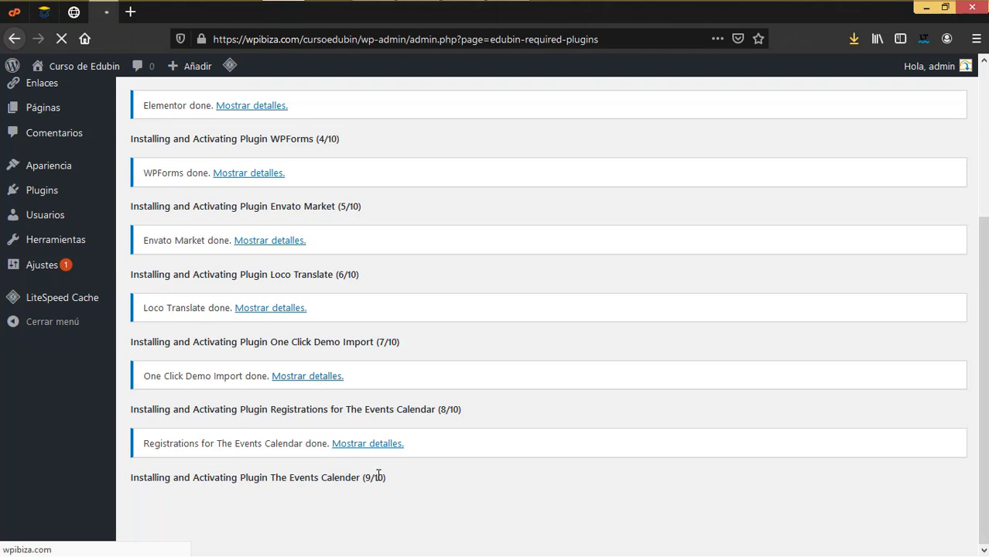
pyautogui.scroll(-1, 457, 468)
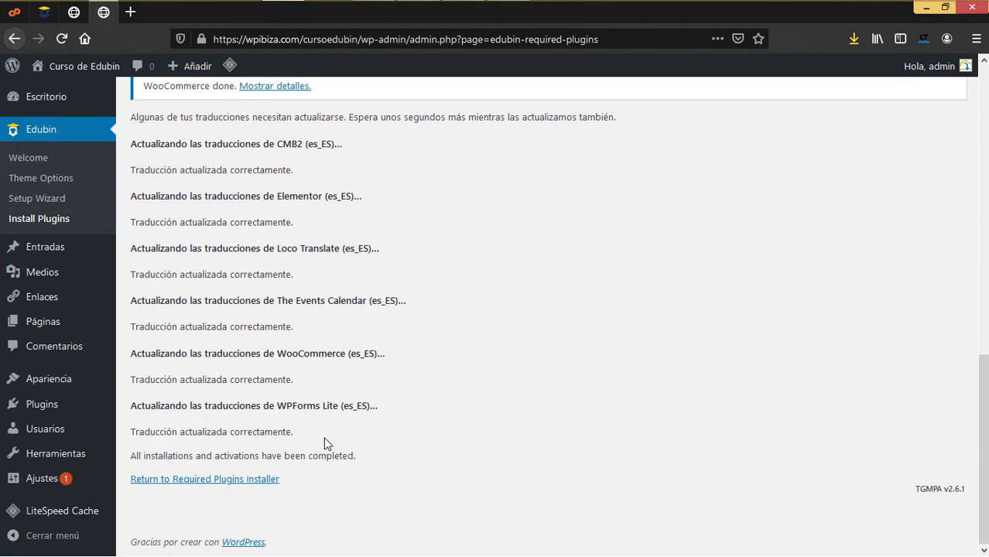
pyautogui.click(174, 479)
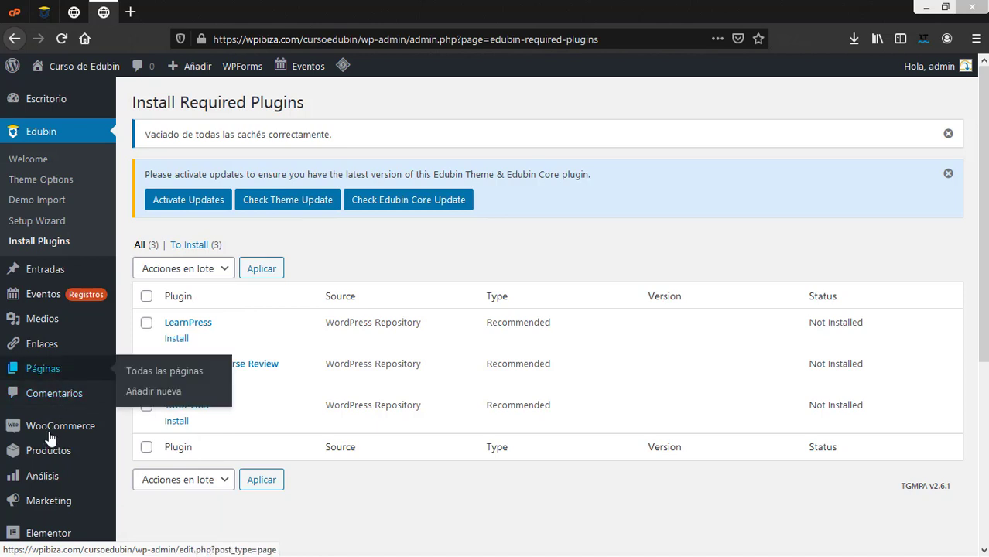
# Select sfwd-lms.zip in the Subir plugin upload box under Plugins > Añadir nuevo
pyautogui.scroll(-5, 495, 309)
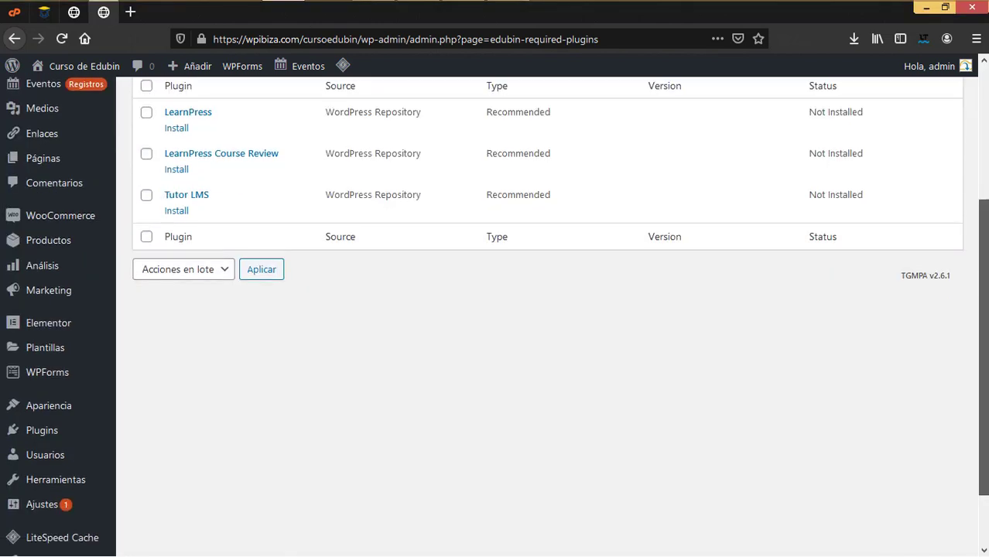
pyautogui.moveTo(62, 431)
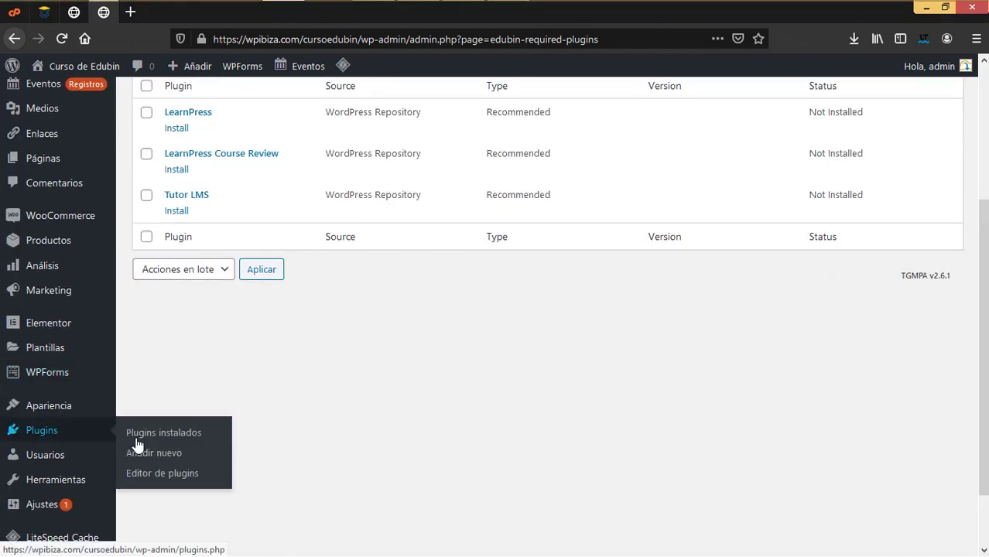
pyautogui.click(160, 455)
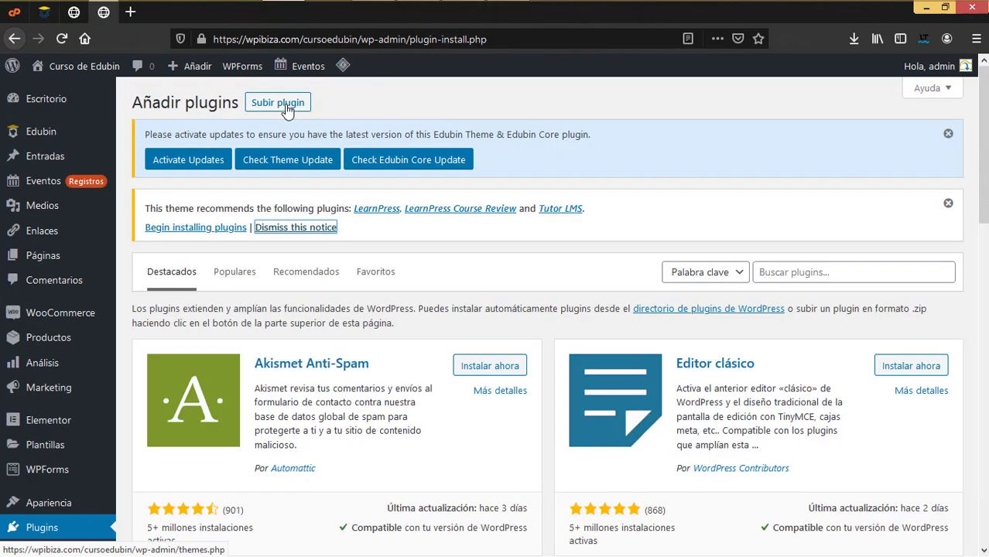
pyautogui.click(280, 103)
pyautogui.click(441, 371)
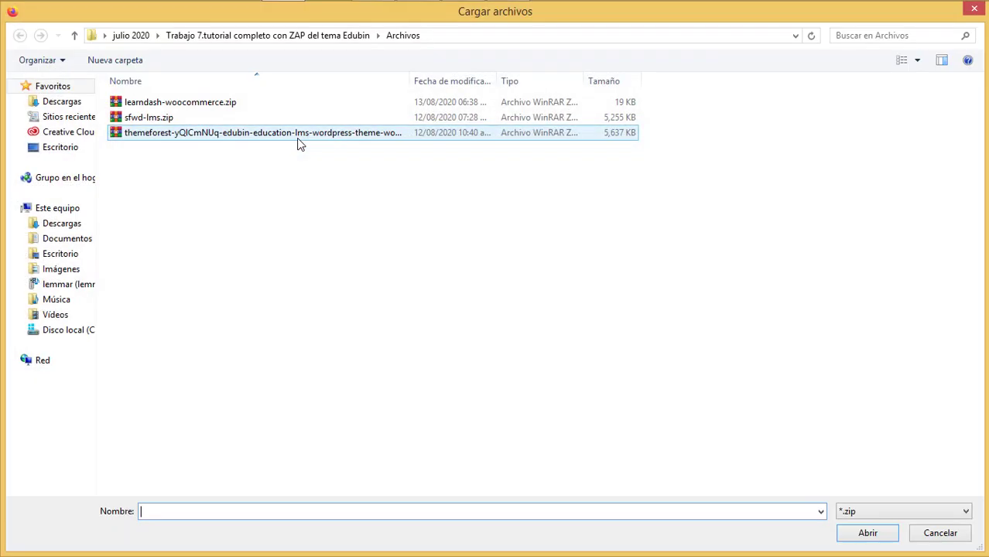
pyautogui.click(166, 119)
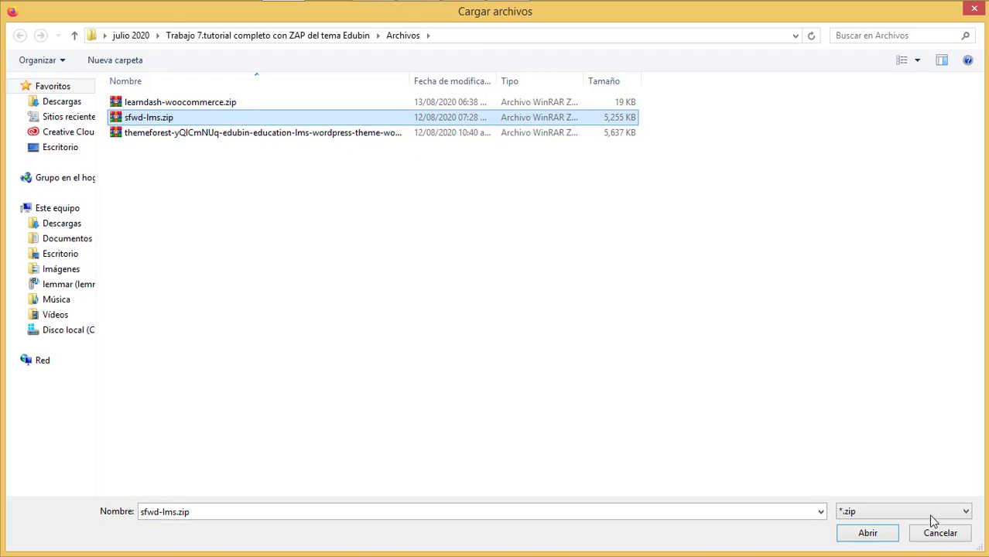
pyautogui.click(882, 534)
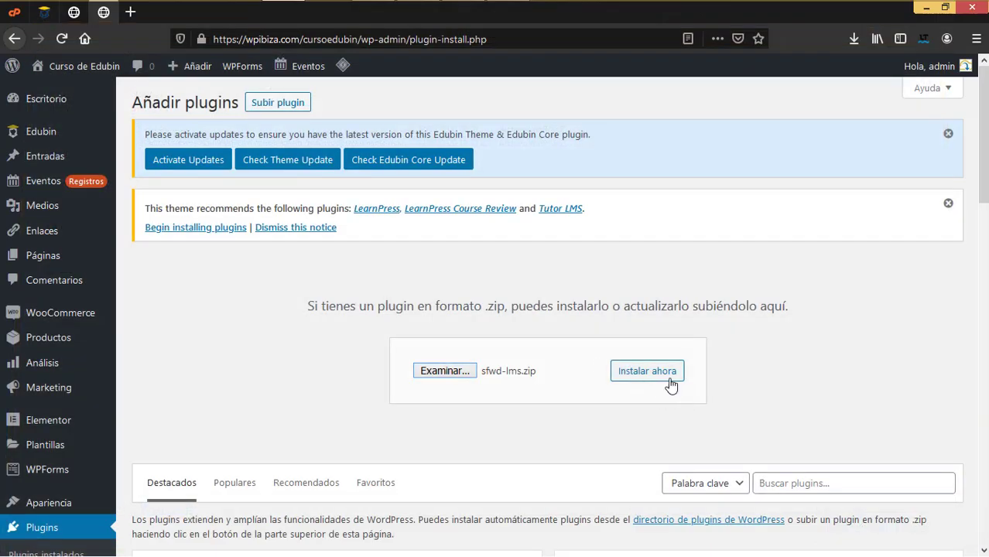
# Install and activate the LearnDash LMS plugin, then review the 14 active plugins
pyautogui.click(662, 375)
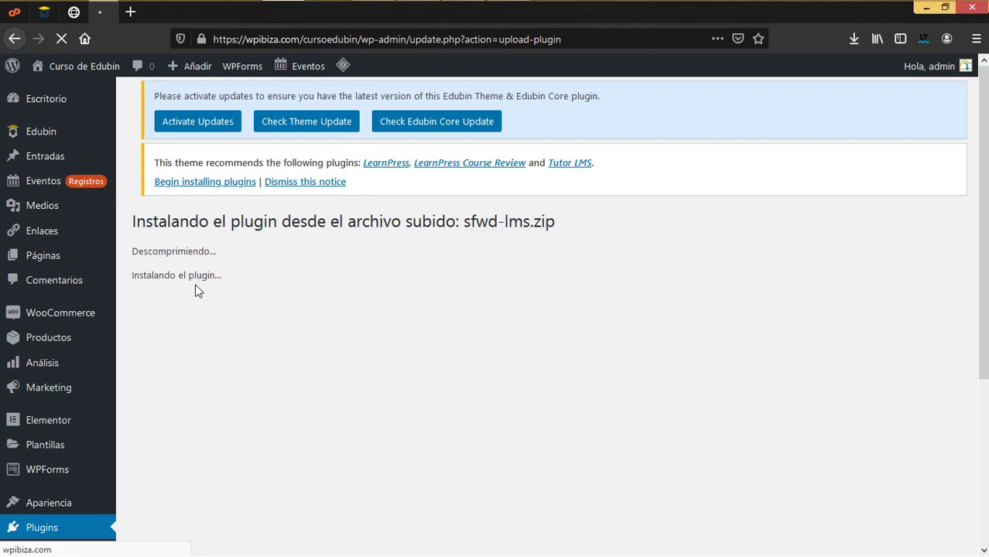
pyautogui.click(186, 325)
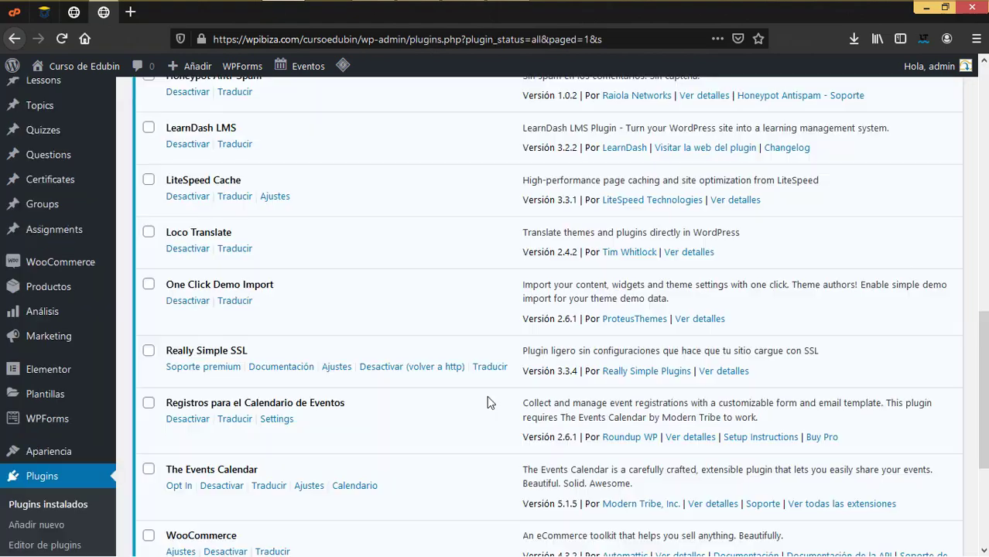
pyautogui.scroll(10, 487, 395)
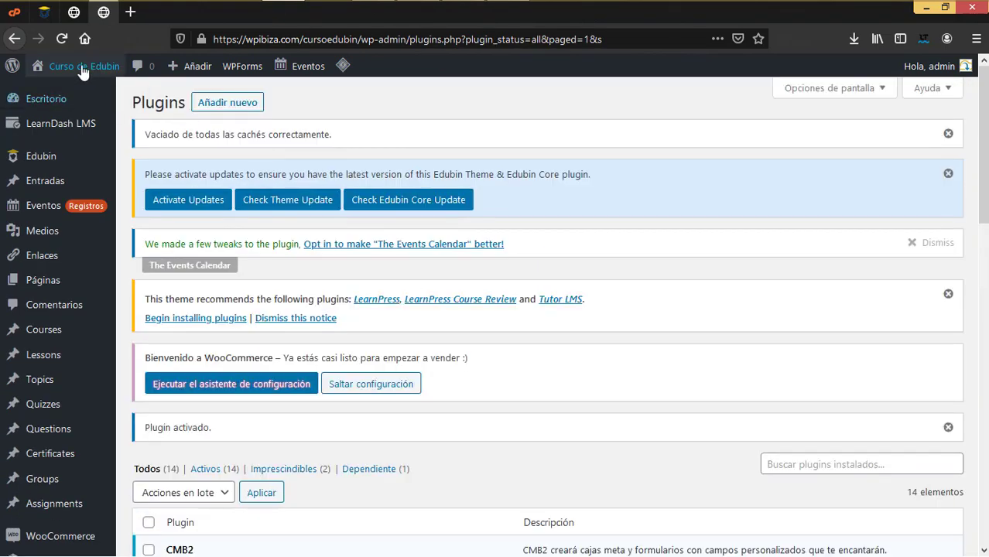
pyautogui.click(62, 38)
pyautogui.scroll(-3, 516, 314)
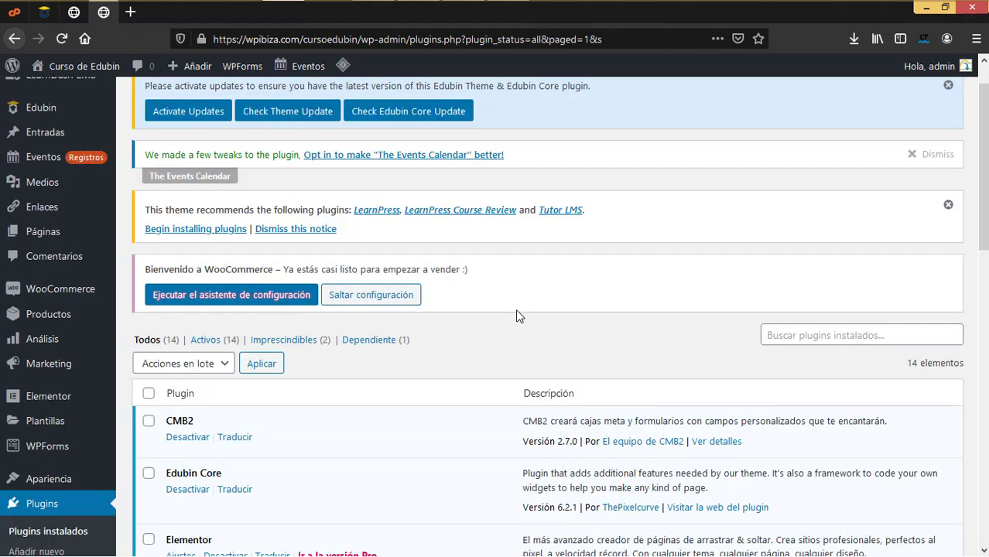
pyautogui.scroll(-4, 516, 309)
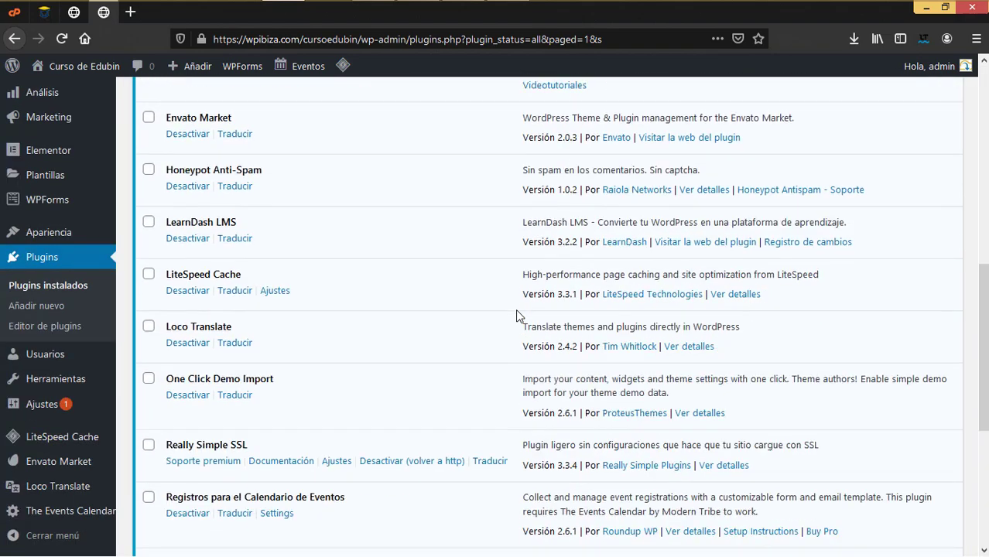
pyautogui.scroll(5, 515, 308)
pyautogui.scroll(3, 515, 309)
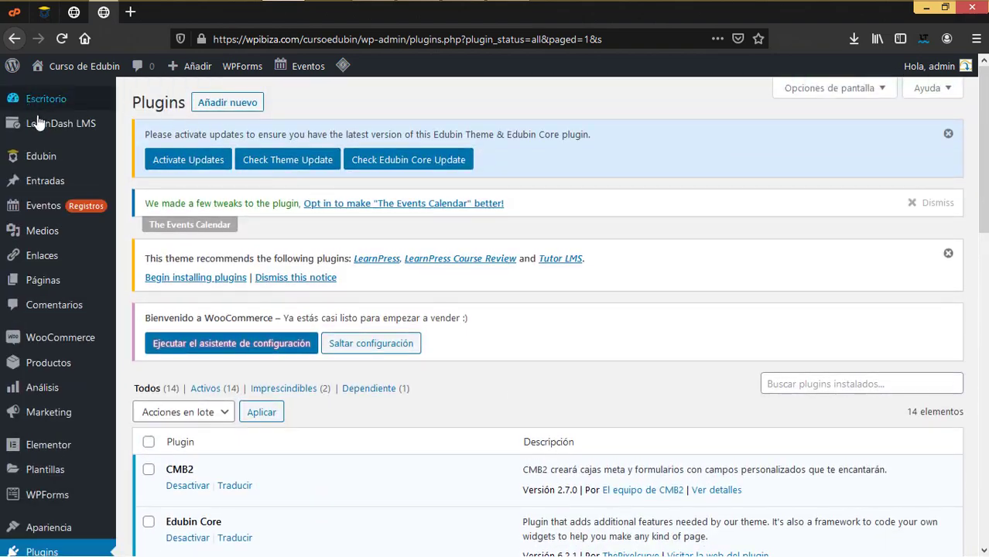
pyautogui.moveTo(62, 123)
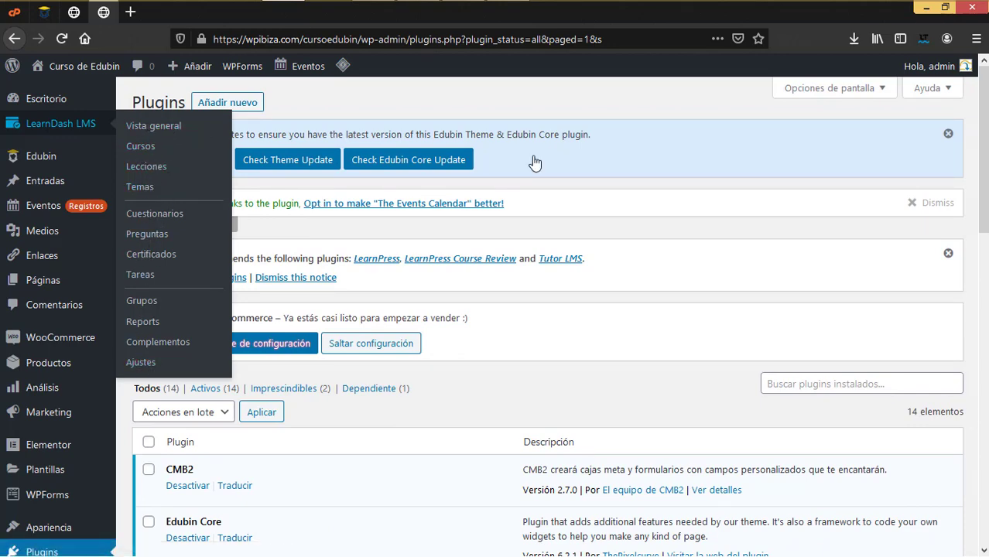
pyautogui.scroll(-3, 647, 234)
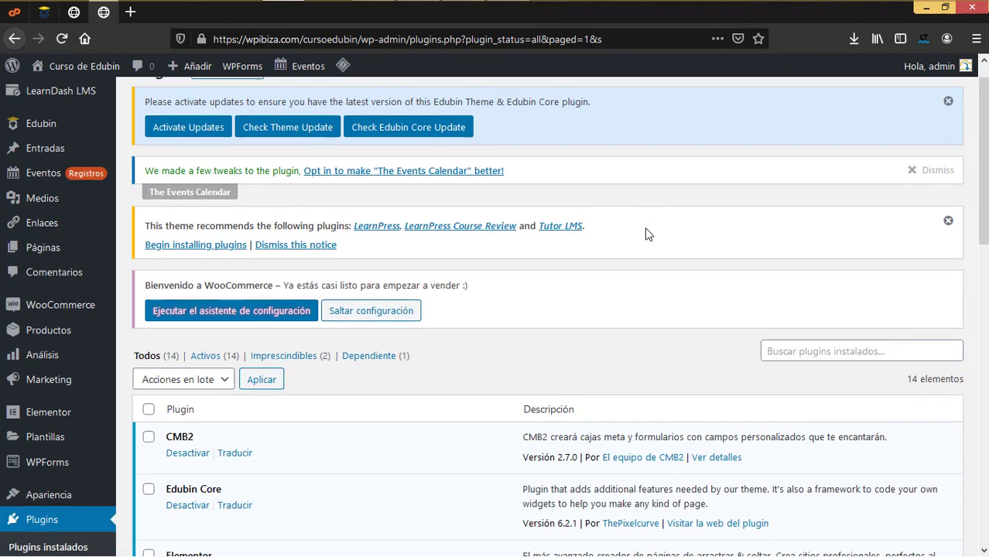
pyautogui.scroll(1, 226, 224)
pyautogui.scroll(2, 226, 223)
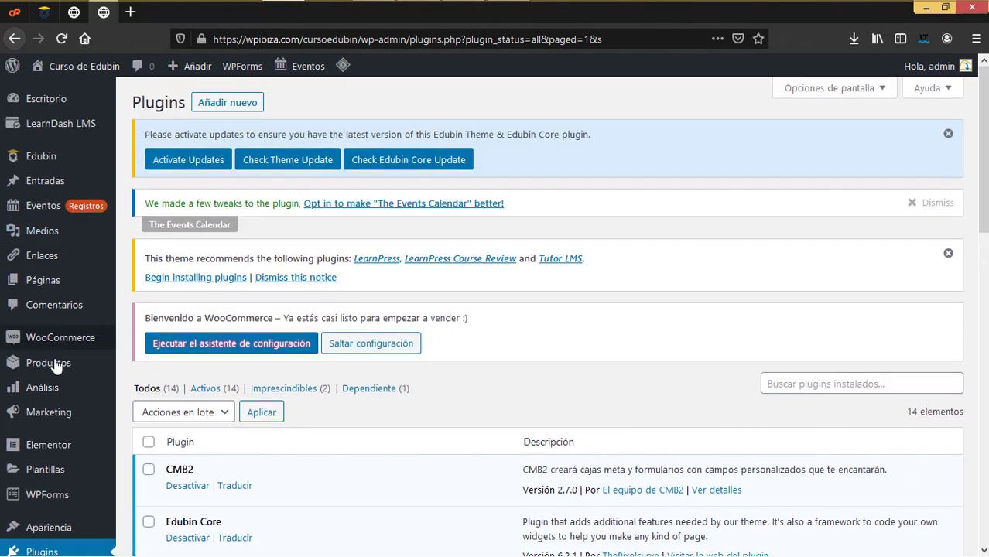
pyautogui.moveTo(43, 342)
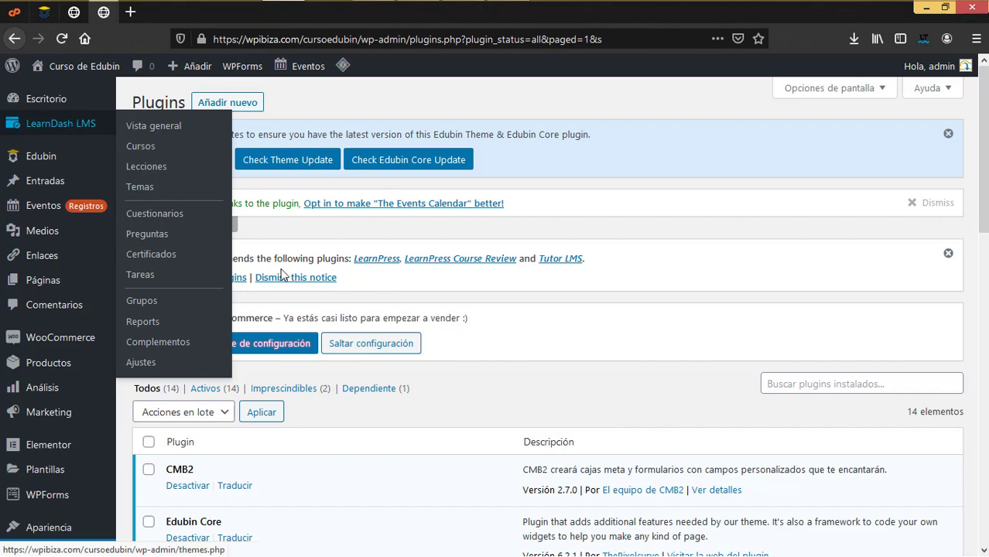
# Upload, install and activate learndash-woocommerce.zip, bringing active plugins to 15
pyautogui.click(238, 103)
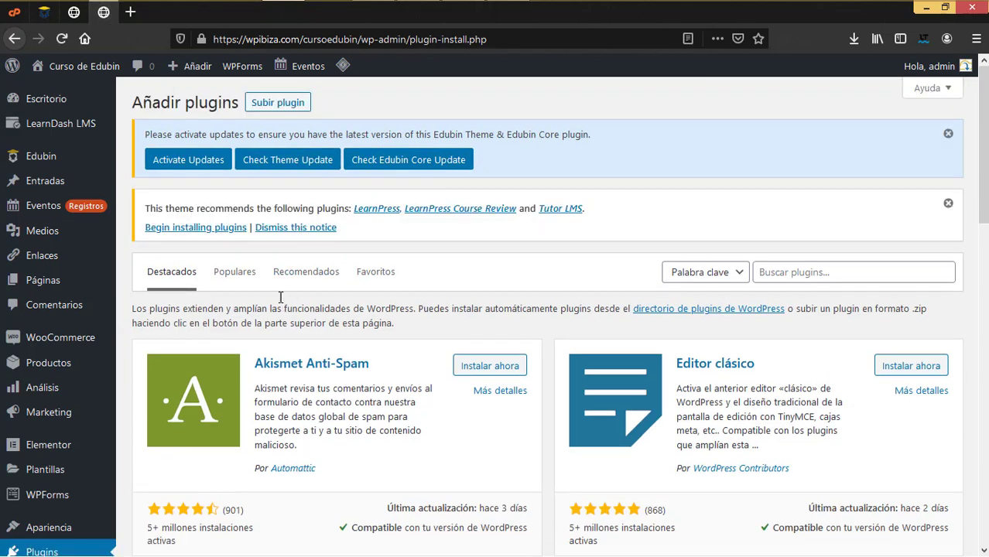
pyautogui.click(280, 105)
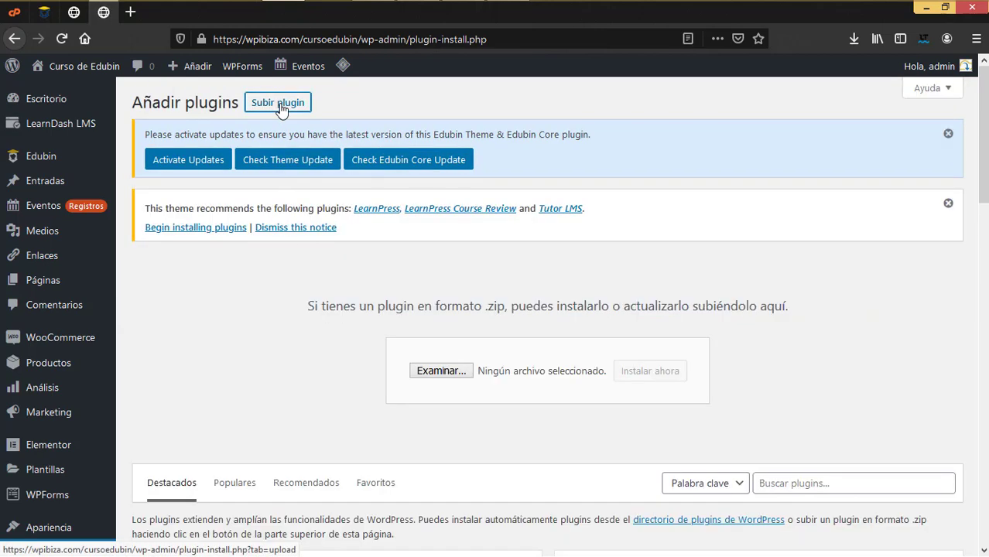
pyautogui.click(441, 372)
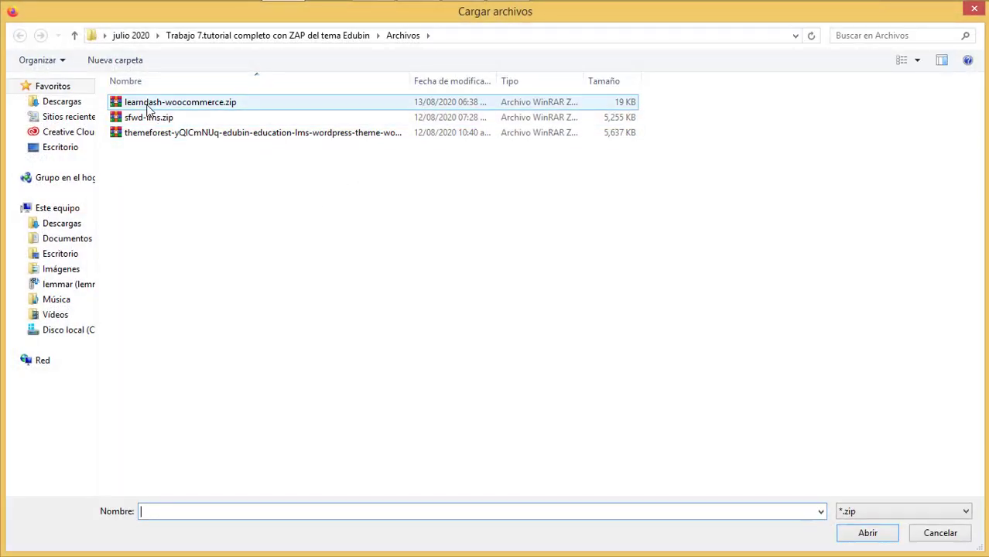
pyautogui.click(206, 106)
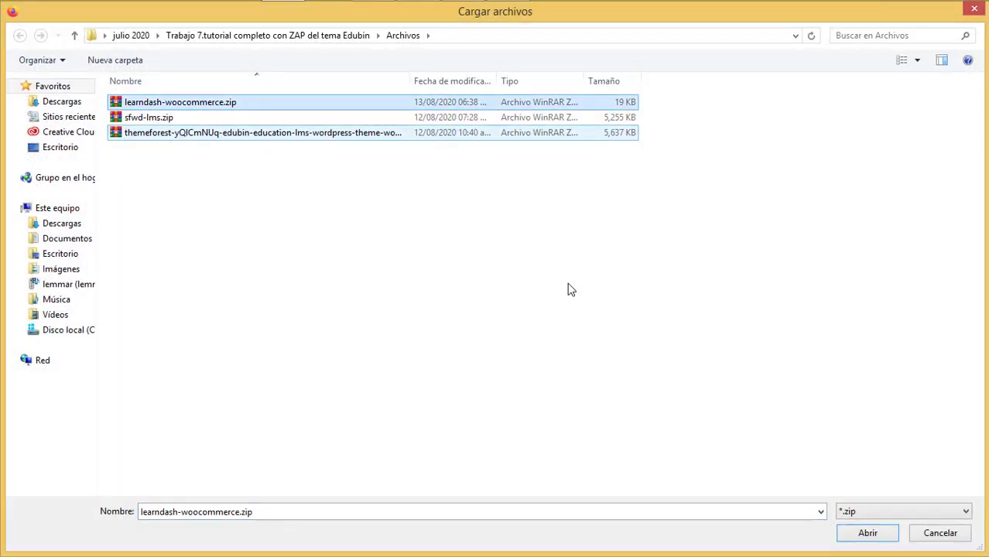
pyautogui.click(867, 532)
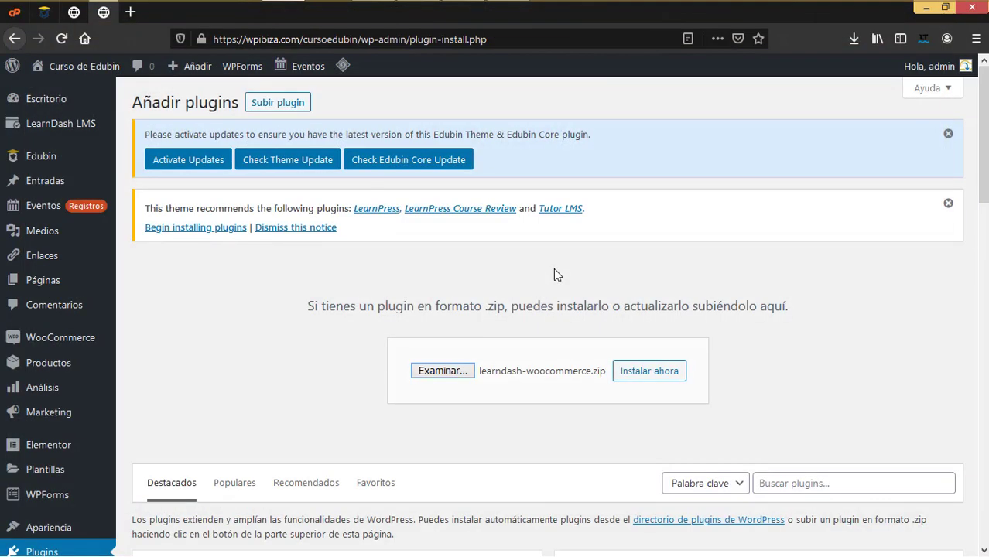
pyautogui.click(652, 379)
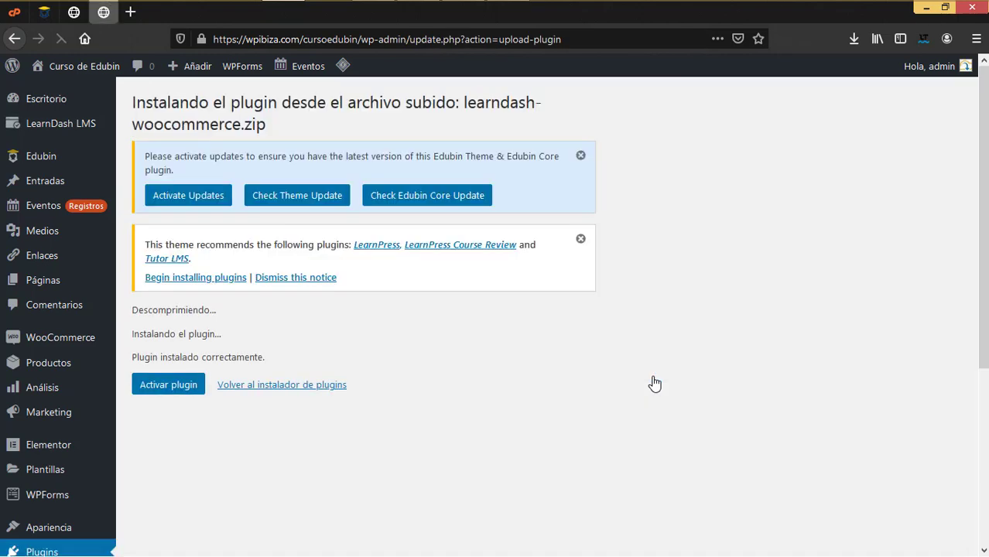
pyautogui.click(169, 385)
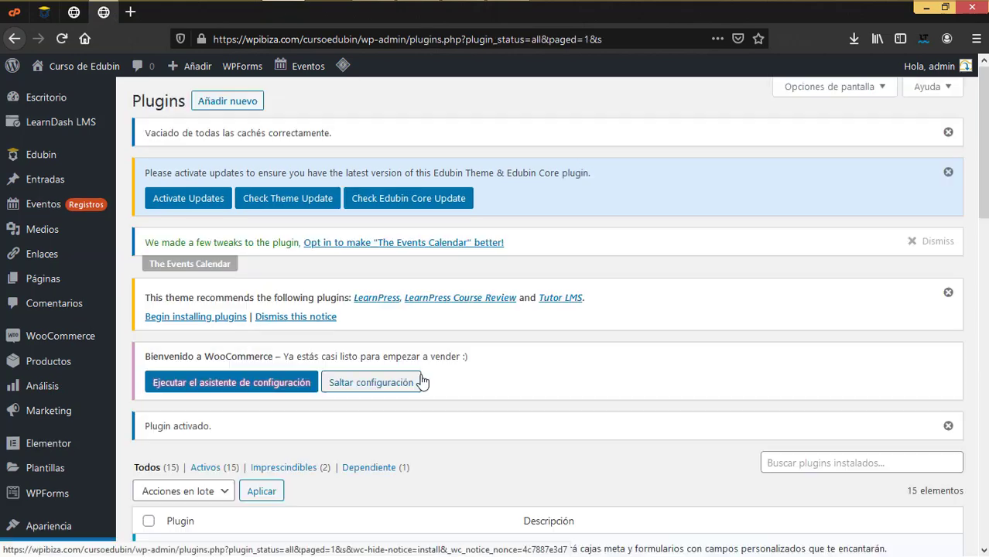
pyautogui.scroll(-10, 420, 380)
pyautogui.scroll(-5, 421, 381)
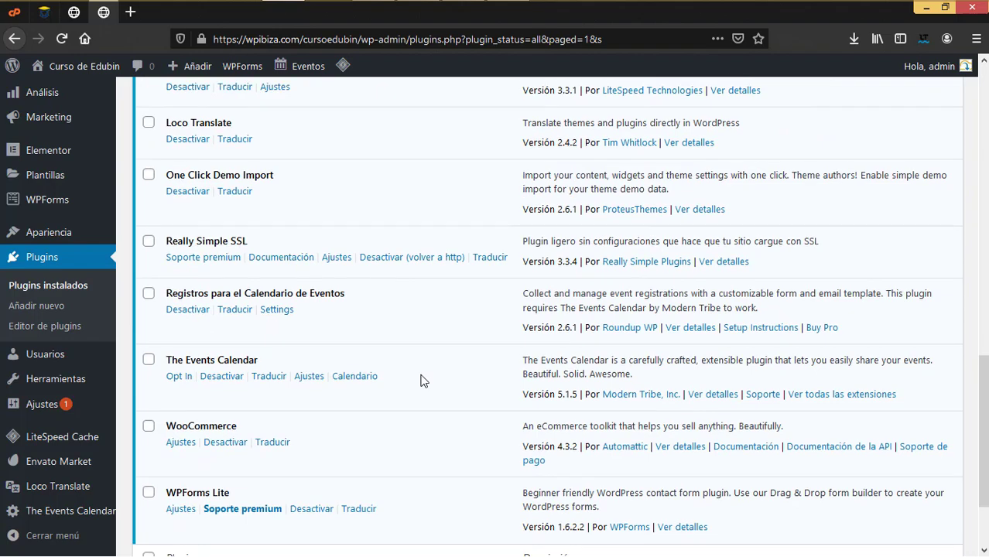
pyautogui.scroll(10, 420, 380)
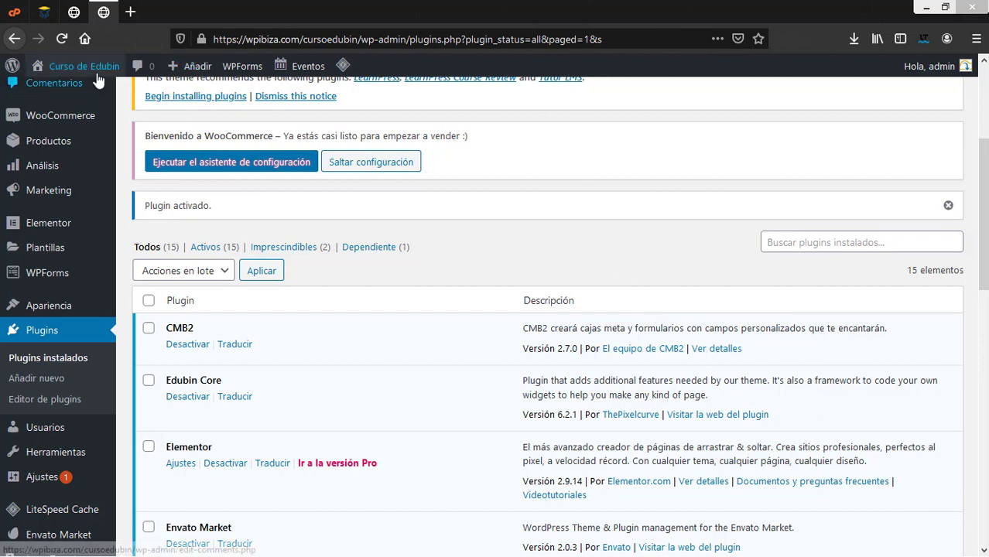
pyautogui.moveTo(99, 77)
pyautogui.rightClick(77, 91)
pyautogui.click(124, 101)
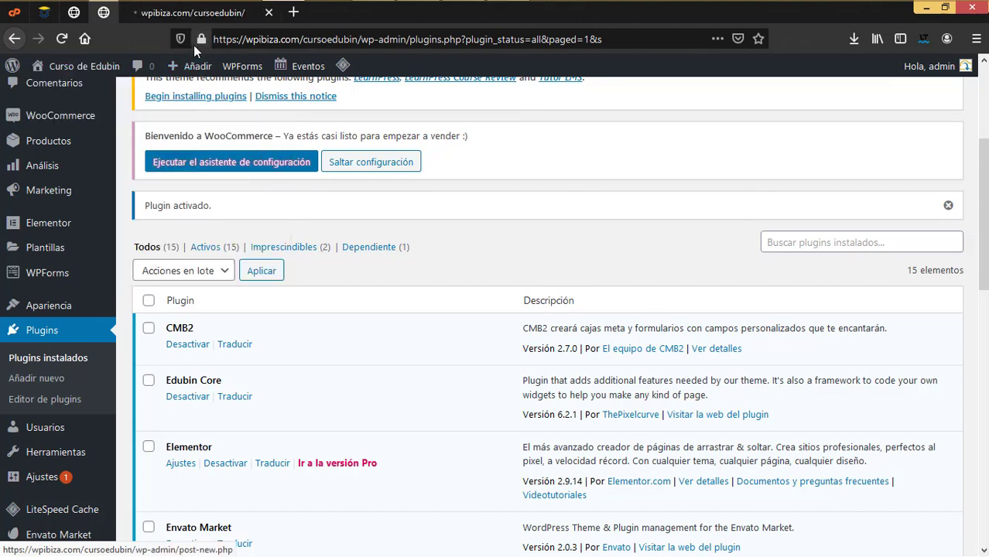
pyautogui.click(193, 12)
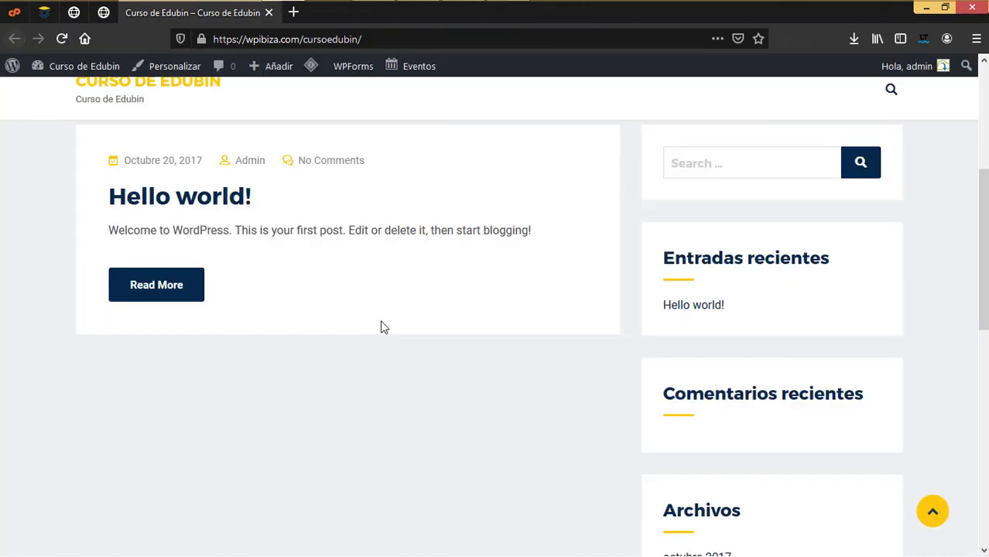
pyautogui.scroll(-4, 380, 320)
pyautogui.scroll(8, 380, 319)
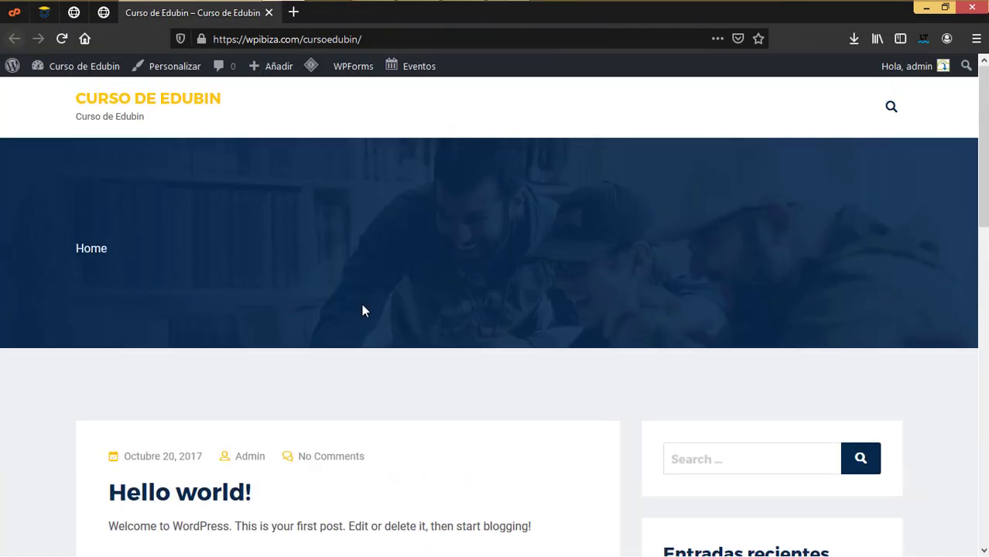
pyautogui.click(103, 14)
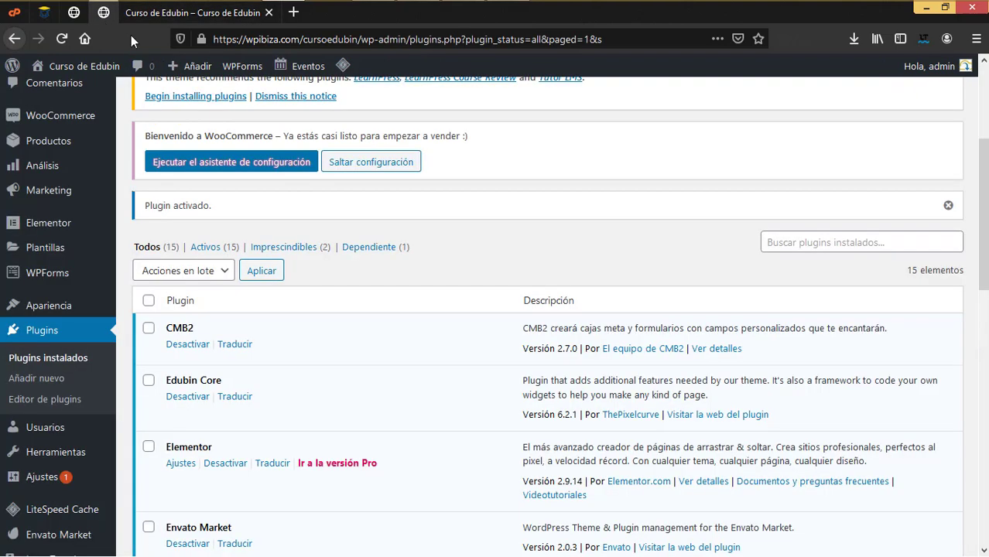
pyautogui.click(268, 12)
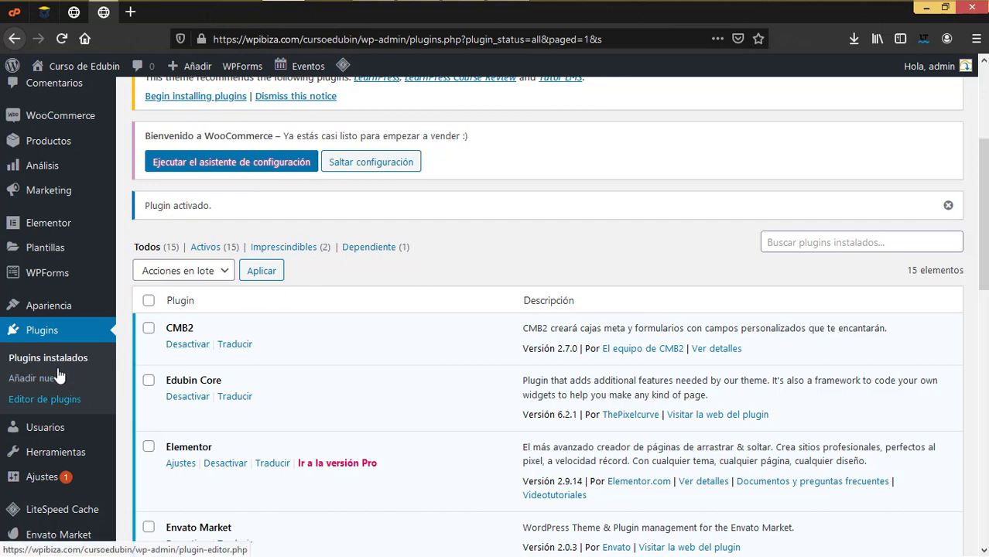
pyautogui.scroll(5, 55, 371)
pyautogui.moveTo(54, 186)
pyautogui.moveTo(39, 158)
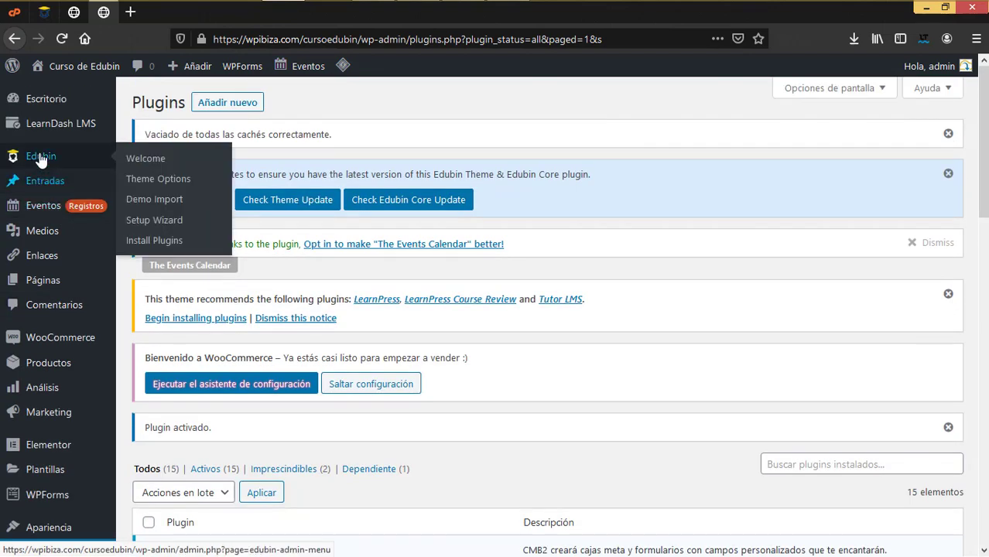
# Open Edubin > Demo Import and filter the demos to LearnDash
pyautogui.click(154, 201)
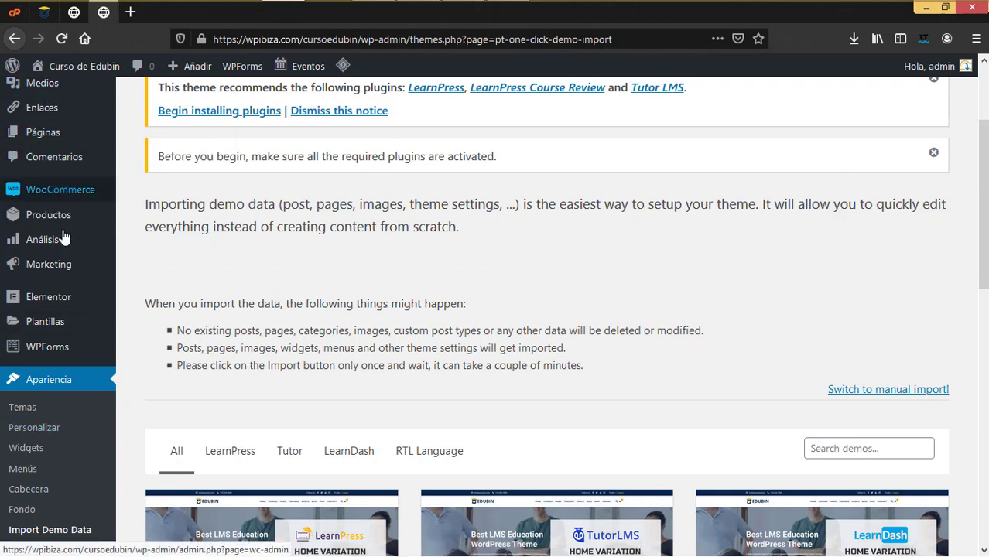
pyautogui.moveTo(66, 241)
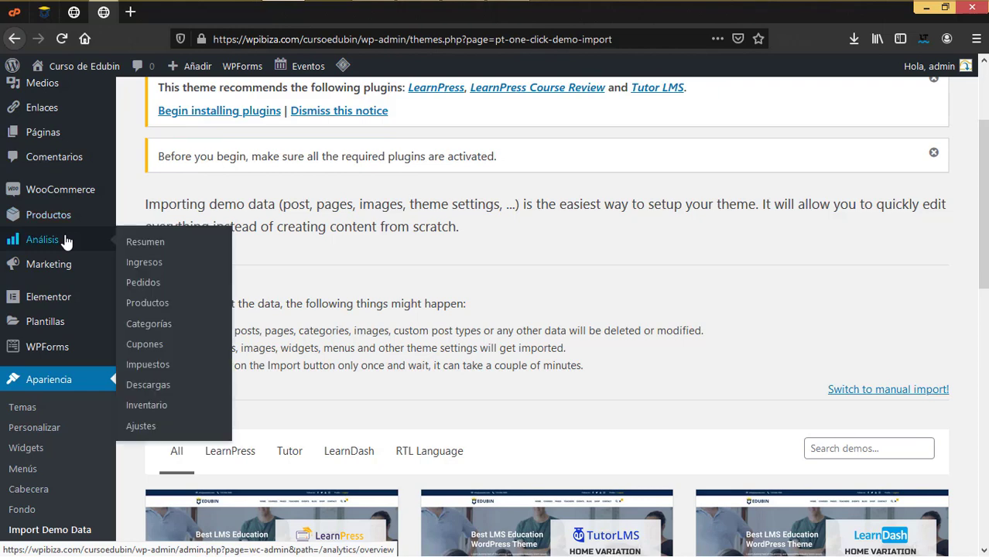
pyautogui.scroll(-3, 621, 396)
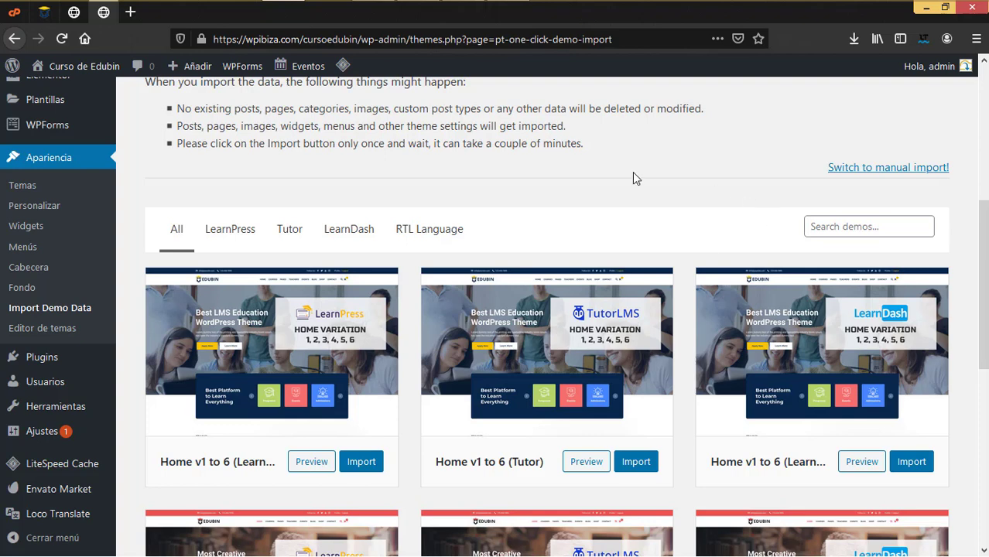
pyautogui.click(347, 236)
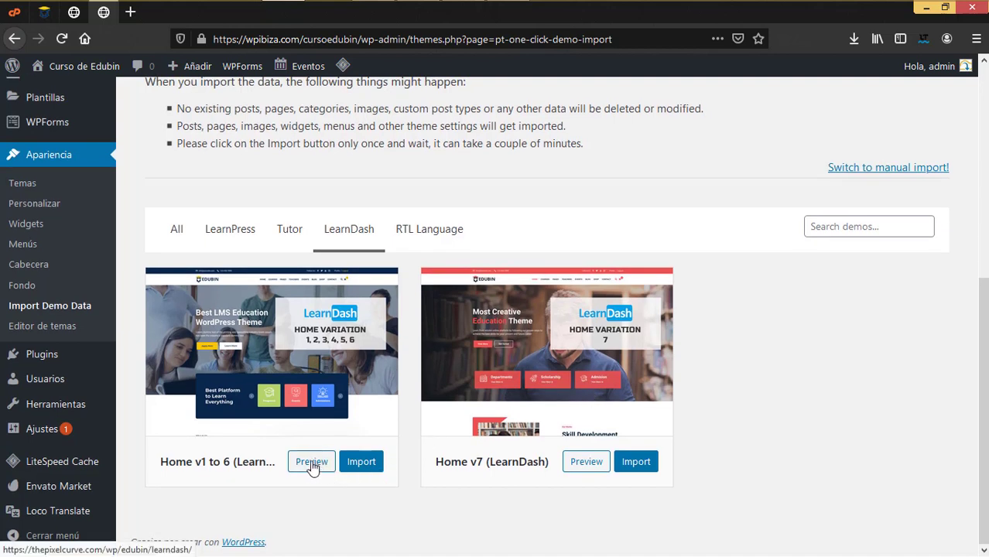
# Preview the Home v7 (LearnDash) demo, close the preview, and start its import
pyautogui.click(588, 464)
pyautogui.scroll(-7, 560, 405)
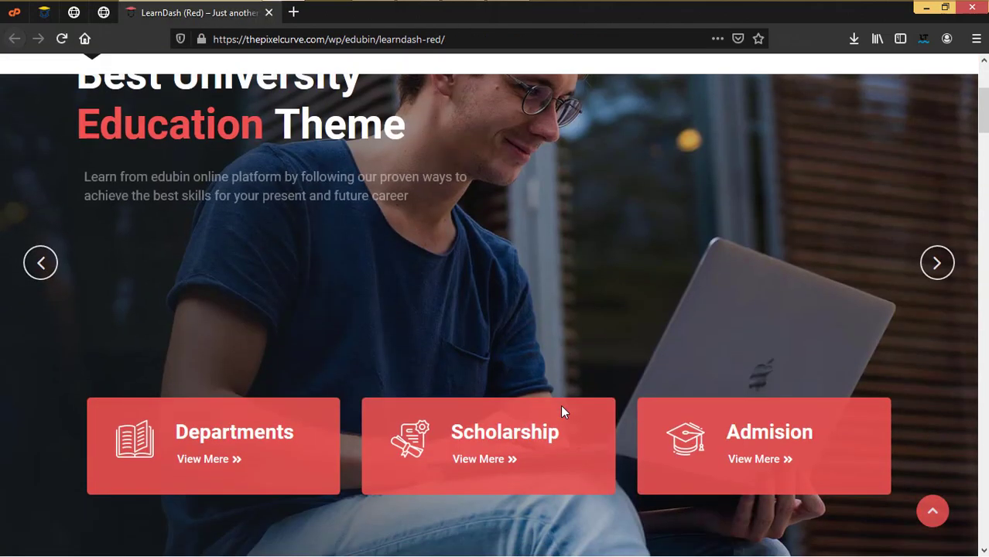
pyautogui.scroll(-4, 562, 411)
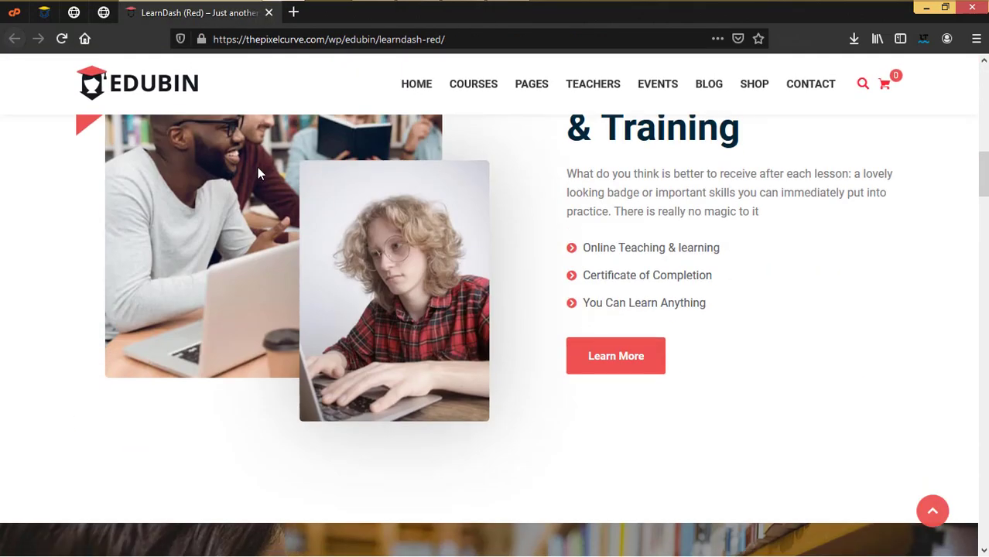
pyautogui.click(269, 12)
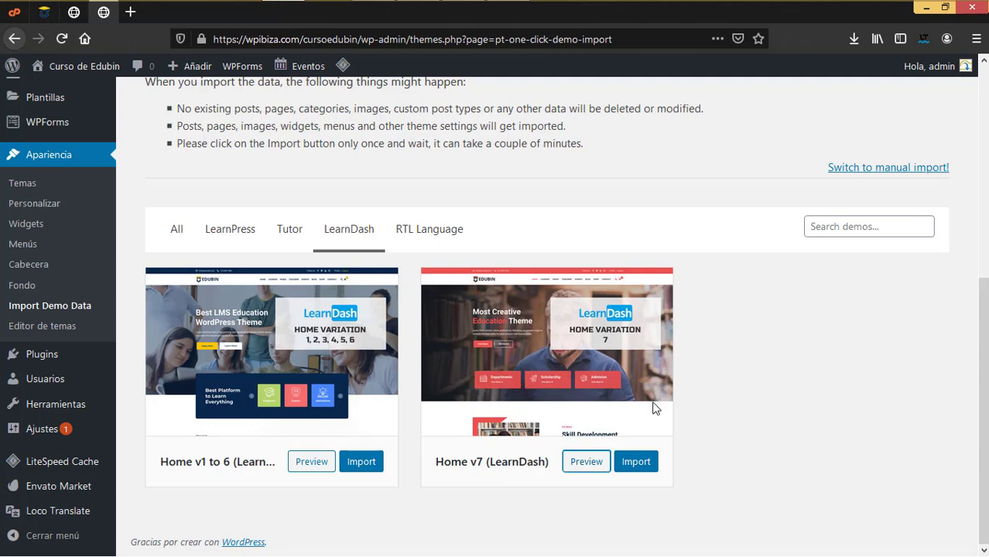
pyautogui.click(633, 463)
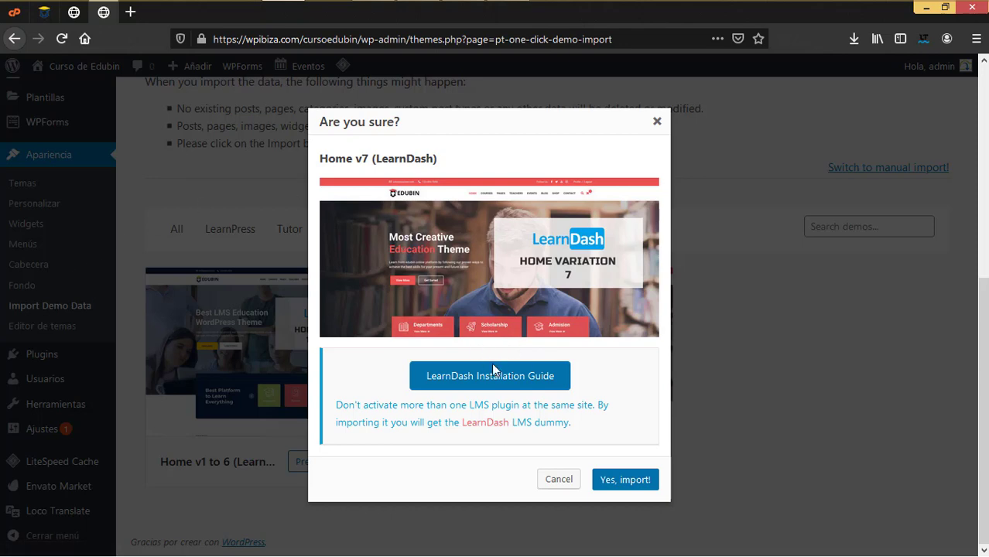
# Confirm the Home v7 (LearnDash) import with Yes, import!, then bring up the Visitar el sitio link menu
pyautogui.click(624, 480)
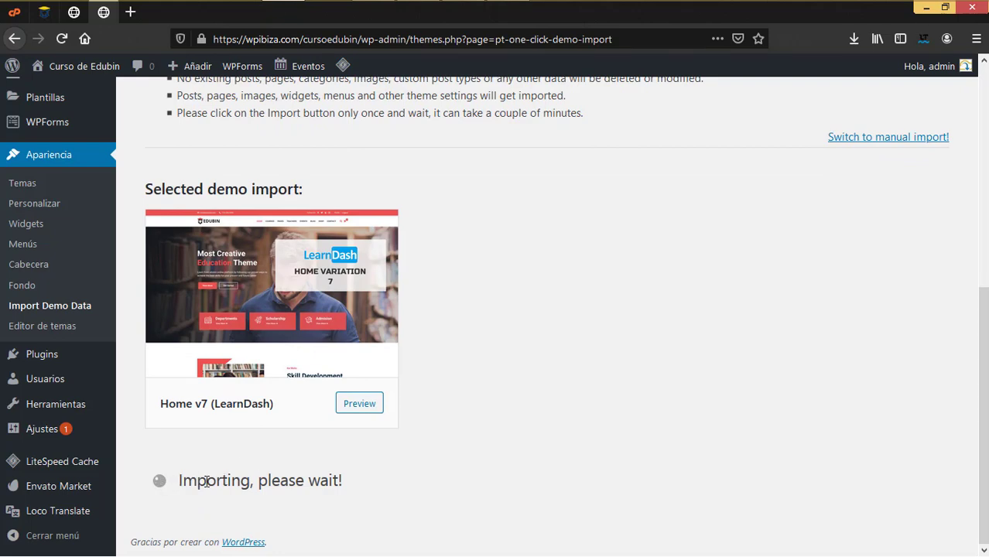
pyautogui.scroll(3, 207, 481)
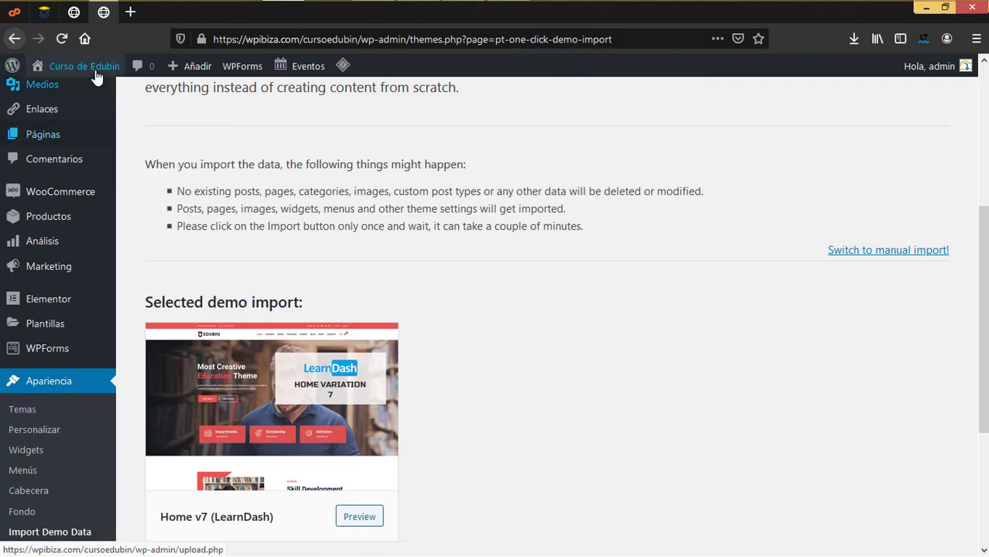
pyautogui.moveTo(38, 70)
pyautogui.rightClick(68, 102)
pyautogui.click(100, 106)
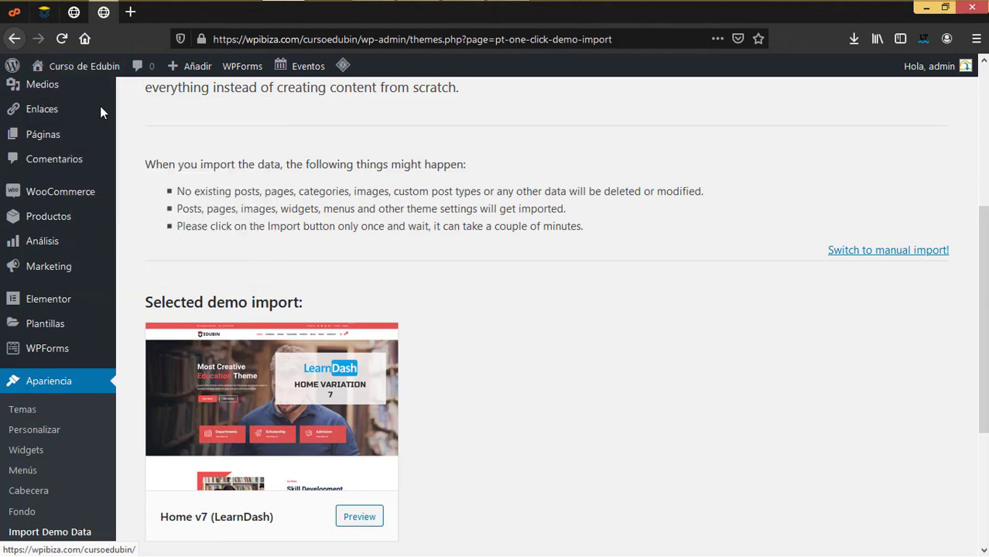
pyautogui.click(183, 16)
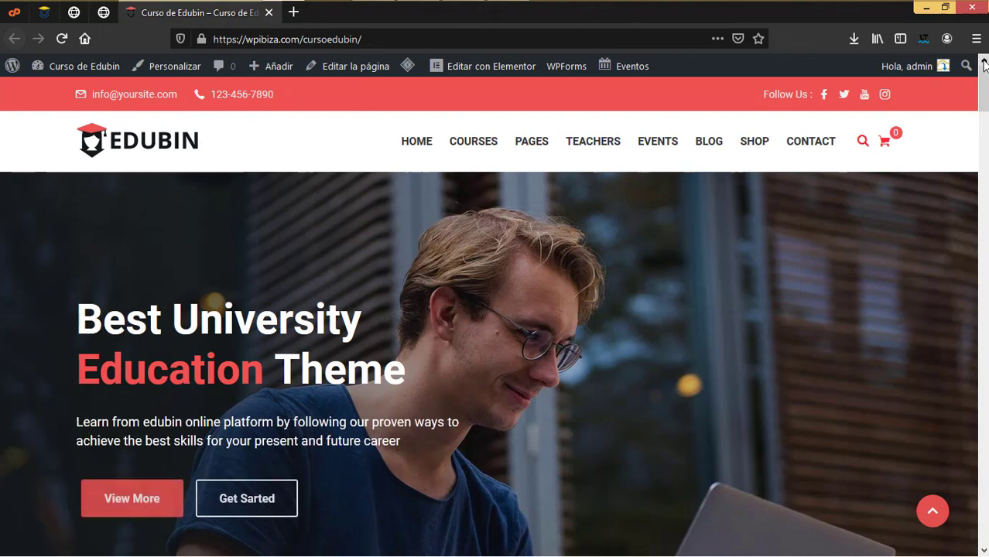
pyautogui.scroll(-5, 495, 310)
pyautogui.scroll(-15, 985, 306)
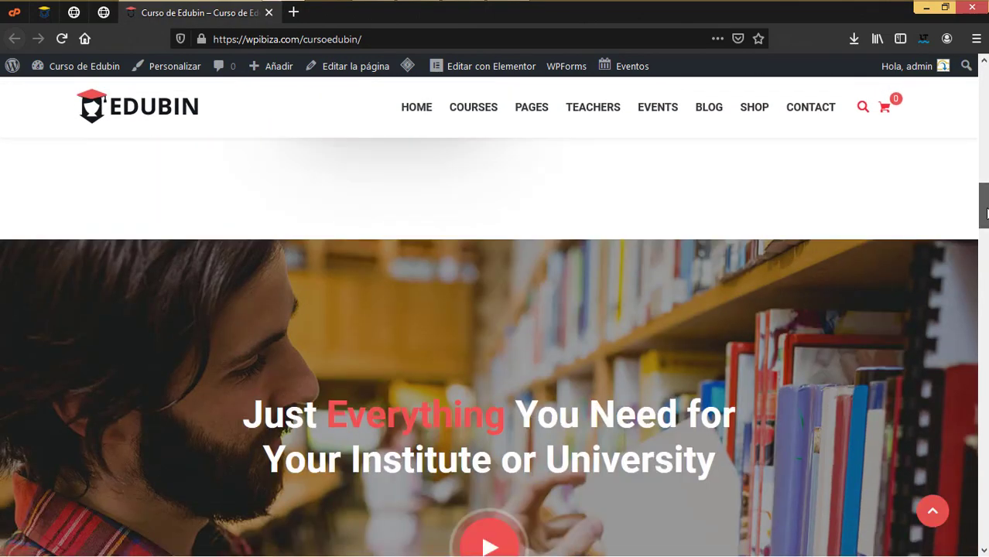
pyautogui.scroll(-10, 984, 307)
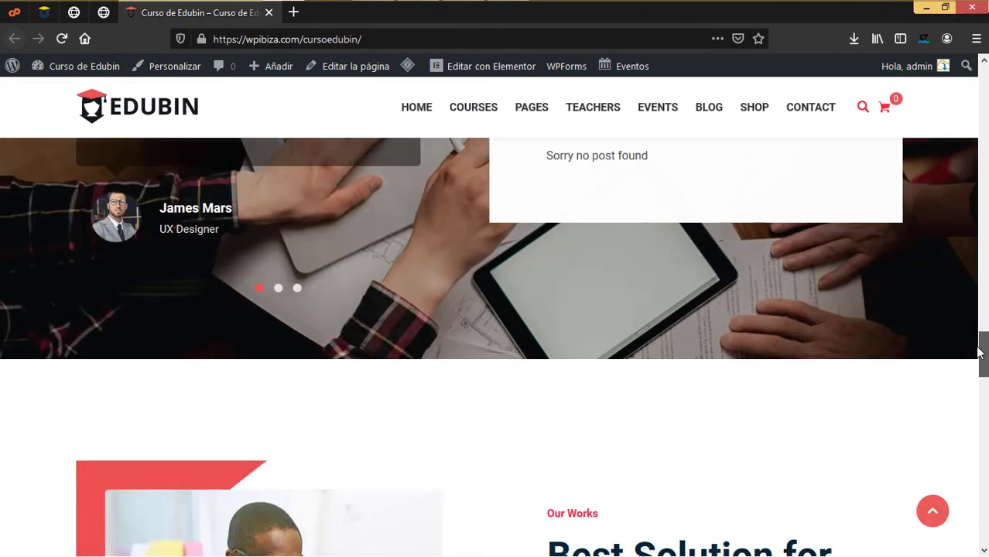
pyautogui.scroll(-10, 984, 408)
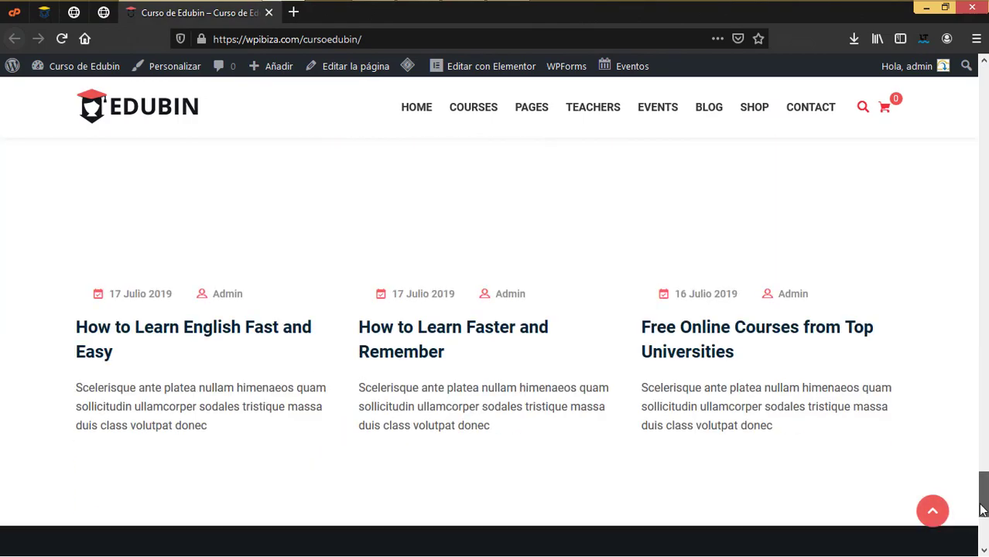
pyautogui.scroll(20, 979, 490)
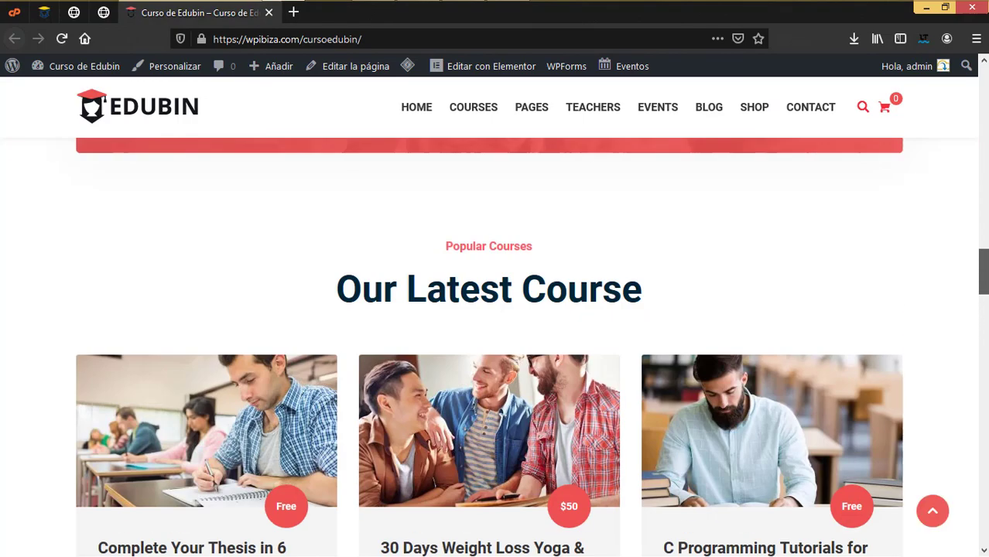
pyautogui.scroll(5, 439, 158)
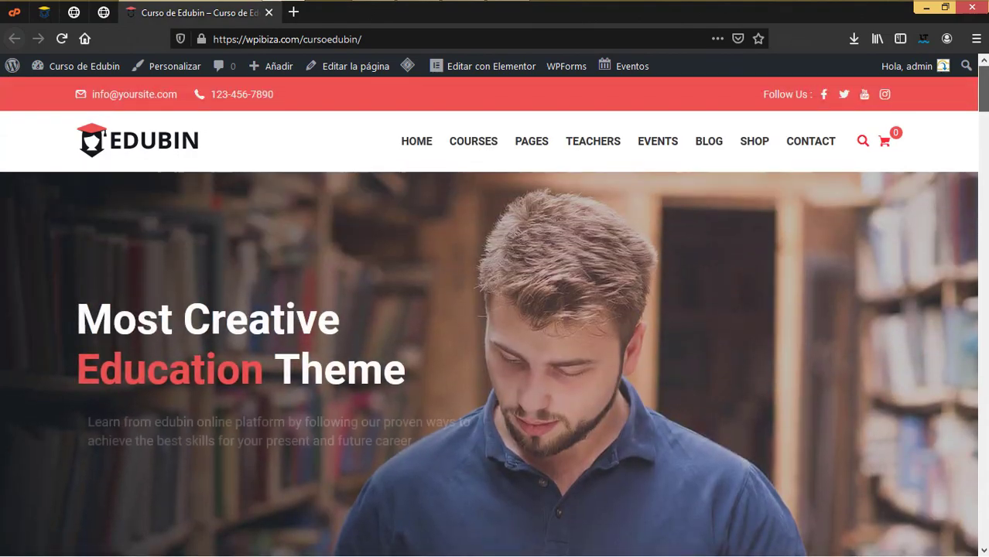
pyautogui.moveTo(458, 150)
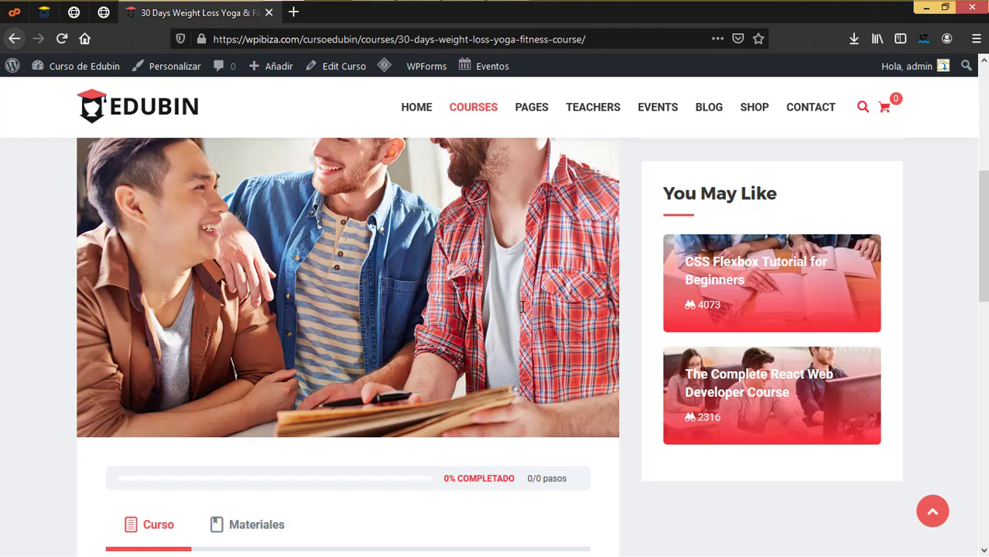
pyautogui.scroll(-4, 429, 327)
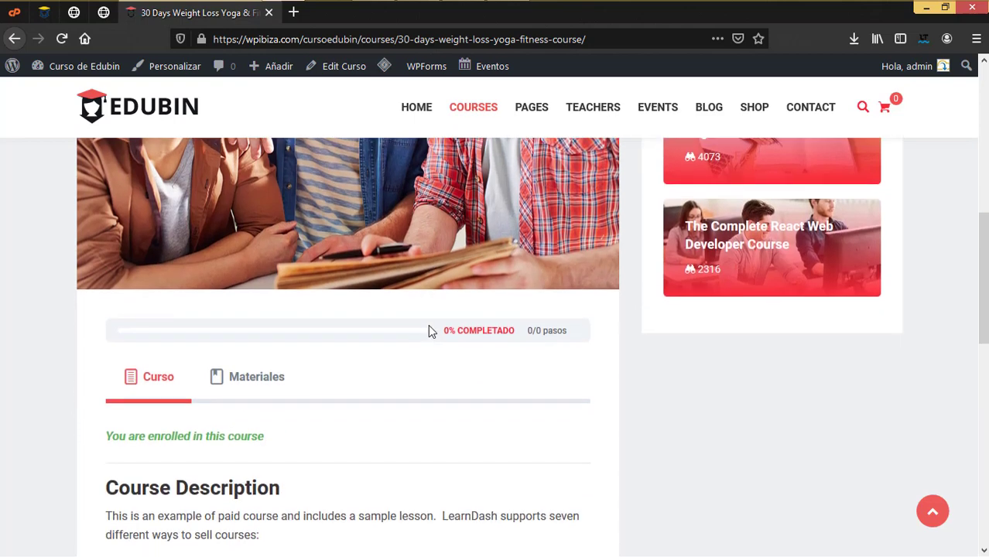
pyautogui.scroll(-2, 260, 325)
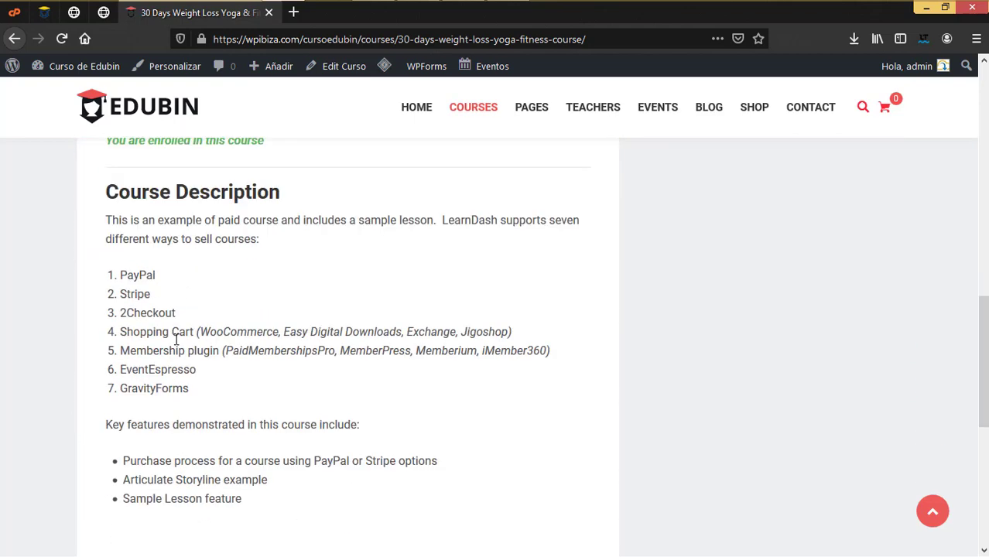
pyautogui.scroll(-5, 299, 407)
pyautogui.scroll(15, 299, 408)
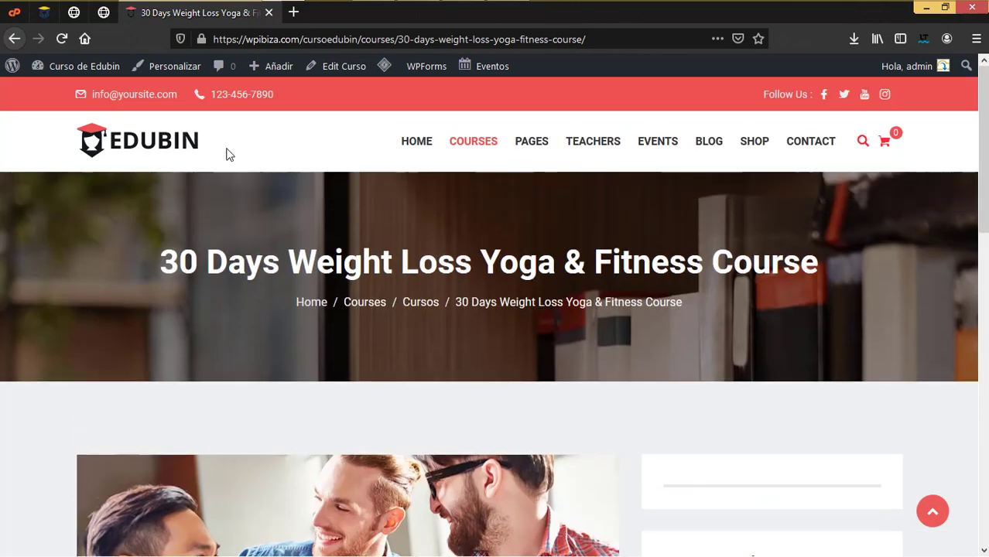
pyautogui.click(101, 15)
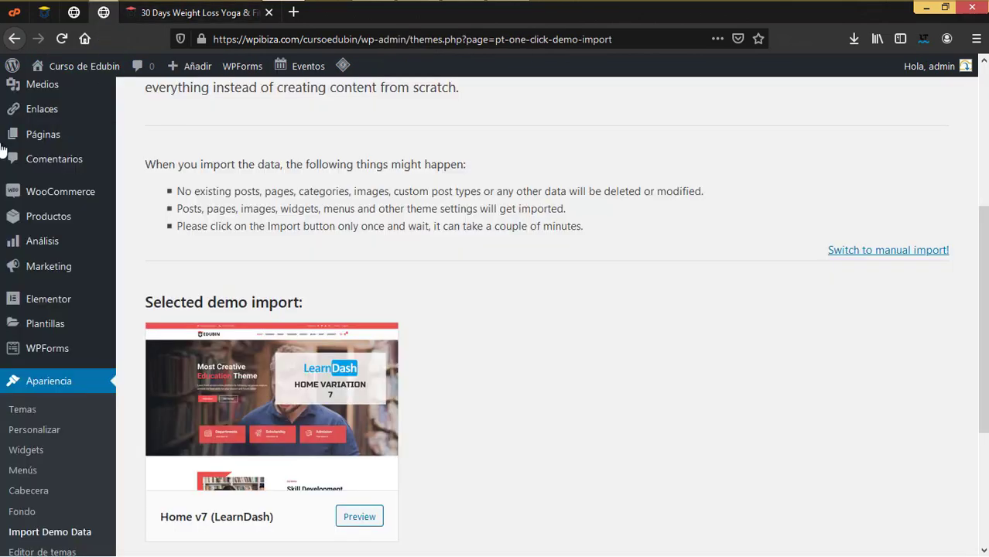
# Open the LearnDash Cursos list at its top, then show the Edubin sidebar flyout submenu
pyautogui.scroll(5, 33, 193)
pyautogui.moveTo(52, 132)
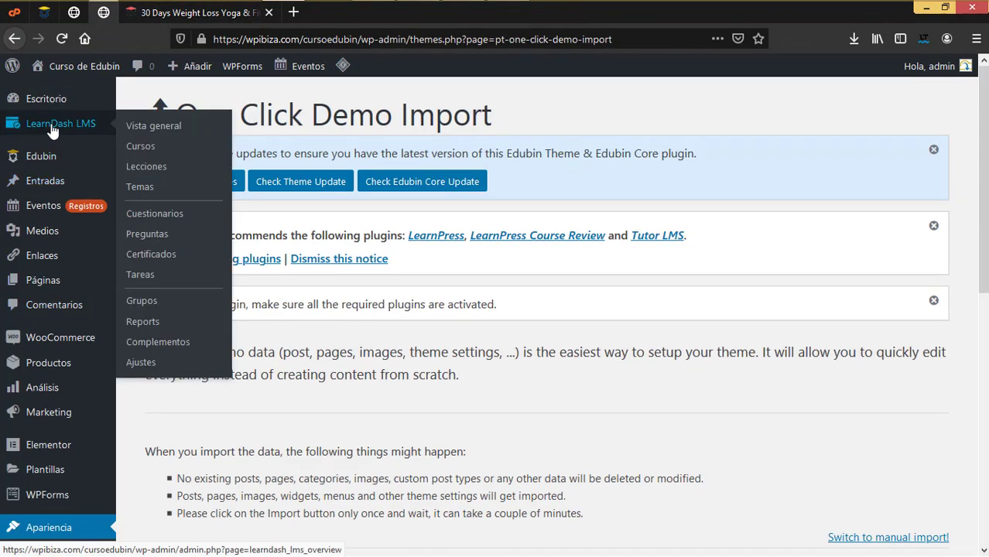
pyautogui.click(144, 147)
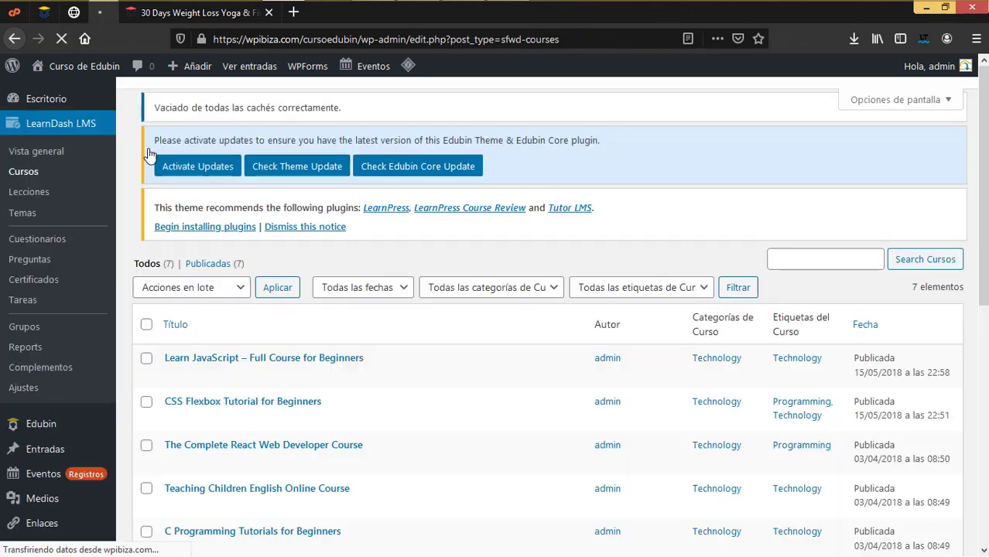
pyautogui.scroll(-4, 224, 285)
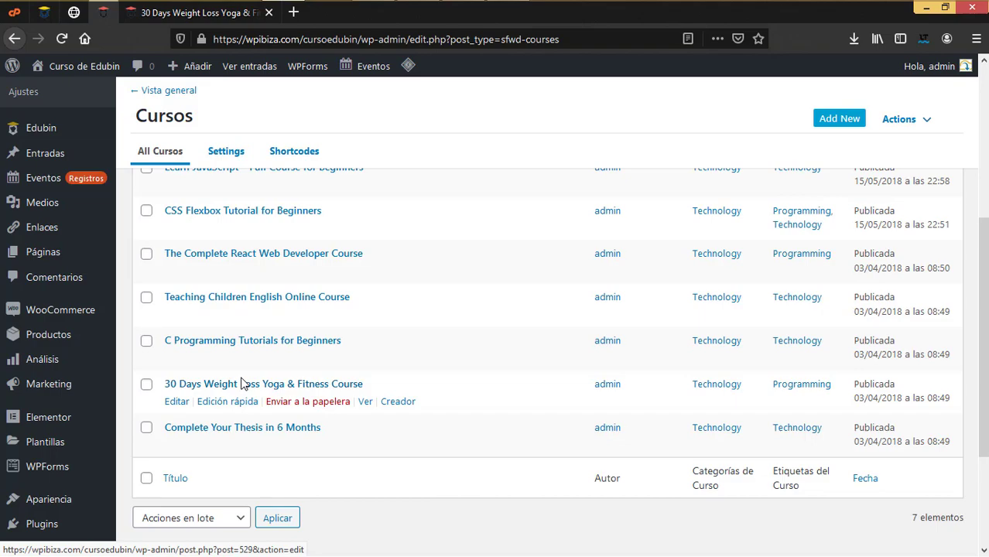
pyautogui.scroll(4, 243, 382)
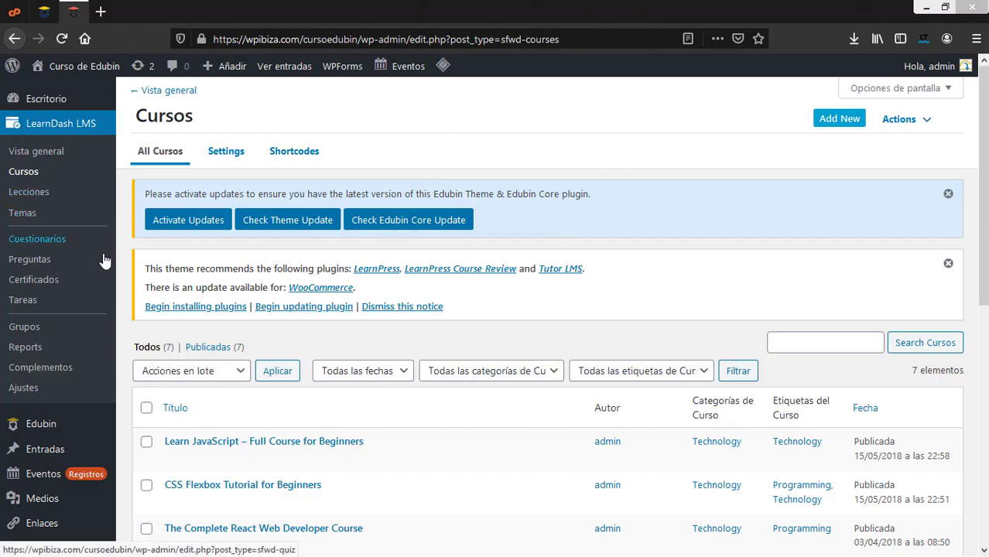
pyautogui.moveTo(48, 431)
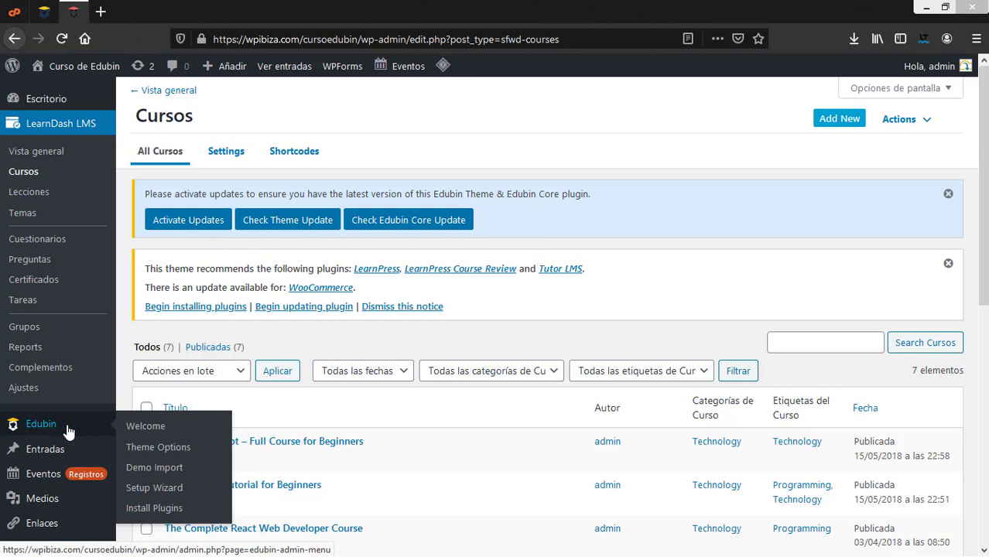
# Open the Edubin Theme Options Customizer and display its General settings group
pyautogui.click(161, 448)
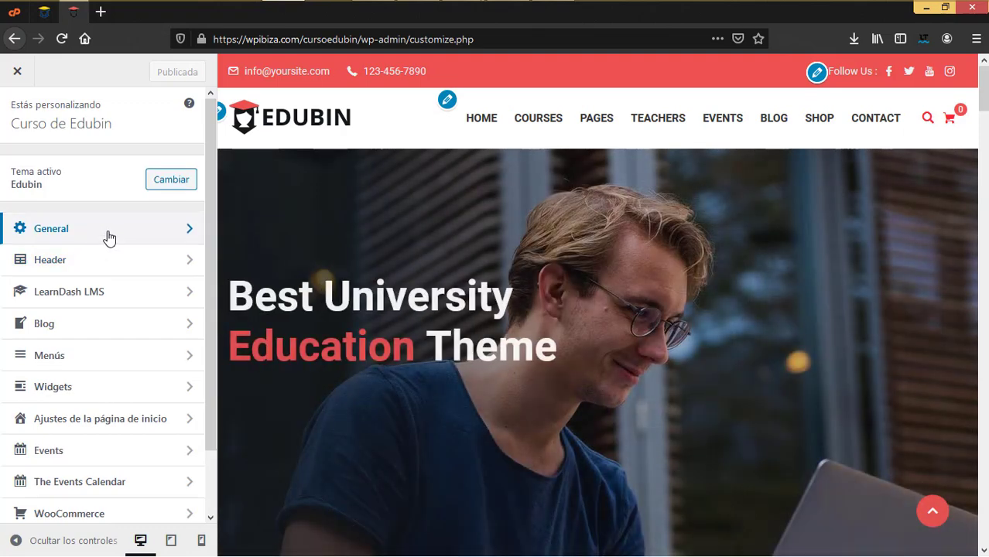
pyautogui.click(108, 236)
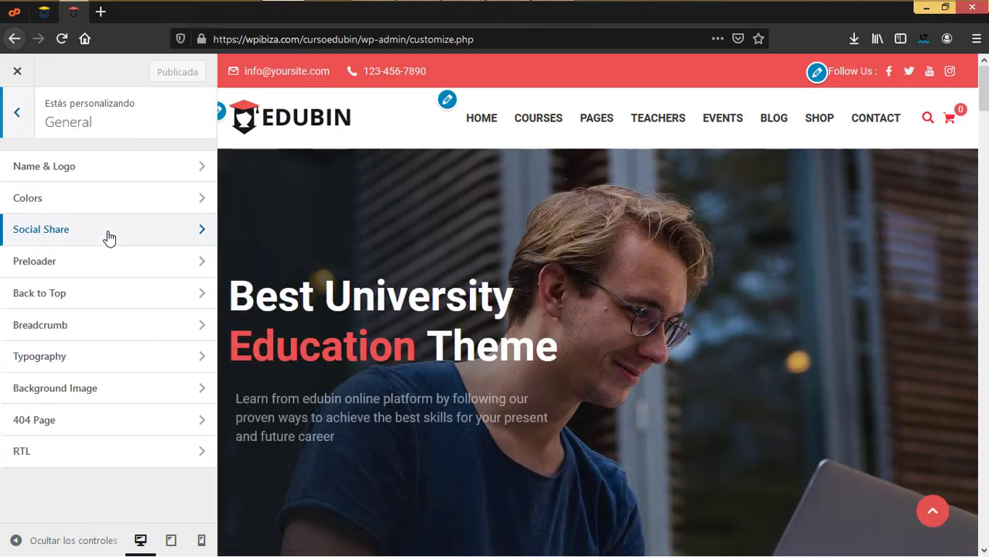
# Try a Logo Size of 200 in Name & Logo, then reset it to 180
pyautogui.click(67, 167)
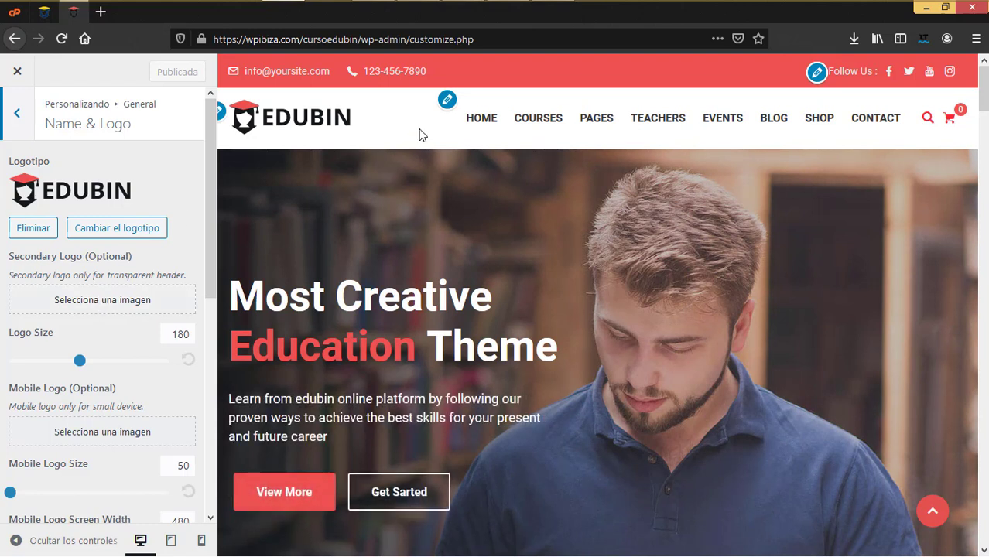
pyautogui.moveTo(467, 144)
pyautogui.moveTo(80, 364); pyautogui.dragTo(87, 362)
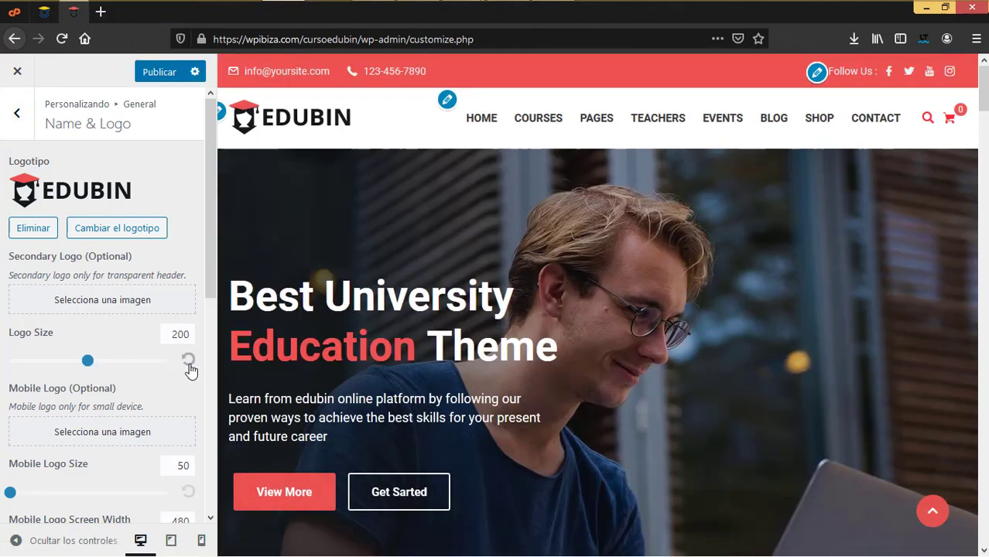
pyautogui.click(190, 366)
pyautogui.scroll(-2, 58, 255)
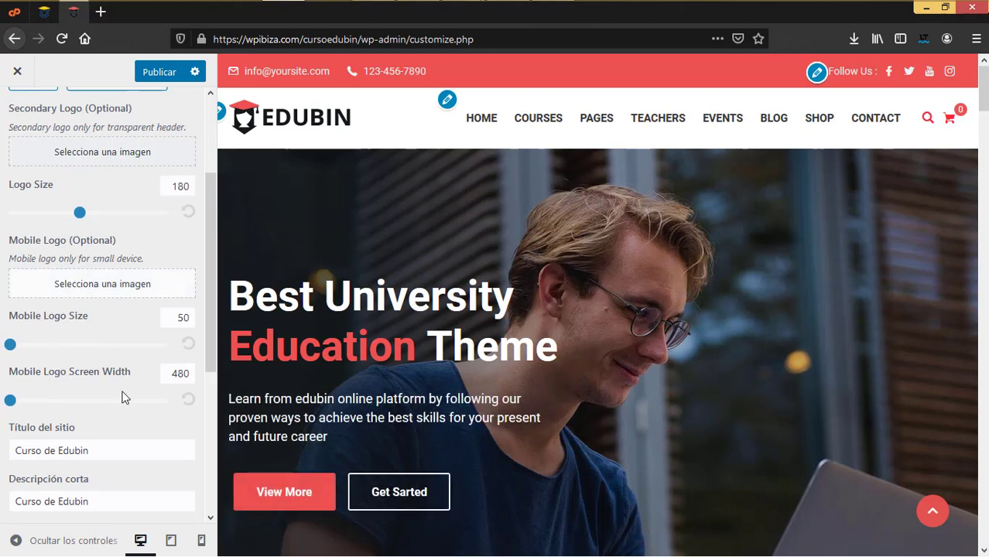
pyautogui.click(201, 541)
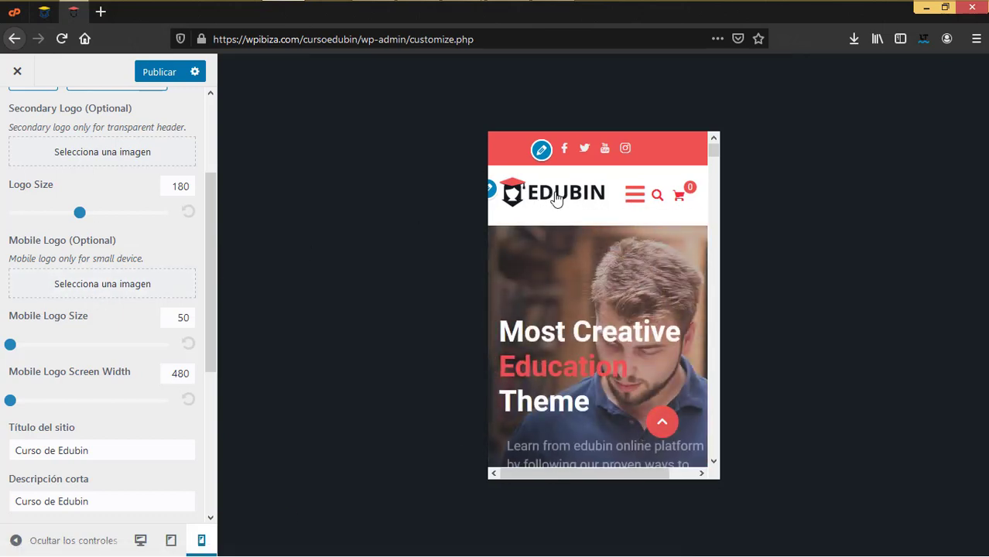
pyautogui.click(142, 545)
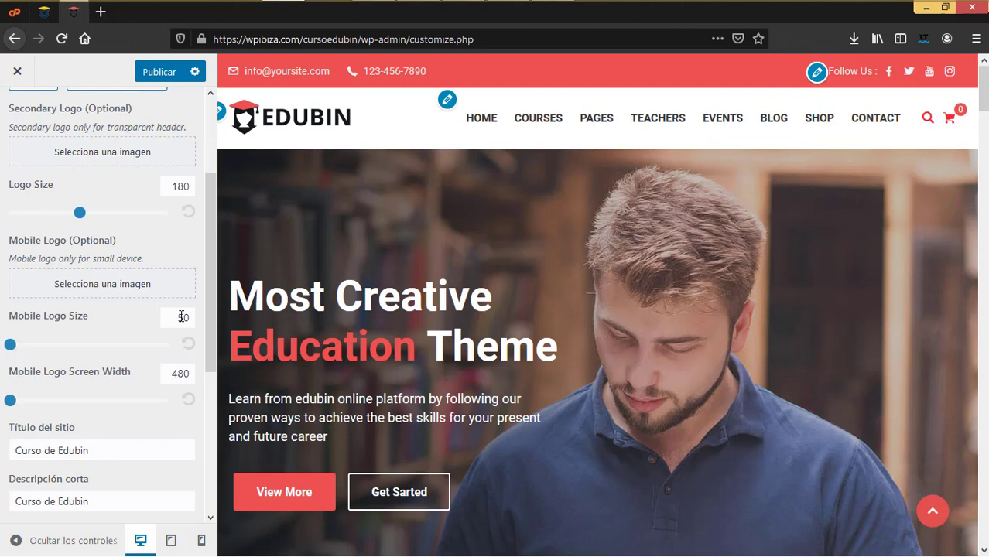
pyautogui.scroll(-2, 137, 380)
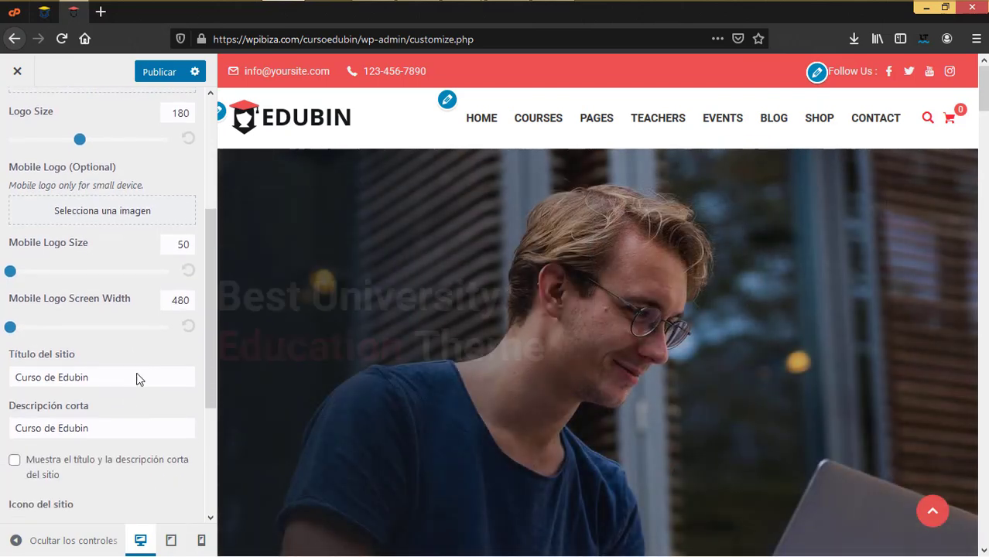
pyautogui.click(200, 540)
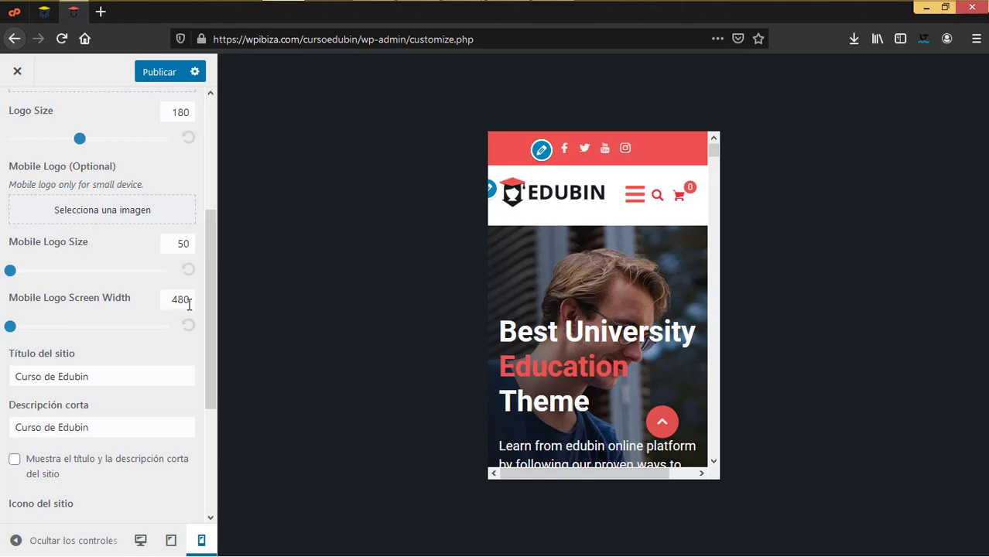
pyautogui.click(140, 540)
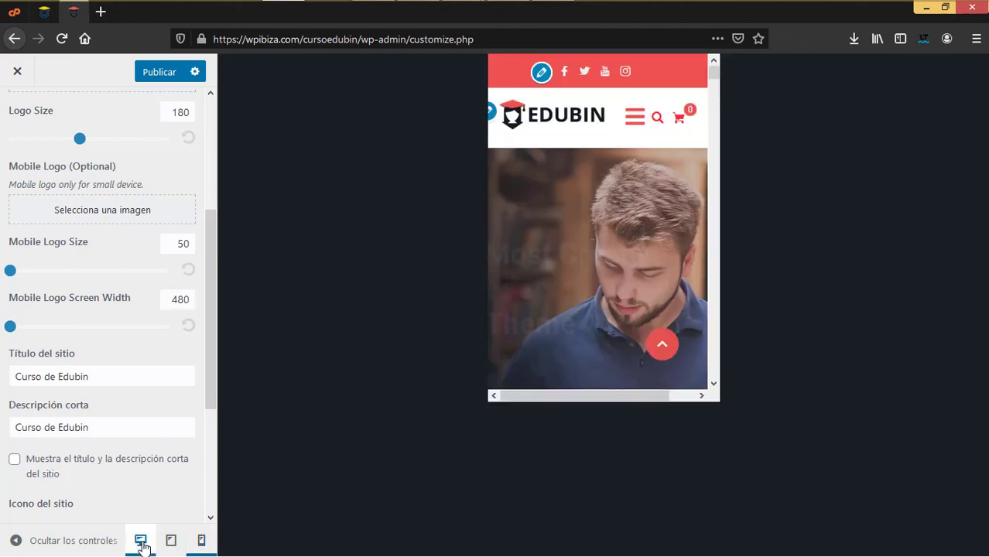
pyautogui.scroll(-4, 115, 392)
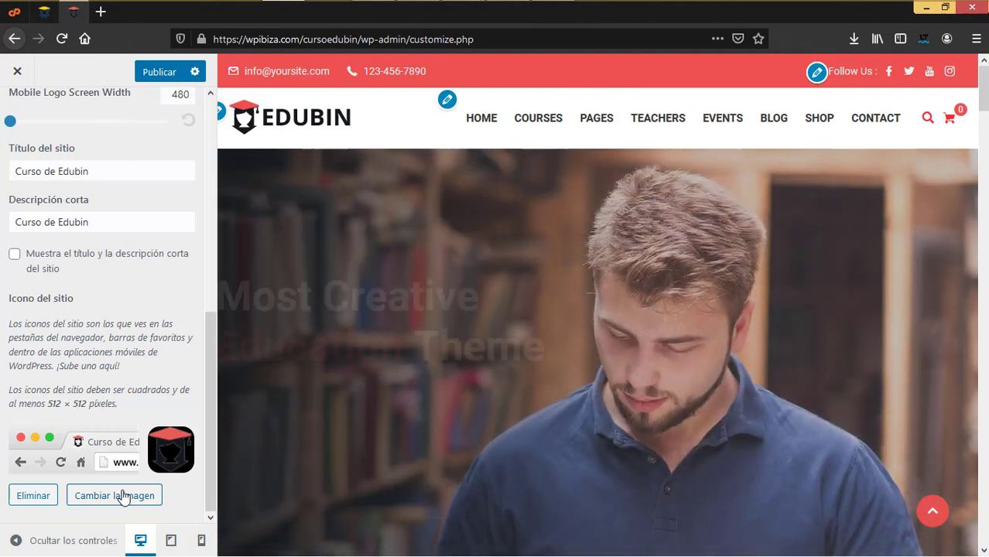
# Look through the site icon media picker without changing it, then return to the General list
pyautogui.click(130, 495)
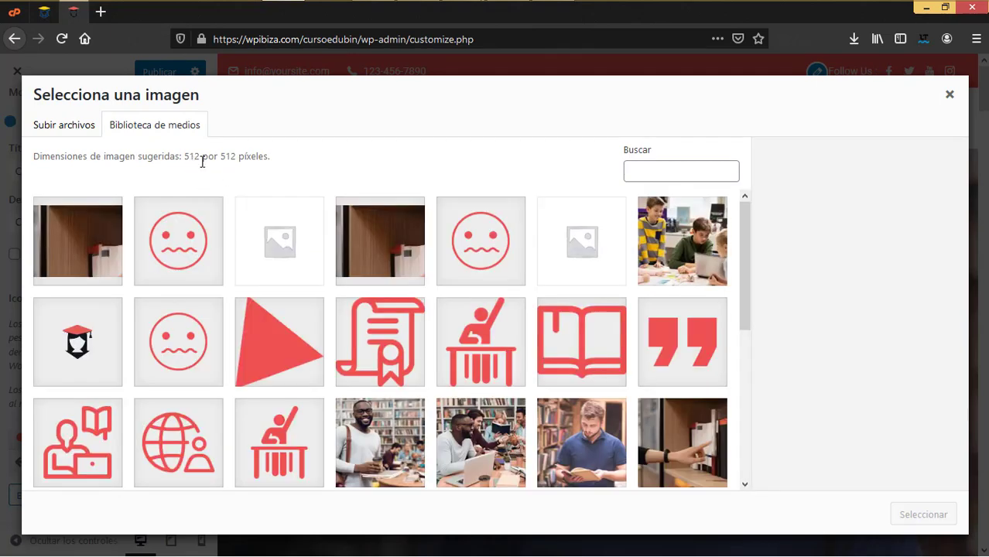
pyautogui.click(949, 95)
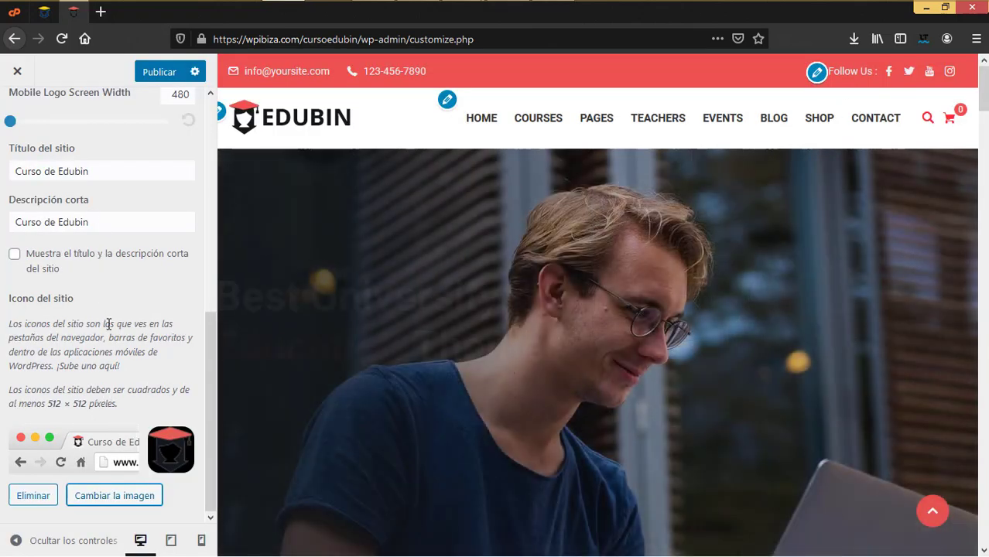
pyautogui.scroll(10, 108, 323)
pyautogui.click(7, 112)
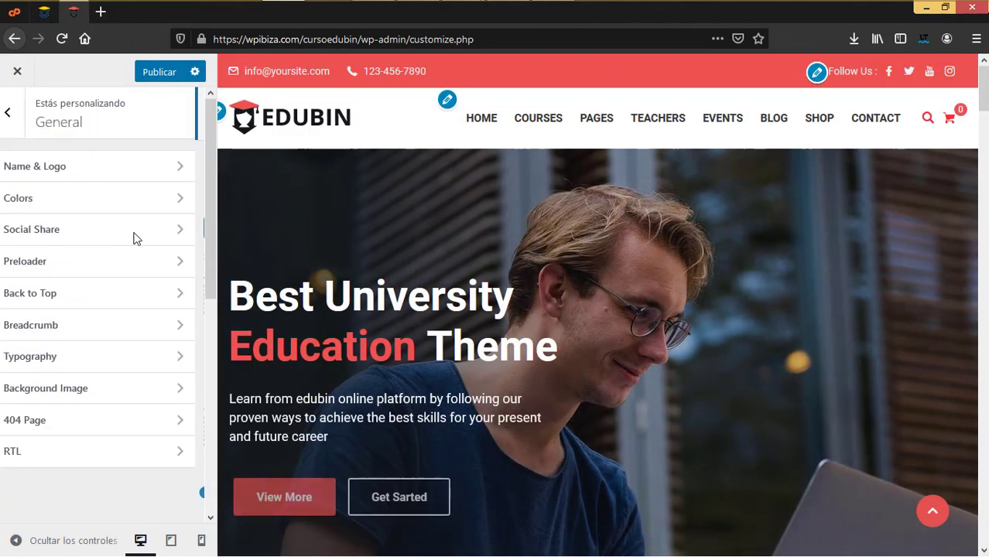
# In Colors, inspect the Primary Color and Header Top Text colour values without changing them
pyautogui.click(49, 204)
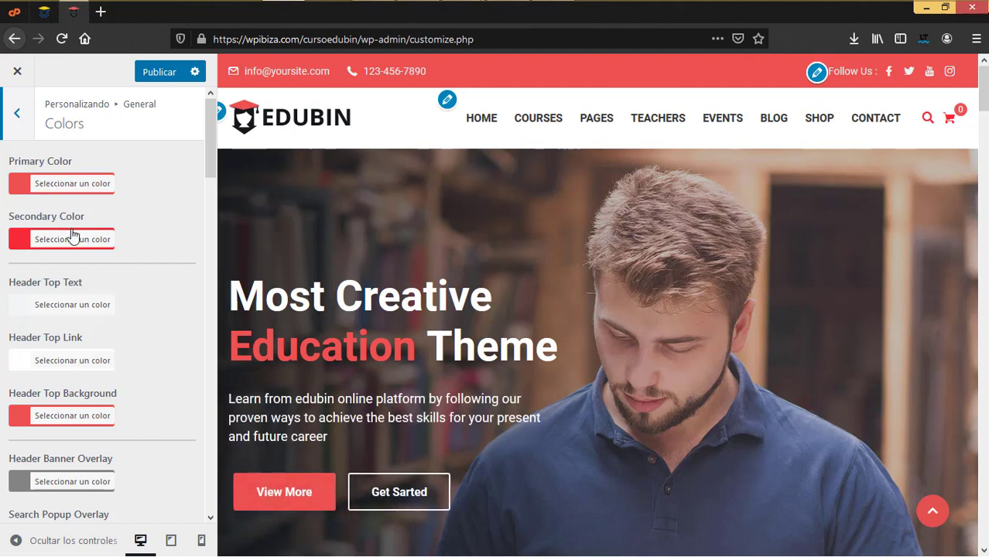
pyautogui.click(86, 187)
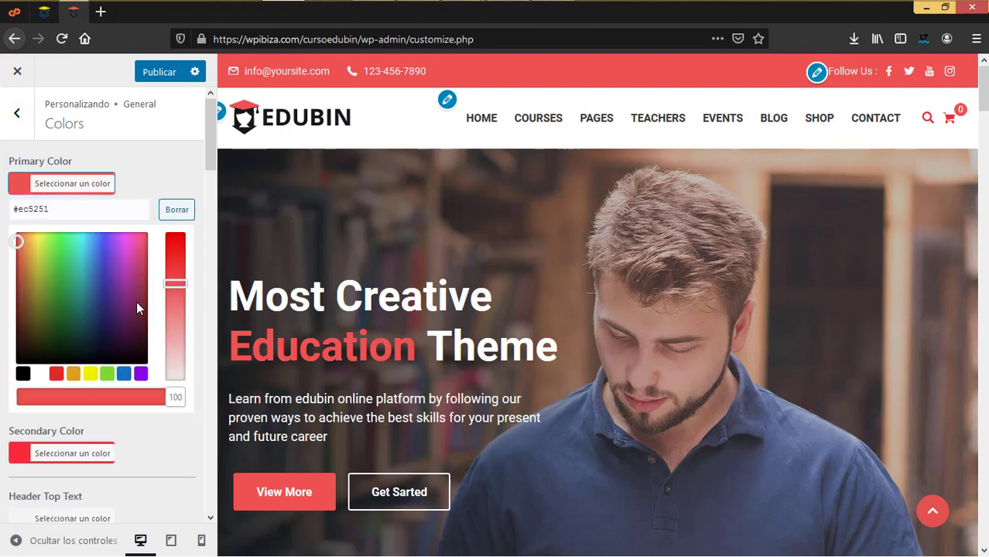
pyautogui.click(176, 166)
pyautogui.scroll(-1, 155, 267)
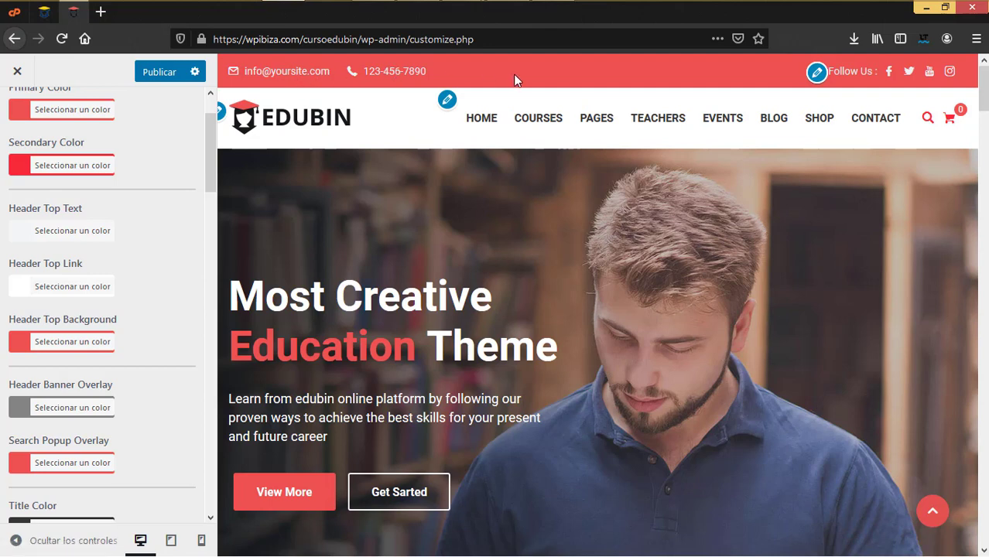
pyautogui.click(69, 234)
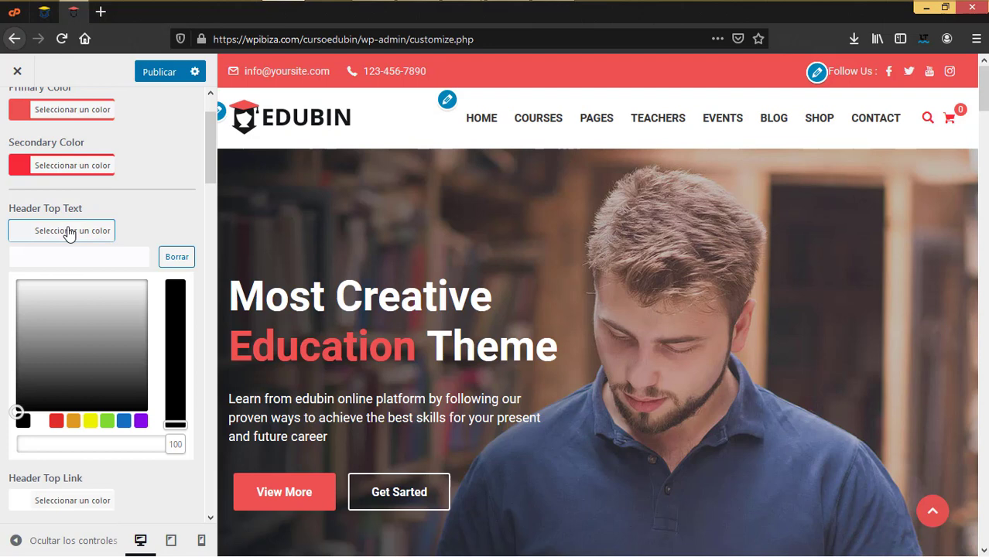
pyautogui.click(154, 200)
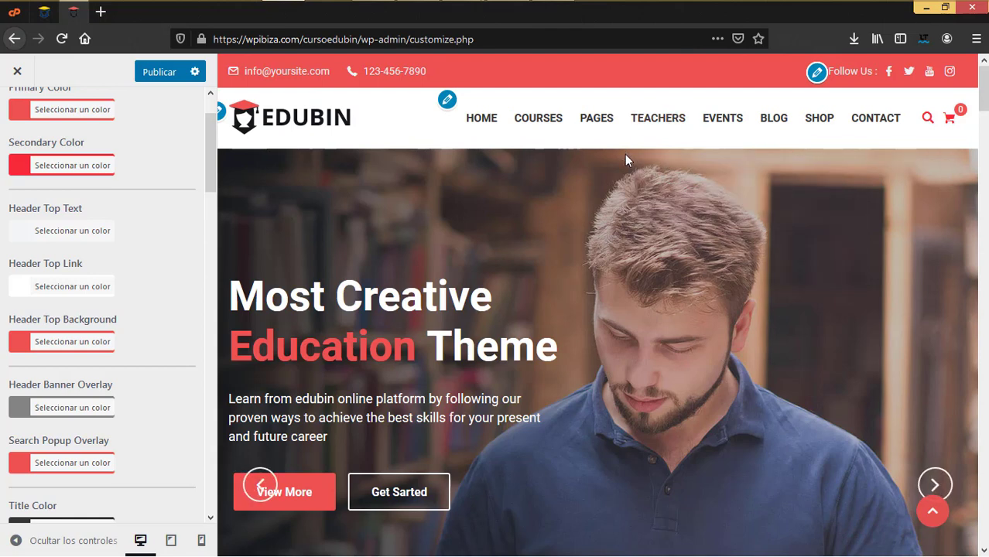
pyautogui.moveTo(553, 111)
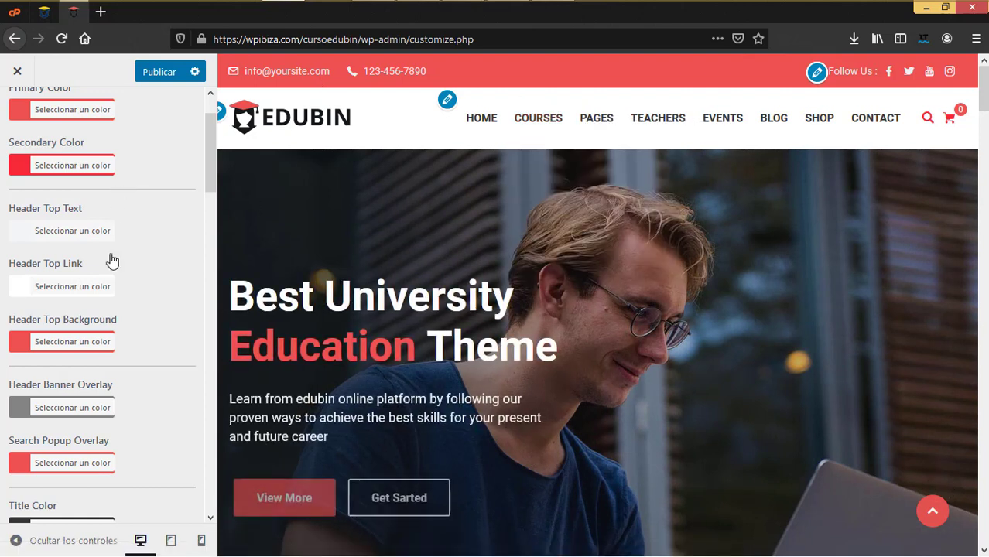
pyautogui.scroll(-2, 132, 336)
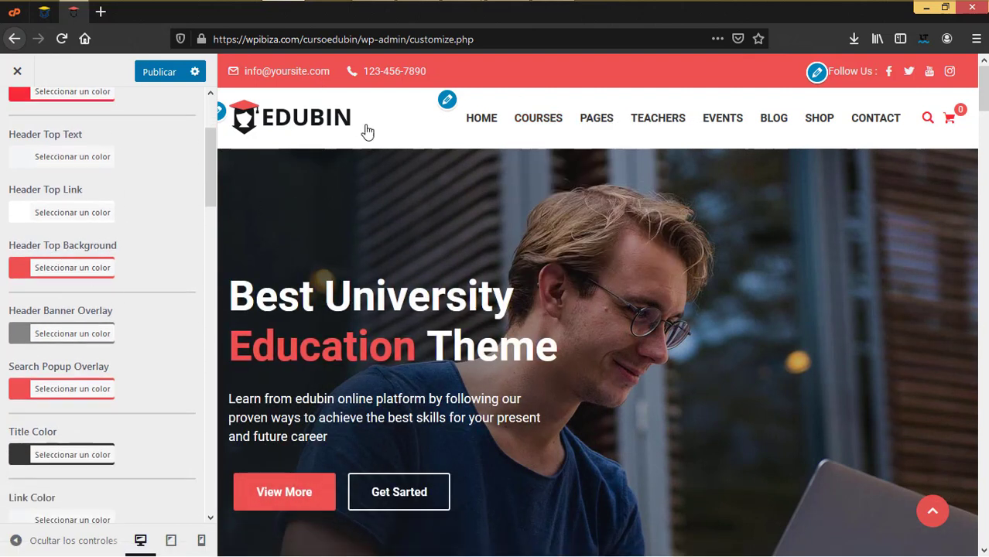
pyautogui.click(18, 268)
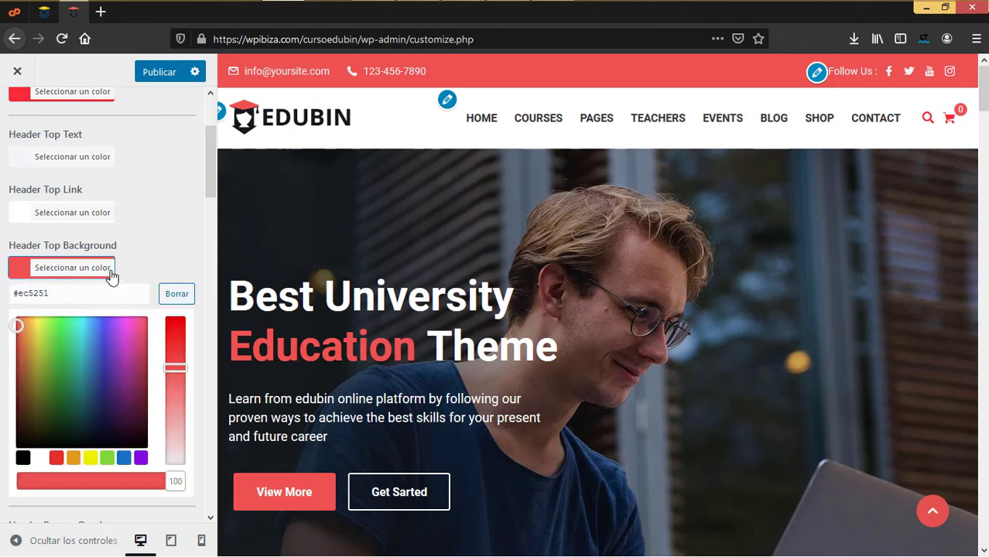
pyautogui.click(34, 229)
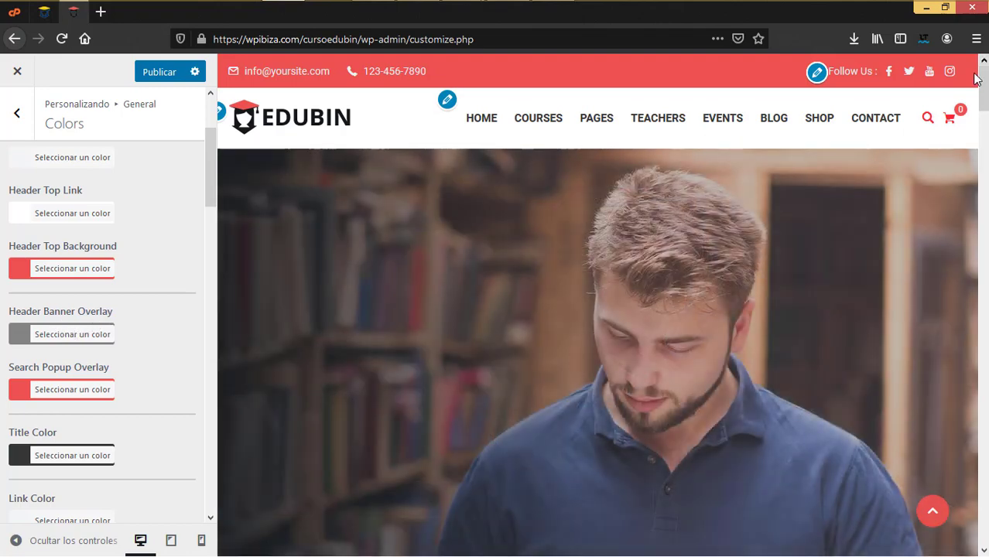
pyautogui.click(927, 118)
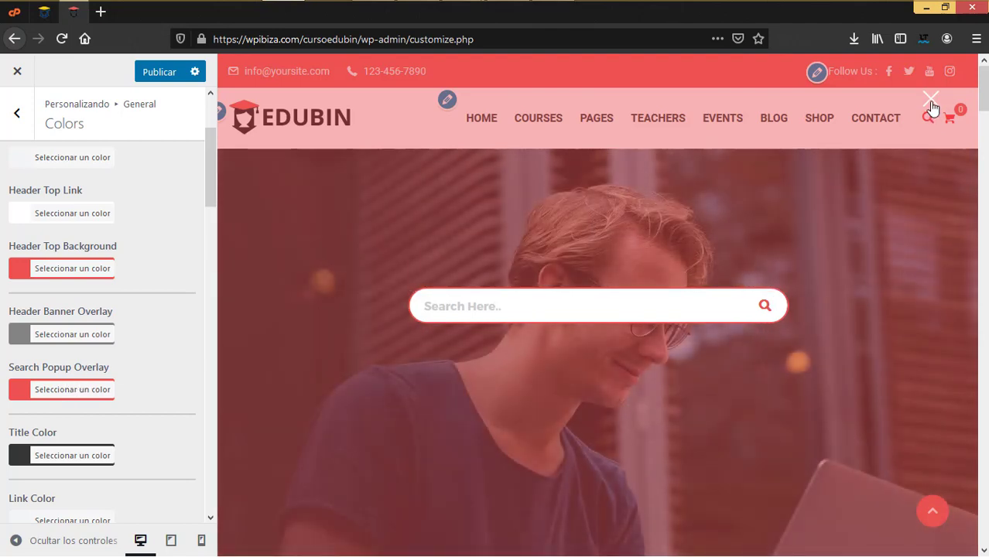
pyautogui.click(930, 99)
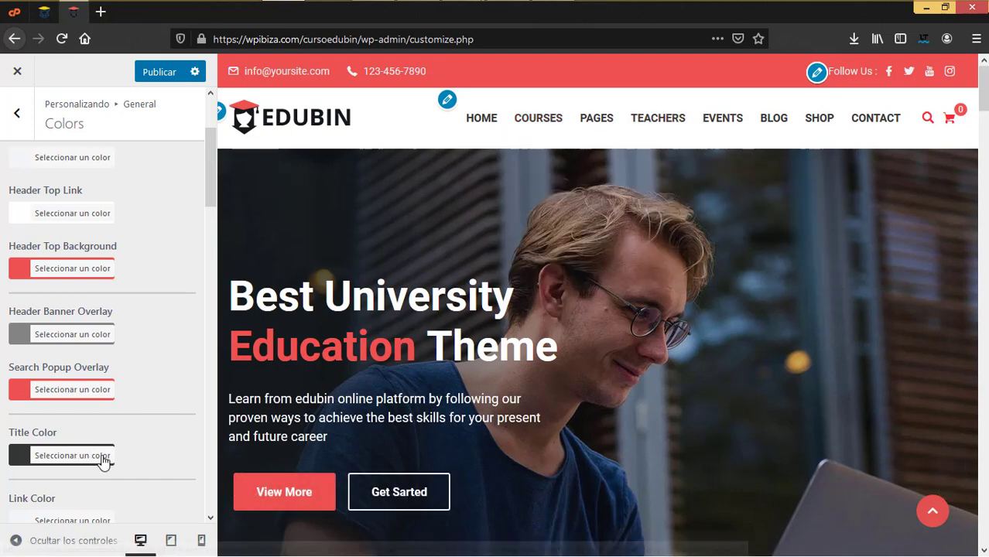
pyautogui.scroll(-4, 101, 460)
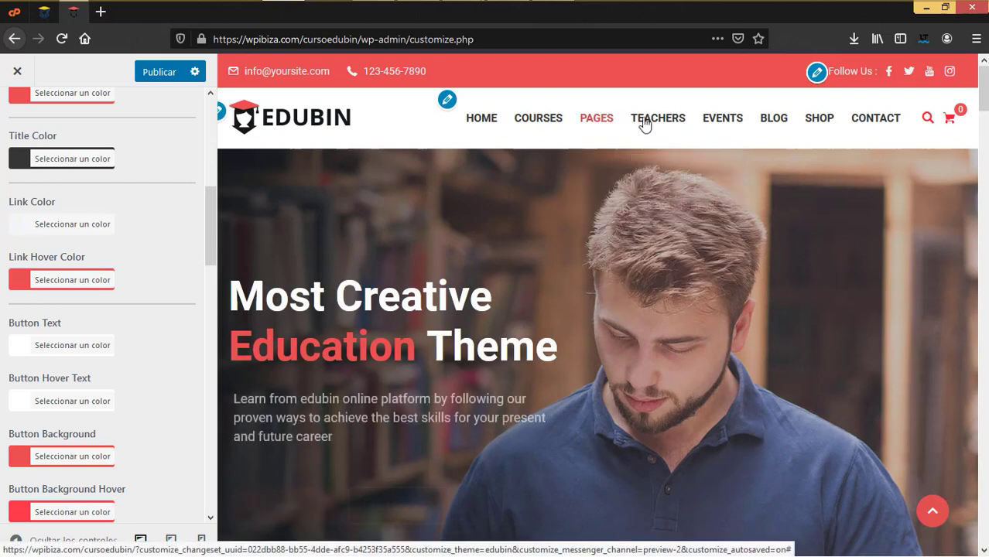
pyautogui.moveTo(652, 125)
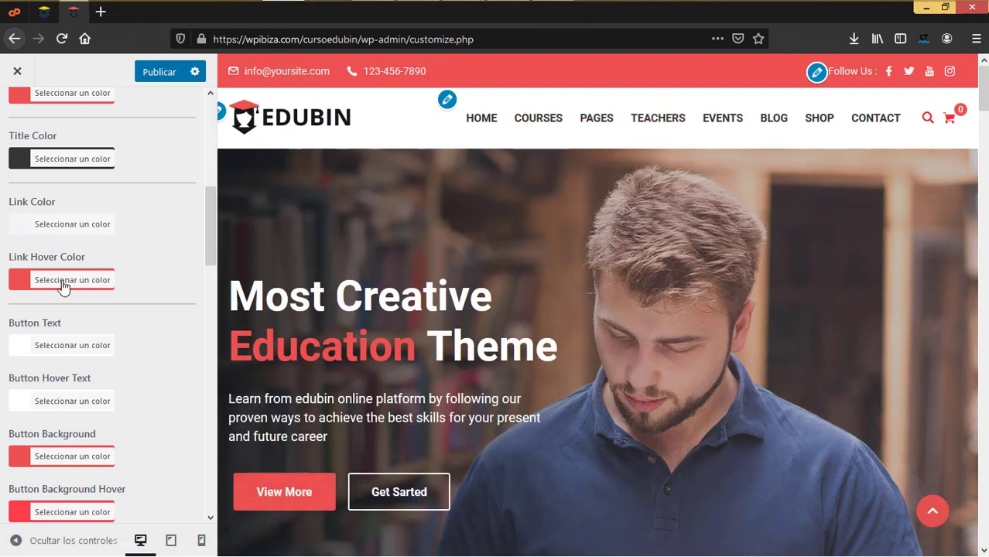
pyautogui.scroll(-1, 112, 372)
pyautogui.scroll(-1, 113, 372)
pyautogui.scroll(-2, 112, 372)
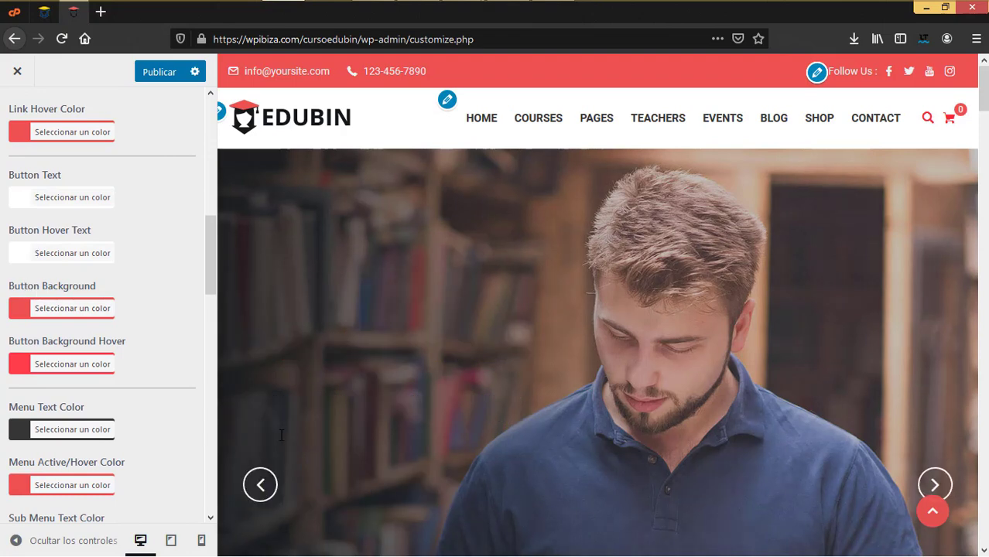
pyautogui.scroll(-2, 267, 396)
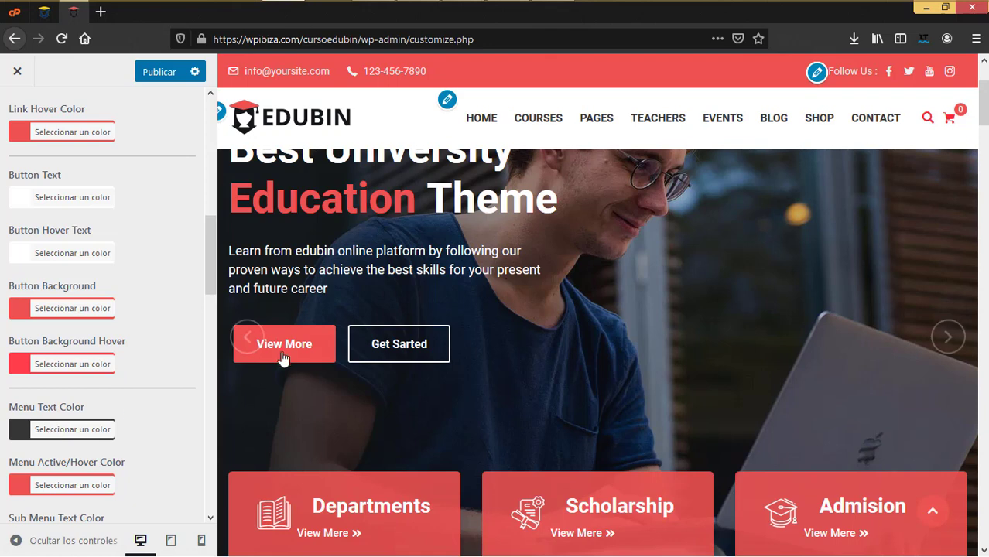
pyautogui.scroll(-4, 82, 422)
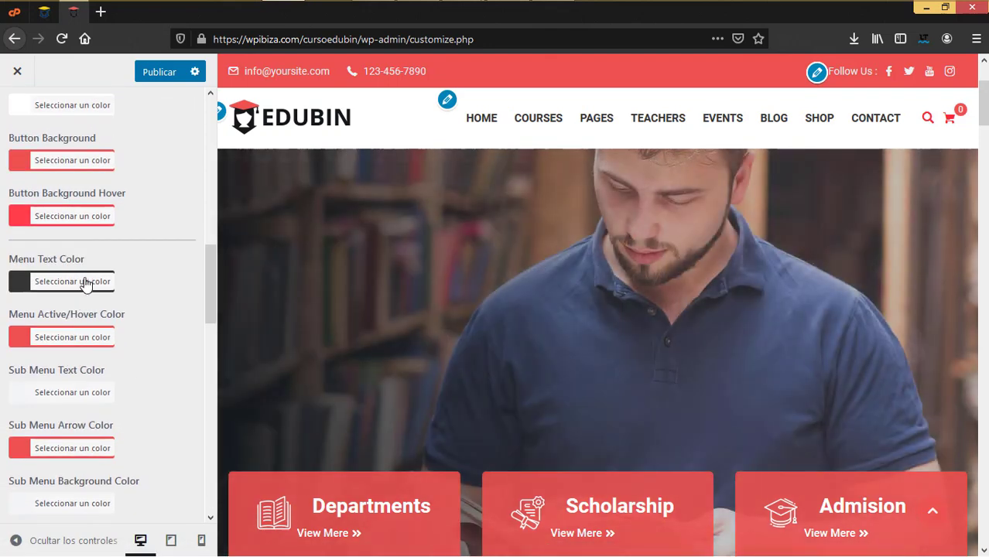
pyautogui.click(85, 282)
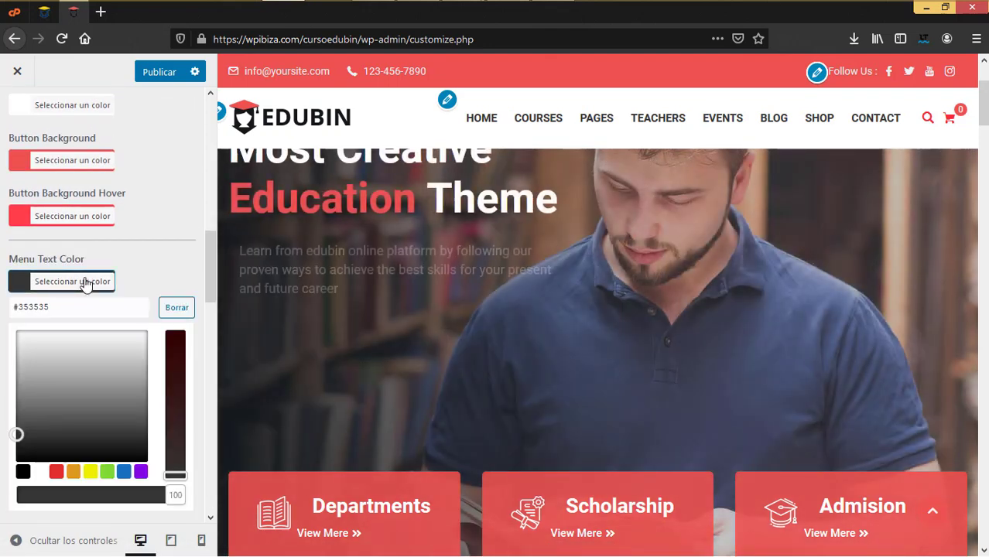
pyautogui.click(134, 270)
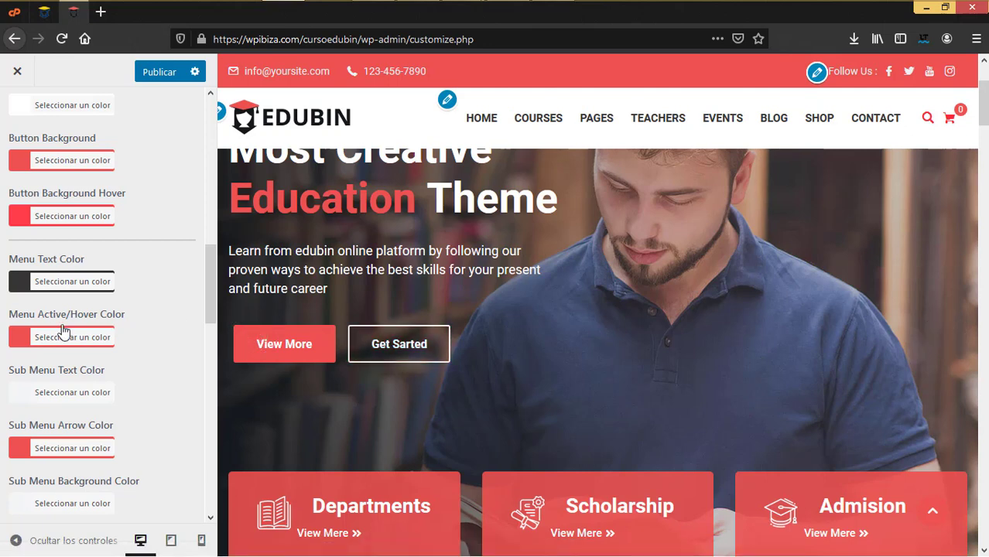
pyautogui.scroll(3, 68, 324)
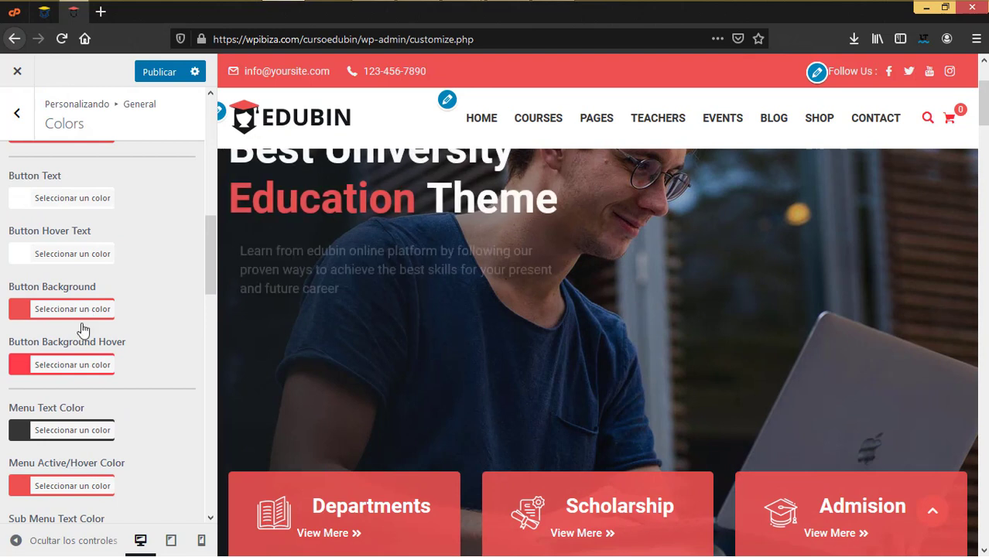
pyautogui.scroll(-3, 74, 318)
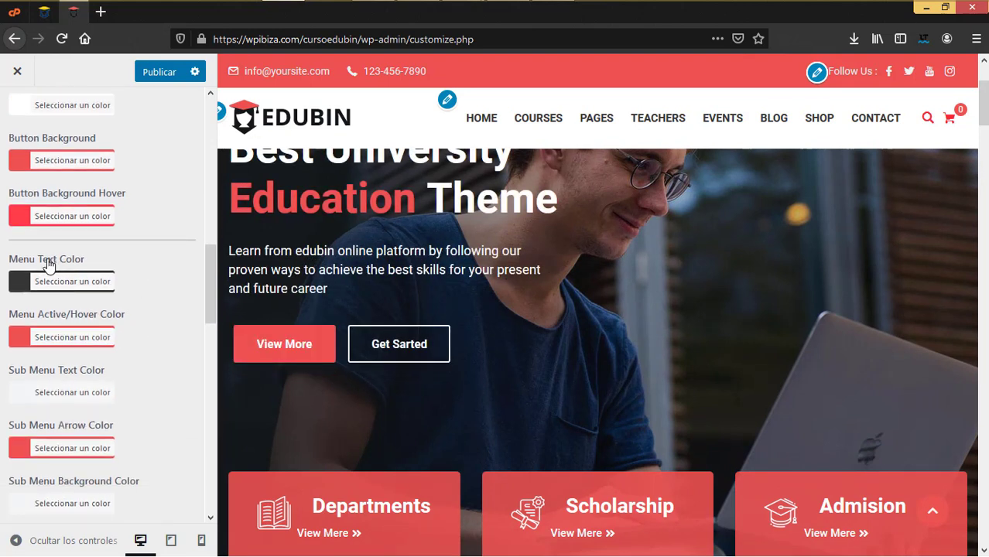
pyautogui.moveTo(486, 126)
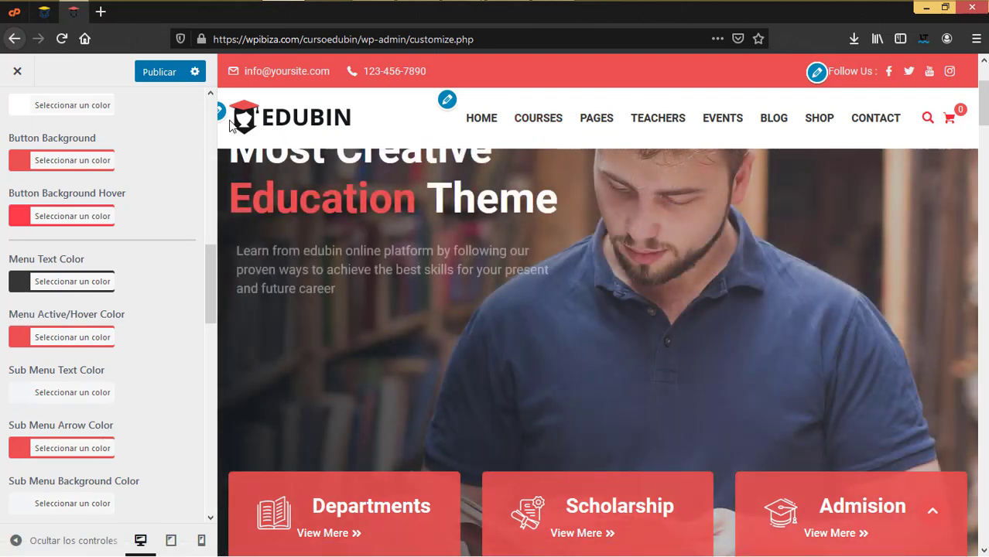
pyautogui.moveTo(534, 120)
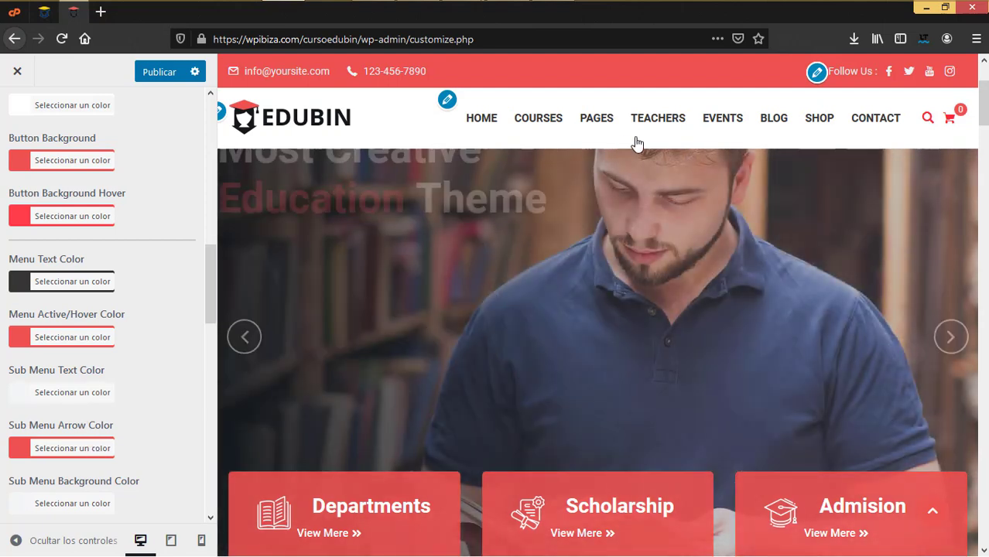
pyautogui.moveTo(658, 117)
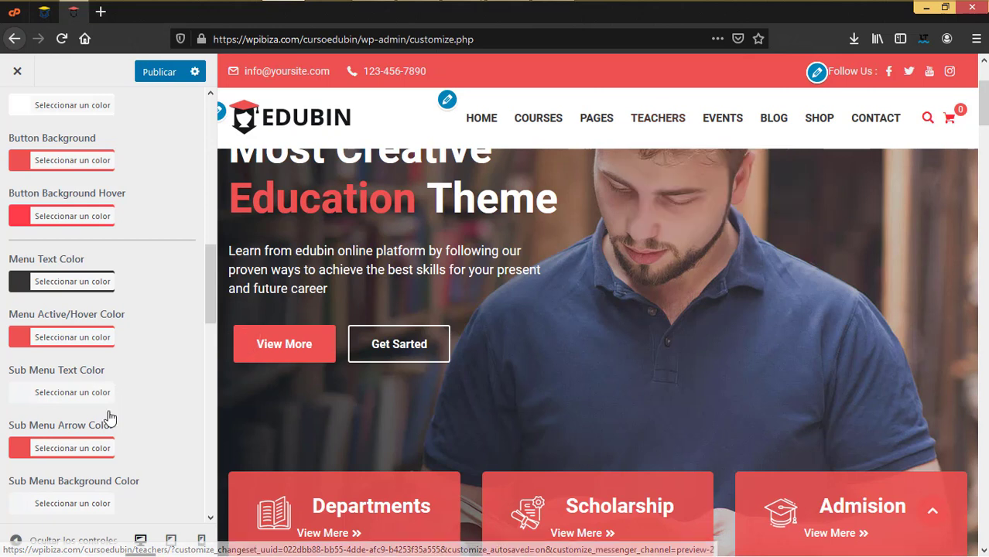
pyautogui.scroll(-3, 102, 451)
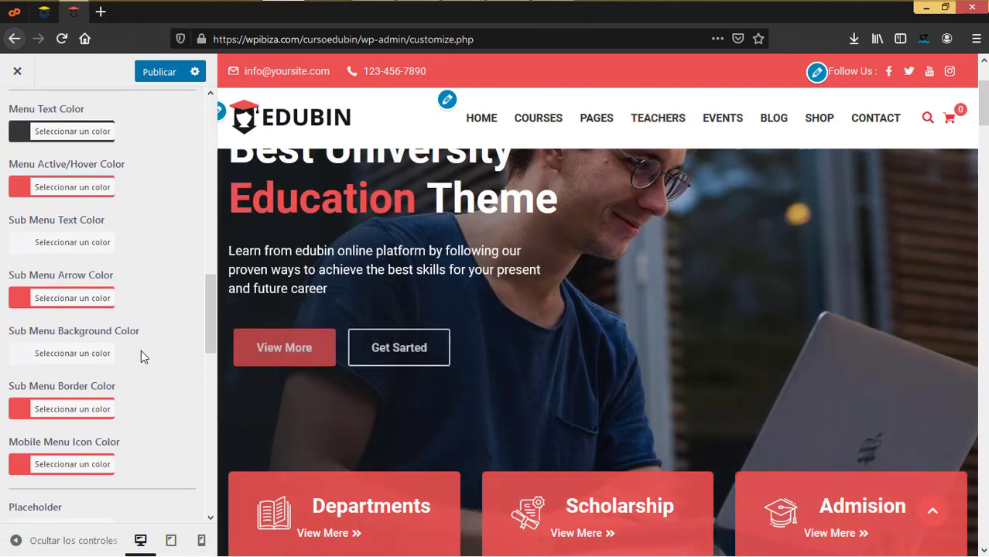
pyautogui.scroll(-3, 124, 310)
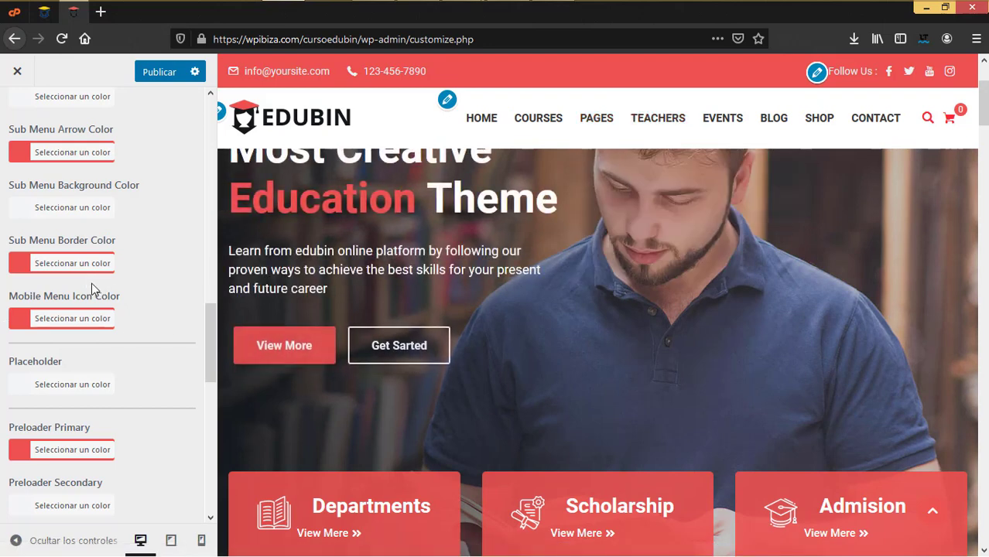
pyautogui.scroll(-3, 131, 363)
pyautogui.scroll(1, 132, 362)
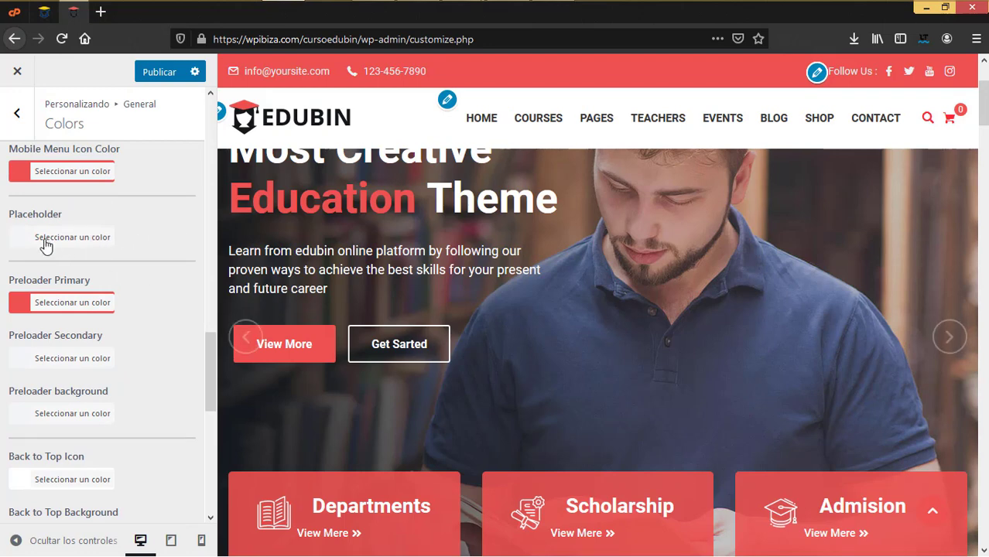
pyautogui.scroll(-10, 668, 322)
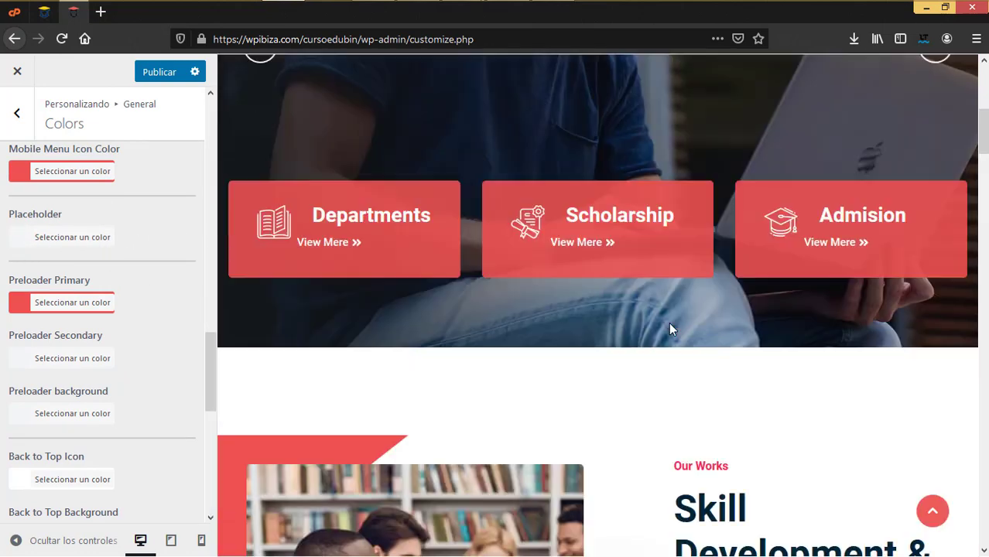
pyautogui.scroll(-10, 670, 329)
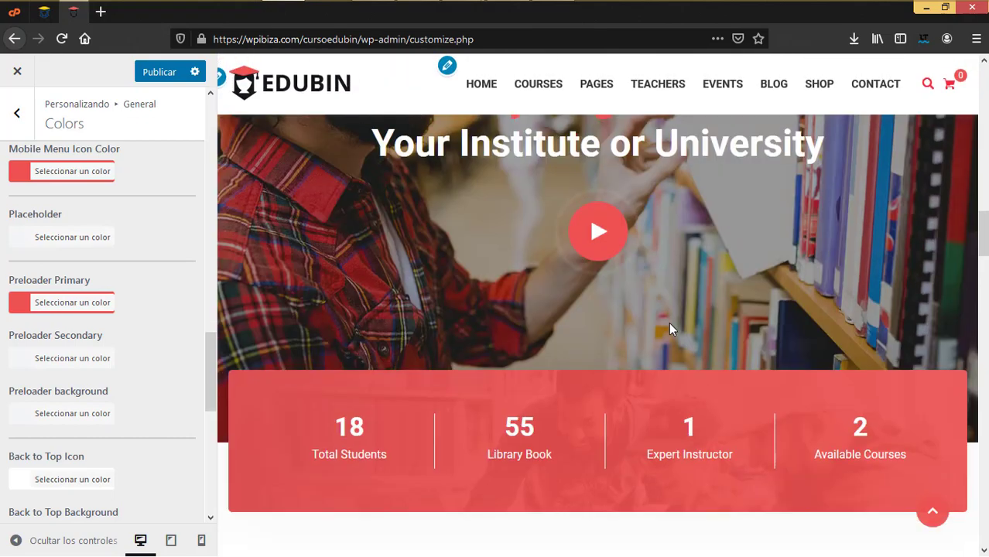
pyautogui.scroll(-10, 670, 329)
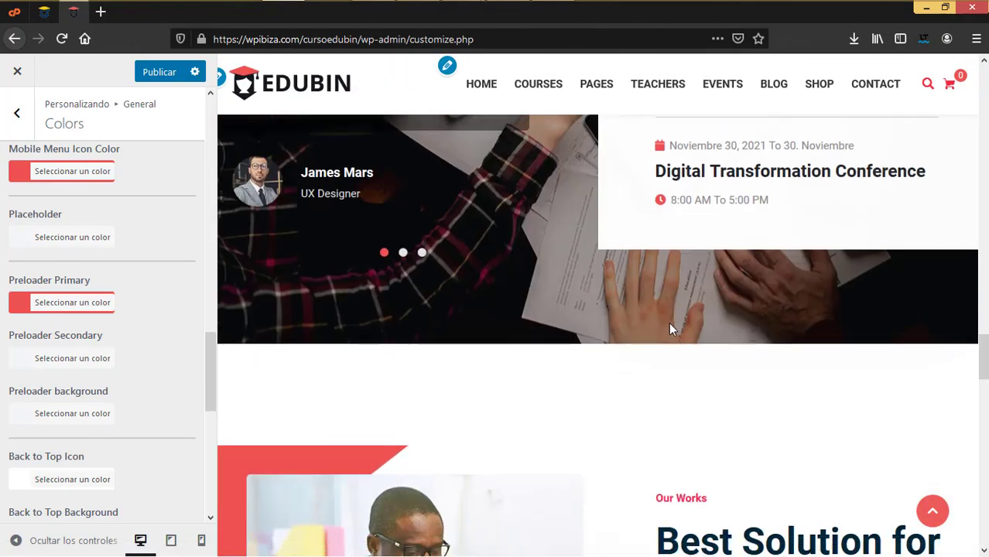
pyautogui.scroll(-2, 671, 329)
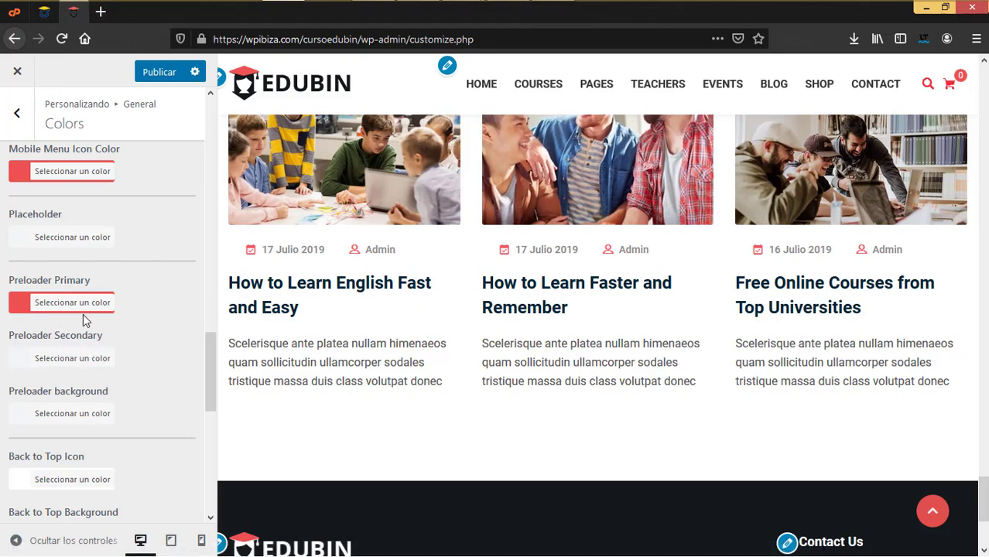
pyautogui.scroll(-2, 621, 305)
pyautogui.scroll(6, 620, 305)
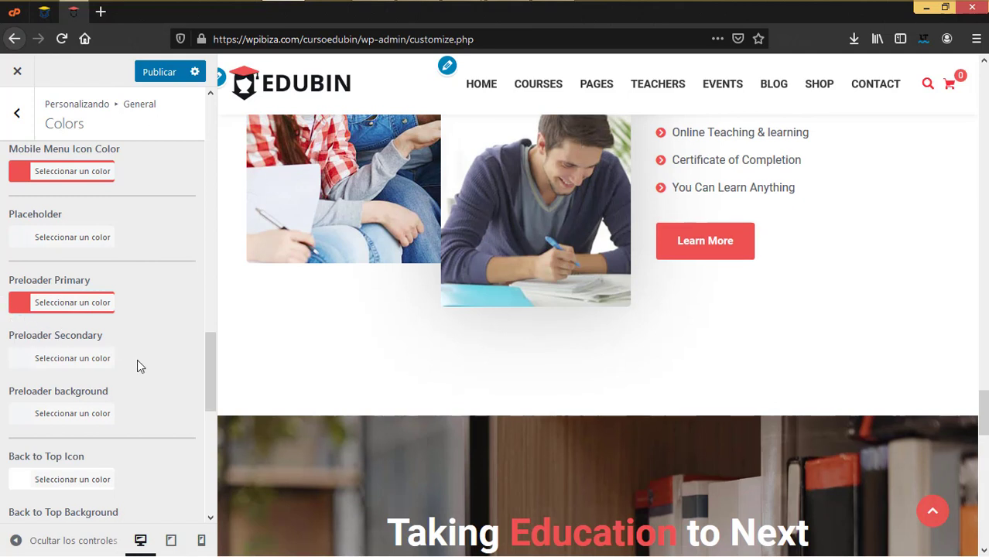
pyautogui.scroll(-2, 137, 359)
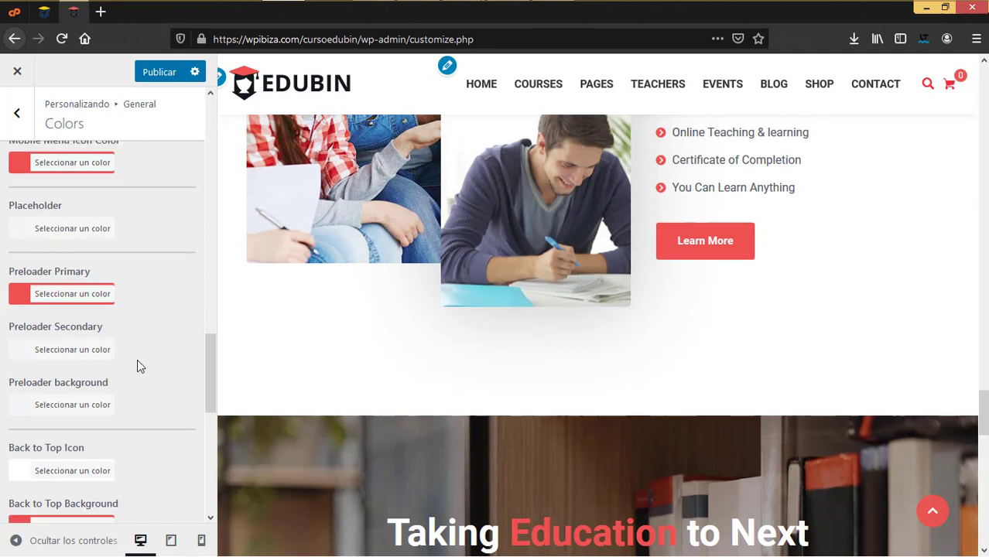
pyautogui.scroll(1, 137, 364)
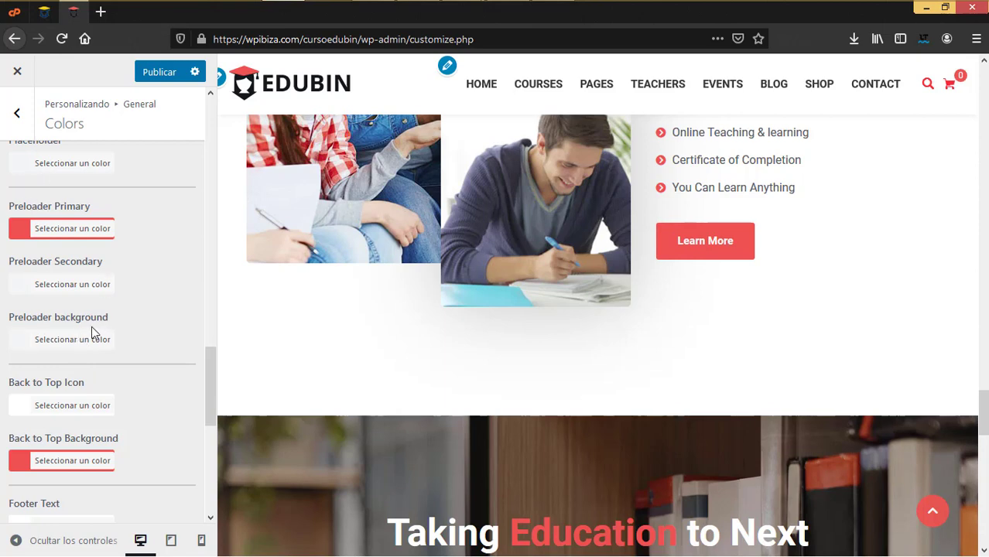
pyautogui.click(84, 39)
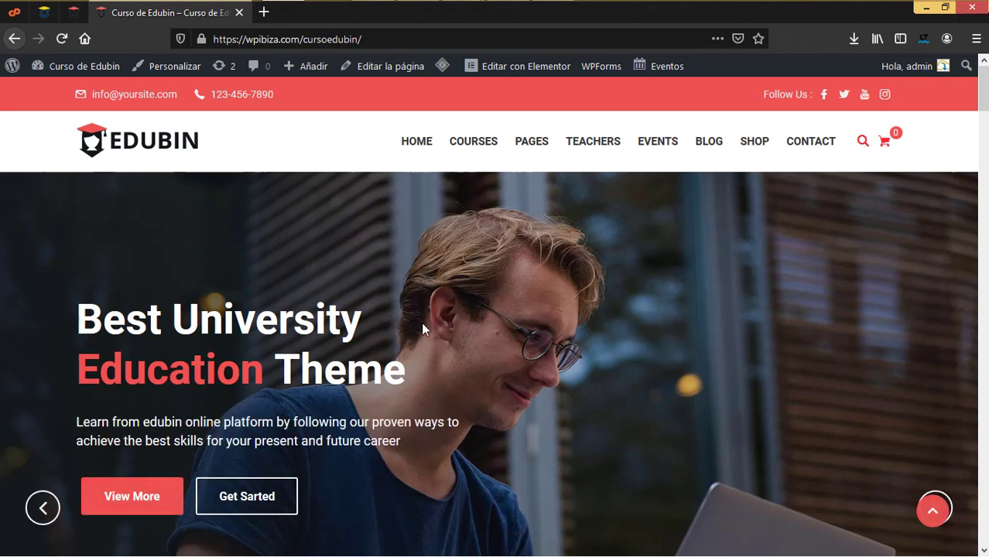
pyautogui.click(73, 11)
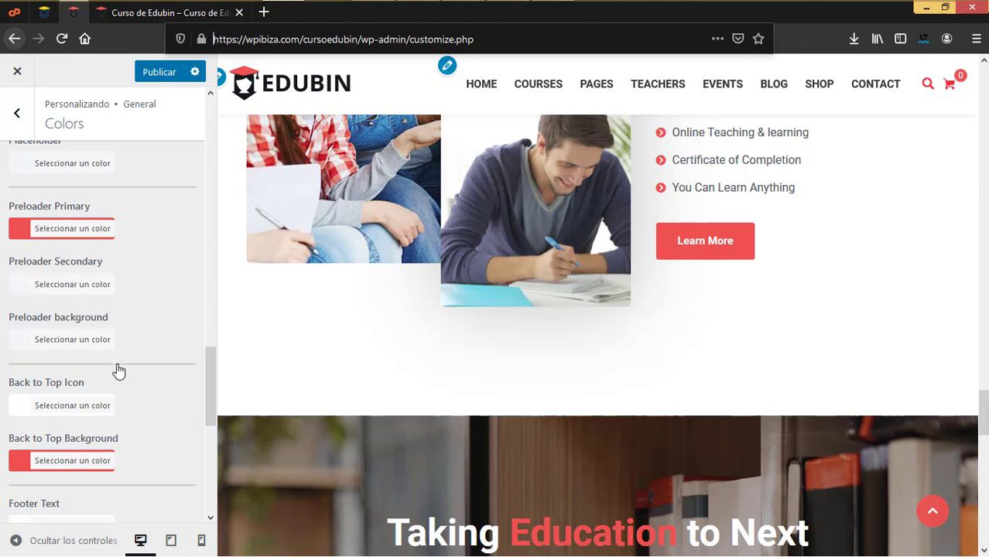
pyautogui.scroll(-3, 130, 384)
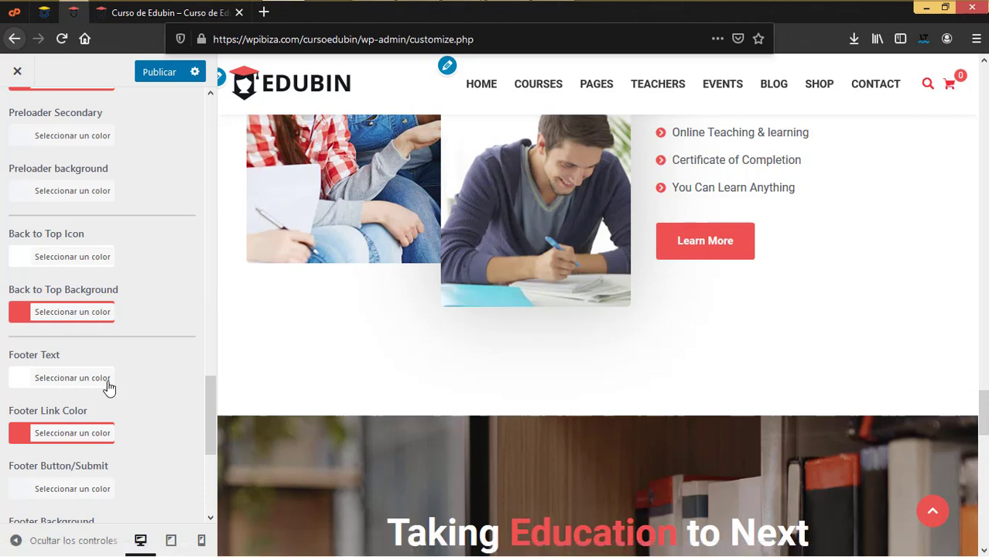
pyautogui.scroll(-15, 619, 385)
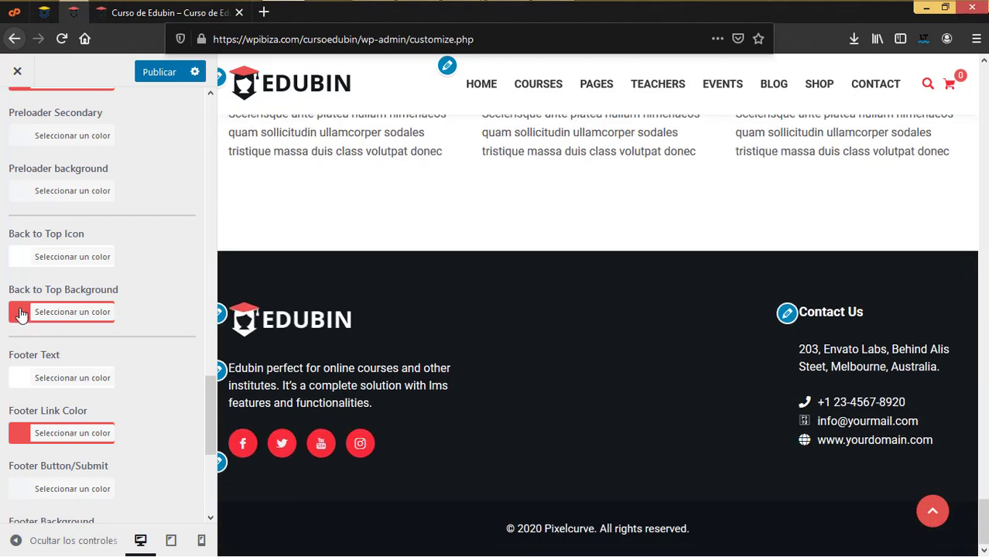
pyautogui.scroll(-2, 62, 364)
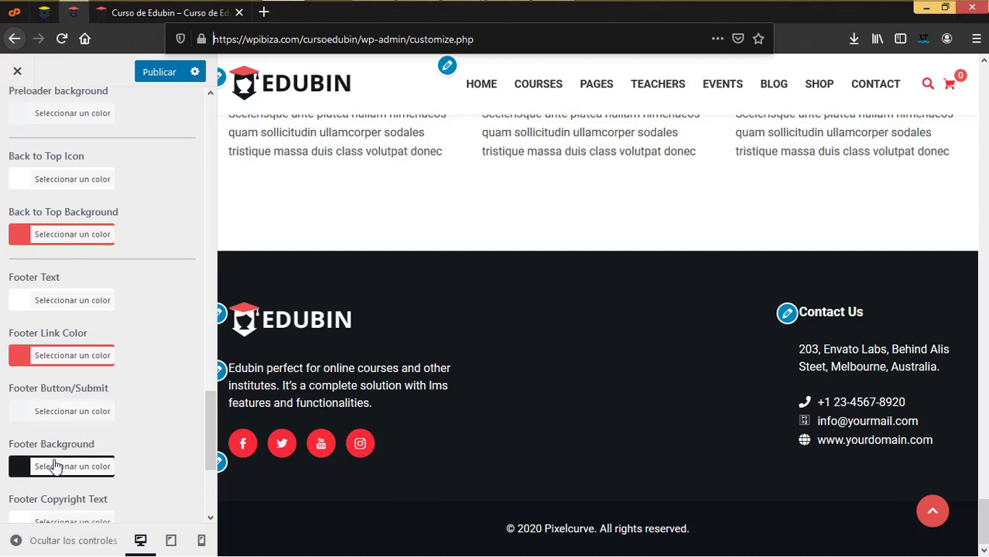
pyautogui.scroll(-5, 55, 460)
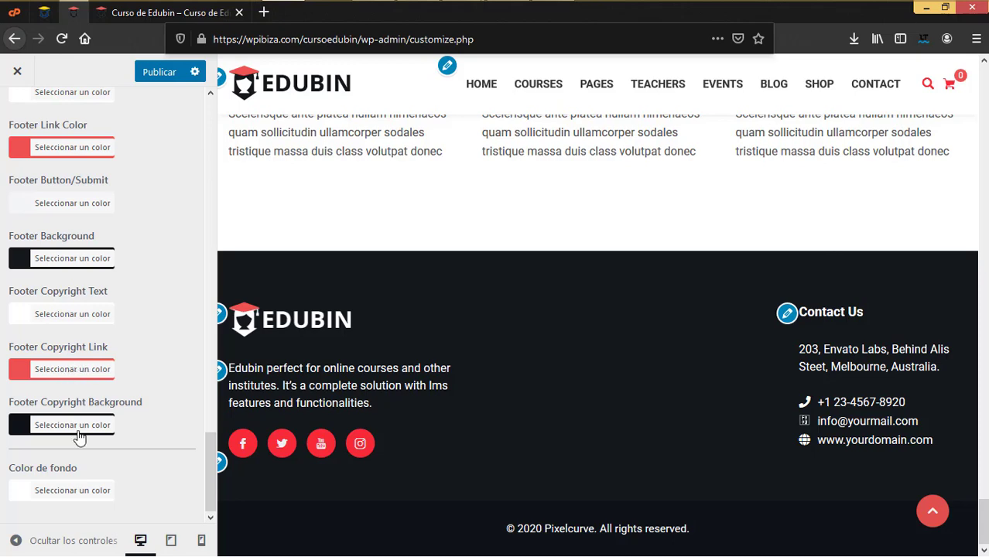
pyautogui.scroll(4, 85, 424)
pyautogui.scroll(12, 84, 422)
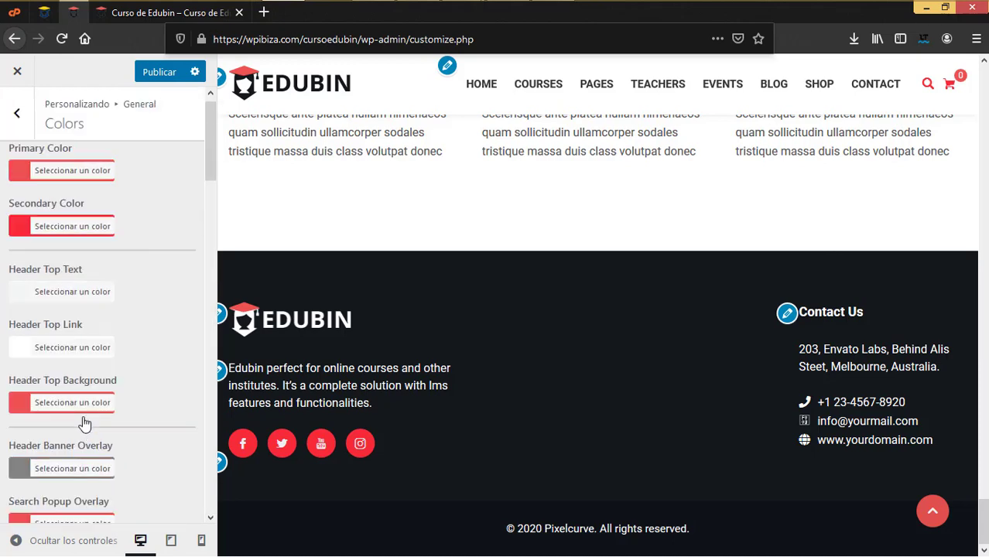
# Open General > Social Share and jump to the Follow Us text setting
pyautogui.click(17, 120)
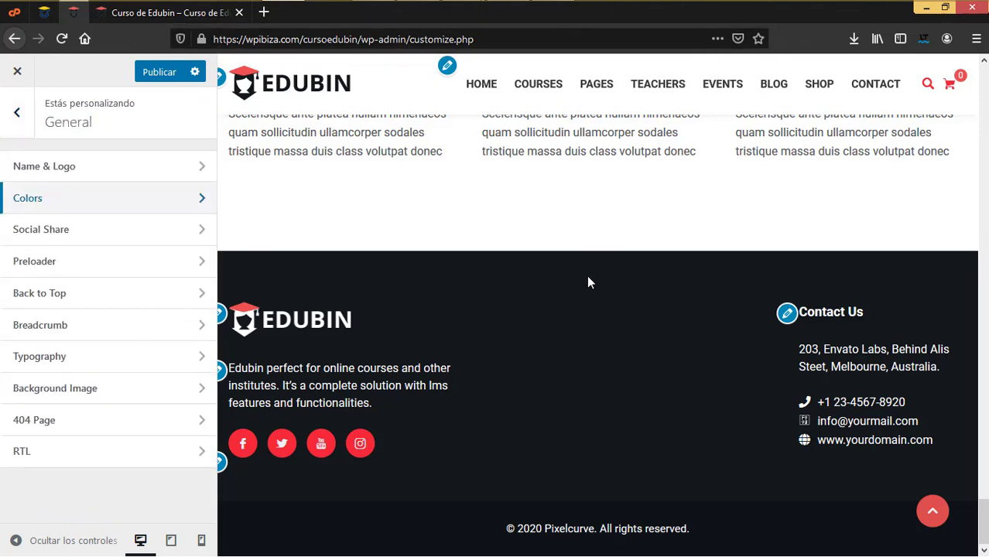
pyautogui.click(62, 230)
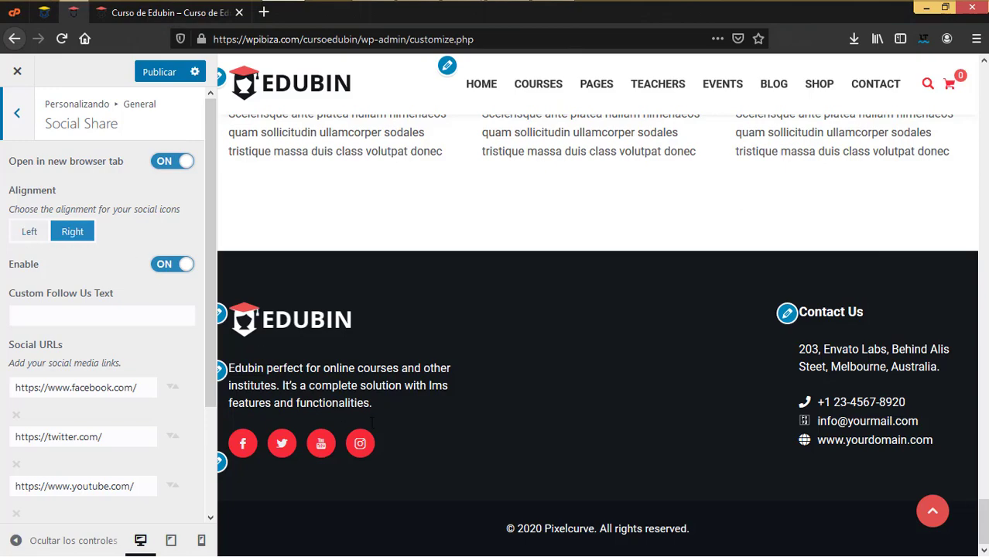
pyautogui.scroll(15, 474, 389)
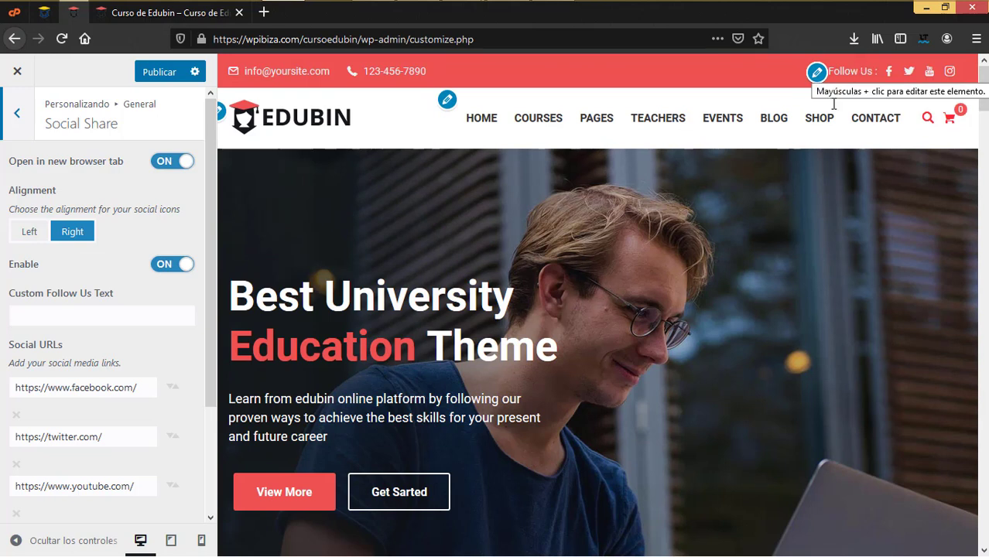
pyautogui.click(817, 75)
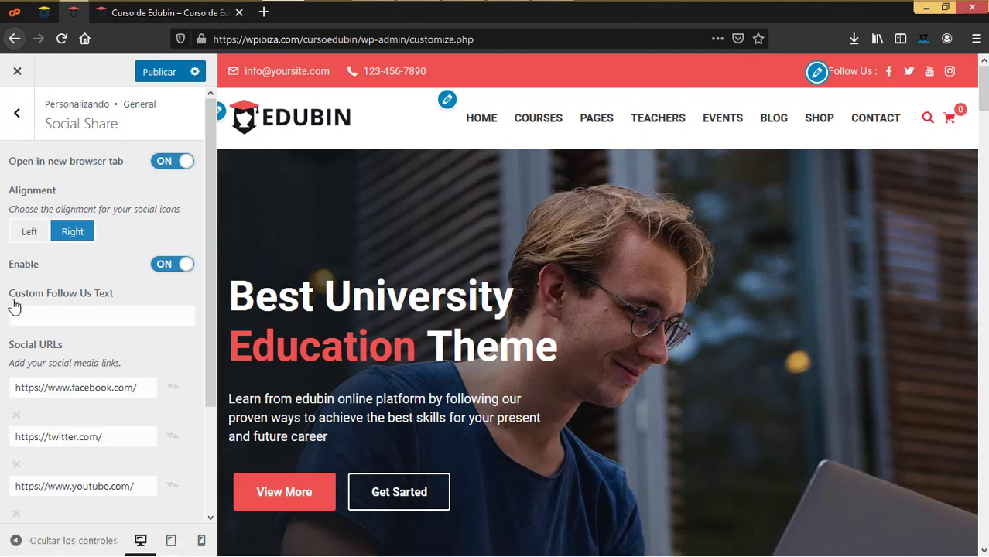
# Set the Custom Follow Us Text to 'Siguenos'
pyautogui.click(70, 318)
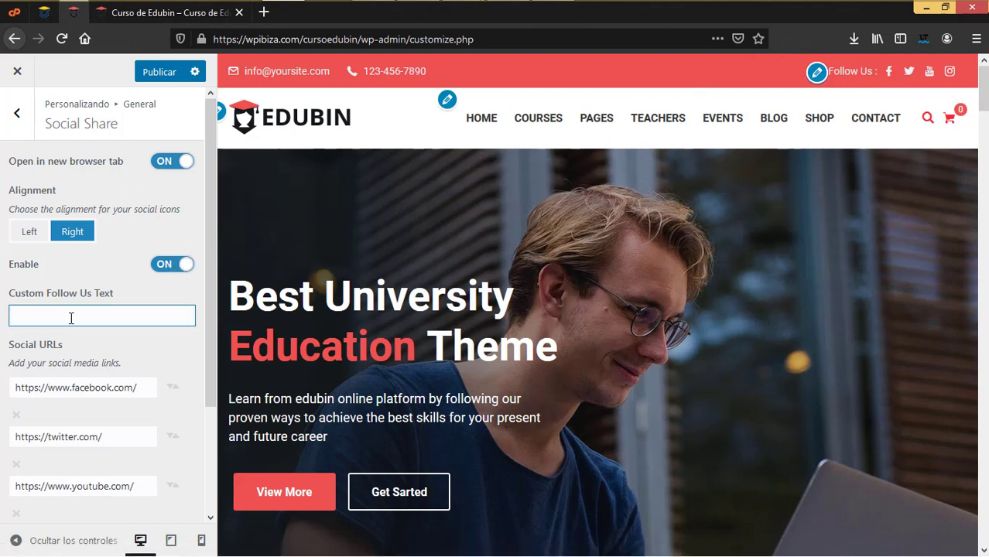
pyautogui.write('Siguenos')
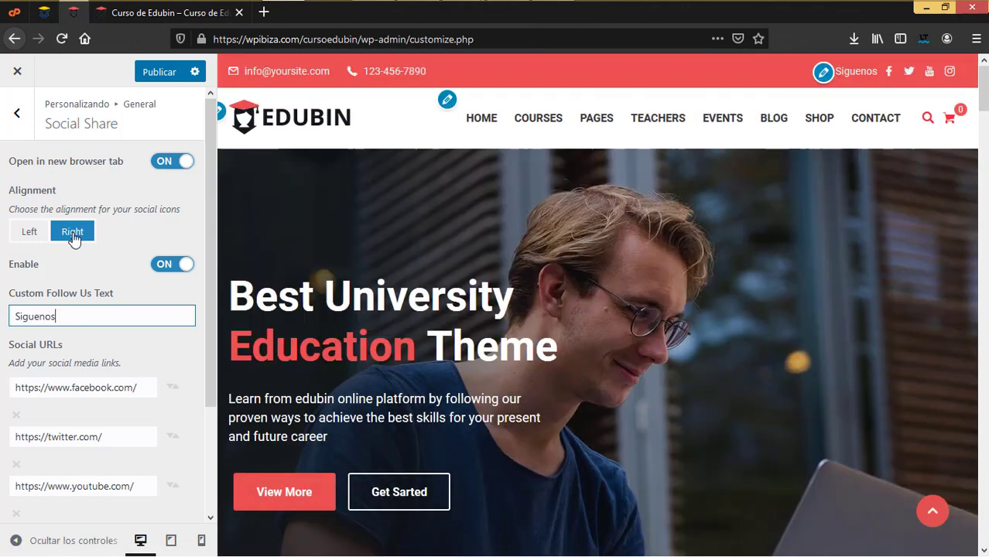
pyautogui.scroll(-2, 37, 316)
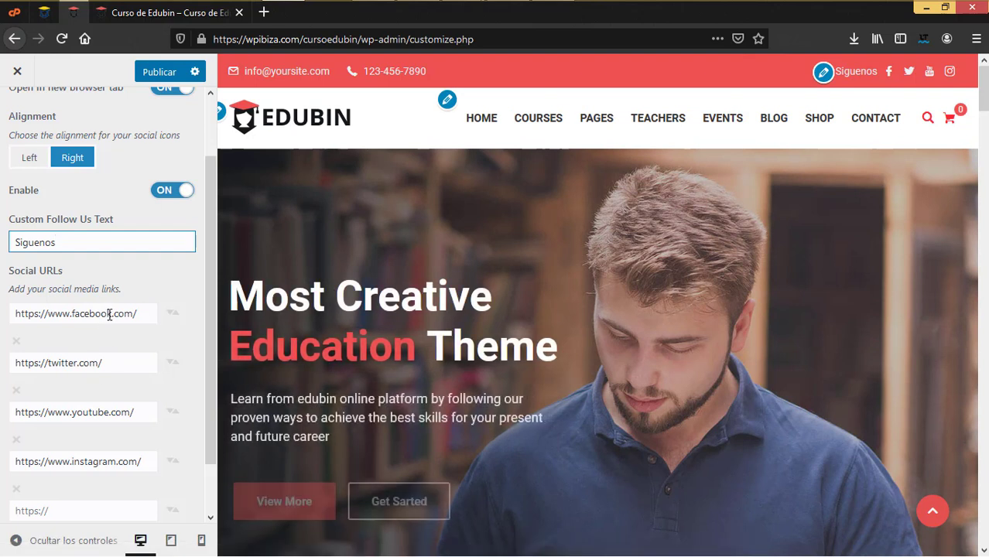
# Remove the Instagram social link row and add a new empty link entry
pyautogui.moveTo(150, 311); pyautogui.dragTo(2, 312)
pyautogui.moveTo(117, 305); pyautogui.dragTo(107, 314)
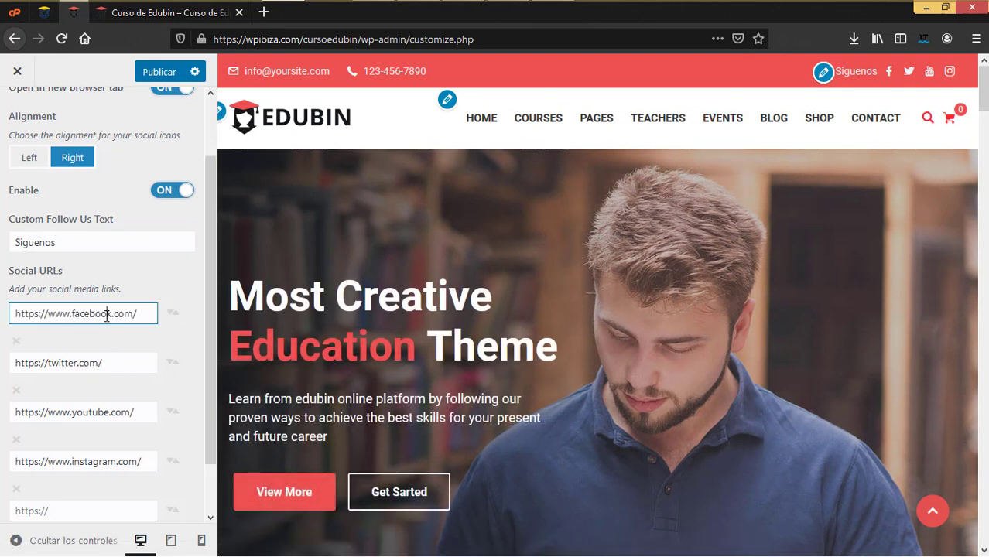
pyautogui.scroll(-1, 119, 417)
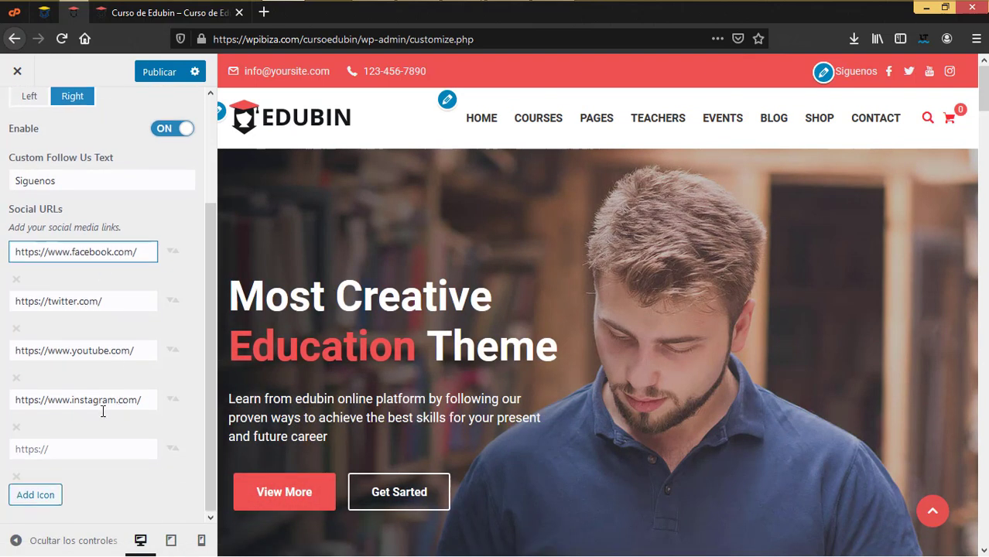
pyautogui.click(100, 401)
pyautogui.click(79, 447)
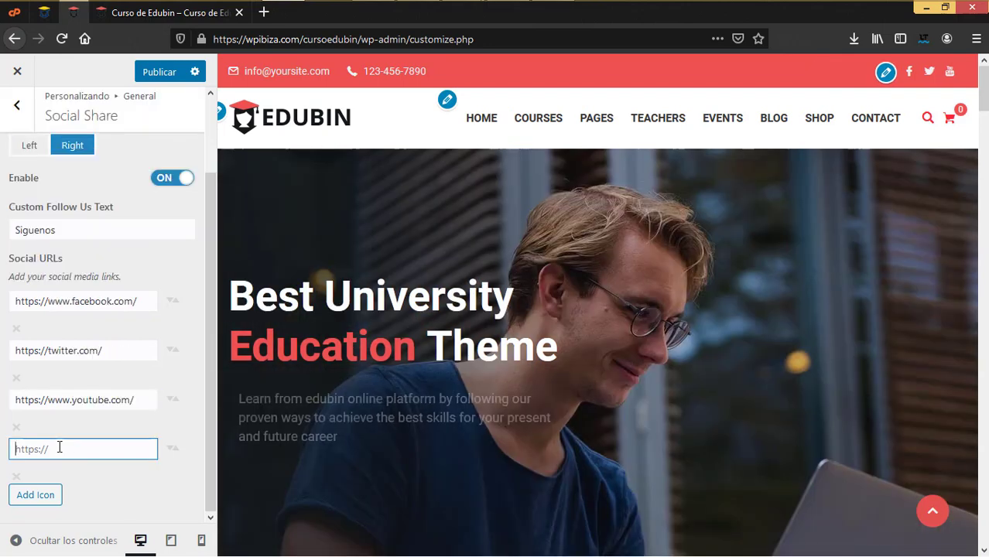
pyautogui.click(41, 504)
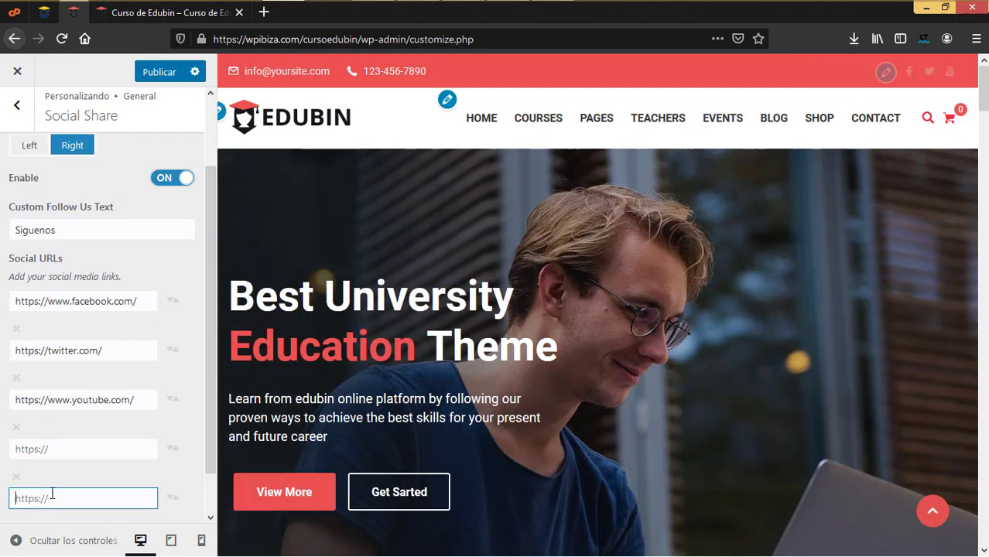
pyautogui.scroll(-1, 64, 481)
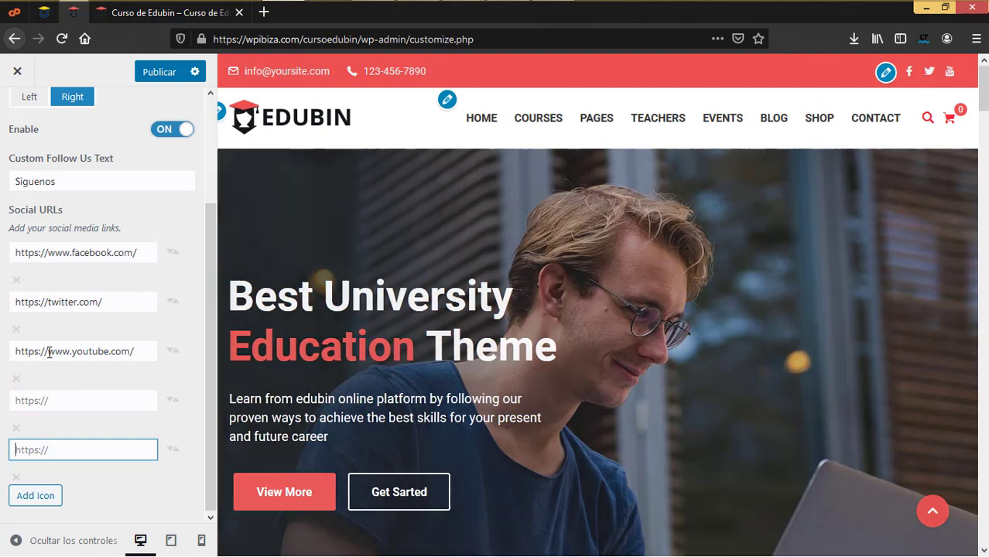
pyautogui.click(72, 401)
pyautogui.write('www.in')
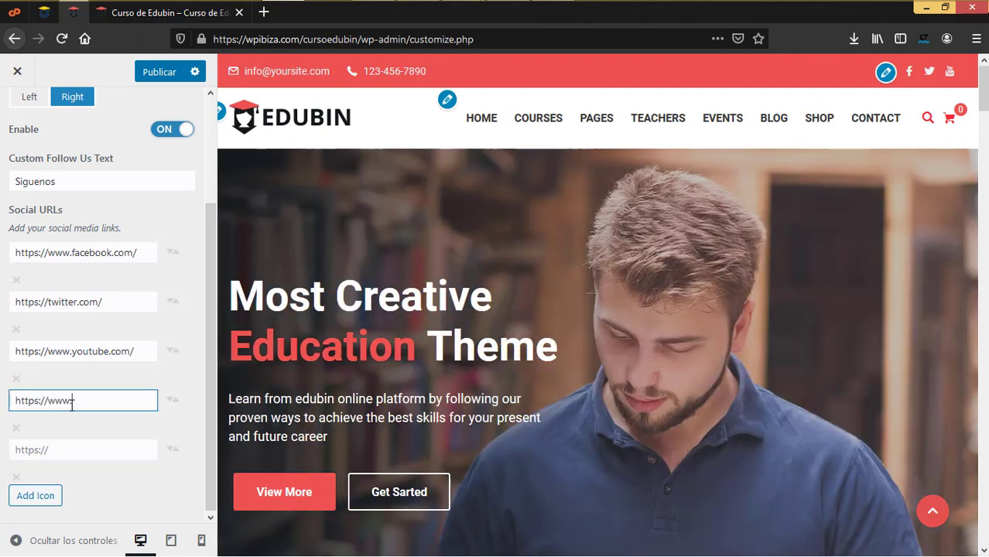
pyautogui.write('instagram')
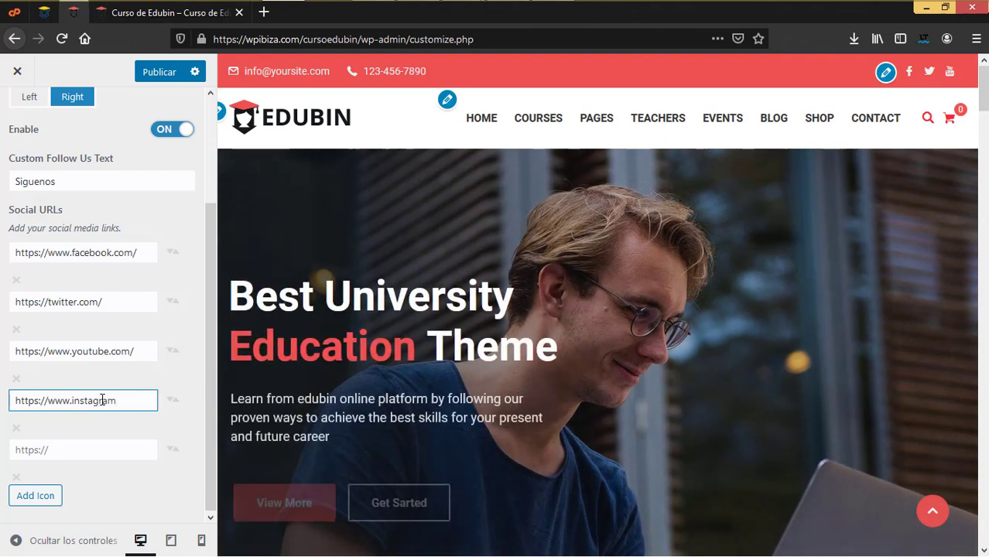
pyautogui.write('.com')
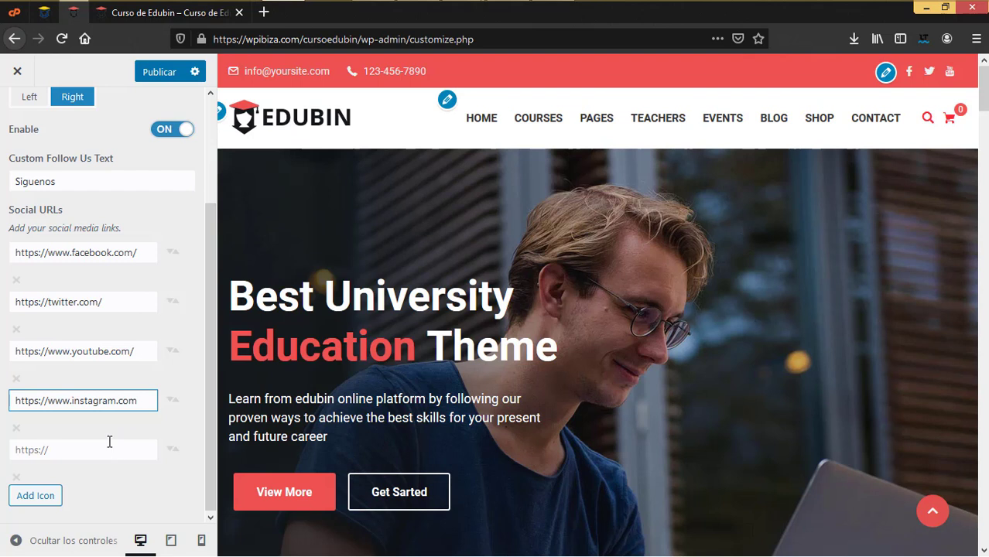
pyautogui.click(104, 352)
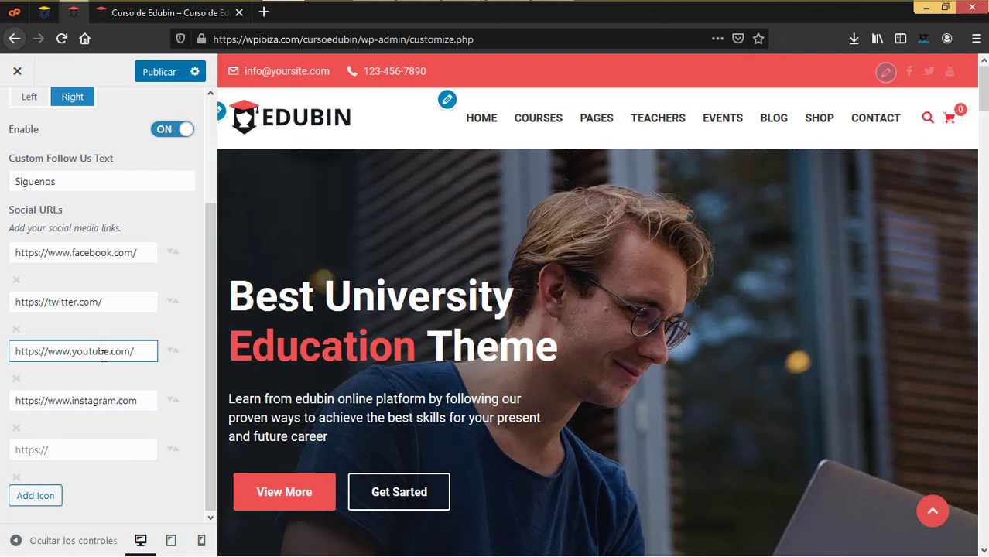
pyautogui.click(107, 400)
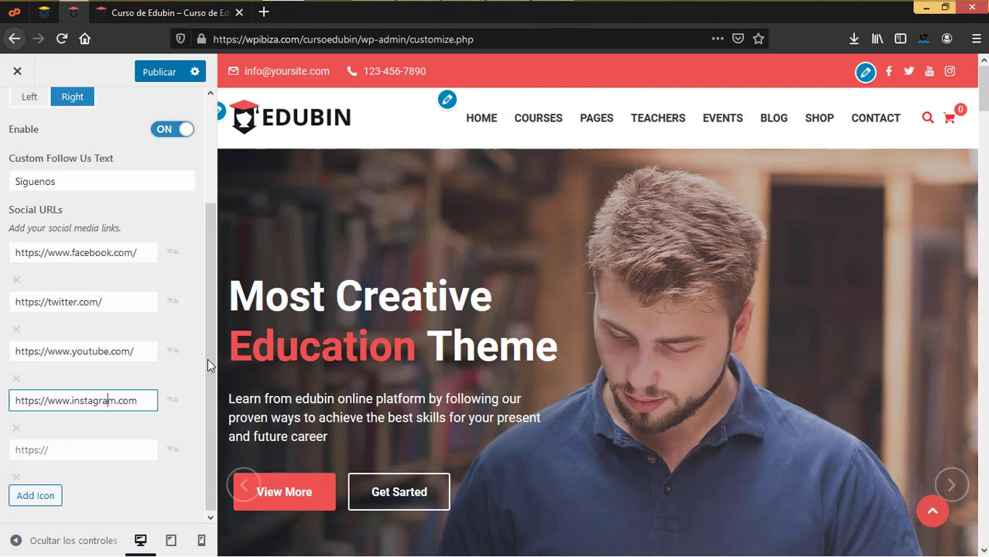
pyautogui.scroll(3, 78, 367)
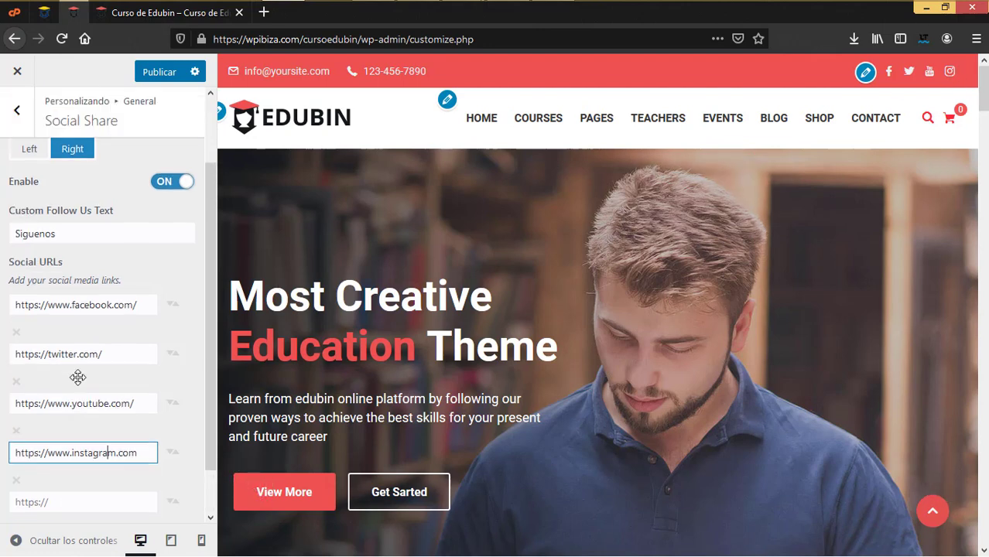
pyautogui.scroll(-3, 102, 361)
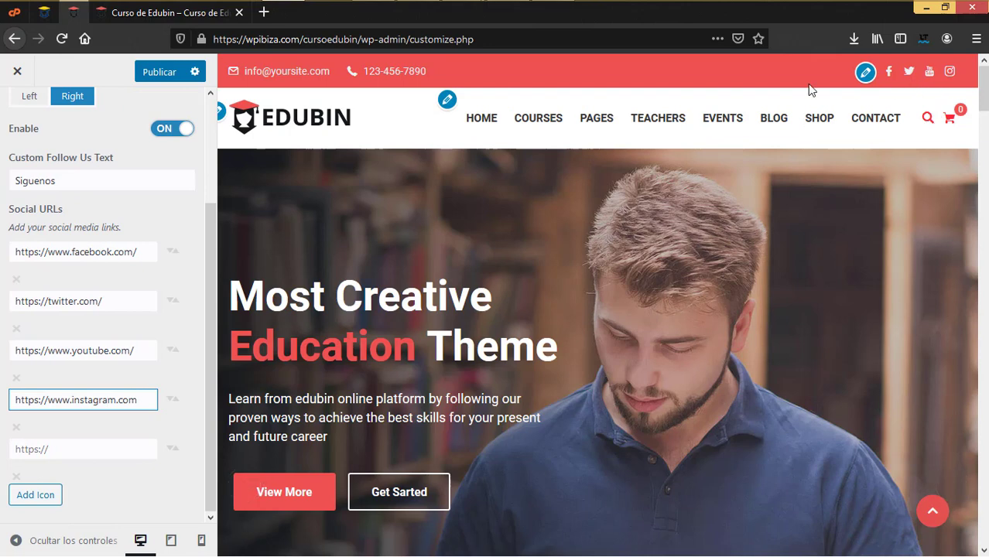
pyautogui.scroll(3, 34, 283)
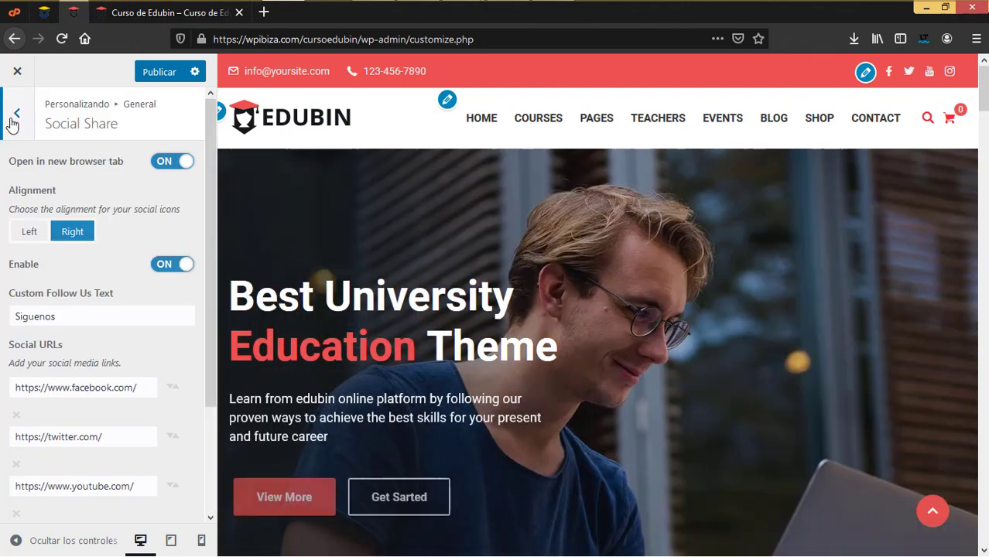
# Change the Preloader Type under General > Preloader from Style 2 to Logo Preloader
pyautogui.click(16, 114)
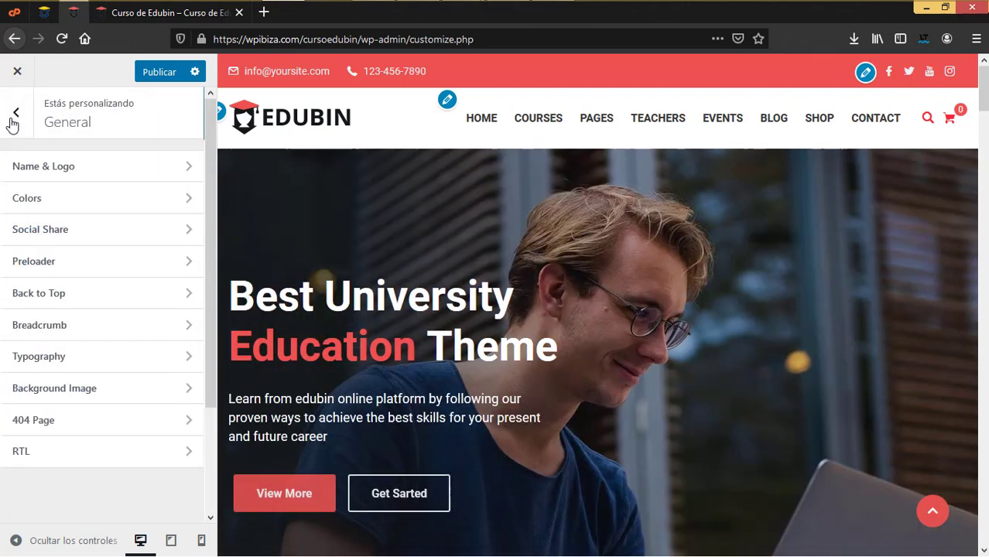
pyautogui.click(152, 269)
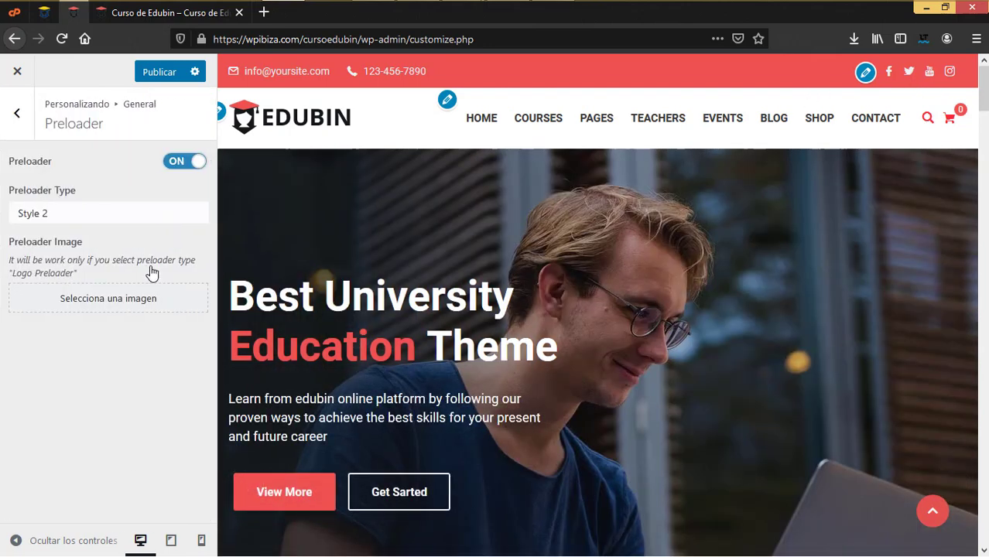
pyautogui.click(160, 221)
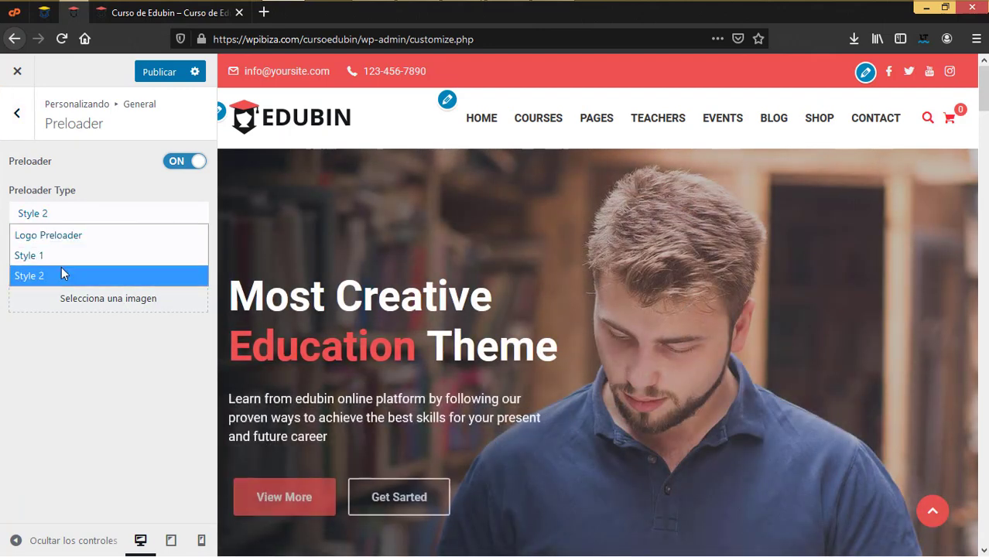
pyautogui.click(105, 234)
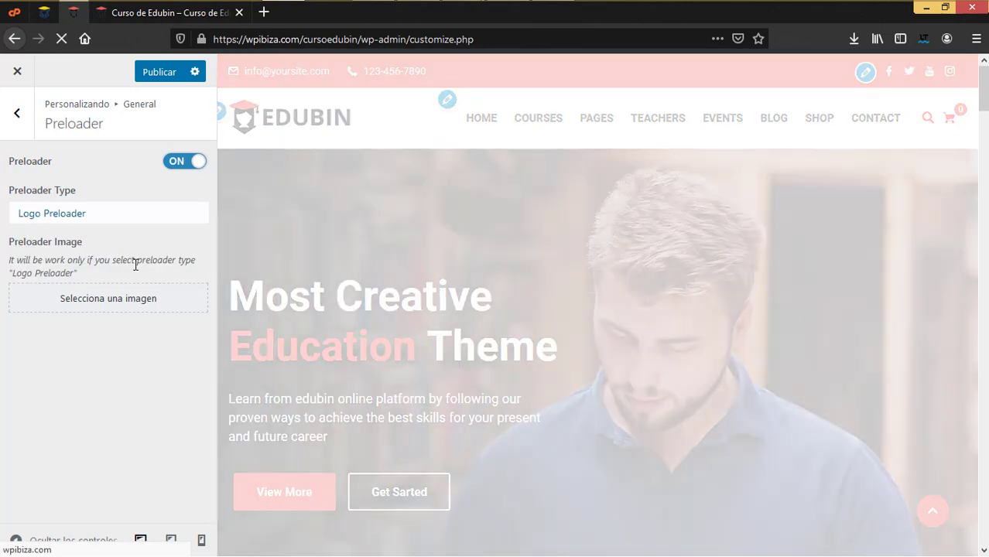
# Choose logo-red.png from the Media Library as the Preloader Image
pyautogui.click(121, 303)
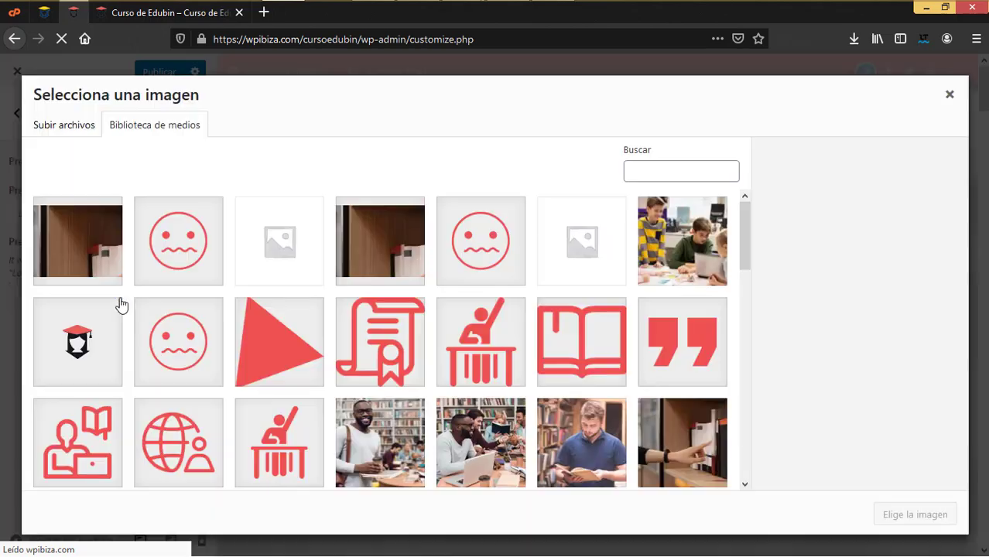
pyautogui.scroll(-6, 394, 364)
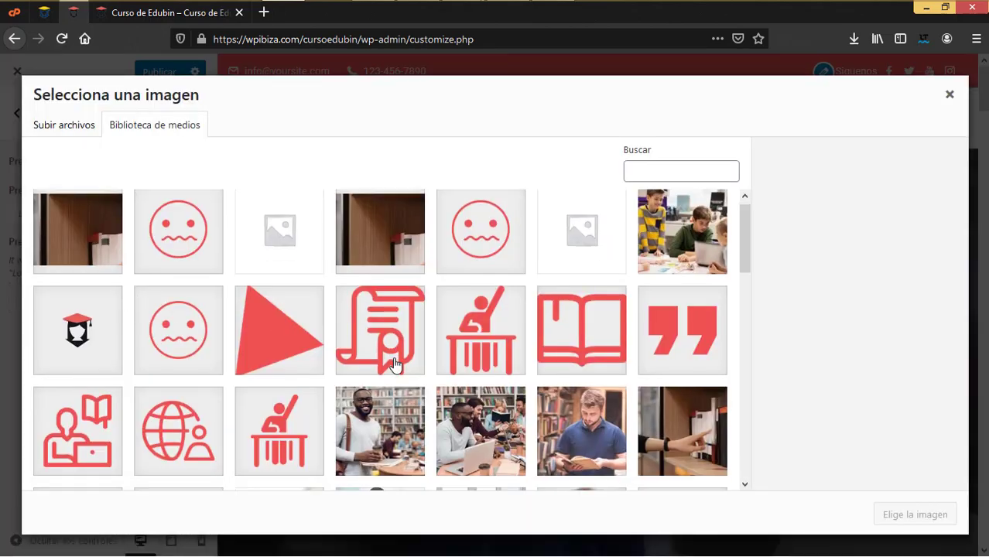
pyautogui.scroll(3, 394, 363)
pyautogui.scroll(1, 394, 364)
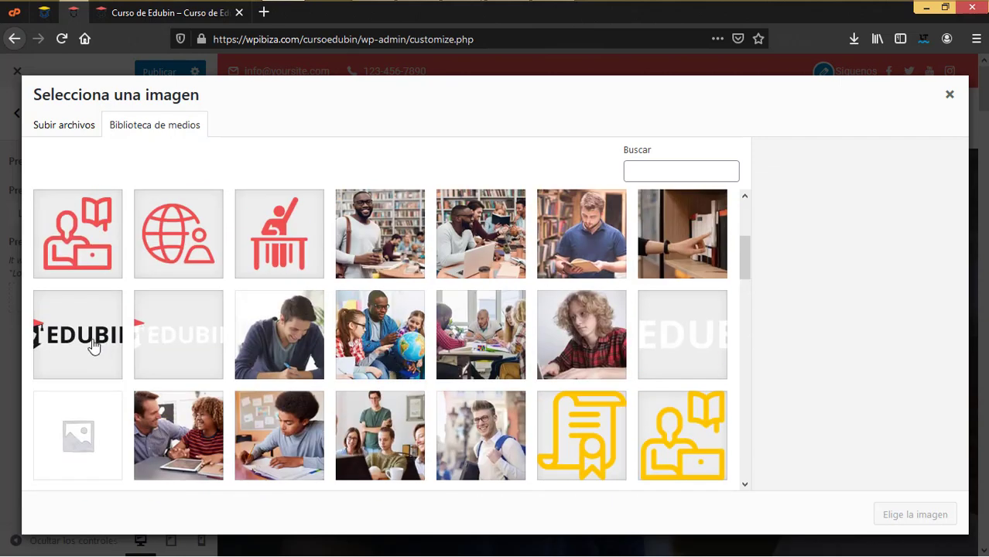
pyautogui.click(92, 346)
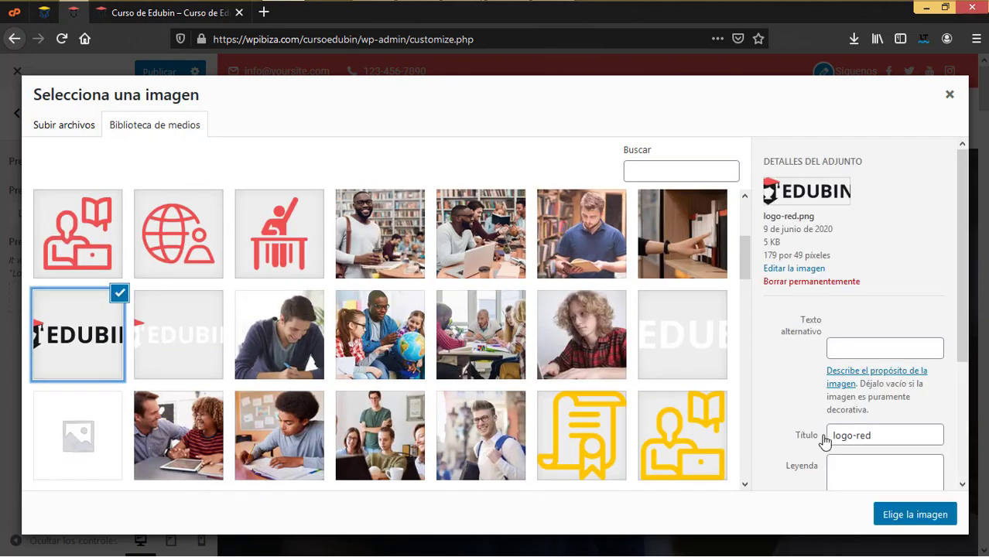
pyautogui.click(911, 524)
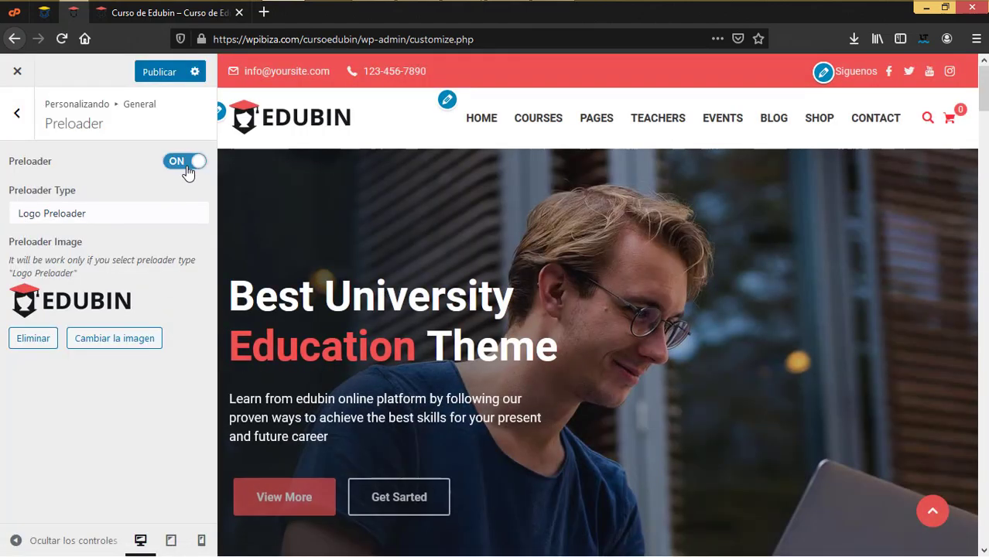
# Publish, reload the live site to verify the Siguenos header, then remove the preloader image
pyautogui.click(174, 76)
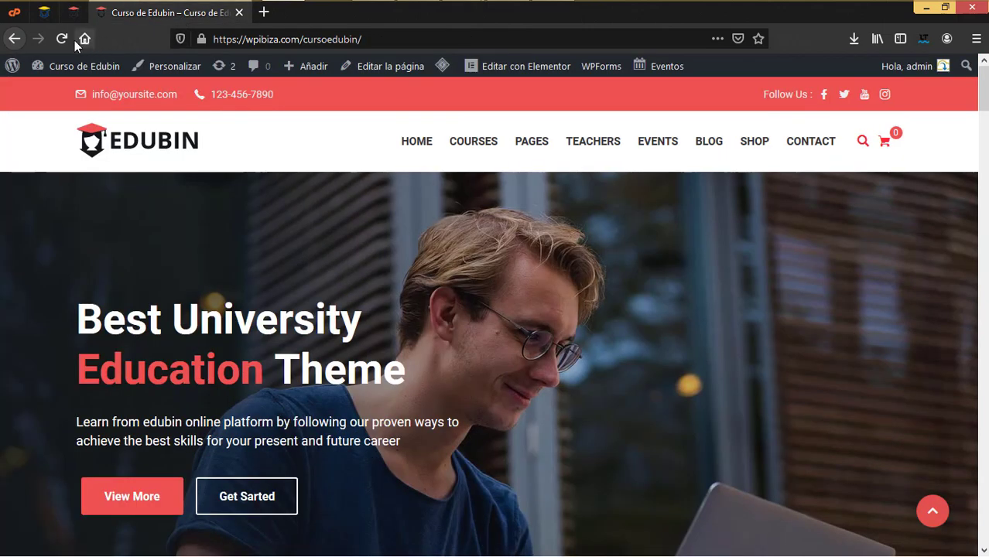
pyautogui.click(62, 38)
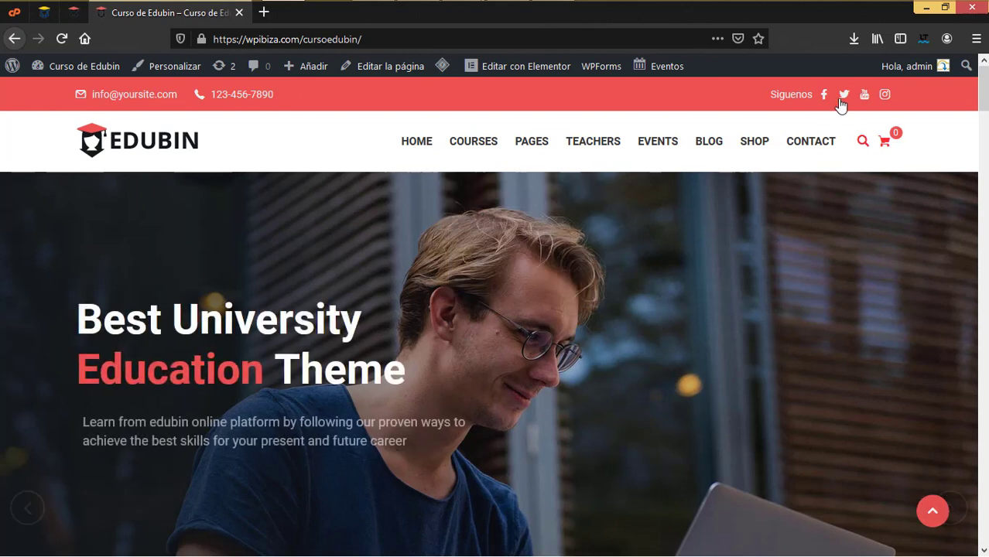
pyautogui.click(60, 39)
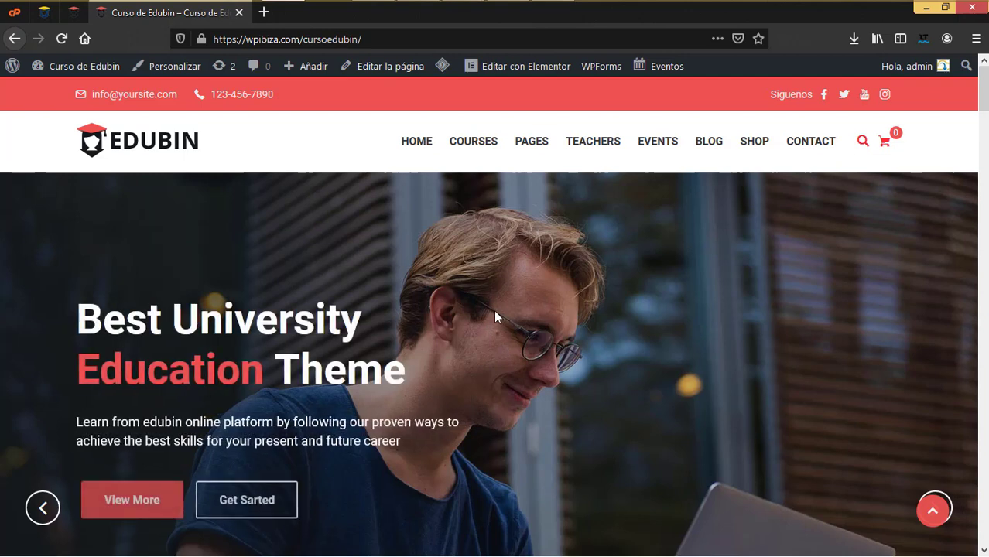
pyautogui.click(71, 16)
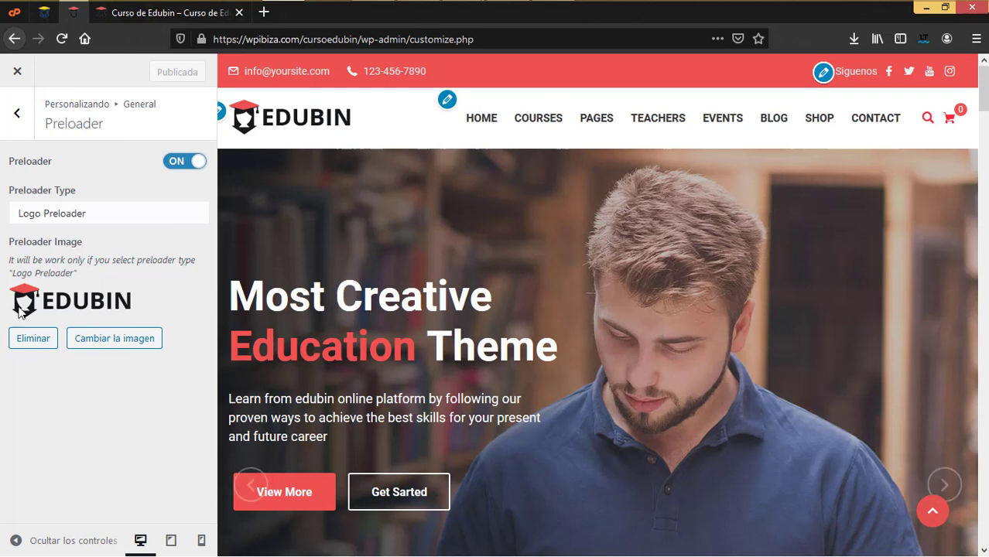
pyautogui.click(35, 338)
# Set logo-red-white.png as the preloader image and publish the change
pyautogui.click(77, 308)
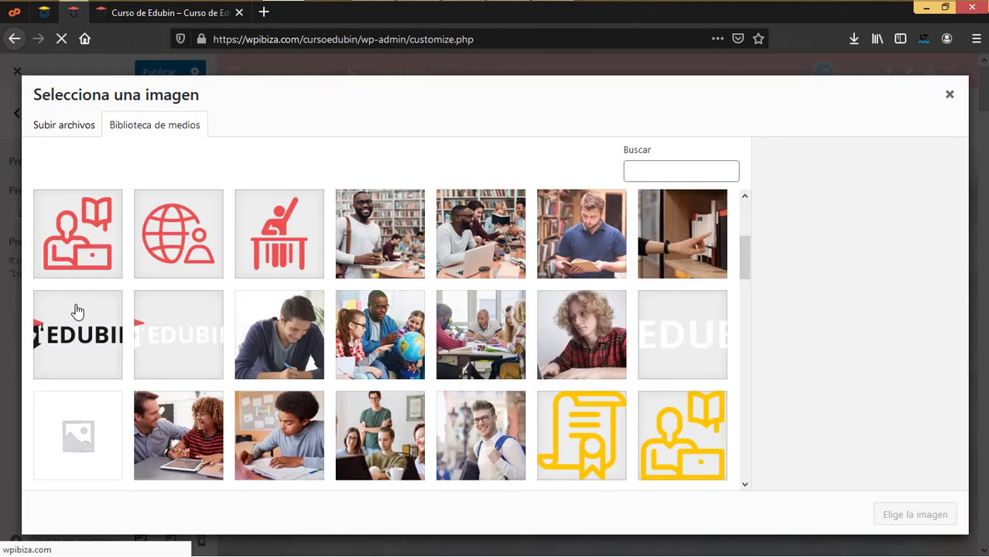
pyautogui.click(190, 342)
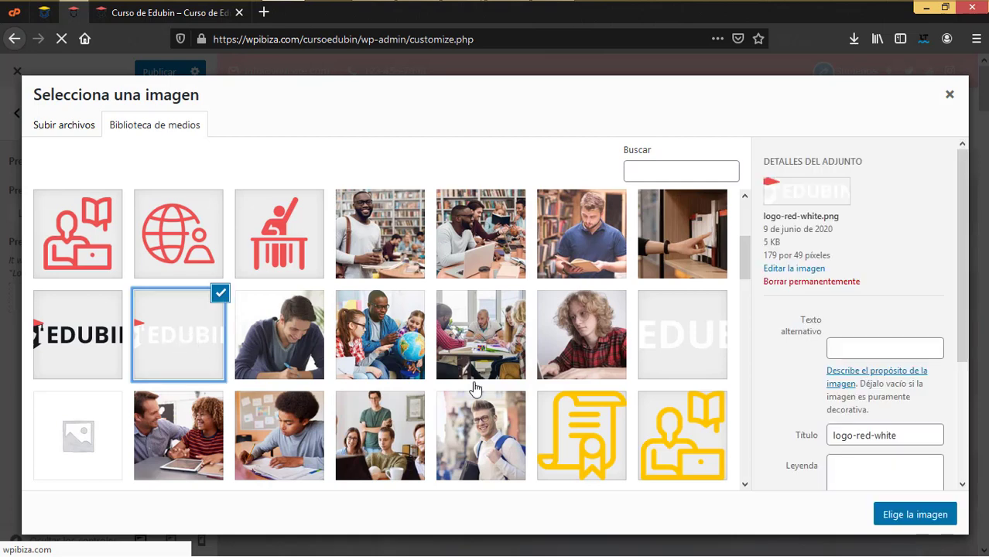
pyautogui.click(900, 517)
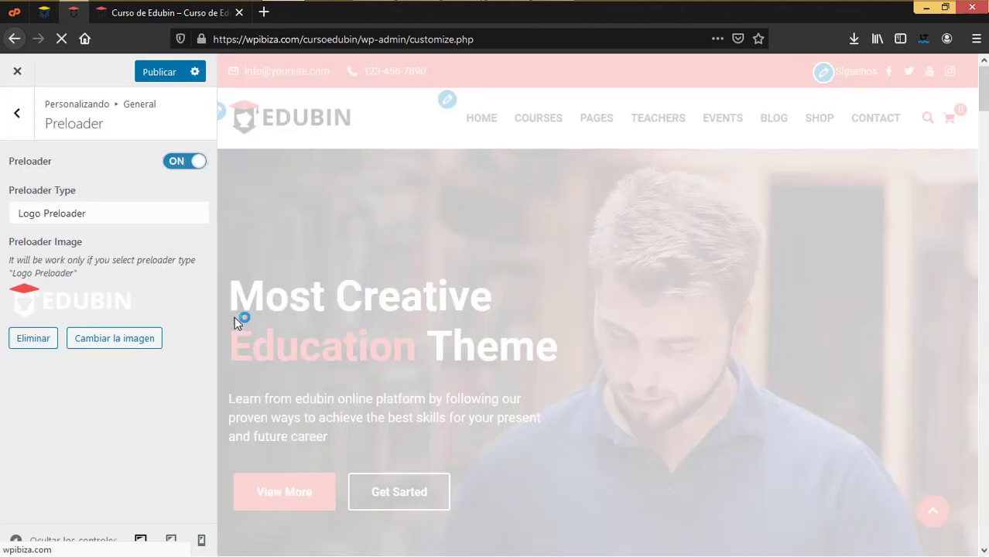
pyautogui.click(162, 75)
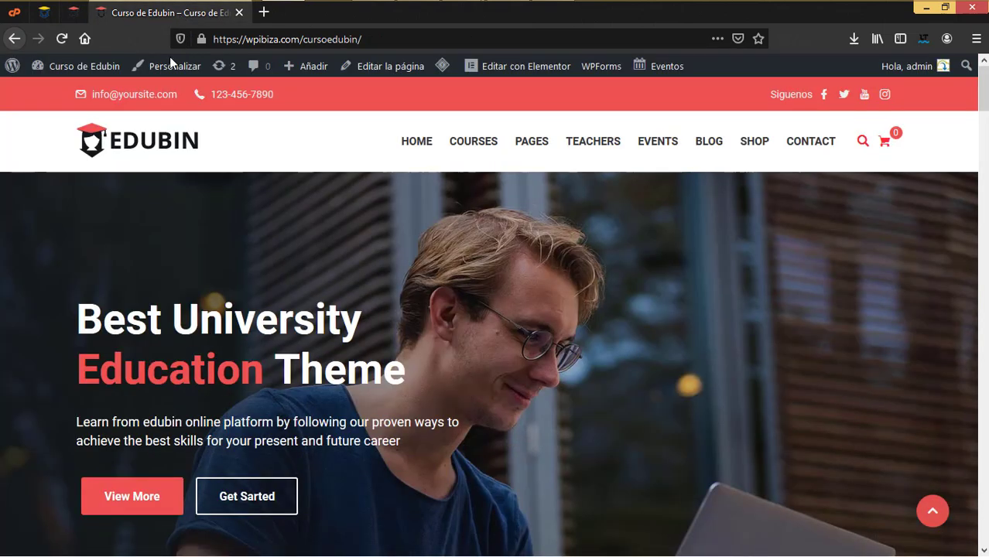
pyautogui.click(62, 39)
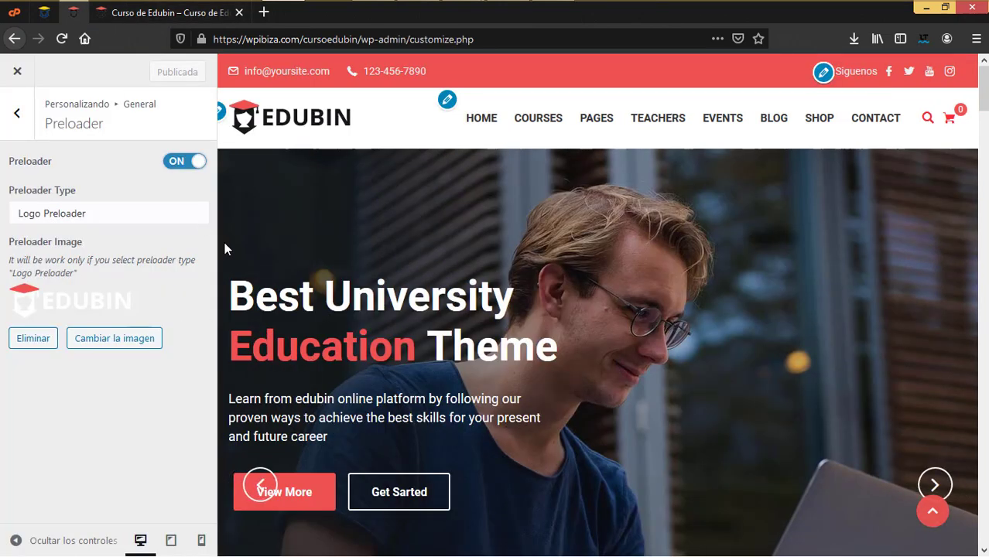
# Look over the Back to Top settings, then open and scroll through the Breadcrumb settings
pyautogui.click(16, 115)
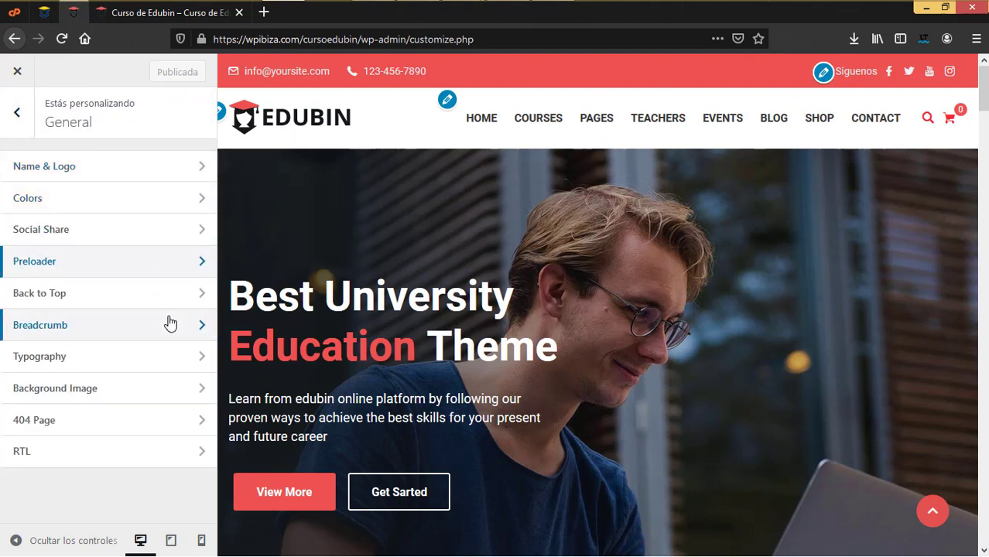
pyautogui.click(109, 293)
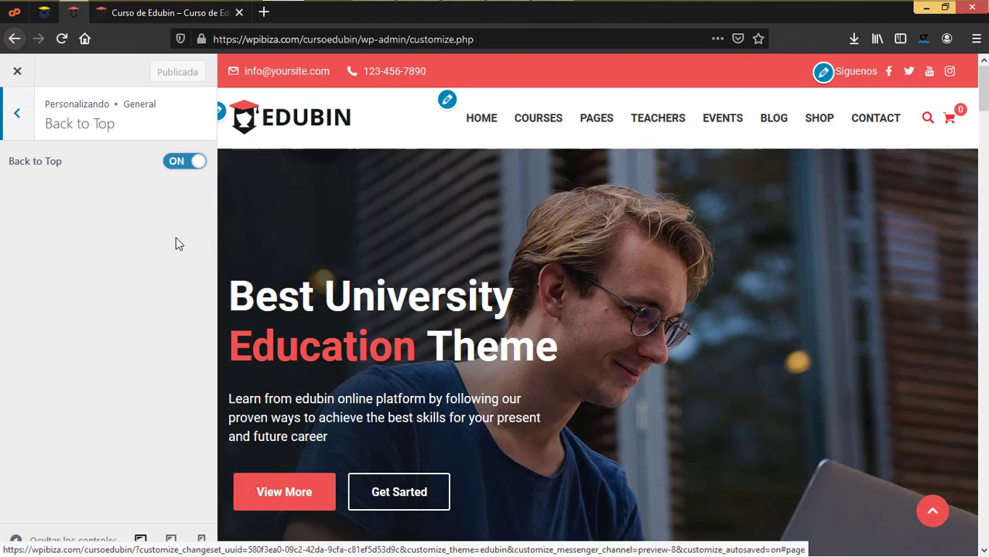
pyautogui.click(11, 122)
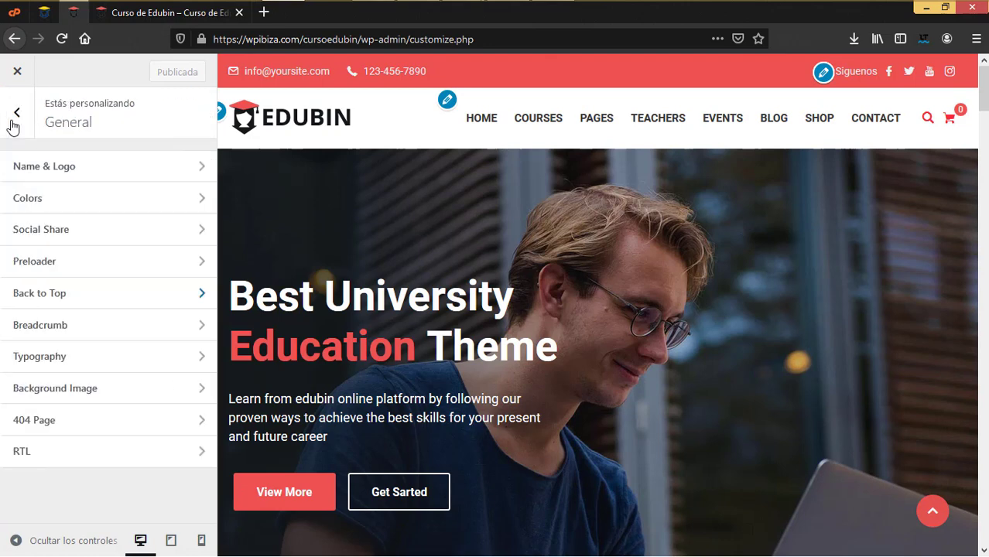
pyautogui.click(73, 328)
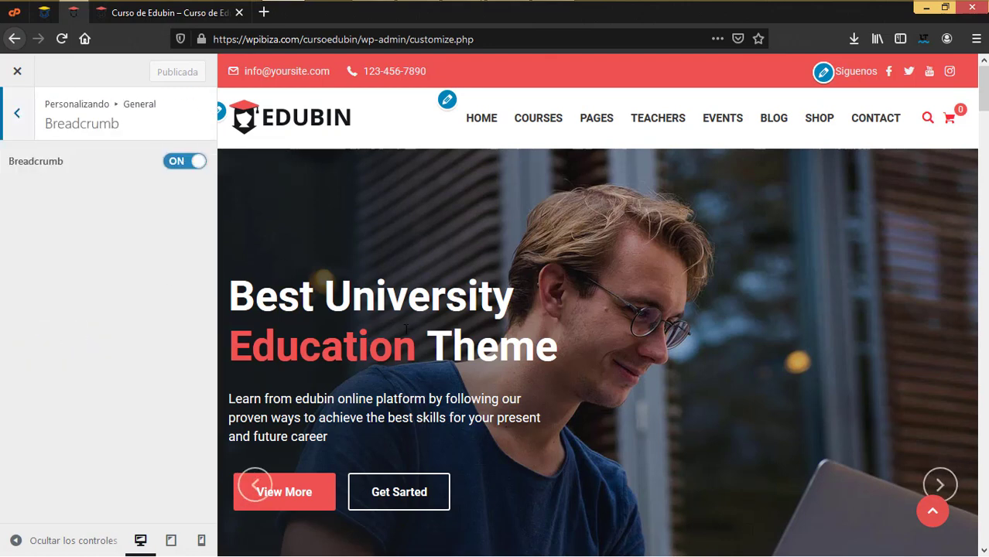
pyautogui.scroll(-4, 260, 491)
pyautogui.scroll(3, 404, 329)
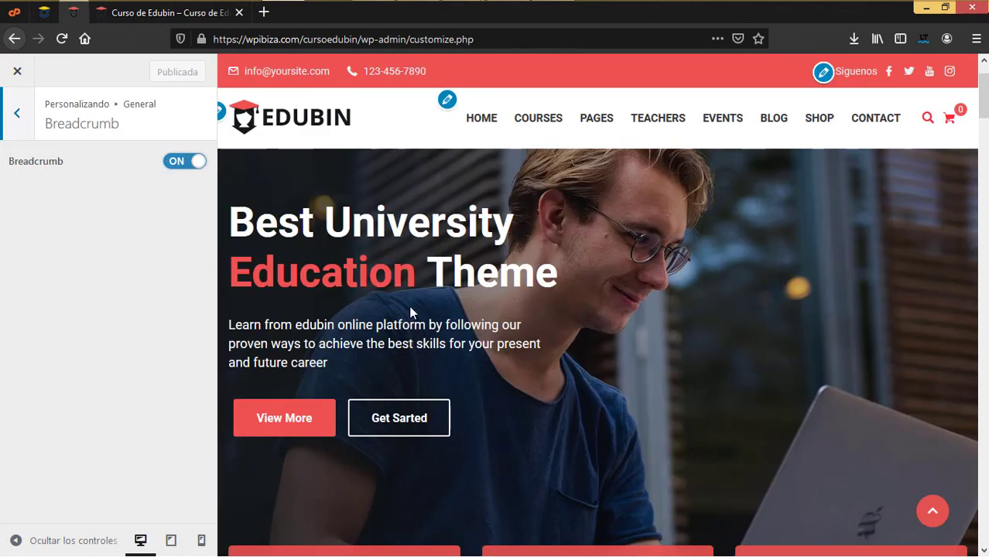
pyautogui.scroll(-6, 410, 309)
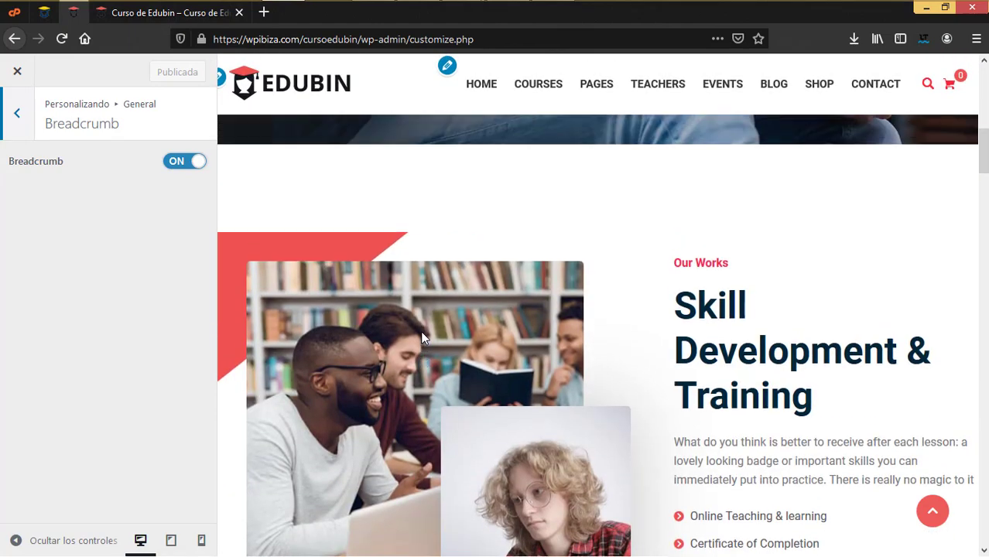
pyautogui.scroll(-8, 420, 330)
pyautogui.scroll(5, 420, 330)
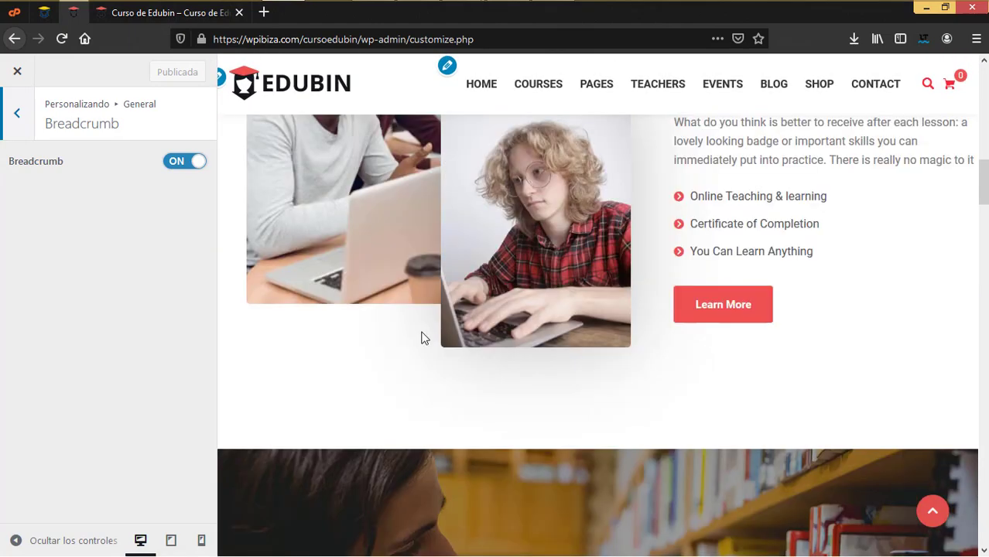
pyautogui.scroll(5, 420, 331)
# Check the Blog Single post page on the live site, then come back to the General list
pyautogui.hotkey('alt', 'Left')
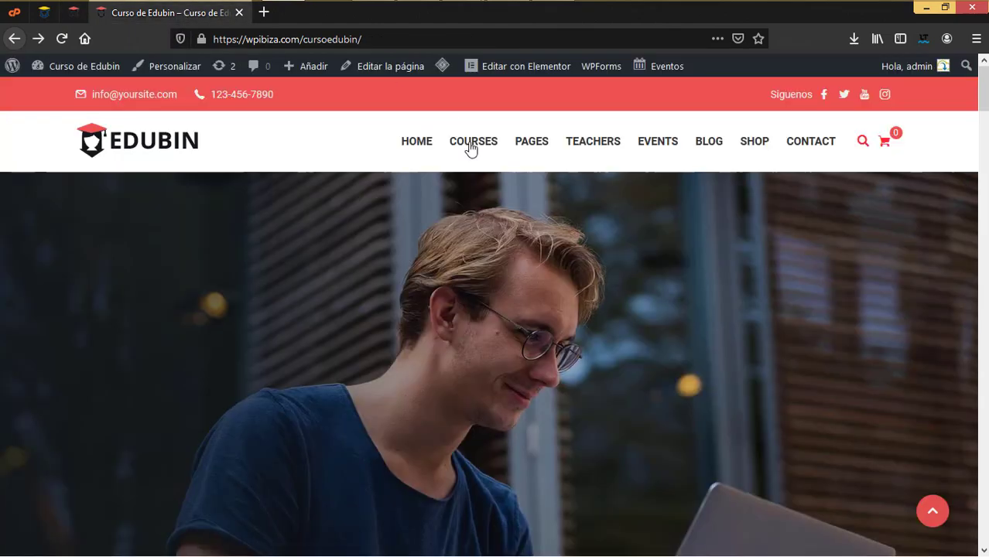
pyautogui.moveTo(709, 145)
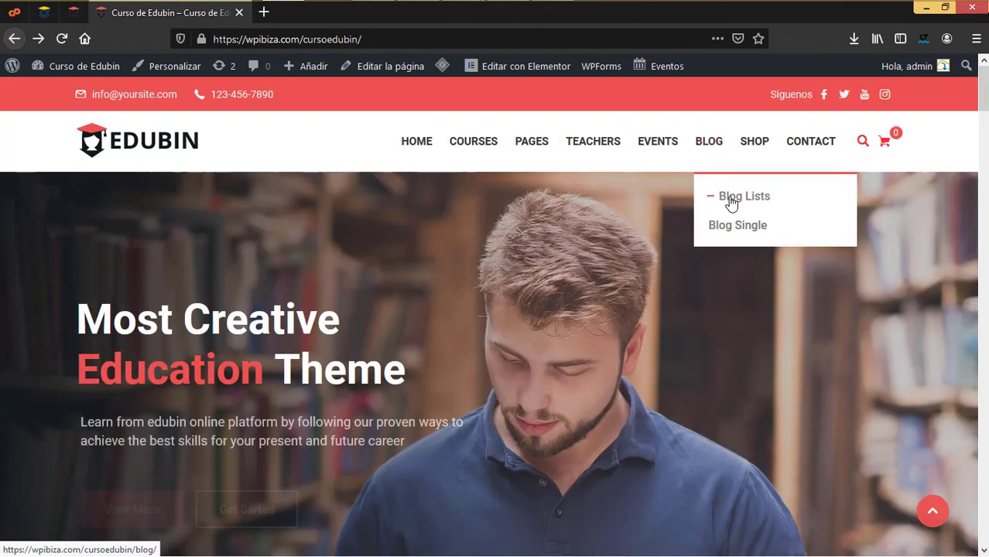
pyautogui.click(737, 239)
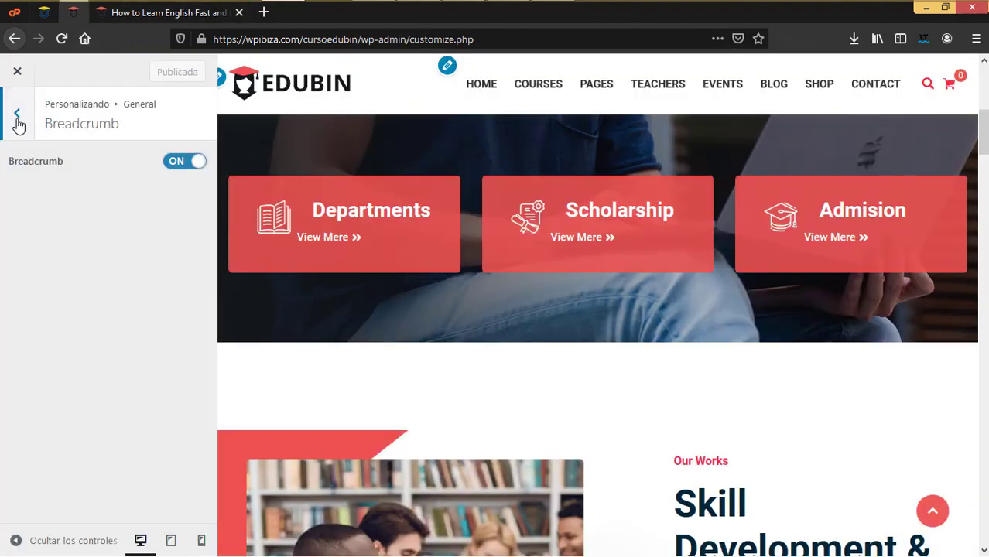
pyautogui.click(17, 118)
# Review the Typography settings, checking the Body font list and keeping Roboto
pyautogui.click(43, 364)
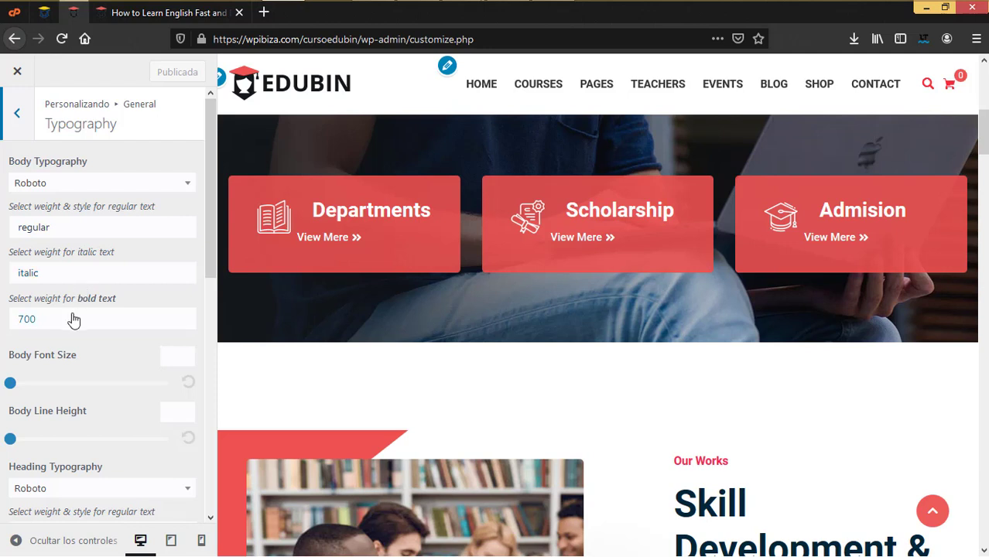
pyautogui.click(185, 185)
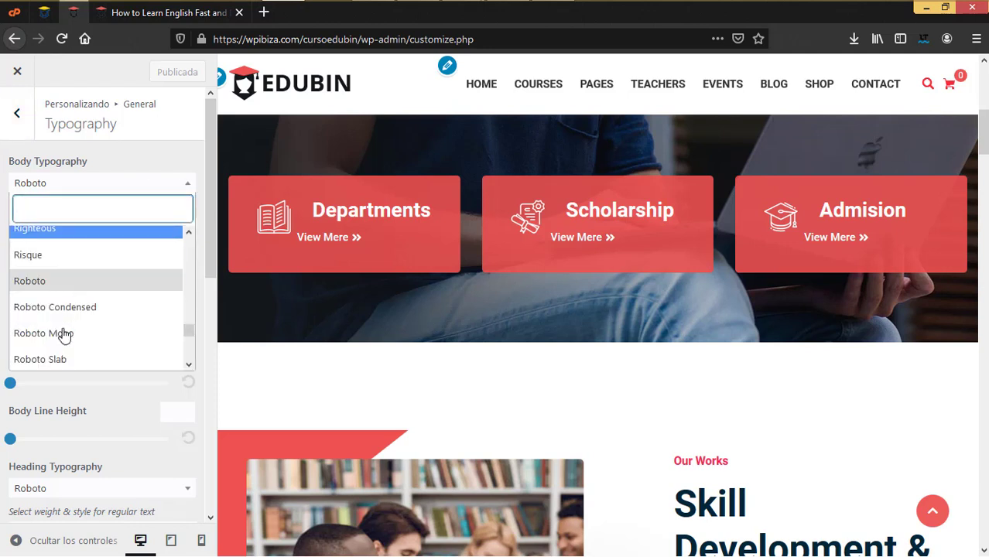
pyautogui.click(3, 170)
pyautogui.scroll(-5, 120, 301)
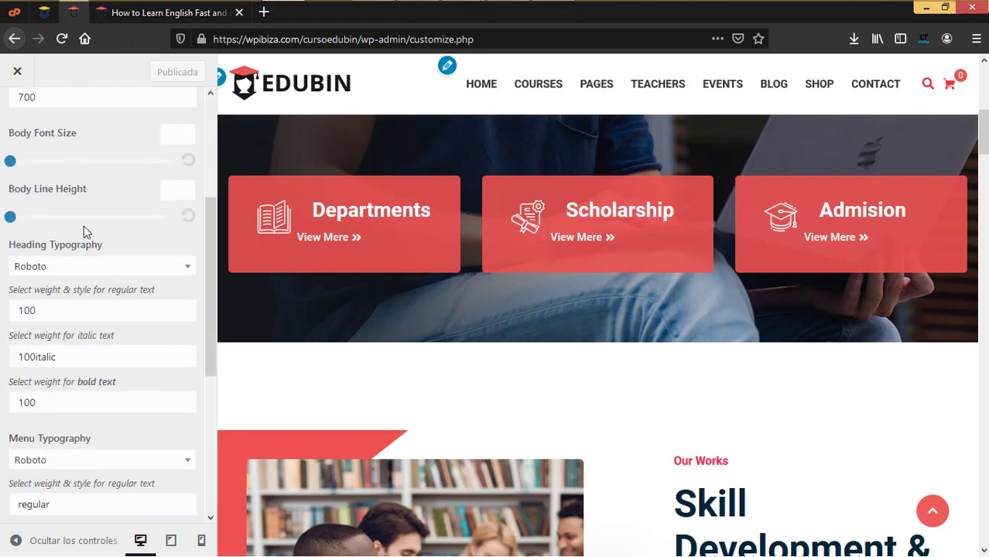
pyautogui.scroll(2, 83, 230)
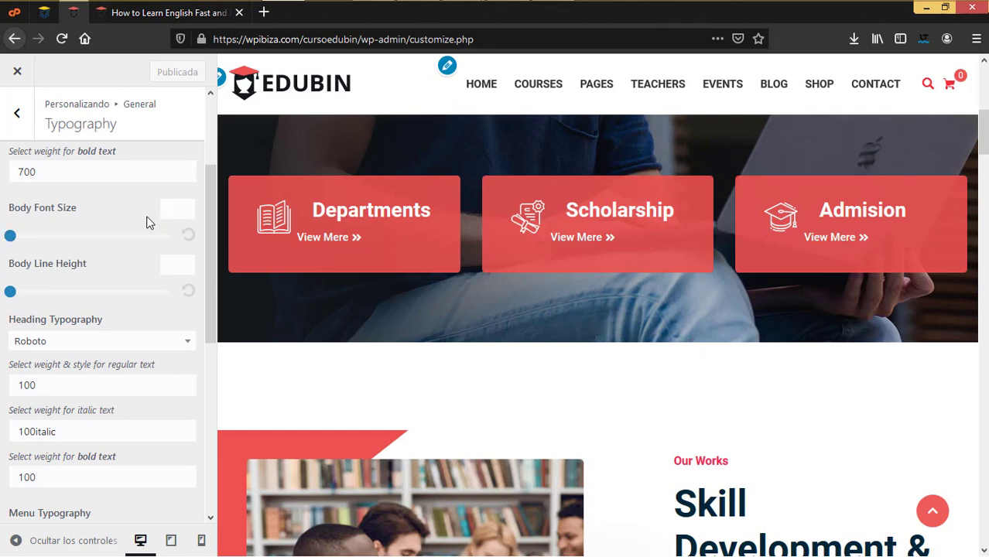
pyautogui.scroll(-4, 496, 339)
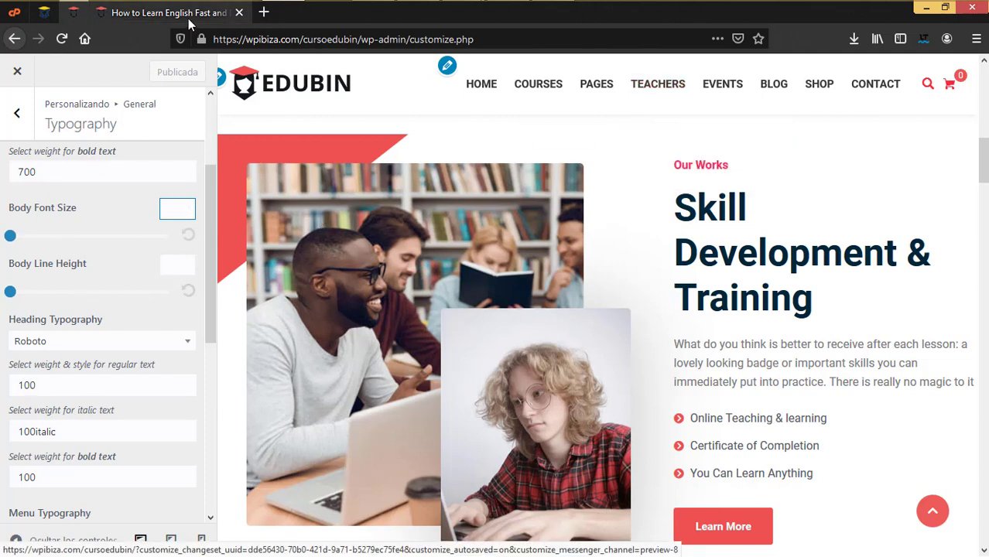
# Switch to the live post 'How to Learn English Fast and Easy' and scroll through it
pyautogui.hotkey('alt', 'Left')
pyautogui.scroll(-8, 482, 366)
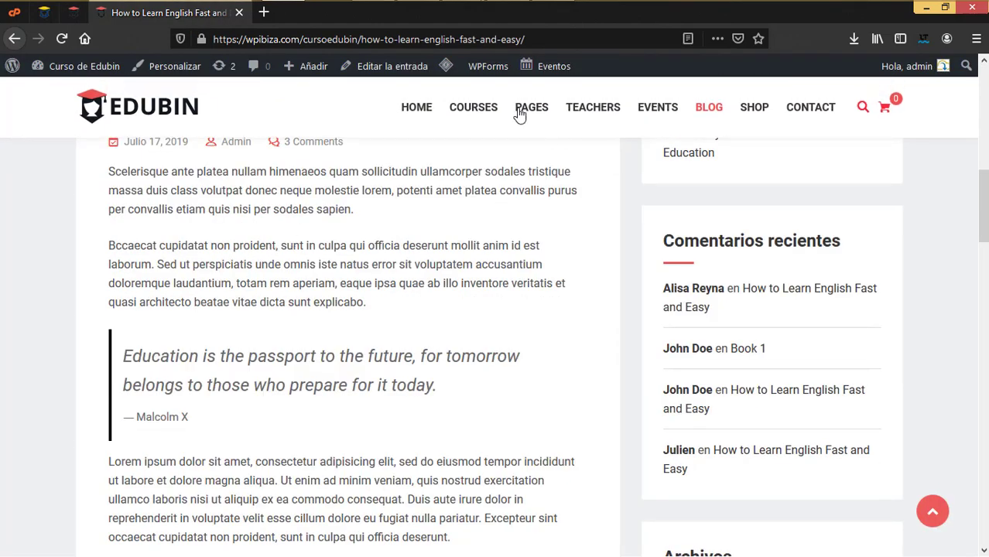
pyautogui.moveTo(473, 108)
pyautogui.click(74, 13)
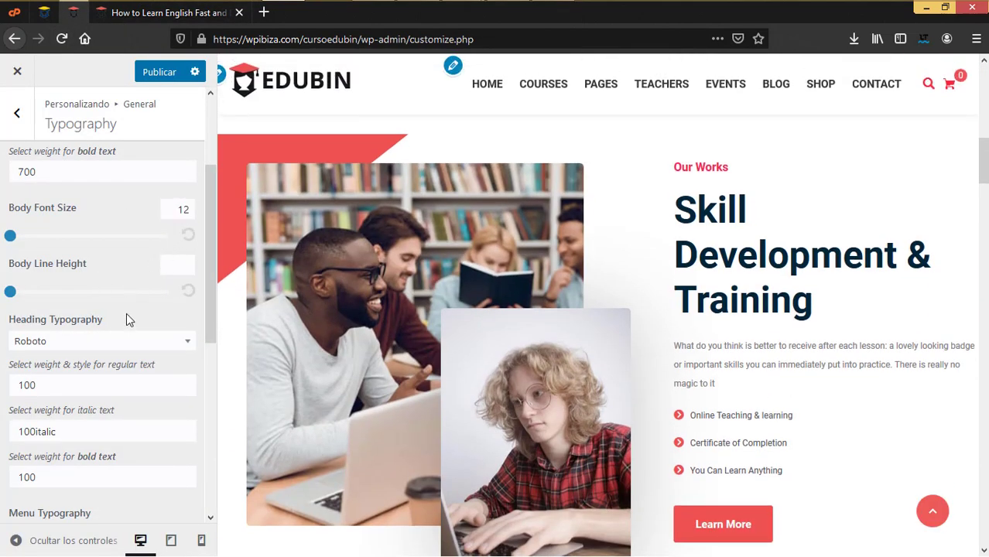
pyautogui.scroll(-3, 167, 339)
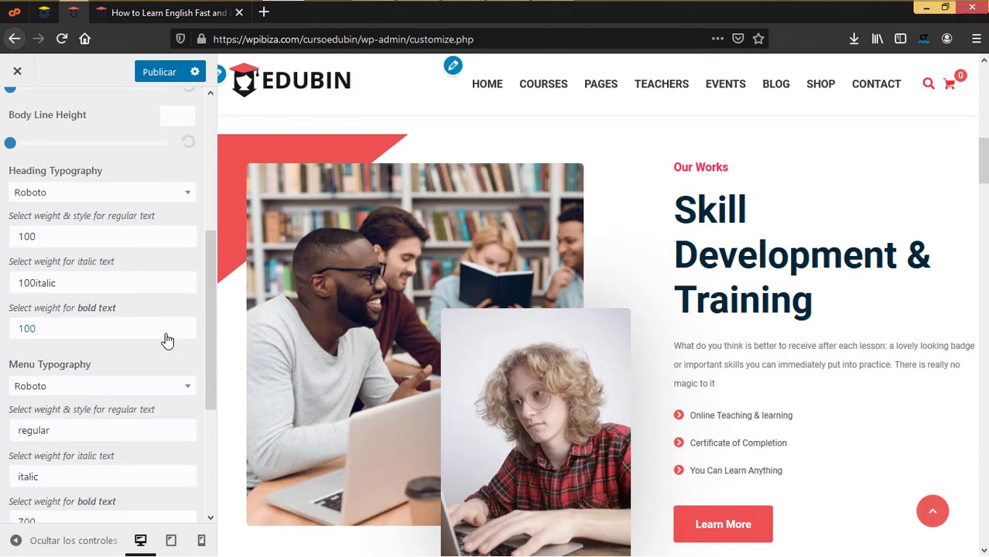
pyautogui.scroll(6, 77, 281)
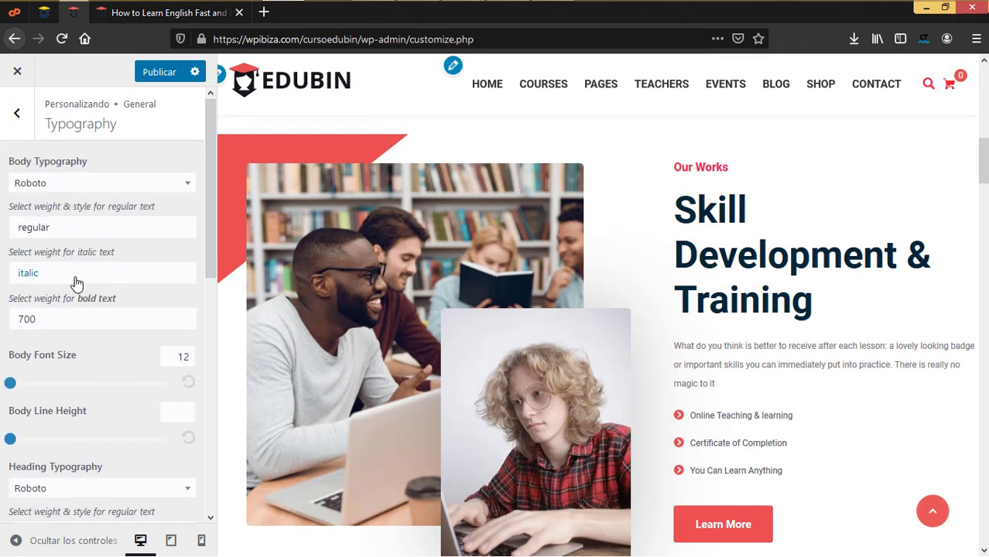
pyautogui.scroll(-6, 79, 283)
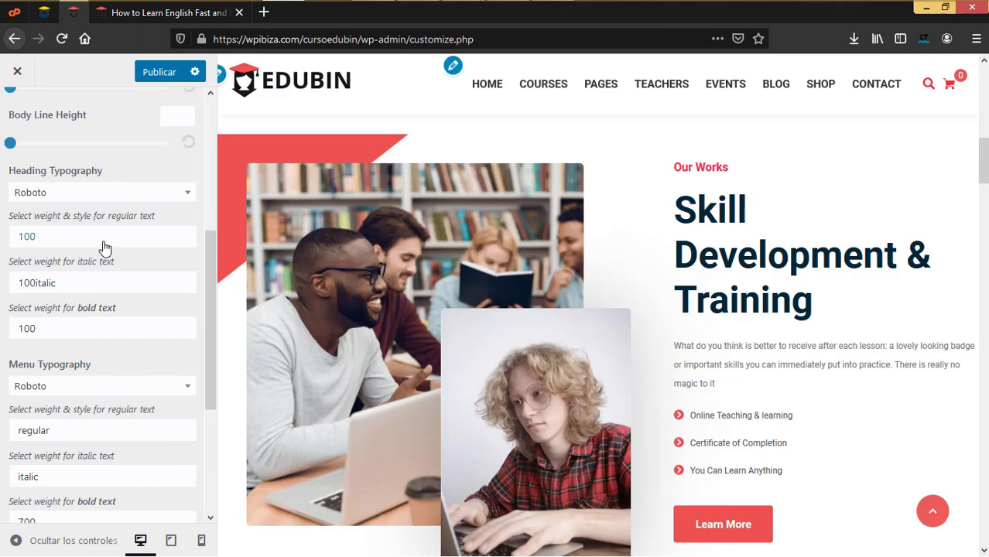
pyautogui.click(164, 17)
pyautogui.scroll(10, 318, 305)
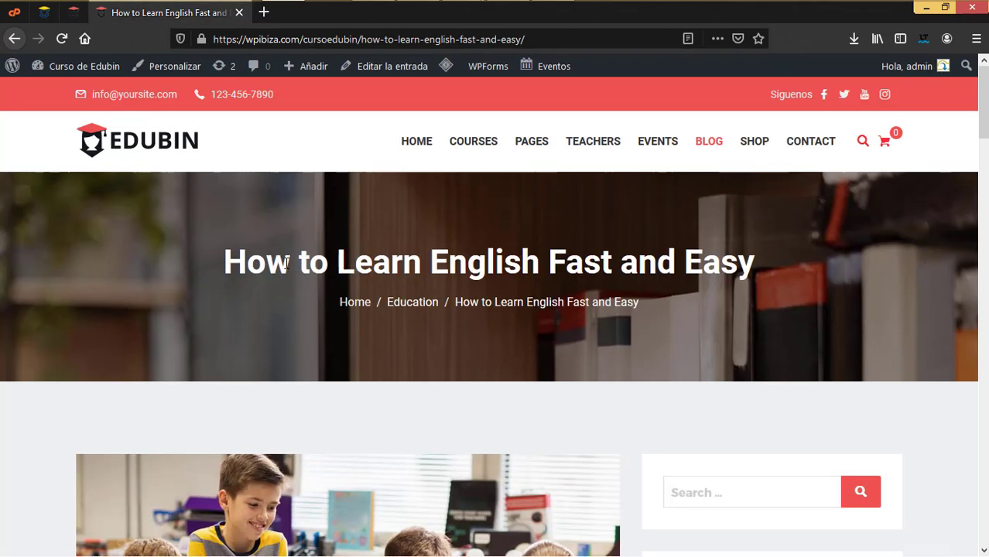
pyautogui.click(70, 14)
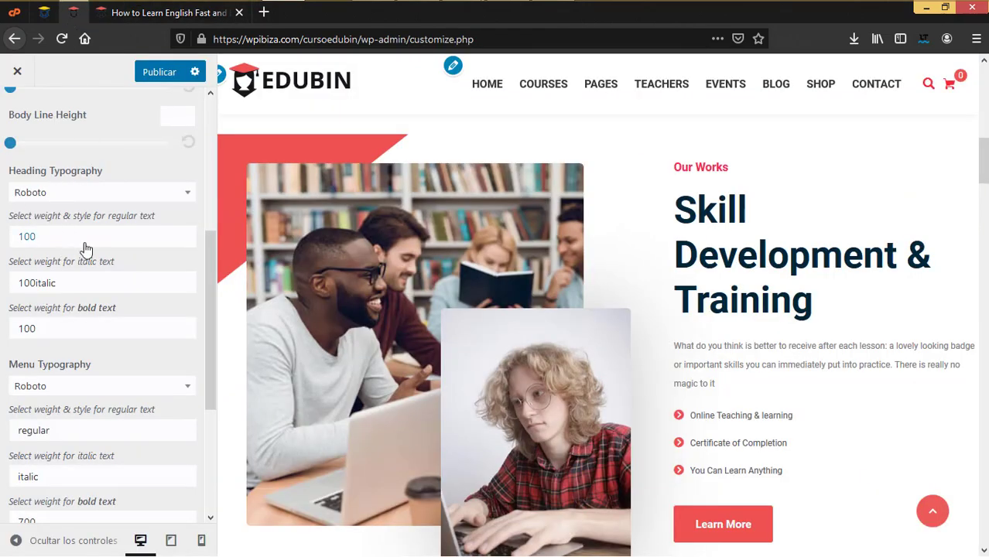
pyautogui.scroll(-3, 92, 373)
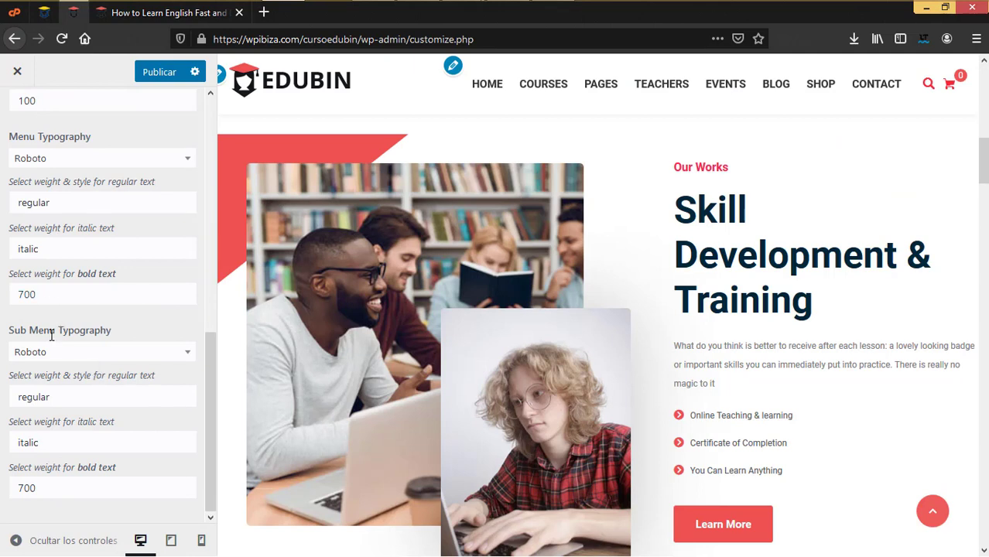
pyautogui.scroll(5, 51, 334)
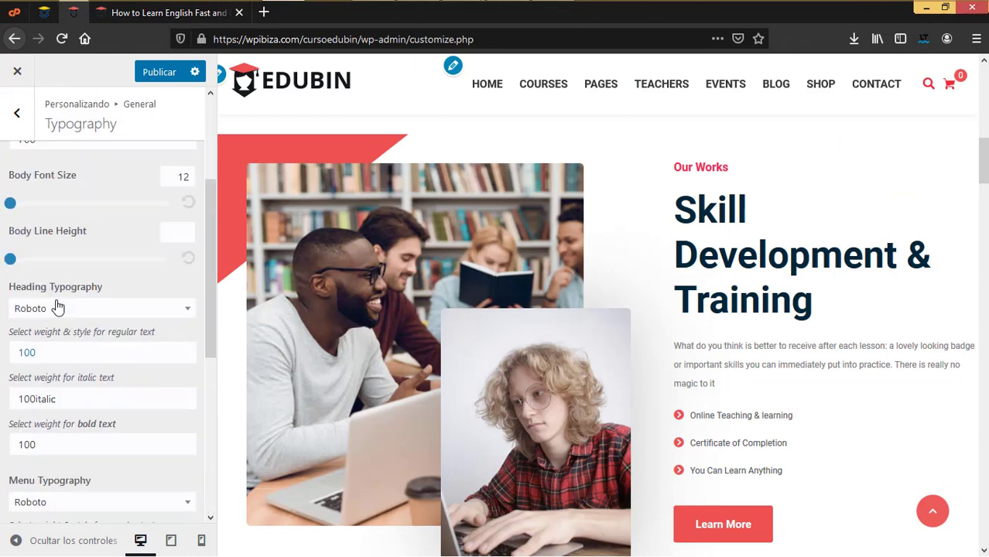
pyautogui.scroll(3, 58, 308)
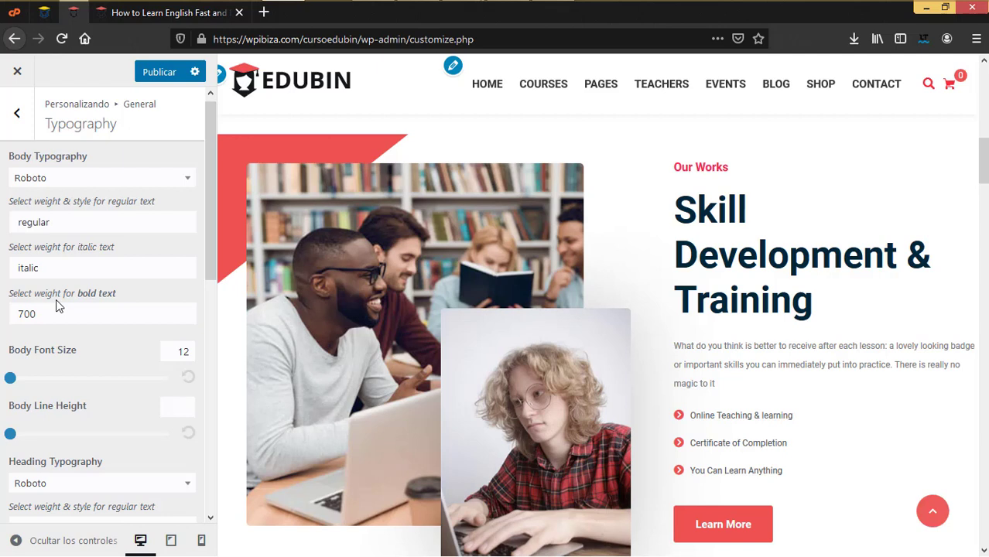
pyautogui.scroll(-3, 56, 298)
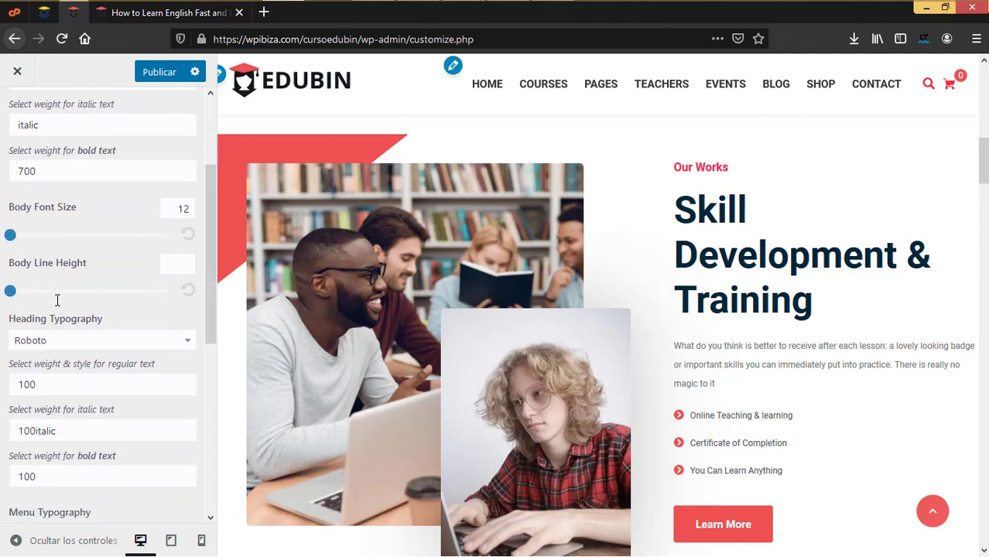
pyautogui.scroll(-2, 56, 299)
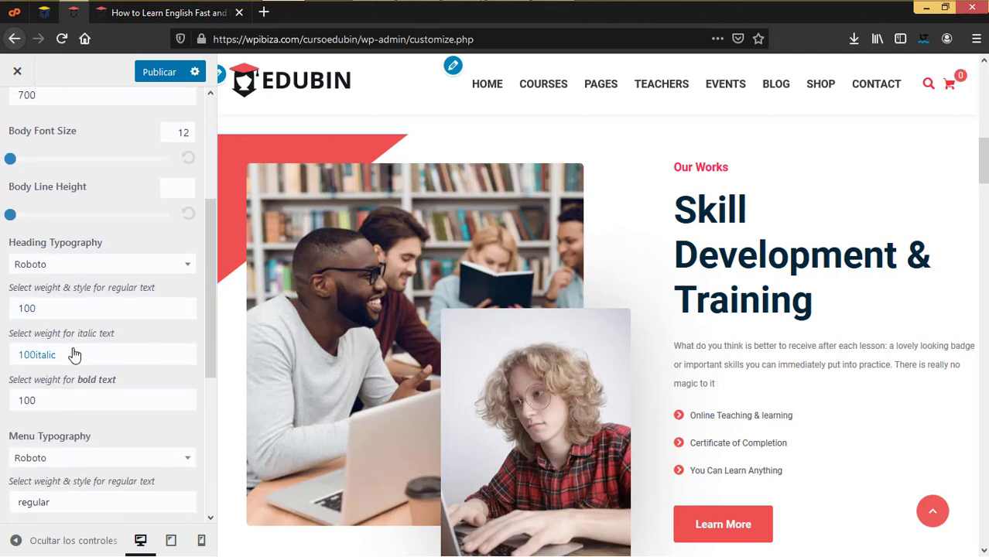
pyautogui.scroll(-5, 73, 354)
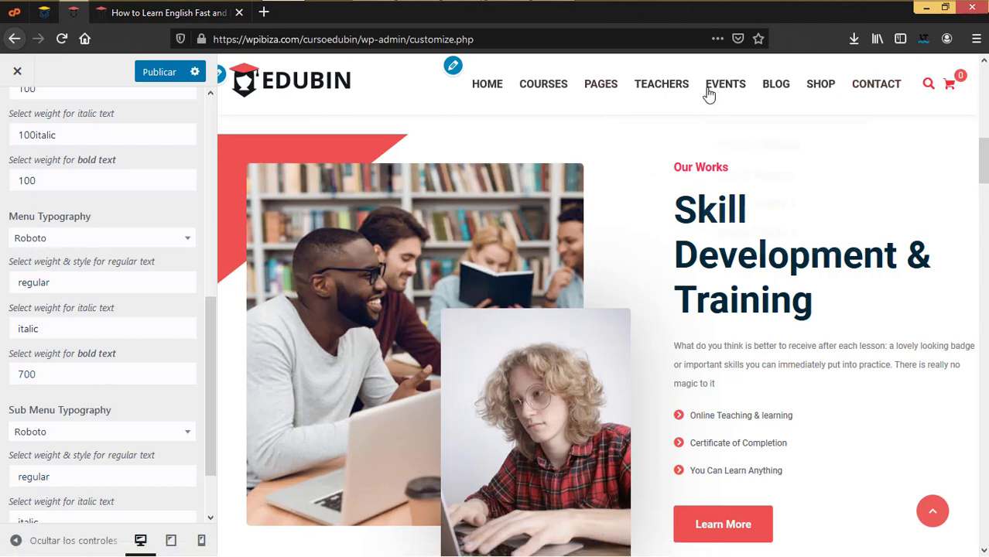
pyautogui.moveTo(764, 101)
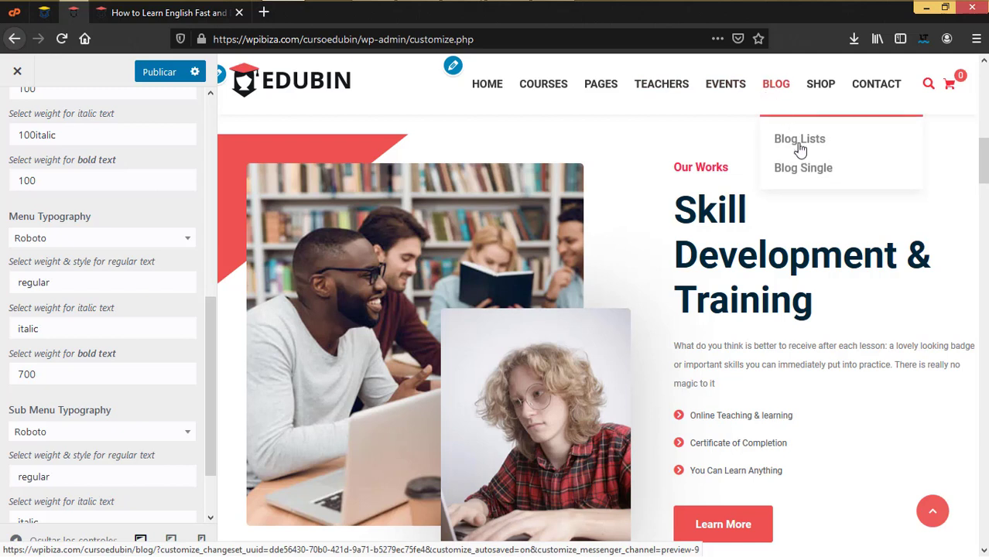
pyautogui.scroll(-2, 86, 434)
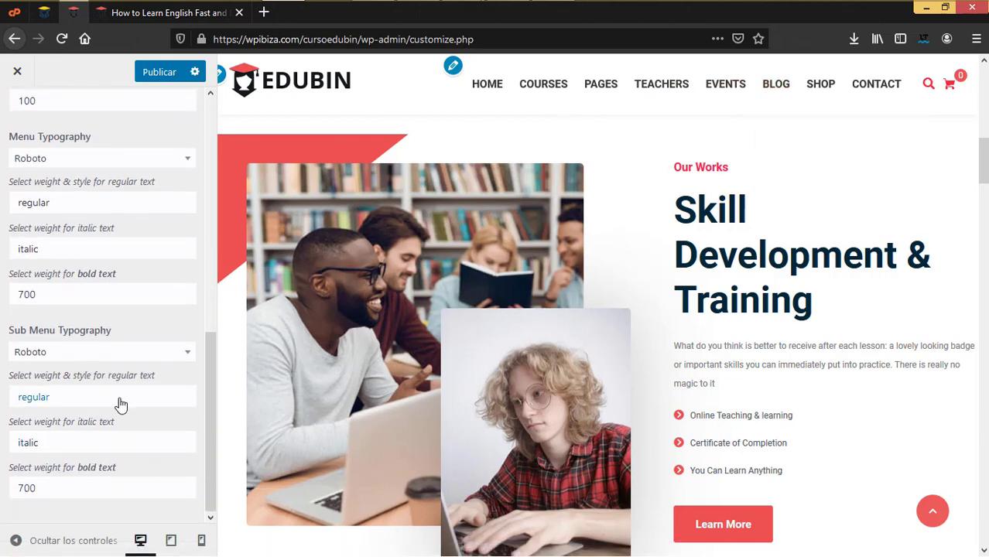
pyautogui.click(120, 403)
pyautogui.click(28, 430)
pyautogui.scroll(10, 68, 468)
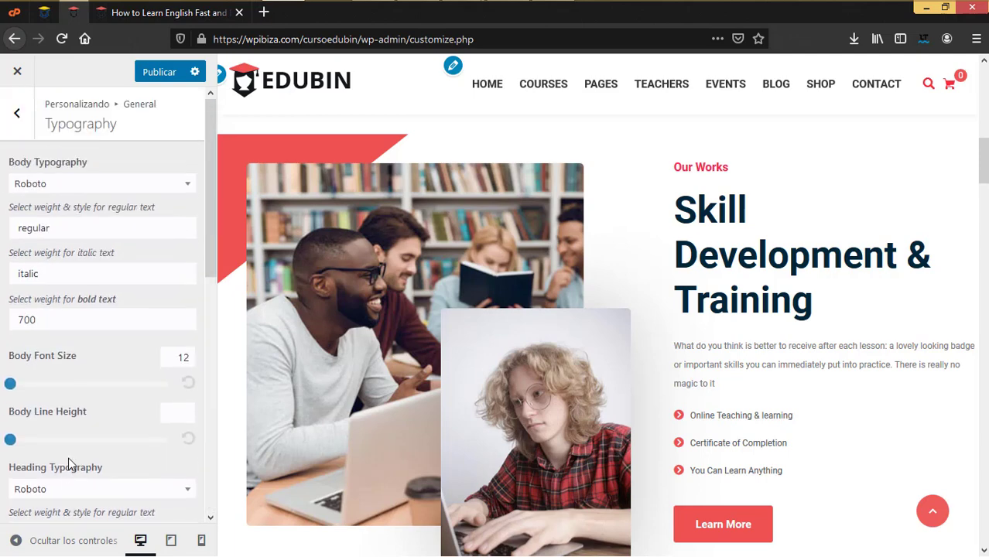
# Check the Background Image settings, which have no image set, and return to the General list
pyautogui.click(17, 113)
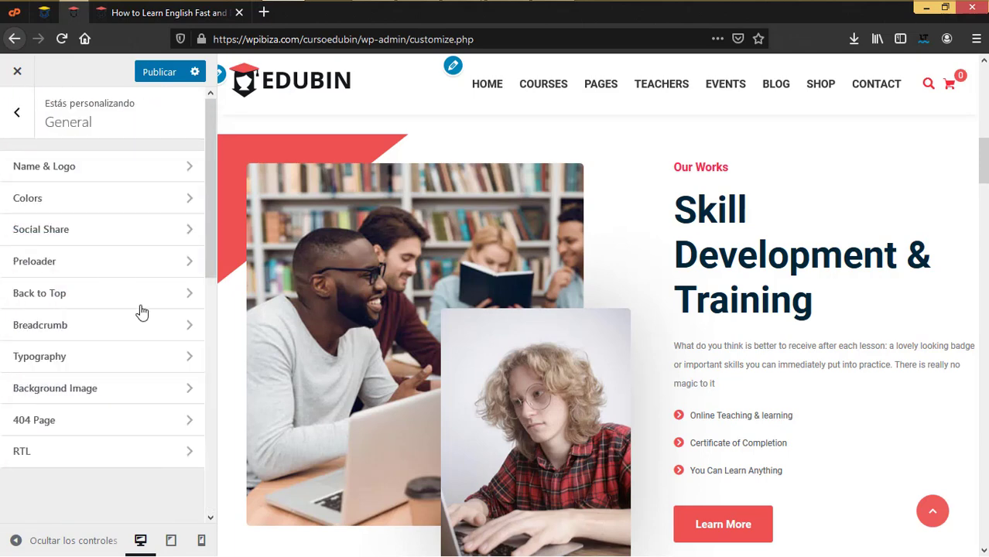
pyautogui.click(82, 397)
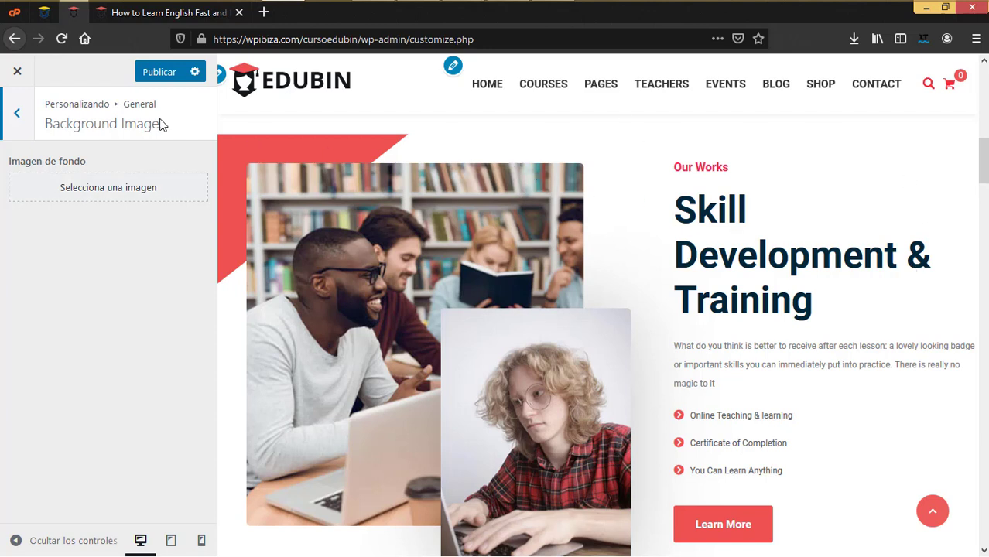
pyautogui.click(17, 116)
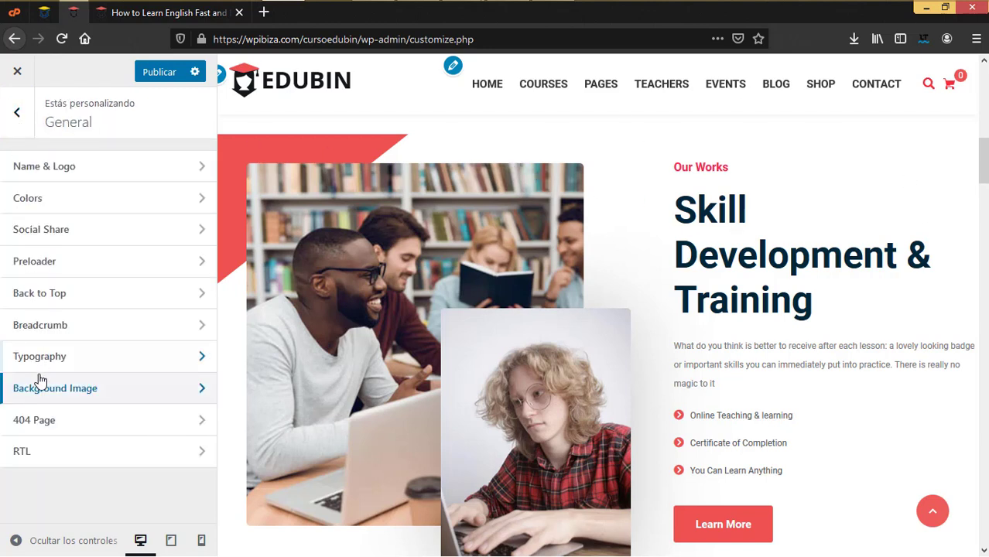
# Set the 404 texts to 'Pagina no encontrada', 'Esta pagina no existe' and 'Volver a inicio'
pyautogui.click(41, 425)
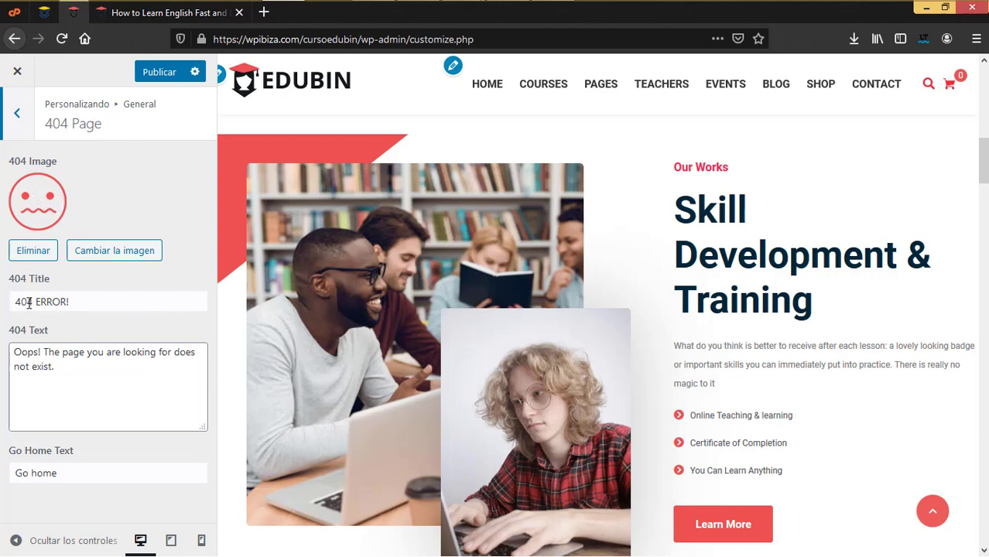
pyautogui.moveTo(74, 300); pyautogui.dragTo(2, 282)
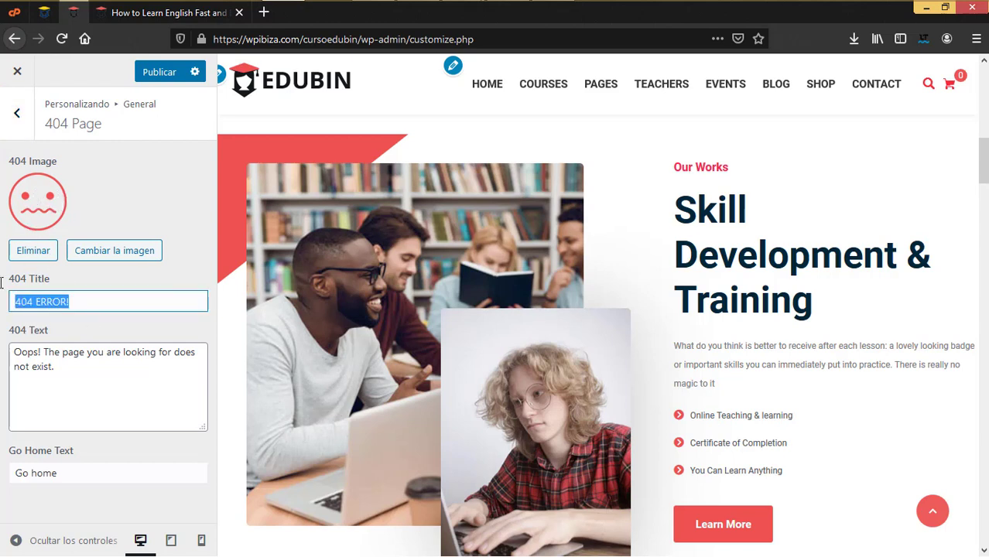
pyautogui.write('Pg')
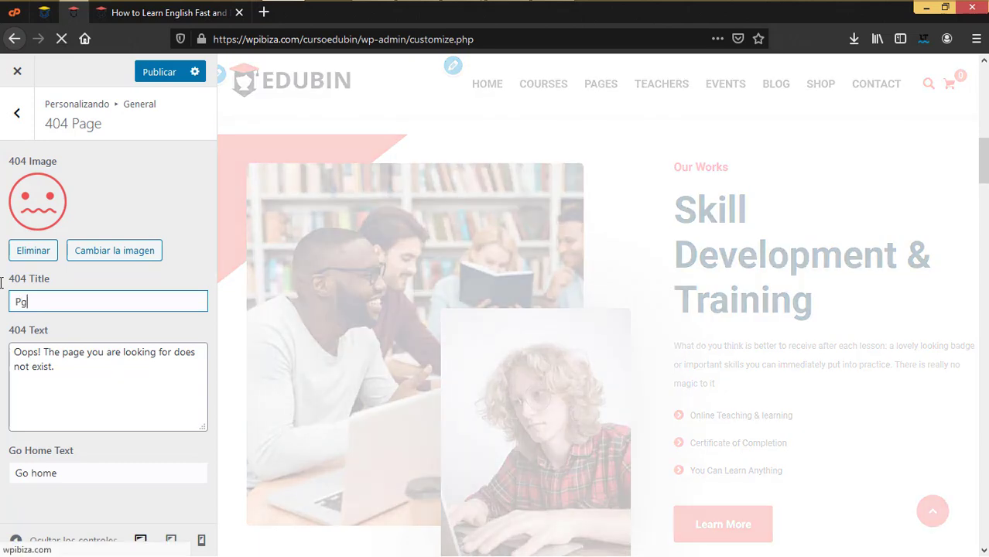
pyautogui.write('gina no encontrada')
pyautogui.tripleClick(38, 352)
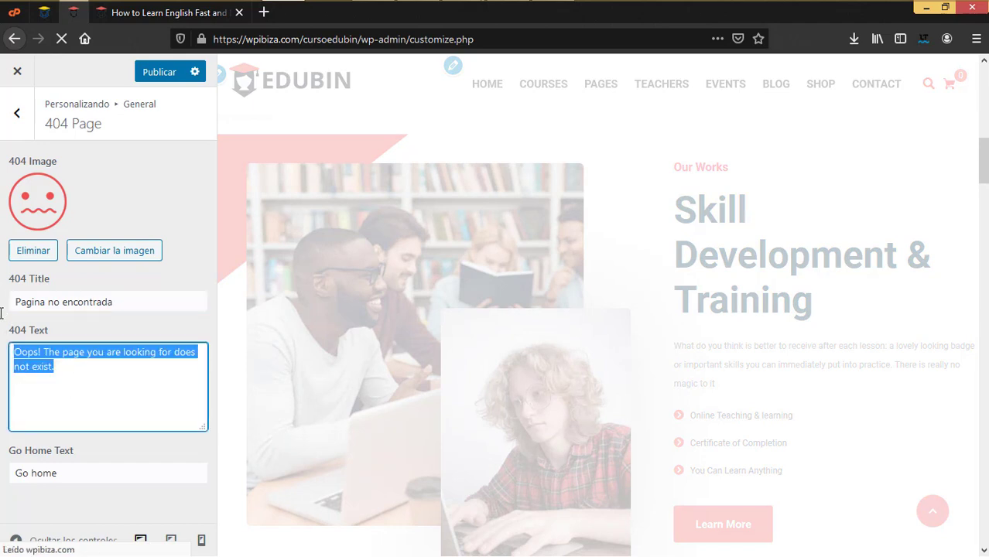
pyautogui.write('Esta pagina no existe')
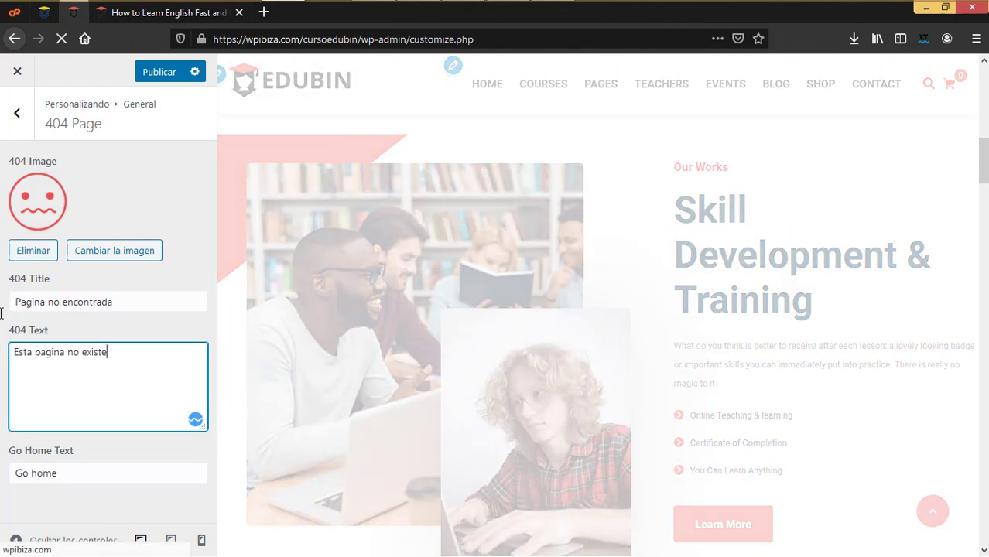
pyautogui.moveTo(68, 473); pyautogui.dragTo(2, 464)
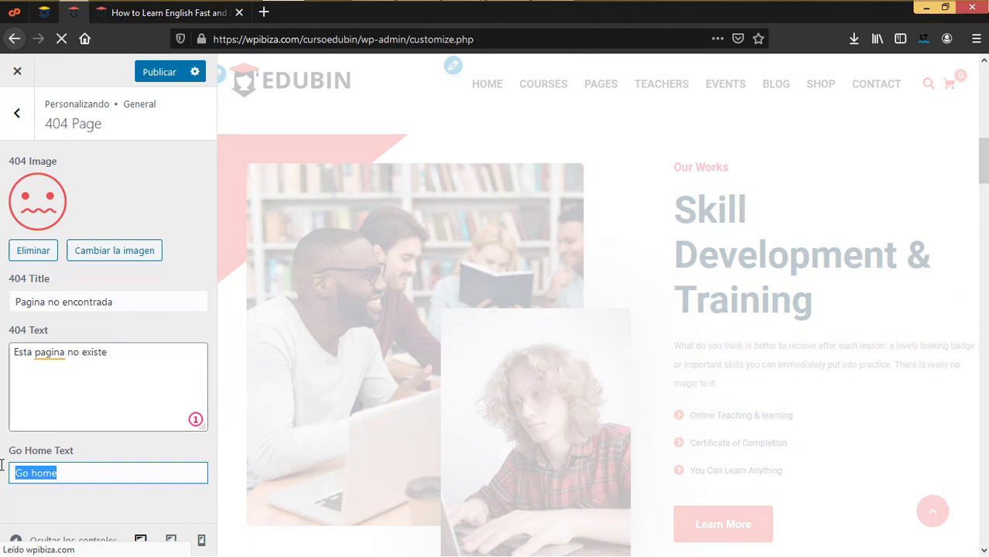
pyautogui.write('Vu')
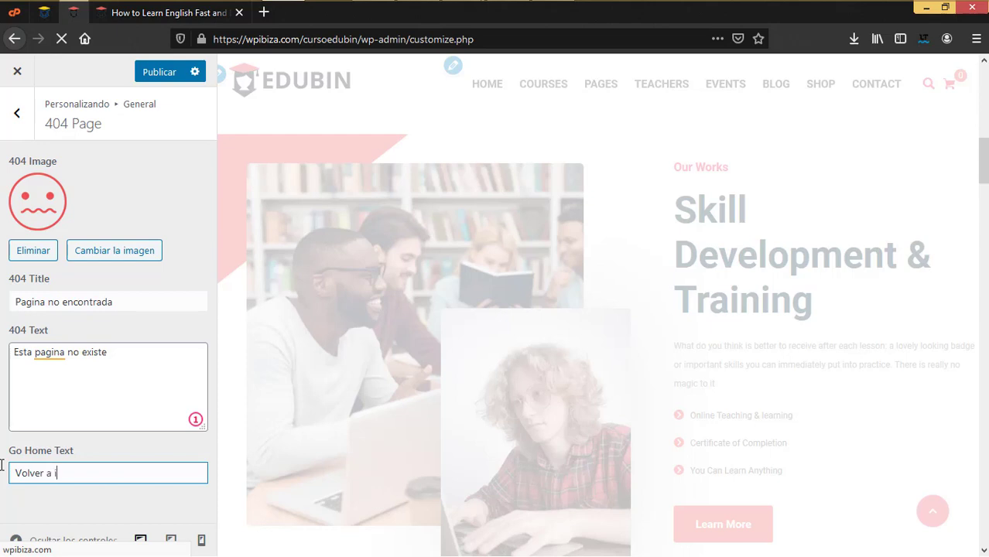
pyautogui.write('lver a inicio')
# Correct 'pagina' to 'página' in the 404 message and publish the changes
pyautogui.click(65, 353)
pyautogui.click(64, 430)
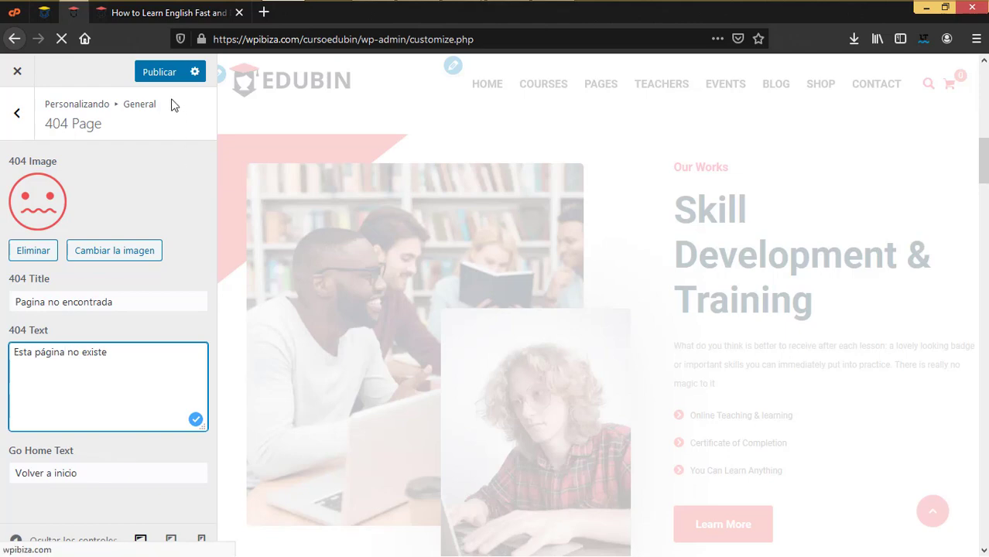
pyautogui.click(166, 72)
# Load a nonexistent post address on the live site to view the Spanish 404 page
pyautogui.hotkey('alt', 'Left')
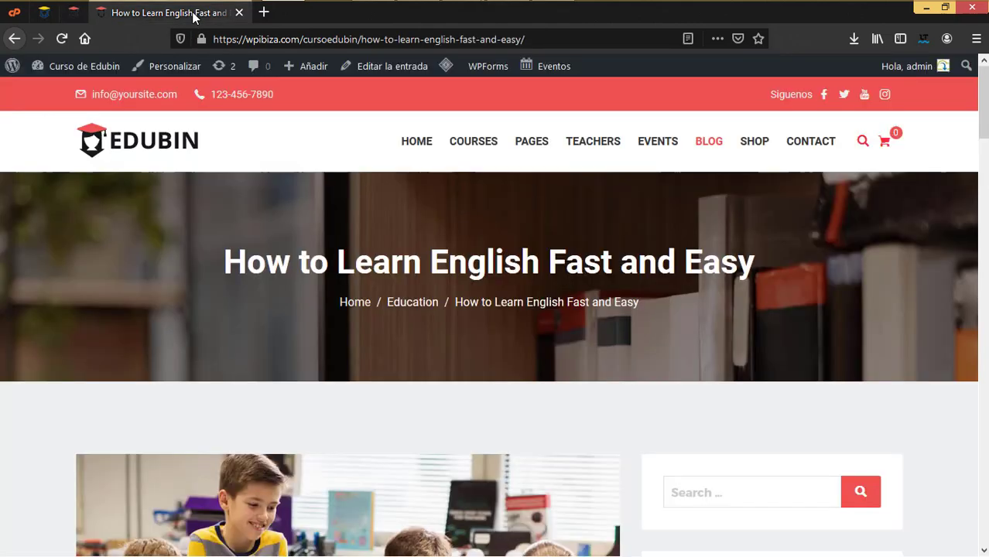
pyautogui.click(532, 39)
pyautogui.press('BackSpace')
pyautogui.press('BackSpace')
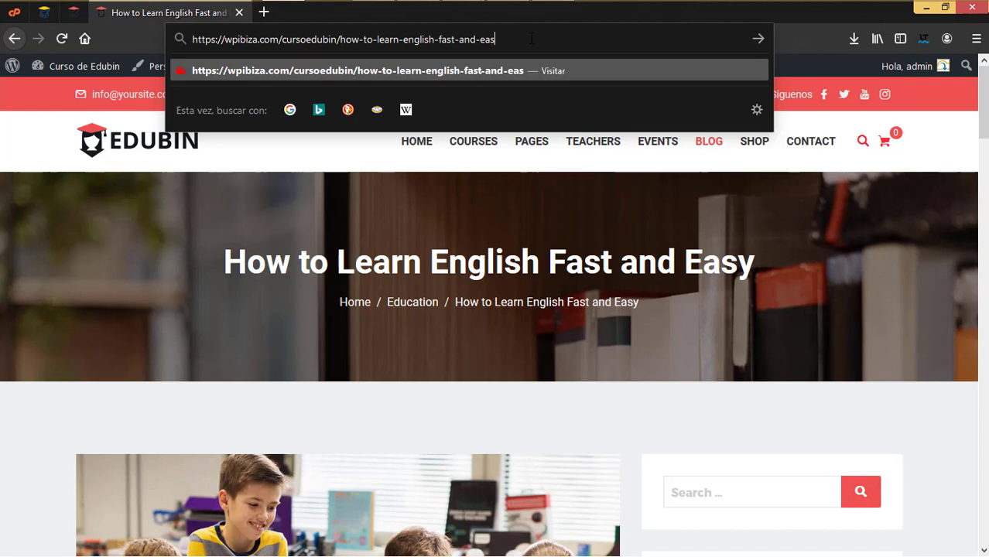
pyautogui.write('a')
pyautogui.press('Return')
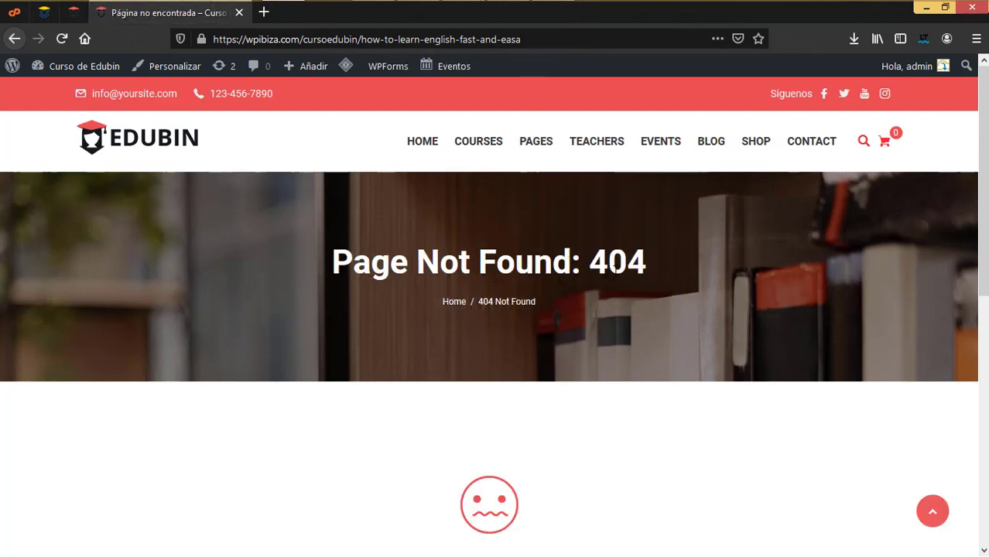
pyautogui.scroll(-4, 543, 325)
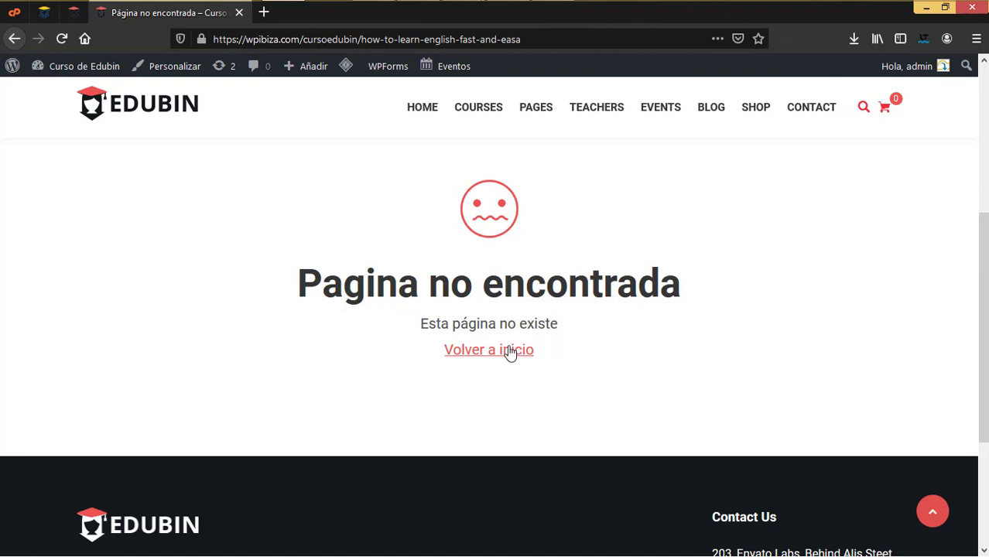
pyautogui.click(72, 14)
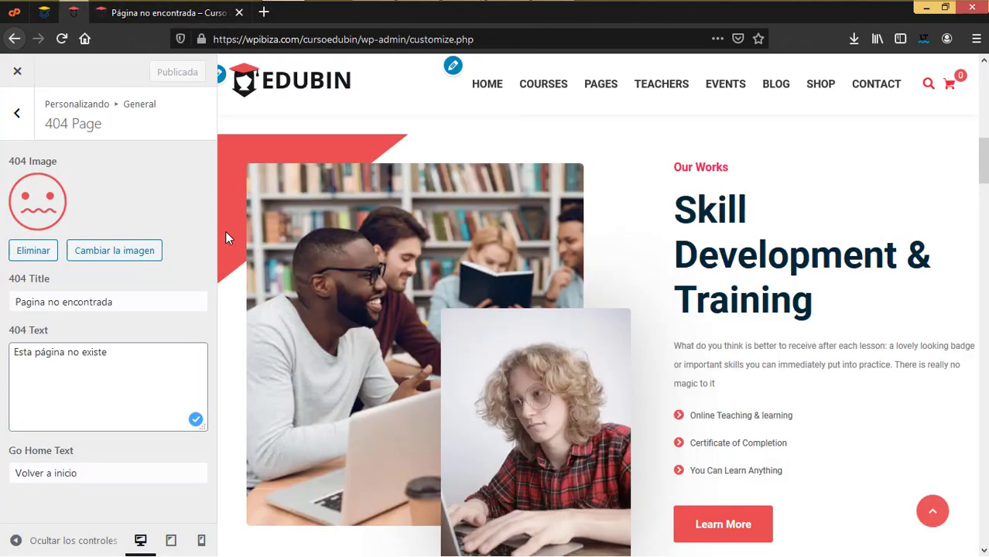
# In Header > Header Top, change the Top Message from 'Contactanos' to 'Bienvenidos'
pyautogui.click(22, 126)
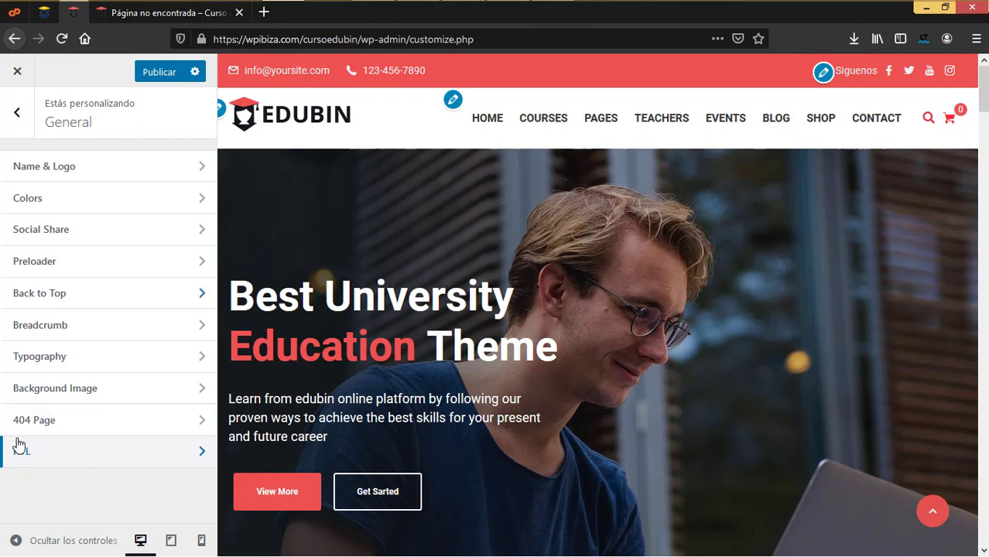
pyautogui.click(15, 116)
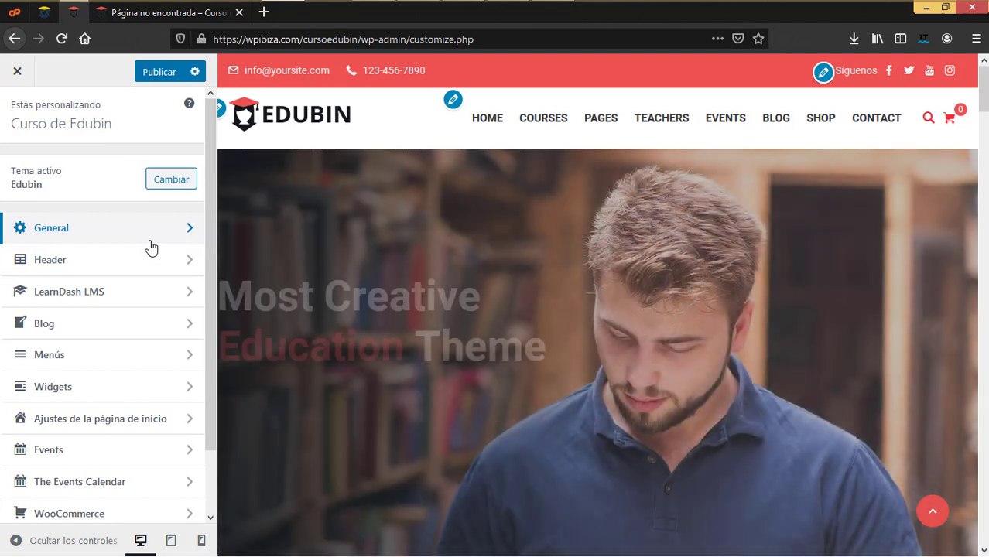
pyautogui.click(150, 261)
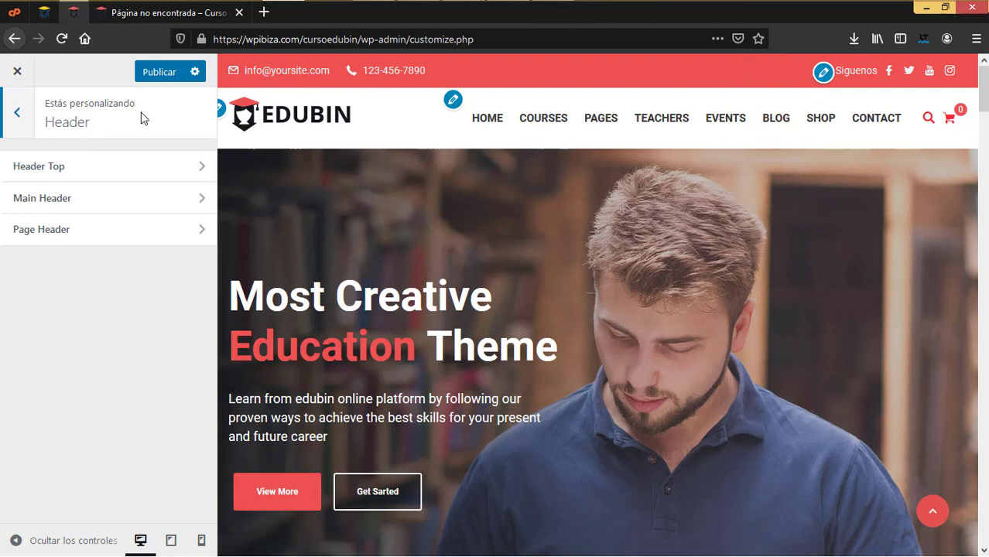
pyautogui.click(101, 169)
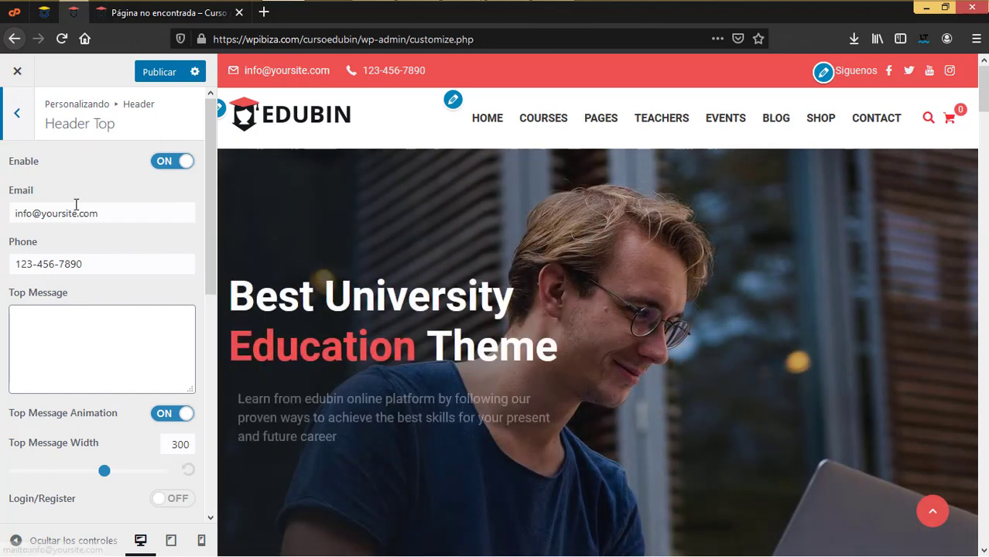
pyautogui.moveTo(147, 213); pyautogui.dragTo(2, 205)
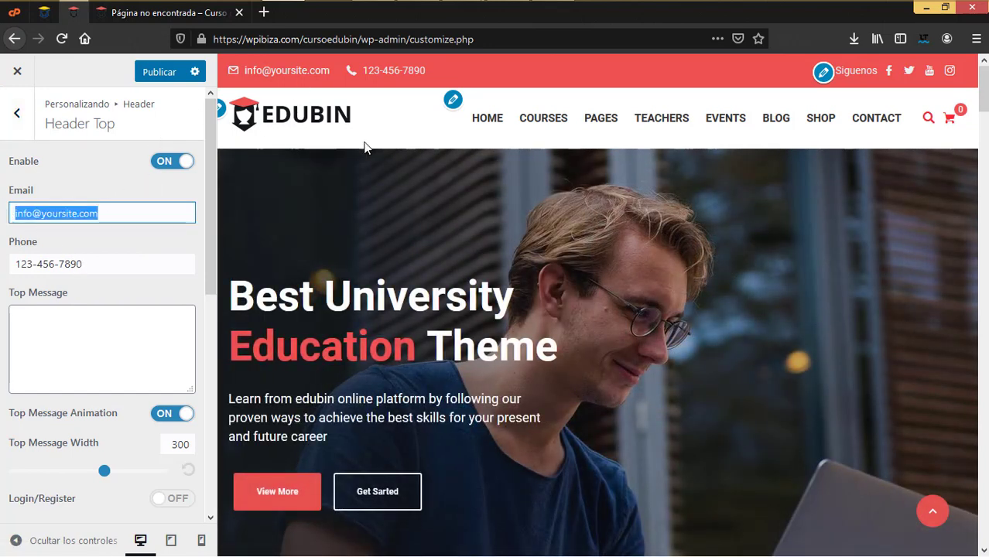
pyautogui.moveTo(130, 263); pyautogui.dragTo(9, 260)
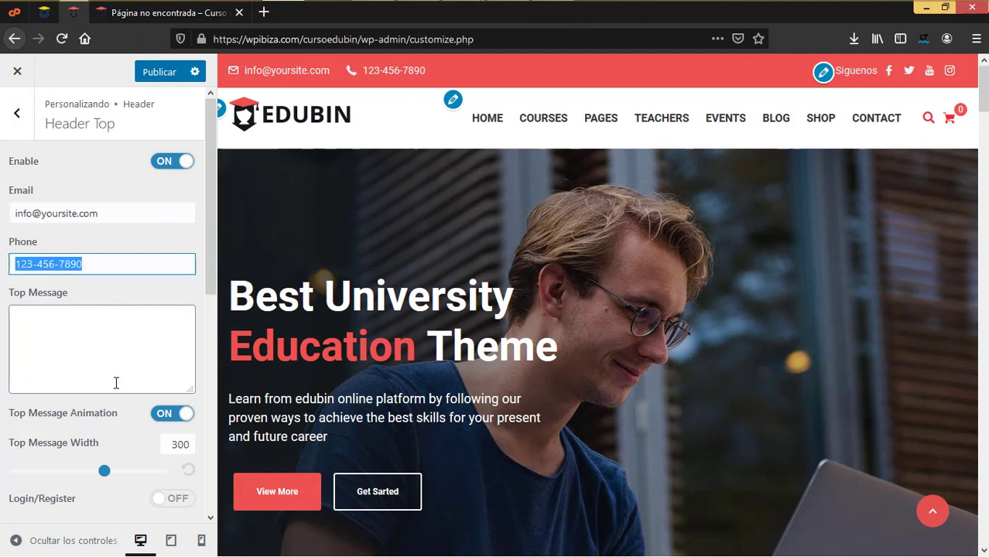
pyautogui.click(101, 358)
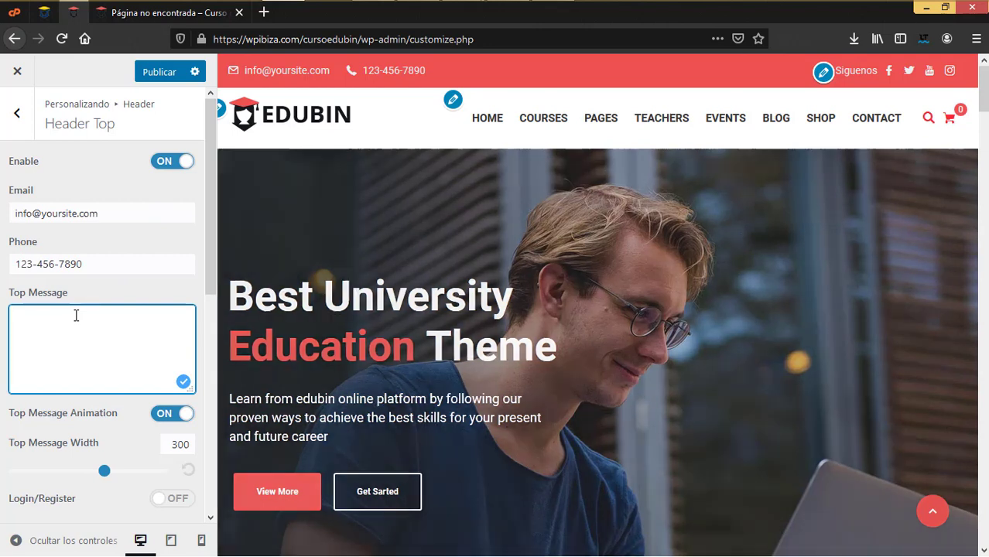
pyautogui.write('Contactanos')
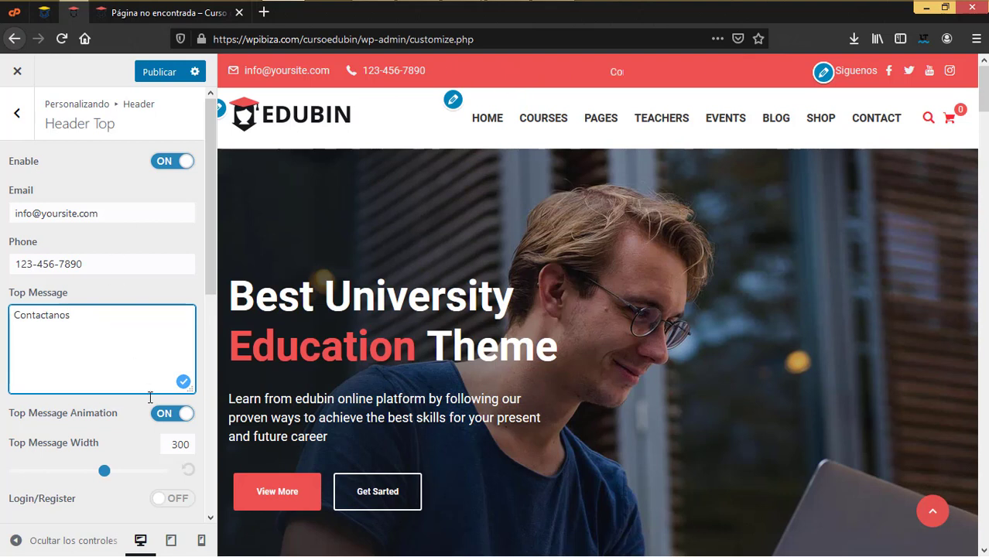
pyautogui.moveTo(72, 336); pyautogui.dragTo(6, 298)
pyautogui.write('Bienvenidos')
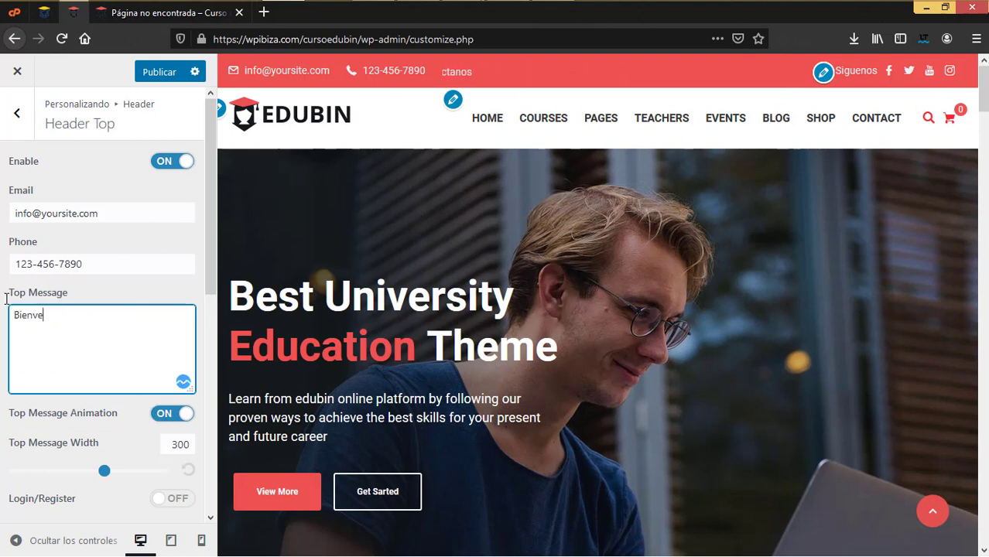
pyautogui.scroll(-2, 6, 298)
pyautogui.press('Tab')
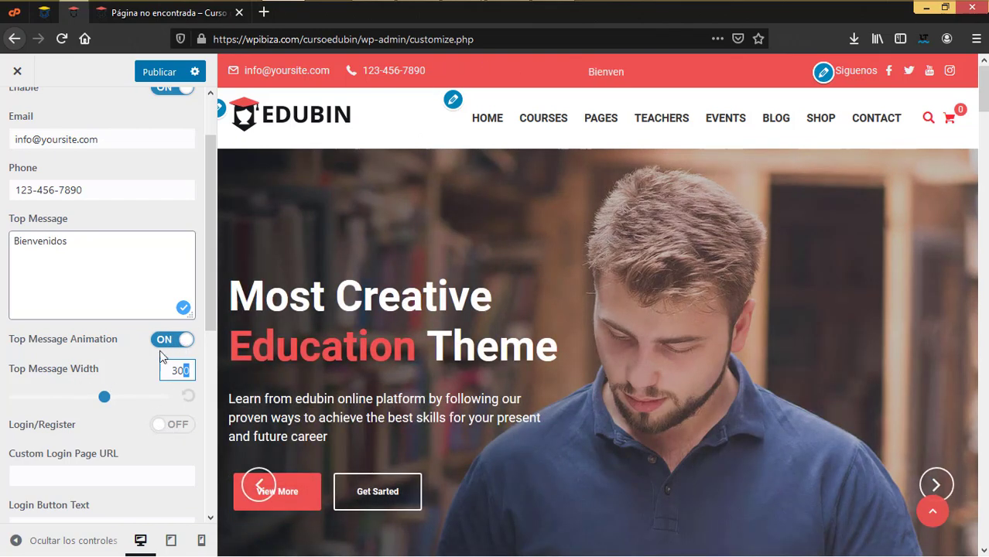
# Turn off the Top Message animation and delete the message text
pyautogui.click(162, 338)
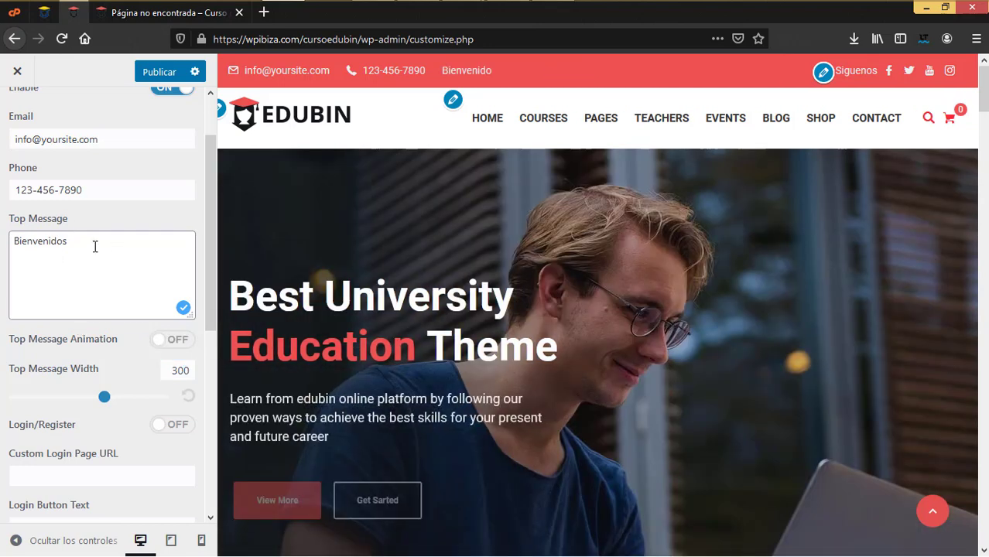
pyautogui.doubleClick(95, 245)
pyautogui.press('BackSpace')
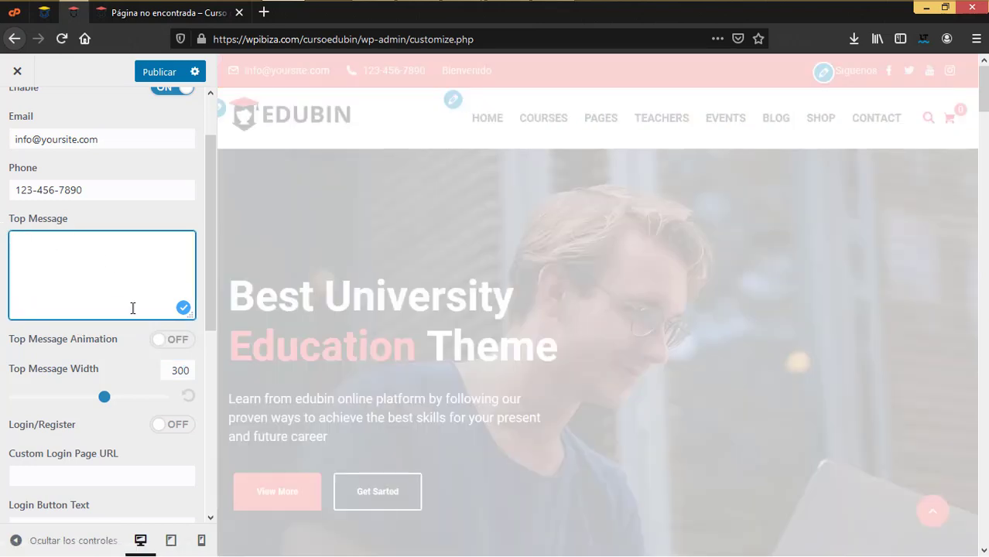
pyautogui.scroll(-3, 110, 424)
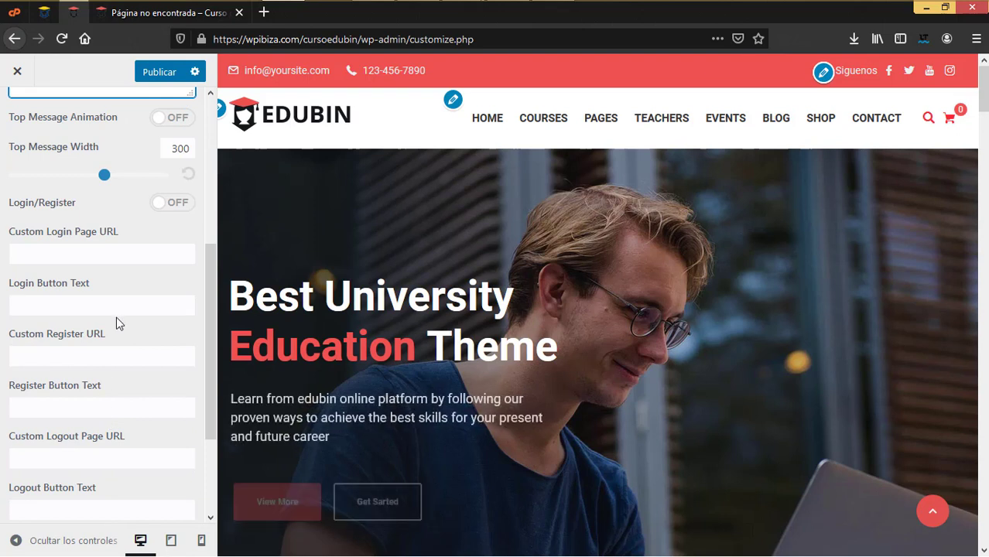
pyautogui.scroll(3, 117, 347)
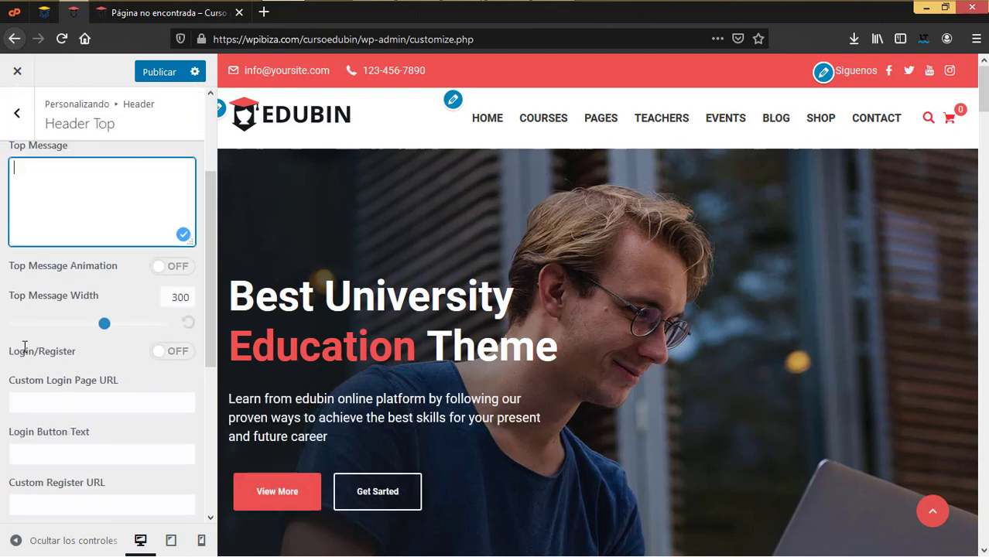
# Enable Login/Register with button texts 'Iniciar sesión', 'Registrarme' and 'Salir'
pyautogui.click(179, 352)
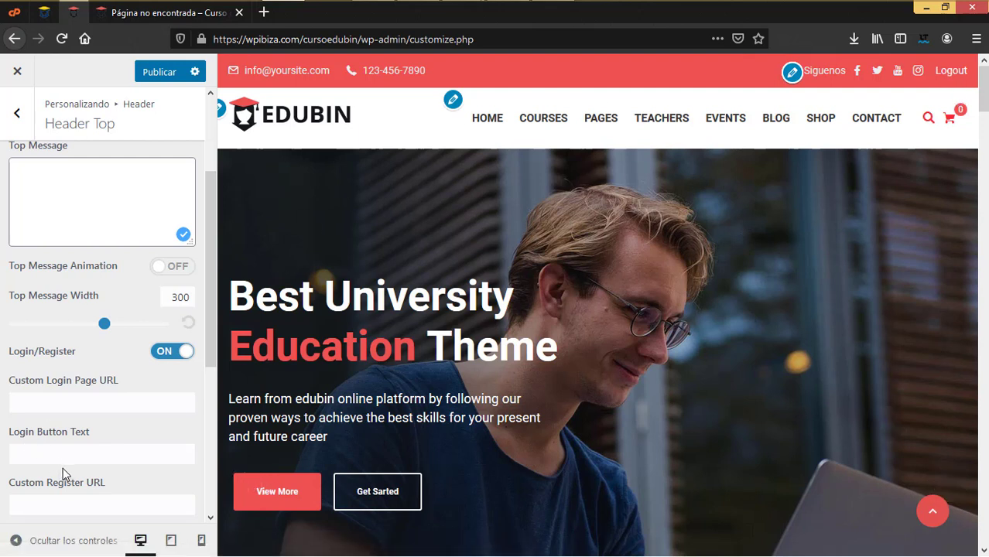
pyautogui.click(69, 398)
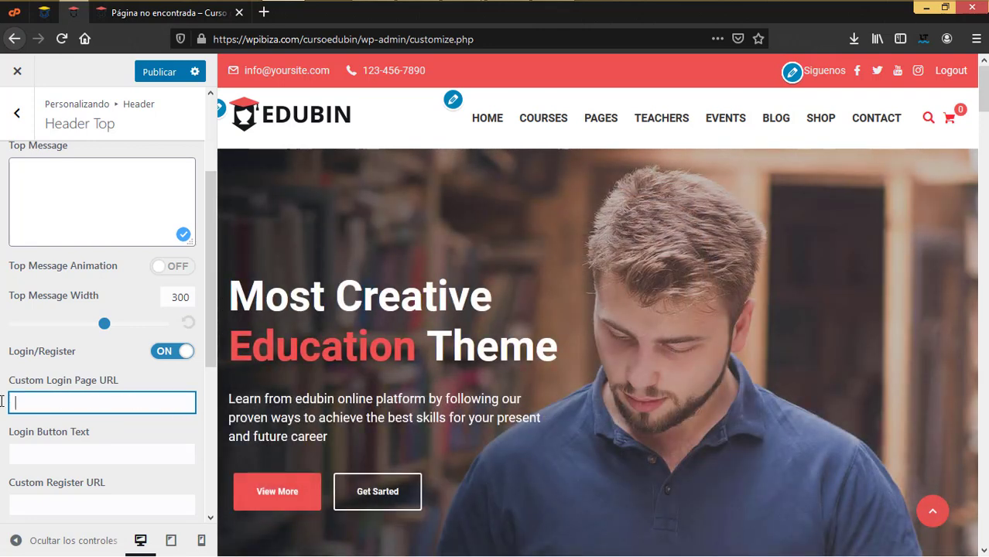
pyautogui.click(57, 455)
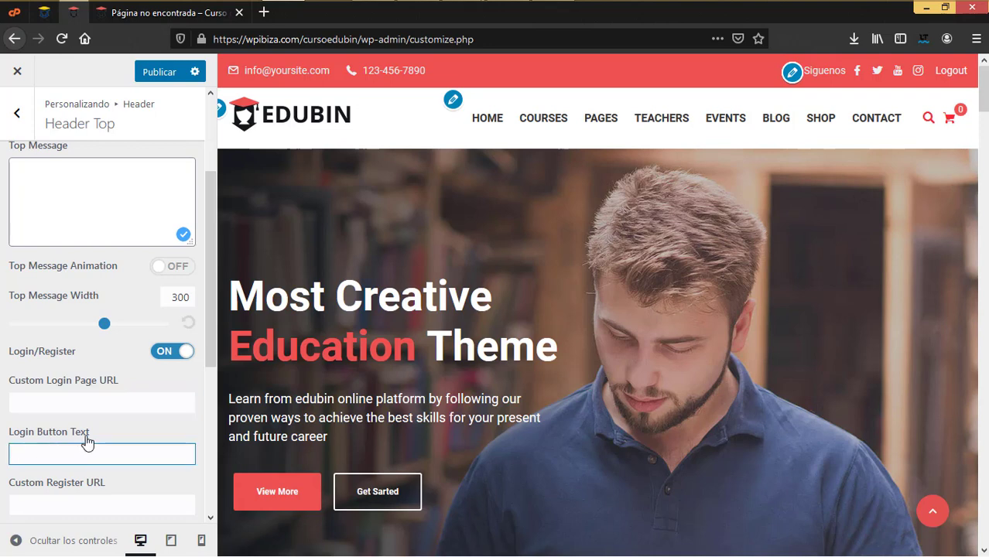
pyautogui.write('Iniciar sesión')
pyautogui.scroll(-2, 99, 418)
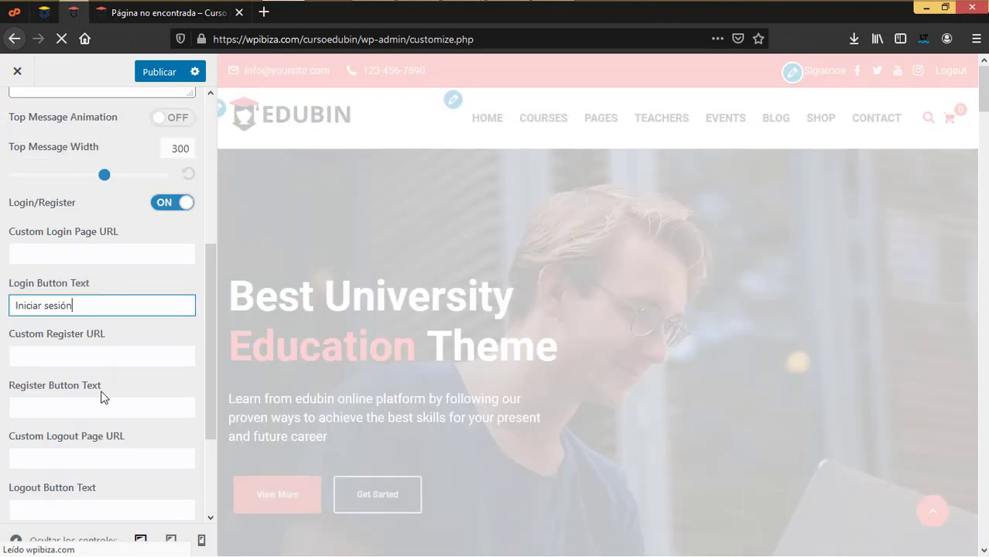
pyautogui.click(81, 355)
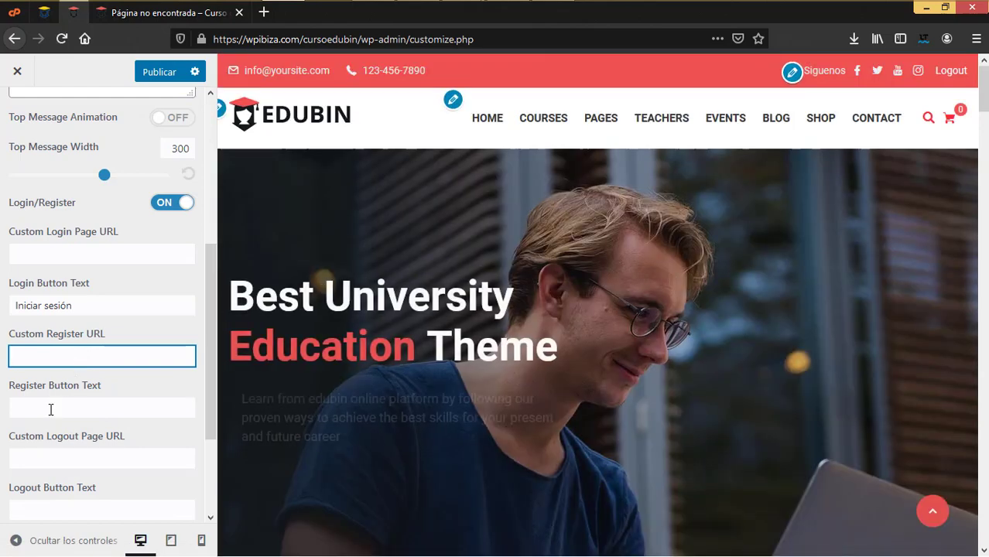
pyautogui.click(51, 408)
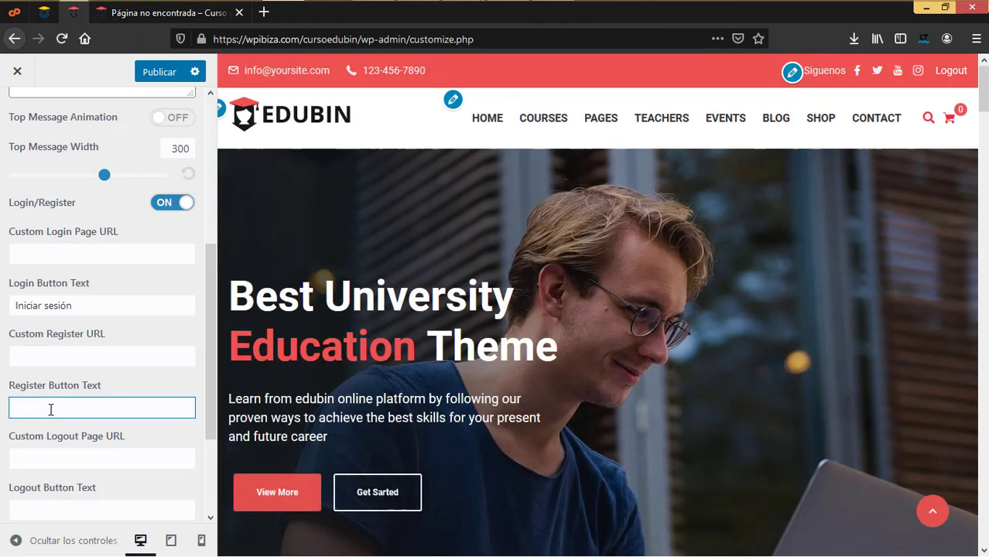
pyautogui.write('Registrarme')
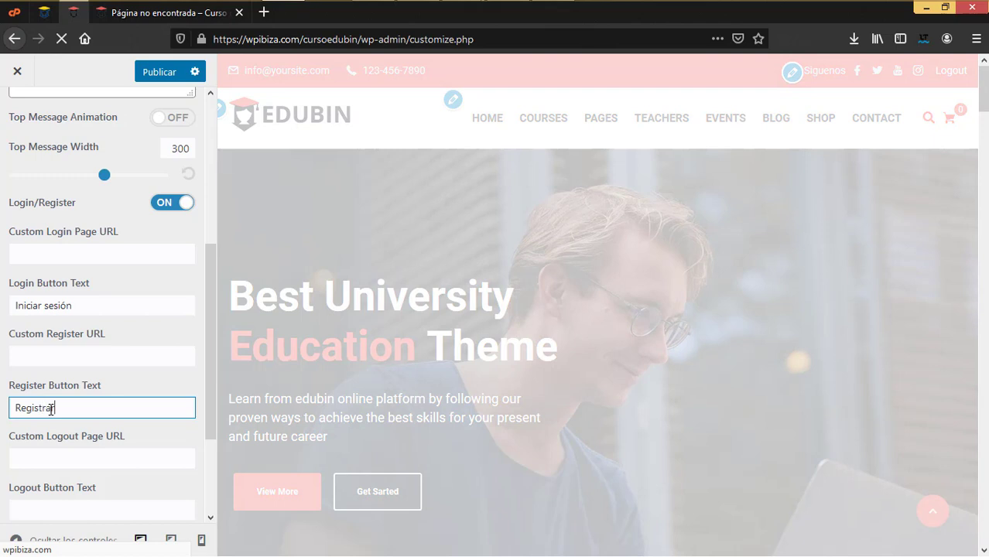
pyautogui.click(77, 460)
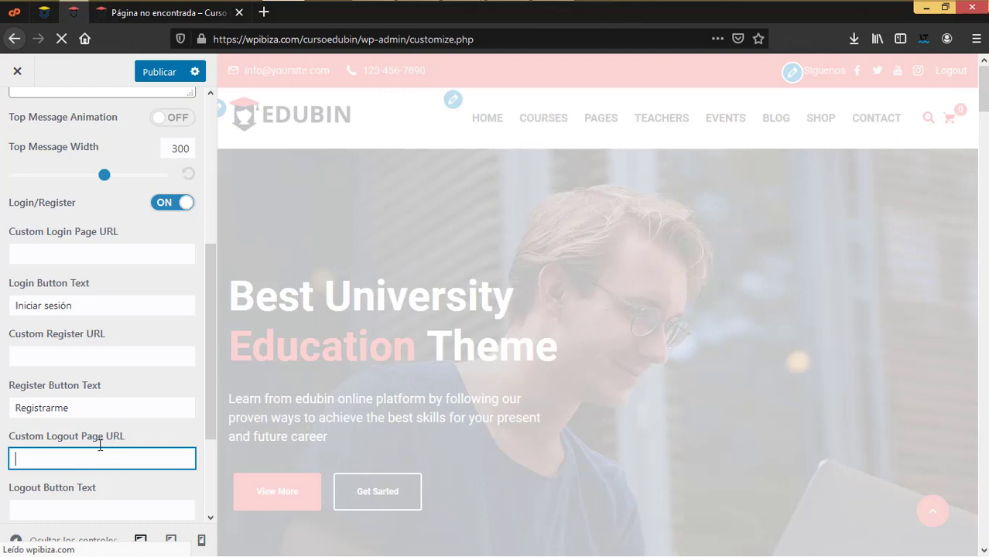
pyautogui.scroll(-2, 116, 447)
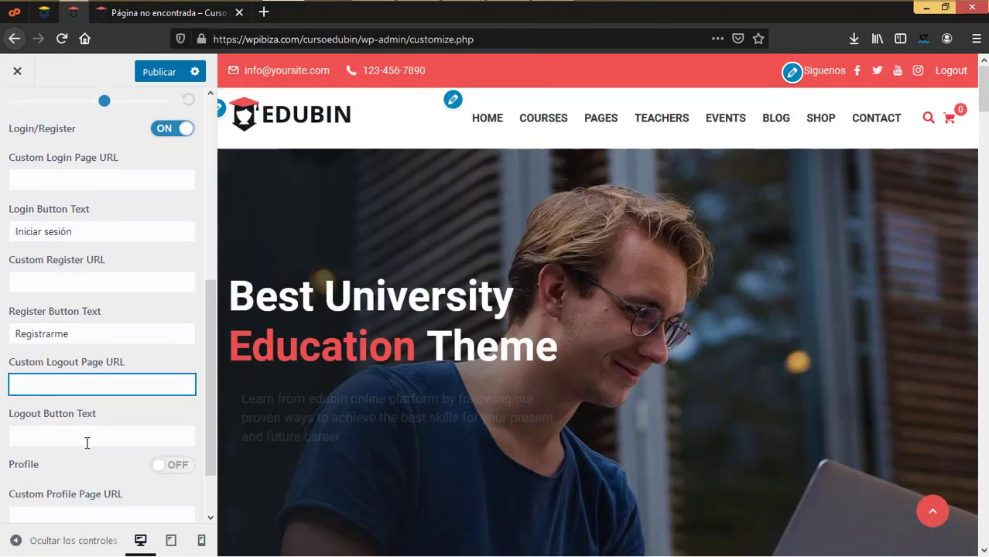
pyautogui.click(81, 435)
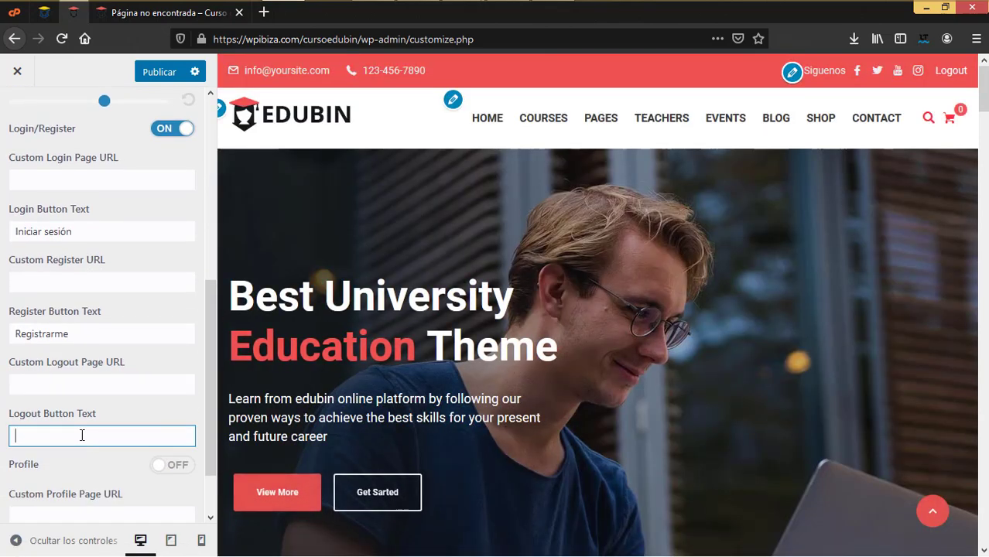
pyautogui.write('Salir')
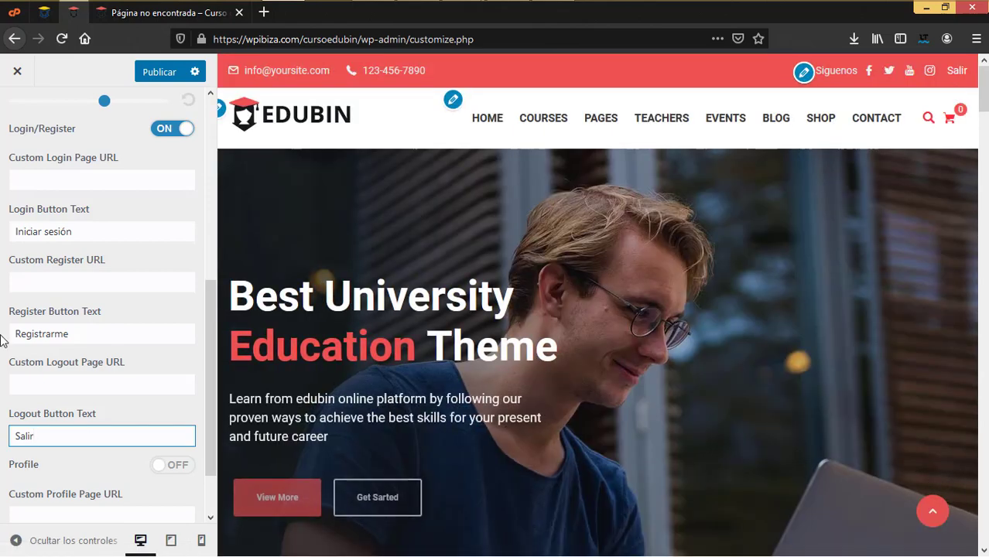
pyautogui.scroll(-2, 112, 385)
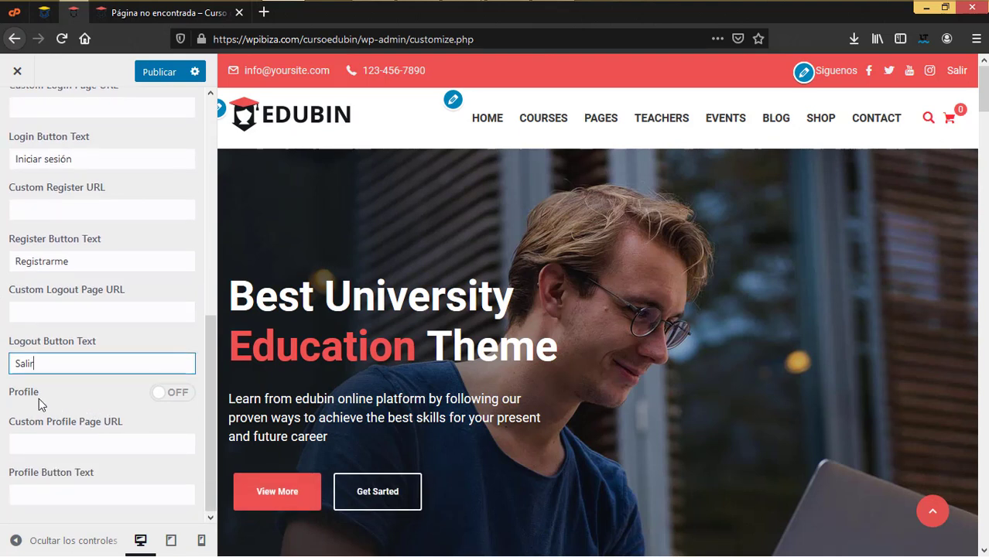
# Enable the Profile link with button text 'Mi cuenta' and publish the header changes
pyautogui.click(183, 400)
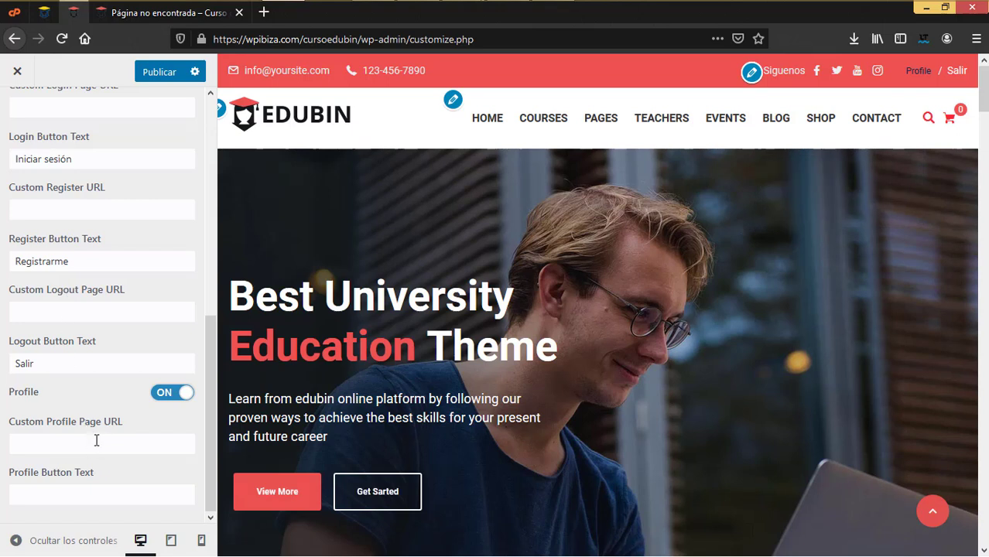
pyautogui.click(36, 438)
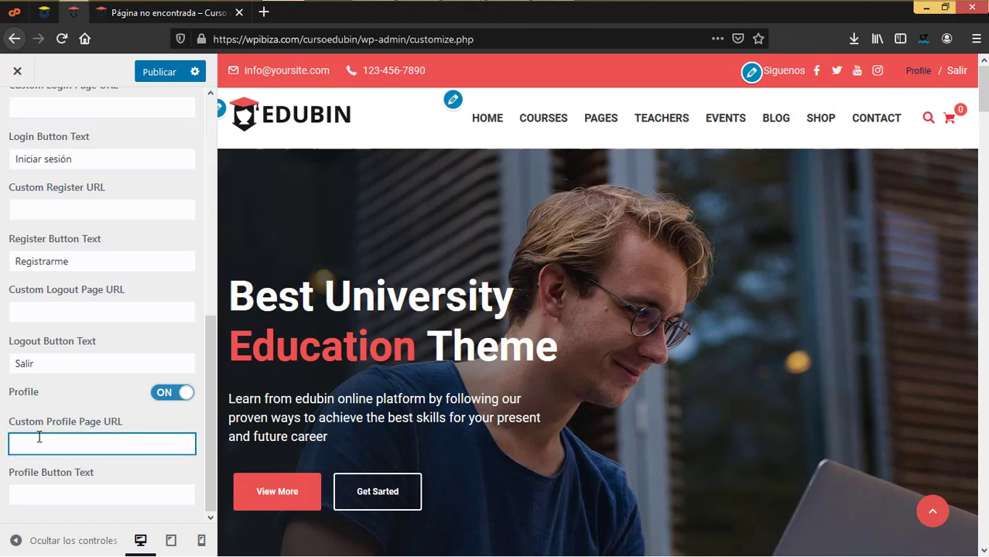
pyautogui.click(64, 489)
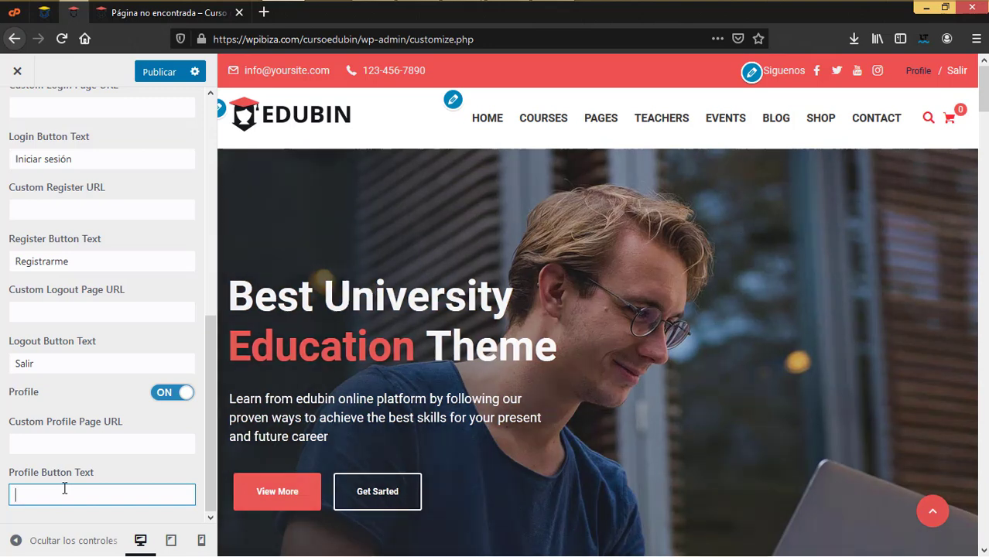
pyautogui.write('Mi cuenta')
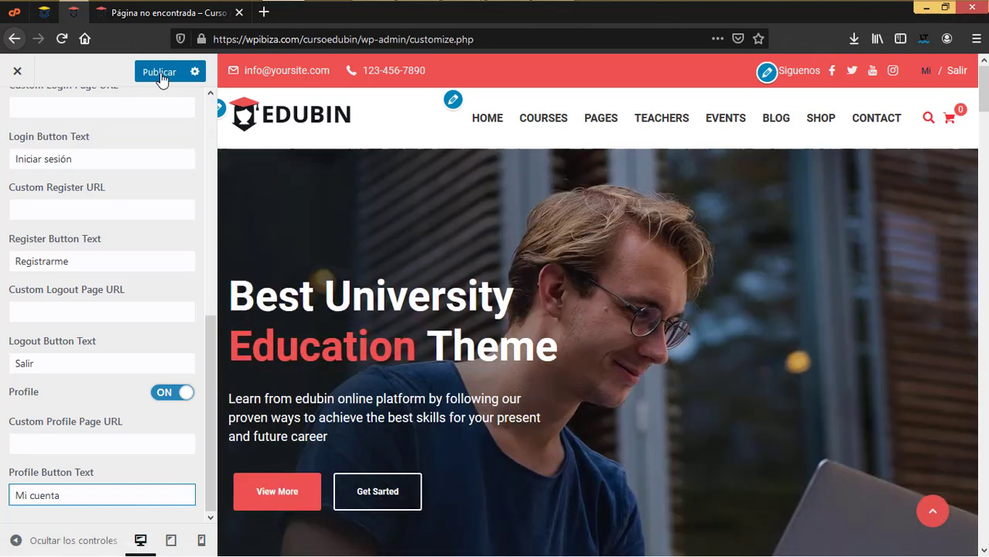
pyautogui.click(161, 74)
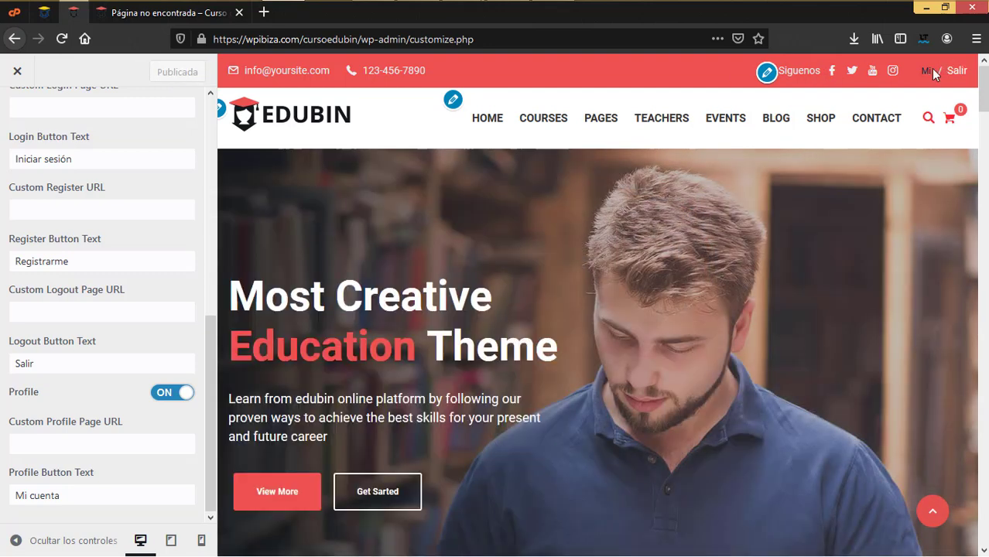
pyautogui.keyDown('shift'); pyautogui.click(933, 73); pyautogui.keyUp('shift')
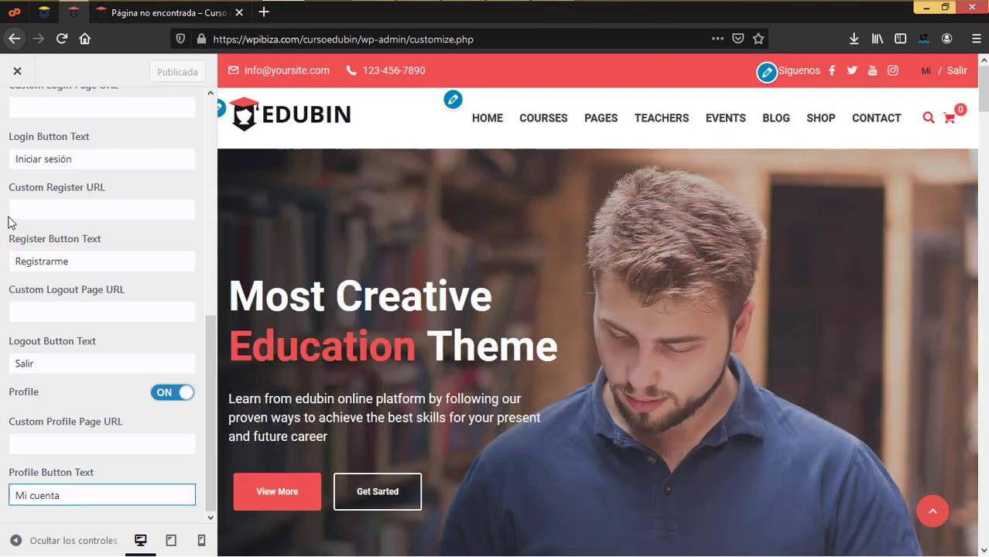
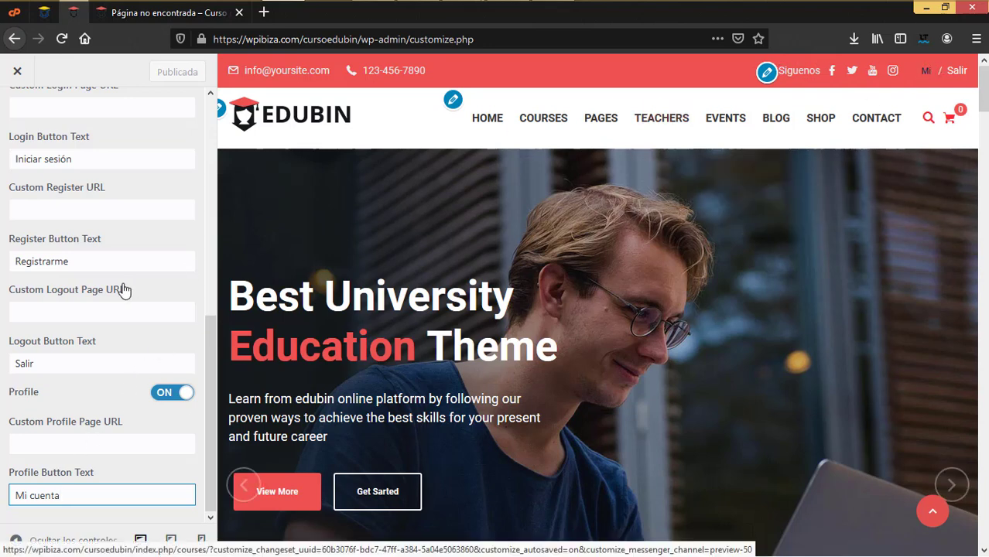
# Go back to the main panel and open General > Social Share
pyautogui.scroll(6, 124, 289)
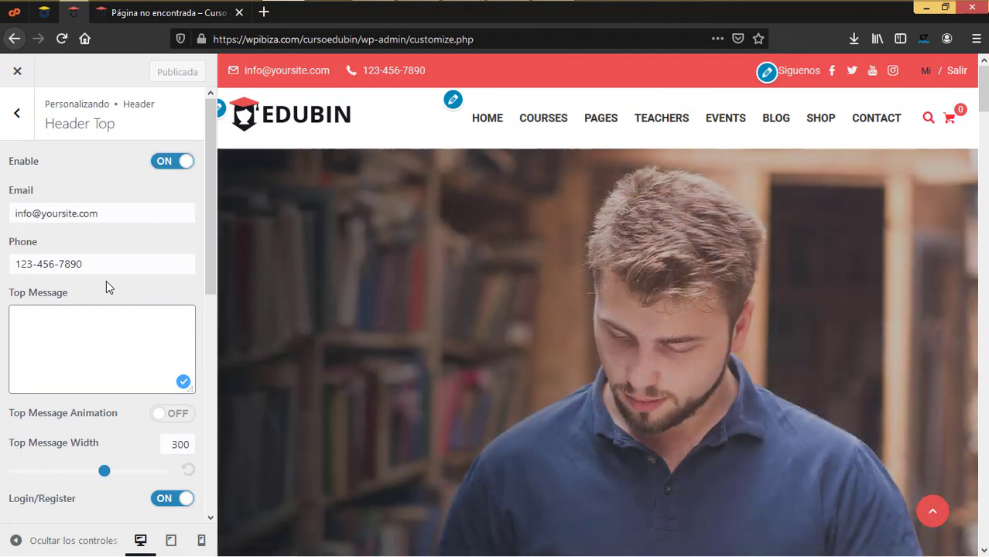
pyautogui.scroll(-3, 85, 278)
pyautogui.scroll(3, 73, 232)
pyautogui.click(15, 124)
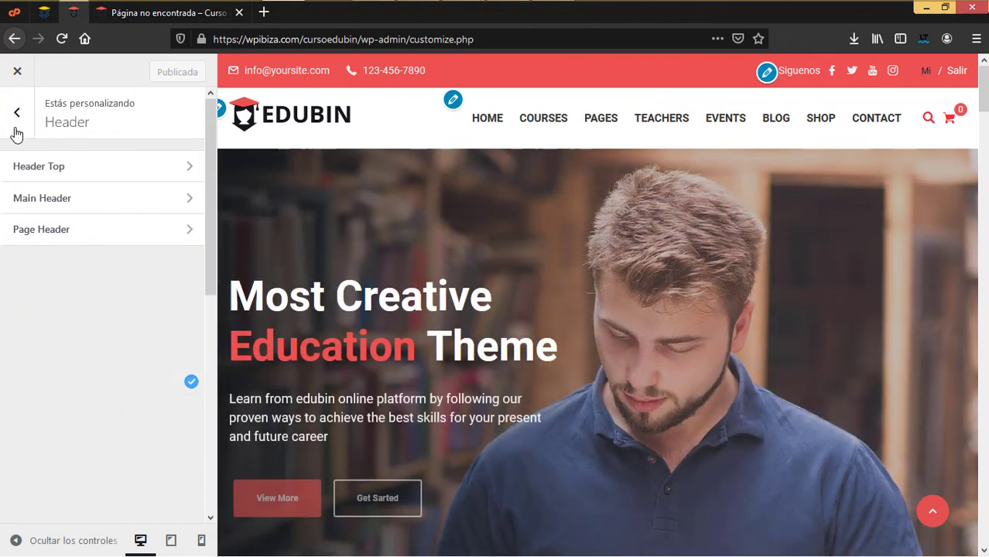
pyautogui.click(17, 116)
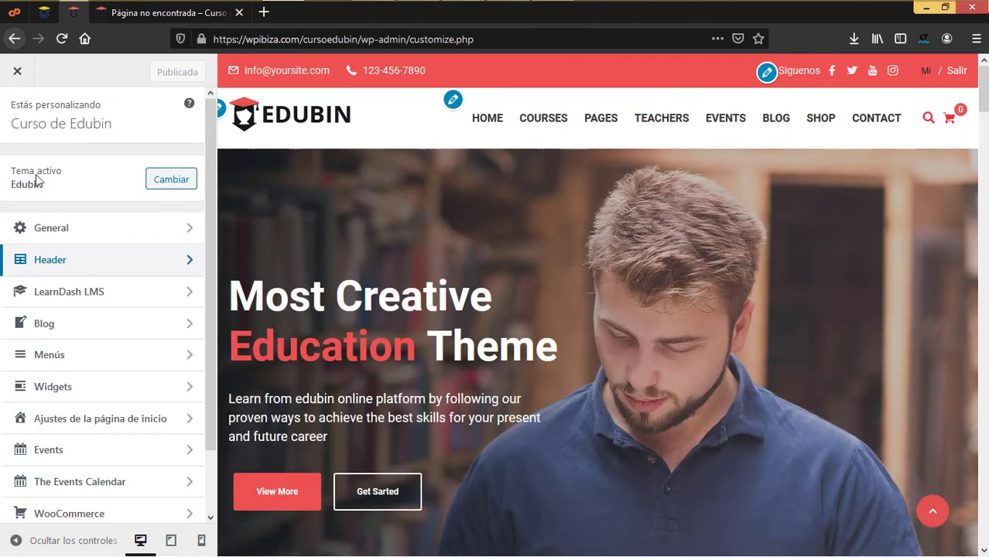
pyautogui.click(53, 228)
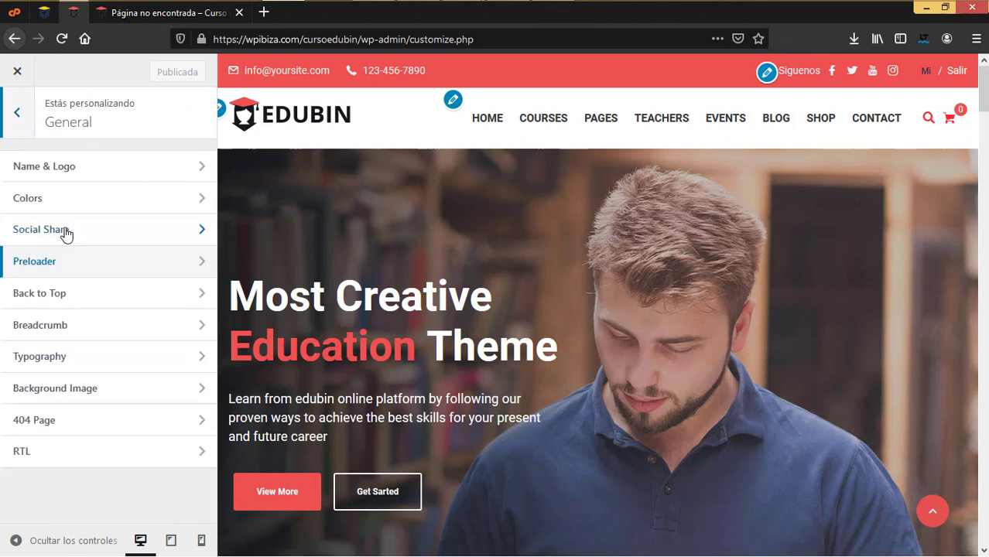
pyautogui.click(66, 232)
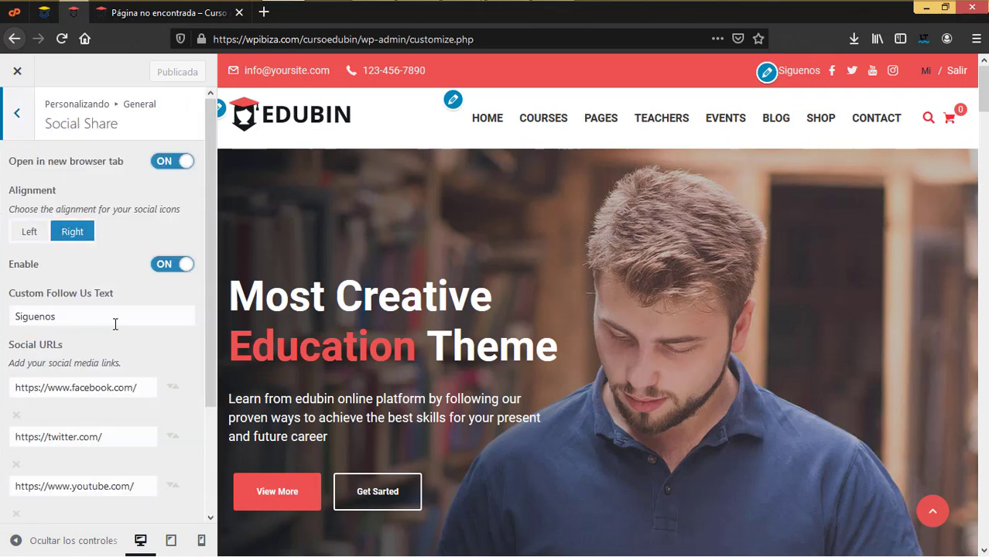
# Clear the 'Siguenos' Custom Follow Us Text so the default Follow Us label returns
pyautogui.doubleClick(55, 326)
pyautogui.press('BackSpace')
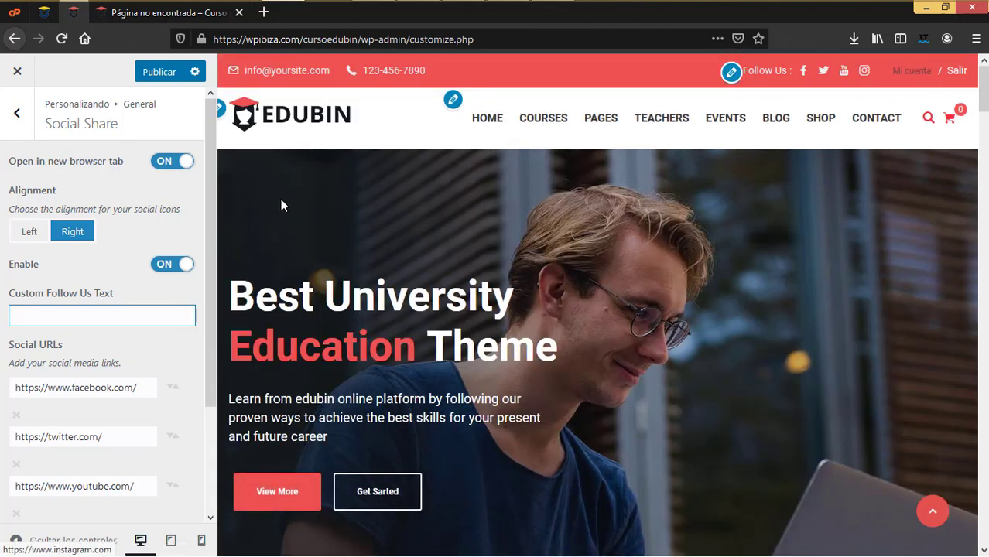
pyautogui.click(17, 115)
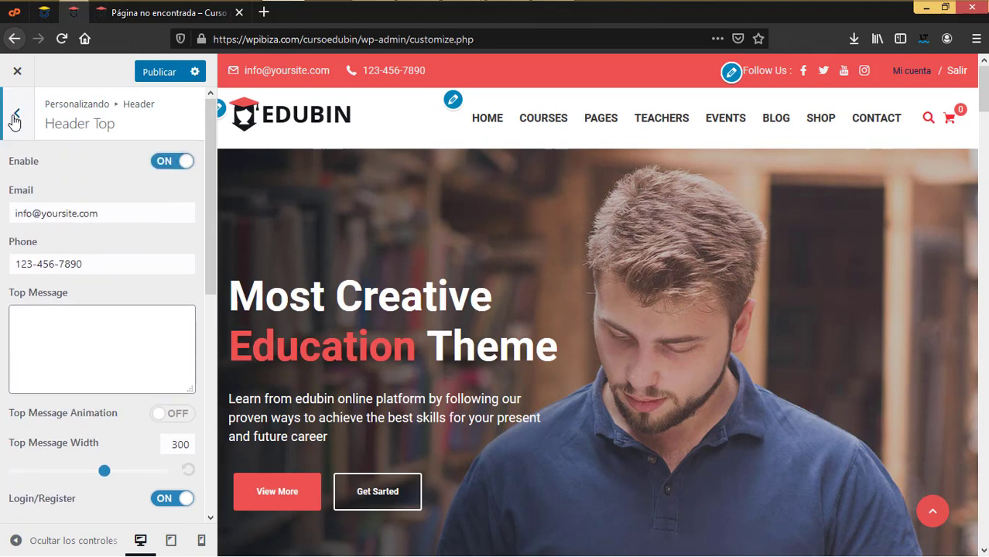
# Review Header > Main Header against the scrolled homepage preview, then return to the Header list
pyautogui.click(15, 116)
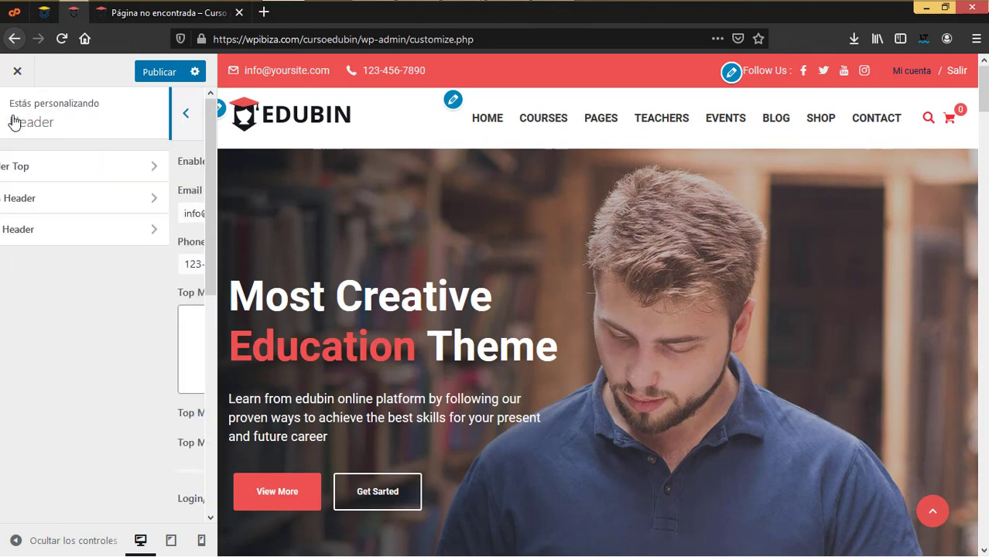
pyautogui.click(38, 203)
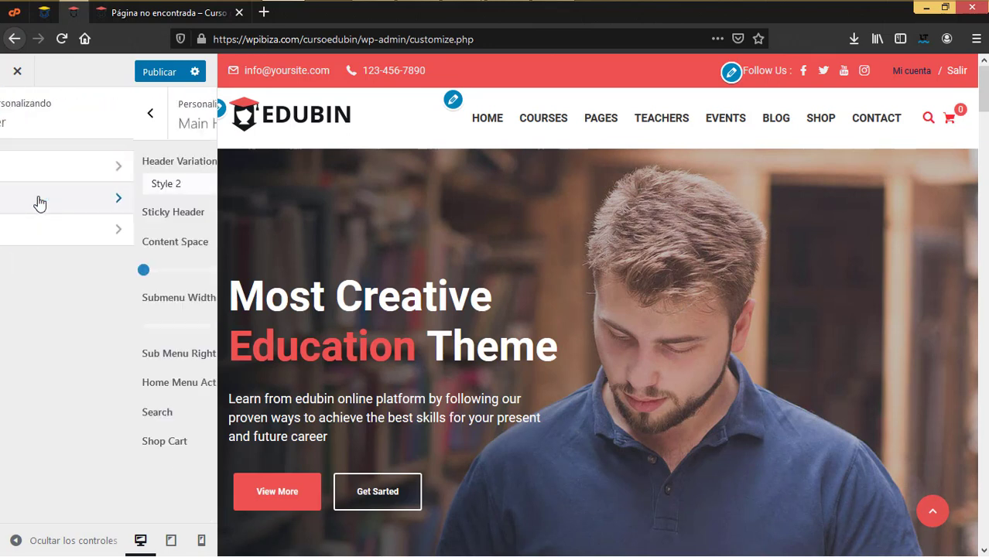
pyautogui.moveTo(543, 144)
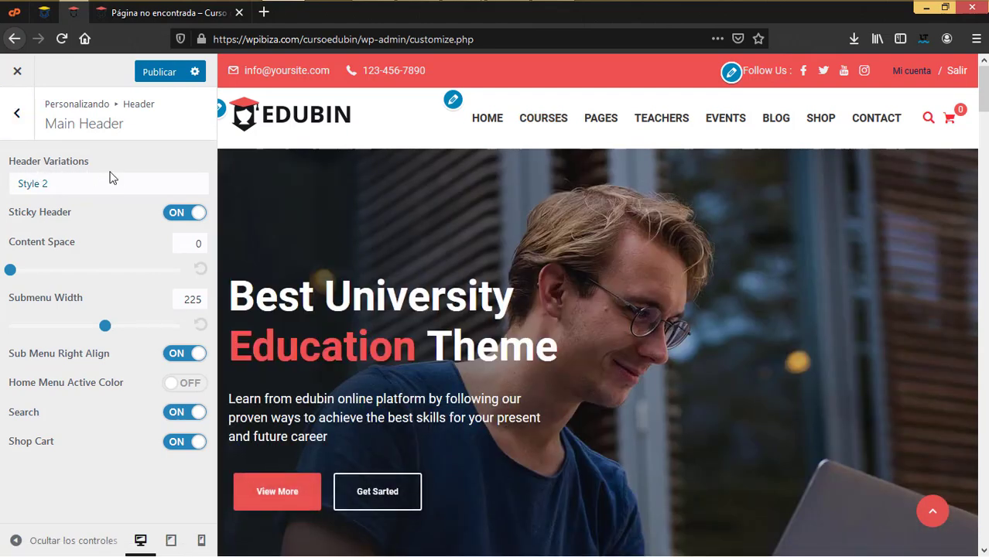
pyautogui.scroll(-5, 513, 212)
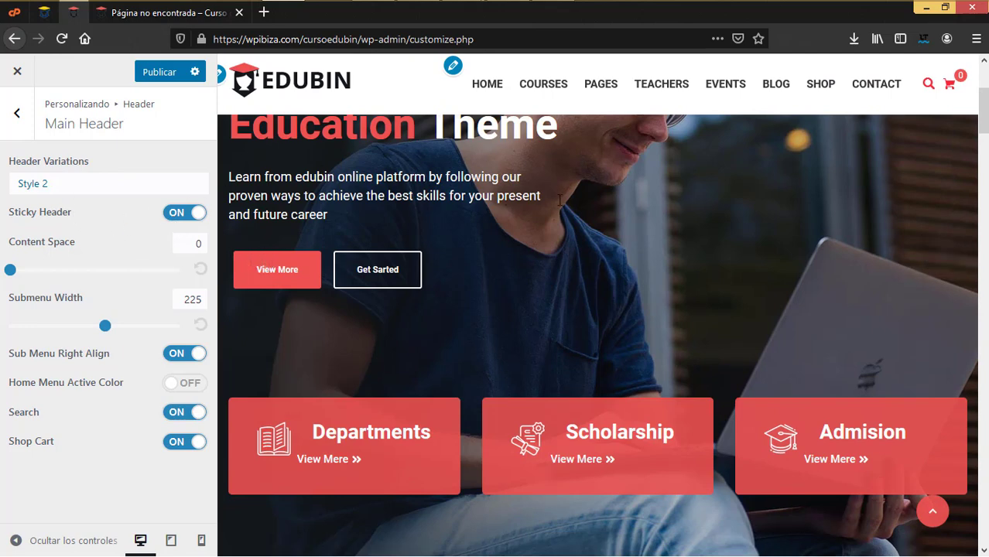
pyautogui.scroll(-3, 564, 204)
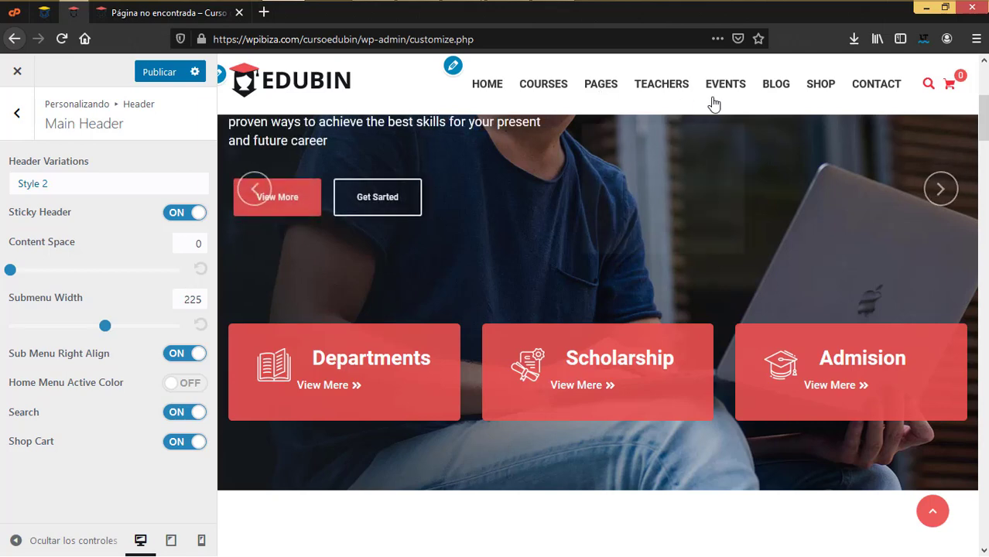
pyautogui.scroll(-3, 585, 192)
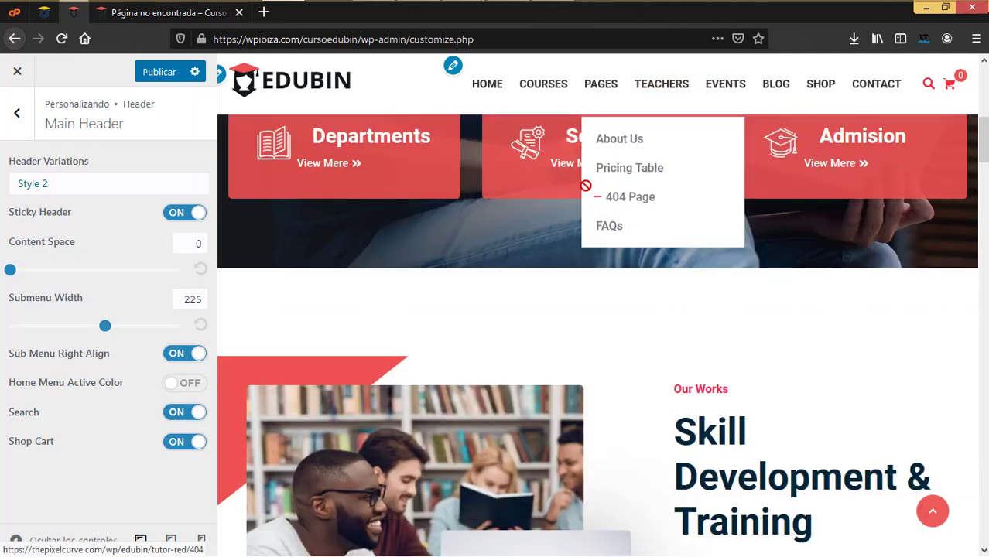
pyautogui.scroll(-4, 585, 190)
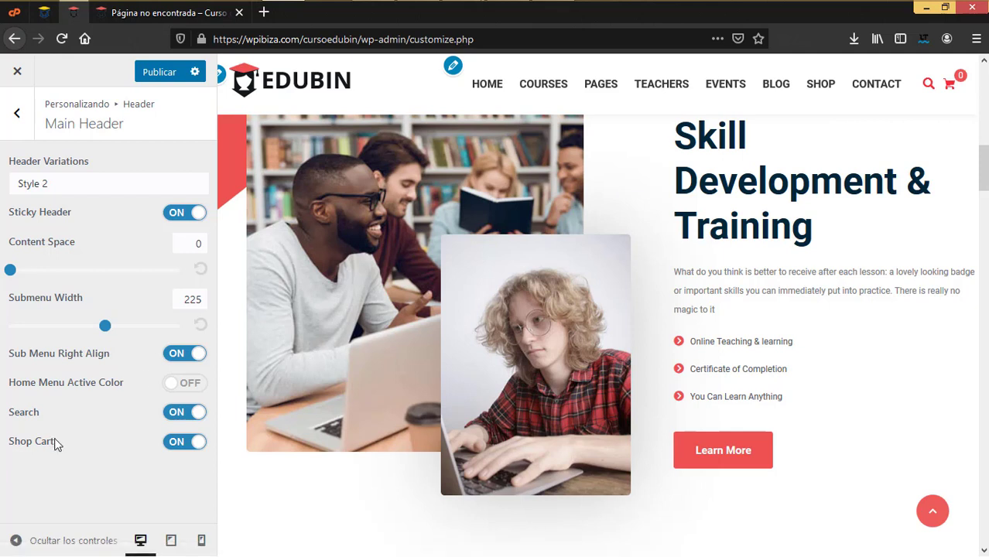
pyautogui.click(17, 114)
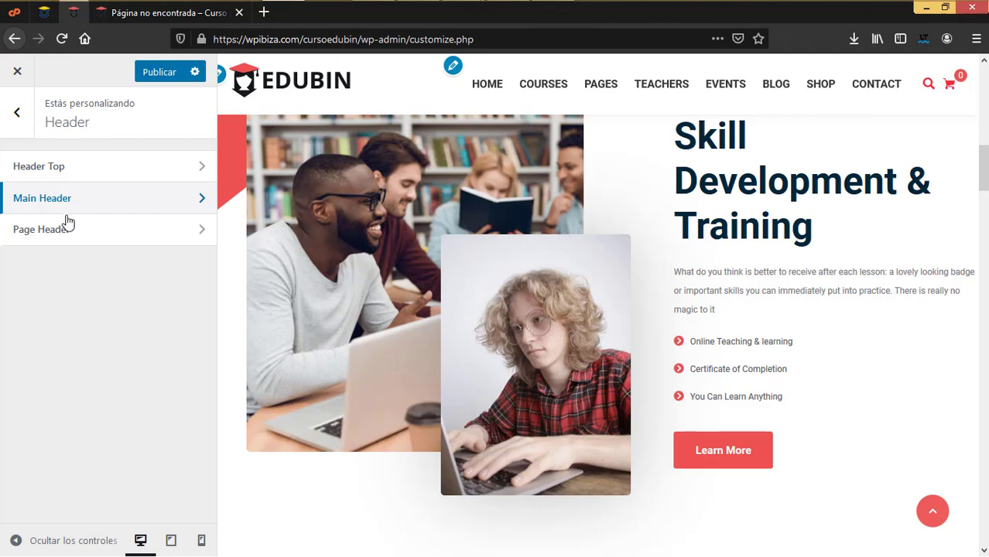
# Open the Page Header settings and load the About Us page on the live site
pyautogui.click(68, 240)
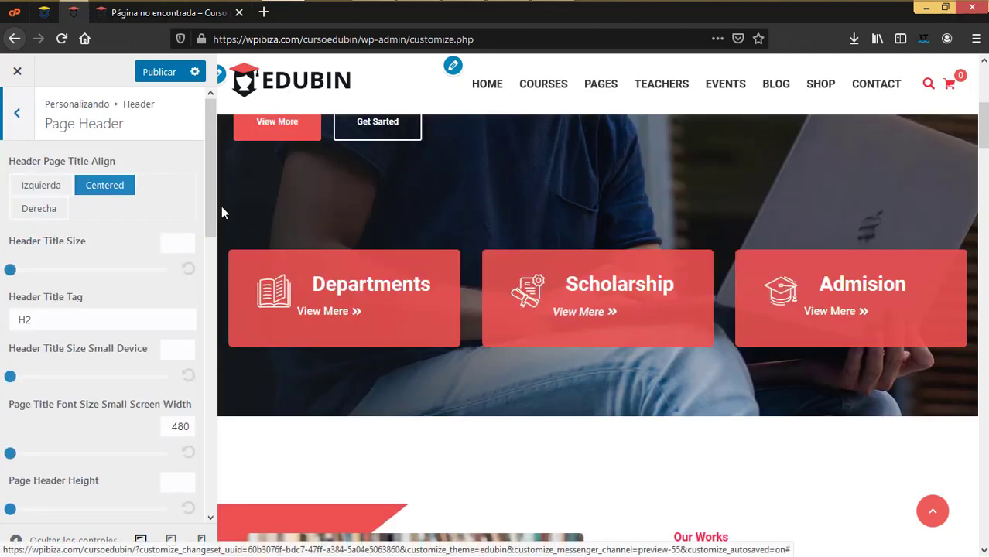
pyautogui.click(150, 17)
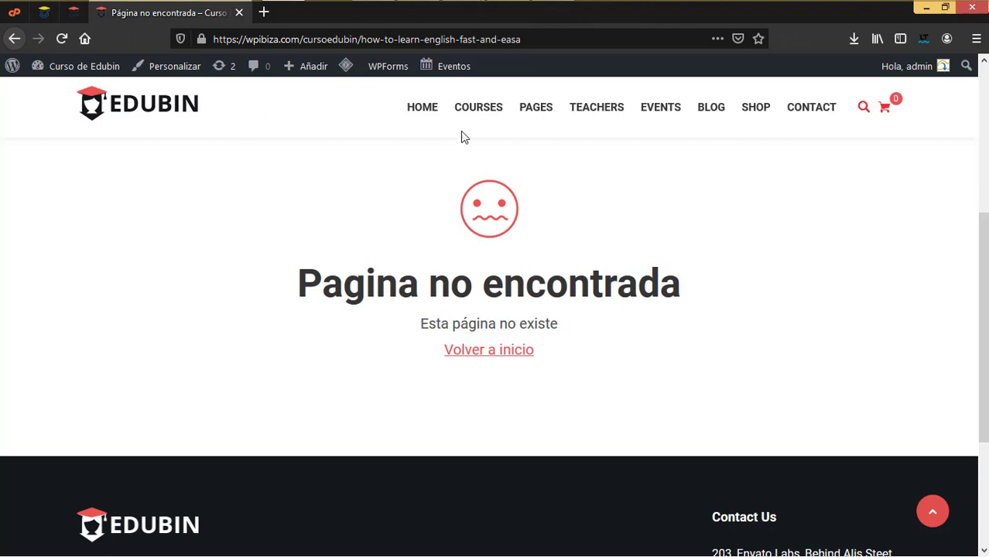
pyautogui.moveTo(532, 118)
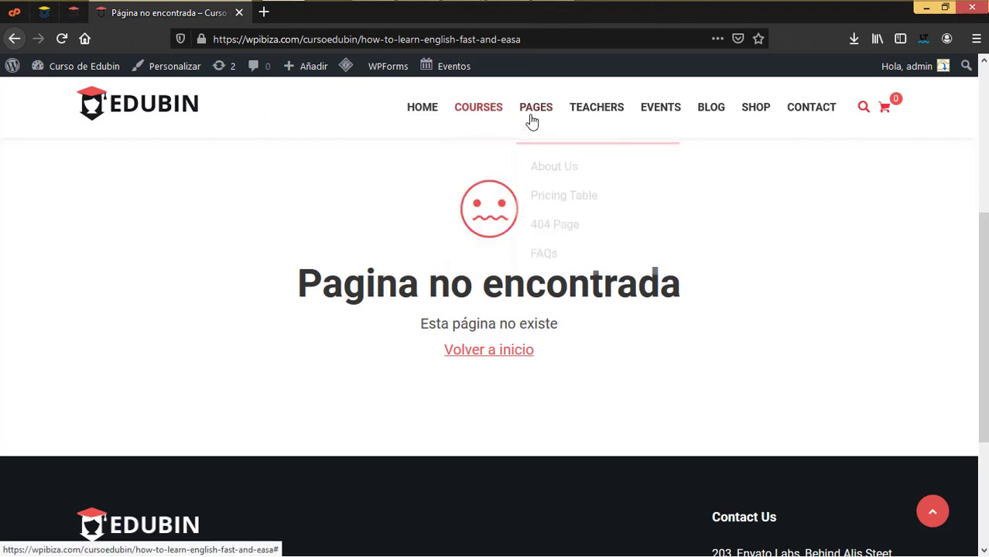
pyautogui.click(560, 166)
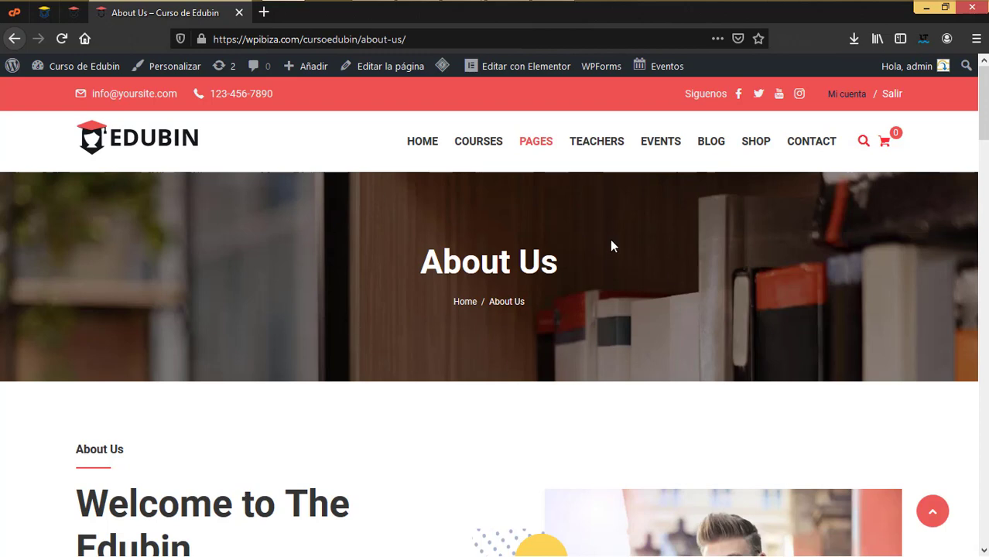
# Compare the About Us title banner with the Customizer's Page Header settings
pyautogui.click(73, 14)
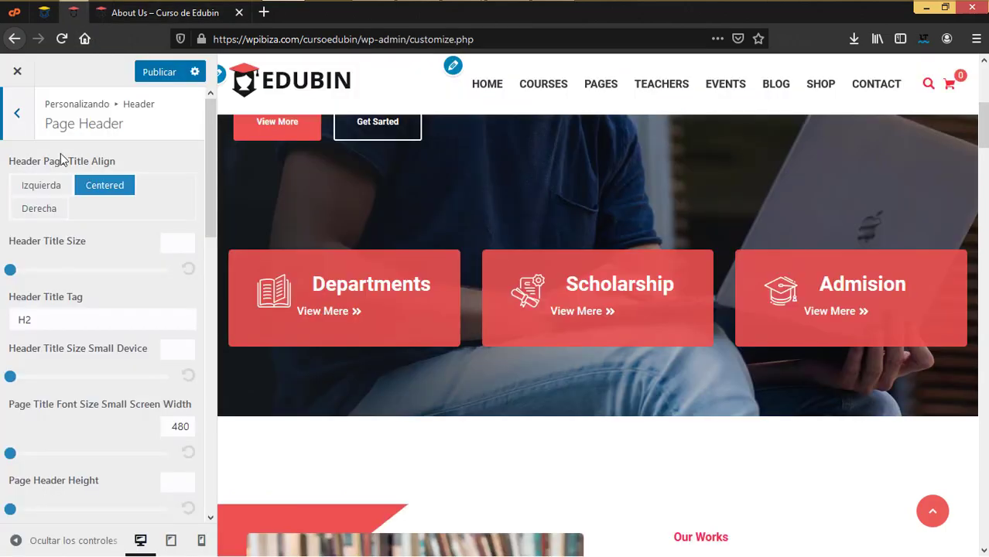
pyautogui.click(162, 12)
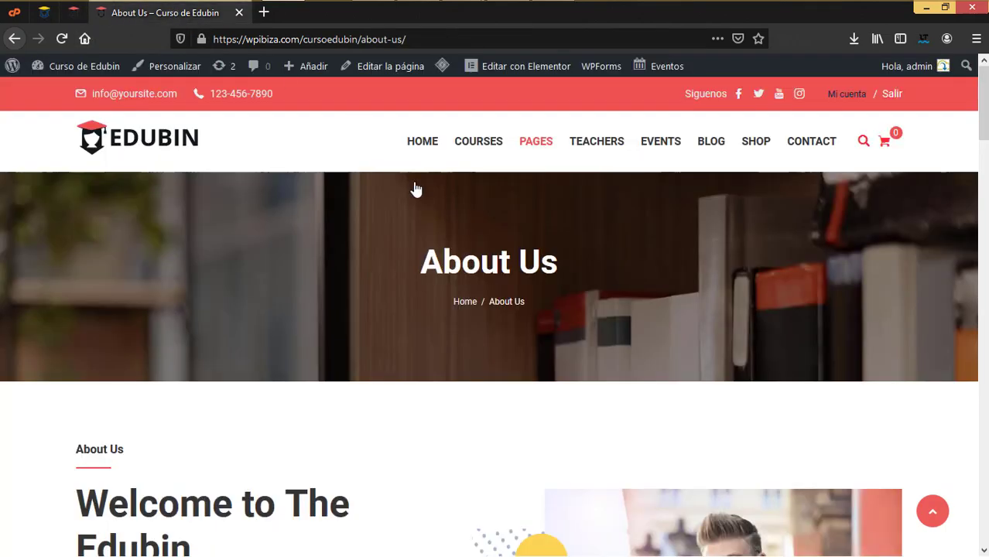
pyautogui.click(76, 13)
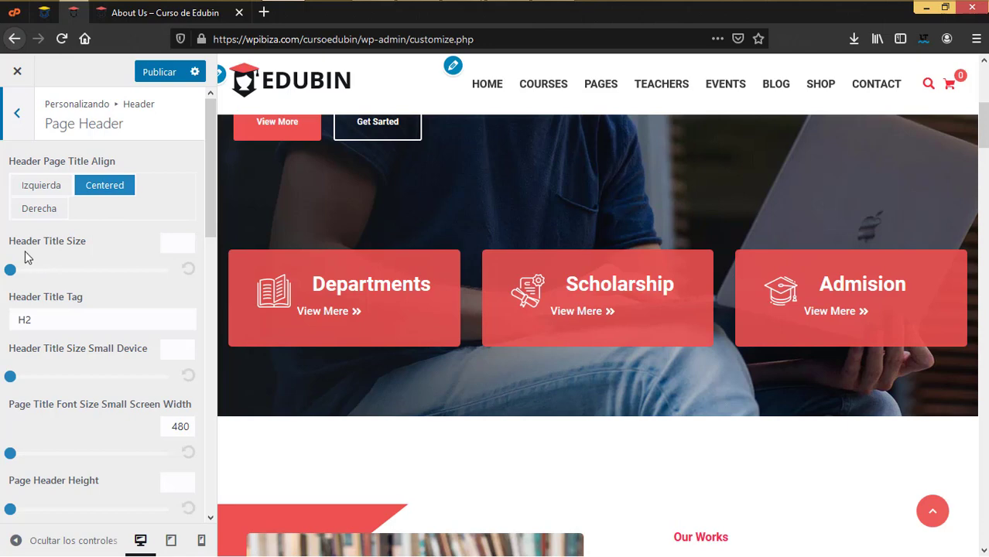
pyautogui.click(173, 20)
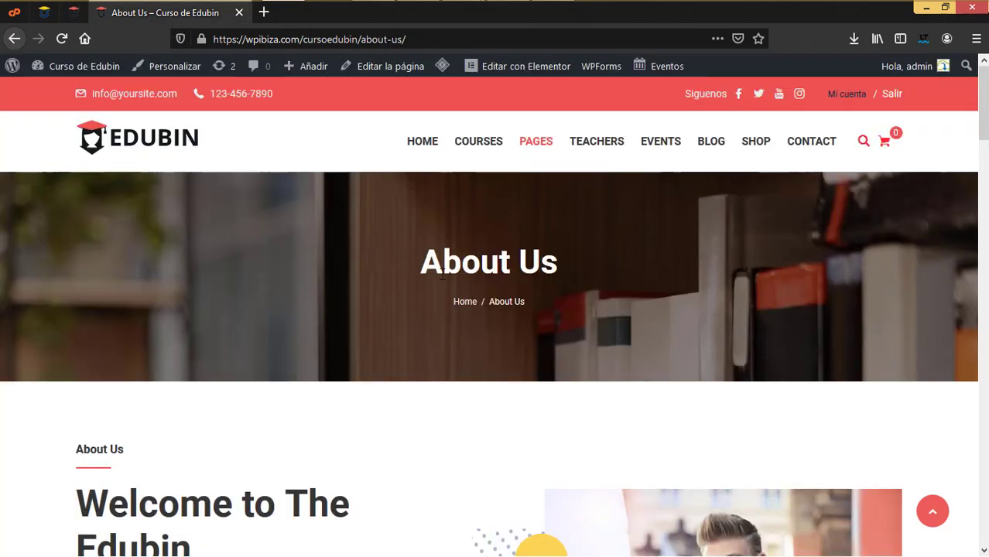
pyautogui.click(74, 13)
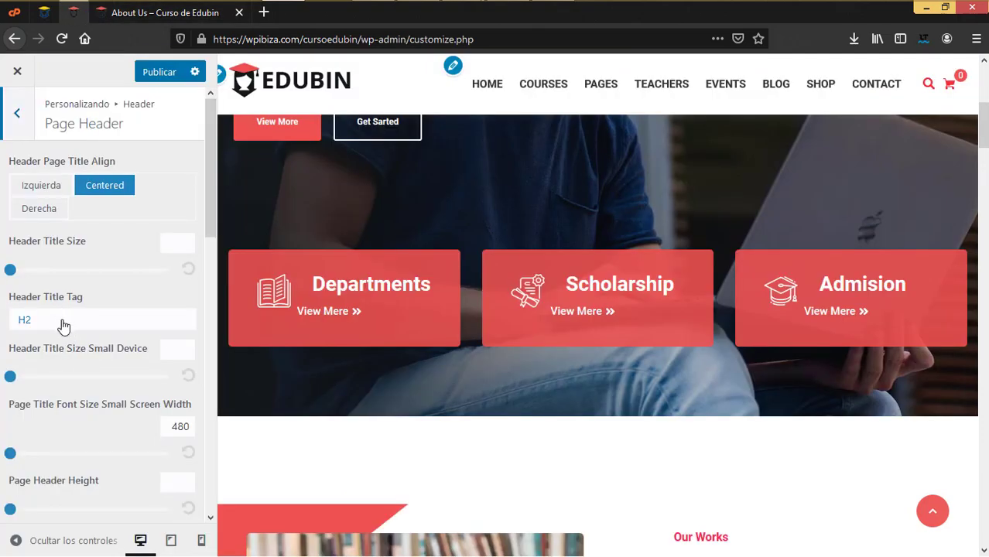
pyautogui.scroll(-2, 63, 326)
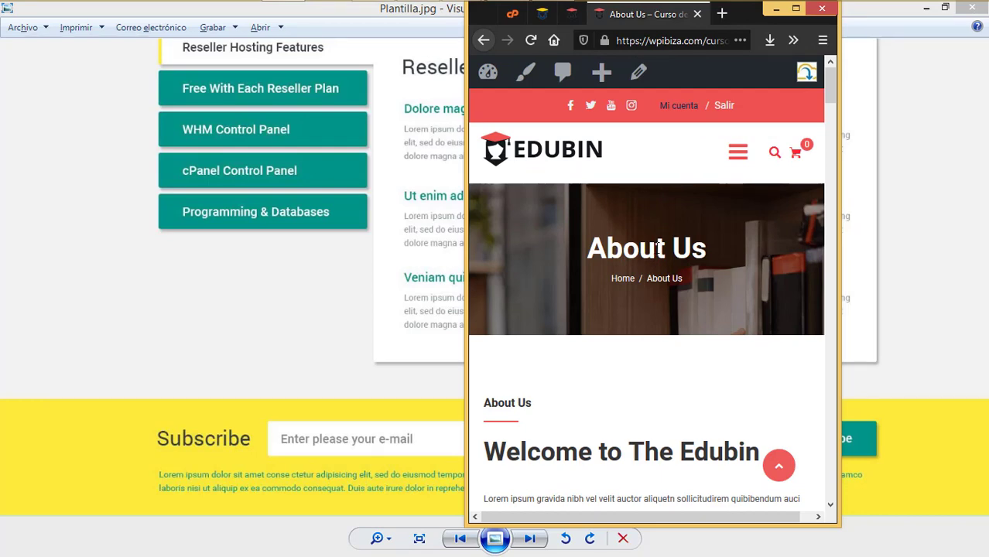
pyautogui.click(796, 8)
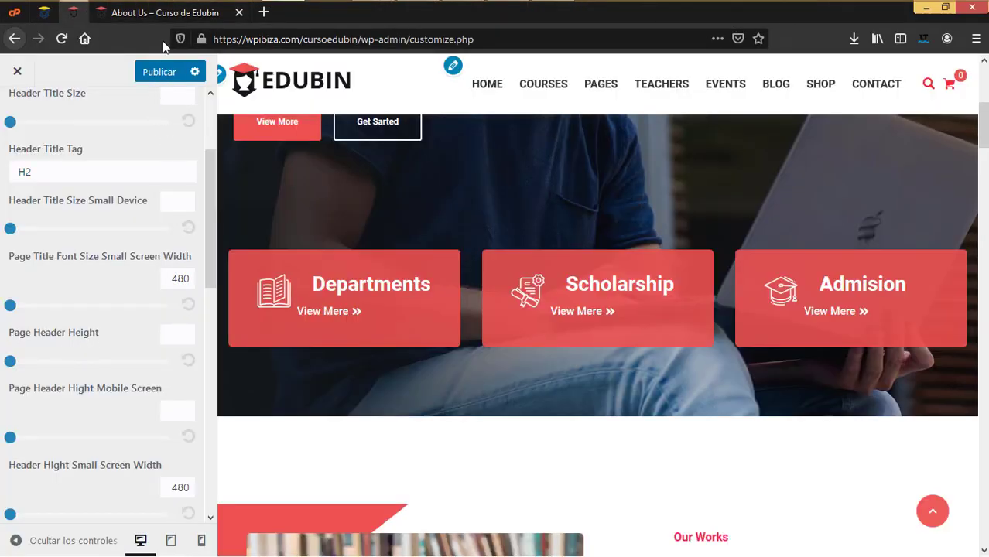
pyautogui.click(161, 19)
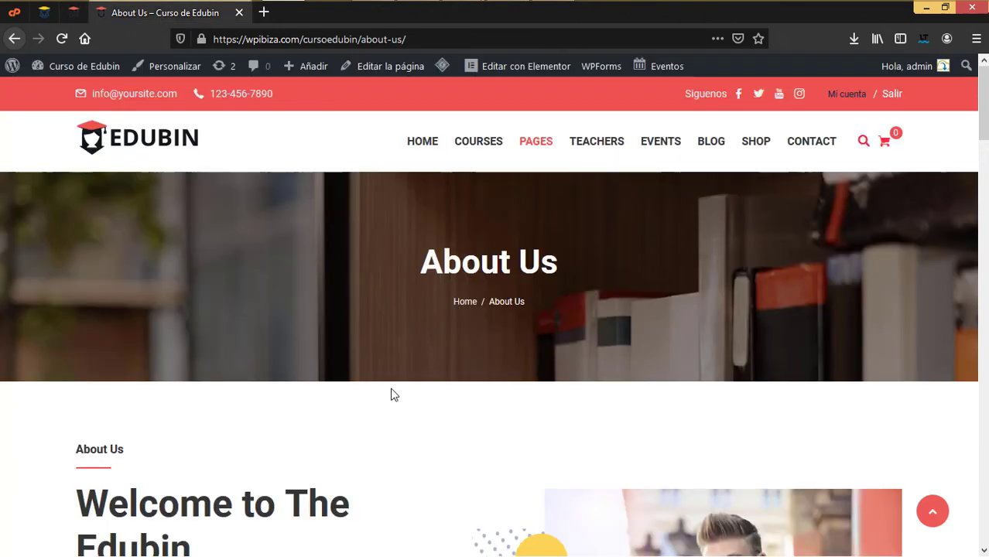
pyautogui.click(74, 19)
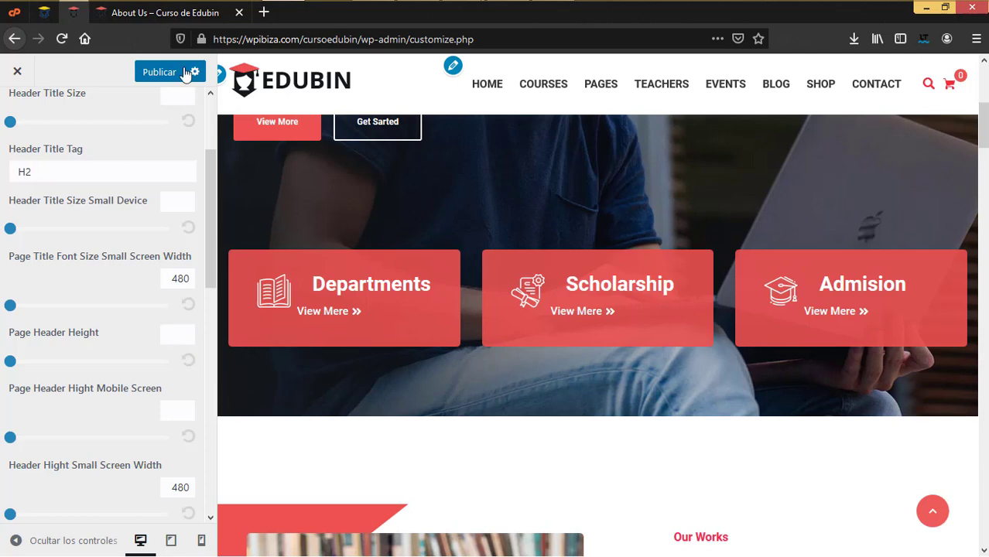
pyautogui.click(175, 20)
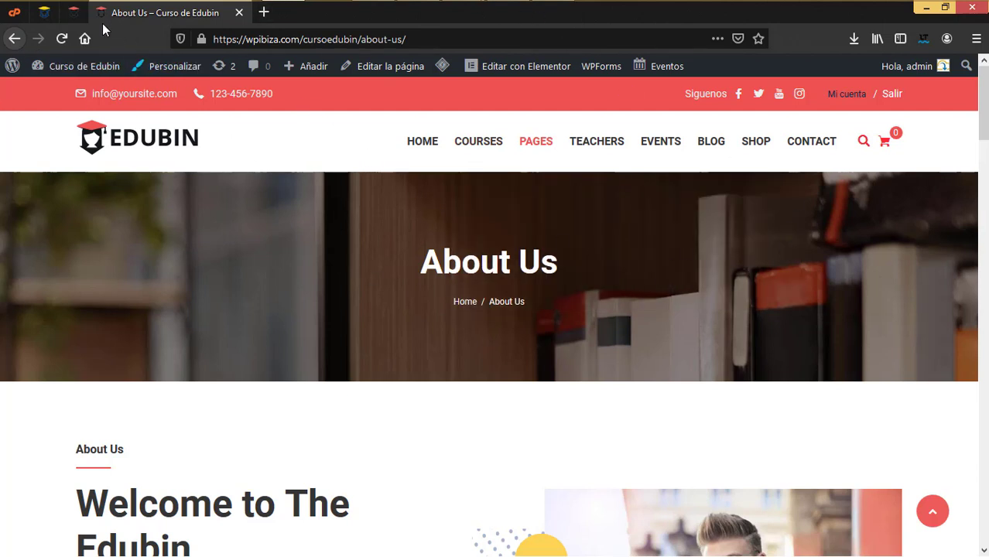
pyautogui.click(73, 14)
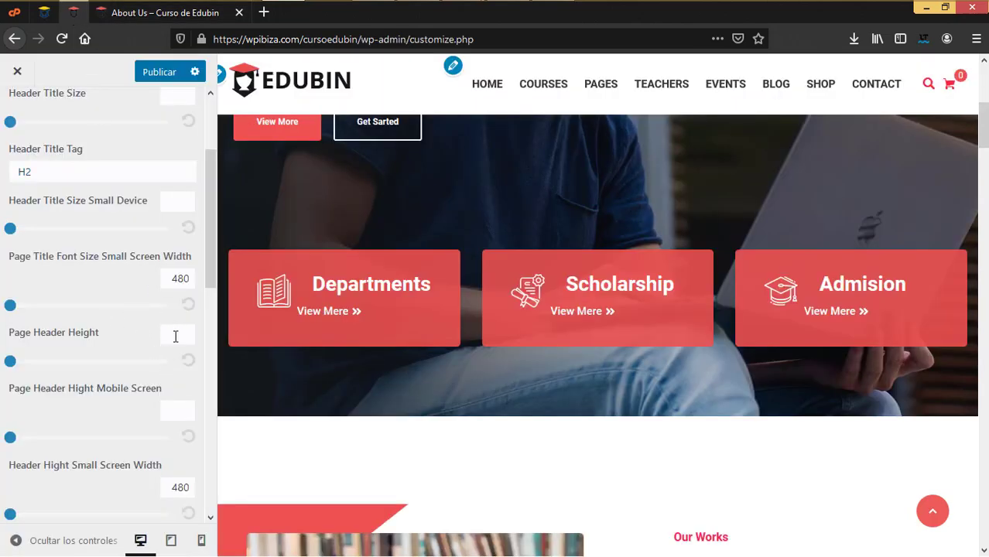
pyautogui.click(162, 13)
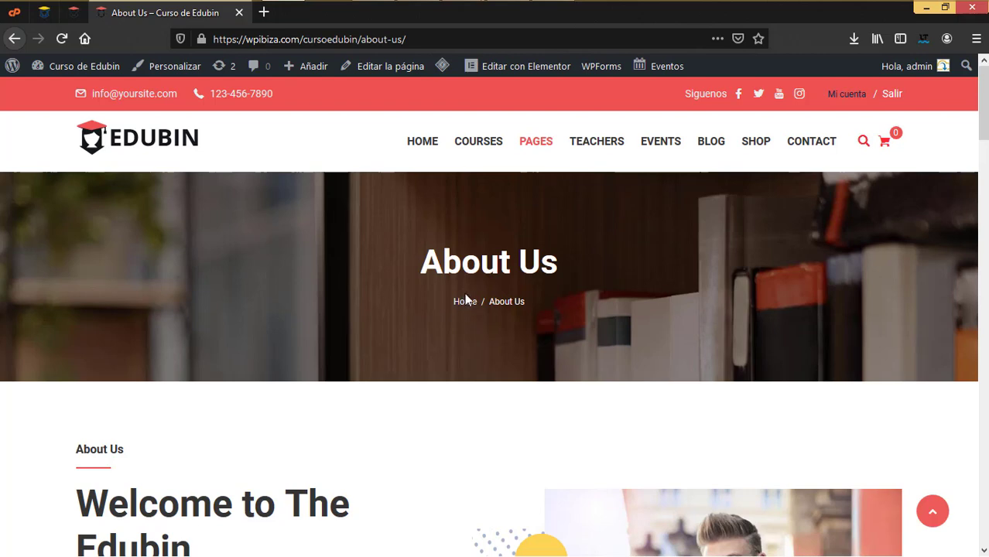
pyautogui.moveTo(455, 144)
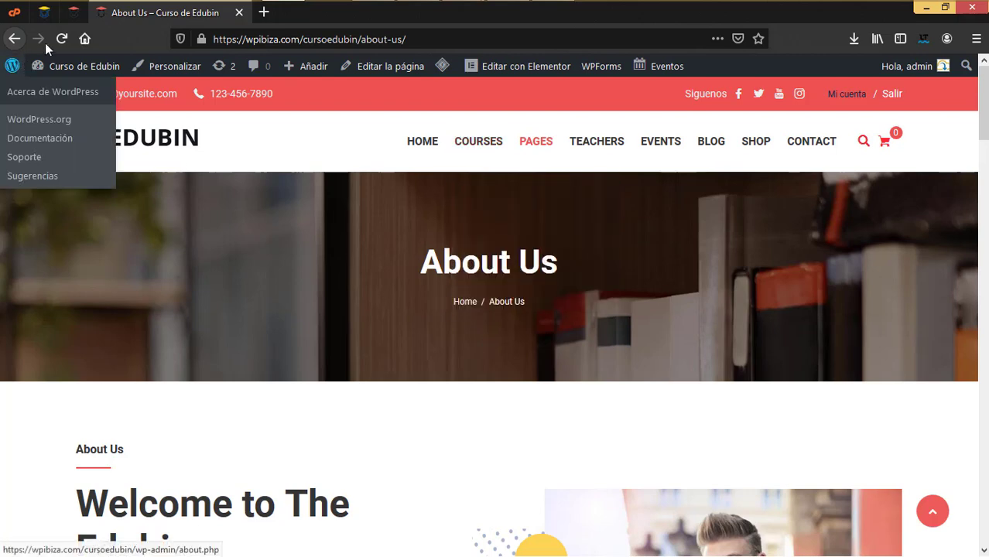
pyautogui.click(73, 12)
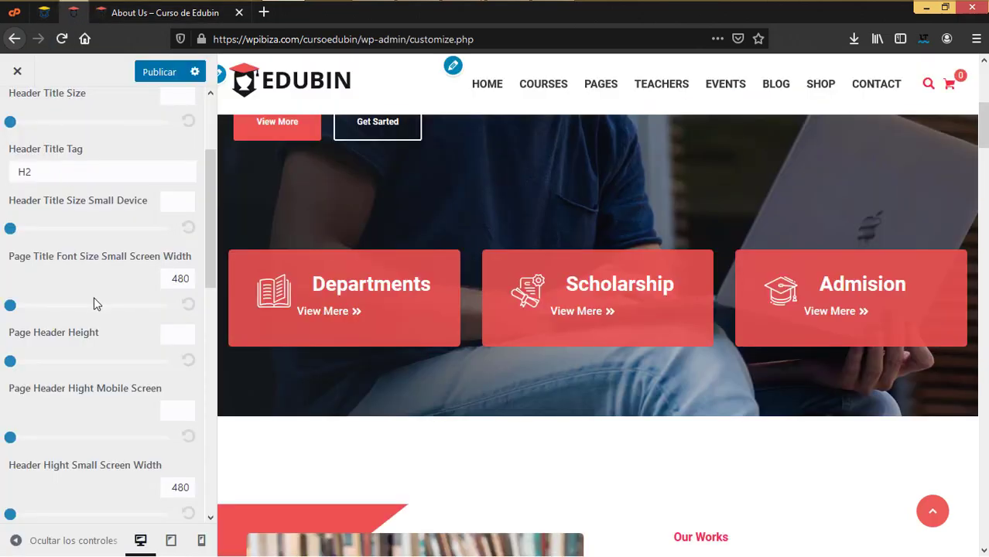
pyautogui.scroll(-3, 93, 298)
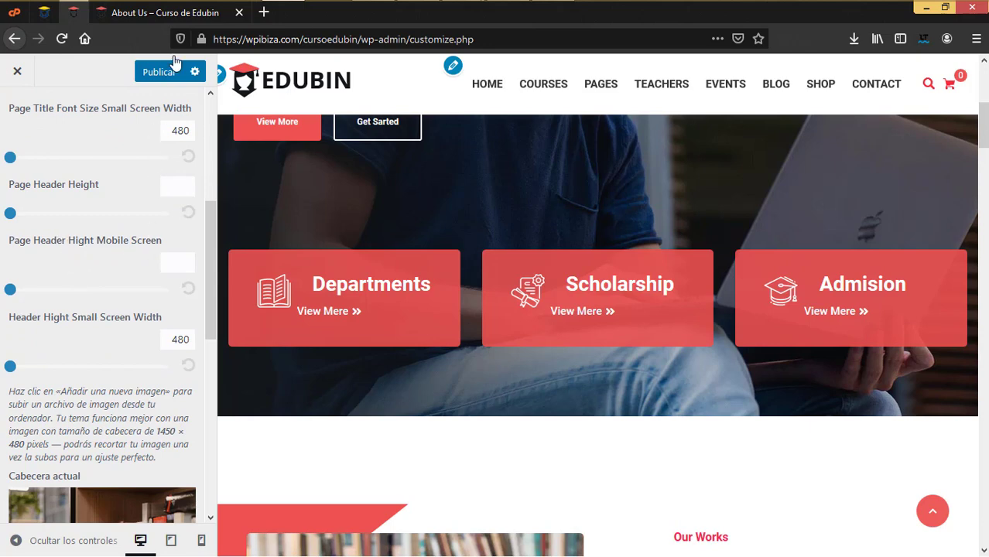
pyautogui.click(170, 13)
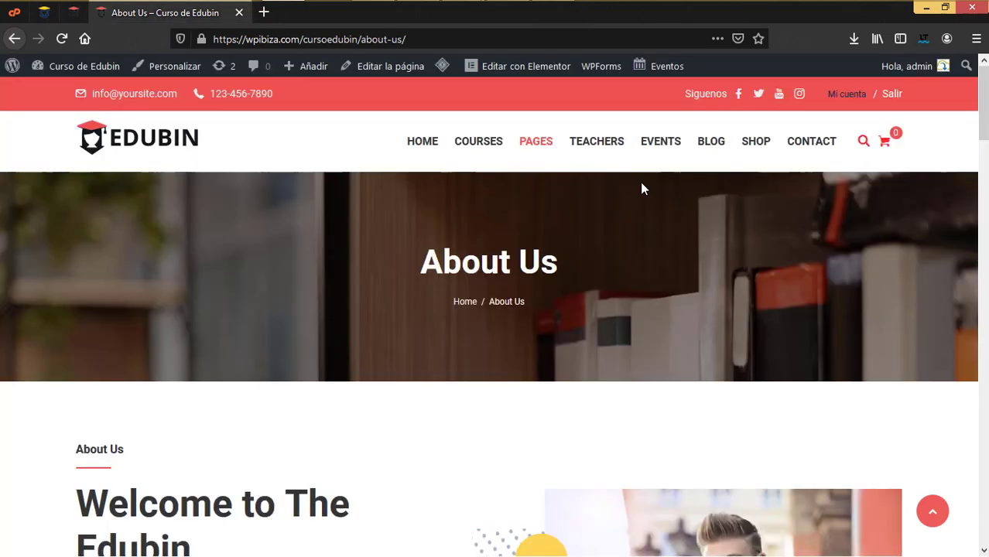
pyautogui.click(945, 6)
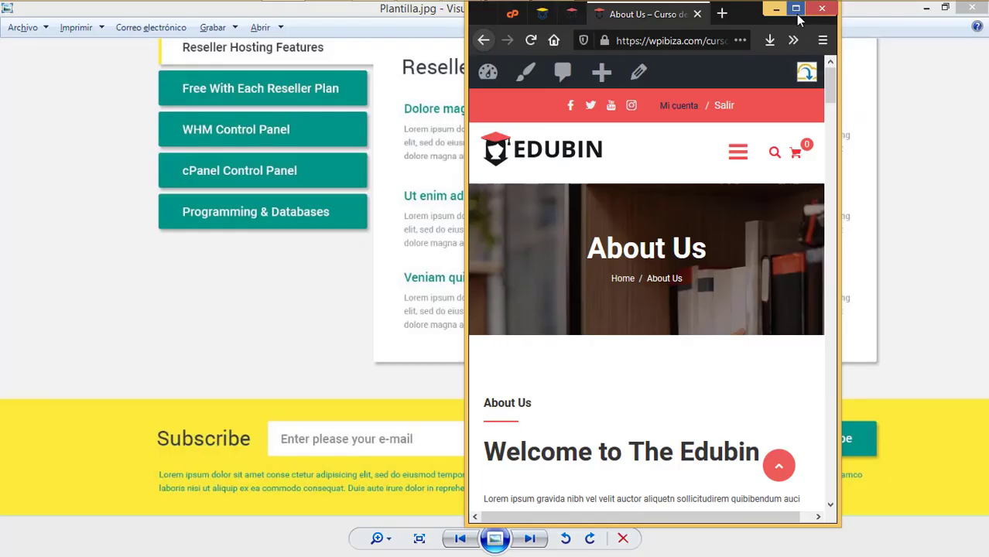
pyautogui.click(799, 7)
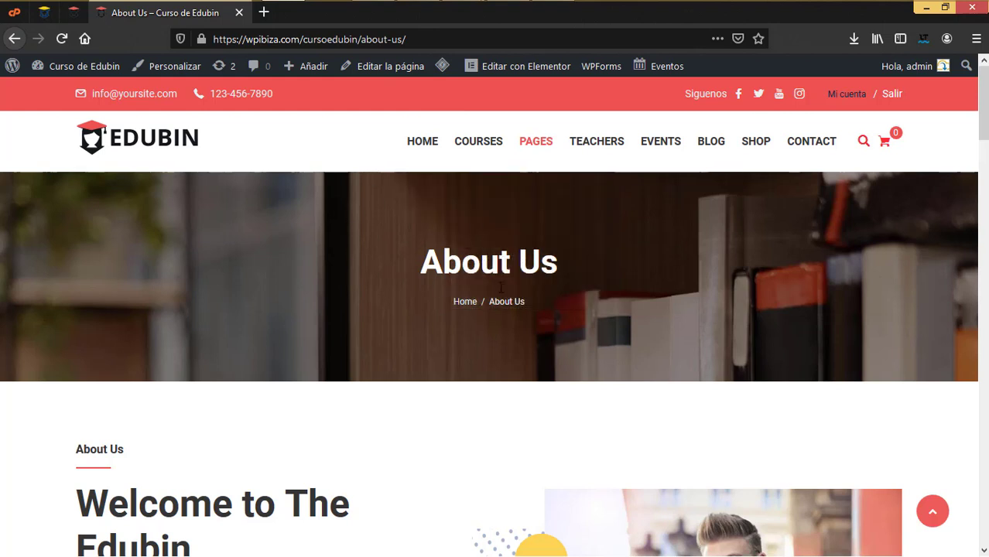
# Compare the Page Header image settings with the live About Us page banner
pyautogui.click(73, 14)
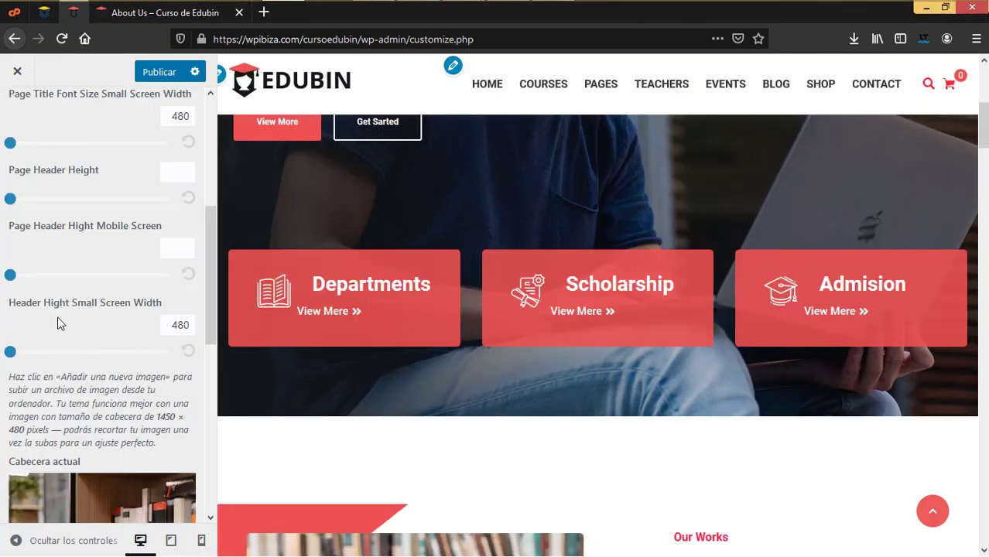
pyautogui.scroll(-5, 121, 341)
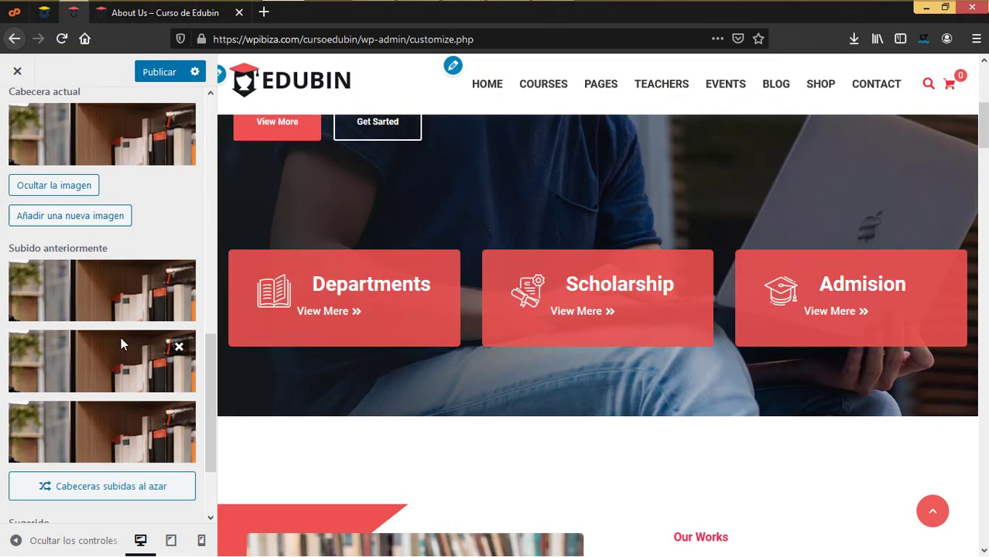
pyautogui.scroll(2, 121, 341)
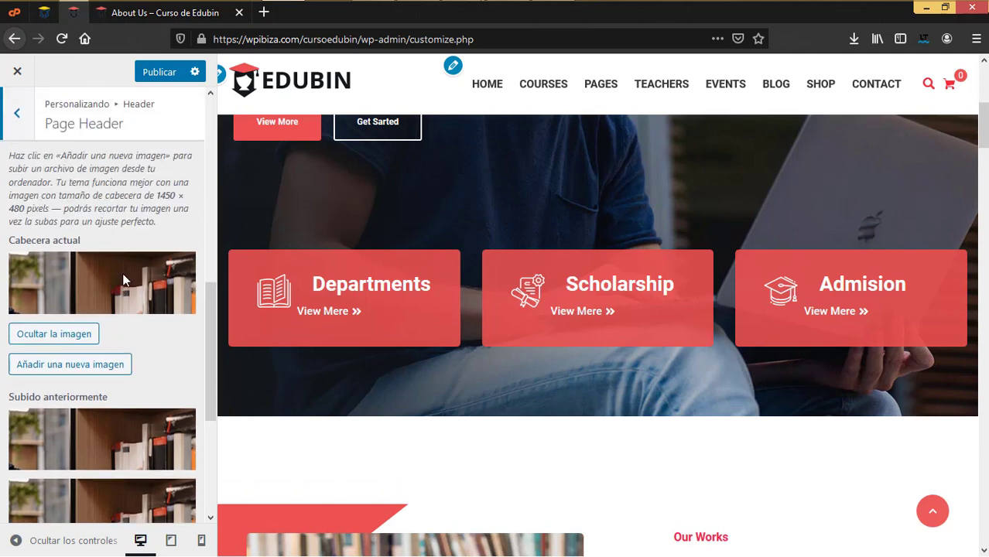
pyautogui.click(189, 14)
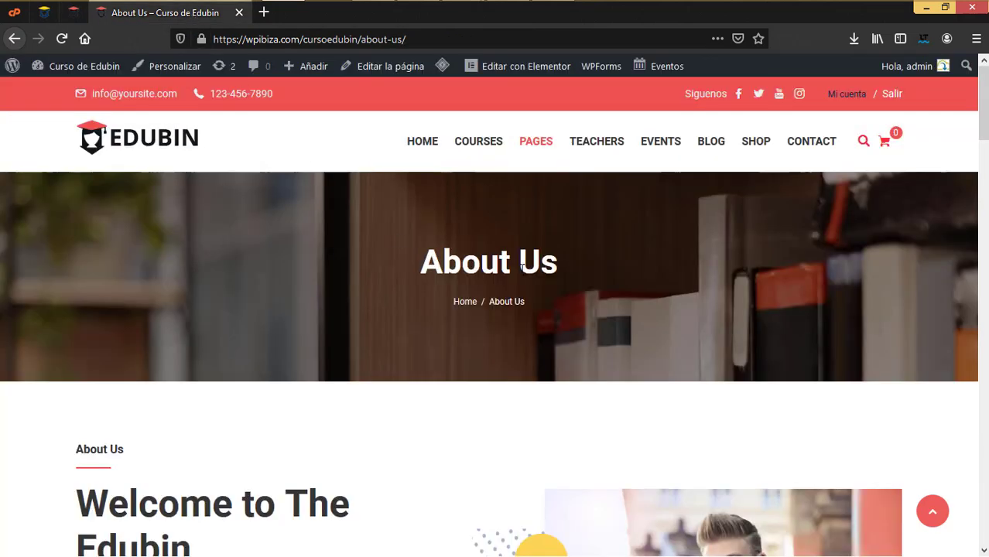
pyautogui.hotkey('ctrl', 'shift', 'Tab')
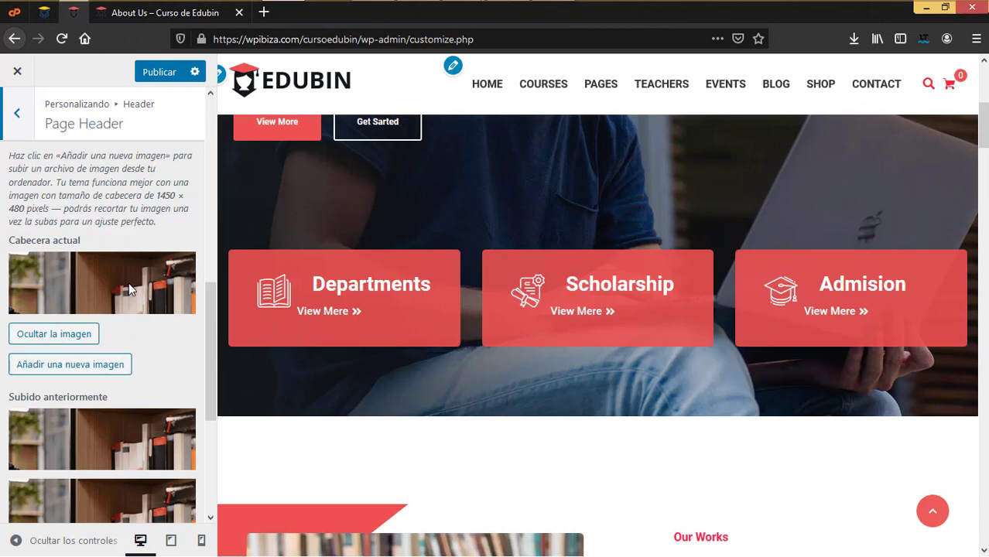
pyautogui.scroll(-3, 133, 341)
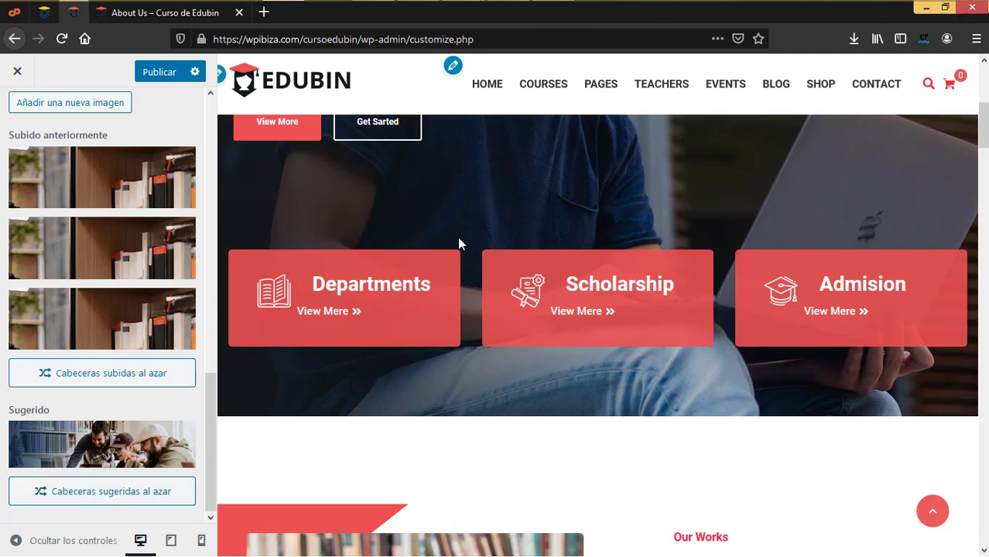
pyautogui.click(147, 13)
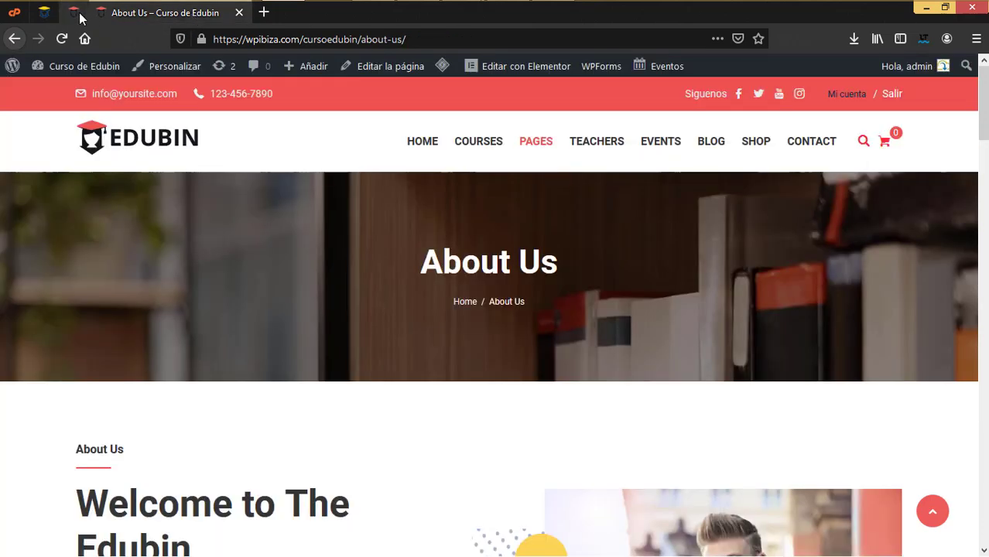
pyautogui.click(72, 14)
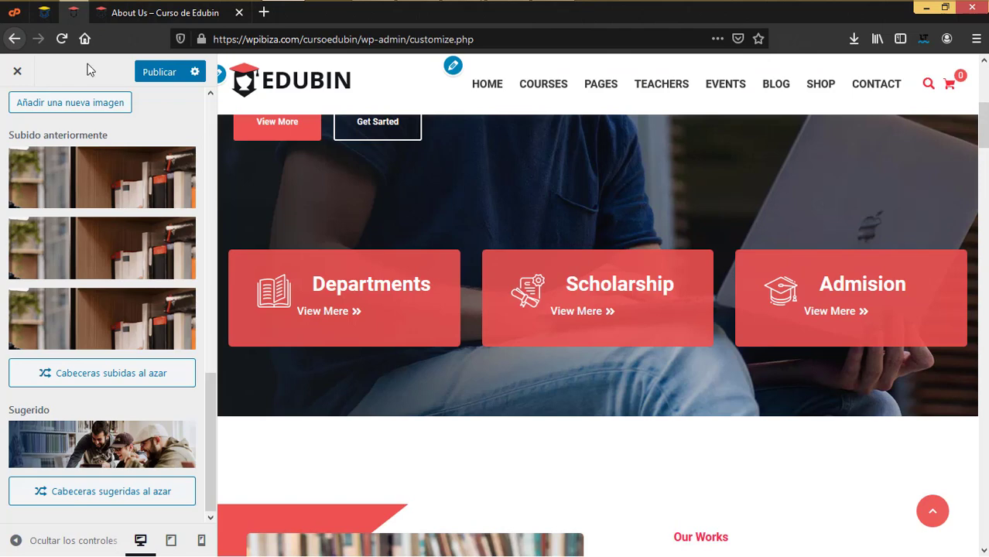
# Publish the suggested laughing-students photo as page header image and reload About Us to confirm
pyautogui.click(106, 445)
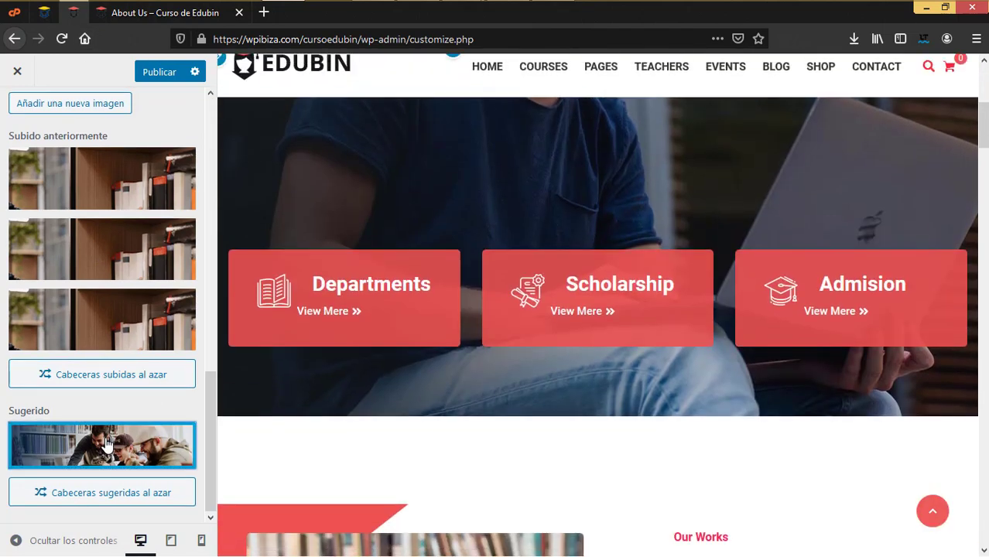
pyautogui.click(177, 70)
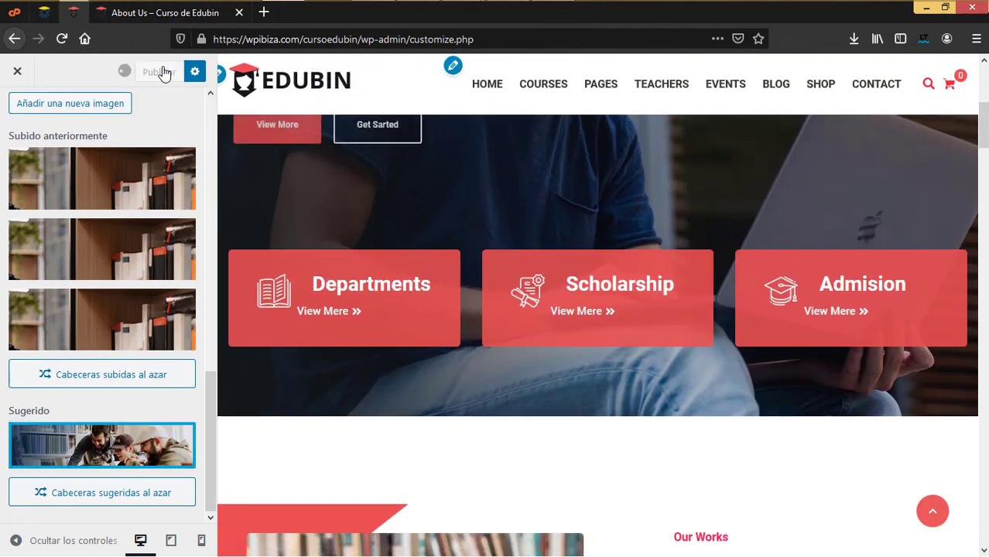
pyautogui.click(162, 14)
pyautogui.click(62, 38)
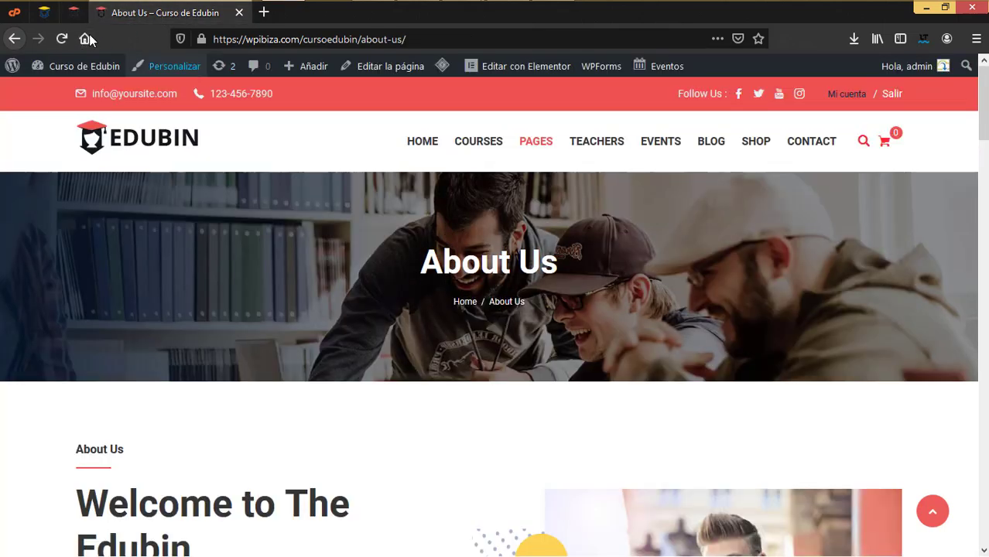
pyautogui.click(72, 13)
pyautogui.scroll(10, 119, 356)
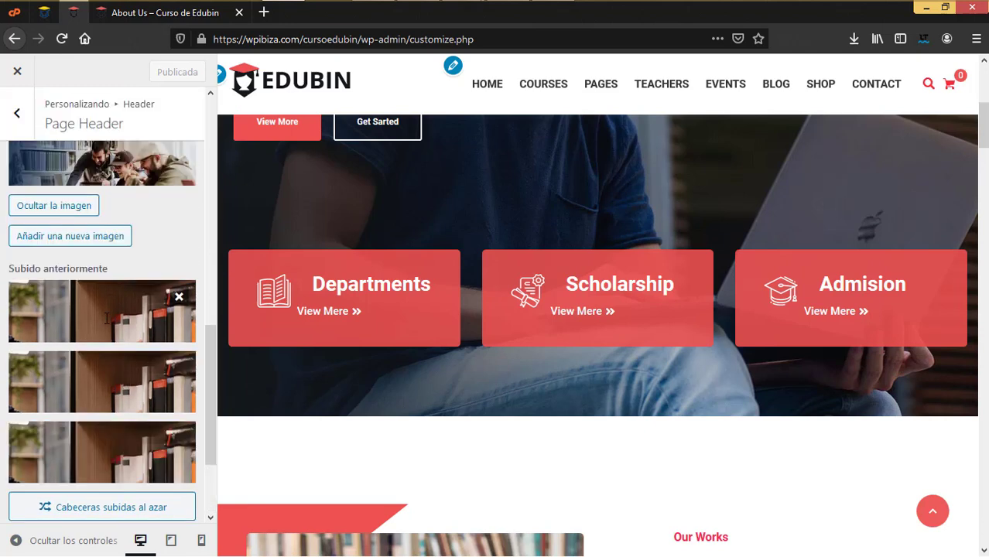
pyautogui.click(20, 114)
pyautogui.click(22, 115)
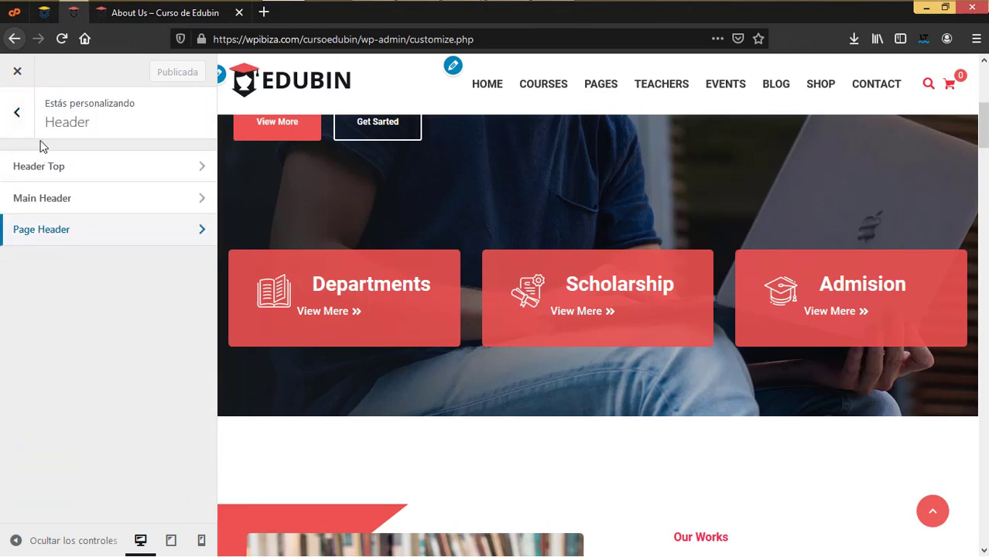
# Open the LearnDash LMS > Archive Page settings in the Customizer
pyautogui.click(18, 128)
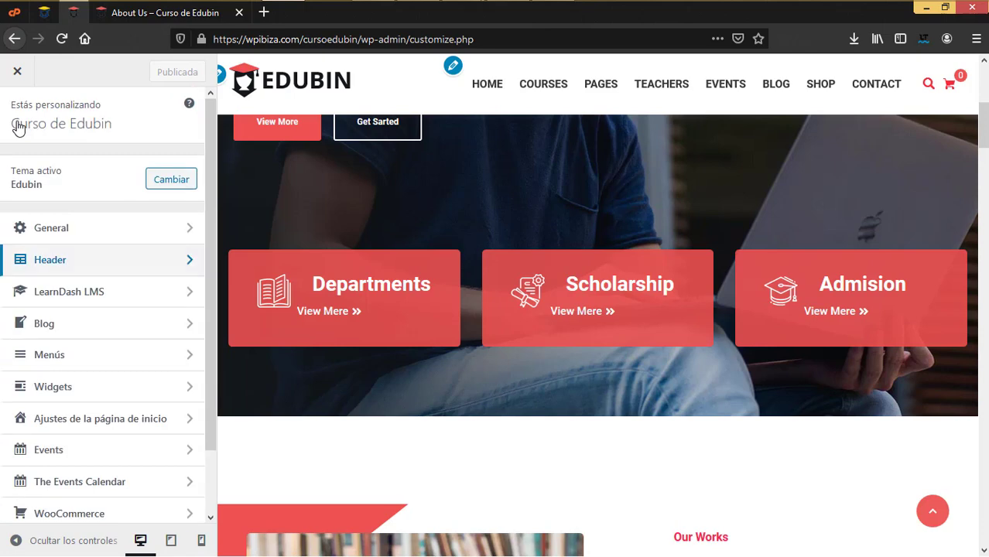
pyautogui.click(84, 300)
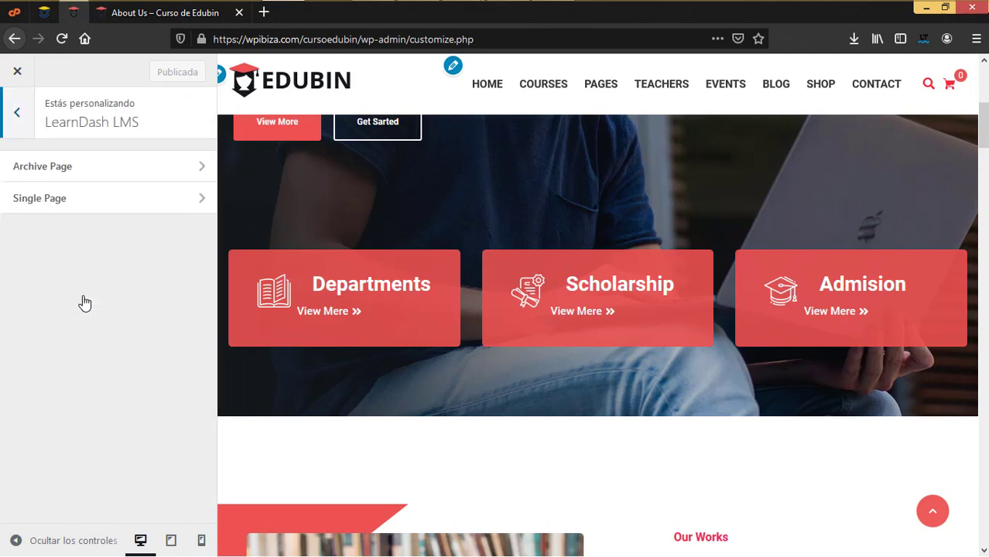
pyautogui.click(201, 55)
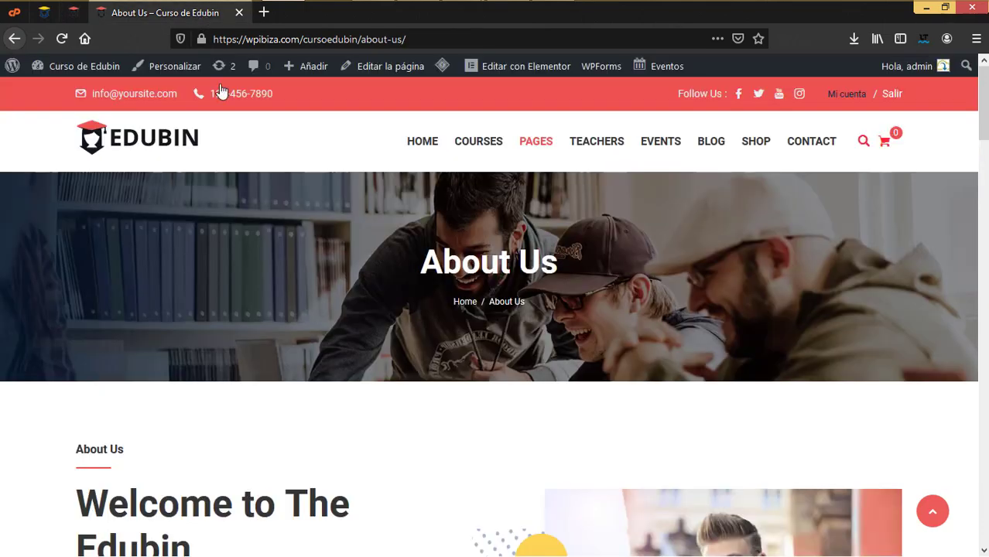
pyautogui.click(73, 15)
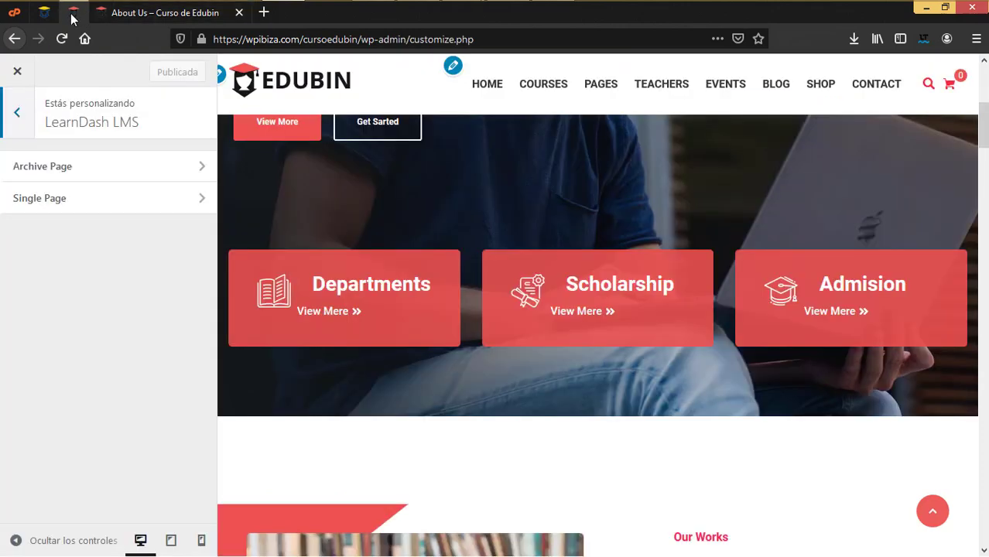
pyautogui.click(96, 177)
# View the Courses Grid page on the live site, then return to the archive settings
pyautogui.click(165, 12)
pyautogui.moveTo(470, 141)
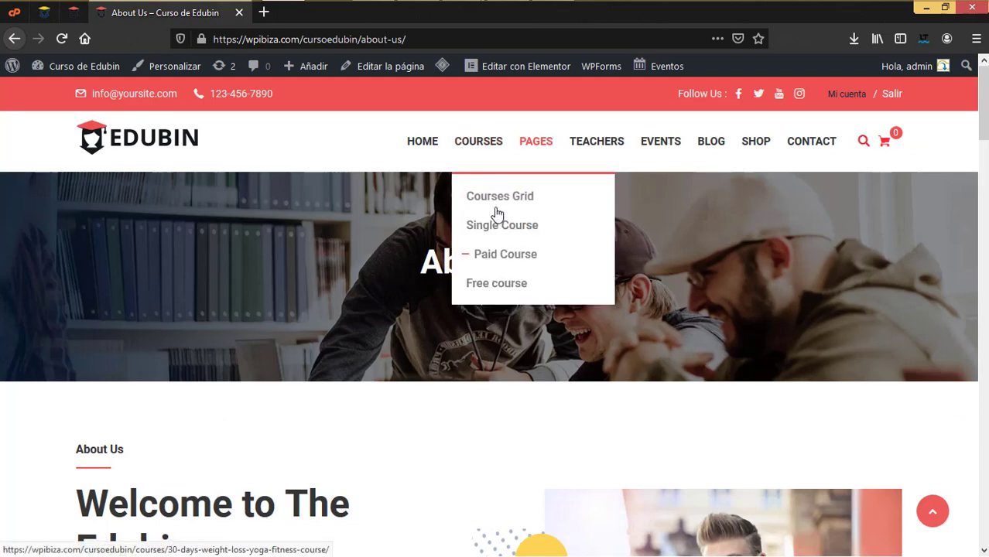
pyautogui.click(499, 198)
pyautogui.scroll(-3, 530, 302)
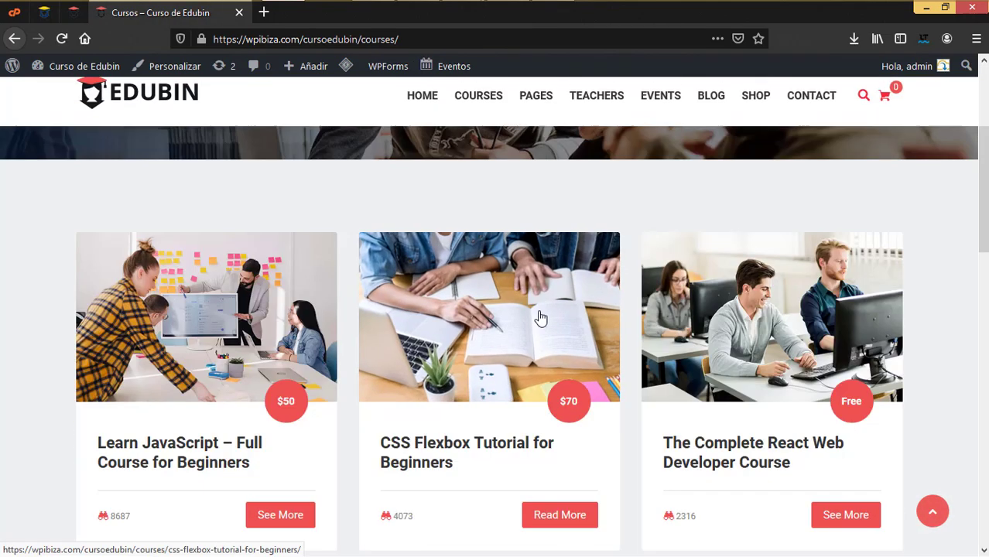
pyautogui.scroll(2, 486, 321)
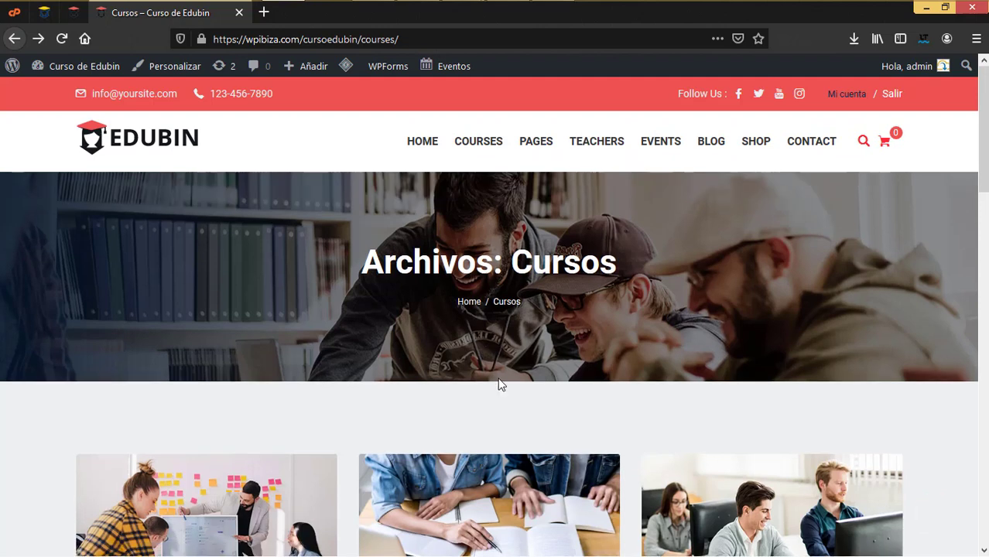
pyautogui.scroll(-4, 499, 384)
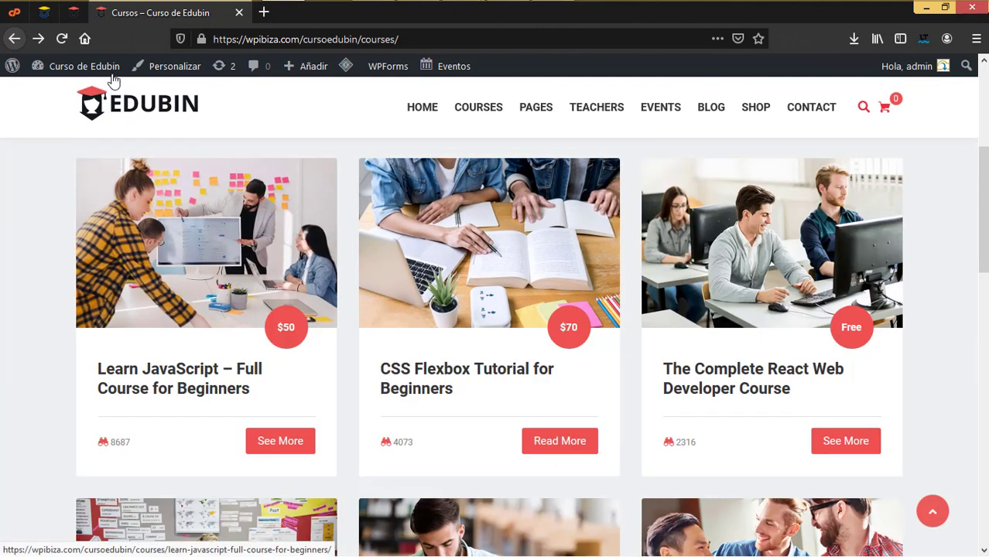
pyautogui.click(74, 12)
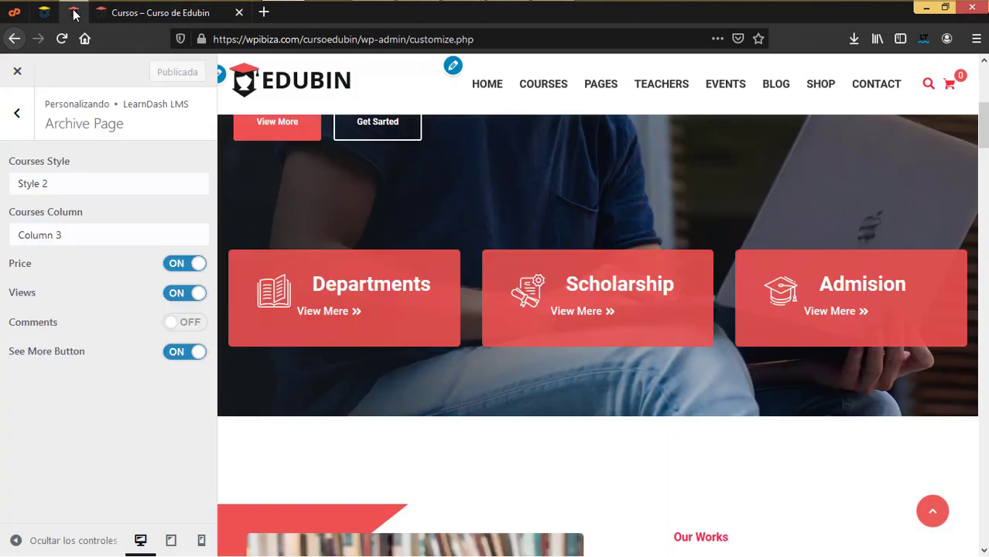
# Set Courses Style to Style 3 and publish it
pyautogui.click(92, 181)
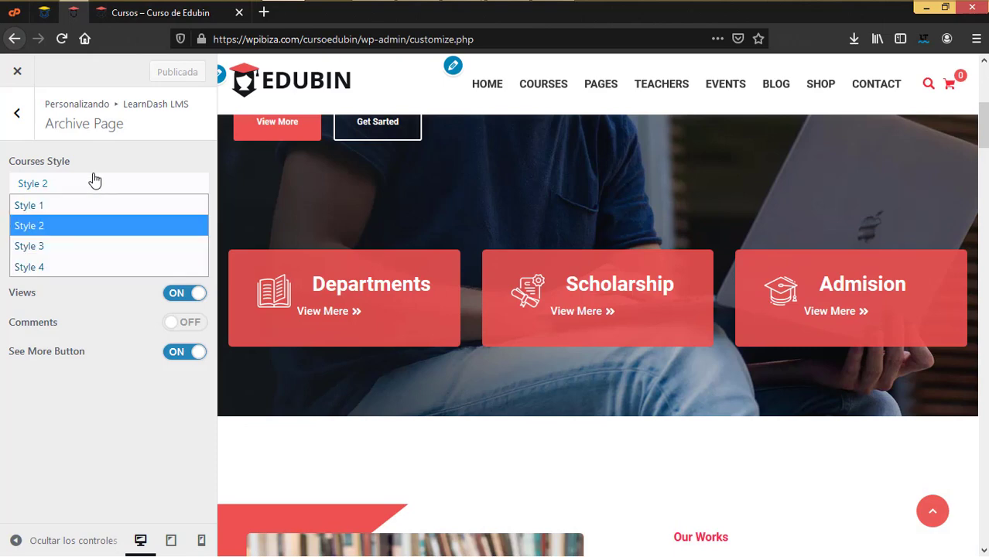
pyautogui.click(44, 246)
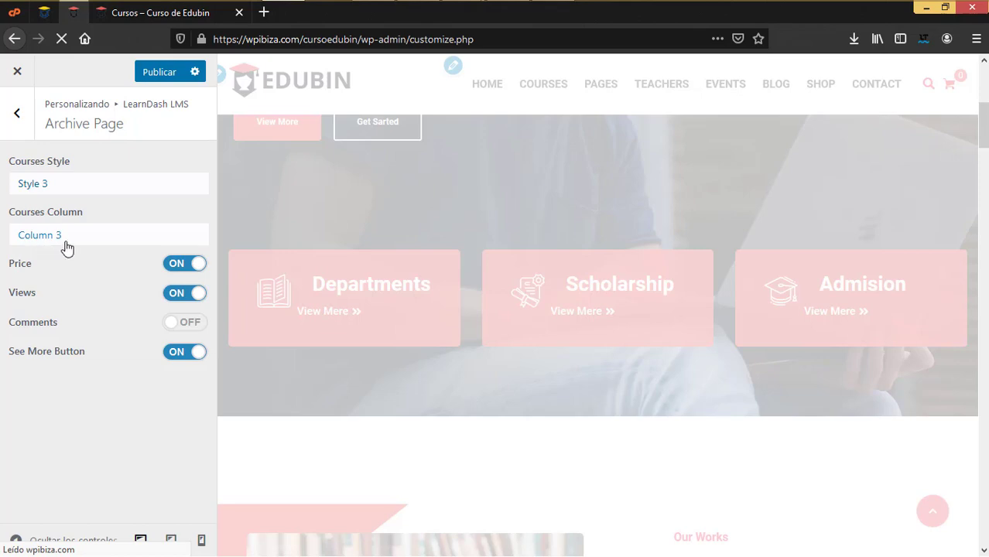
pyautogui.hotkey('alt', 'Left')
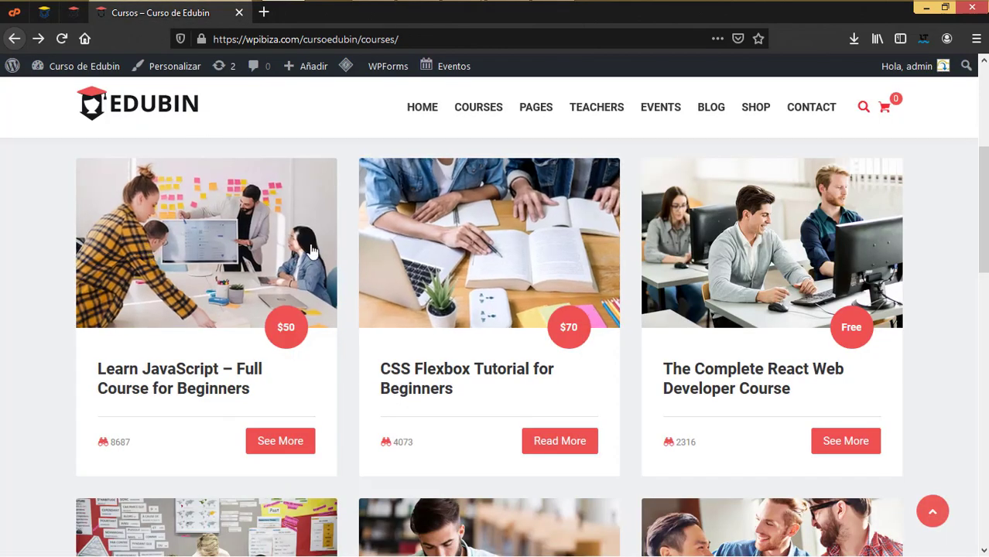
pyautogui.click(72, 11)
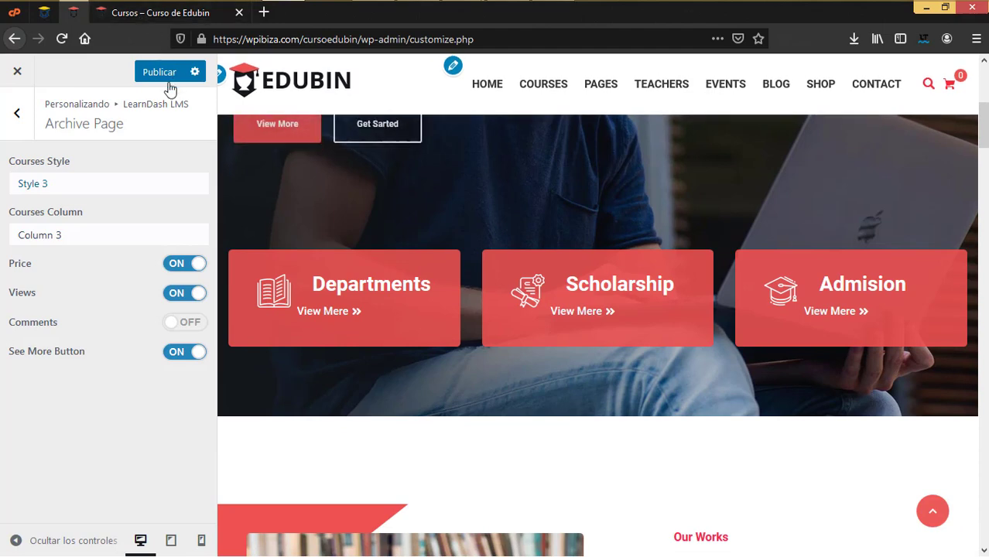
pyautogui.click(161, 73)
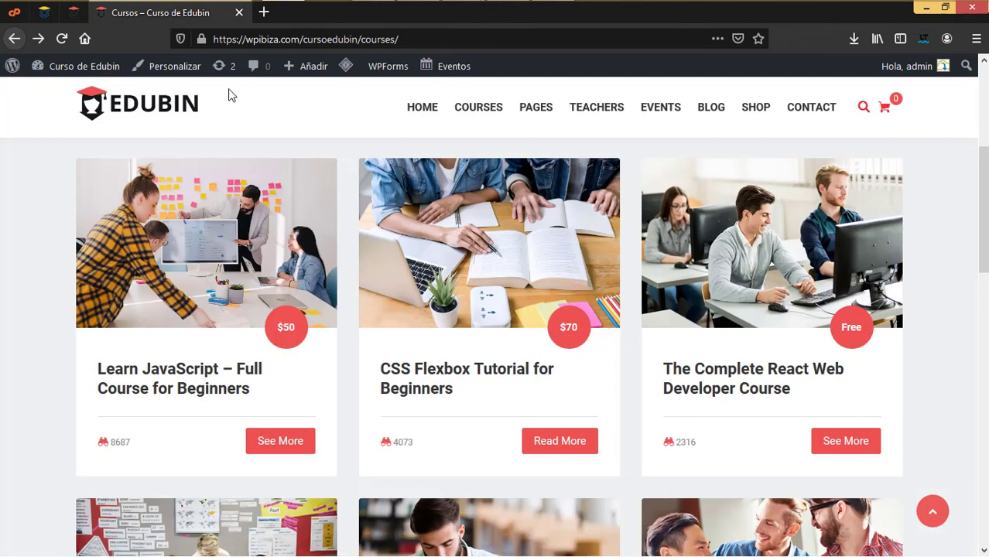
# Reload the live courses page and scroll through the Style 3 course grid
pyautogui.click(63, 39)
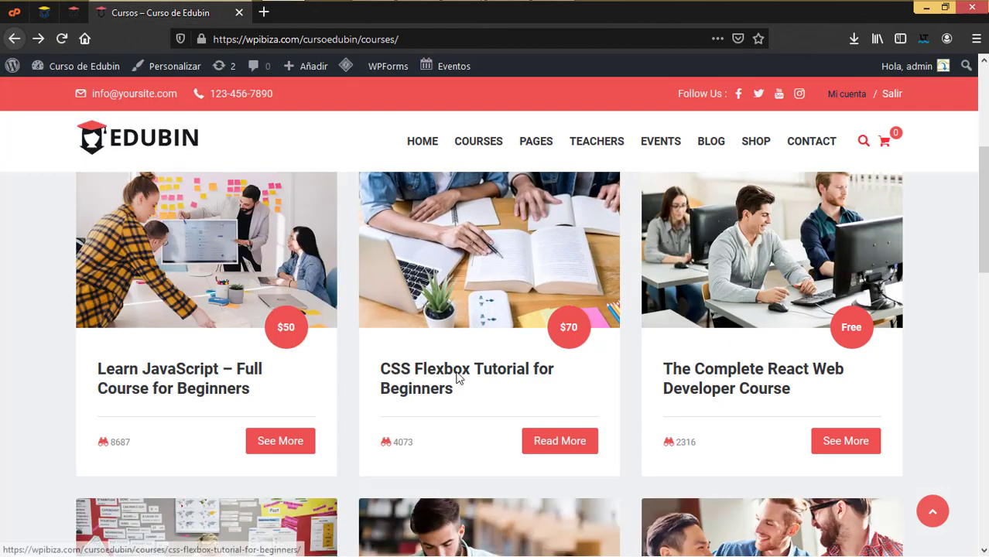
pyautogui.scroll(-3, 624, 409)
pyautogui.scroll(-4, 573, 363)
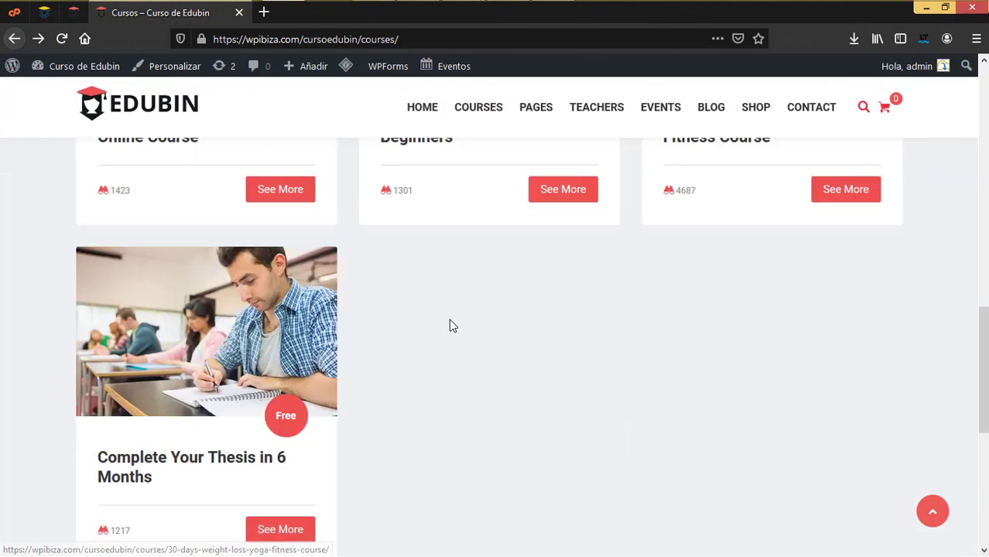
pyautogui.scroll(-5, 437, 371)
pyautogui.scroll(10, 435, 372)
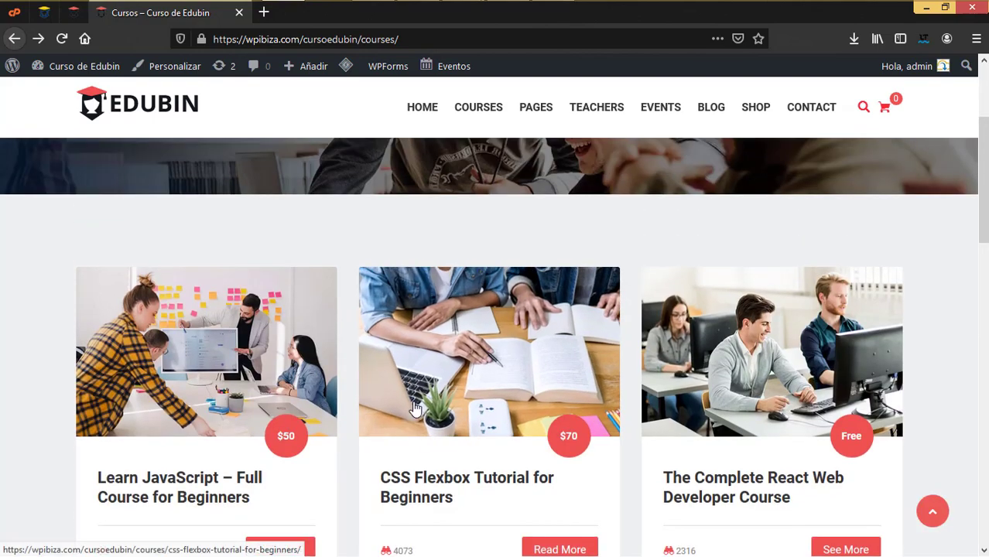
pyautogui.scroll(-8, 469, 420)
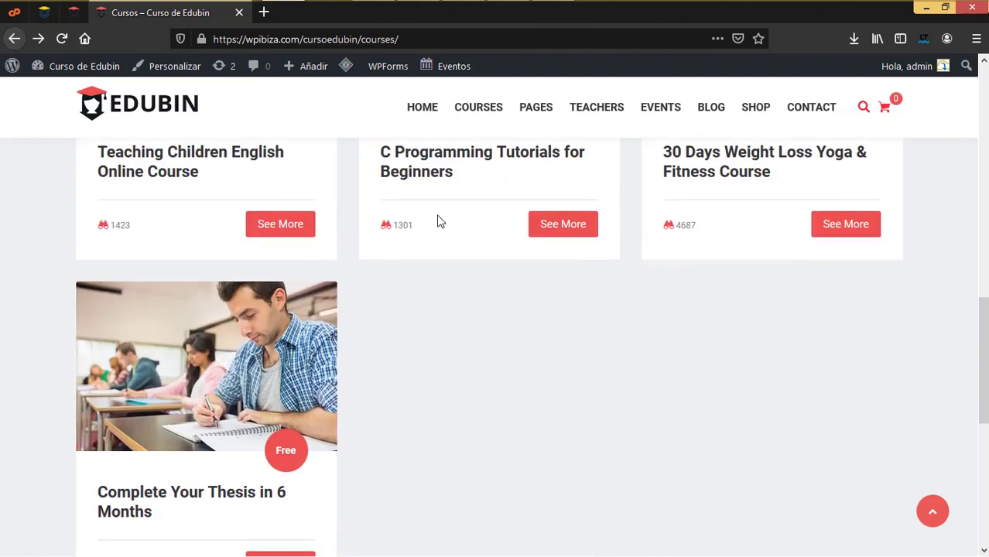
pyautogui.click(74, 14)
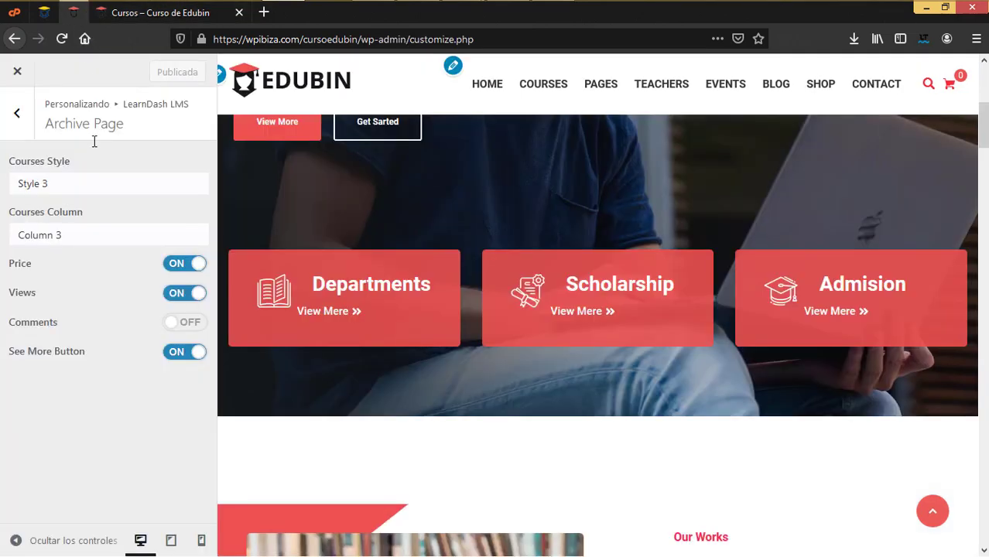
# Leave Courses Column at Column 3 and recheck the live courses grid
pyautogui.click(103, 239)
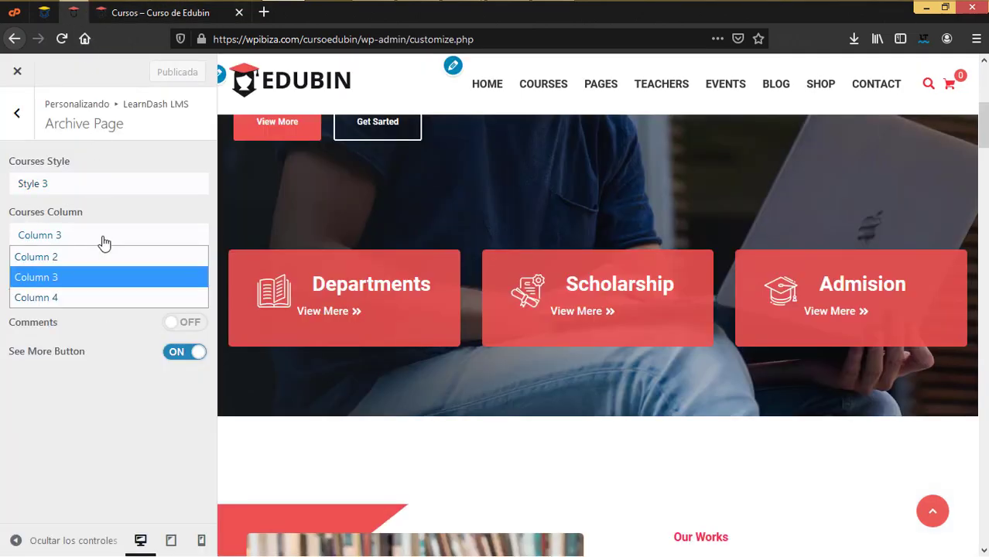
pyautogui.click(91, 444)
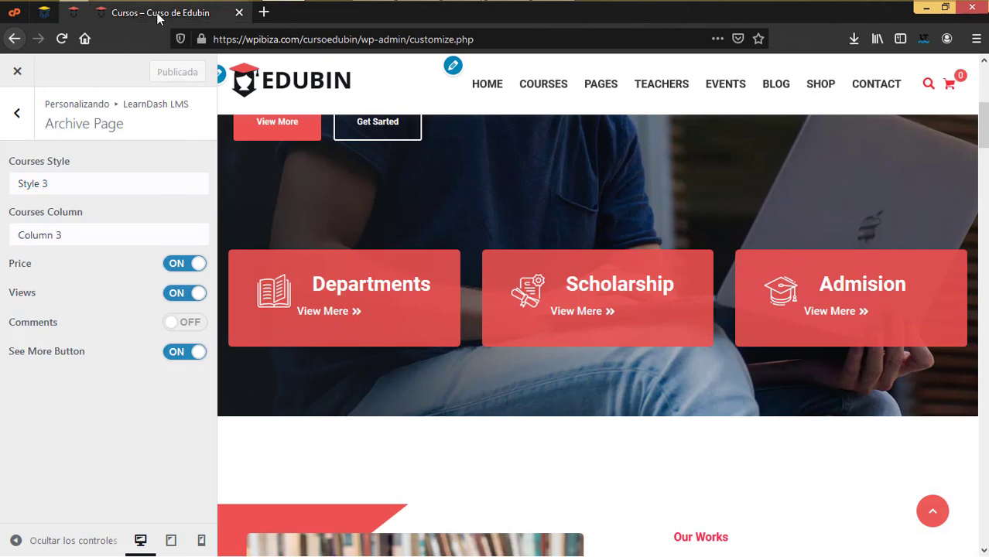
pyautogui.click(189, 16)
pyautogui.scroll(3, 213, 293)
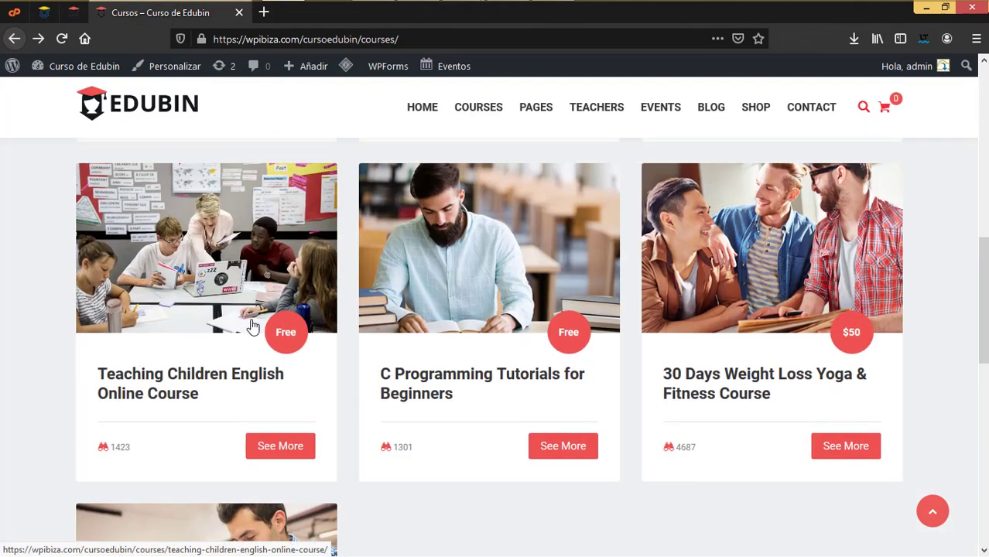
pyautogui.click(74, 12)
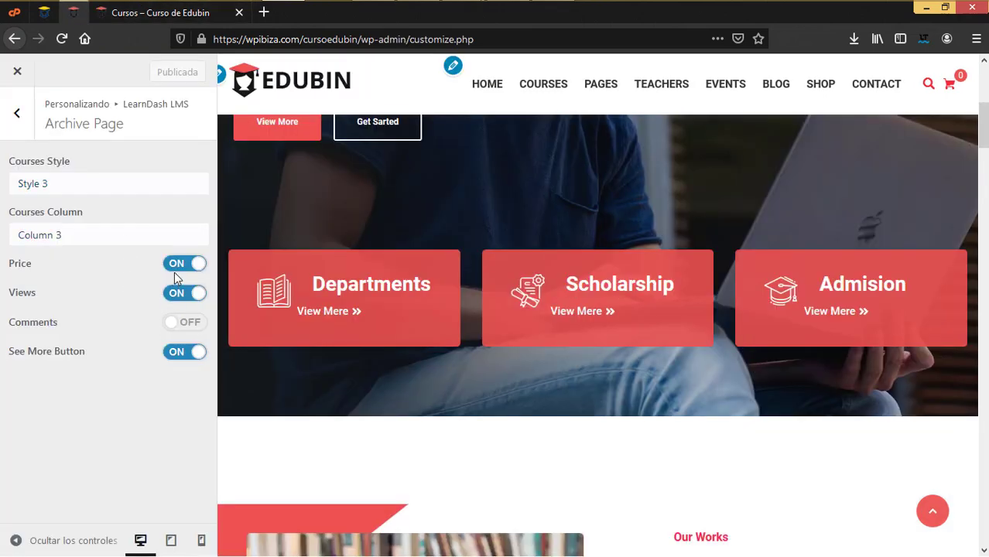
pyautogui.click(143, 13)
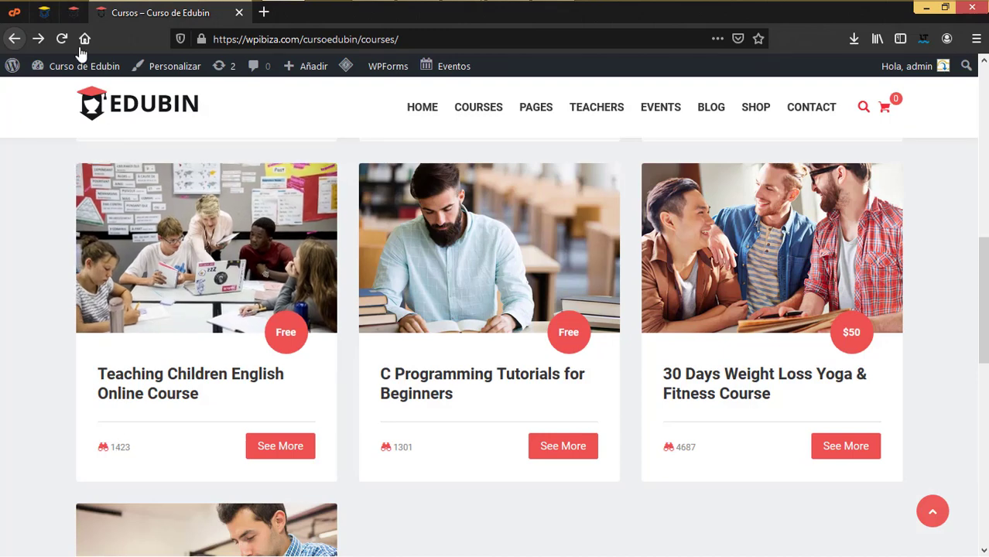
pyautogui.click(74, 12)
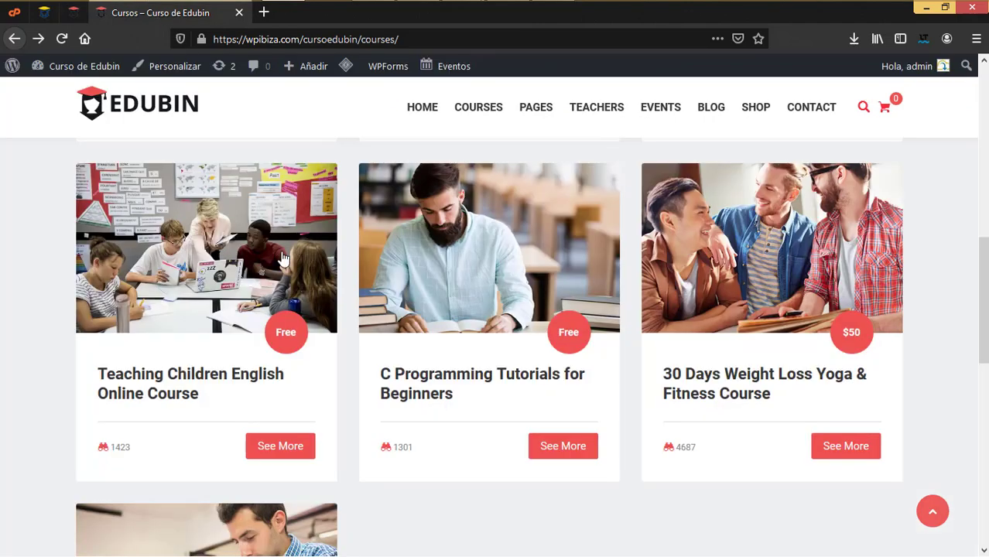
# Return from the Archive Page settings to the LearnDash LMS section list
pyautogui.scroll(5, 518, 333)
pyautogui.scroll(4, 496, 347)
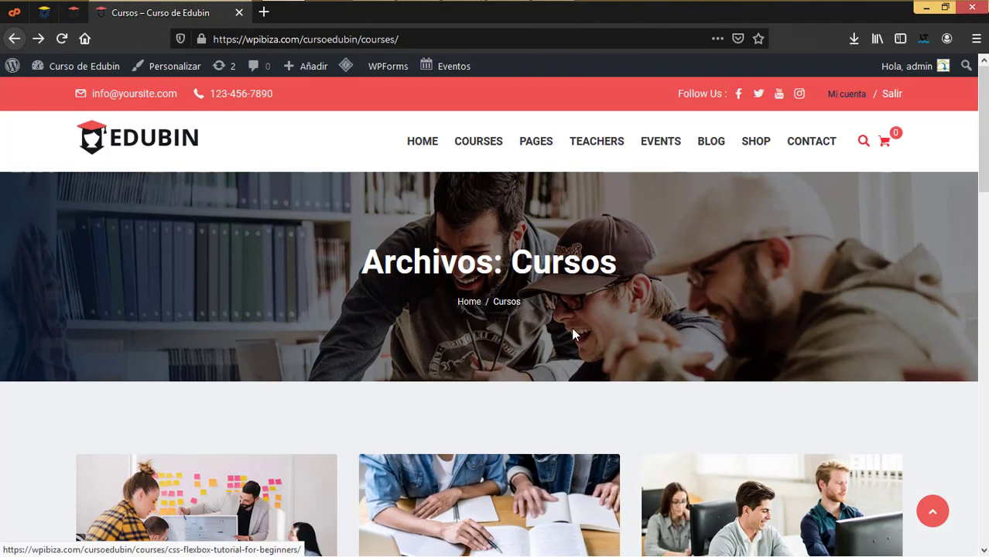
pyautogui.scroll(-4, 536, 354)
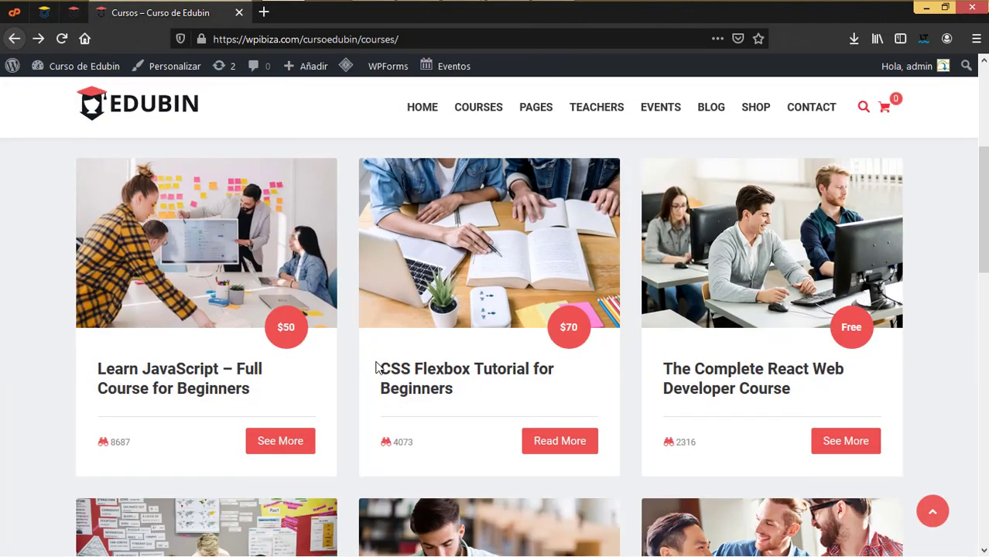
pyautogui.scroll(4, 449, 325)
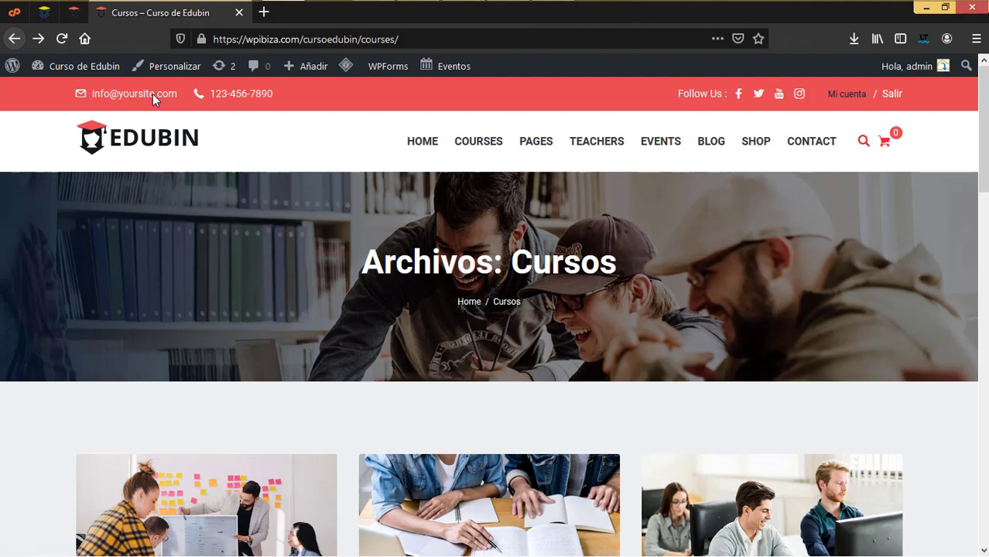
pyautogui.click(72, 15)
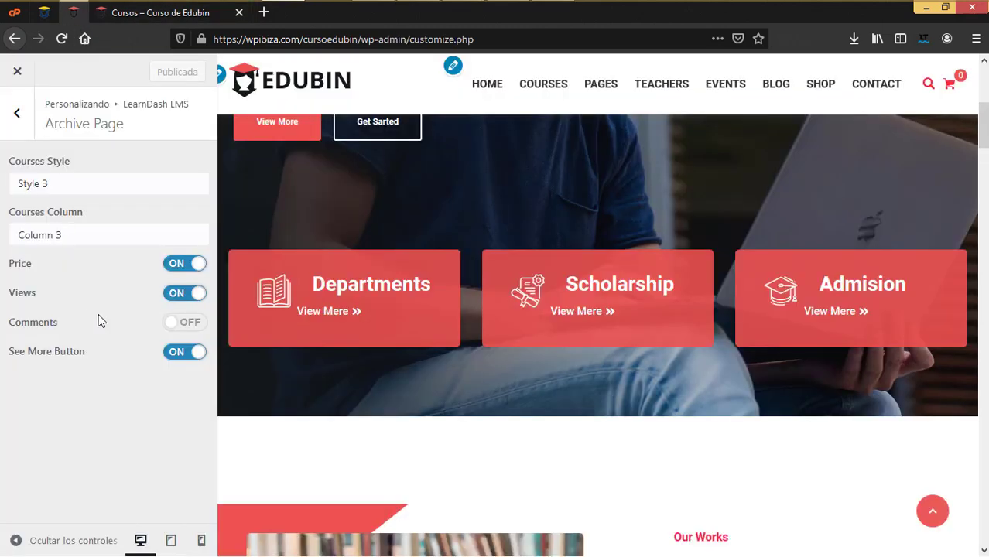
pyautogui.click(17, 113)
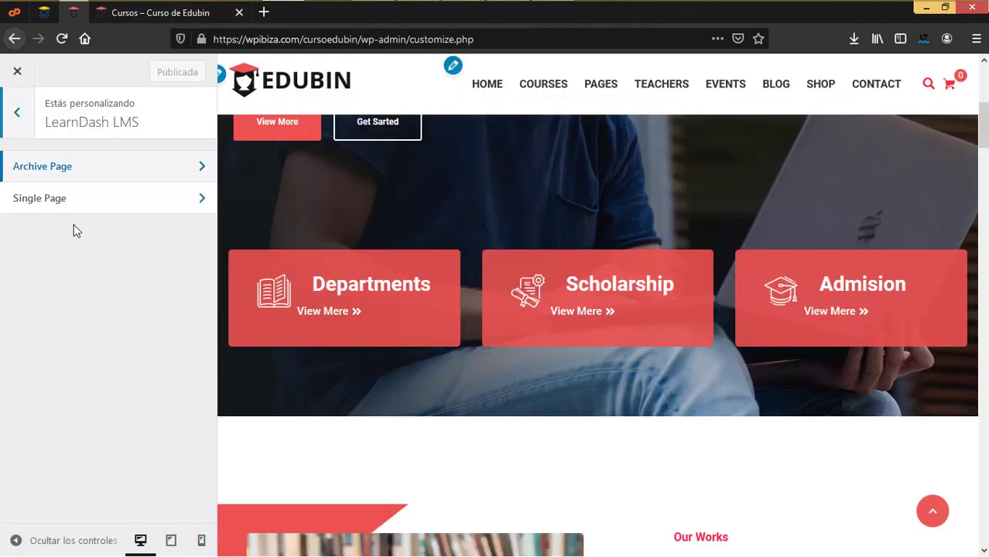
# Open Single Page settings, then browse the CSS Flexbox Tutorial for Beginners course page
pyautogui.click(66, 198)
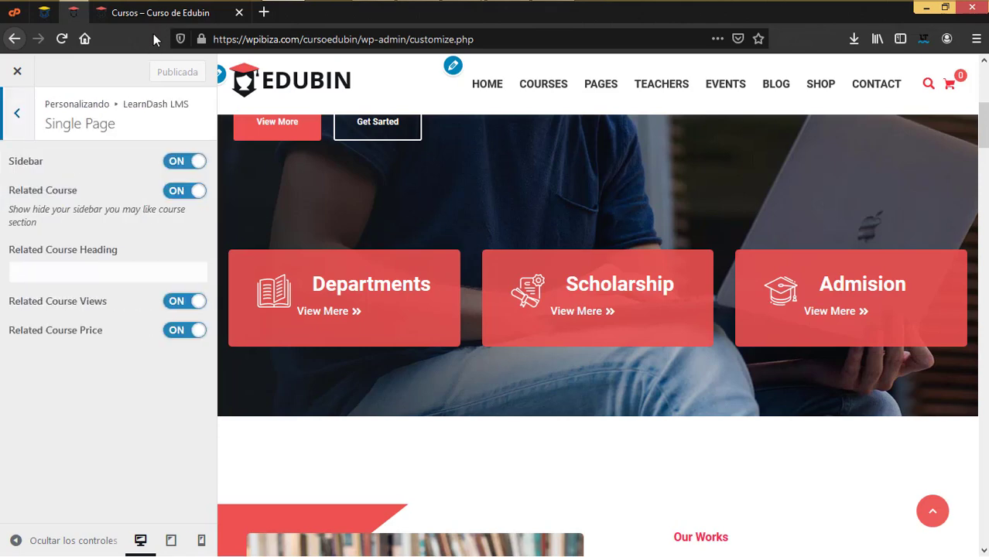
pyautogui.click(218, 15)
pyautogui.scroll(-5, 536, 365)
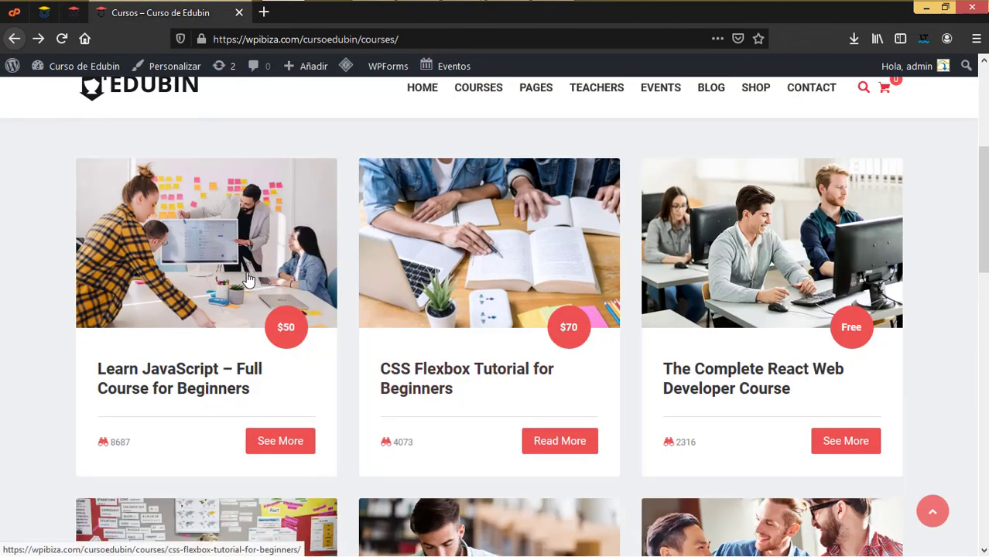
pyautogui.click(475, 284)
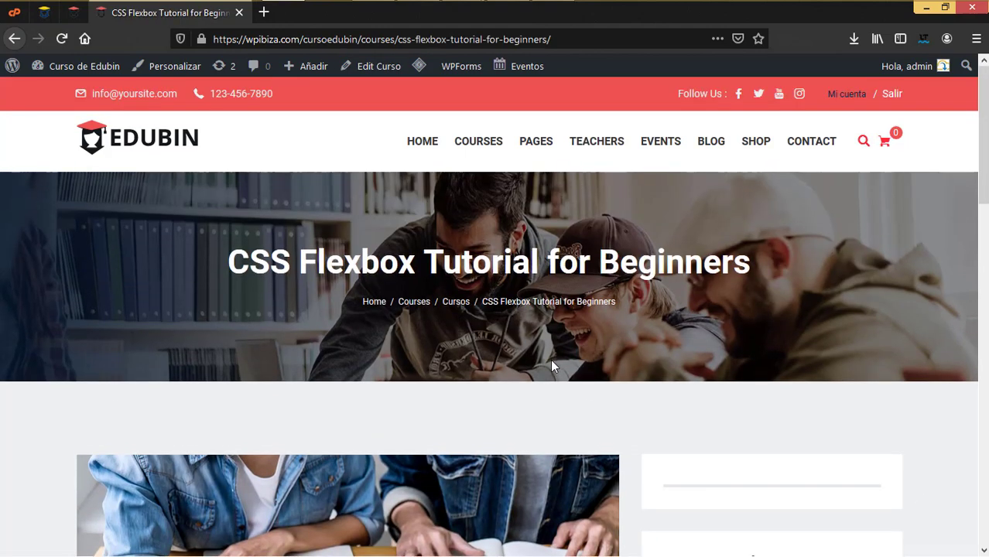
pyautogui.scroll(-5, 552, 367)
pyautogui.scroll(-3, 422, 373)
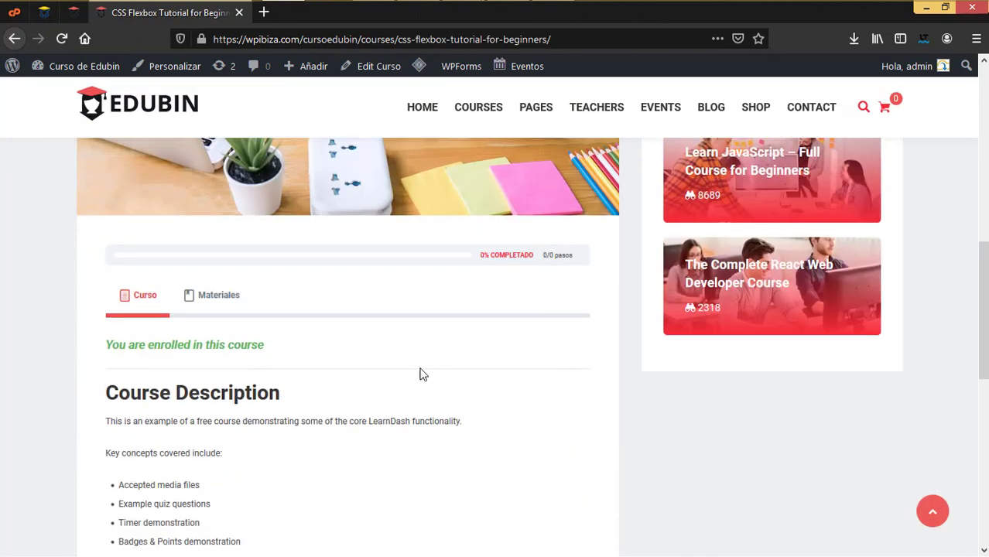
pyautogui.scroll(5, 490, 369)
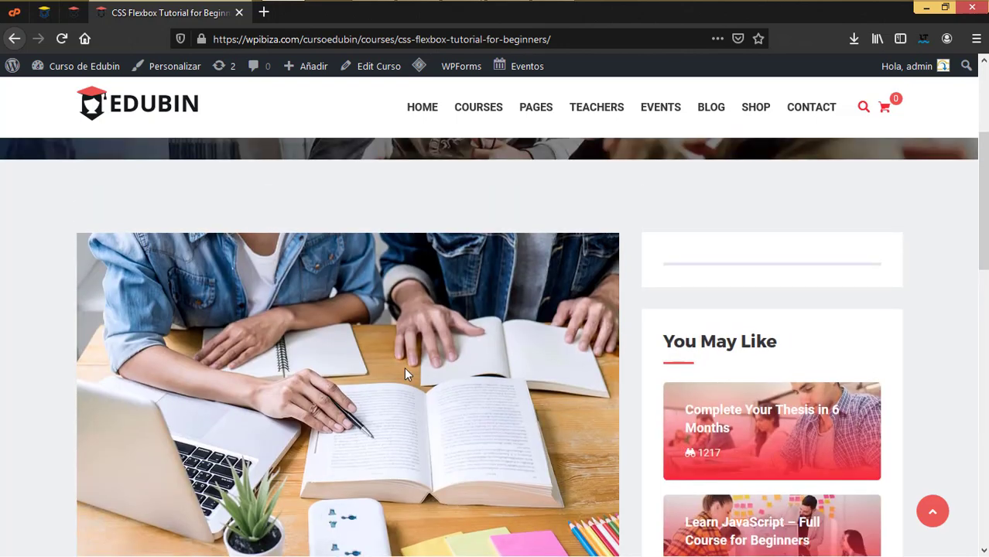
pyautogui.scroll(-4, 408, 375)
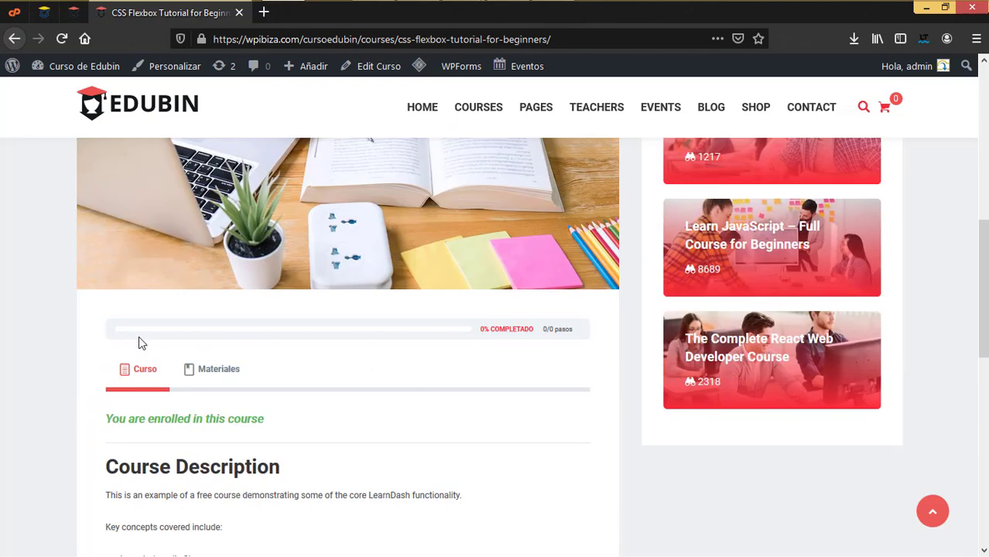
pyautogui.scroll(-2, 469, 357)
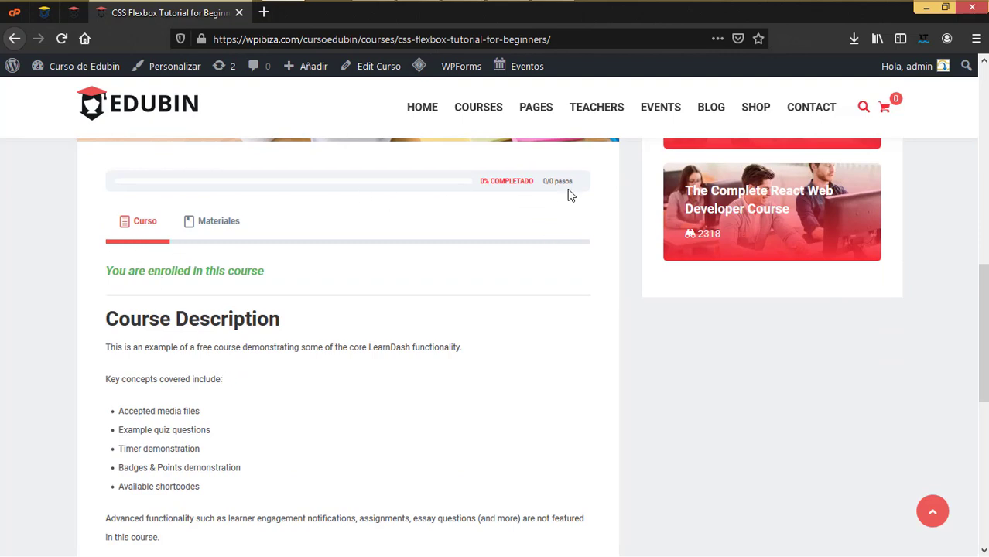
pyautogui.scroll(-1, 503, 320)
pyautogui.scroll(1, 451, 302)
pyautogui.scroll(-3, 452, 306)
pyautogui.scroll(1, 451, 308)
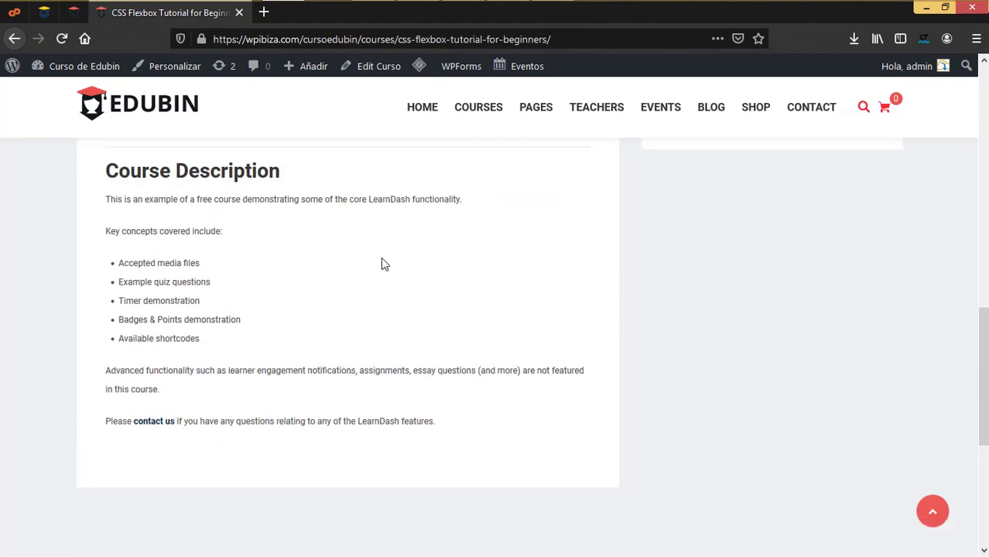
pyautogui.scroll(4, 310, 266)
# Show the course materials and open the Learn JavaScript – Full Course for Beginners lesson
pyautogui.click(222, 377)
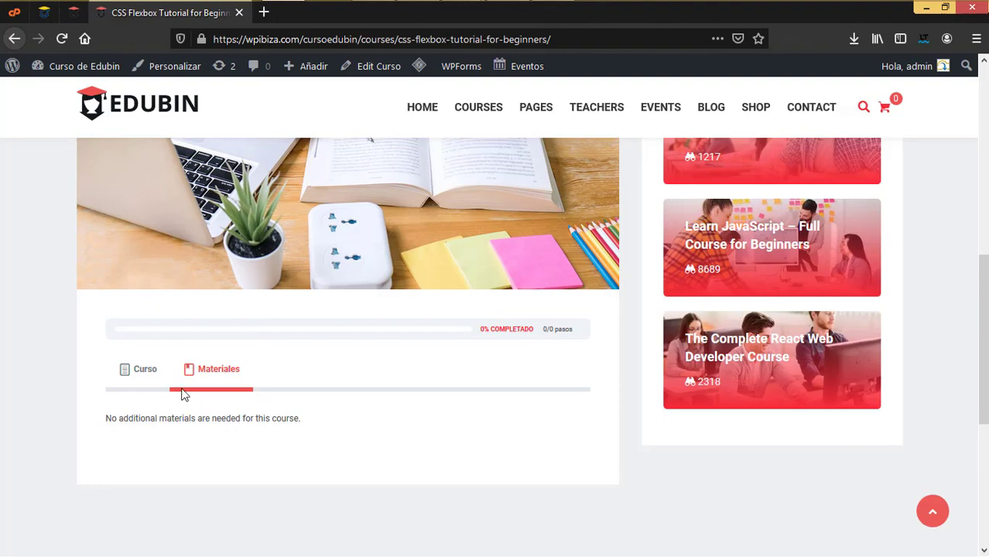
pyautogui.scroll(4, 184, 394)
pyautogui.scroll(-1, 184, 386)
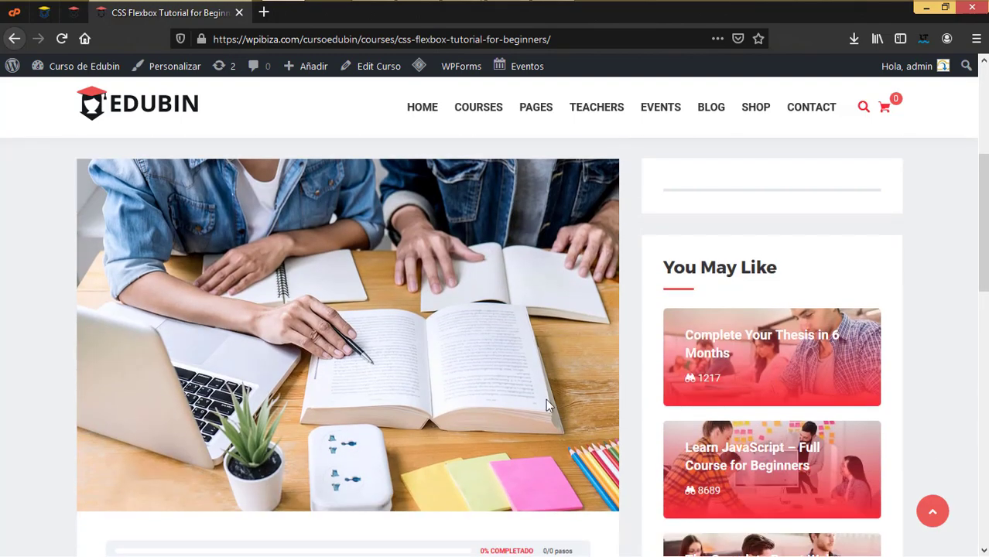
pyautogui.scroll(4, 508, 410)
pyautogui.scroll(-6, 510, 410)
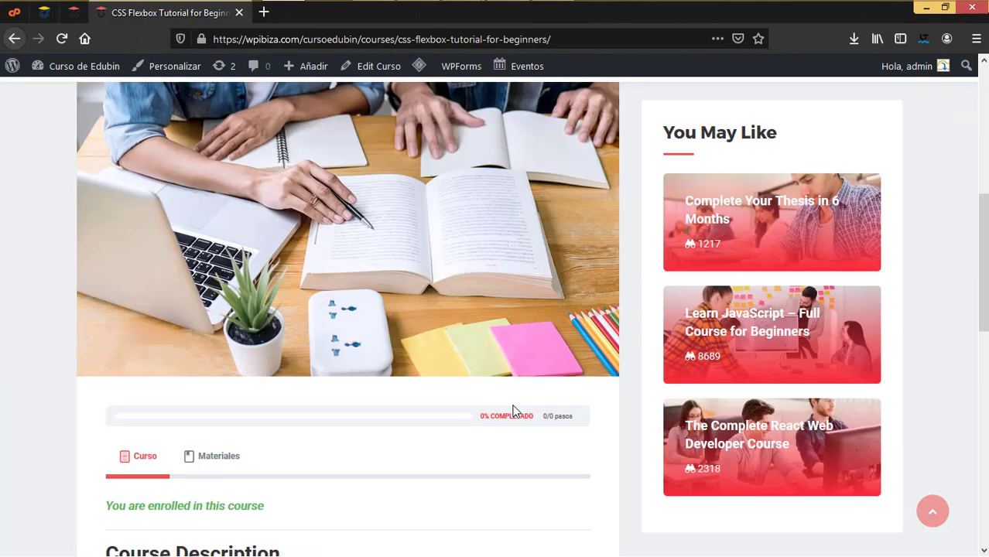
pyautogui.click(741, 318)
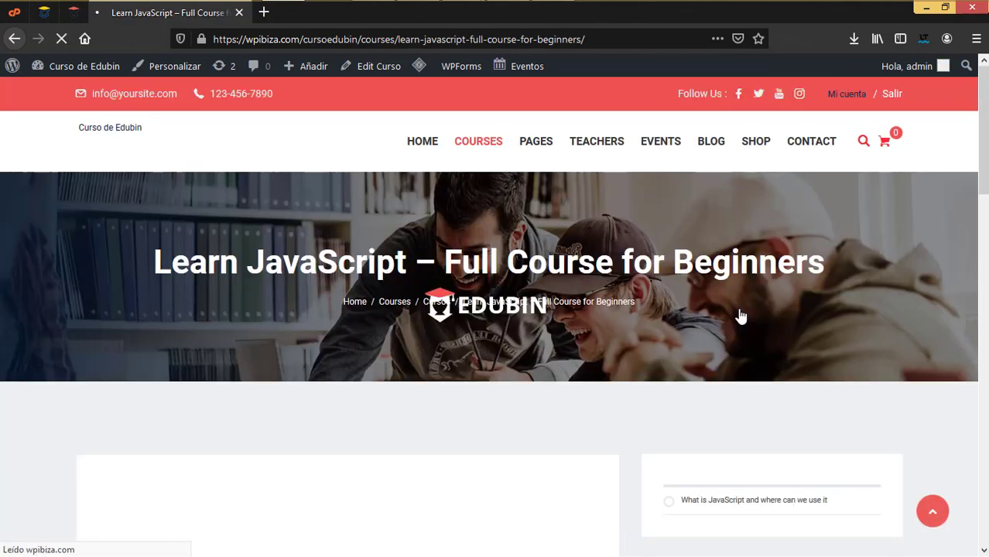
pyautogui.scroll(-9, 362, 395)
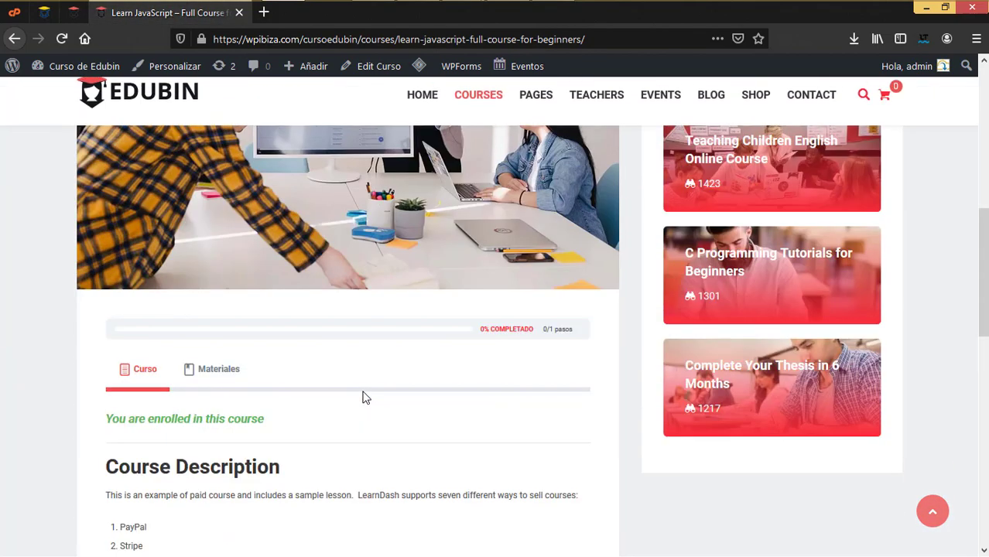
pyautogui.scroll(-3, 366, 397)
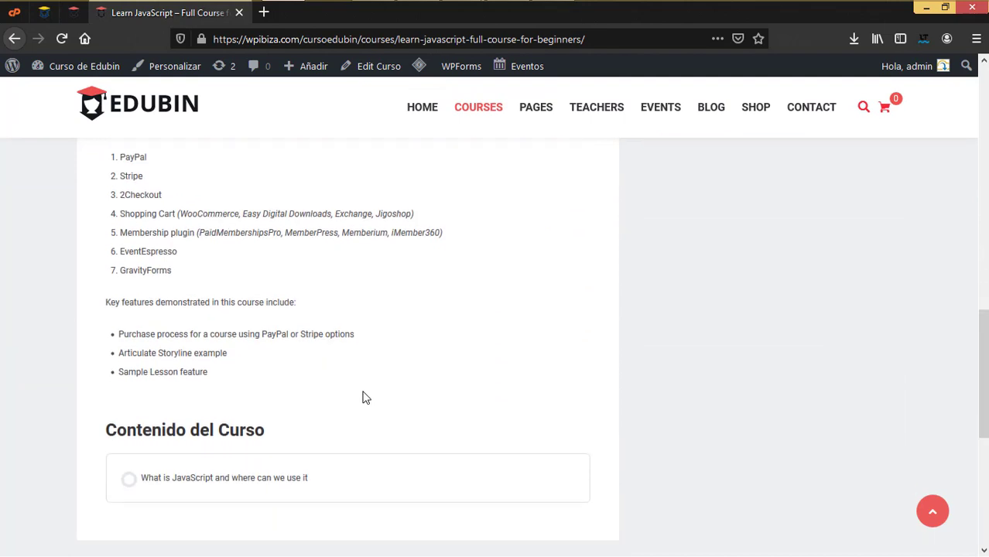
pyautogui.scroll(-2, 365, 397)
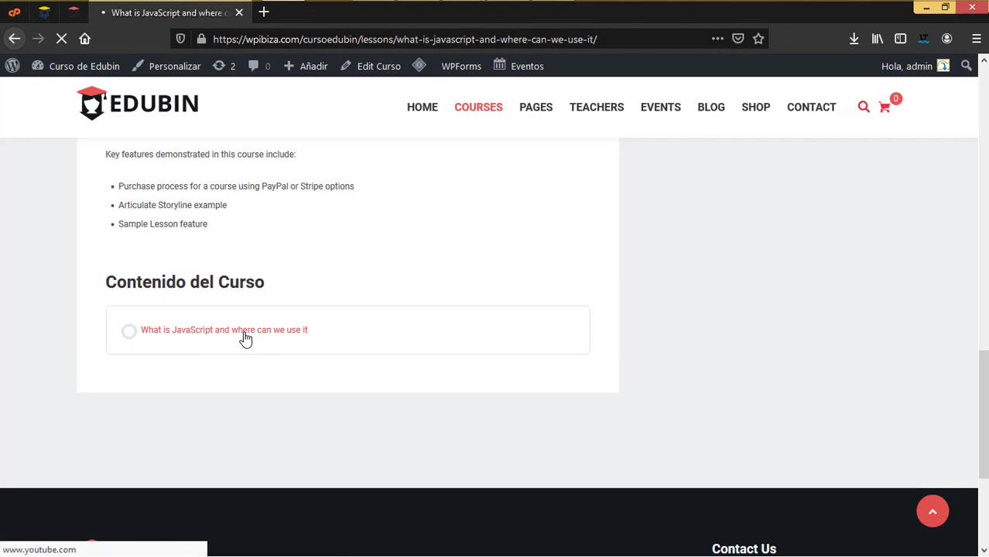
pyautogui.scroll(-4, 265, 340)
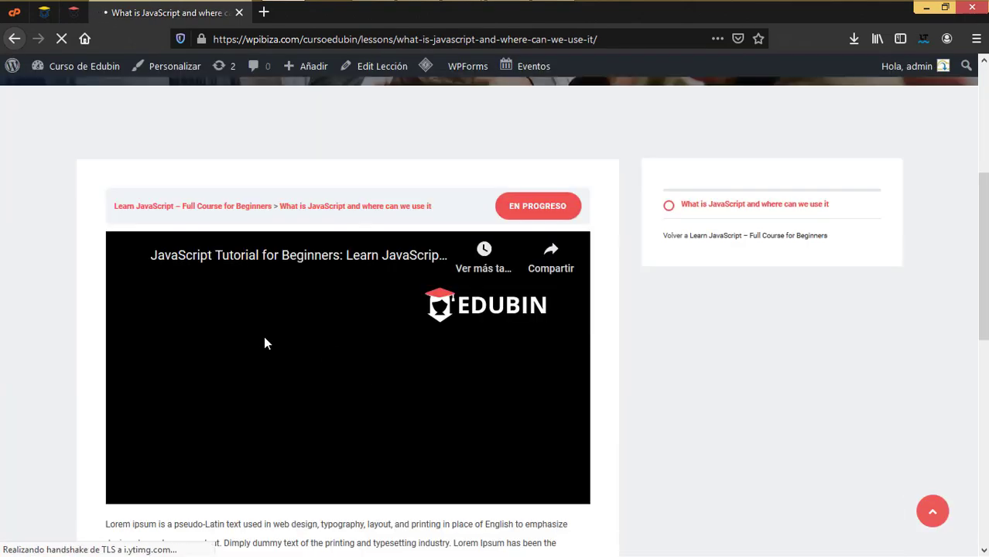
pyautogui.scroll(-3, 261, 353)
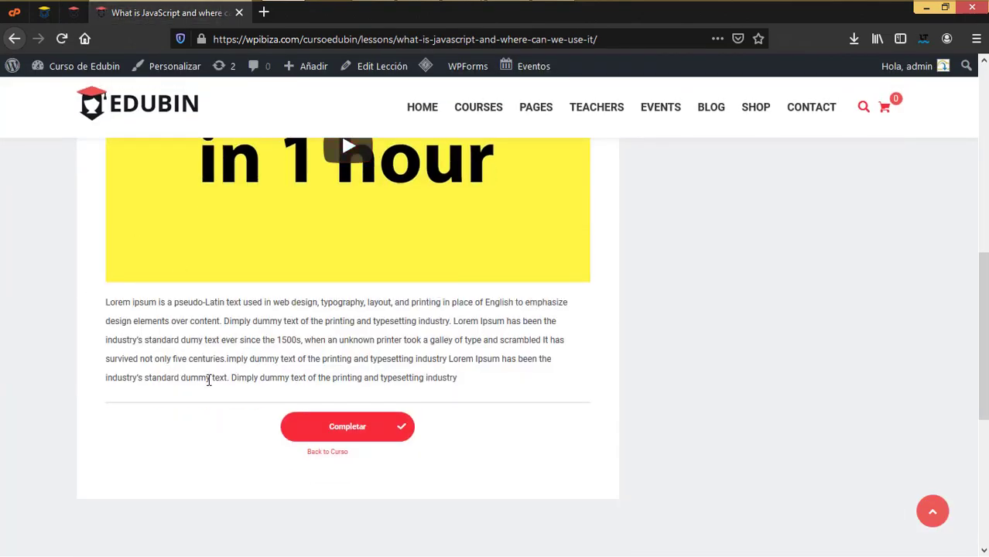
# Mark the JavaScript lesson complete, go back, then forward to the Single Page settings
pyautogui.click(341, 437)
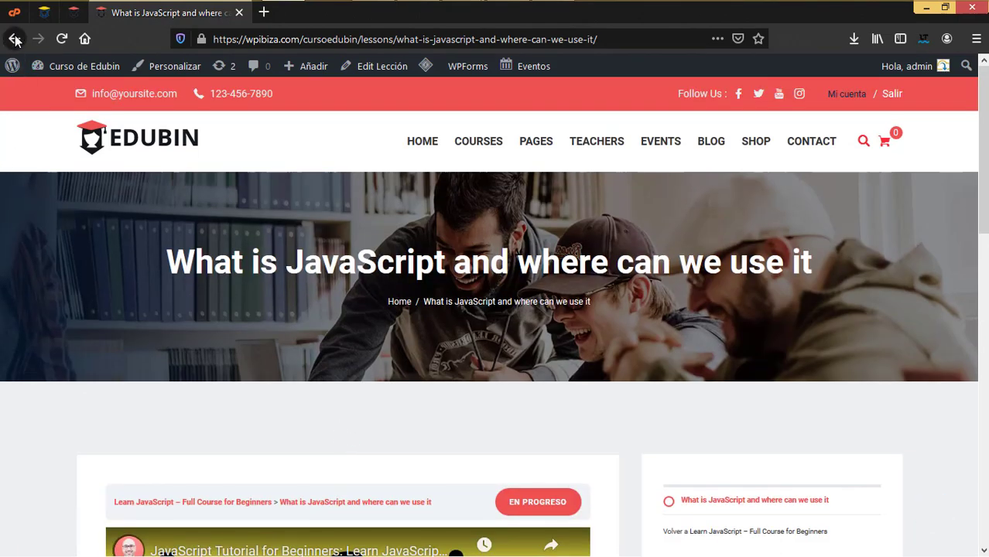
pyautogui.click(13, 38)
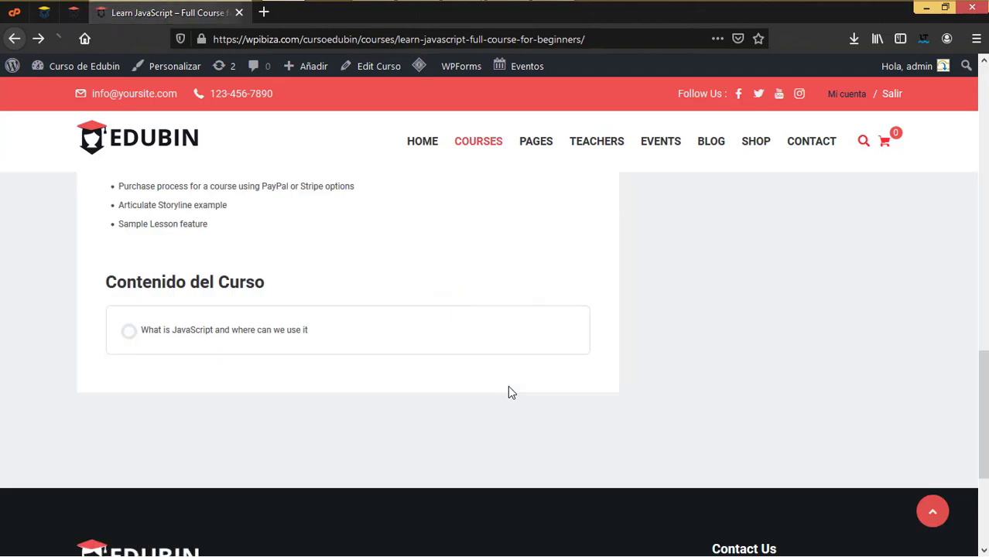
pyautogui.scroll(10, 508, 385)
pyautogui.scroll(-4, 508, 385)
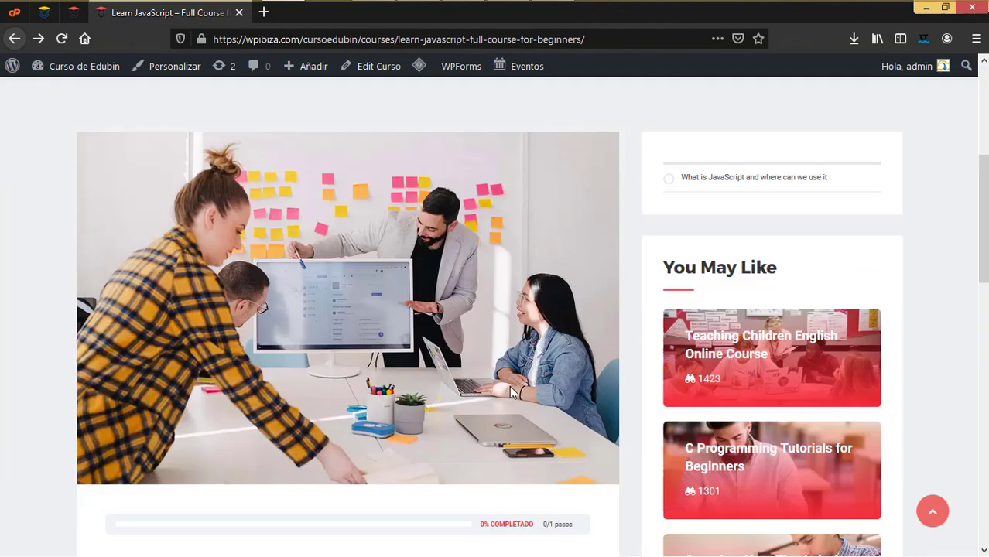
pyautogui.scroll(2, 495, 376)
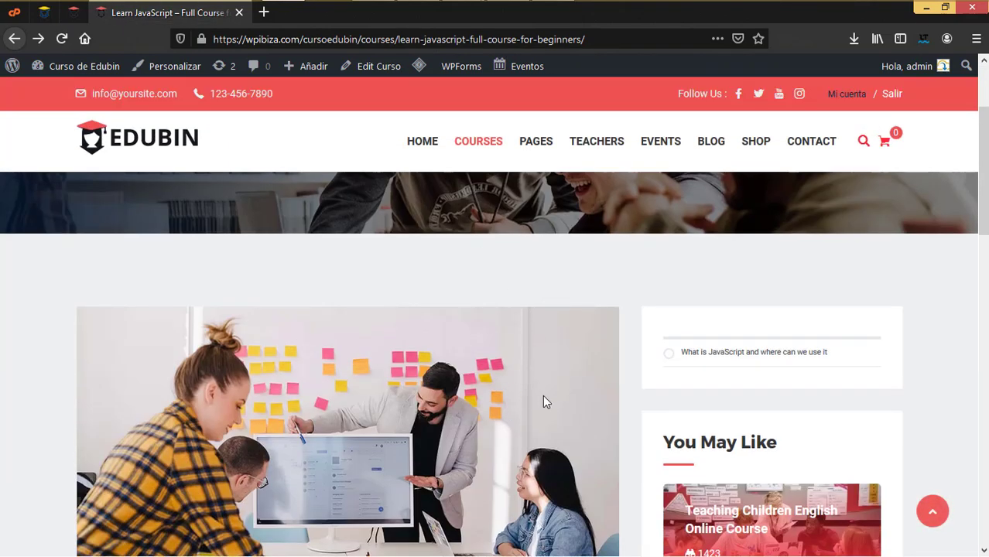
pyautogui.click(84, 37)
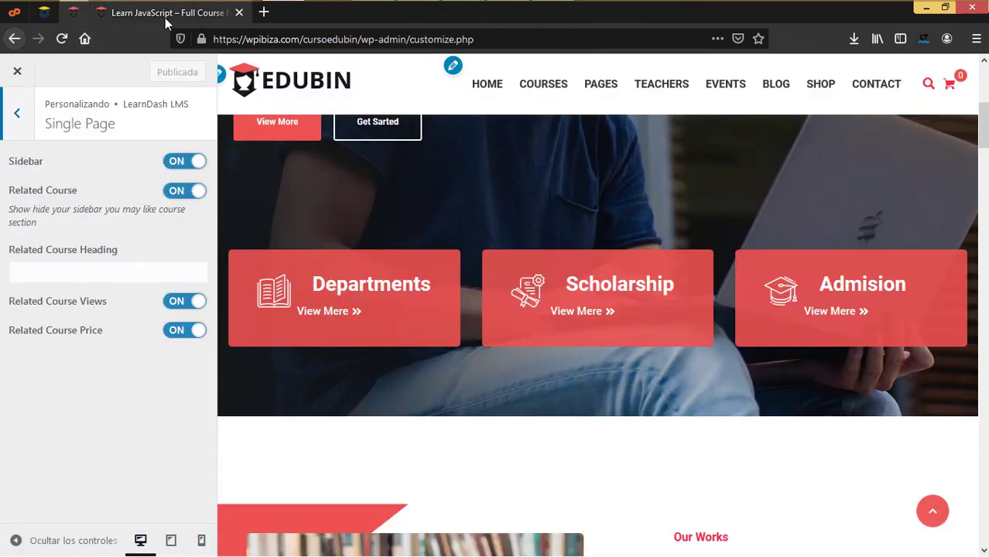
# Revisit the Learn JavaScript course page and scroll through its content
pyautogui.hotkey('alt', 'Left')
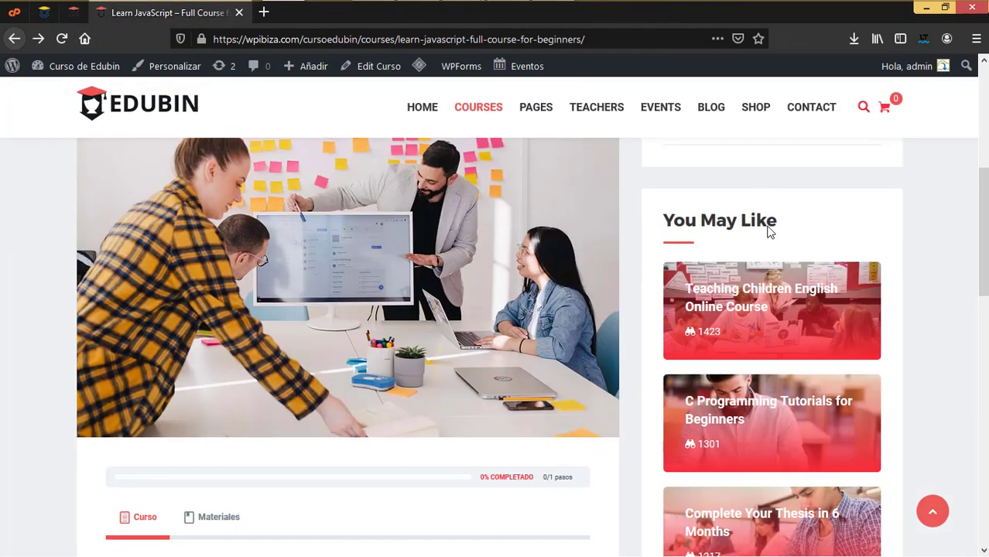
pyautogui.click(85, 38)
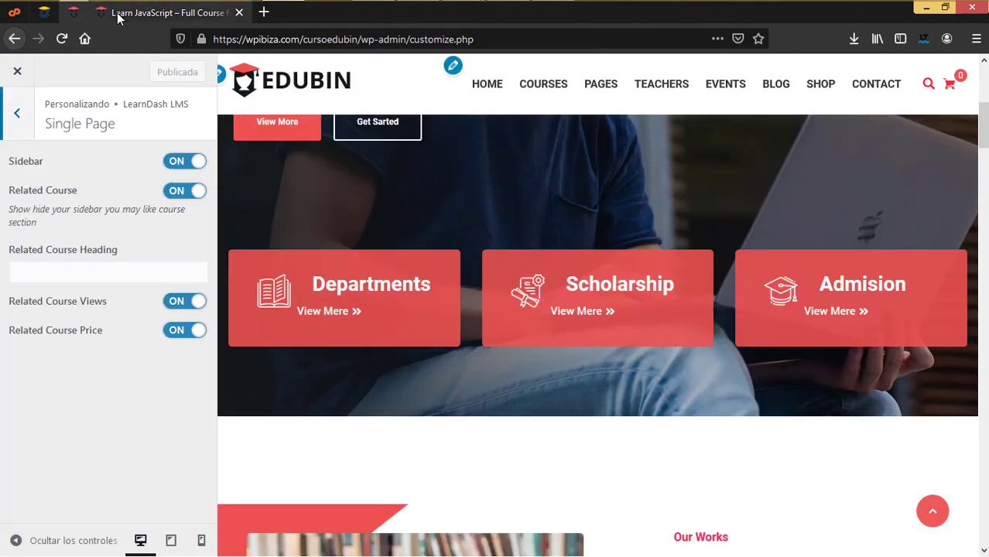
pyautogui.hotkey('alt', 'Left')
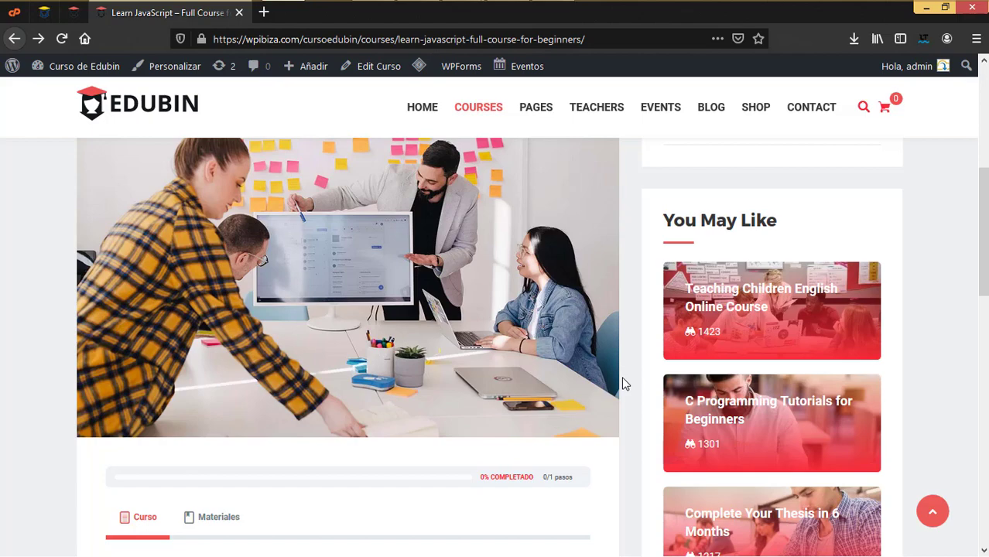
pyautogui.scroll(-15, 625, 383)
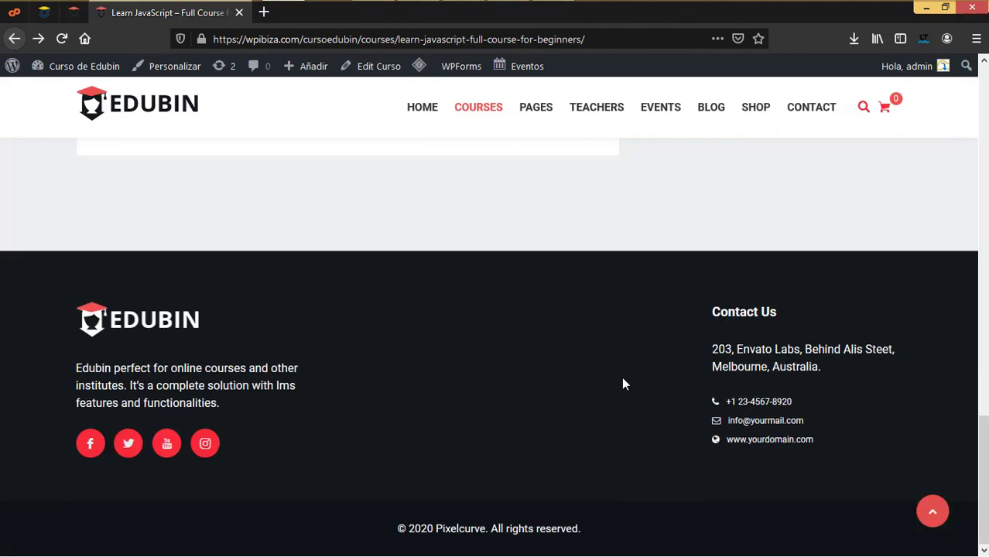
pyautogui.scroll(10, 622, 378)
pyautogui.scroll(-2, 624, 384)
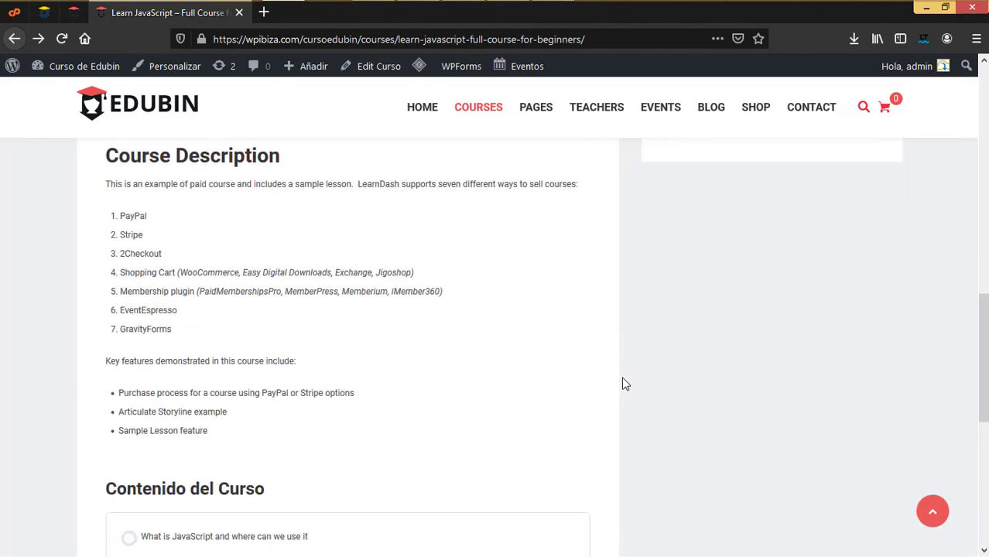
pyautogui.scroll(5, 624, 384)
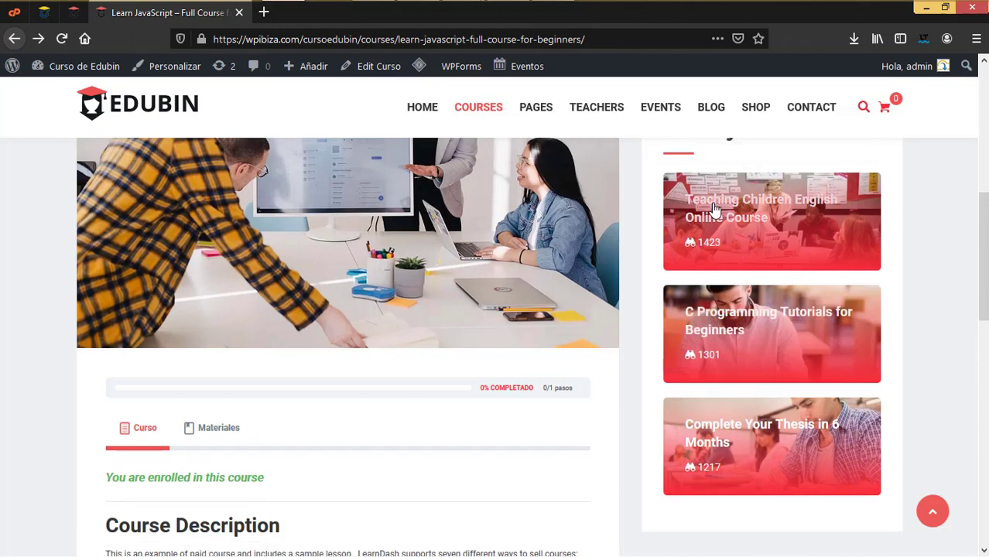
# Inspect the Related Course Heading field without changing it, comparing with the course page
pyautogui.click(73, 12)
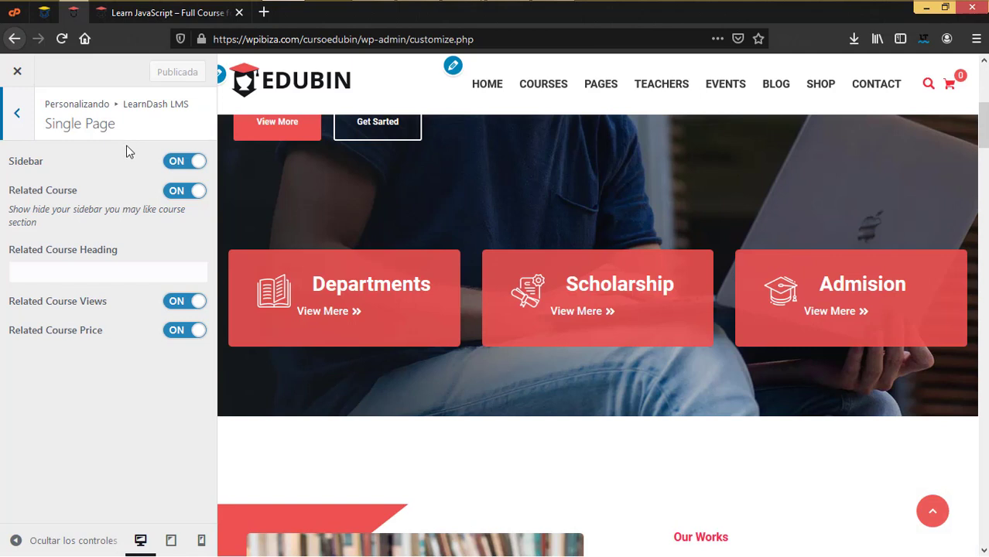
pyautogui.click(90, 271)
pyautogui.click(106, 376)
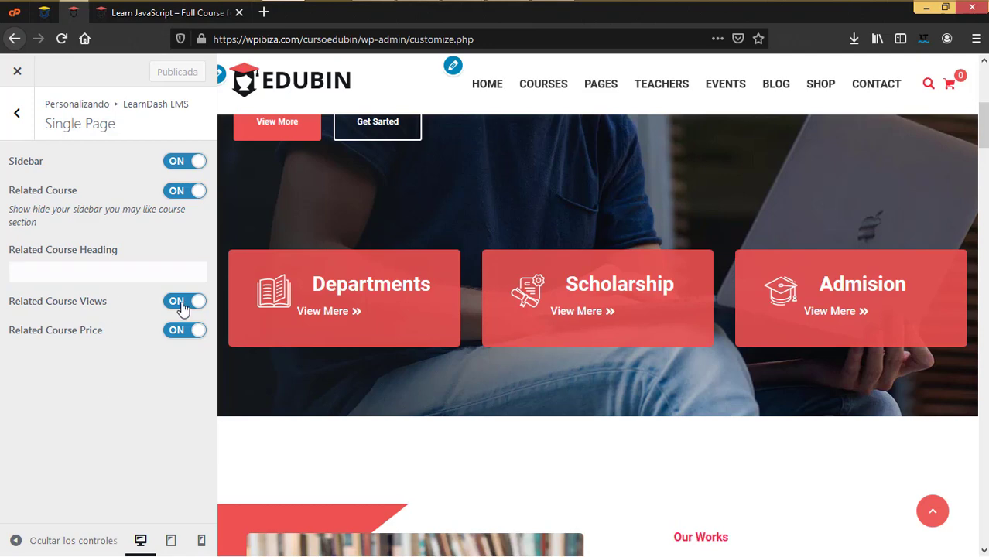
pyautogui.click(200, 12)
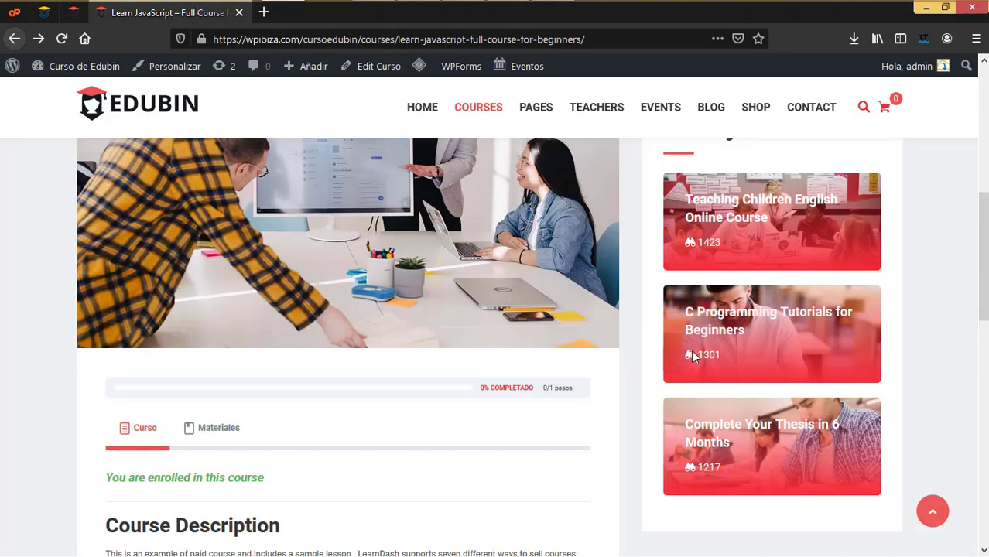
pyautogui.click(73, 22)
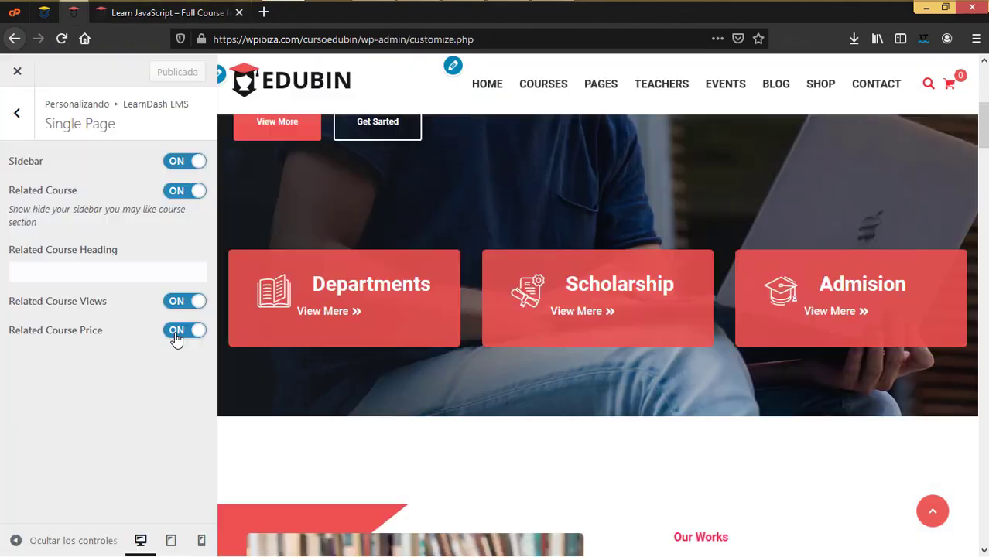
# Review the You May Like related-courses list on the Learn JavaScript page
pyautogui.click(177, 14)
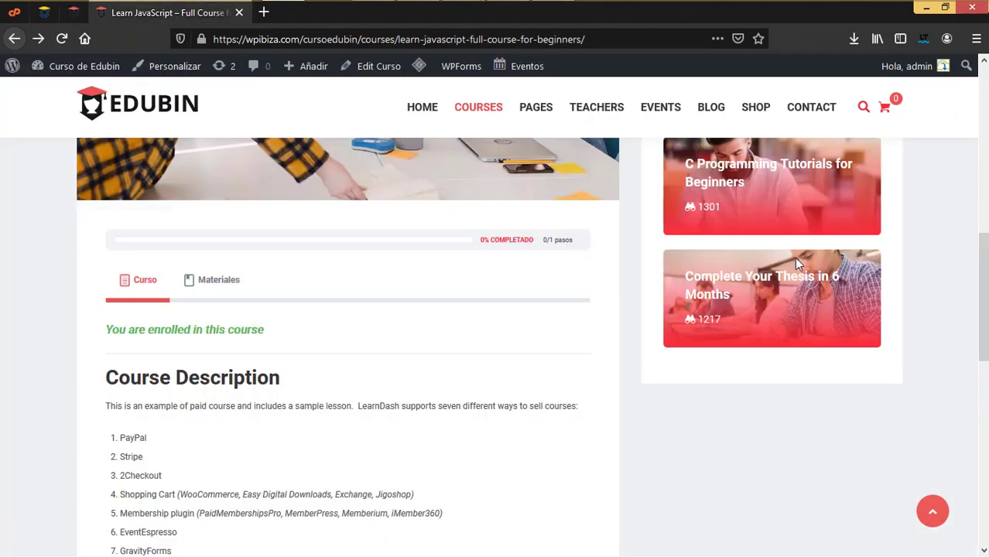
pyautogui.scroll(3, 797, 271)
pyautogui.scroll(3, 790, 388)
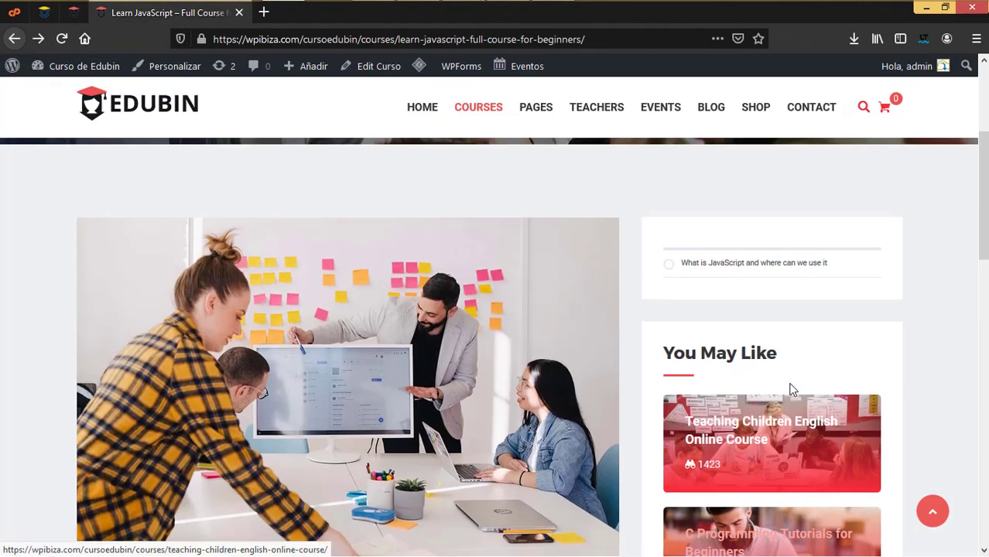
pyautogui.scroll(-2, 769, 322)
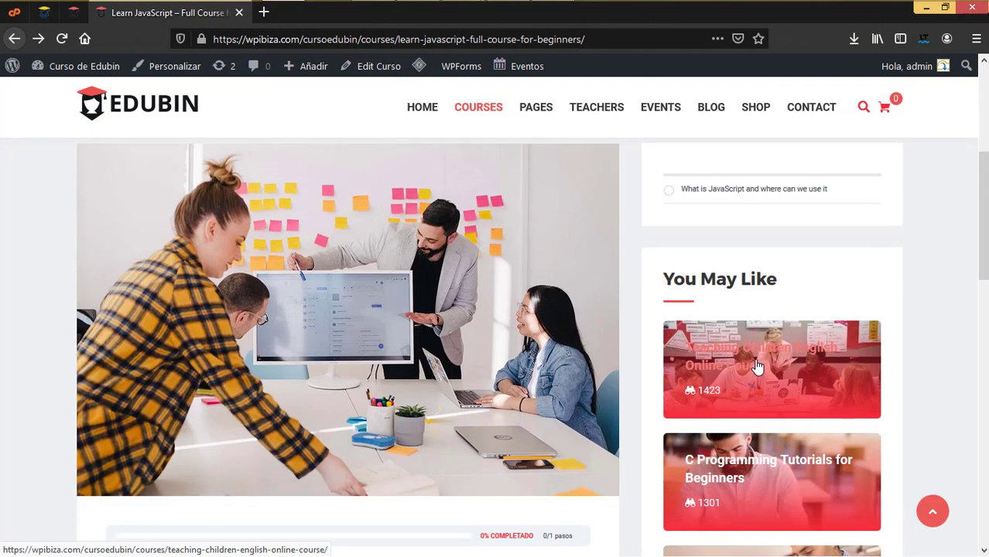
pyautogui.scroll(-3, 788, 416)
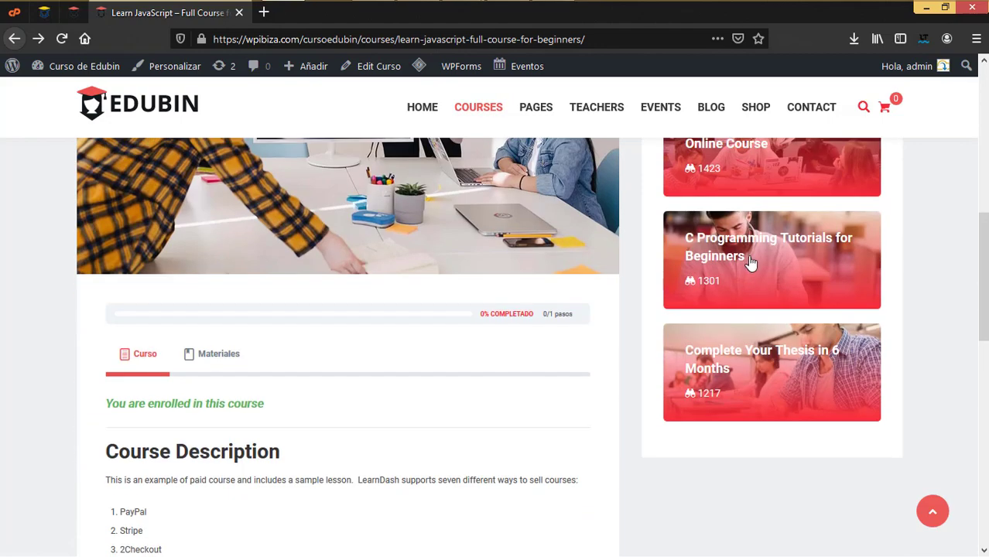
# View the C Programming Tutorials for Beginners course page, then return to Single Page settings
pyautogui.click(751, 260)
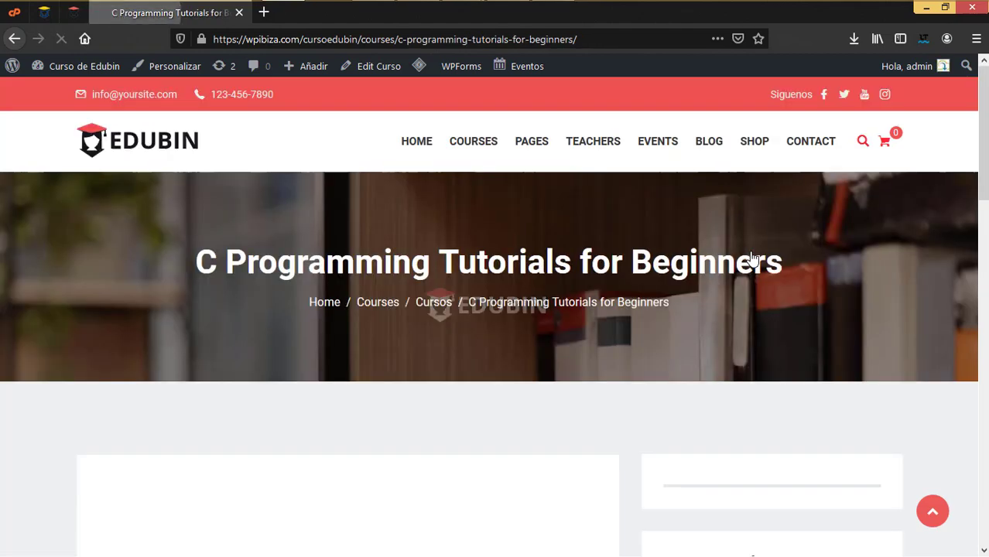
pyautogui.scroll(-5, 746, 331)
pyautogui.scroll(-4, 747, 331)
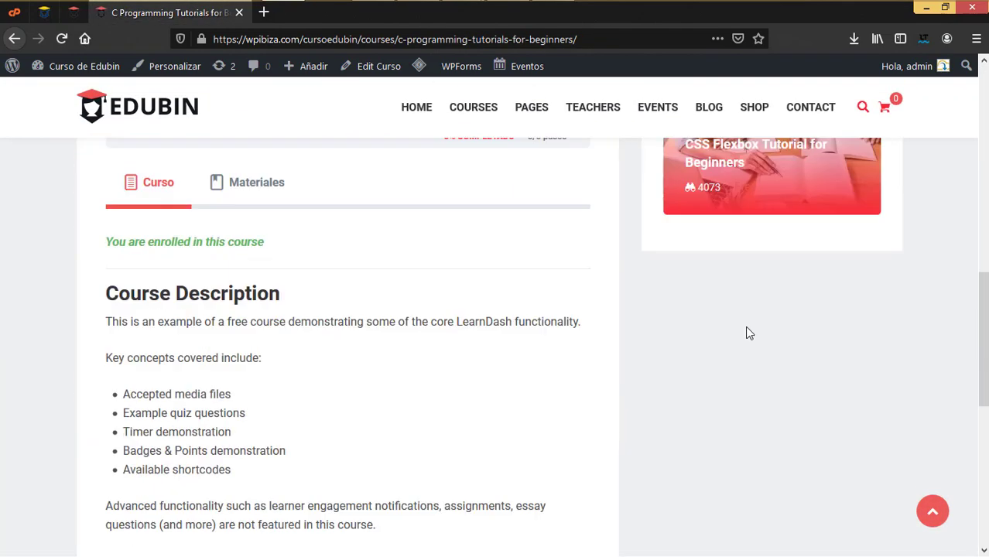
pyautogui.scroll(4, 746, 331)
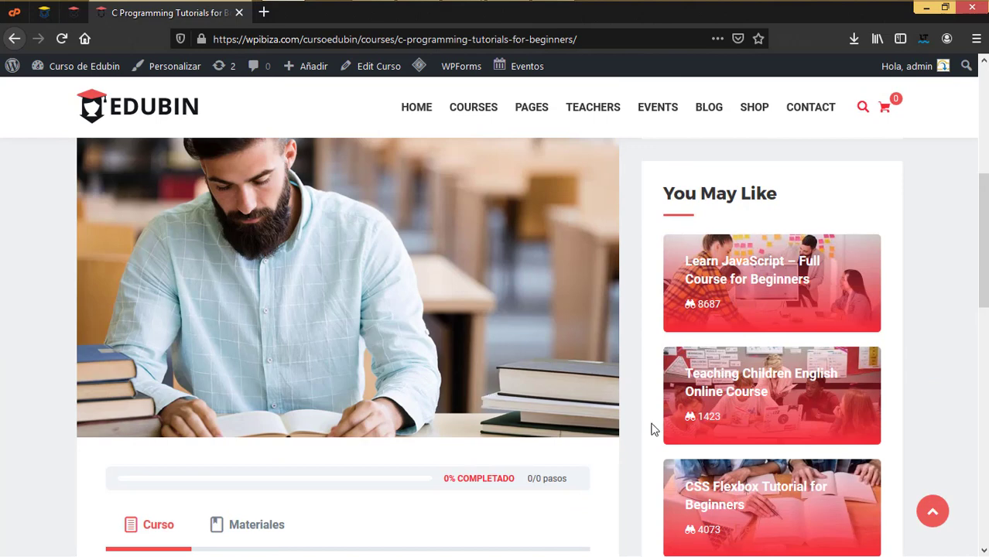
pyautogui.click(74, 13)
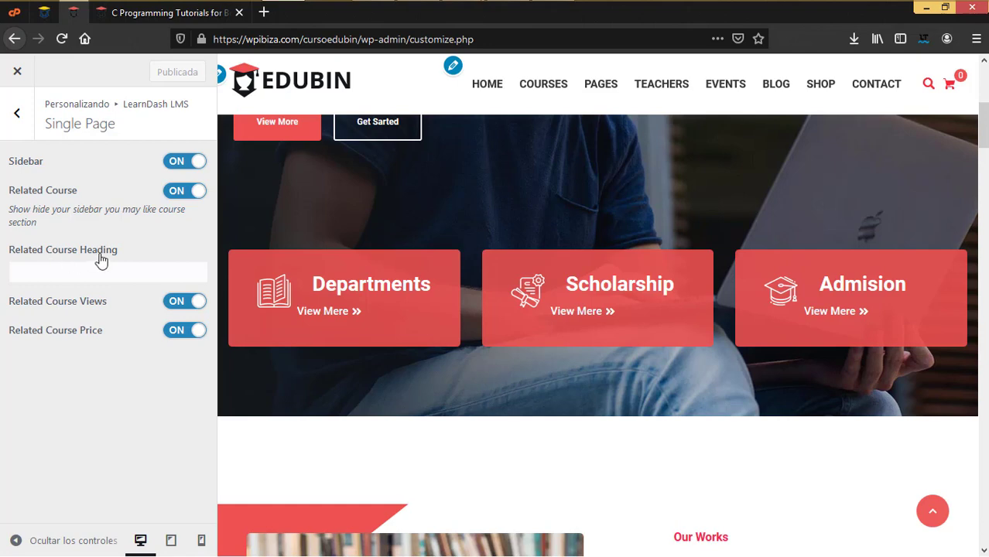
pyautogui.click(154, 13)
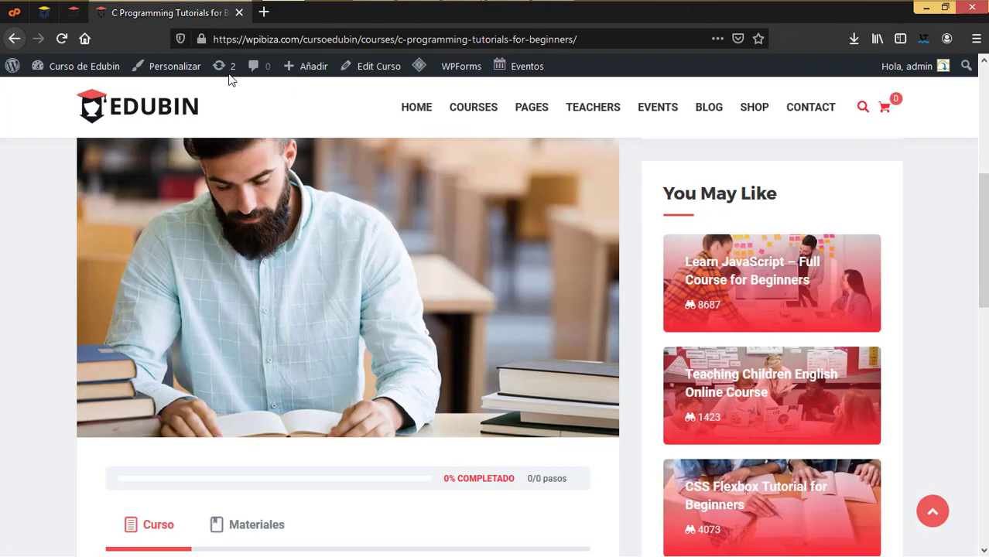
pyautogui.hotkey('alt', 'Left')
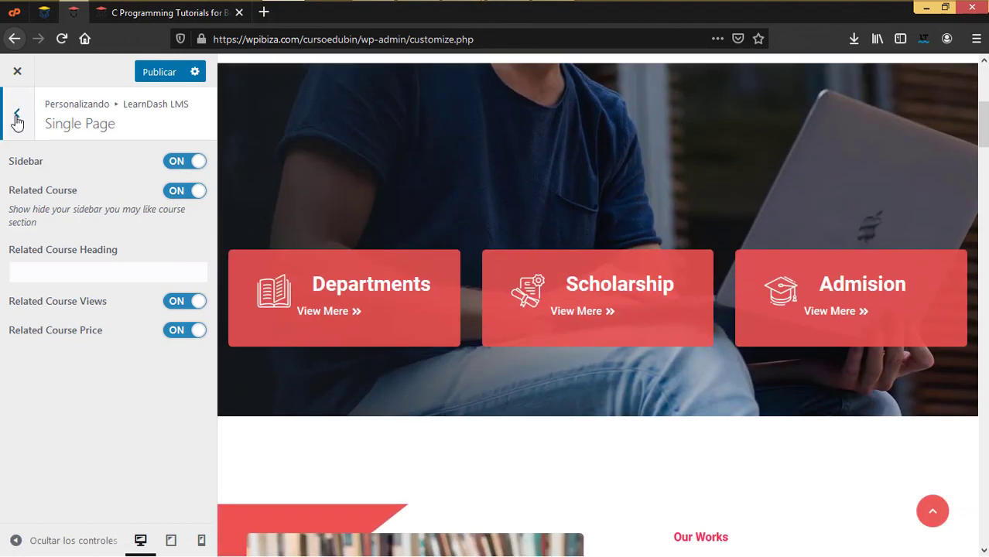
# Leave the LearnDash settings for the Blog section, and open Blog Lists on the live site
pyautogui.click(17, 118)
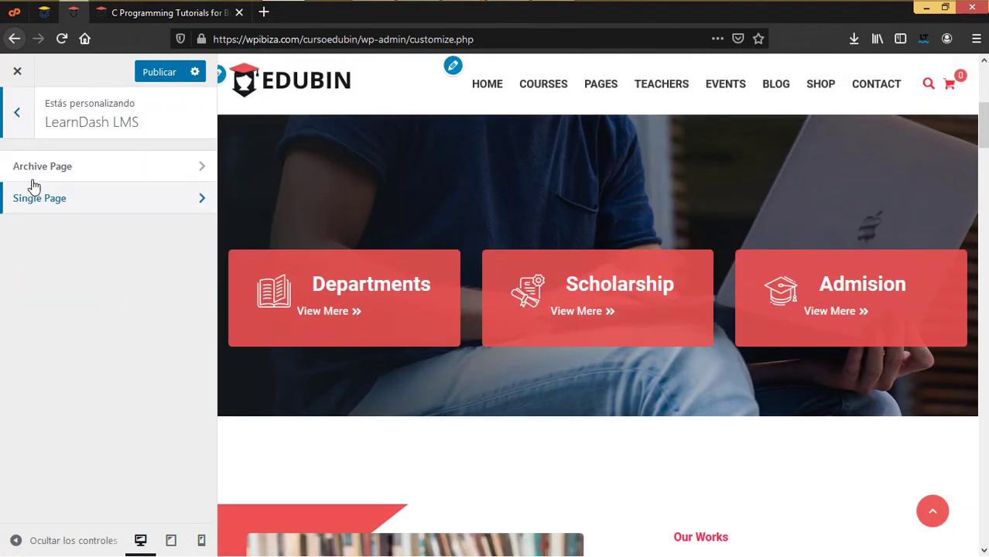
pyautogui.click(19, 118)
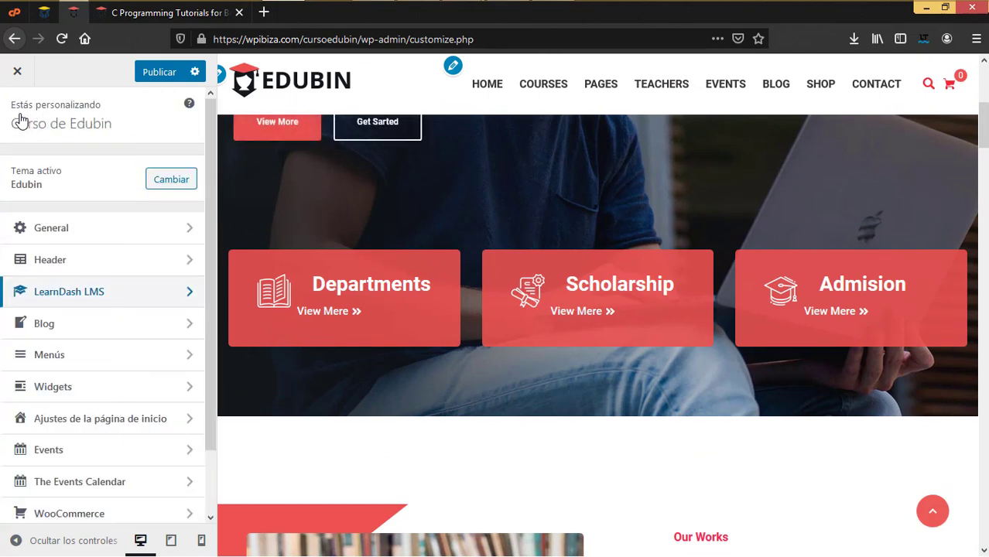
pyautogui.click(124, 333)
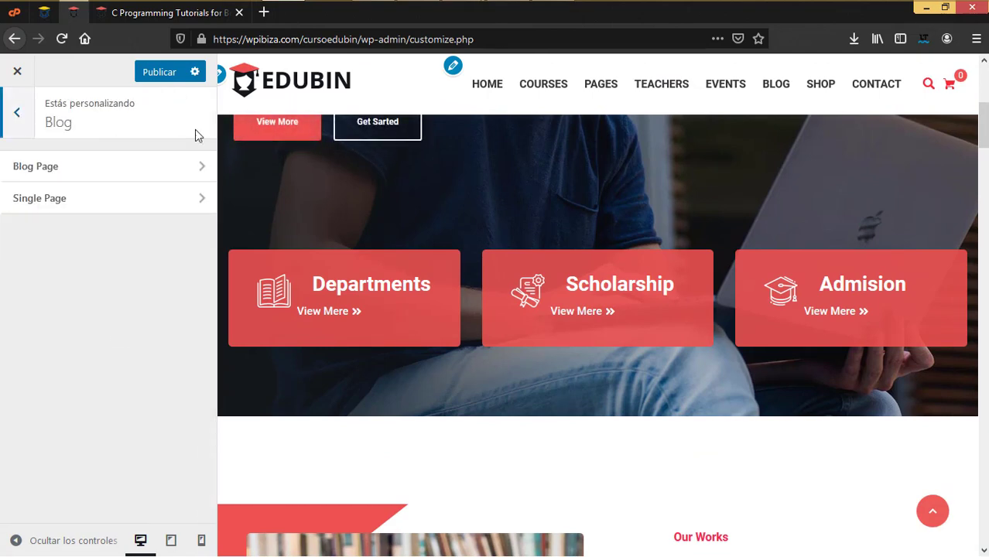
pyautogui.click(174, 18)
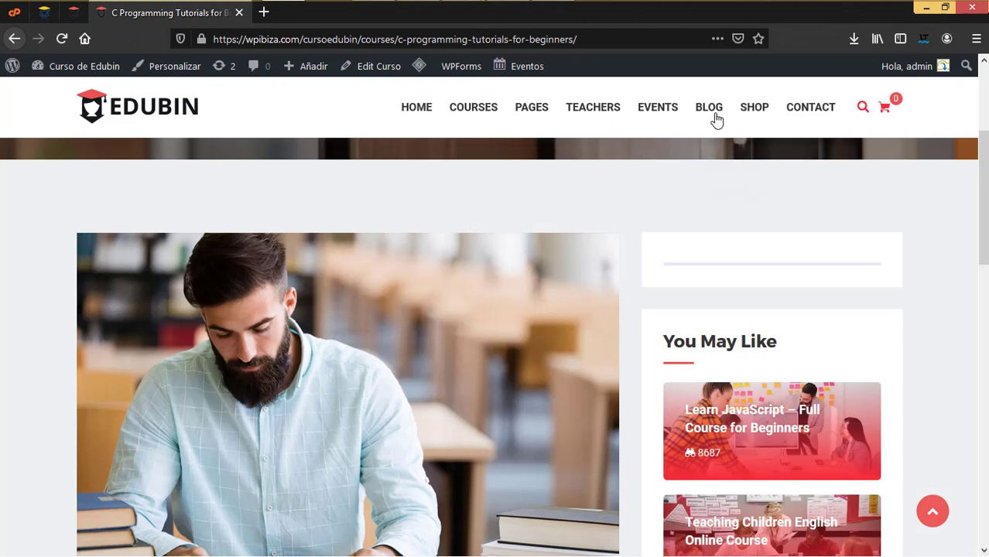
pyautogui.moveTo(718, 137)
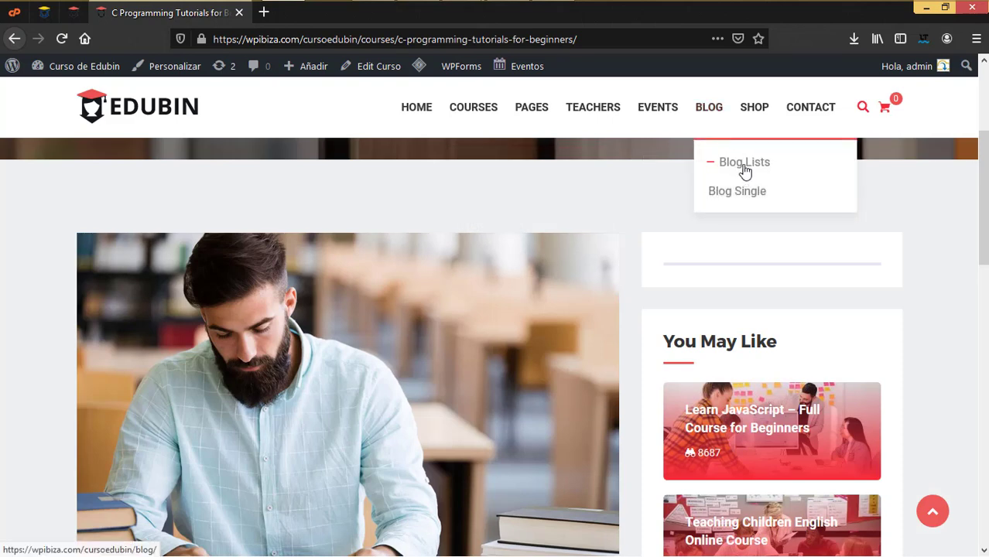
pyautogui.click(744, 164)
# Open the Blog Page settings and scroll through the live Blog listing to compare
pyautogui.click(74, 13)
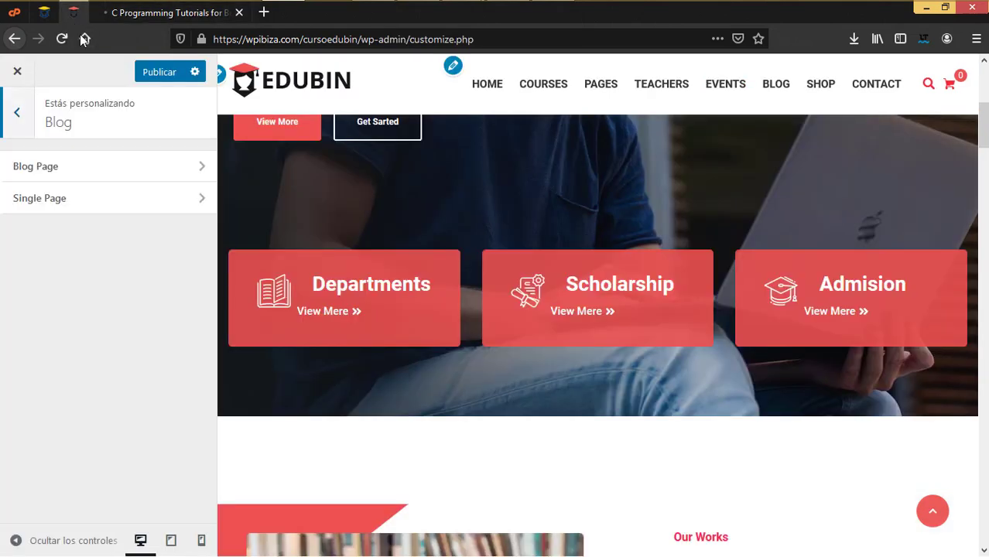
pyautogui.click(57, 175)
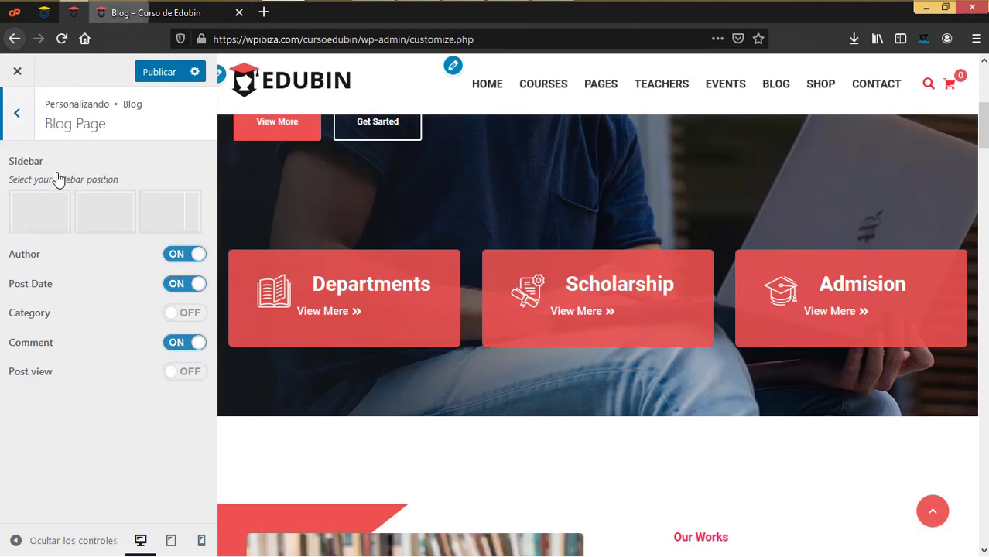
pyautogui.click(168, 21)
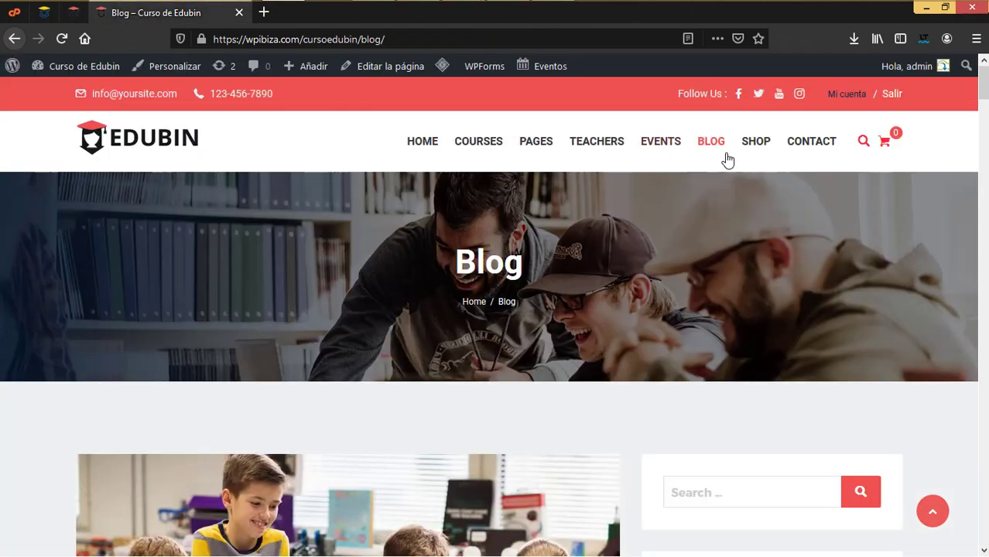
pyautogui.moveTo(725, 160)
pyautogui.scroll(-4, 673, 363)
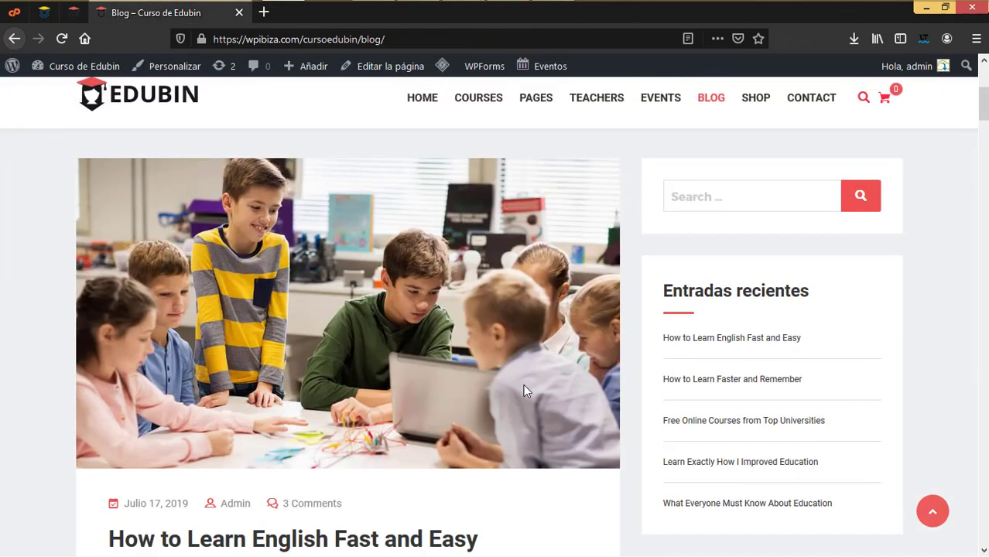
pyautogui.scroll(-5, 623, 394)
pyautogui.scroll(-4, 624, 396)
pyautogui.scroll(8, 624, 396)
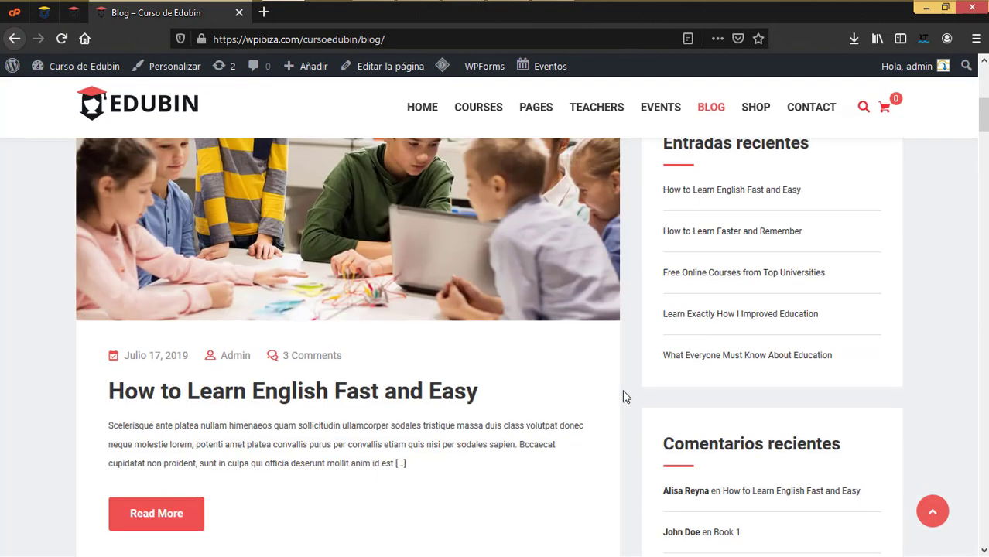
# Move from Blog Page to the Single Page post settings, then view the live Blog listing
pyautogui.click(74, 13)
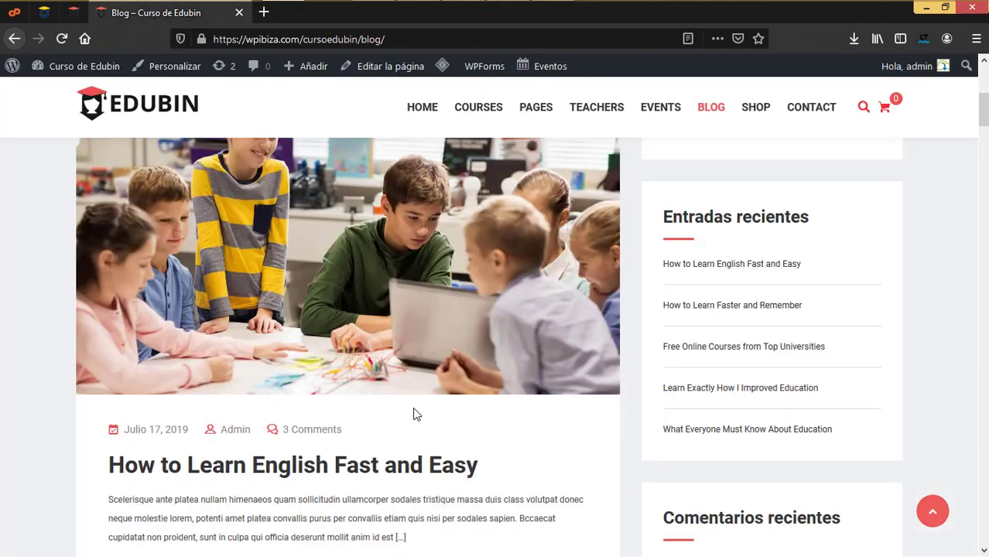
pyautogui.scroll(-3, 413, 415)
pyautogui.scroll(2, 413, 415)
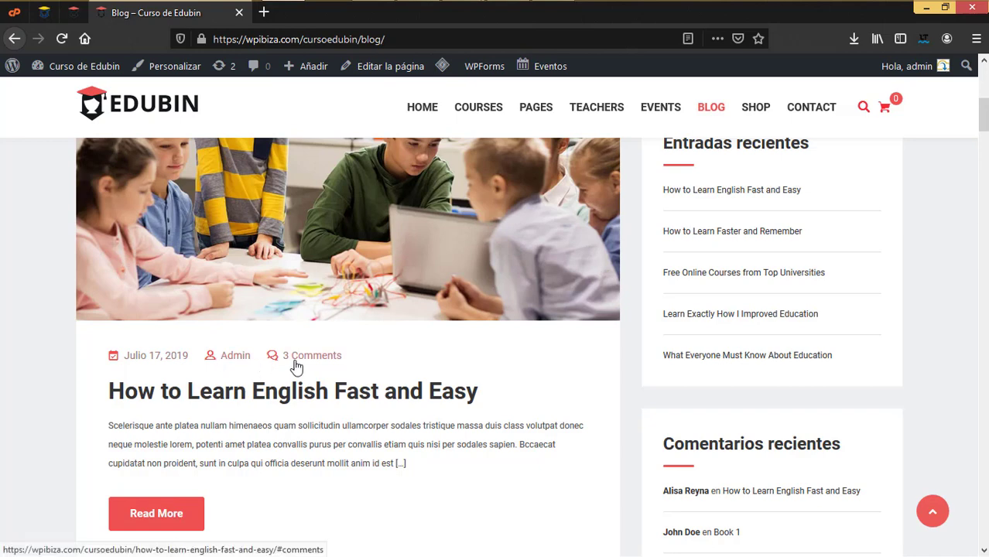
pyautogui.click(74, 19)
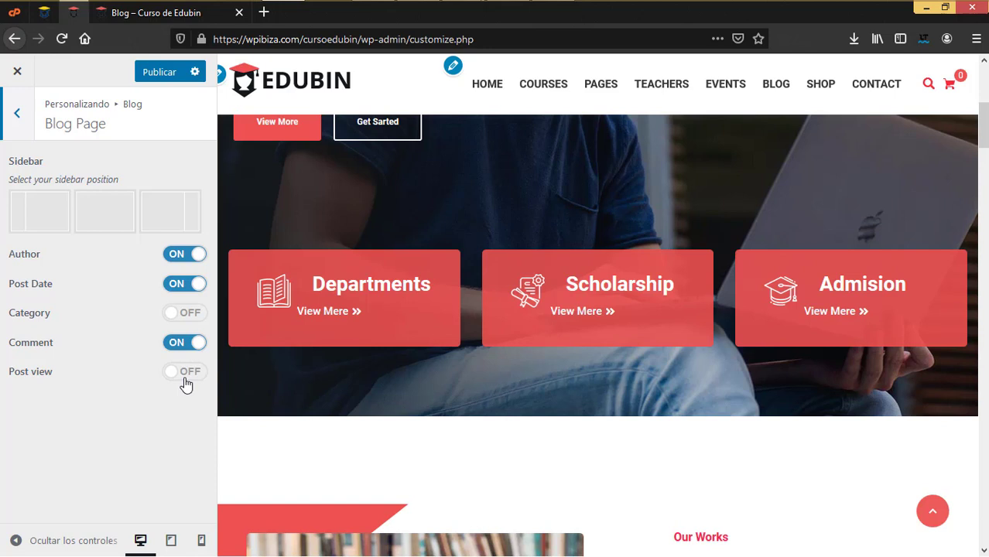
pyautogui.click(17, 116)
pyautogui.click(62, 203)
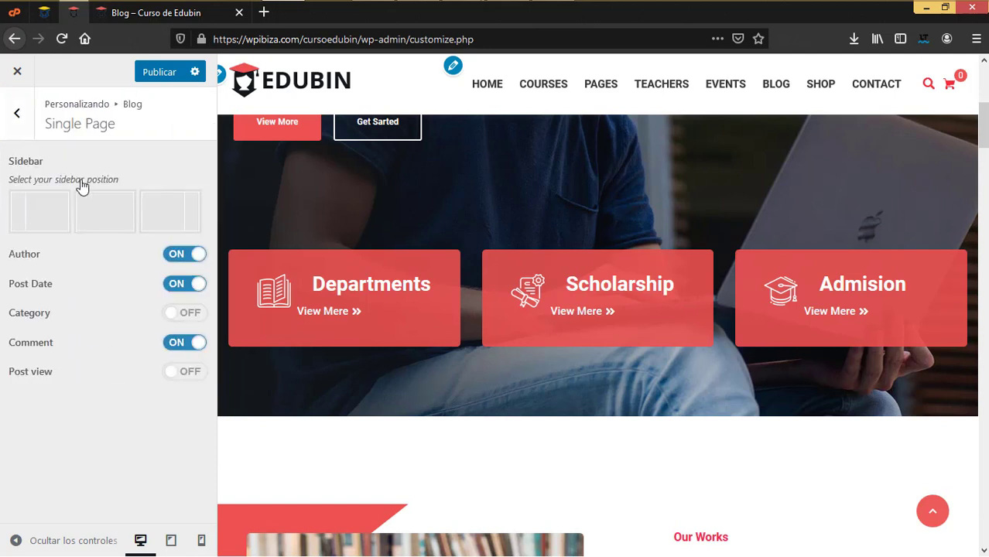
pyautogui.click(141, 19)
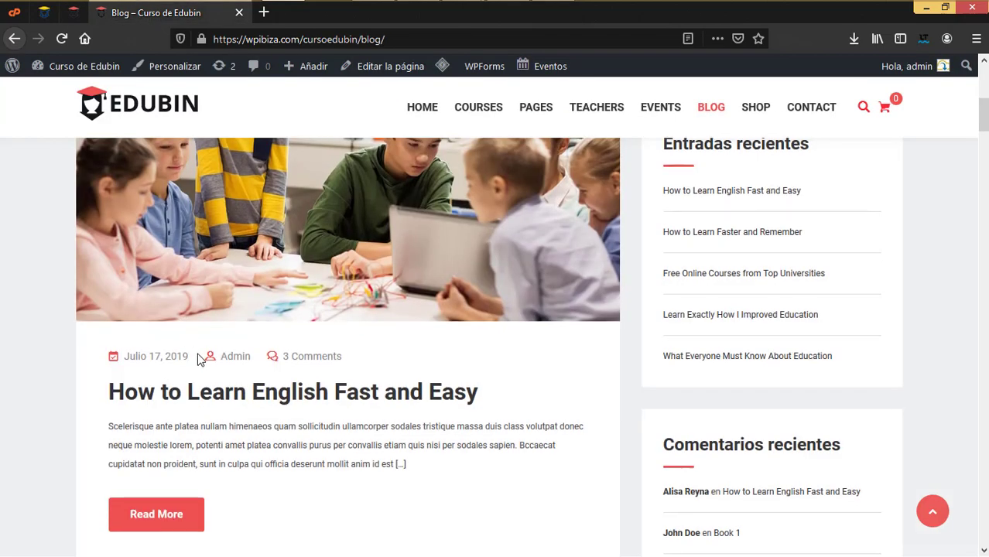
# Scroll through the live post, then reopen the Customizer's Single Page blog settings
pyautogui.scroll(3, 199, 358)
pyautogui.scroll(-3, 186, 333)
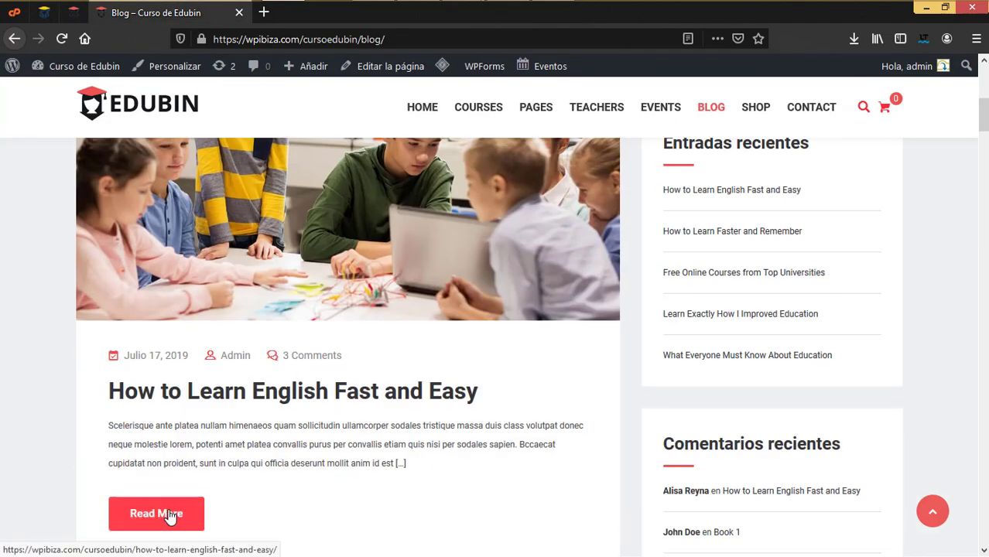
pyautogui.scroll(-2, 286, 495)
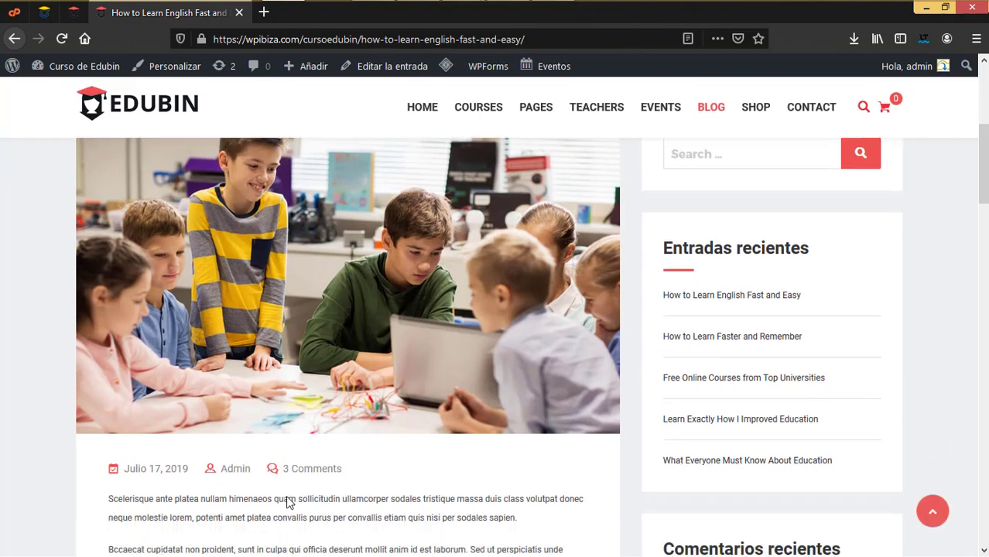
pyautogui.scroll(-4, 286, 503)
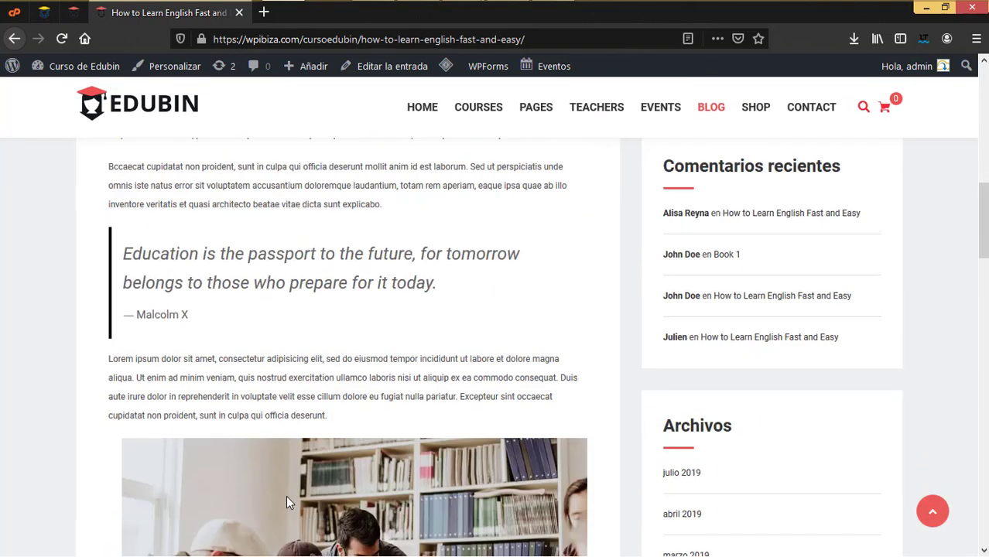
pyautogui.scroll(2, 285, 499)
pyautogui.scroll(-8, 285, 499)
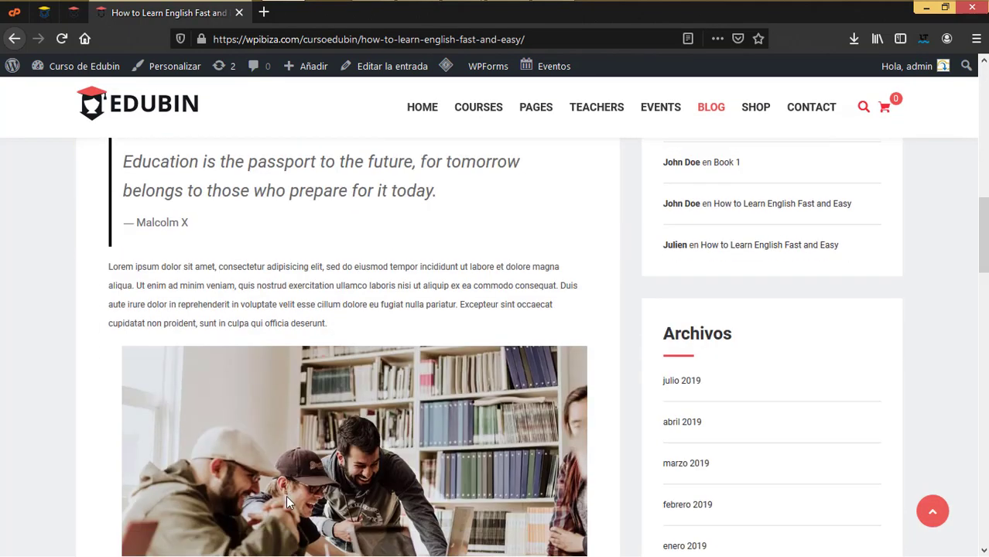
pyautogui.scroll(-2, 286, 503)
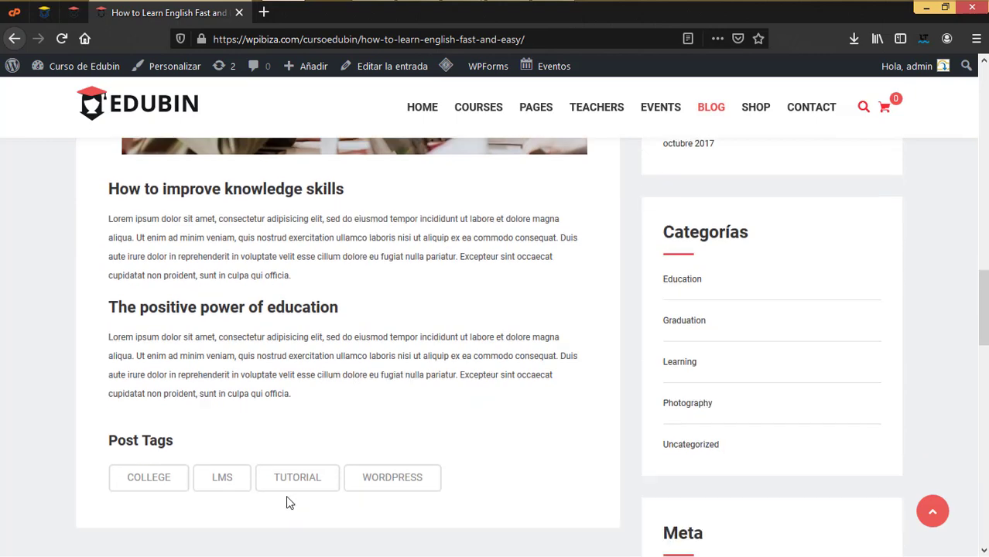
pyautogui.click(75, 15)
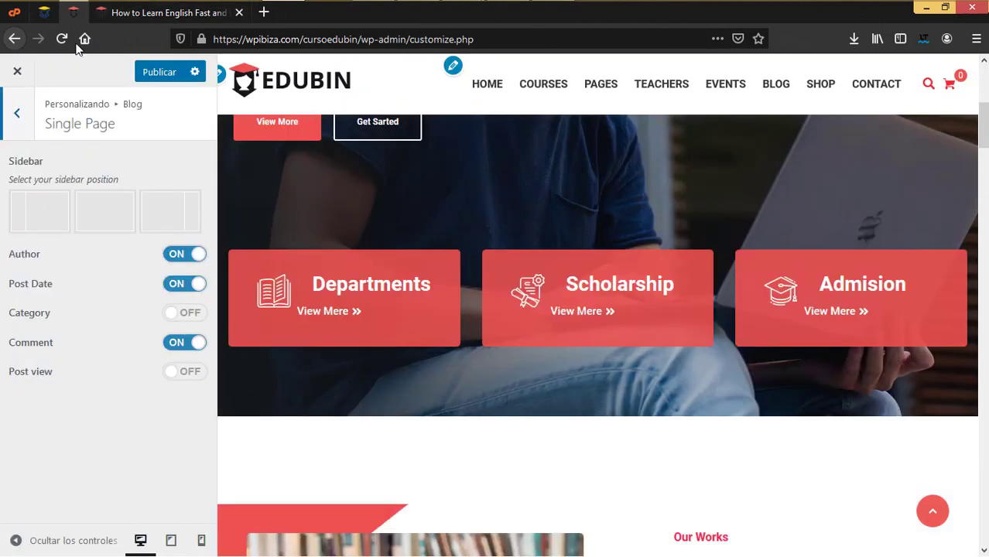
pyautogui.click(17, 114)
pyautogui.click(46, 199)
# Review the How to Learn English Fast and Easy post against the Customizer settings
pyautogui.click(161, 17)
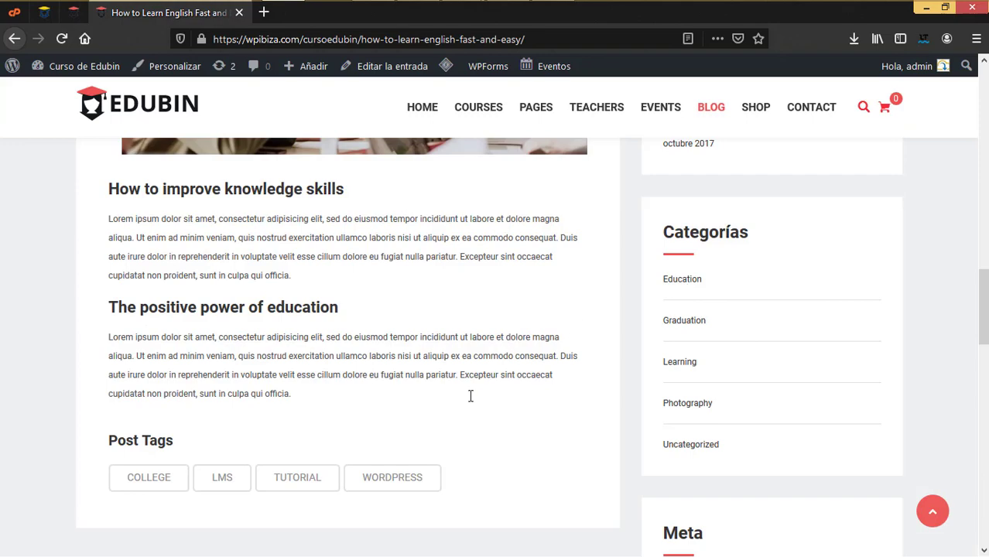
pyautogui.scroll(6, 471, 399)
pyautogui.scroll(8, 405, 383)
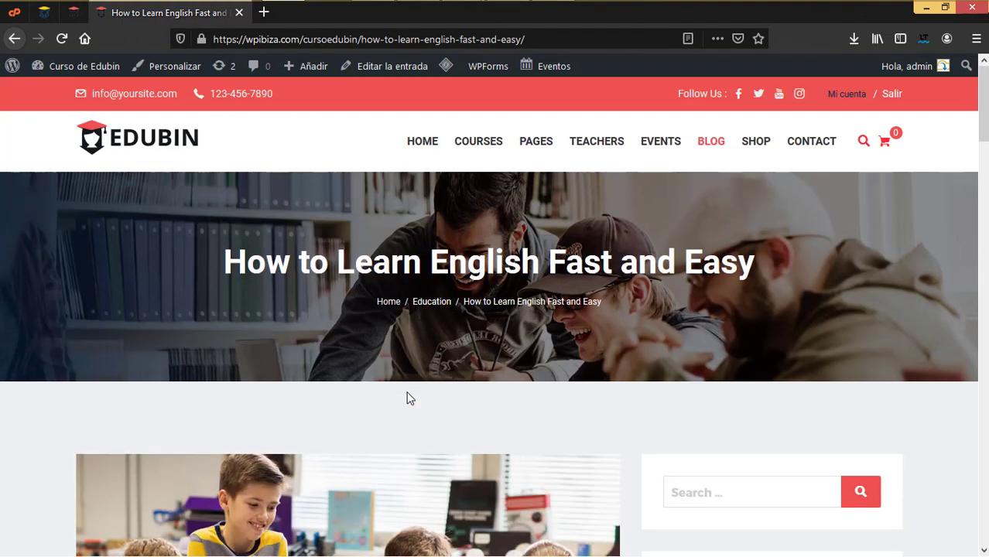
pyautogui.scroll(-3, 406, 391)
pyautogui.scroll(-3, 408, 397)
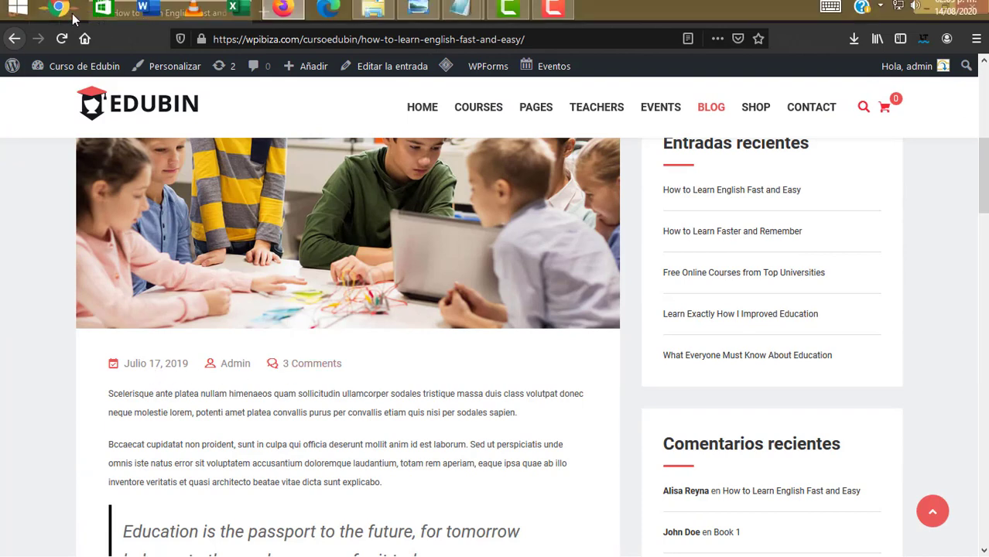
pyautogui.click(74, 12)
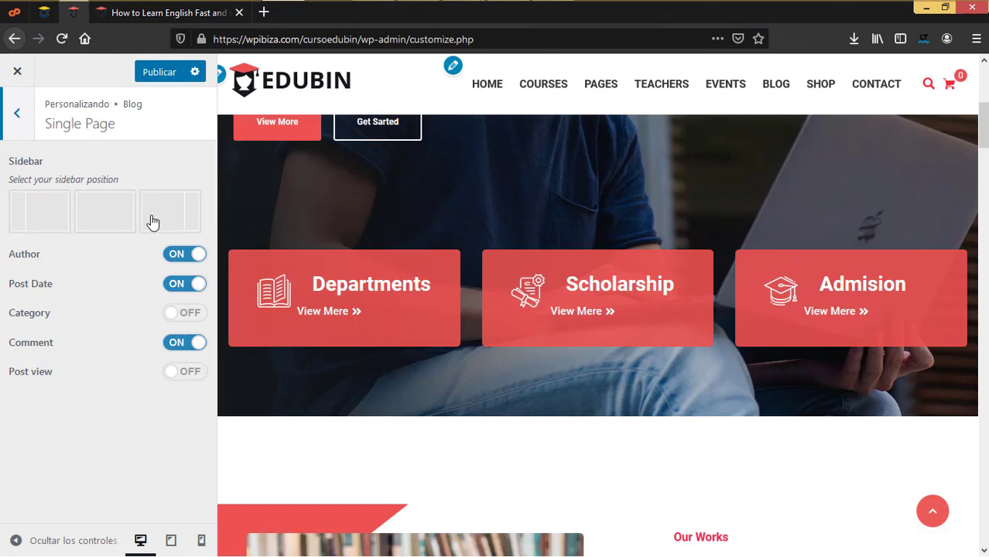
# Back on the post, open Blog Lists from the site's BLOG menu
pyautogui.click(147, 15)
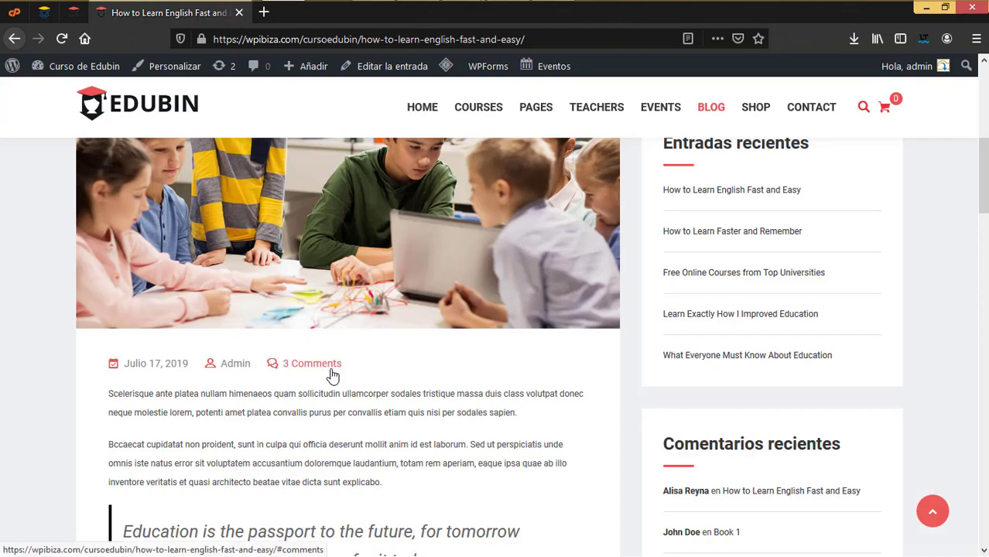
pyautogui.scroll(3, 323, 376)
pyautogui.scroll(-2, 348, 362)
pyautogui.scroll(-6, 348, 361)
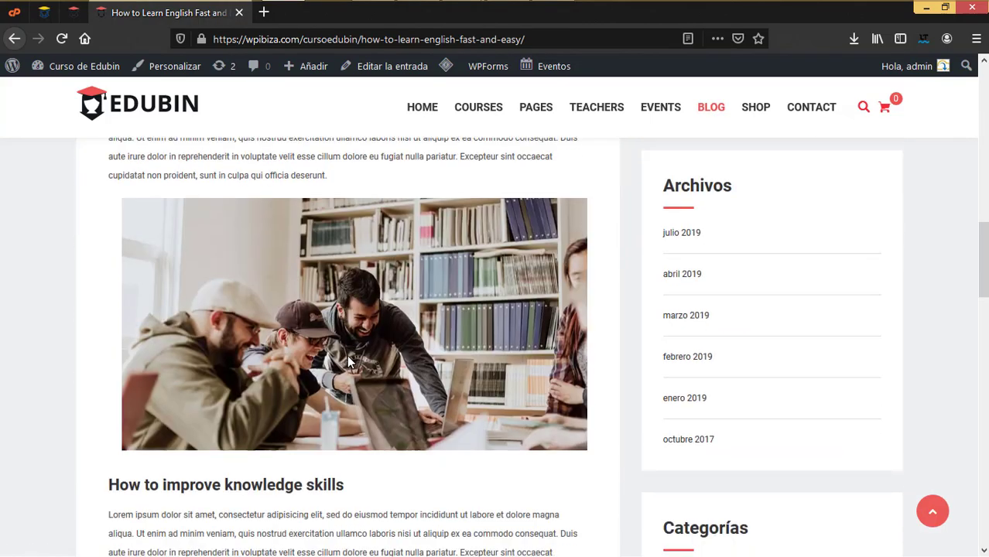
pyautogui.scroll(2, 346, 354)
pyautogui.scroll(-1, 347, 355)
pyautogui.scroll(4, 352, 356)
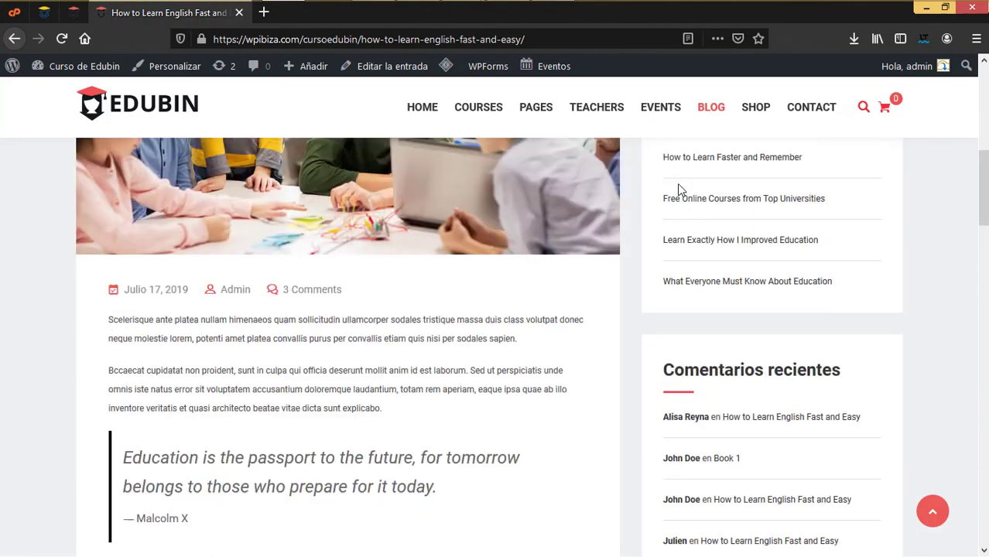
pyautogui.moveTo(711, 109)
pyautogui.click(720, 165)
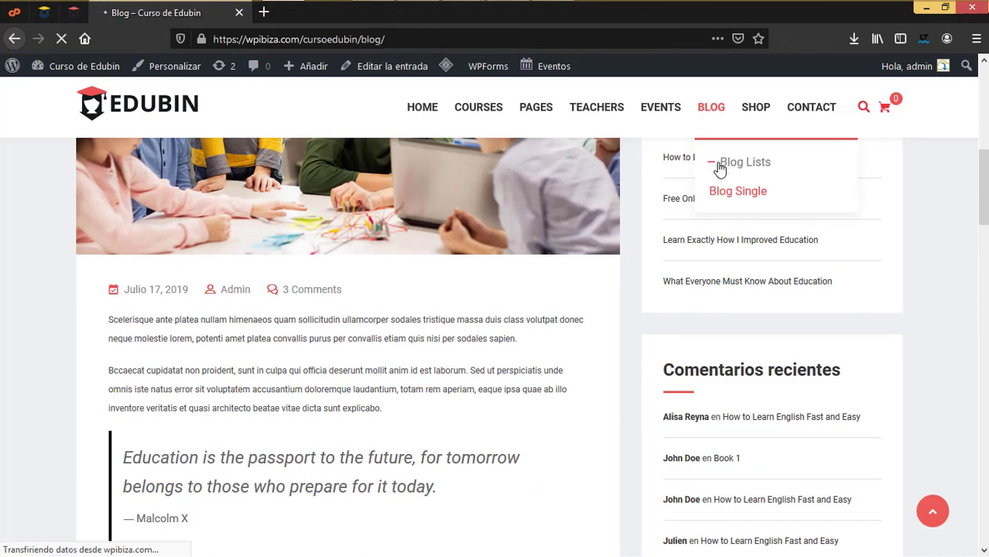
pyautogui.scroll(-5, 364, 480)
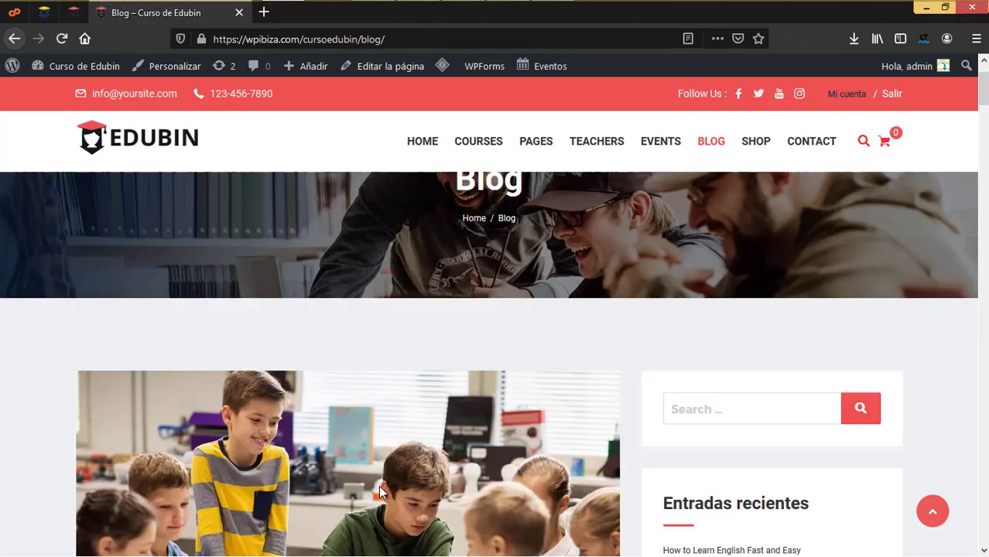
# In the Customizer, browse the Blog Page and Single Page settings, then return to the main panel
pyautogui.click(74, 13)
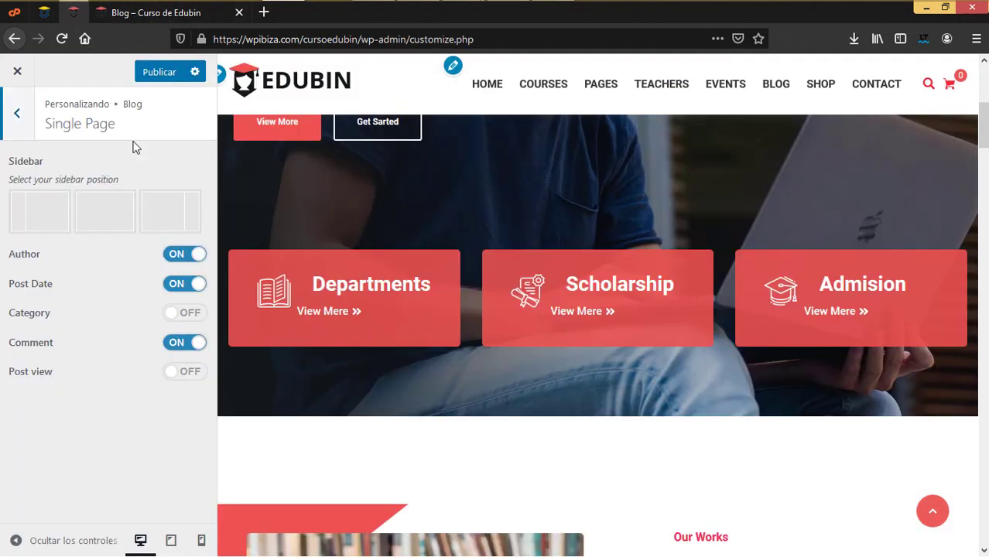
pyautogui.click(12, 114)
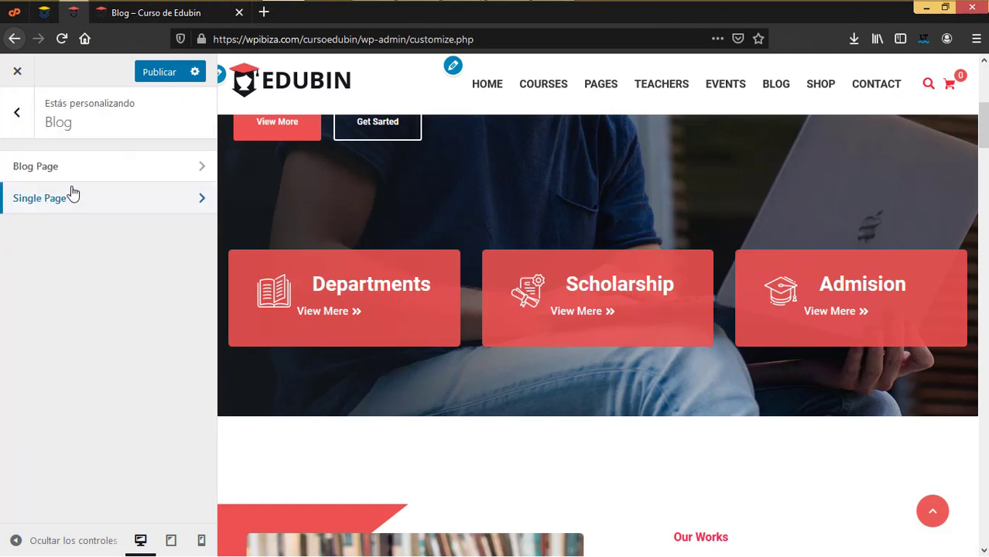
pyautogui.click(68, 169)
pyautogui.click(17, 114)
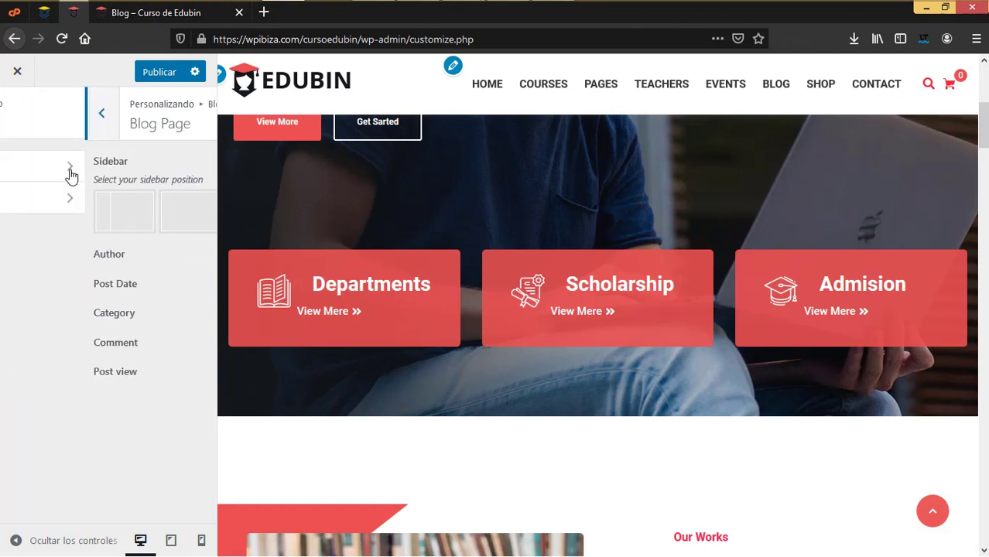
pyautogui.click(73, 209)
pyautogui.click(18, 114)
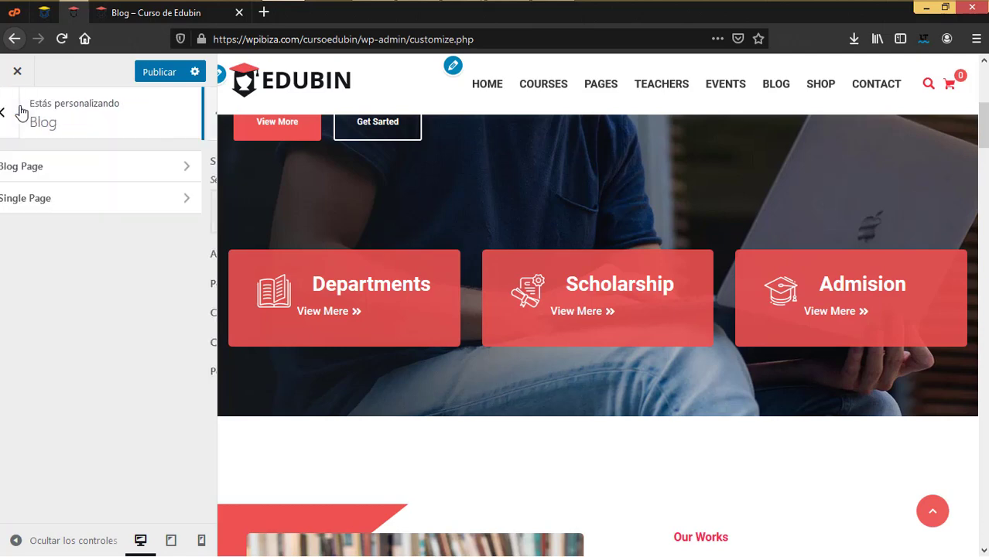
pyautogui.click(18, 115)
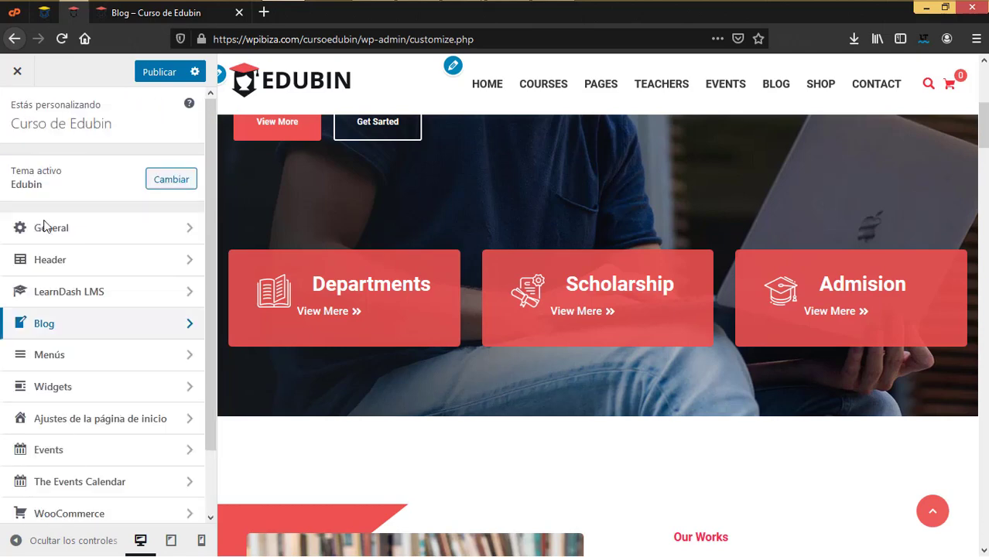
# Inspect the Menús section and the footer in the preview, then open Widgets
pyautogui.click(51, 356)
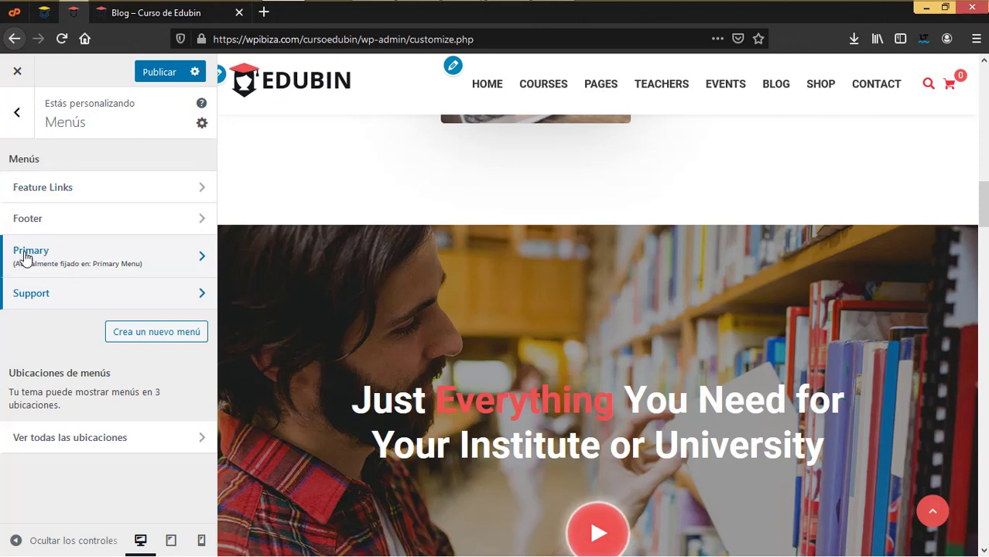
pyautogui.scroll(-8, 423, 263)
pyautogui.scroll(2, 309, 264)
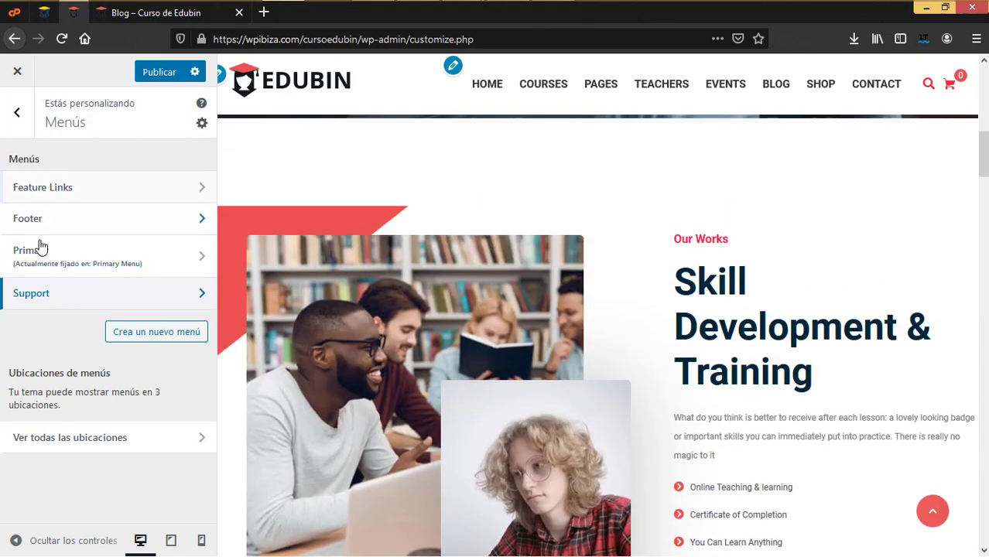
pyautogui.click(17, 112)
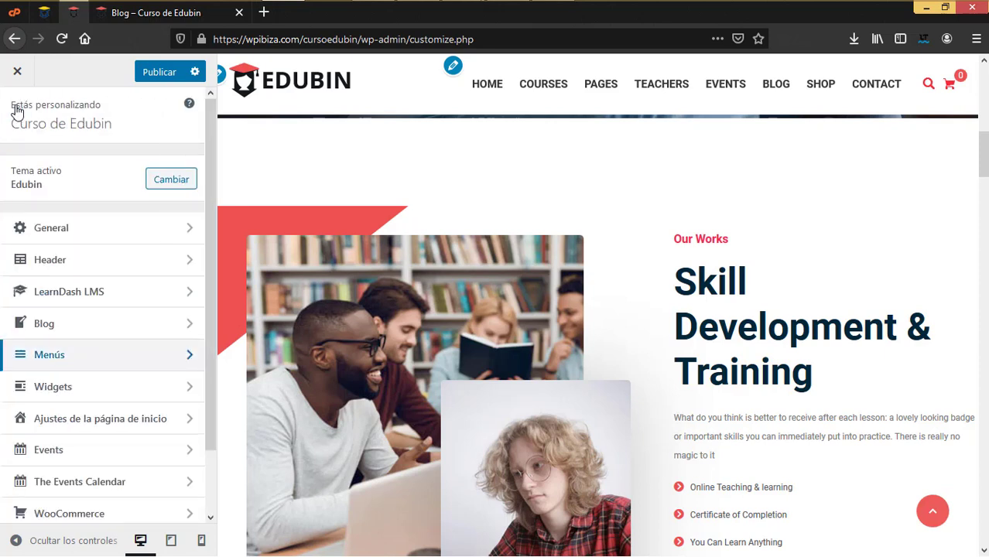
pyautogui.click(54, 355)
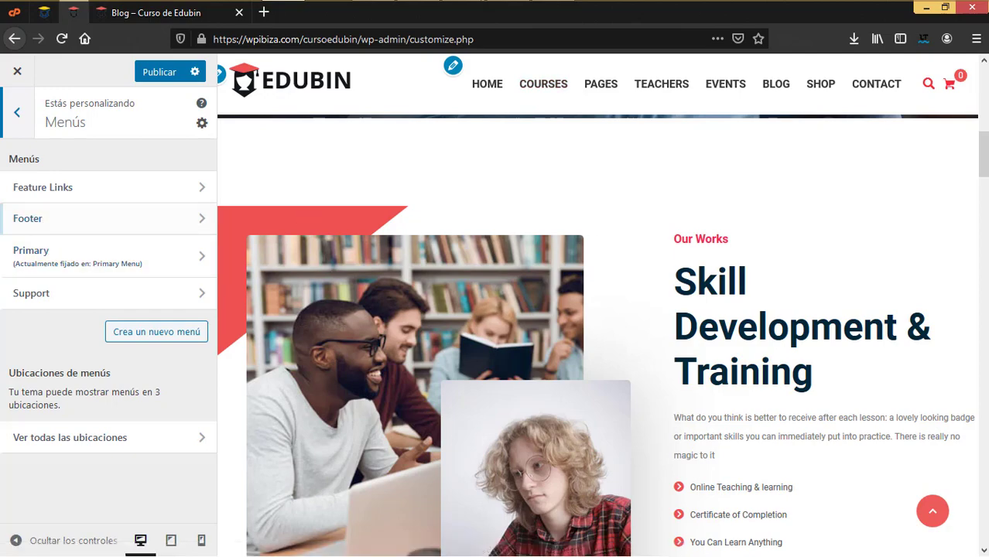
pyautogui.moveTo(983, 154); pyautogui.dragTo(983, 251)
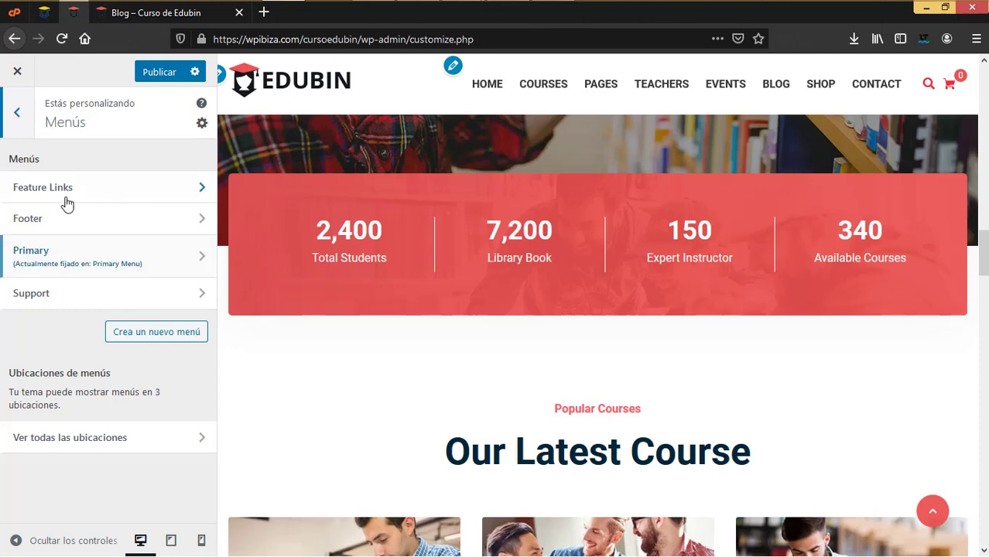
pyautogui.click(18, 128)
pyautogui.click(50, 386)
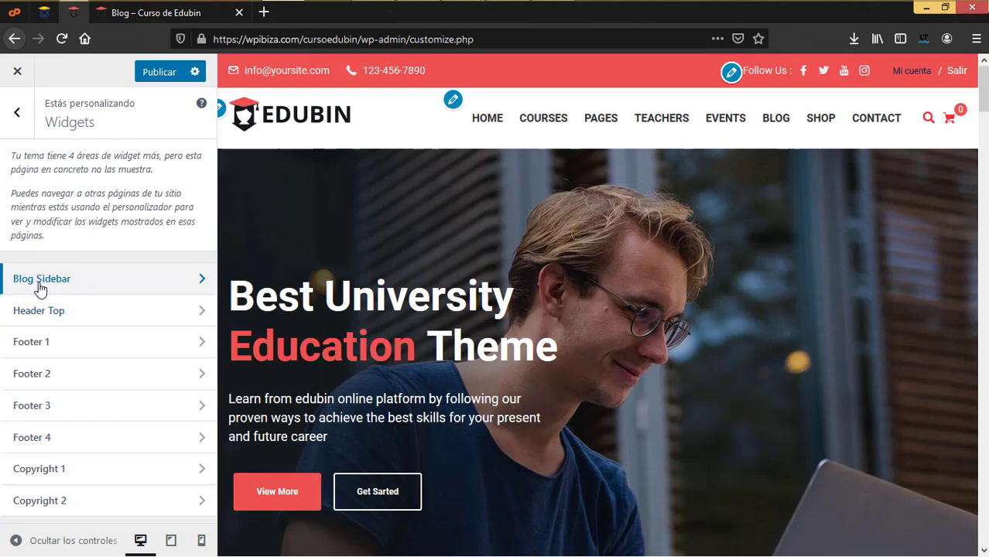
# Check the sidebar widgets on the live Blog page
pyautogui.click(156, 23)
pyautogui.scroll(5, 634, 305)
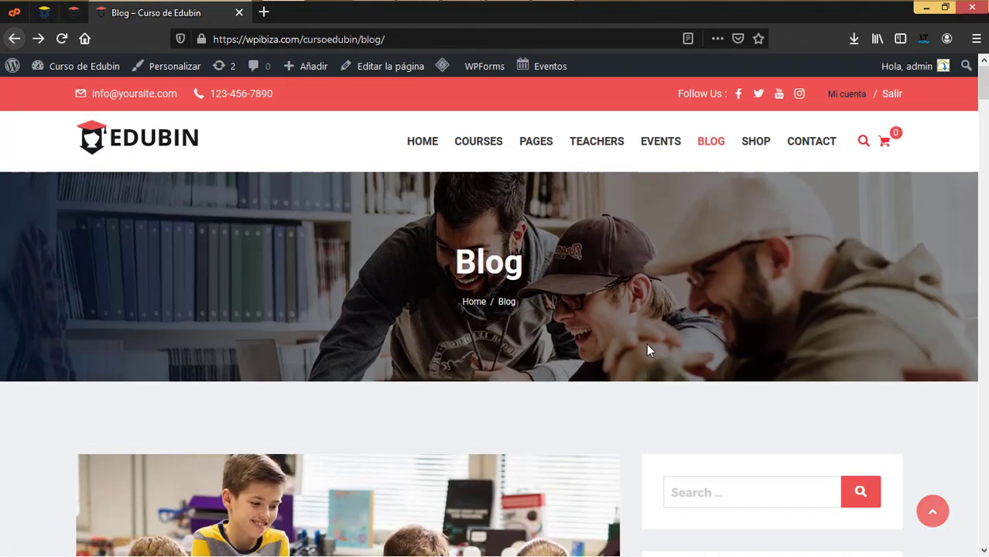
pyautogui.scroll(-3, 631, 337)
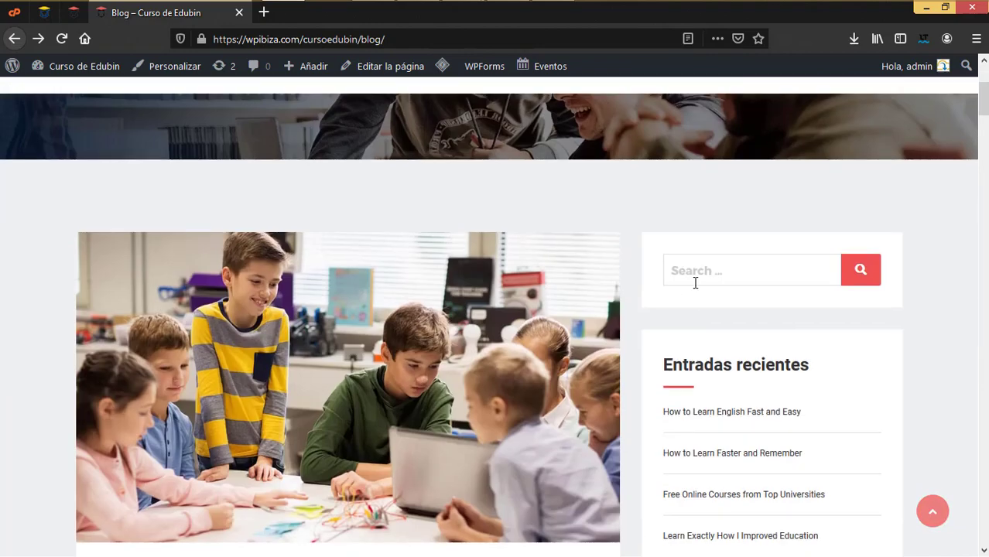
pyautogui.scroll(-3, 670, 322)
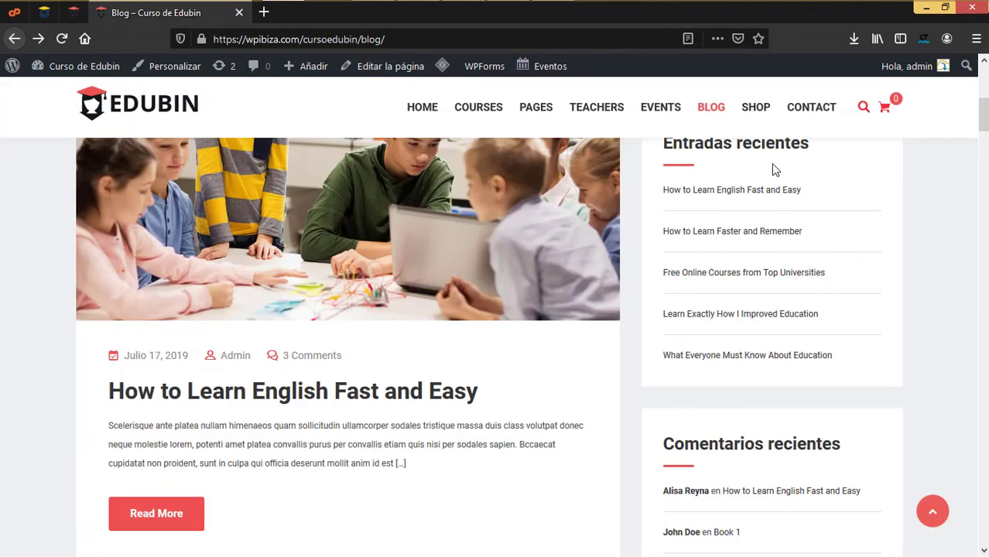
pyautogui.scroll(-5, 751, 468)
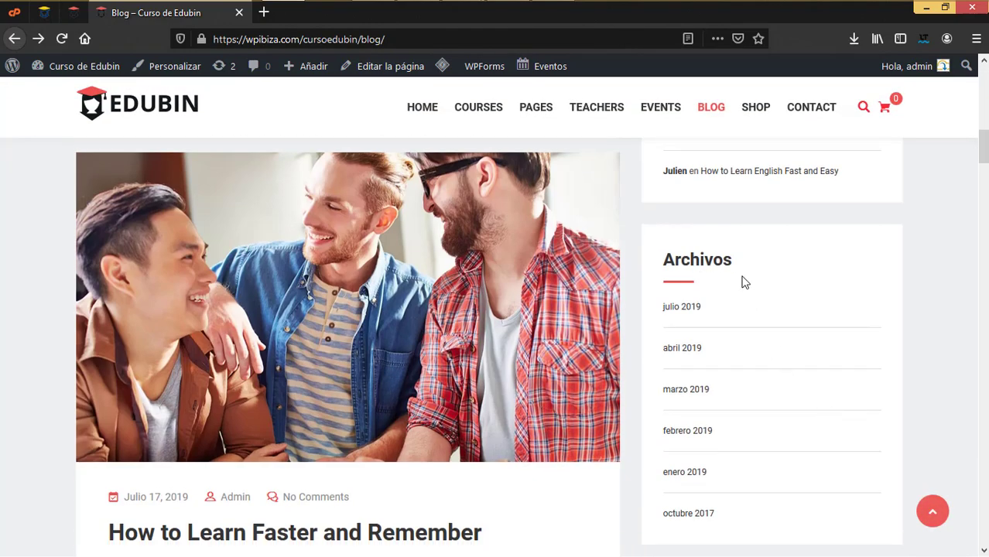
# Glance at the Header Top widget area, then open the Blog Sidebar widget area
pyautogui.click(73, 15)
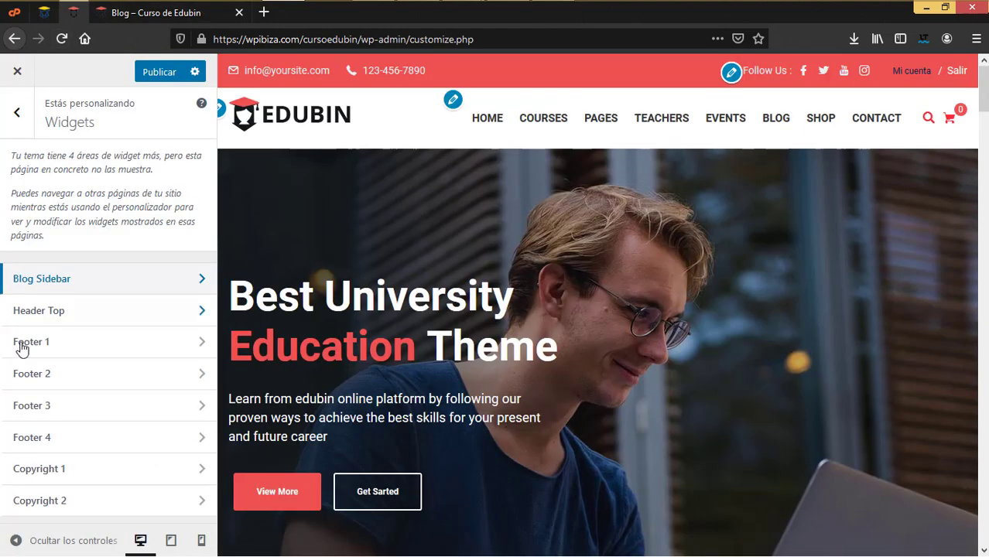
pyautogui.click(60, 315)
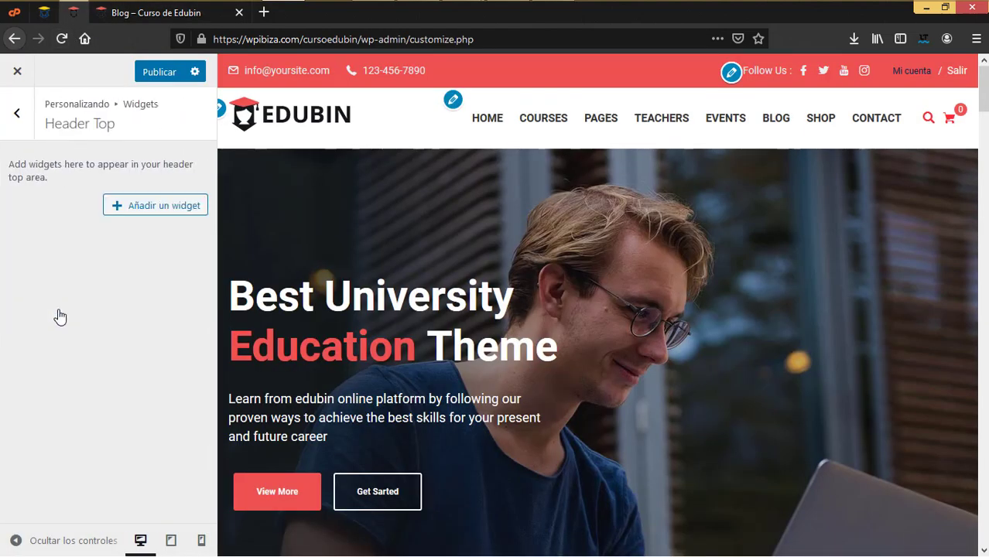
pyautogui.click(19, 115)
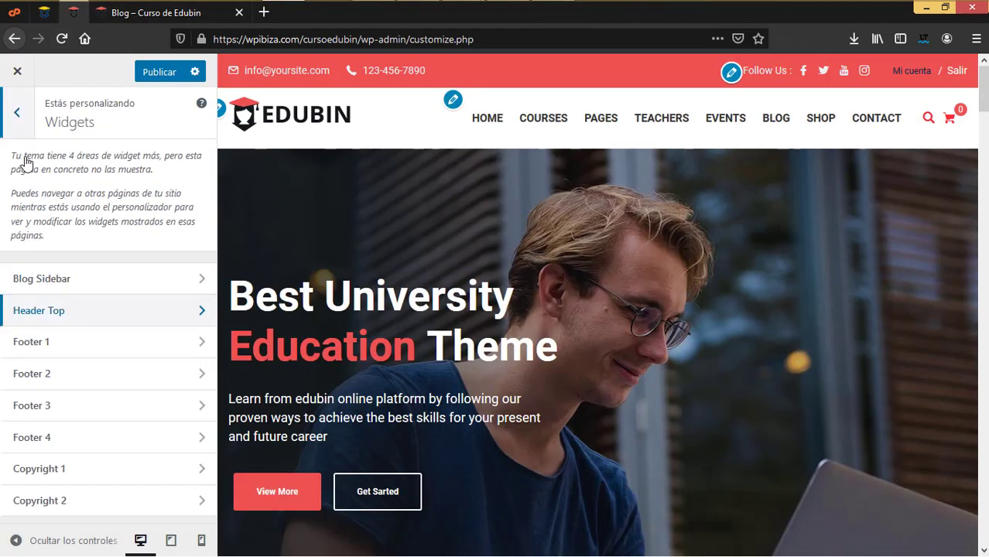
pyautogui.click(60, 280)
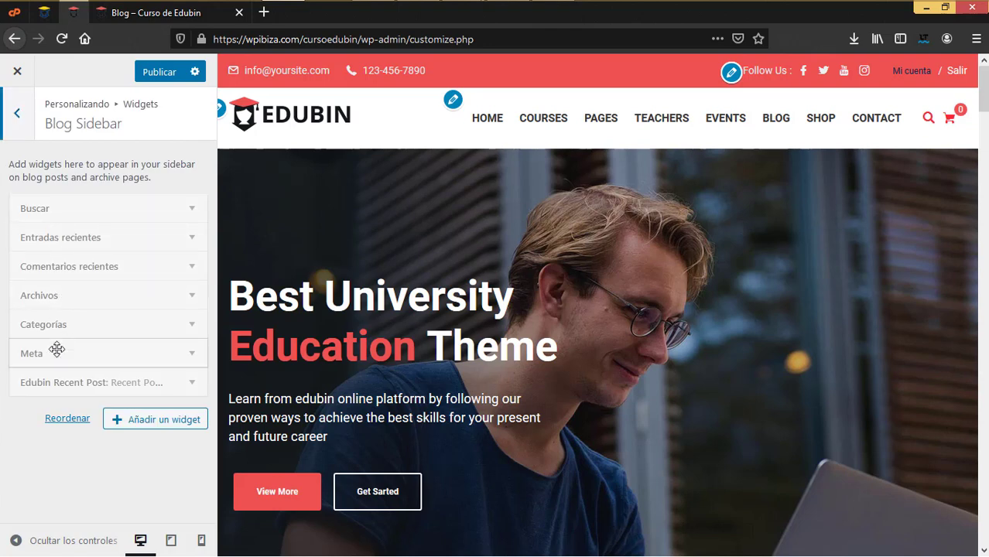
# Browse the Añadir un widget list and close it without adding anything
pyautogui.click(161, 425)
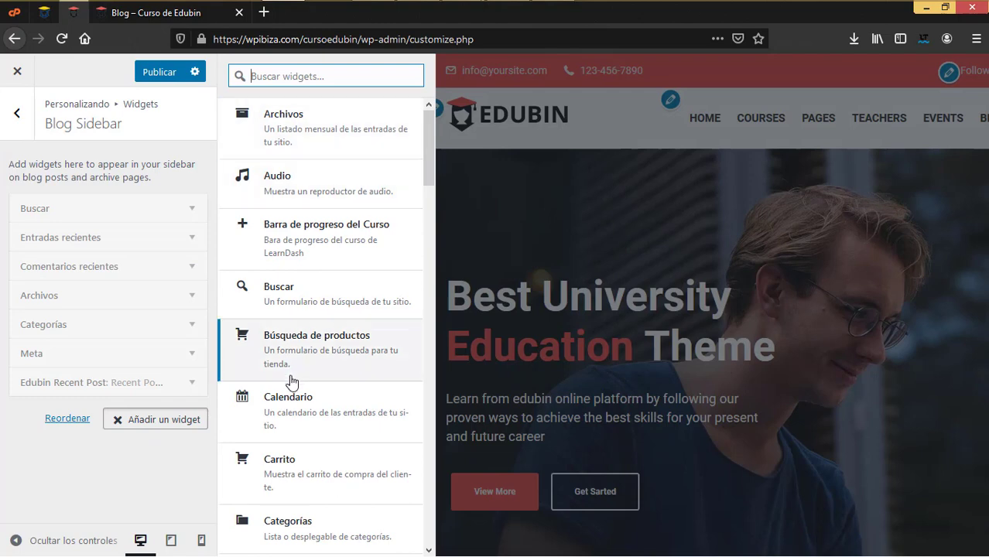
pyautogui.scroll(-5, 293, 380)
pyautogui.scroll(-10, 292, 381)
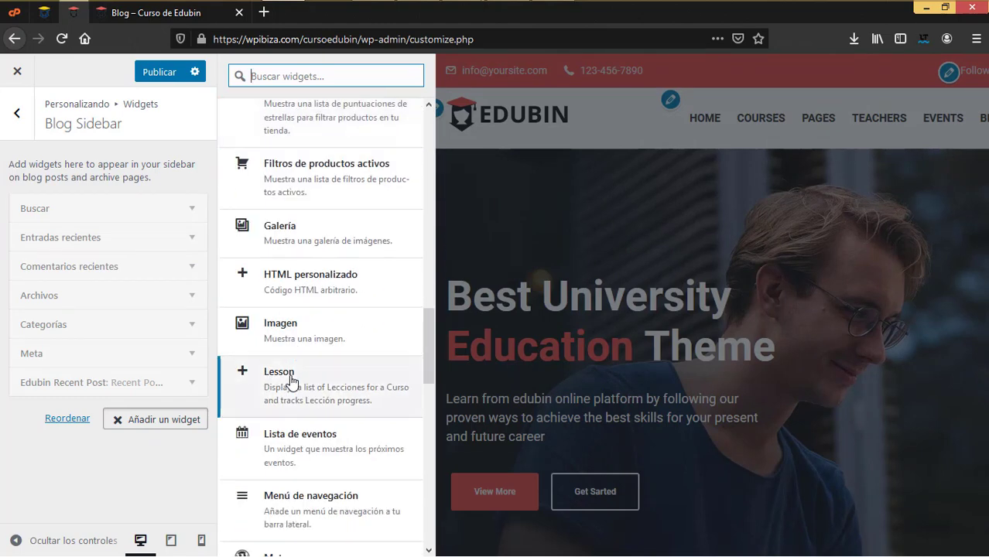
pyautogui.scroll(-7, 291, 381)
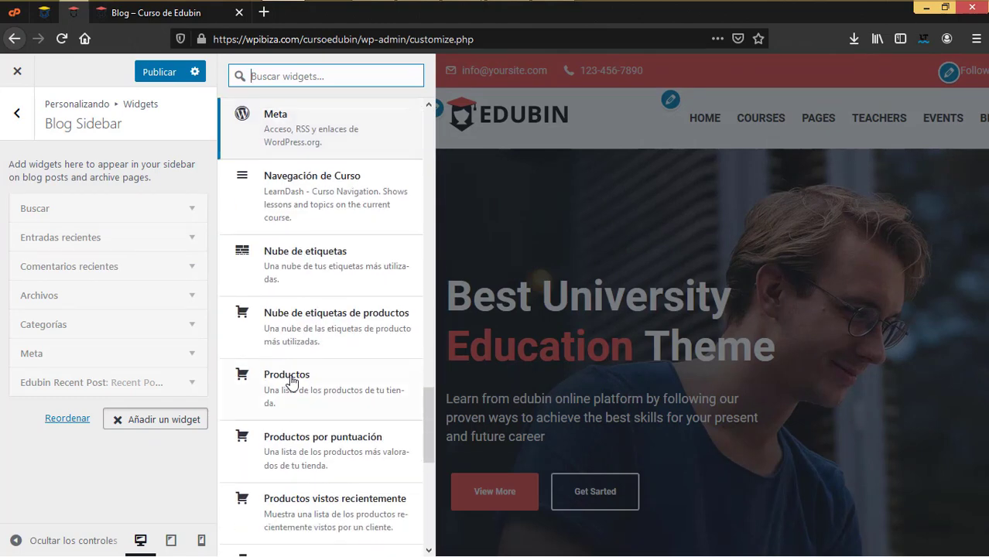
pyautogui.scroll(-5, 291, 381)
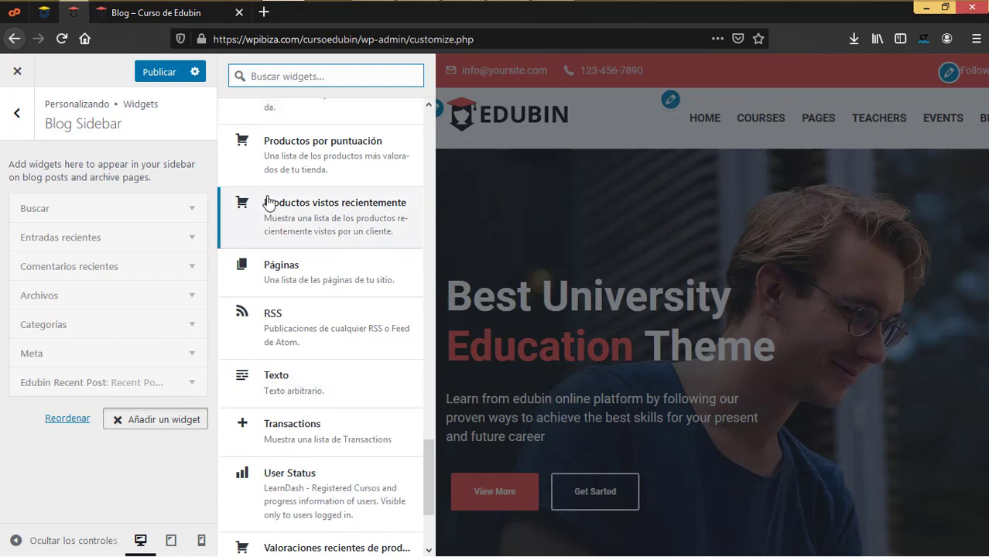
pyautogui.scroll(-3, 259, 431)
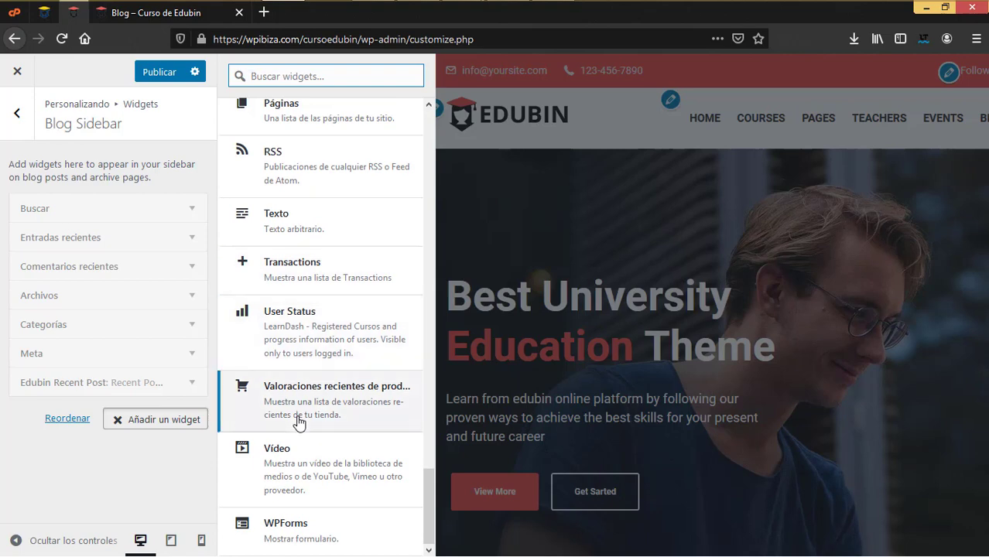
pyautogui.click(102, 463)
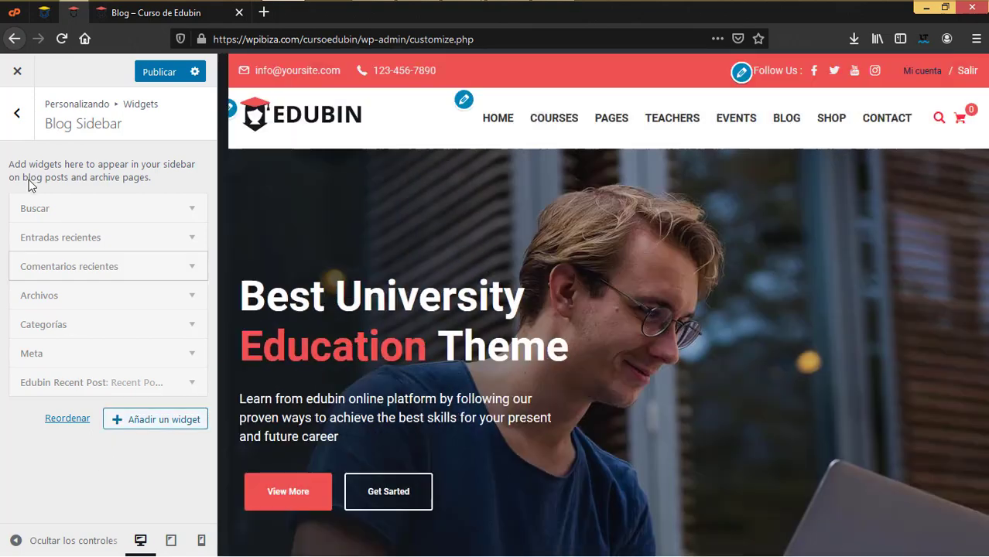
# Go back, peek at Header Top, and return to the widget areas list
pyautogui.click(18, 114)
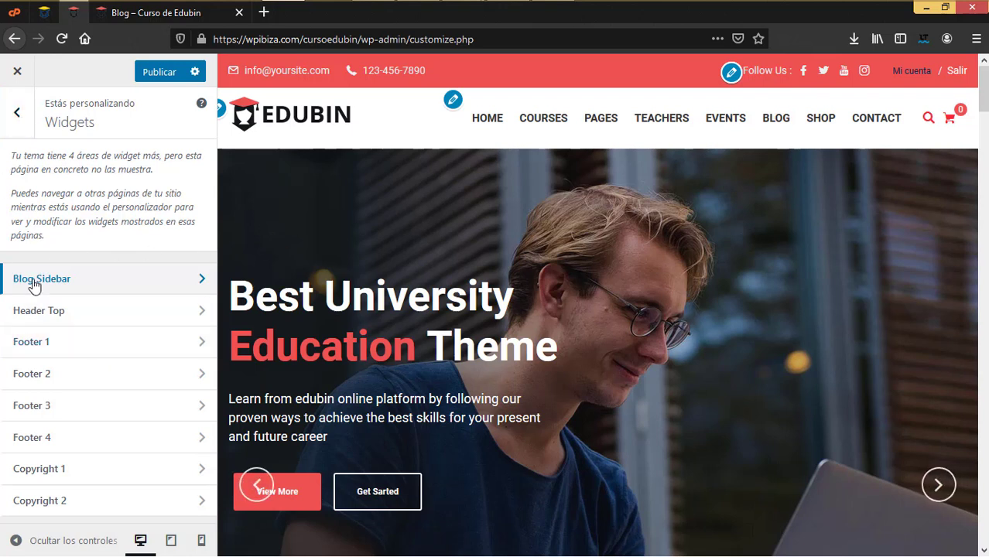
pyautogui.click(60, 315)
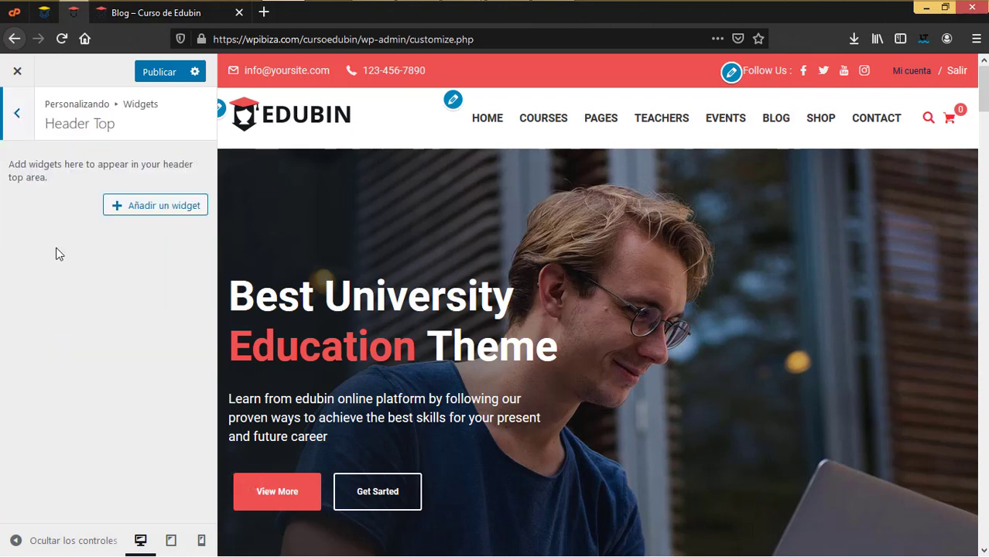
pyautogui.press('Escape')
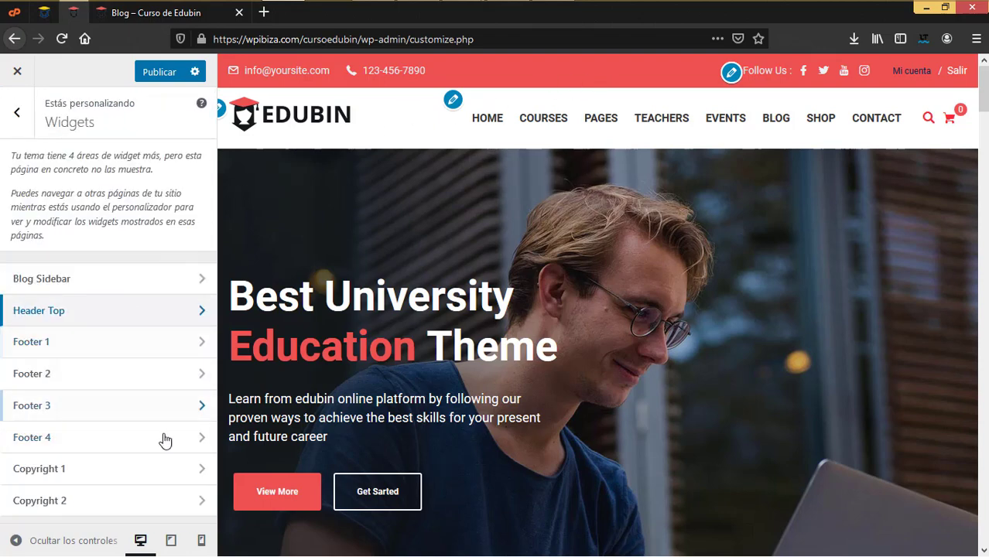
pyautogui.scroll(-10, 477, 439)
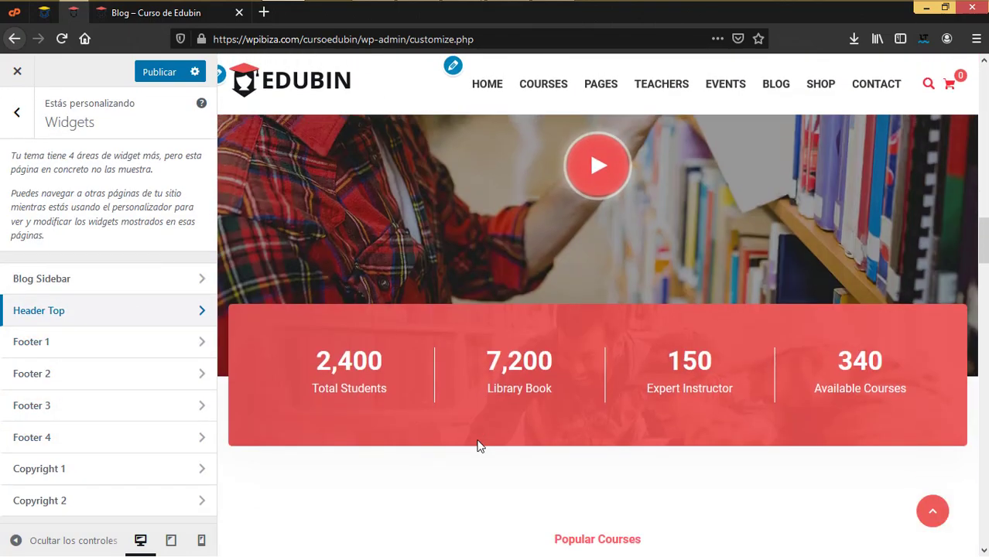
pyautogui.scroll(-20, 476, 439)
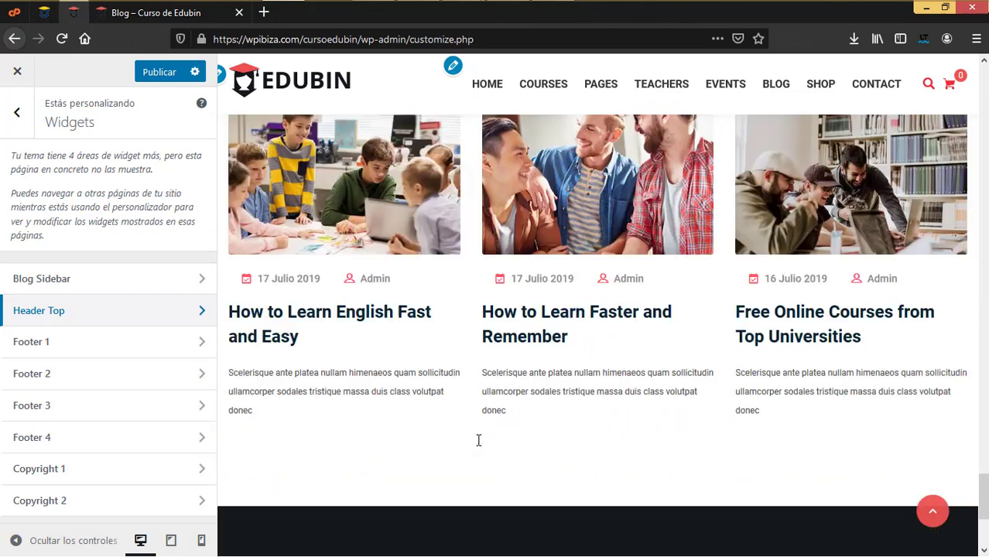
pyautogui.scroll(-3, 478, 440)
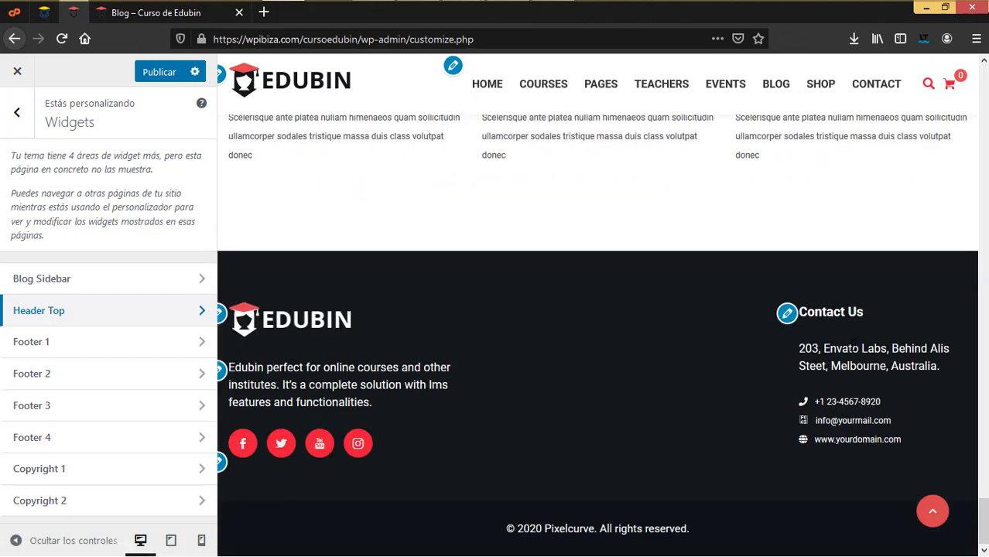
pyautogui.click(118, 347)
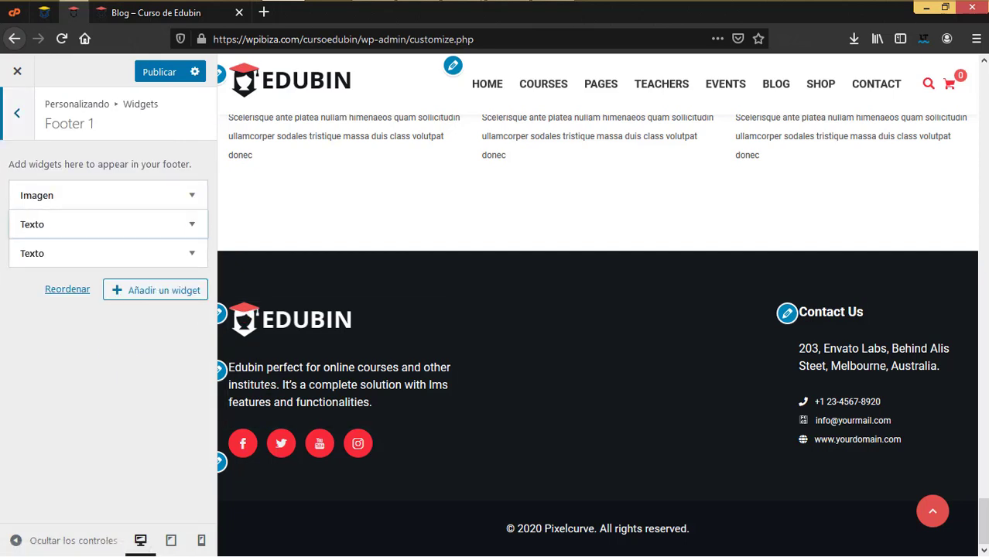
pyautogui.click(191, 225)
pyautogui.click(20, 129)
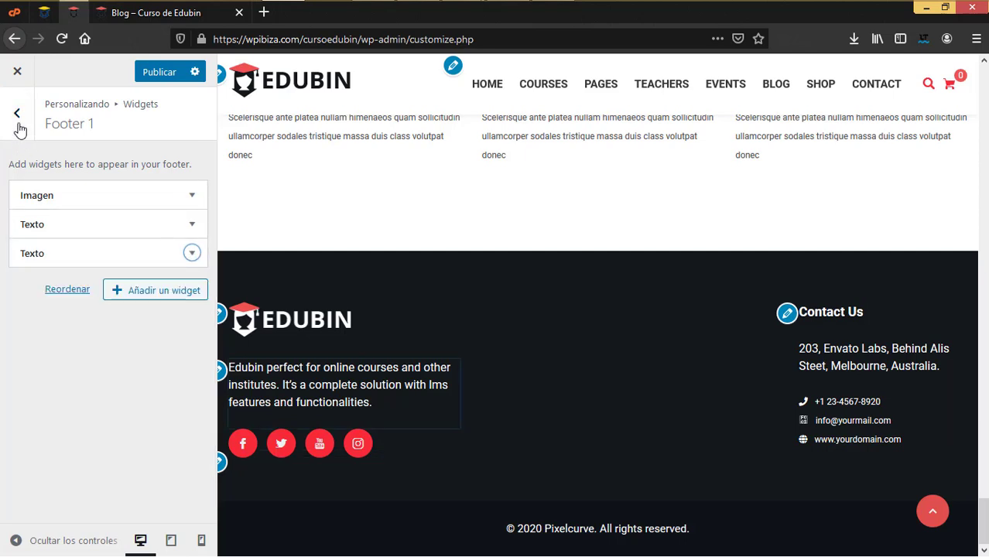
pyautogui.click(19, 127)
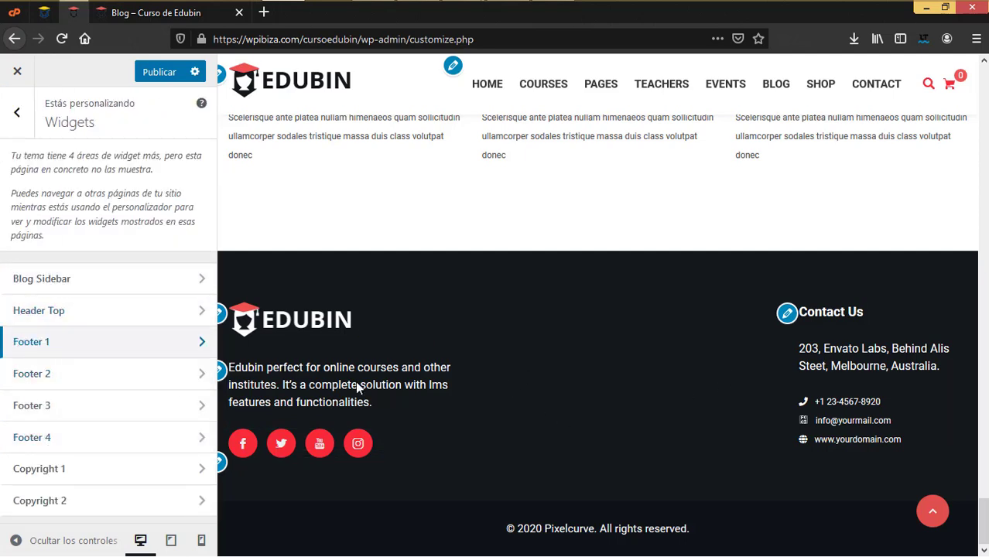
pyautogui.click(168, 442)
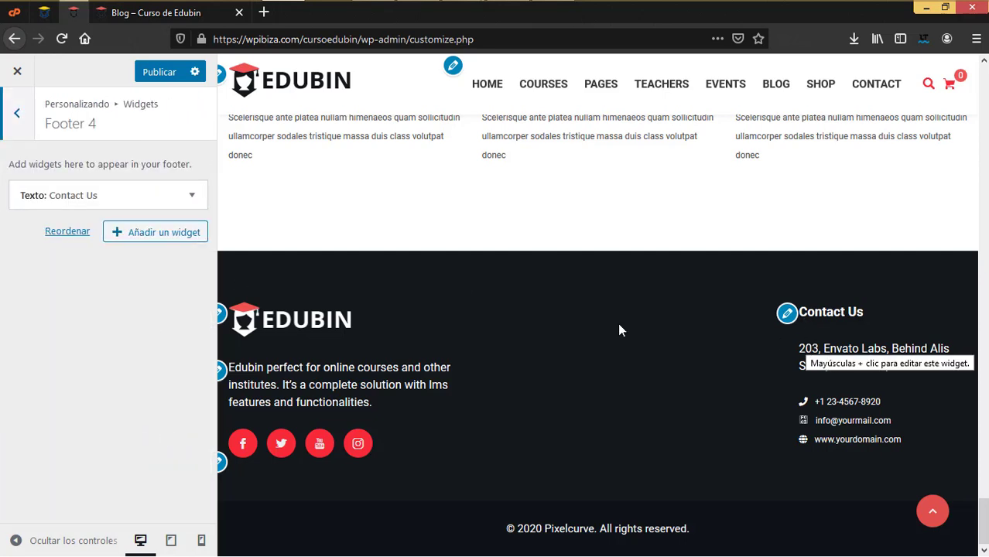
pyautogui.click(96, 194)
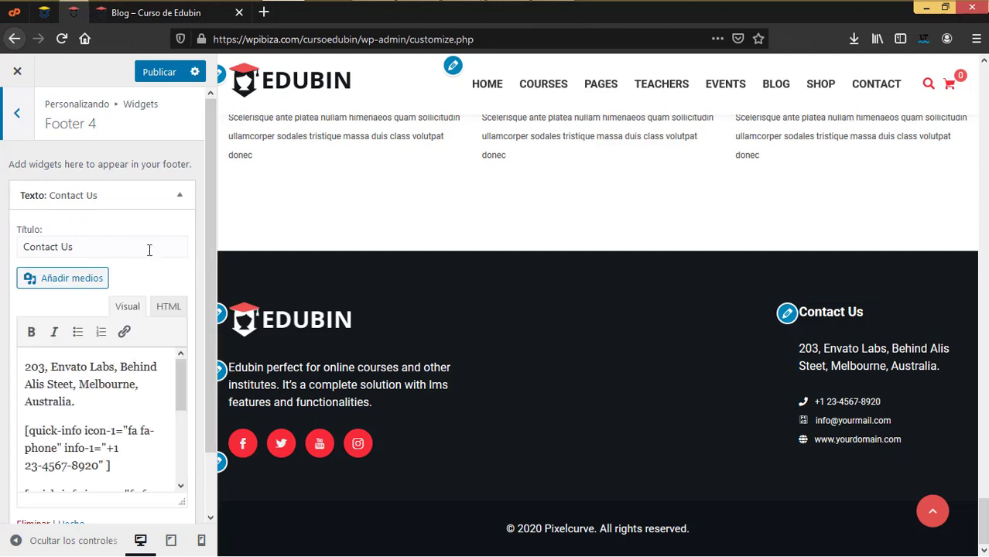
pyautogui.click(17, 116)
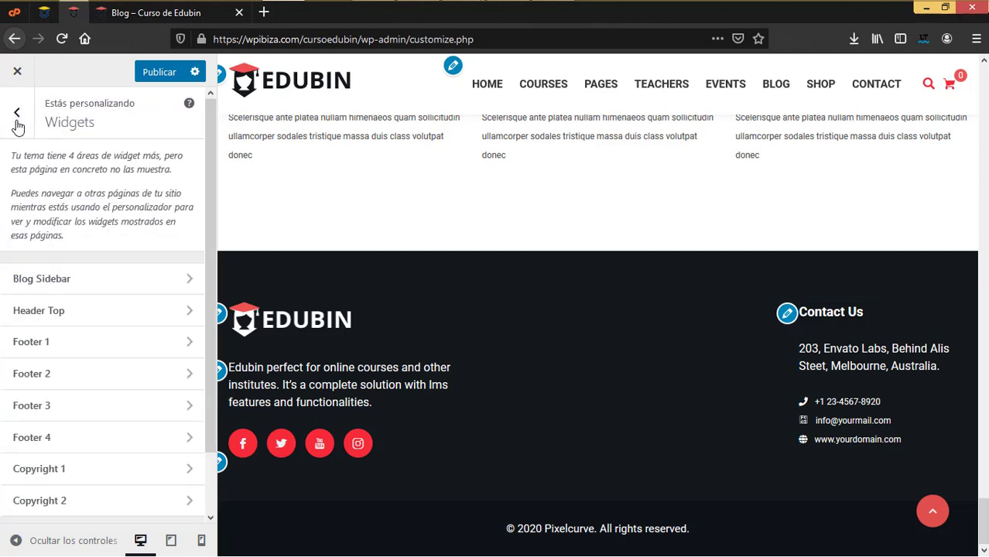
# Assign the Feature Links menu to Footer 2's Menú de navegación widget
pyautogui.click(131, 385)
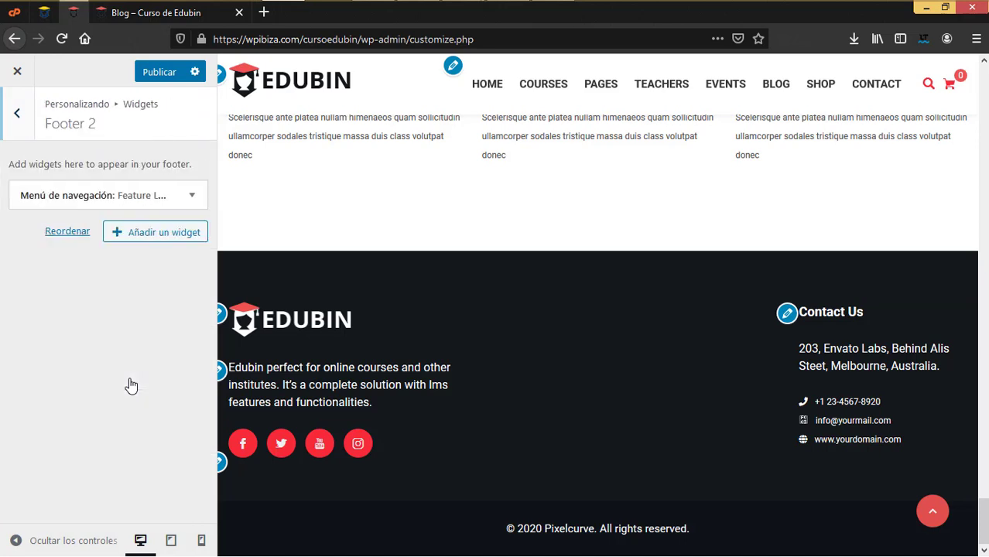
pyautogui.click(190, 199)
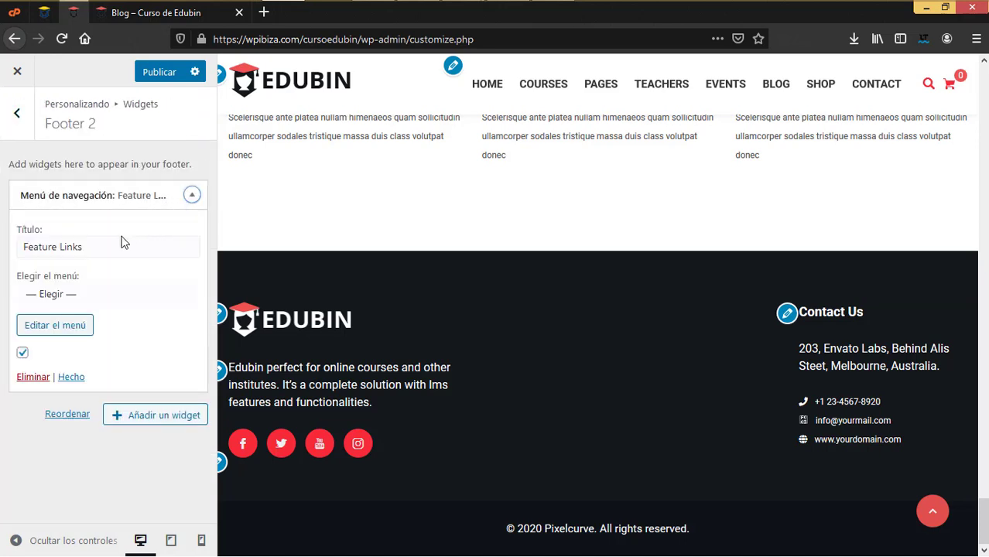
pyautogui.click(134, 247)
pyautogui.click(62, 295)
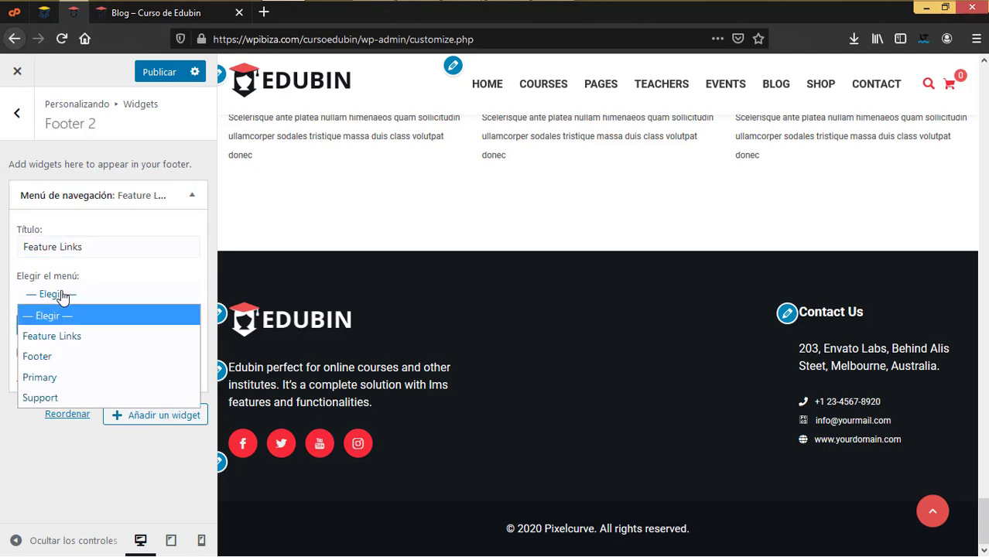
pyautogui.click(75, 338)
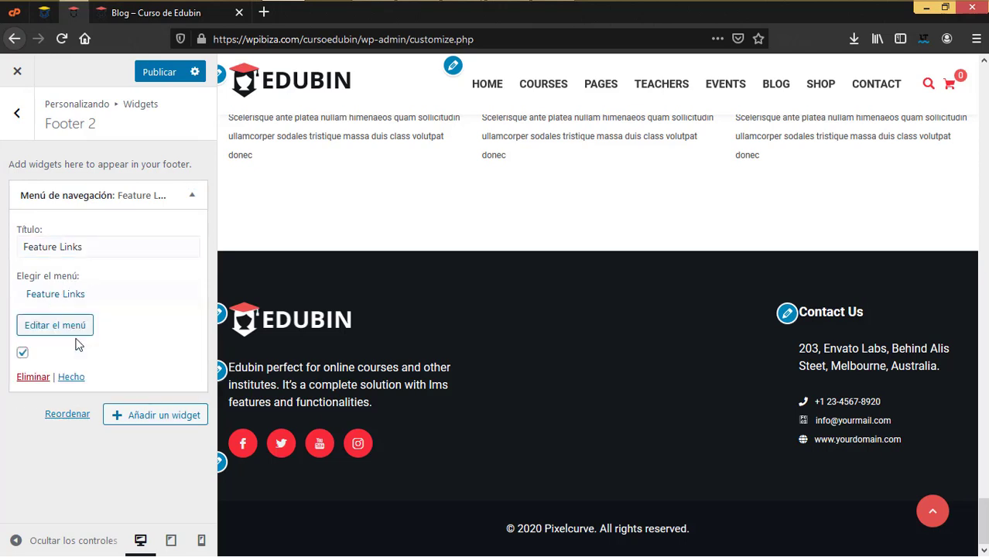
# Assign the Support menu to Footer 3's navigation widget and close it
pyautogui.click(17, 114)
pyautogui.click(49, 404)
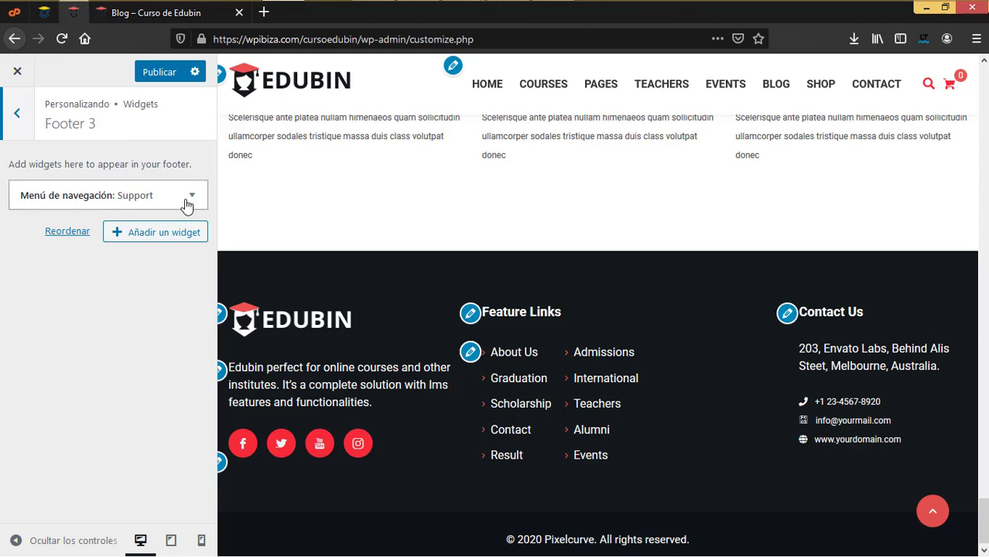
pyautogui.click(186, 200)
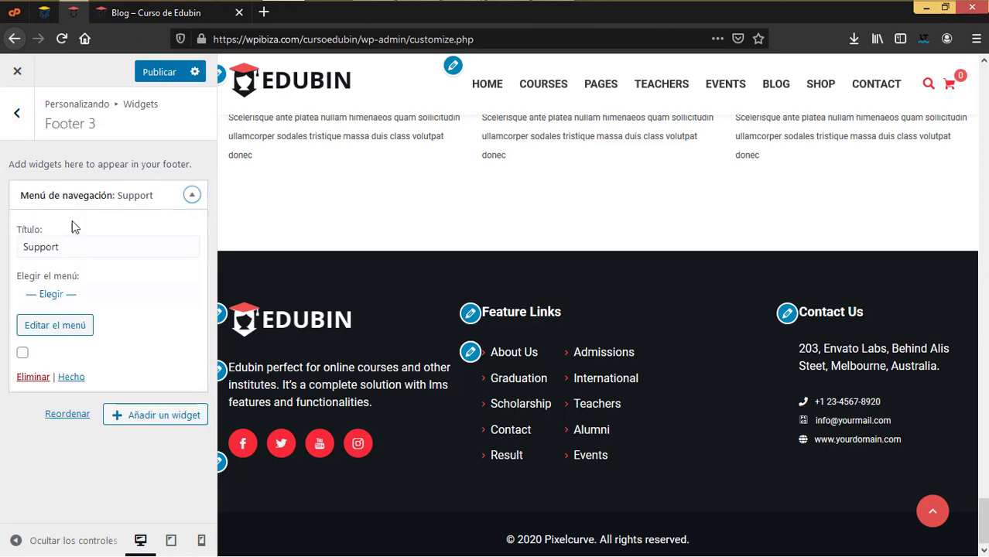
pyautogui.click(64, 293)
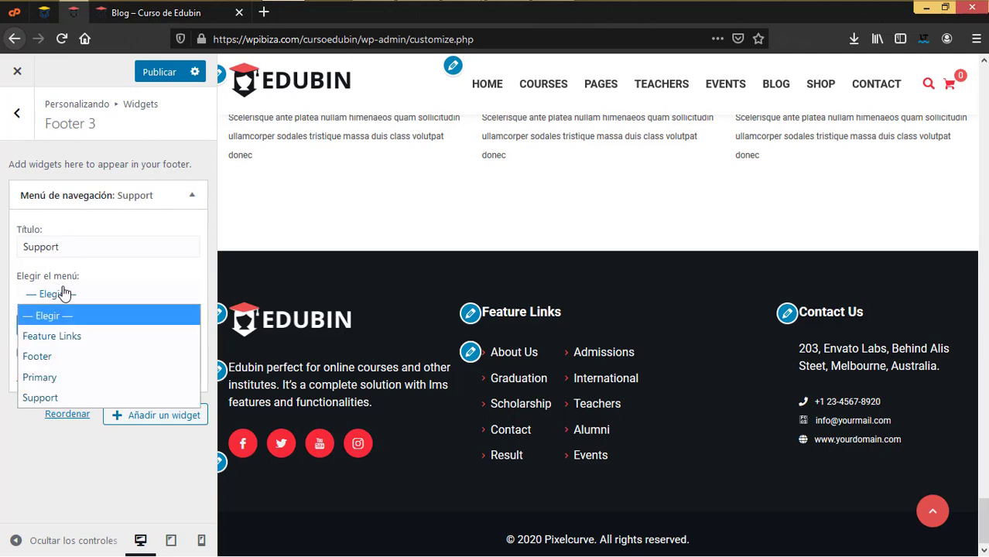
pyautogui.click(55, 396)
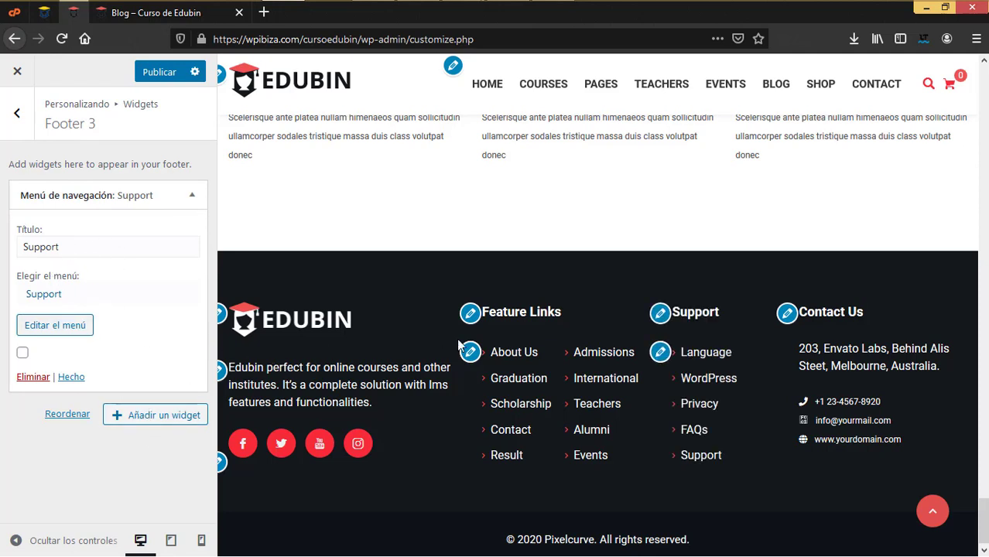
pyautogui.click(71, 377)
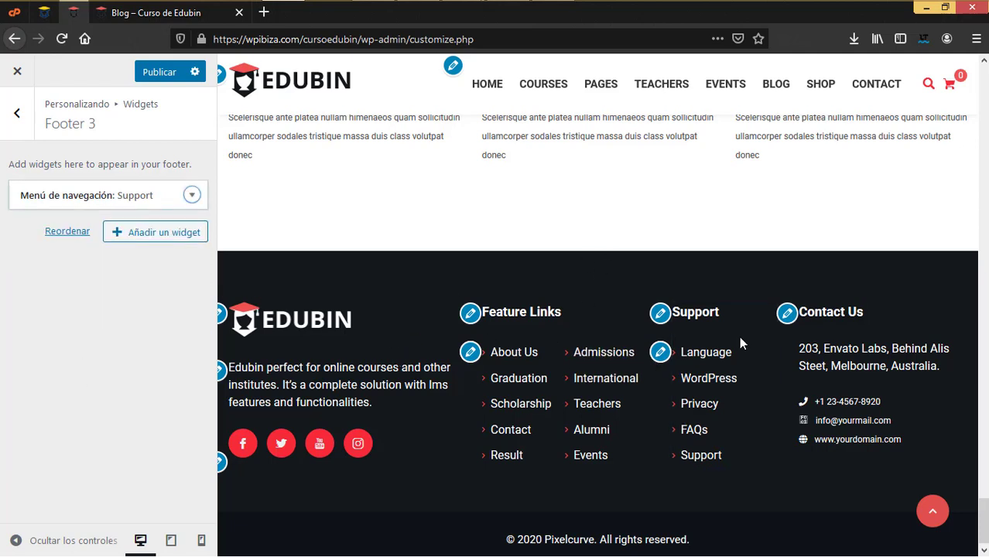
# Retitle the Support menu widget to Soporte
pyautogui.click(192, 195)
pyautogui.moveTo(103, 246); pyautogui.dragTo(29, 241)
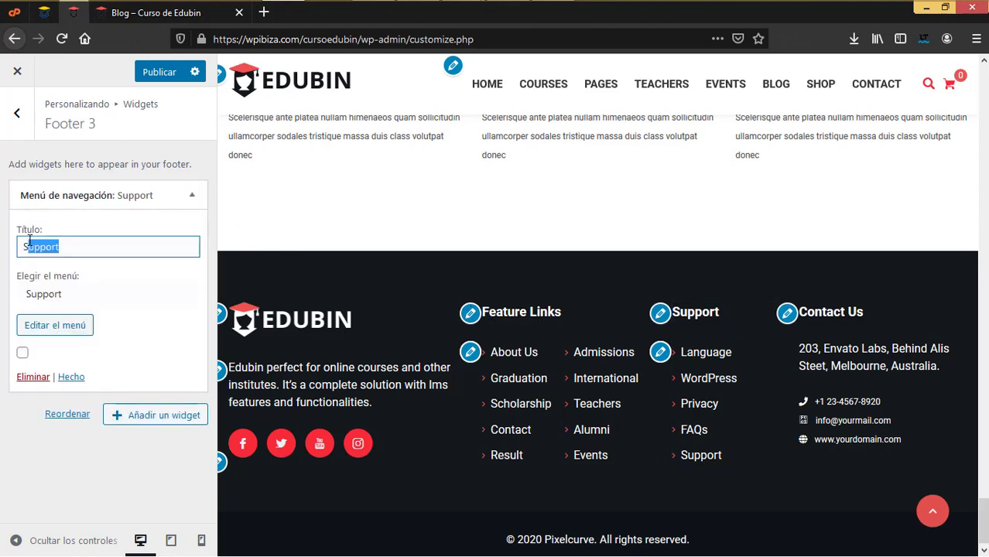
pyautogui.write('S')
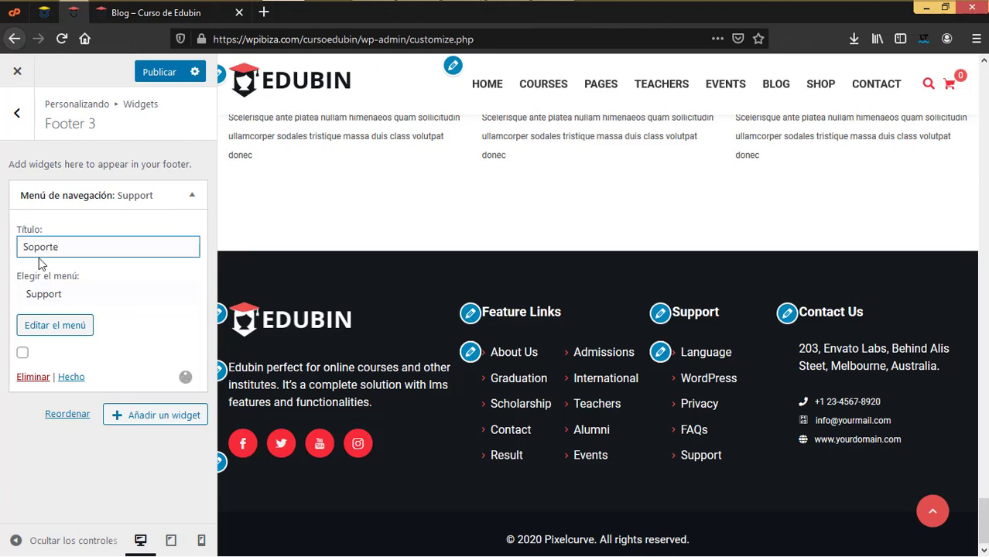
pyautogui.click(192, 195)
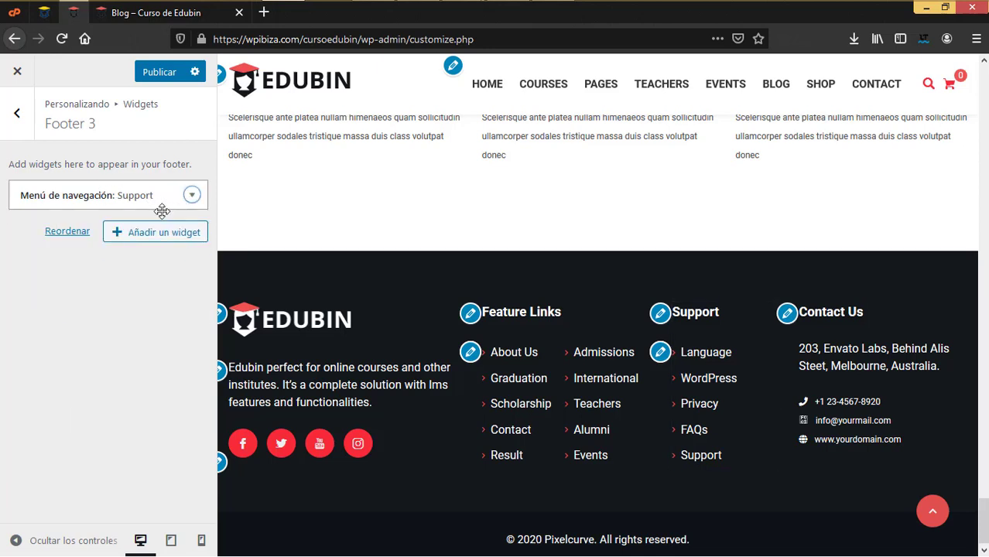
# Retitle the Feature Links widget to Enlaces destacados
pyautogui.click(470, 311)
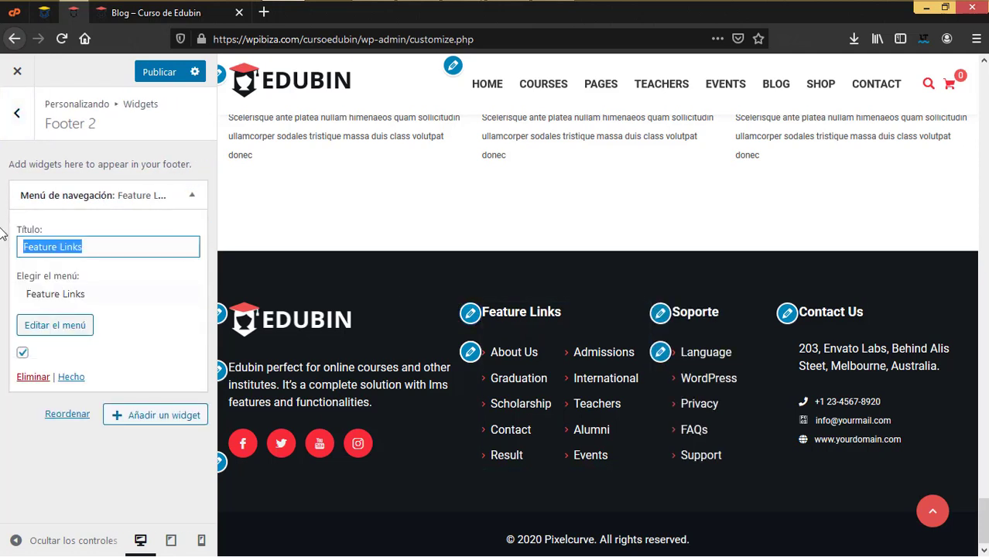
pyautogui.write('nlaces de')
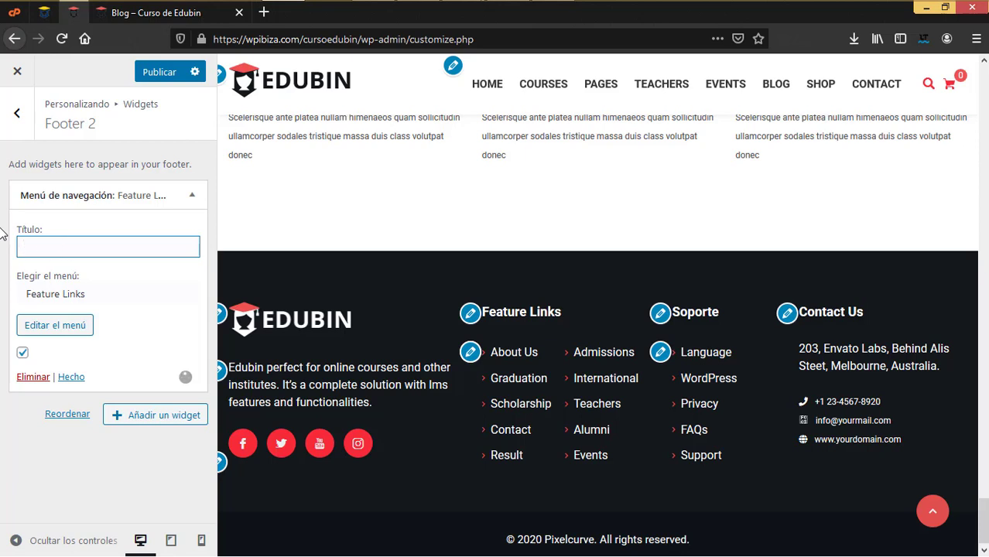
pyautogui.write('destacados')
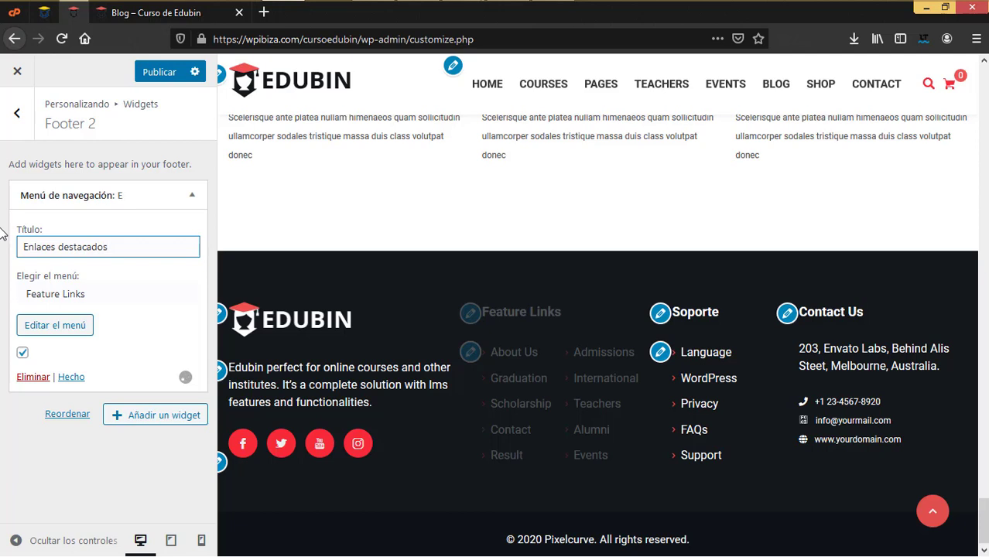
pyautogui.click(17, 113)
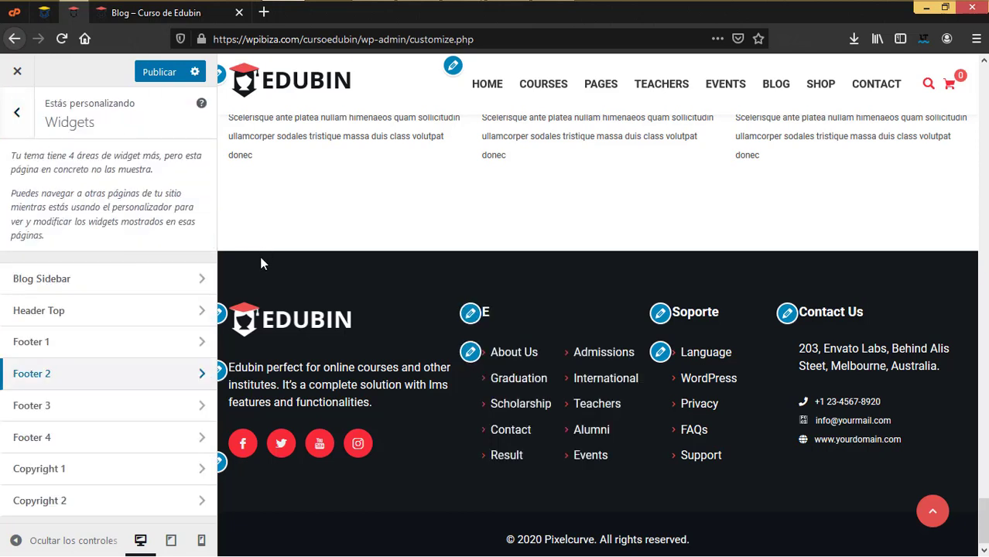
# Change Footer 4's Contact Us text widget title to Contacto
pyautogui.click(44, 439)
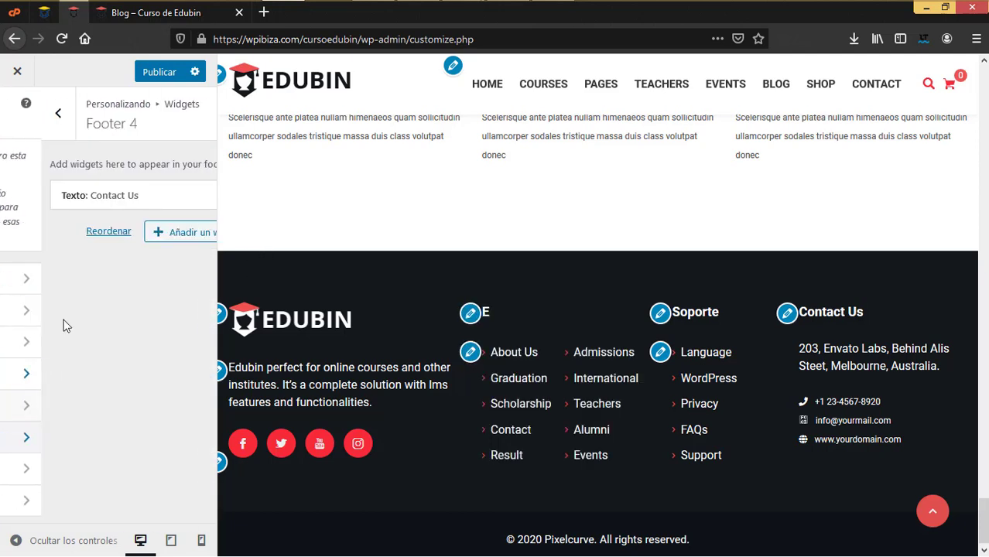
pyautogui.click(193, 195)
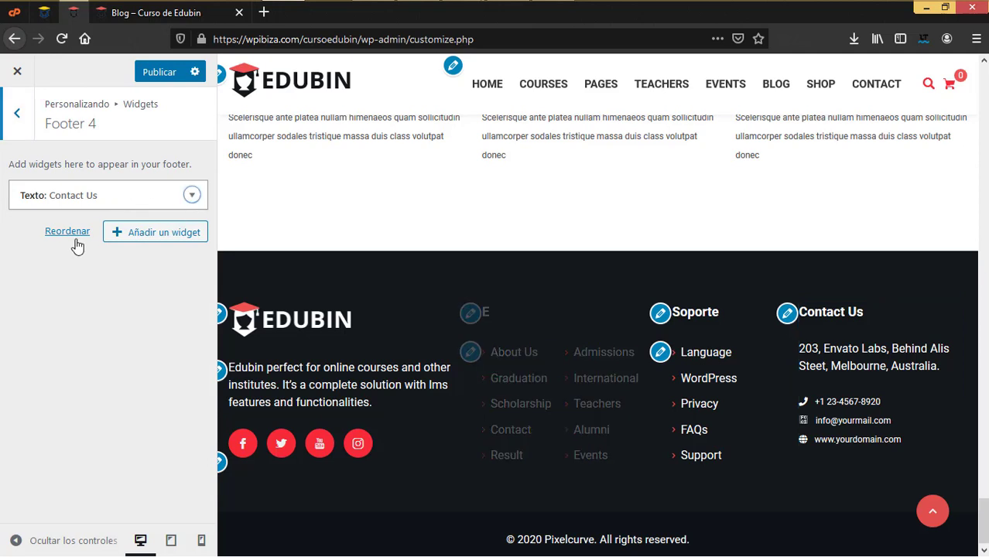
pyautogui.hotkey('shift', 'End')
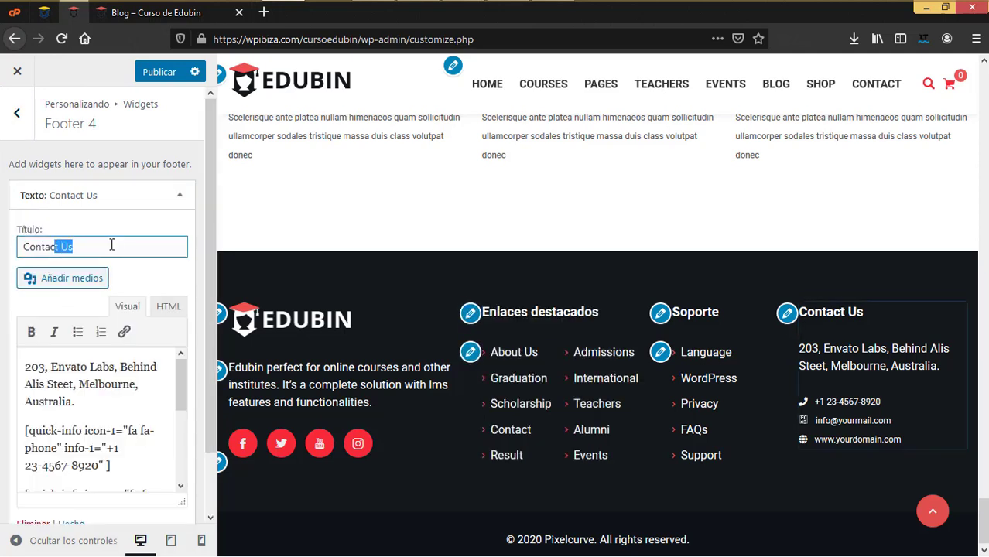
pyautogui.write('to')
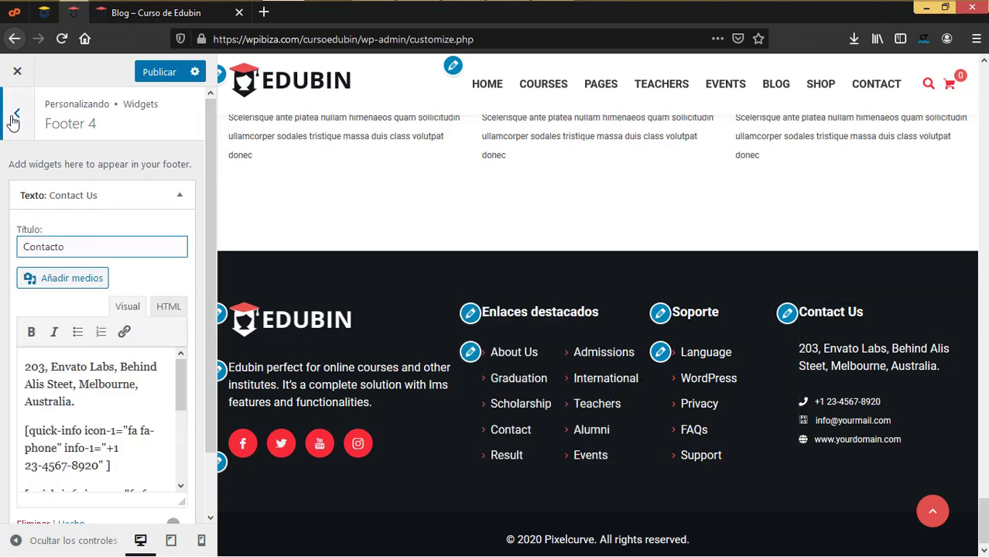
pyautogui.click(16, 114)
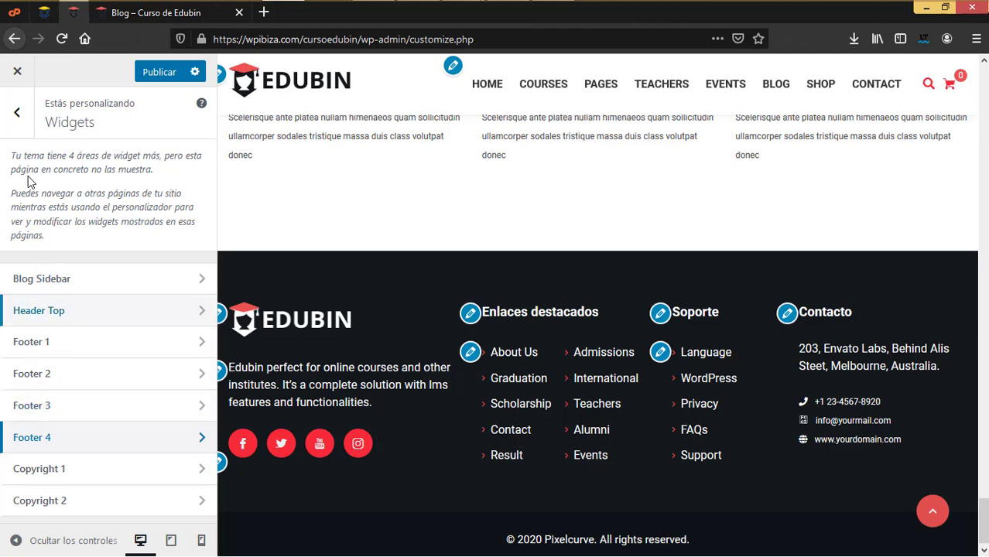
# In Ajustes de la página de inicio, set the static homepage to Home V6
pyautogui.click(17, 126)
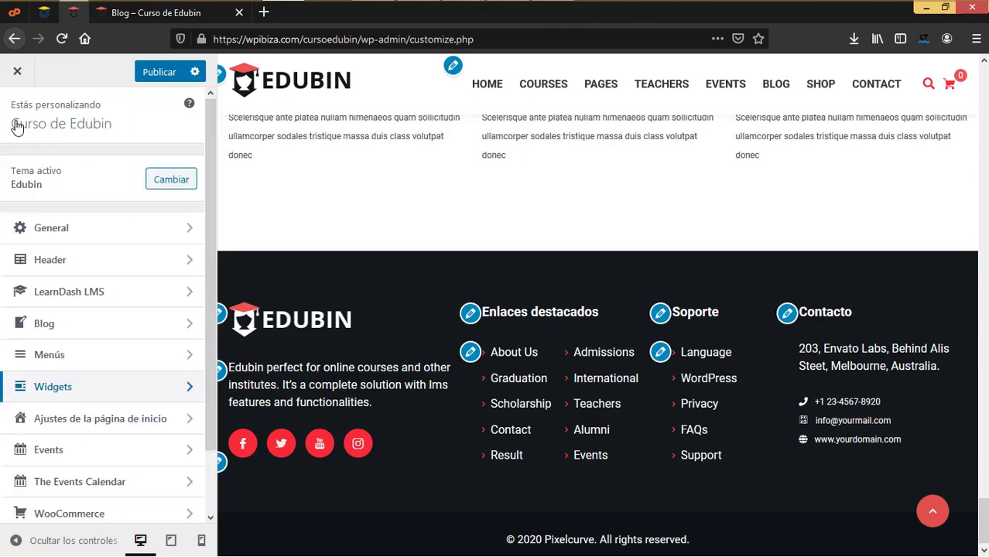
pyautogui.scroll(-2, 116, 325)
pyautogui.click(126, 345)
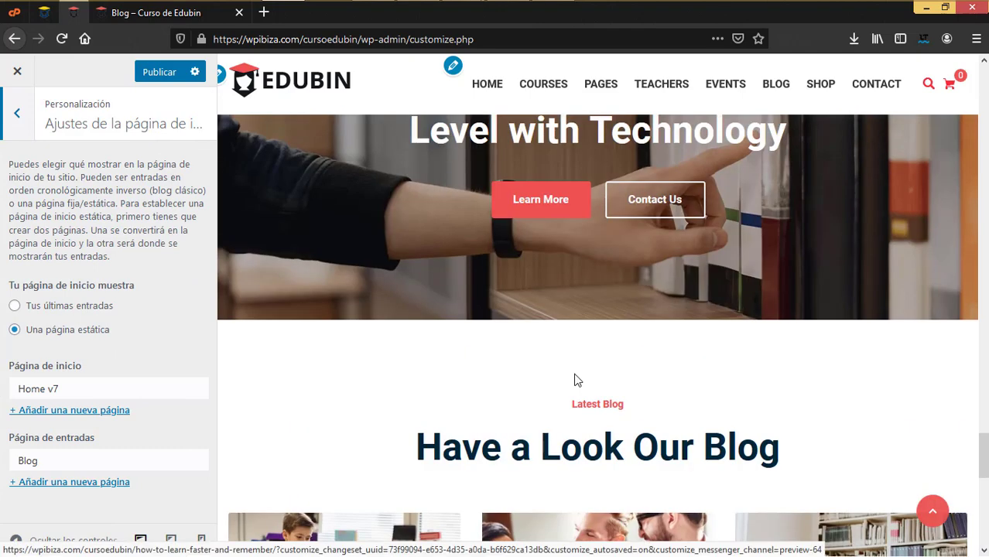
pyautogui.click(17, 113)
pyautogui.click(80, 353)
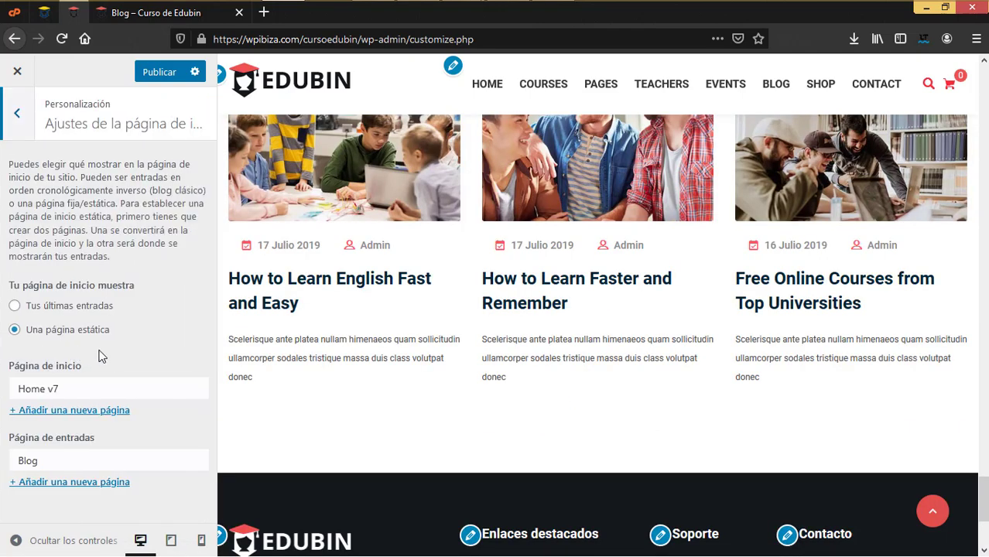
pyautogui.click(186, 387)
pyautogui.moveTo(205, 217); pyautogui.dragTo(214, 255)
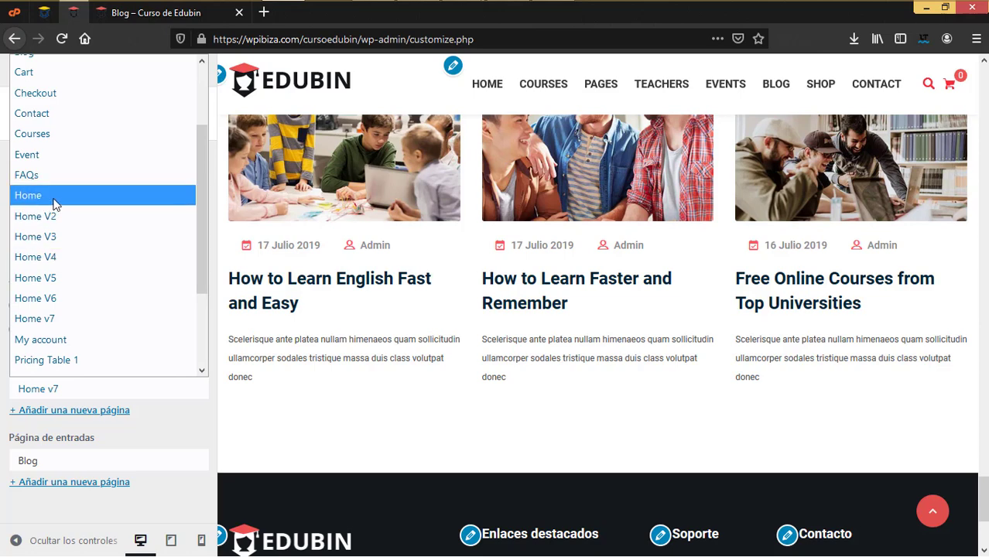
pyautogui.click(71, 298)
# Switch the static homepage to Home V5
pyautogui.scroll(15, 616, 416)
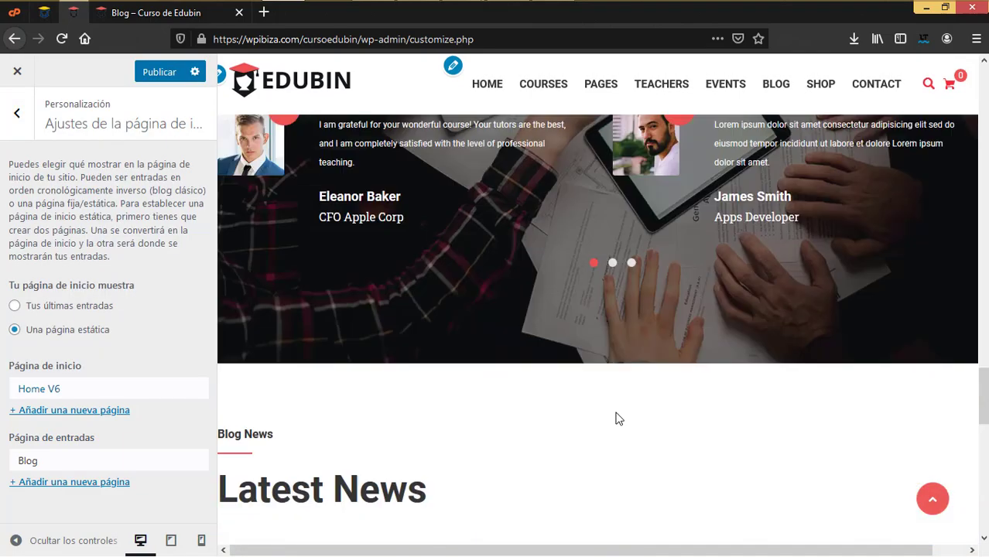
pyautogui.scroll(10, 616, 418)
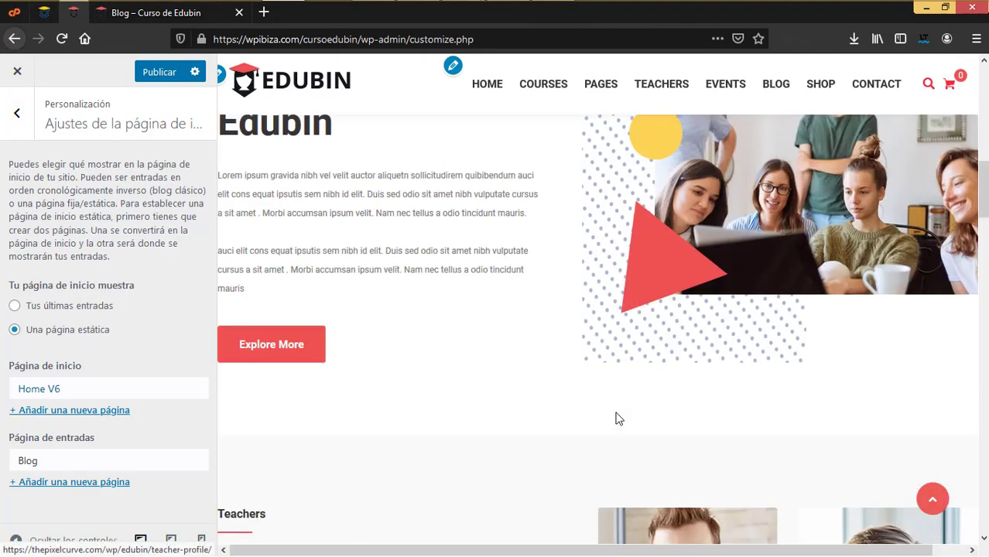
pyautogui.scroll(-8, 616, 416)
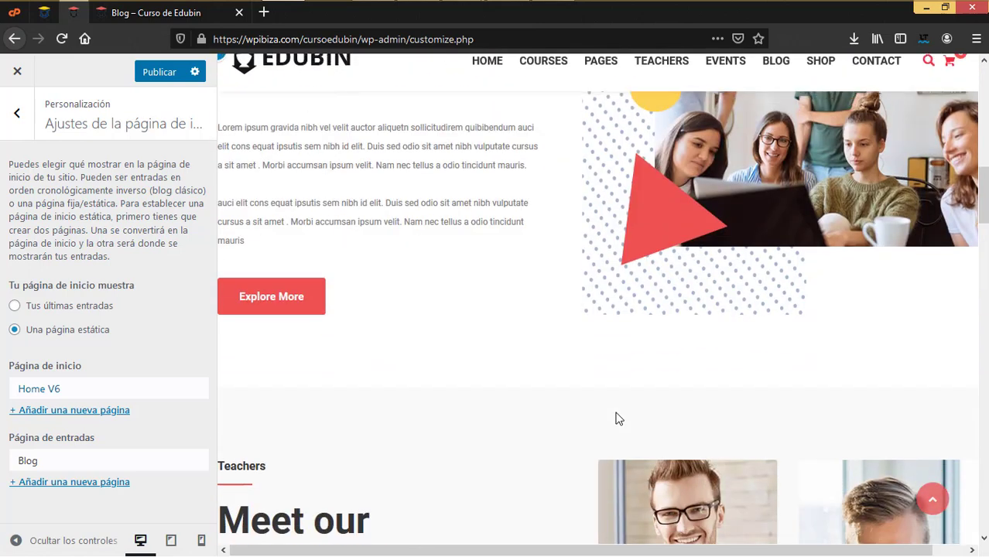
pyautogui.scroll(-3, 616, 416)
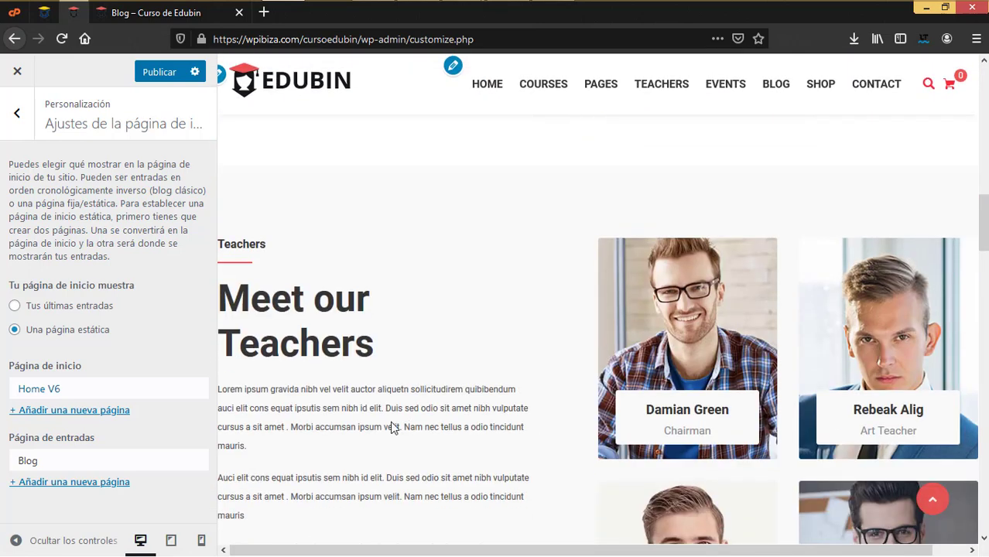
pyautogui.click(186, 392)
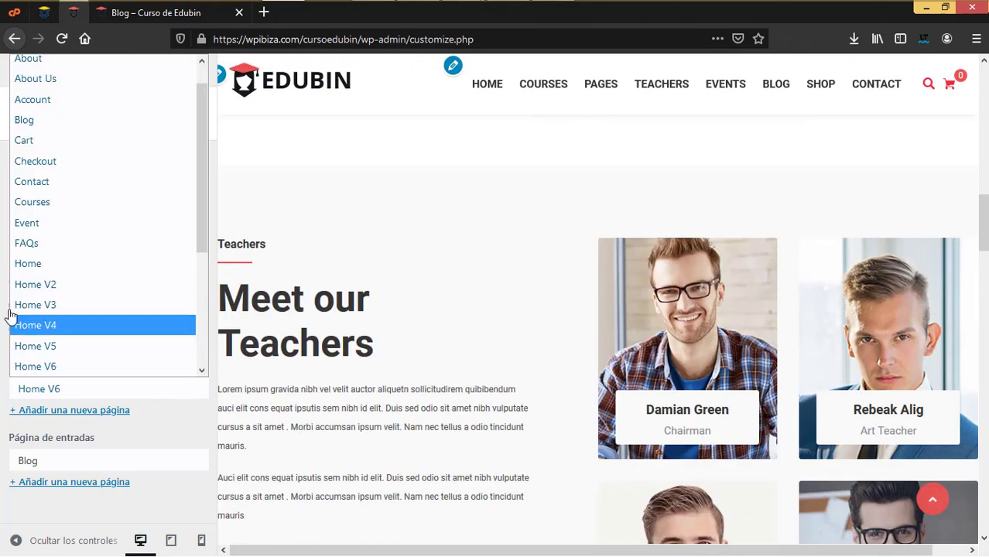
pyautogui.click(55, 346)
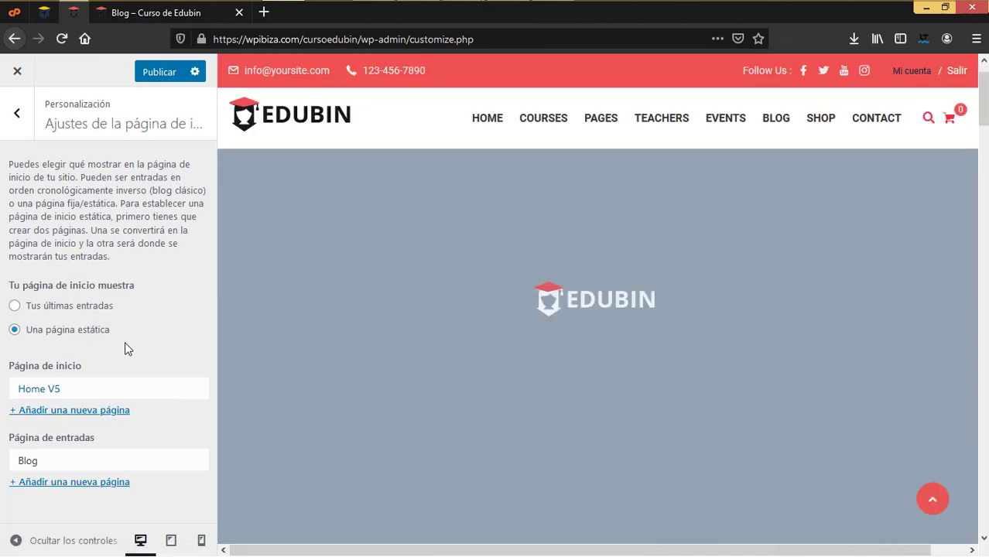
# Switch the static homepage to Home V3
pyautogui.scroll(10, 530, 334)
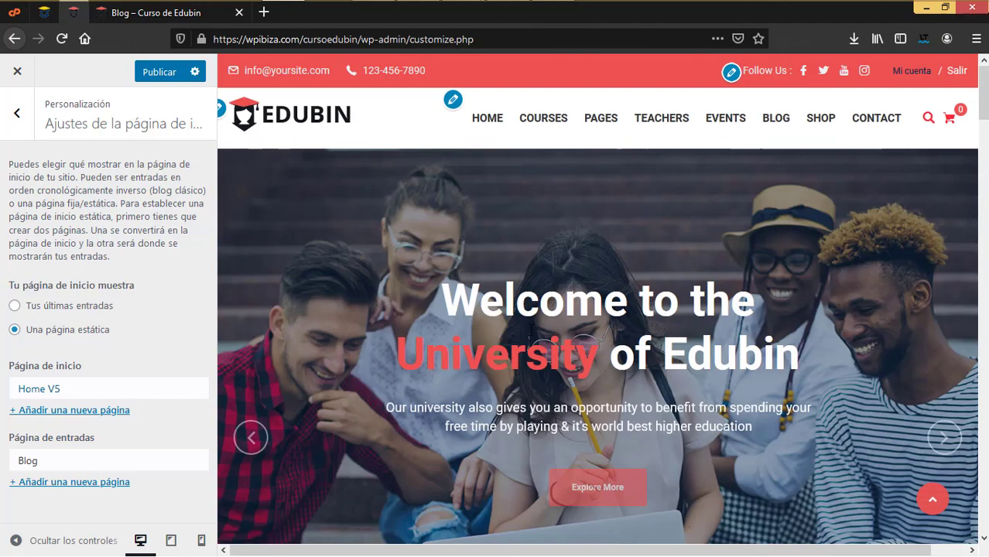
pyautogui.scroll(-10, 584, 348)
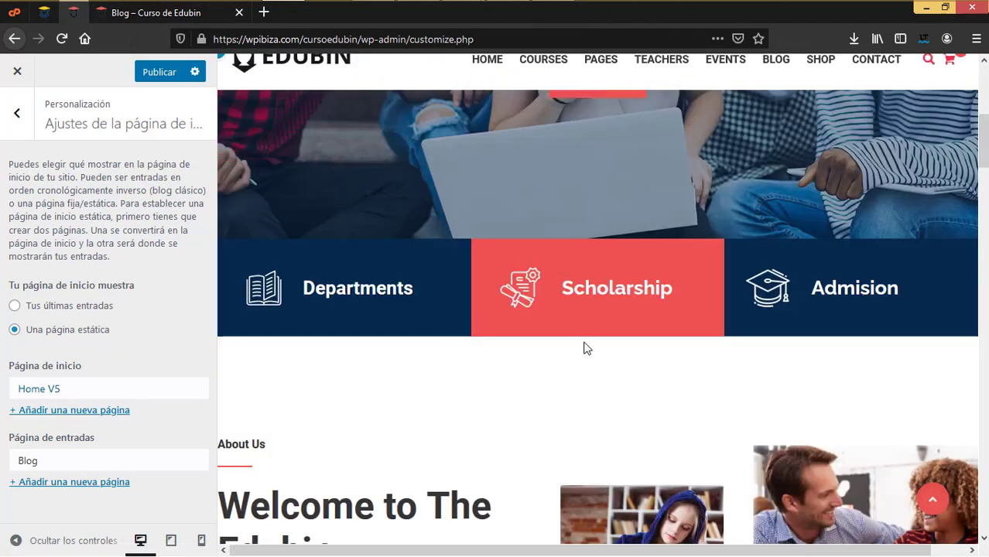
pyautogui.scroll(-4, 584, 348)
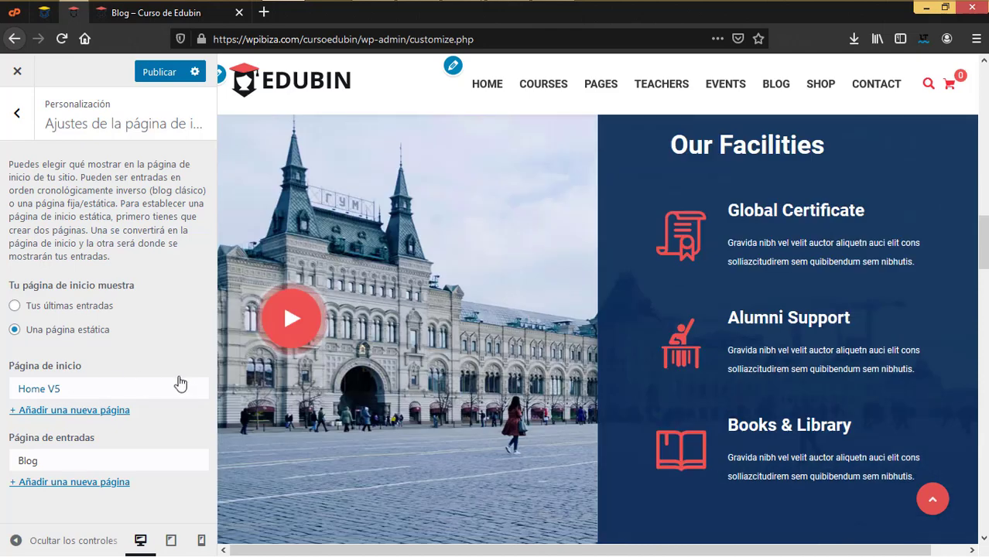
pyautogui.click(185, 391)
pyautogui.click(57, 337)
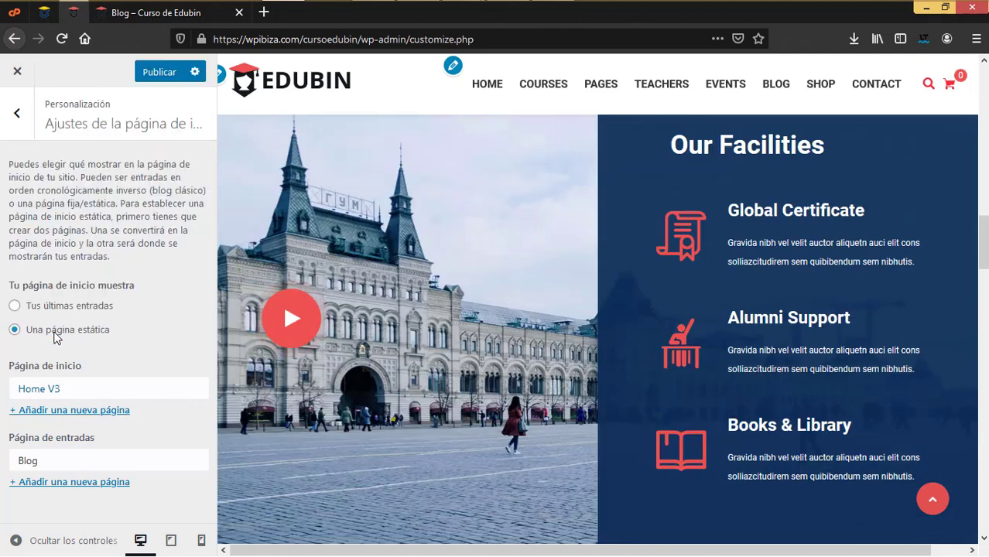
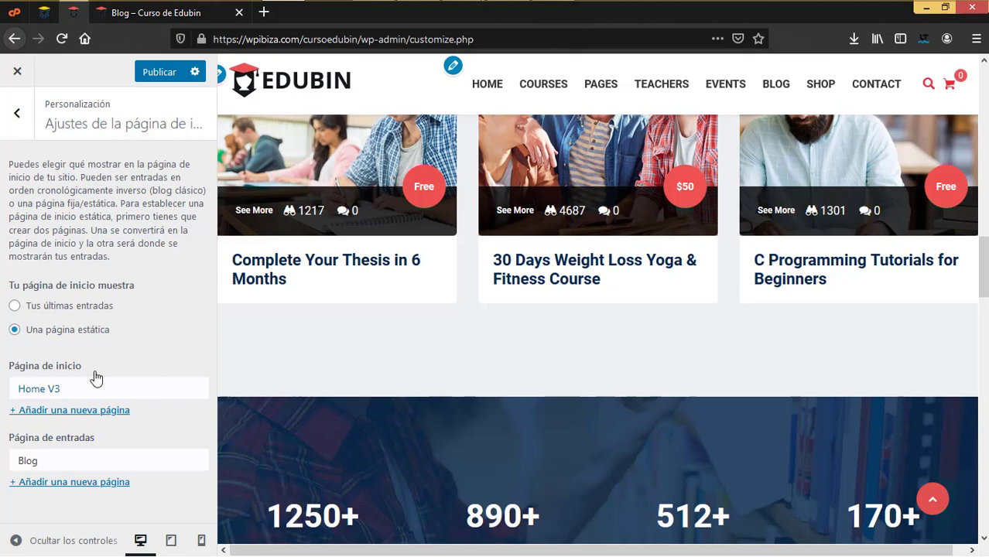
# Set Home v7 as the Página de inicio in Ajustes de la página de inicio, replacing Home V3
pyautogui.scroll(15, 409, 302)
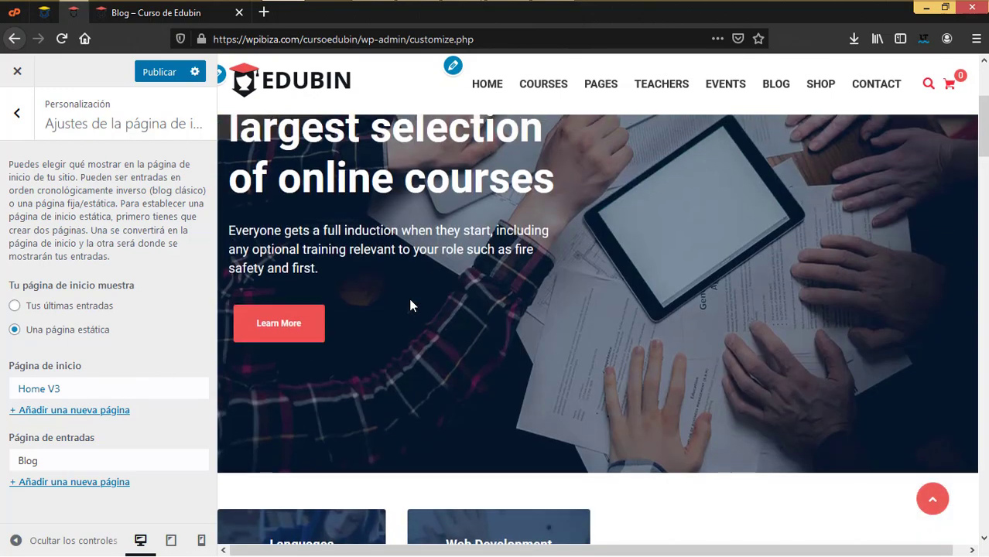
pyautogui.scroll(-10, 409, 302)
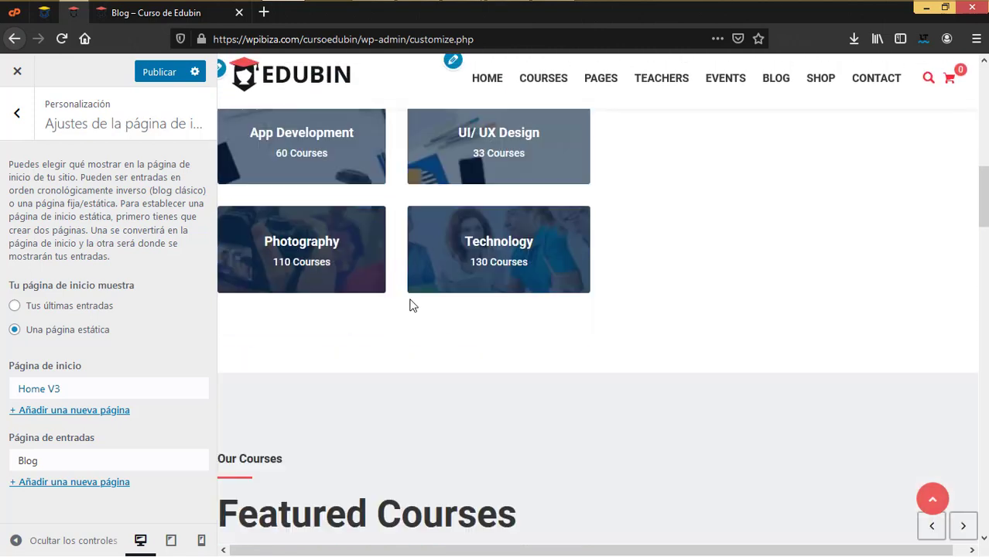
pyautogui.click(148, 395)
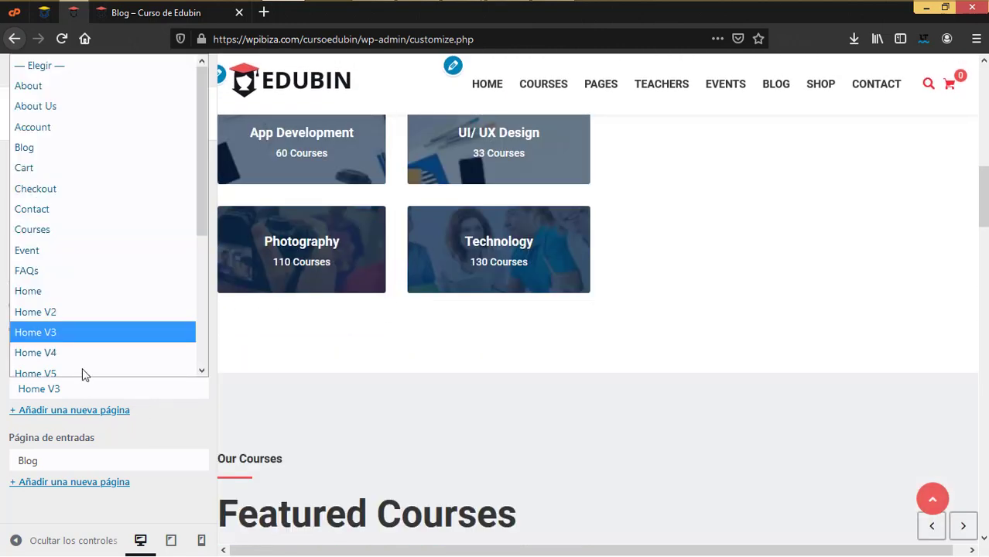
pyautogui.scroll(-3, 84, 373)
pyautogui.click(61, 222)
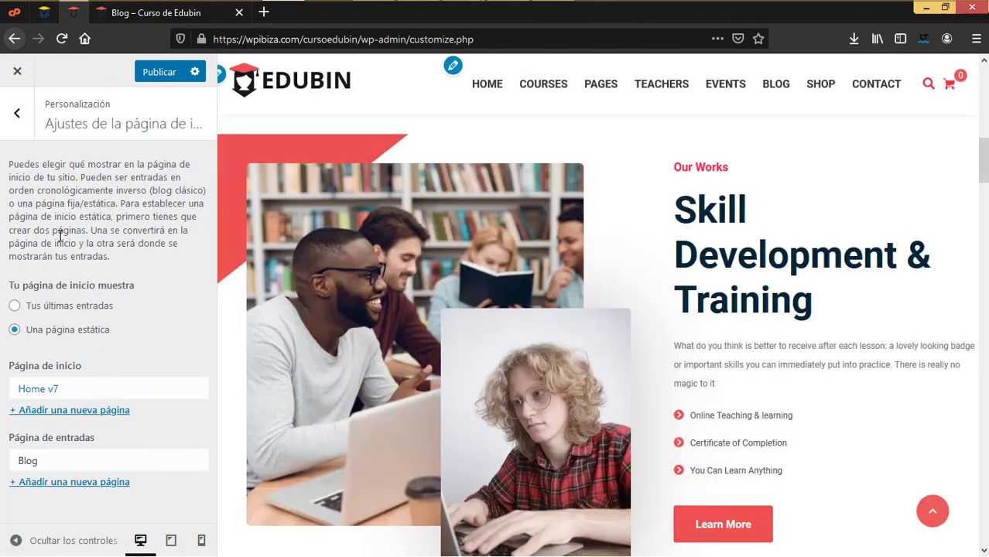
pyautogui.click(10, 121)
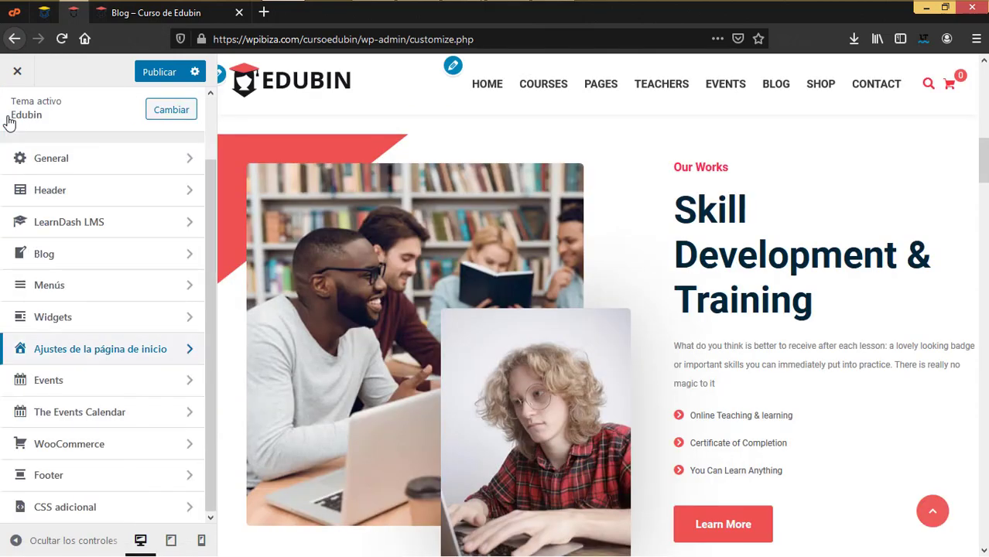
# Open the Events > Archive Page settings in the customizer
pyautogui.click(123, 381)
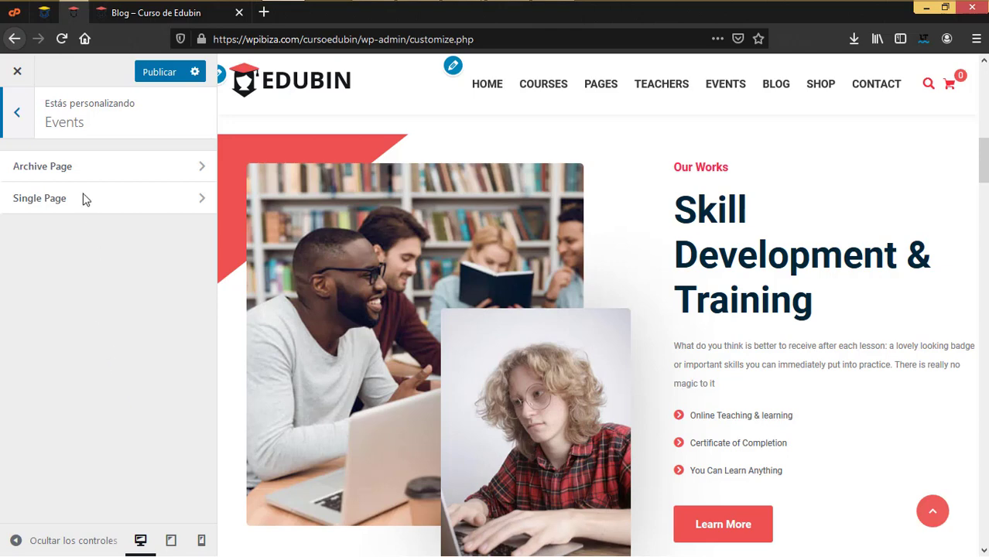
pyautogui.click(164, 15)
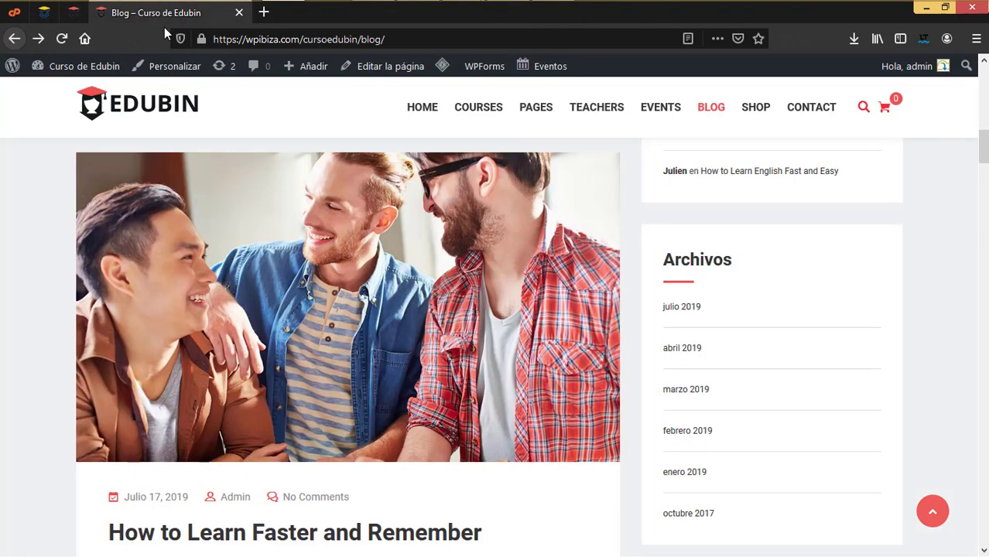
pyautogui.click(427, 117)
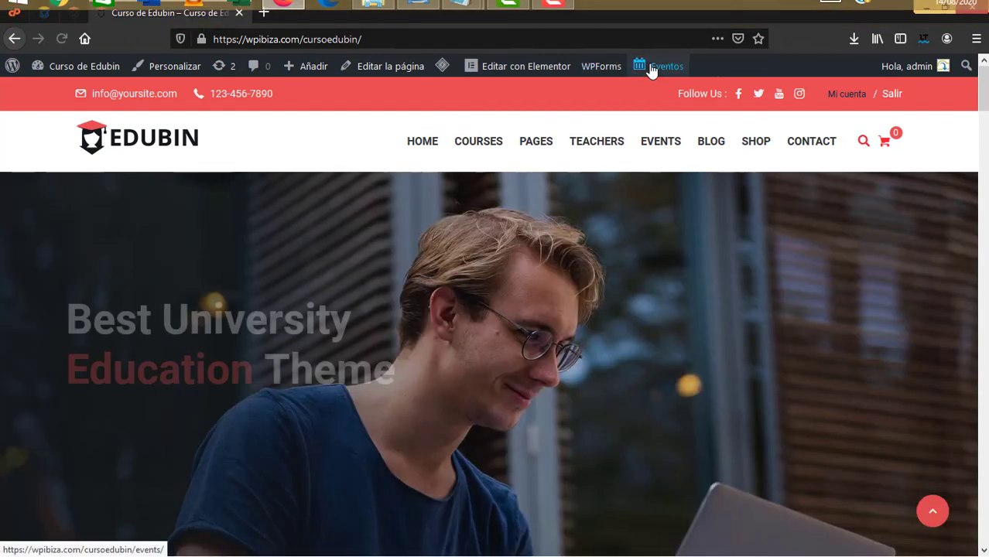
pyautogui.moveTo(652, 68)
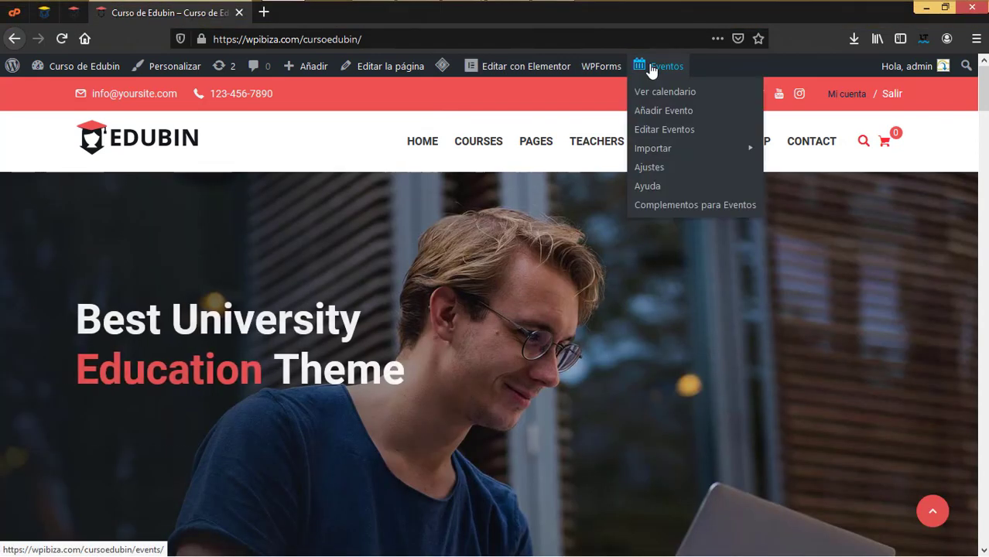
pyautogui.click(69, 14)
pyautogui.click(163, 12)
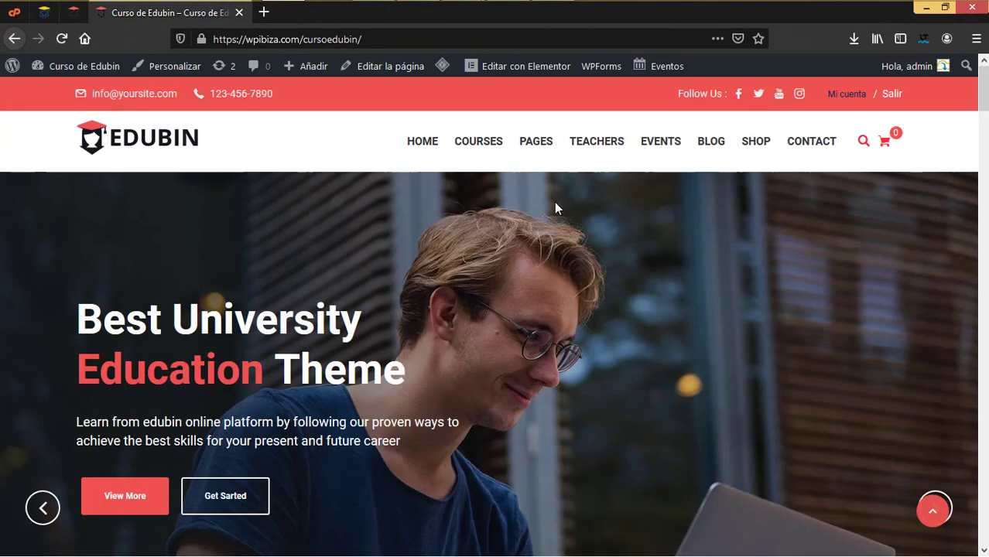
pyautogui.moveTo(659, 154)
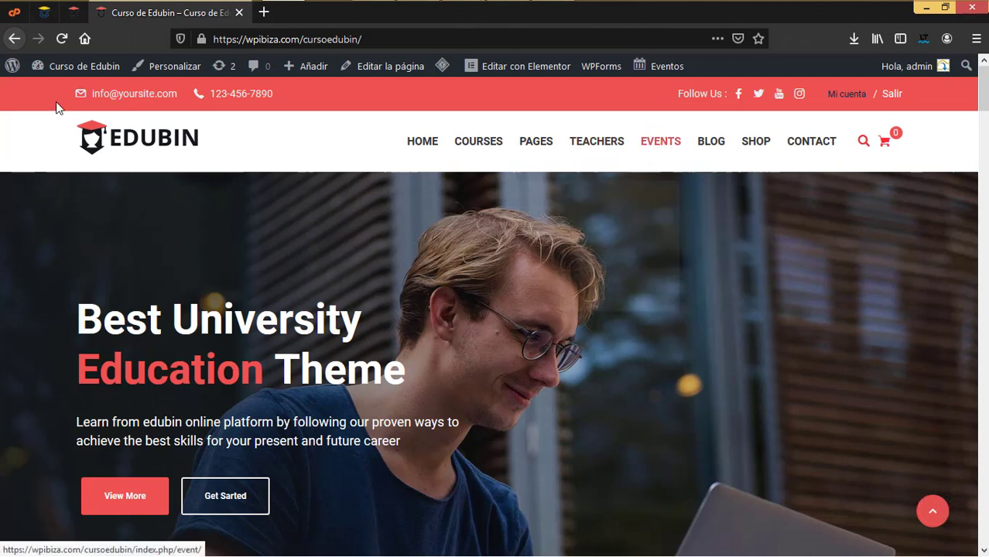
pyautogui.click(73, 12)
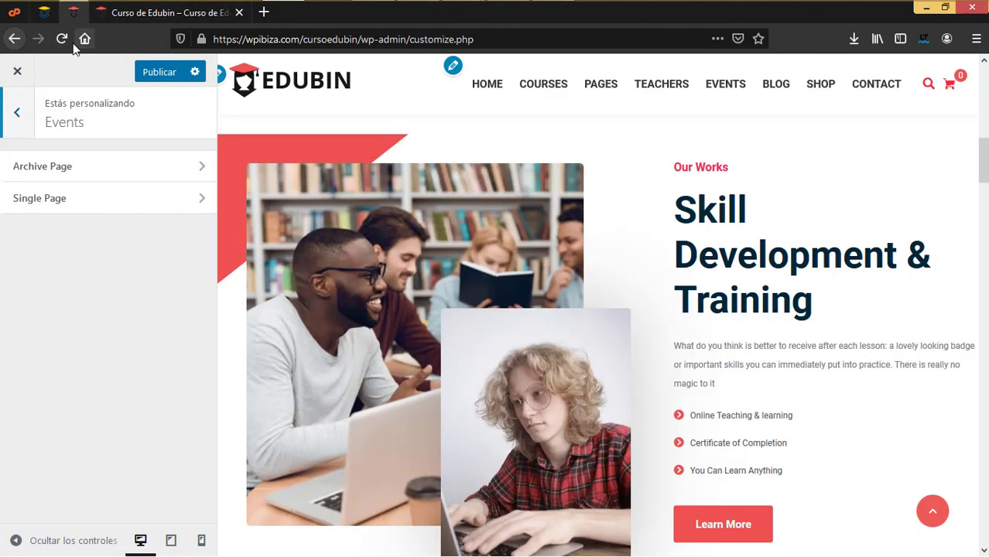
pyautogui.click(72, 168)
# Open the live EVENTS > Events Archive page and scroll to the November 2021 event list
pyautogui.click(164, 14)
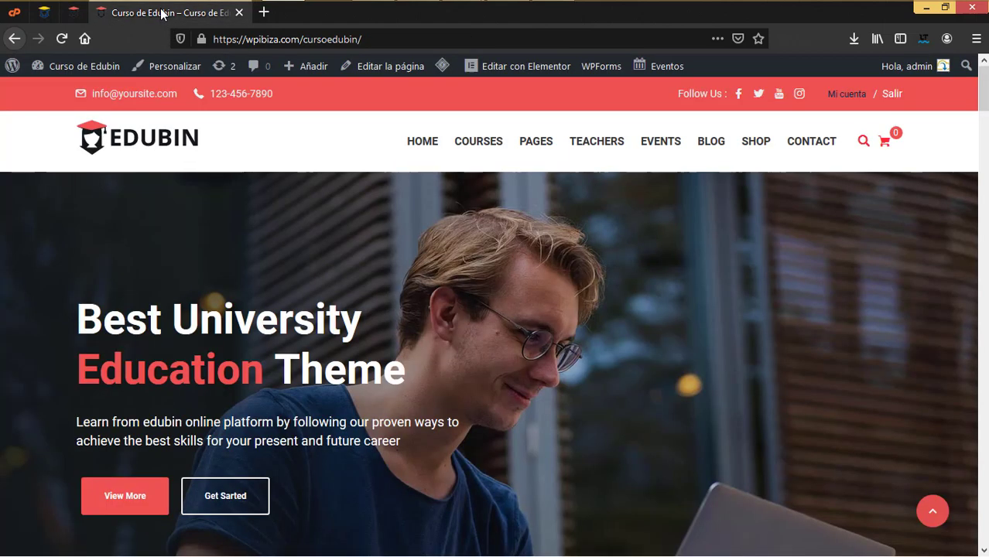
pyautogui.moveTo(668, 153)
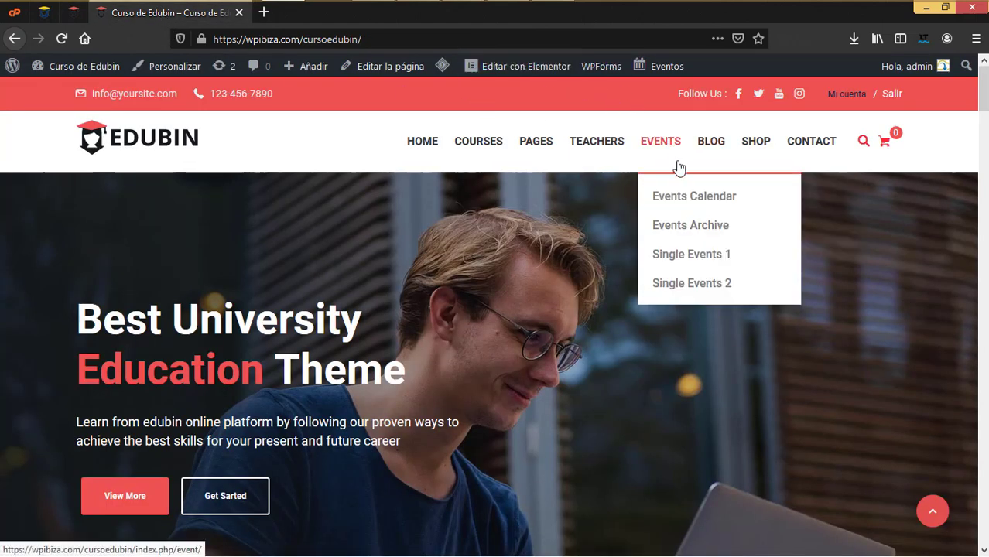
pyautogui.click(684, 231)
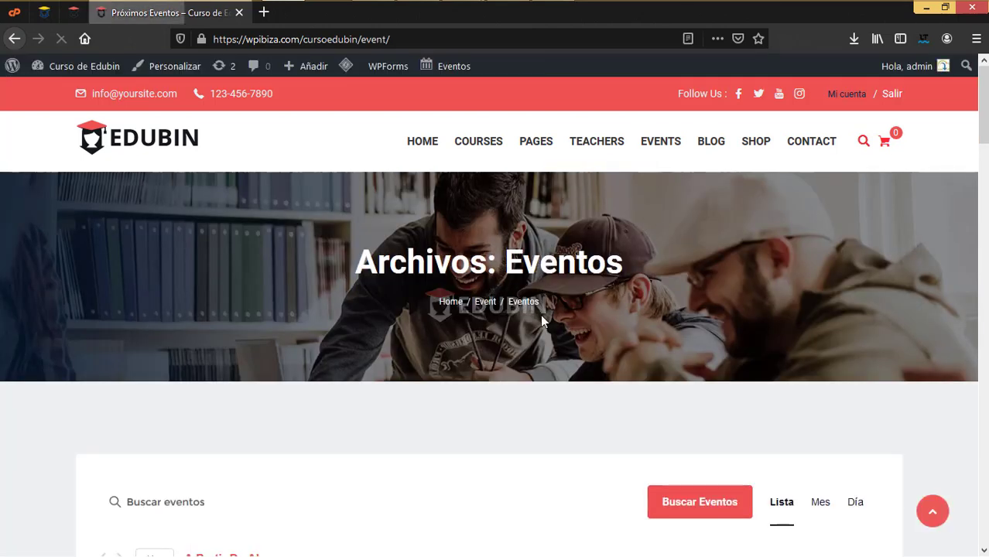
pyautogui.scroll(-3, 541, 315)
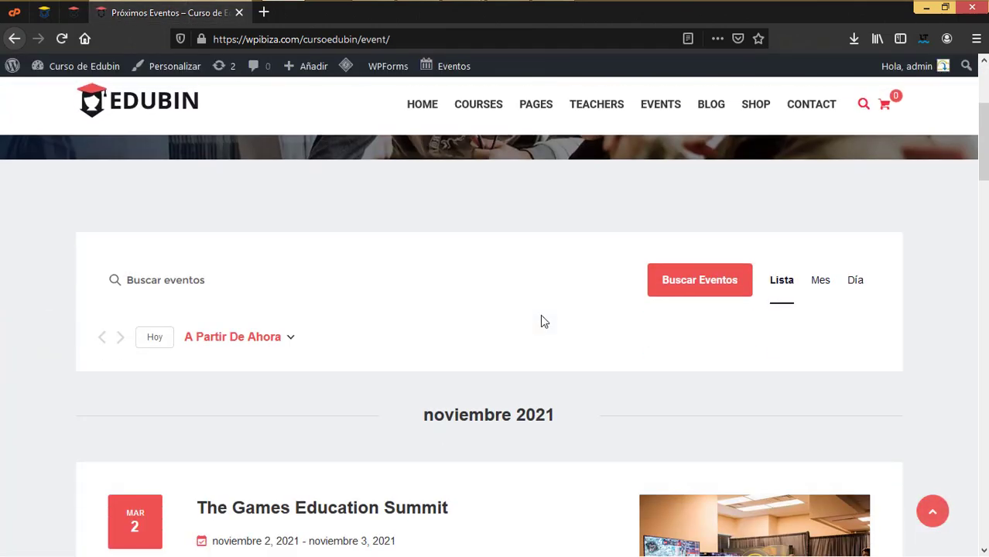
pyautogui.scroll(-4, 540, 314)
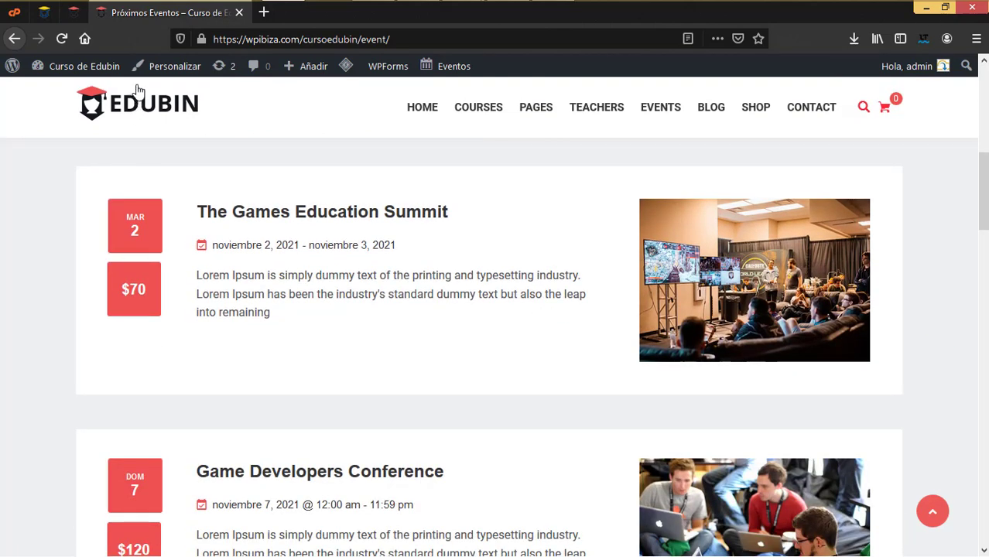
# Compare the Events Archive Page settings against the live events list, then return to the Events sections
pyautogui.click(72, 15)
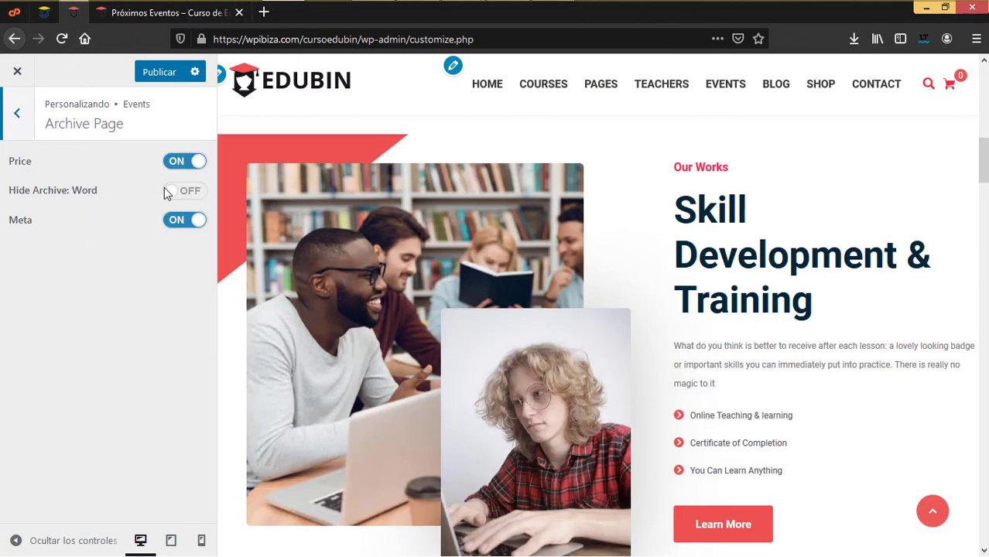
pyautogui.click(171, 13)
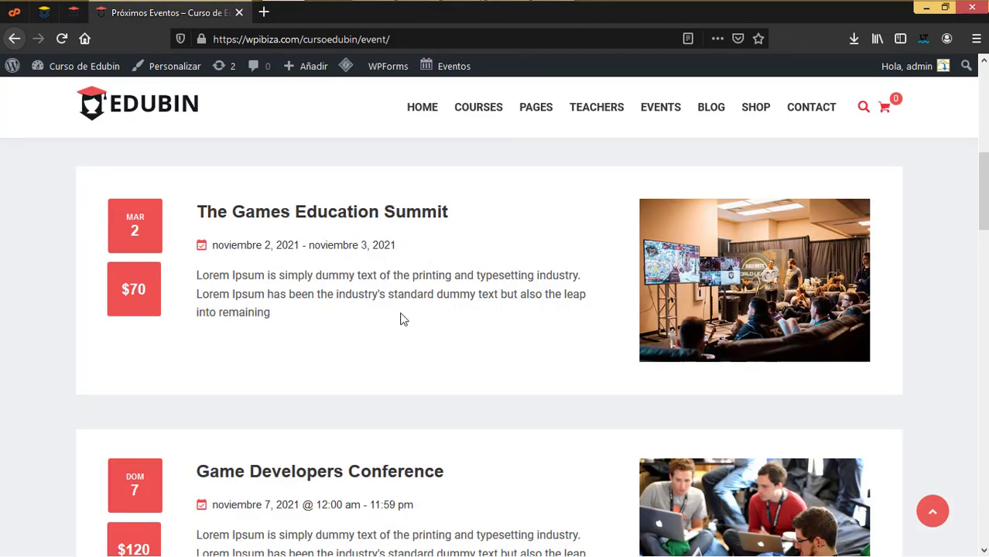
pyautogui.scroll(-4, 401, 318)
pyautogui.scroll(3, 130, 328)
pyautogui.click(134, 64)
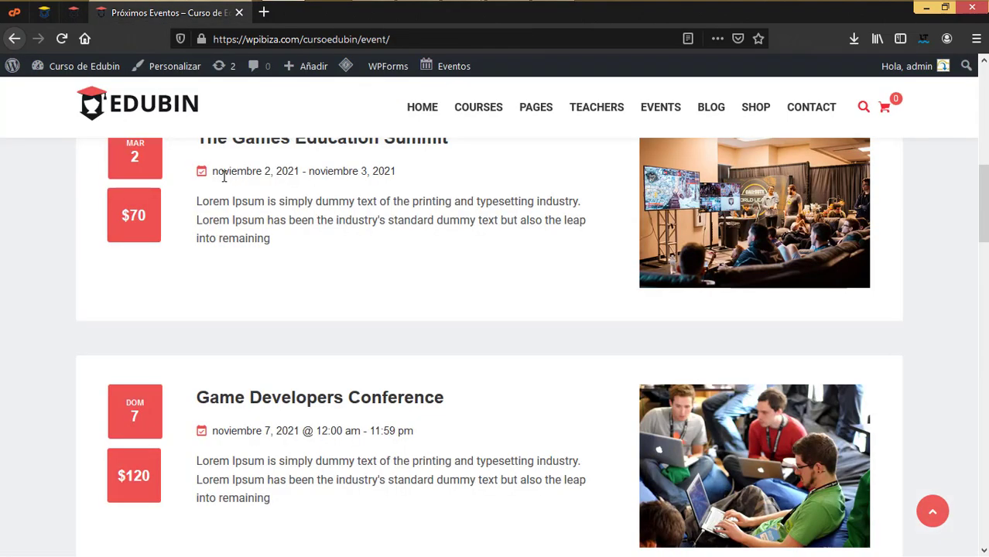
pyautogui.scroll(2, 310, 202)
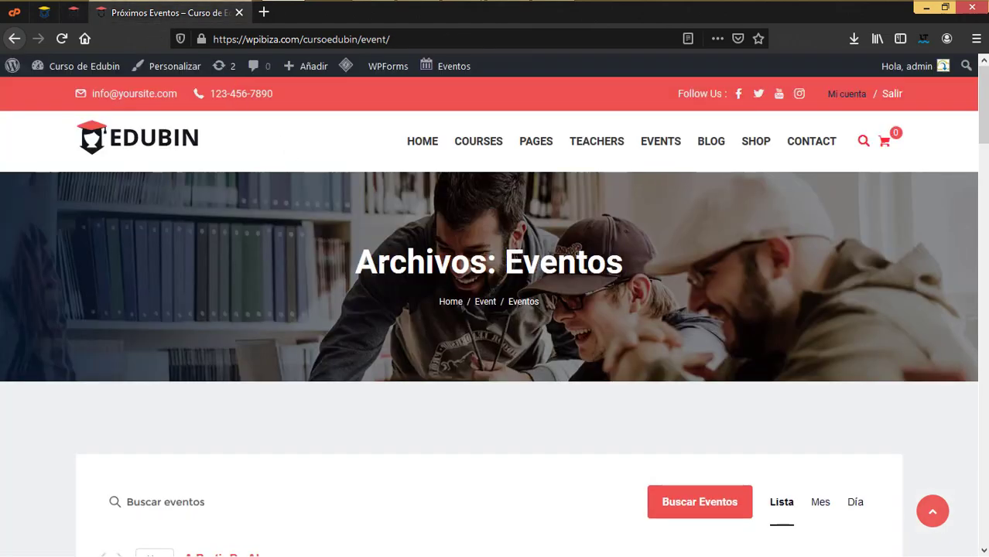
pyautogui.scroll(-4, 380, 324)
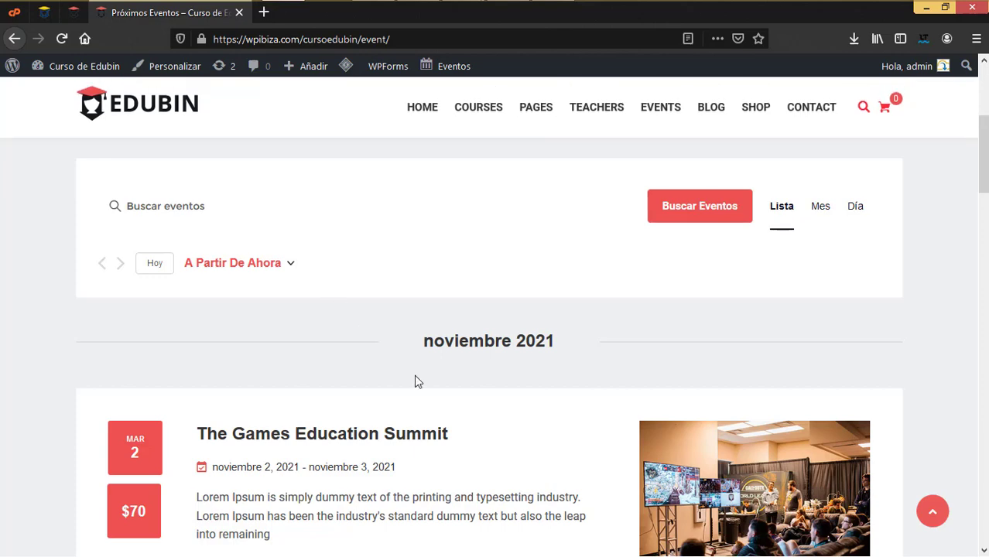
pyautogui.scroll(-3, 414, 374)
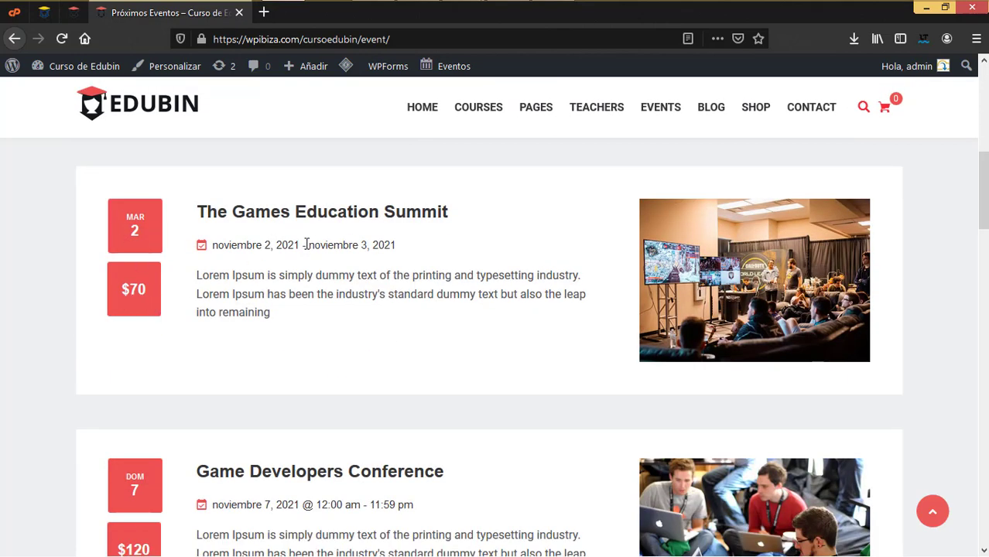
pyautogui.click(73, 12)
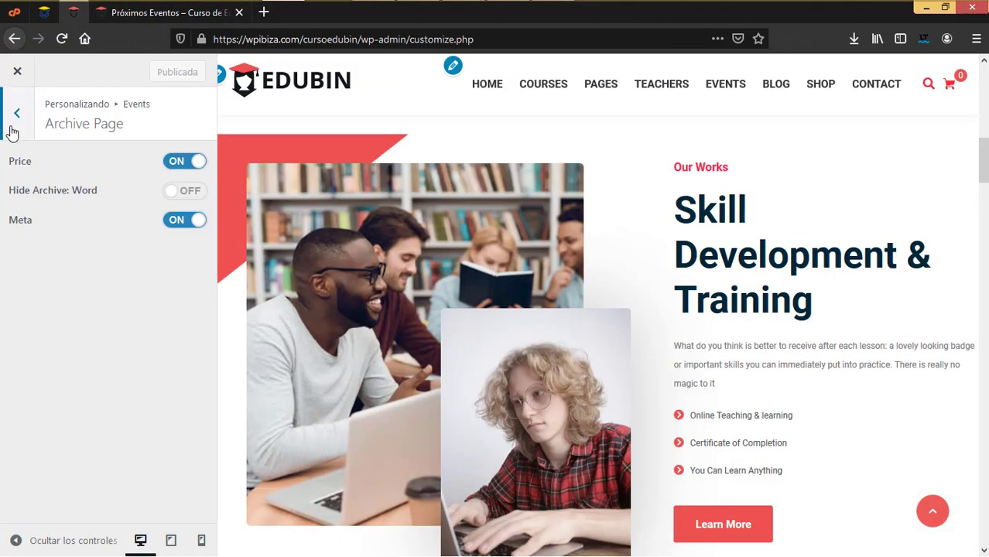
pyautogui.click(15, 114)
# Open Events > Single Page settings alongside the live Games Education Summit event page
pyautogui.click(44, 201)
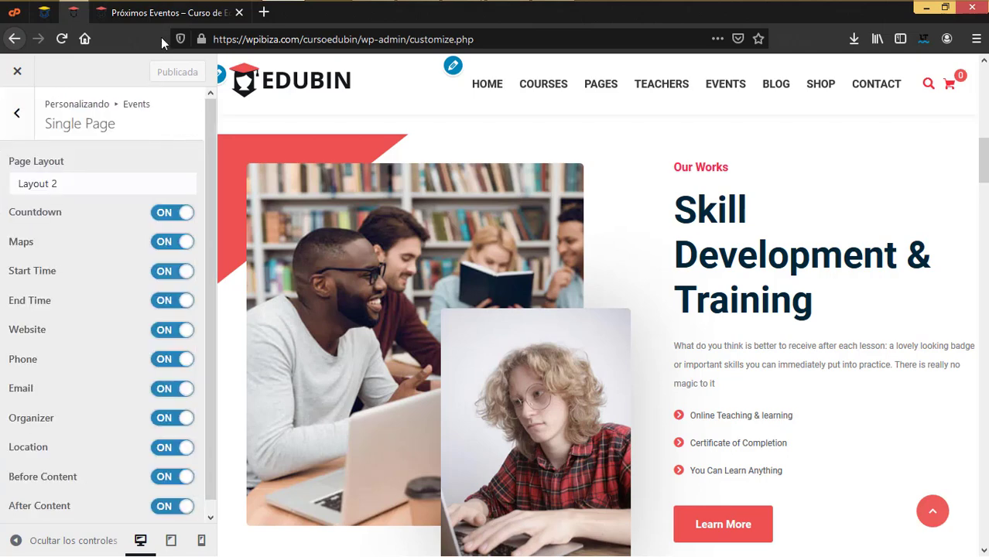
pyautogui.click(167, 13)
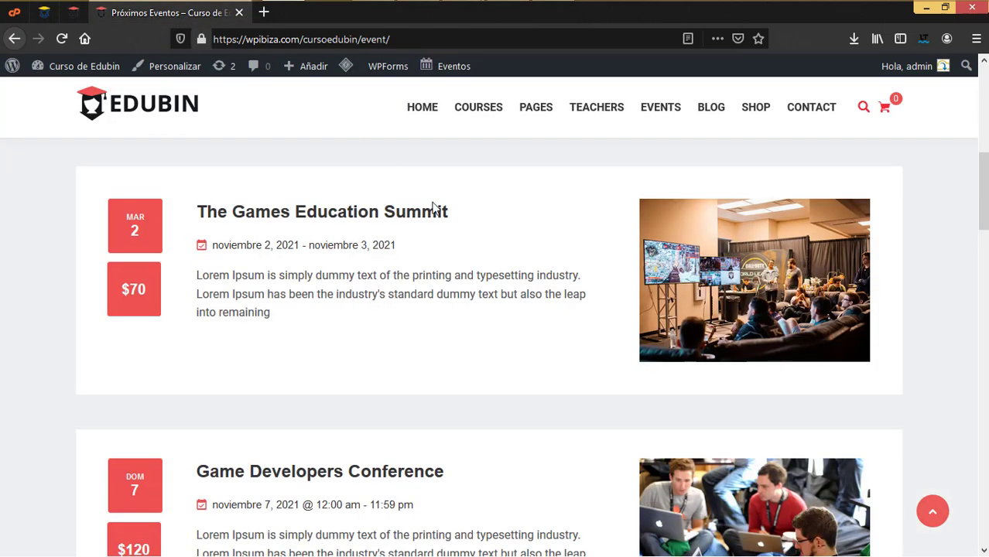
pyautogui.click(670, 268)
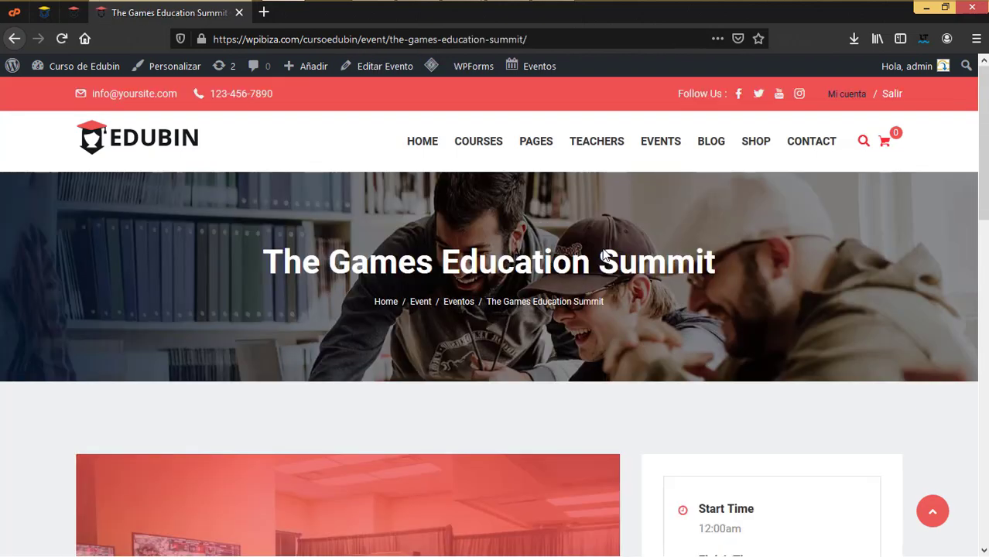
pyautogui.scroll(-4, 679, 367)
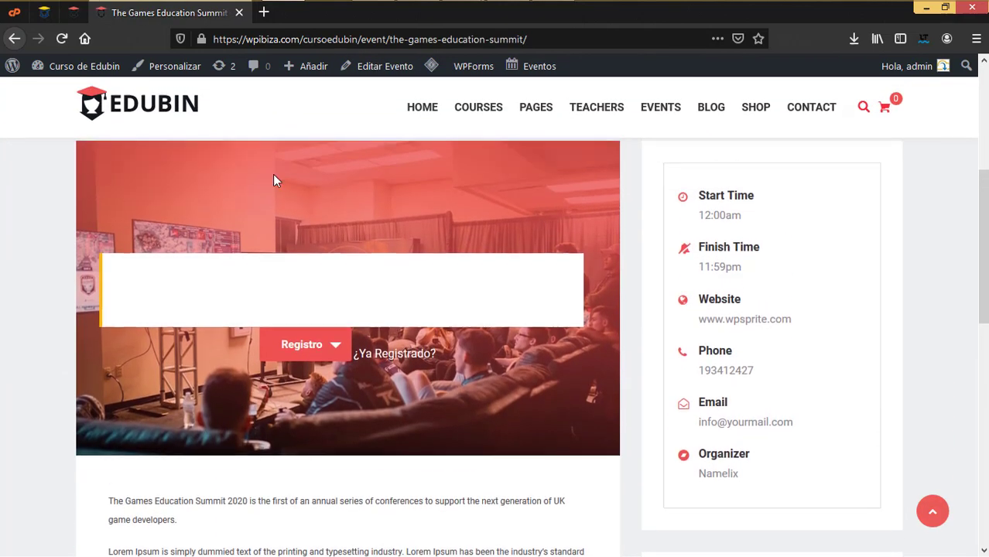
pyautogui.click(73, 13)
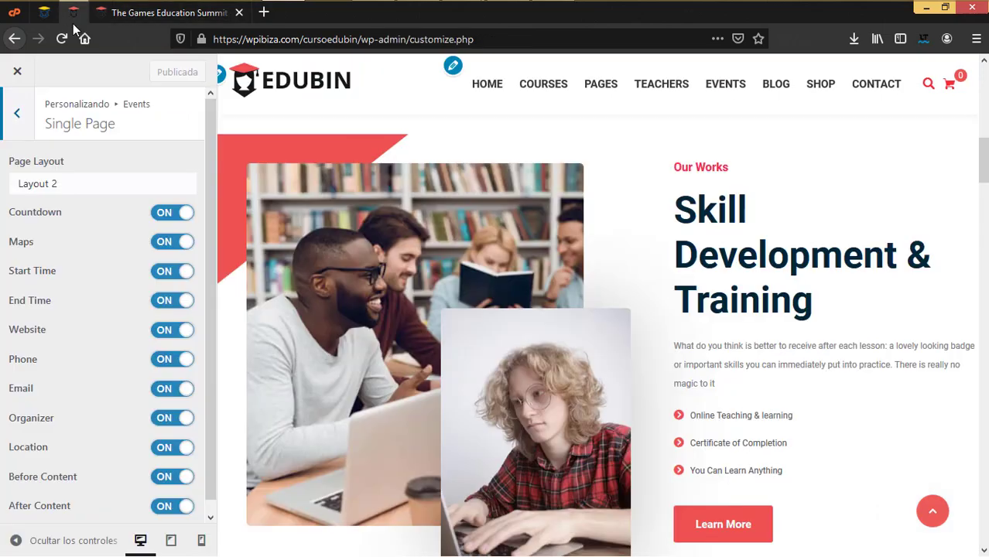
pyautogui.scroll(-1, 71, 318)
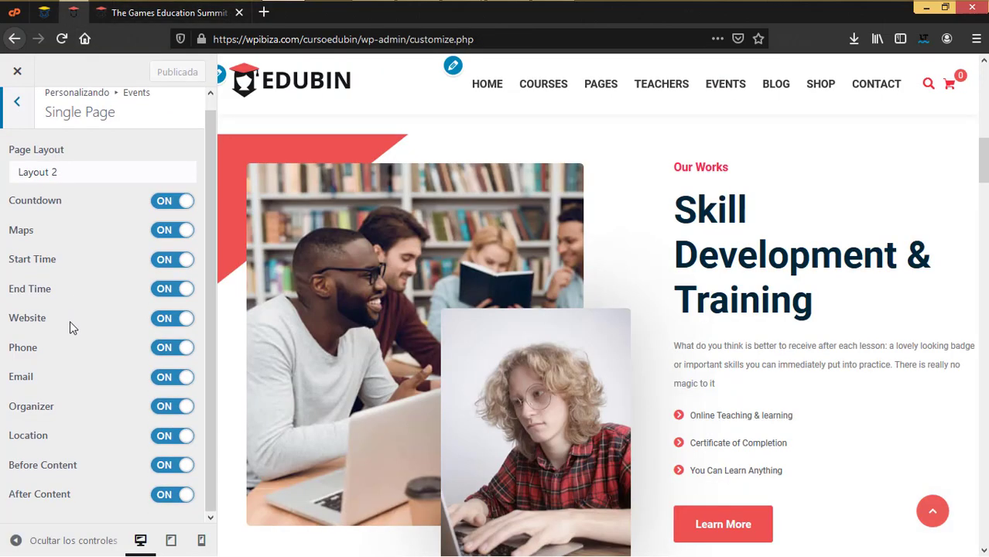
pyautogui.click(153, 17)
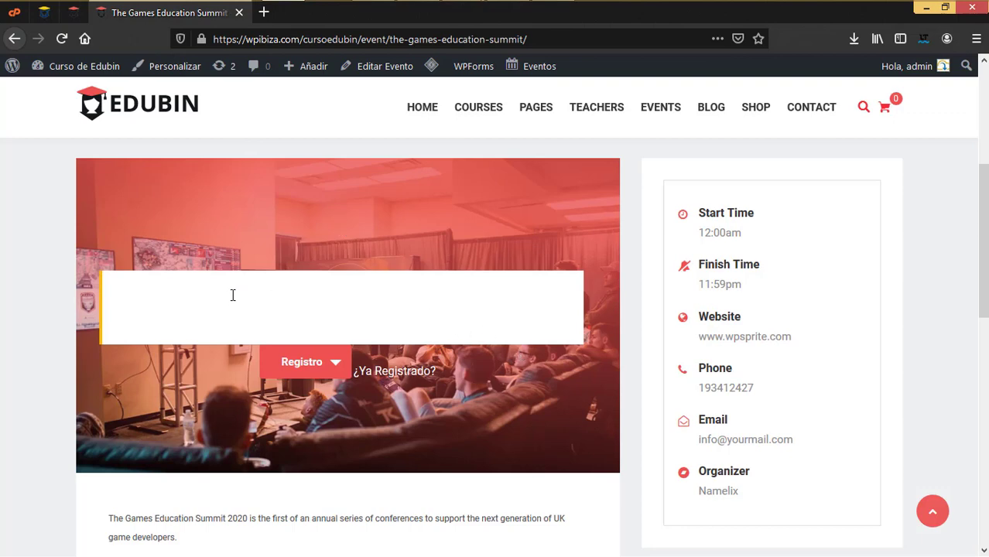
pyautogui.scroll(-4, 280, 287)
pyautogui.scroll(3, 278, 285)
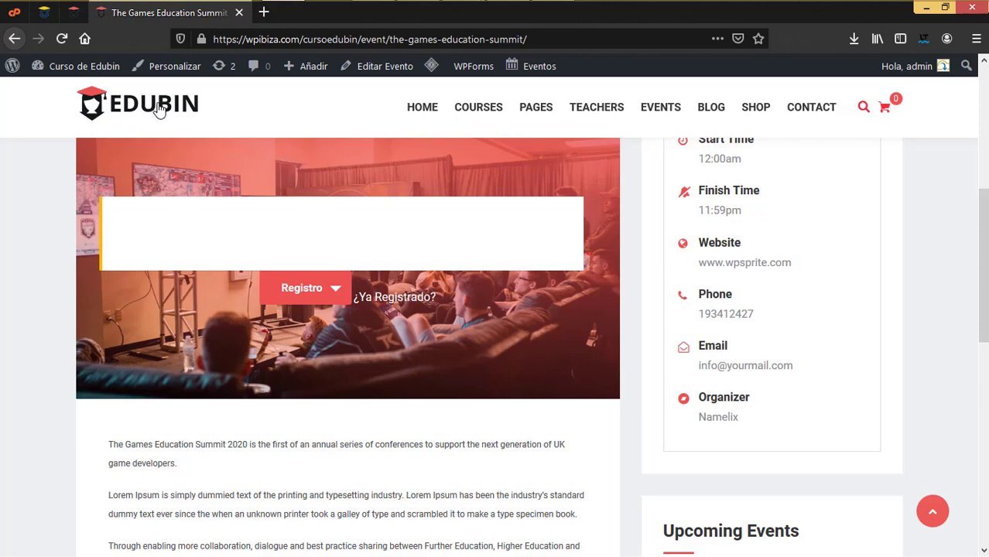
# Compare the Single Page settings (Layout 2, all details on) with the live event page
pyautogui.click(73, 12)
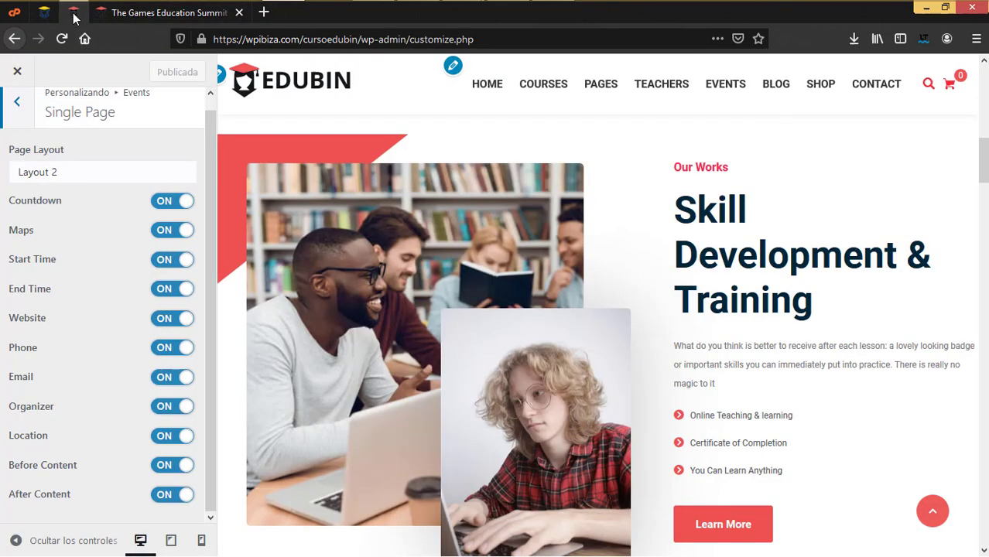
pyautogui.click(170, 13)
pyautogui.scroll(-5, 408, 342)
pyautogui.scroll(-5, 418, 354)
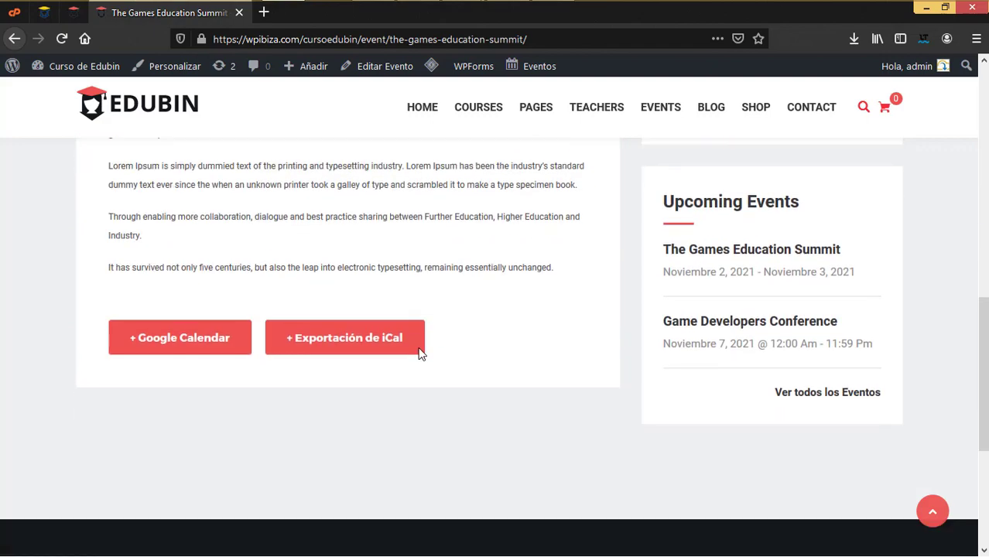
pyautogui.scroll(5, 418, 353)
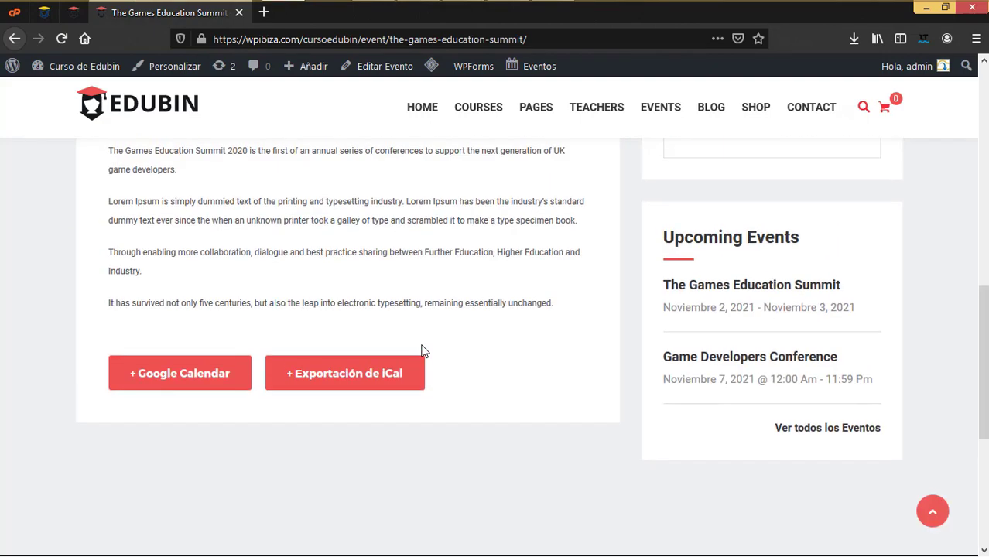
pyautogui.scroll(3, 283, 191)
pyautogui.click(72, 12)
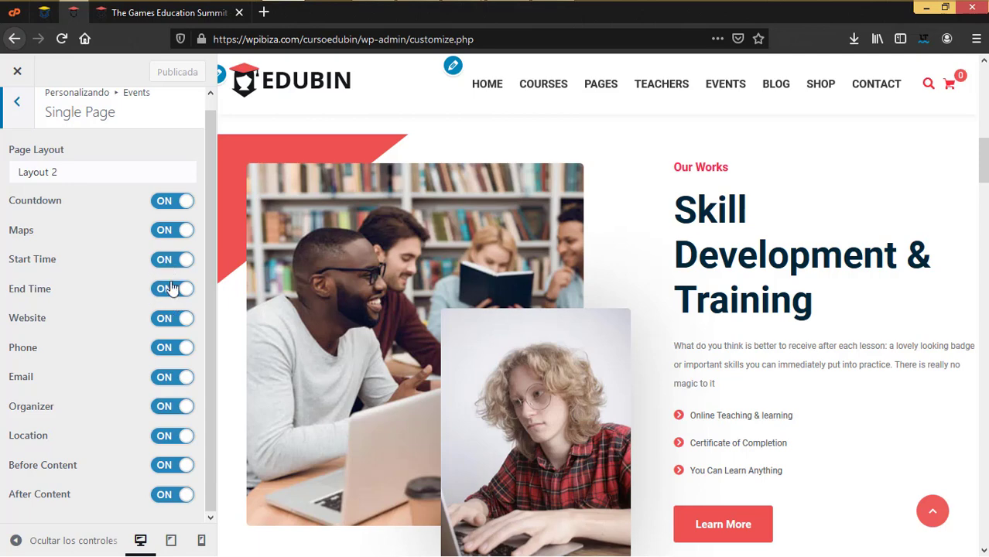
pyautogui.click(174, 16)
pyautogui.scroll(2, 778, 331)
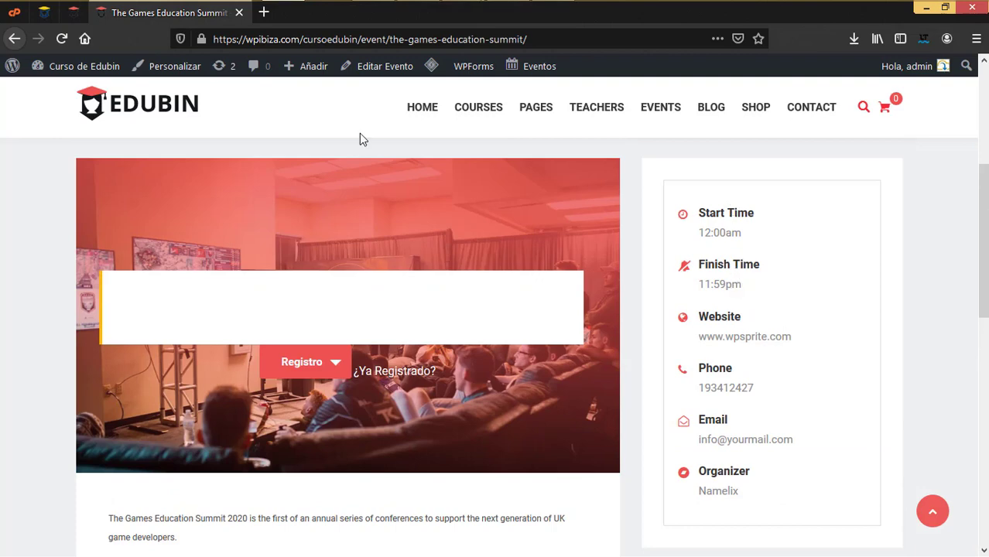
pyautogui.click(74, 12)
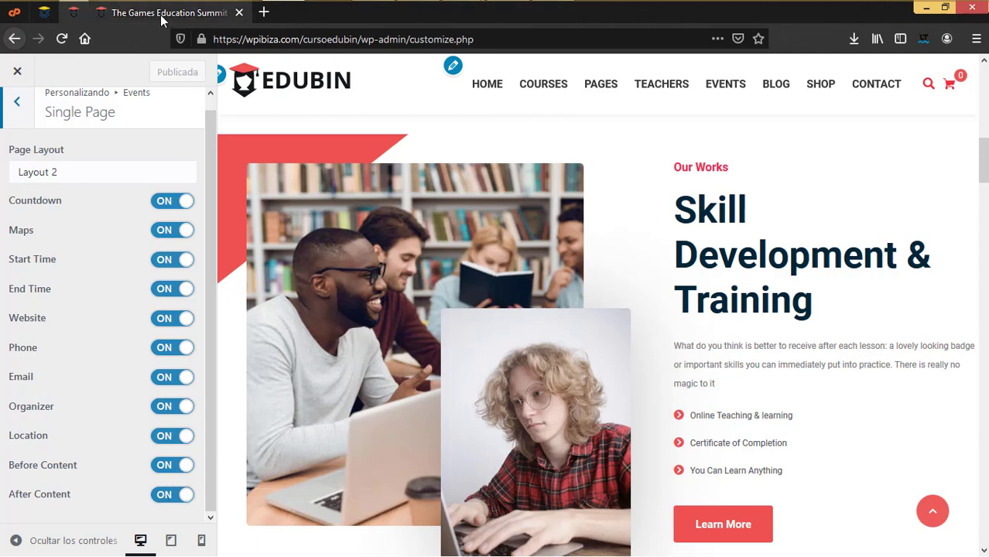
pyautogui.click(201, 13)
pyautogui.click(74, 12)
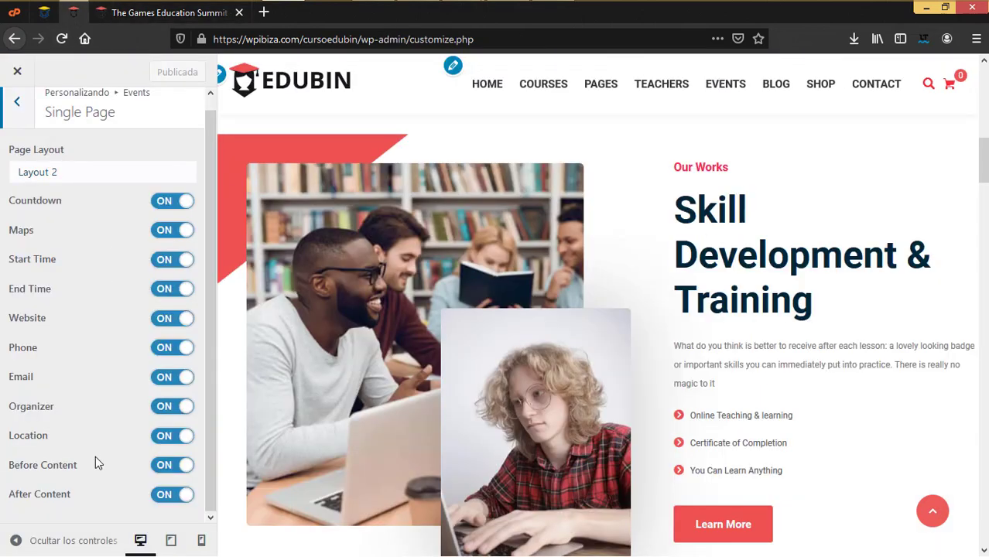
# Bring up the Page Layout list of single event page layouts
pyautogui.hotkey('ctrl', 'Tab')
pyautogui.scroll(-8, 711, 400)
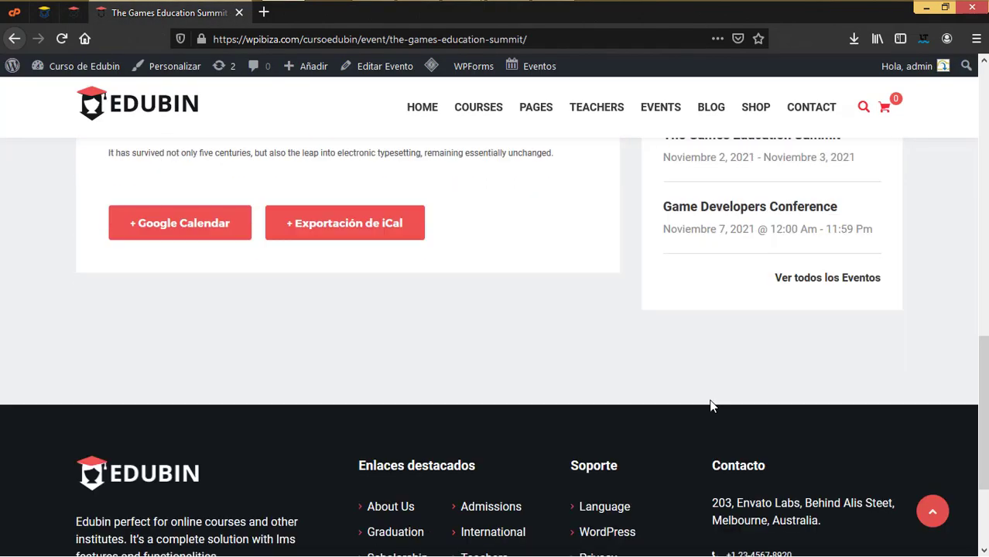
pyautogui.scroll(10, 711, 404)
pyautogui.click(73, 12)
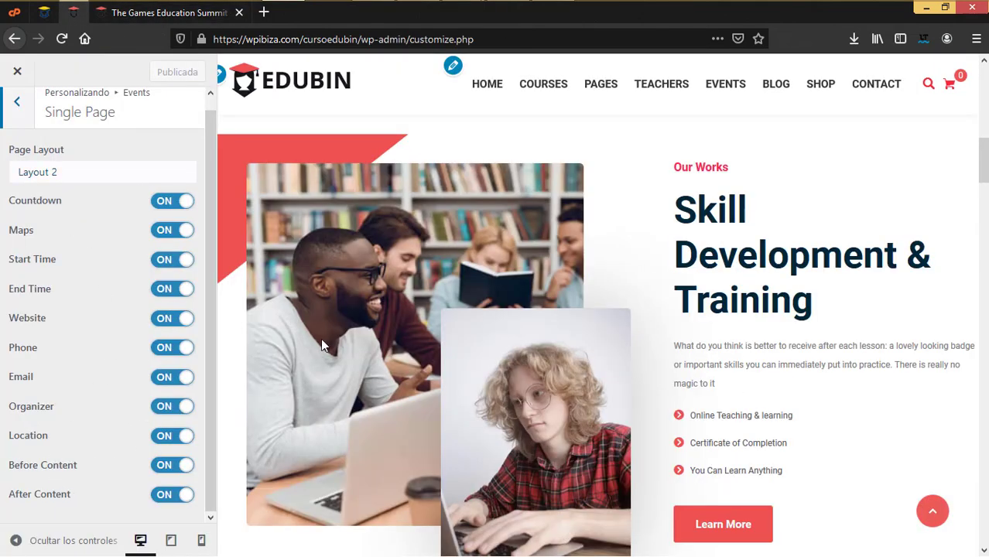
pyautogui.scroll(1, 135, 271)
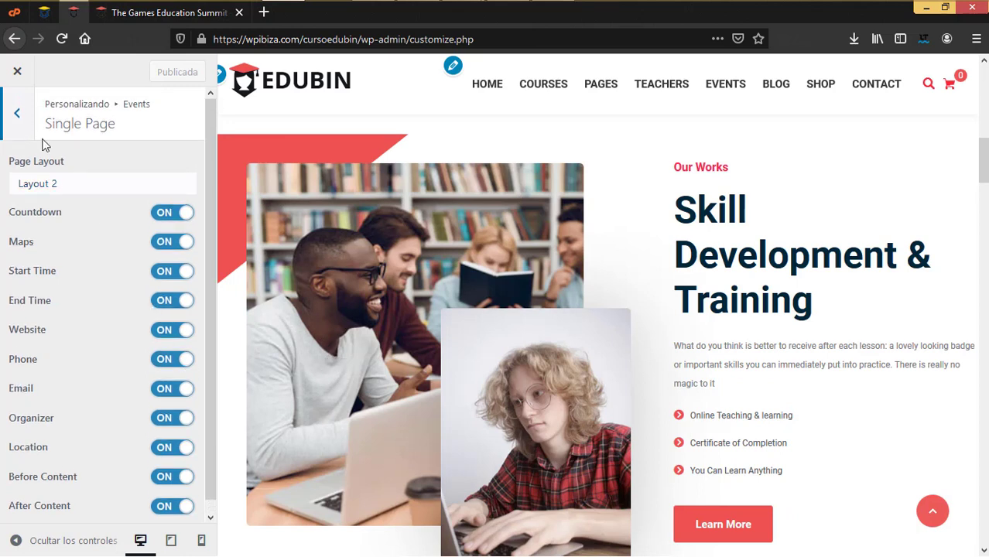
pyautogui.click(133, 191)
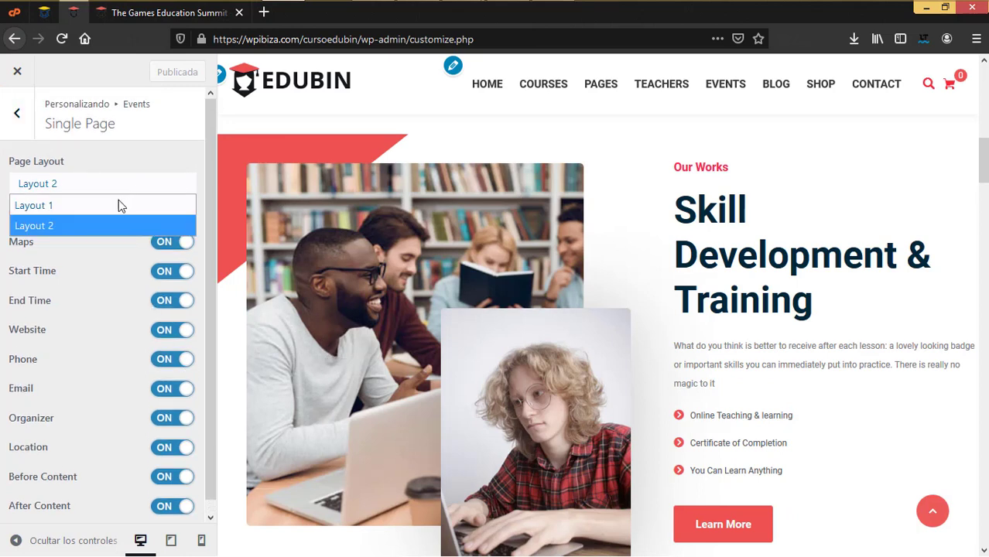
# Set single event pages to Layout 1, publish, and reload the live event page to check it
pyautogui.click(67, 209)
pyautogui.click(164, 73)
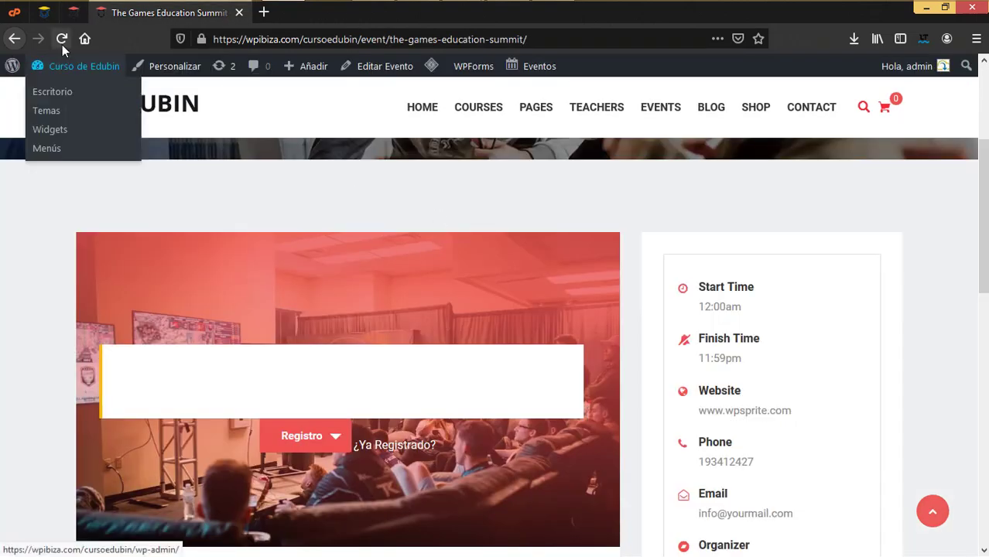
pyautogui.click(61, 39)
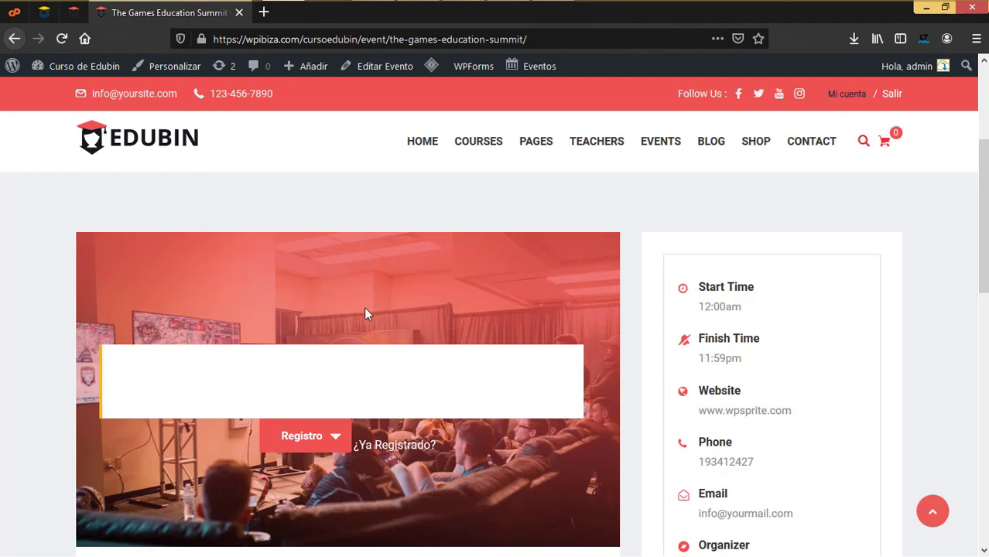
pyautogui.scroll(-3, 517, 392)
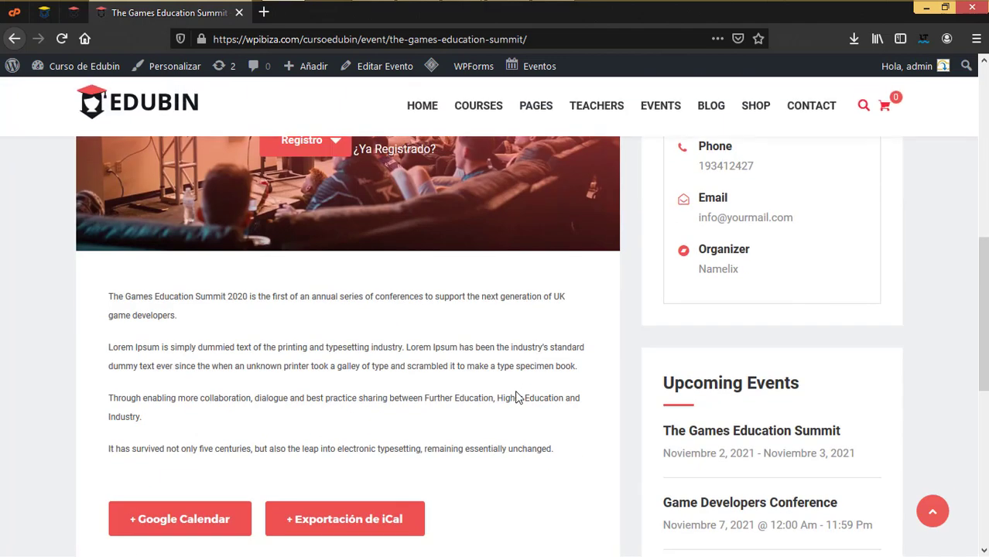
pyautogui.scroll(-3, 517, 393)
pyautogui.scroll(1, 517, 393)
pyautogui.scroll(3, 517, 397)
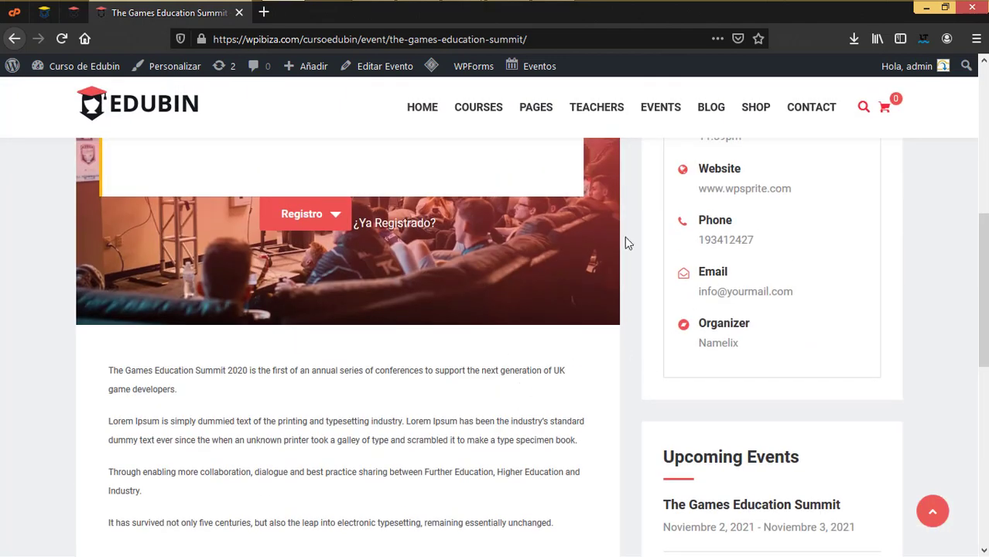
# Return to the customizer's main section list
pyautogui.click(73, 13)
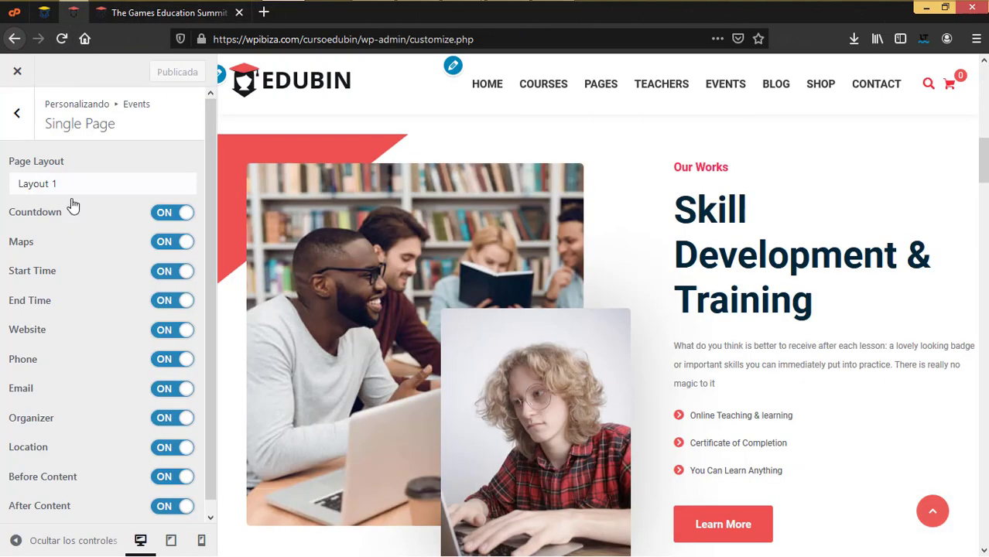
pyautogui.click(17, 113)
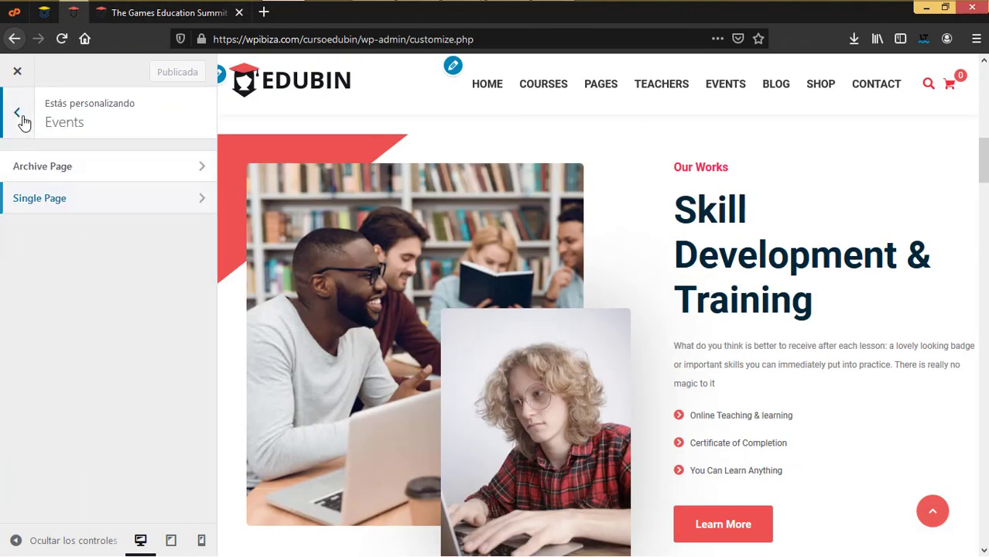
pyautogui.click(17, 115)
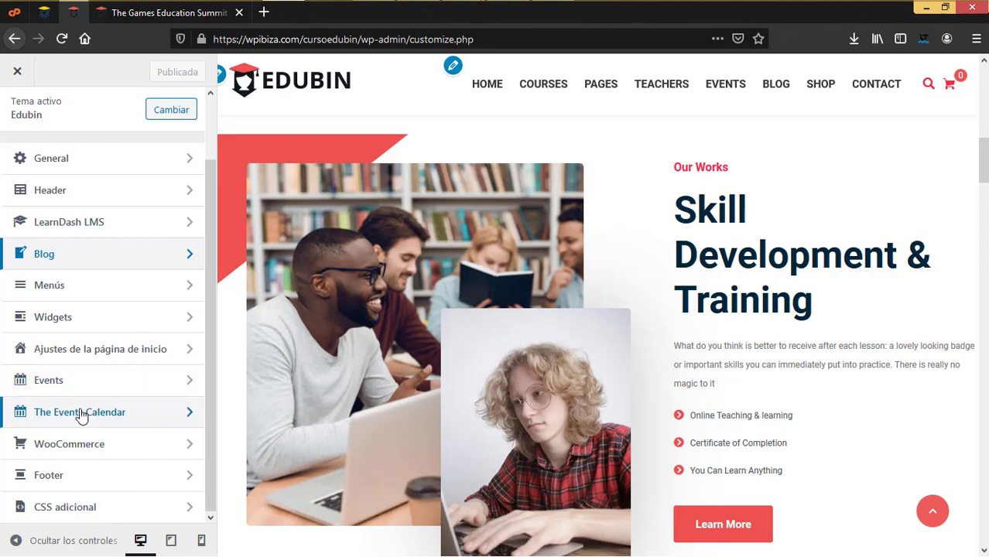
# Open The Events Calendar section and browse the site's Events Calendar page
pyautogui.click(84, 415)
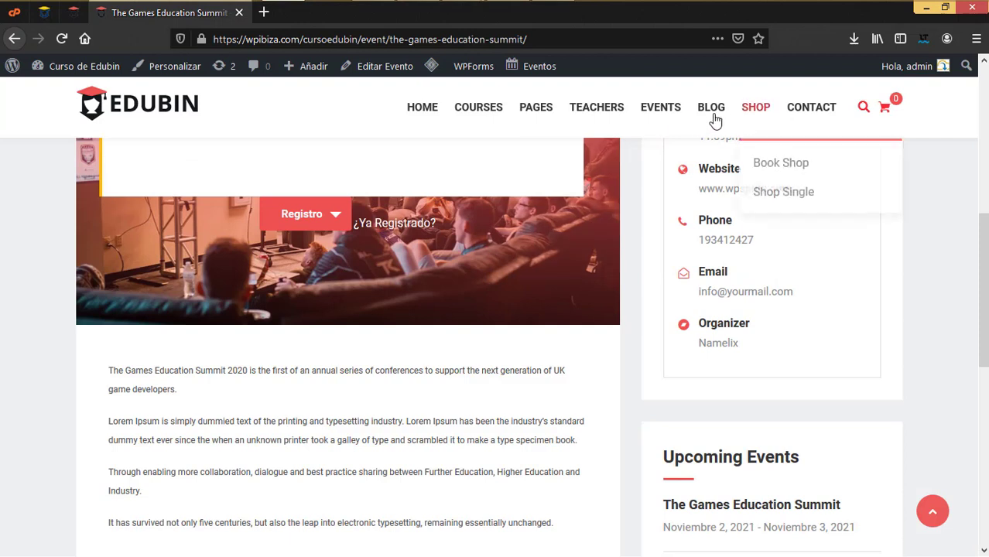
pyautogui.moveTo(664, 122)
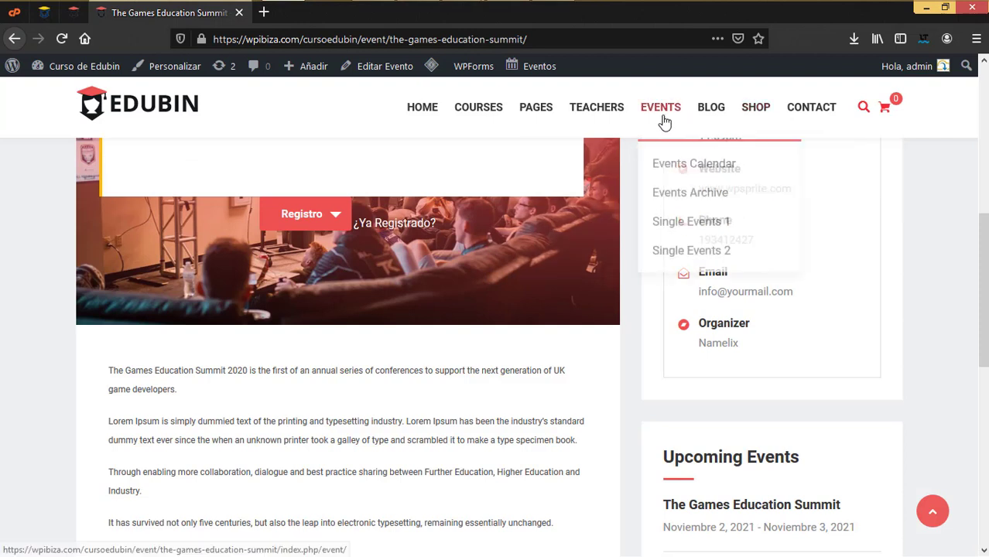
pyautogui.click(690, 164)
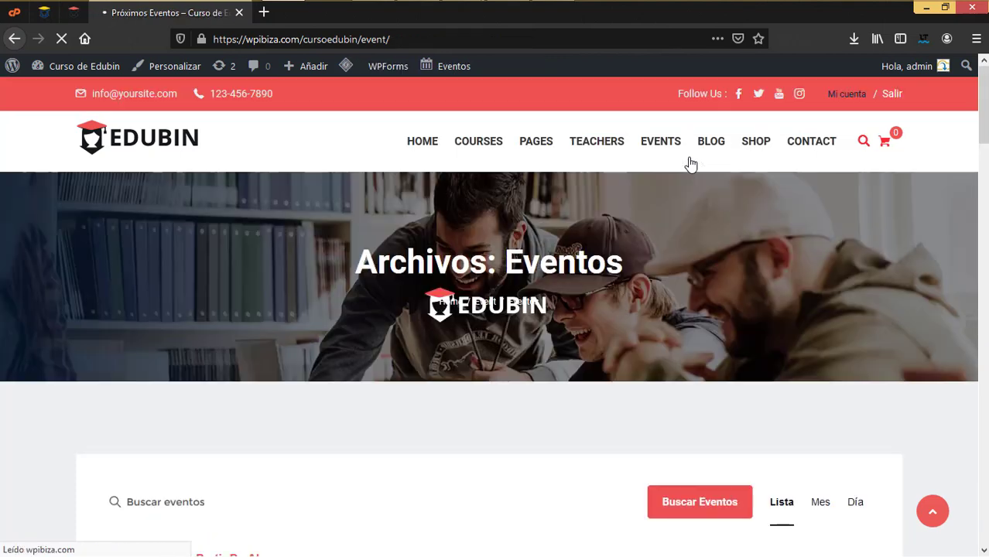
pyautogui.scroll(-4, 656, 324)
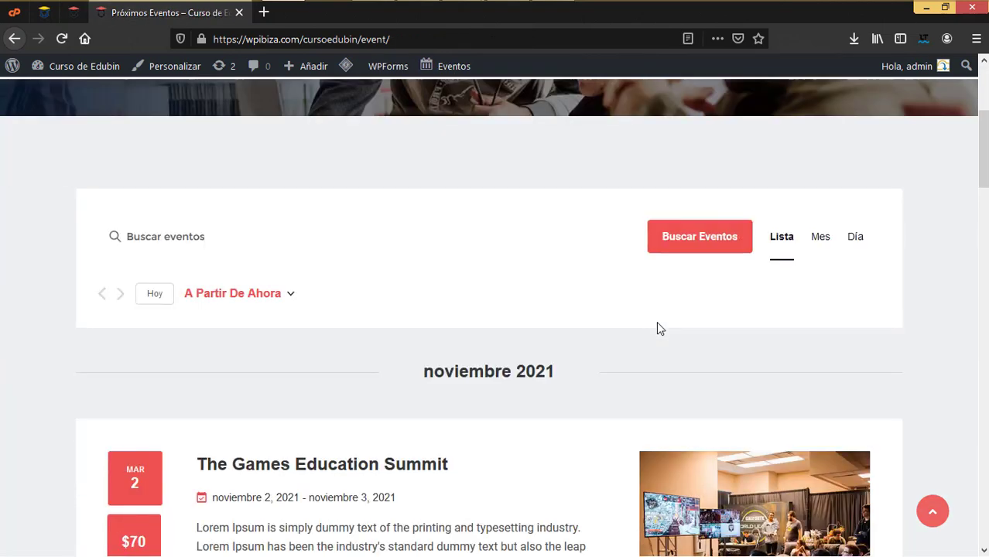
pyautogui.scroll(-2, 658, 329)
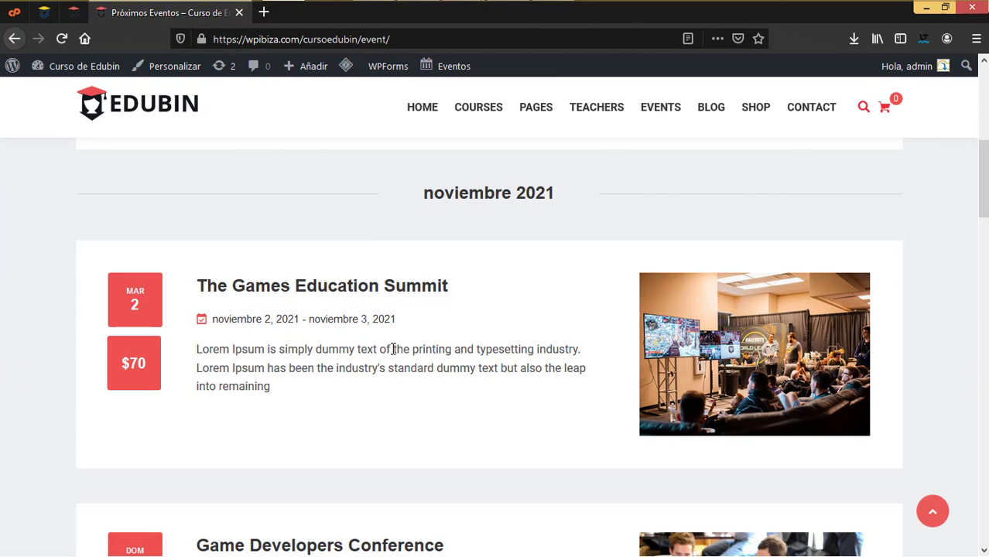
pyautogui.scroll(3, 393, 349)
pyautogui.scroll(-3, 417, 351)
pyautogui.scroll(3, 450, 302)
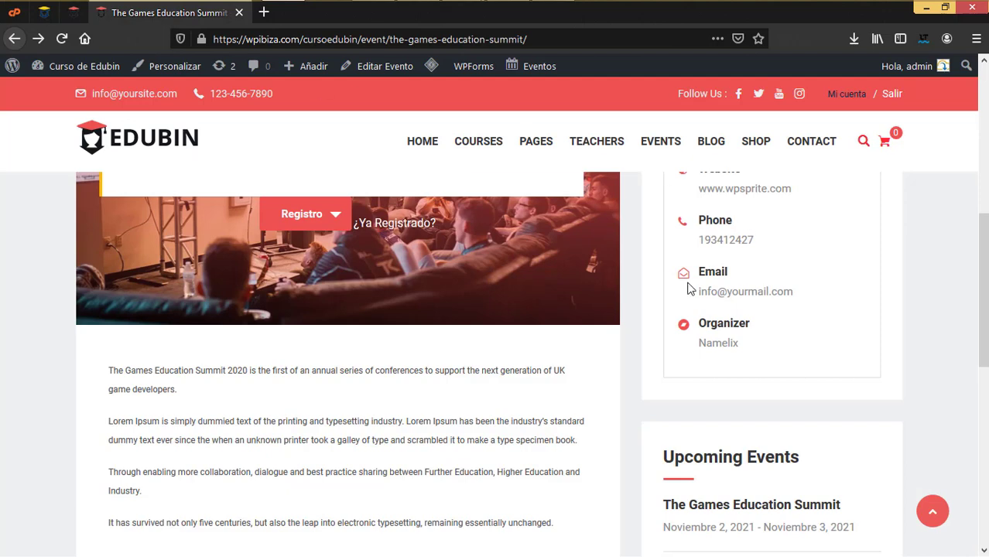
pyautogui.scroll(6, 675, 293)
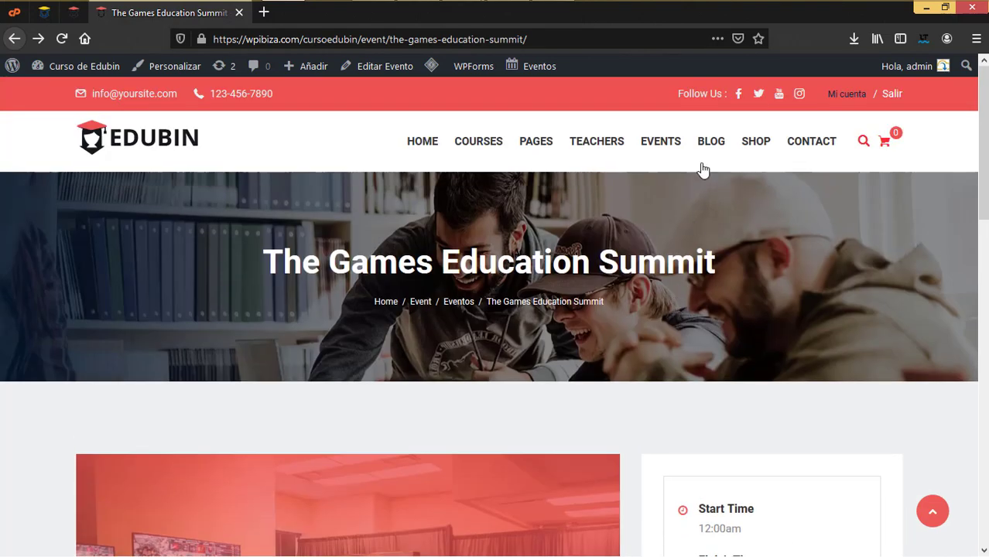
# Show the Agosto 2020 events in the Mes month view, then return to the customizer
pyautogui.moveTo(669, 150)
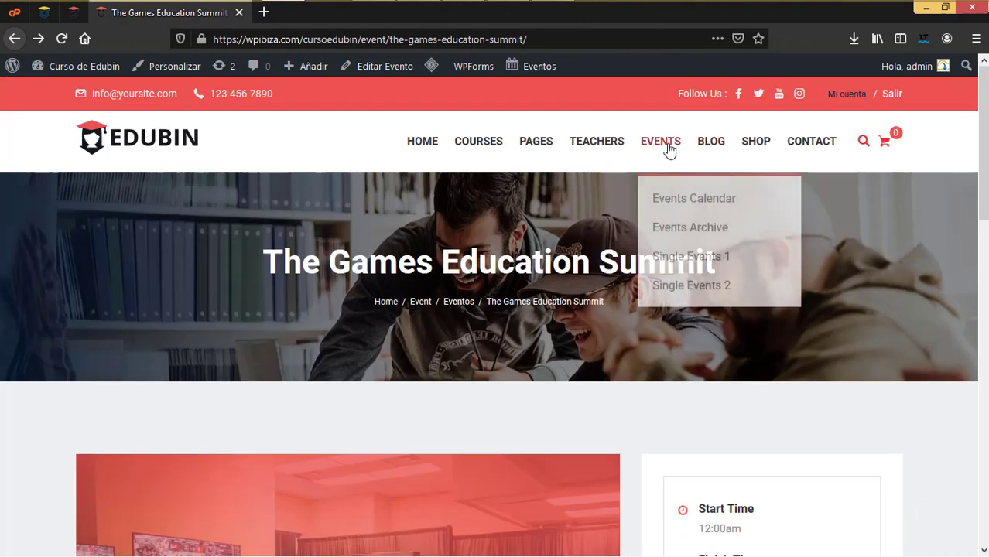
pyautogui.click(704, 198)
pyautogui.scroll(-4, 638, 328)
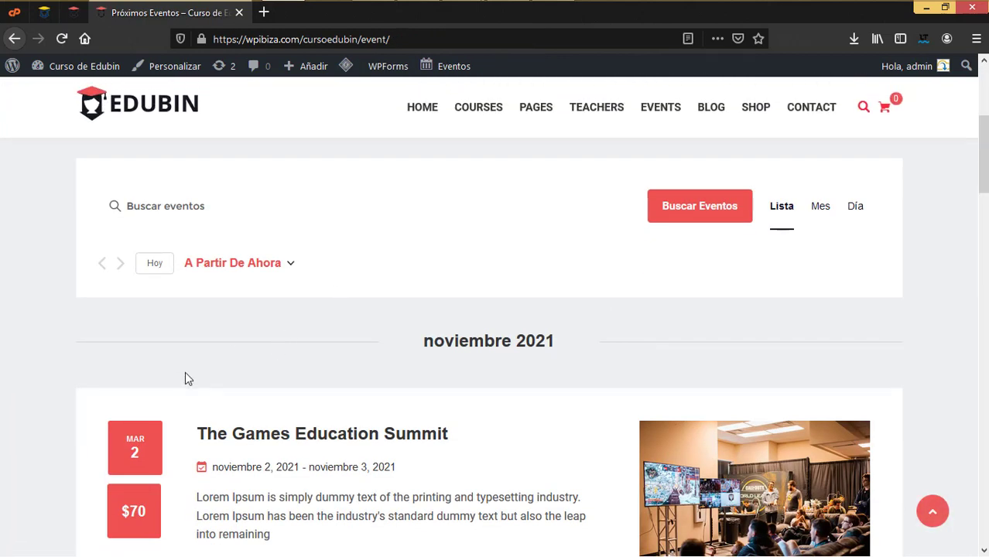
pyautogui.scroll(-2, 185, 373)
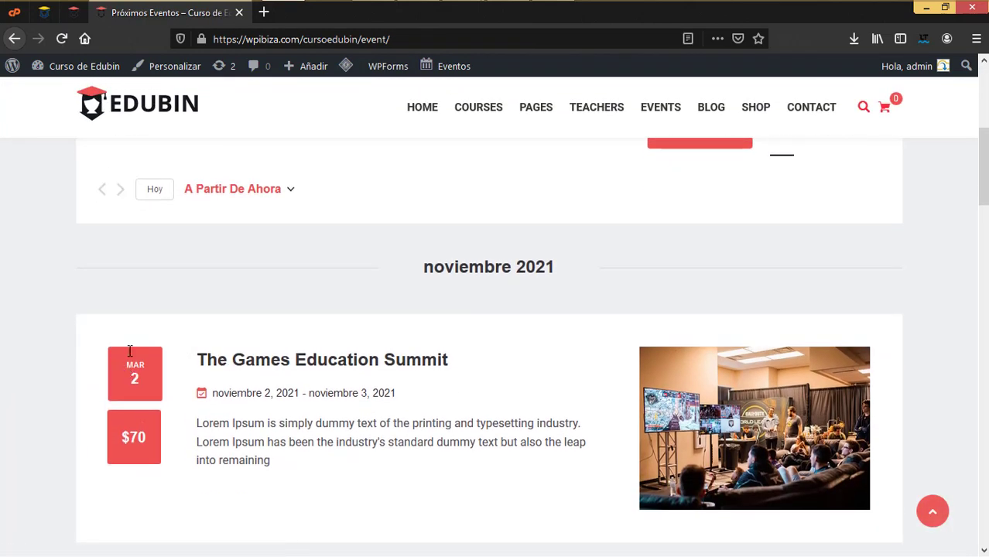
pyautogui.scroll(4, 178, 289)
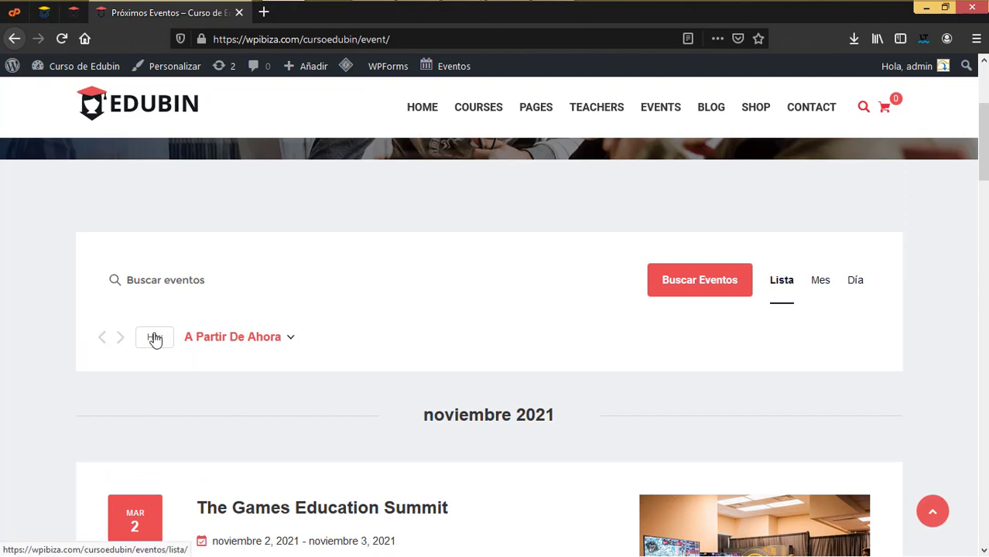
pyautogui.click(818, 290)
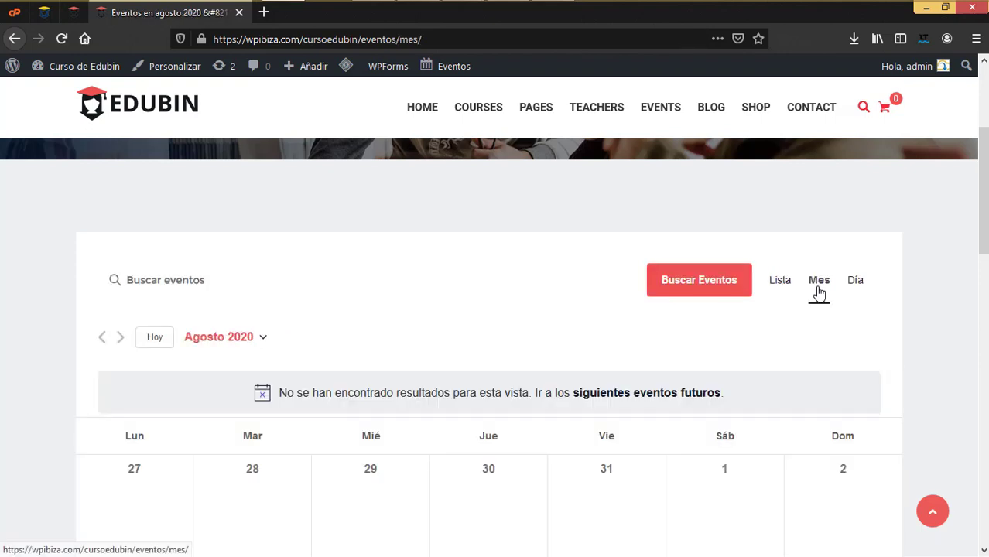
pyautogui.scroll(-3, 642, 414)
pyautogui.scroll(-3, 645, 412)
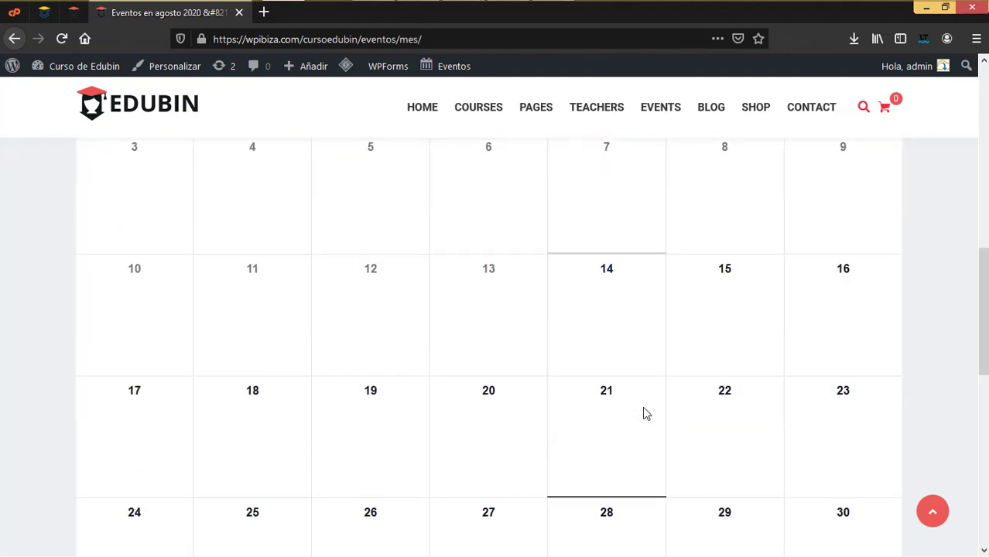
pyautogui.scroll(5, 644, 411)
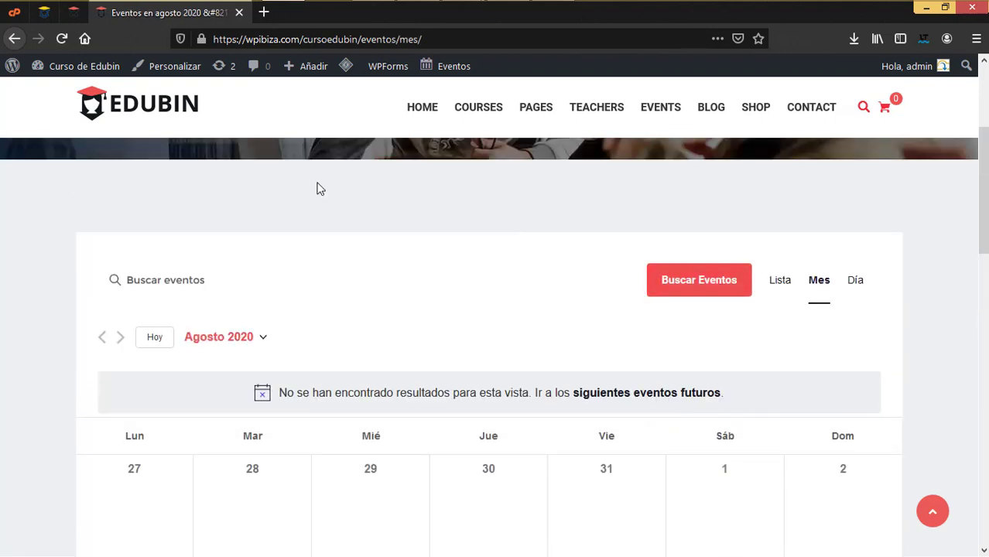
pyautogui.click(73, 12)
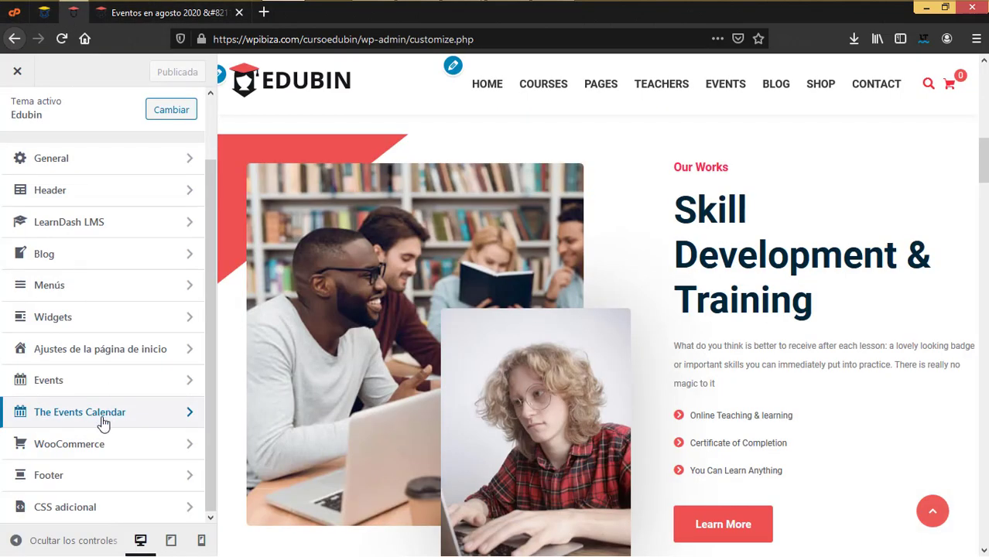
# Open The Events Calendar's General colour settings for accent and link colours
pyautogui.click(96, 418)
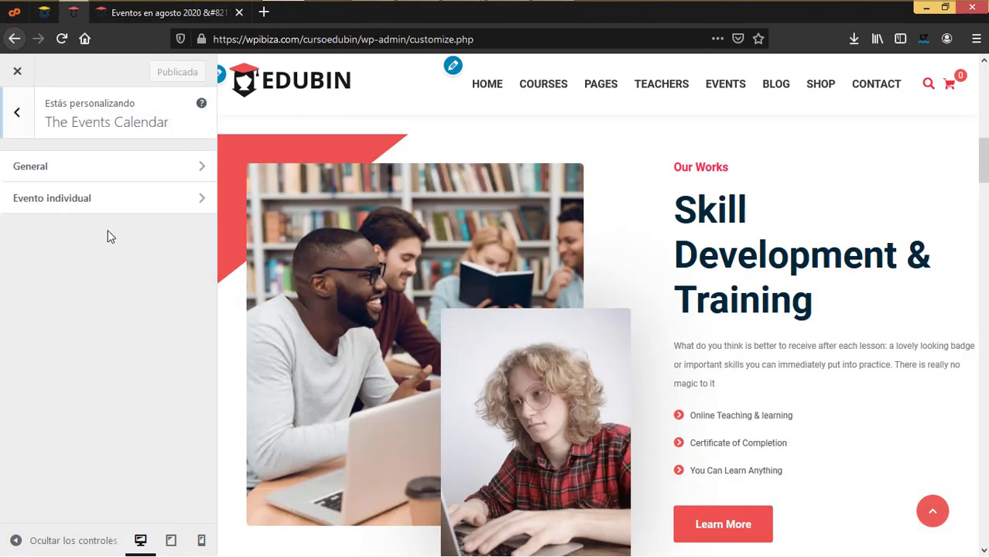
pyautogui.click(59, 163)
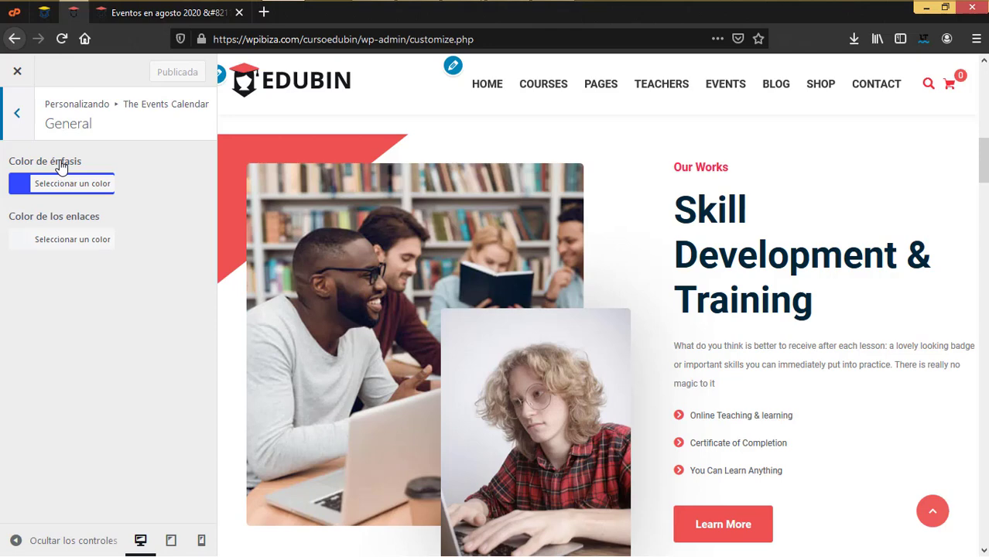
pyautogui.click(160, 20)
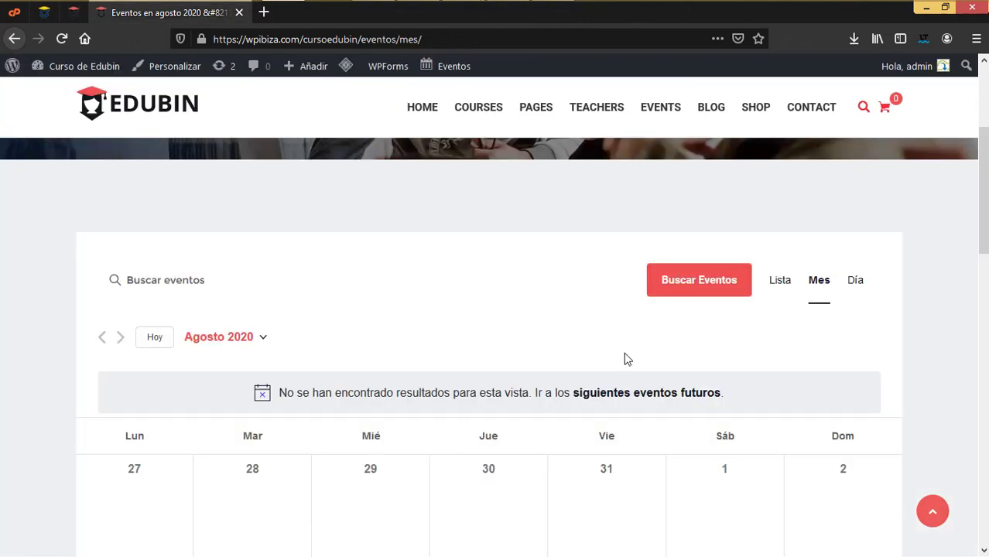
# Jump the live calendar to June 2020, view it in Lista then Mes, and return to the customizer
pyautogui.click(220, 337)
pyautogui.click(285, 435)
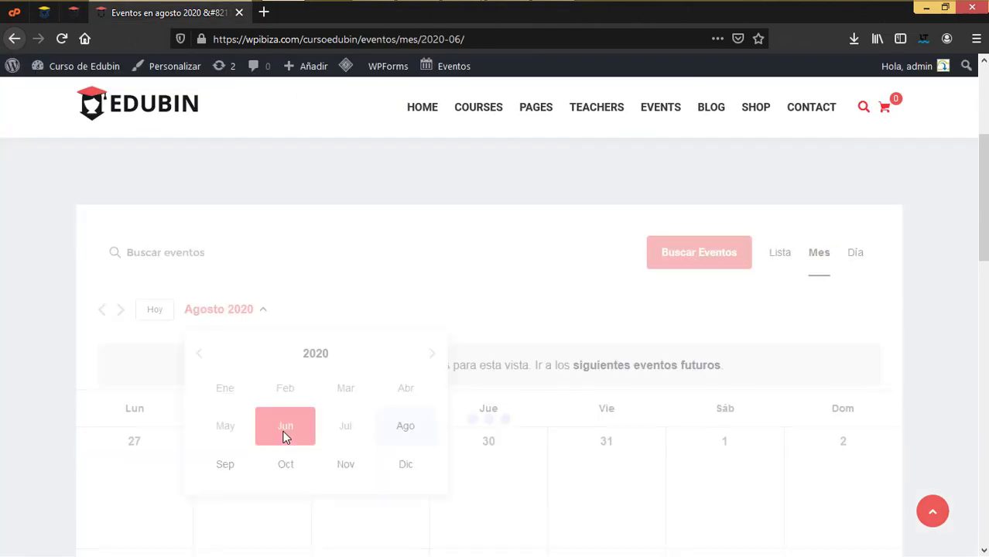
pyautogui.click(785, 266)
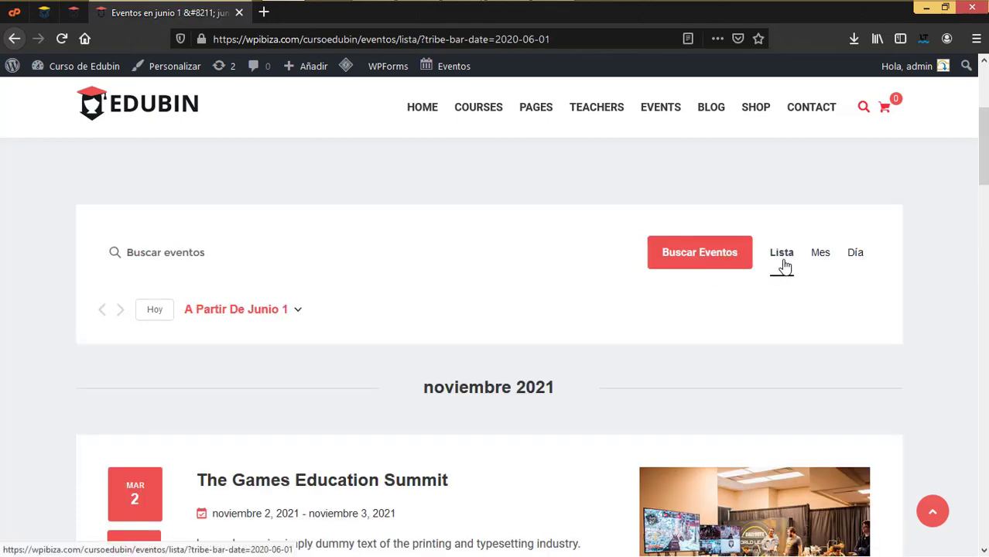
pyautogui.scroll(-2, 493, 379)
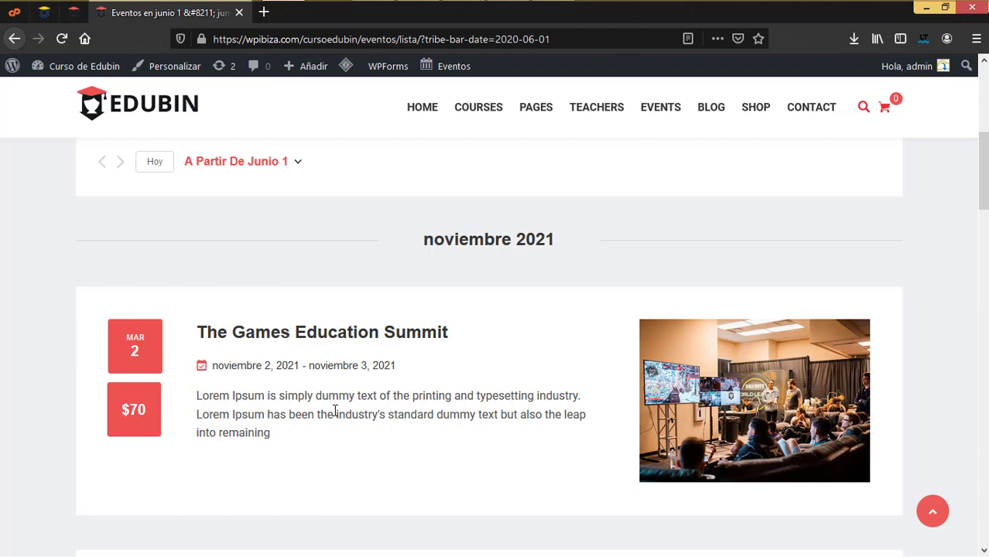
pyautogui.scroll(4, 669, 294)
pyautogui.click(821, 400)
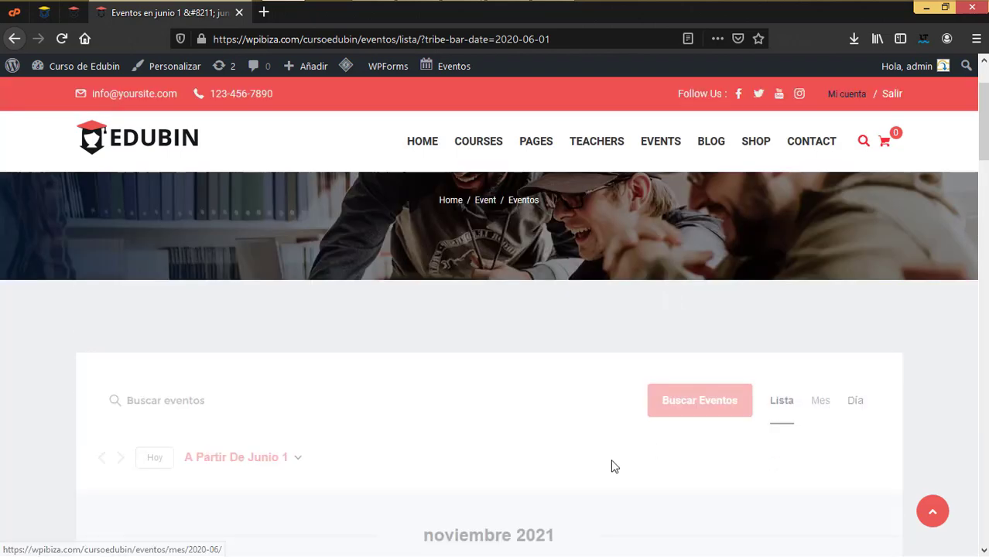
pyautogui.moveTo(270, 353)
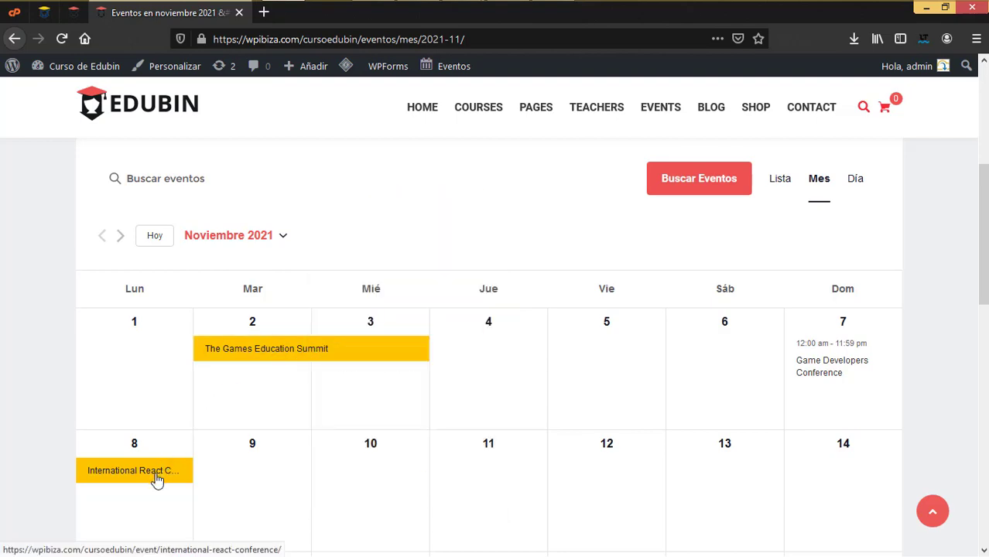
pyautogui.click(72, 13)
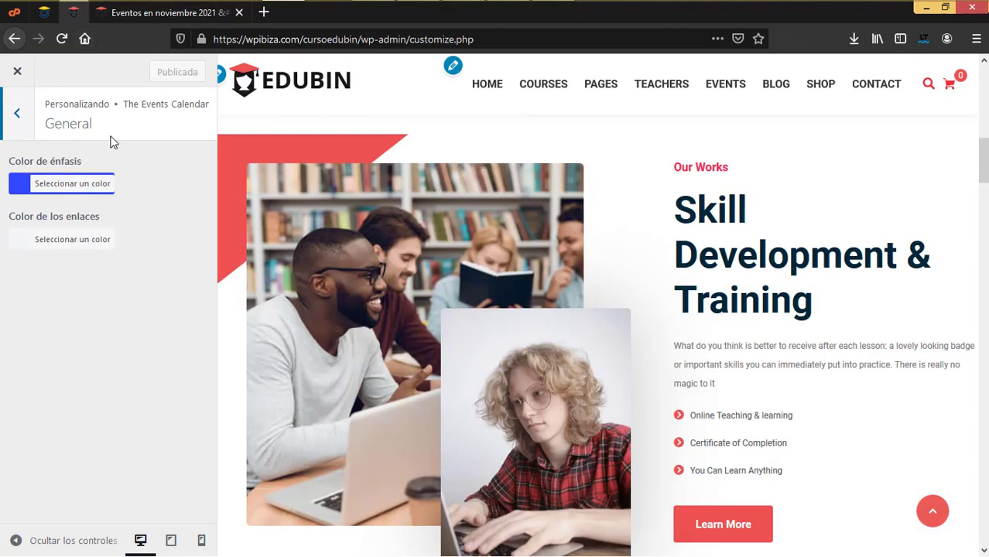
# Inspect the Color de énfasis picker, then open the Evento individual colour options
pyautogui.click(56, 188)
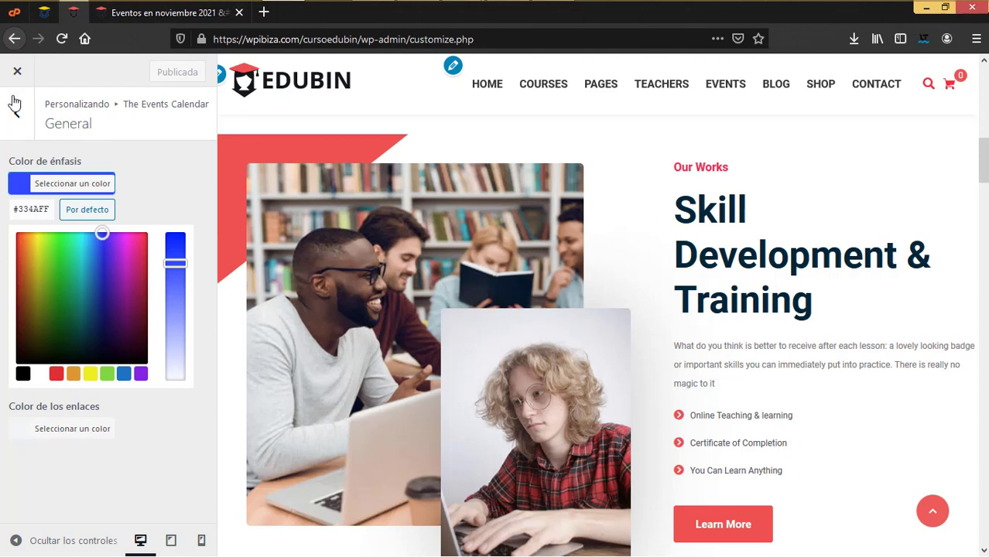
pyautogui.click(13, 120)
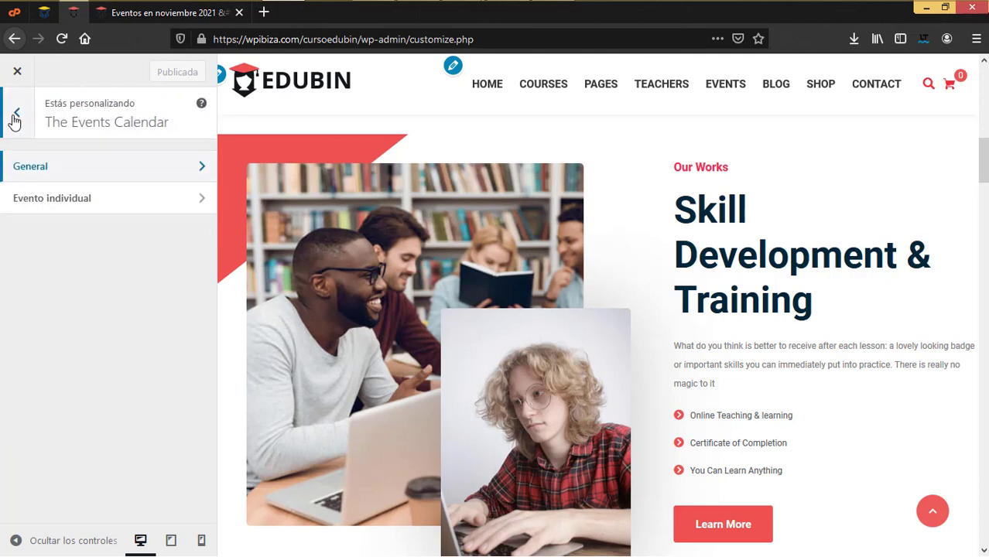
pyautogui.click(61, 201)
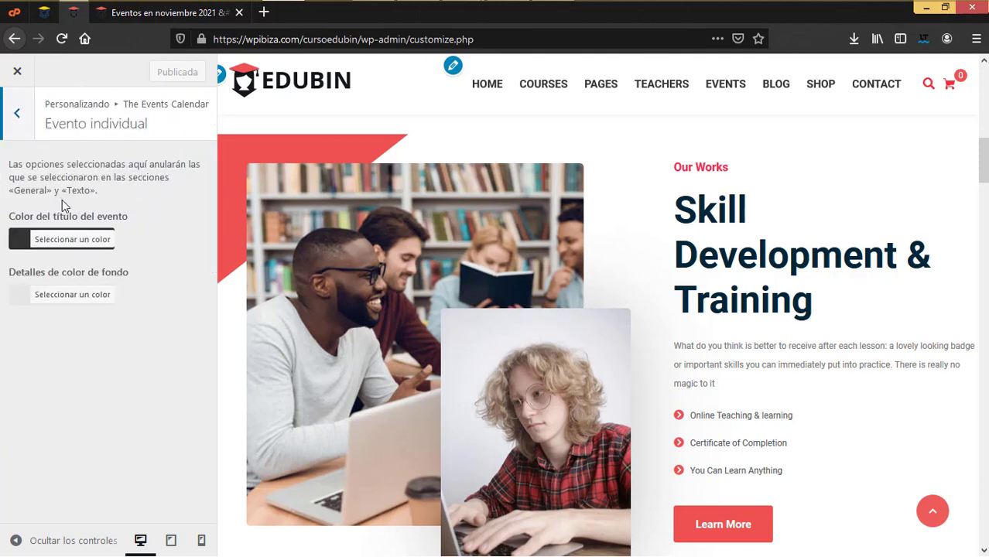
# Compare the Evento individual colours with the November 2021 calendar, then return to the main sections
pyautogui.hotkey('ctrl', 'Tab')
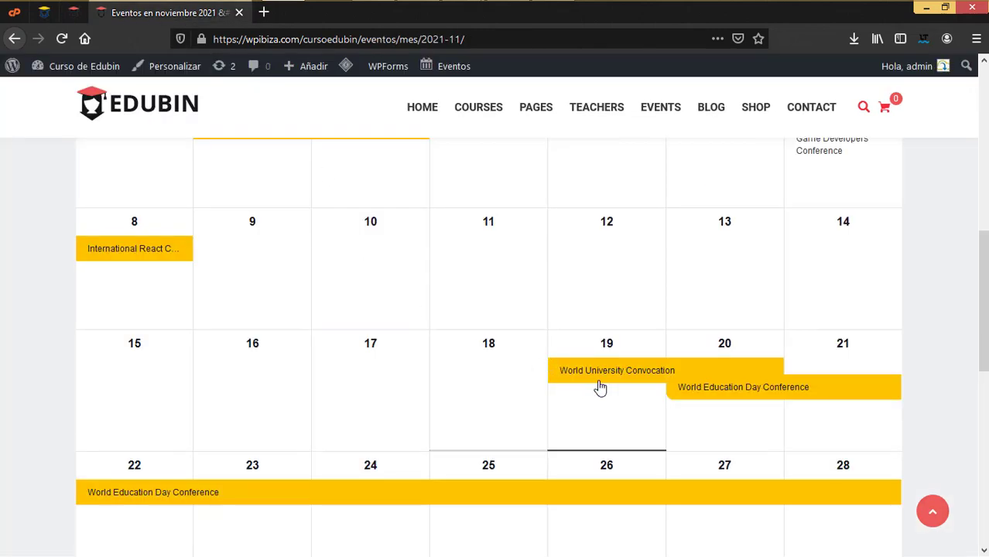
pyautogui.moveTo(602, 379)
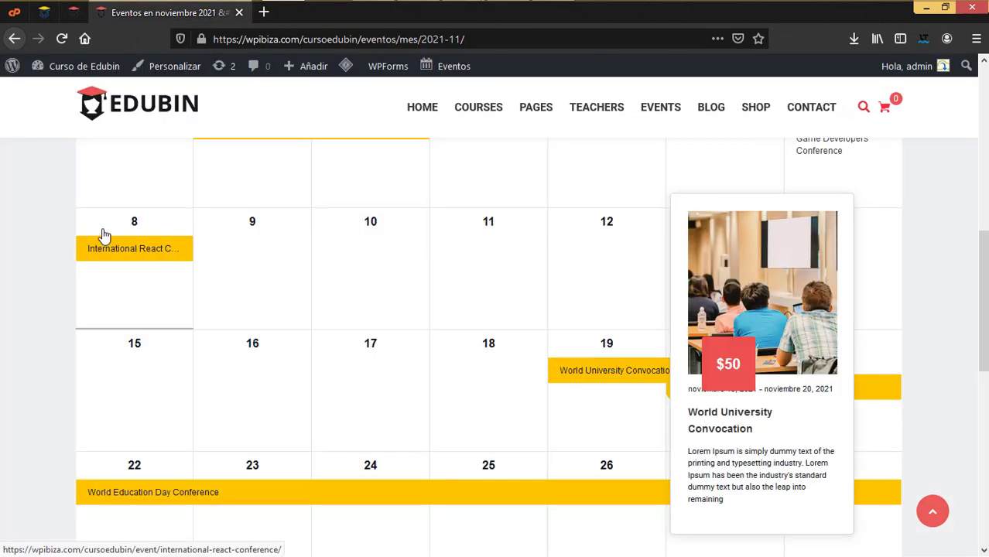
pyautogui.moveTo(114, 254)
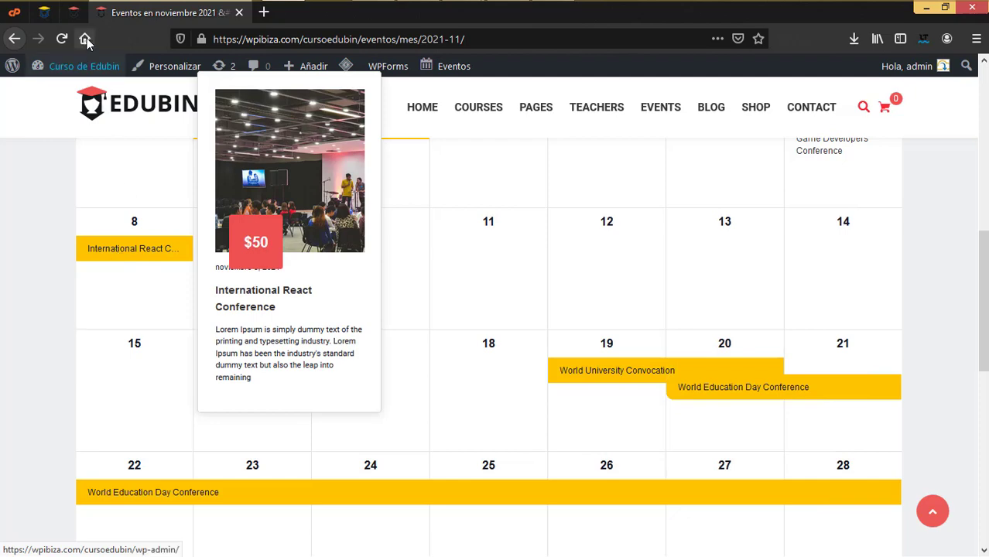
pyautogui.click(74, 12)
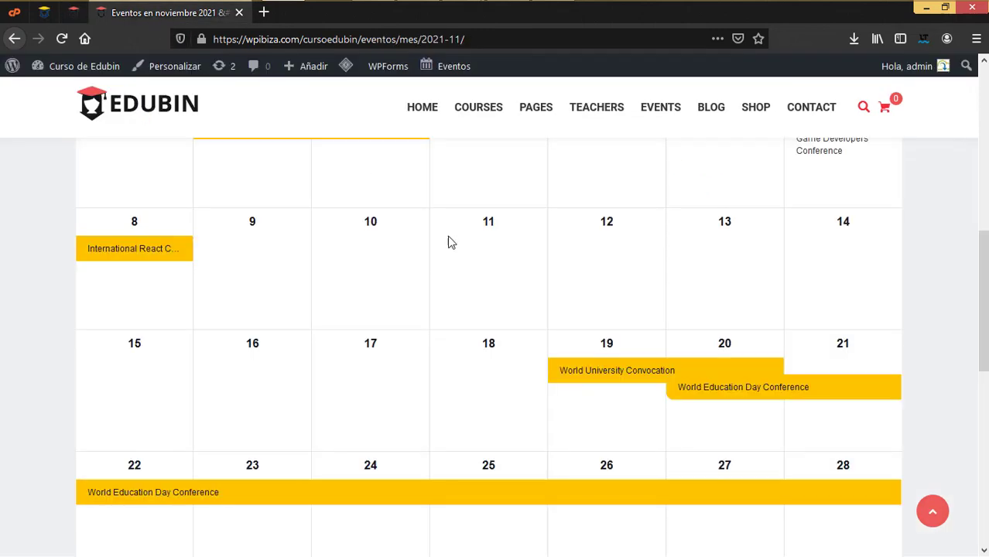
pyautogui.moveTo(584, 378)
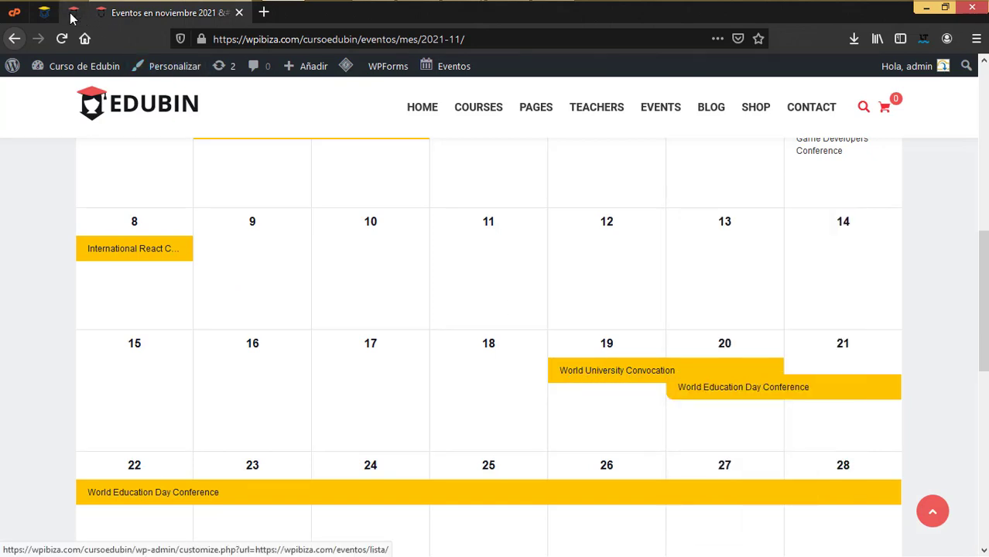
pyautogui.click(155, 66)
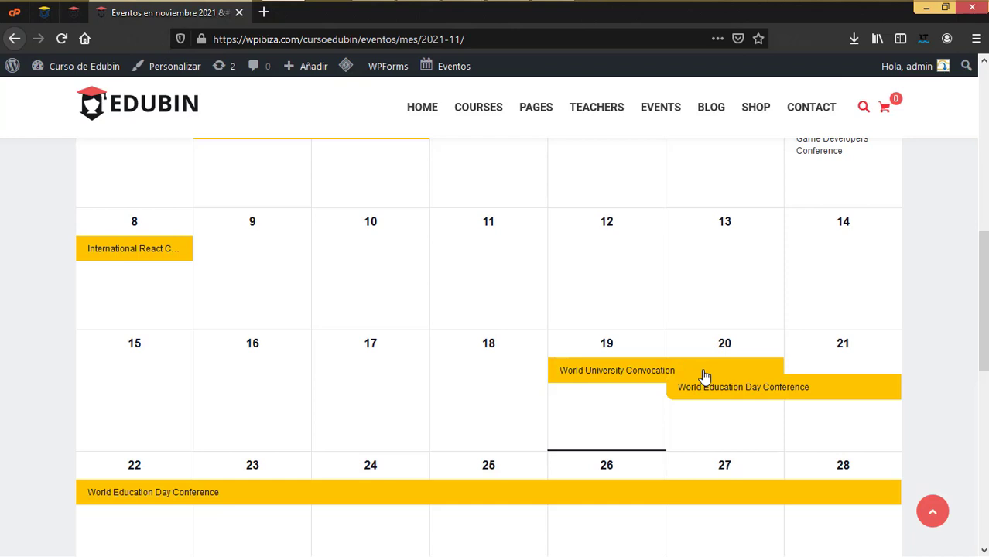
pyautogui.moveTo(695, 377)
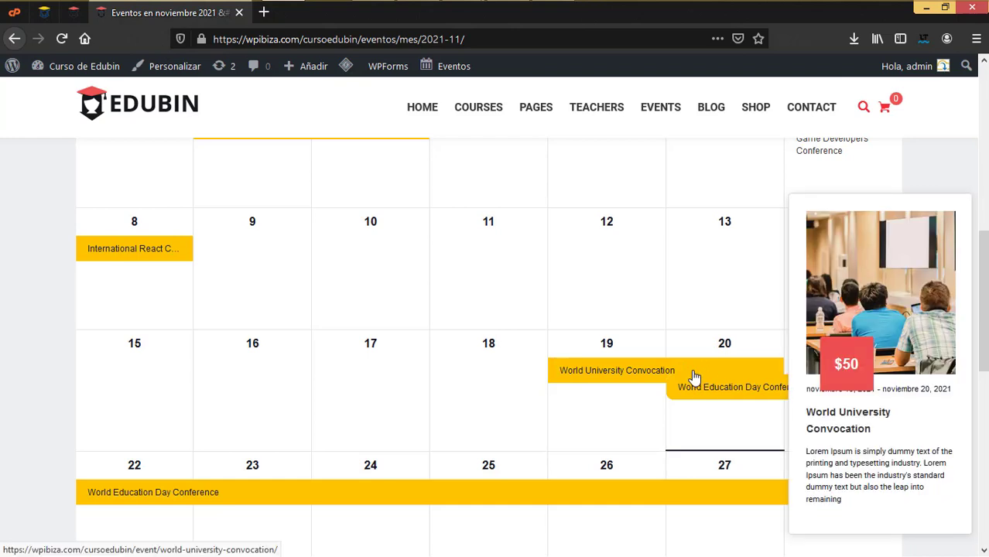
pyautogui.click(74, 12)
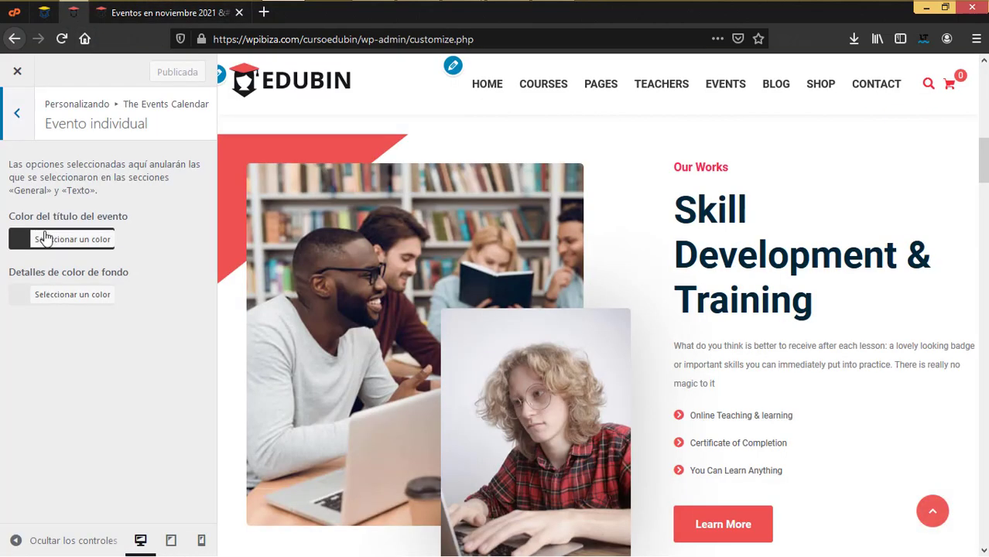
pyautogui.click(17, 113)
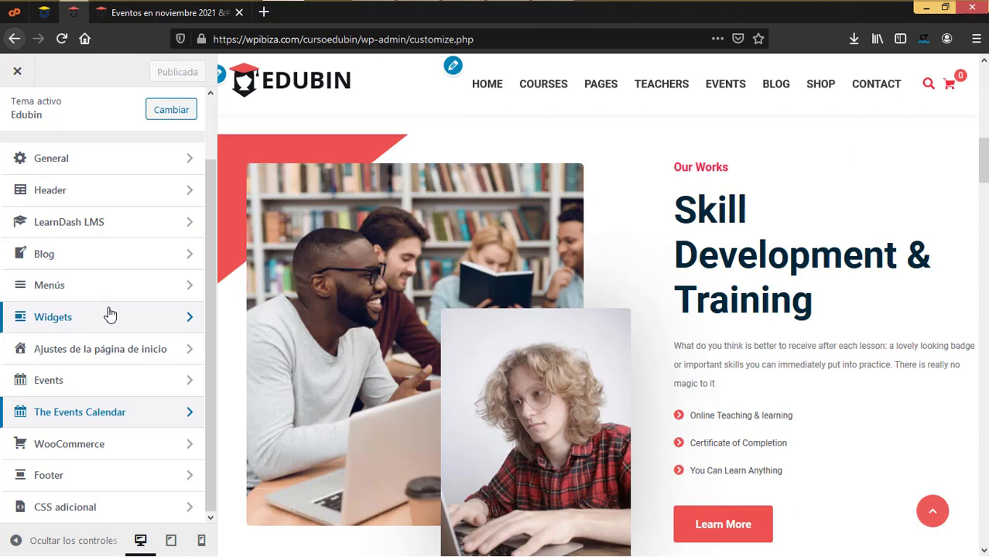
# Open the WooCommerce options and review the shop sidebar position settings
pyautogui.click(117, 447)
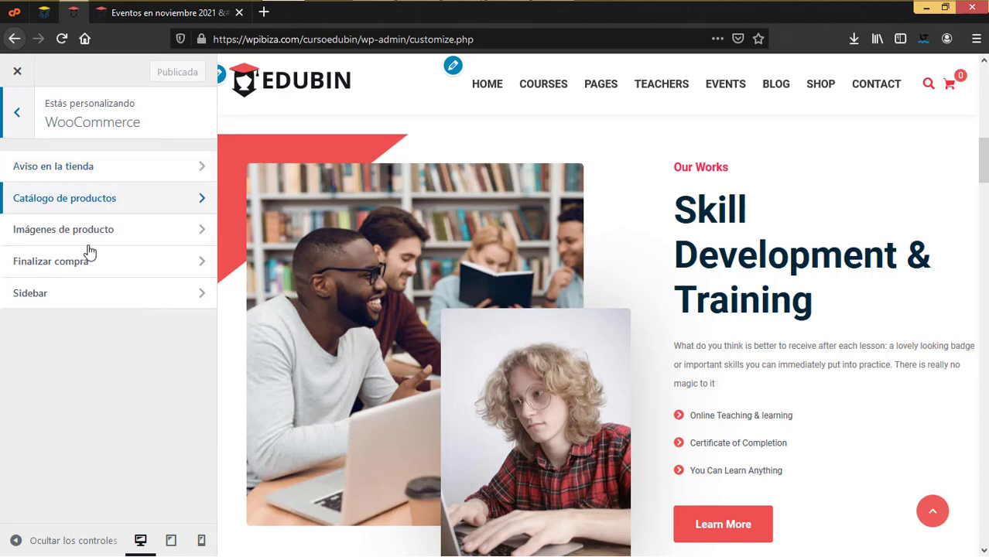
pyautogui.click(99, 299)
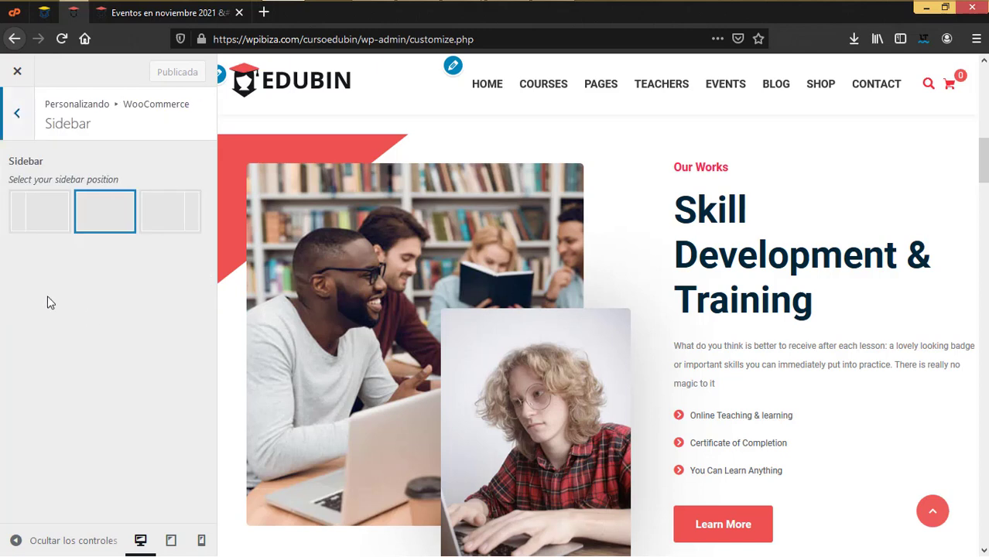
pyautogui.click(17, 114)
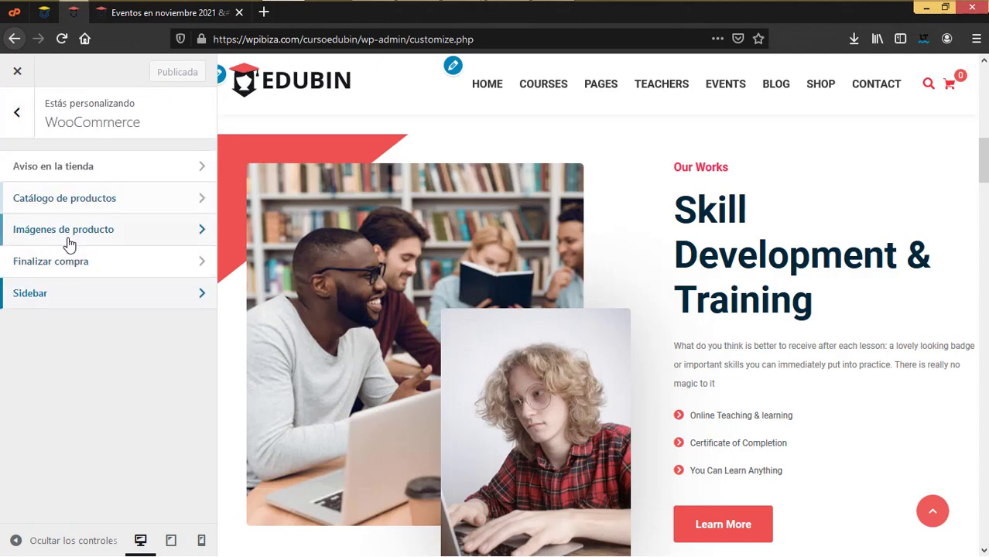
pyautogui.click(59, 304)
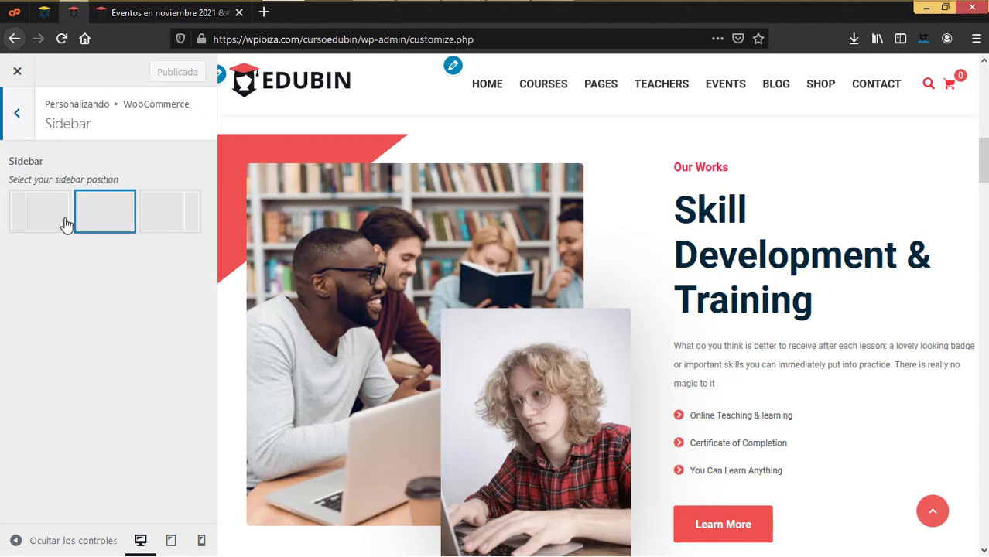
pyautogui.click(20, 116)
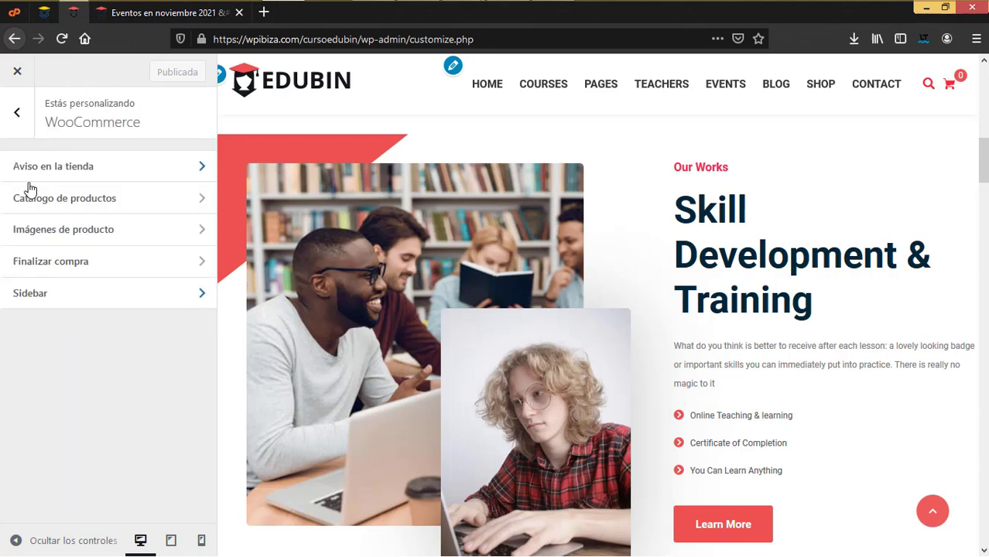
# Review Finalizar compra, Imágenes de producto and Aviso en la tienda, then return to the main list
pyautogui.click(57, 260)
pyautogui.scroll(-6, 137, 349)
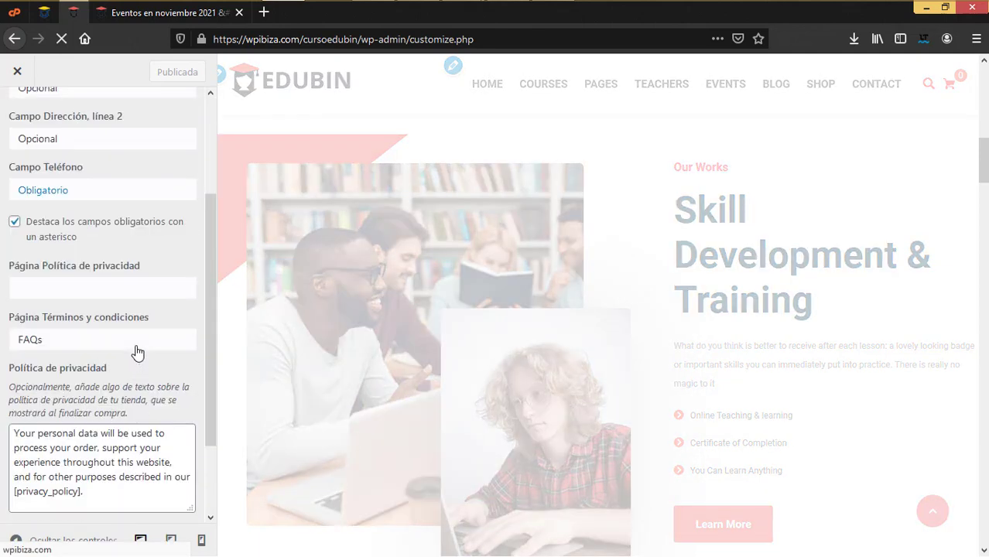
pyautogui.scroll(6, 137, 349)
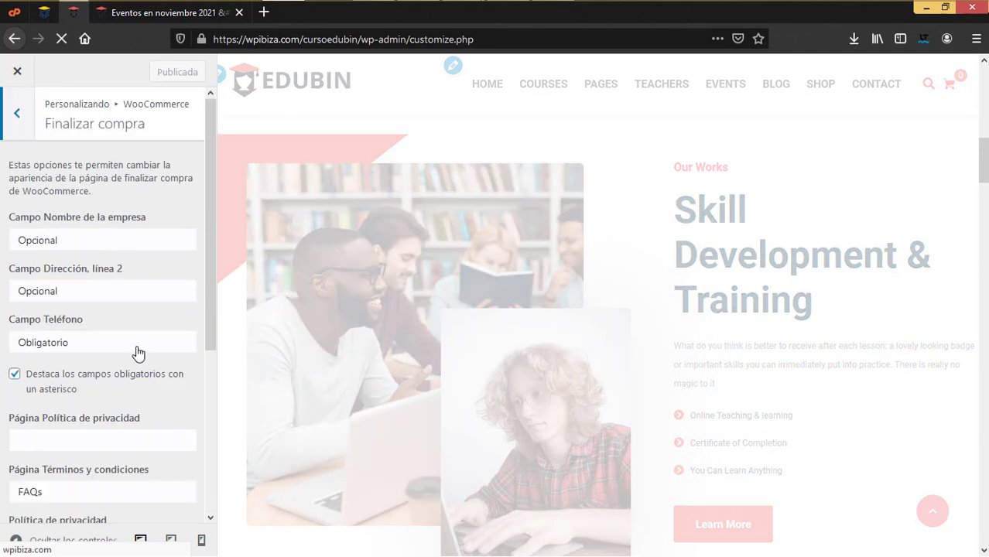
pyautogui.click(17, 114)
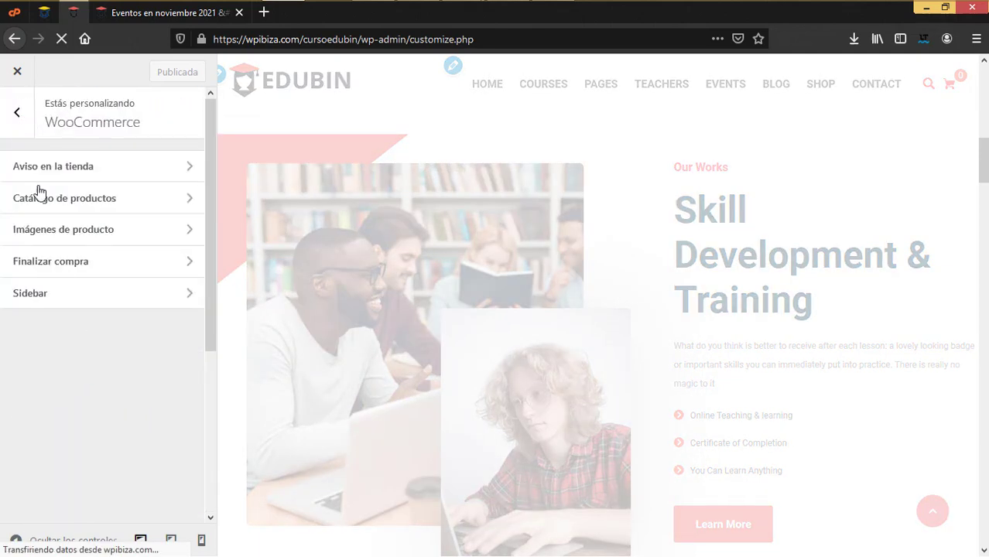
pyautogui.click(83, 230)
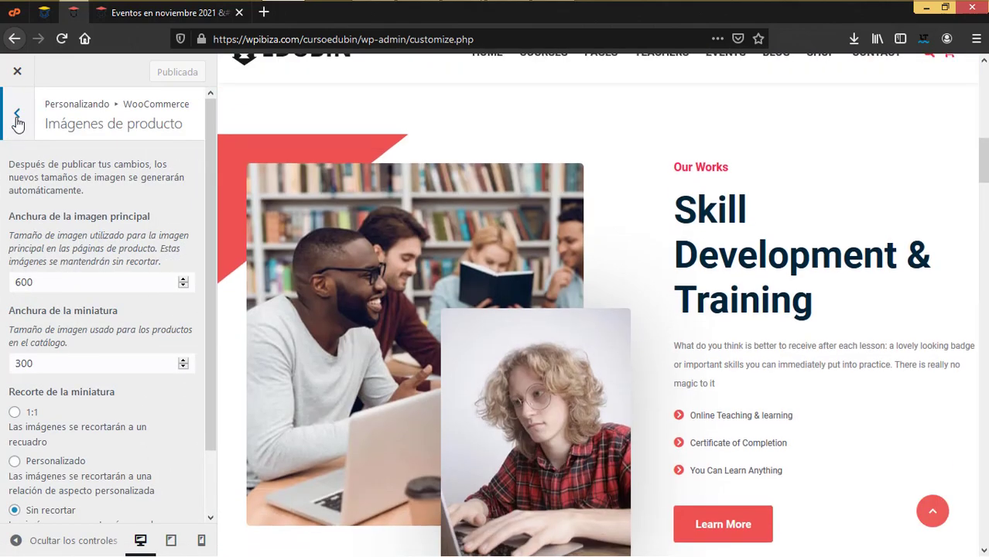
pyautogui.click(17, 116)
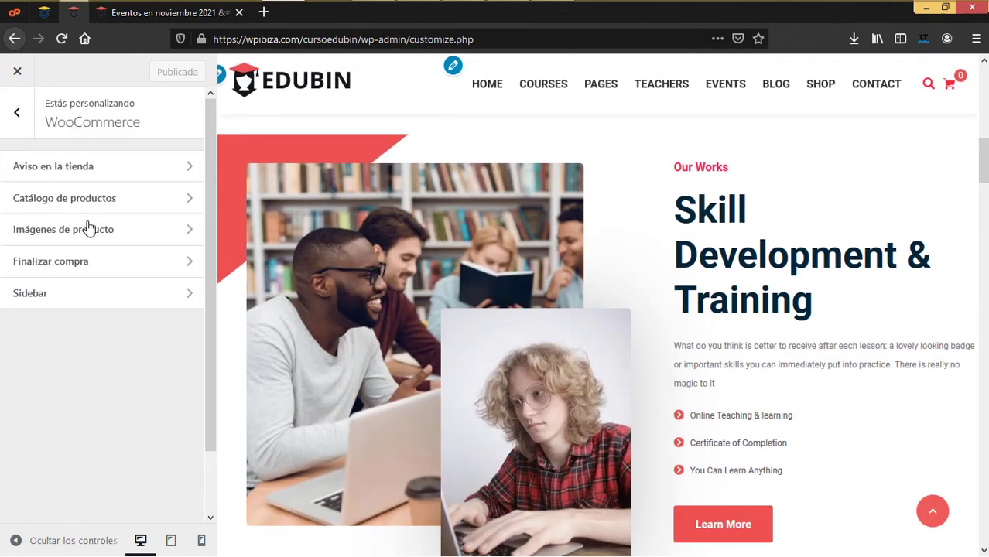
pyautogui.click(82, 167)
pyautogui.click(28, 122)
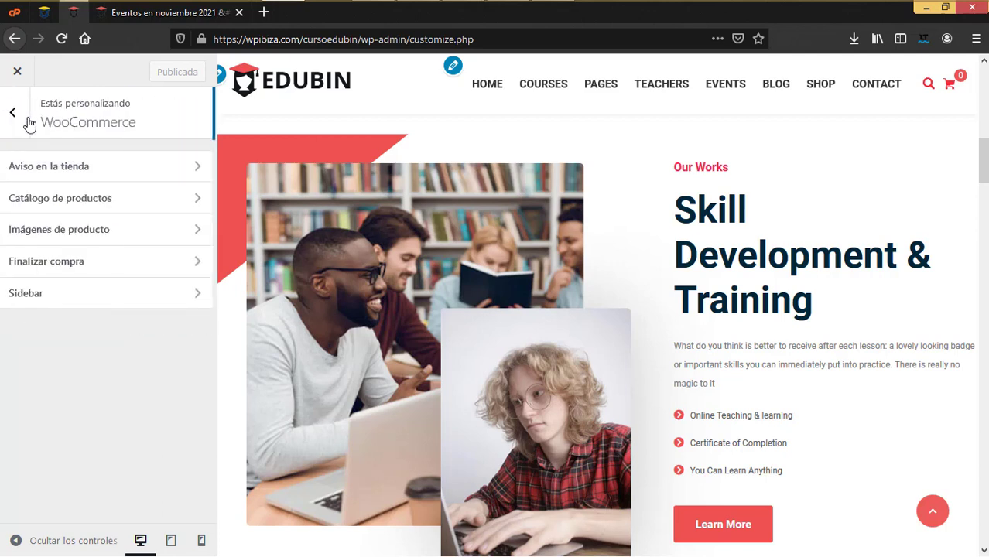
pyautogui.click(15, 116)
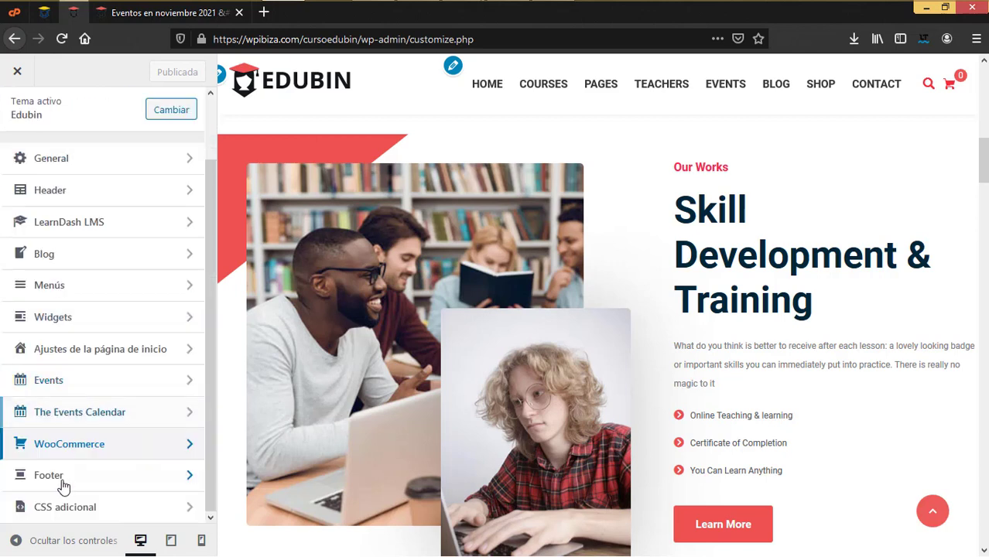
# Set Footer Widget columns to the 3-3-3-3 four-equal layout after trying three-, four- and one-column options
pyautogui.click(62, 479)
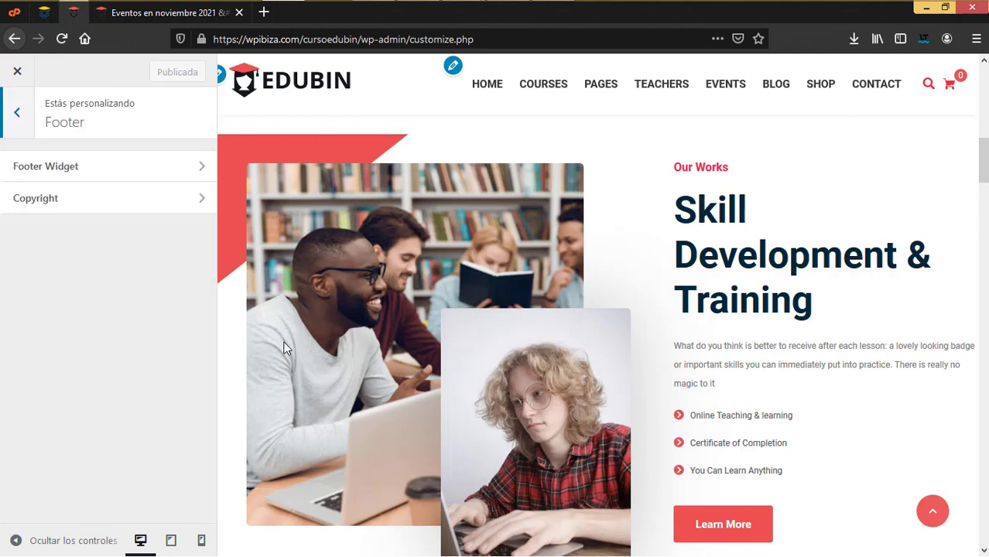
pyautogui.scroll(-15, 718, 410)
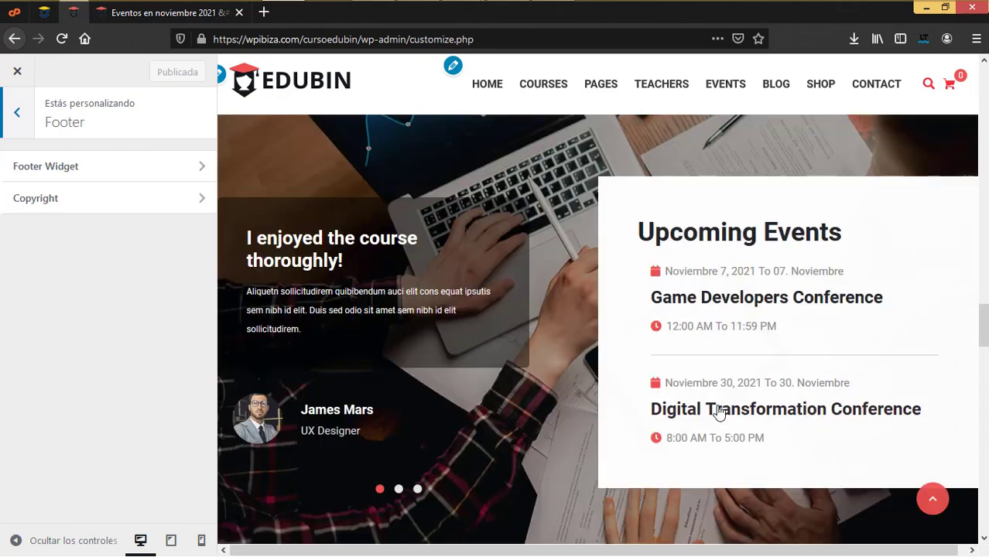
pyautogui.scroll(-10, 718, 410)
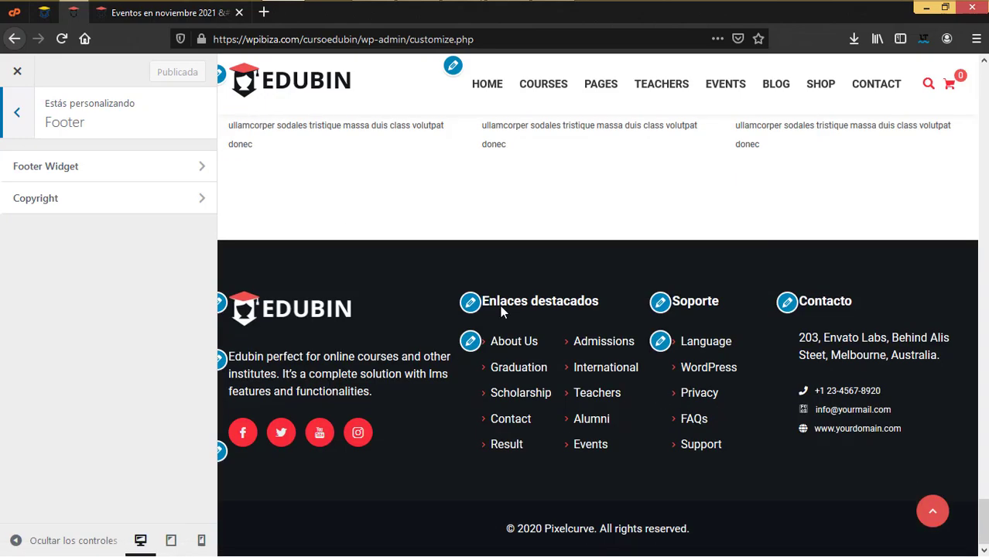
pyautogui.click(89, 172)
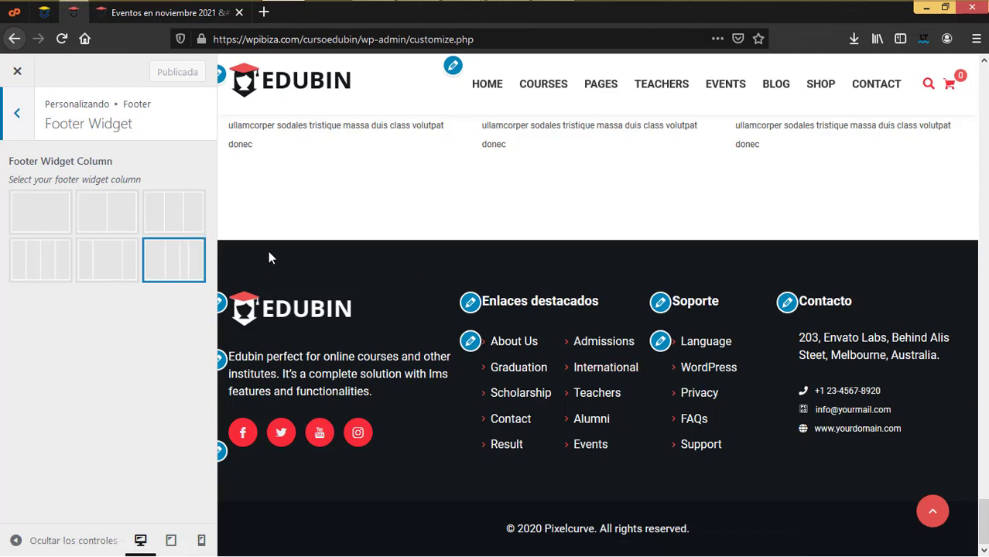
pyautogui.click(183, 215)
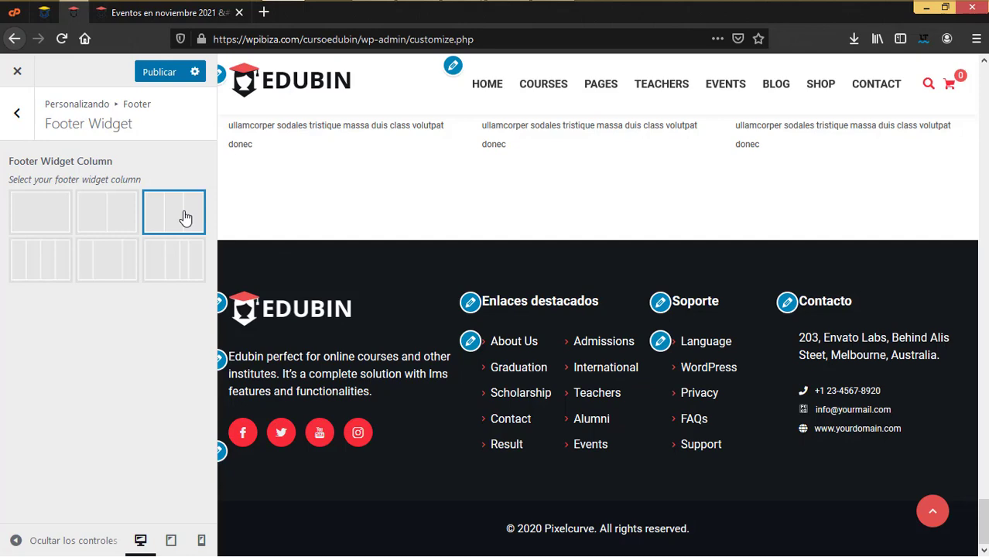
pyautogui.click(167, 258)
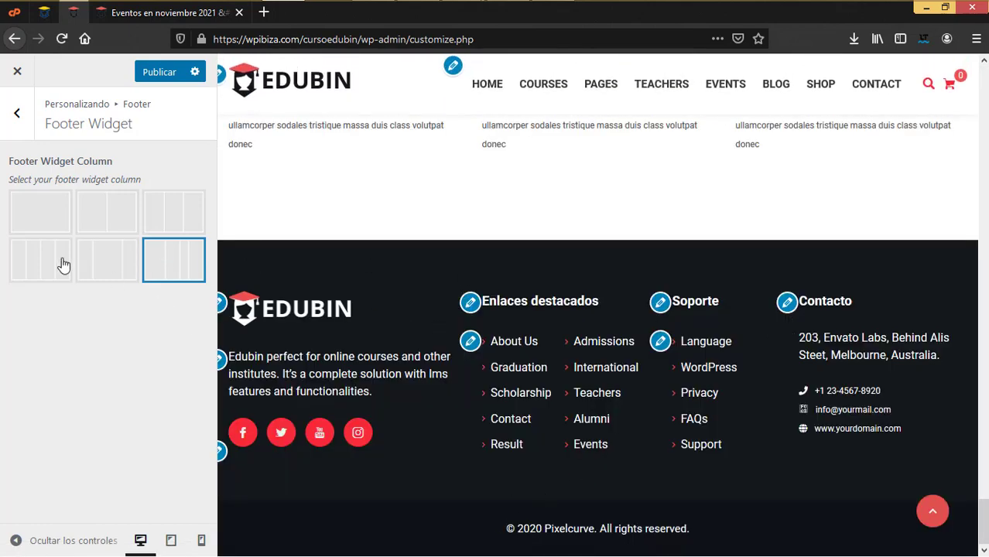
pyautogui.click(30, 210)
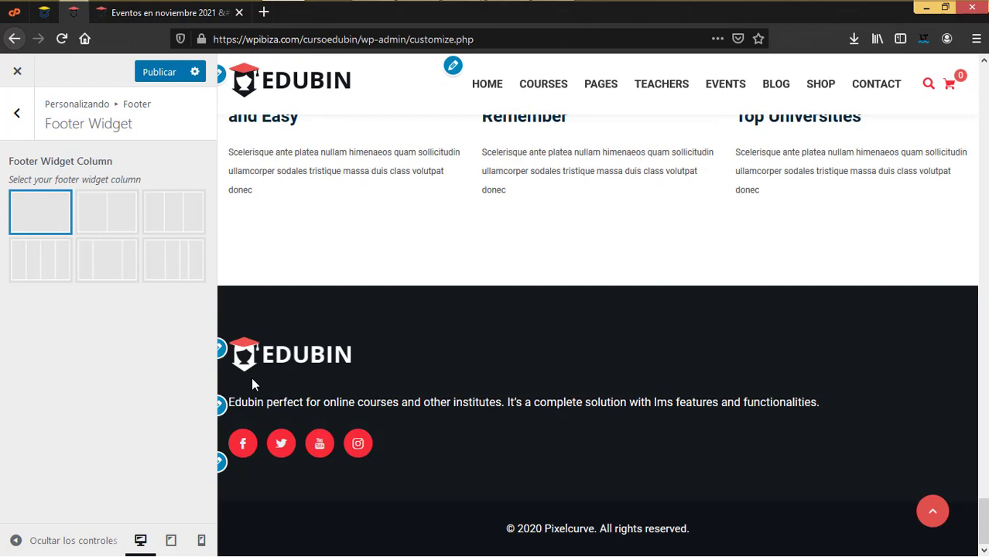
pyautogui.moveTo(186, 256); pyautogui.dragTo(183, 249)
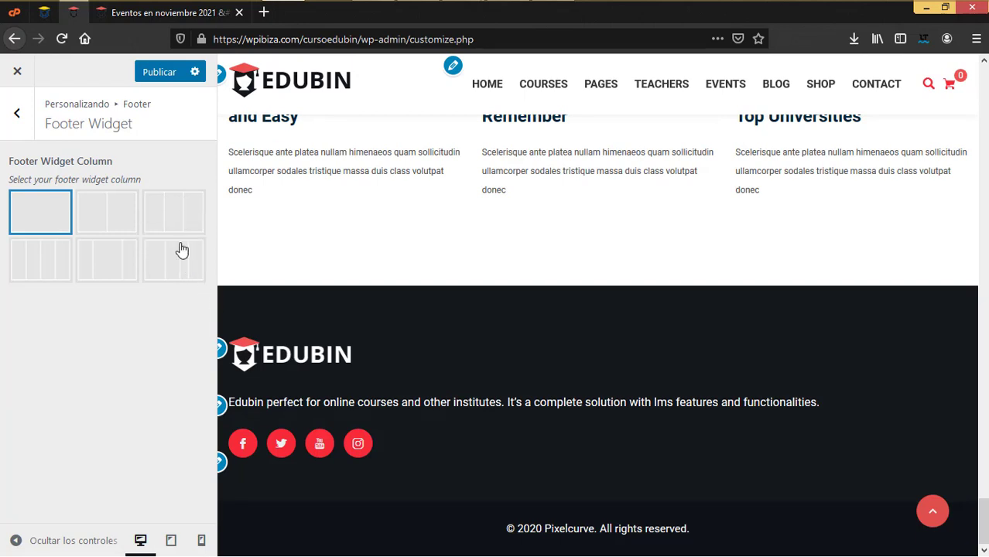
pyautogui.click(51, 265)
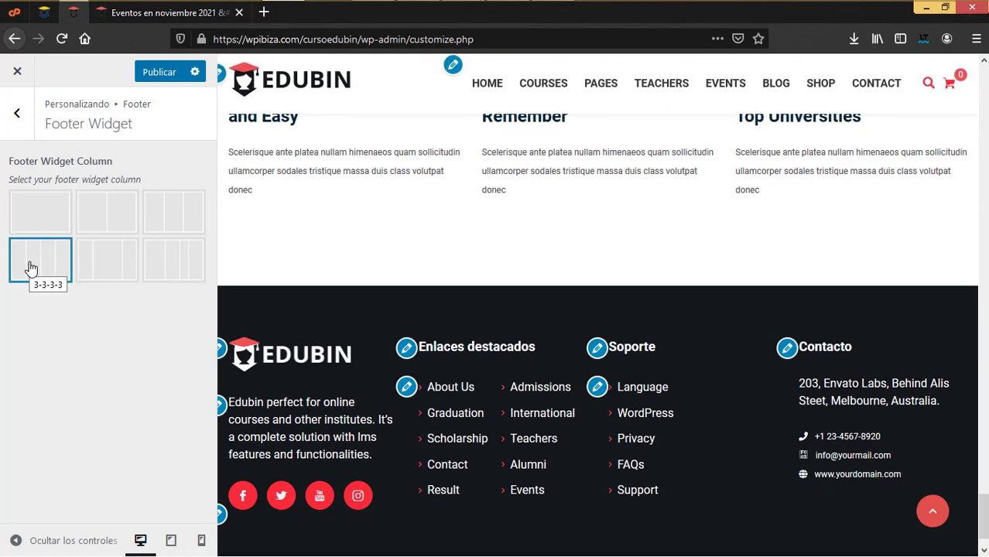
pyautogui.click(17, 113)
# In Footer > Copyright, replace the company name with 'Mi academia.' and the English phrase with 'Todos los derechos reservados'
pyautogui.click(51, 201)
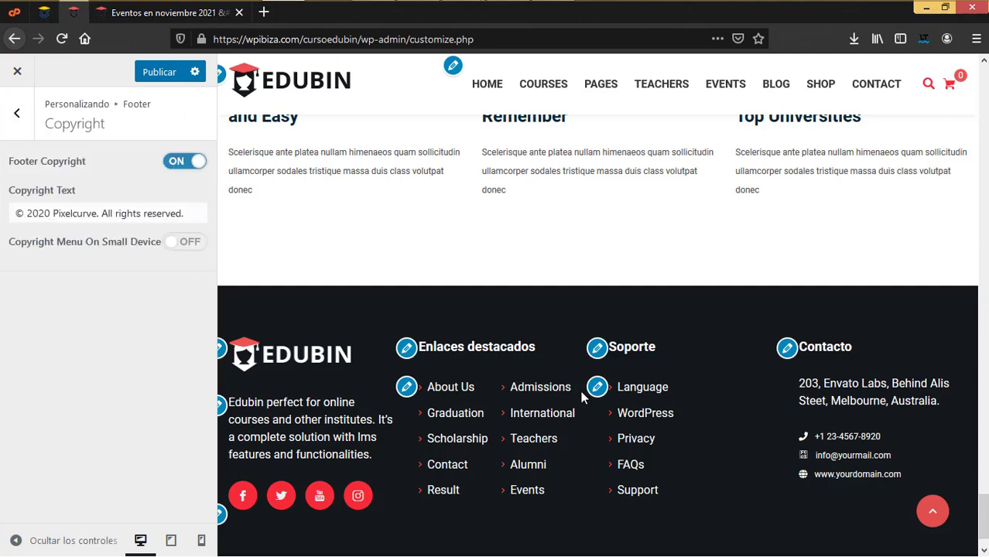
pyautogui.scroll(-2, 665, 493)
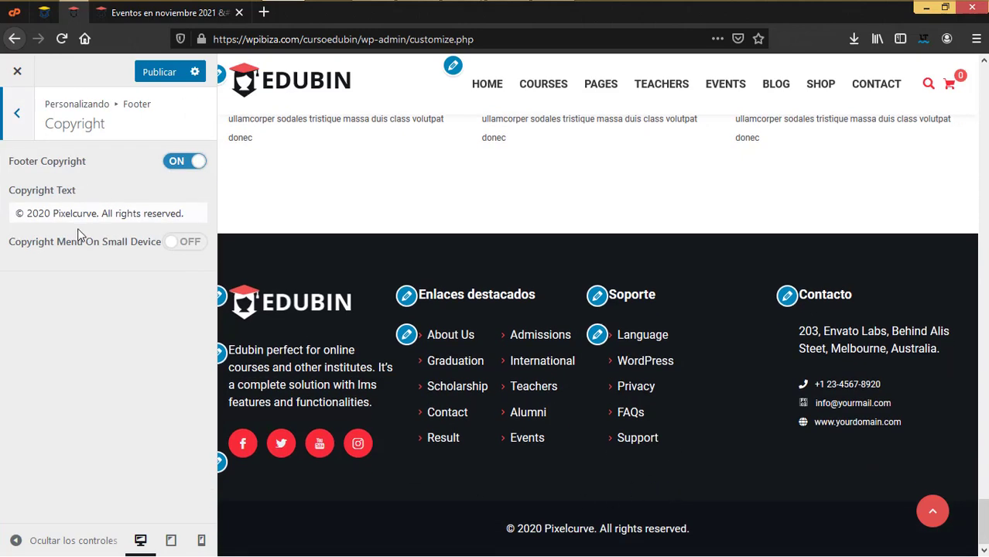
pyautogui.moveTo(96, 212); pyautogui.dragTo(55, 212)
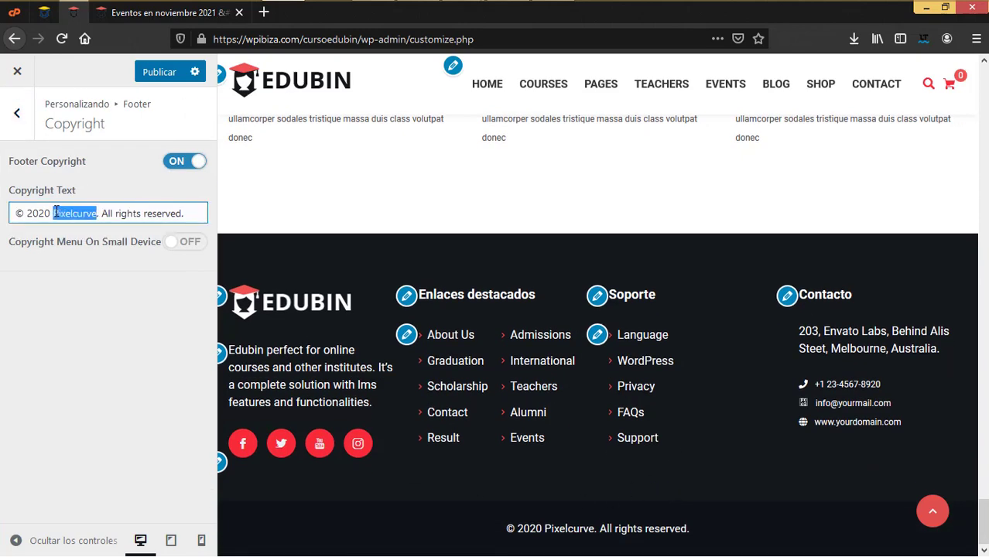
pyautogui.press('BackSpace')
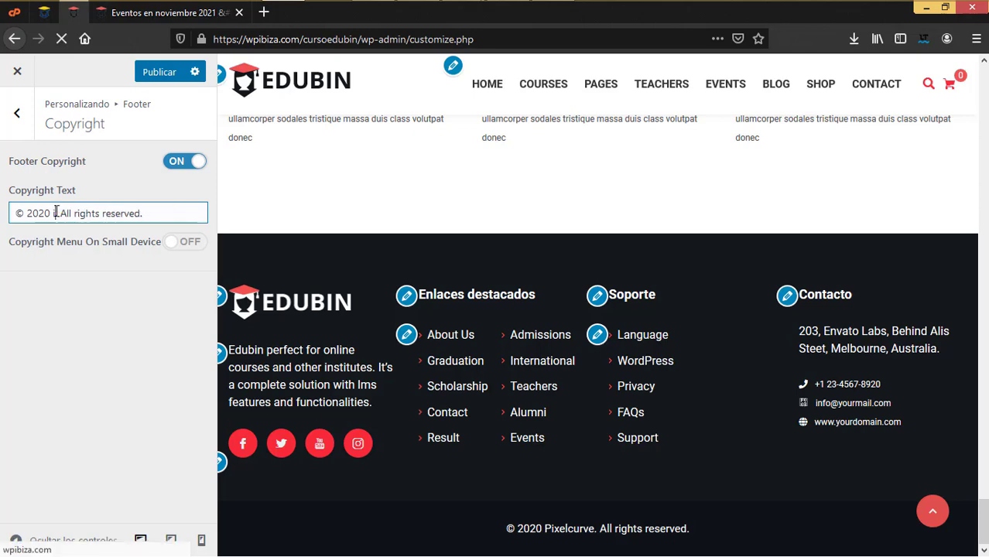
pyautogui.press('Delete')
pyautogui.press('Delete')
pyautogui.write('Mi academia.')
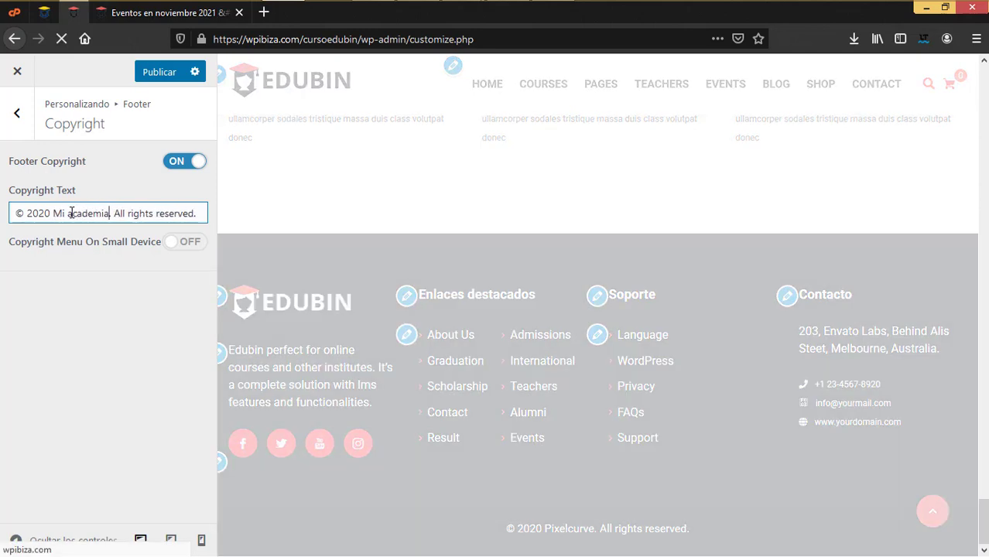
pyautogui.moveTo(114, 213); pyautogui.dragTo(249, 208)
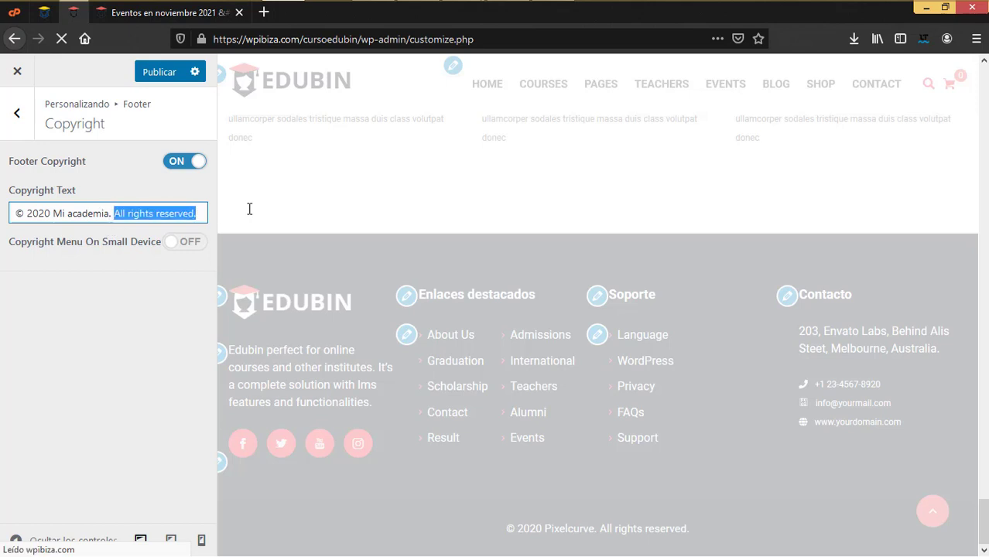
pyautogui.write('Todos los derechos reservados')
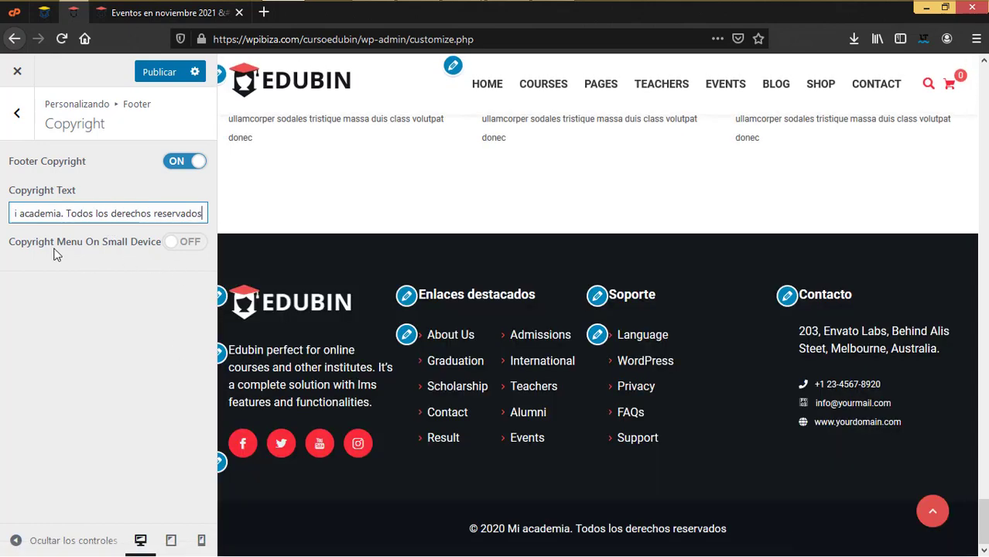
pyautogui.click(144, 248)
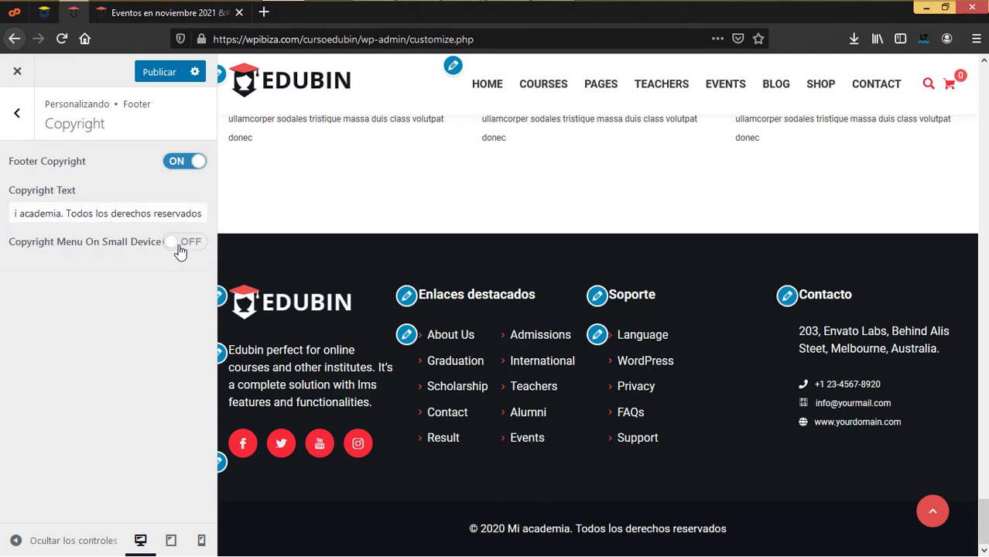
# Toggle Copyright Menu On Small Device on and back off, then return to the Footer panel
pyautogui.click(180, 248)
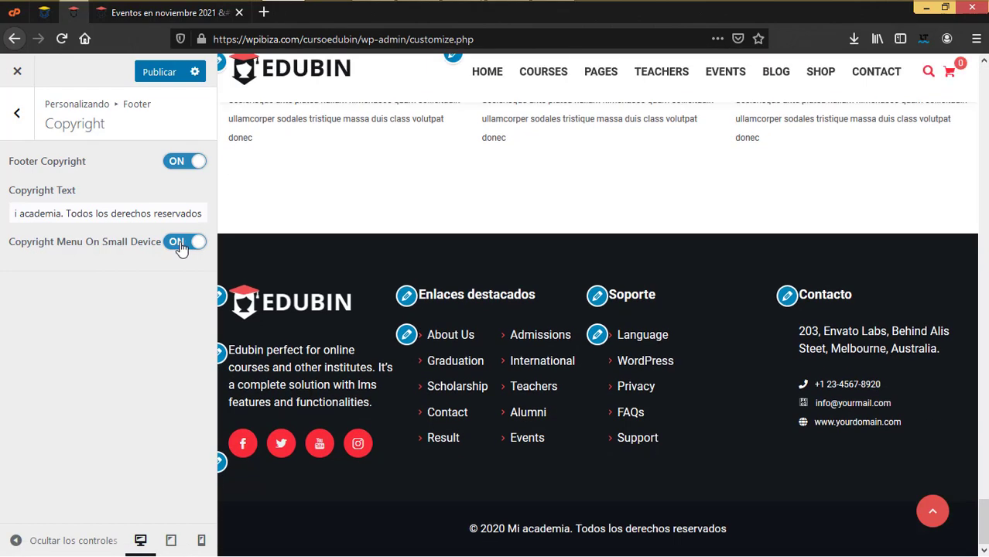
pyautogui.click(181, 246)
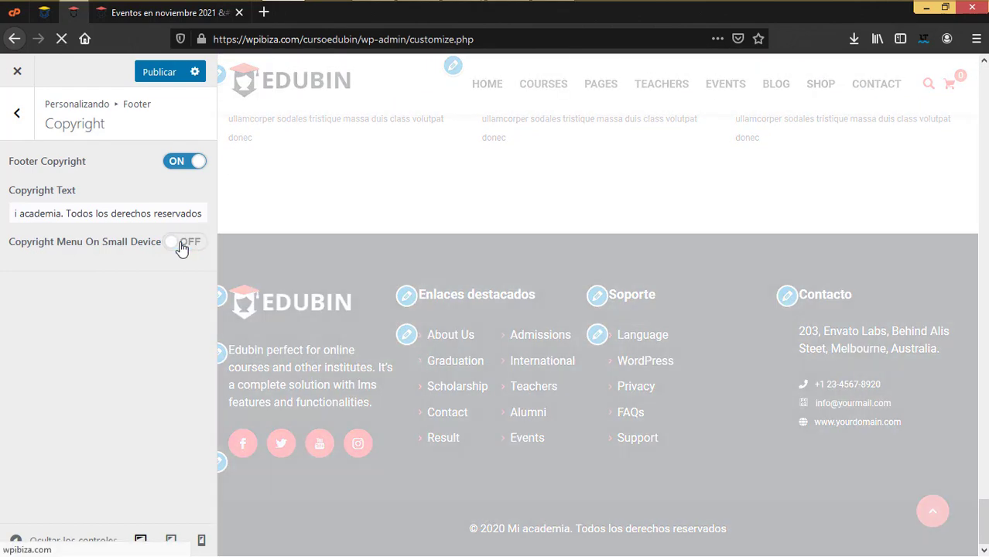
pyautogui.click(12, 130)
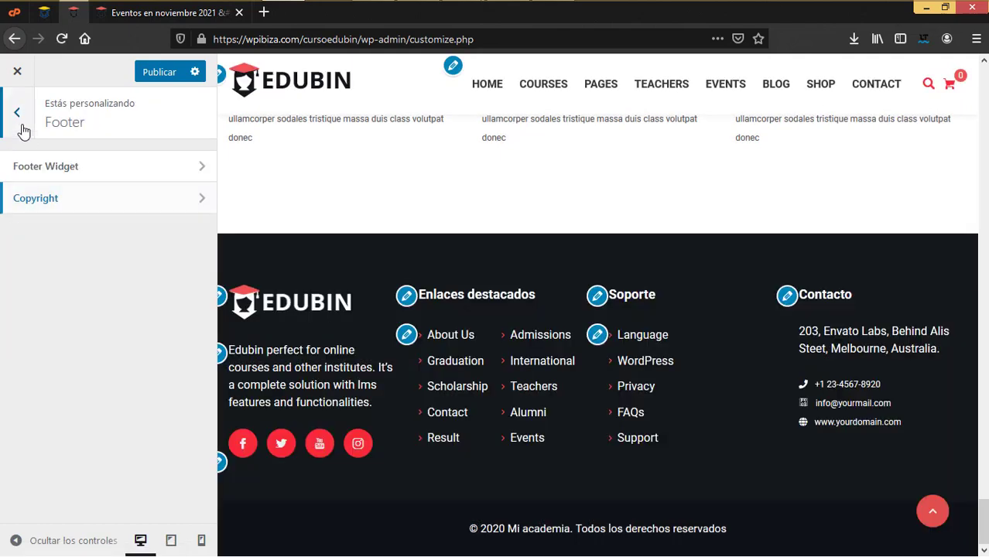
# Review the custom rule hiding the Instagram feed gallery button in Additional CSS
pyautogui.click(22, 128)
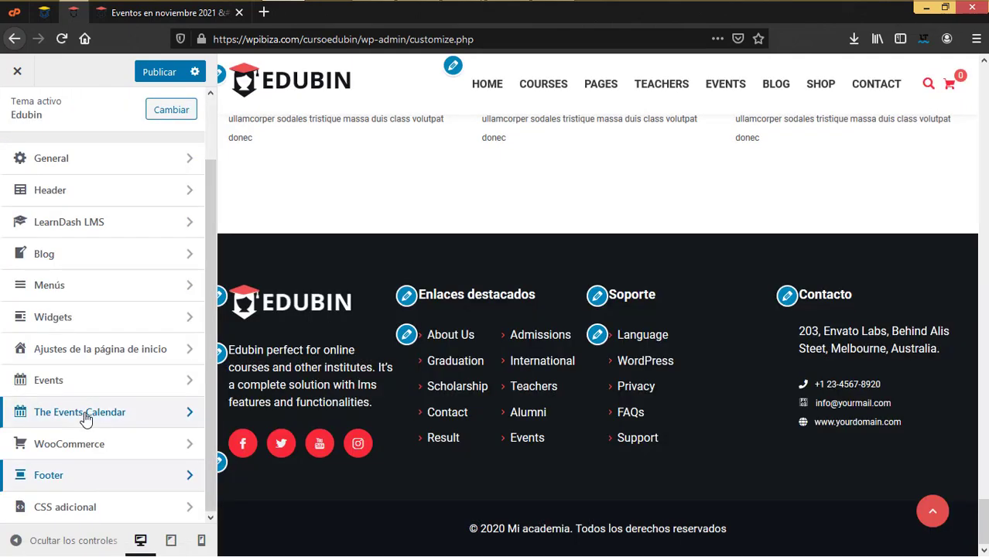
pyautogui.click(65, 507)
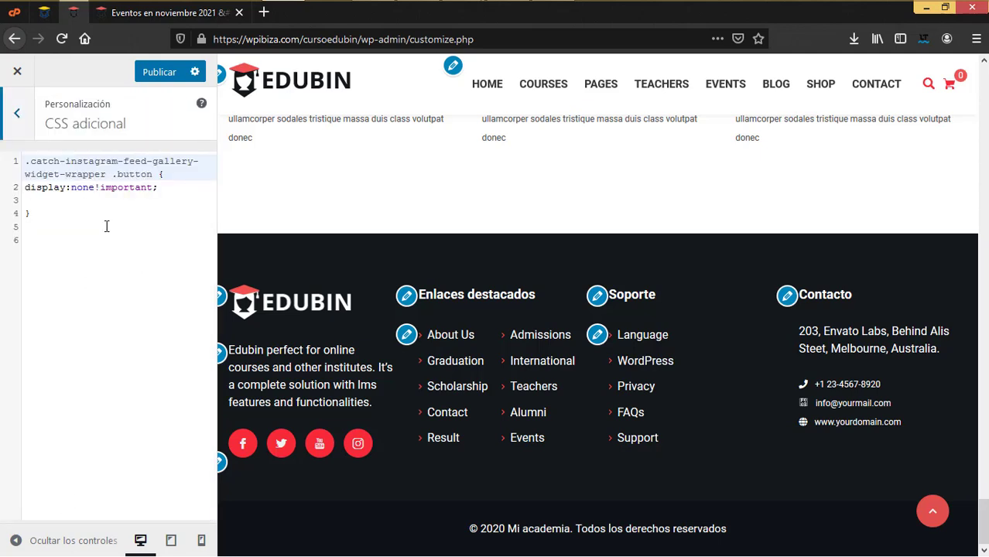
pyautogui.click(99, 237)
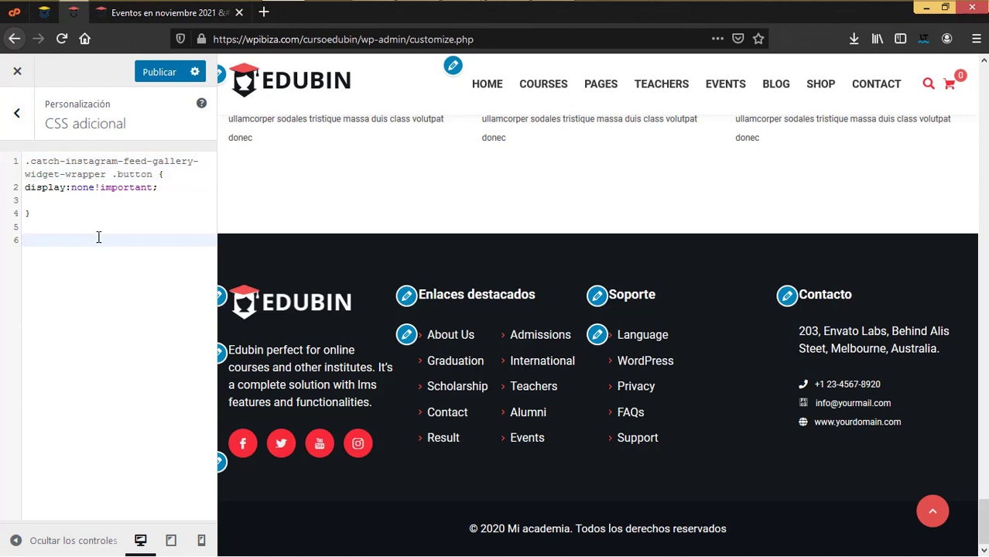
pyautogui.moveTo(70, 223); pyautogui.dragTo(24, 154)
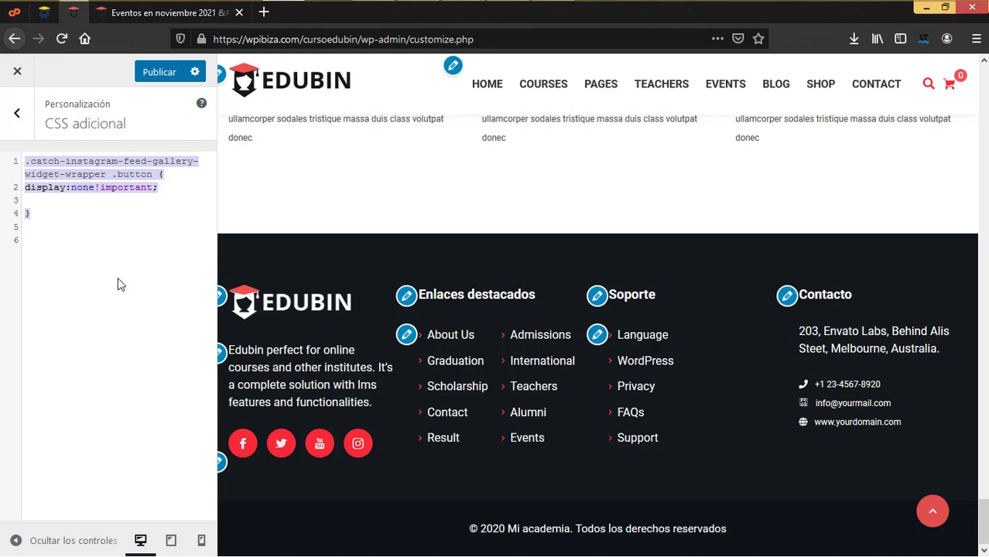
pyautogui.click(68, 237)
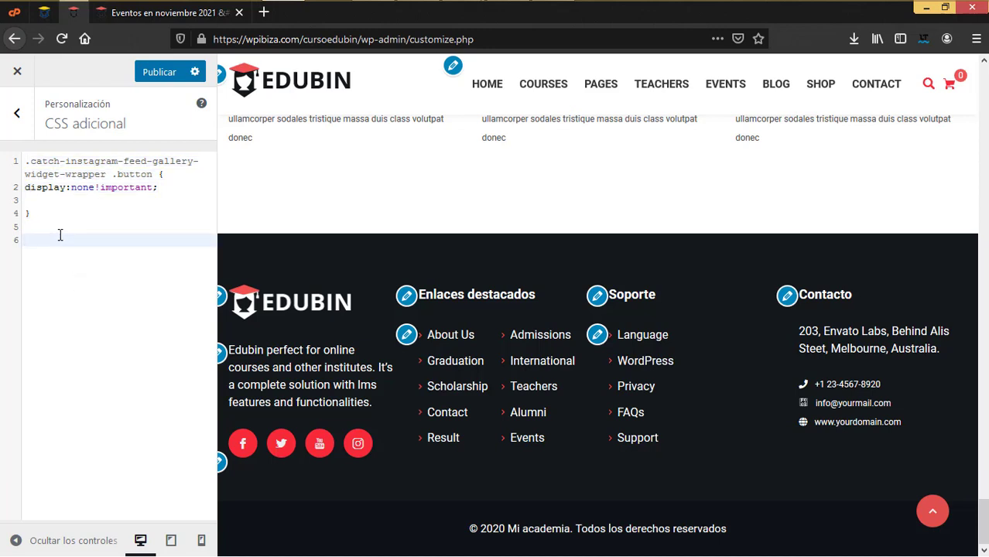
# Publish the Customizer changes and glance at the front-end November events calendar
pyautogui.click(16, 115)
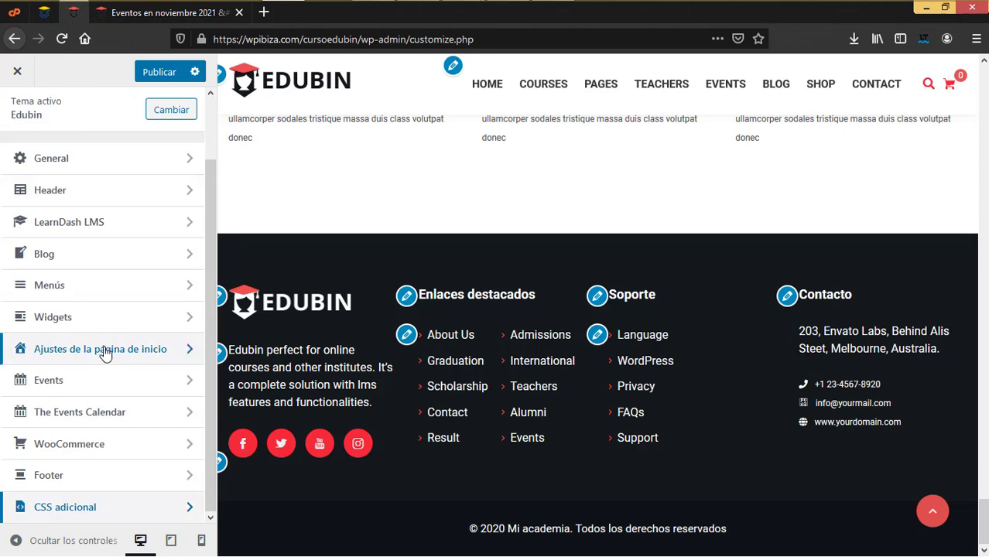
pyautogui.scroll(2, 105, 352)
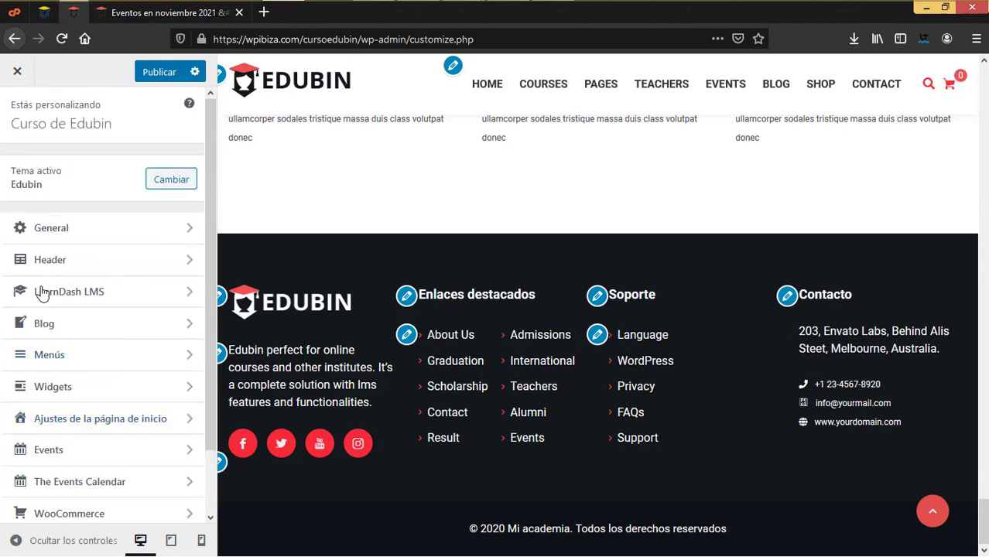
pyautogui.click(159, 73)
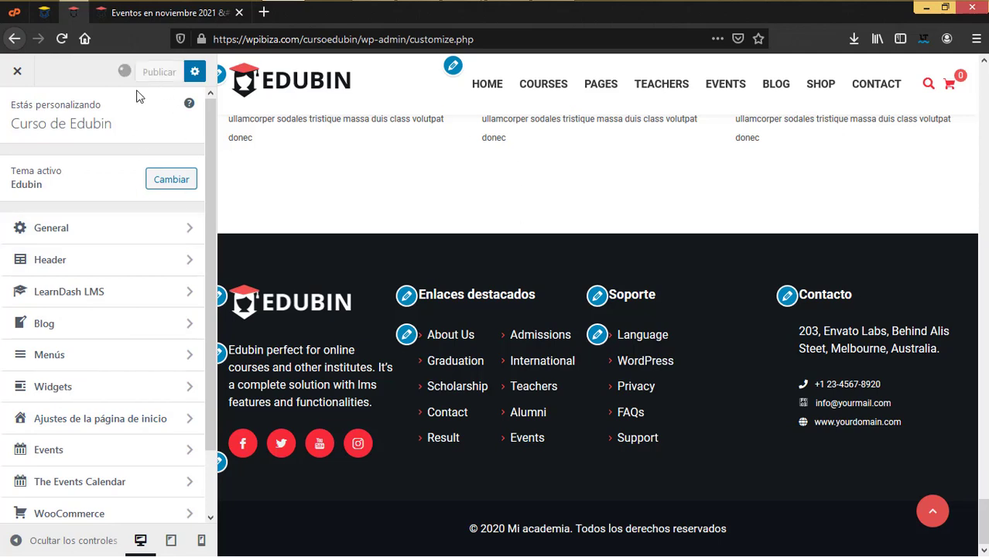
pyautogui.click(184, 23)
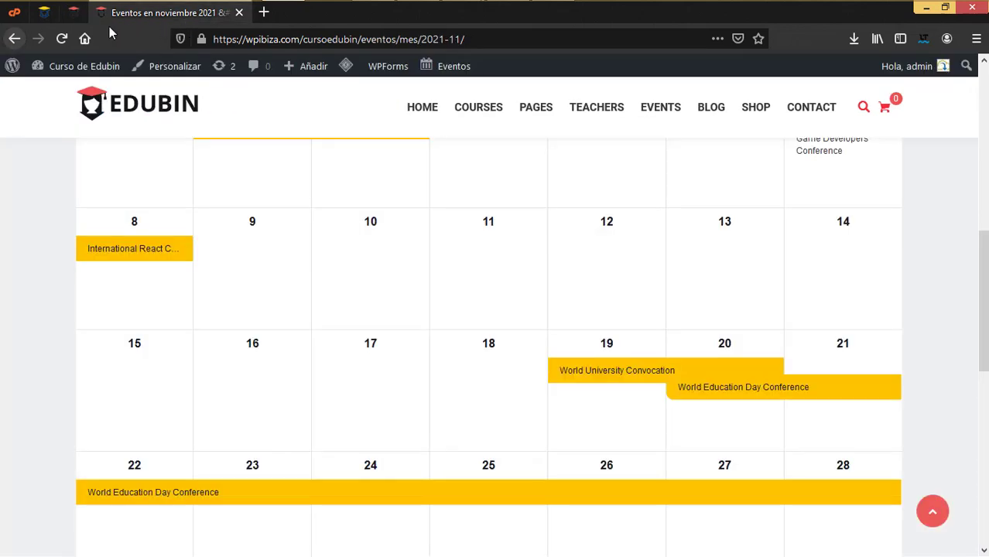
pyautogui.click(68, 17)
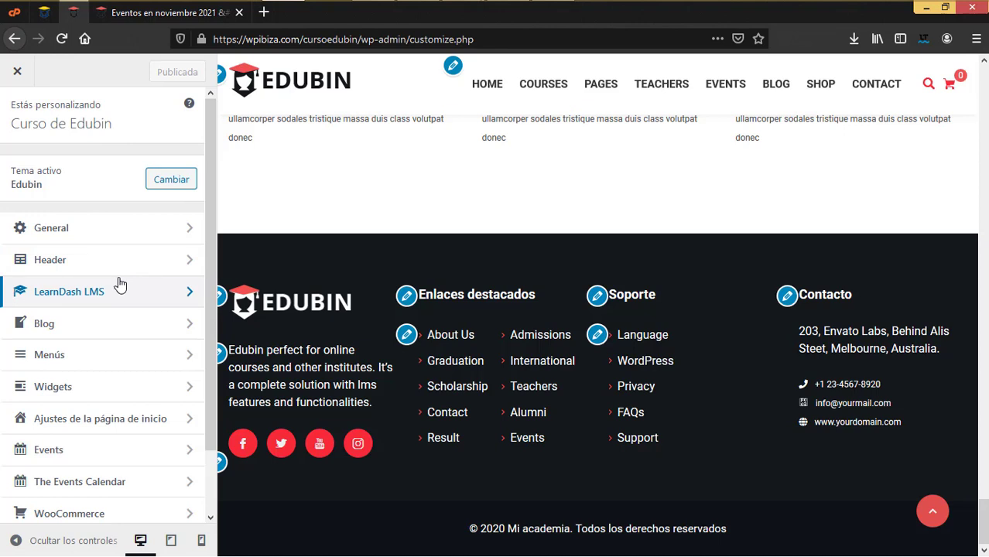
pyautogui.scroll(-2, 124, 393)
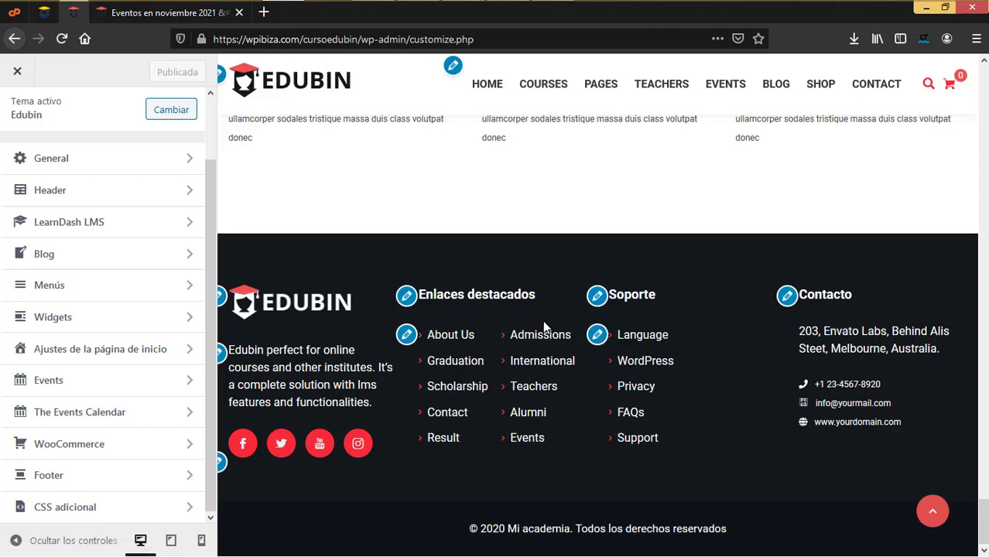
pyautogui.scroll(10, 543, 325)
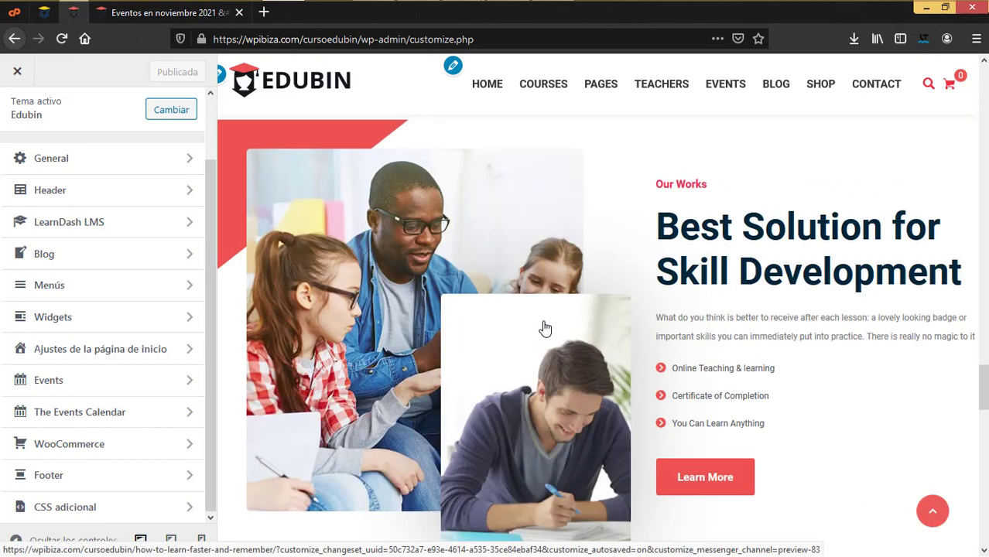
pyautogui.scroll(6, 543, 324)
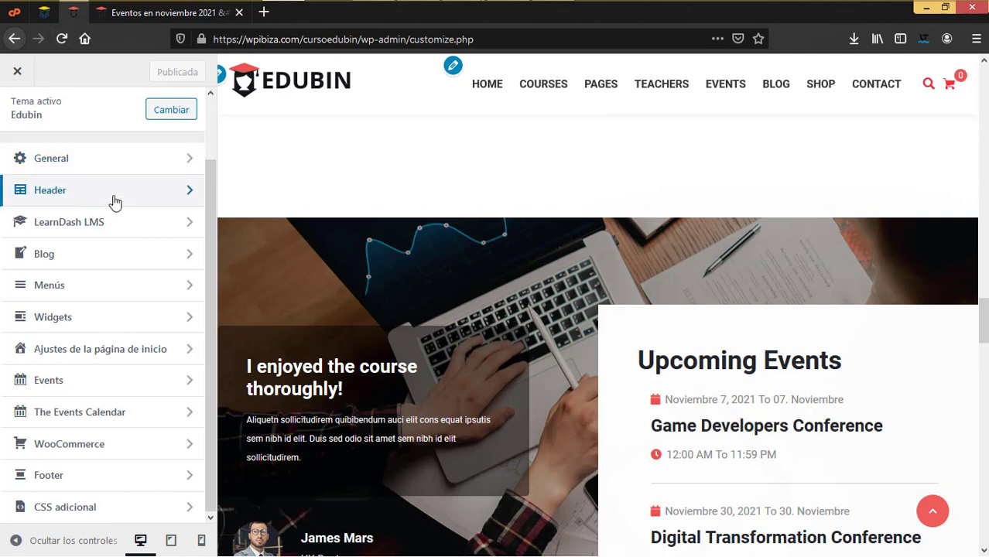
pyautogui.click(170, 541)
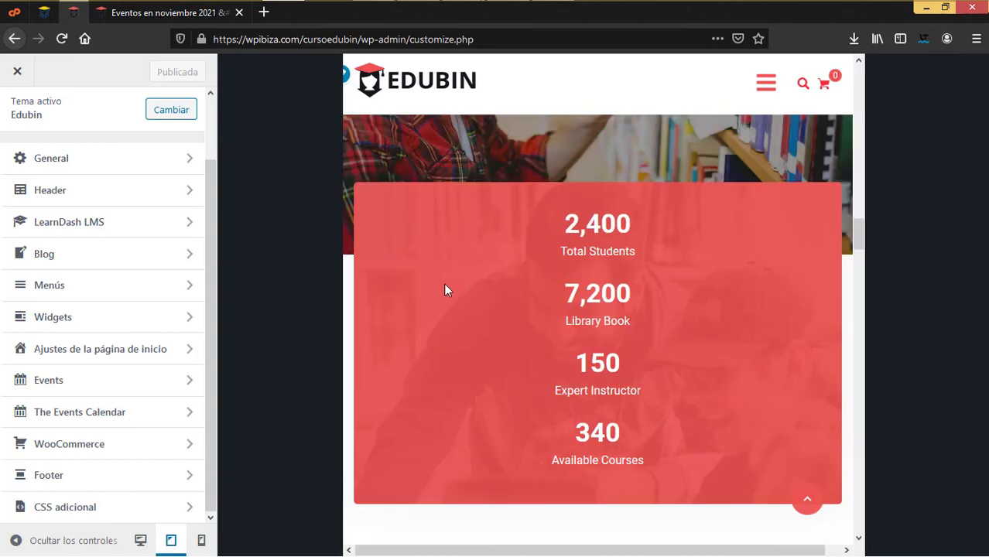
pyautogui.click(201, 538)
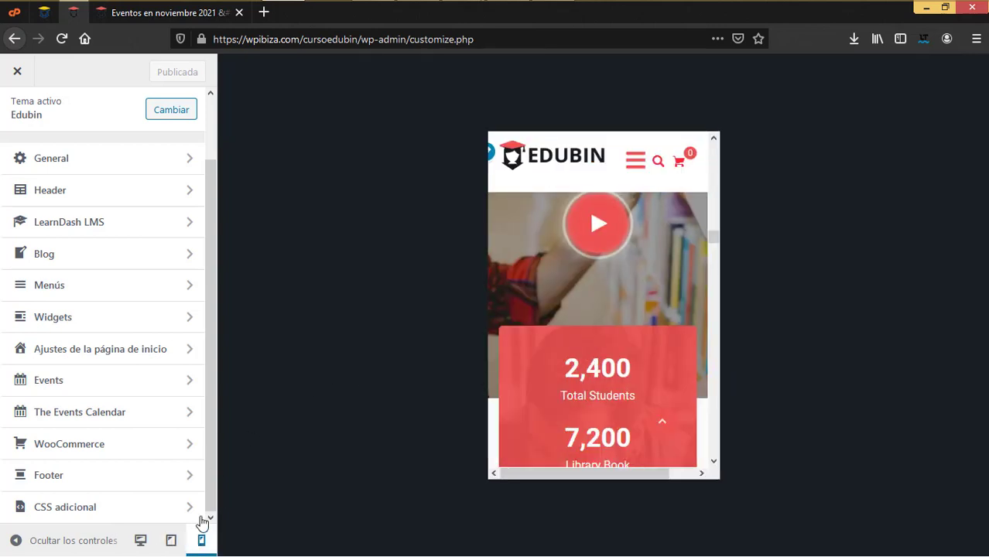
pyautogui.scroll(-5, 536, 397)
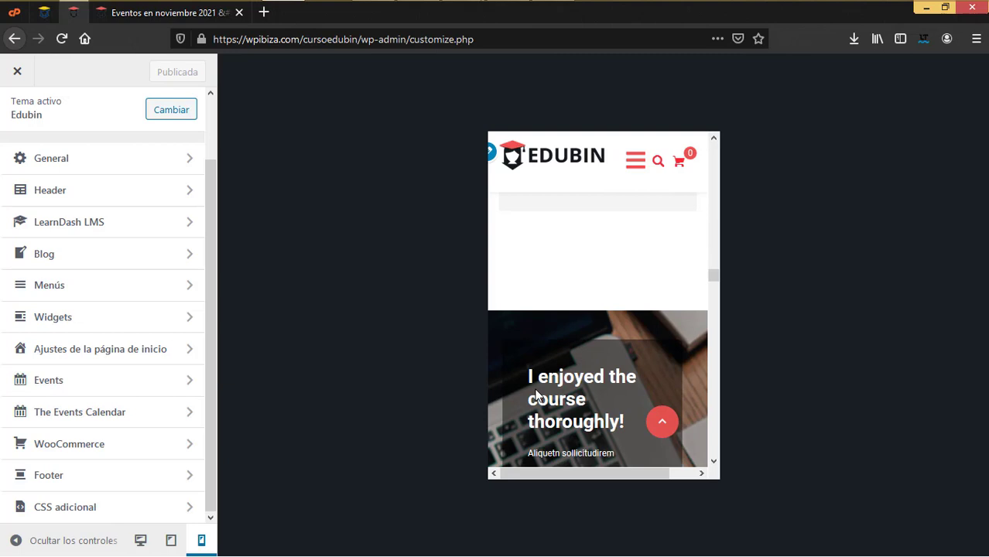
pyautogui.scroll(-3, 536, 397)
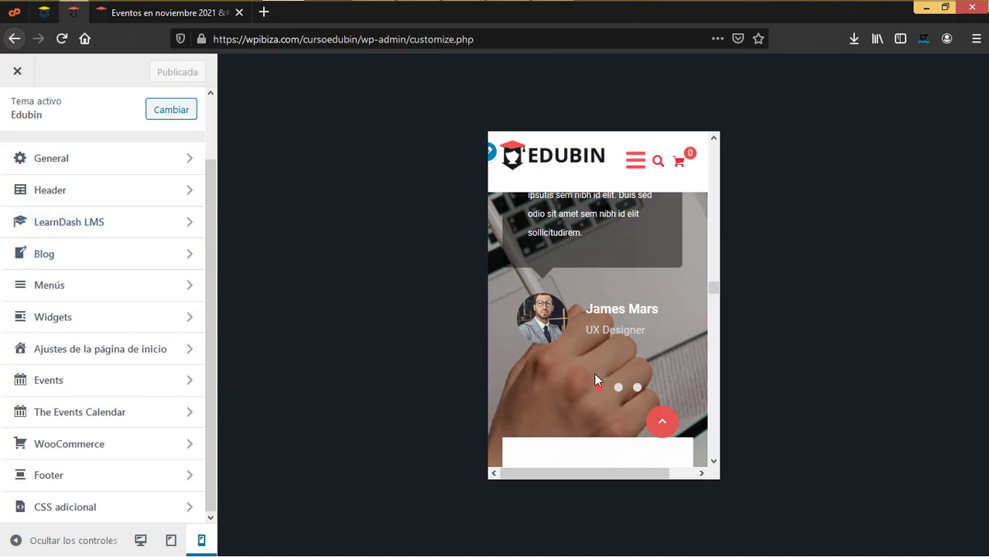
pyautogui.scroll(-5, 593, 373)
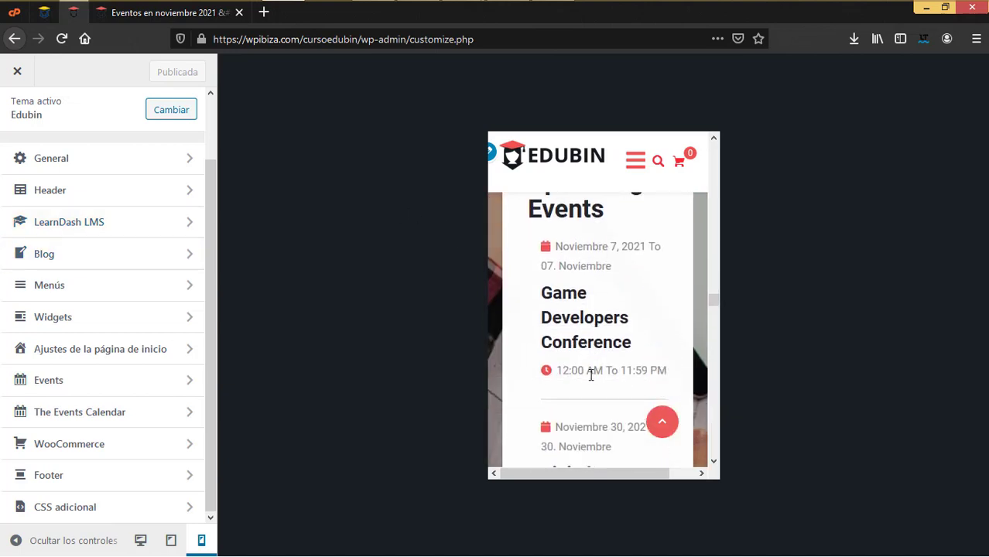
pyautogui.scroll(-5, 586, 378)
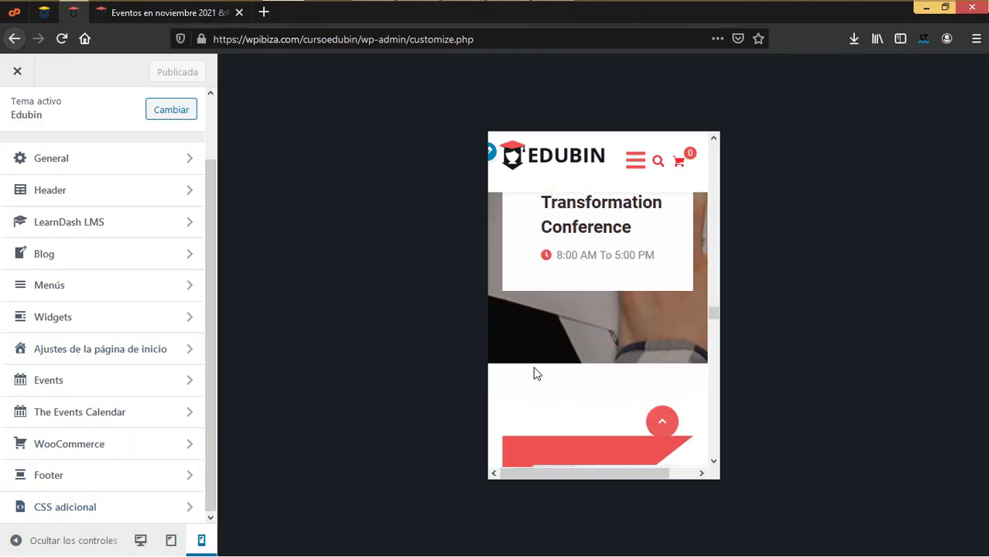
pyautogui.click(140, 539)
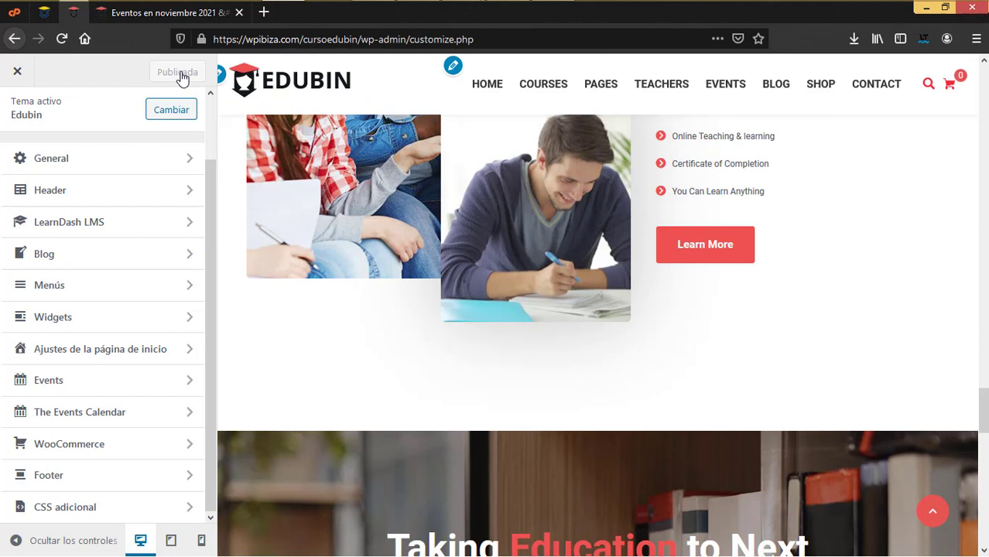
# Close the Customizer to reach the front-end Cursos archive with its $50, $70 and Free courses
pyautogui.click(17, 79)
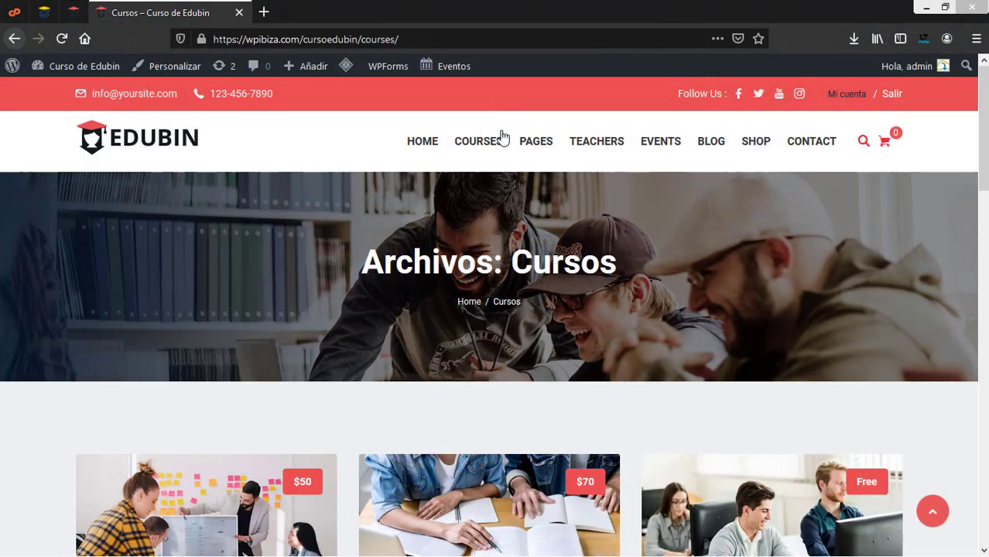
pyautogui.moveTo(502, 137)
# Scroll the Cursos archive, then move to the WordPress Escritorio dashboard
pyautogui.moveTo(983, 124); pyautogui.dragTo(984, 138)
pyautogui.scroll(-3, 734, 308)
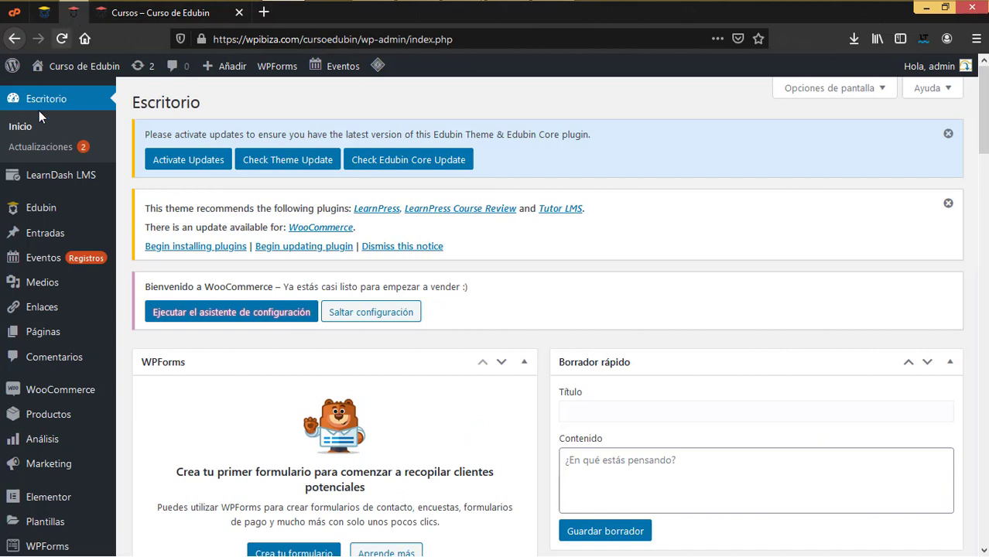
pyautogui.moveTo(48, 181)
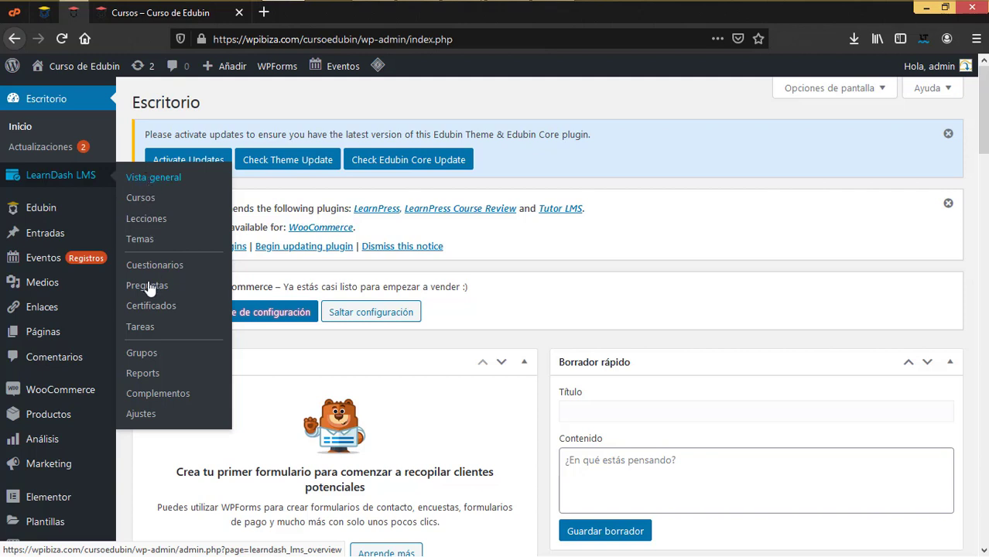
# Open the LearnDash LMS Cursos list and scroll through it
pyautogui.click(146, 199)
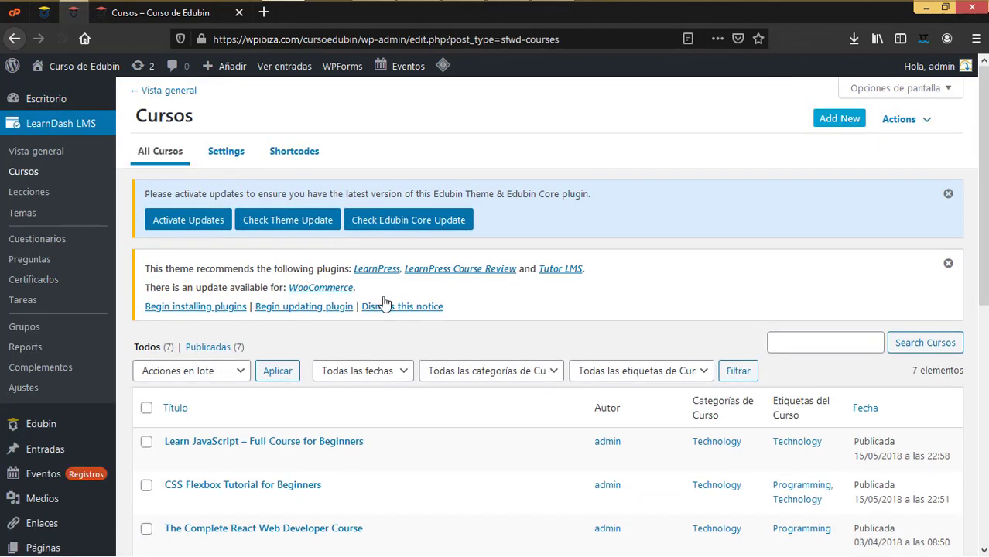
pyautogui.scroll(-3, 464, 360)
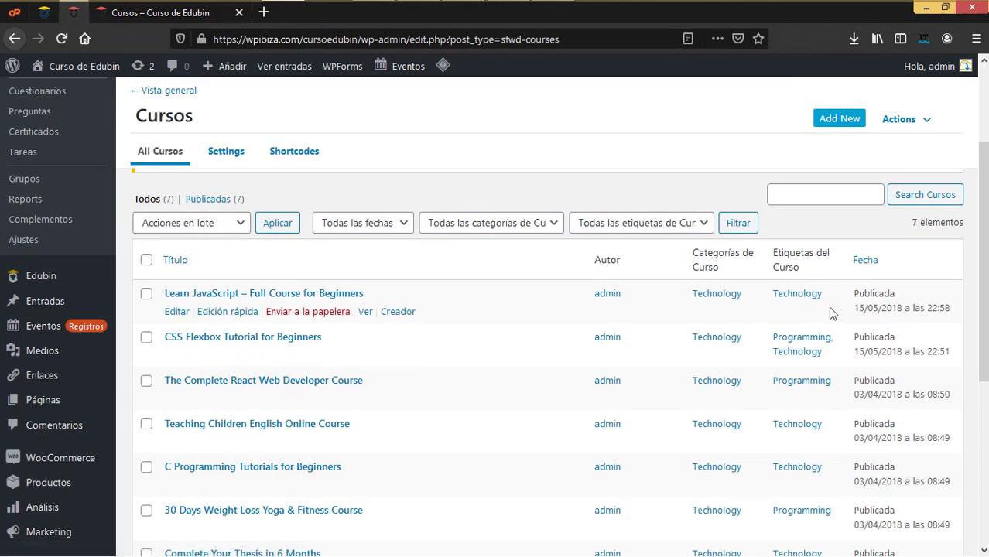
pyautogui.scroll(-3, 290, 320)
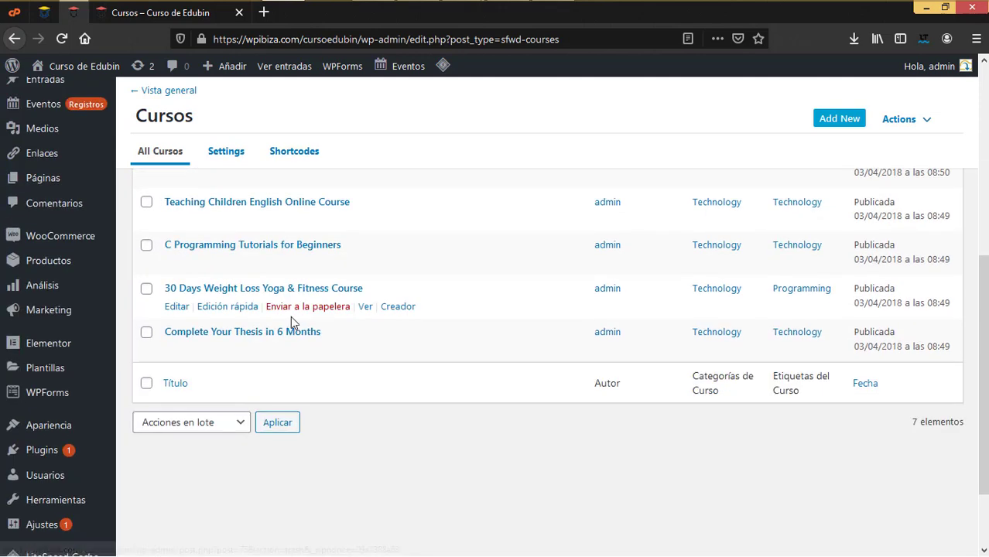
pyautogui.scroll(5, 291, 320)
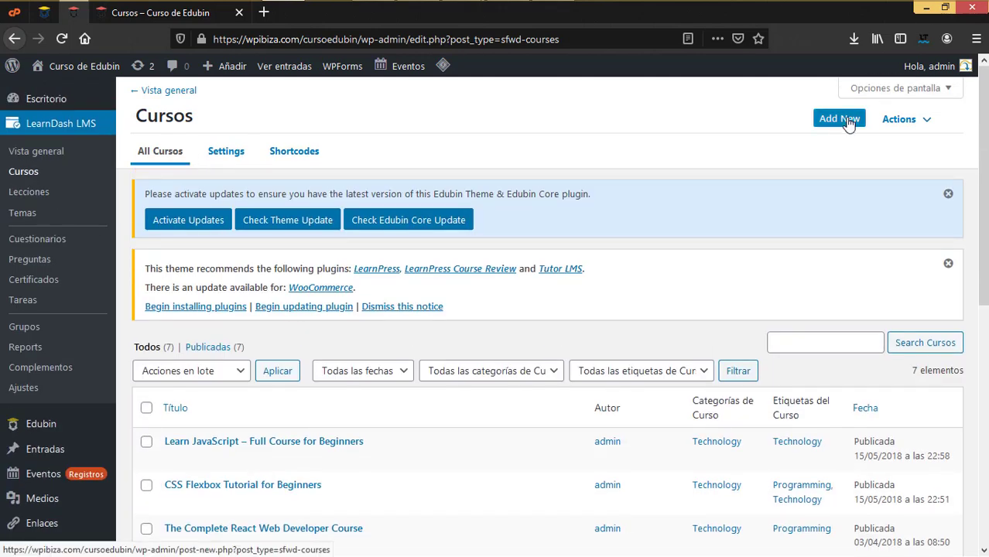
# Check Categorías de Curso, holding only Technology, then return to All Cursos
pyautogui.click(926, 122)
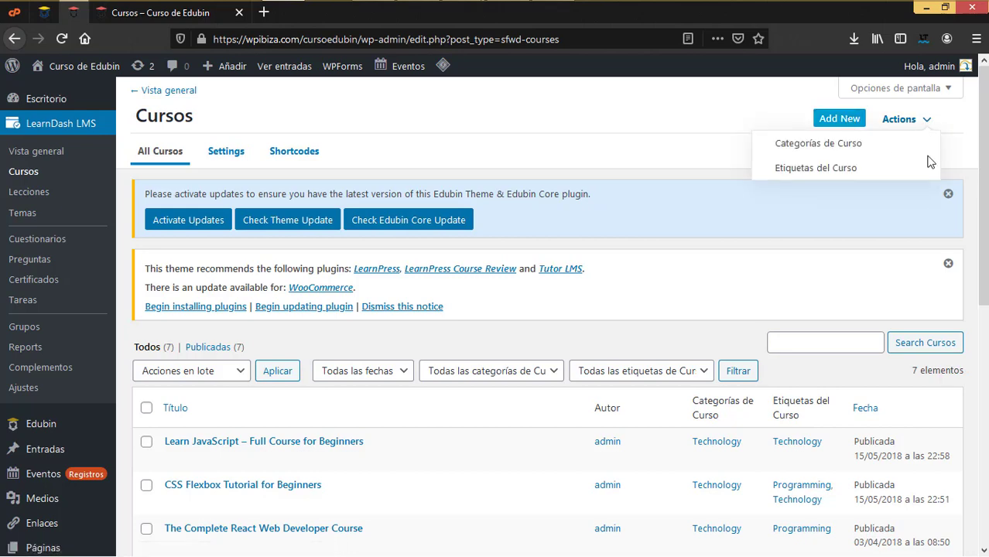
pyautogui.click(840, 151)
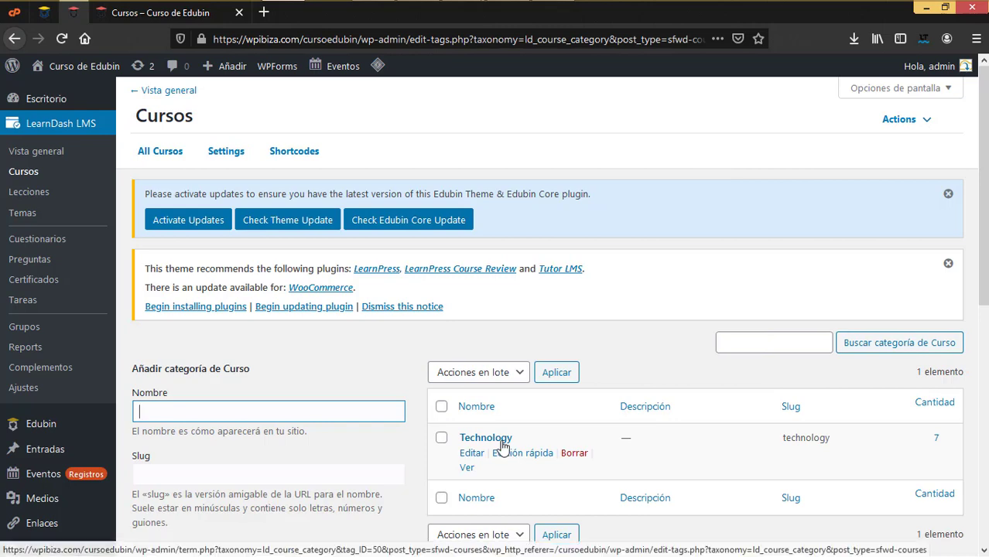
pyautogui.click(165, 154)
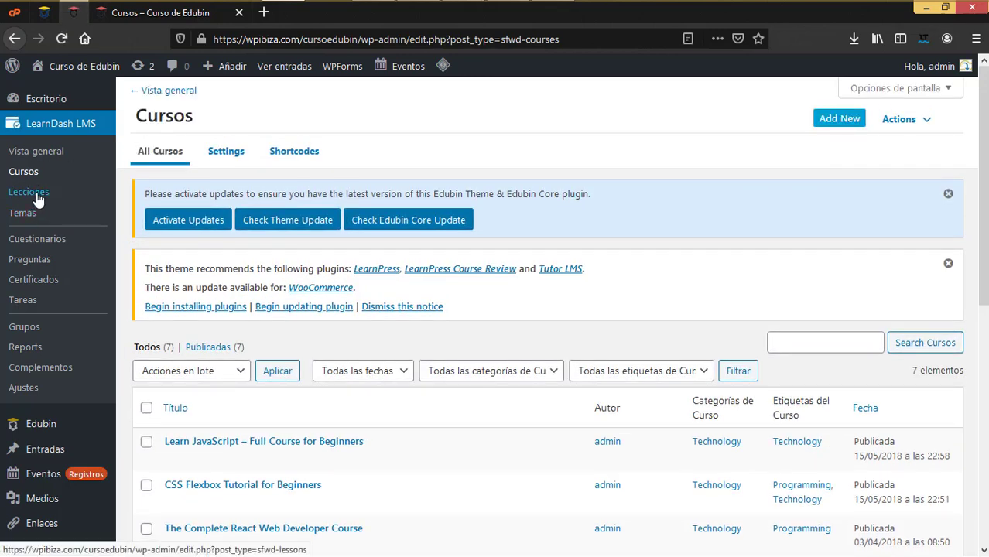
pyautogui.scroll(-3, 193, 271)
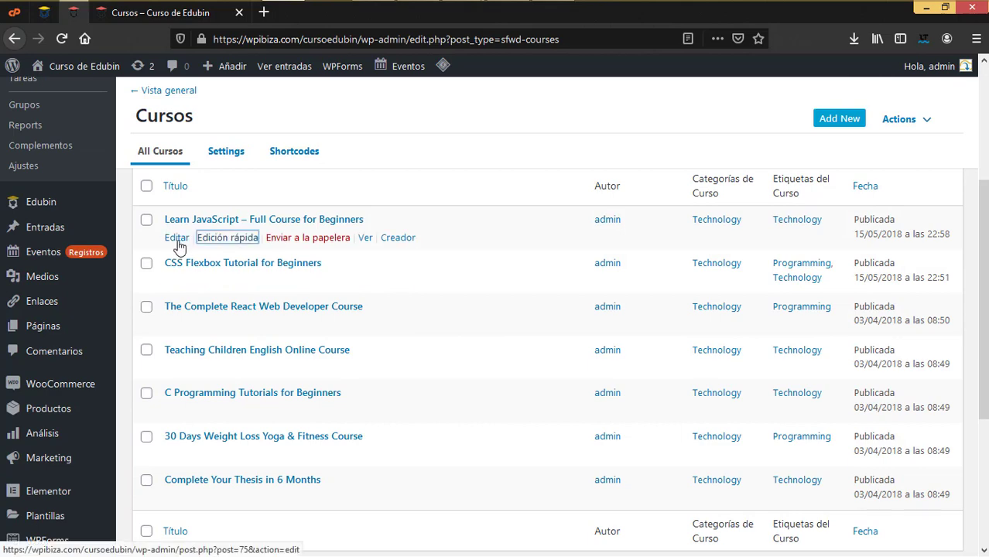
pyautogui.rightClick(173, 238)
# Edit 'Learn JavaScript' in a new tab and expand the 'What is JavaScript and where can we use it' lesson in Creador
pyautogui.click(236, 129)
pyautogui.click(170, 12)
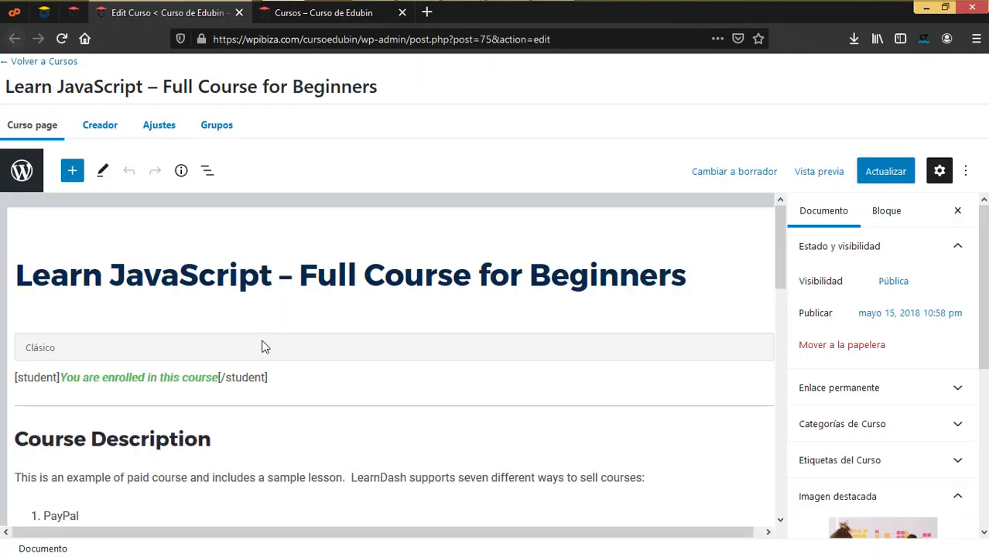
pyautogui.scroll(-6, 287, 311)
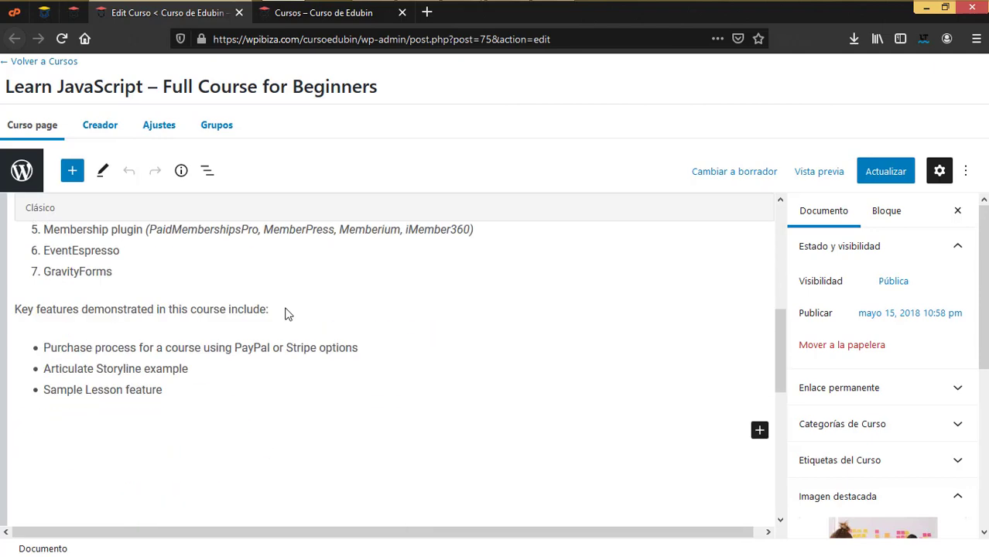
pyautogui.click(103, 128)
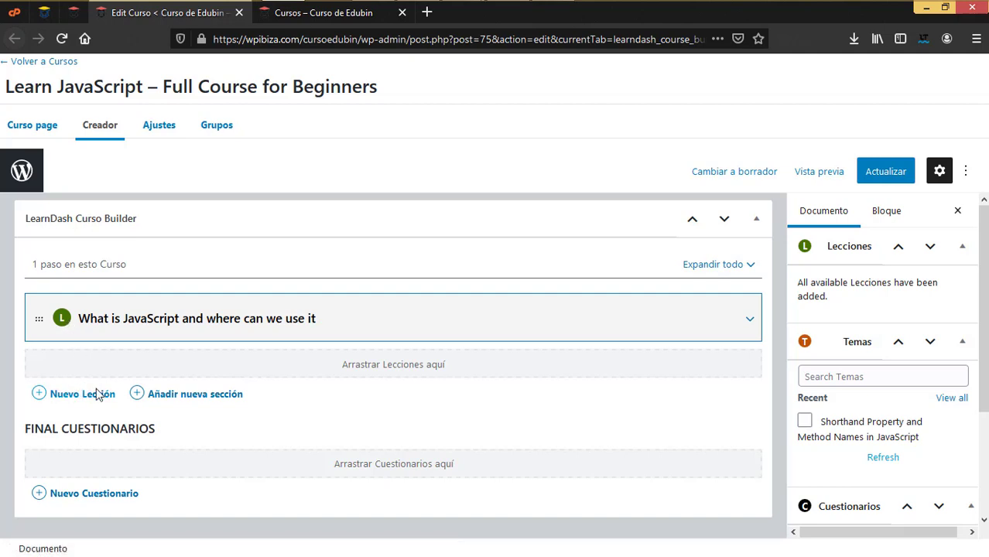
pyautogui.click(748, 320)
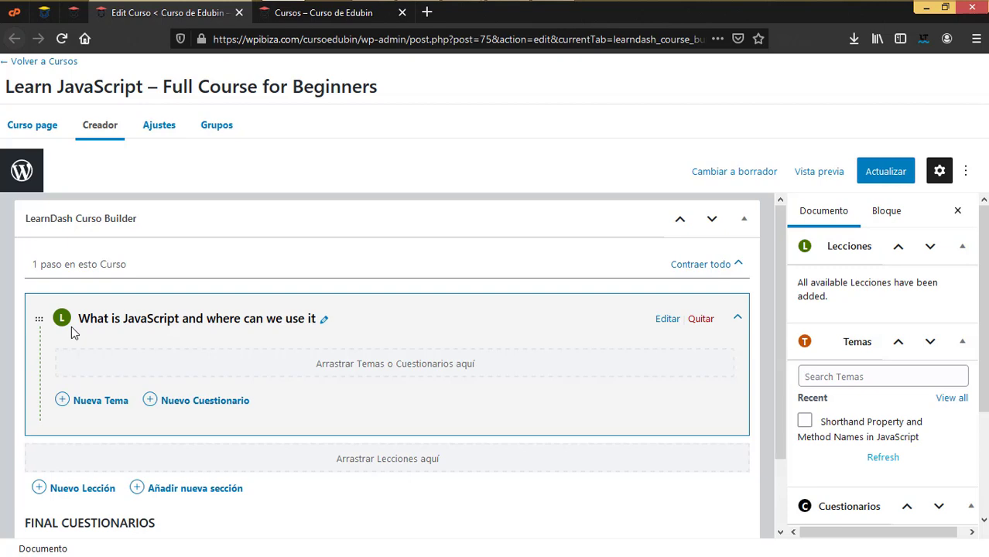
# In the course Ajustes, view the certificate options without choosing one
pyautogui.click(160, 130)
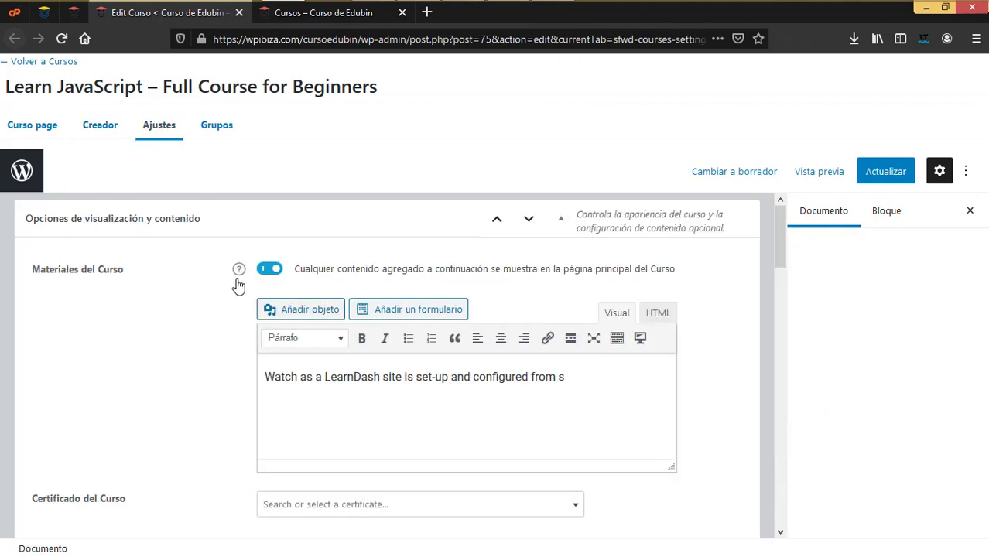
pyautogui.scroll(-4, 404, 393)
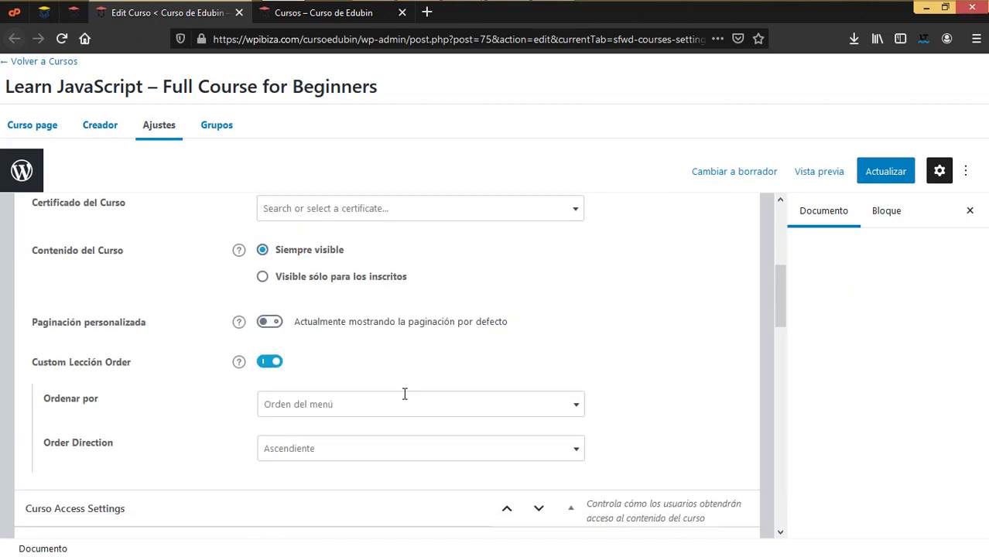
pyautogui.click(304, 222)
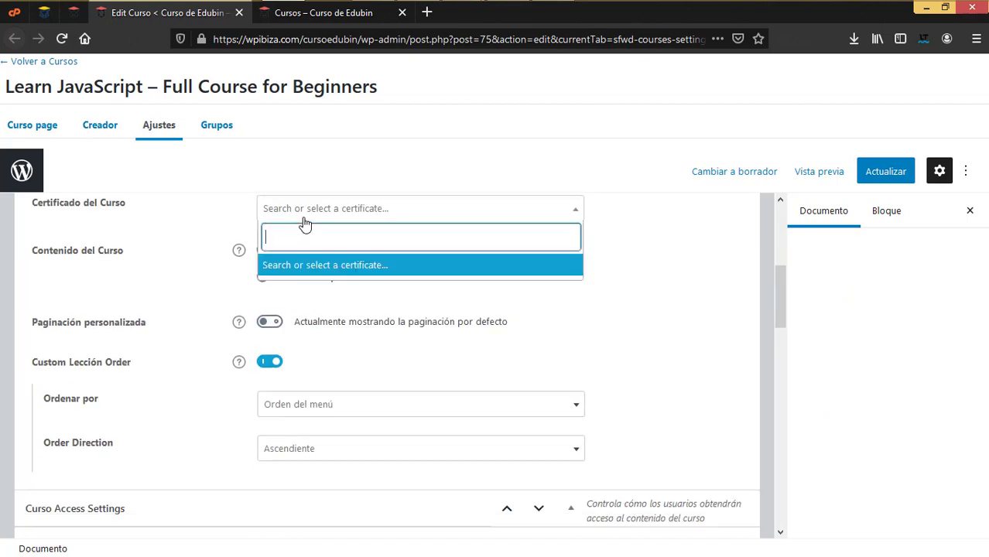
pyautogui.click(673, 285)
pyautogui.scroll(-4, 514, 403)
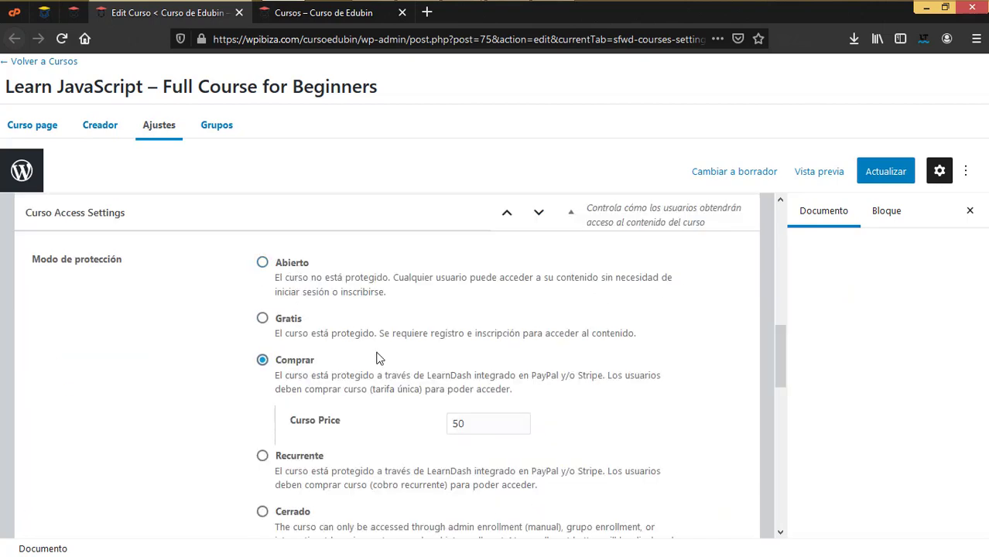
pyautogui.scroll(-1, 379, 357)
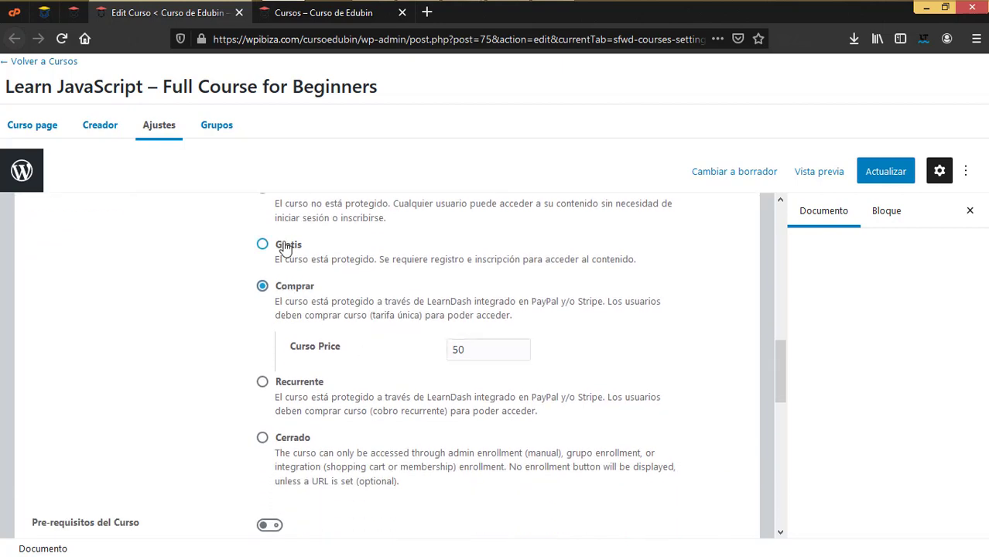
# Switch Modo de protección to Recurrente and back to Comprar at 50, then view Grupos and leave
pyautogui.moveTo(480, 349); pyautogui.dragTo(446, 351)
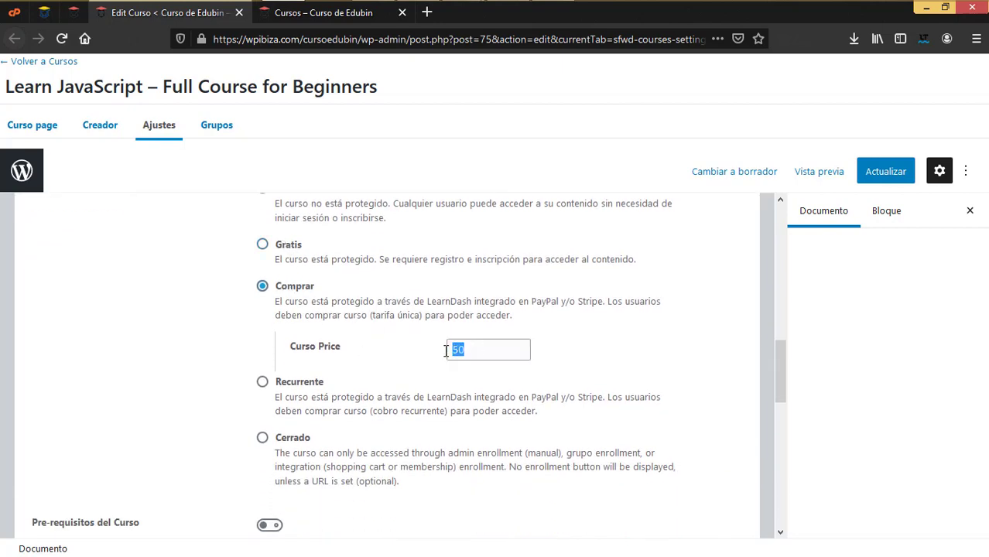
pyautogui.click(262, 382)
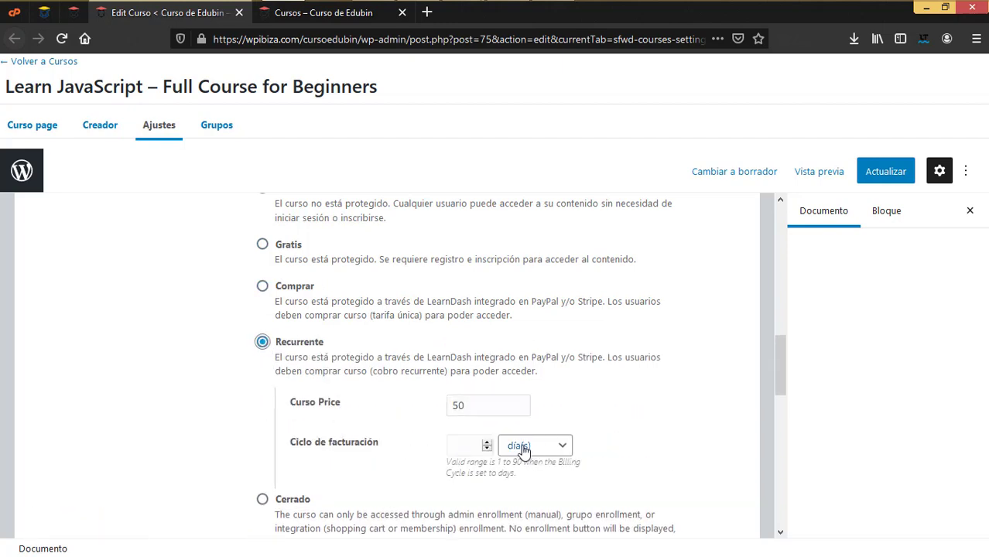
pyautogui.scroll(3, 523, 450)
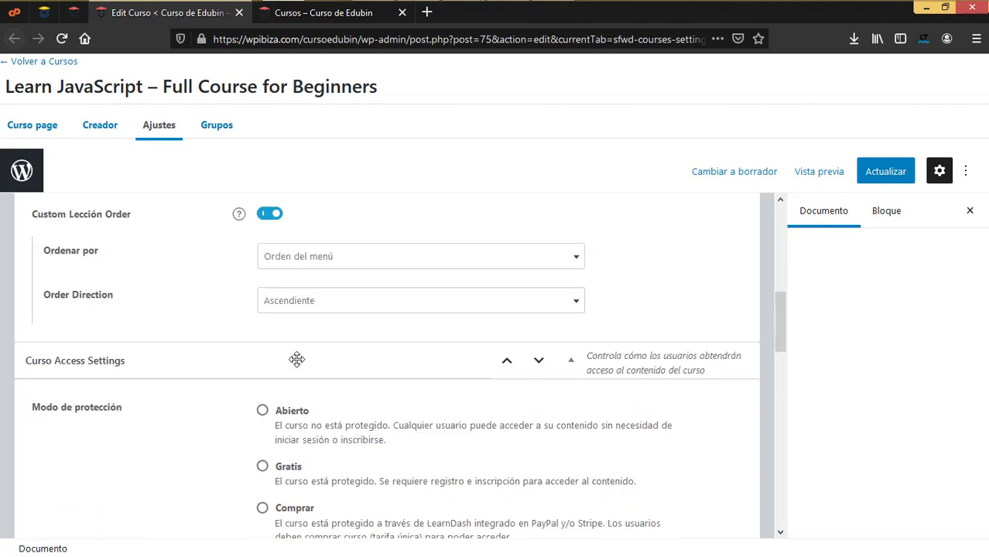
pyautogui.scroll(-3, 282, 442)
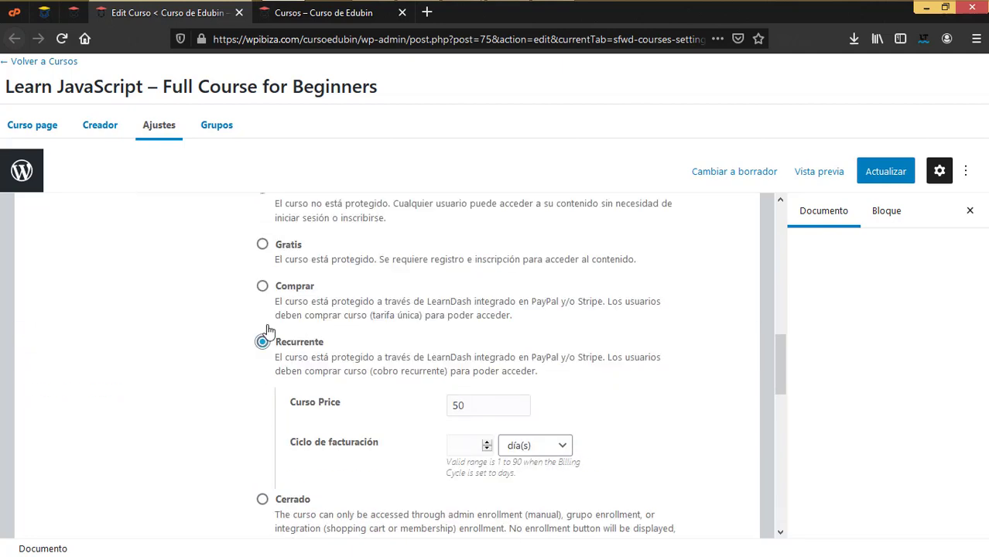
pyautogui.click(264, 286)
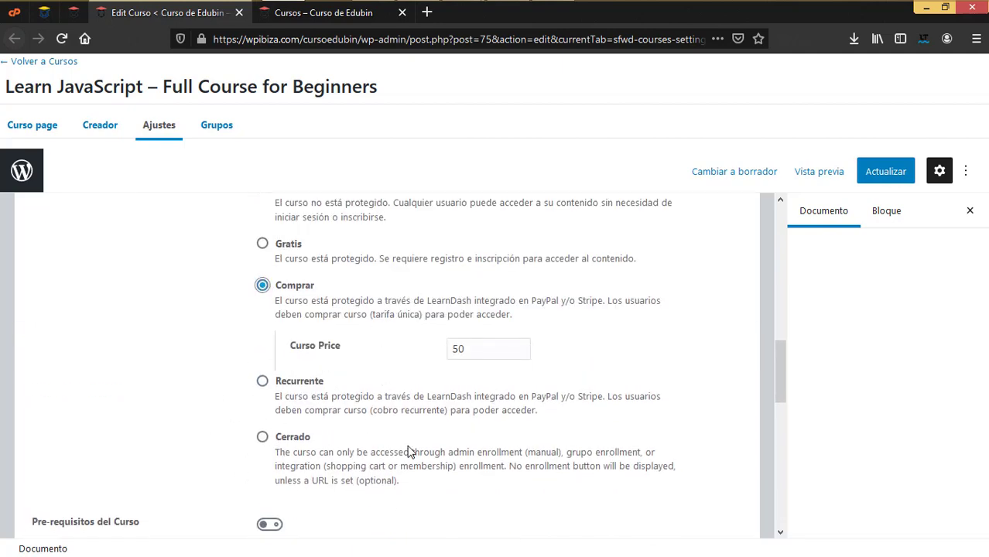
pyautogui.scroll(-5, 408, 446)
pyautogui.scroll(6, 409, 446)
pyautogui.click(219, 127)
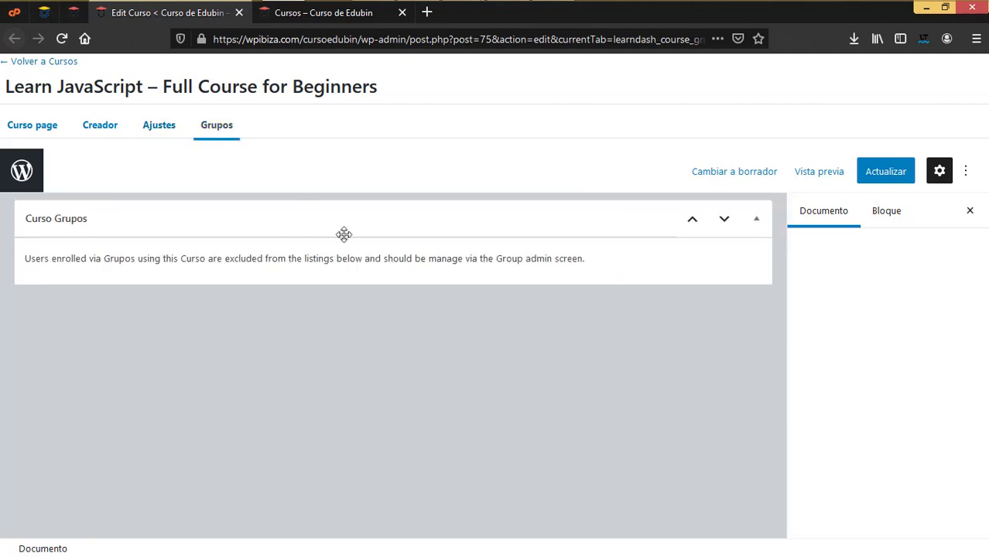
pyautogui.click(55, 62)
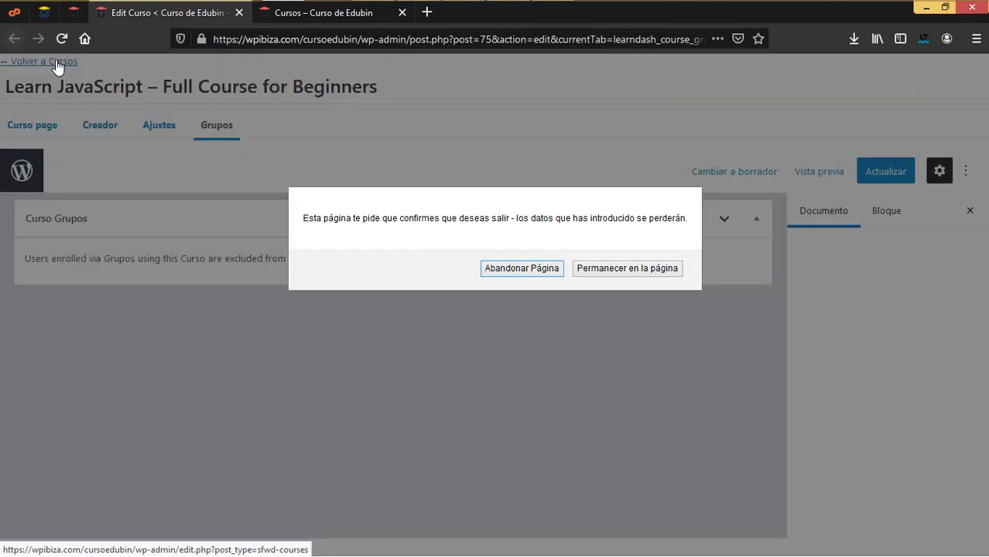
# Leave the course editor, browse Quiz 1, 2 and 6 in Cuestionarios, then open Preguntas
pyautogui.click(504, 276)
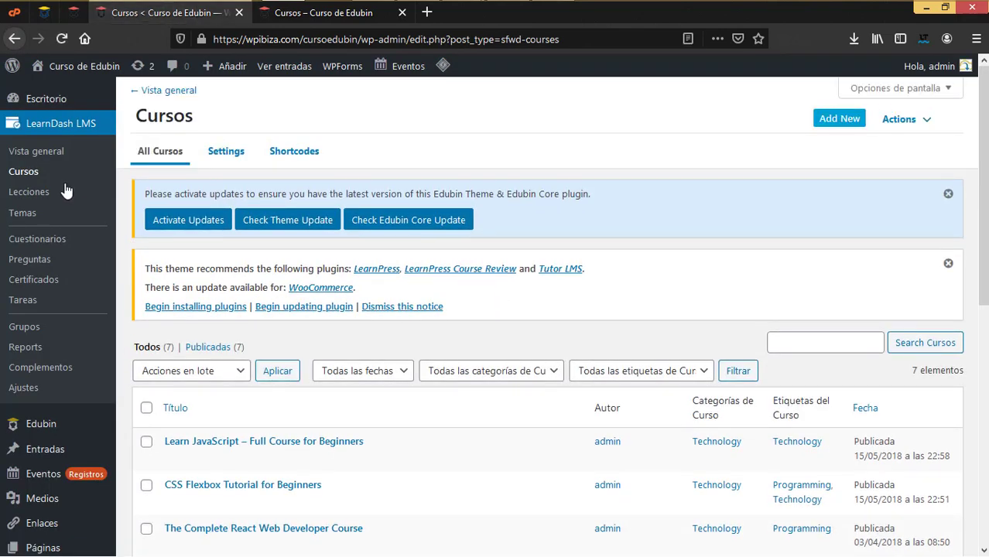
pyautogui.click(43, 240)
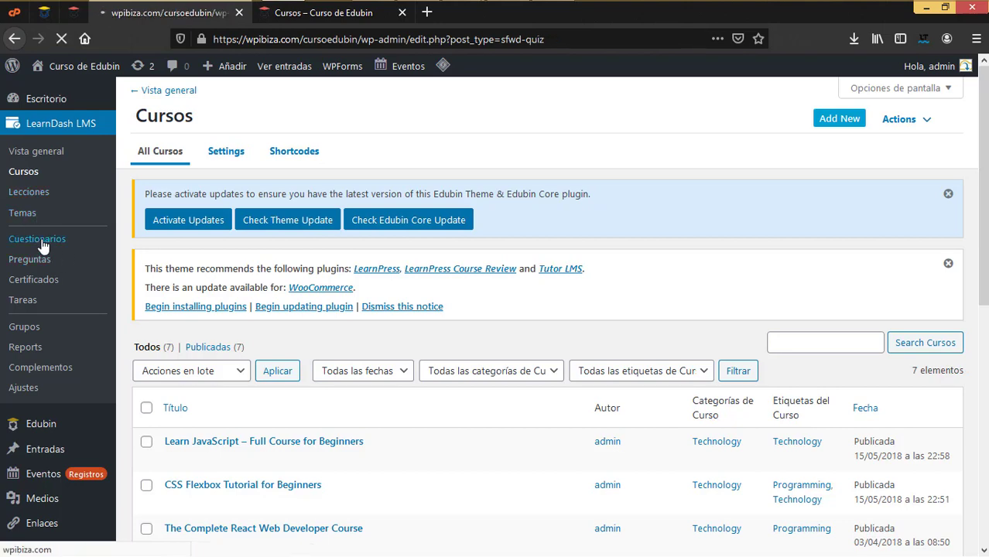
pyautogui.scroll(-2, 215, 283)
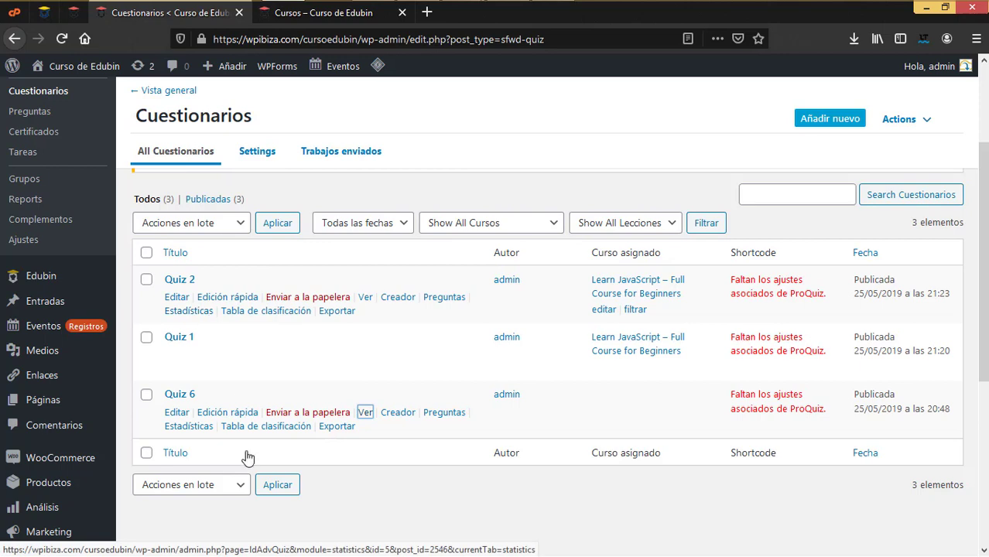
pyautogui.scroll(1, 221, 409)
pyautogui.scroll(3, 221, 408)
pyautogui.scroll(-3, 218, 410)
pyautogui.scroll(3, 209, 387)
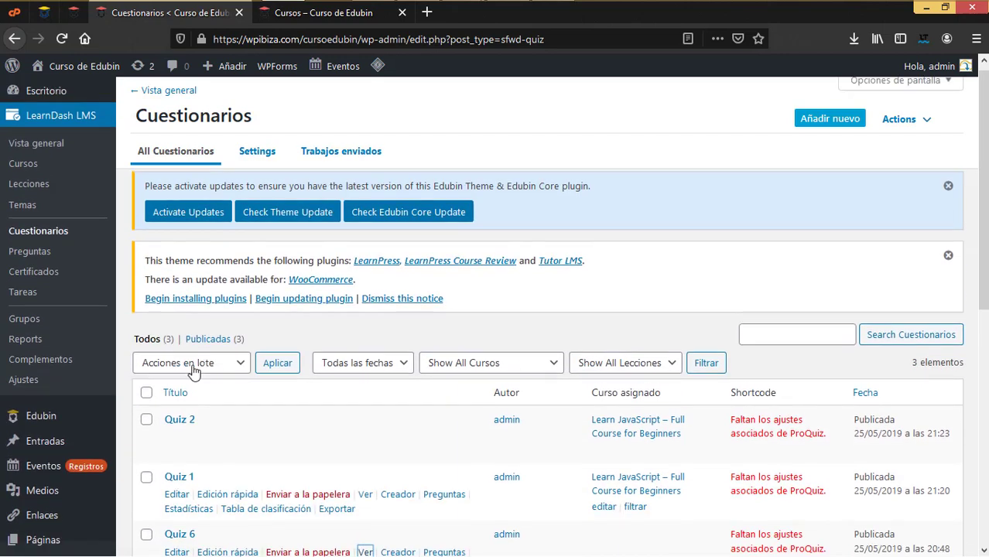
pyautogui.click(39, 263)
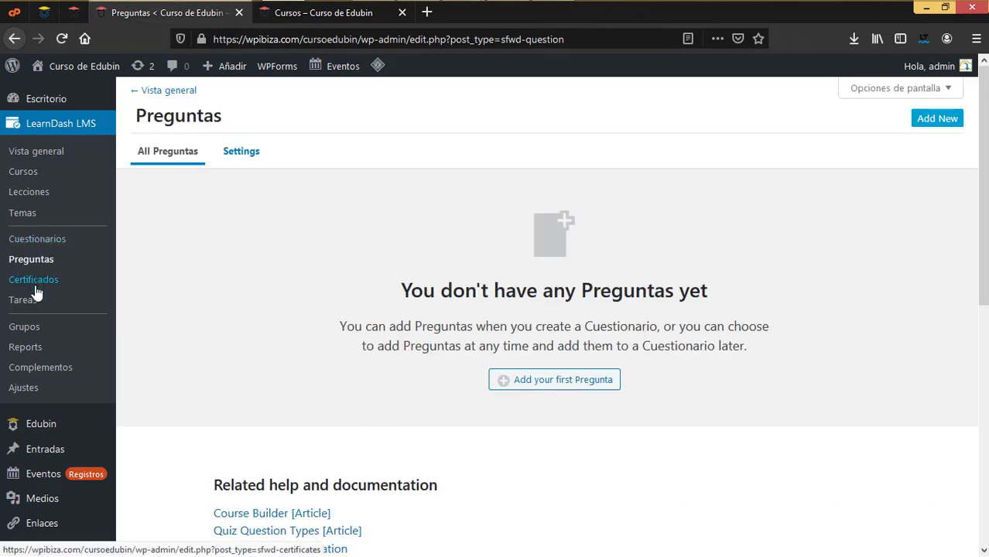
# Browse the LearnDash Tareas, Certificados and Grupos lists
pyautogui.click(27, 308)
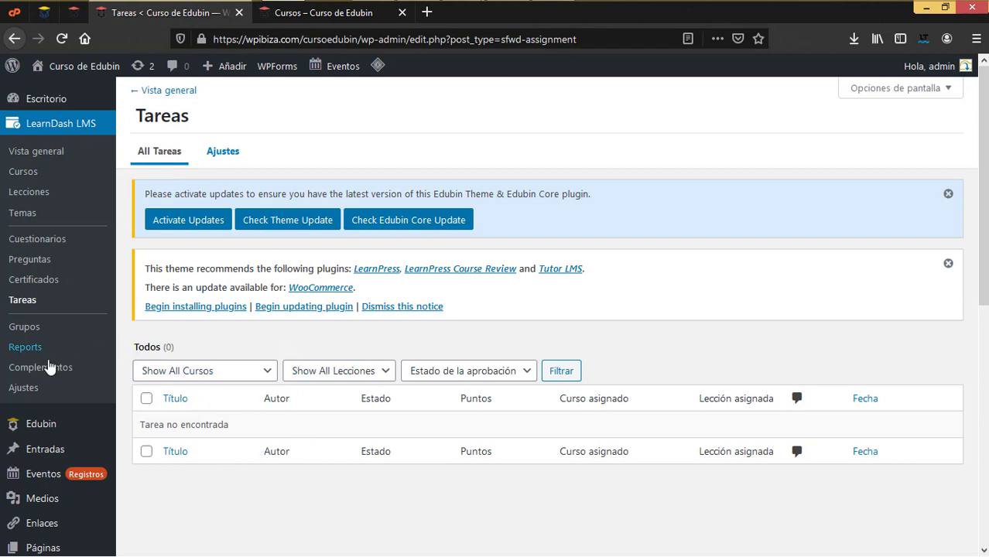
pyautogui.click(42, 280)
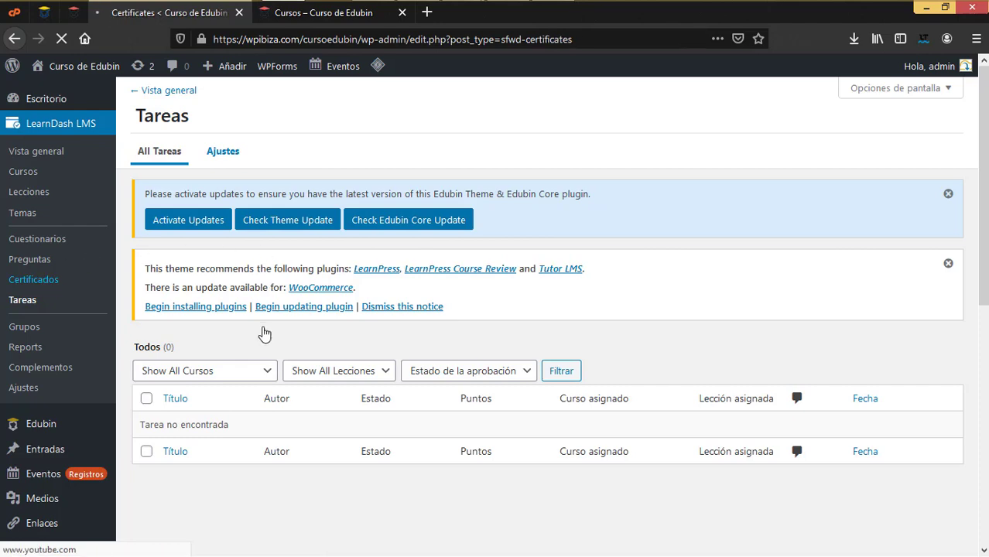
pyautogui.scroll(-3, 345, 362)
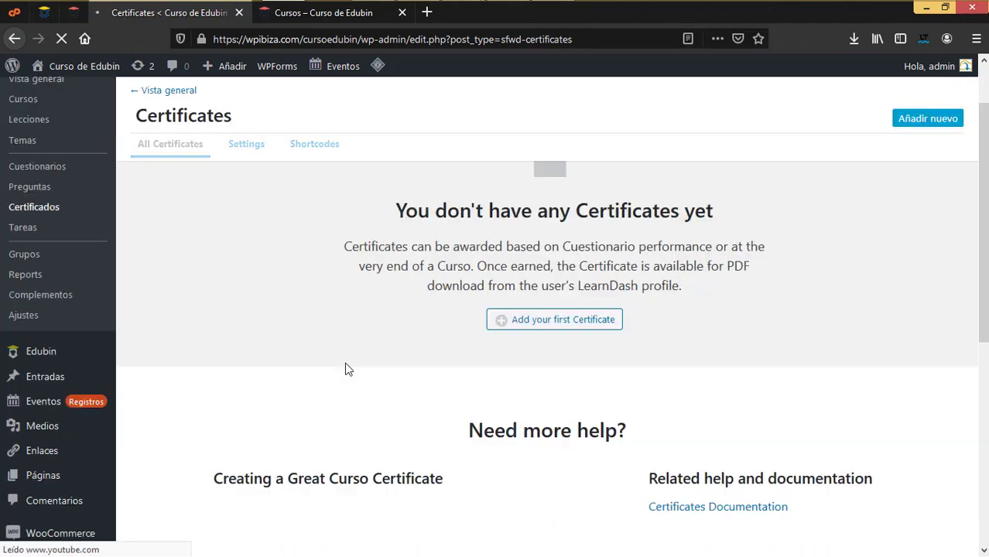
pyautogui.scroll(2, 380, 344)
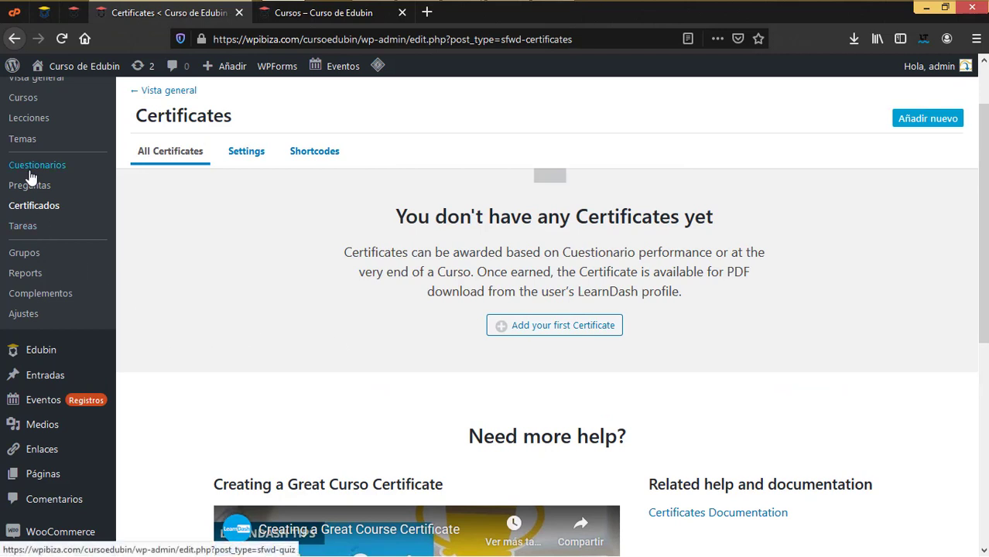
pyautogui.click(26, 262)
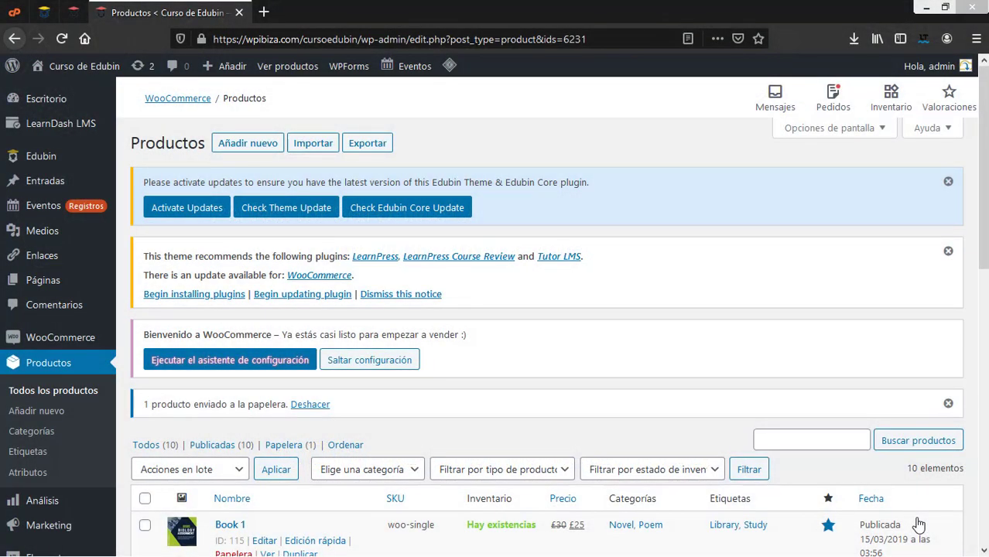
# Open the public Edubin site in a new tab and look over its header menu items
pyautogui.moveTo(85, 67)
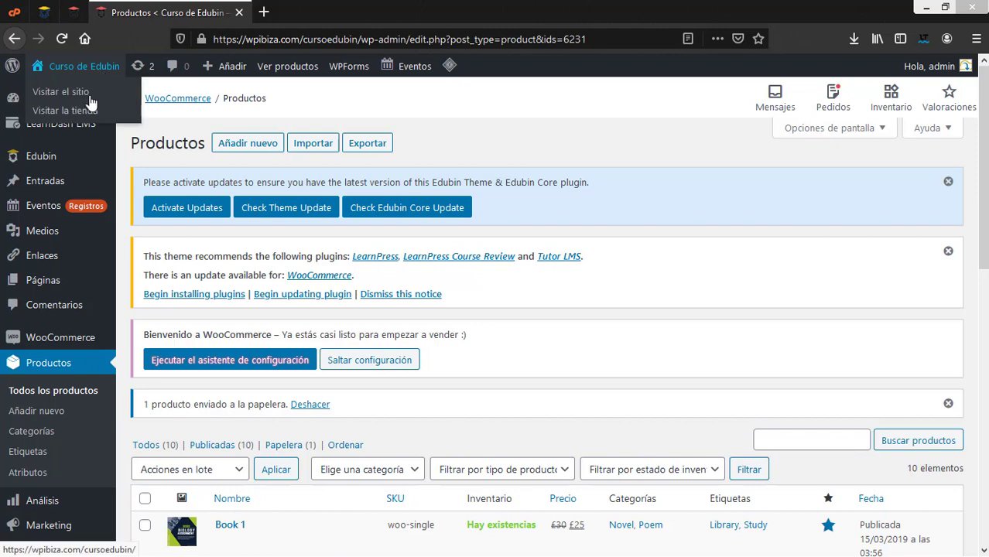
pyautogui.rightClick(79, 93)
pyautogui.click(155, 100)
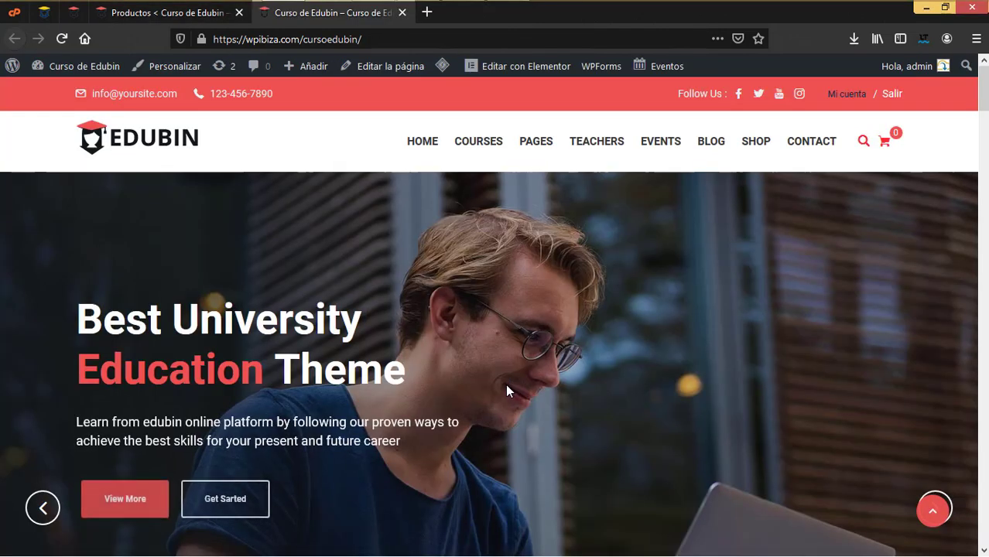
pyautogui.scroll(-4, 447, 457)
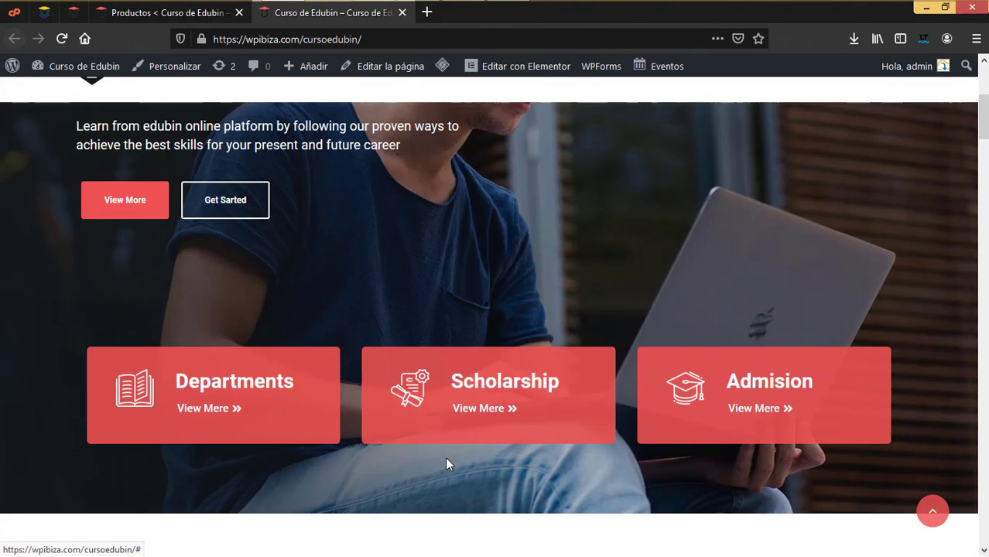
pyautogui.scroll(1, 424, 443)
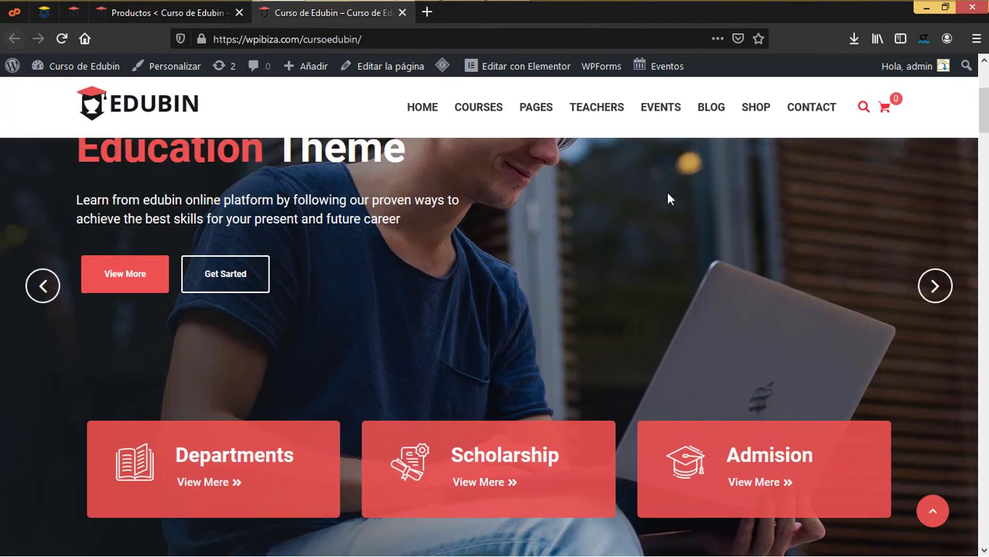
pyautogui.scroll(3, 647, 340)
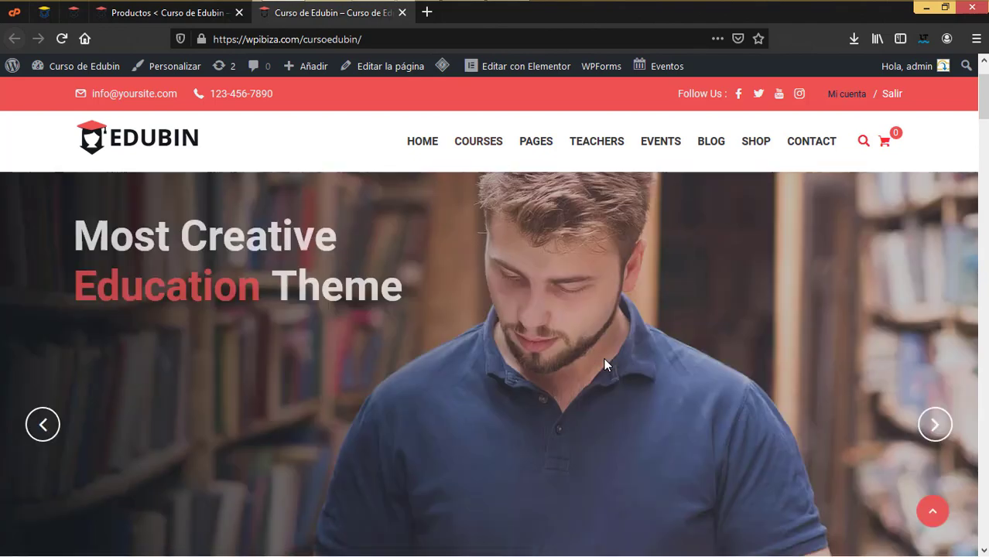
pyautogui.scroll(-10, 604, 364)
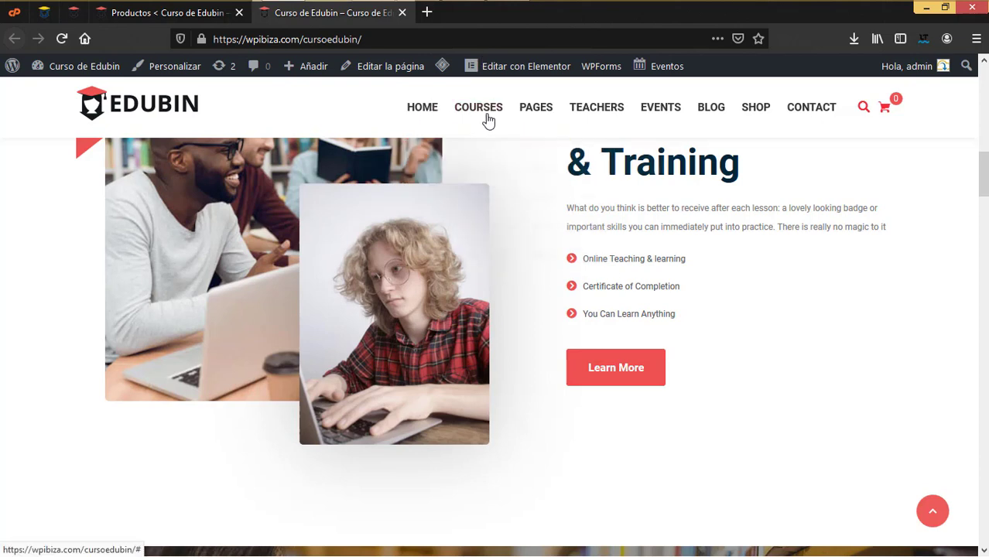
pyautogui.moveTo(661, 117)
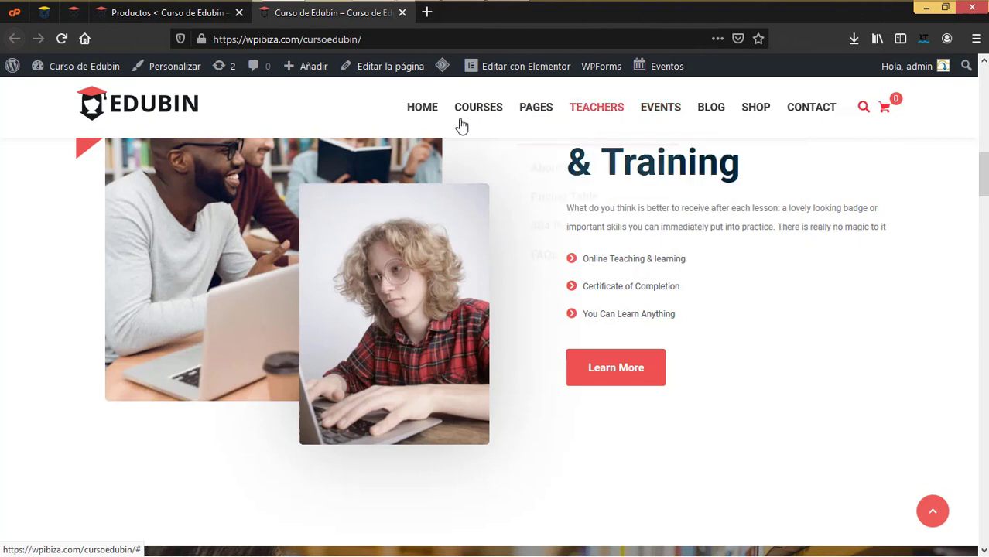
pyautogui.moveTo(431, 120)
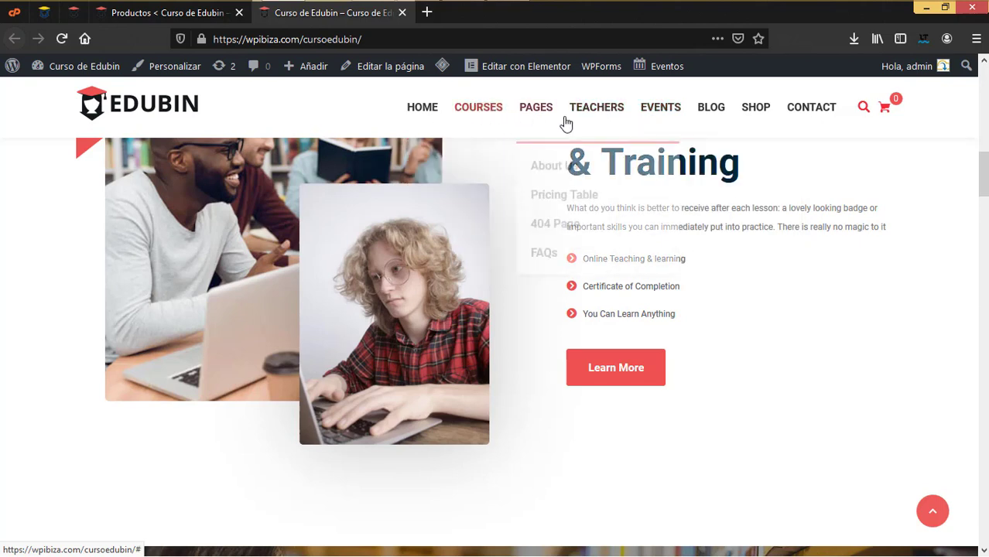
pyautogui.moveTo(567, 122)
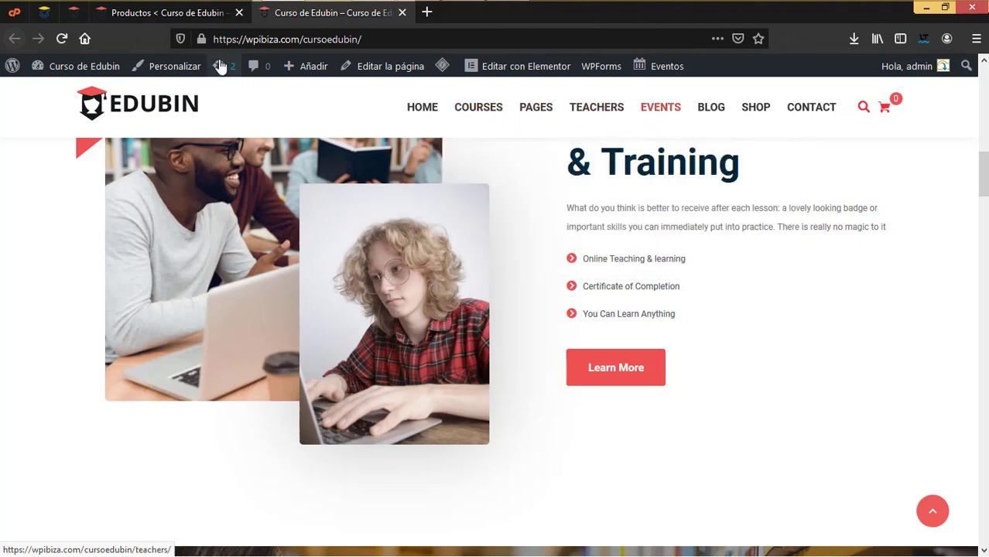
# Back in admin, scroll through the Páginas list of 24 pages
pyautogui.click(191, 17)
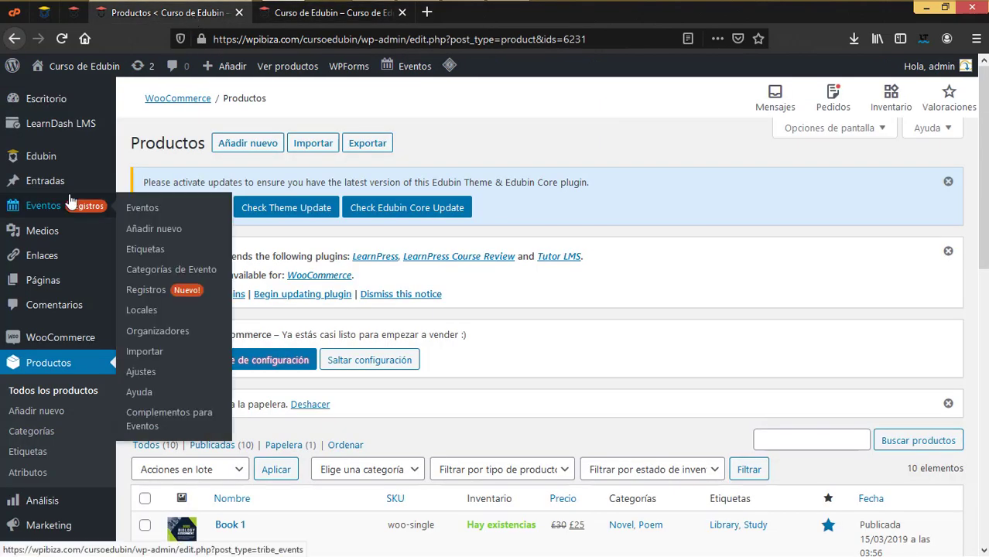
pyautogui.moveTo(44, 282)
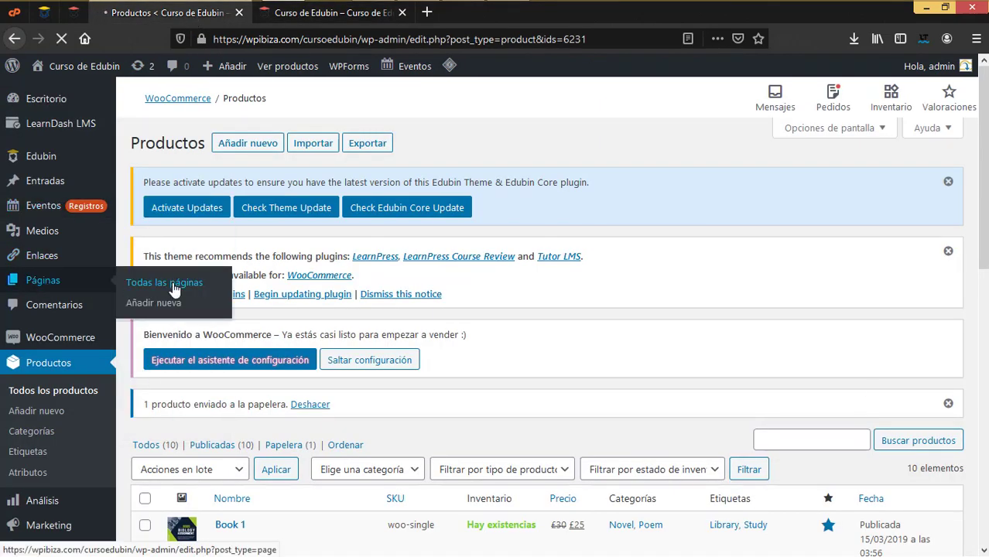
pyautogui.scroll(-5, 221, 356)
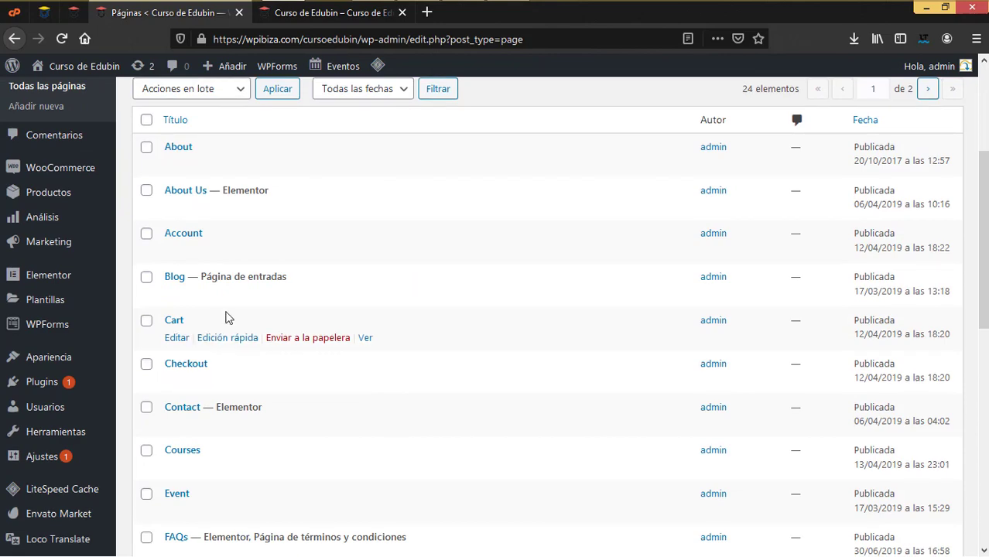
pyautogui.scroll(-5, 228, 317)
pyautogui.scroll(-2, 230, 317)
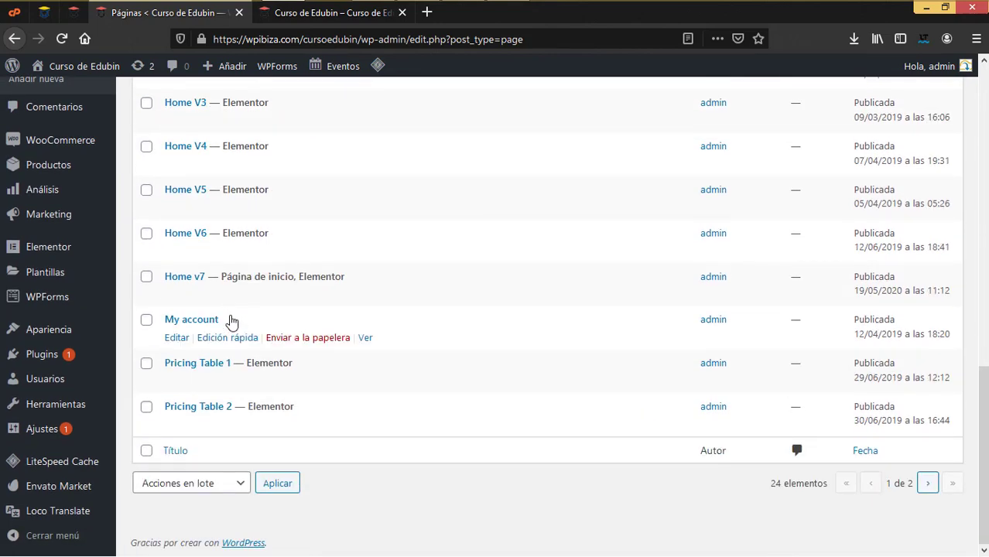
# Retitle the About page (slug about) as Nosotros through Quick Edit
pyautogui.scroll(10, 230, 321)
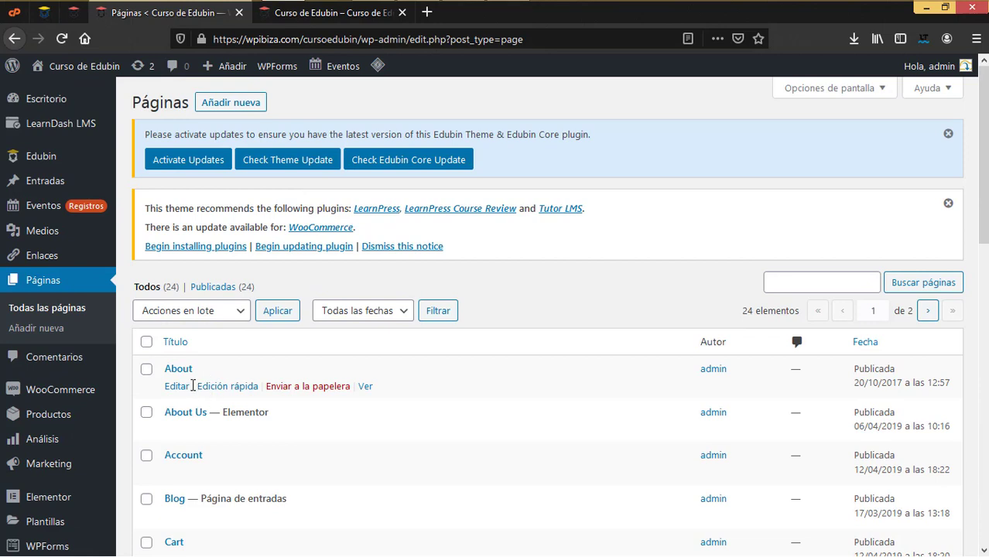
pyautogui.click(225, 386)
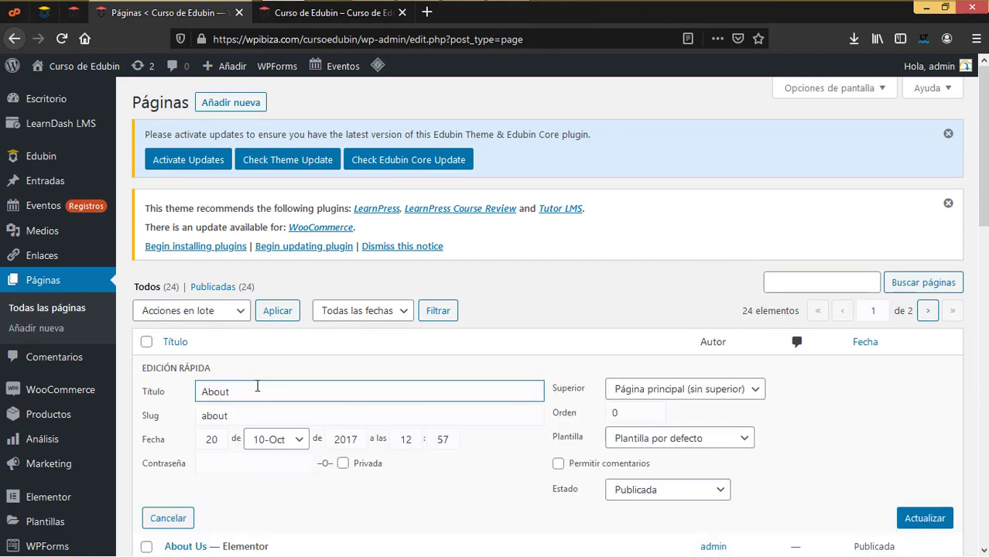
pyautogui.doubleClick(195, 391)
pyautogui.write('Nosotros')
pyautogui.click(899, 524)
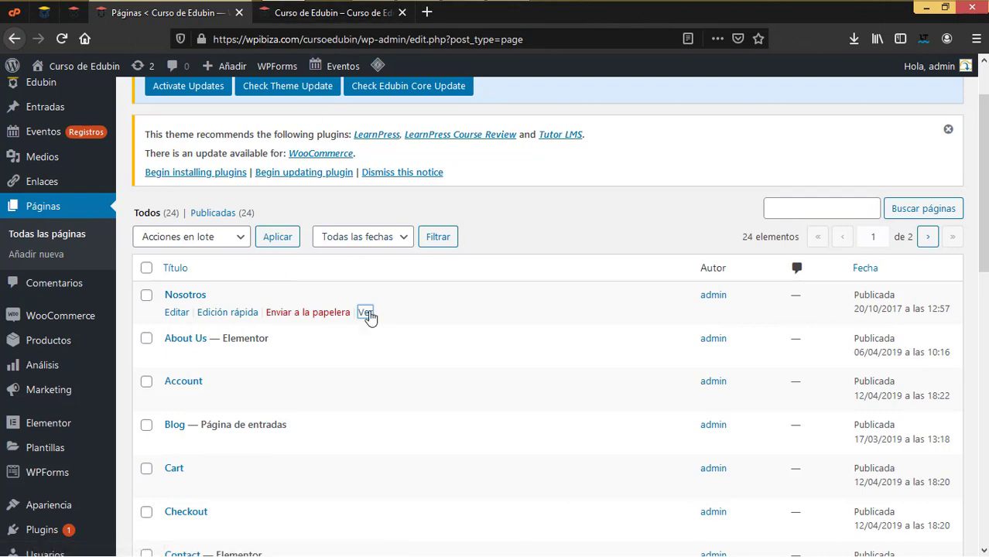
pyautogui.click(326, 11)
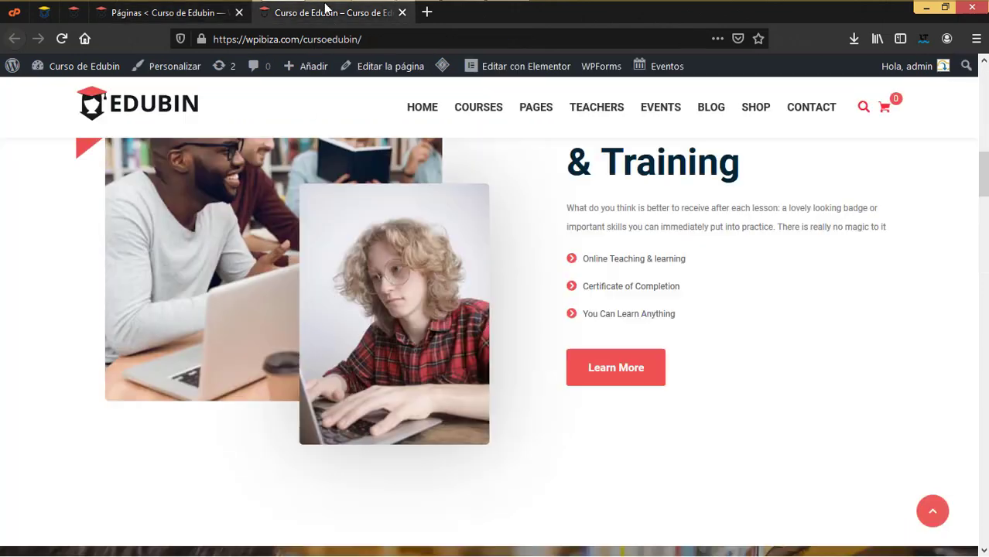
pyautogui.click(209, 12)
pyautogui.rightClick(361, 311)
pyautogui.click(387, 319)
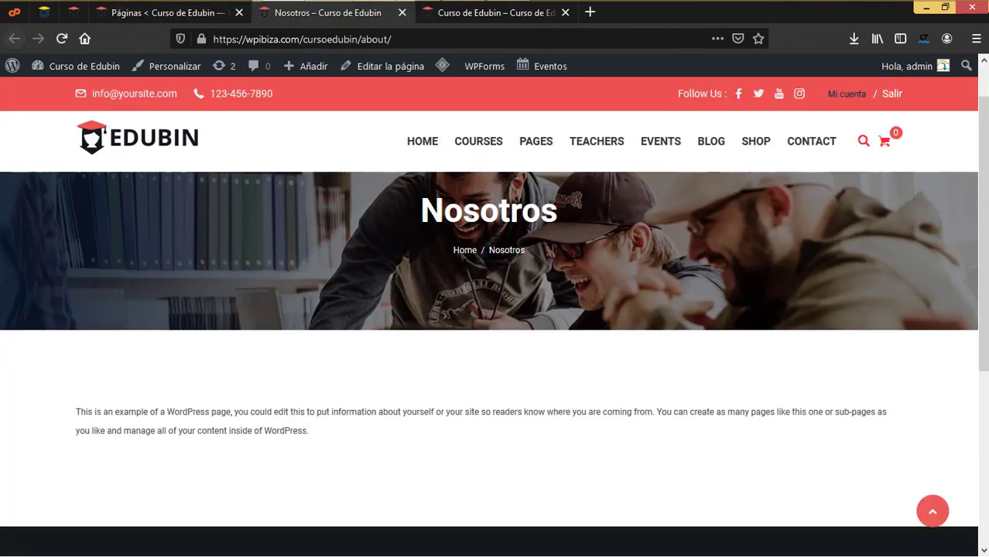
pyautogui.scroll(-2, 133, 305)
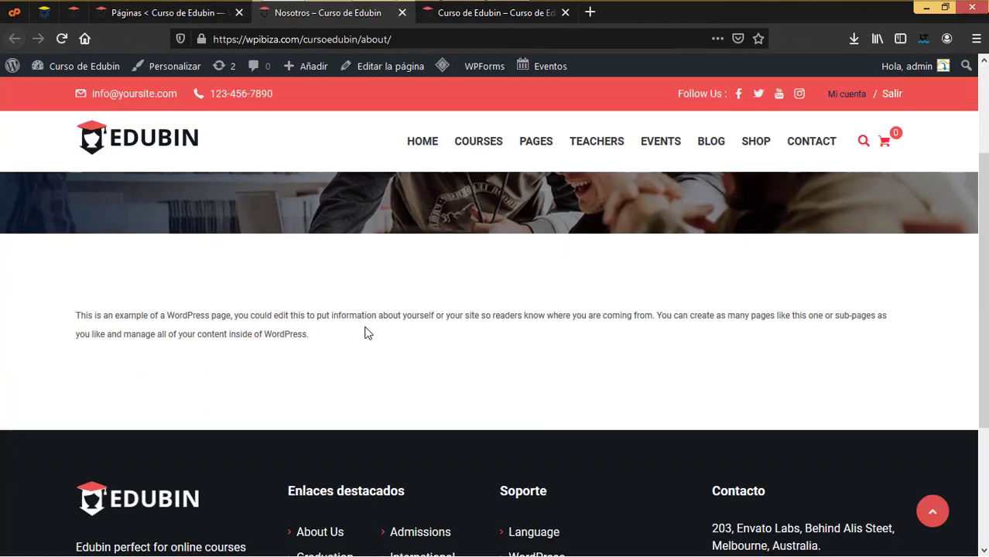
pyautogui.hotkey('ctrl', 'pageup')
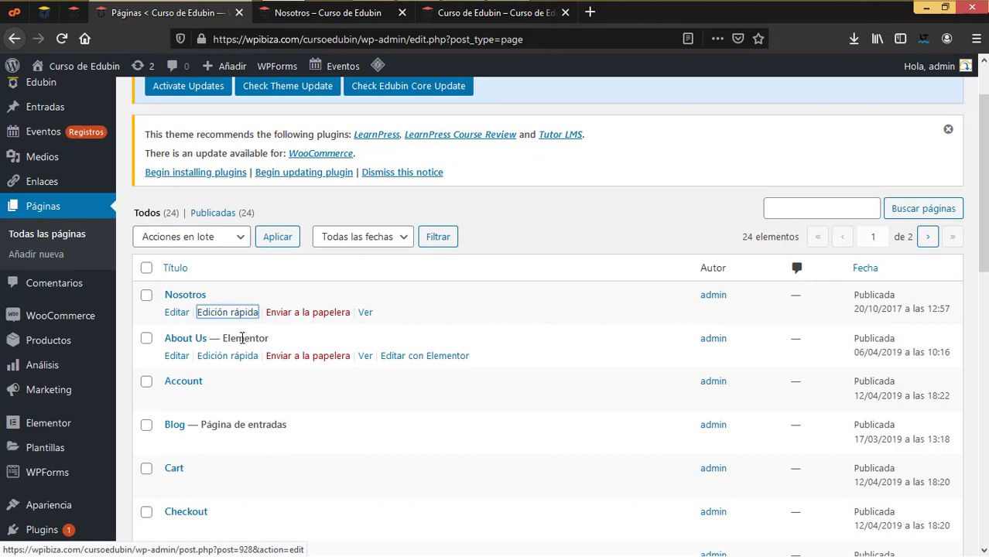
pyautogui.rightClick(364, 359)
pyautogui.click(410, 369)
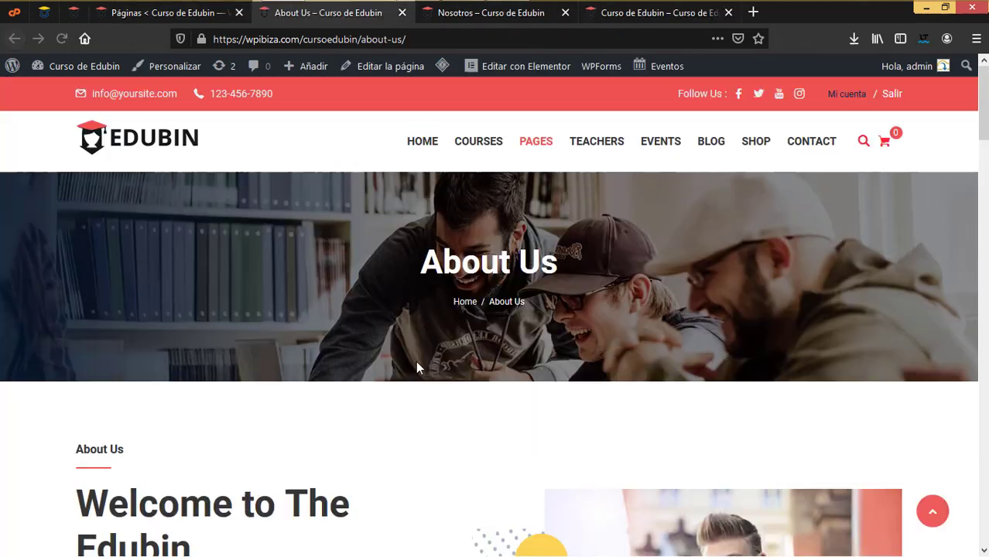
pyautogui.scroll(-4, 417, 367)
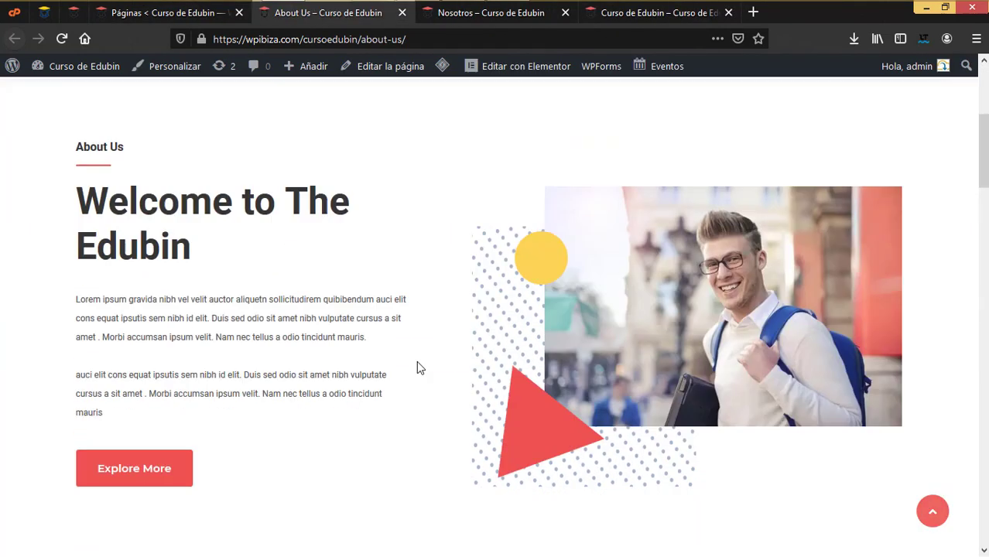
pyautogui.scroll(4, 417, 367)
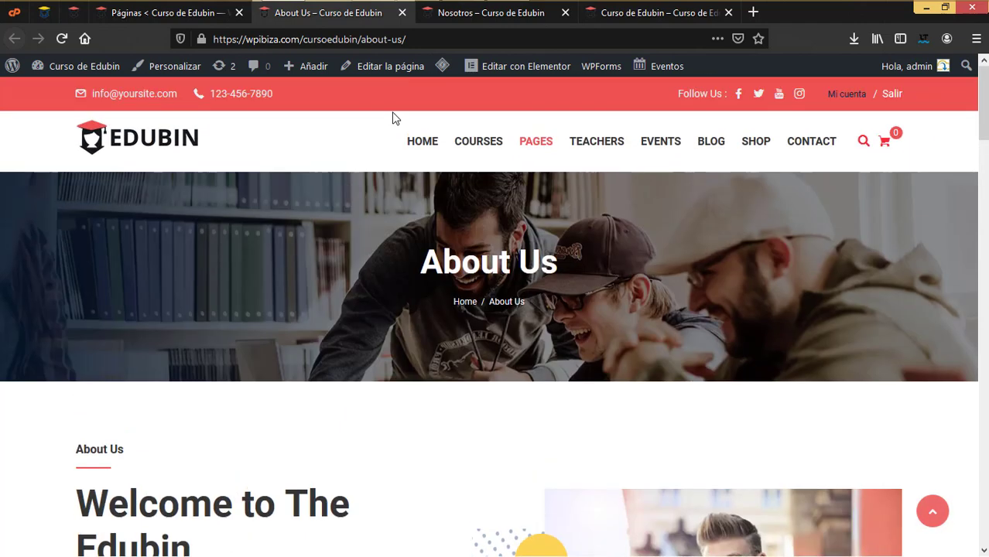
pyautogui.click(400, 13)
pyautogui.click(365, 15)
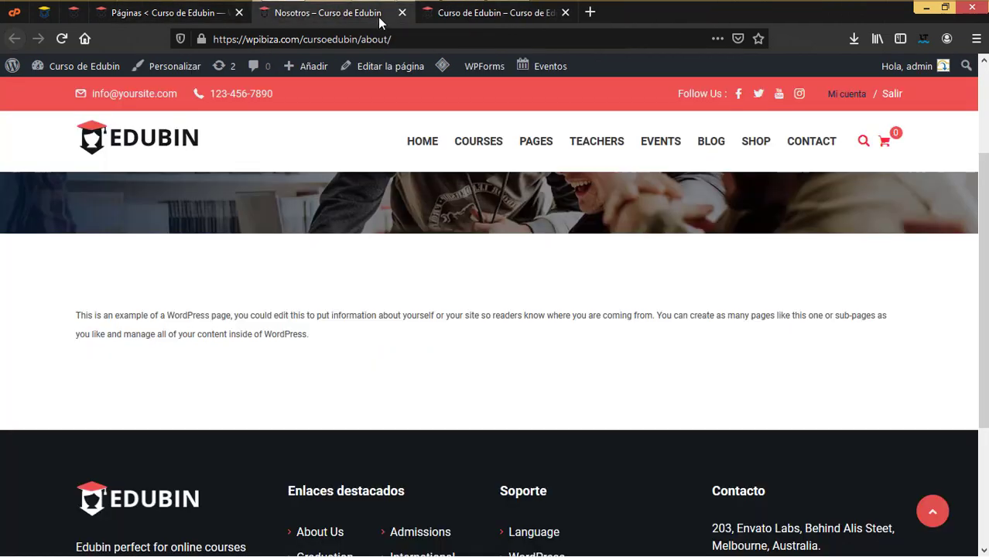
pyautogui.click(402, 13)
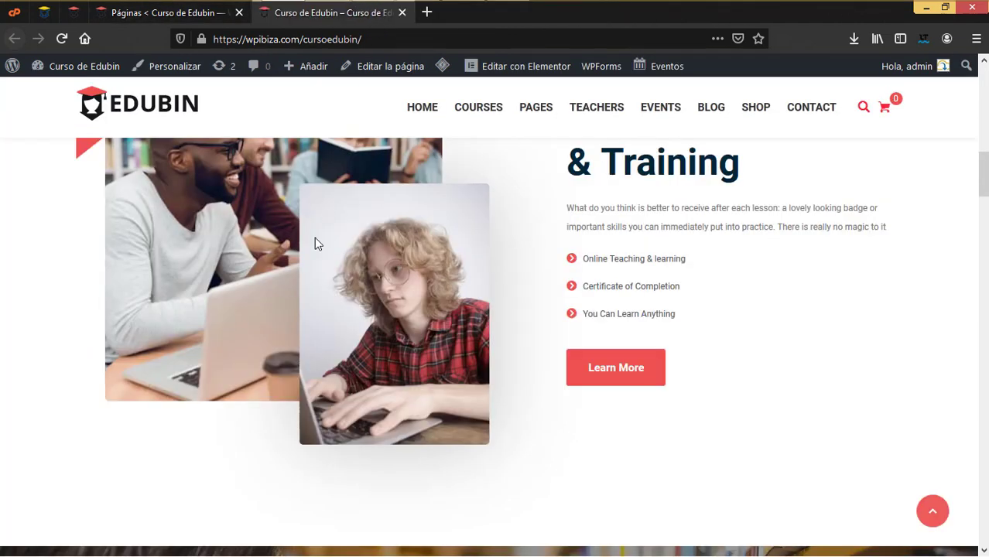
pyautogui.click(185, 12)
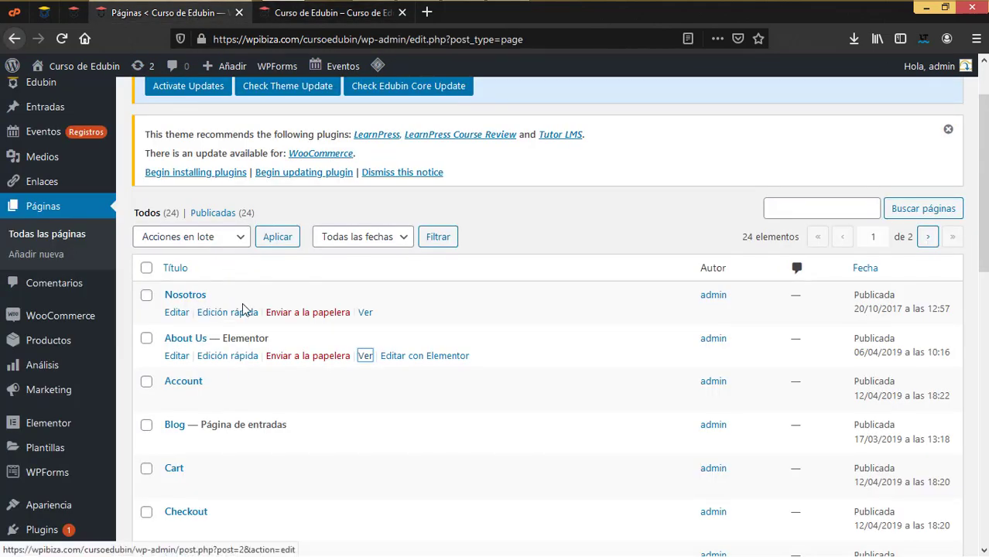
# Trash the old Nosotros page and retitle the About Us page as Nosotros
pyautogui.click(315, 319)
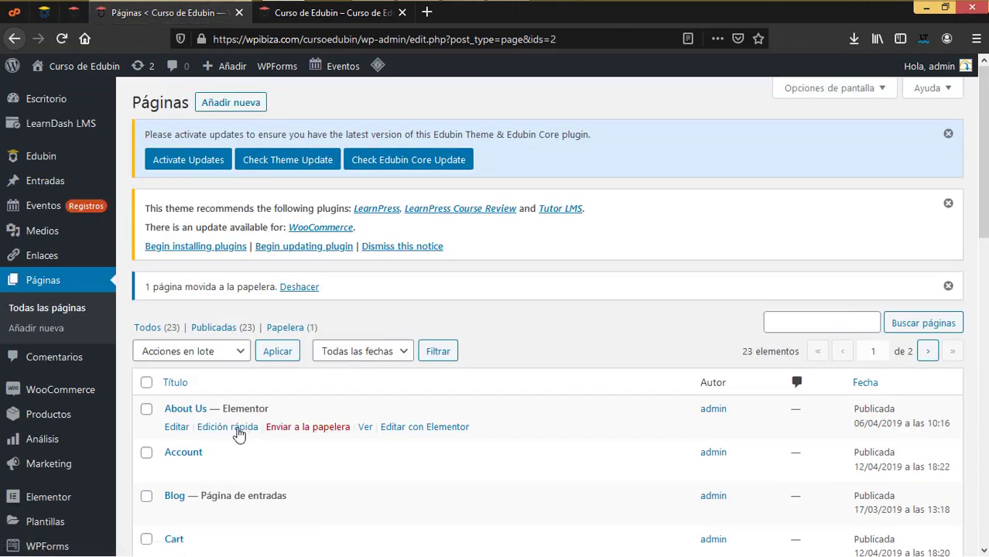
pyautogui.click(234, 432)
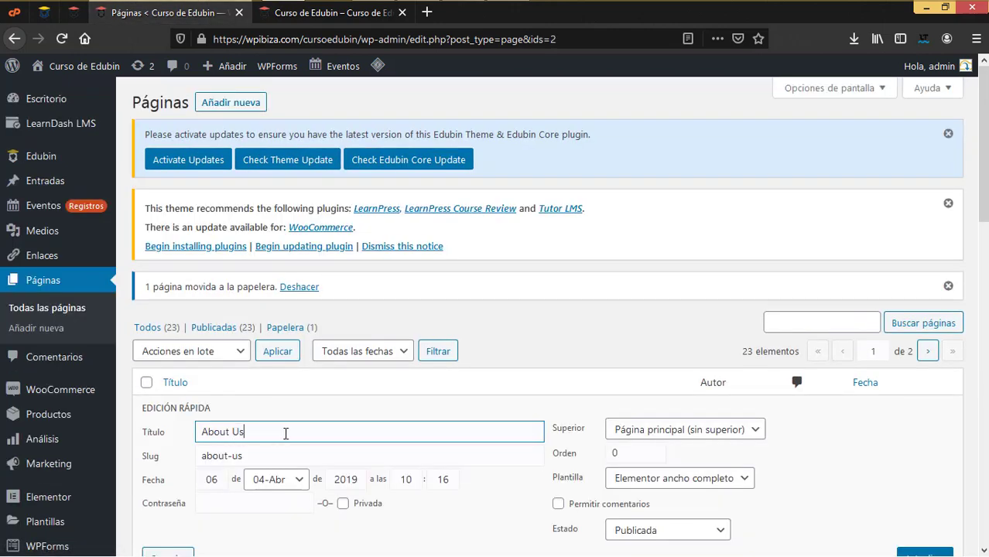
pyautogui.hotkey('ctrl', 'a')
pyautogui.write('N')
pyautogui.scroll(-2, 301, 435)
pyautogui.click(925, 411)
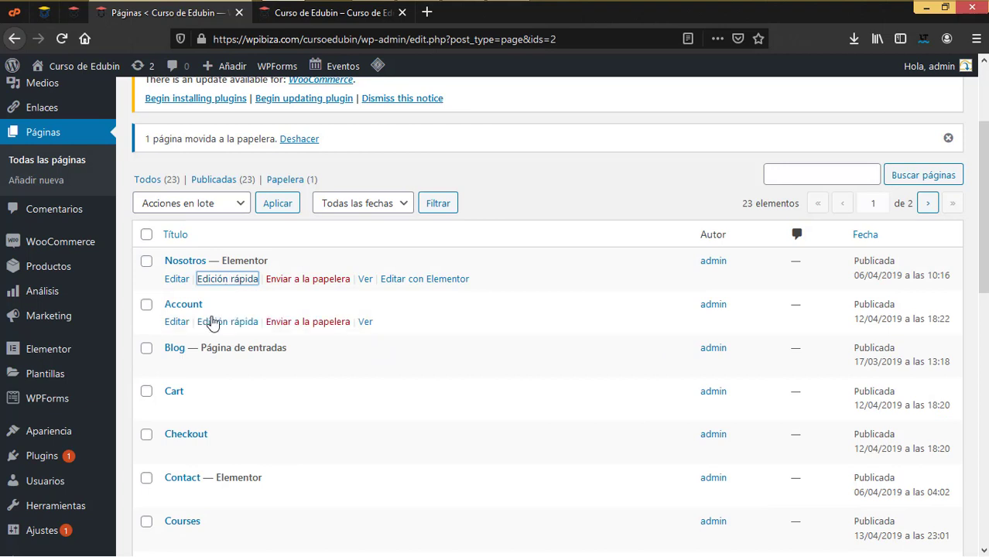
# Retitle the Account page as Mi cuenta and the Cart page as Carrito
pyautogui.click(214, 322)
pyautogui.moveTo(256, 329); pyautogui.dragTo(157, 324)
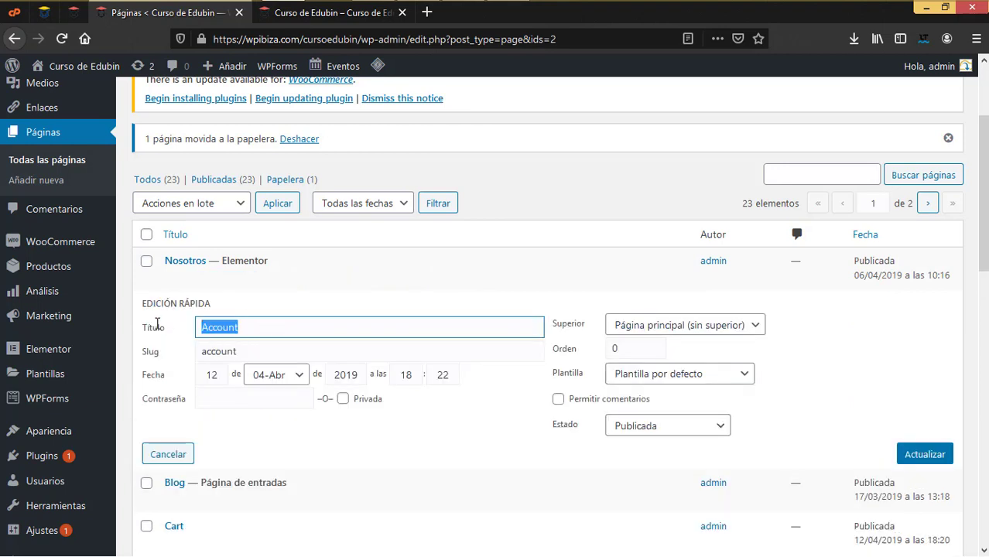
pyautogui.write('Mi')
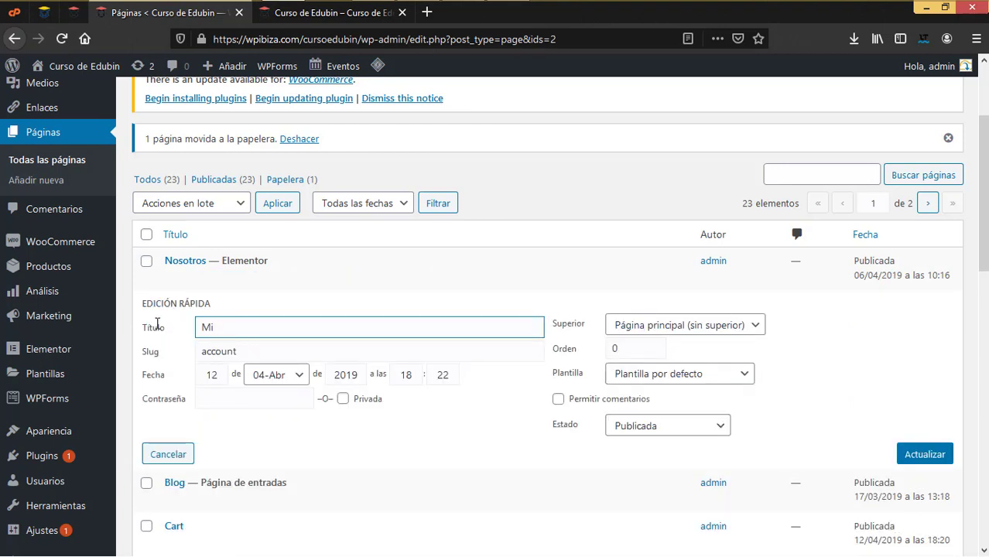
pyautogui.write(' cuenta')
pyautogui.click(915, 457)
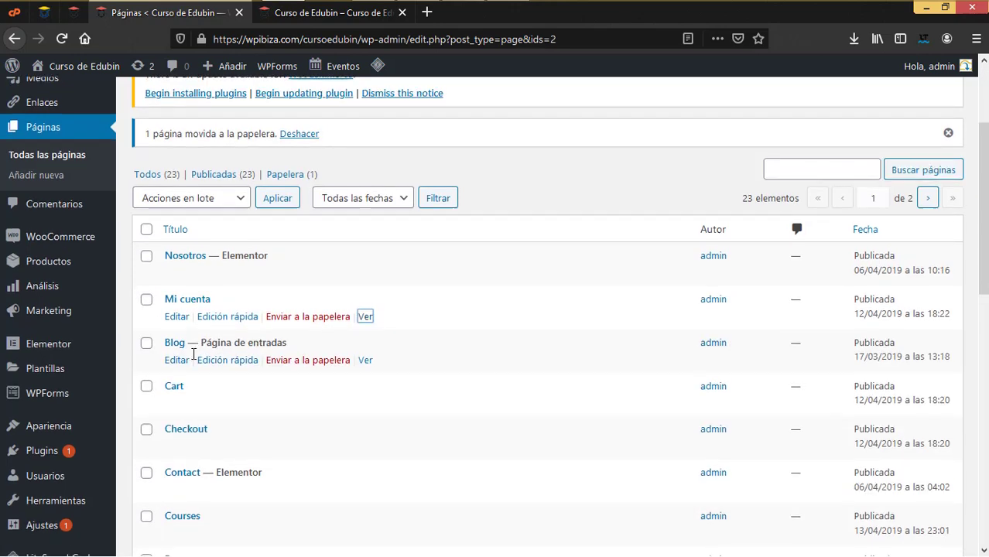
pyautogui.scroll(-3, 189, 325)
pyautogui.click(250, 263)
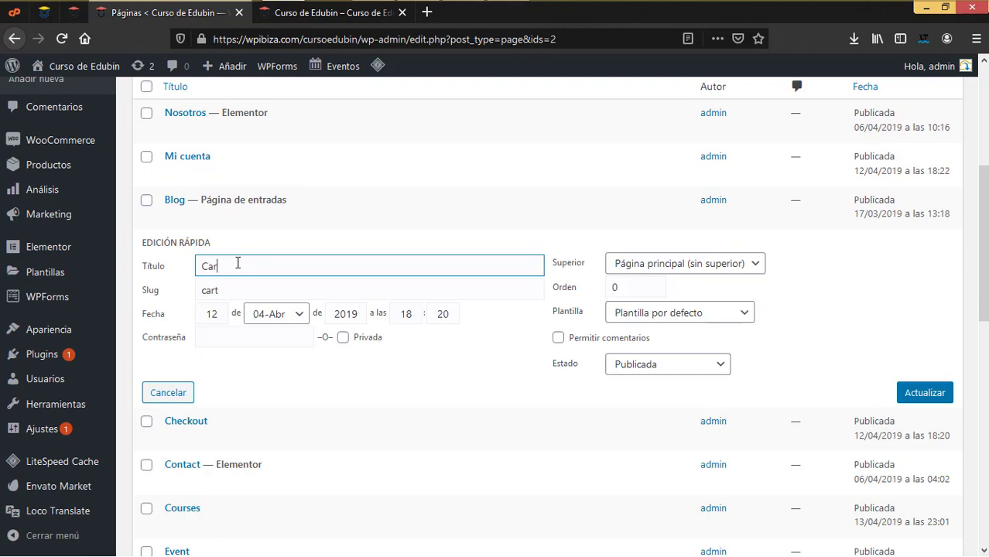
pyautogui.click(924, 392)
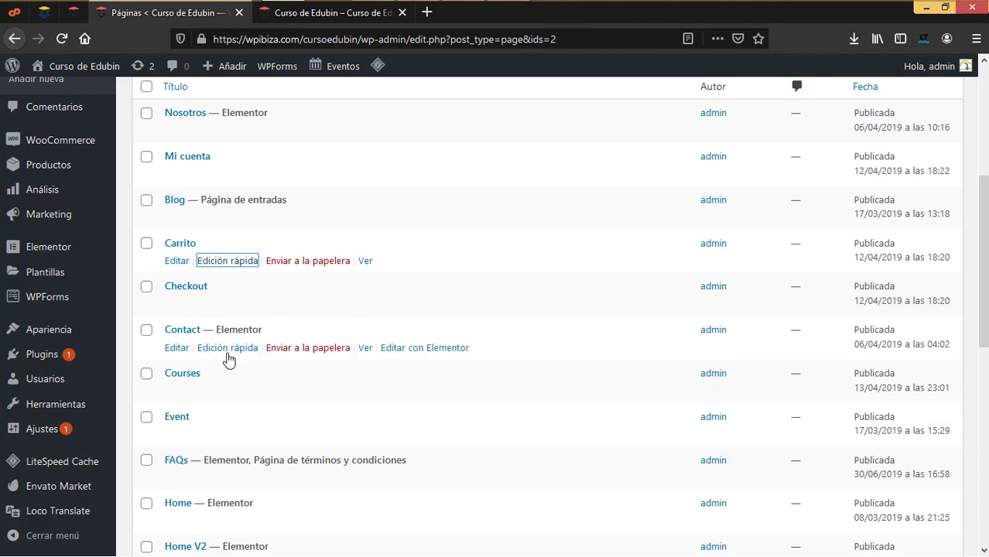
# Retitle the Contact page as Contacto and the Courses page as Cursos
pyautogui.click(235, 348)
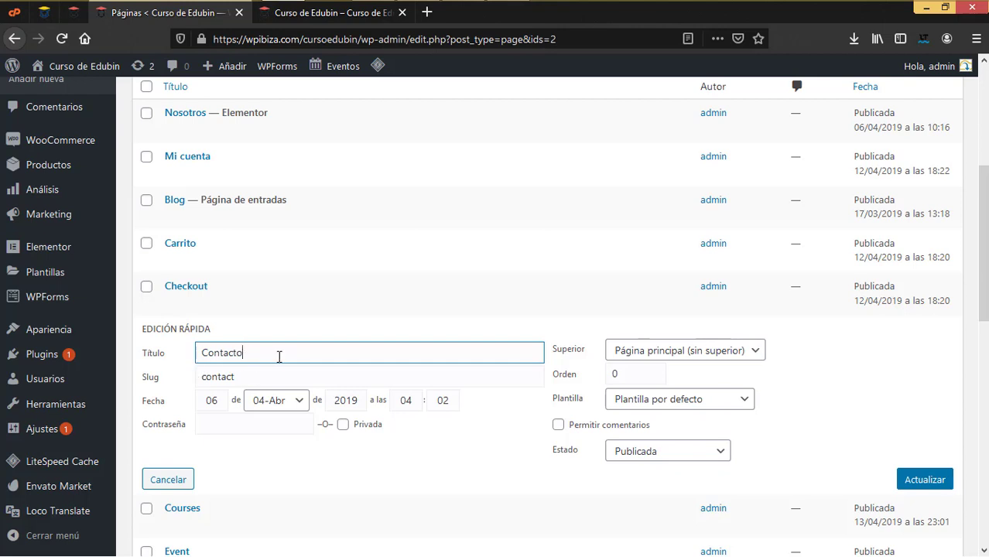
pyautogui.click(925, 480)
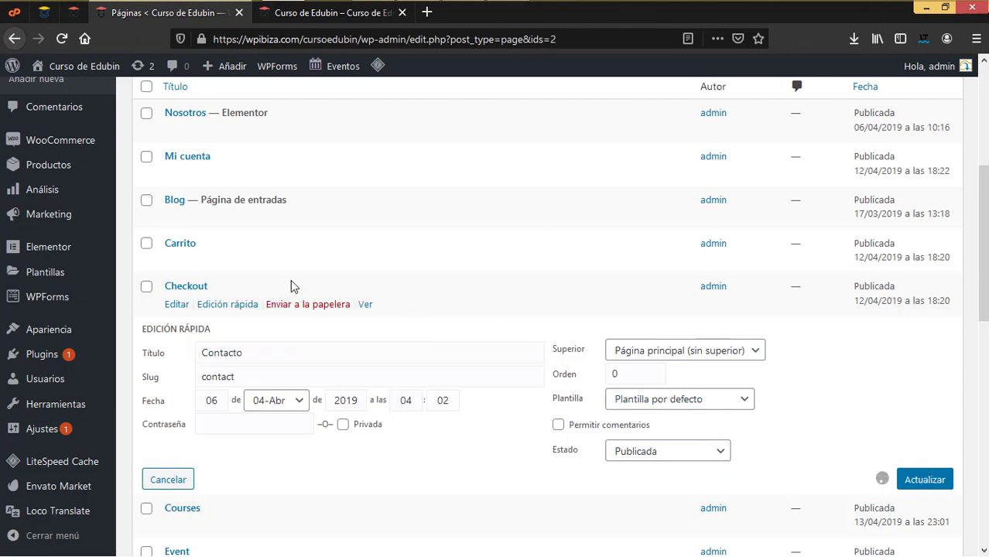
pyautogui.click(244, 392)
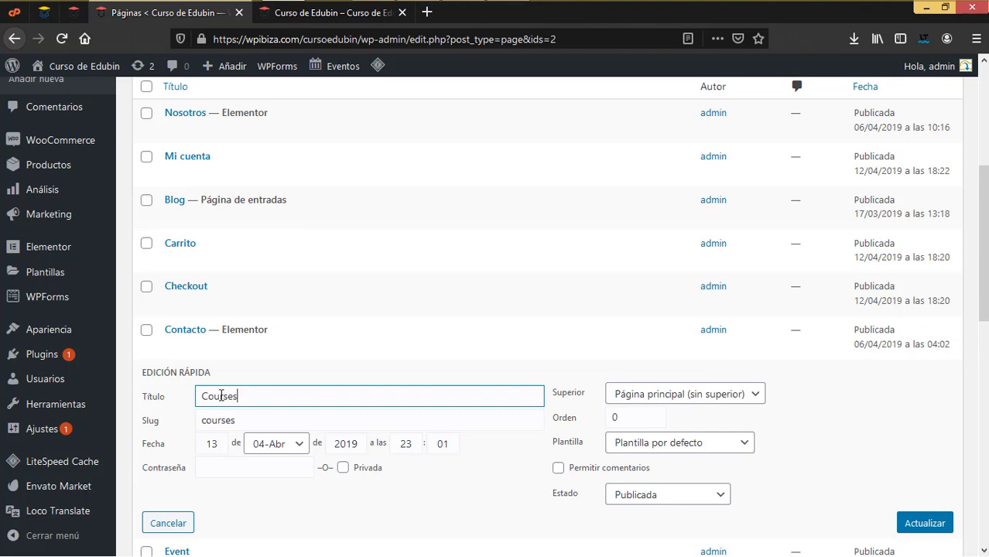
pyautogui.moveTo(207, 396); pyautogui.dragTo(305, 396)
pyautogui.write('urs')
pyautogui.click(914, 523)
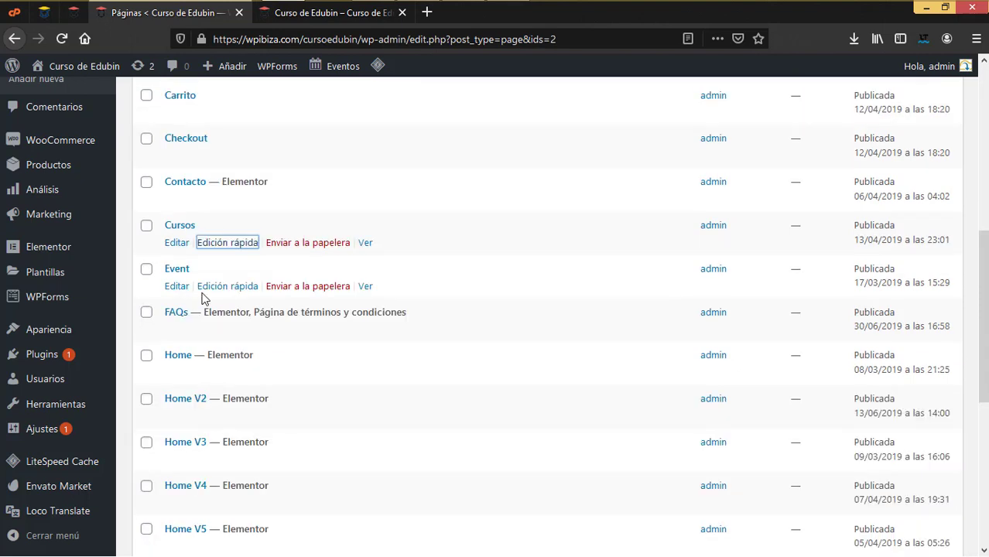
# Preview the Event page in a new browser tab and scroll through it
pyautogui.rightClick(366, 288)
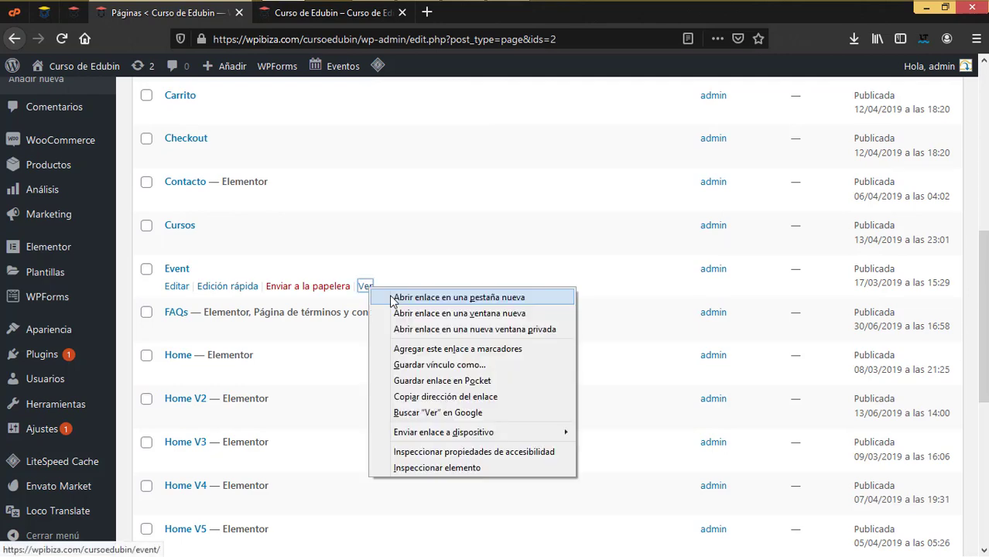
pyautogui.click(395, 296)
pyautogui.click(315, 17)
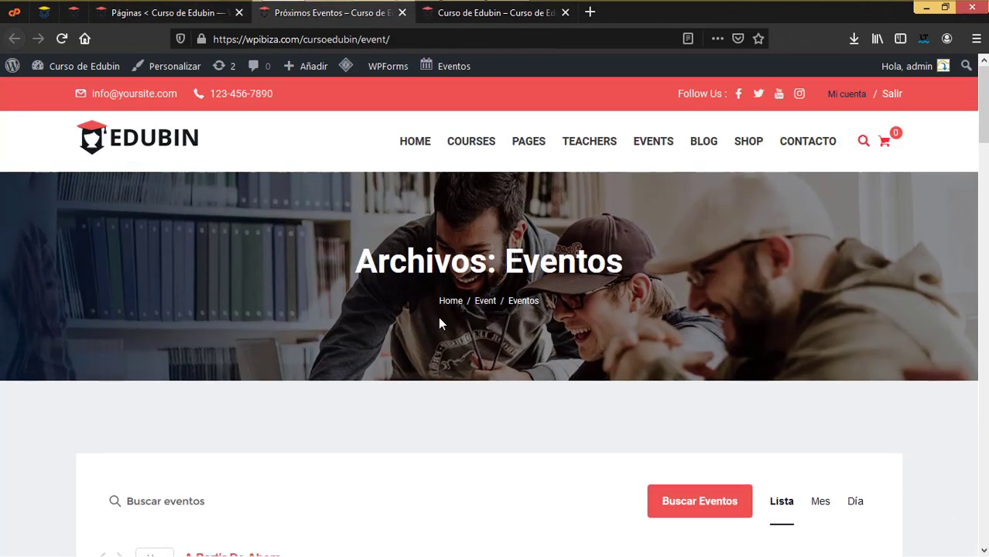
pyautogui.scroll(-2, 438, 316)
pyautogui.scroll(-2, 277, 409)
pyautogui.scroll(-2, 278, 410)
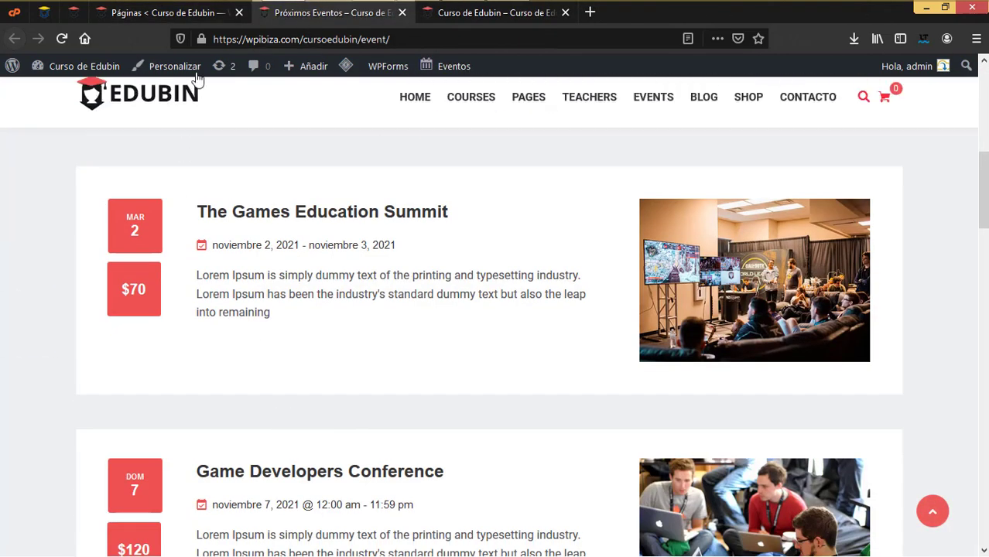
# Retitle the Event page as Eventos, then return to the events page preview
pyautogui.click(186, 17)
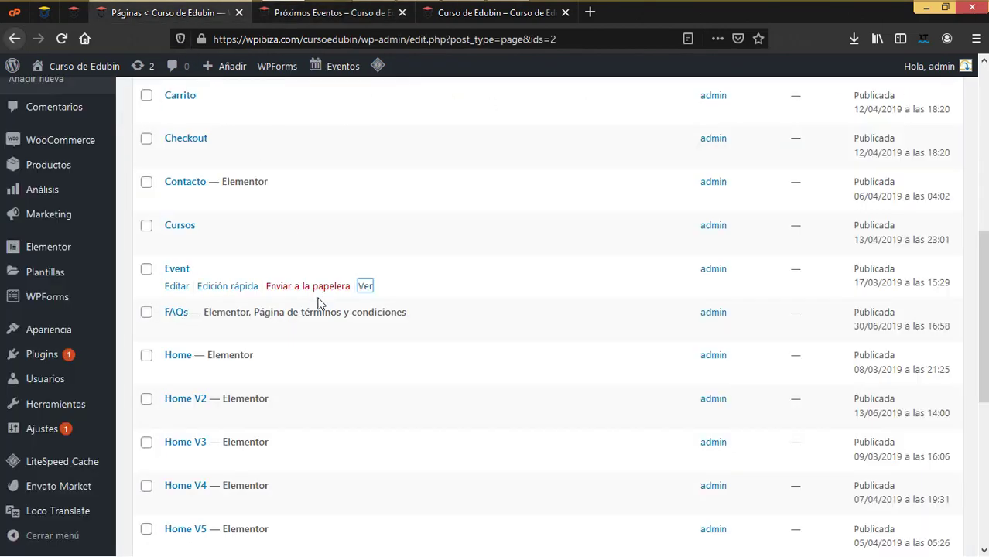
pyautogui.click(234, 287)
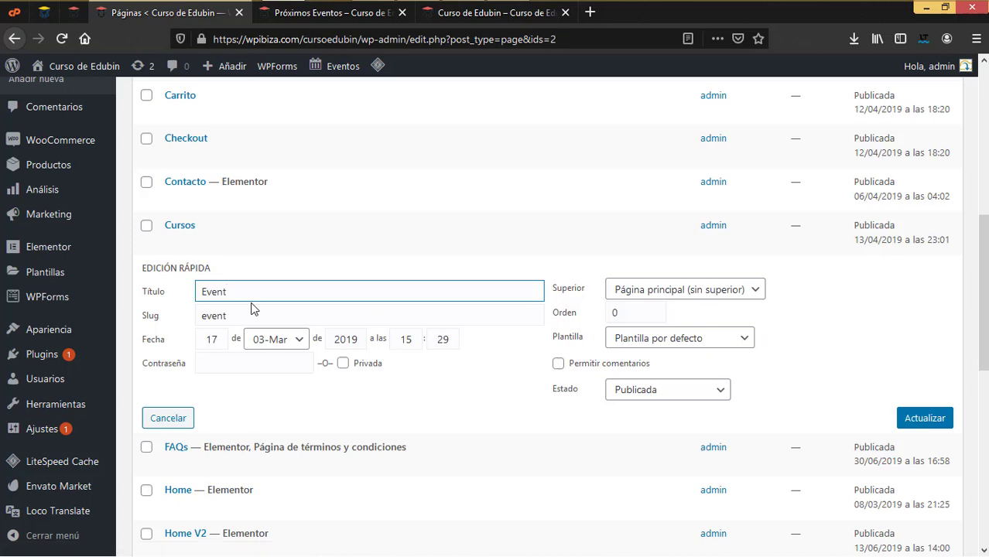
pyautogui.write('os')
pyautogui.click(940, 424)
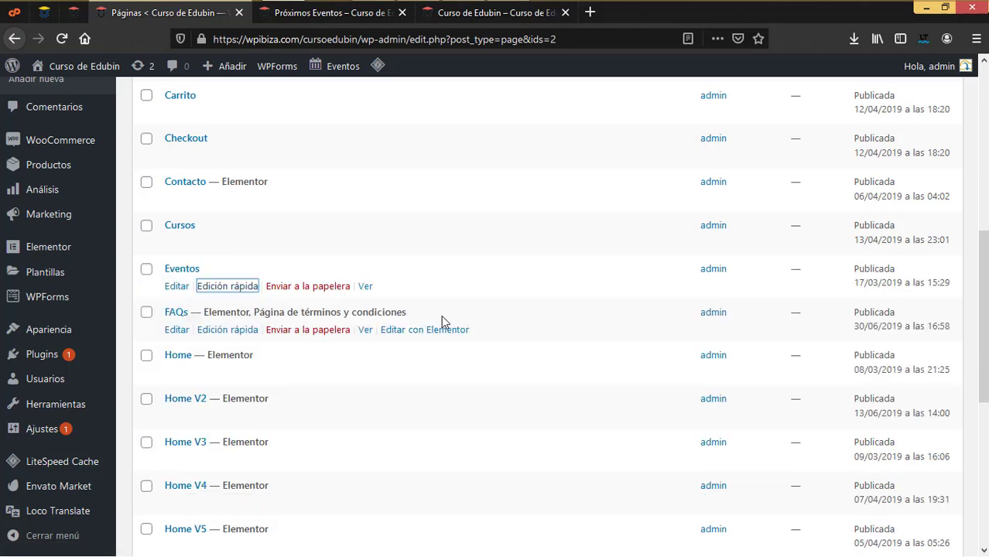
pyautogui.click(341, 13)
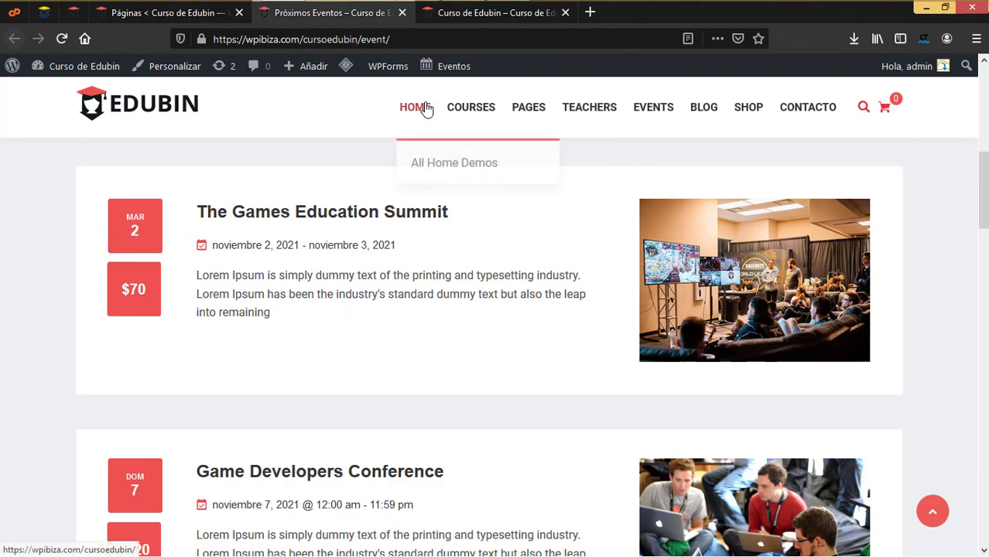
# Browse the site's FAQs page from the PAGES menu, then return to the Páginas list
pyautogui.moveTo(540, 117)
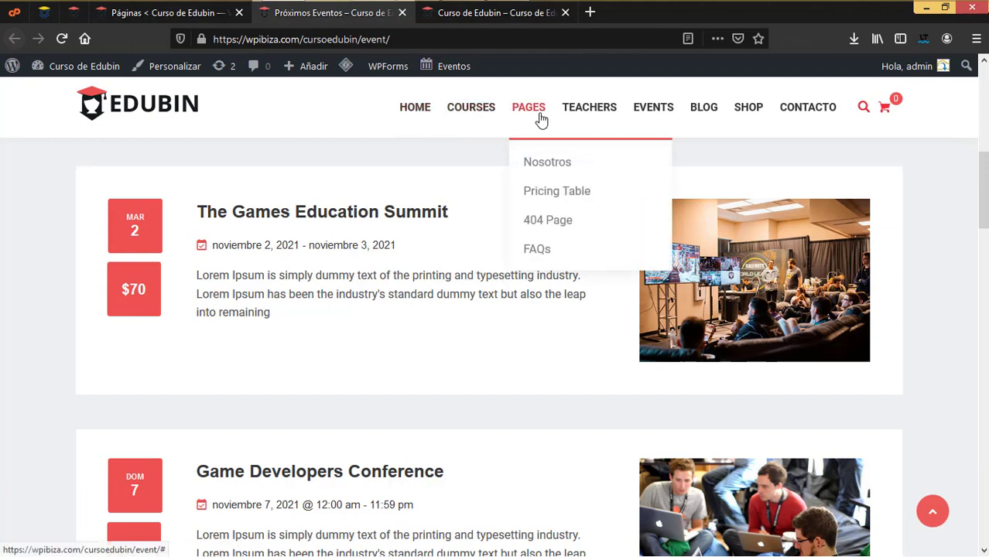
pyautogui.click(547, 255)
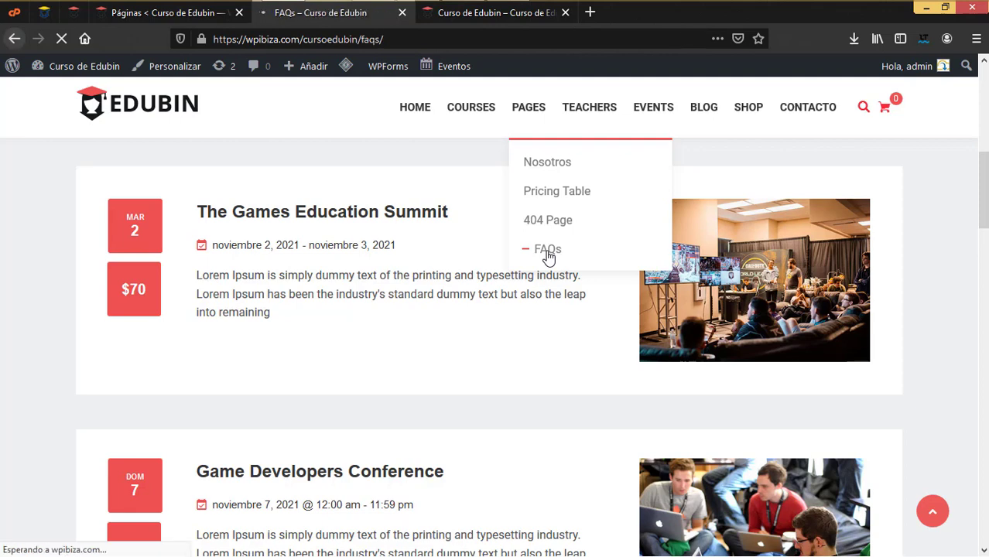
pyautogui.scroll(-6, 456, 370)
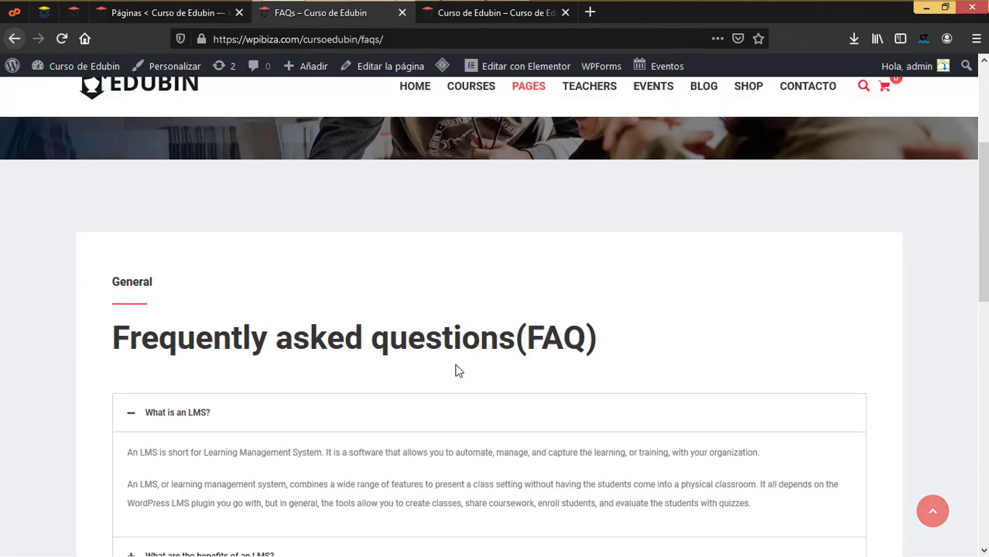
pyautogui.scroll(-5, 457, 372)
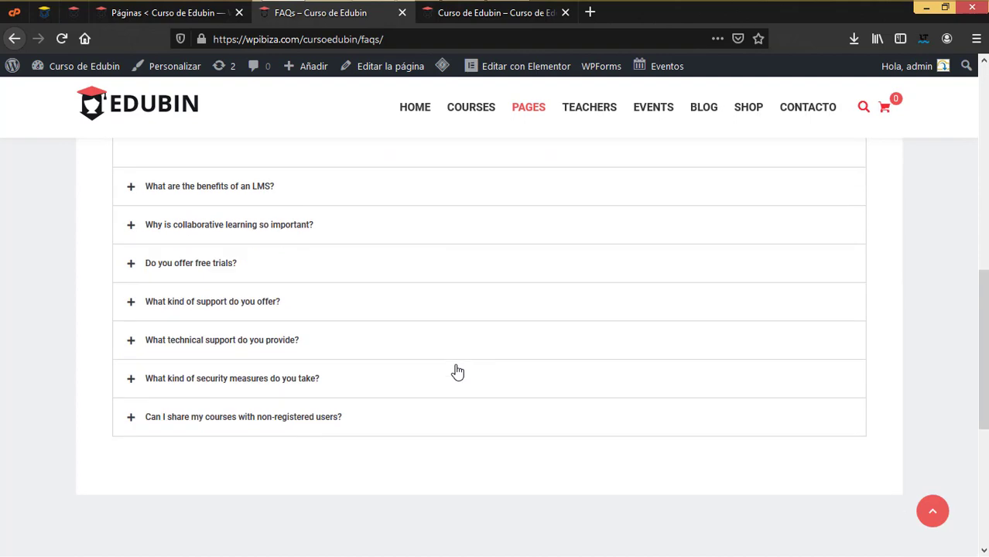
pyautogui.scroll(2, 459, 369)
pyautogui.scroll(4, 460, 361)
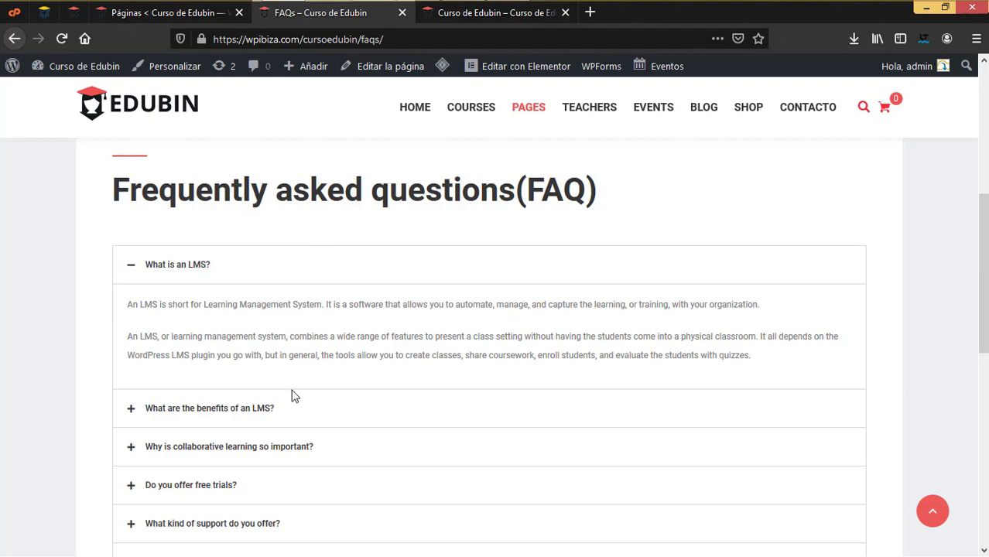
pyautogui.click(169, 14)
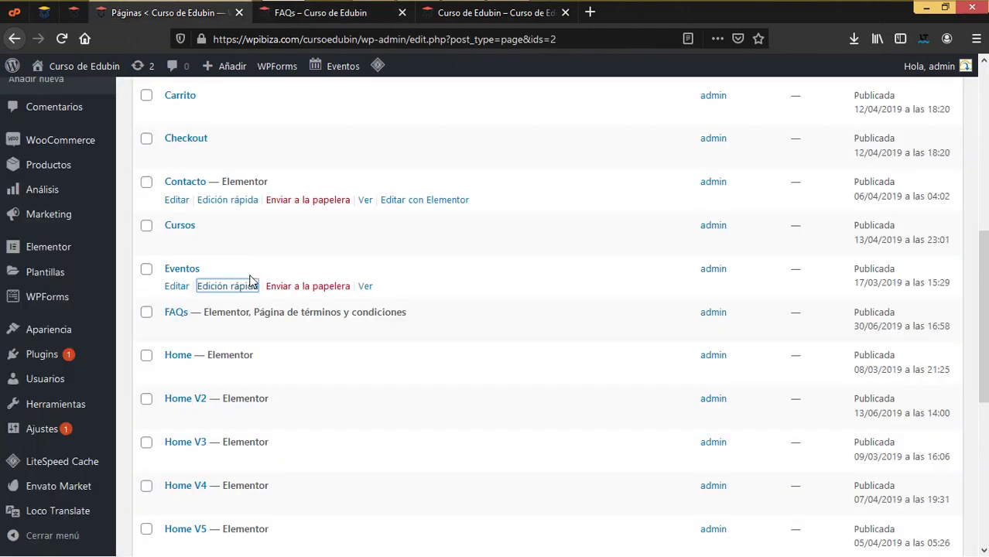
# Find Home v7 in the Páginas list and change its title to Inicio via Quick Edit
pyautogui.scroll(-2, 337, 358)
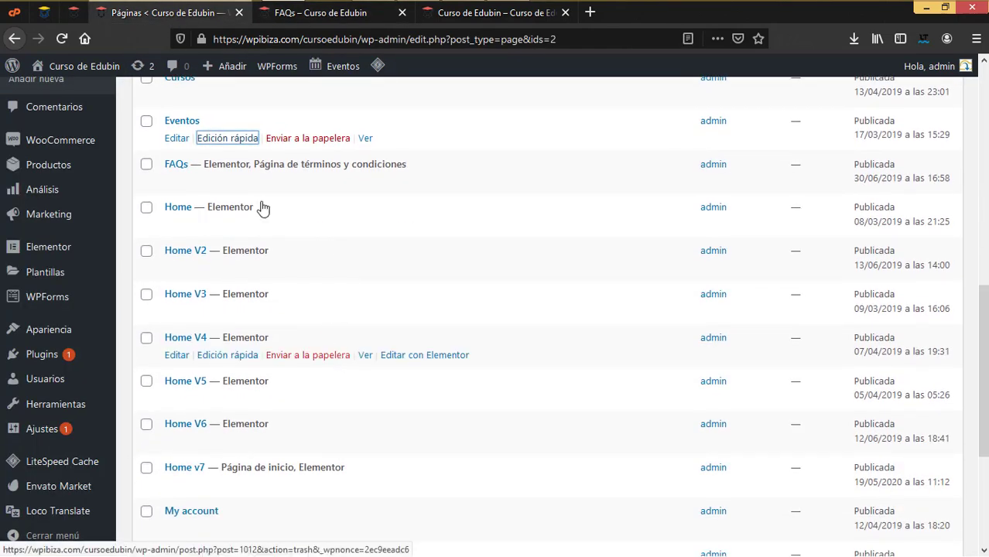
pyautogui.scroll(-2, 358, 292)
pyautogui.scroll(2, 358, 292)
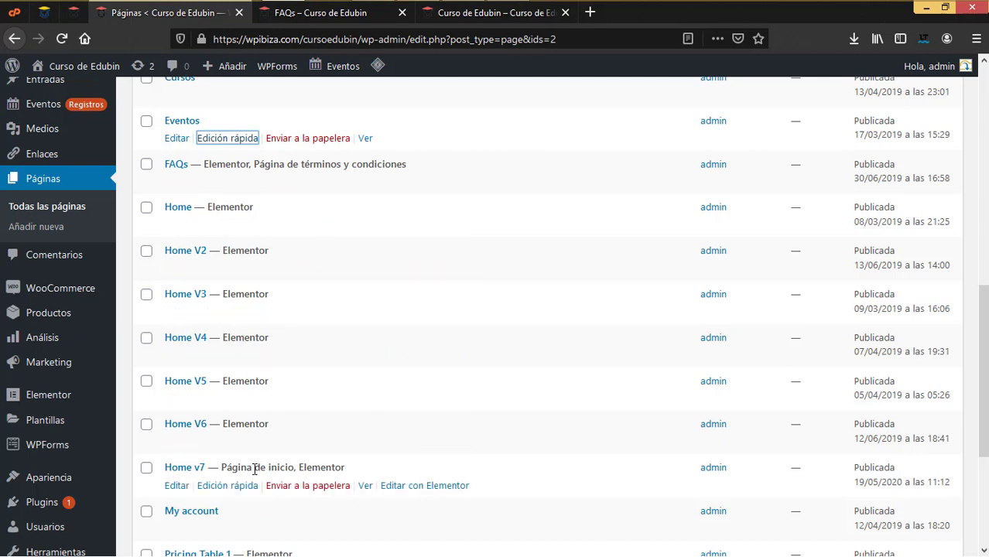
pyautogui.scroll(-3, 231, 468)
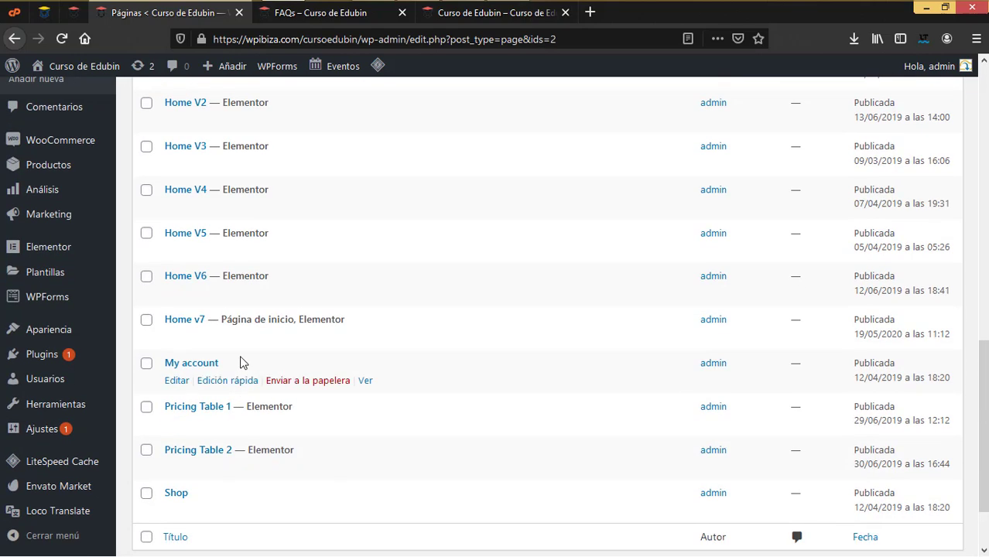
pyautogui.click(229, 338)
pyautogui.moveTo(253, 341); pyautogui.dragTo(137, 343)
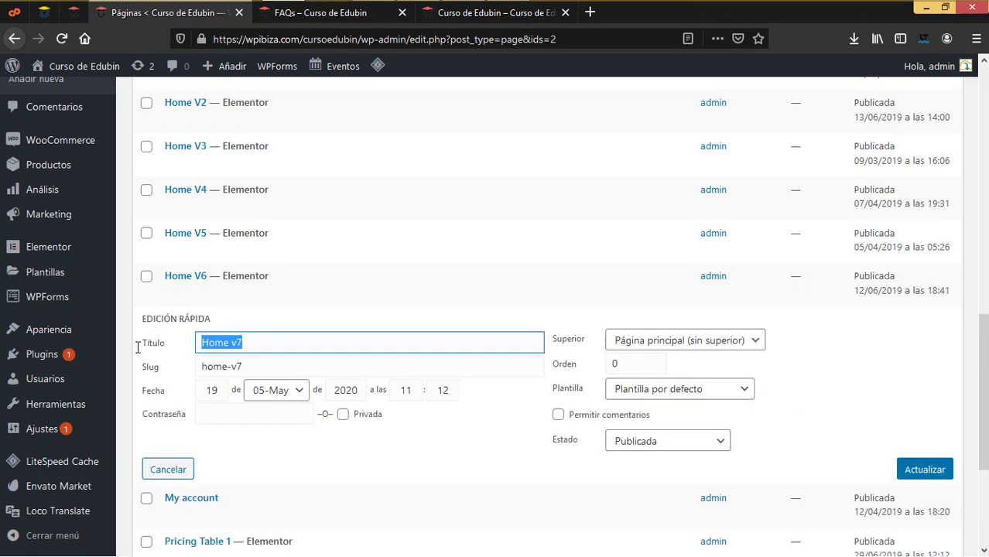
pyautogui.write('Ini')
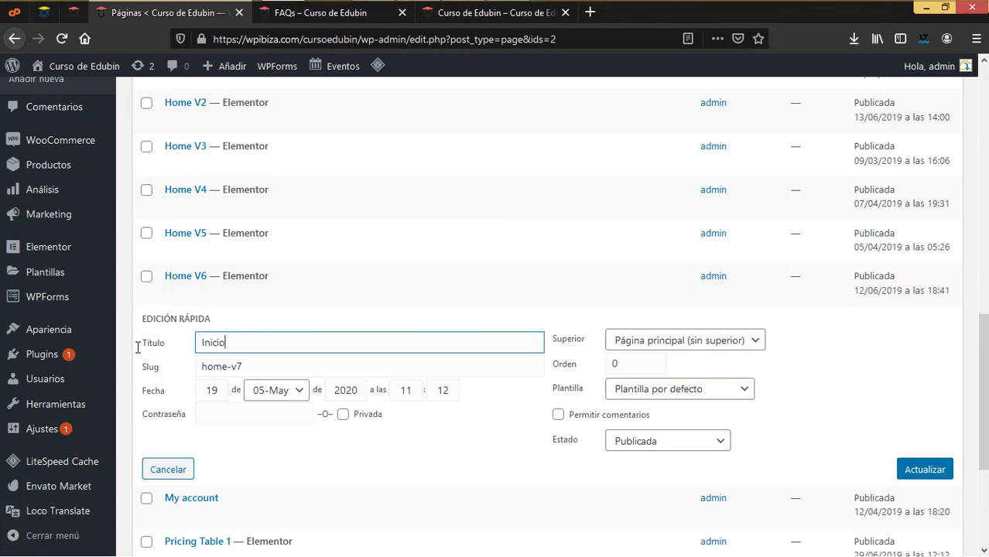
pyautogui.write('cio')
pyautogui.click(920, 470)
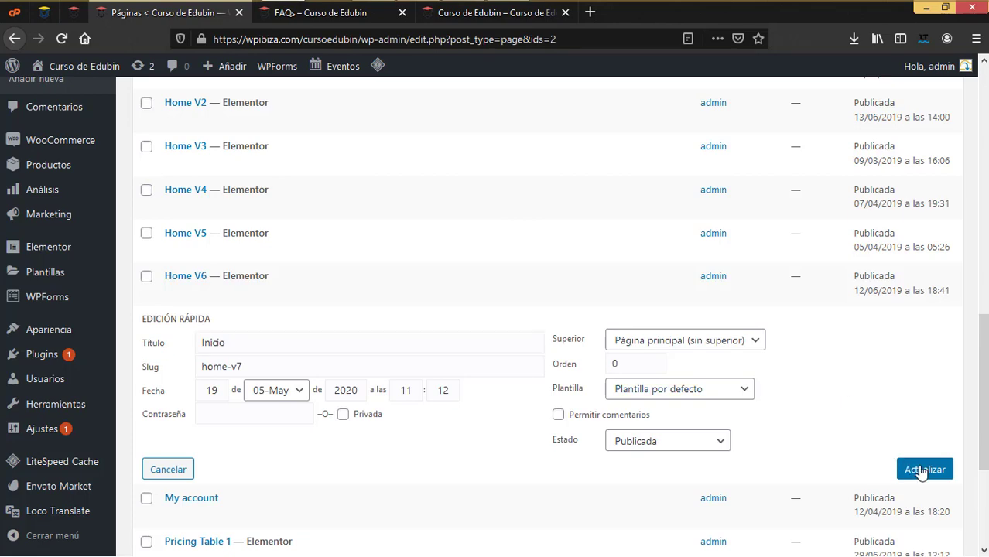
pyautogui.scroll(3, 655, 419)
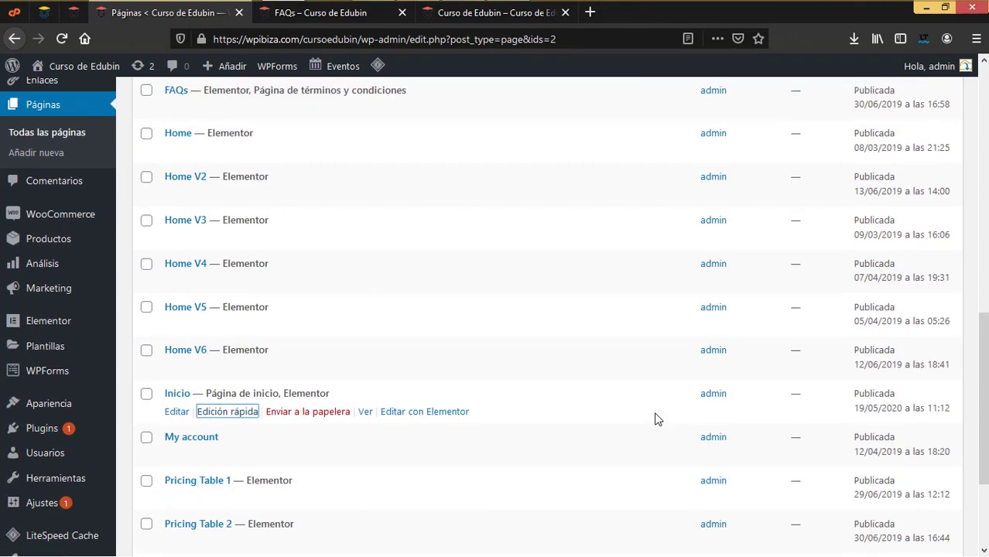
pyautogui.scroll(-2, 654, 415)
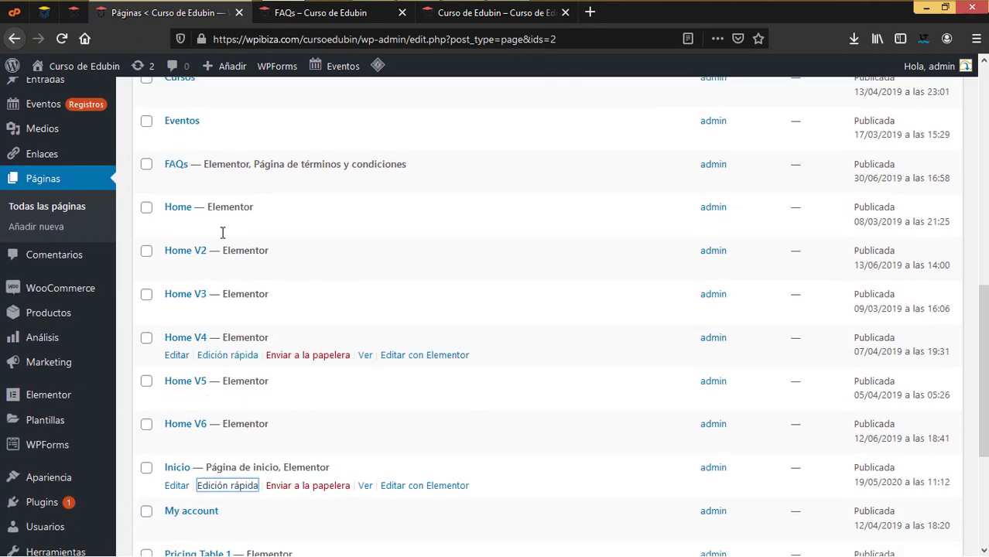
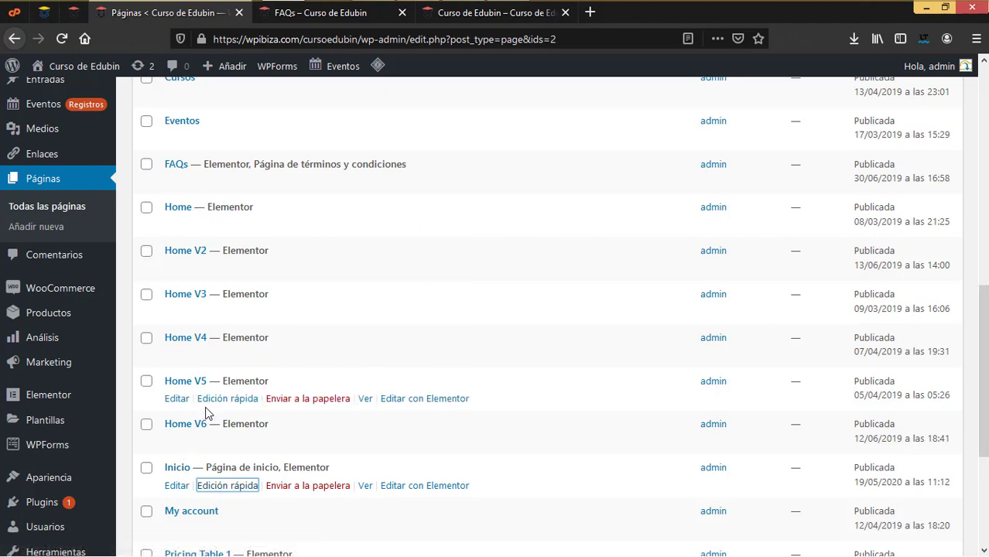
# Rename the My account page to Cuenta using Quick Edit and save it
pyautogui.scroll(-3, 232, 457)
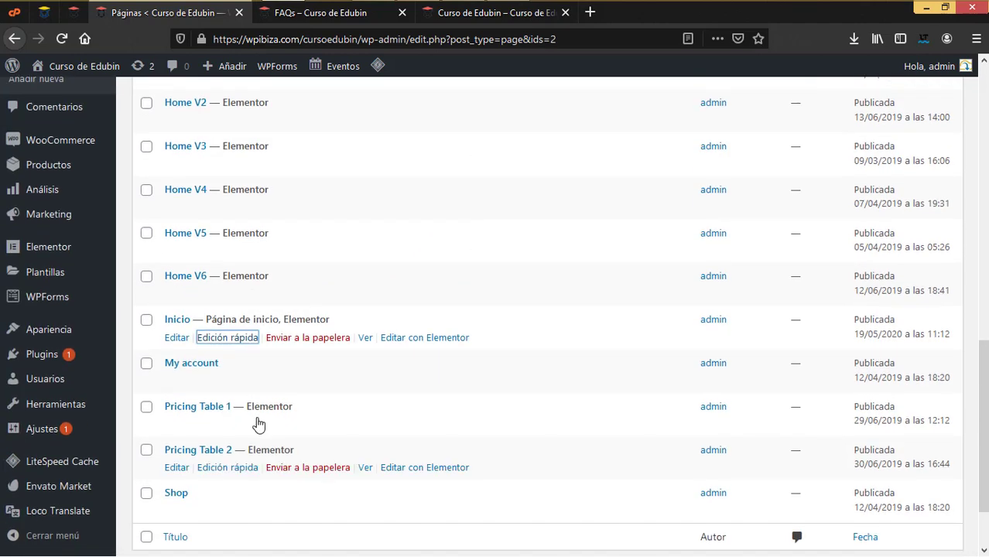
pyautogui.scroll(3, 210, 376)
pyautogui.scroll(3, 210, 375)
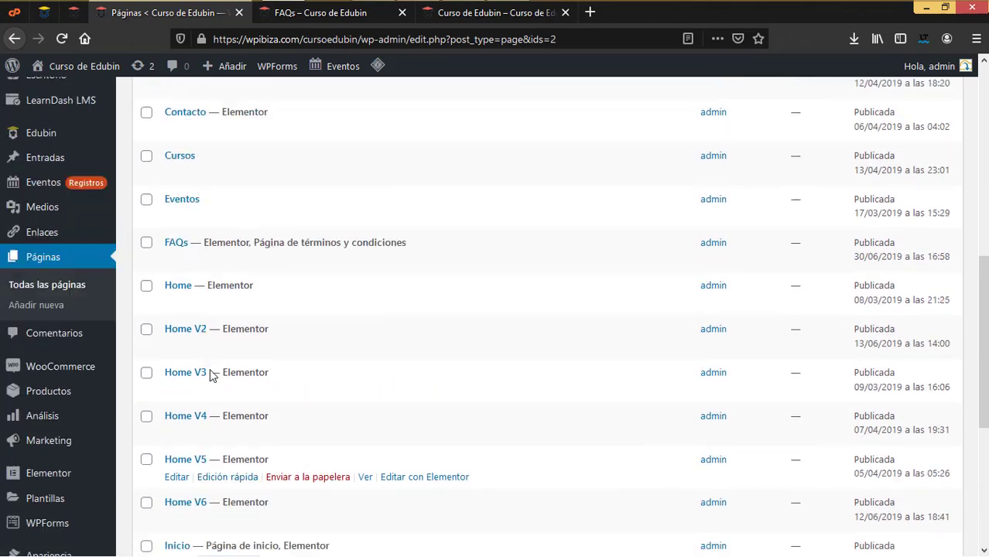
pyautogui.scroll(-6, 210, 371)
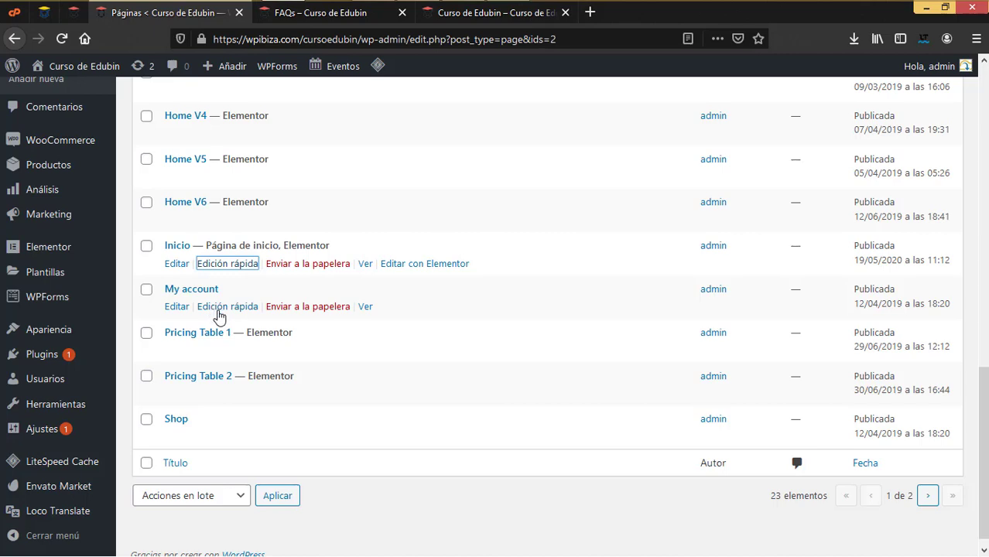
pyautogui.scroll(10, 217, 314)
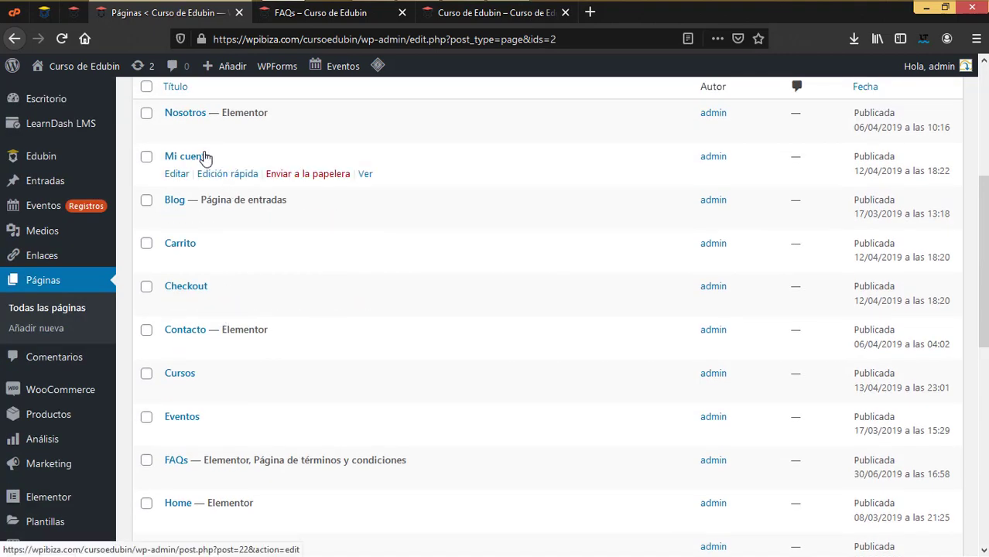
pyautogui.scroll(-7, 203, 480)
pyautogui.scroll(-3, 203, 470)
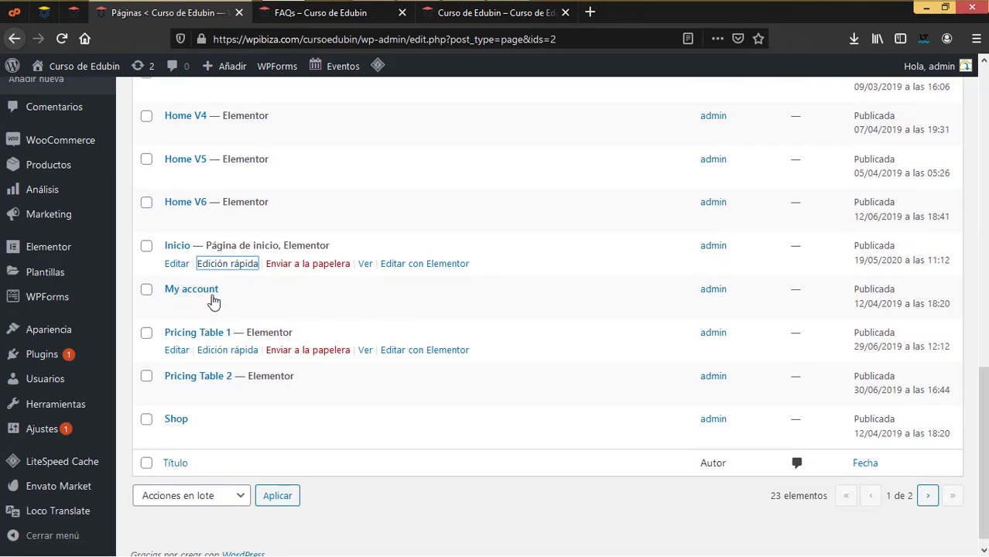
pyautogui.click(220, 314)
pyautogui.moveTo(265, 311); pyautogui.dragTo(151, 315)
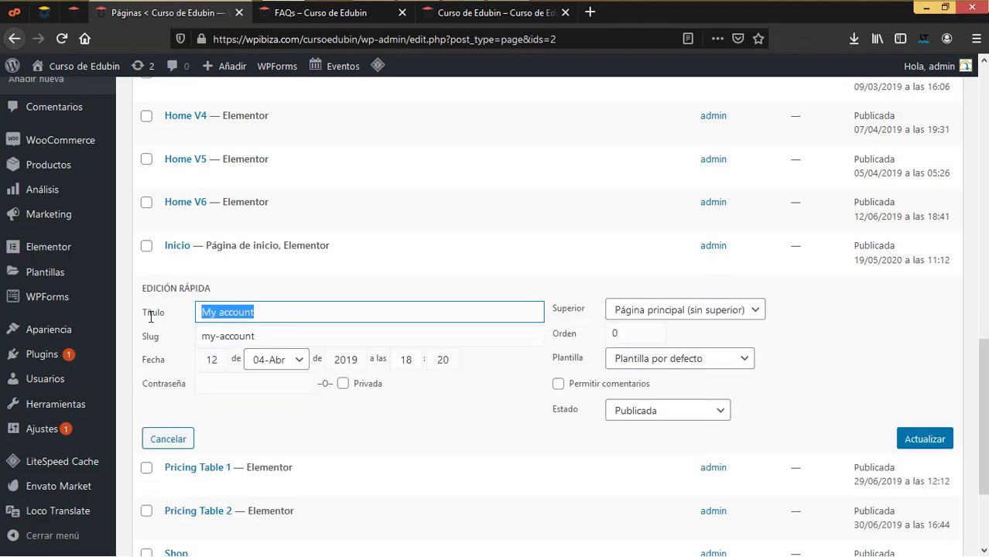
pyautogui.write('Cuenta')
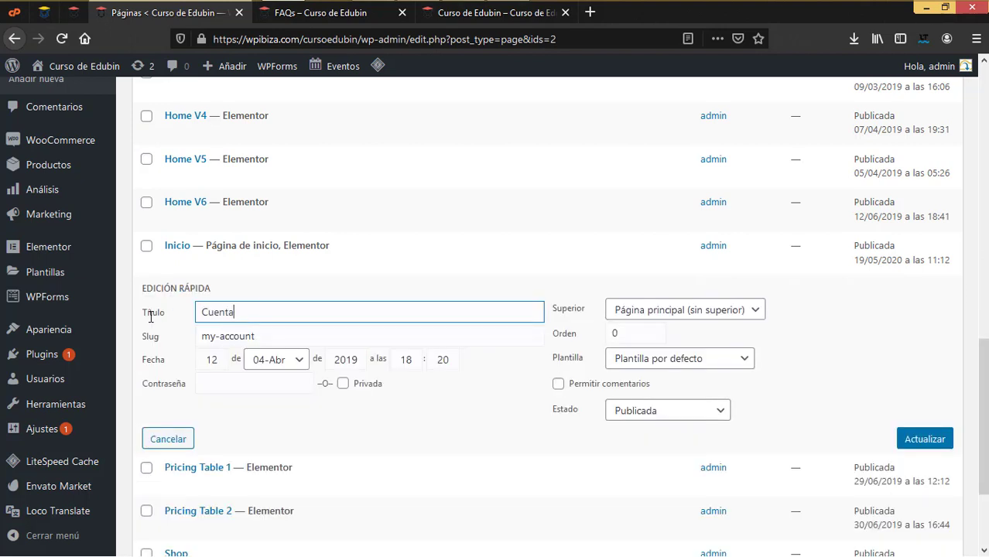
pyautogui.click(916, 438)
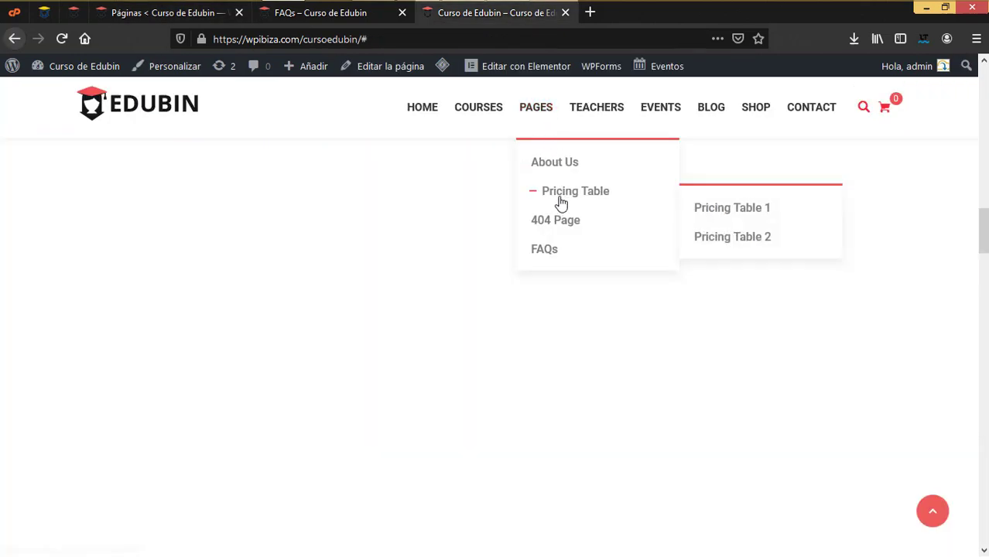
# View the Pricing Table 1 page from the site's Pages > Pricing Table menu
pyautogui.click(562, 193)
pyautogui.moveTo(547, 147)
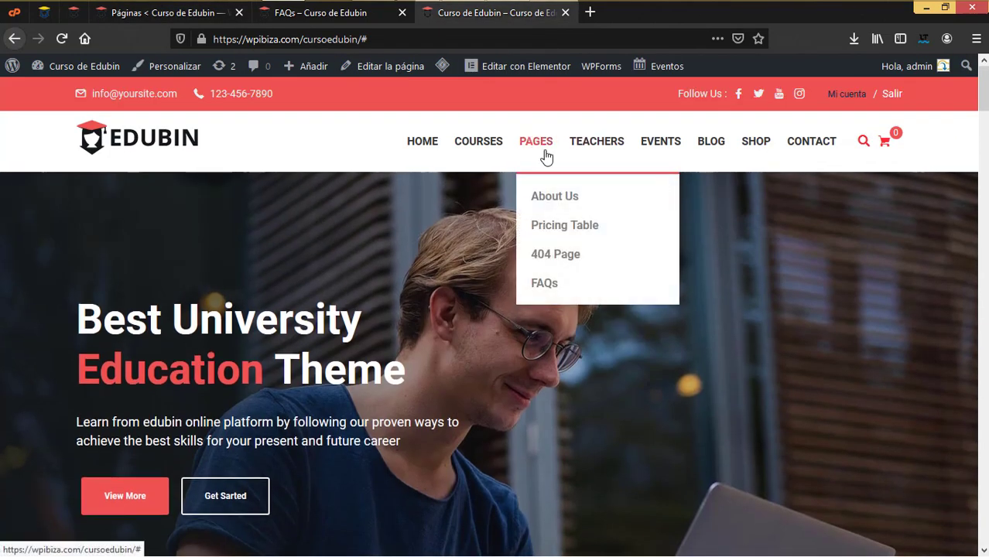
pyautogui.moveTo(597, 243)
pyautogui.click(727, 248)
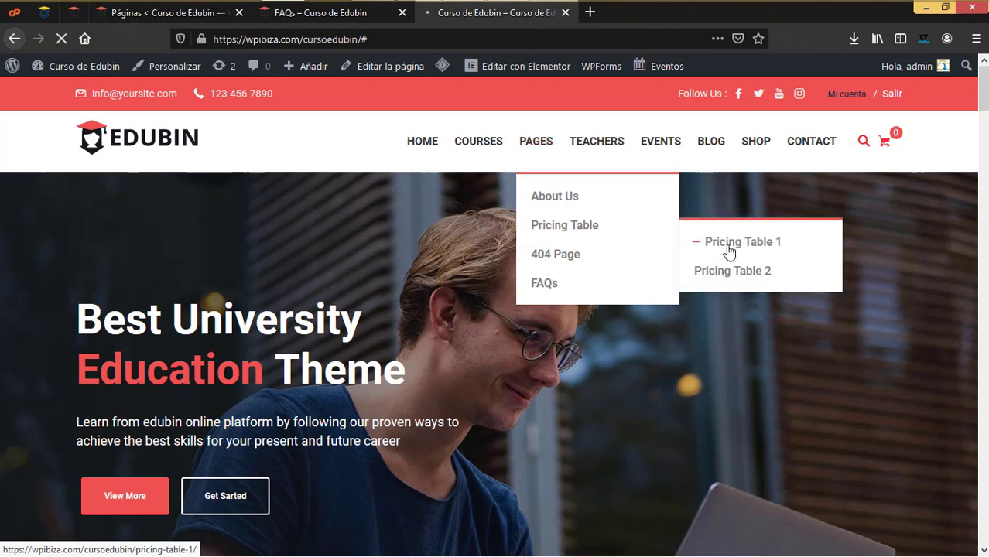
pyautogui.scroll(-5, 547, 375)
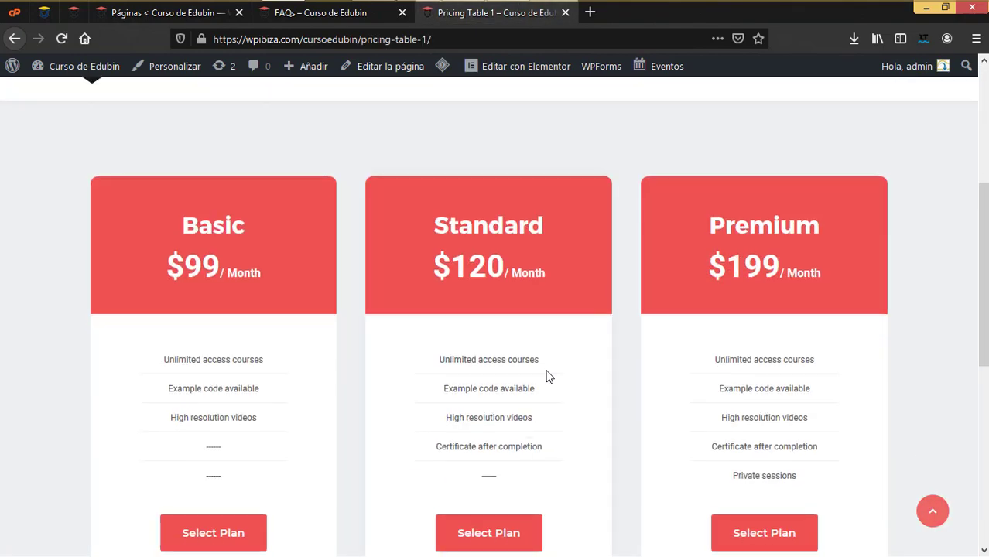
pyautogui.scroll(-3, 547, 375)
pyautogui.scroll(6, 545, 368)
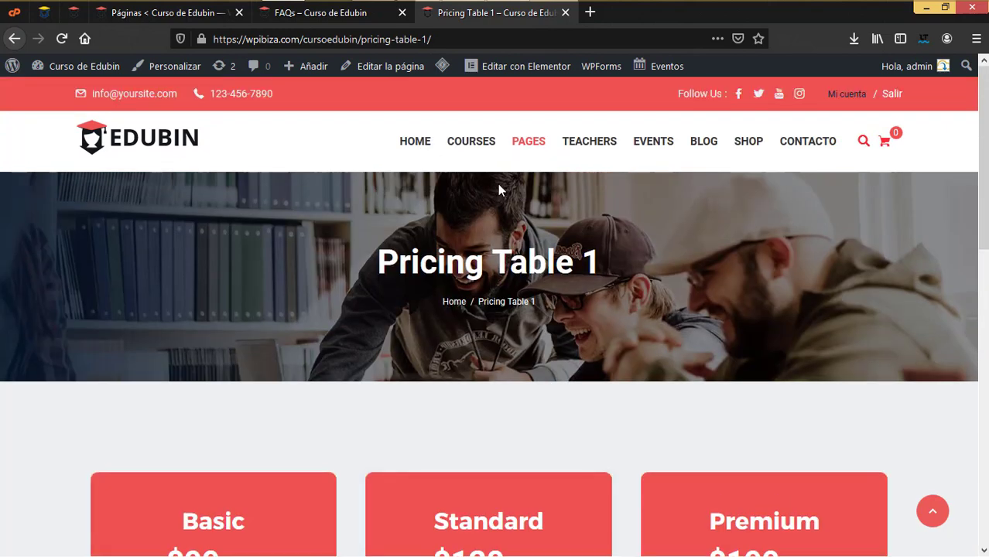
# View the Pricing Table 2 page, then return to the admin pages list
pyautogui.moveTo(529, 143)
pyautogui.moveTo(546, 225)
pyautogui.click(719, 272)
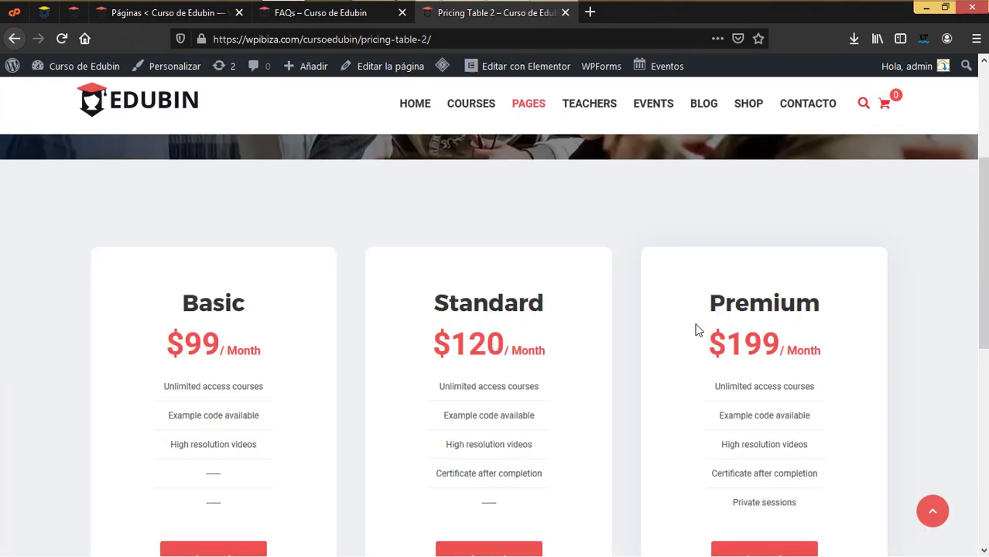
pyautogui.scroll(-2, 698, 330)
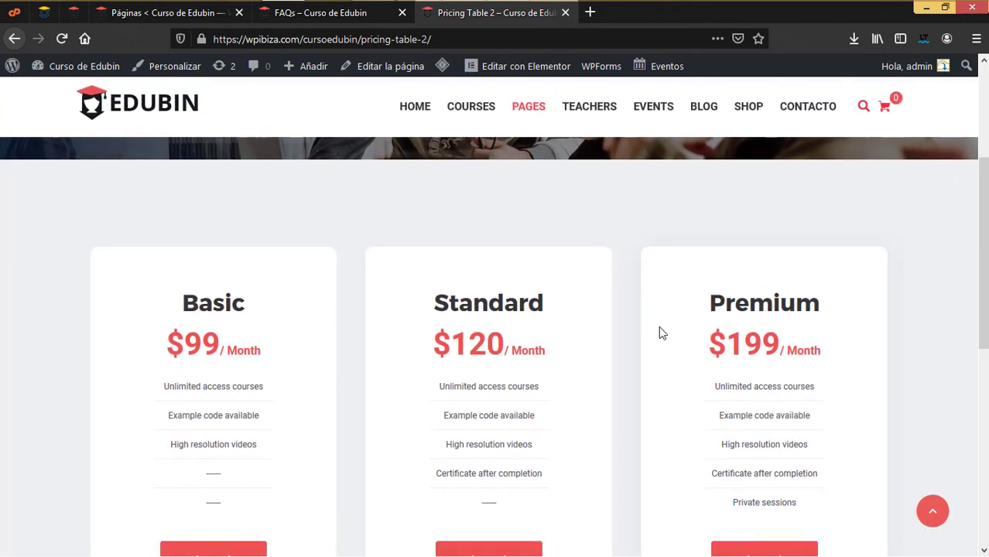
pyautogui.click(195, 14)
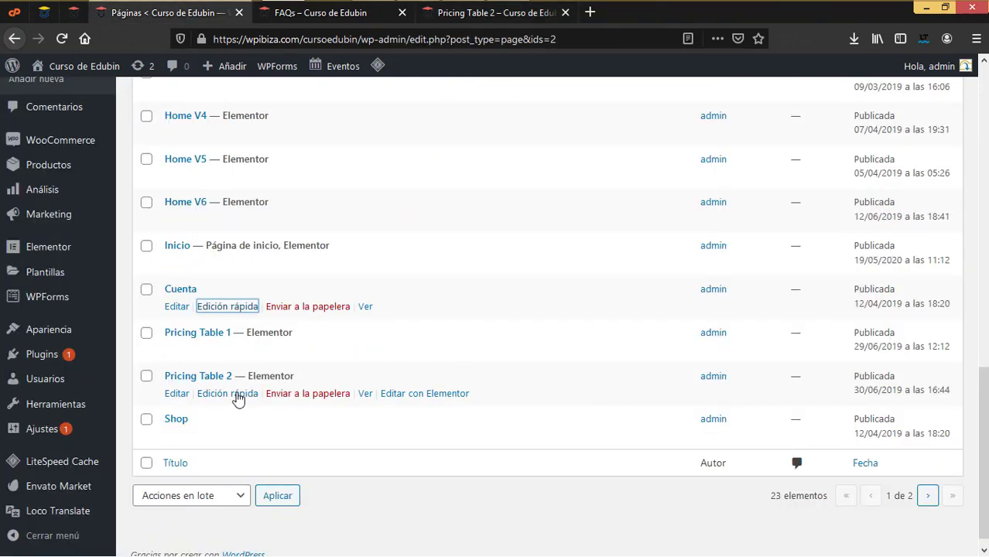
# Rename the Pricing Table 2 page to Precios via Quick Edit
pyautogui.click(232, 394)
pyautogui.moveTo(282, 402); pyautogui.dragTo(117, 383)
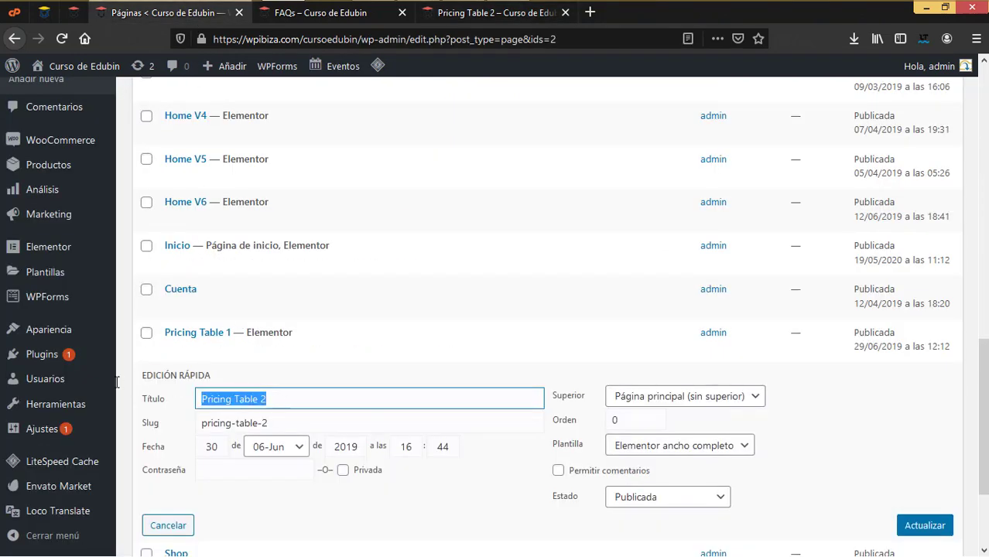
pyautogui.write('P')
pyautogui.moveTo(115, 381)
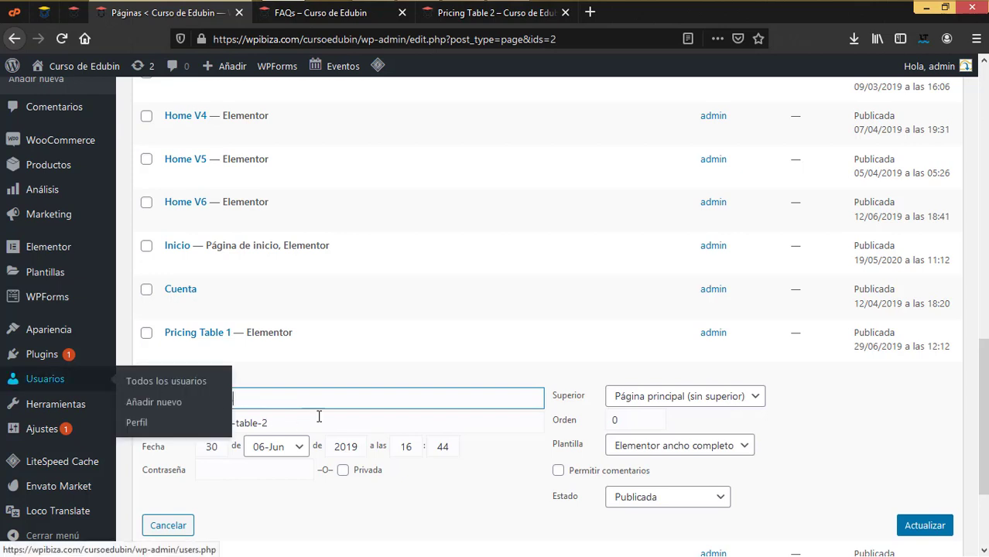
pyautogui.write('recios')
pyautogui.click(925, 525)
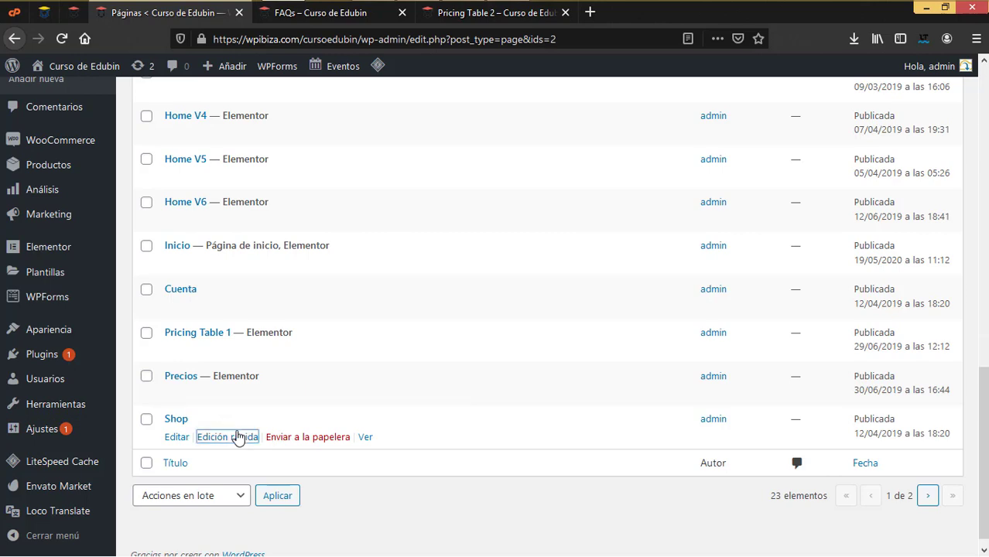
# Rename the Shop page to Tienda and show page 2 of the pages list
pyautogui.click(238, 436)
pyautogui.doubleClick(238, 436)
pyautogui.write('Tienda')
pyautogui.press('Return')
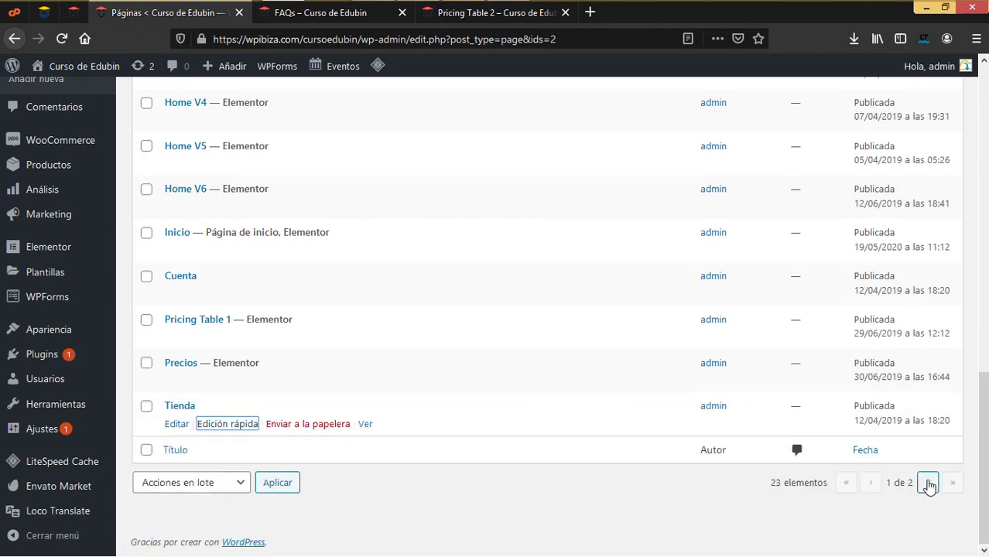
pyautogui.click(929, 483)
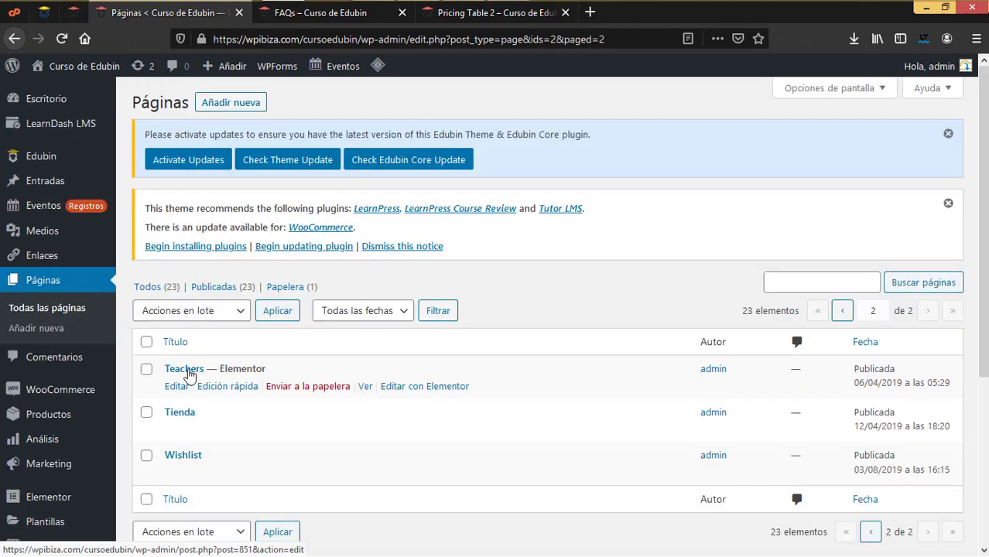
# View the Teachers page on the live site, then return to the pages list
pyautogui.click(345, 14)
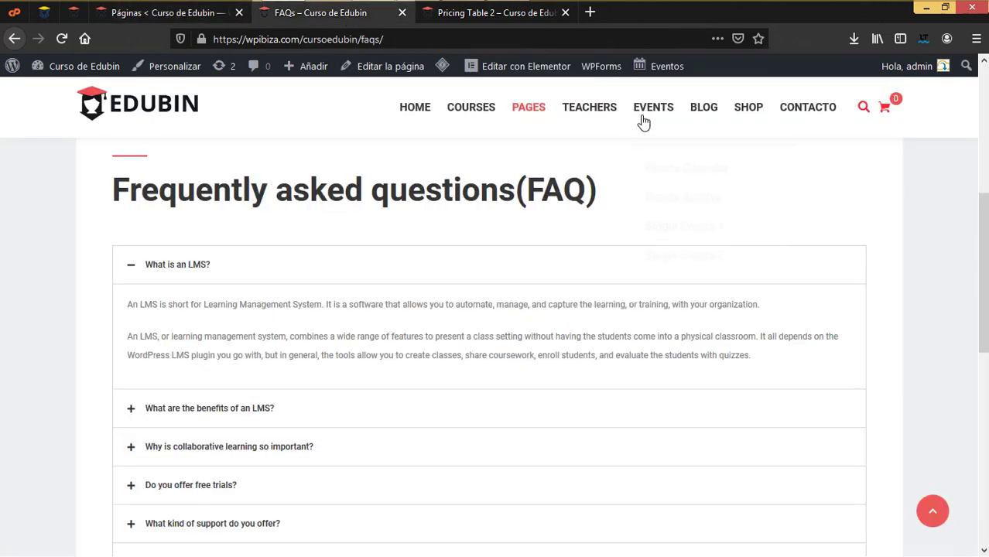
pyautogui.click(602, 116)
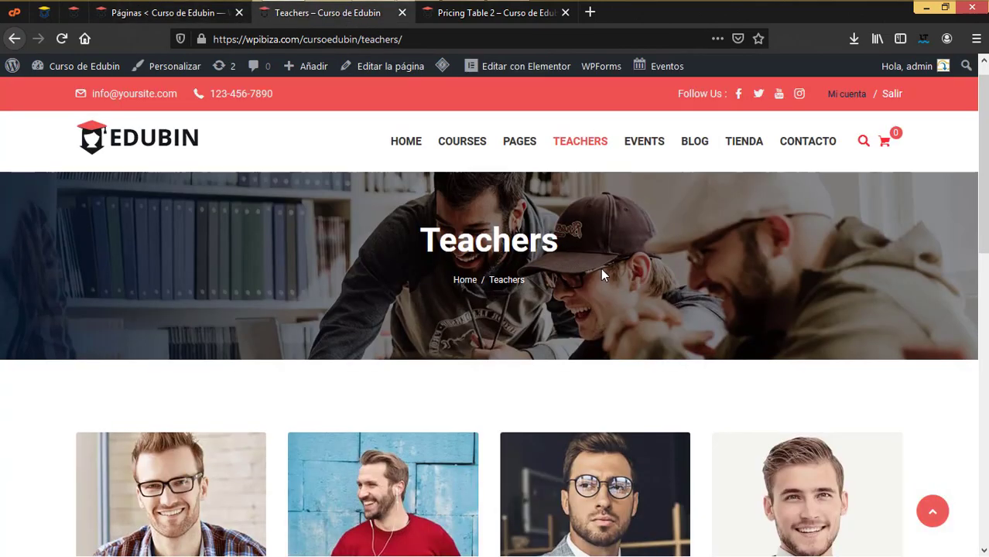
pyautogui.scroll(-5, 600, 267)
pyautogui.scroll(-2, 602, 272)
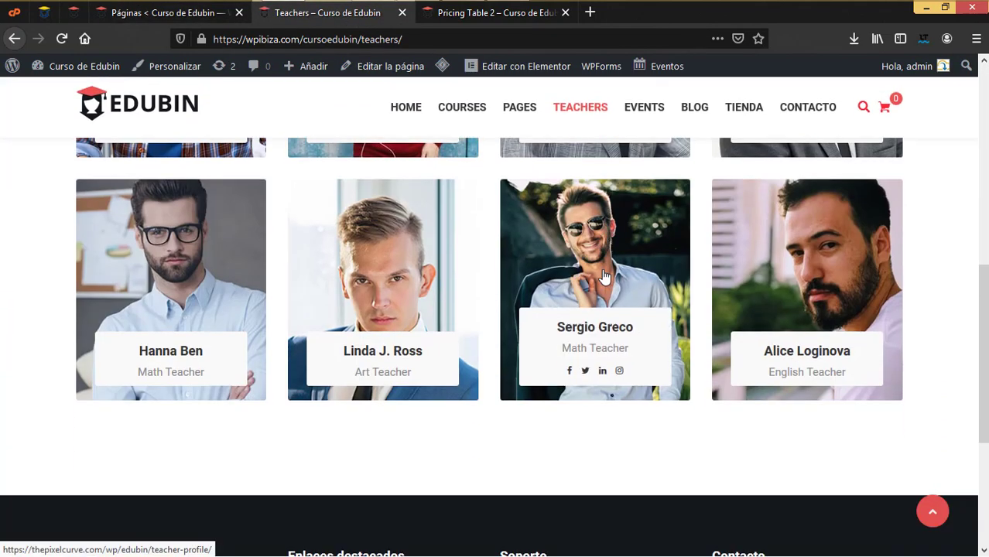
pyautogui.click(166, 13)
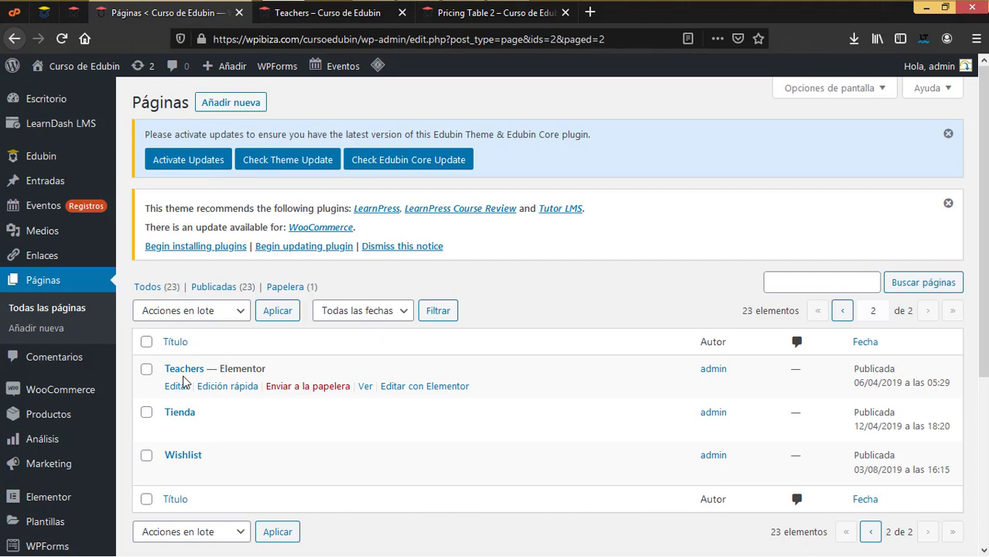
# Rename the Teachers page to Profesores via Quick Edit
pyautogui.click(239, 386)
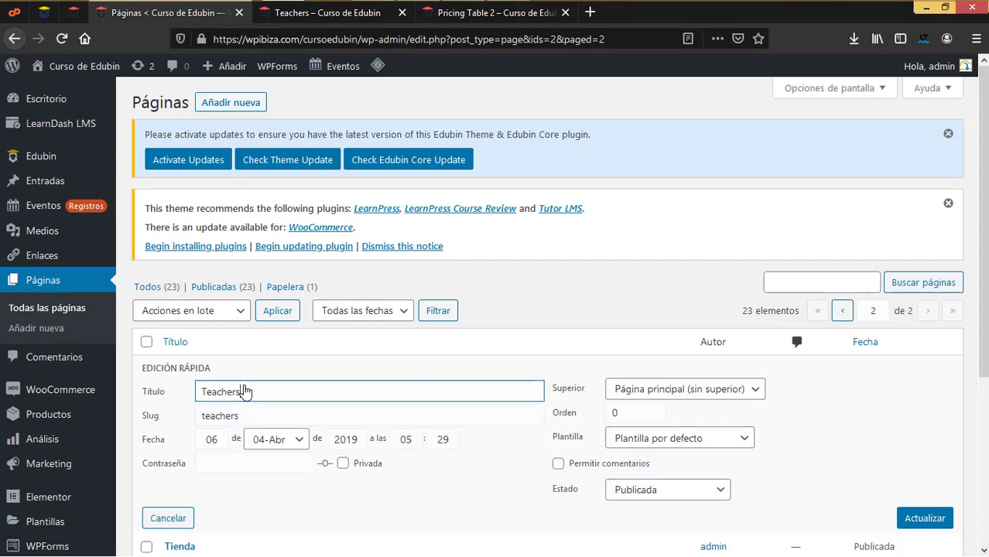
pyautogui.hotkey('ctrl', 'a')
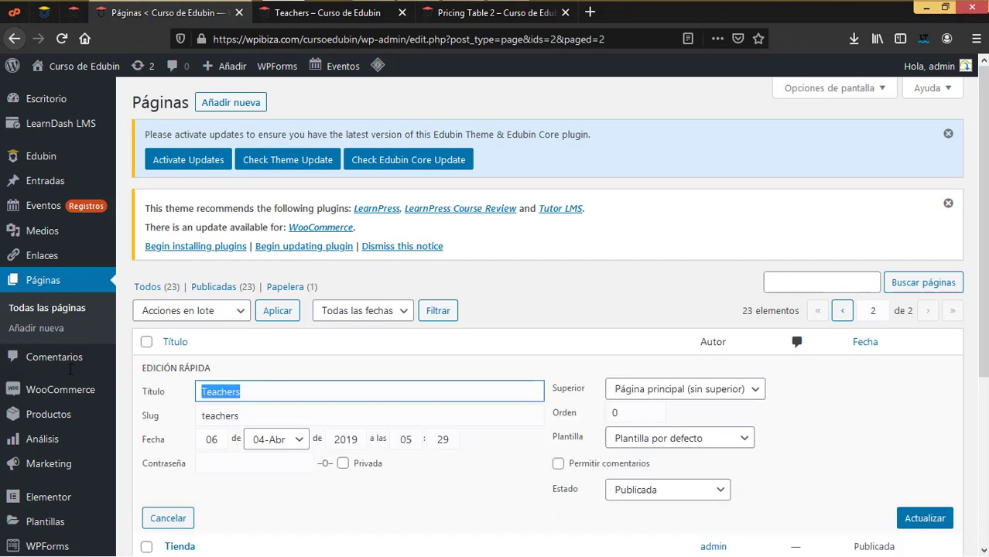
pyautogui.write('Profesores')
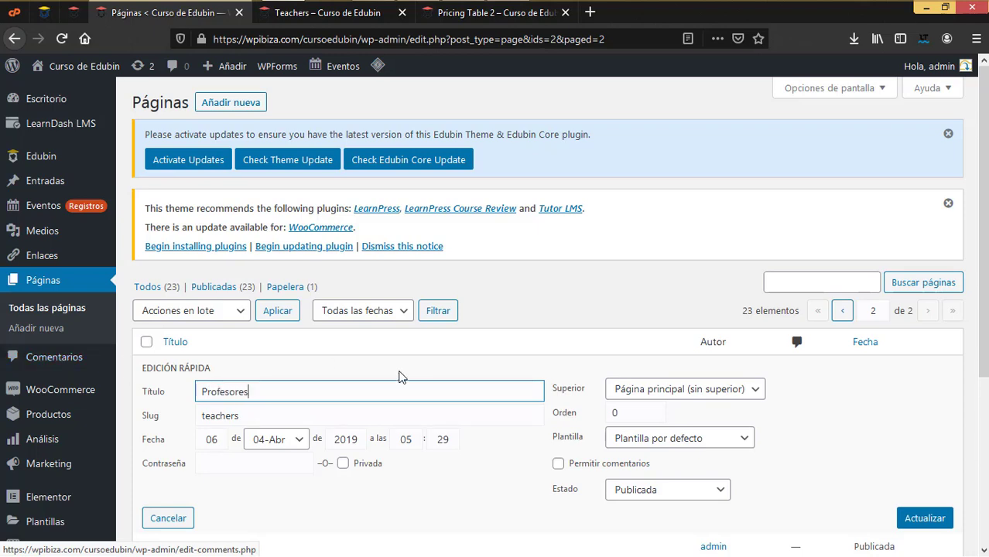
pyautogui.scroll(-2, 542, 378)
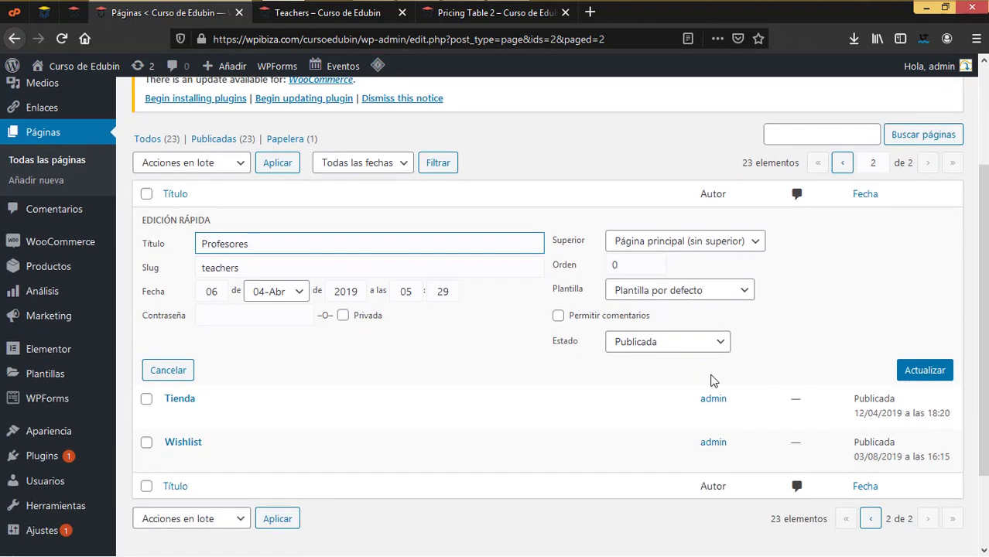
pyautogui.click(925, 369)
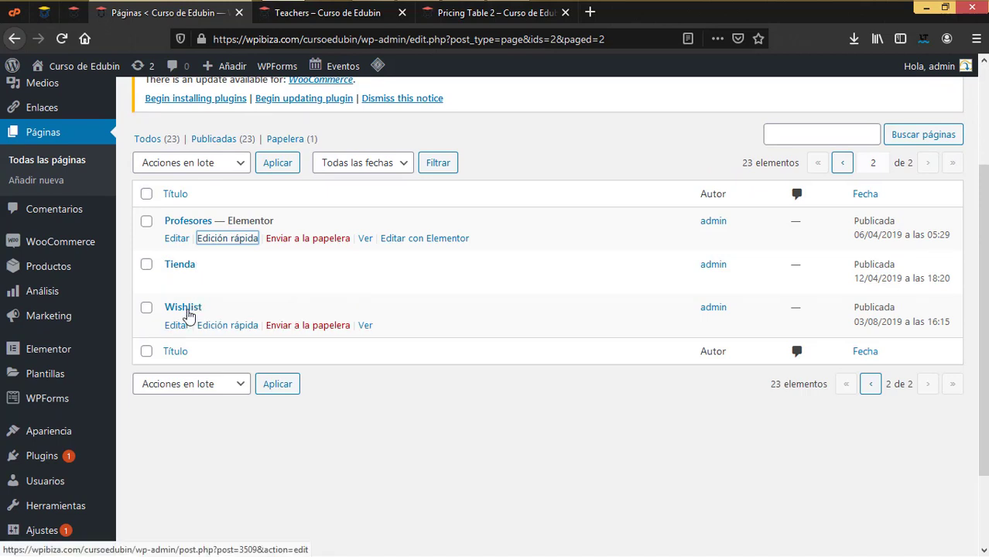
# Rename the Wishlist page to Lista de deseos via Quick Edit
pyautogui.click(234, 326)
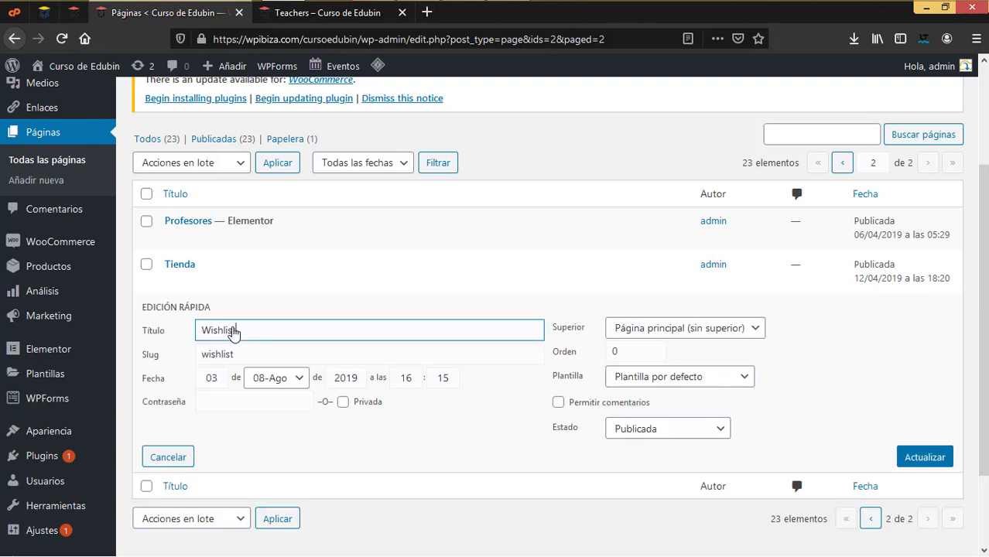
pyautogui.doubleClick(221, 332)
pyautogui.write('Lista de deseos')
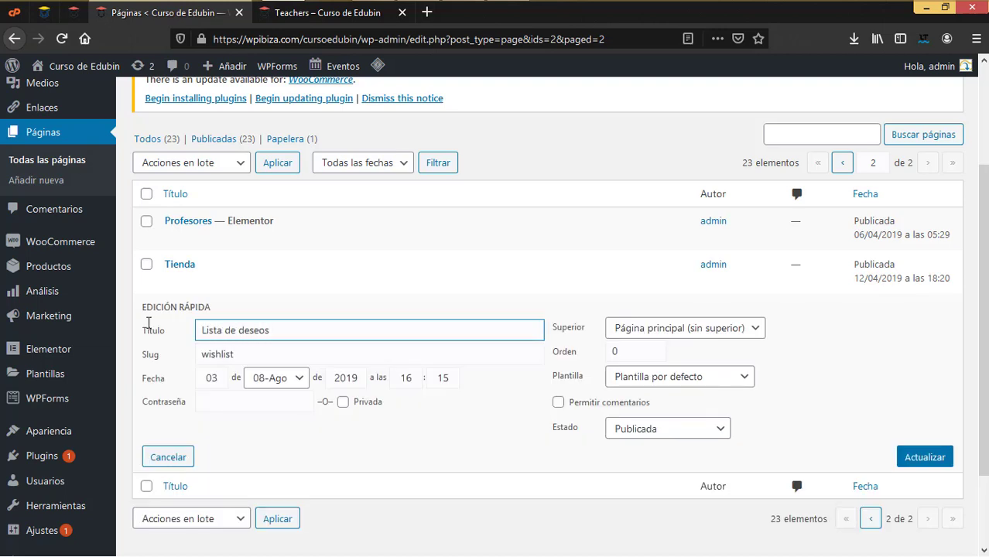
pyautogui.click(918, 456)
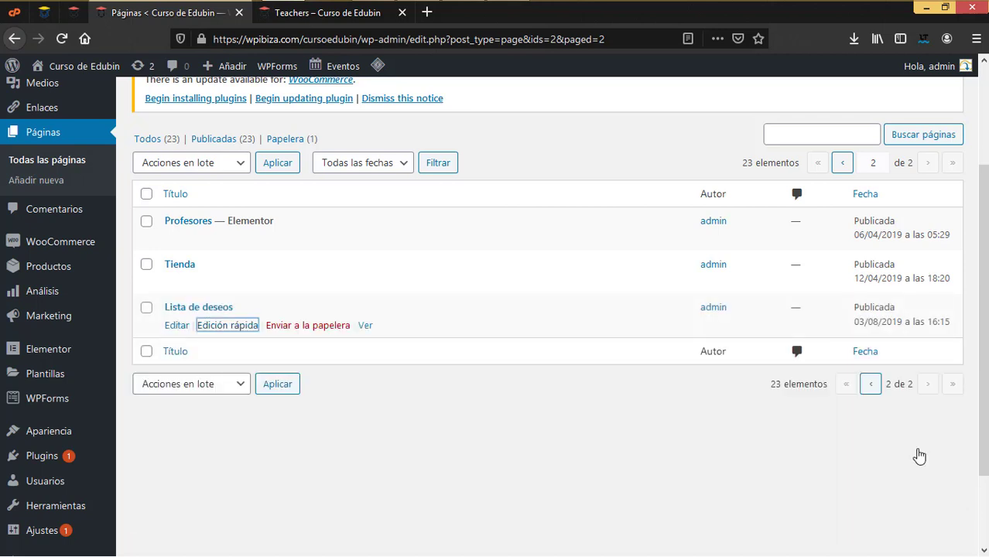
pyautogui.click(340, 12)
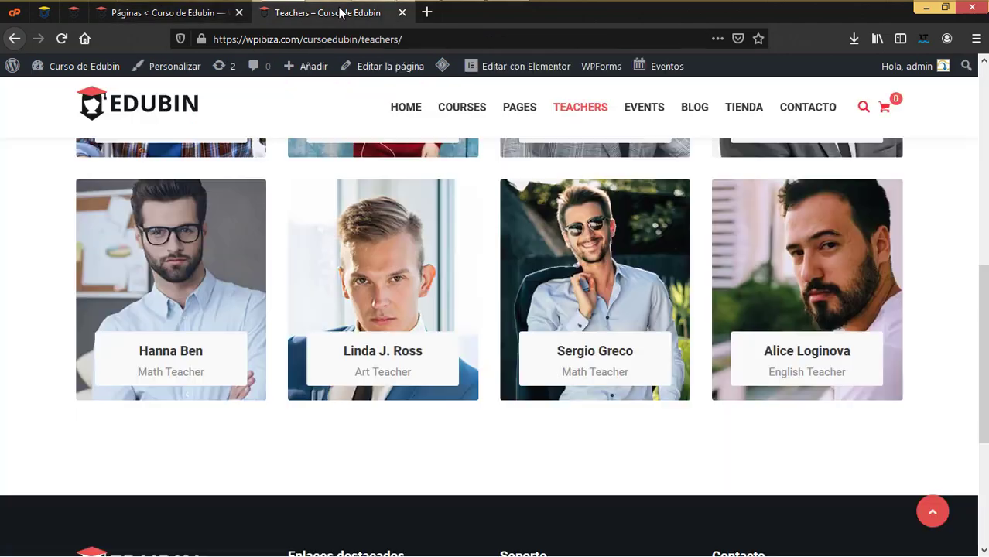
# Reload the live Teachers page to confirm the Profesores menu entry, then return to Páginas
pyautogui.click(62, 39)
pyautogui.moveTo(570, 147)
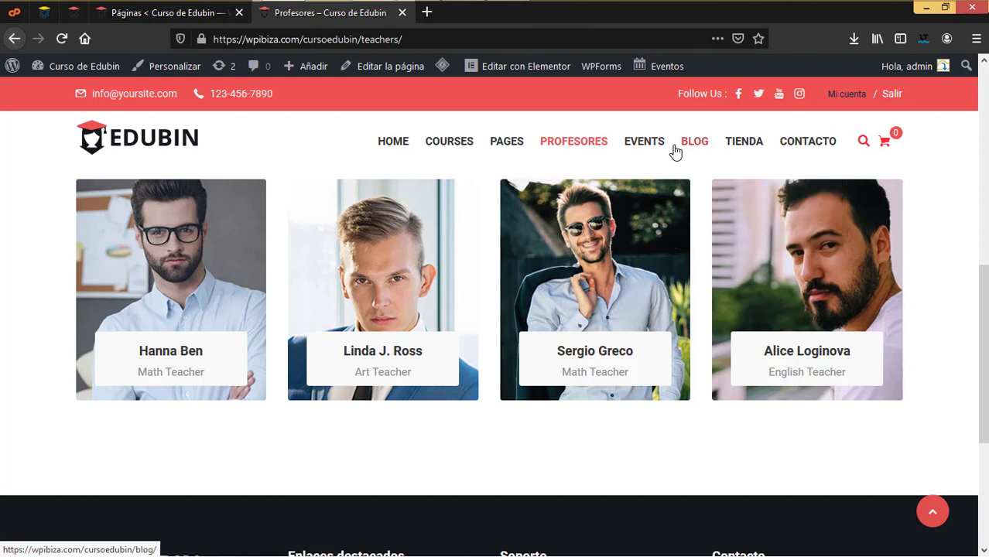
pyautogui.moveTo(742, 146)
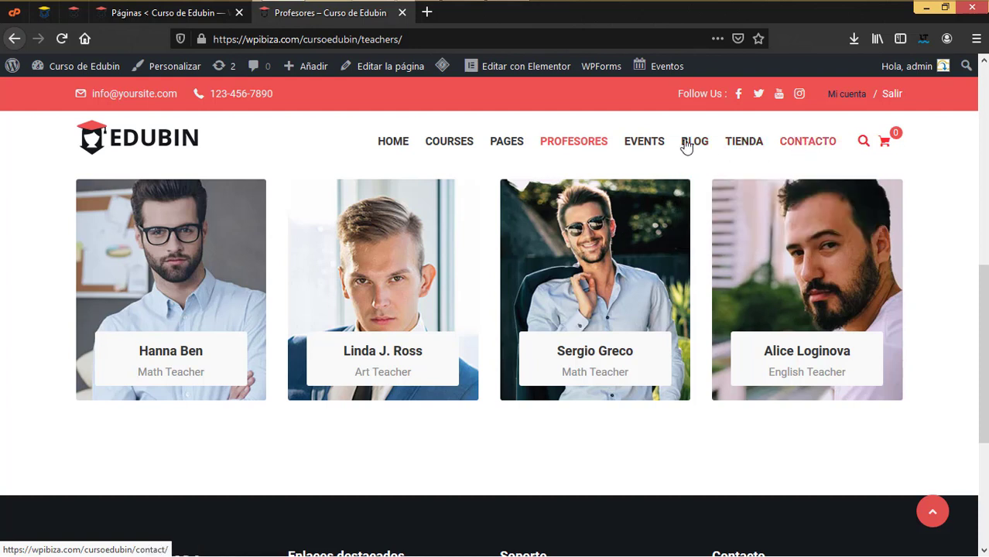
pyautogui.moveTo(648, 146)
pyautogui.moveTo(503, 152)
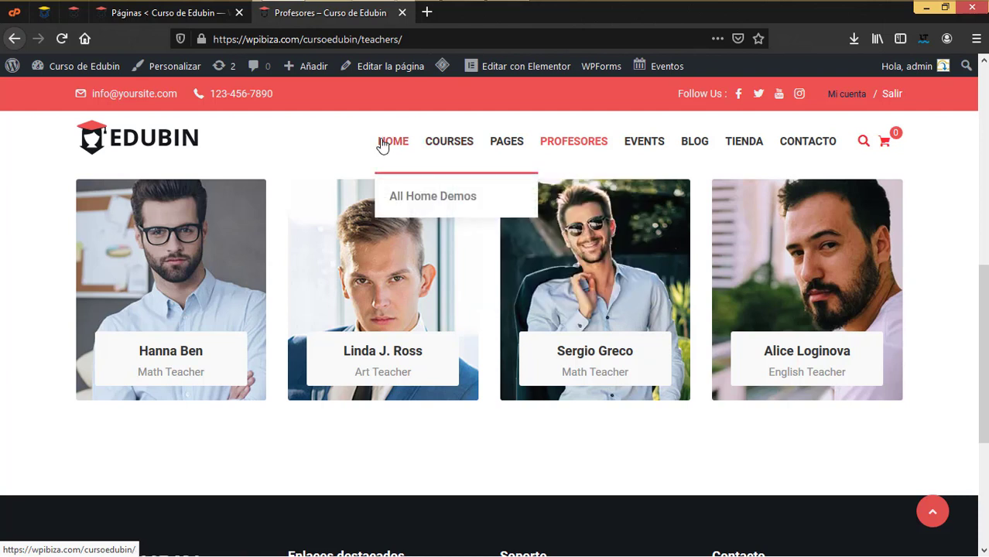
pyautogui.moveTo(392, 143)
pyautogui.click(125, 16)
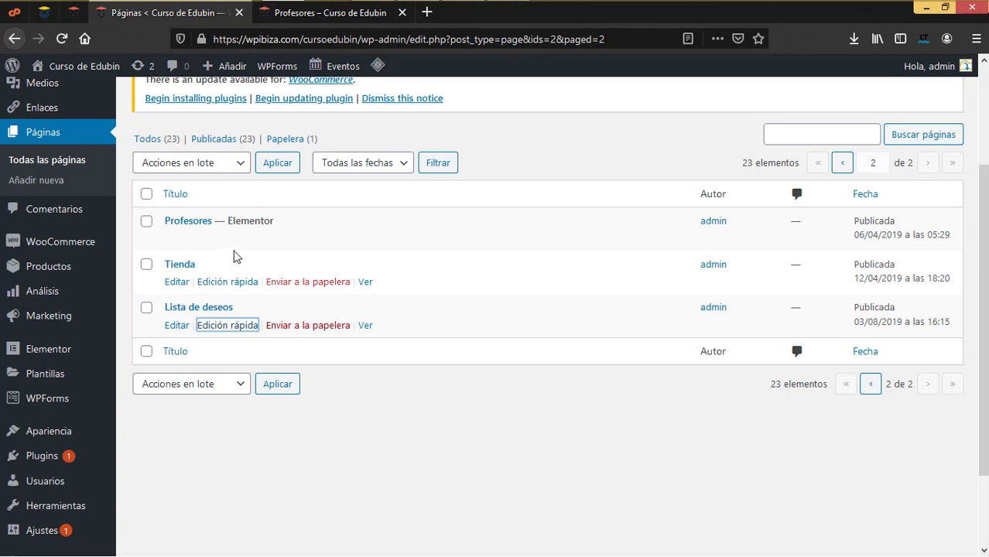
# Go to page 1 of the pages list and review Blog, Carrito, Checkout, Contacto, Cuenta
pyautogui.click(872, 386)
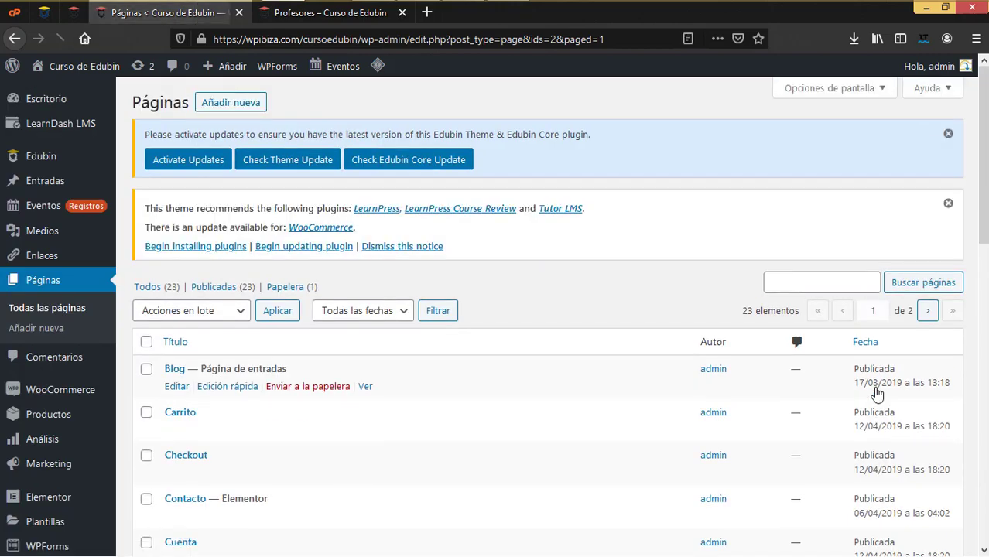
pyautogui.scroll(-4, 805, 397)
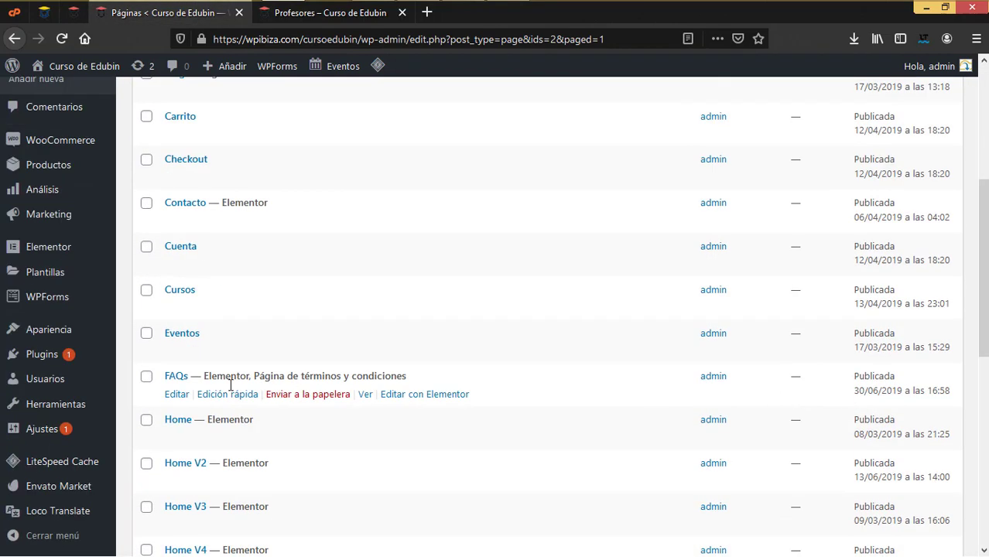
pyautogui.scroll(-3, 231, 385)
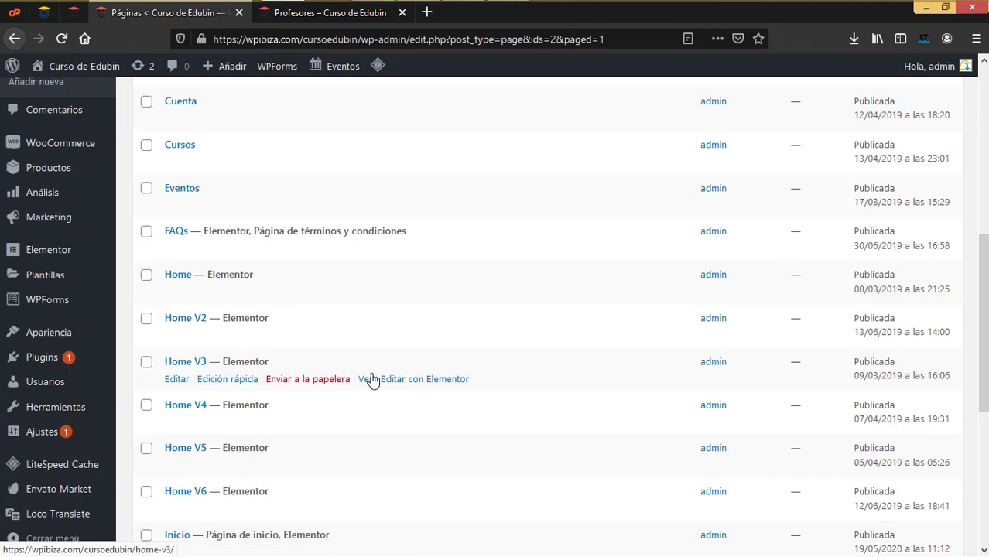
pyautogui.scroll(2, 372, 379)
pyautogui.scroll(5, 371, 379)
pyautogui.scroll(-4, 371, 380)
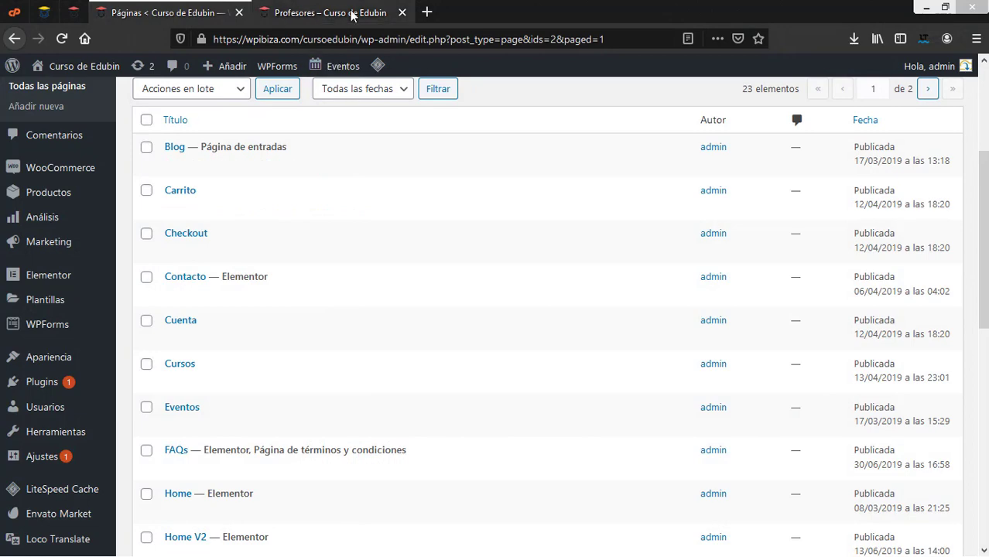
# Check the live Profesores page, then return to the admin pages list
pyautogui.click(340, 13)
pyautogui.scroll(5, 510, 271)
pyautogui.scroll(3, 511, 269)
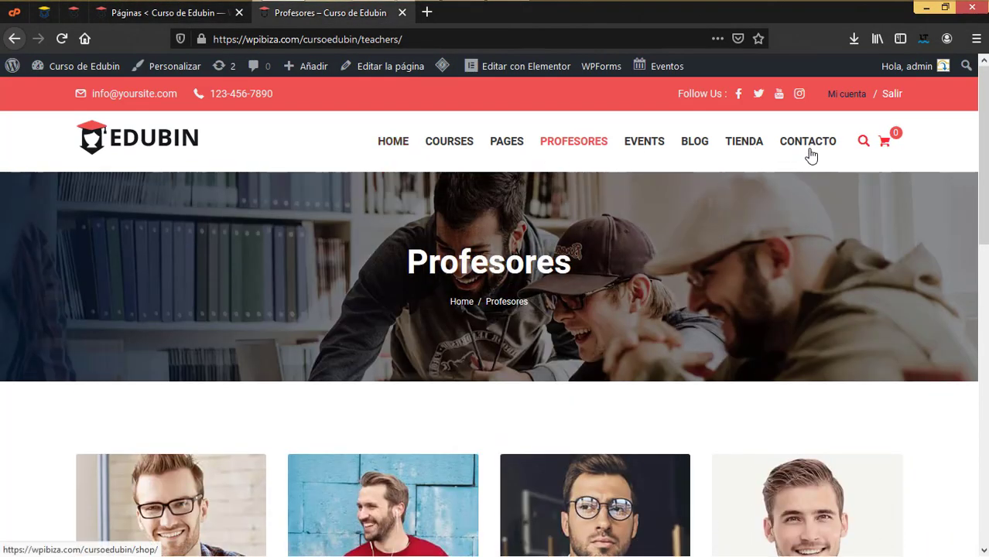
pyautogui.click(179, 19)
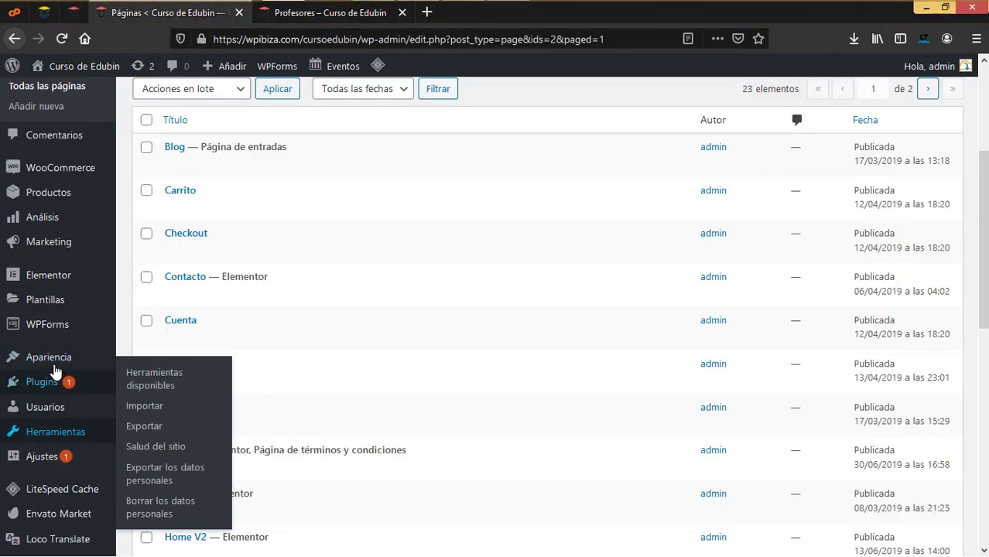
pyautogui.moveTo(69, 357)
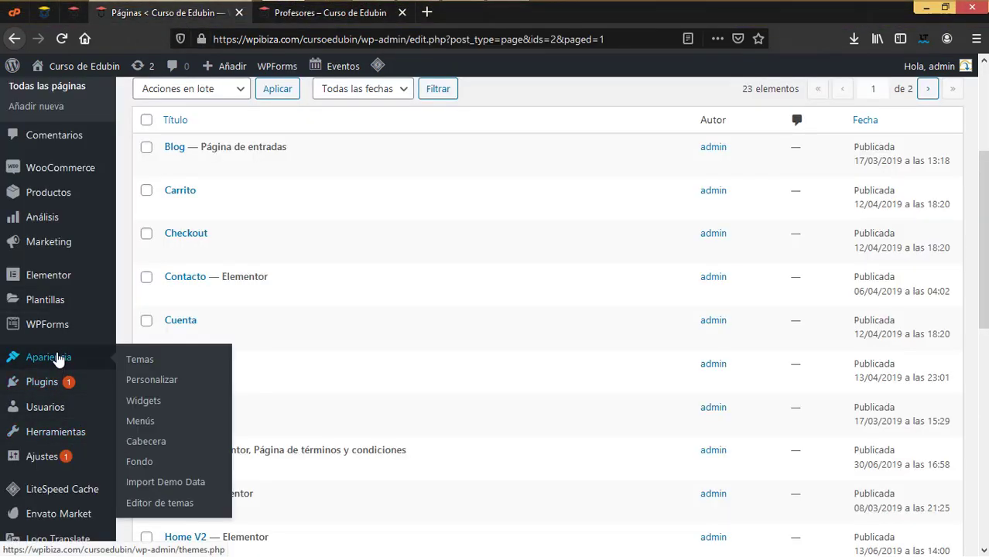
# Load the 'Primary (Primary Menu)' menu for editing under Apariencia > Menús
pyautogui.click(141, 422)
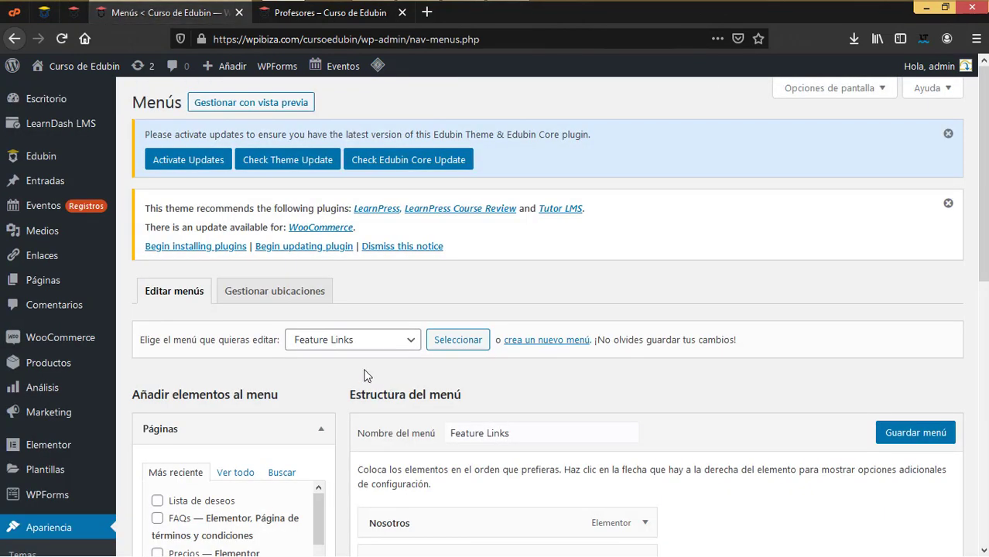
pyautogui.click(393, 342)
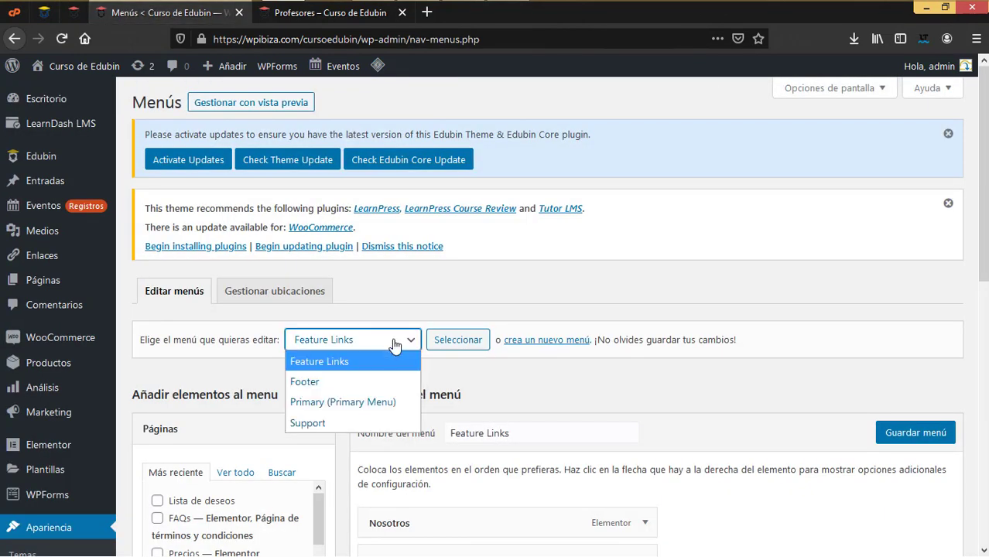
pyautogui.click(340, 404)
pyautogui.click(454, 346)
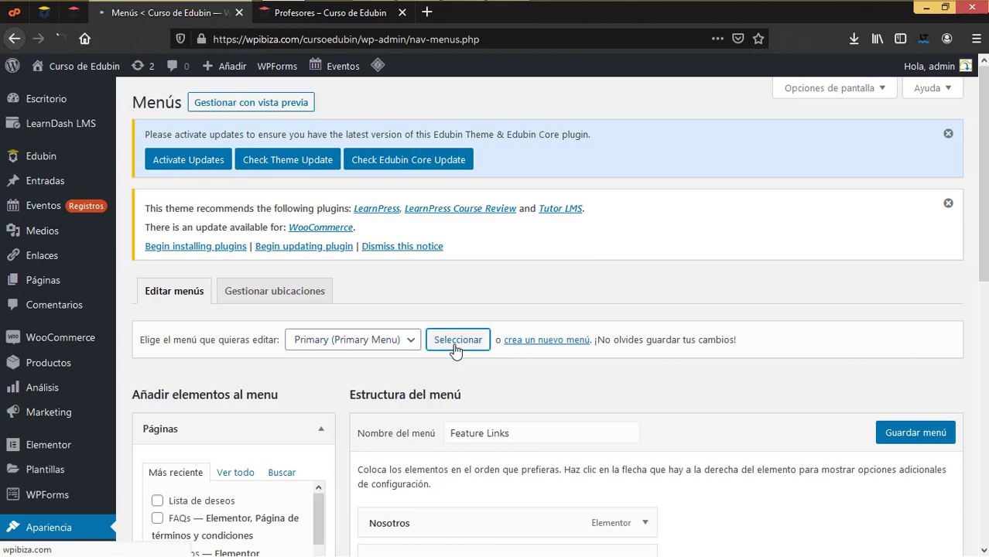
pyautogui.scroll(-5, 455, 352)
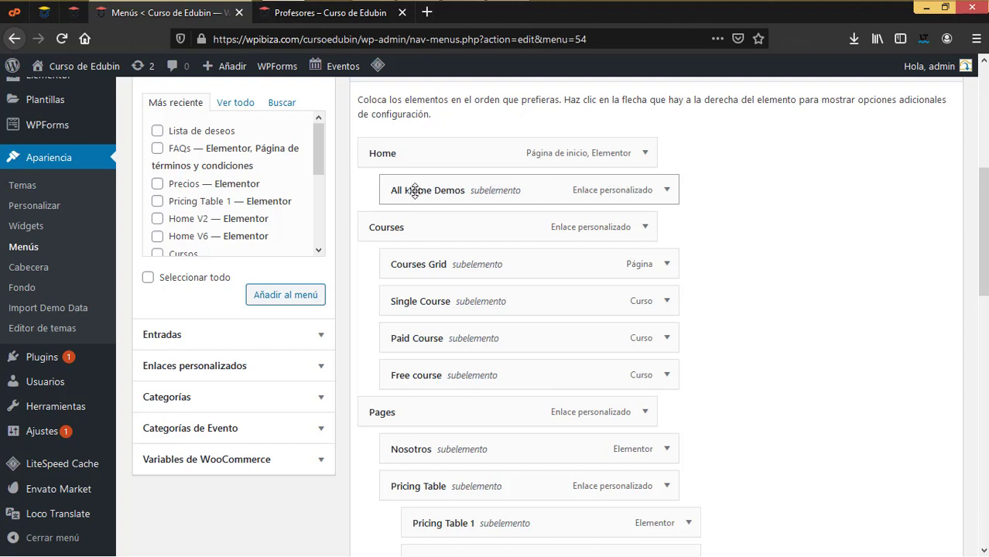
# Delete the All Home Demos menu item and relabel Home as Inicio
pyautogui.click(667, 191)
pyautogui.click(404, 300)
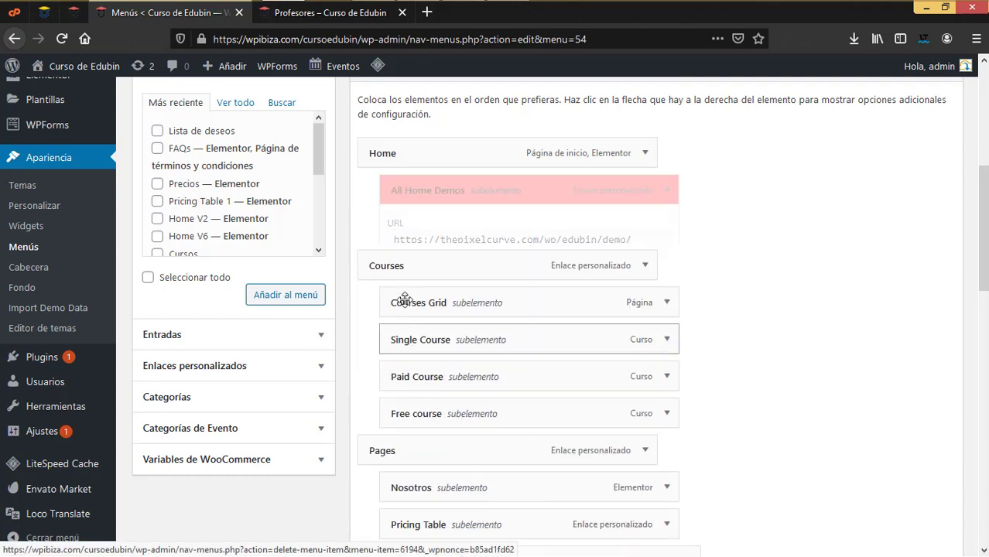
pyautogui.click(645, 154)
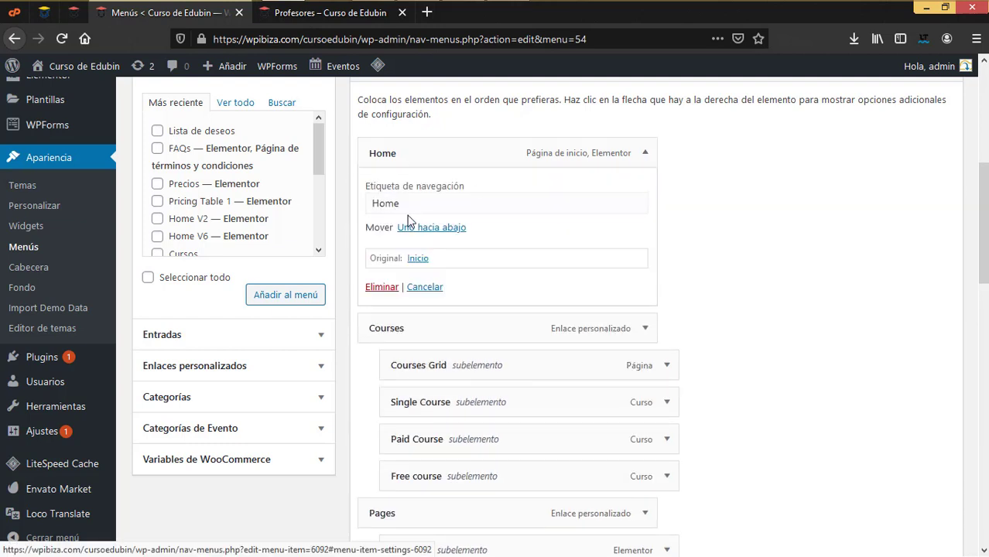
pyautogui.moveTo(408, 205); pyautogui.dragTo(358, 195)
pyautogui.write('Inicio')
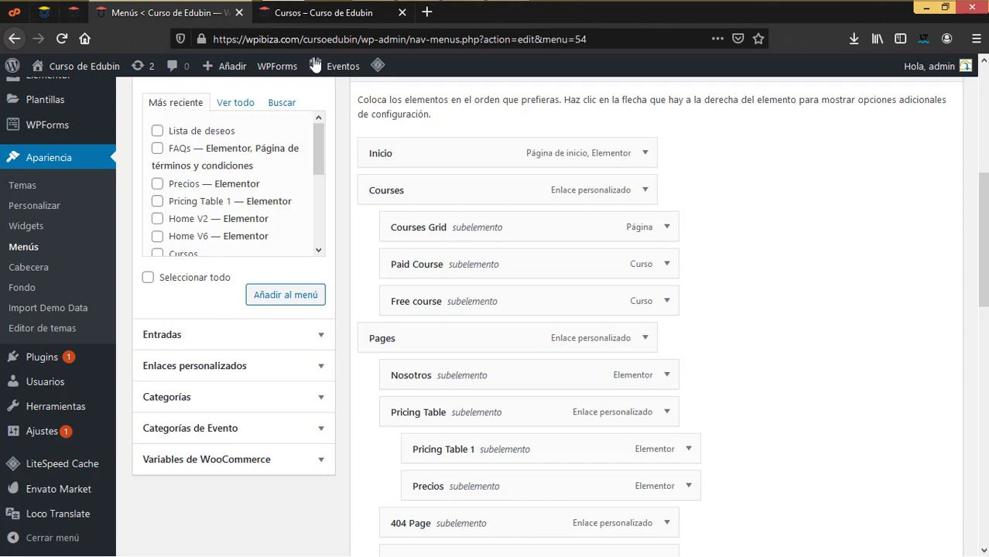
# Remove the Courses Grid, Paid Course and Free course subitems from Courses
pyautogui.click(329, 18)
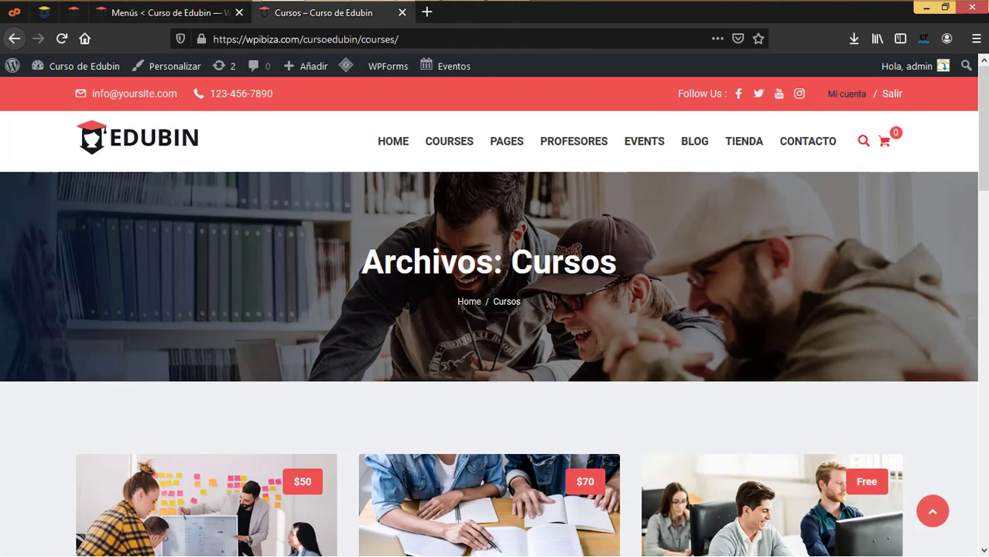
pyautogui.scroll(-4, 527, 354)
pyautogui.click(198, 13)
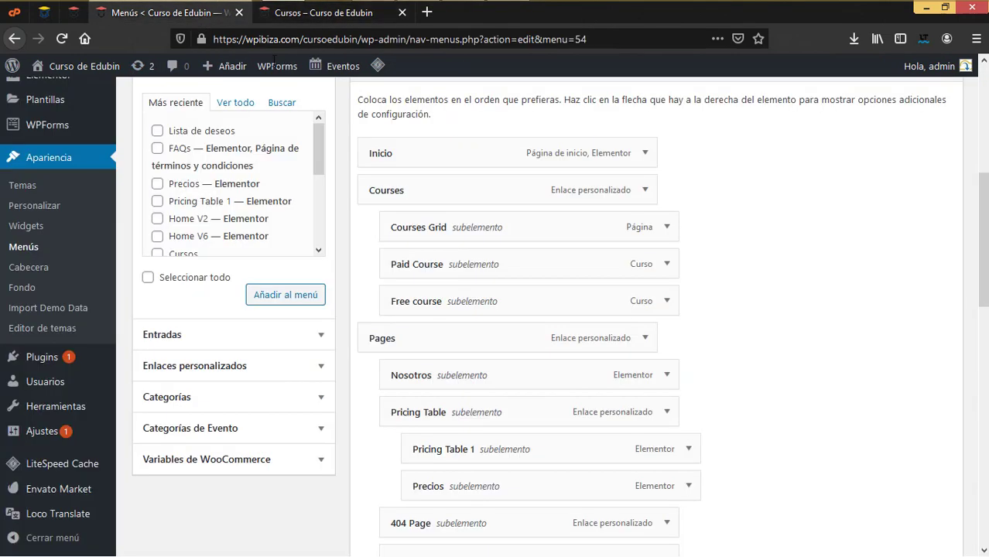
pyautogui.click(667, 226)
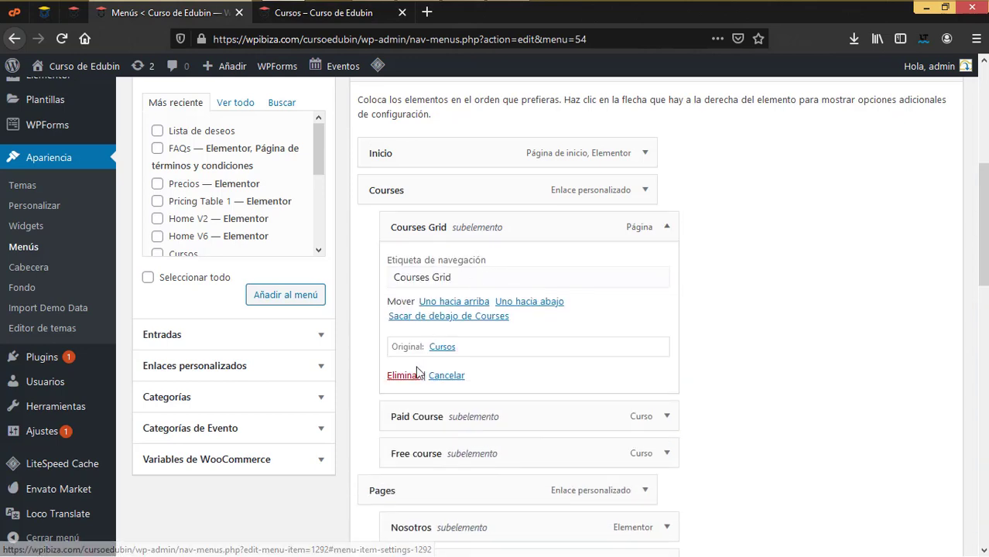
pyautogui.click(410, 375)
pyautogui.click(666, 226)
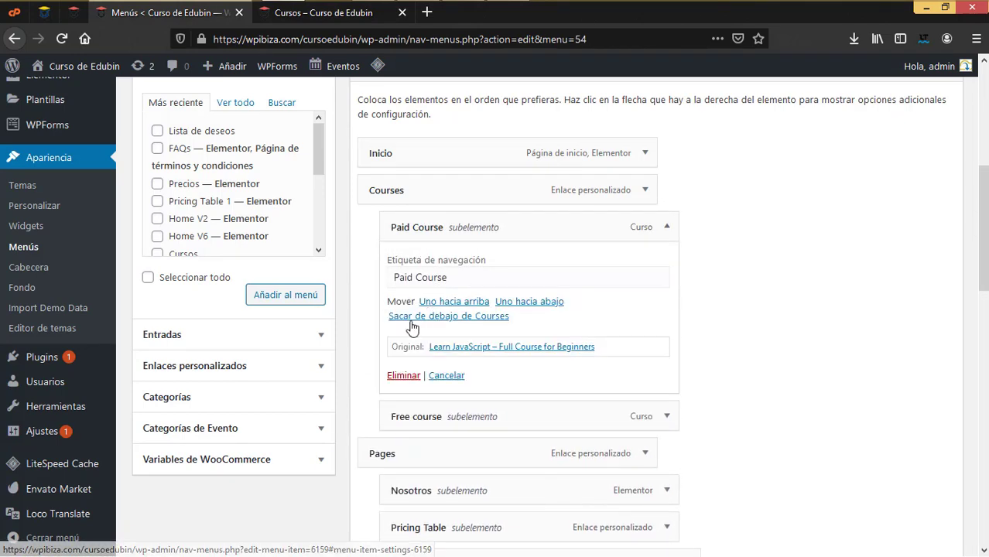
pyautogui.click(403, 375)
pyautogui.click(667, 226)
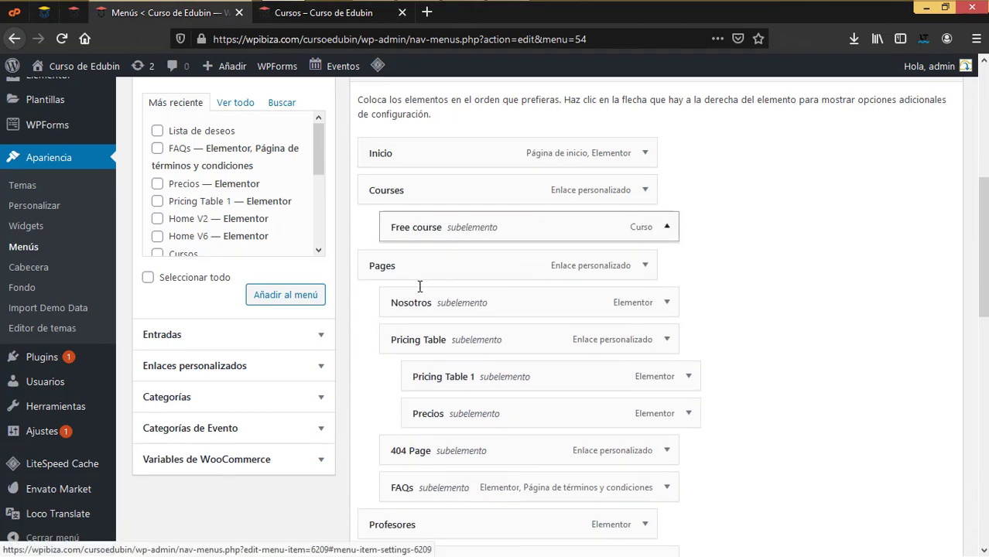
pyautogui.click(408, 380)
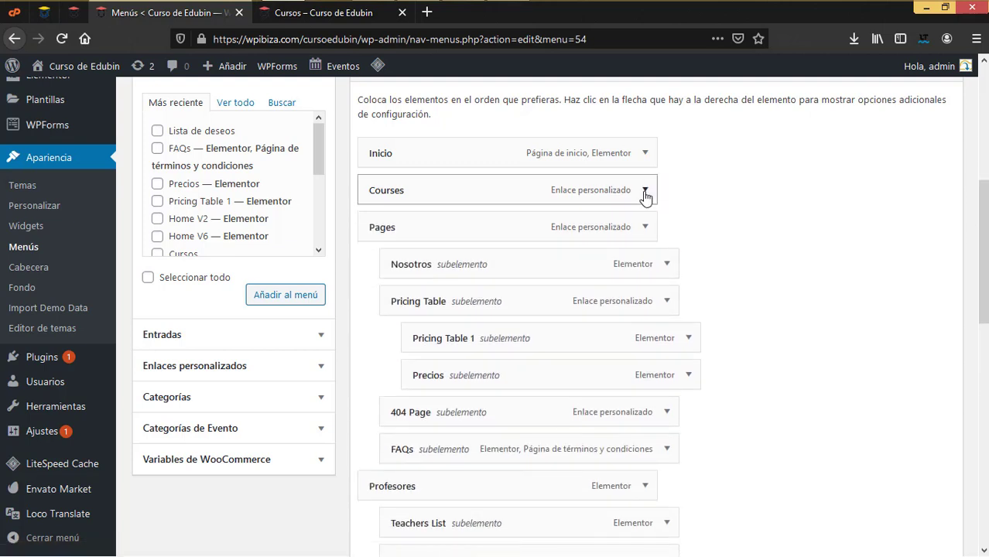
# Add the Cursos page to the menu below Inicio and delete the old Courses custom link
pyautogui.click(229, 105)
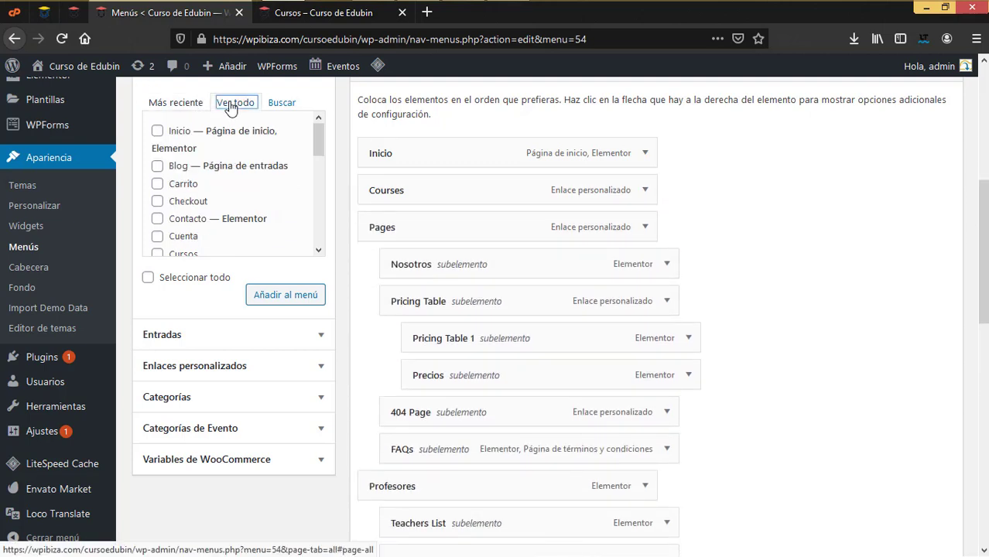
pyautogui.scroll(-2, 199, 229)
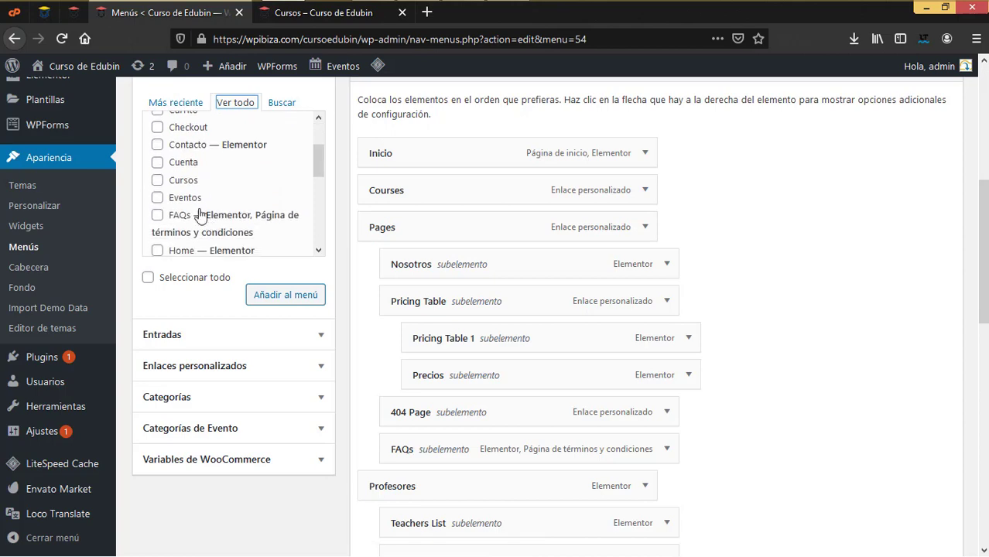
pyautogui.click(162, 181)
pyautogui.click(277, 297)
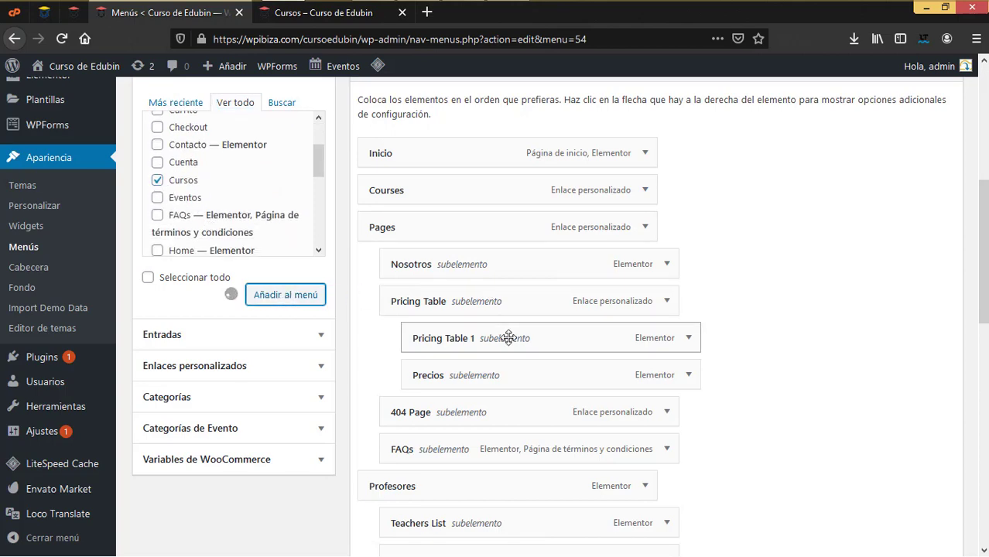
pyautogui.scroll(-10, 507, 338)
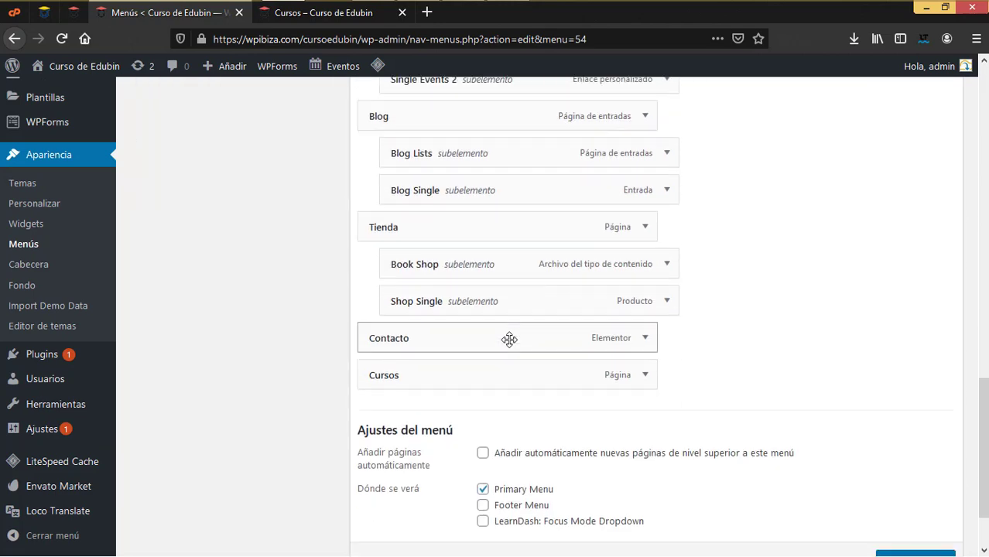
pyautogui.moveTo(403, 374); pyautogui.dragTo(414, 271)
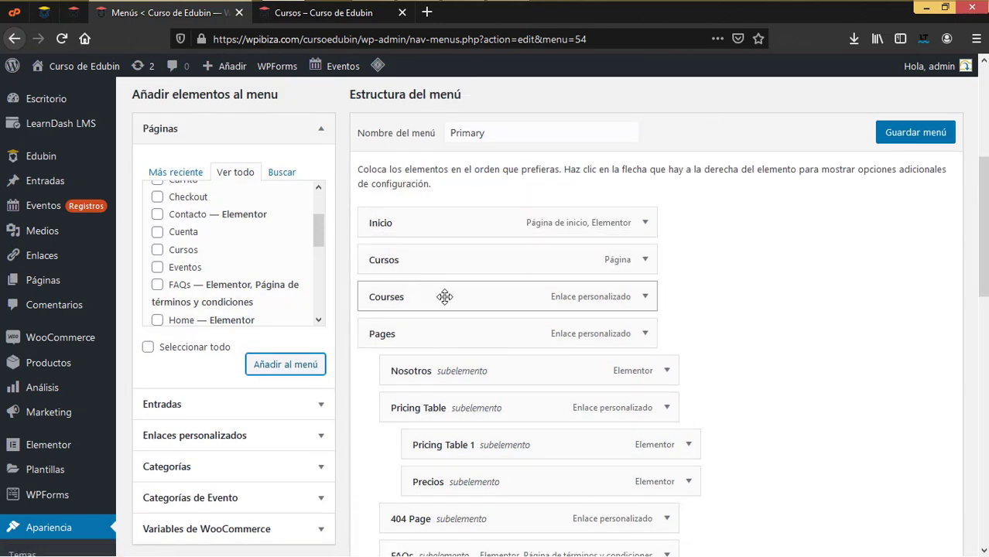
pyautogui.click(644, 296)
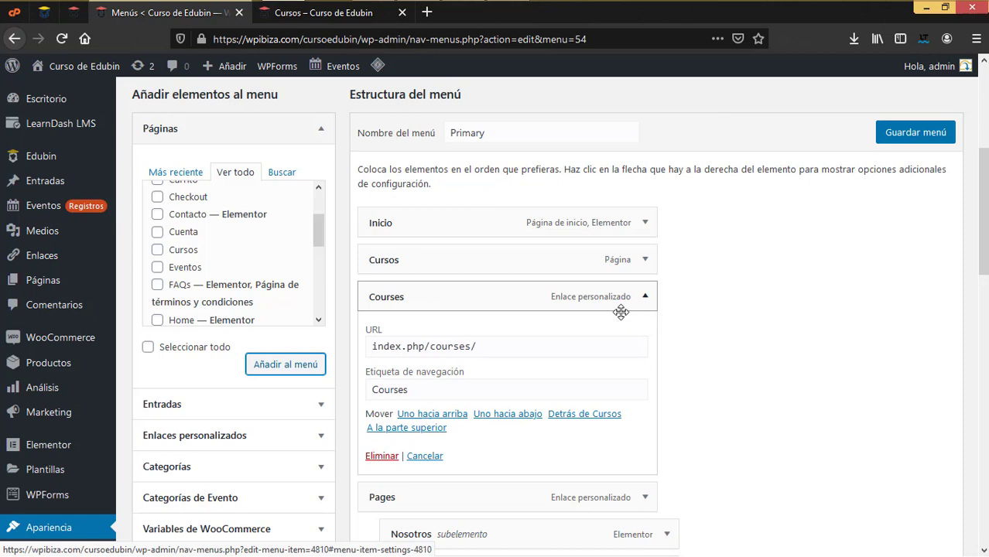
pyautogui.click(378, 455)
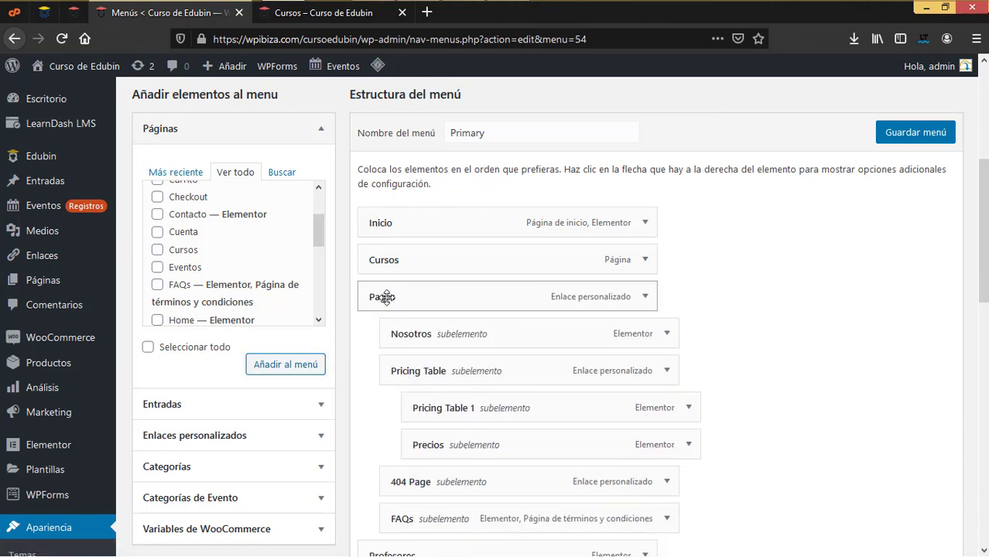
# Check the live site menu, then try moving Nosotros above Pages
pyautogui.click(315, 15)
pyautogui.moveTo(495, 108)
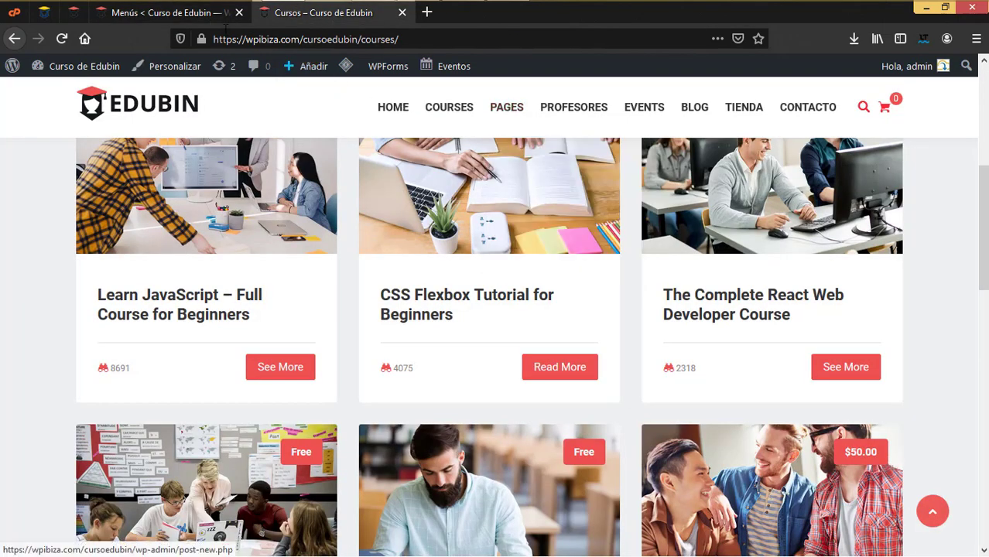
pyautogui.click(203, 16)
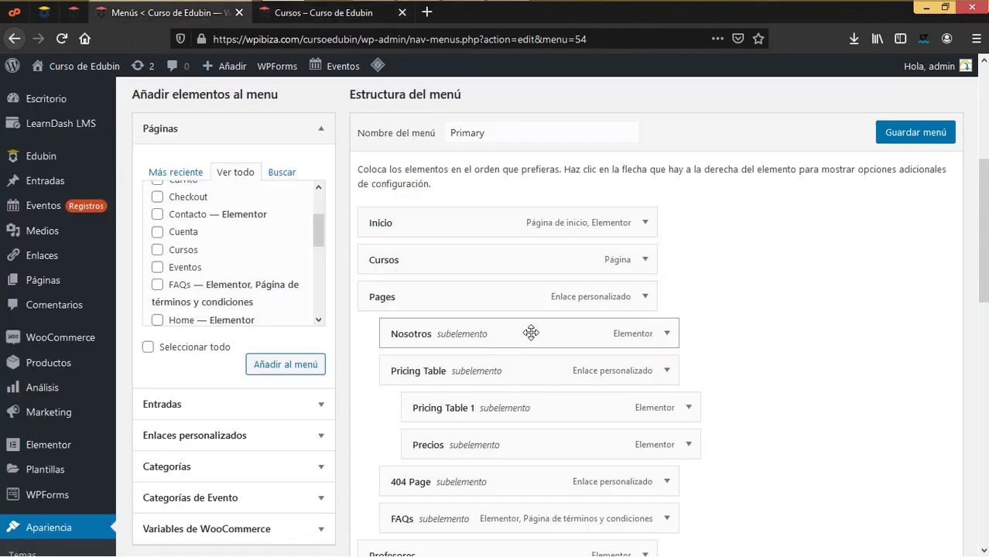
pyautogui.moveTo(418, 337); pyautogui.dragTo(433, 334)
pyautogui.moveTo(399, 322); pyautogui.dragTo(409, 331)
# Enter Nosotros on the Pages item and move Precios directly under Nosotros
pyautogui.click(645, 297)
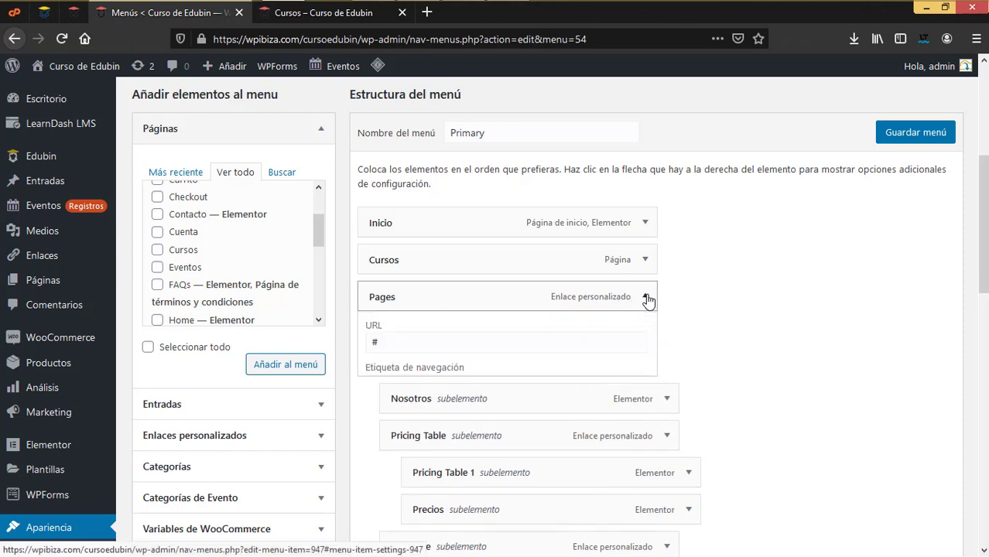
pyautogui.moveTo(432, 347); pyautogui.dragTo(337, 349)
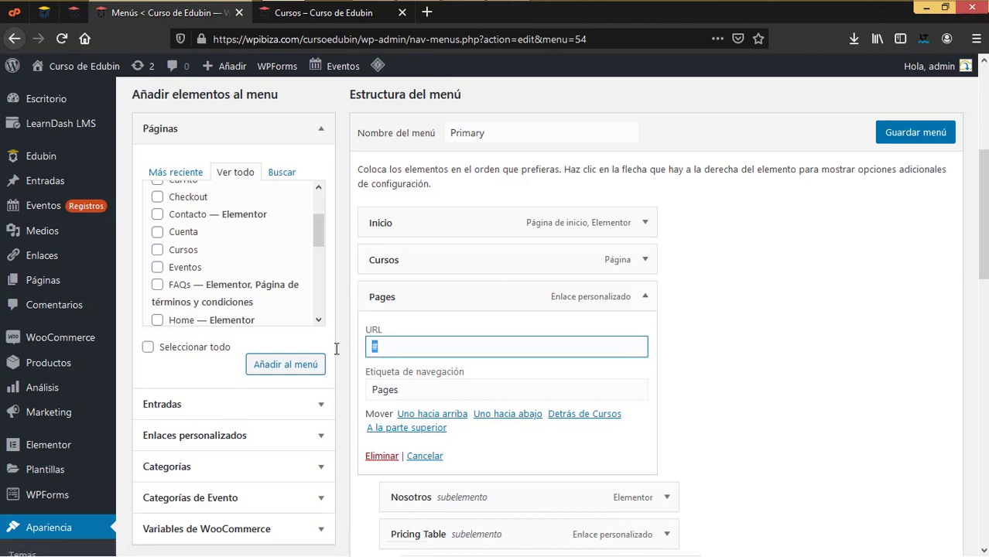
pyautogui.write('Nosotros')
pyautogui.click(645, 302)
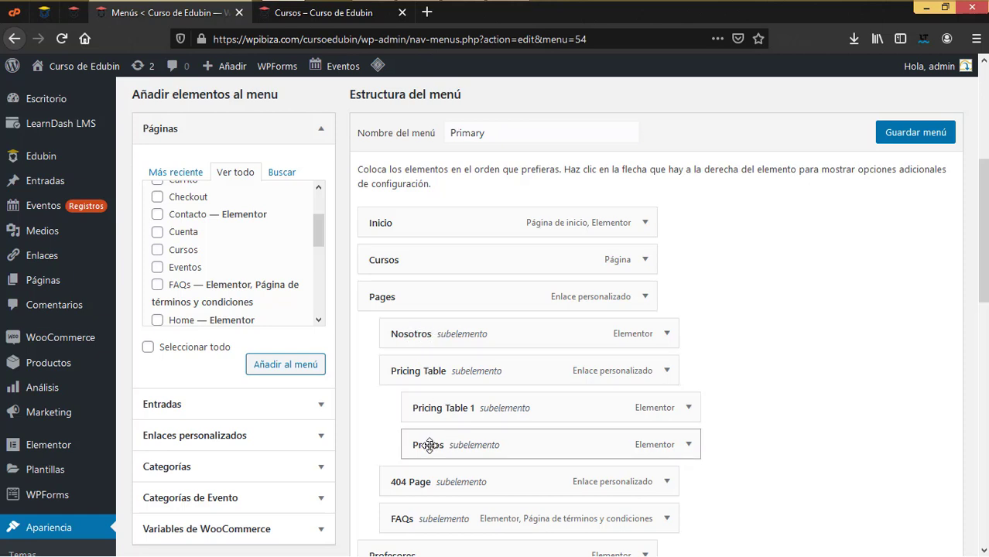
pyautogui.moveTo(429, 445); pyautogui.dragTo(410, 368)
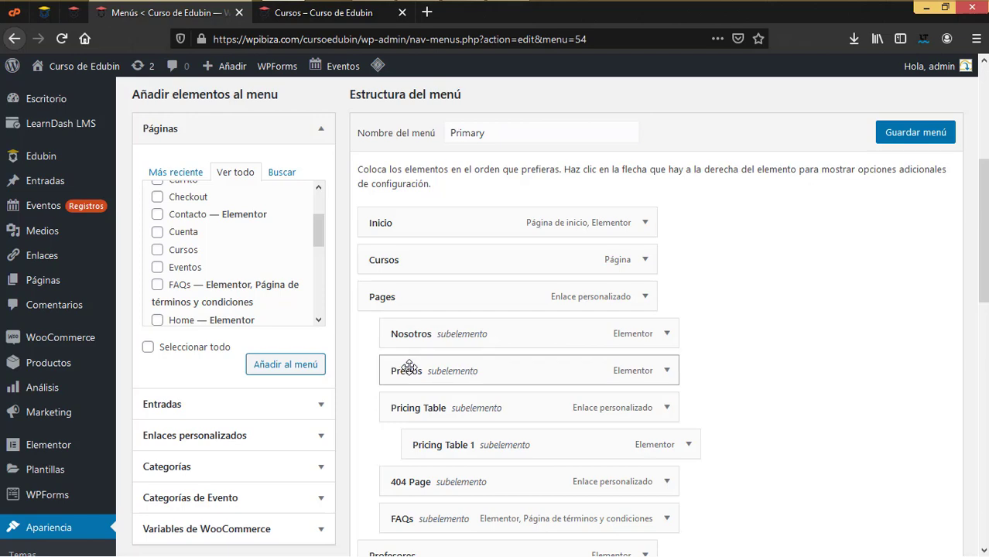
# Delete the Pricing Table, Pricing Table 1 and 404 Page menu items
pyautogui.click(668, 411)
pyautogui.scroll(-3, 454, 468)
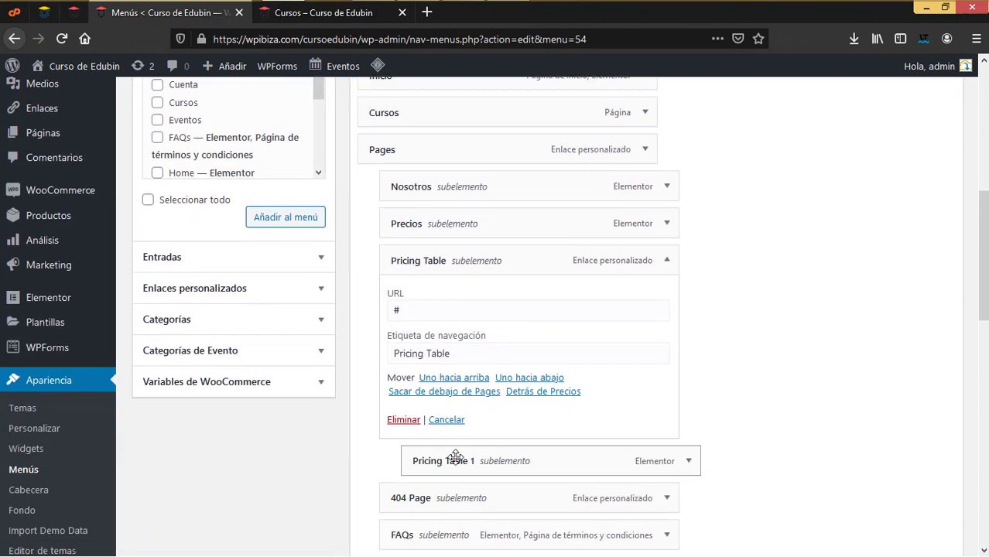
pyautogui.click(403, 419)
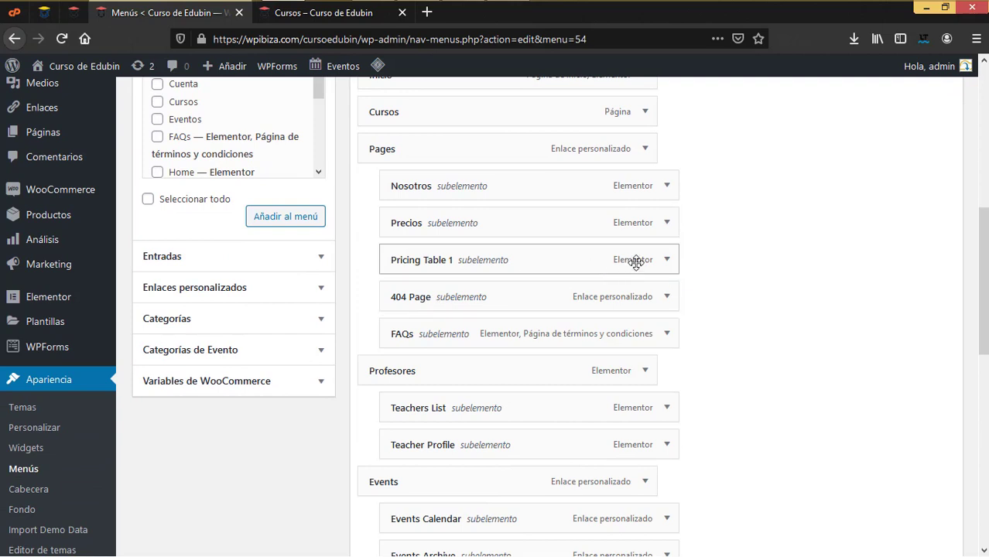
pyautogui.click(666, 260)
pyautogui.click(403, 410)
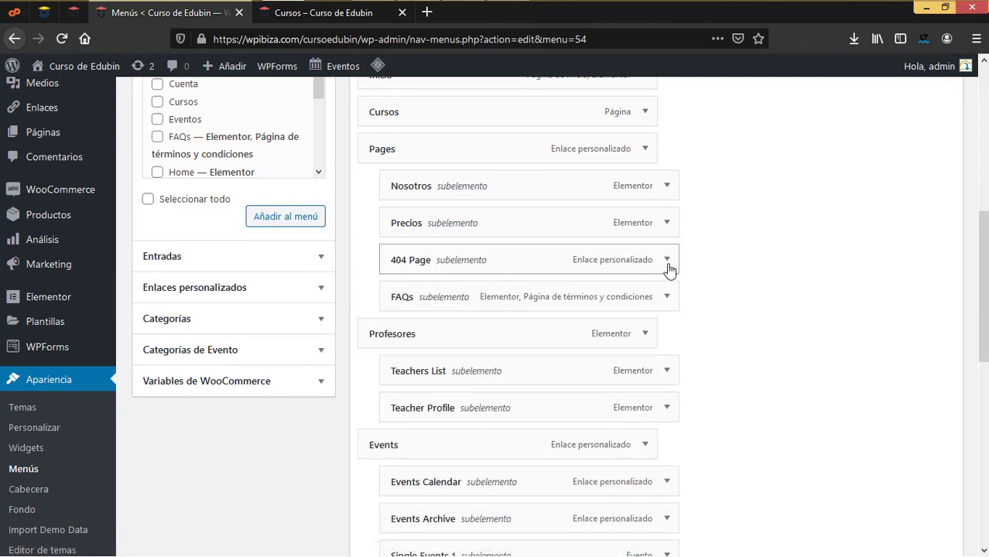
pyautogui.click(667, 260)
pyautogui.click(401, 419)
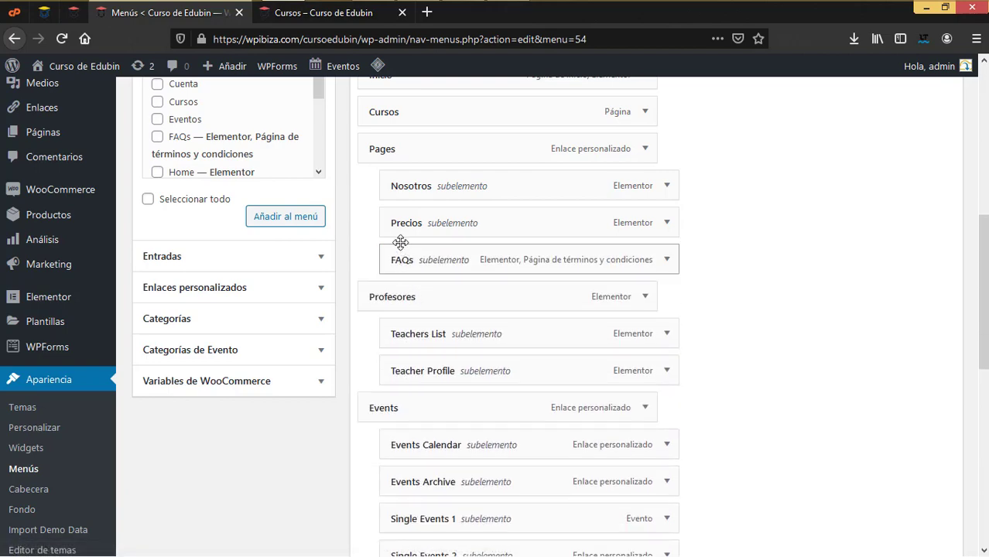
# Set the Pages item's navigation label to Nosotros and its URL to #
pyautogui.scroll(3, 408, 258)
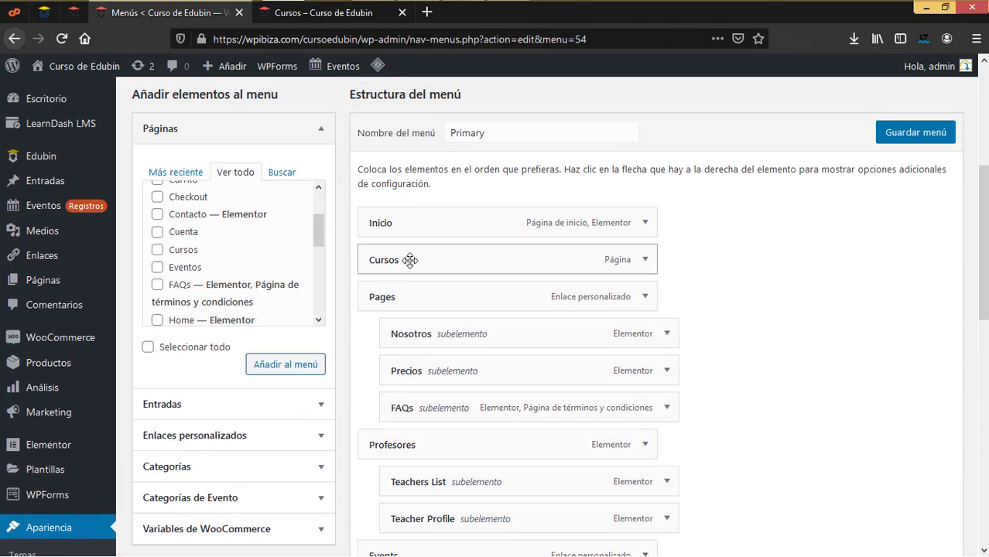
pyautogui.click(647, 300)
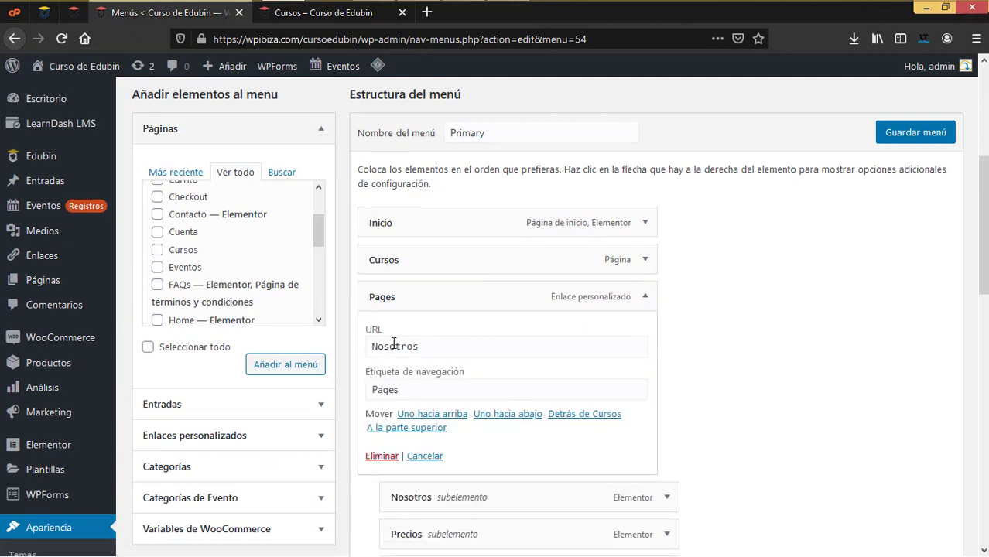
pyautogui.moveTo(419, 343); pyautogui.dragTo(326, 343)
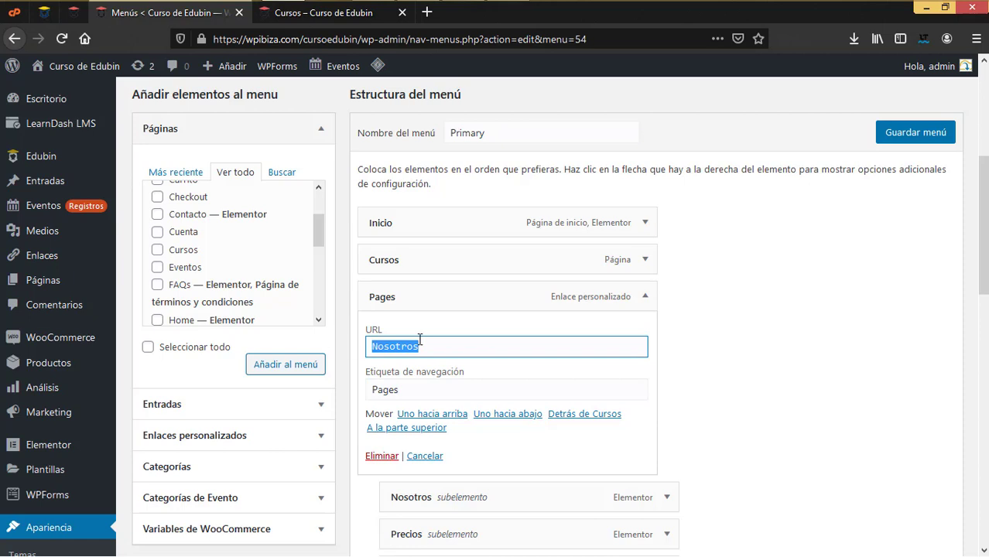
pyautogui.hotkey('ctrl', 'x')
pyautogui.doubleClick(423, 389)
pyautogui.hotkey('ctrl', 'v')
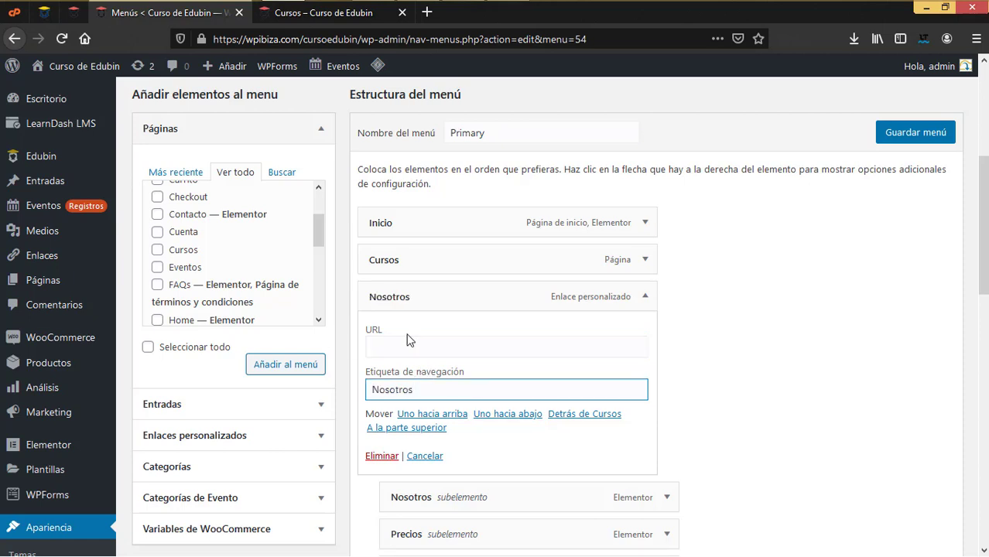
pyautogui.click(400, 346)
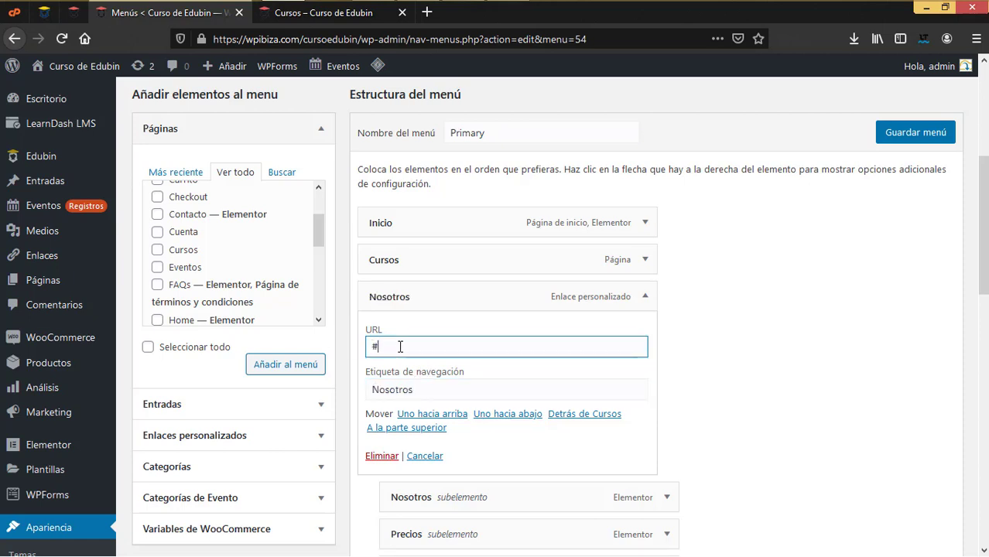
pyautogui.write('#')
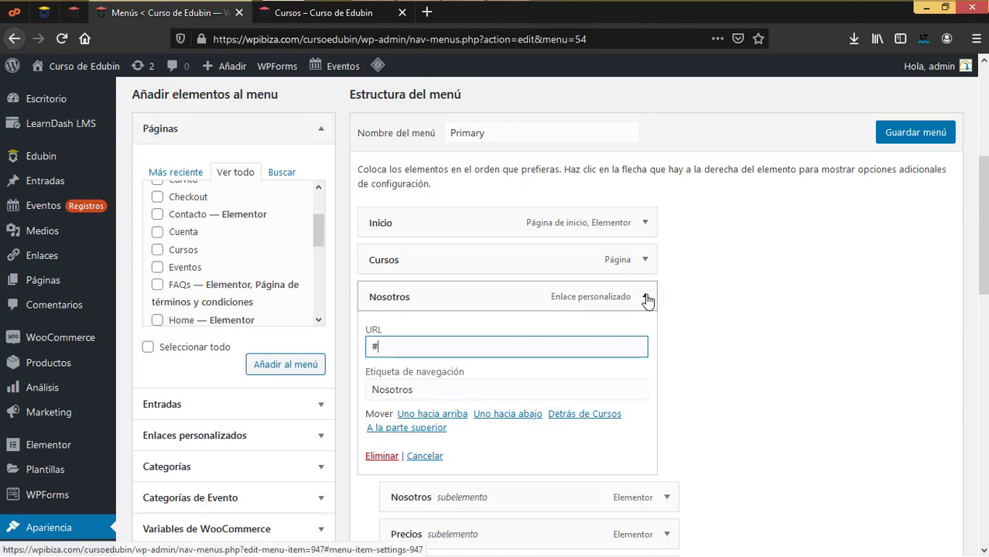
pyautogui.click(645, 297)
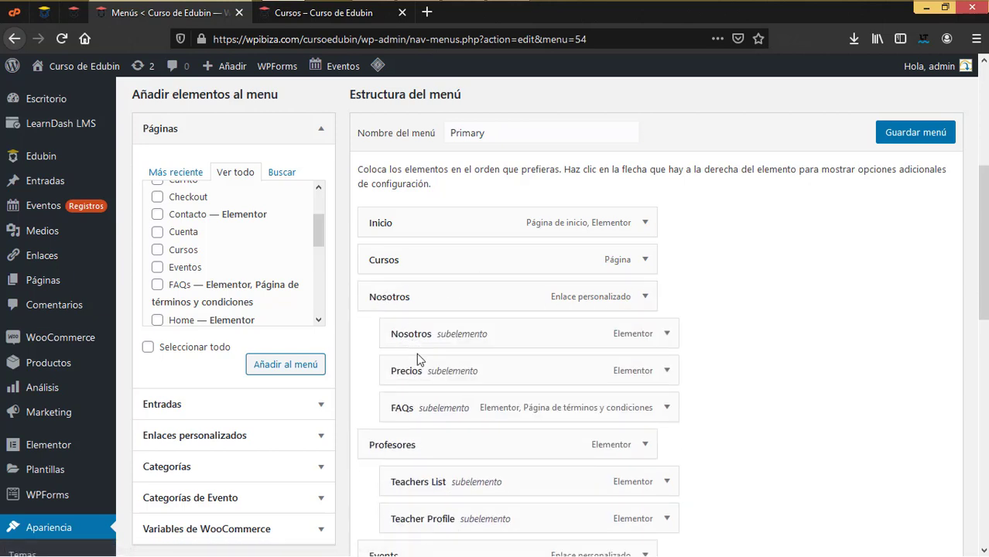
pyautogui.click(667, 335)
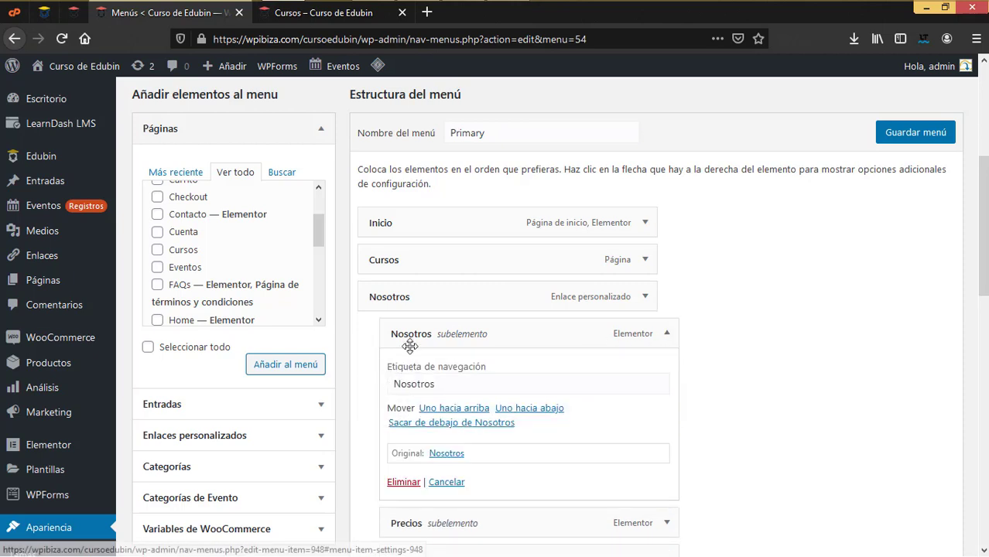
# Relabel the sub-item under Nosotros as 'Sobre nosotros' and collapse its settings
pyautogui.moveTo(397, 384); pyautogui.dragTo(386, 386)
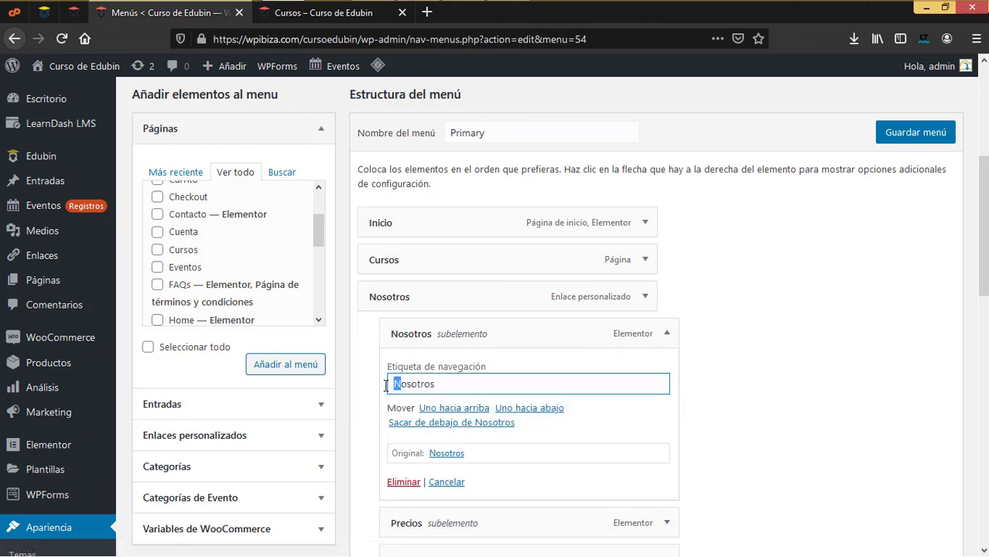
pyautogui.write('Sobre')
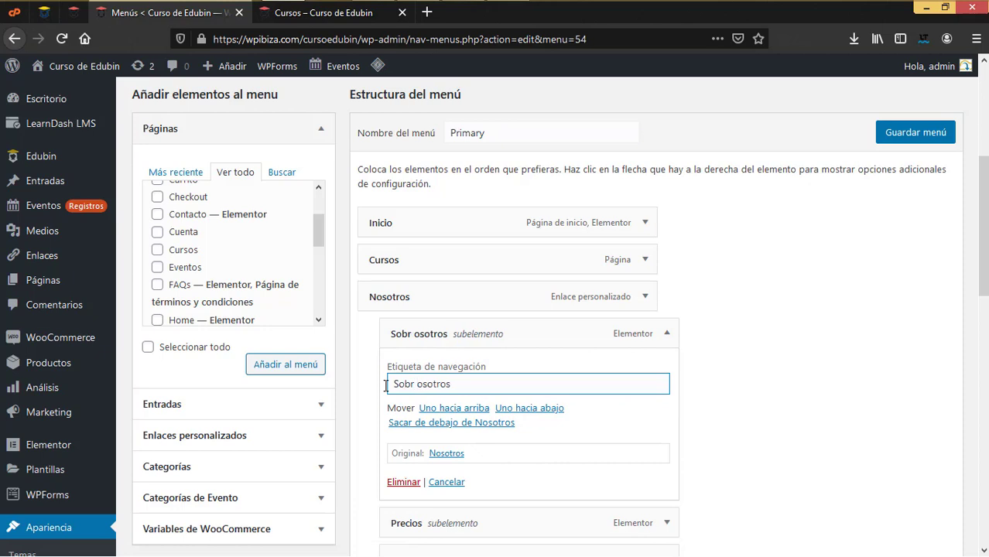
pyautogui.write(' n')
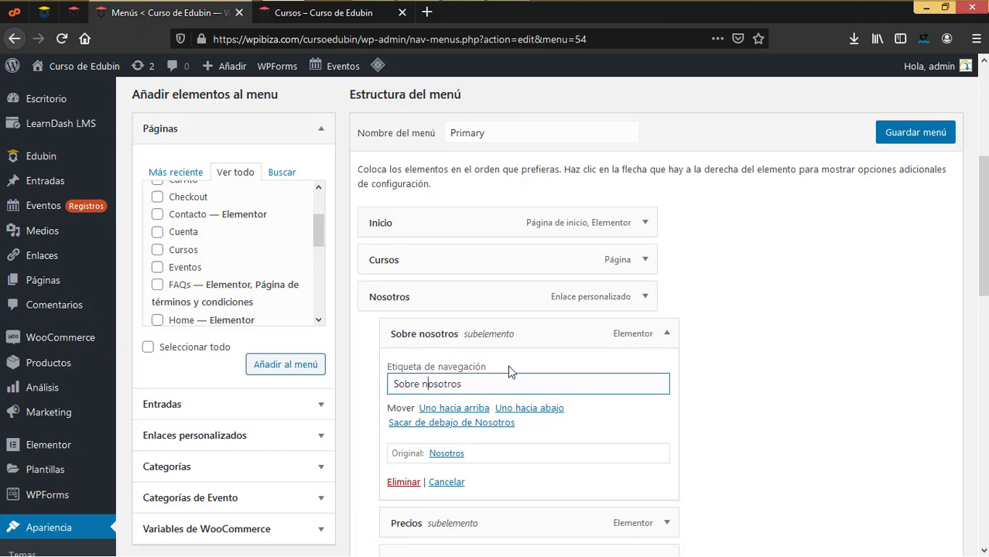
pyautogui.click(666, 333)
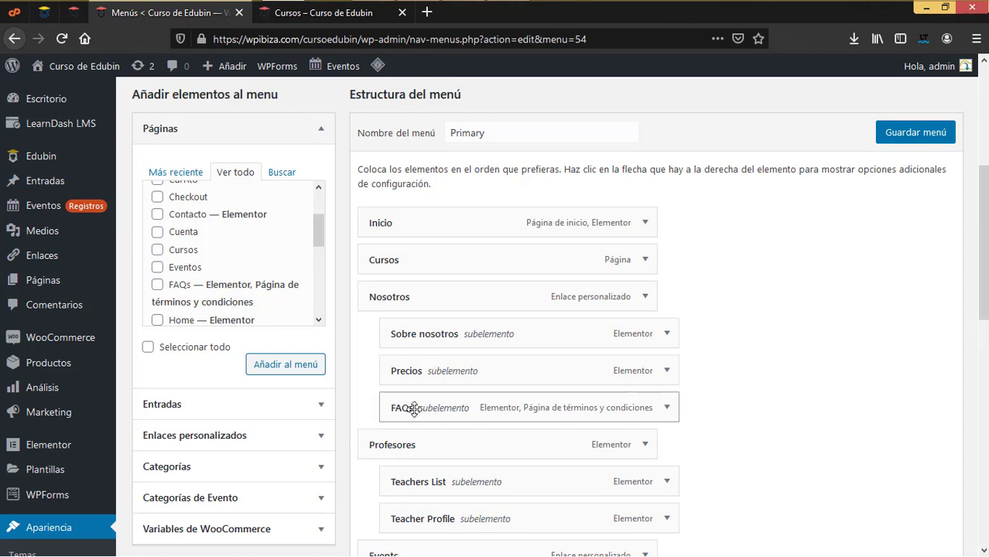
pyautogui.click(667, 335)
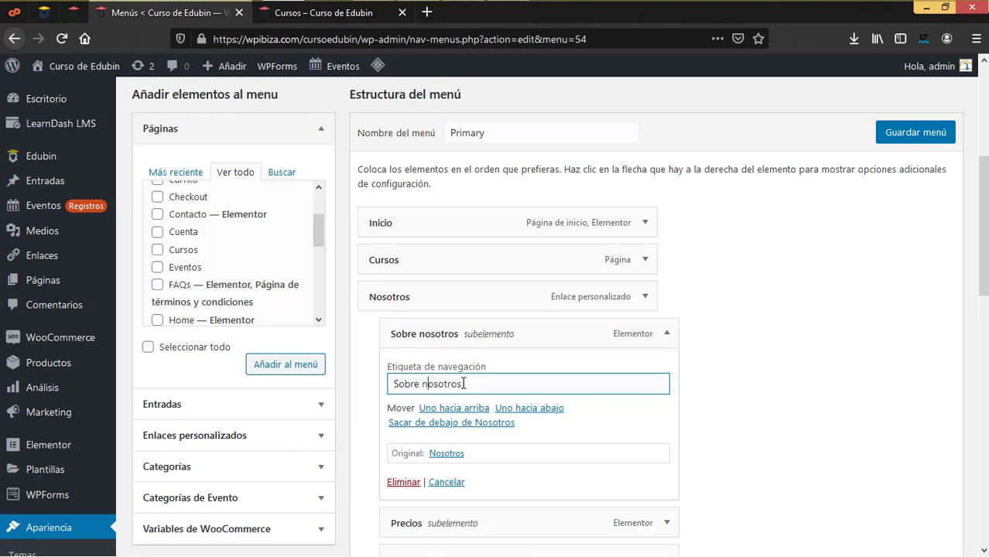
pyautogui.scroll(-2, 473, 408)
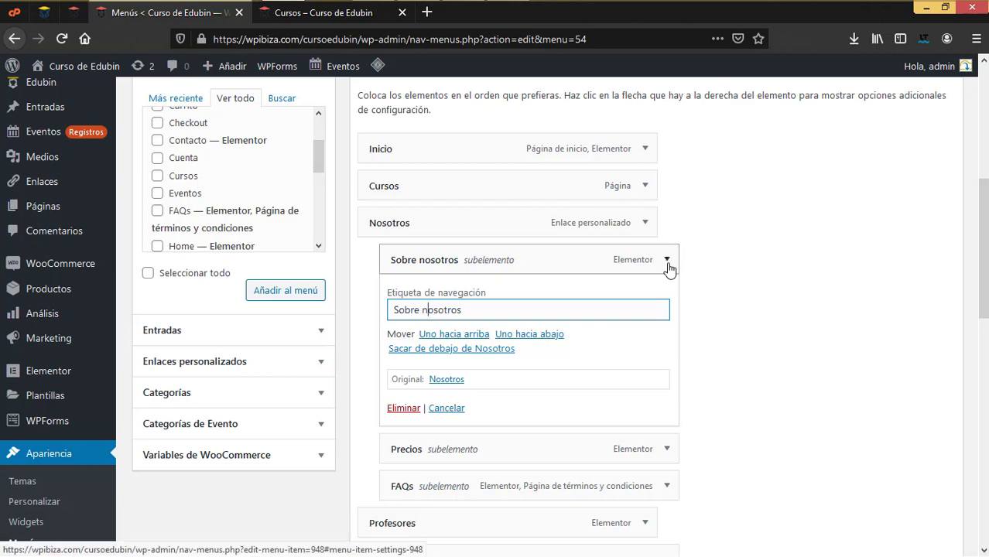
pyautogui.click(667, 263)
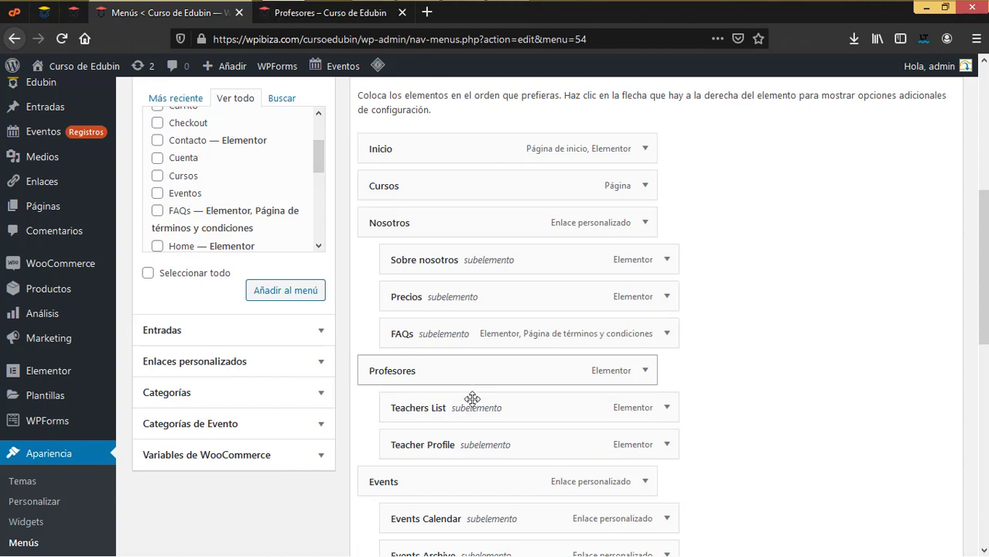
# Delete the Teachers List and Teacher Profile sub-items from Profesores
pyautogui.click(667, 410)
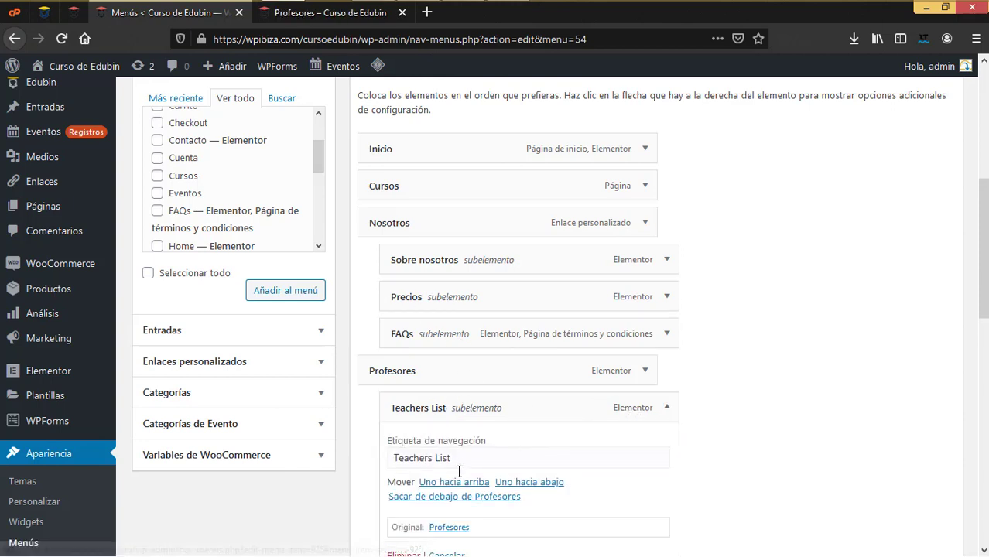
pyautogui.scroll(-2, 501, 440)
pyautogui.click(412, 481)
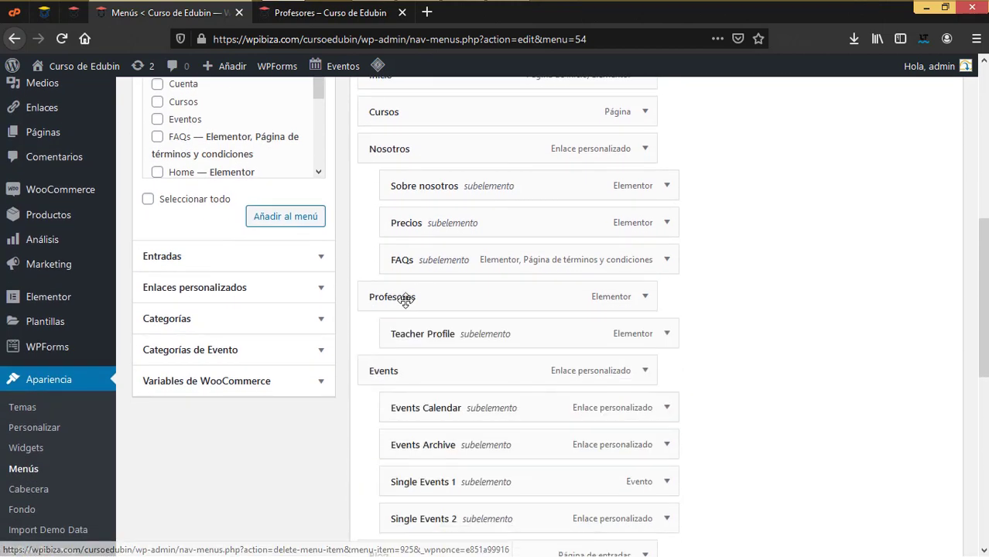
pyautogui.click(667, 333)
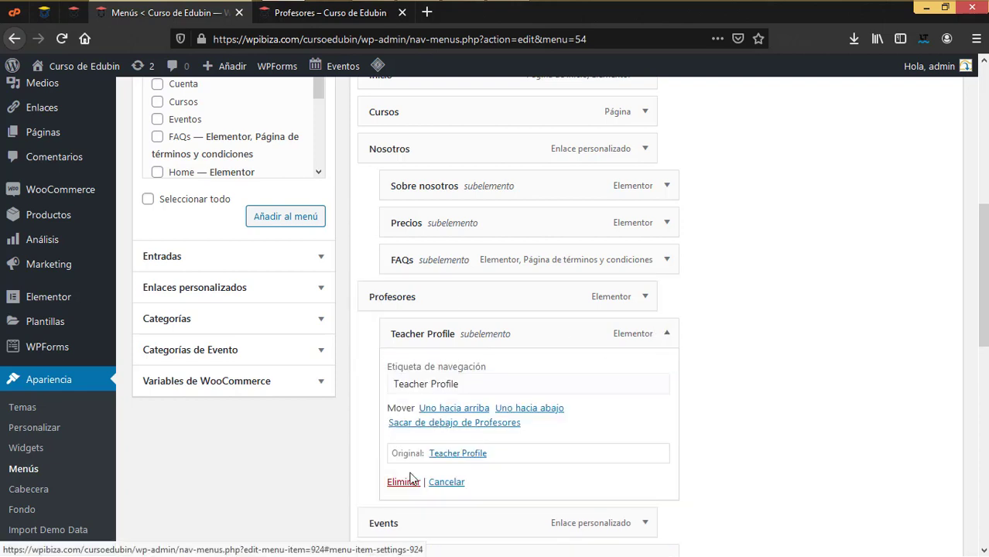
pyautogui.click(408, 484)
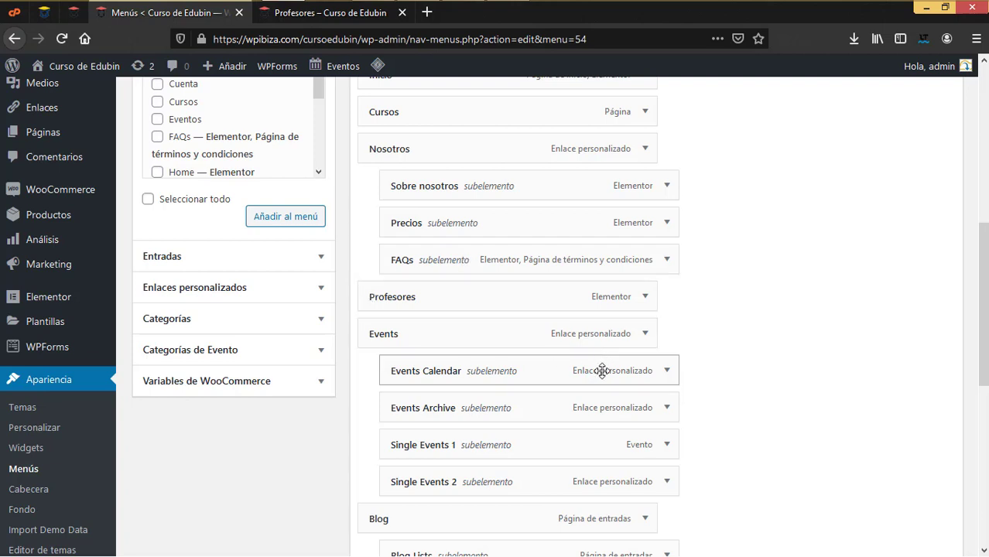
# Delete the Single Events sub-items and relabel Events as 'Eventos'
pyautogui.click(667, 445)
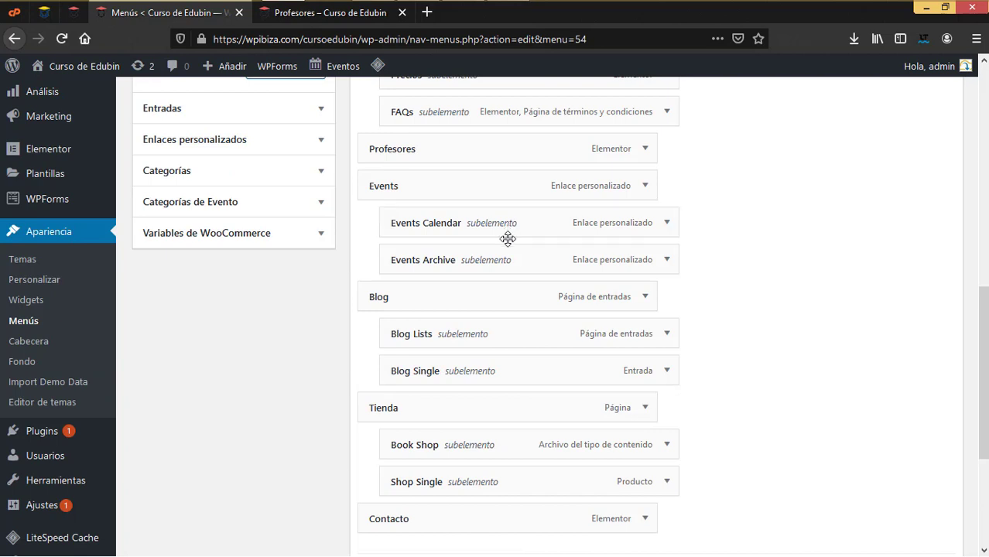
pyautogui.scroll(2, 507, 238)
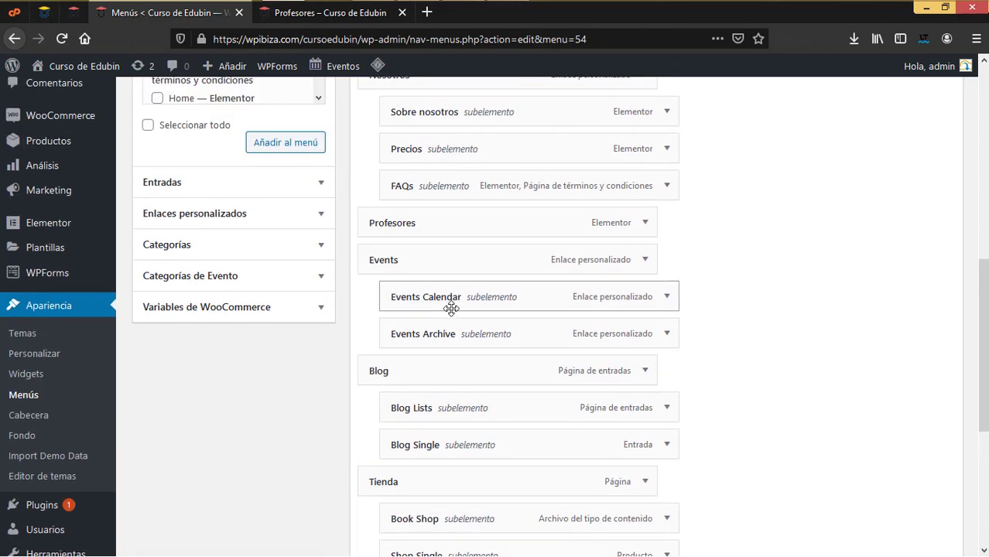
pyautogui.click(647, 259)
pyautogui.click(428, 357)
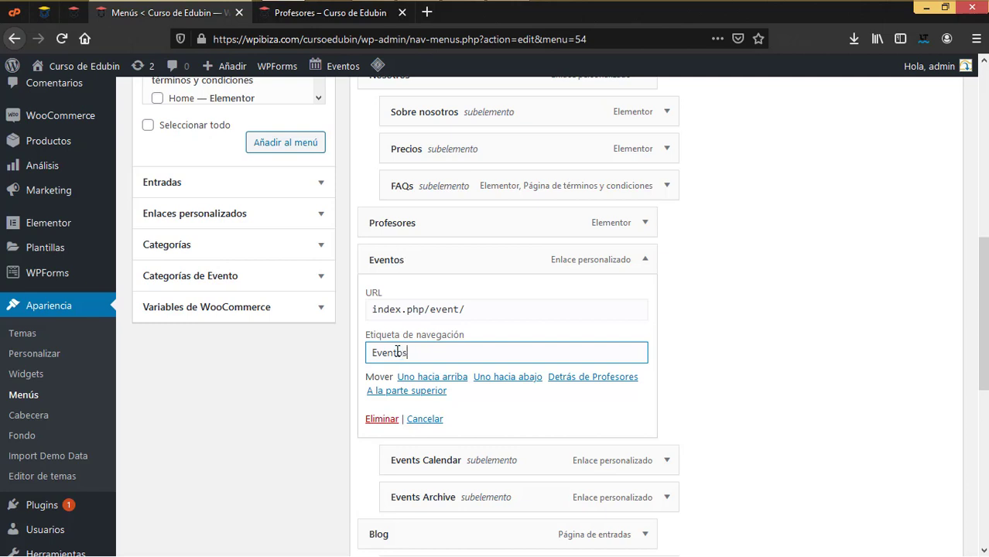
pyautogui.scroll(-3, 449, 392)
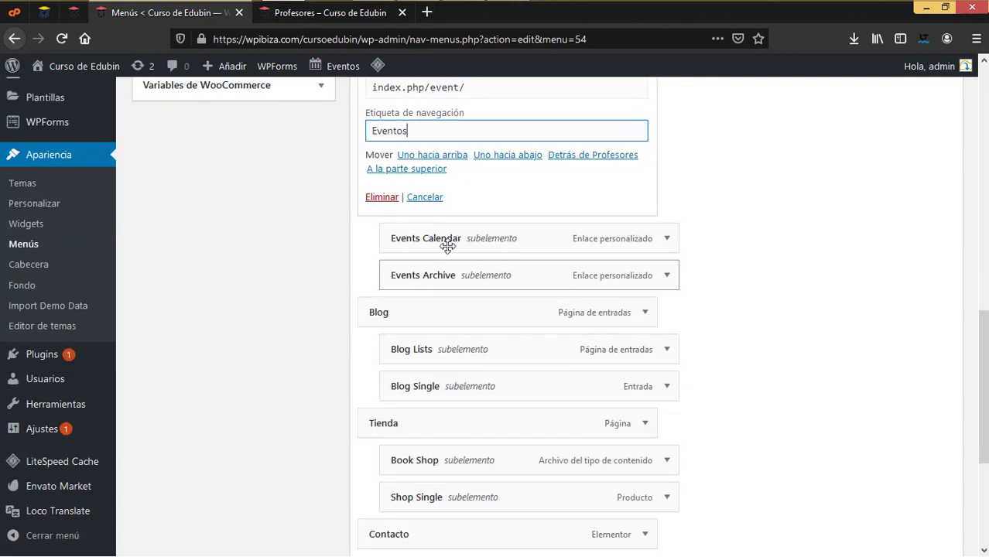
# Relabel Events Calendar as 'Vista calendario' and Events Archive as 'Vista lista'
pyautogui.click(667, 241)
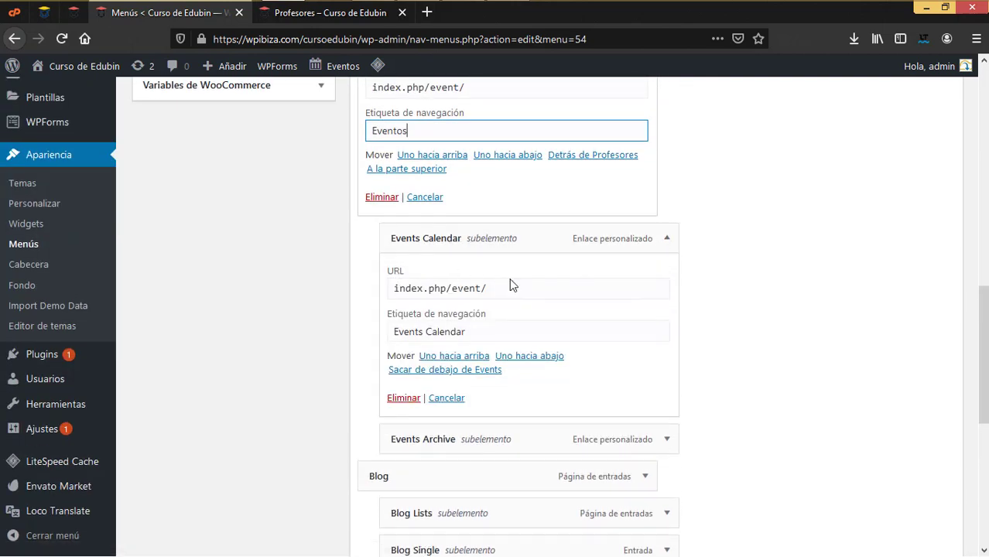
pyautogui.click(390, 315)
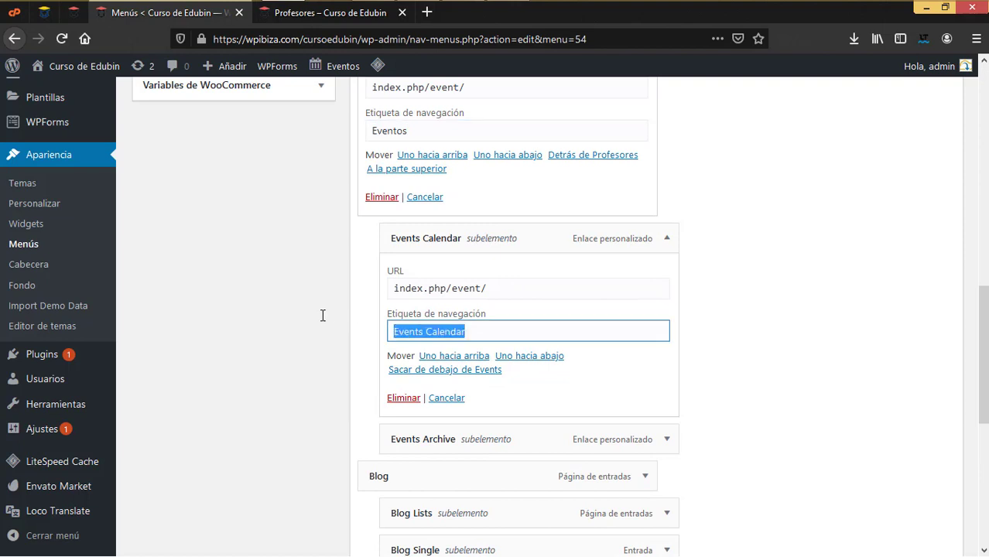
pyautogui.write('Vista cal')
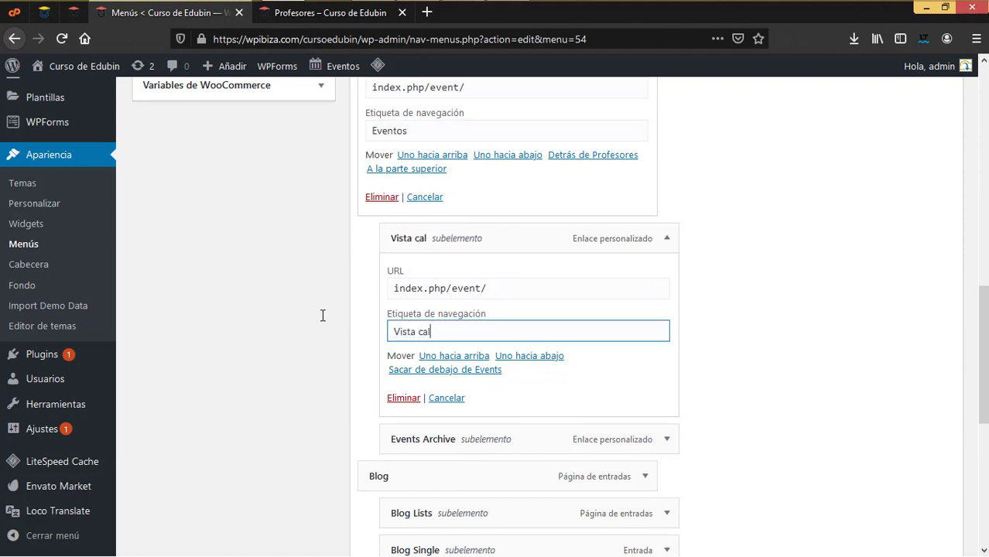
pyautogui.write('endario')
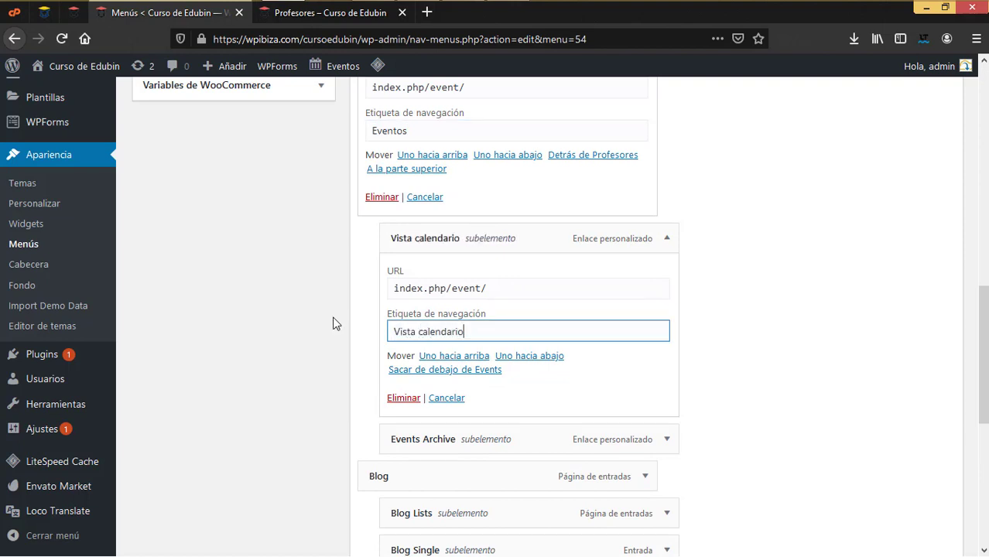
pyautogui.click(665, 439)
pyautogui.scroll(-3, 578, 434)
pyautogui.click(380, 378)
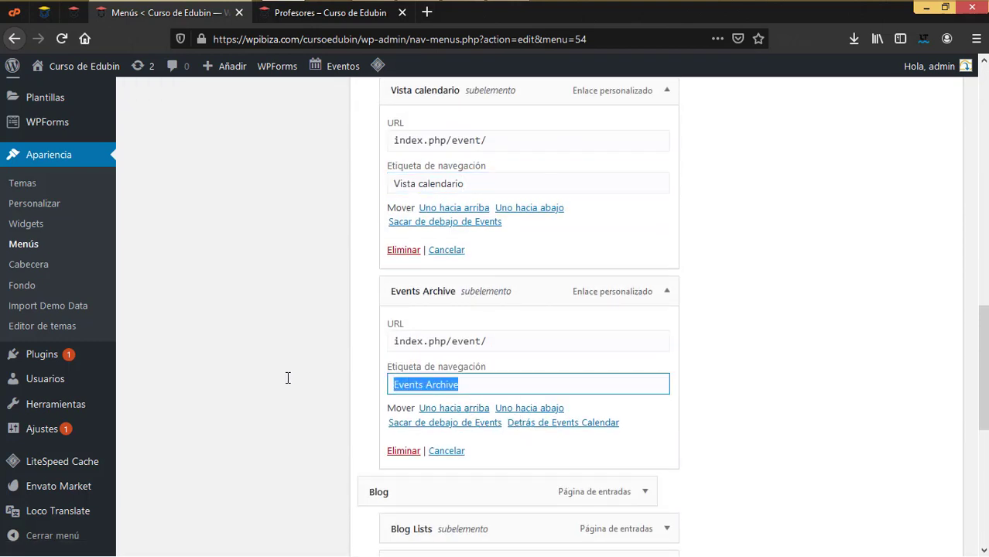
pyautogui.write('Vista')
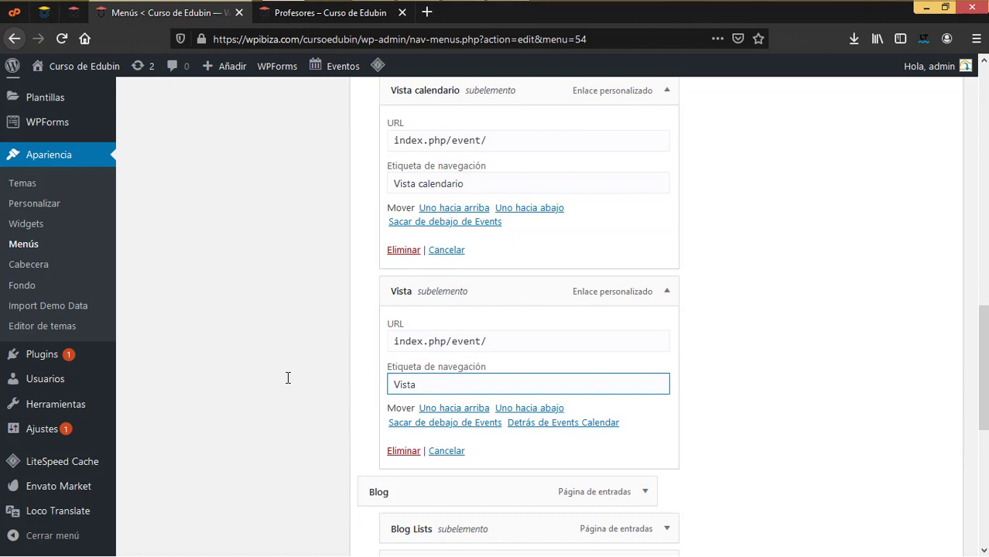
pyautogui.write(' lista')
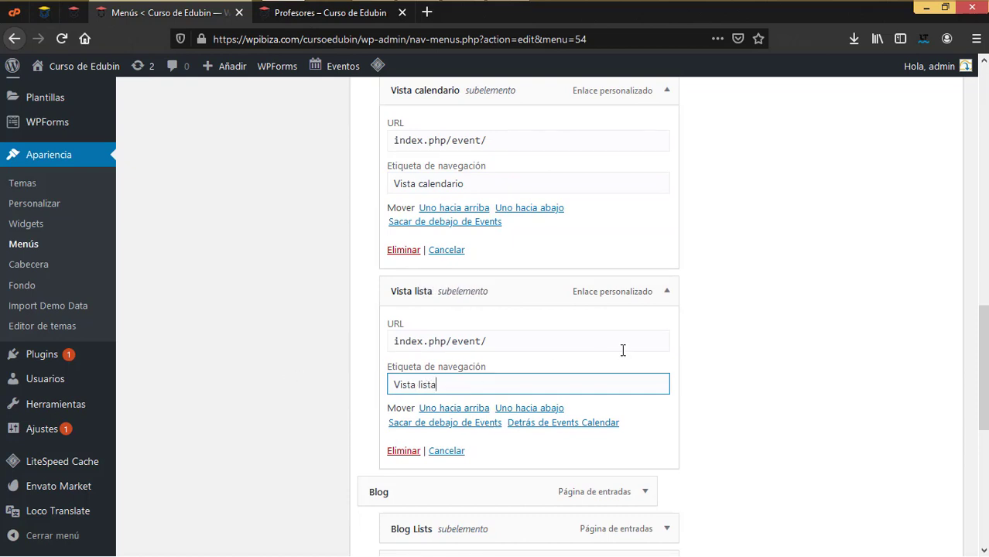
pyautogui.scroll(-3, 625, 348)
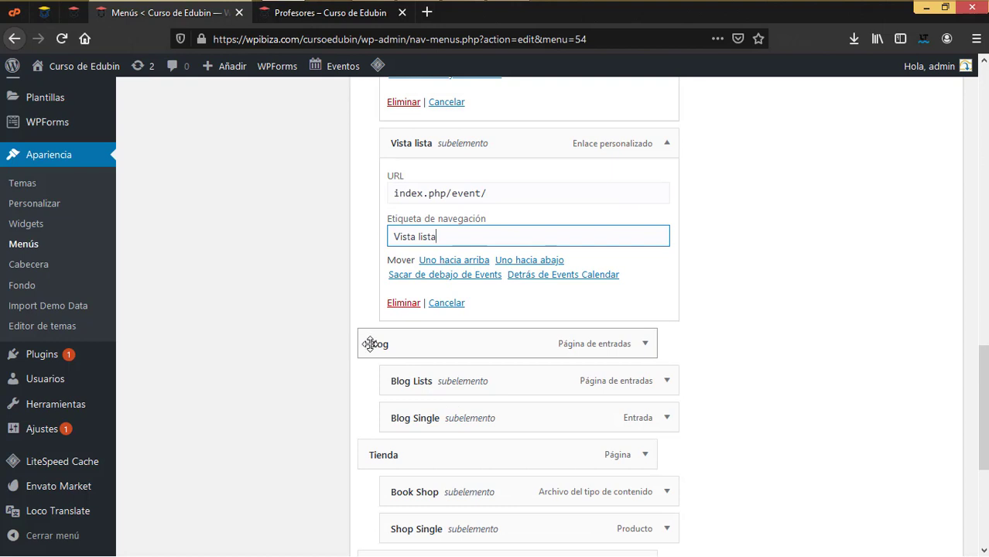
# Delete the Blog Lists and Blog Single sub-items from Blog
pyautogui.click(666, 380)
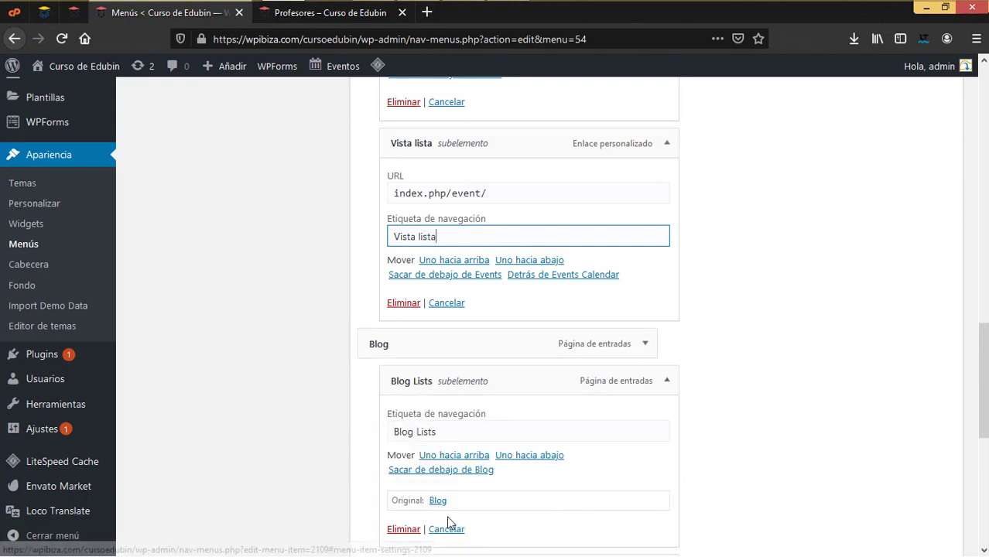
pyautogui.click(395, 529)
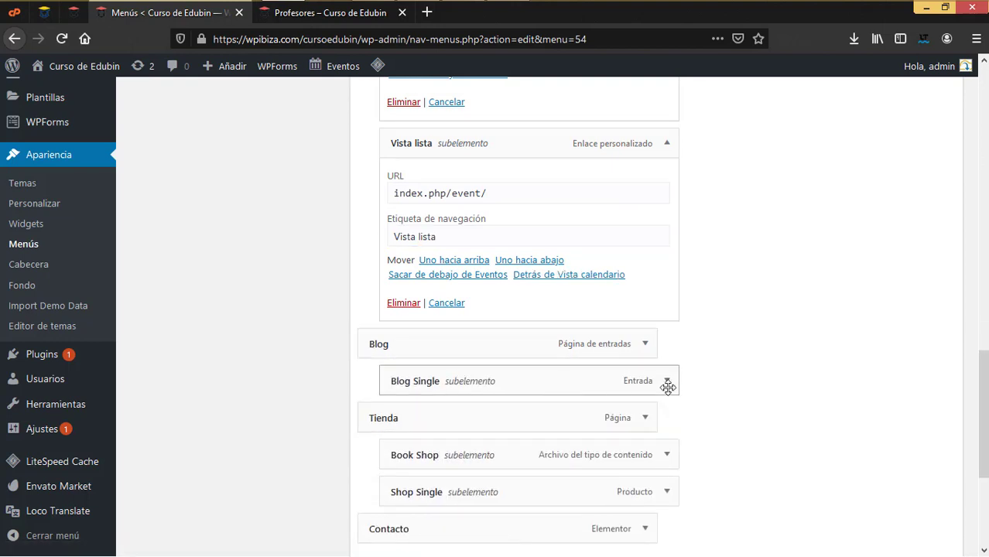
pyautogui.click(666, 381)
pyautogui.click(403, 529)
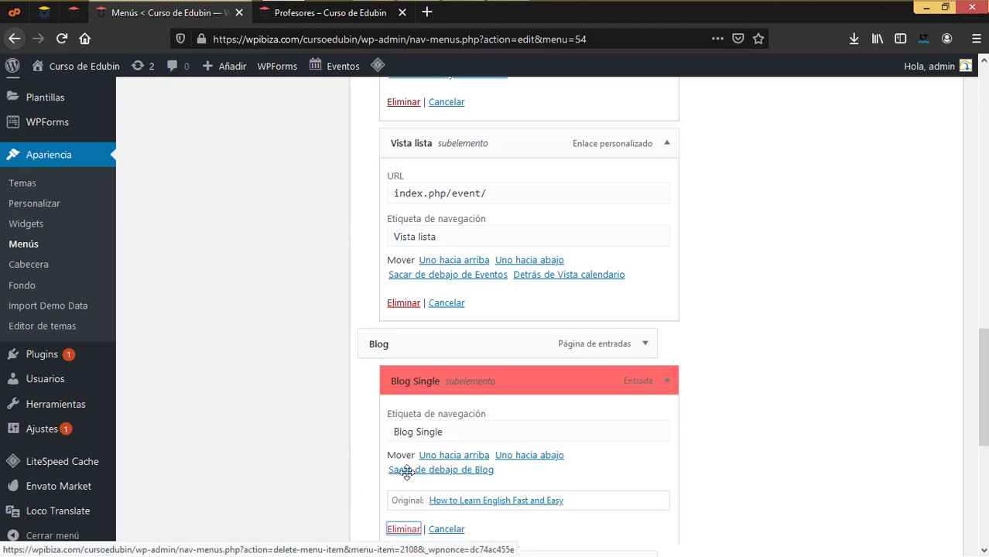
# Check the live Profesores page, then return to the Menús editor
pyautogui.click(317, 15)
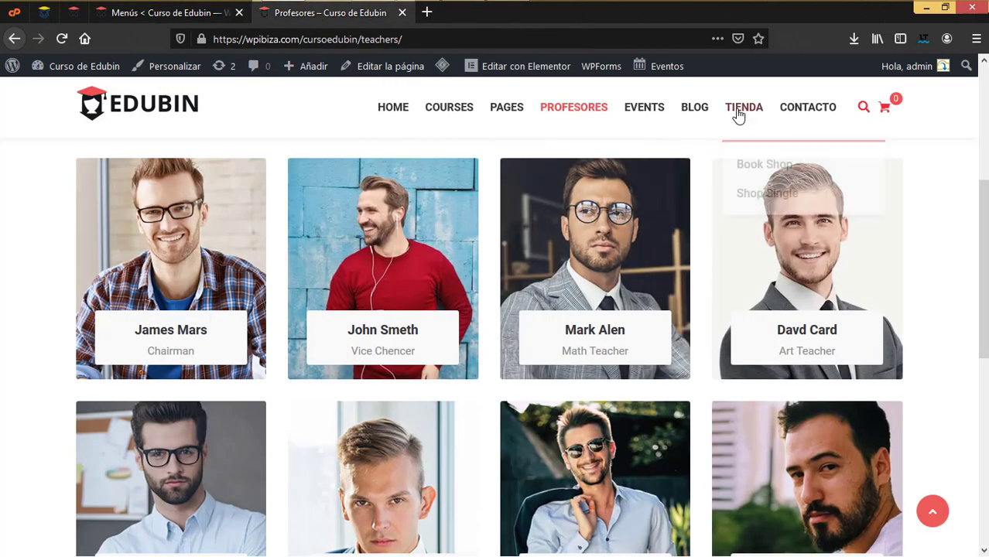
pyautogui.click(185, 23)
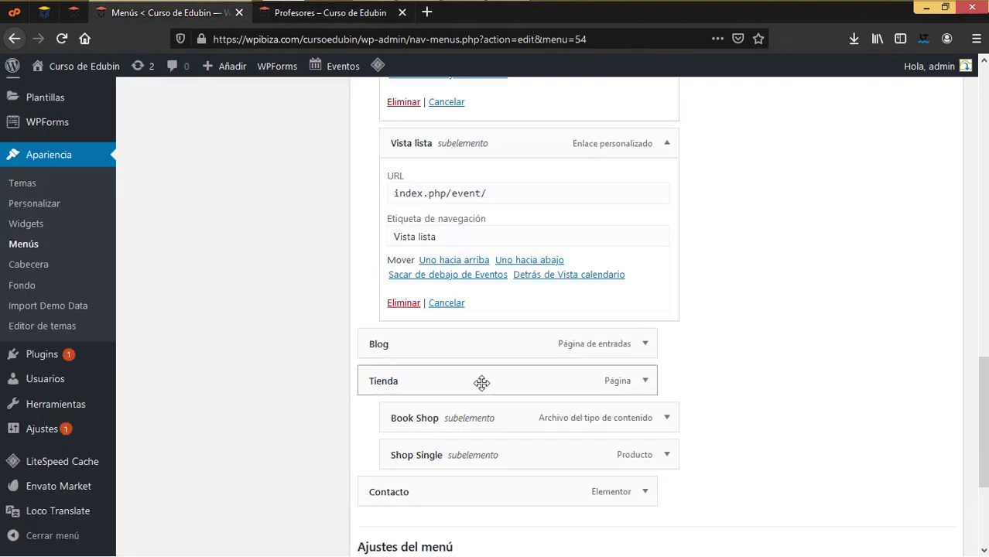
pyautogui.click(326, 22)
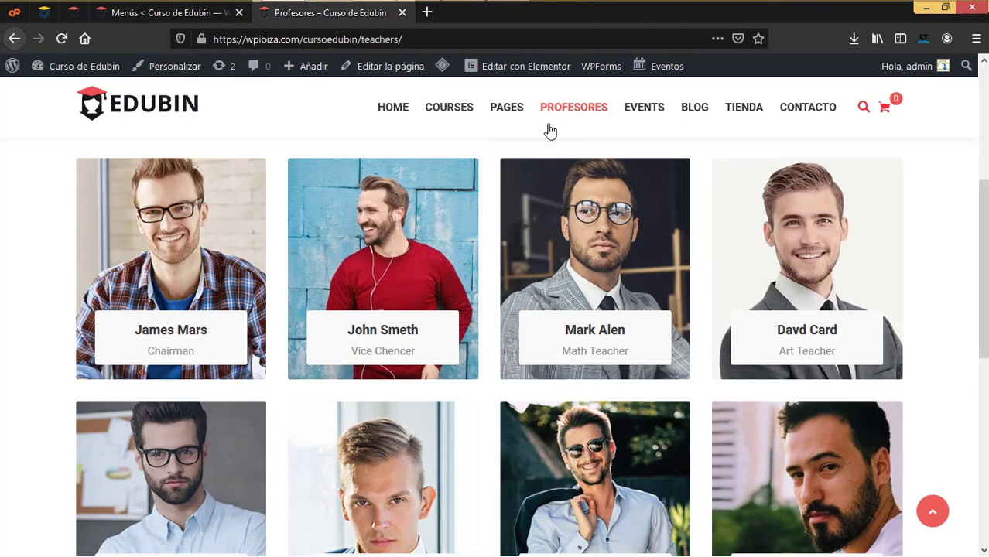
pyautogui.moveTo(748, 115)
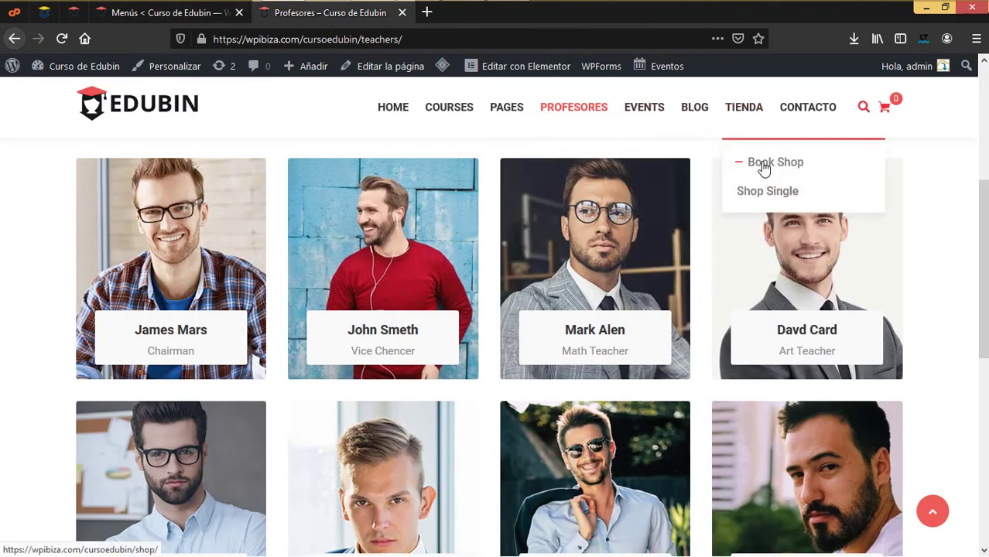
pyautogui.click(191, 18)
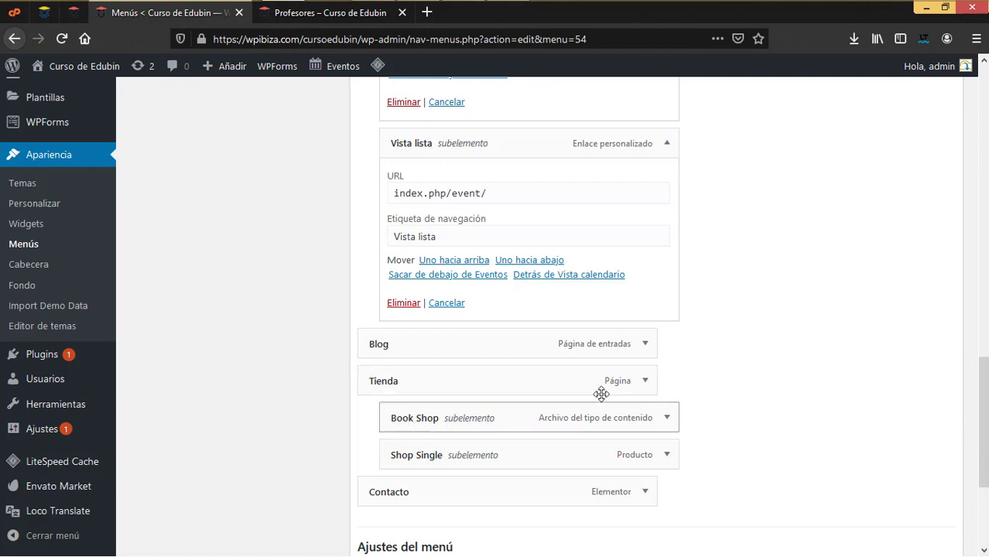
# Delete the Book Shop and Shop Single sub-items from Tienda
pyautogui.click(667, 418)
pyautogui.scroll(-2, 582, 434)
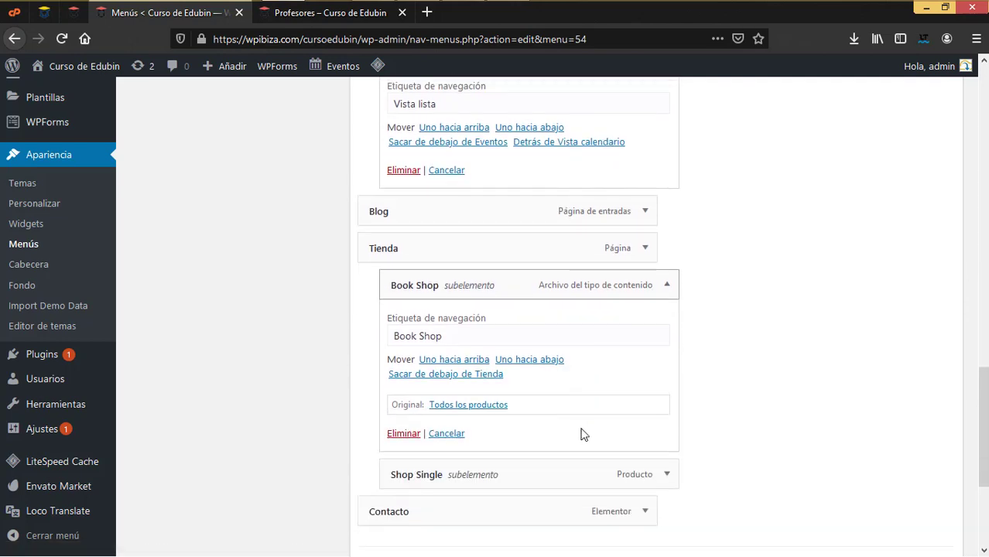
pyautogui.click(404, 419)
pyautogui.click(670, 272)
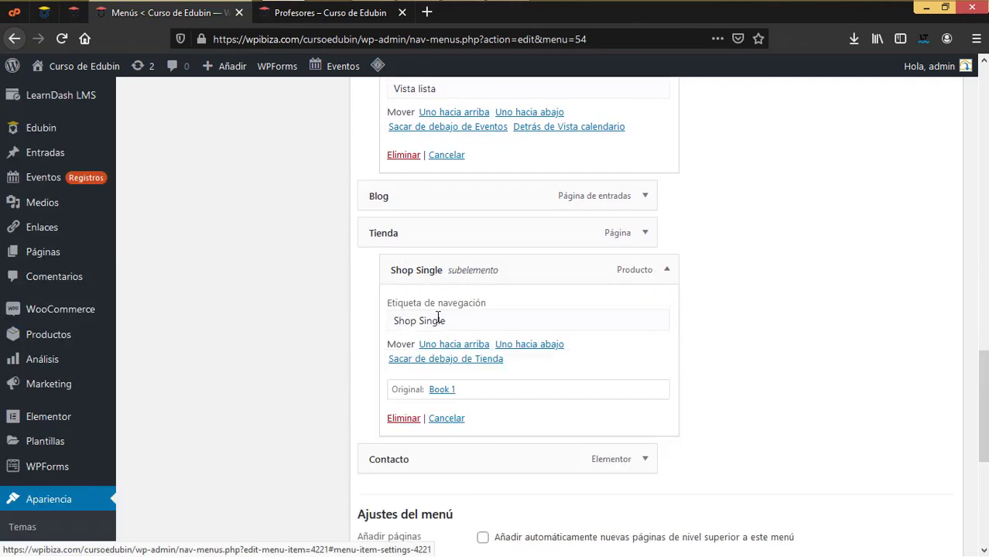
pyautogui.click(402, 415)
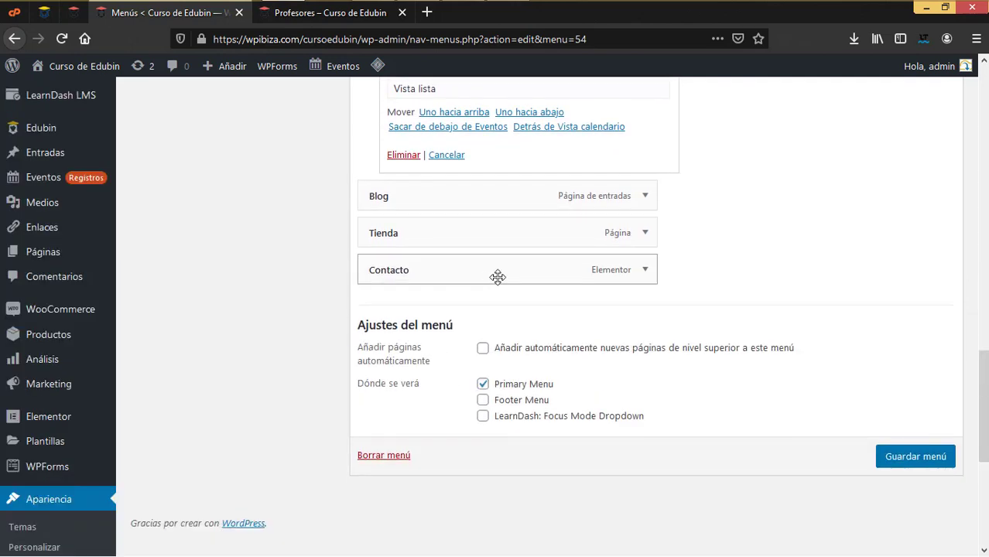
# Save the Primary menu and reload the live Profesores page to see it
pyautogui.click(645, 272)
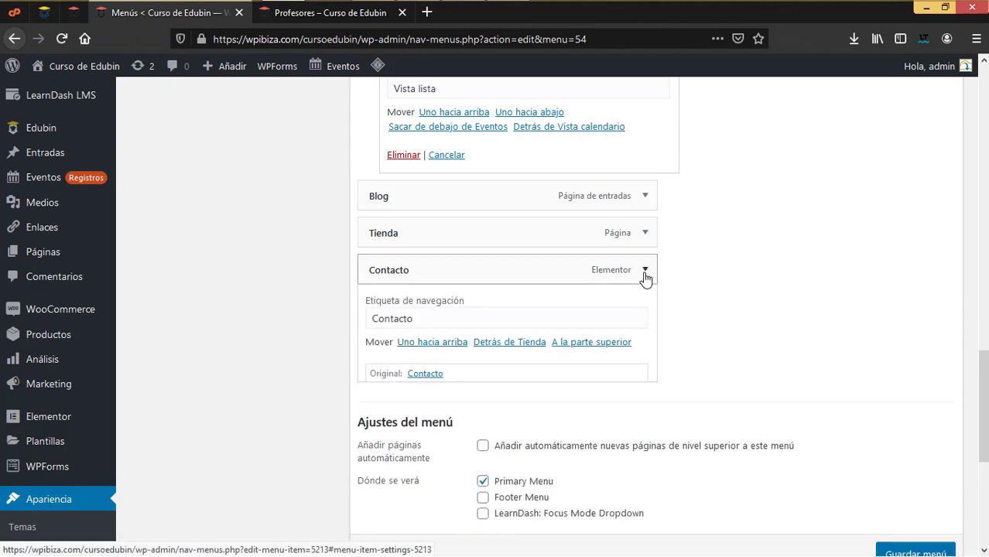
pyautogui.click(645, 271)
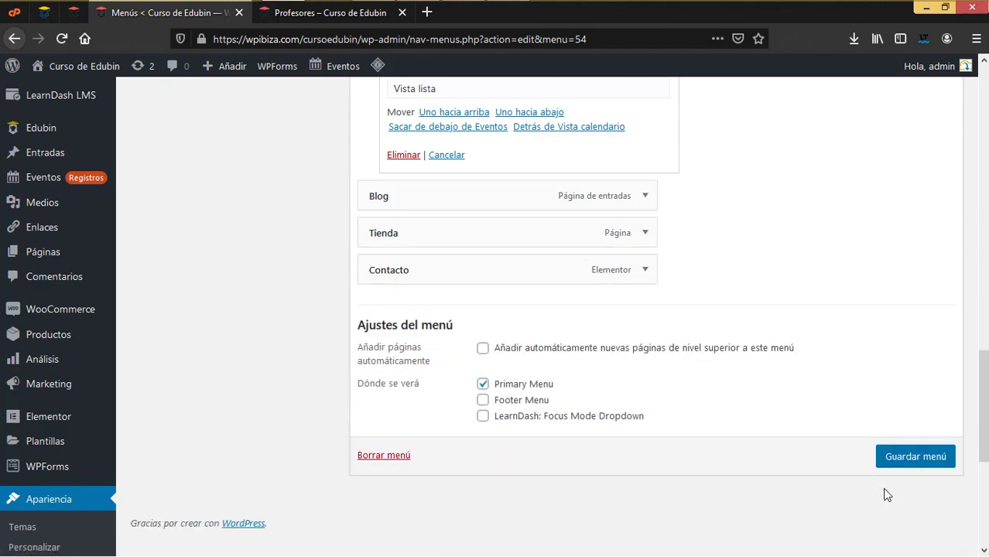
pyautogui.click(909, 461)
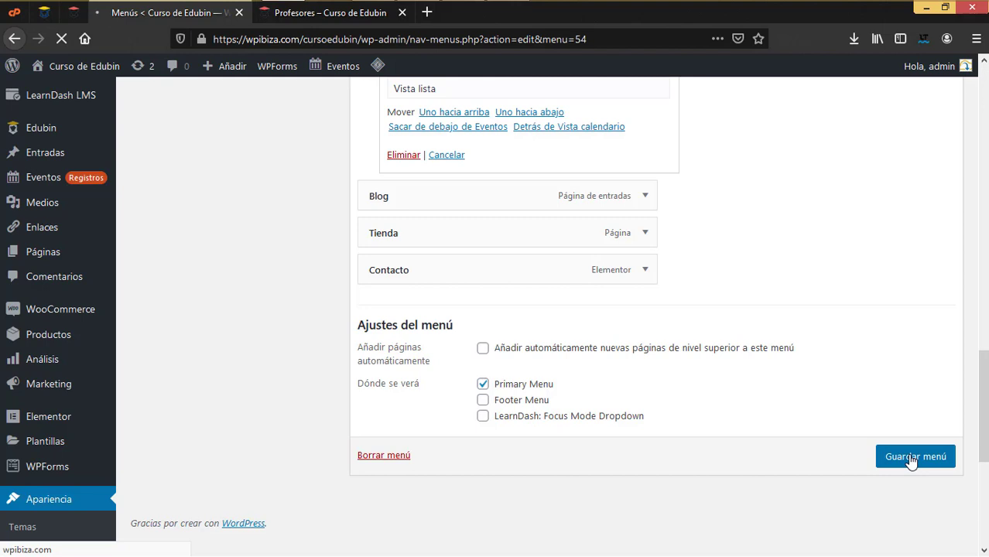
pyautogui.click(329, 12)
pyautogui.click(62, 39)
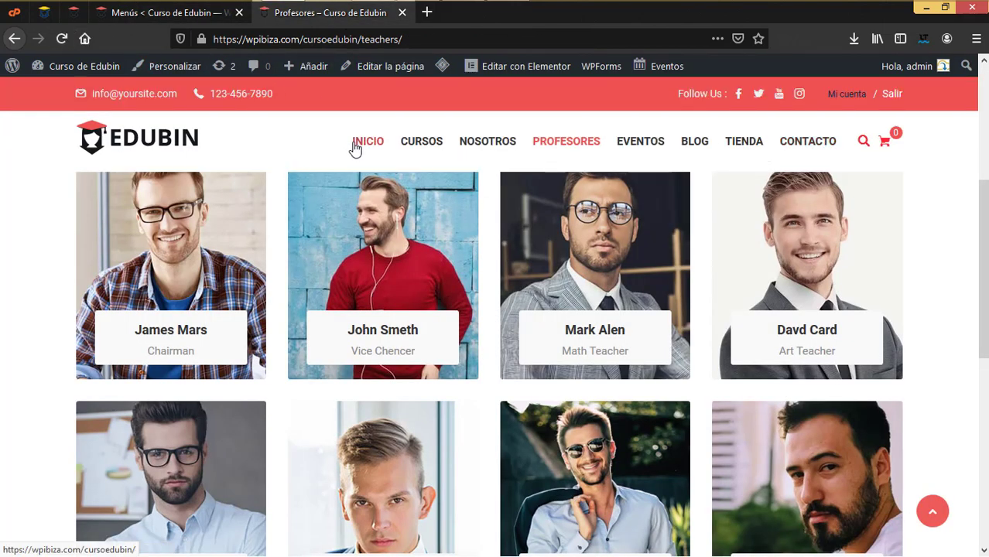
# Visit Inicio, Cursos, Profesores, Blog, Tienda and Contacto through the new header menu, then return to Menús
pyautogui.click(368, 146)
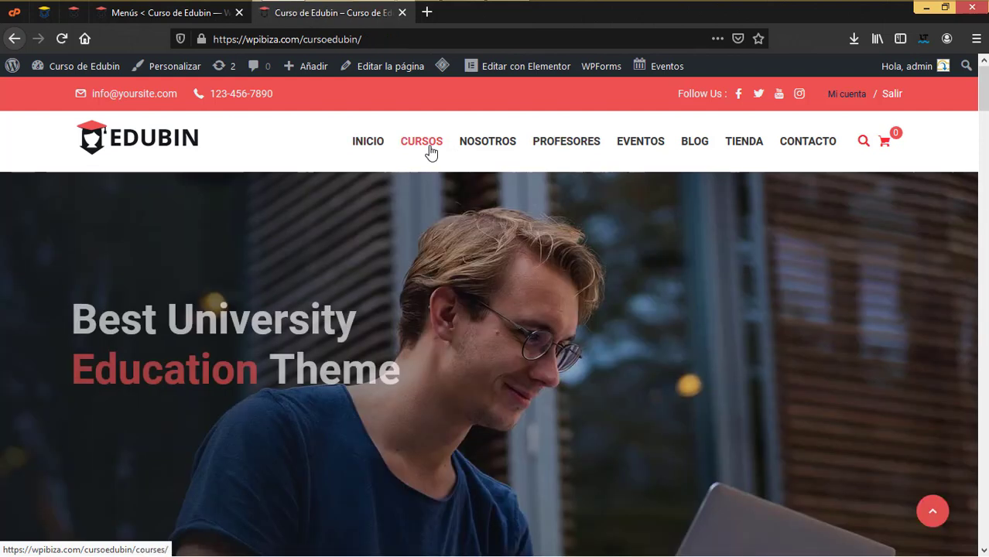
pyautogui.click(431, 152)
pyautogui.moveTo(485, 150)
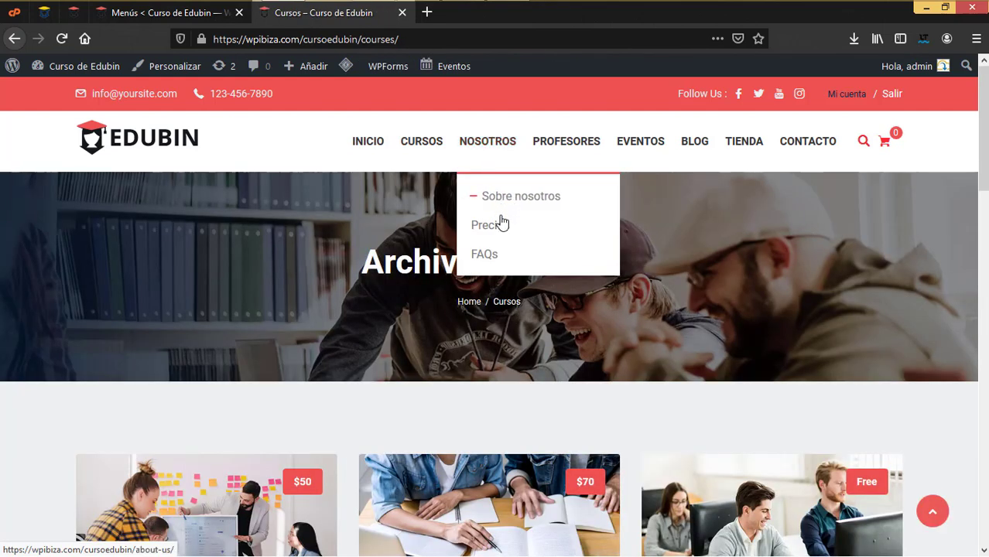
pyautogui.click(564, 150)
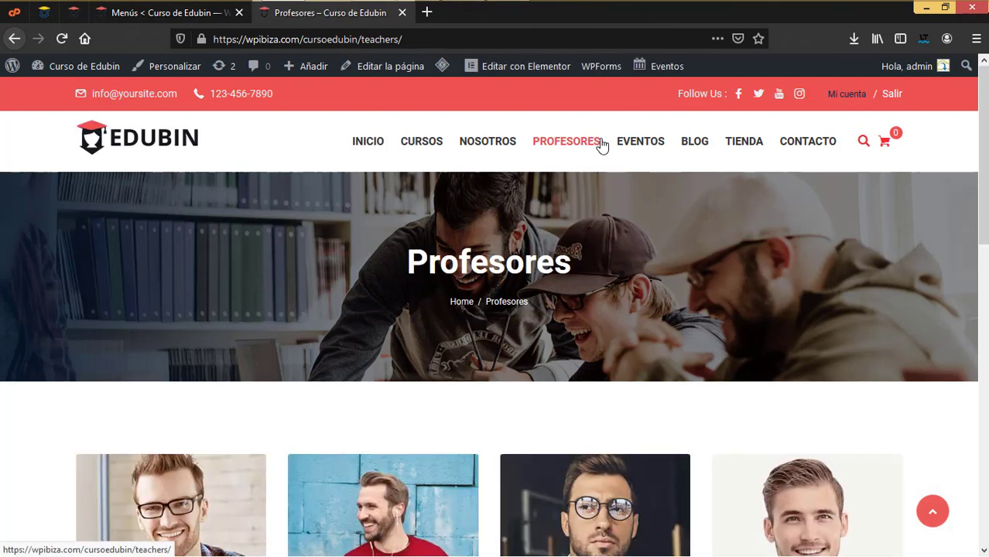
pyautogui.moveTo(648, 149)
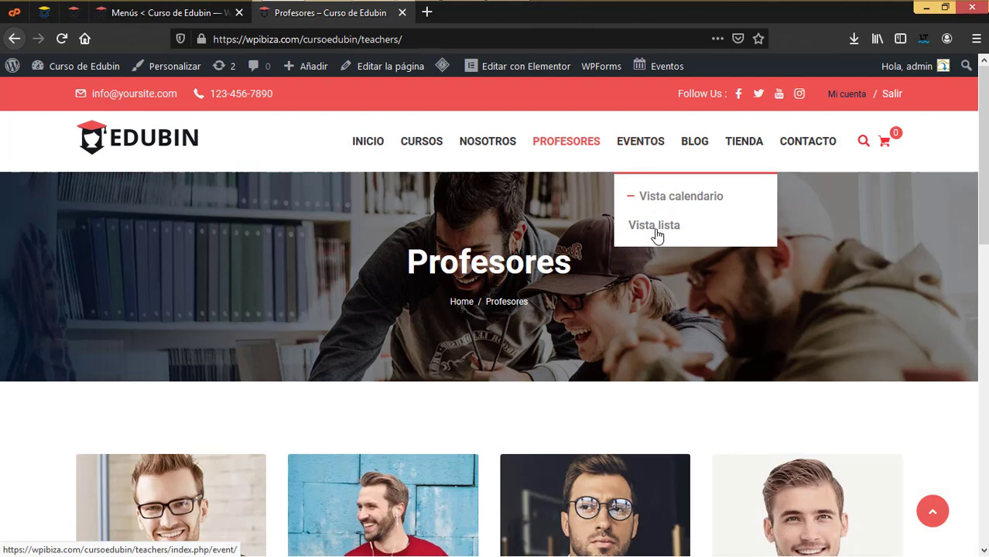
pyautogui.click(696, 147)
pyautogui.click(750, 147)
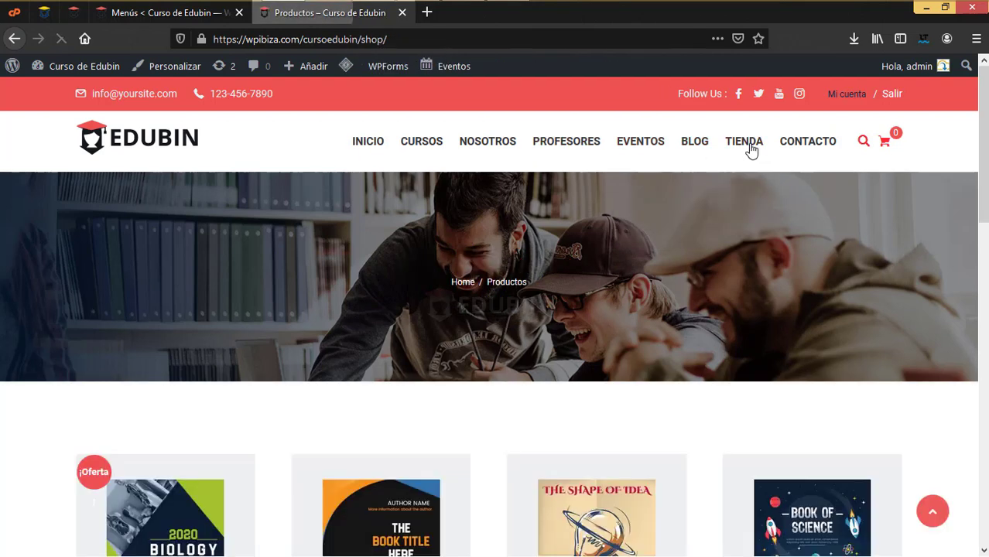
pyautogui.click(802, 146)
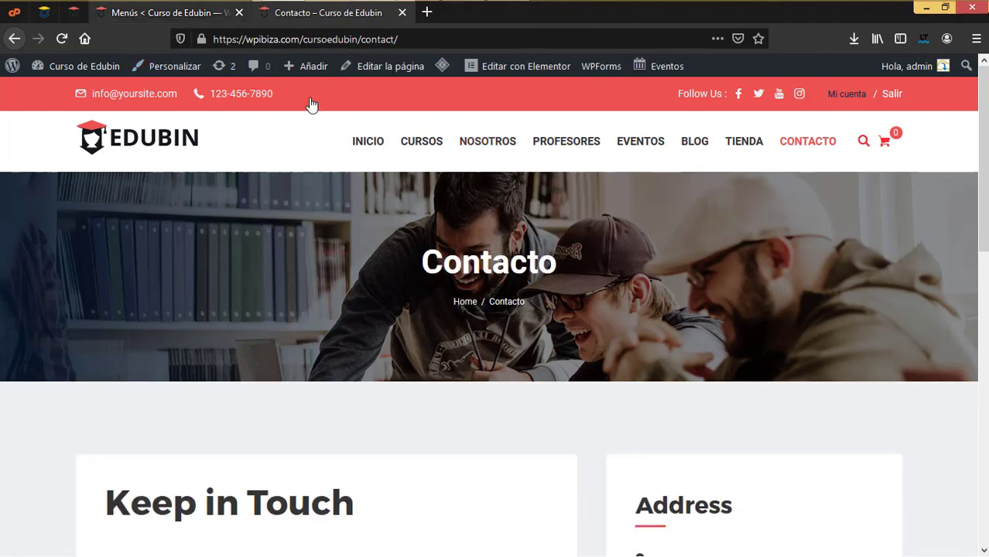
pyautogui.click(194, 14)
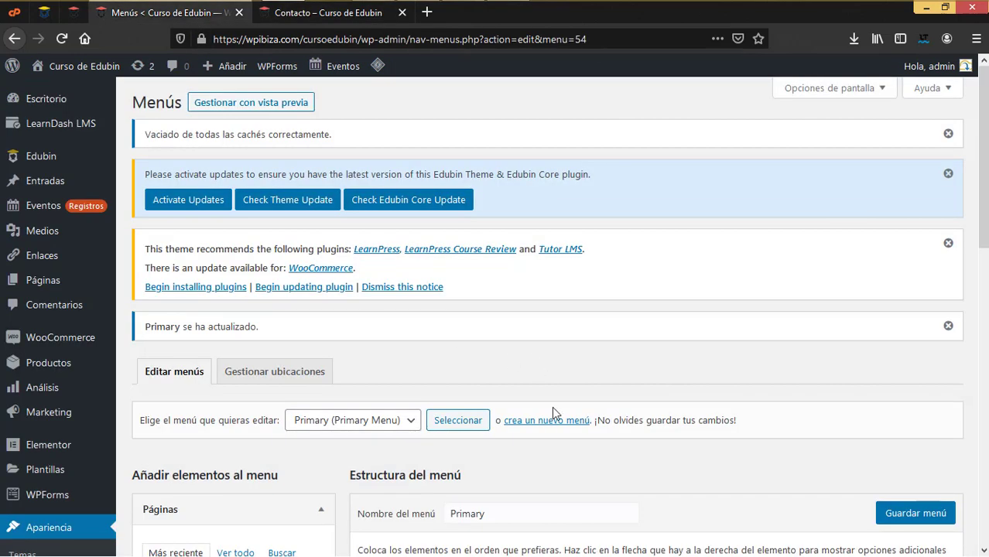
# Show every page in the Páginas box with Ver todo and expand Entradas
pyautogui.scroll(-4, 552, 406)
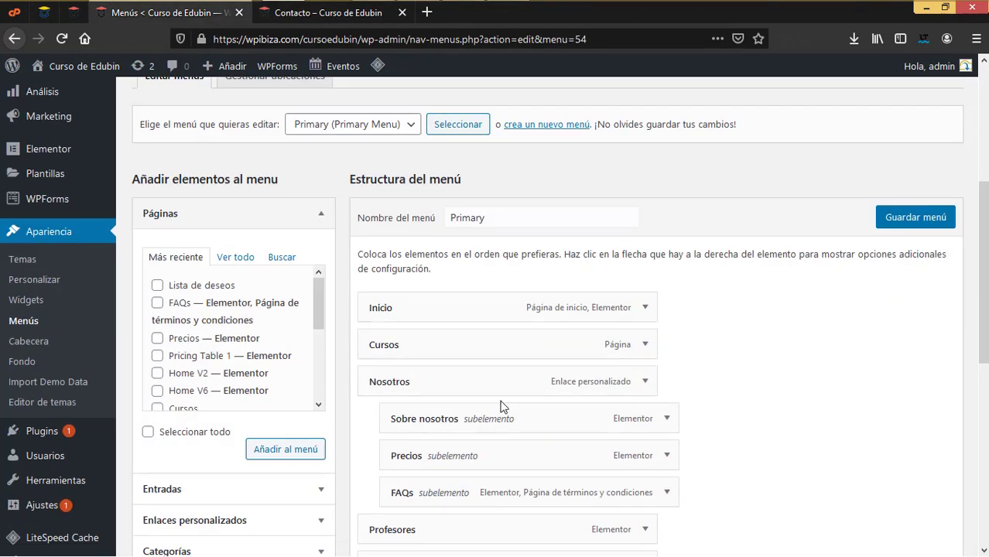
pyautogui.click(227, 262)
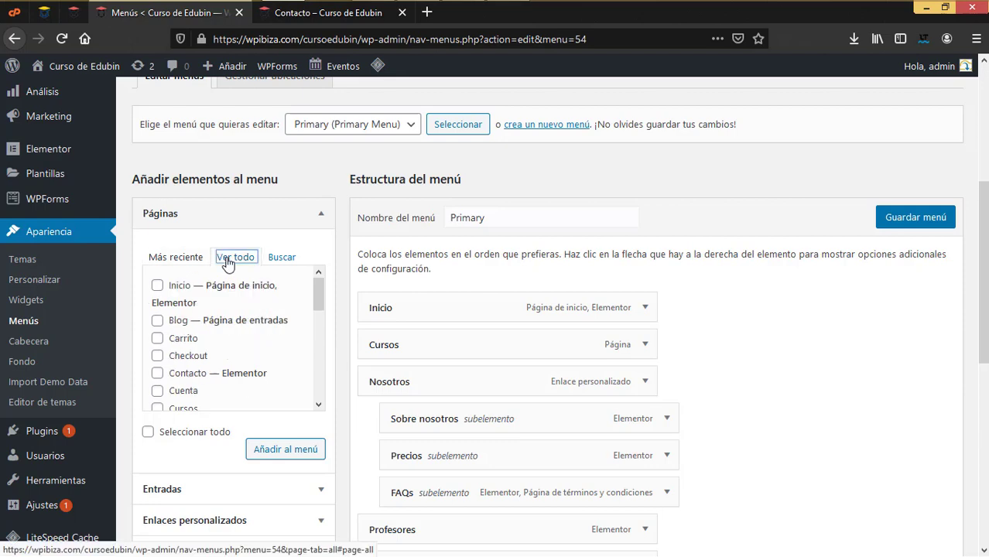
pyautogui.click(214, 500)
pyautogui.scroll(-3, 215, 486)
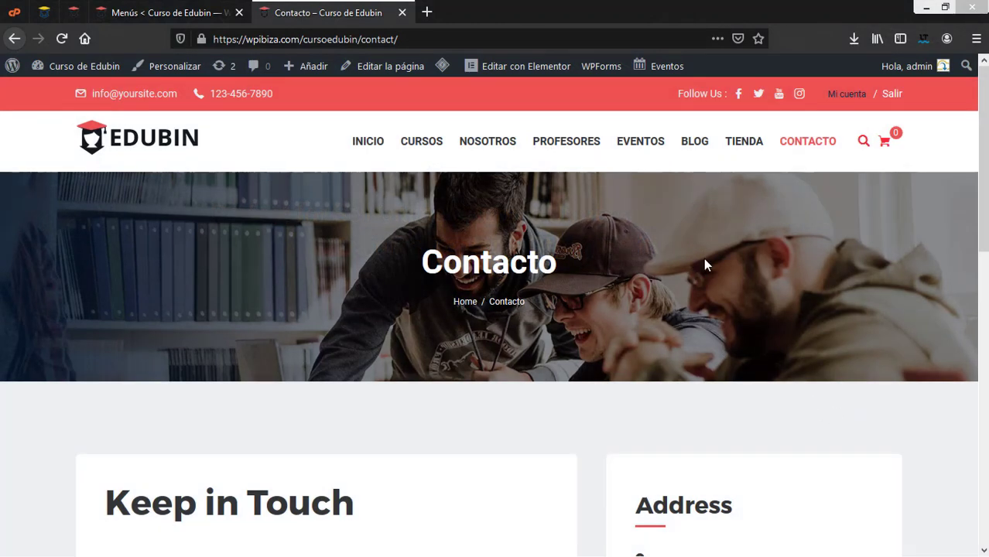
# Browse the Tienda products and review the Book 2 product page at £18
pyautogui.click(741, 146)
pyautogui.scroll(-4, 651, 330)
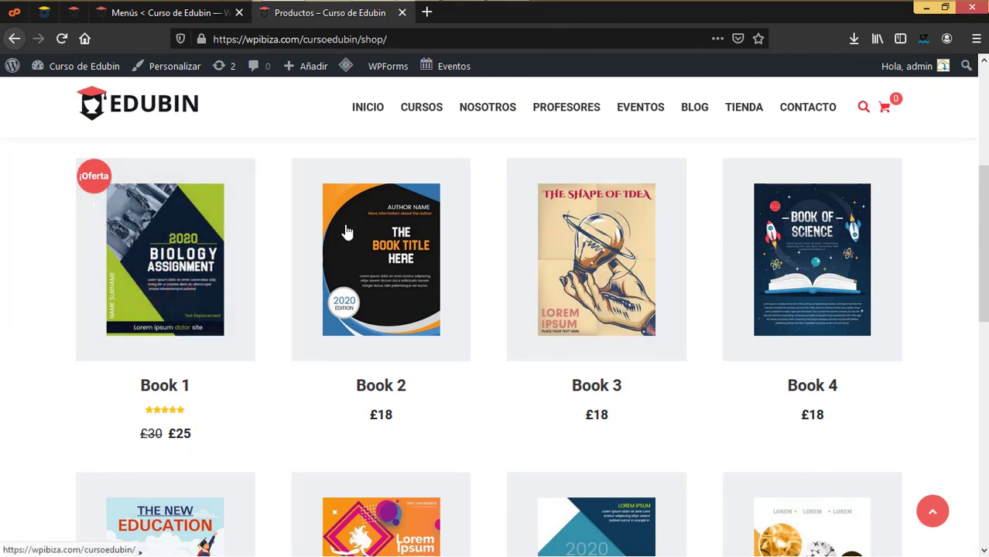
pyautogui.scroll(-3, 669, 332)
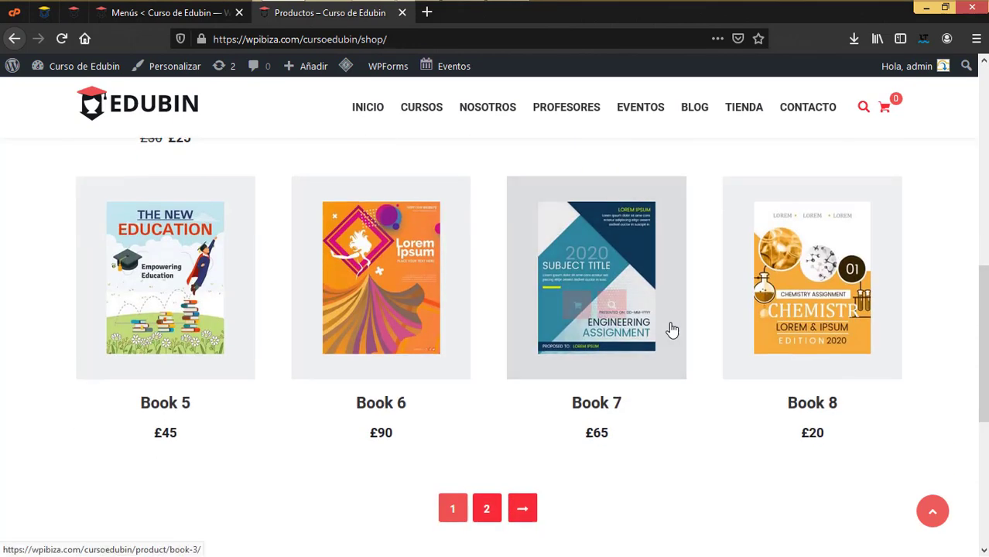
pyautogui.scroll(4, 668, 331)
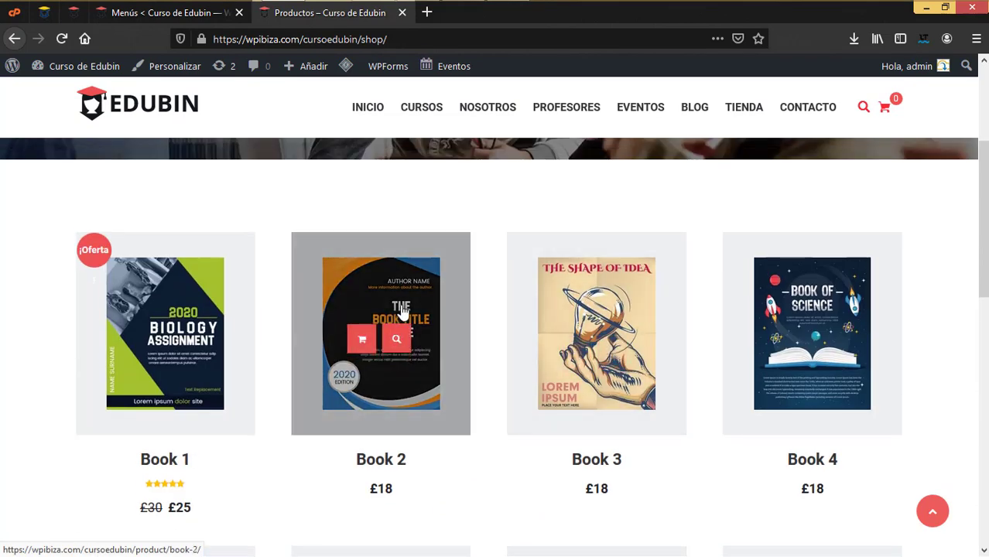
pyautogui.click(393, 311)
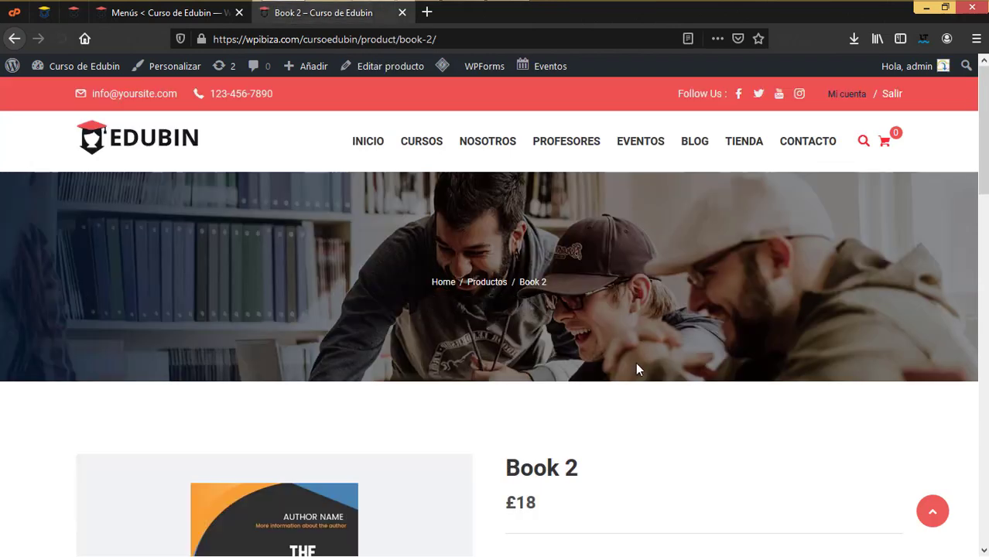
pyautogui.scroll(-5, 636, 369)
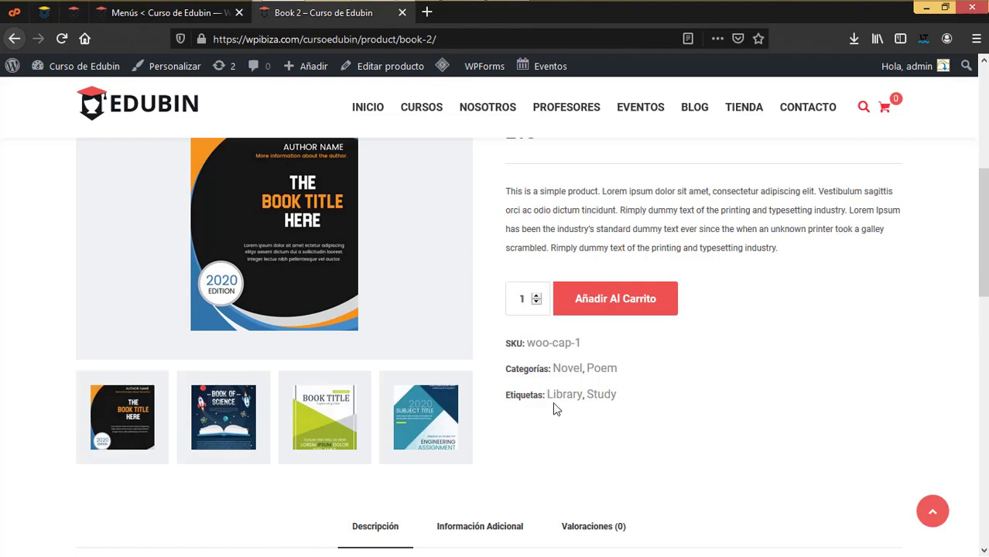
pyautogui.scroll(-4, 555, 409)
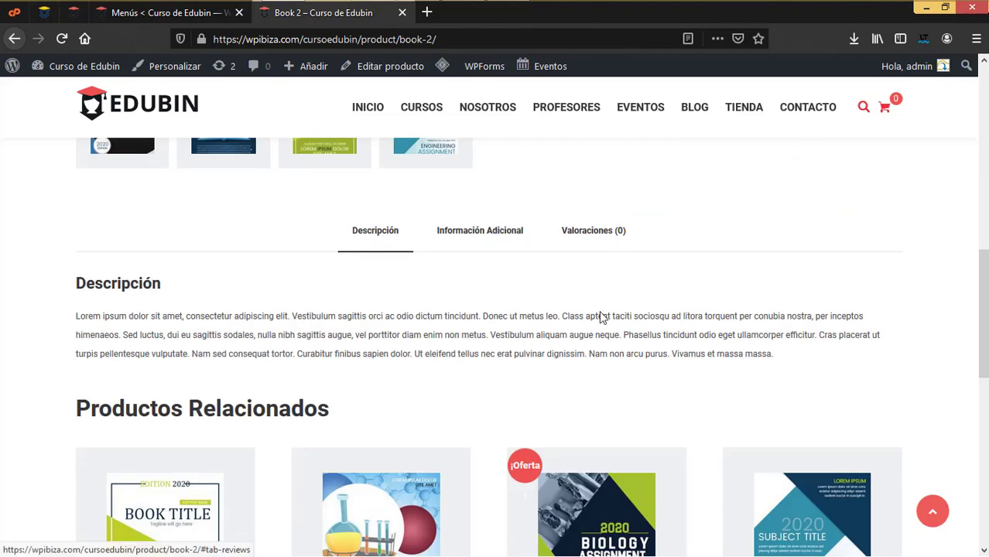
pyautogui.scroll(-4, 592, 353)
pyautogui.scroll(7, 590, 356)
pyautogui.scroll(5, 589, 361)
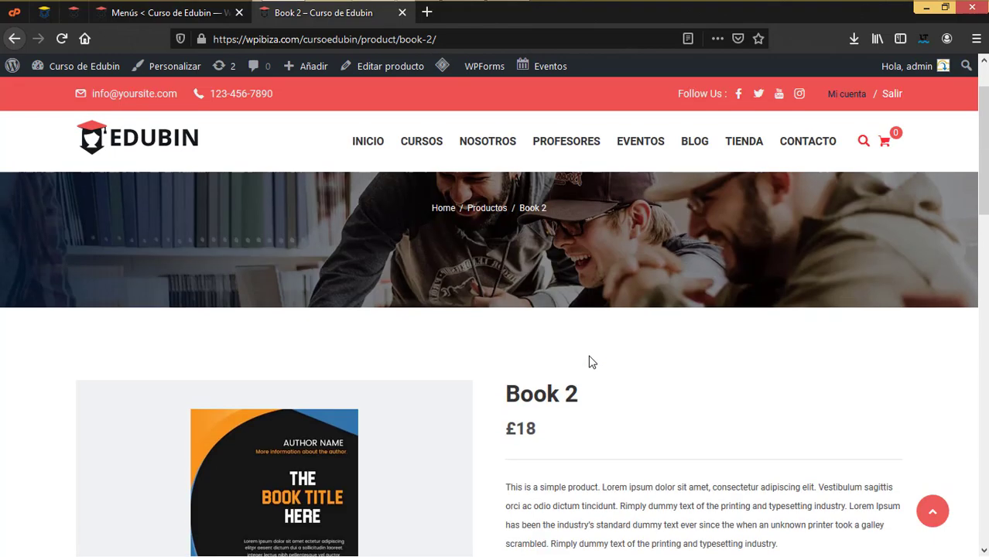
pyautogui.scroll(-3, 589, 360)
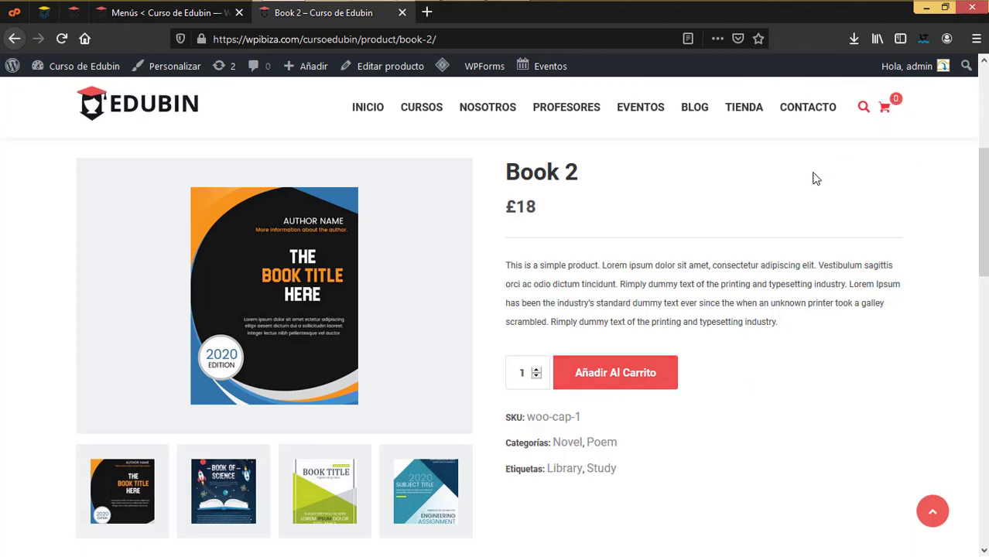
# Open WooCommerce Pedidos and pick a Procesando order from the 15 listed
pyautogui.click(166, 13)
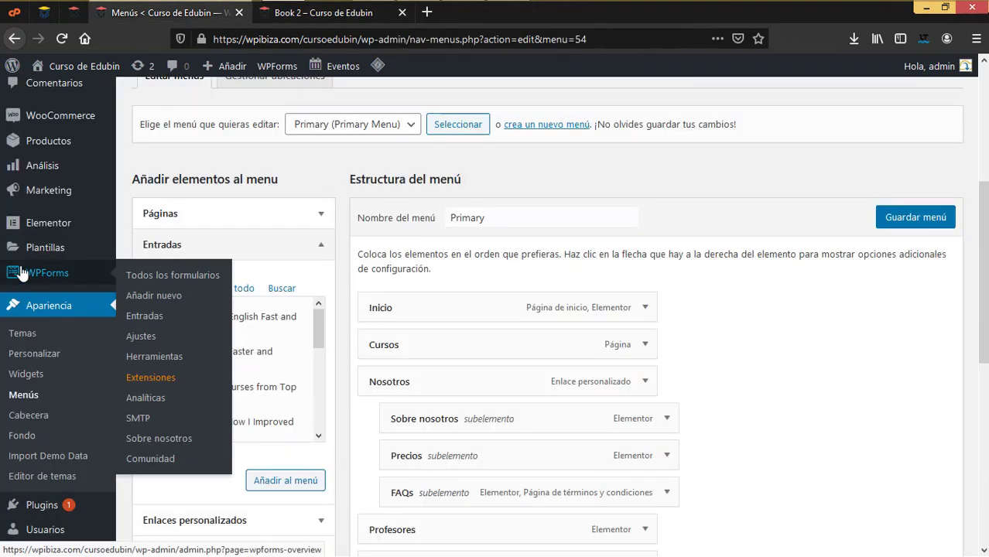
pyautogui.moveTo(69, 119)
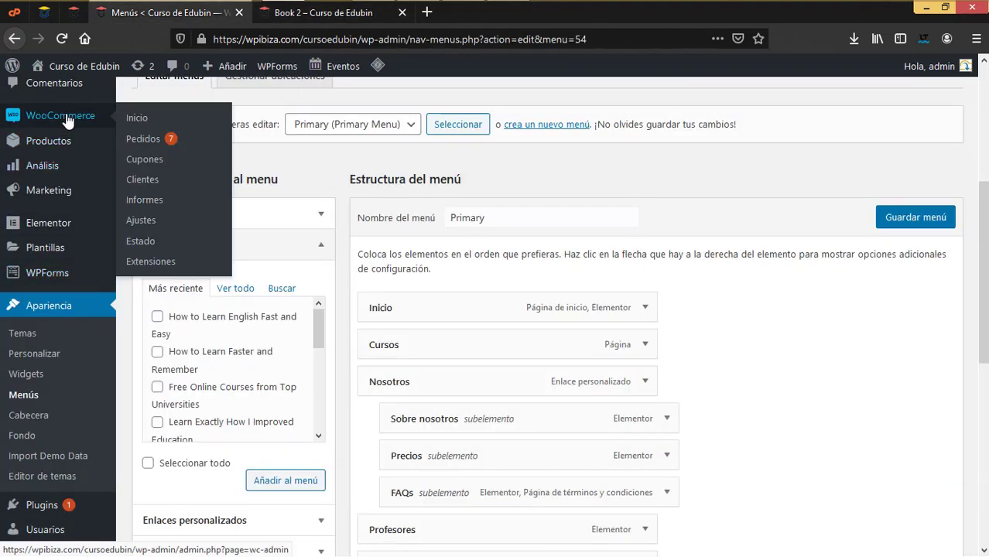
pyautogui.click(151, 146)
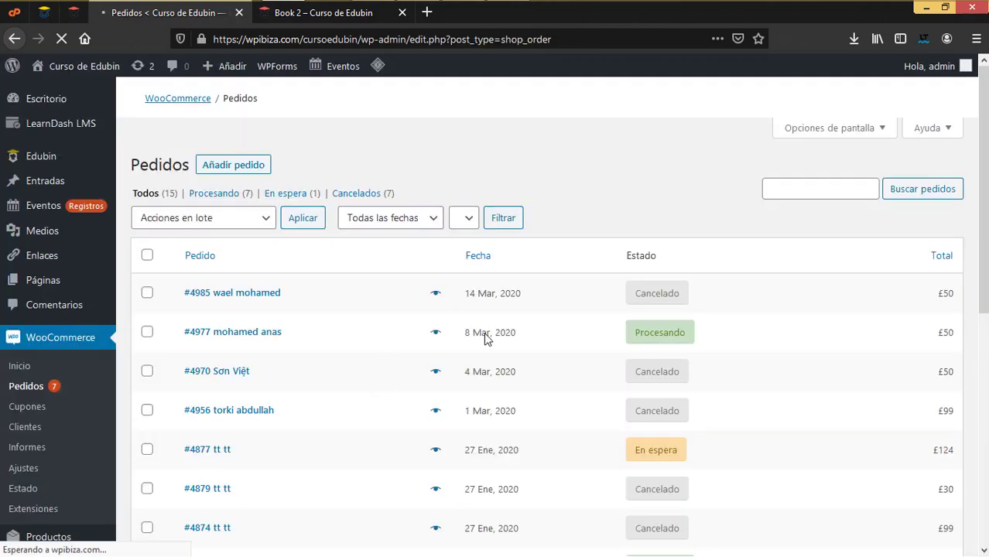
pyautogui.scroll(-3, 511, 362)
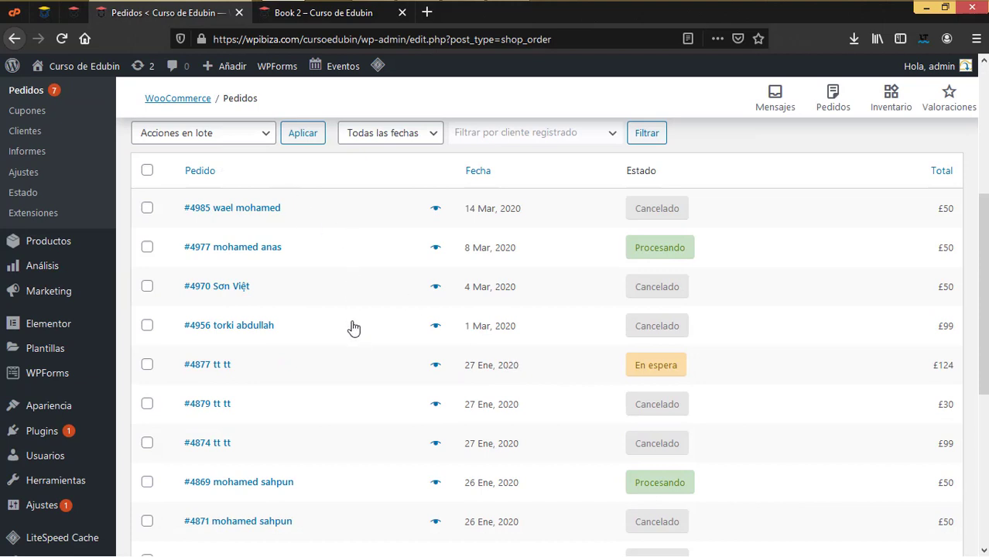
pyautogui.scroll(-3, 387, 345)
pyautogui.scroll(-3, 386, 345)
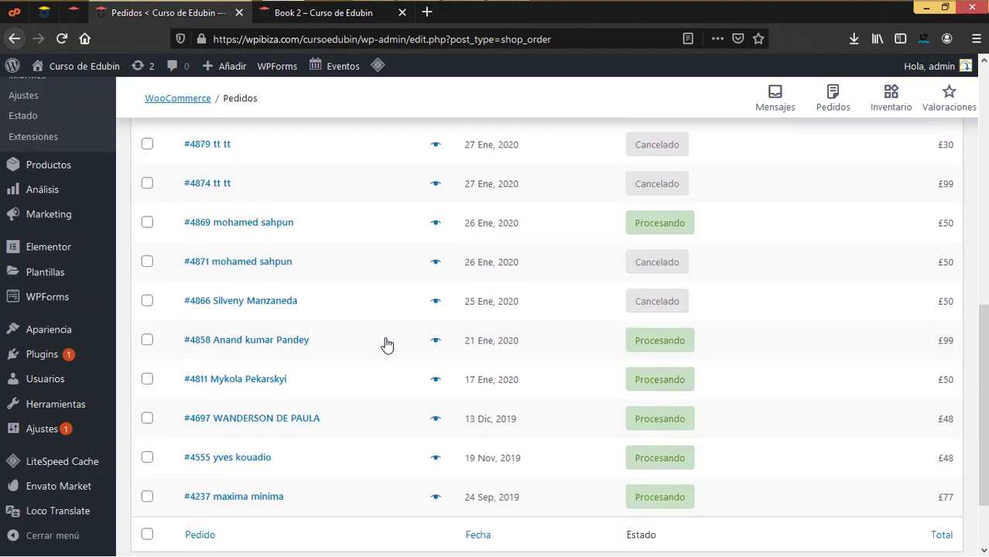
pyautogui.scroll(2, 387, 345)
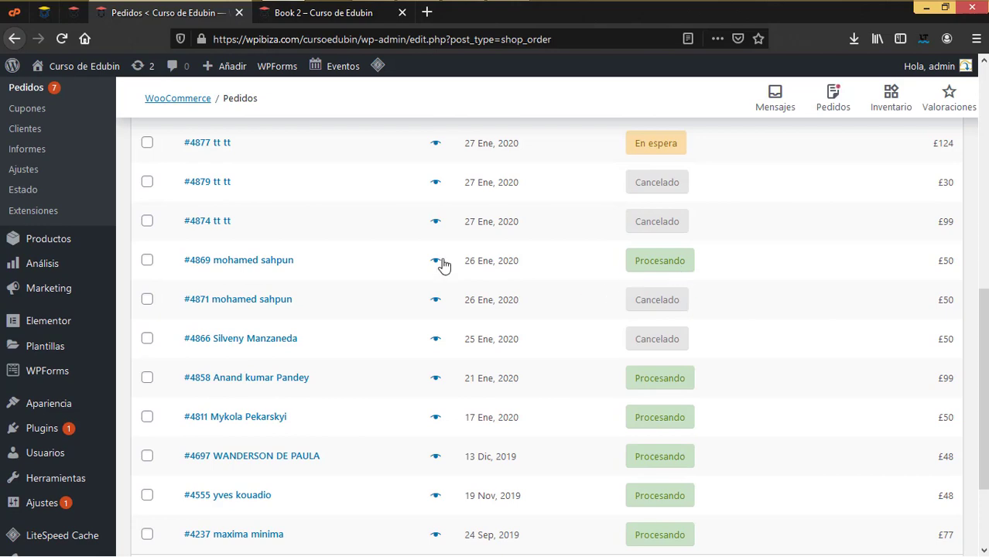
pyautogui.click(253, 267)
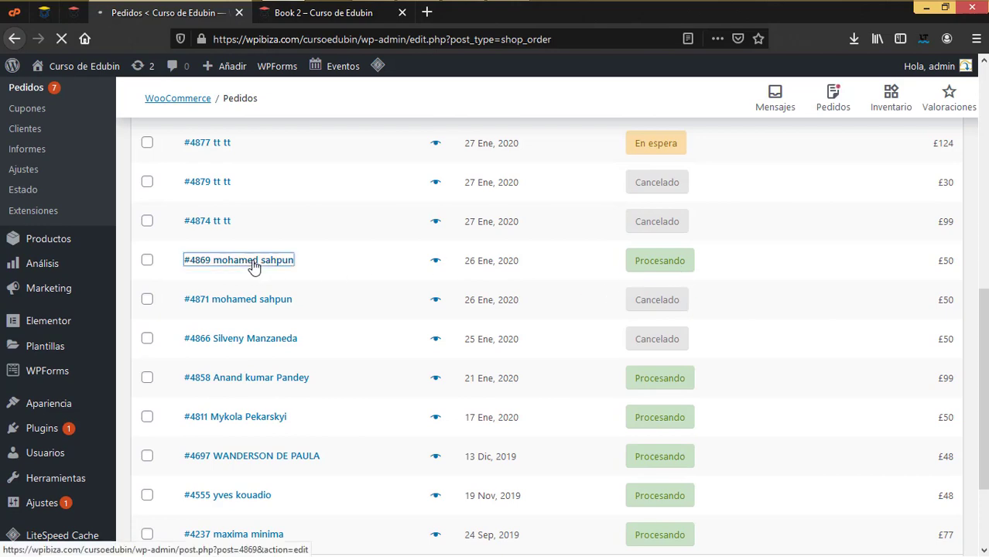
# Scroll through order #4869's details on the edit page
pyautogui.scroll(-3, 384, 273)
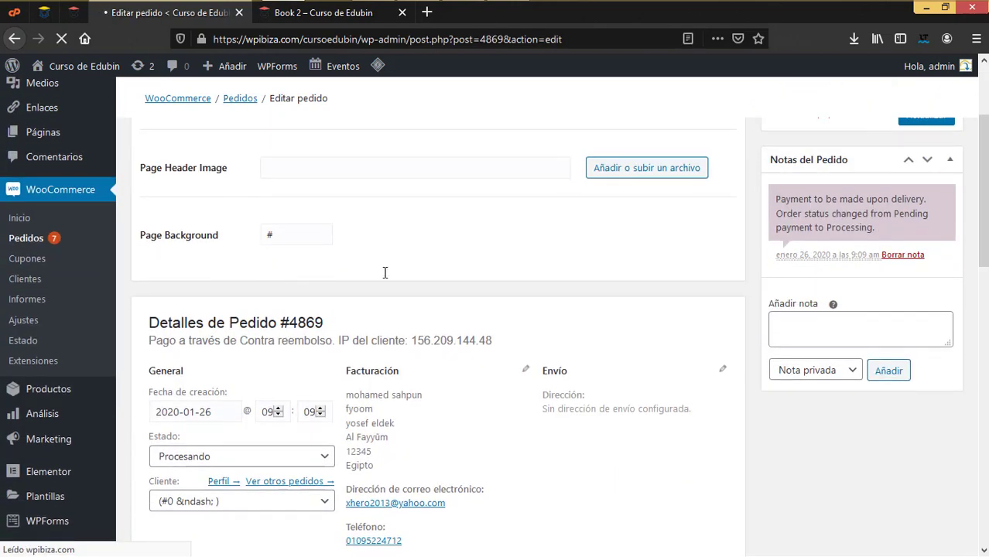
pyautogui.scroll(-10, 380, 404)
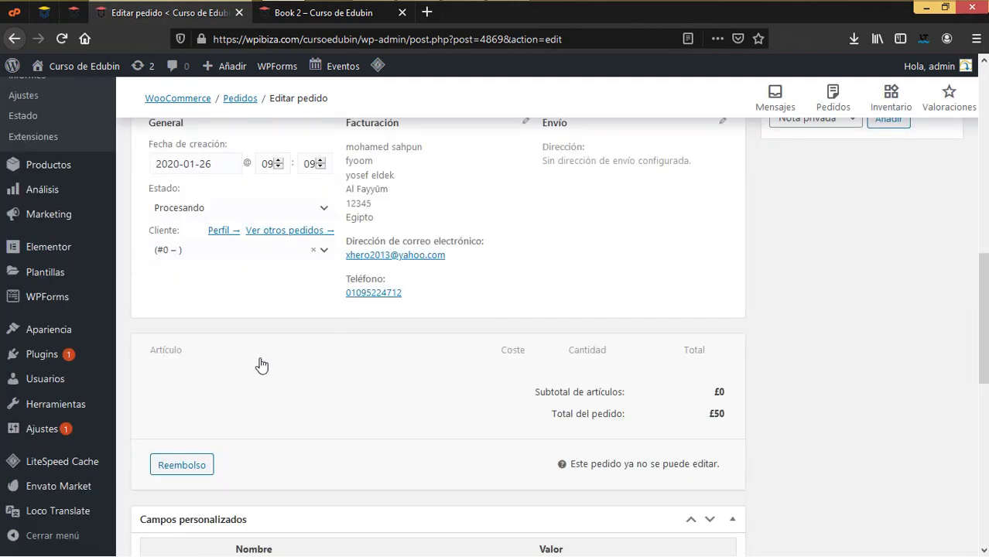
pyautogui.scroll(-3, 590, 424)
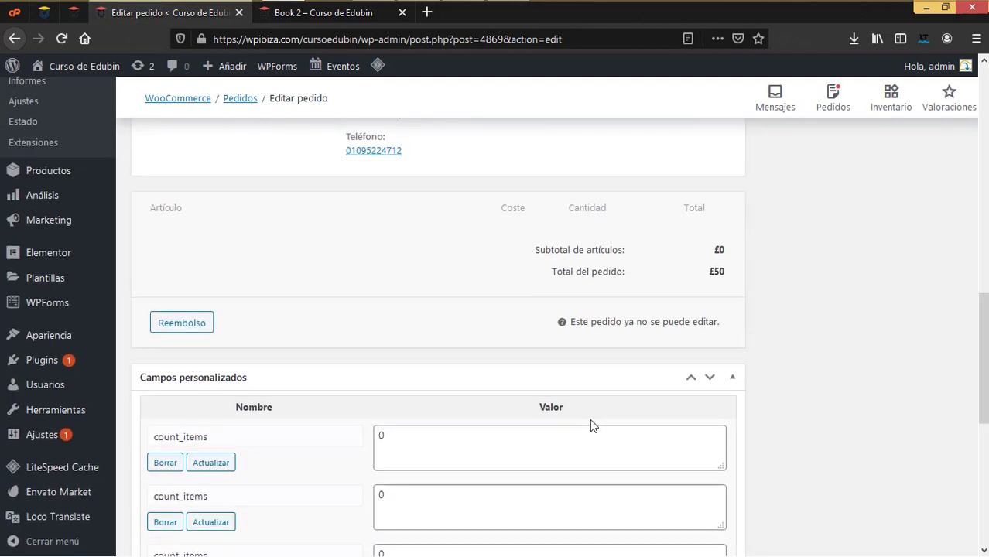
pyautogui.scroll(5, 589, 419)
pyautogui.scroll(4, 508, 406)
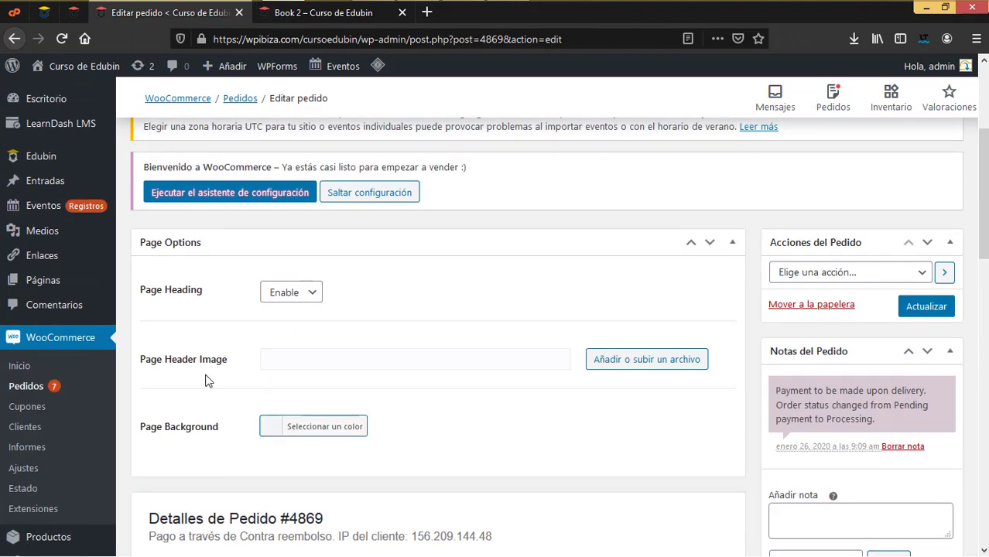
pyautogui.scroll(5, 332, 350)
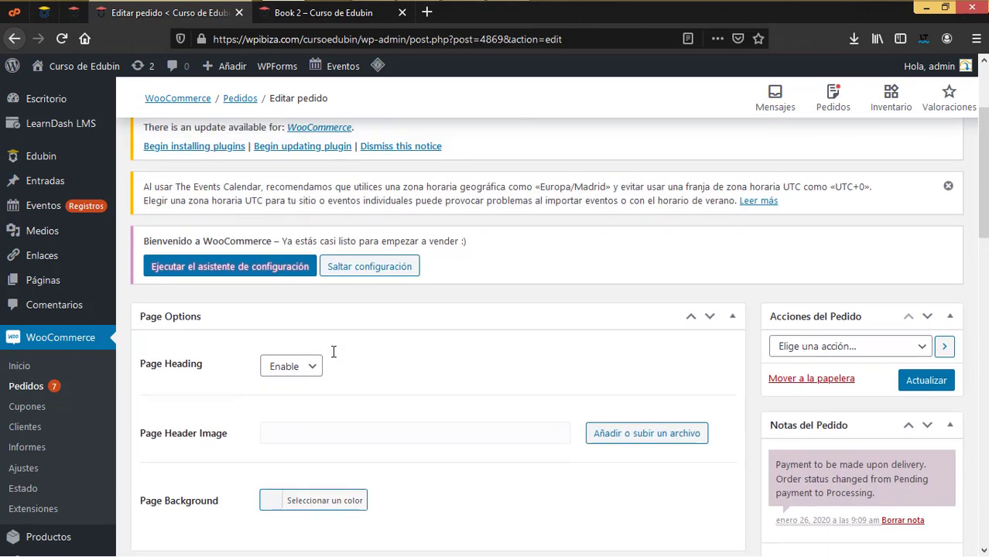
pyautogui.scroll(-9, 333, 350)
pyautogui.scroll(-3, 333, 351)
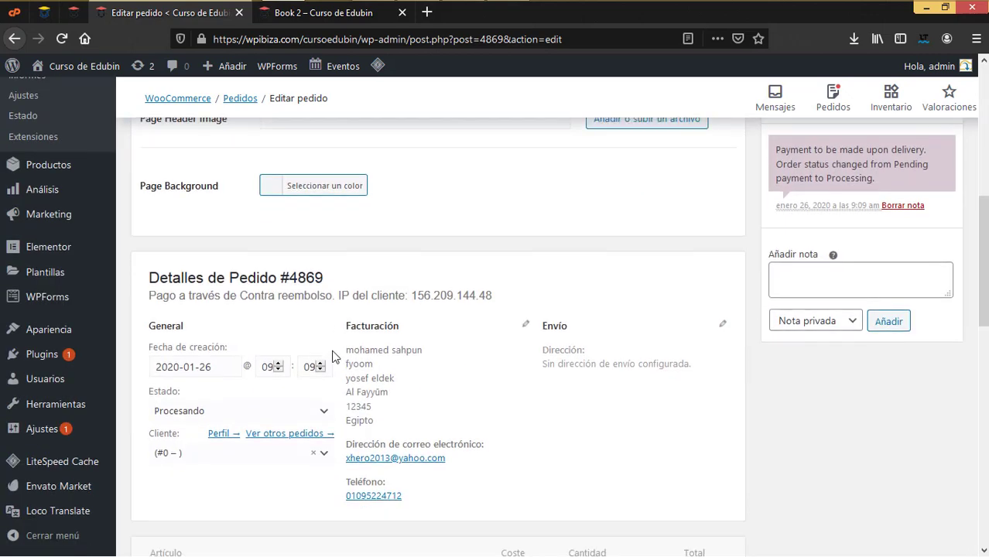
# Change the order status to Completado and save it with Actualizar
pyautogui.click(324, 284)
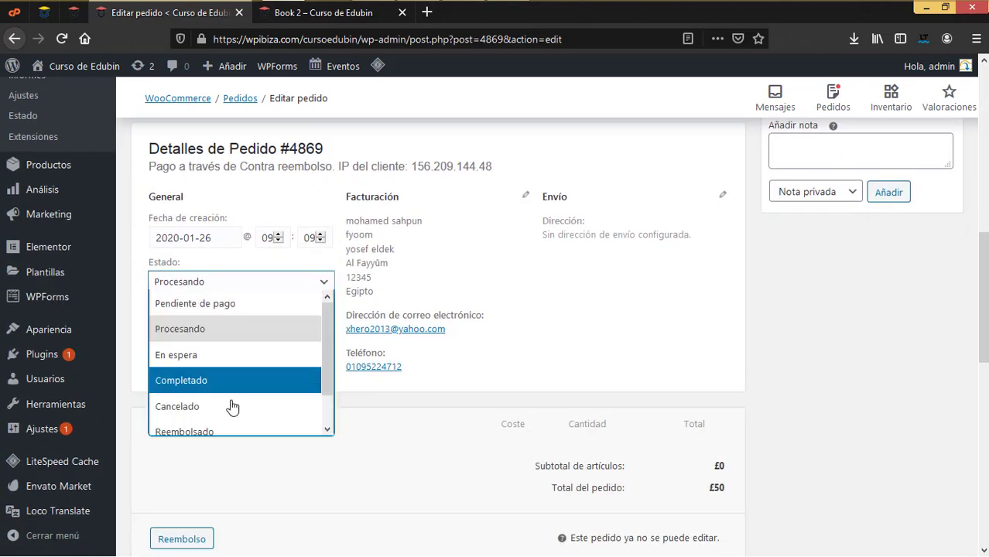
pyautogui.scroll(-1, 200, 358)
pyautogui.click(200, 355)
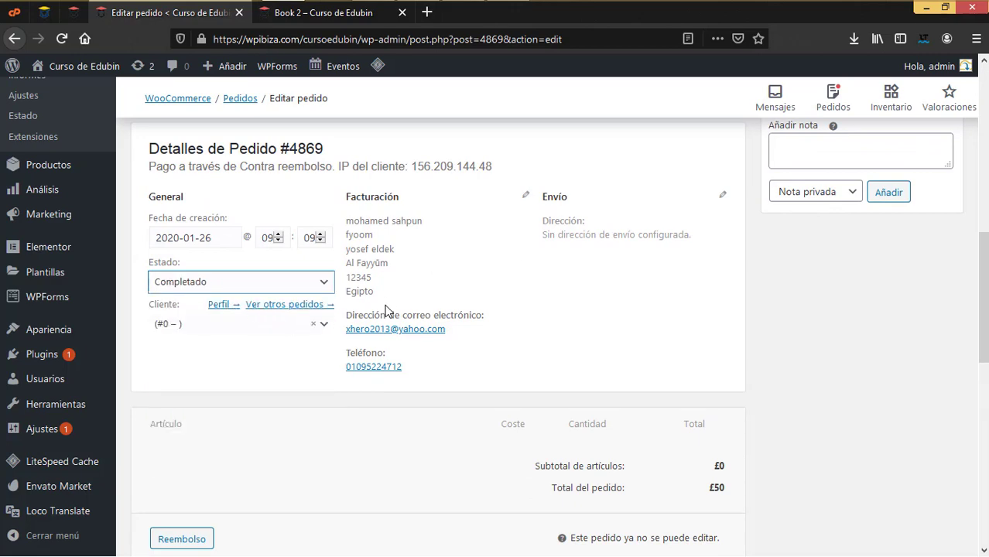
pyautogui.scroll(3, 850, 259)
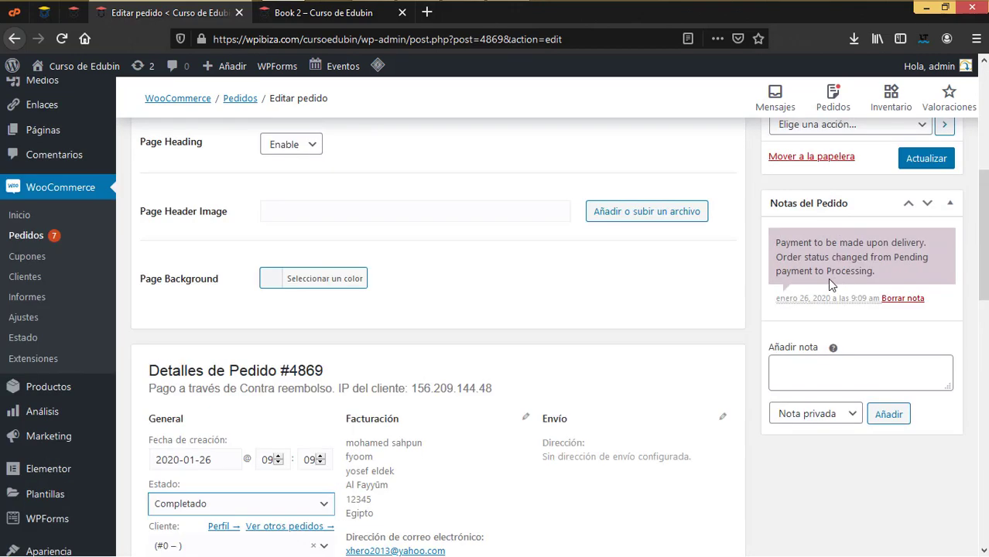
pyautogui.click(944, 168)
pyautogui.scroll(-1, 73, 324)
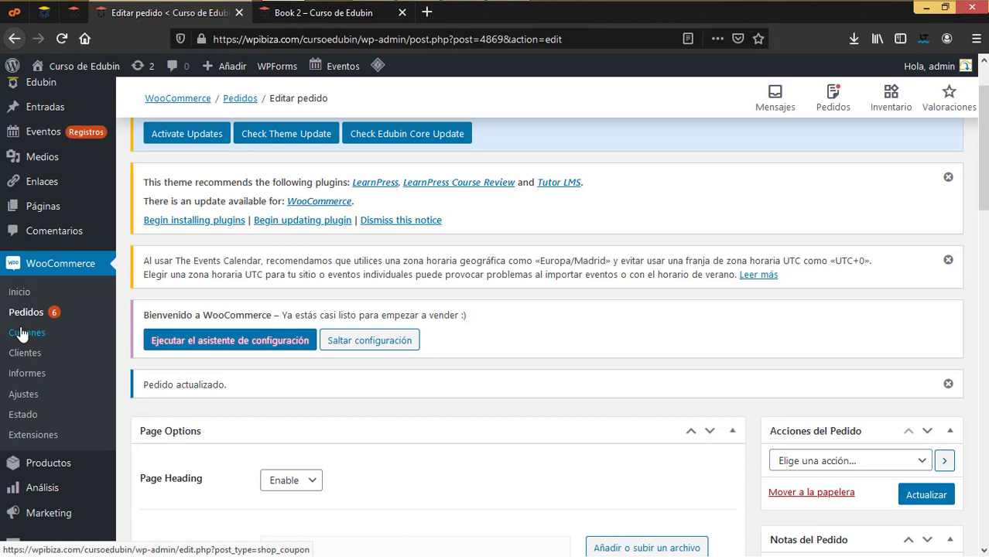
# Open the Learn JavaScript course from the live Cursos page to check enrollment
pyautogui.scroll(2, 2, 334)
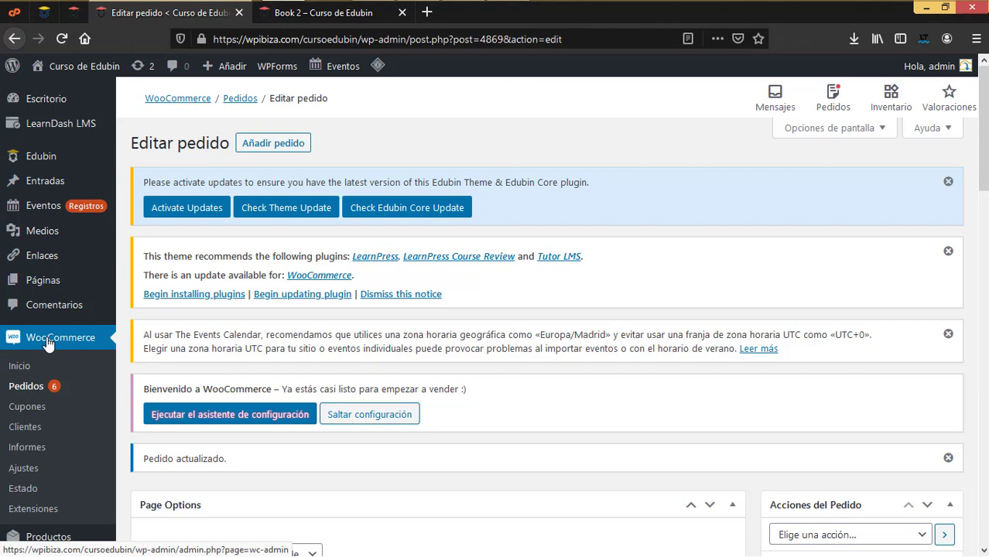
pyautogui.click(311, 21)
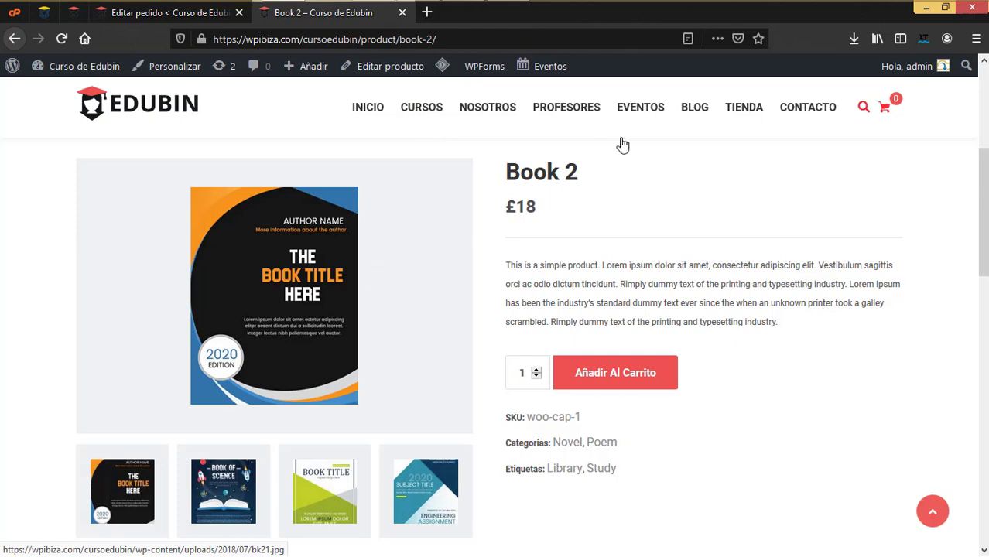
pyautogui.click(424, 111)
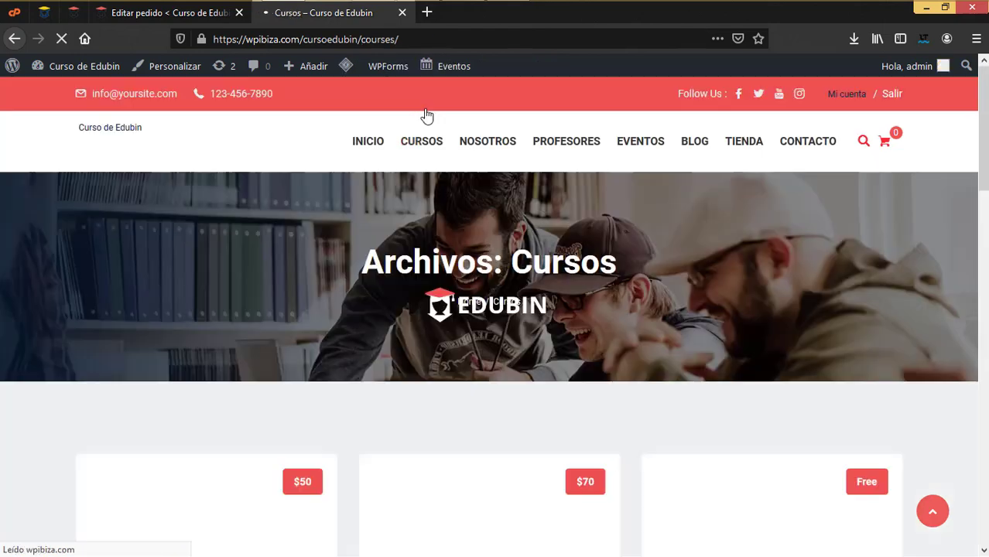
pyautogui.scroll(-3, 418, 302)
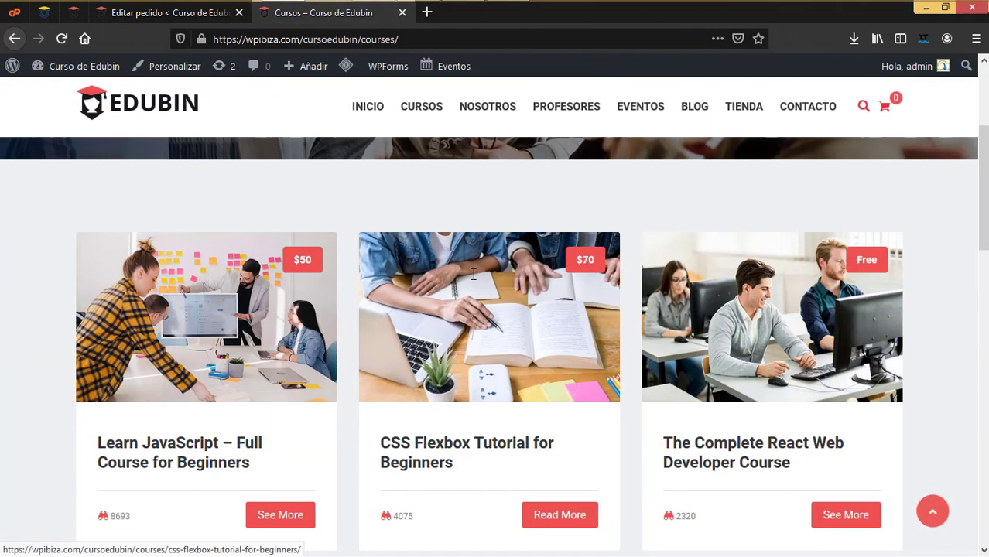
pyautogui.click(283, 336)
pyautogui.scroll(-5, 434, 338)
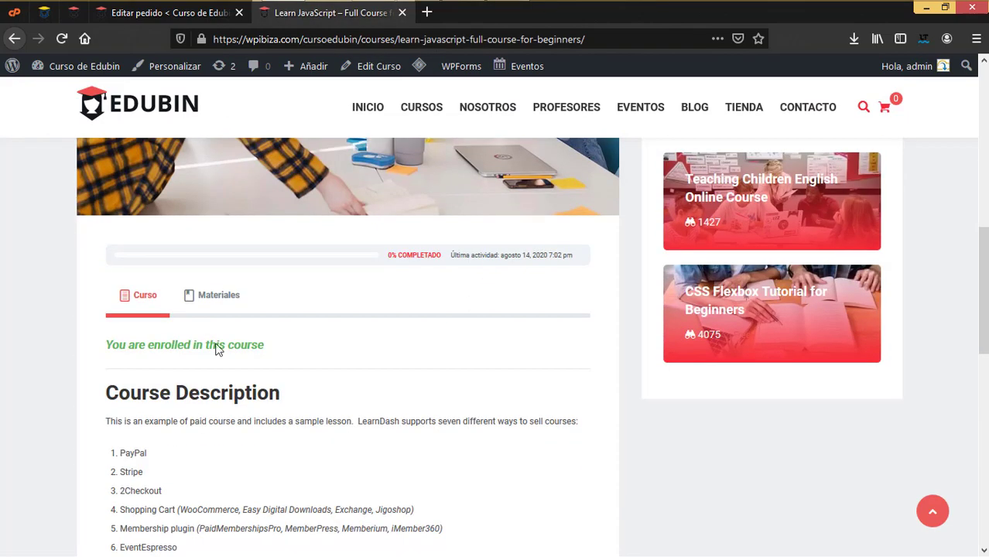
pyautogui.scroll(-4, 498, 315)
pyautogui.scroll(10, 498, 315)
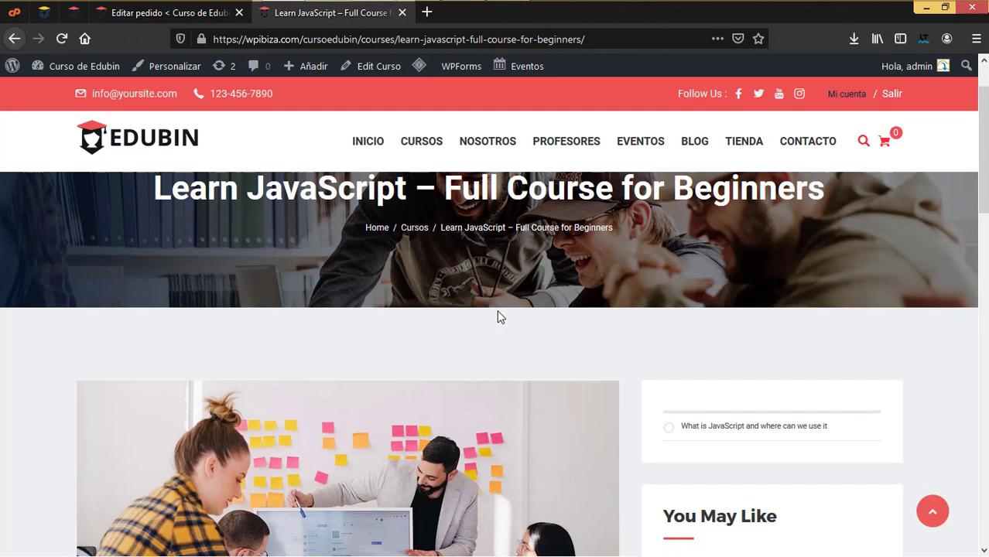
pyautogui.scroll(-1, 497, 310)
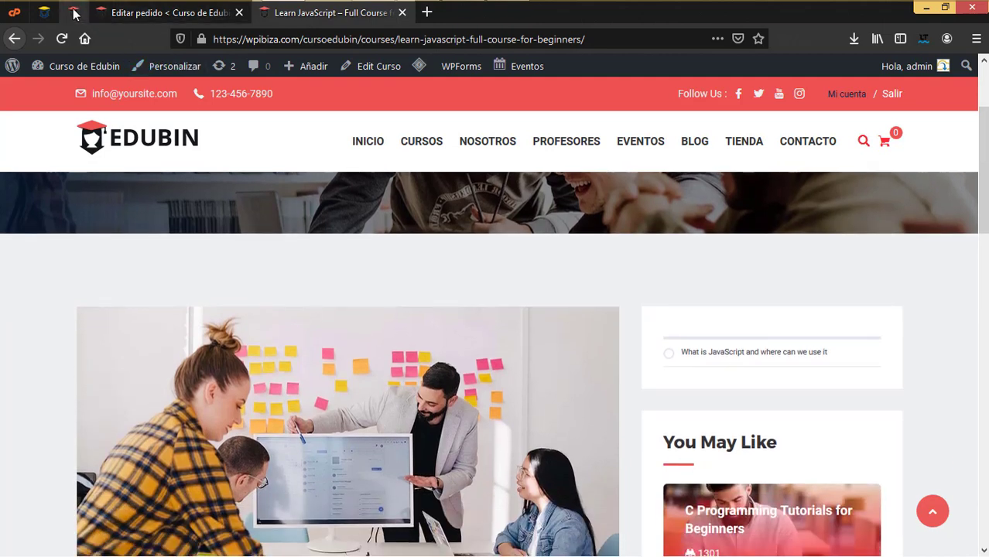
# Return to the Editar pedido admin screen and open WooCommerce Ajustes
pyautogui.click(73, 13)
pyautogui.click(149, 13)
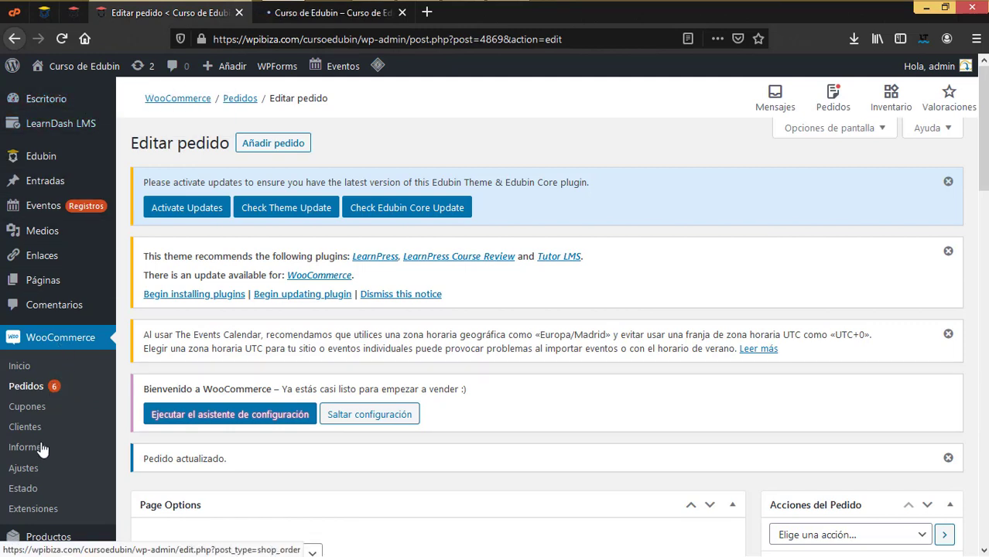
pyautogui.click(24, 468)
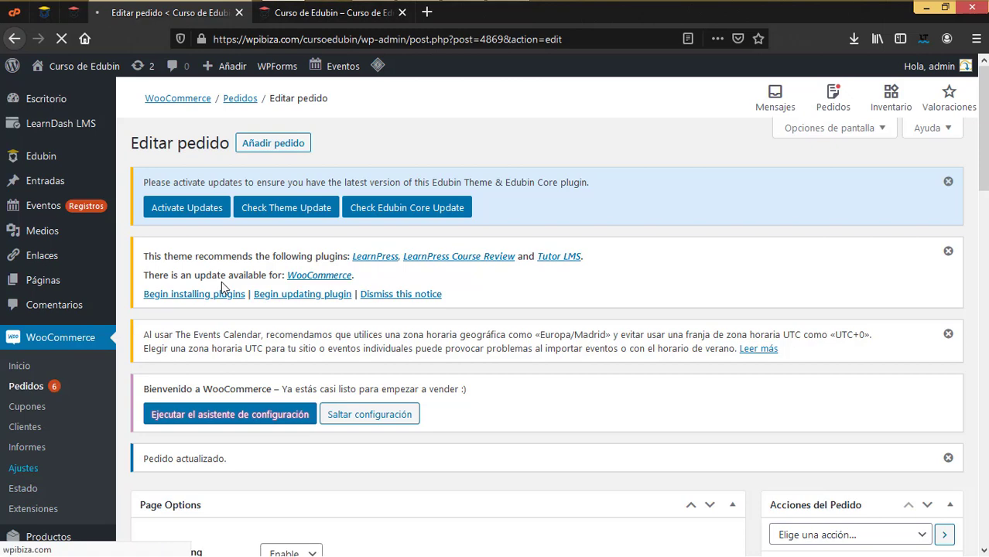
# Change the store's País / Provincia from Reino Unido (UK) to México — Michoacán after searching 'mex'
pyautogui.click(349, 13)
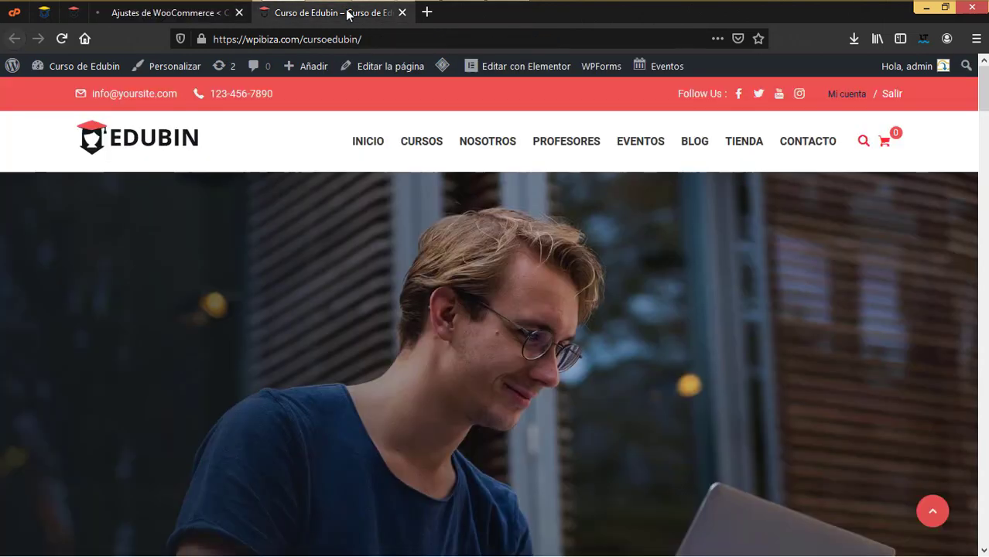
pyautogui.scroll(-10, 440, 402)
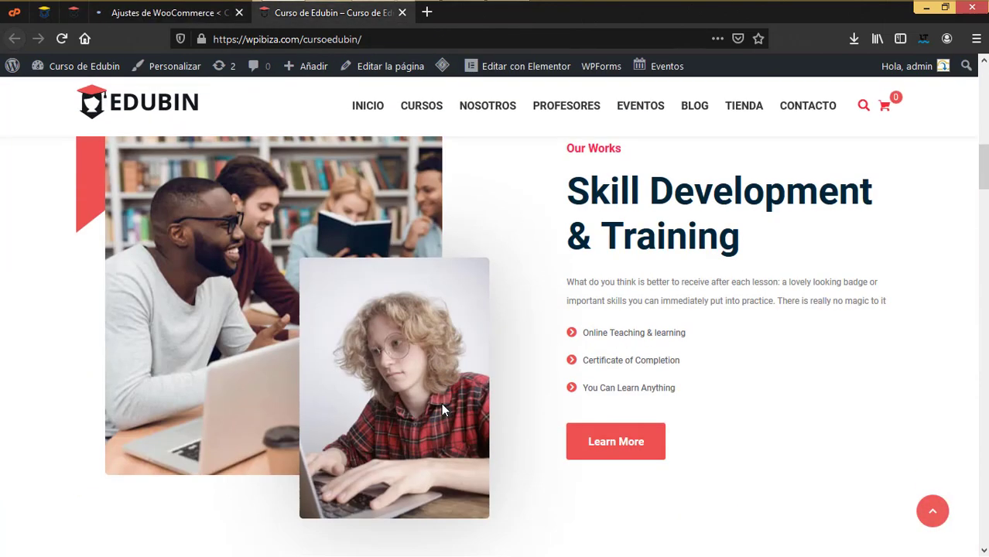
pyautogui.scroll(5, 441, 403)
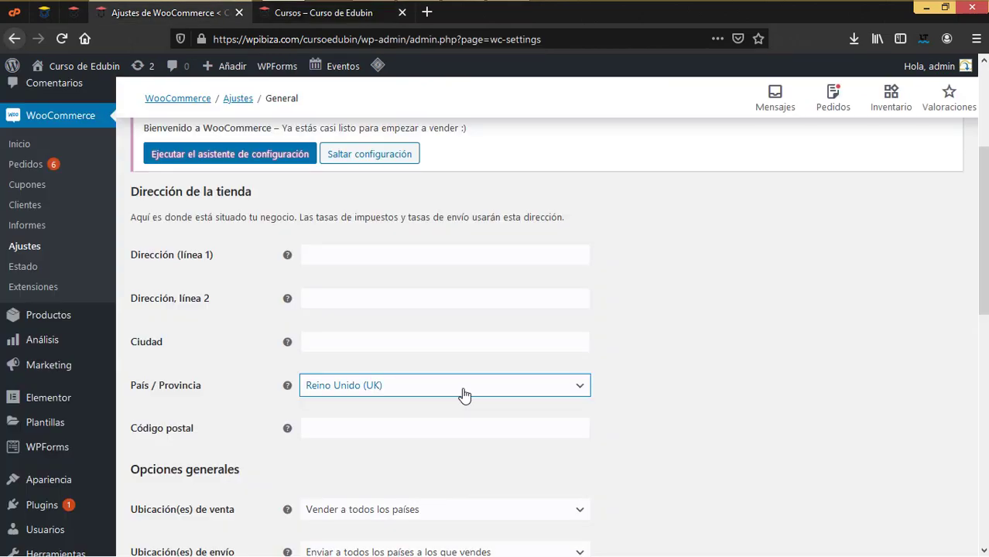
pyautogui.click(463, 393)
pyautogui.scroll(6, 452, 356)
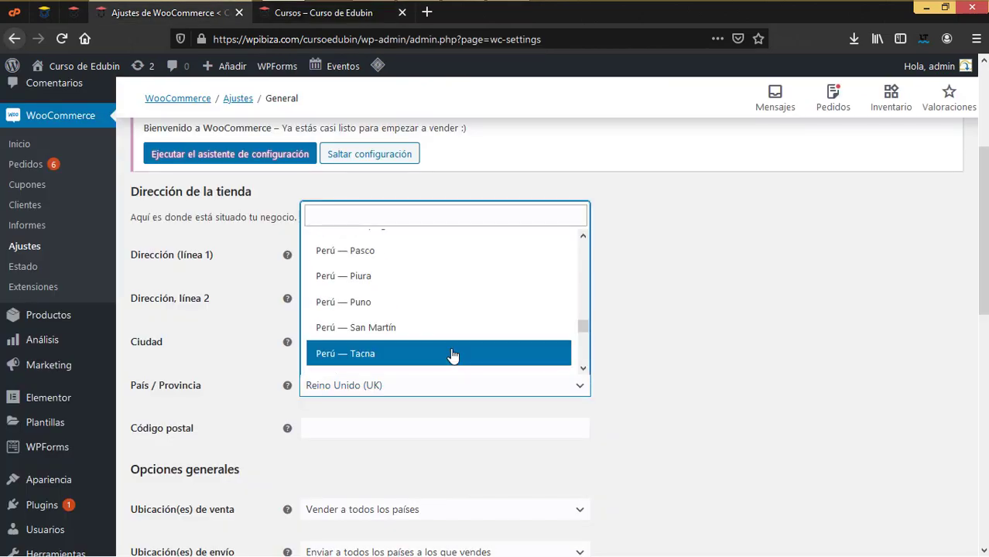
pyautogui.scroll(2, 453, 356)
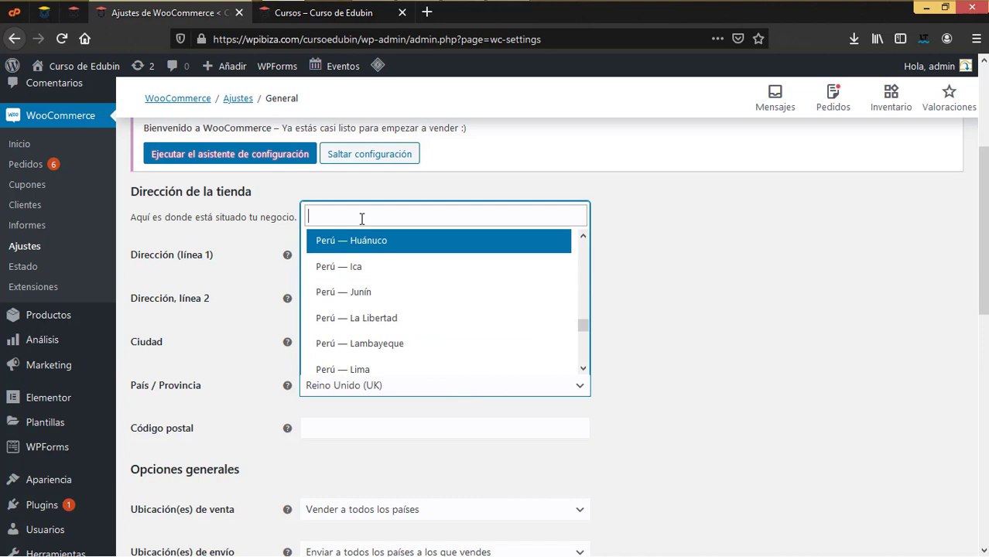
pyautogui.write('mex')
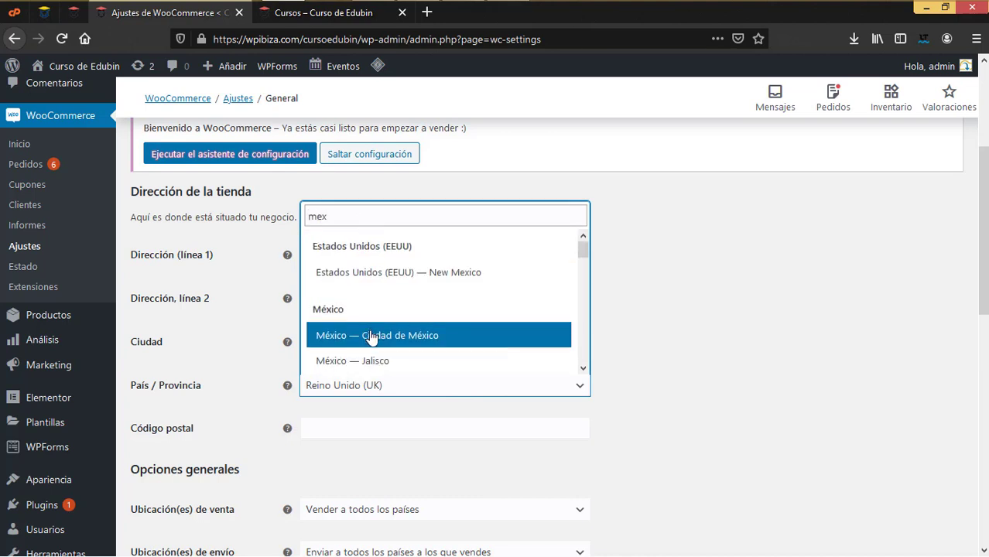
pyautogui.scroll(-2, 345, 334)
pyautogui.scroll(-3, 395, 333)
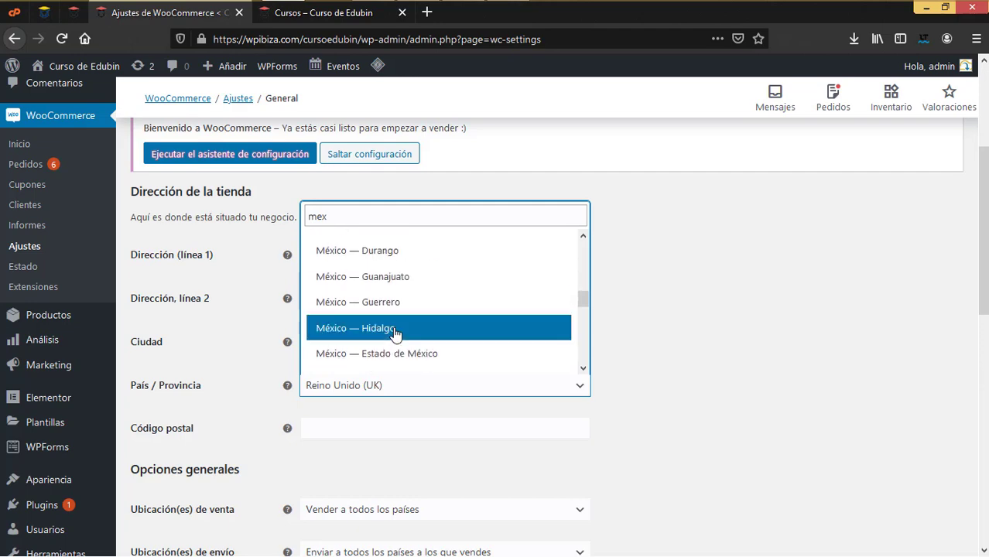
pyautogui.scroll(-1, 395, 331)
pyautogui.click(395, 314)
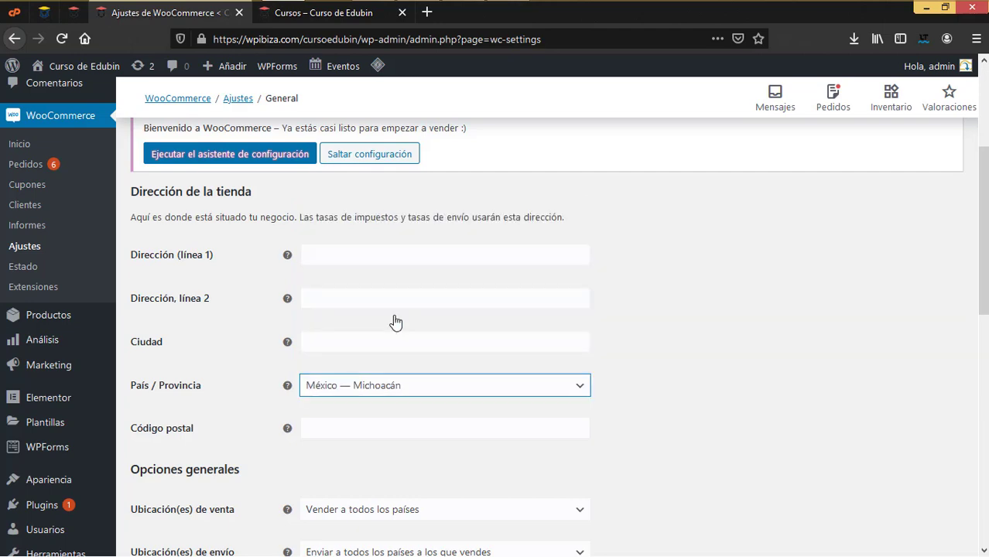
pyautogui.scroll(-3, 467, 340)
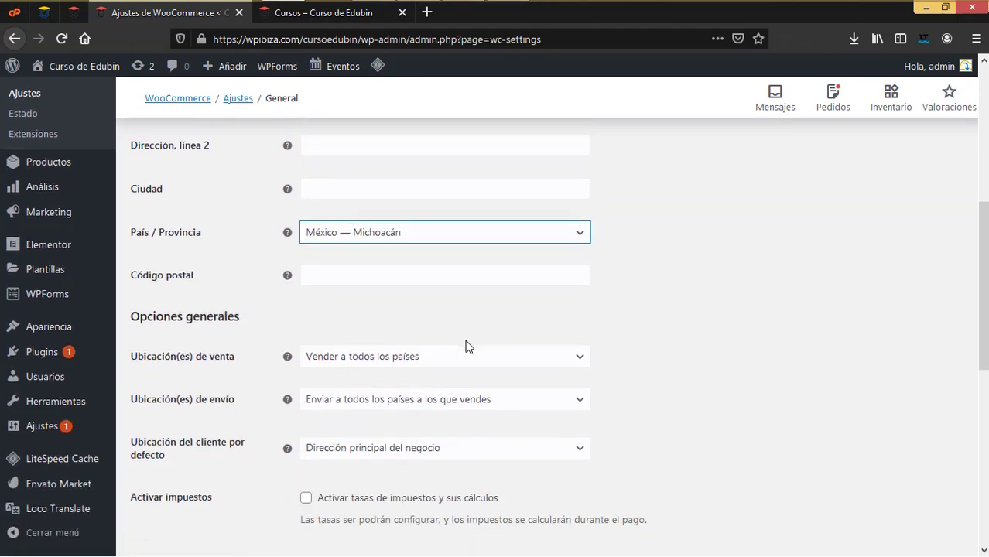
# Set Moneda to Dólar de los Estados Unidos (US) ($), save the settings, and view the courses page
pyautogui.scroll(-1, 466, 345)
pyautogui.scroll(-7, 472, 357)
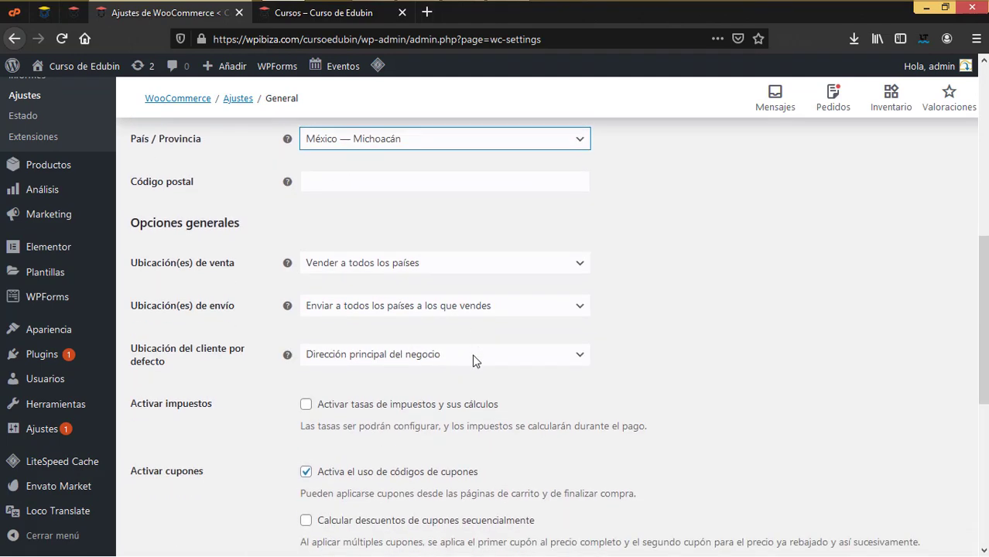
pyautogui.click(386, 267)
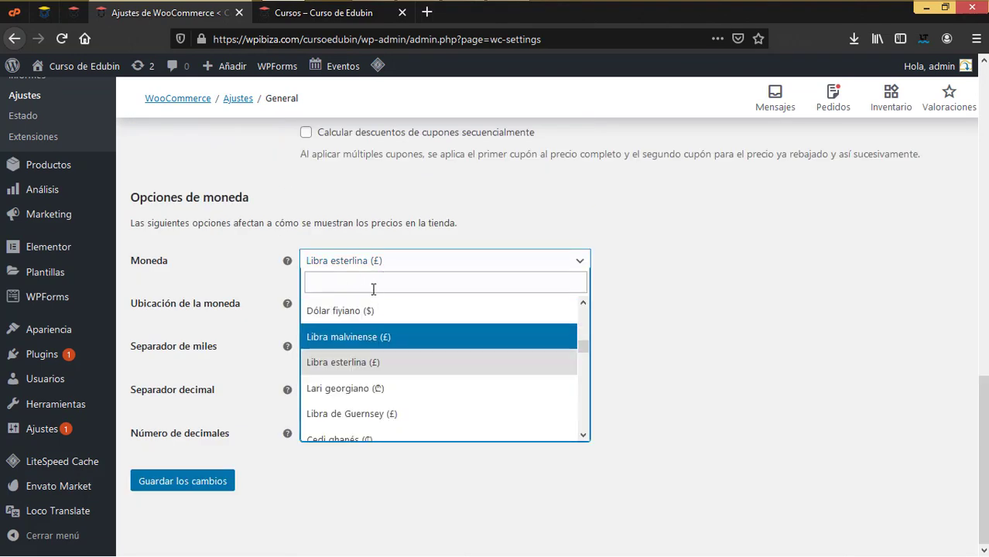
pyautogui.write('Dó')
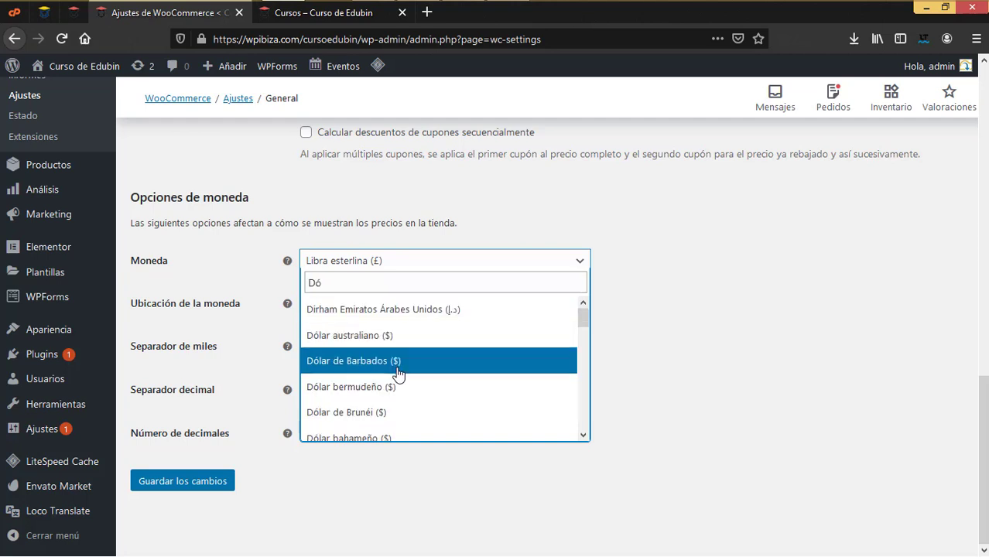
pyautogui.scroll(-3, 399, 374)
pyautogui.scroll(-4, 399, 374)
pyautogui.scroll(-5, 399, 374)
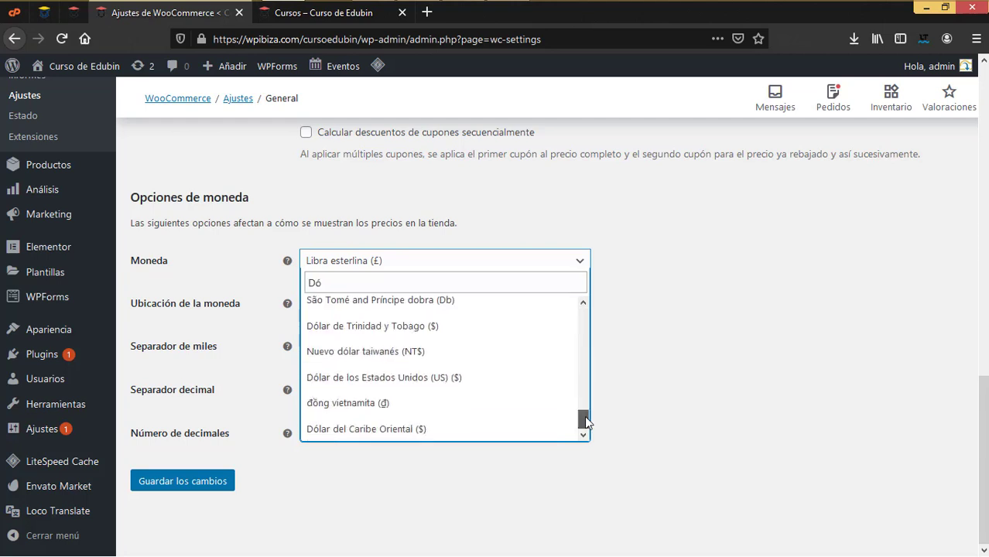
pyautogui.click(448, 379)
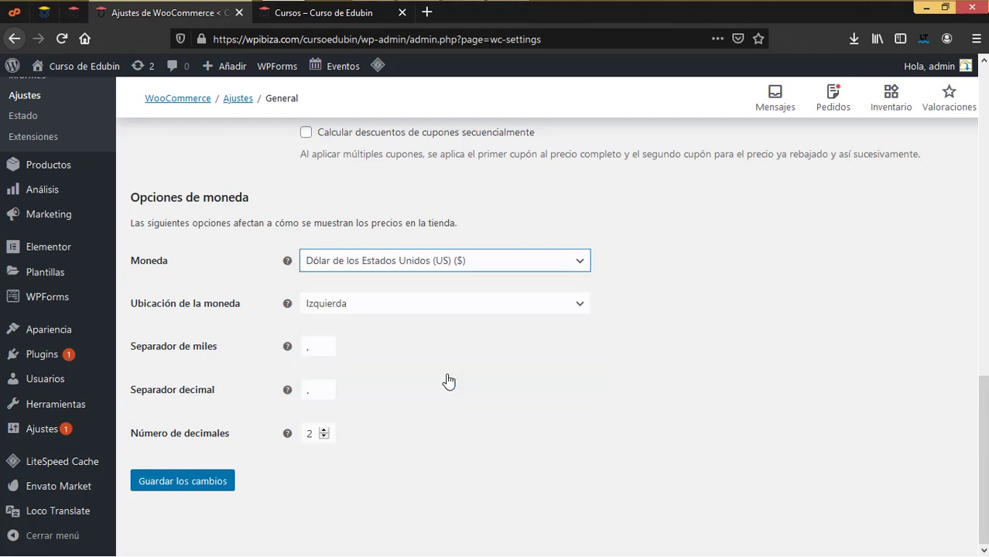
pyautogui.click(181, 488)
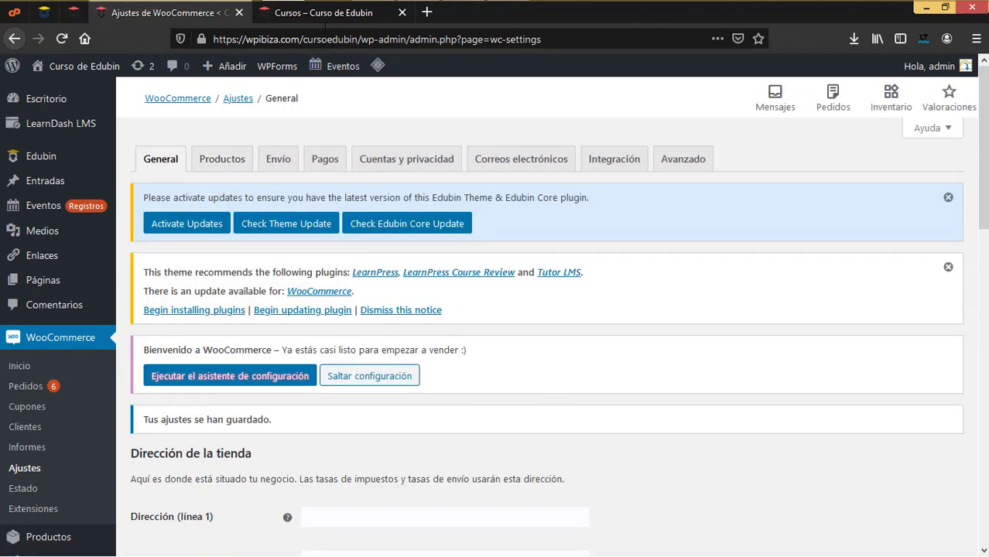
pyautogui.click(324, 14)
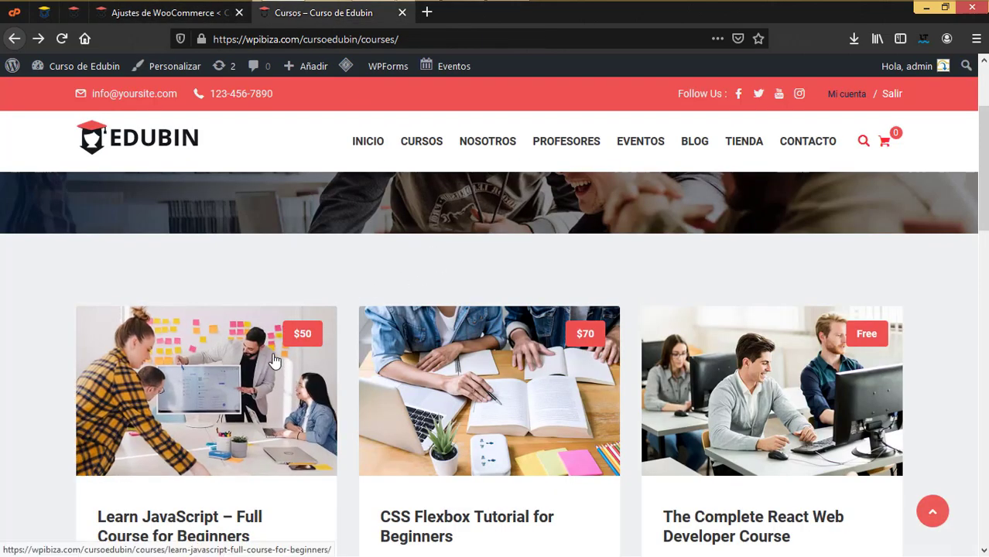
# Open Añadir nuevo producto and select the Learn JavaScript – Full Course for Beginners title on the courses page
pyautogui.click(185, 14)
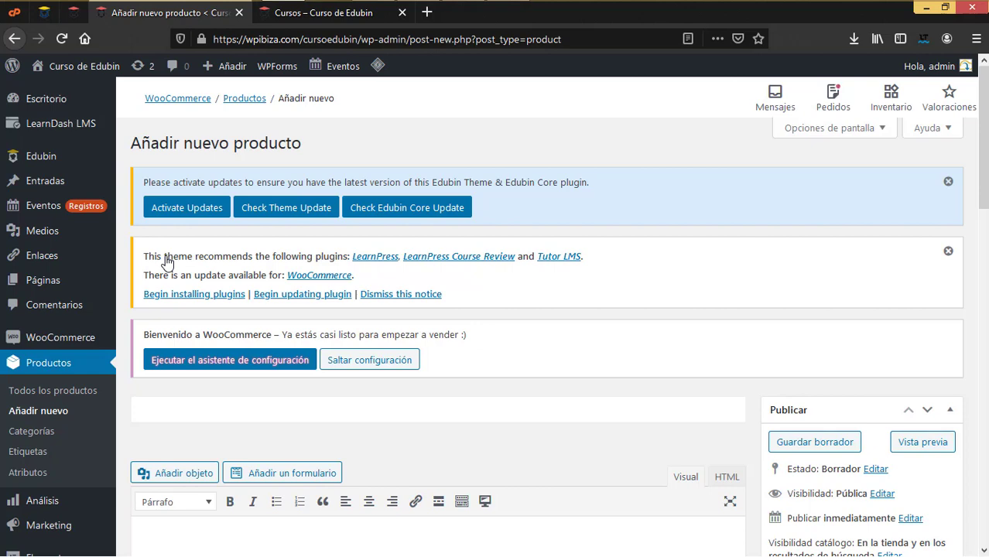
pyautogui.click(325, 18)
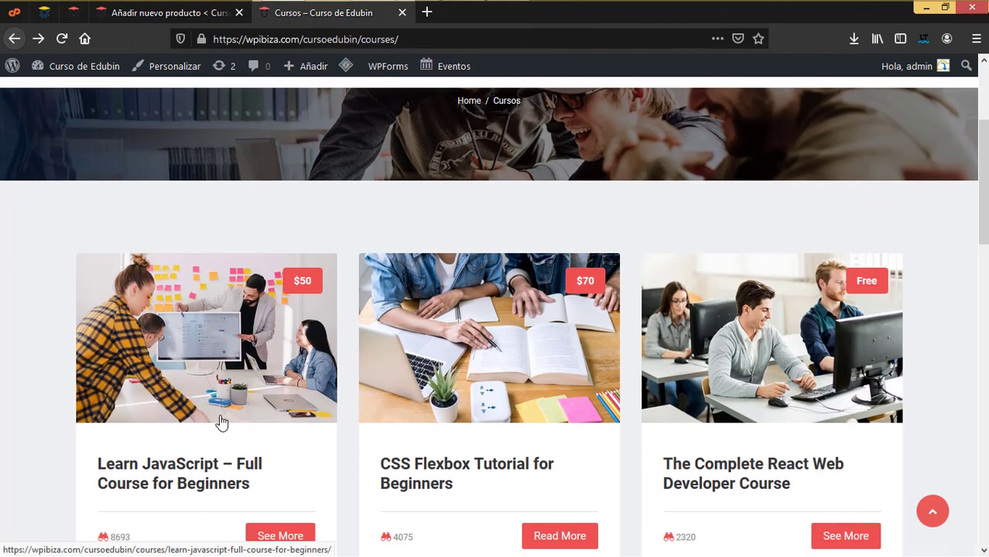
pyautogui.scroll(-2, 221, 419)
pyautogui.moveTo(94, 446); pyautogui.dragTo(264, 476)
pyautogui.hotkey('ctrl', 'c')
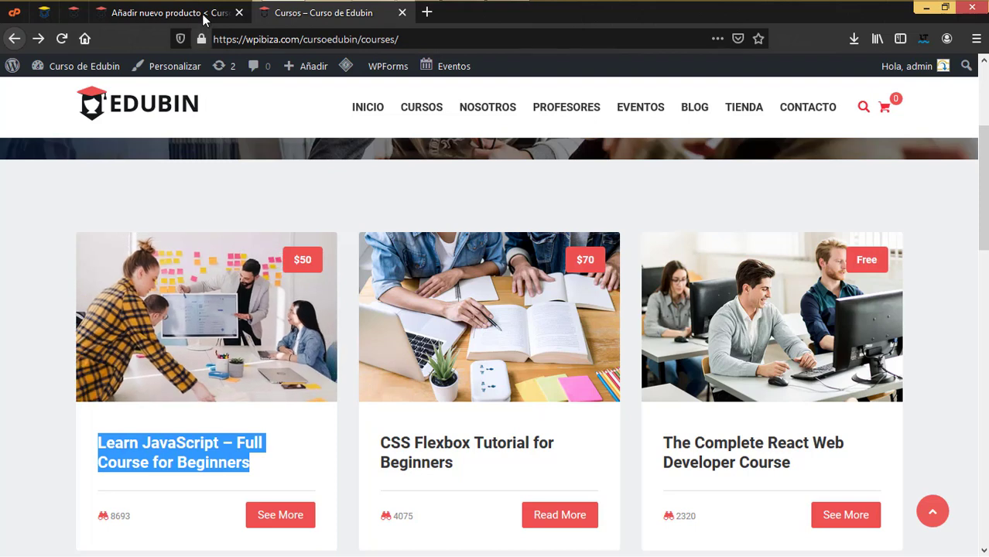
pyautogui.click(203, 13)
pyautogui.scroll(-3, 261, 437)
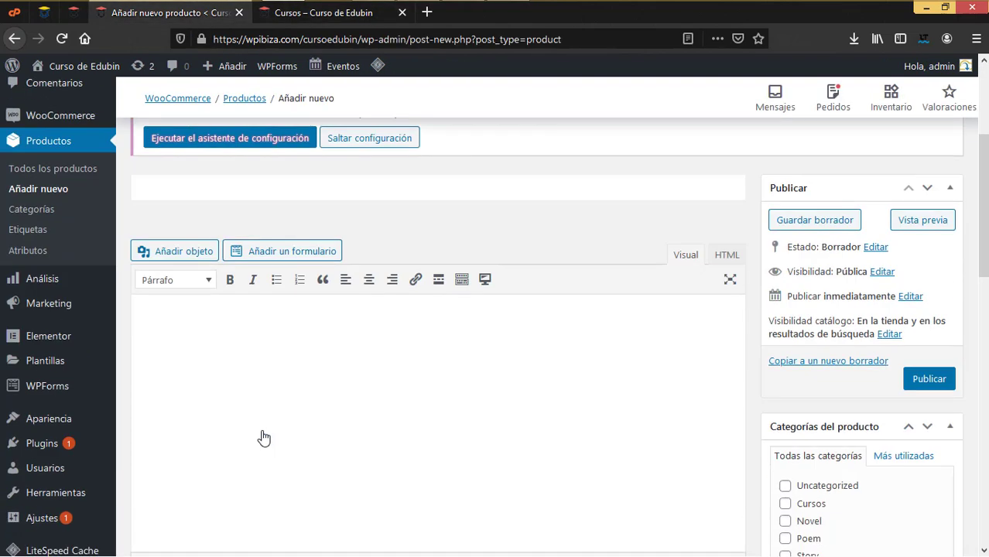
# Paste 'Learn JavaScript – Full Course for Beginners' as the product title, set regular price 50, and open the course page
pyautogui.click(233, 186)
pyautogui.hotkey('ctrl', 'v')
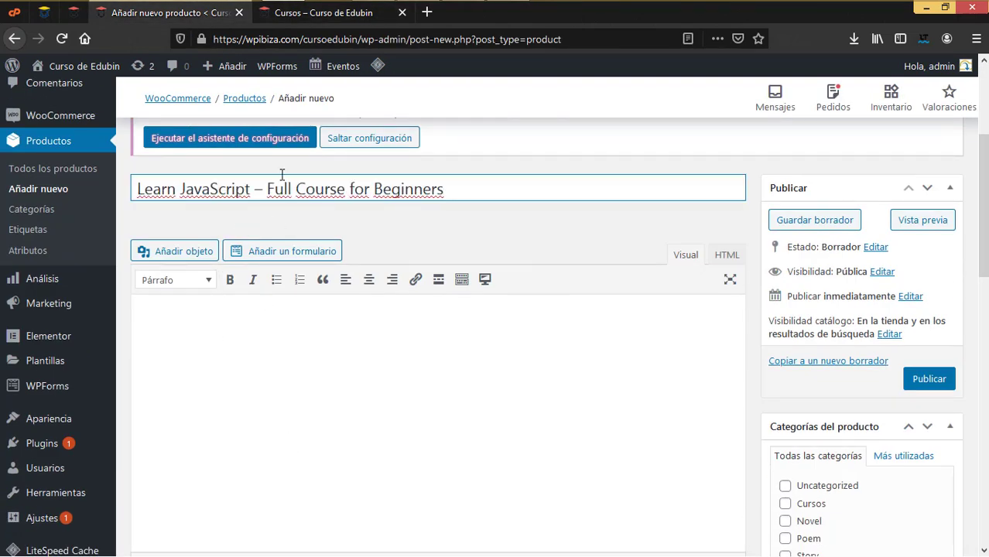
pyautogui.scroll(-4, 406, 455)
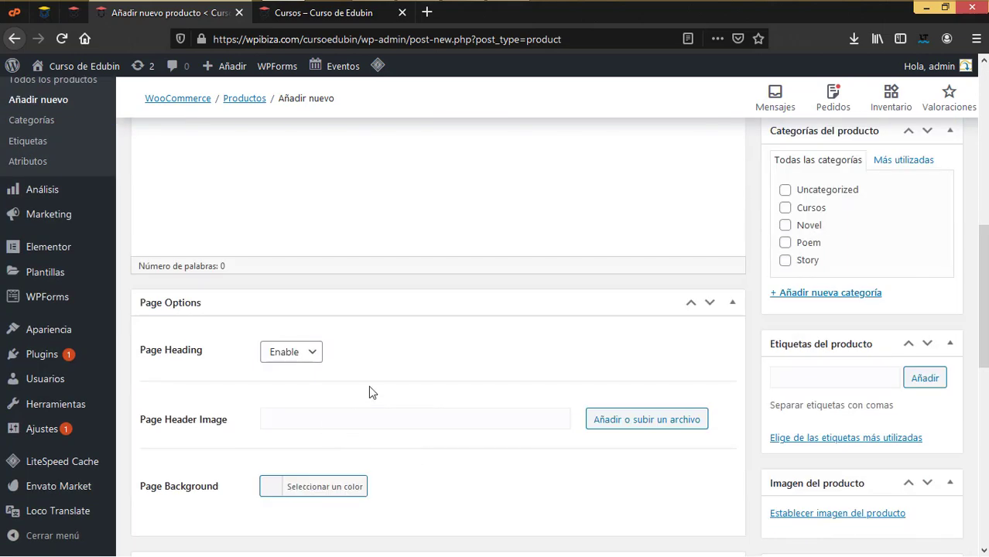
pyautogui.scroll(-3, 370, 392)
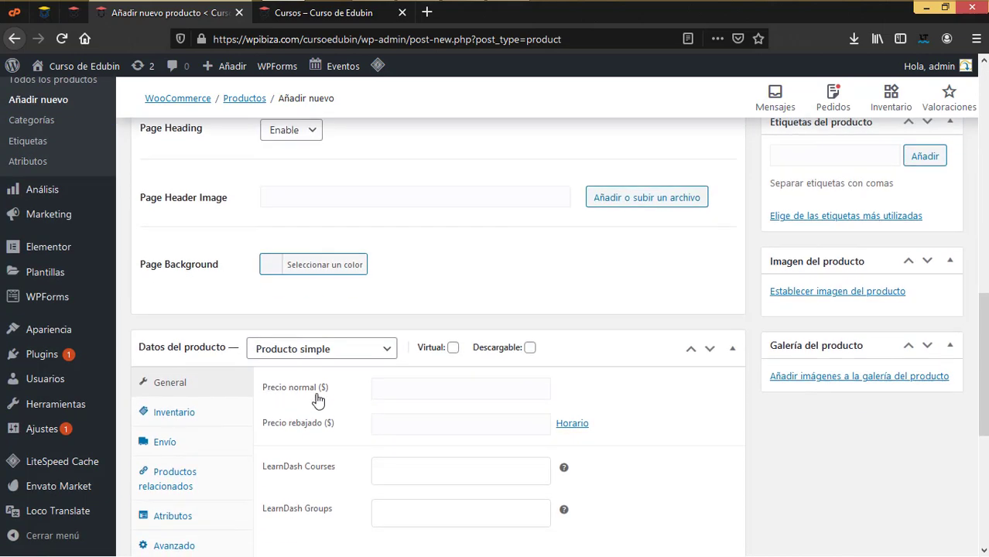
pyautogui.click(447, 385)
pyautogui.write('5')
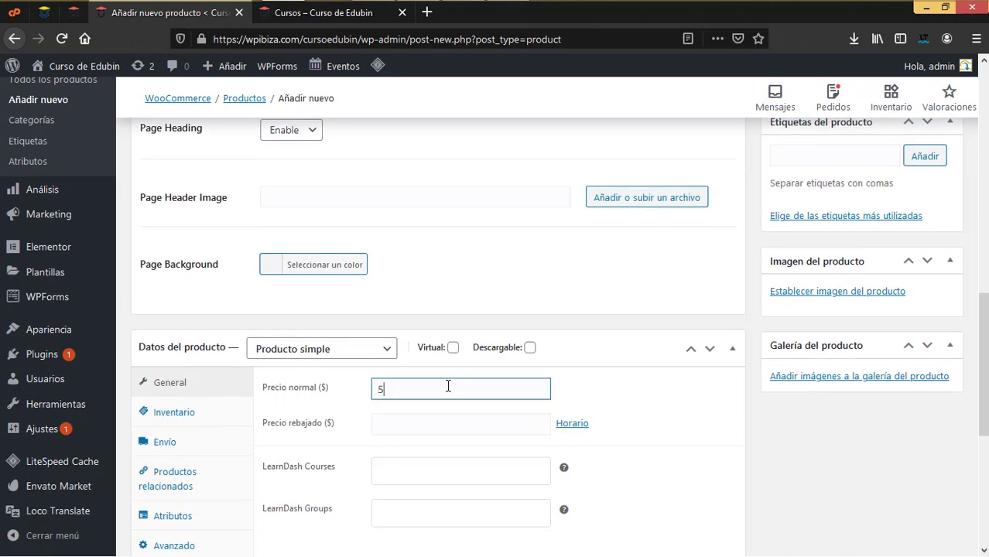
pyautogui.write('0')
pyautogui.click(346, 18)
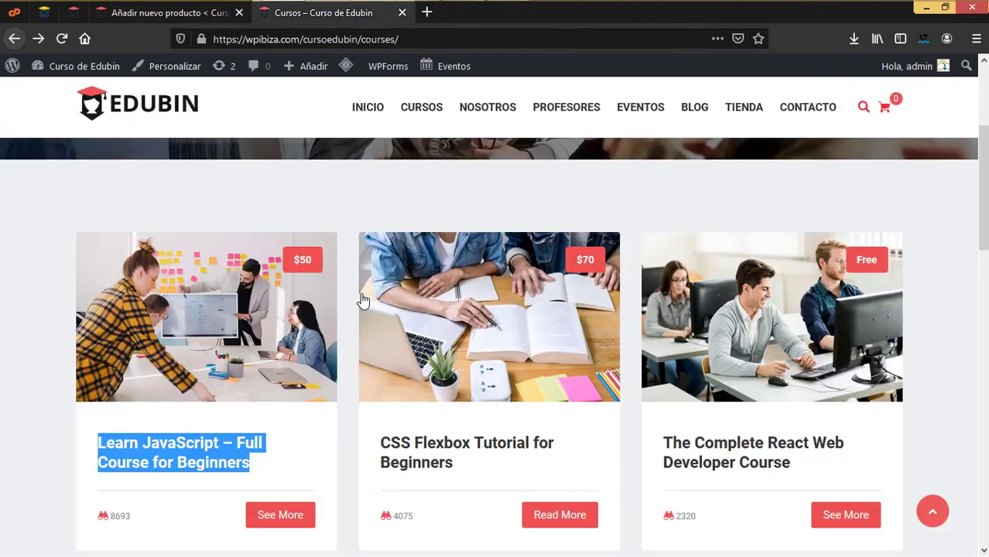
pyautogui.click(245, 324)
# Copy the course's description text and paste it into the product description
pyautogui.scroll(-5, 245, 324)
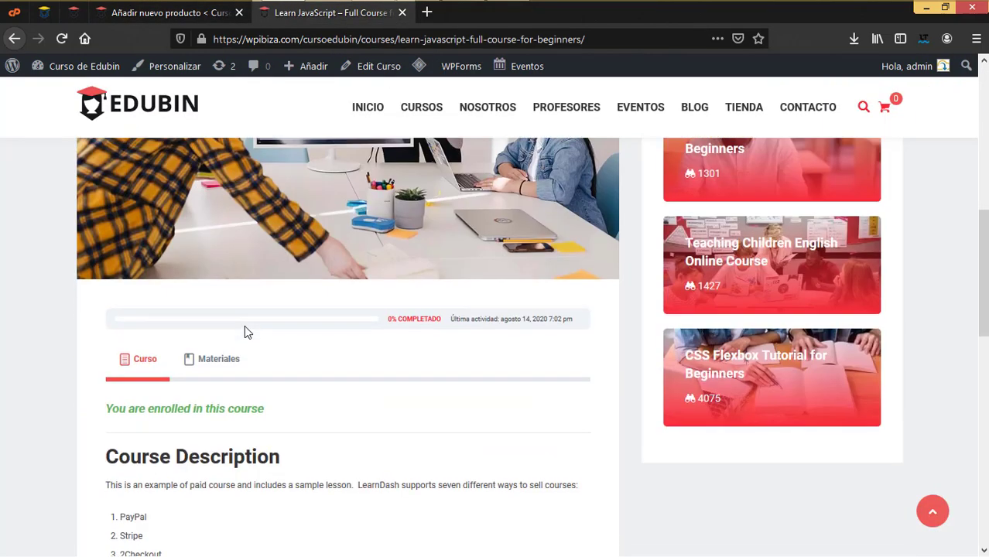
pyautogui.scroll(-2, 247, 329)
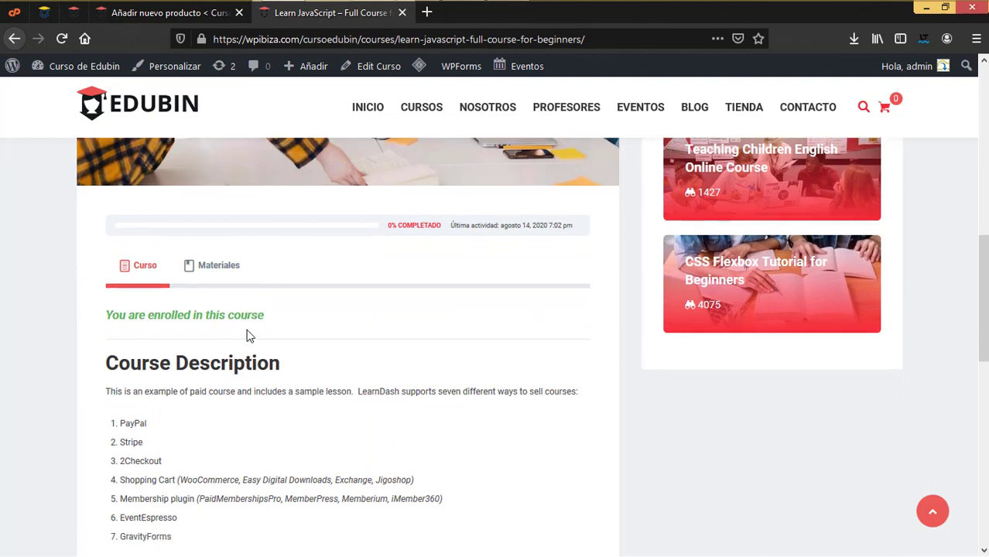
pyautogui.moveTo(106, 243); pyautogui.dragTo(252, 430)
pyautogui.hotkey('ctrl', 'c')
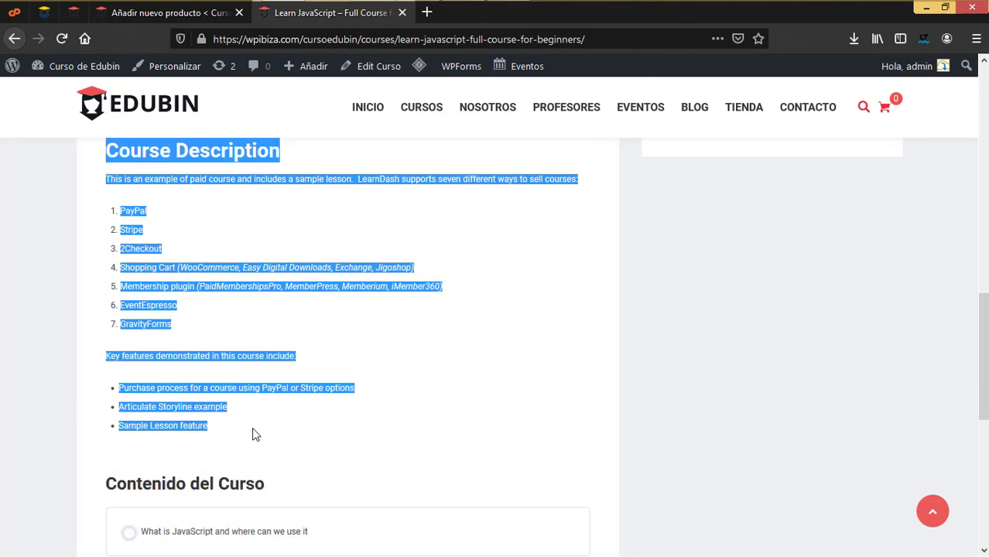
pyautogui.click(208, 14)
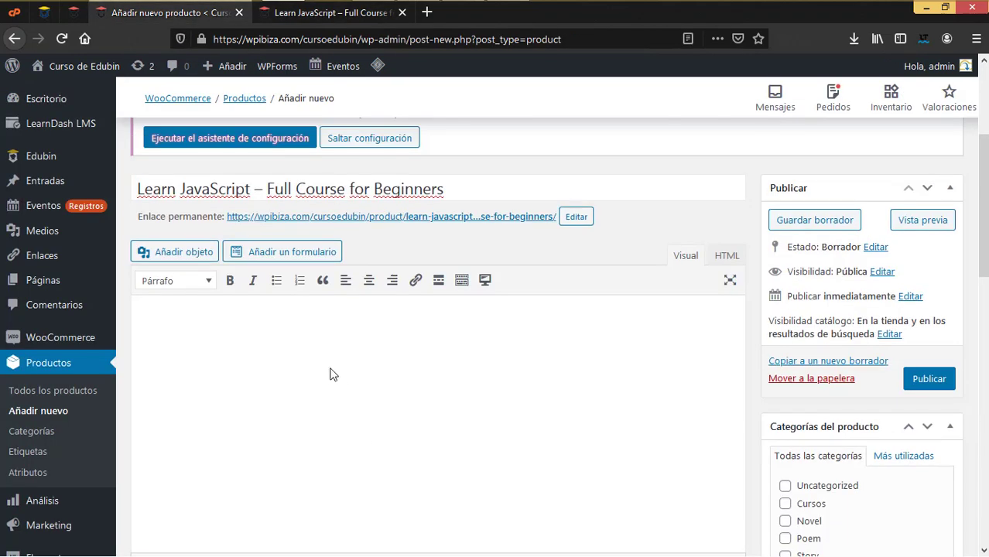
pyautogui.click(330, 374)
pyautogui.hotkey('ctrl', 'v')
# Delete the pasted lists and the Course Description heading from the short description
pyautogui.moveTo(292, 513); pyautogui.dragTo(138, 438)
pyautogui.scroll(-2, 329, 470)
pyautogui.scroll(-3, 330, 470)
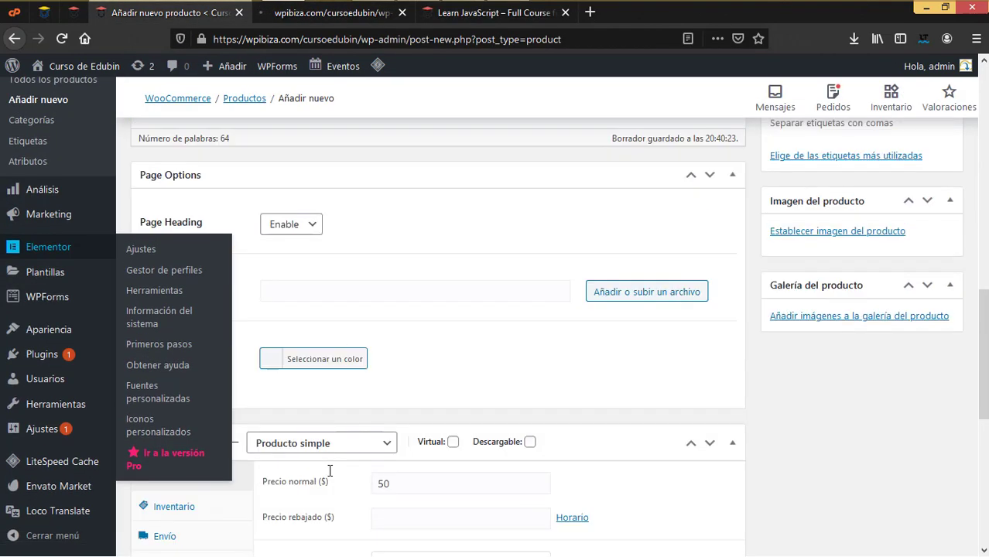
pyautogui.scroll(-4, 346, 431)
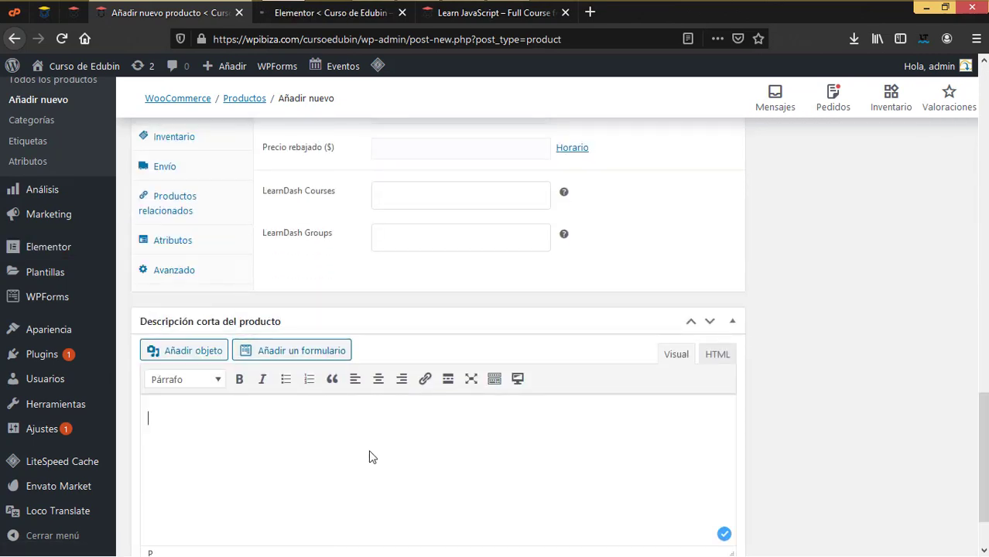
pyautogui.press('BackSpace')
pyautogui.press('BackSpace')
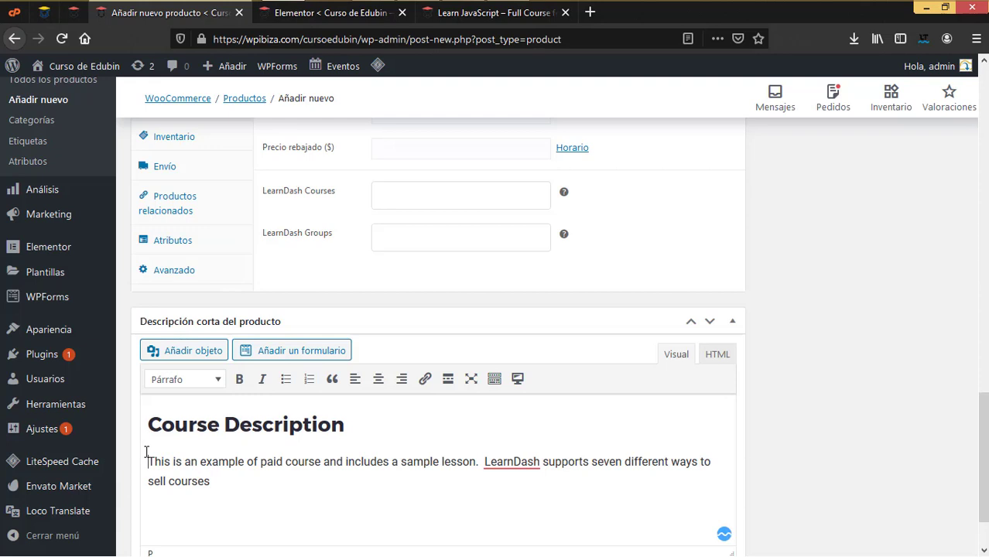
pyautogui.press('BackSpace')
pyautogui.press('BackSpace')
pyautogui.press('BackSpace')
pyautogui.press('BackSpace')
pyautogui.press('BackSpace')
pyautogui.press('BackSpace')
pyautogui.press('BackSpace')
pyautogui.press('BackSpace')
pyautogui.press('BackSpace')
pyautogui.press('BackSpace')
pyautogui.press('BackSpace')
pyautogui.press('BackSpace')
pyautogui.press('BackSpace')
pyautogui.press('BackSpace')
pyautogui.press('BackSpace')
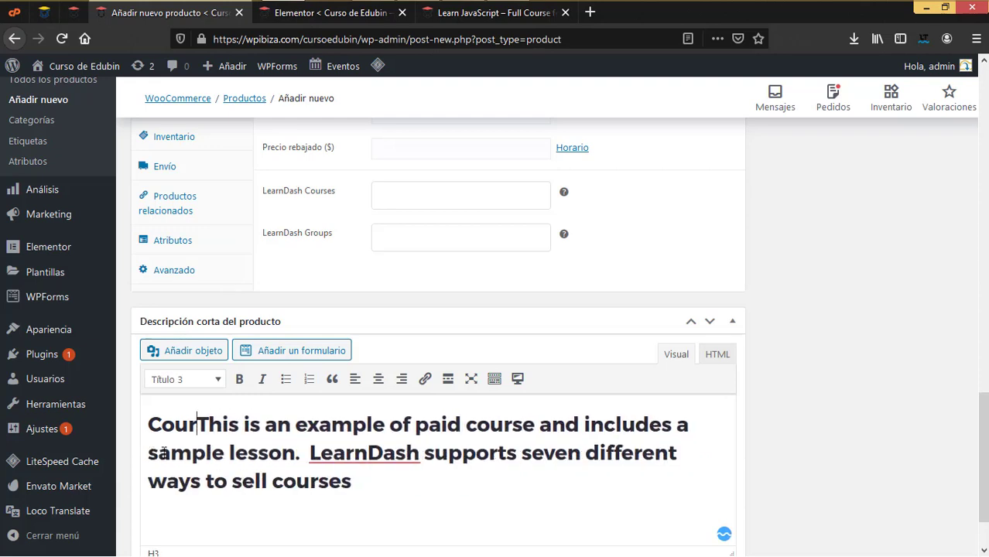
pyautogui.press('BackSpace')
pyautogui.press('BackSpace')
pyautogui.press('BackSpace')
pyautogui.press('BackSpace')
# Format the remaining intro sentence as plain Párrafo text
pyautogui.moveTo(353, 480); pyautogui.dragTo(148, 424)
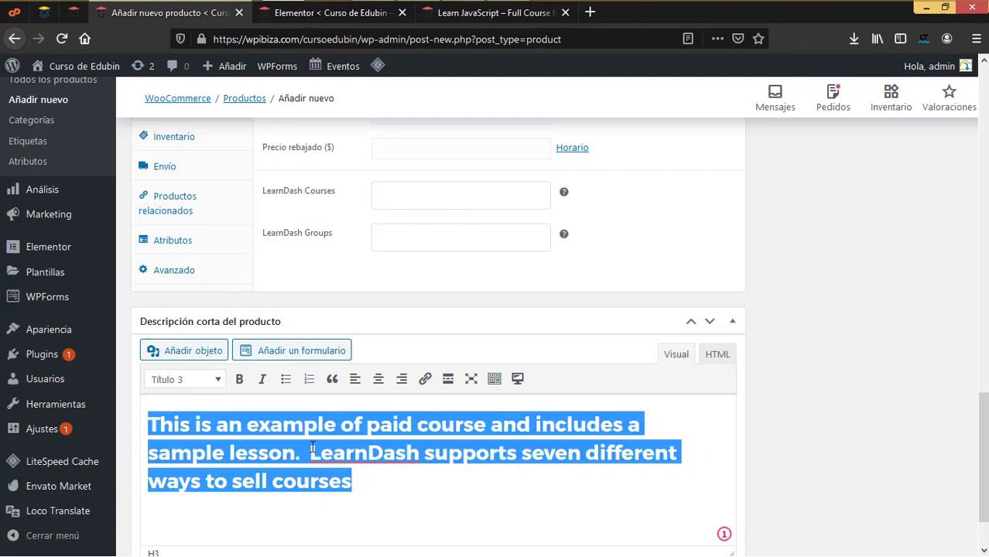
pyautogui.click(185, 379)
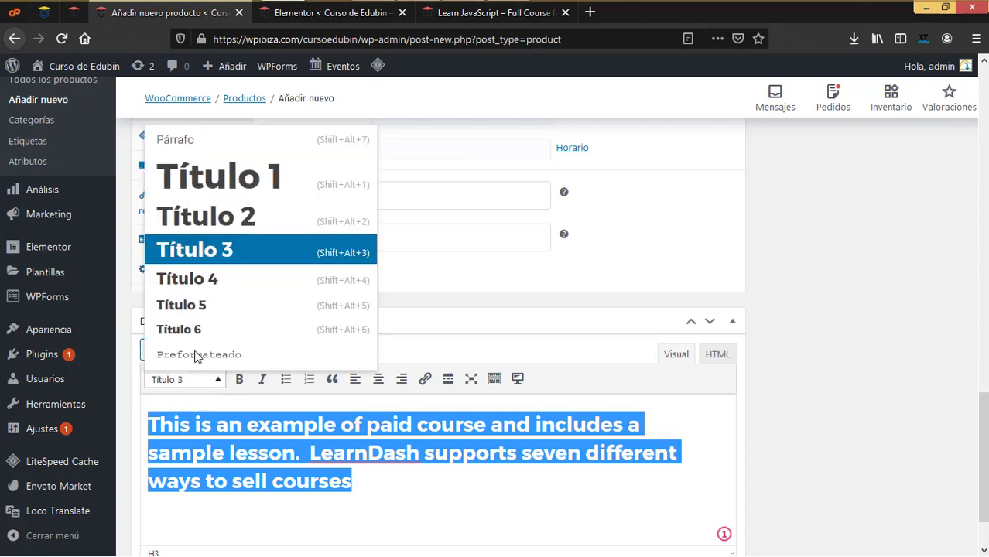
pyautogui.click(205, 140)
pyautogui.click(272, 464)
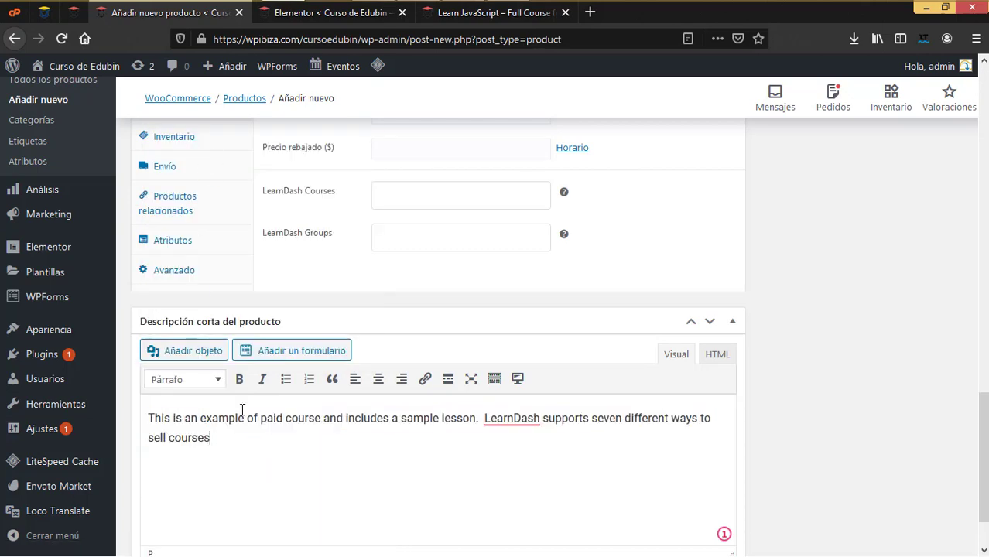
pyautogui.scroll(-2, 305, 447)
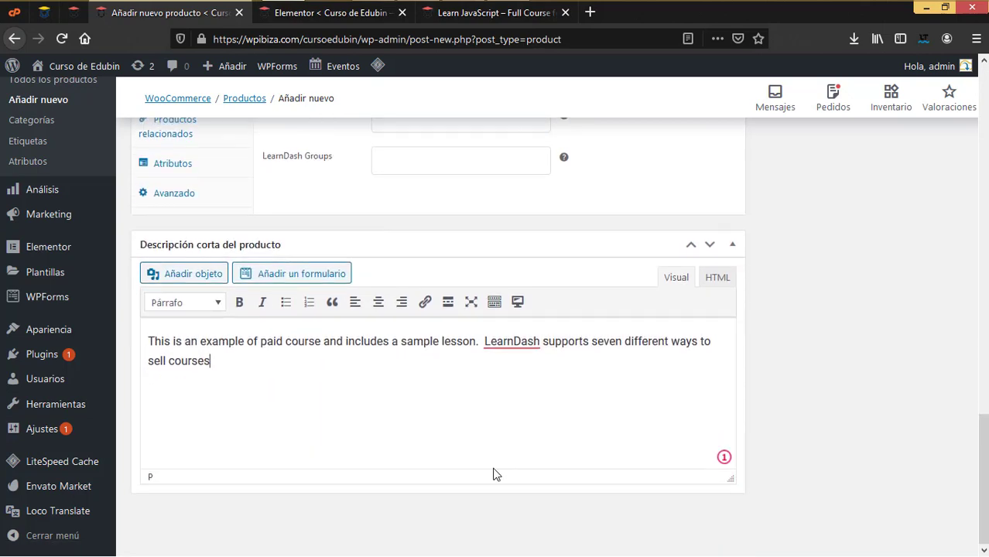
pyautogui.scroll(7, 495, 473)
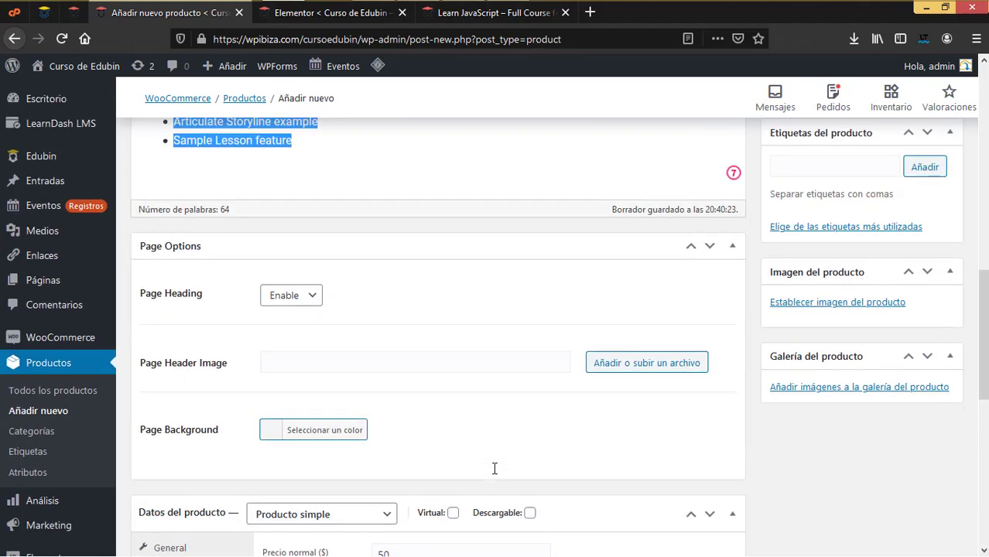
pyautogui.scroll(5, 493, 468)
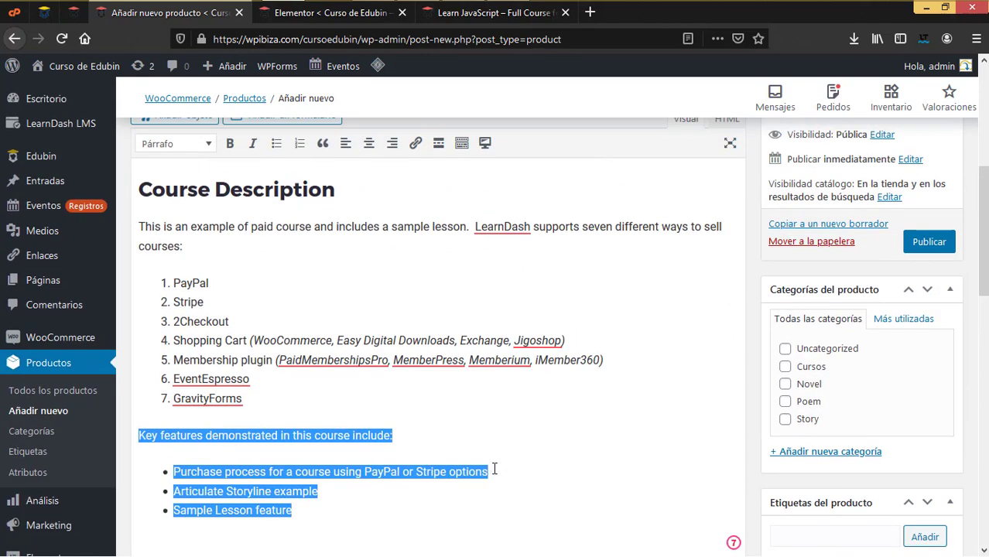
pyautogui.scroll(-4, 494, 468)
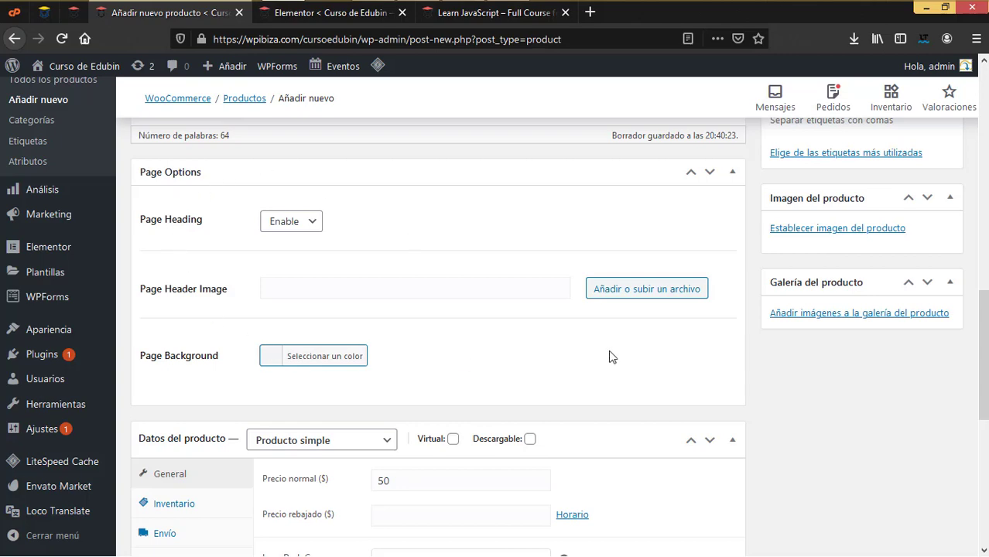
pyautogui.click(347, 14)
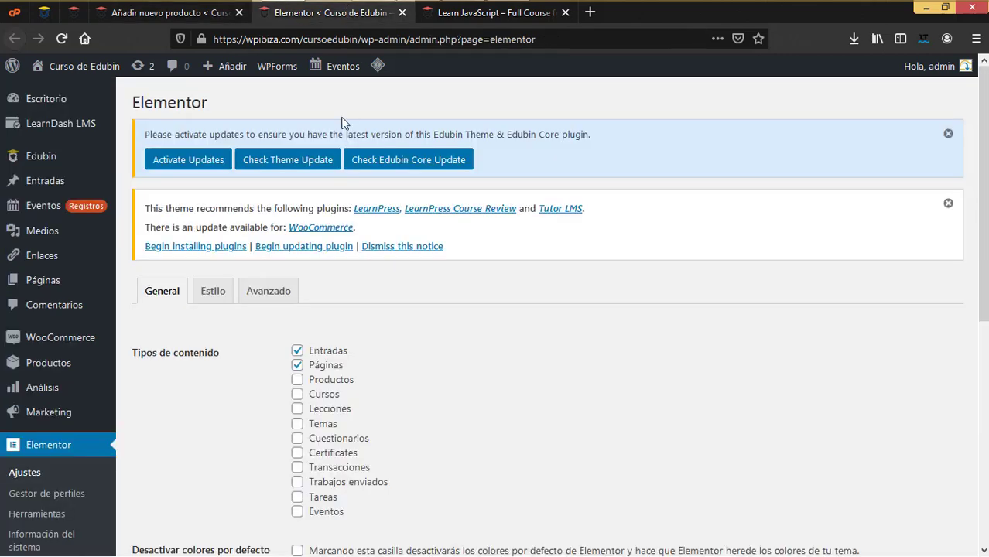
pyautogui.click(401, 13)
pyautogui.scroll(10, 475, 246)
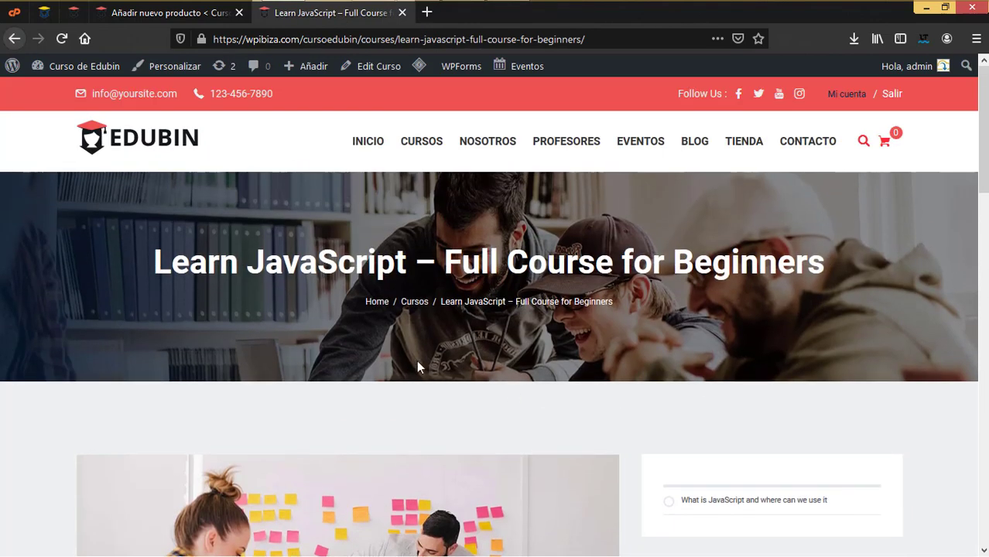
pyautogui.click(202, 15)
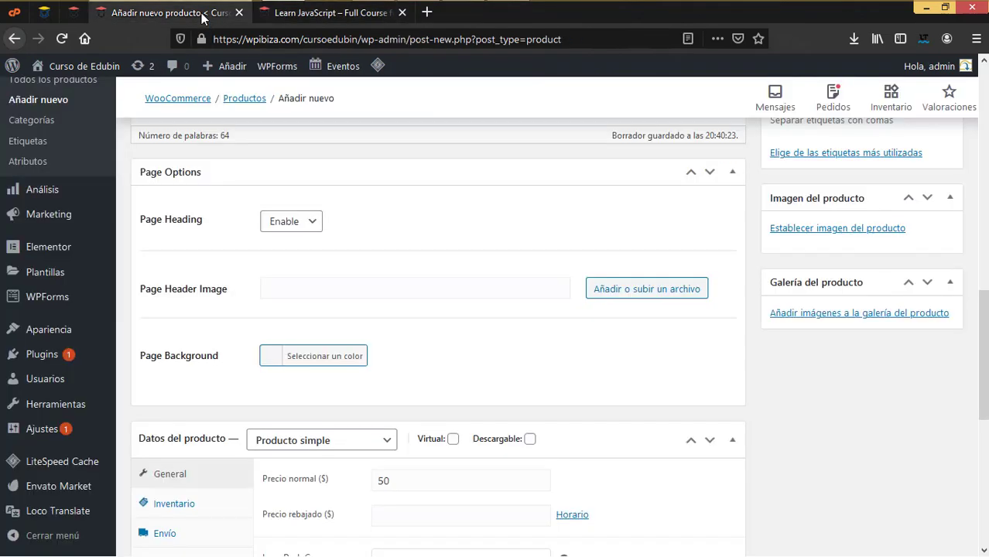
pyautogui.click(314, 222)
pyautogui.click(332, 13)
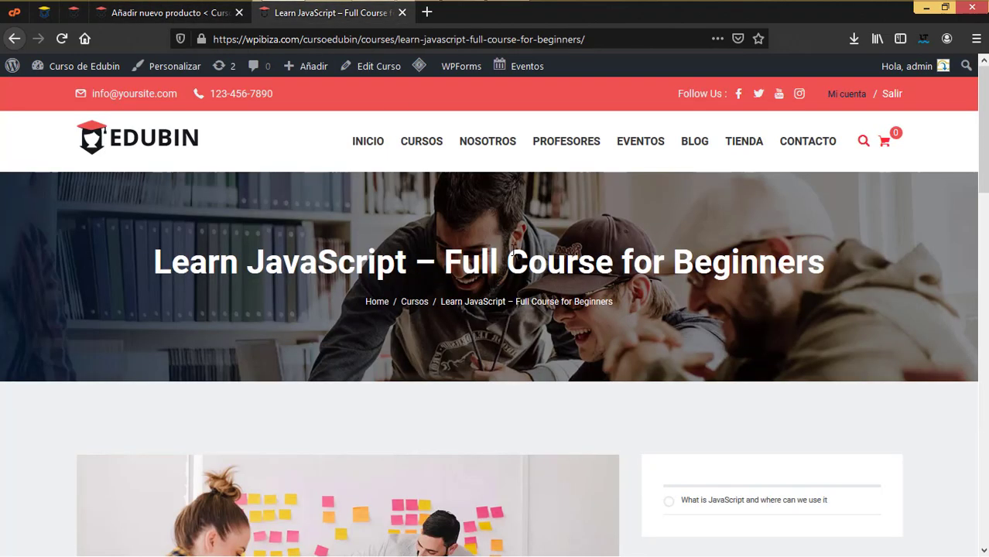
pyautogui.click(163, 11)
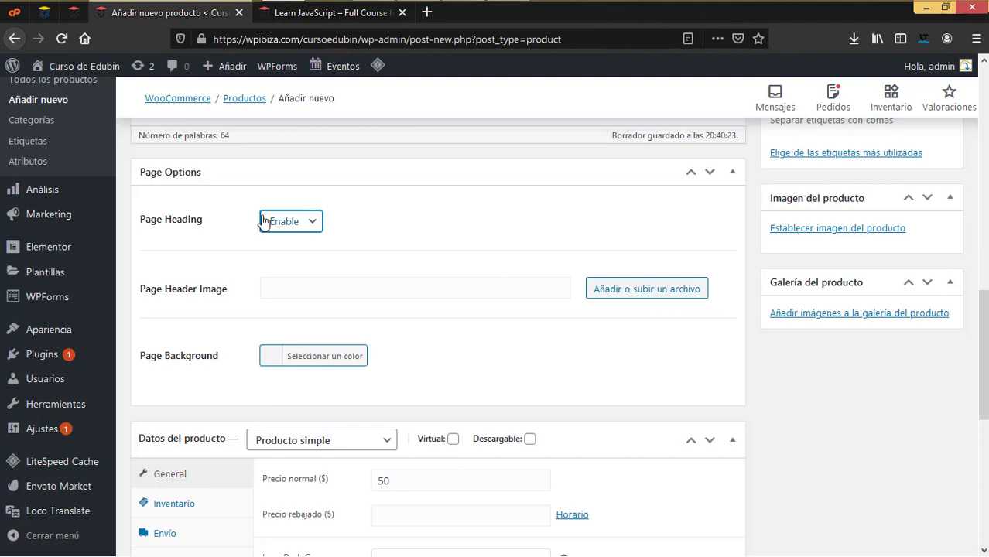
pyautogui.click(333, 13)
pyautogui.click(208, 19)
# Choose slider123 from Biblioteca de medios as the Page Header Image, then view the live course page
pyautogui.click(662, 292)
pyautogui.scroll(-5, 434, 361)
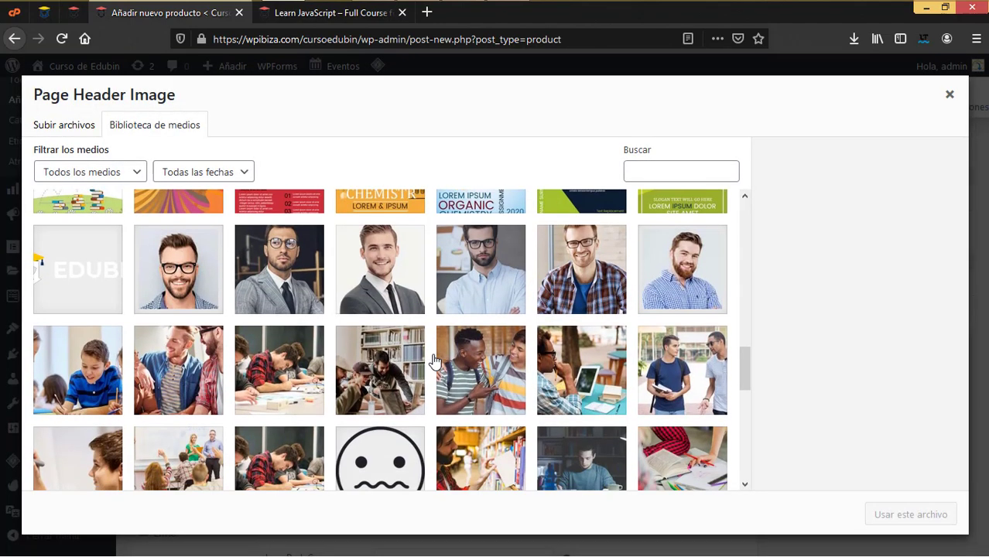
pyautogui.scroll(-3, 434, 360)
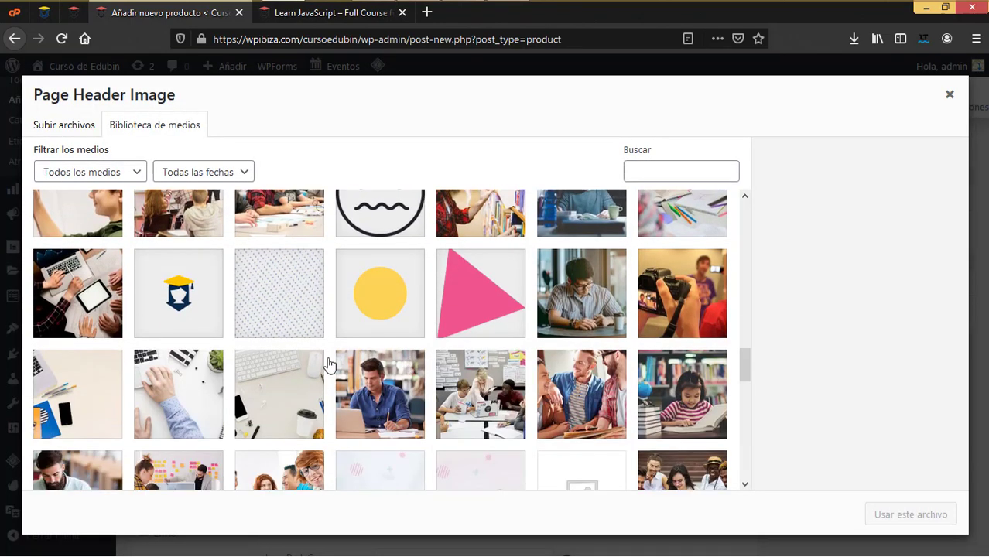
pyautogui.scroll(-3, 327, 363)
pyautogui.scroll(3, 327, 363)
pyautogui.click(53, 288)
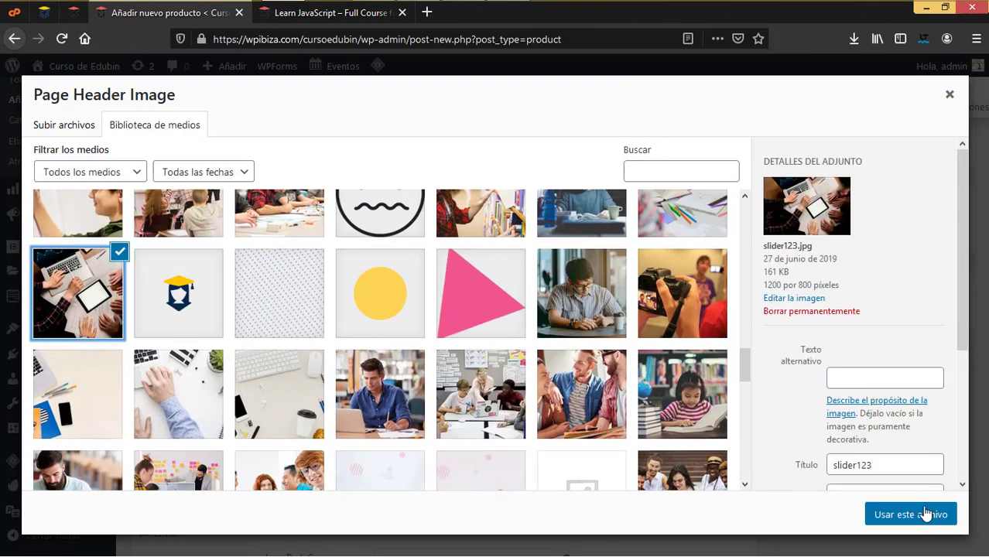
pyautogui.click(918, 507)
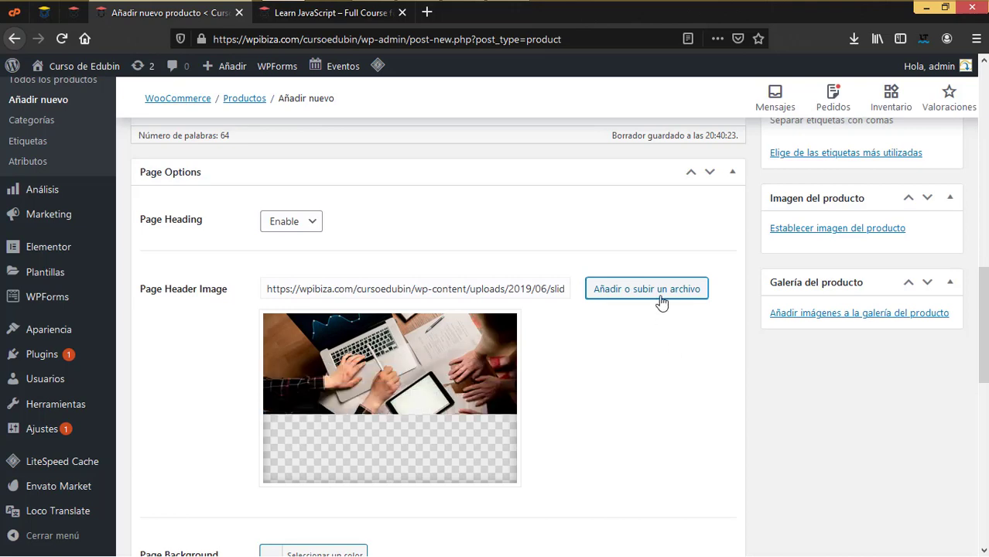
pyautogui.scroll(-3, 462, 382)
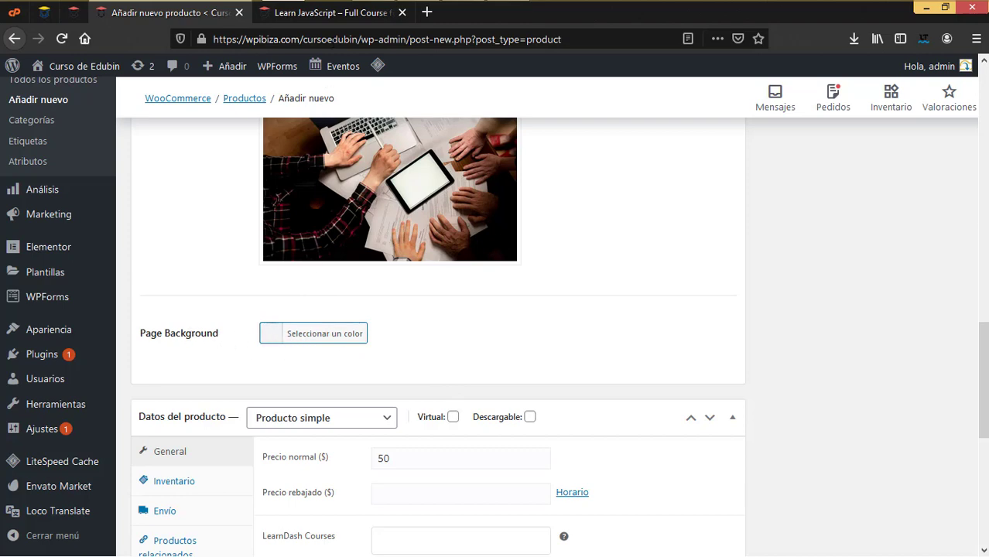
pyautogui.click(340, 14)
pyautogui.scroll(-3, 363, 324)
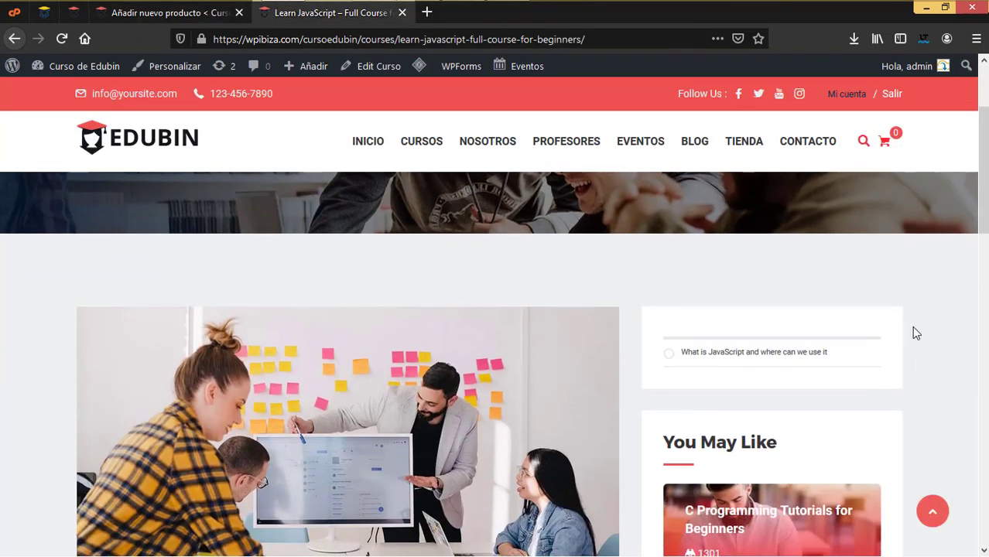
# Set the Page Background colour to the white (#ffffff) swatch
pyautogui.click(194, 12)
pyautogui.click(274, 342)
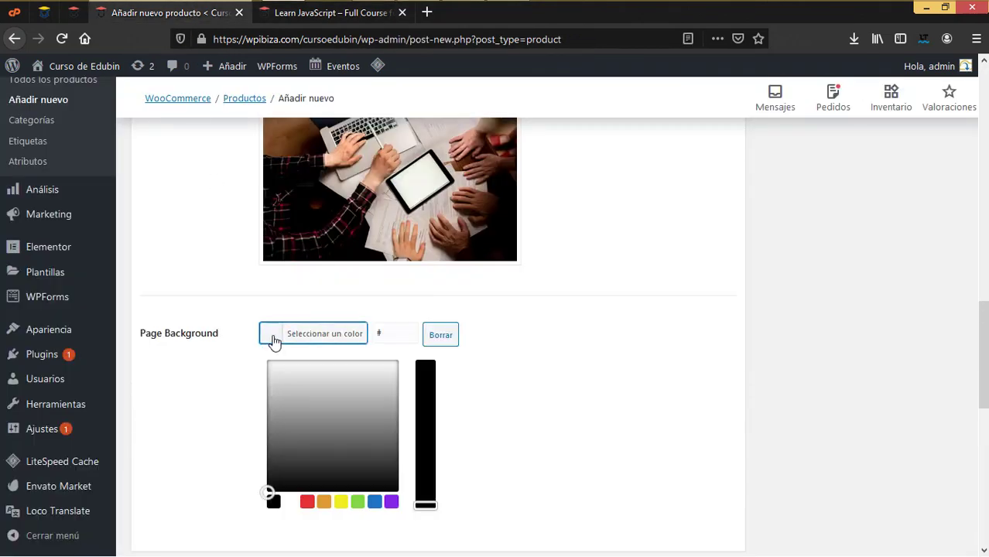
pyautogui.click(291, 503)
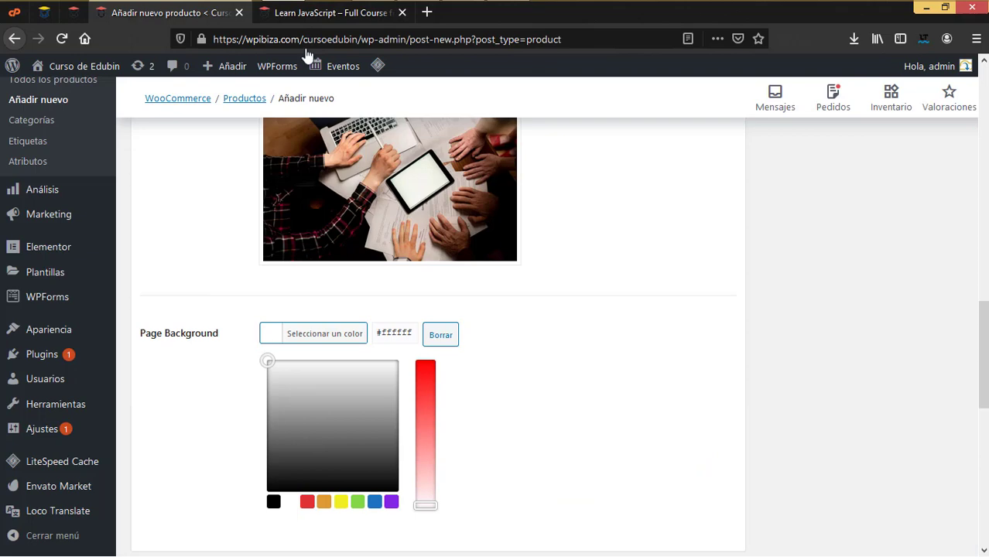
pyautogui.scroll(5, 628, 346)
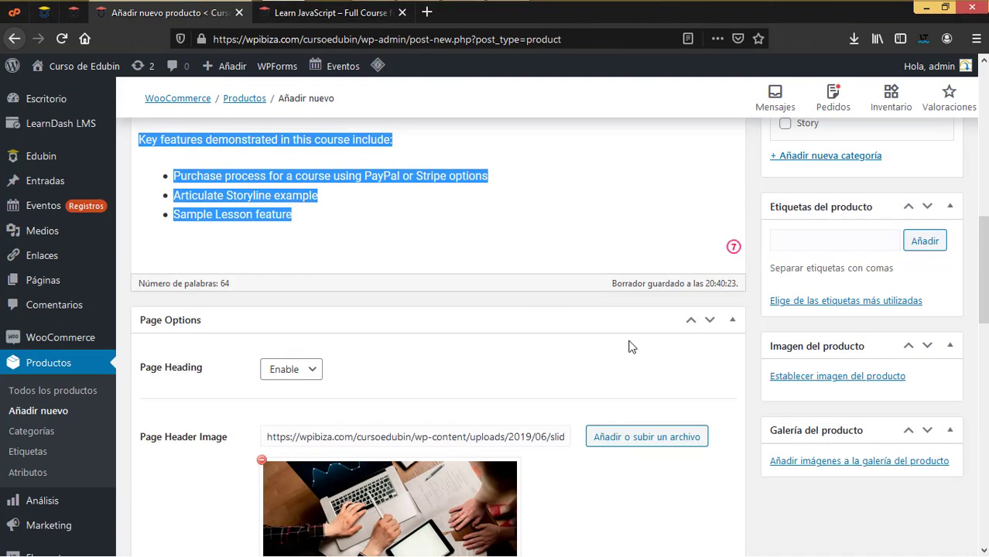
pyautogui.scroll(-2, 629, 347)
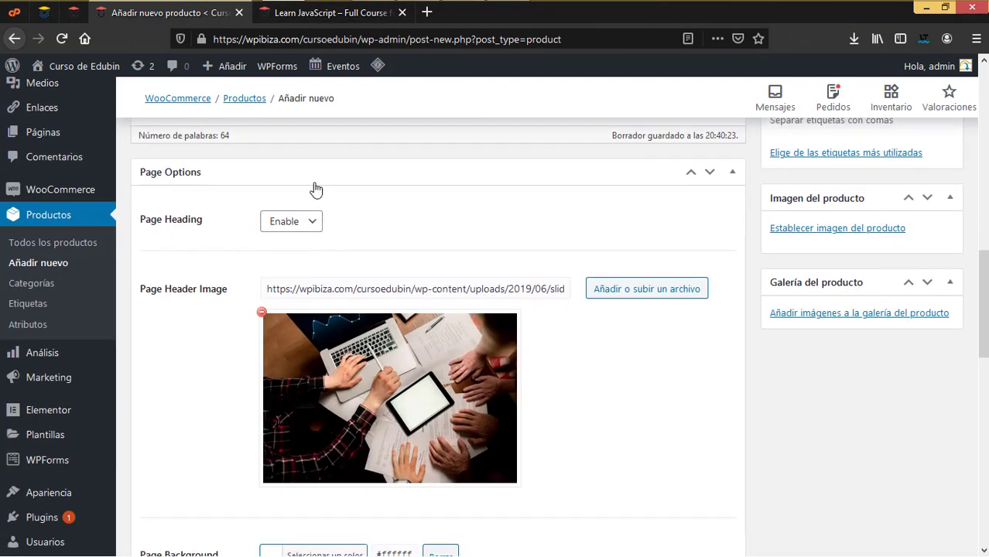
# Compare the product editor against the live course page
pyautogui.click(335, 13)
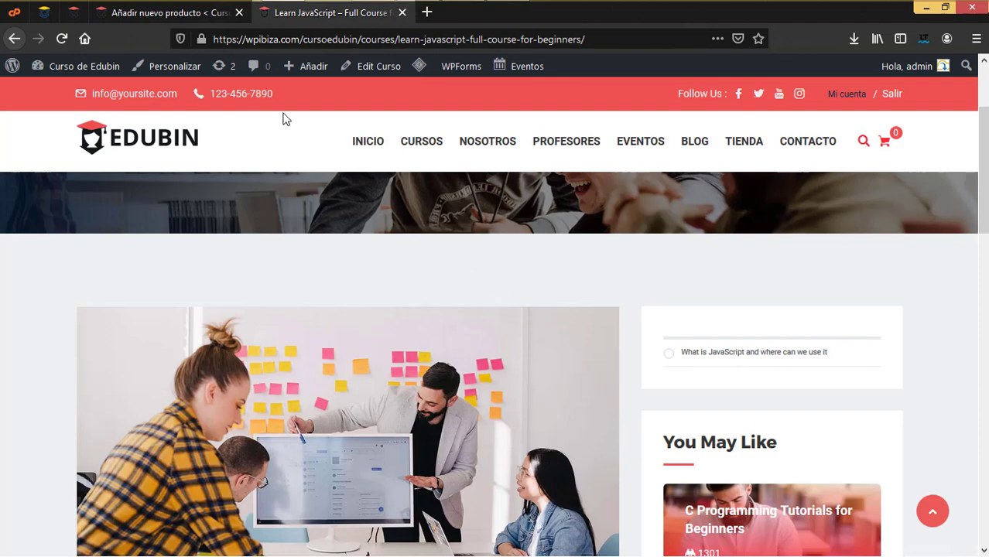
pyautogui.click(193, 17)
pyautogui.scroll(15, 446, 356)
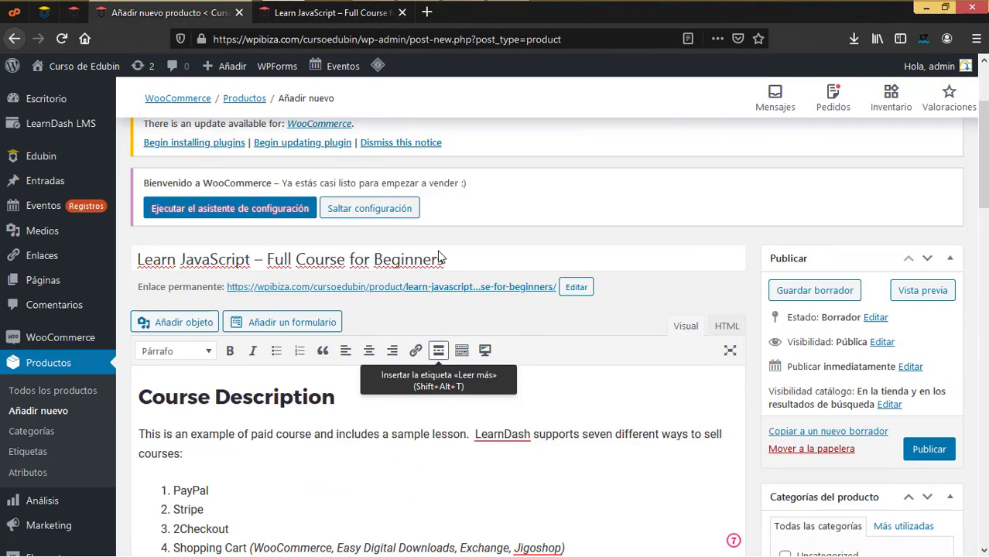
pyautogui.scroll(-6, 472, 359)
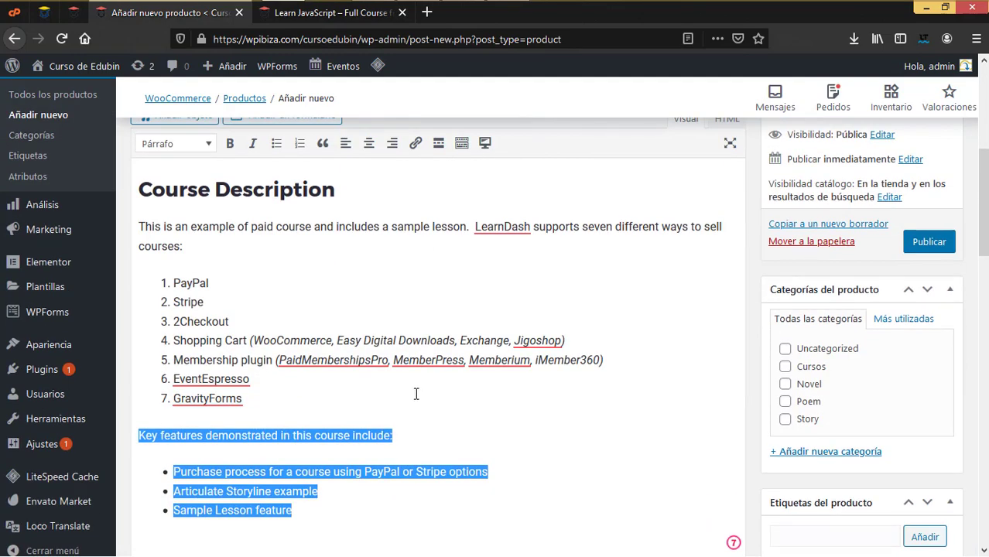
pyautogui.scroll(-12, 416, 394)
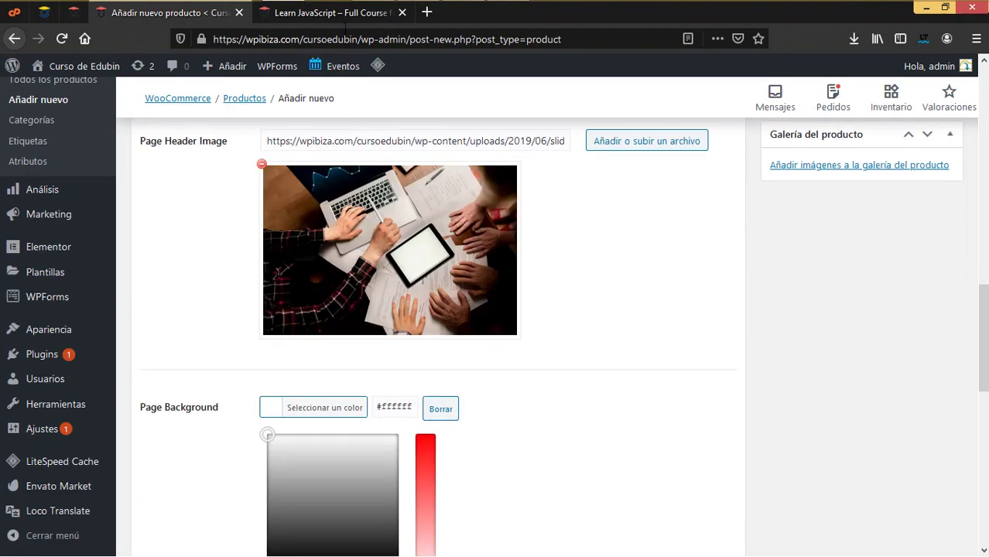
pyautogui.click(342, 17)
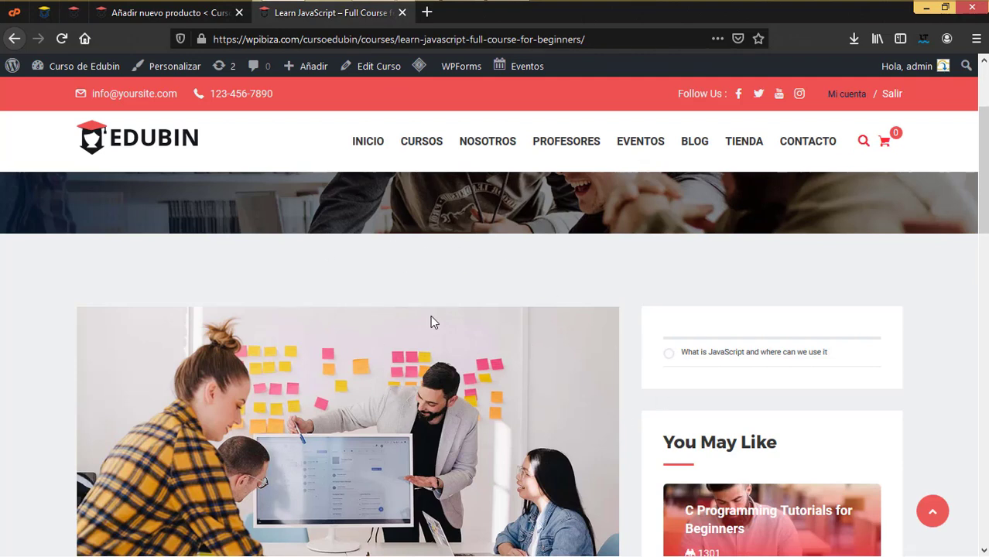
pyautogui.click(184, 13)
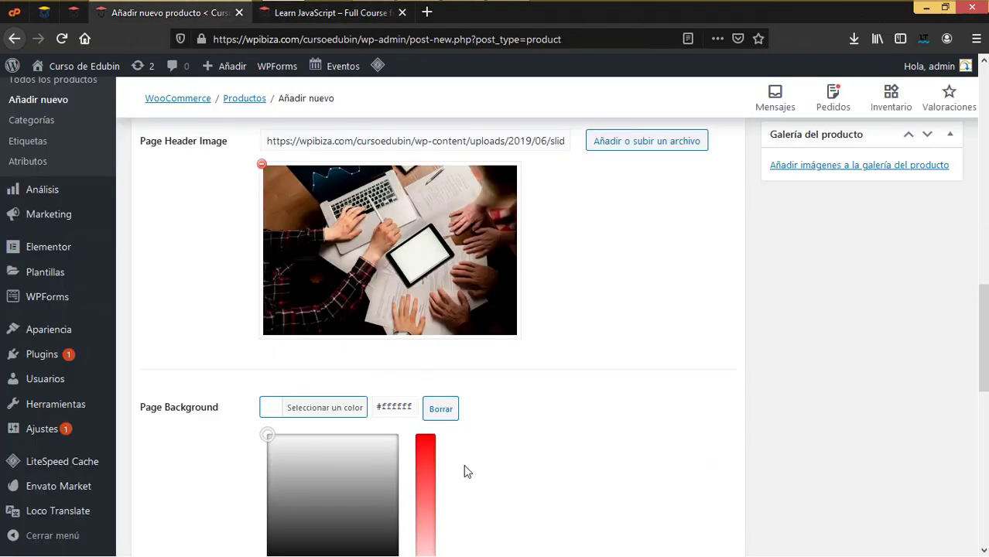
pyautogui.scroll(-1, 471, 380)
pyautogui.scroll(3, 464, 371)
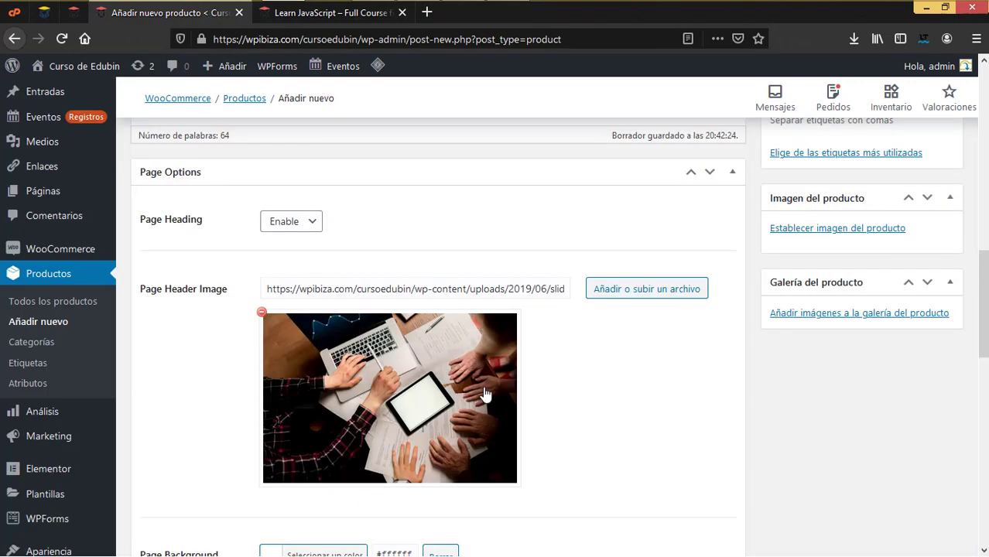
pyautogui.scroll(-5, 486, 394)
pyautogui.scroll(-3, 485, 394)
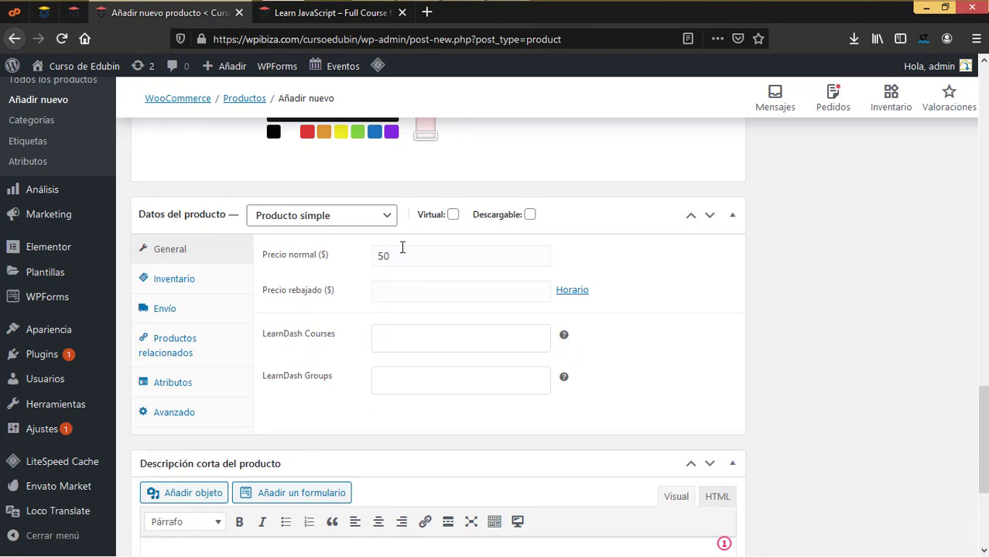
# Link LearnDash course 'Learn JavaScript – Full Course for Beginners' and select the regular price of 50
pyautogui.click(424, 339)
pyautogui.scroll(-2, 424, 339)
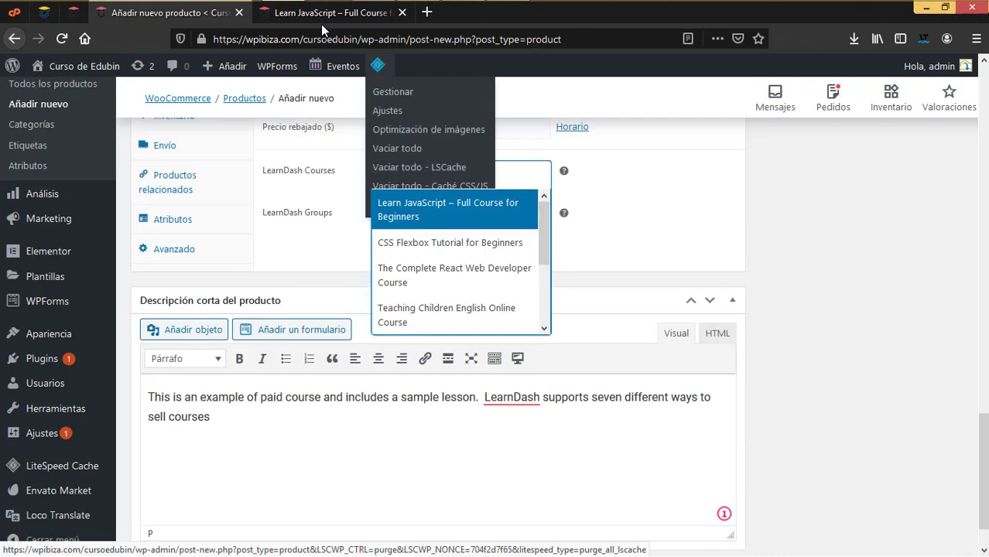
pyautogui.click(415, 211)
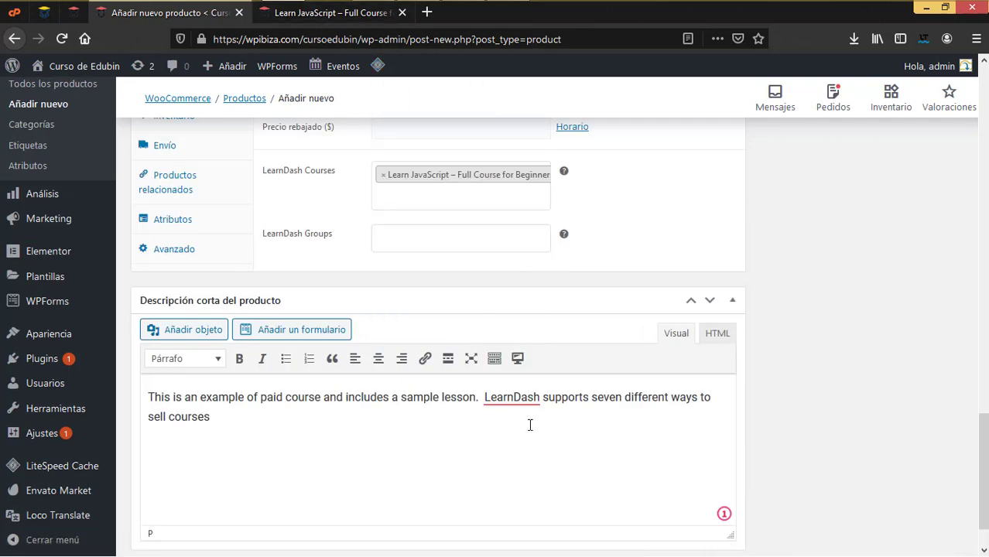
pyautogui.scroll(-1, 530, 426)
pyautogui.scroll(4, 530, 425)
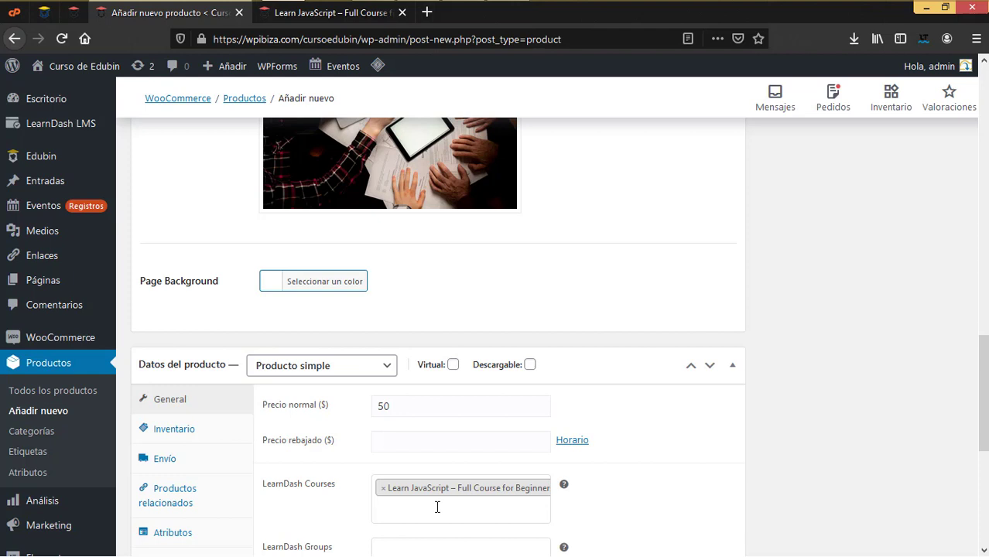
pyautogui.scroll(-3, 437, 507)
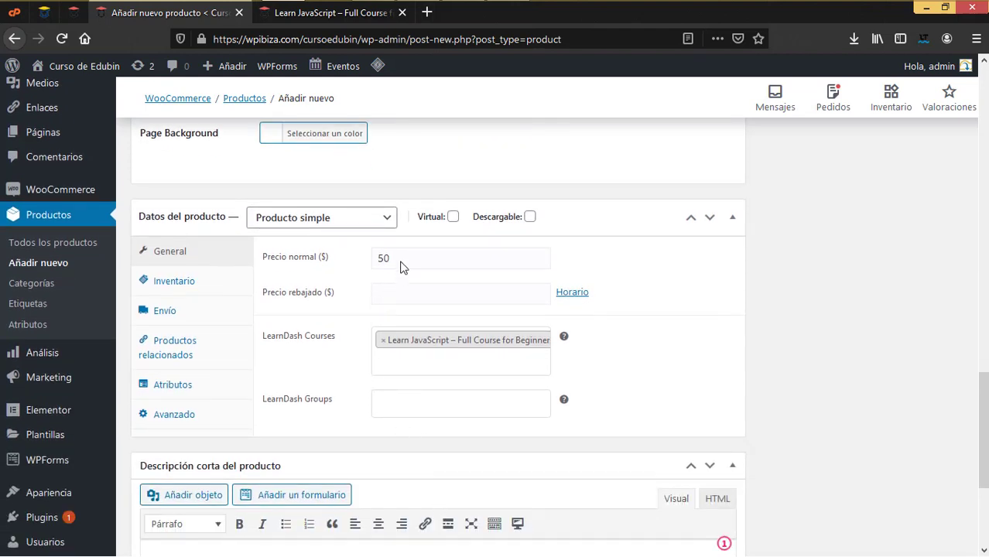
pyautogui.moveTo(399, 262); pyautogui.dragTo(371, 264)
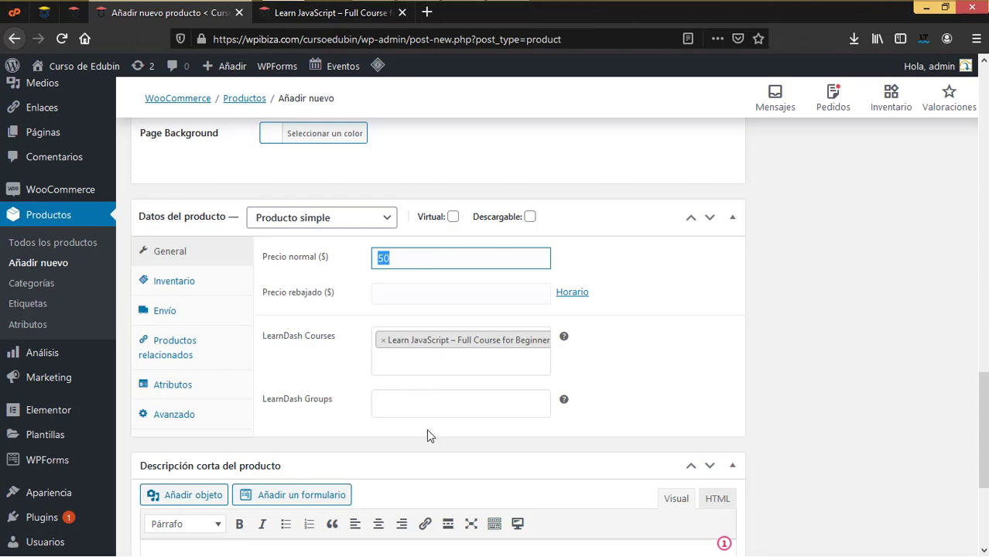
# Review the new product draft and briefly check the course's public page
pyautogui.scroll(-3, 429, 436)
pyautogui.scroll(10, 428, 437)
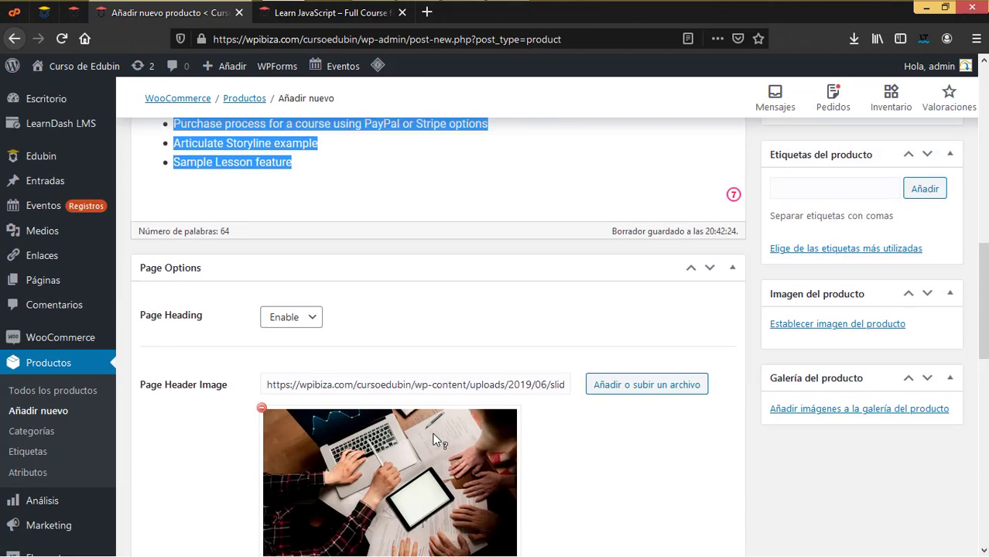
pyautogui.scroll(3, 435, 440)
pyautogui.scroll(-9, 435, 440)
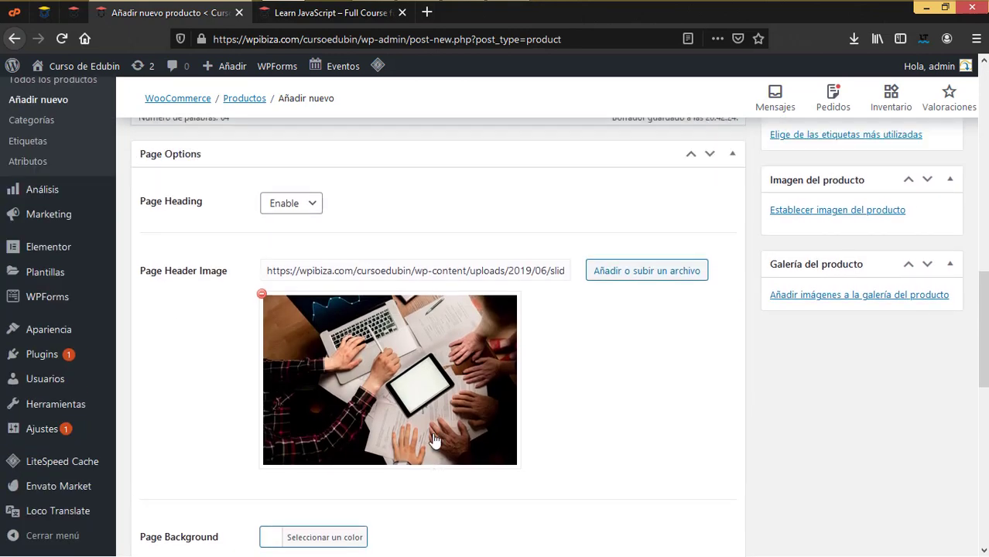
pyautogui.scroll(-5, 435, 436)
pyautogui.scroll(4, 435, 437)
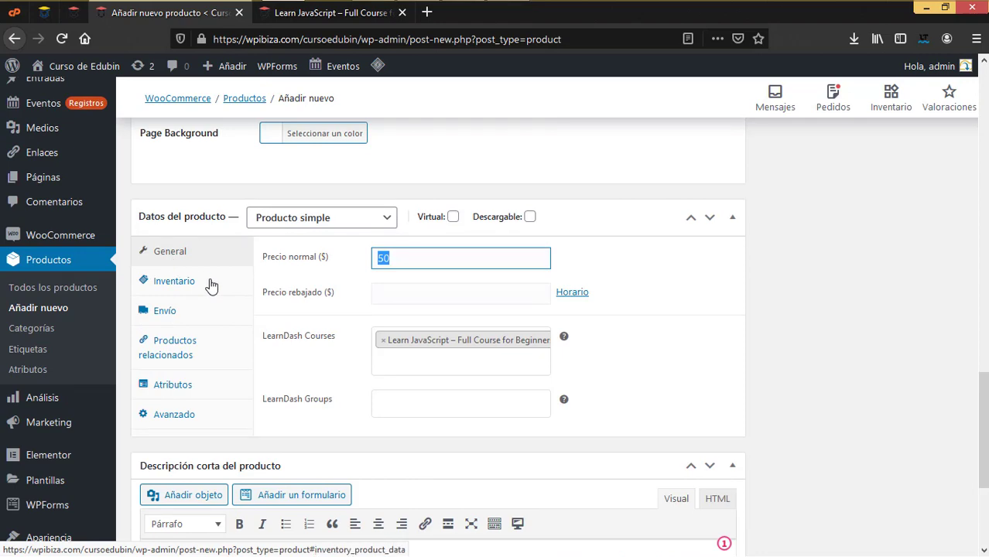
pyautogui.scroll(6, 869, 352)
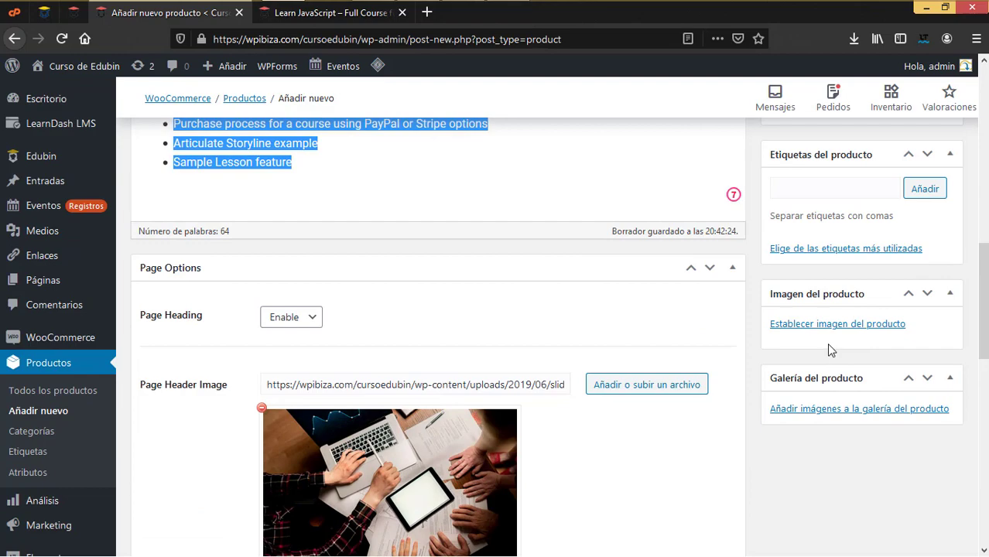
pyautogui.scroll(4, 830, 351)
pyautogui.scroll(6, 830, 351)
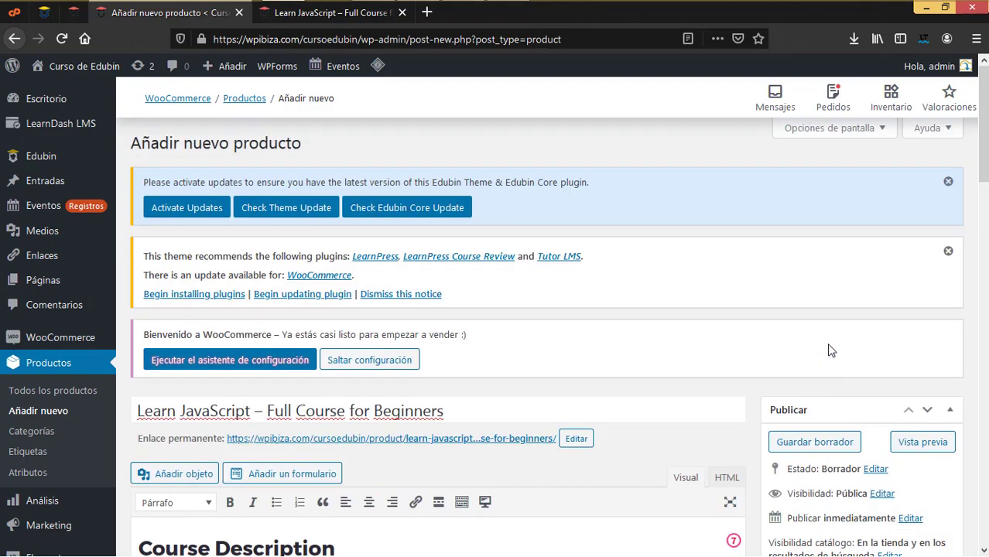
pyautogui.click(337, 12)
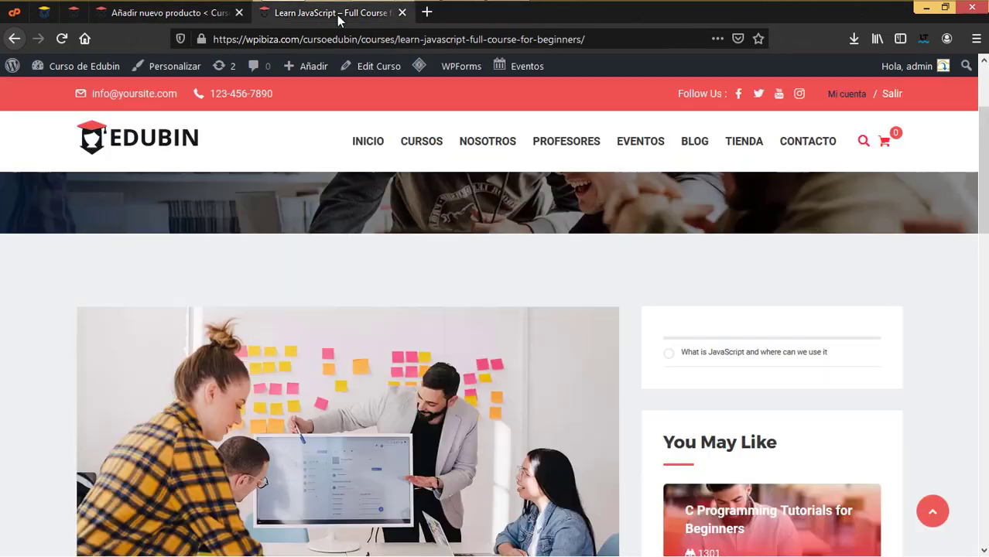
pyautogui.click(217, 14)
# Tick the Cursos checkbox under Categorías del producto
pyautogui.scroll(-5, 841, 372)
pyautogui.scroll(-4, 774, 365)
pyautogui.scroll(2, 774, 371)
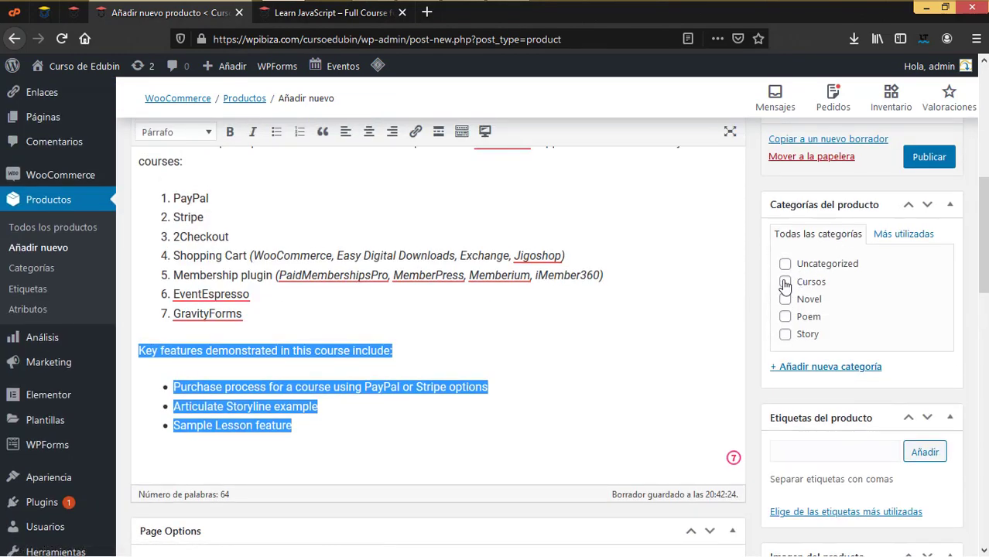
pyautogui.click(785, 281)
pyautogui.scroll(-5, 797, 390)
pyautogui.scroll(3, 793, 384)
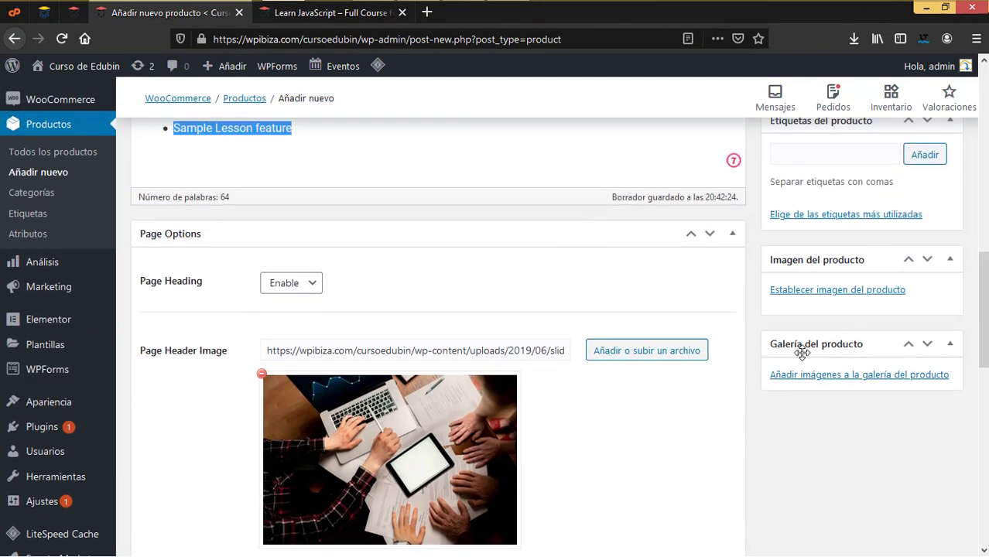
# Set b81.jpg, the sticky-notes office meeting photo, as the product image
pyautogui.click(811, 291)
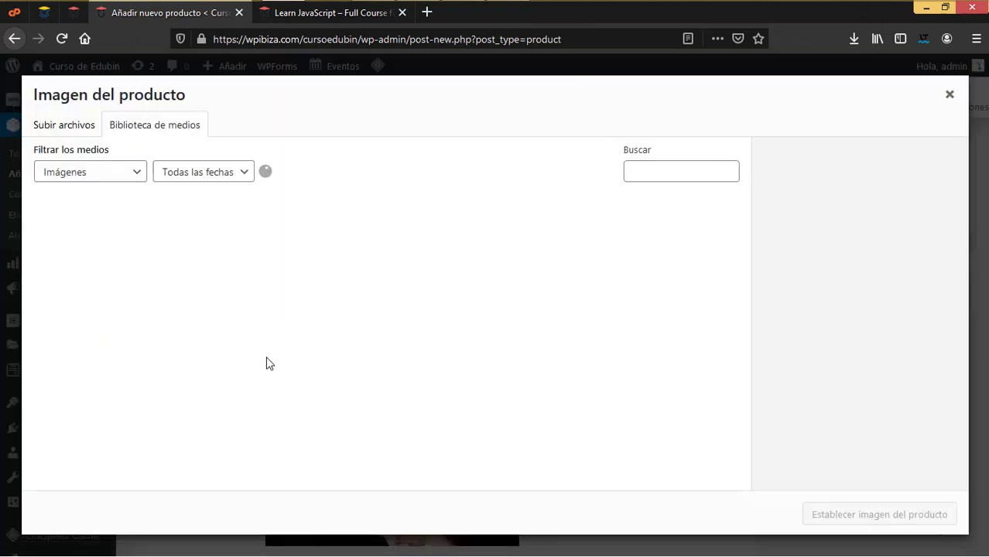
pyautogui.scroll(-5, 265, 361)
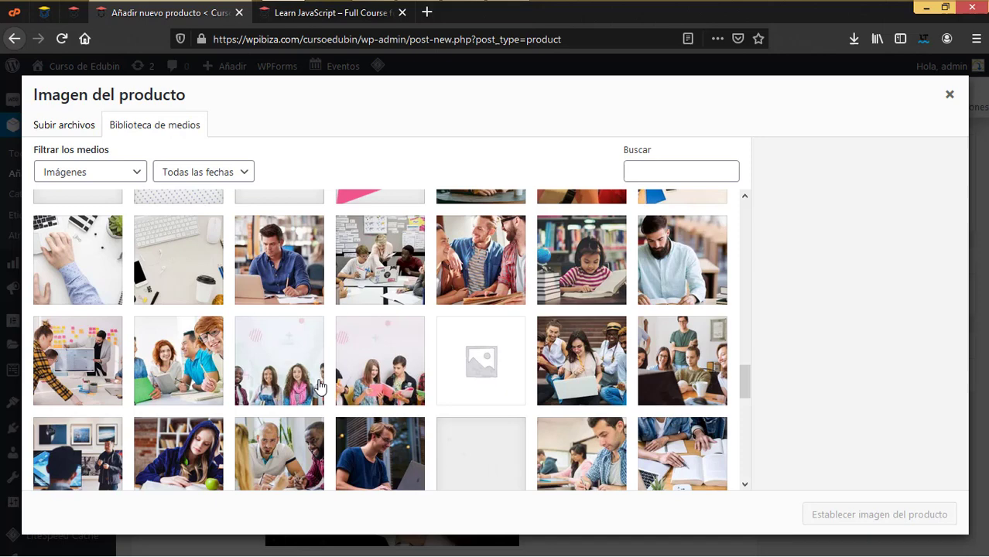
pyautogui.click(88, 391)
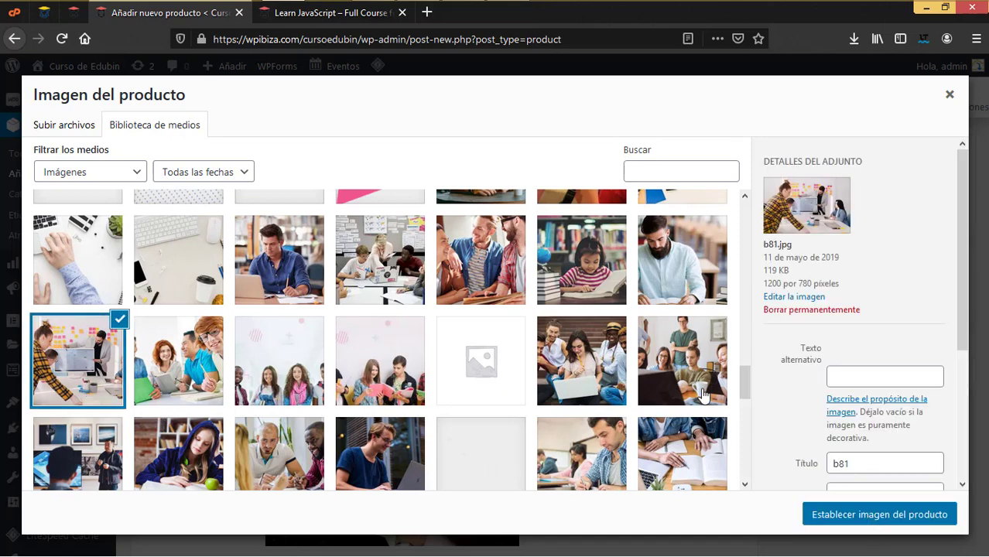
pyautogui.press('Escape')
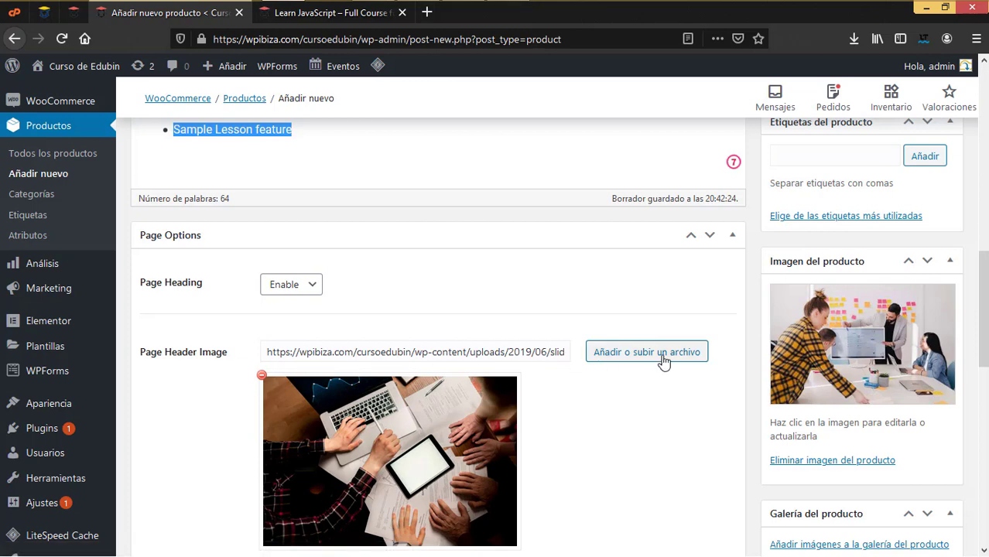
# Remove the old Page Header Image and replace it with b81.jpg from the media library
pyautogui.click(261, 375)
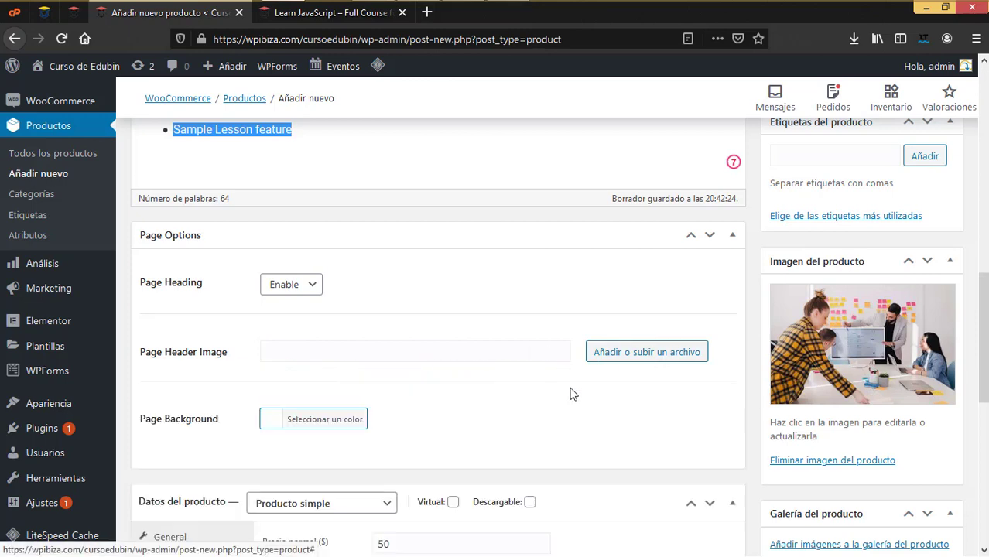
pyautogui.click(647, 352)
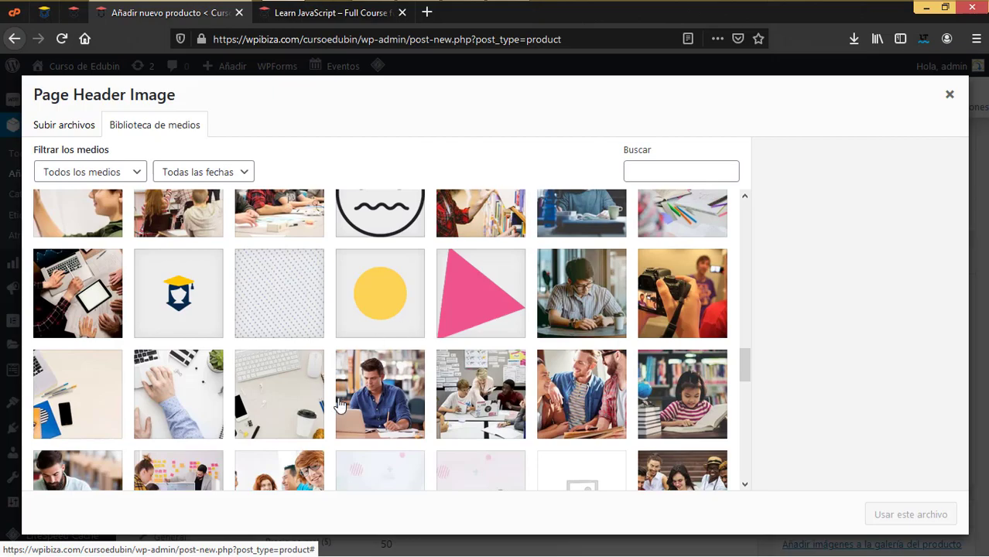
pyautogui.scroll(-3, 339, 405)
pyautogui.scroll(-10, 339, 405)
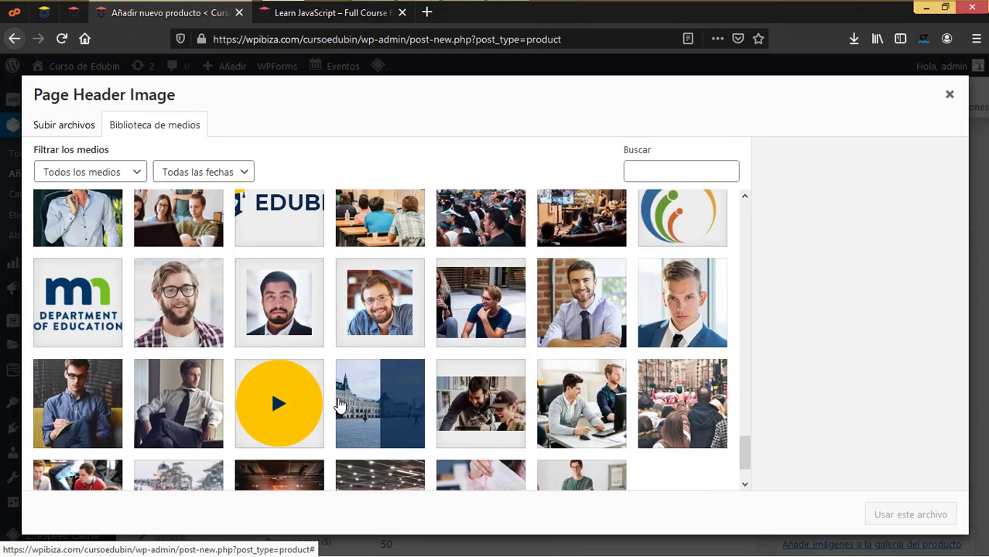
pyautogui.scroll(-2, 339, 405)
pyautogui.scroll(5, 339, 406)
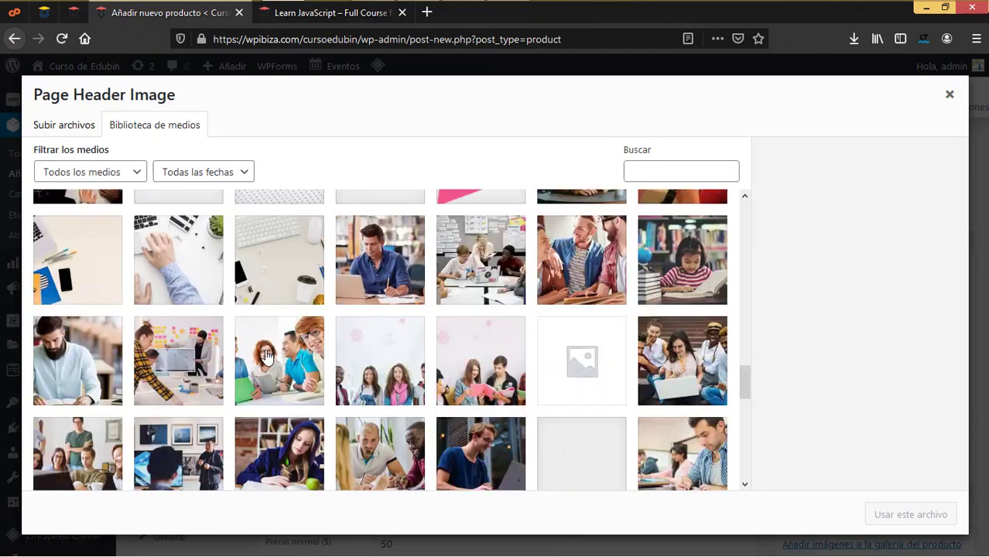
pyautogui.click(178, 359)
pyautogui.click(907, 515)
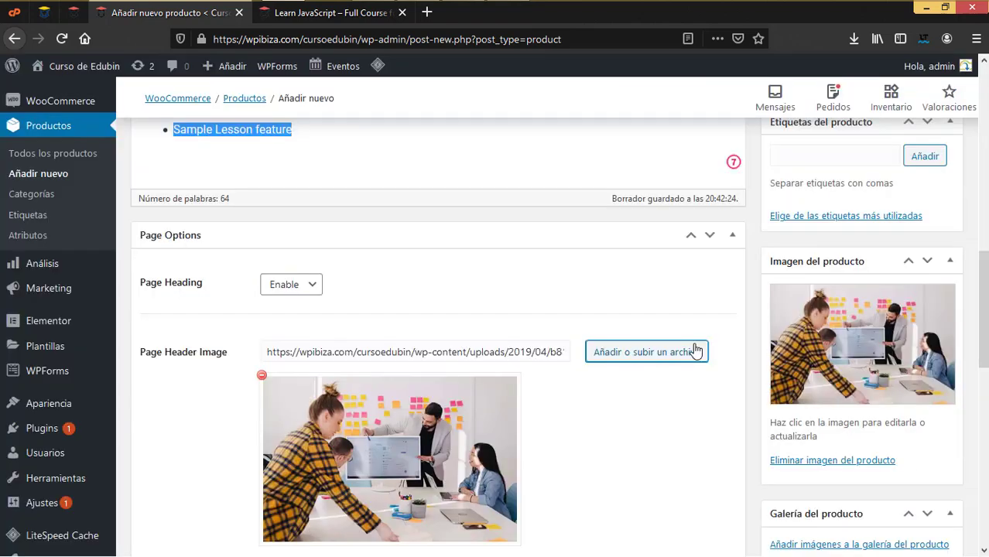
pyautogui.scroll(-4, 695, 421)
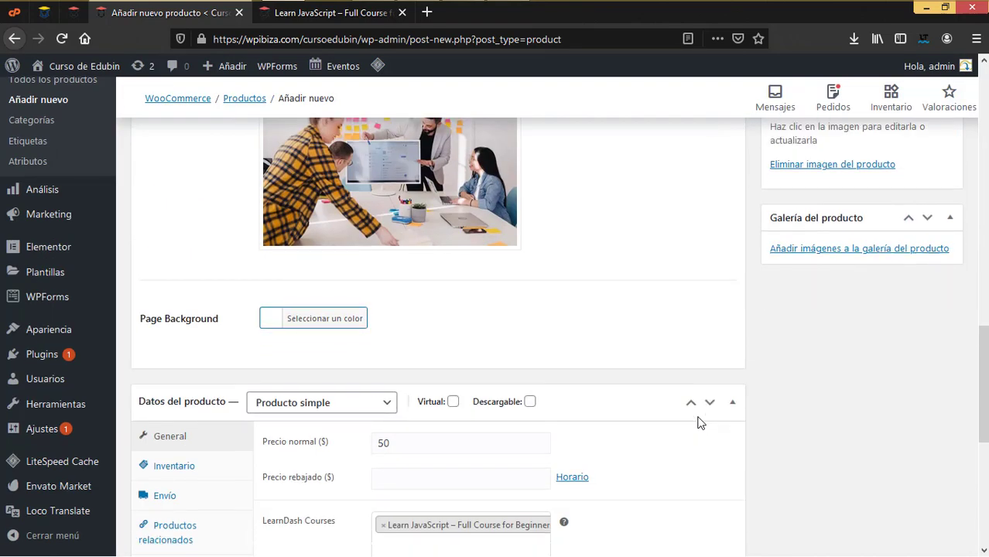
pyautogui.scroll(-3, 640, 442)
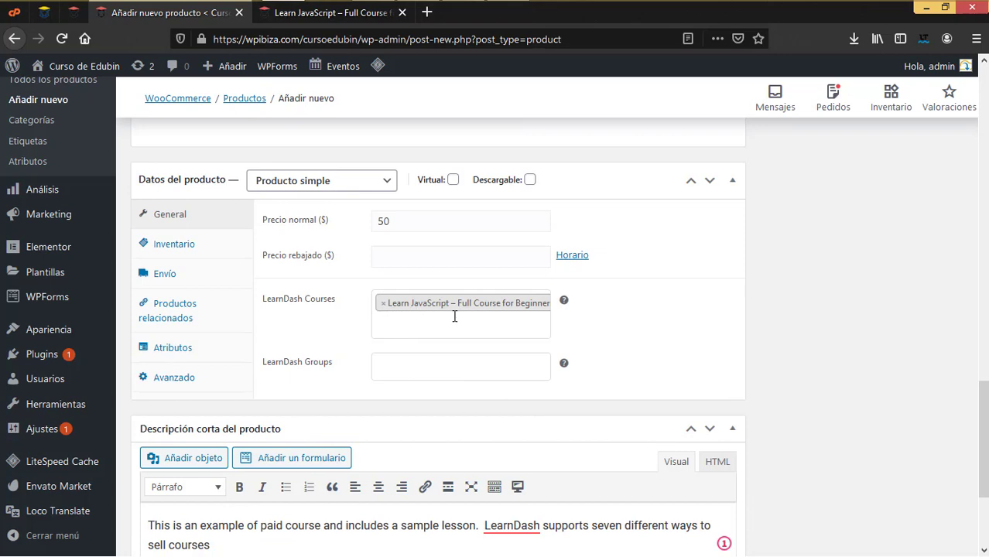
pyautogui.scroll(10, 636, 315)
# Publish the Learn JavaScript product and go to the site's shop page
pyautogui.click(937, 380)
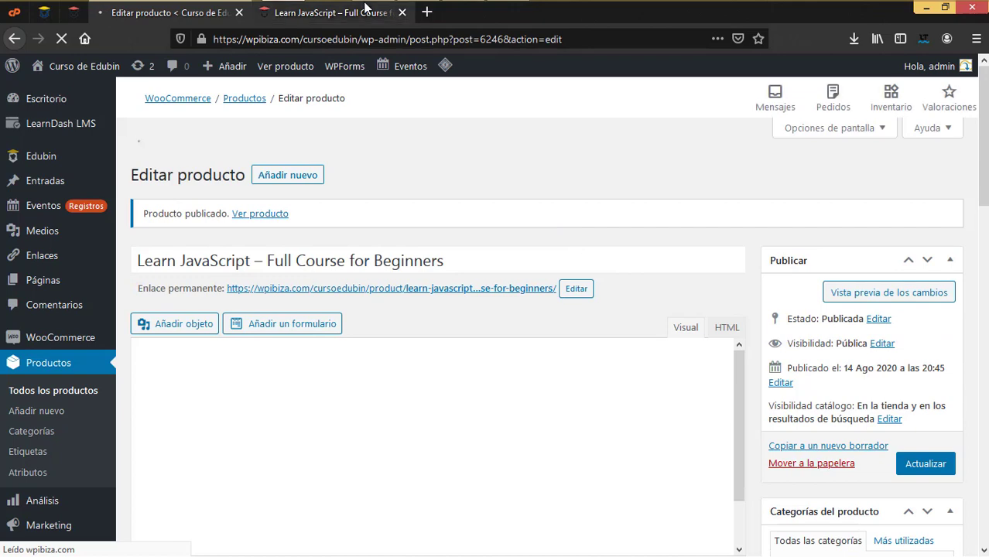
pyautogui.click(364, 13)
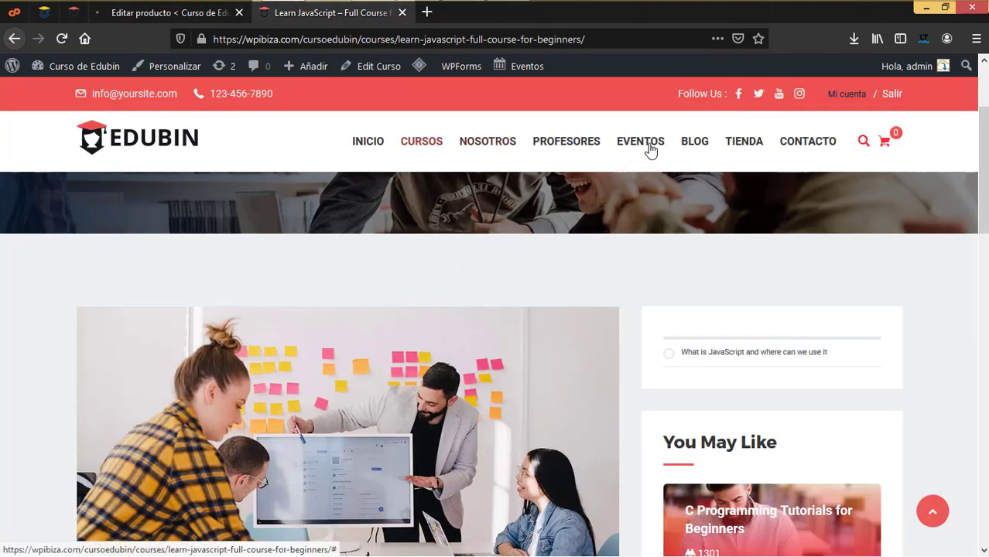
pyautogui.click(741, 144)
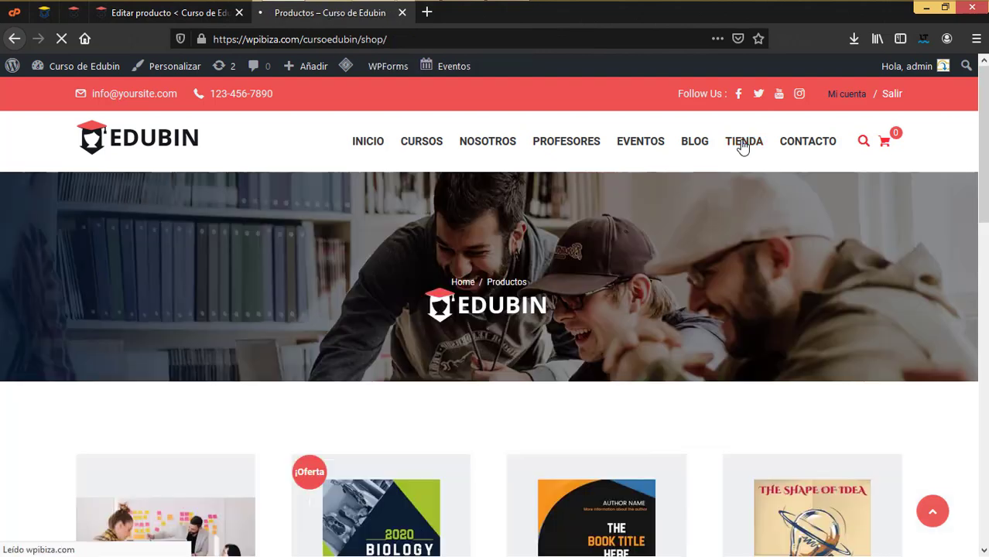
# Check the live Learn JavaScript product page, then return to the Editar producto tab
pyautogui.scroll(-4, 545, 357)
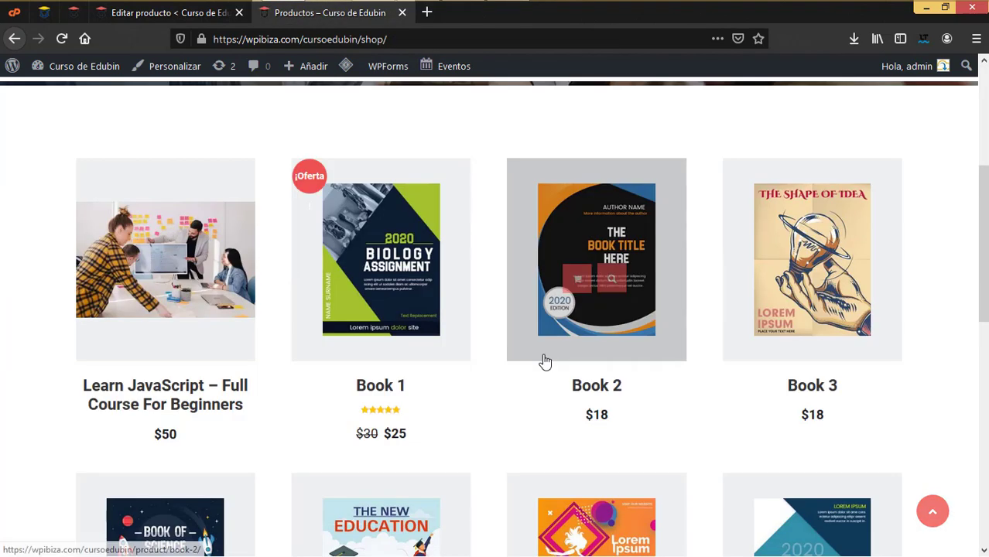
pyautogui.moveTo(154, 251)
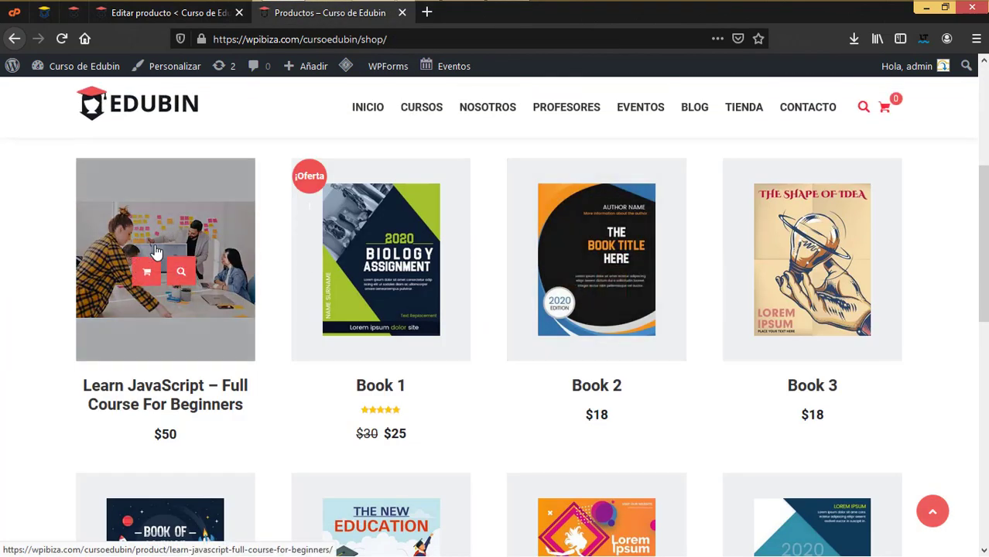
pyautogui.click(180, 276)
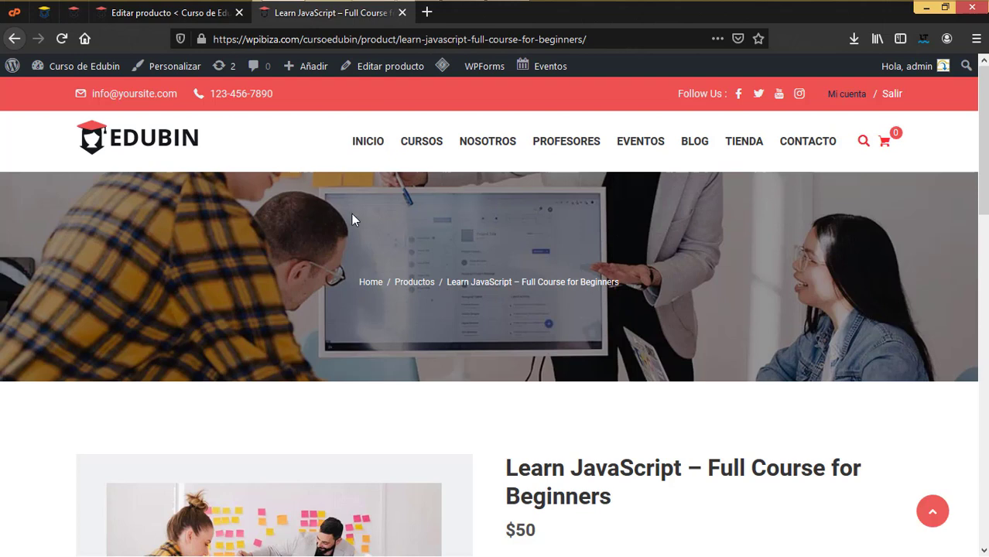
pyautogui.scroll(-4, 503, 407)
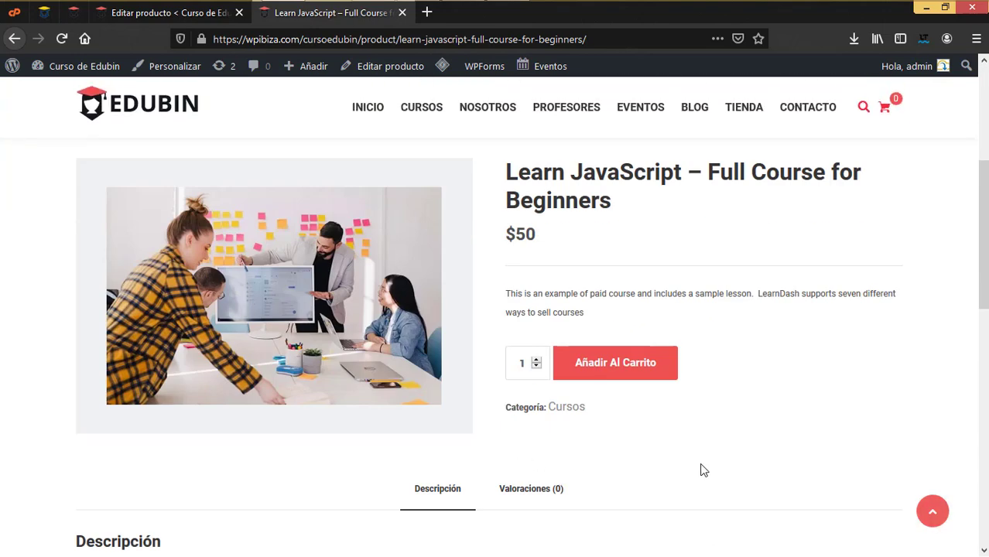
pyautogui.scroll(4, 676, 491)
pyautogui.scroll(-6, 675, 491)
pyautogui.scroll(5, 673, 490)
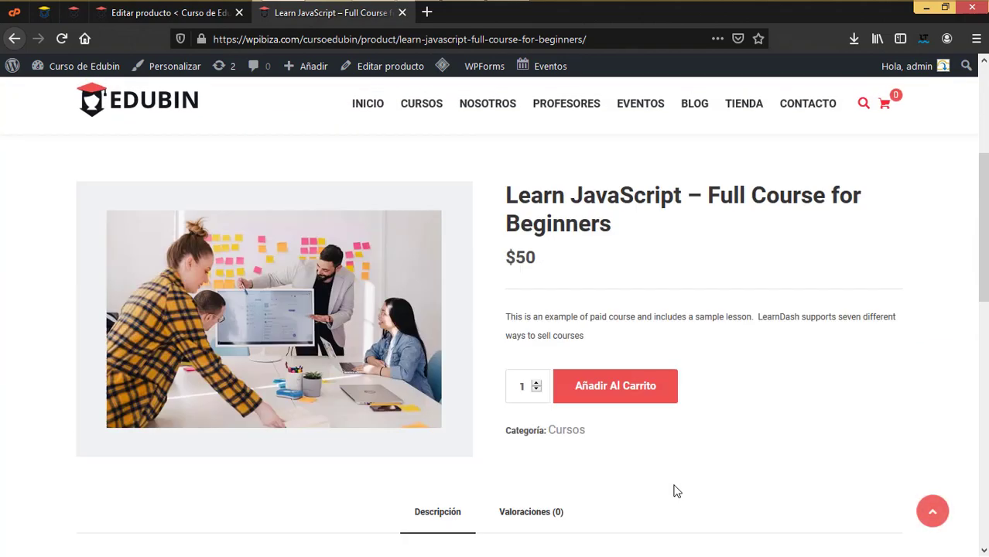
pyautogui.scroll(-2, 539, 368)
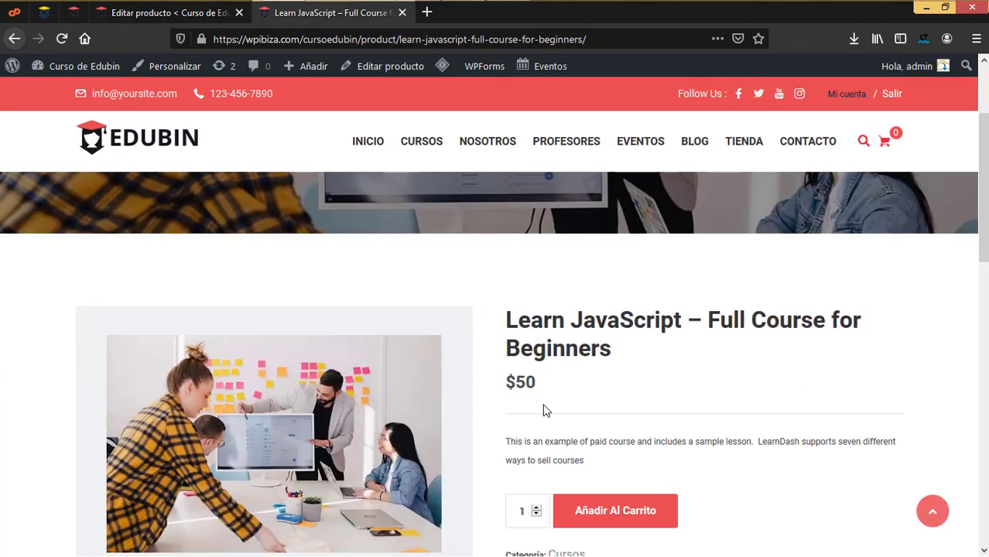
pyautogui.scroll(-3, 543, 409)
pyautogui.scroll(-2, 439, 422)
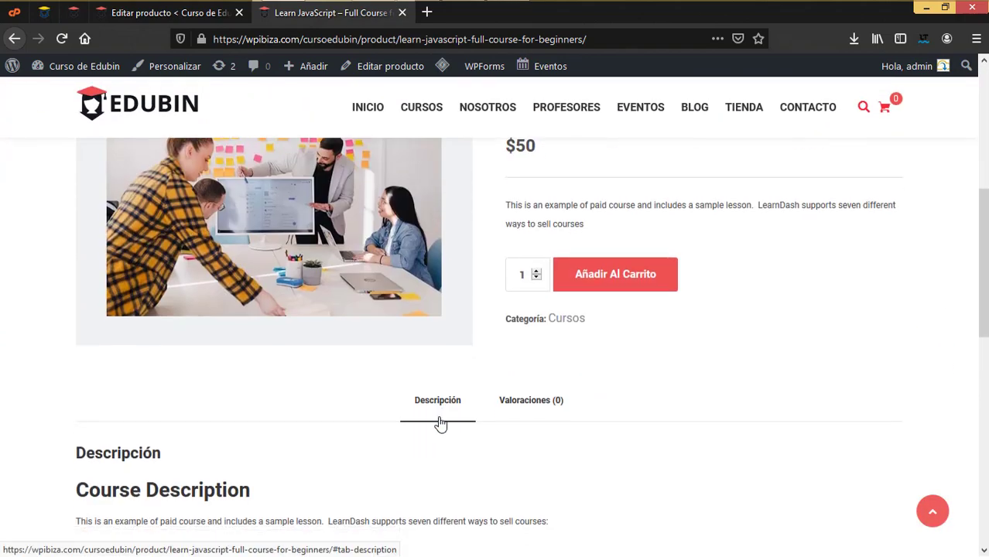
pyautogui.scroll(3, 603, 287)
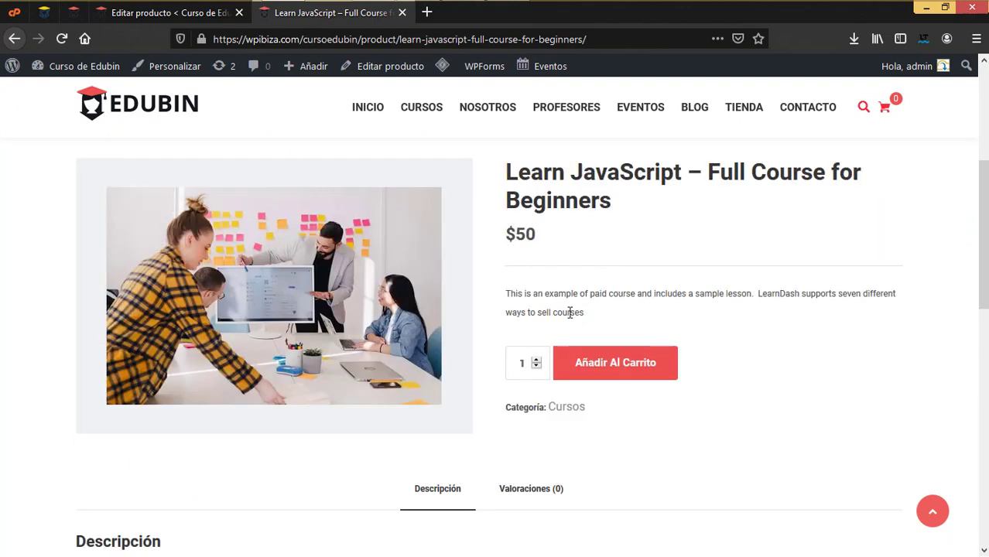
pyautogui.scroll(-2, 409, 334)
pyautogui.scroll(4, 678, 445)
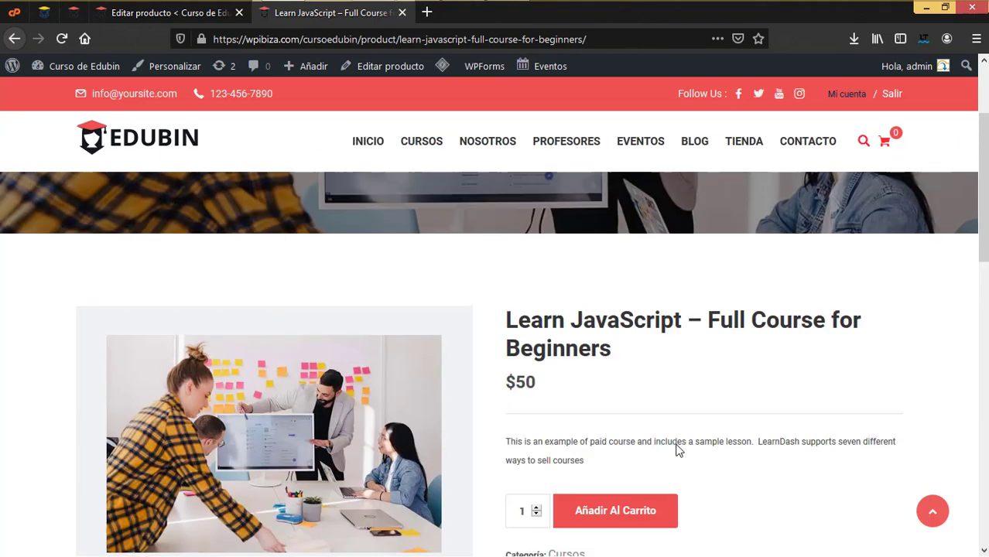
pyautogui.scroll(2, 678, 448)
pyautogui.click(186, 13)
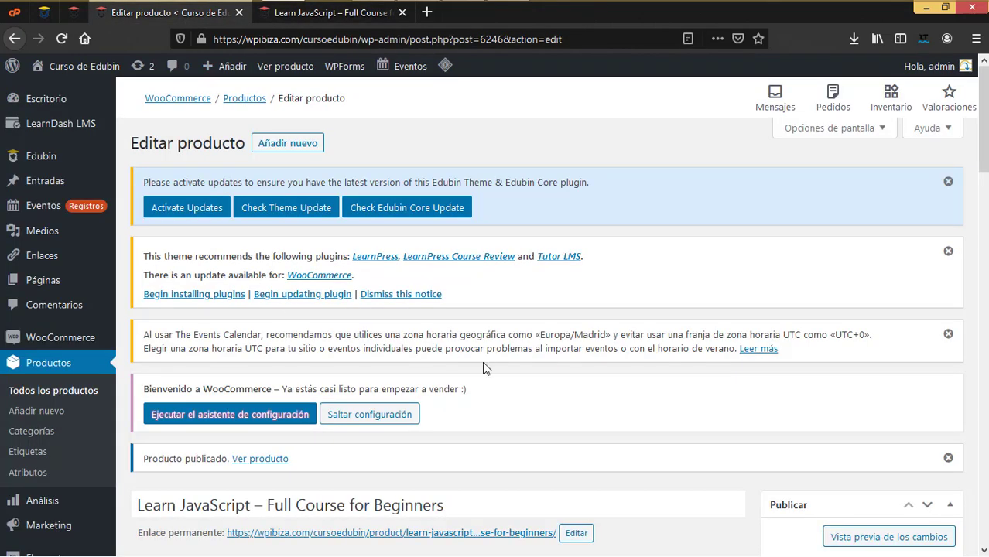
# Scroll through the Editar producto page before leaving it
pyautogui.scroll(-3, 483, 361)
pyautogui.scroll(2, 379, 365)
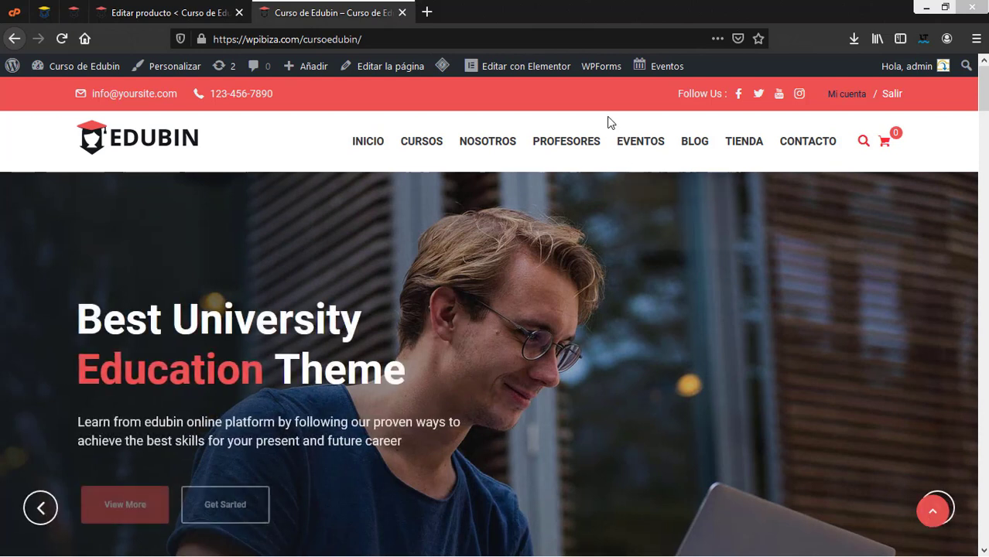
pyautogui.moveTo(669, 157)
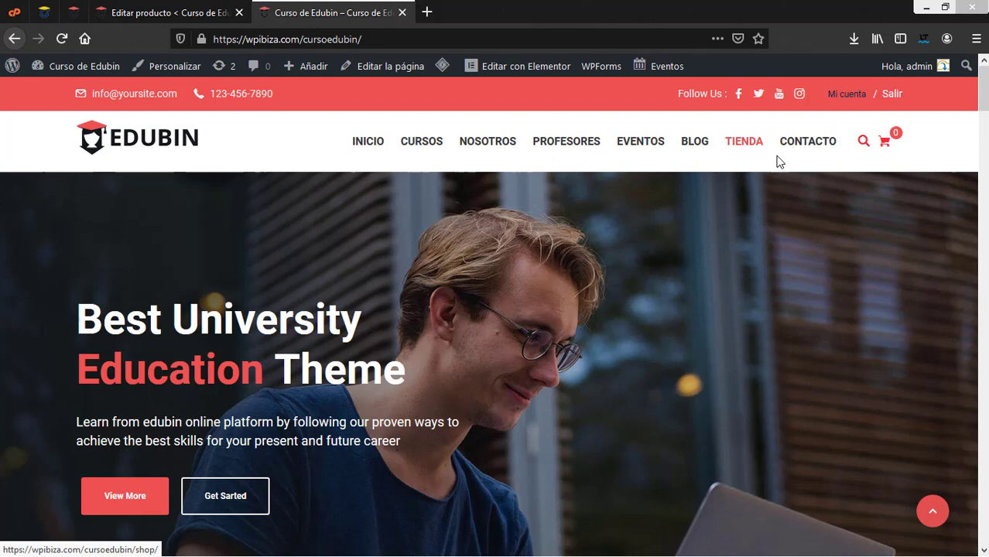
pyautogui.click(702, 147)
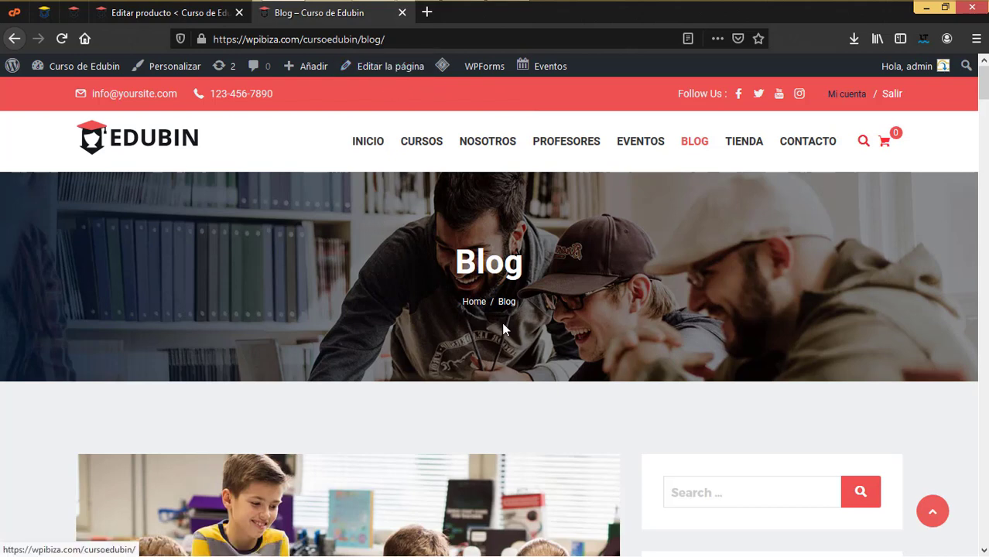
pyautogui.scroll(-4, 518, 334)
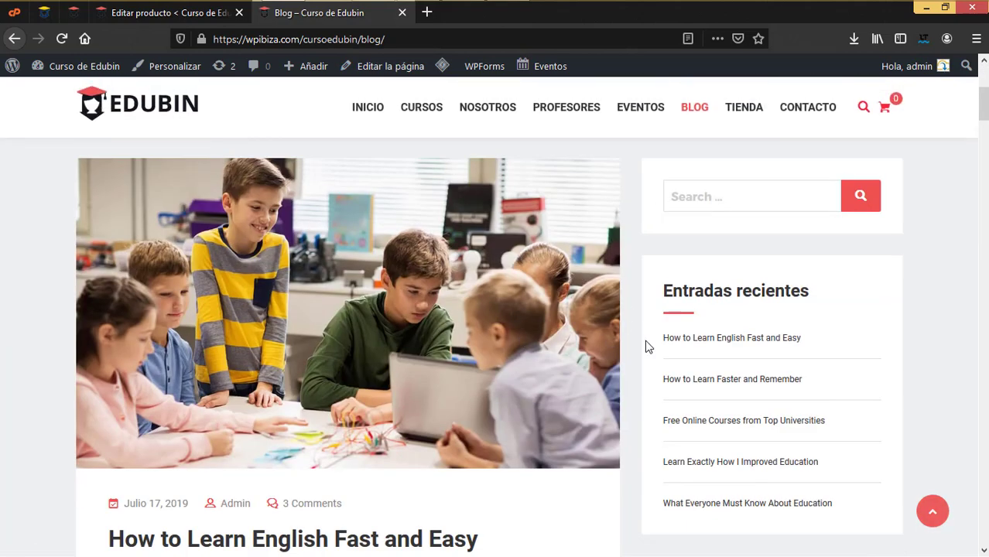
pyautogui.scroll(4, 644, 340)
pyautogui.click(743, 148)
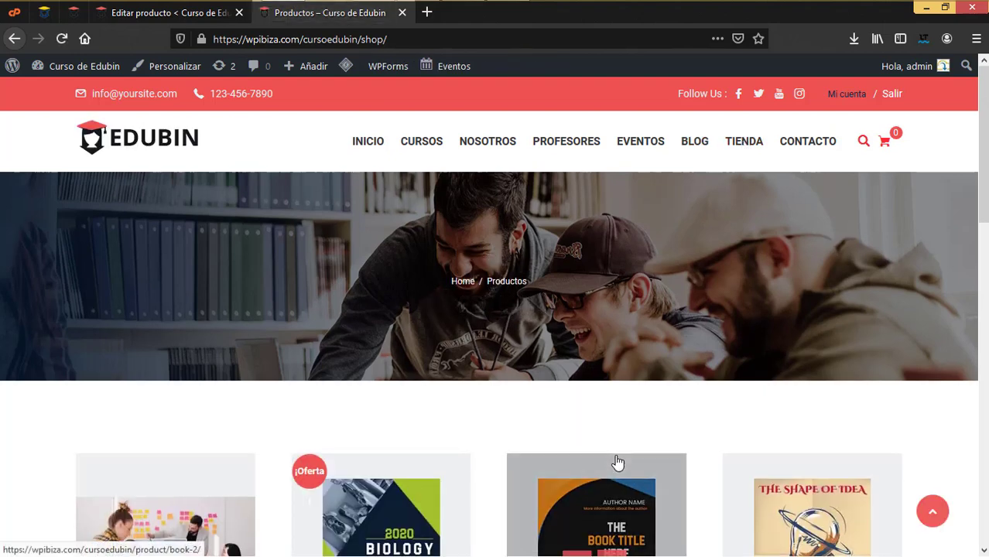
pyautogui.scroll(-3, 618, 463)
pyautogui.scroll(3, 618, 462)
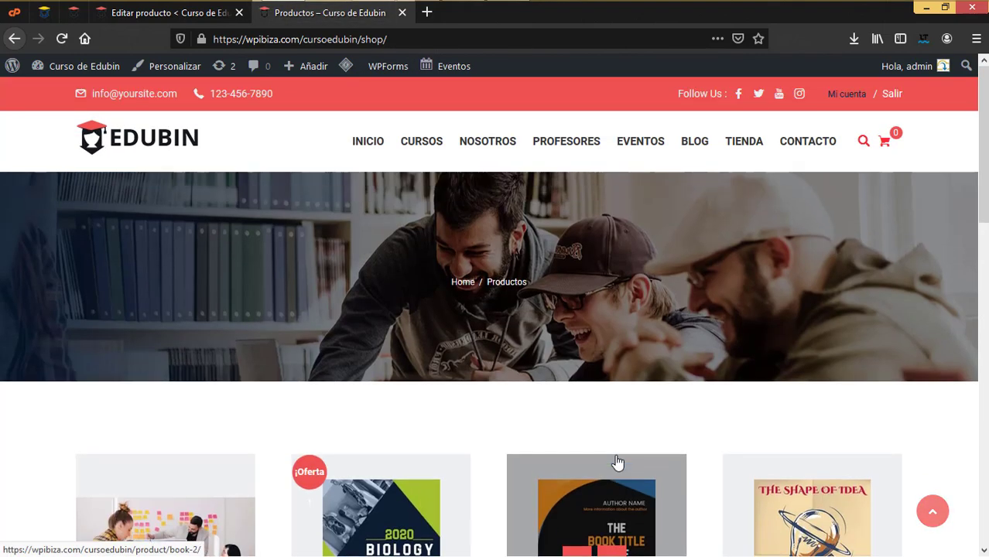
pyautogui.moveTo(642, 148)
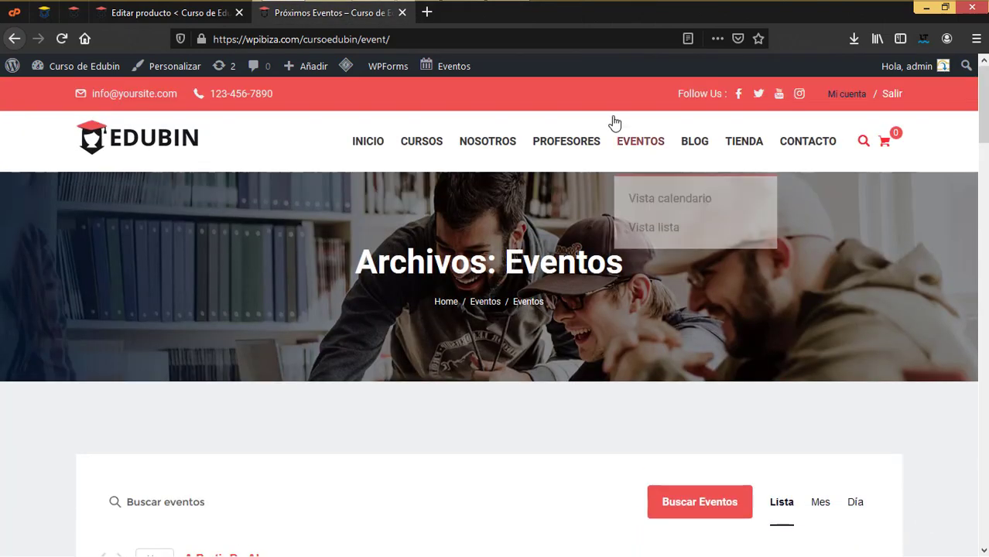
pyautogui.click(417, 142)
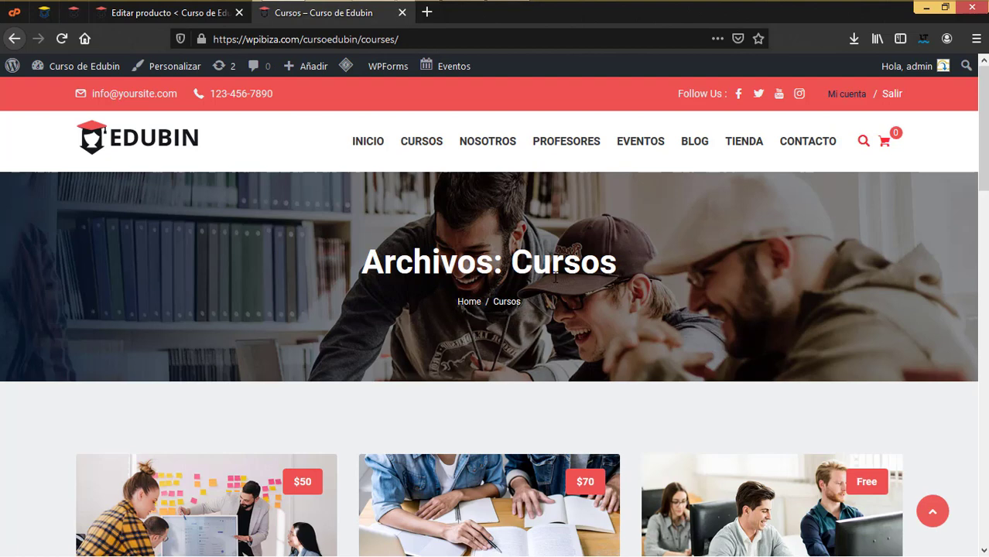
pyautogui.click(367, 142)
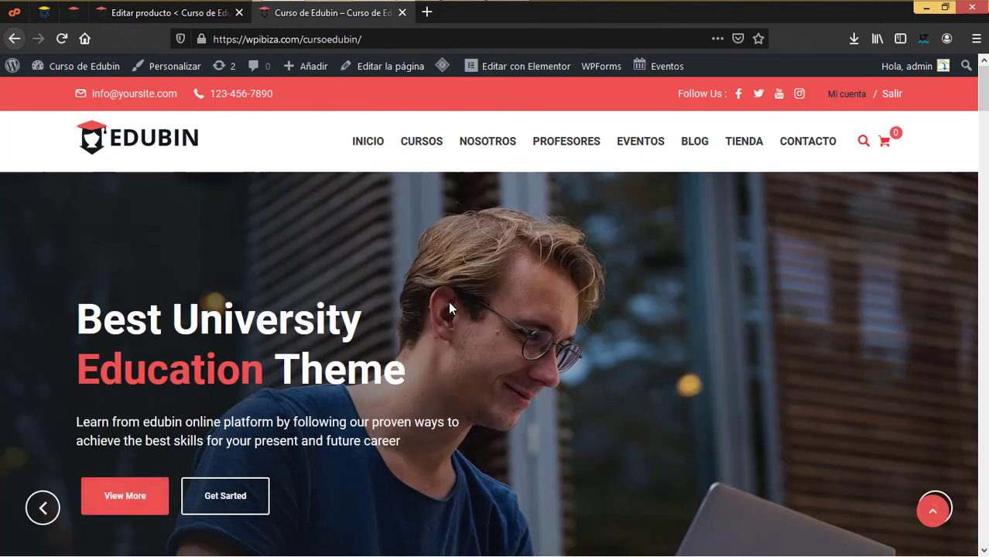
# Go to Páginas > Todas las páginas in the WordPress admin
pyautogui.click(182, 14)
pyautogui.click(326, 16)
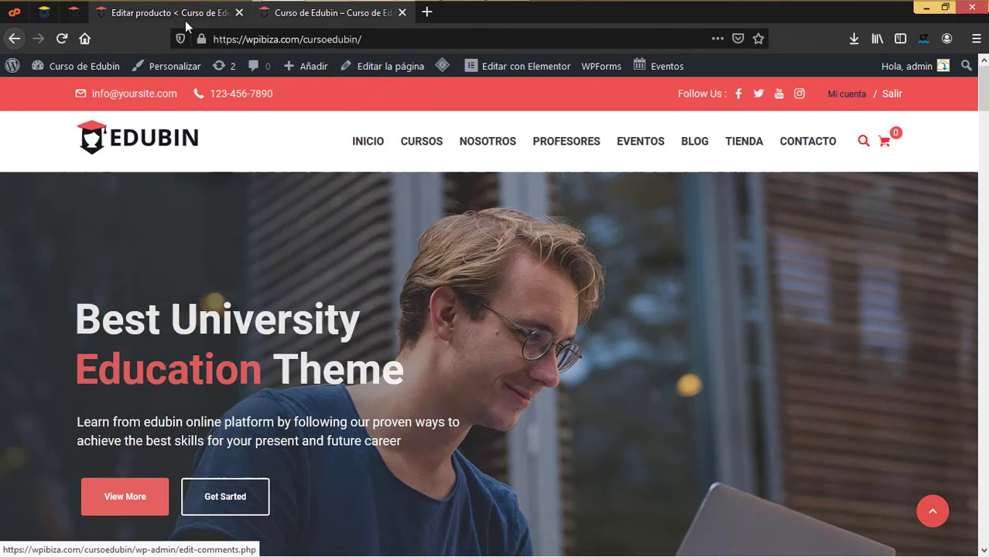
pyautogui.click(185, 19)
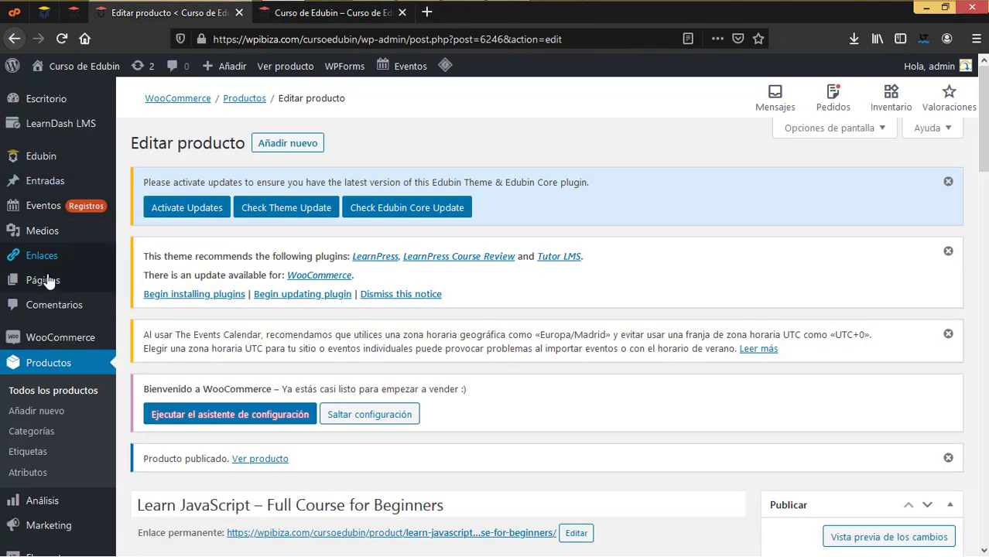
pyautogui.moveTo(56, 289)
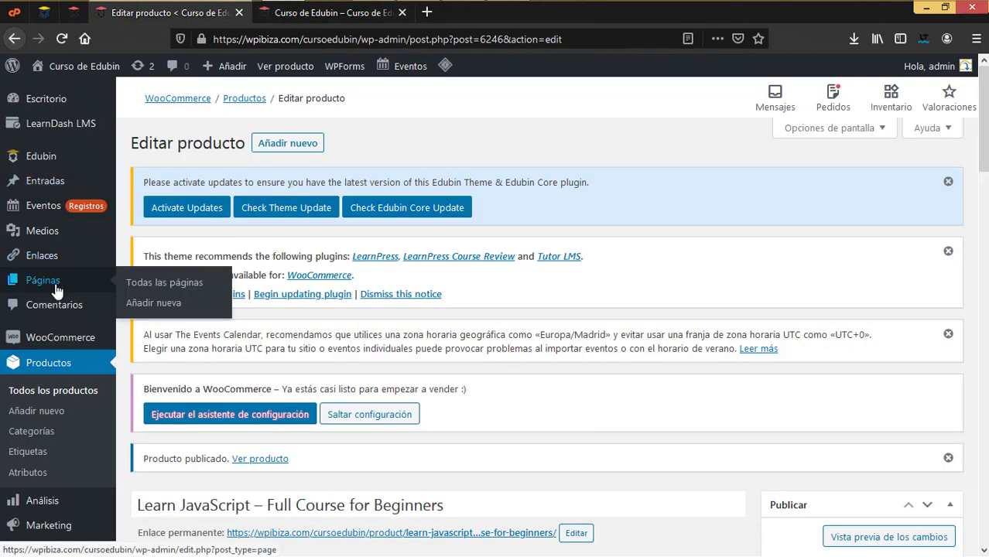
pyautogui.click(159, 291)
pyautogui.scroll(-3, 249, 348)
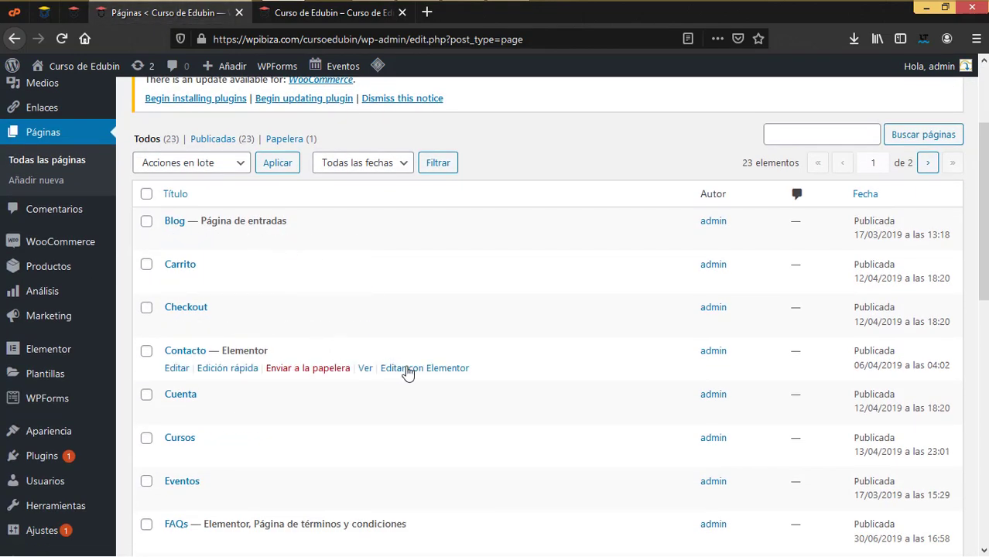
# Open the home page's 'Editar con Elementor' link in a new tab
pyautogui.click(331, 14)
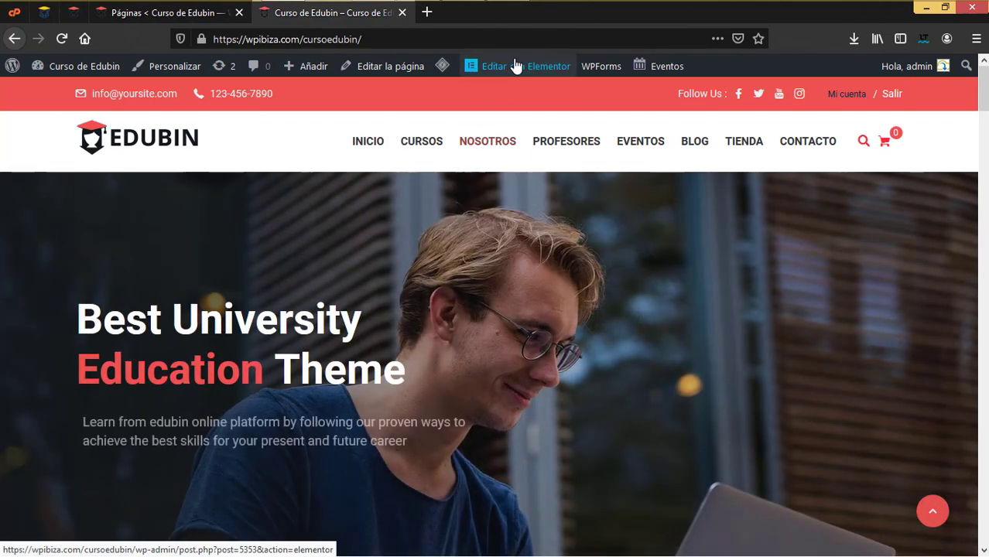
pyautogui.rightClick(516, 68)
pyautogui.click(529, 75)
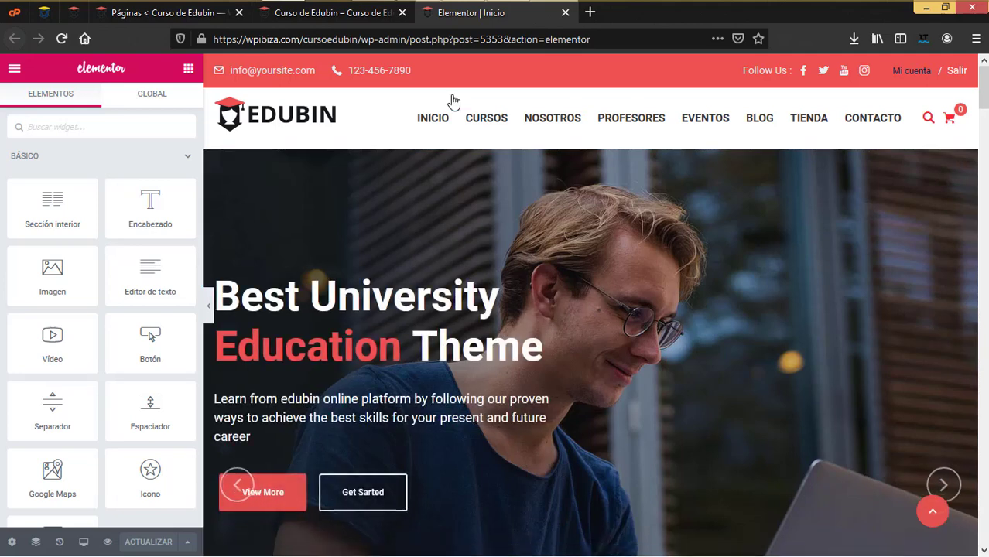
# Select the Edubin Slider and expand its 'Best University Education Theme' slide
pyautogui.scroll(-15, 442, 248)
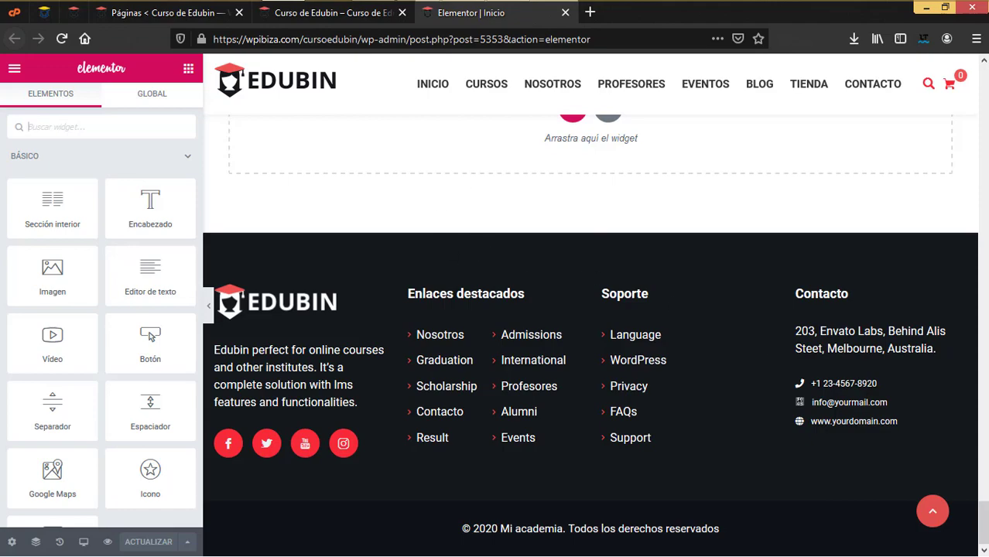
pyautogui.scroll(10, 590, 333)
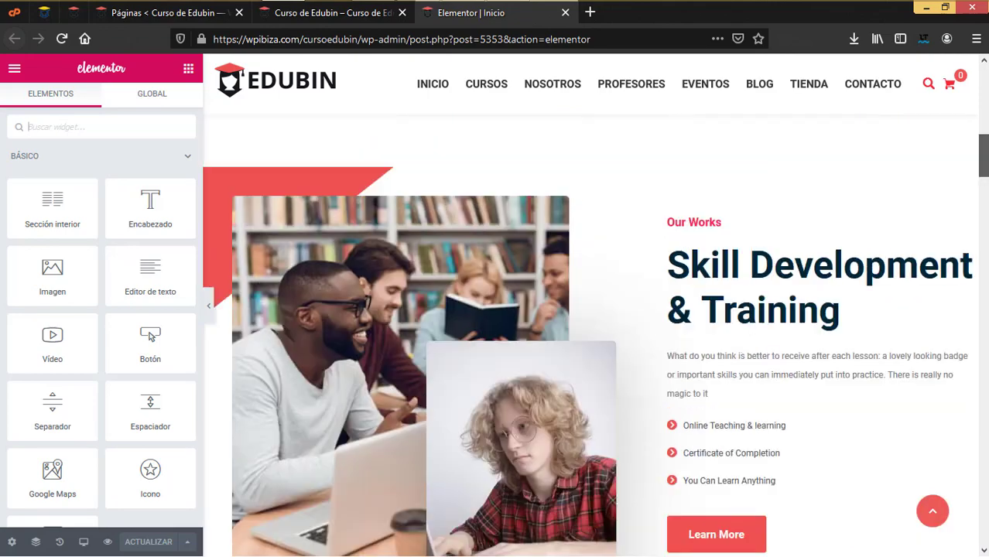
pyautogui.scroll(6, 590, 333)
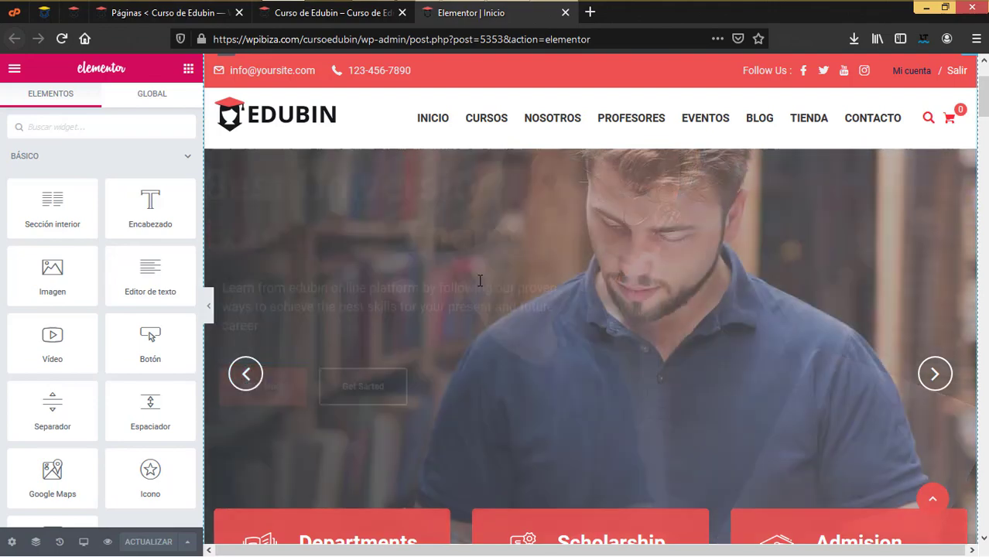
pyautogui.click(543, 301)
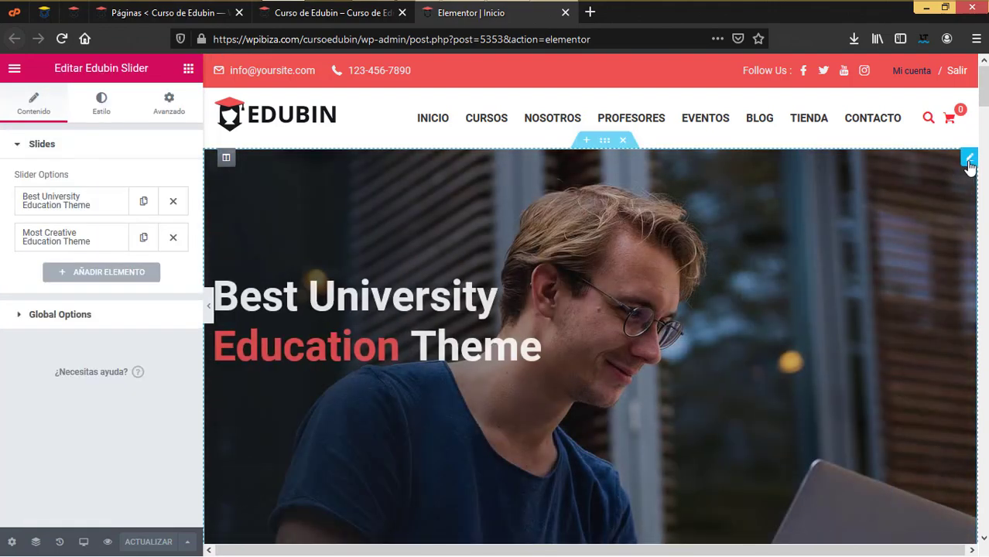
pyautogui.click(968, 159)
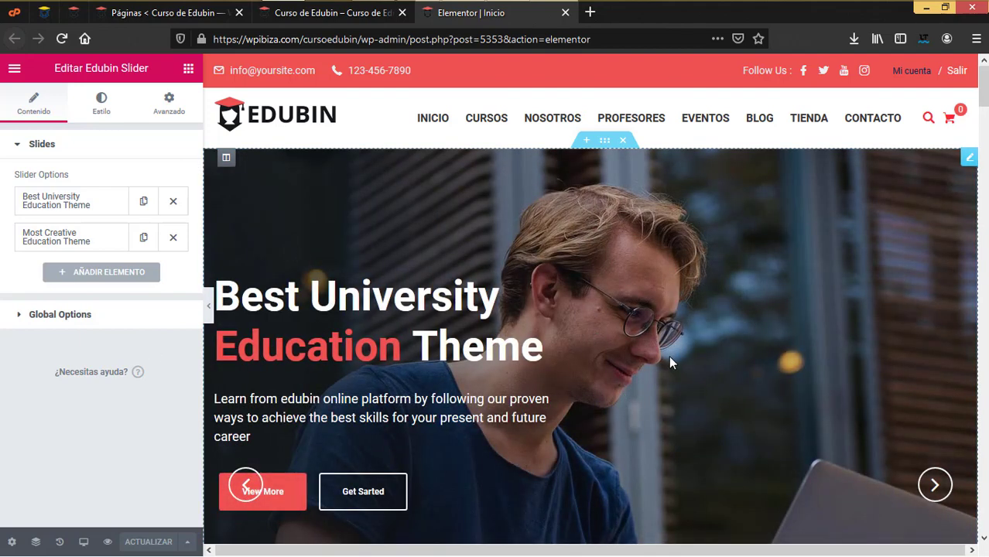
pyautogui.click(79, 204)
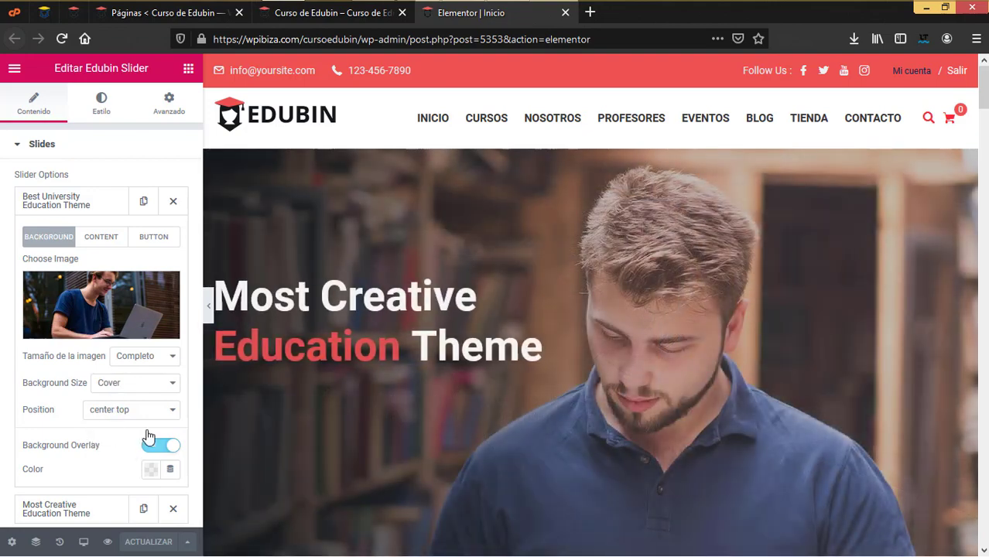
# Change the slide's left button label to 'Ver mas'
pyautogui.click(100, 236)
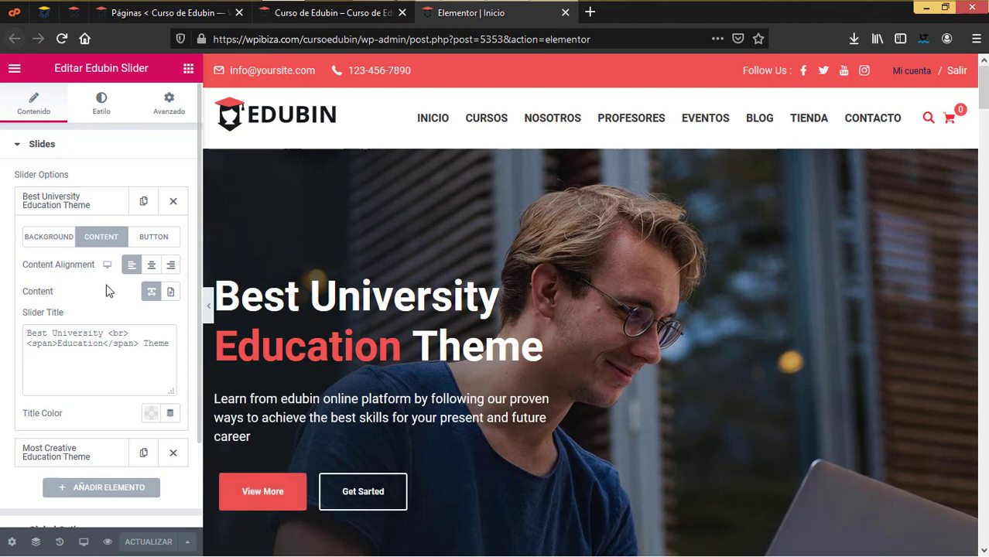
pyautogui.scroll(-1, 113, 385)
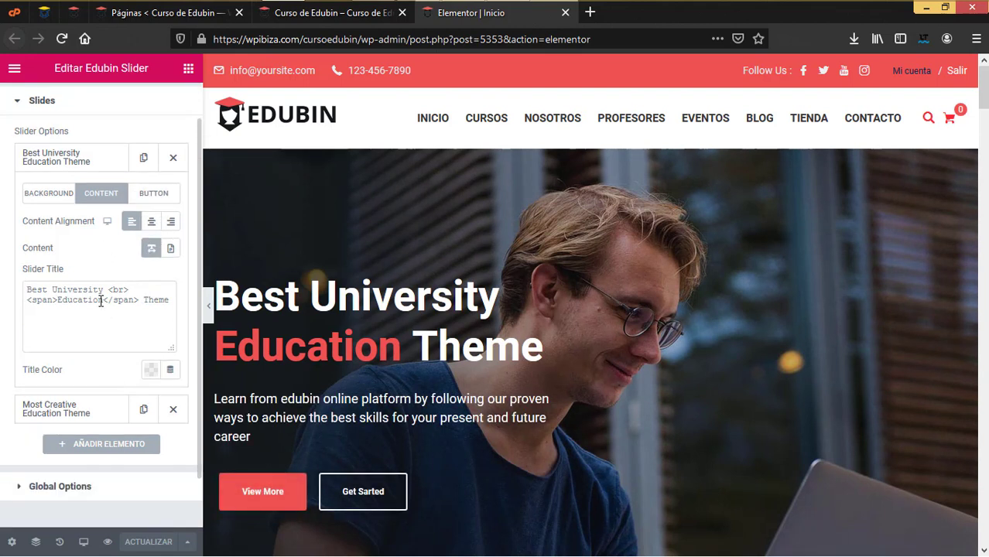
pyautogui.scroll(1, 105, 364)
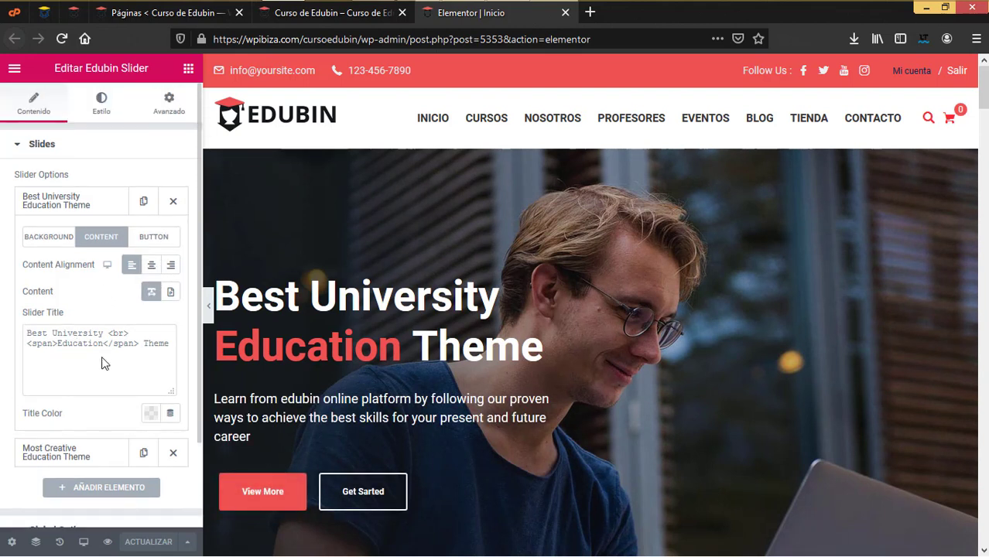
pyautogui.click(154, 237)
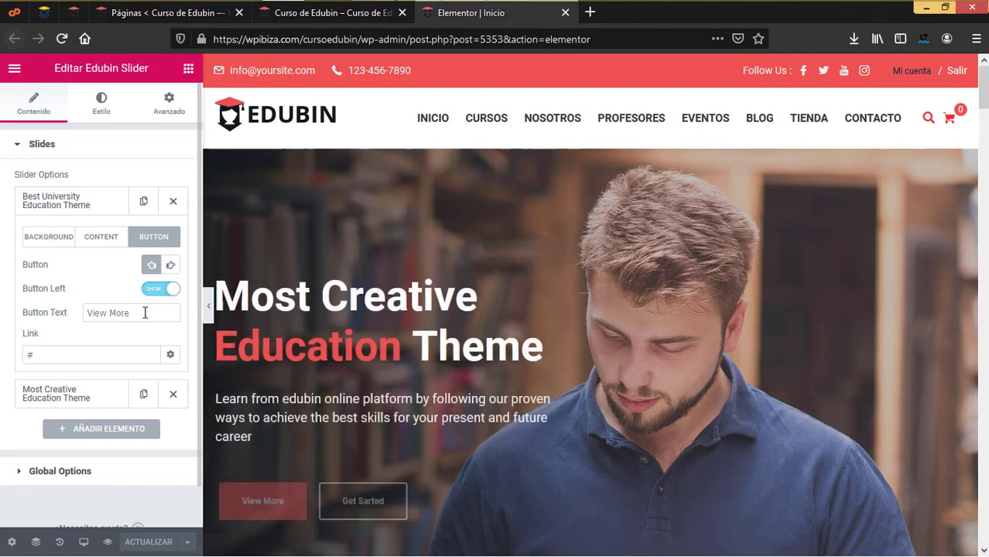
pyautogui.tripleClick(145, 313)
pyautogui.write('Ver mas')
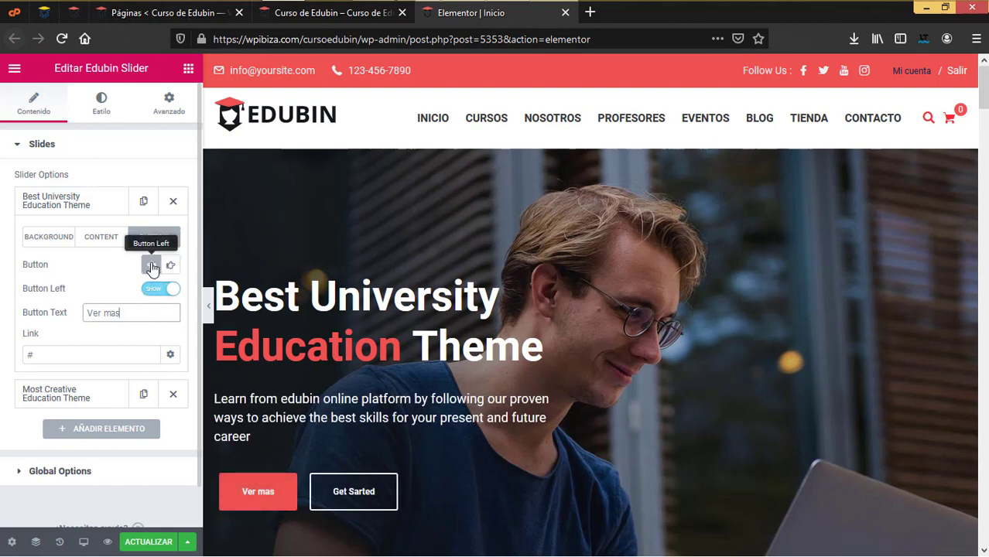
# Hide both the right 'Get Sarted' and left 'Ver mas' buttons, then expand 'Most Creative Education Theme'
pyautogui.click(171, 265)
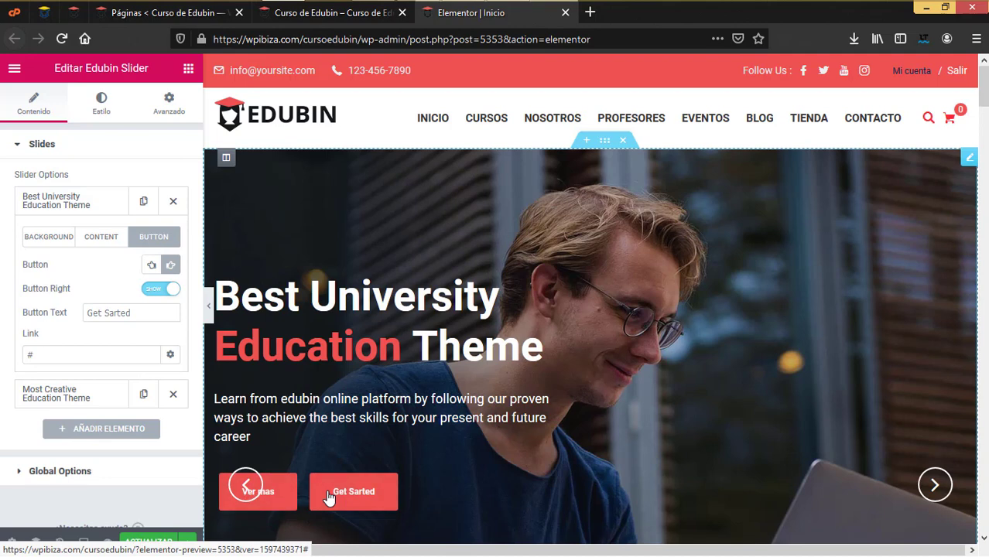
pyautogui.click(161, 290)
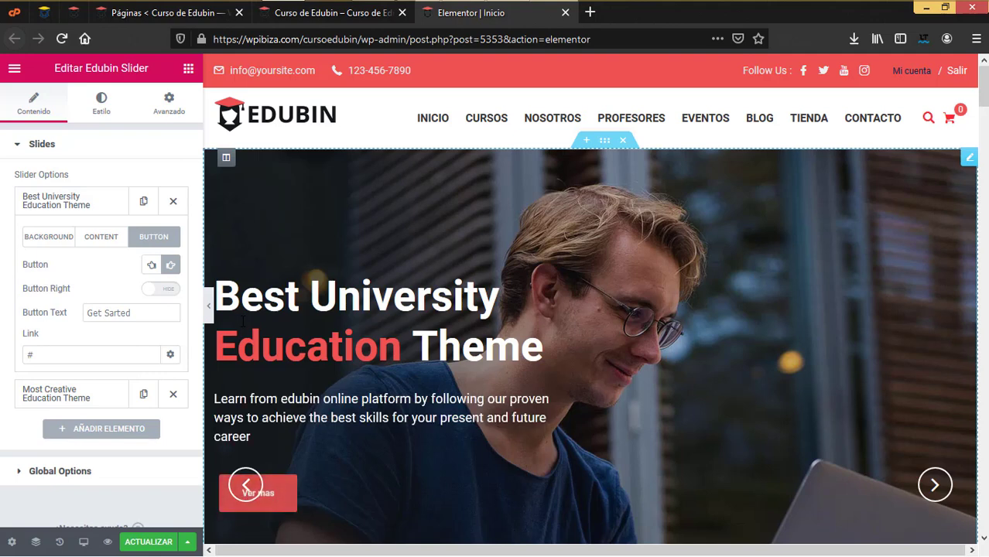
pyautogui.click(152, 266)
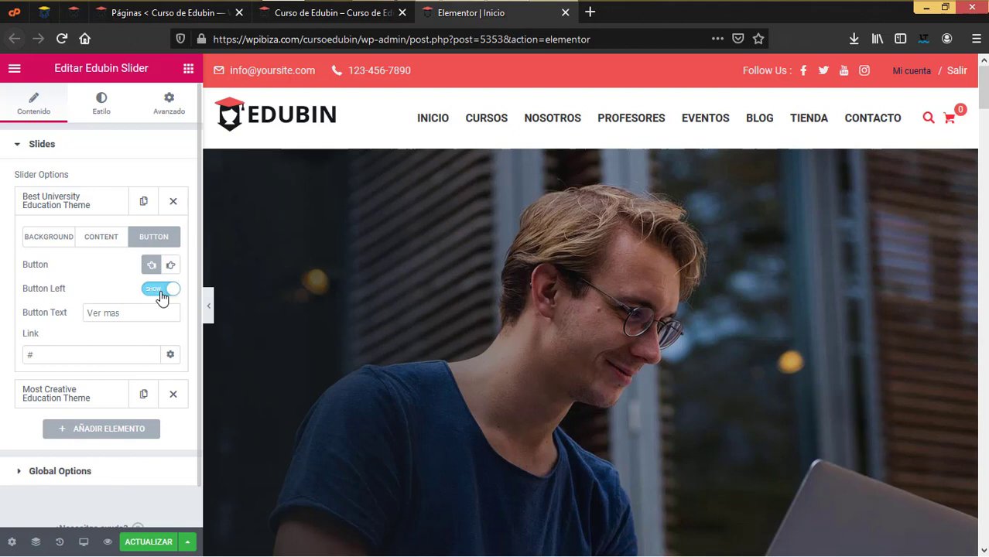
pyautogui.click(161, 290)
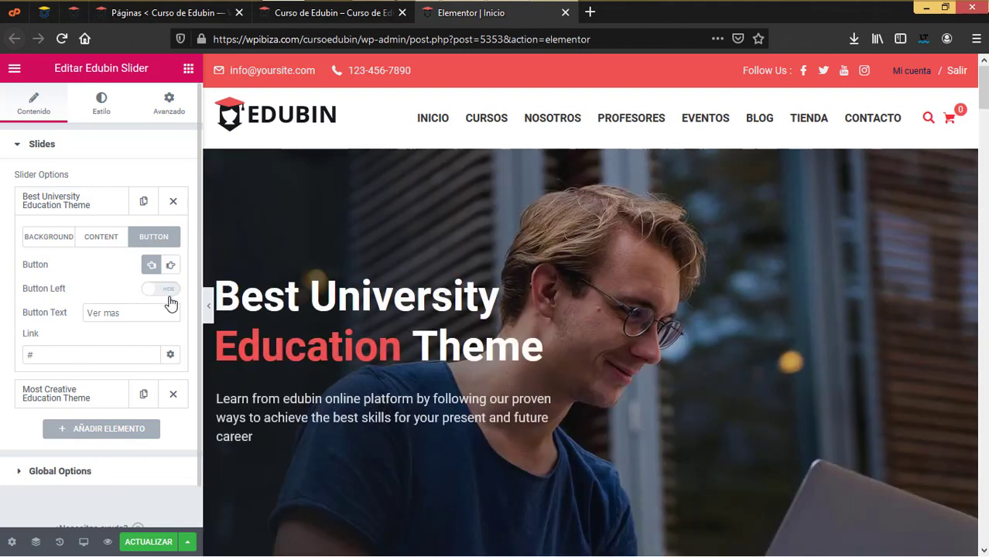
pyautogui.scroll(-1, 170, 302)
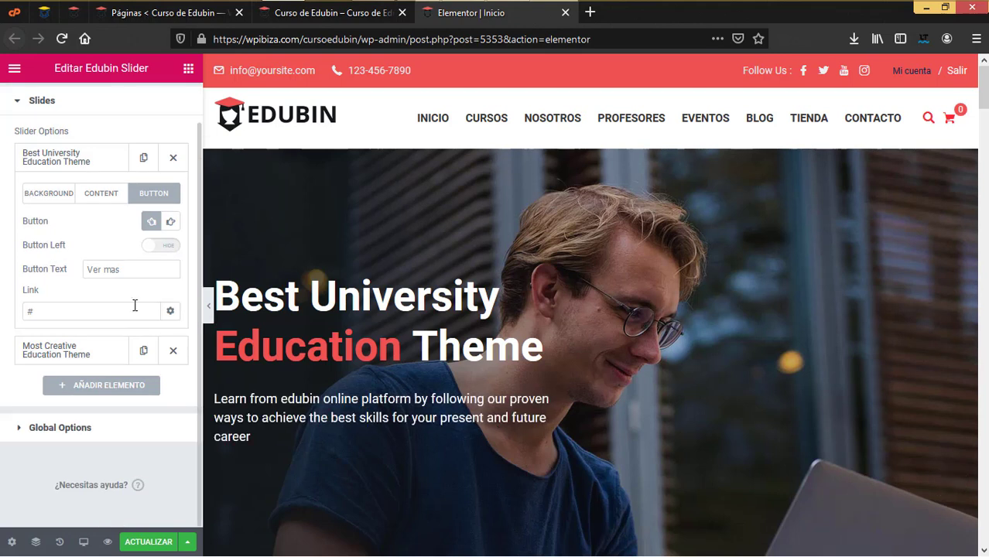
pyautogui.click(70, 351)
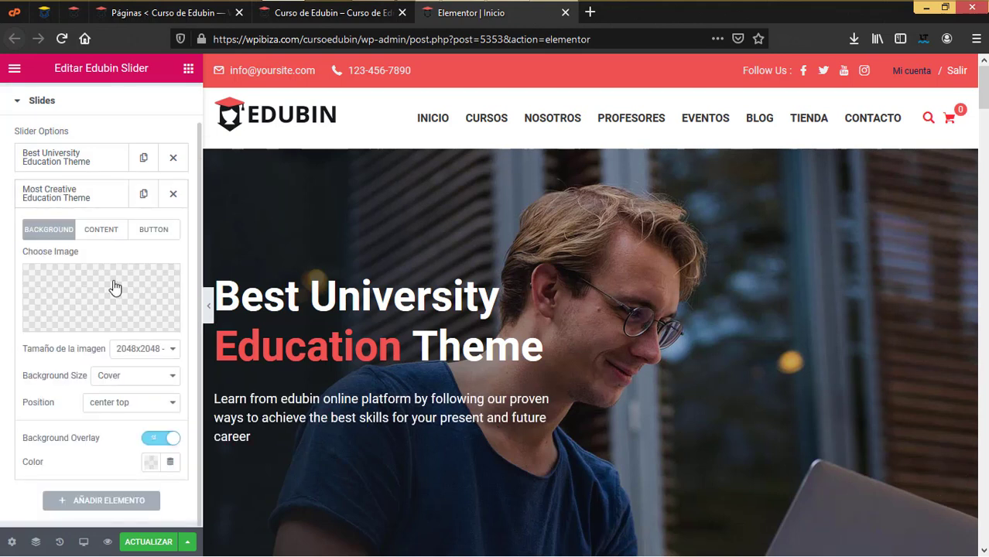
# Duplicate 'Best University Education Theme' and reorder so 'Most Creative' is second, the copy third
pyautogui.click(53, 195)
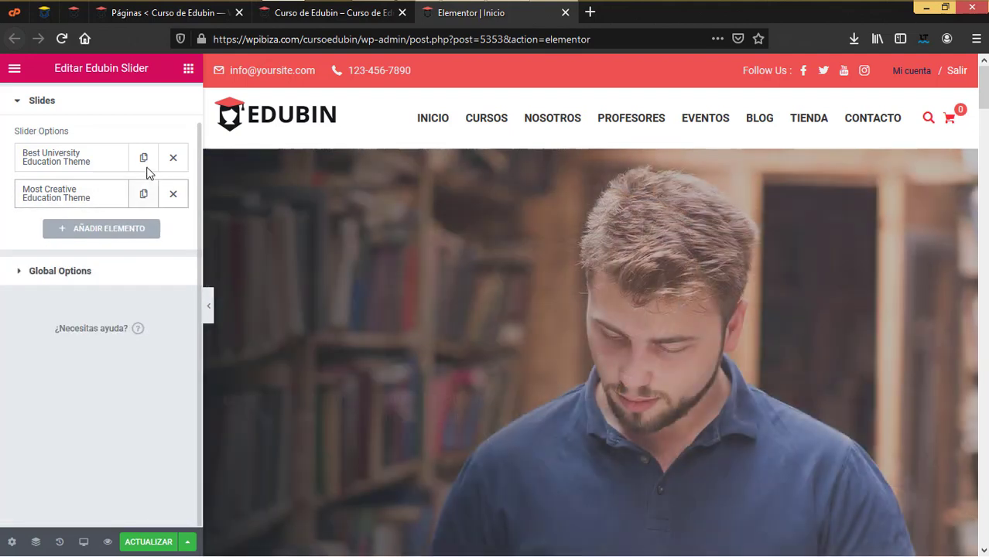
pyautogui.click(144, 159)
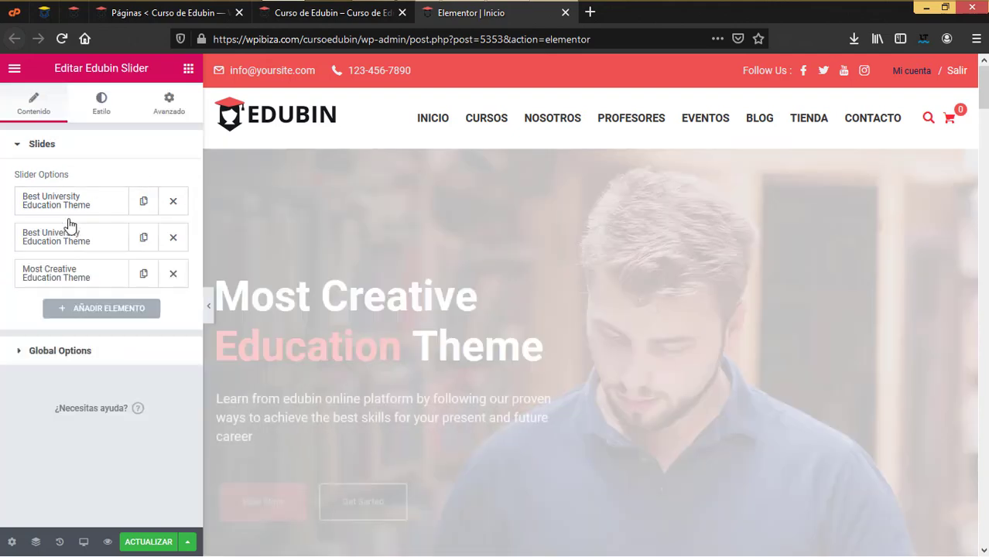
pyautogui.moveTo(21, 245); pyautogui.dragTo(20, 246)
pyautogui.click(67, 246)
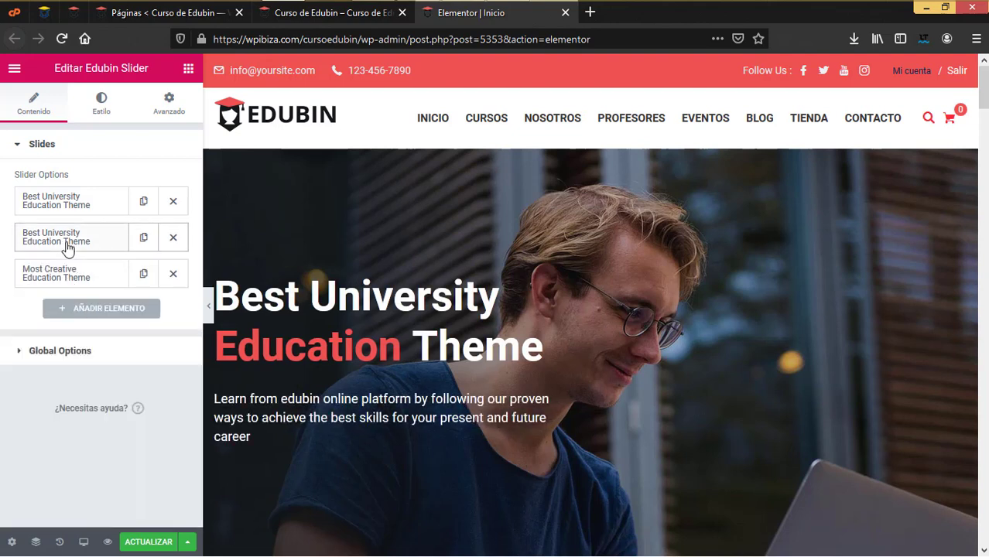
pyautogui.moveTo(93, 273); pyautogui.dragTo(56, 272)
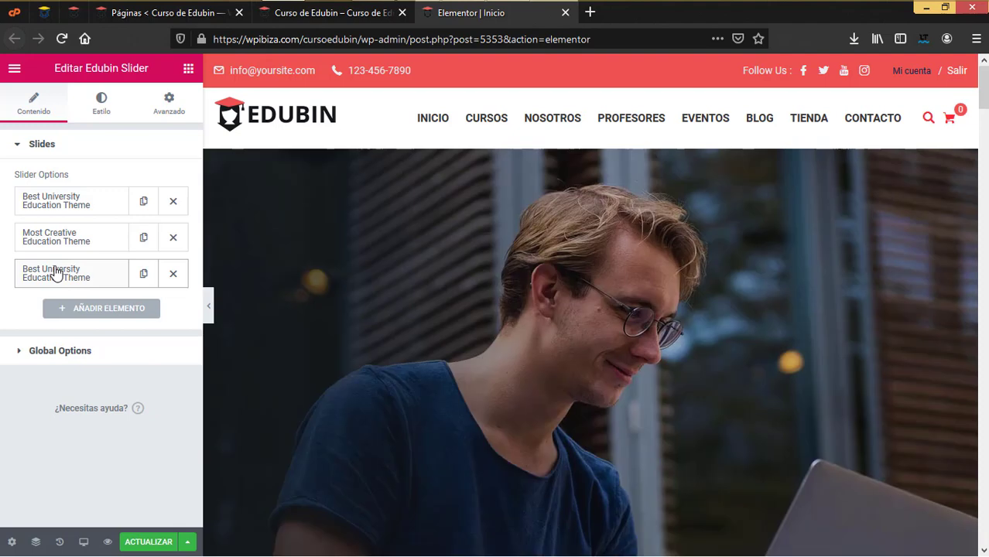
pyautogui.click(55, 272)
pyautogui.scroll(-1, 116, 372)
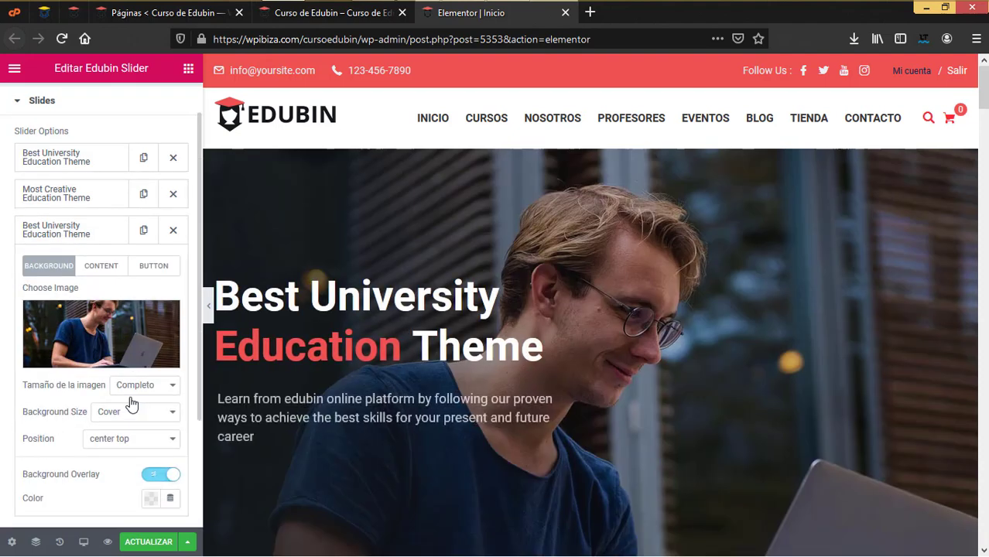
pyautogui.click(105, 262)
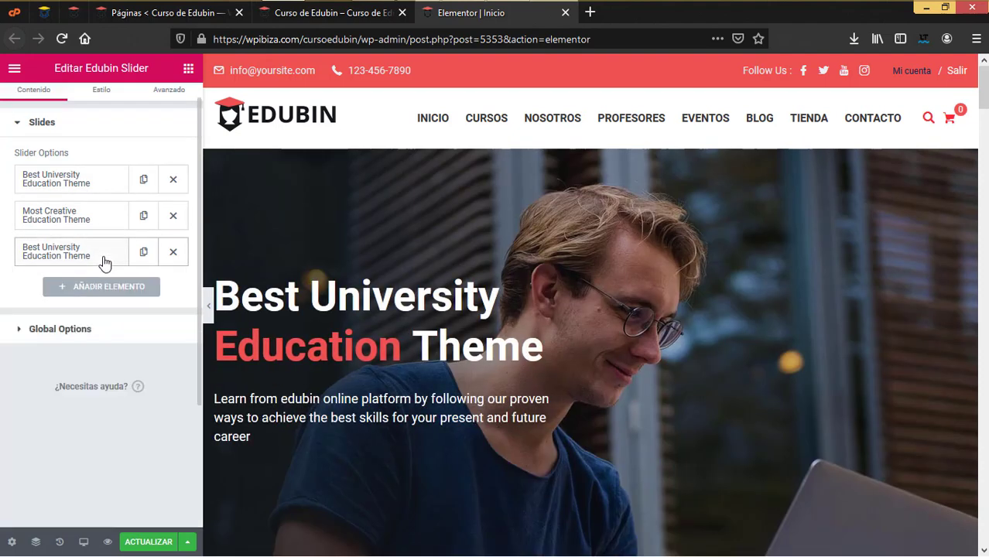
pyautogui.scroll(-4, 684, 347)
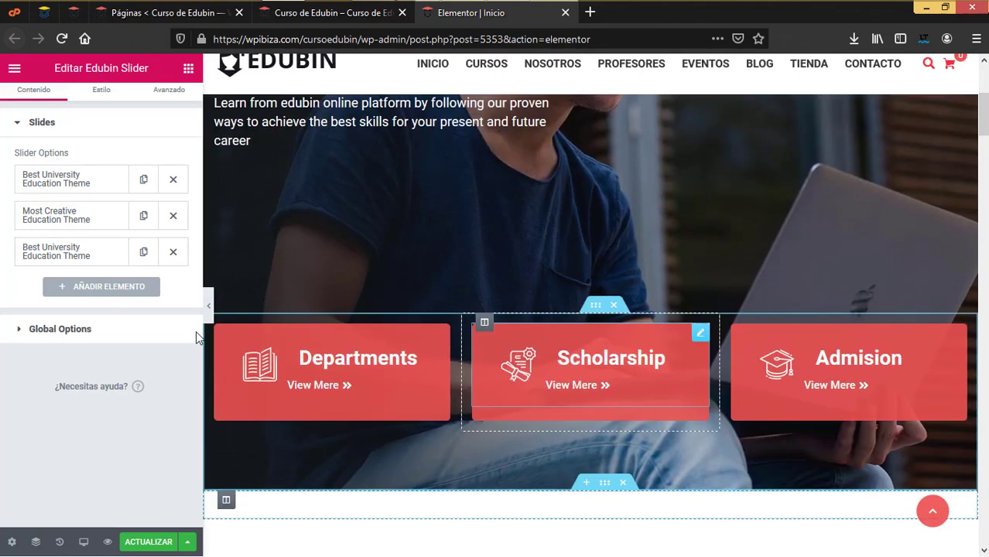
# Turn on Pause on Hover in Global Options, leaving Mouse Drag off
pyautogui.click(58, 329)
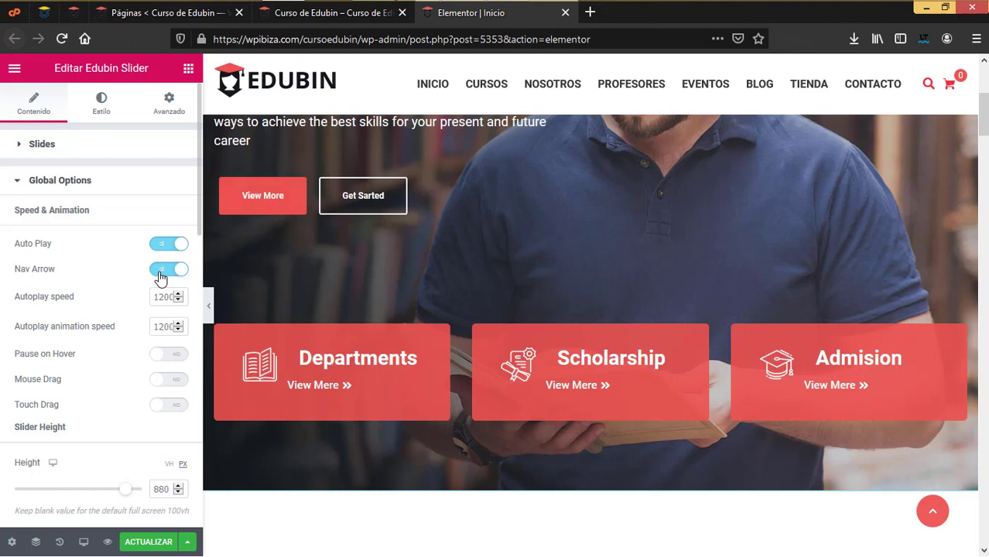
pyautogui.click(169, 357)
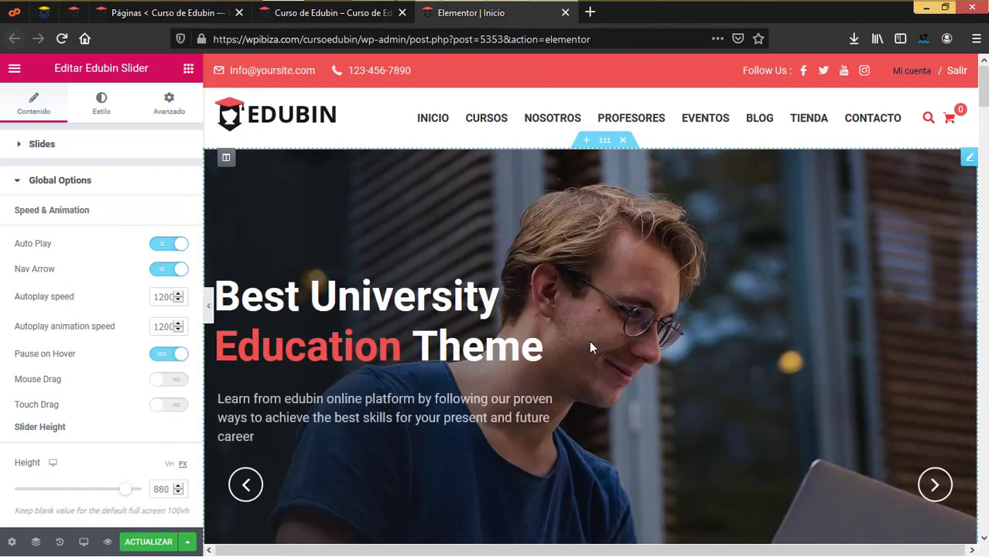
pyautogui.click(170, 379)
pyautogui.click(170, 379)
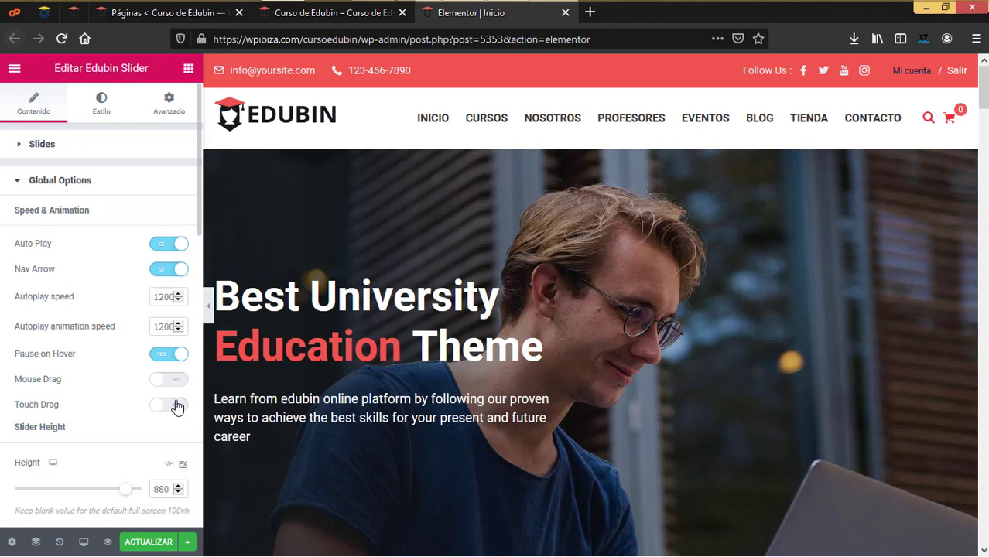
pyautogui.scroll(-2, 166, 408)
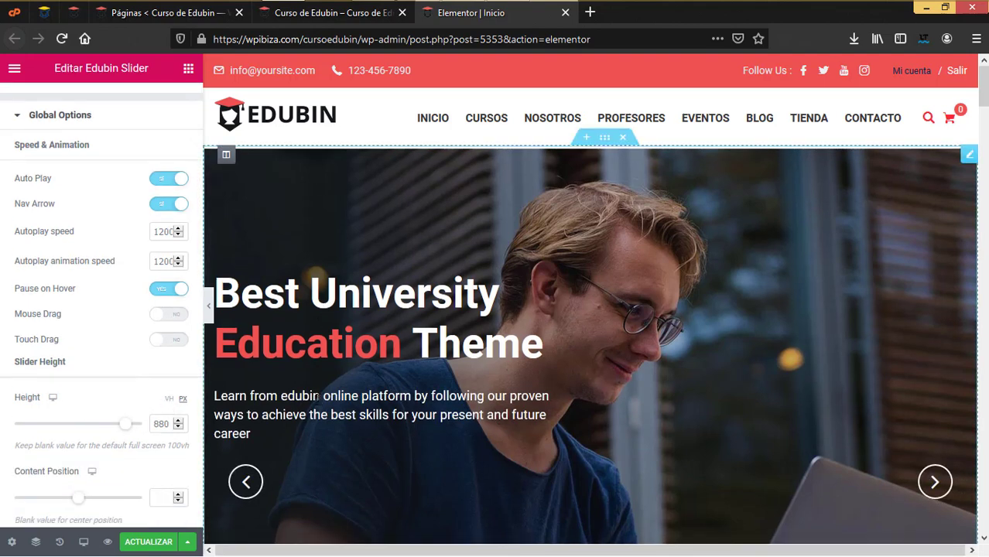
pyautogui.scroll(-3, 320, 405)
pyautogui.scroll(2, 120, 405)
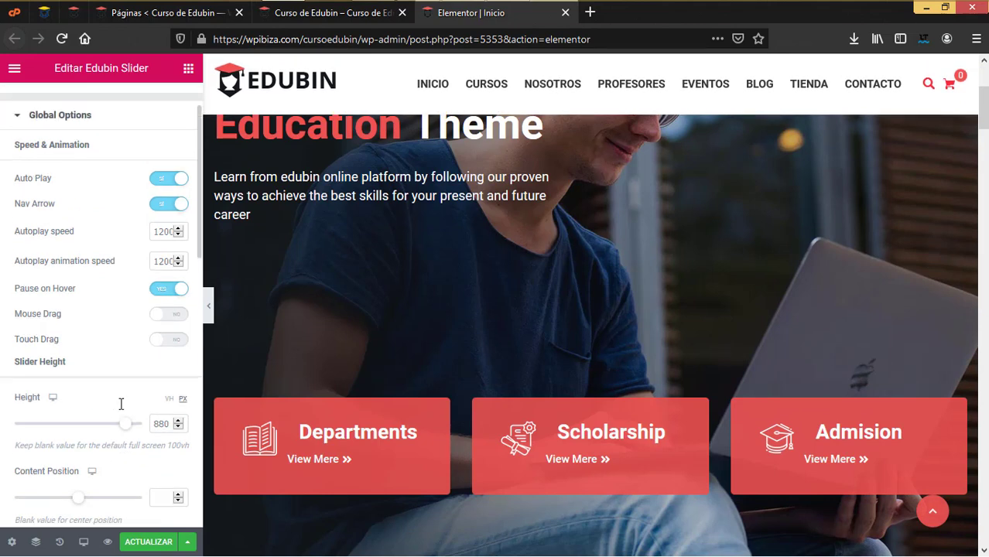
# Switch to the slider's Estilo tab to review title, content, button and arrow styles
pyautogui.click(97, 107)
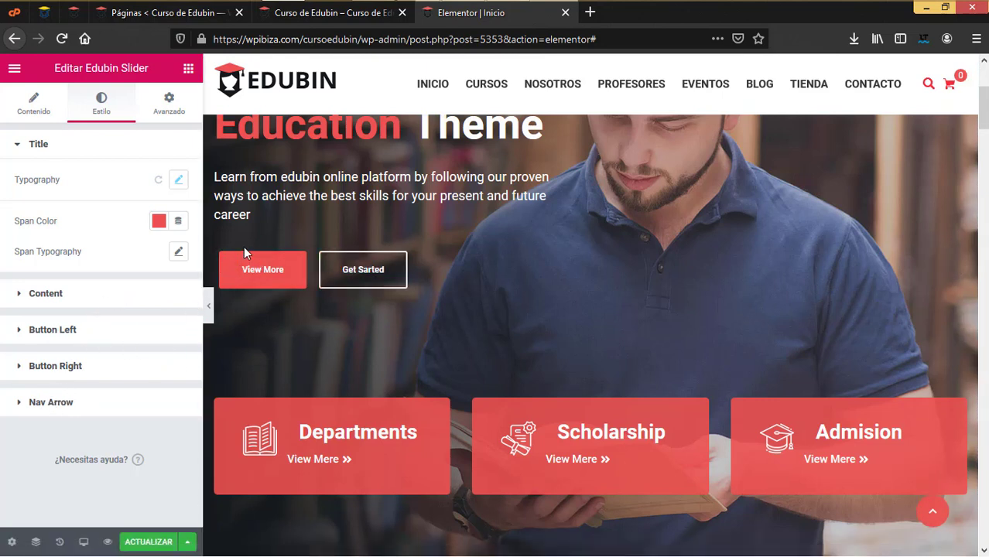
pyautogui.scroll(-2, 577, 278)
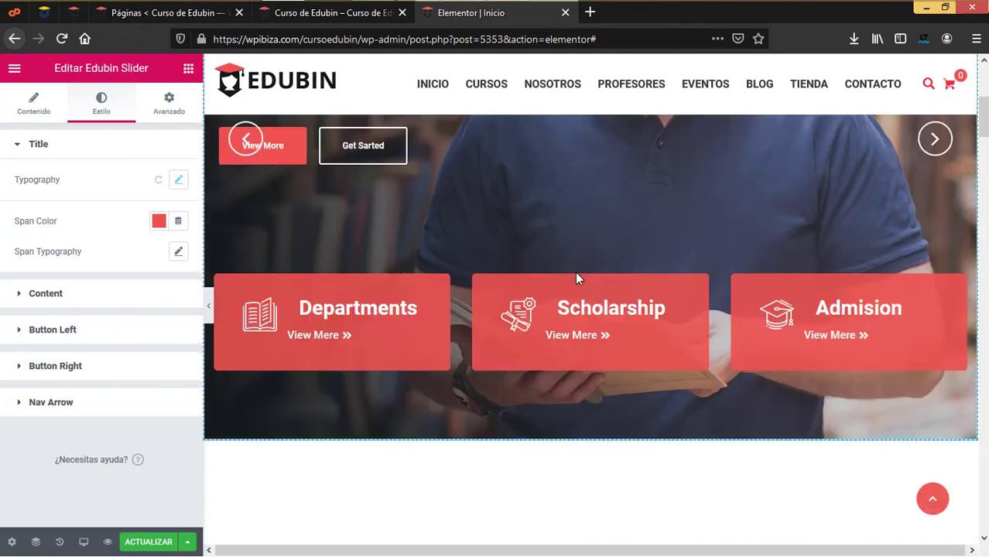
pyautogui.scroll(5, 575, 271)
# Open the Departments image box in the red cards section and select its title text
pyautogui.scroll(-5, 579, 228)
pyautogui.click(579, 228)
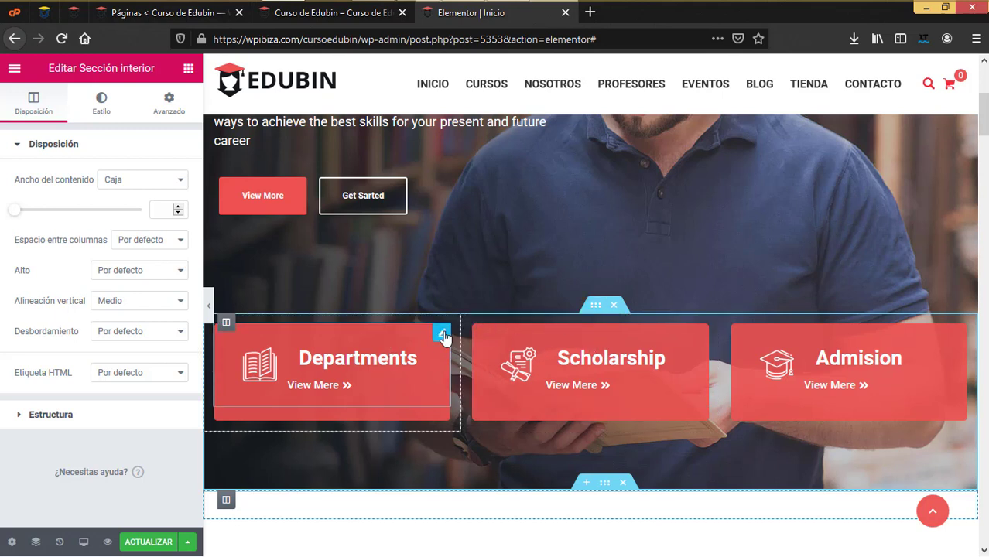
pyautogui.click(443, 335)
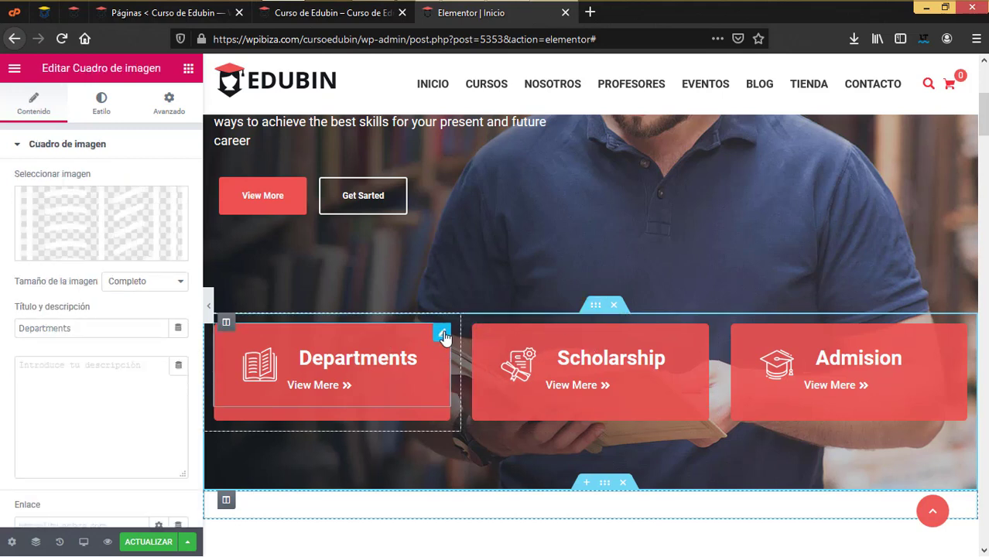
pyautogui.moveTo(80, 261)
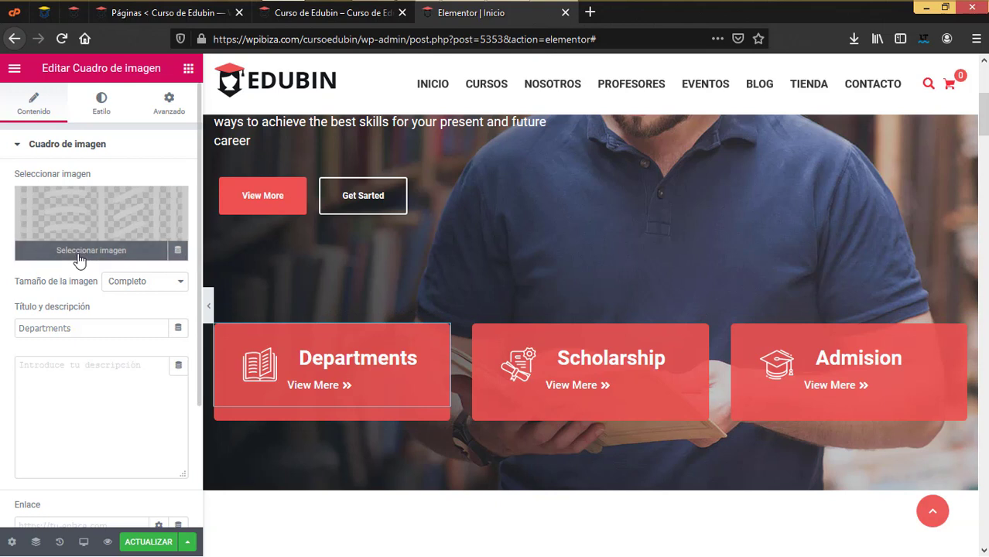
pyautogui.moveTo(85, 225)
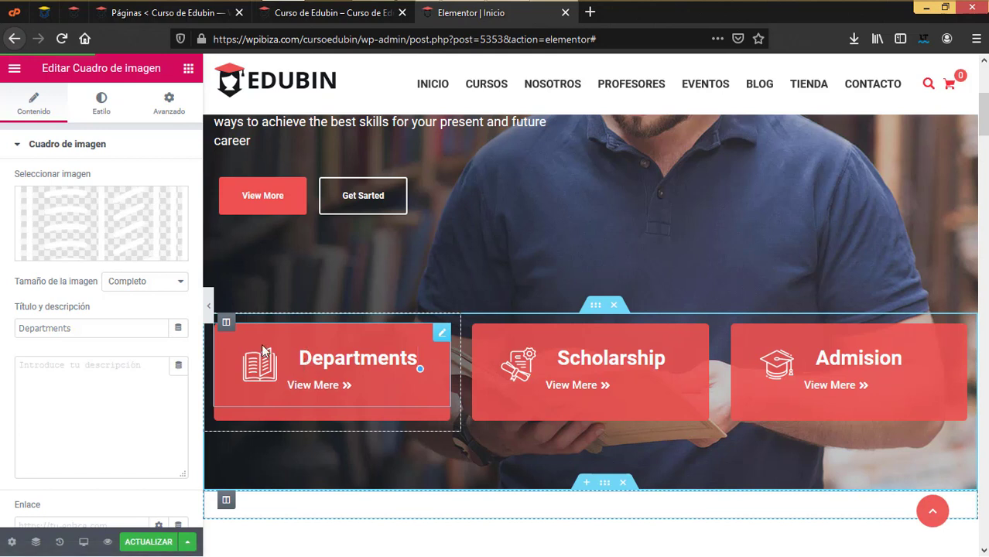
pyautogui.moveTo(152, 329); pyautogui.dragTo(2, 335)
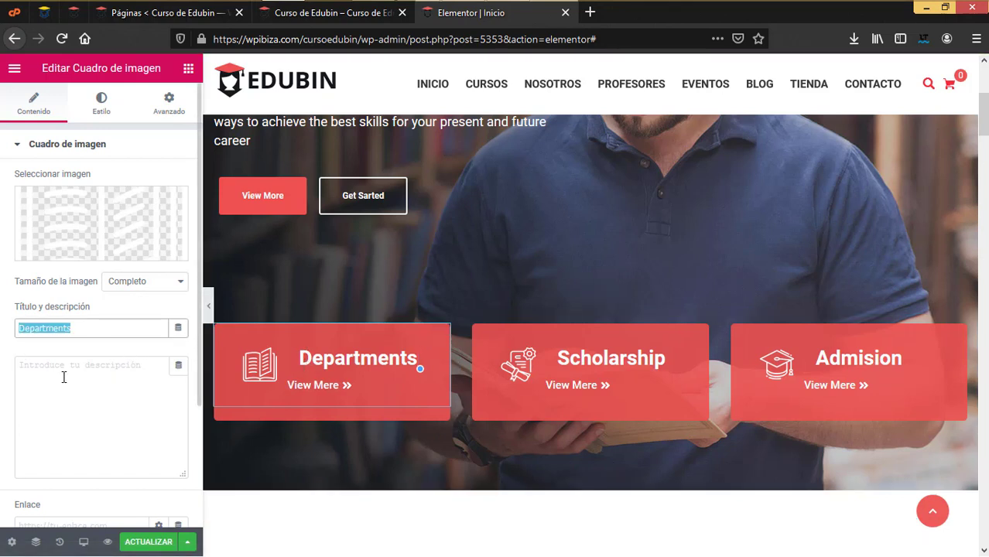
# Look over the image box's title and description style settings
pyautogui.click(102, 124)
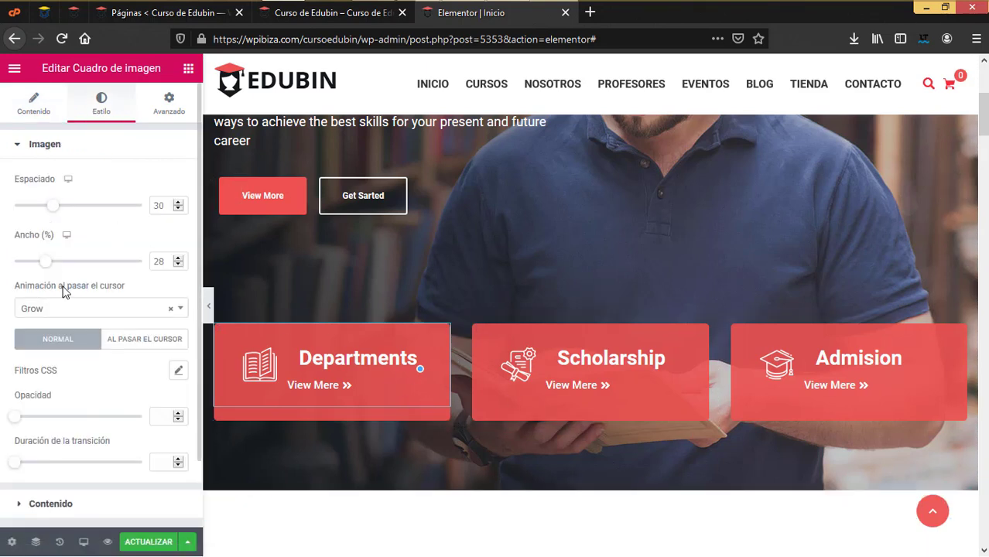
pyautogui.scroll(-1, 114, 353)
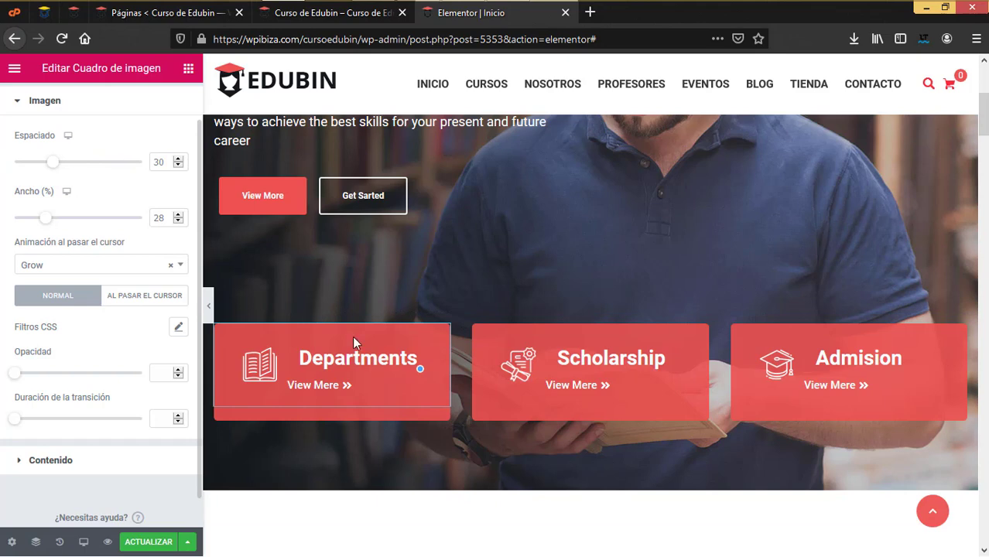
pyautogui.scroll(3, 354, 381)
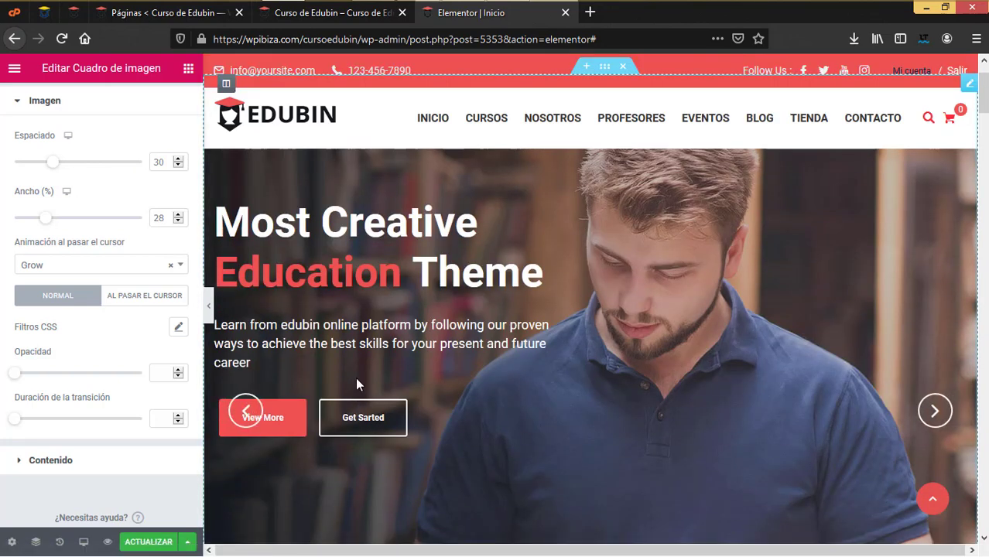
pyautogui.scroll(-3, 356, 377)
pyautogui.scroll(1, 77, 308)
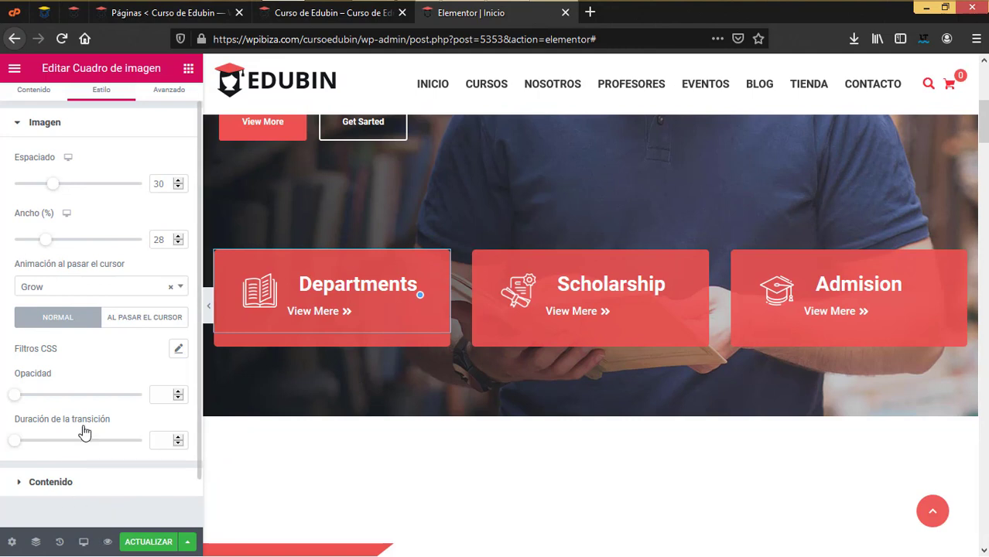
pyautogui.click(62, 481)
pyautogui.scroll(-1, 87, 398)
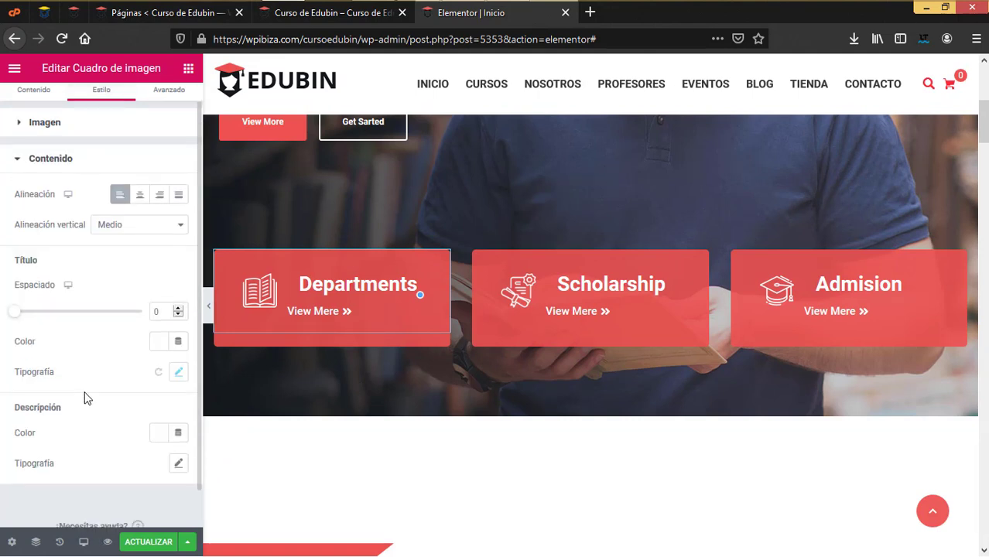
pyautogui.scroll(-1, 89, 377)
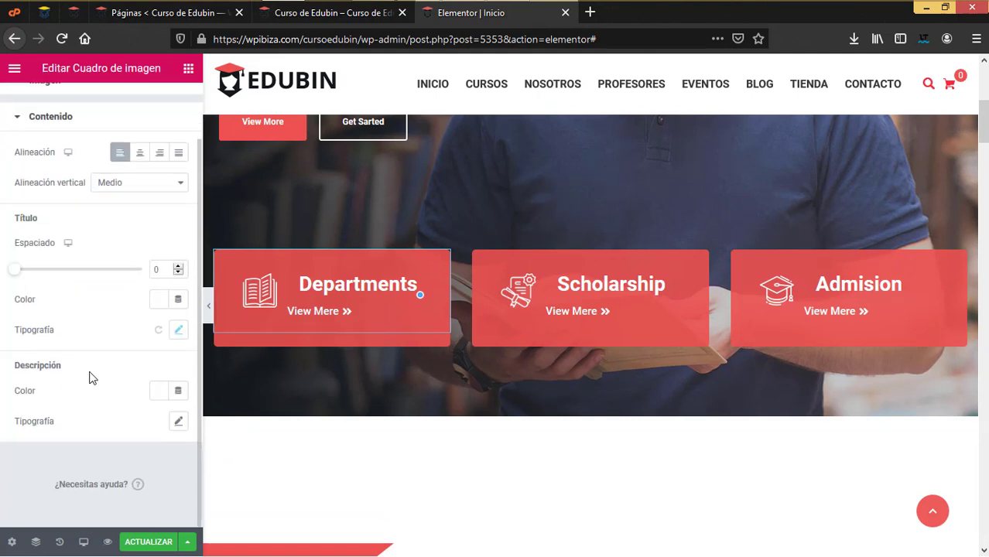
pyautogui.scroll(2, 89, 356)
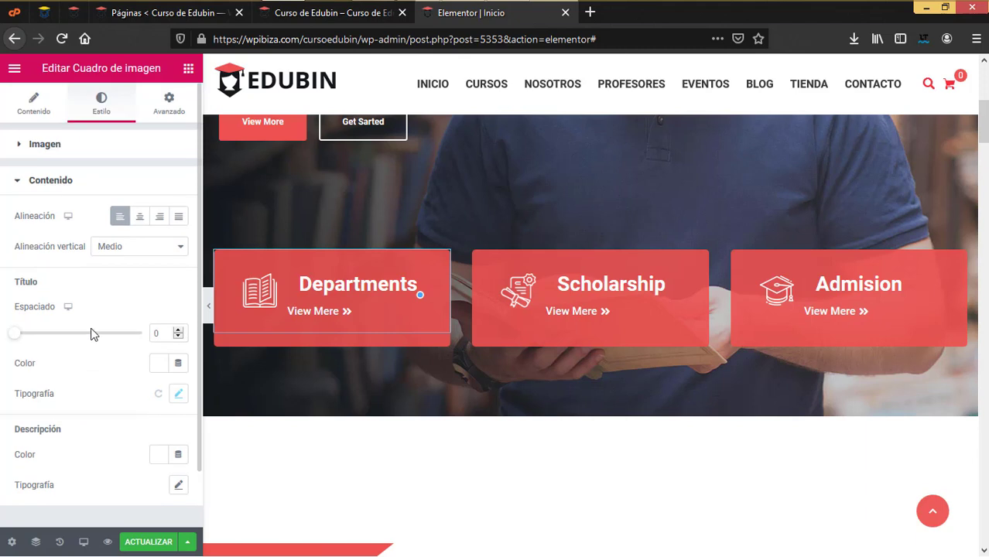
# Change the image box title from Departments to 'Departmentos'
pyautogui.click(33, 116)
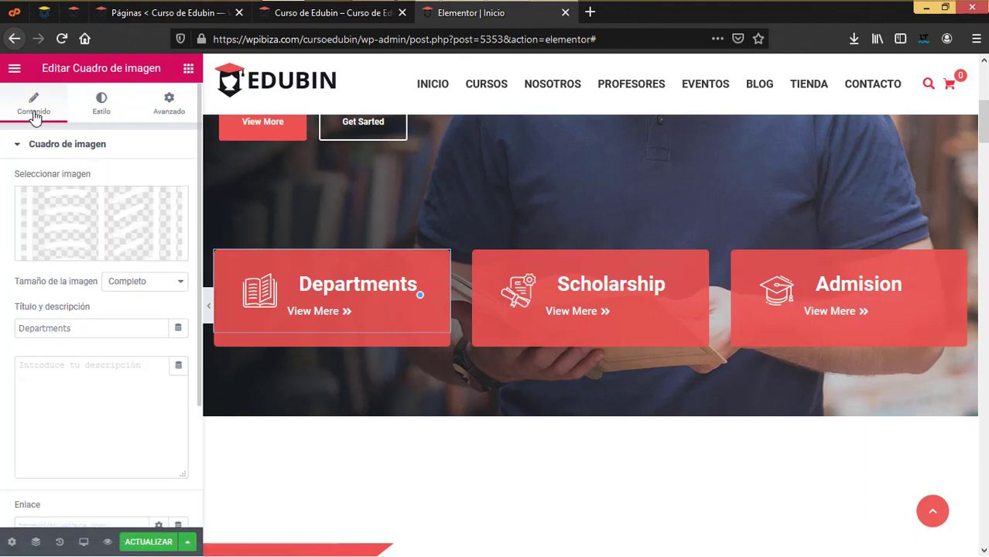
pyautogui.click(70, 327)
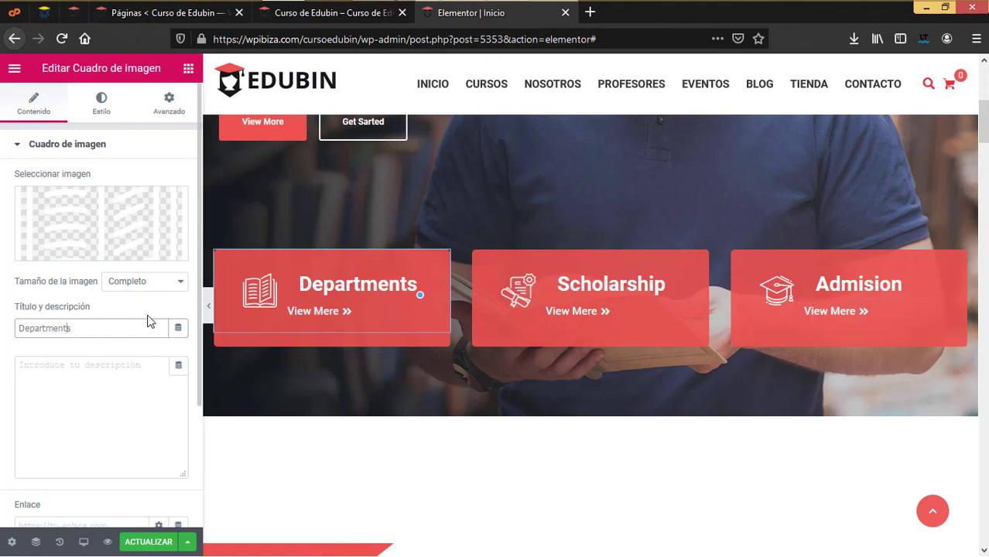
pyautogui.write('o')
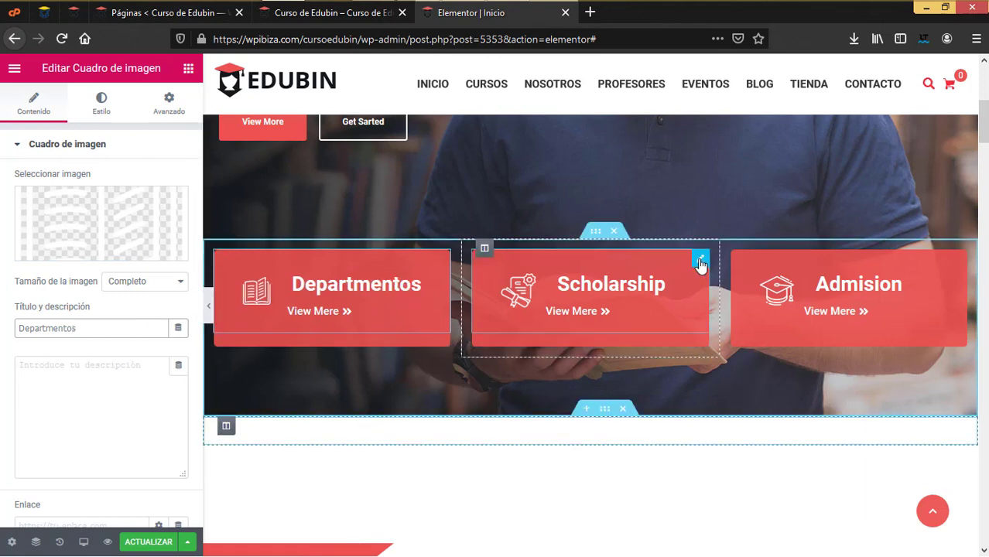
# Retitle the Scholarship card as 'Servicios escolares'
pyautogui.click(700, 261)
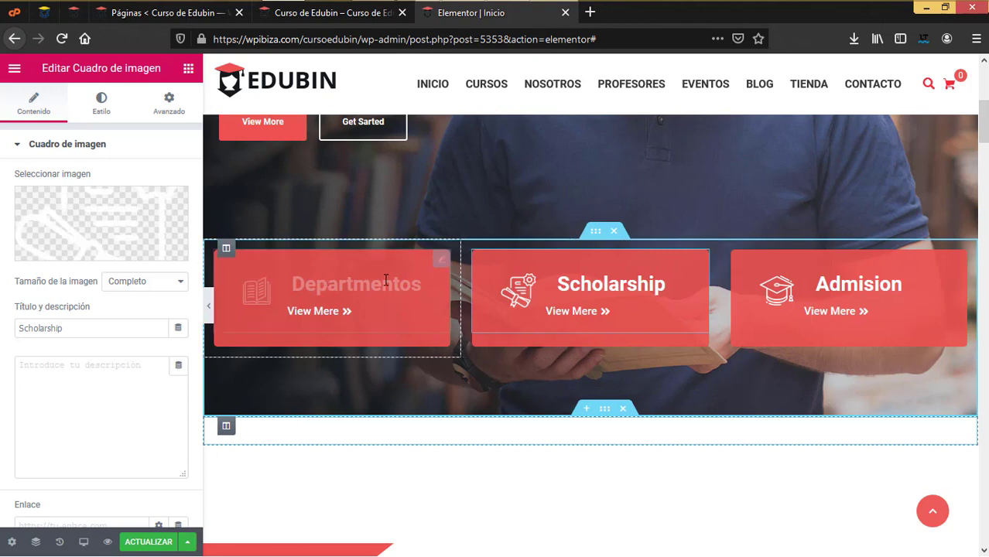
pyautogui.moveTo(1, 312); pyautogui.dragTo(1, 309)
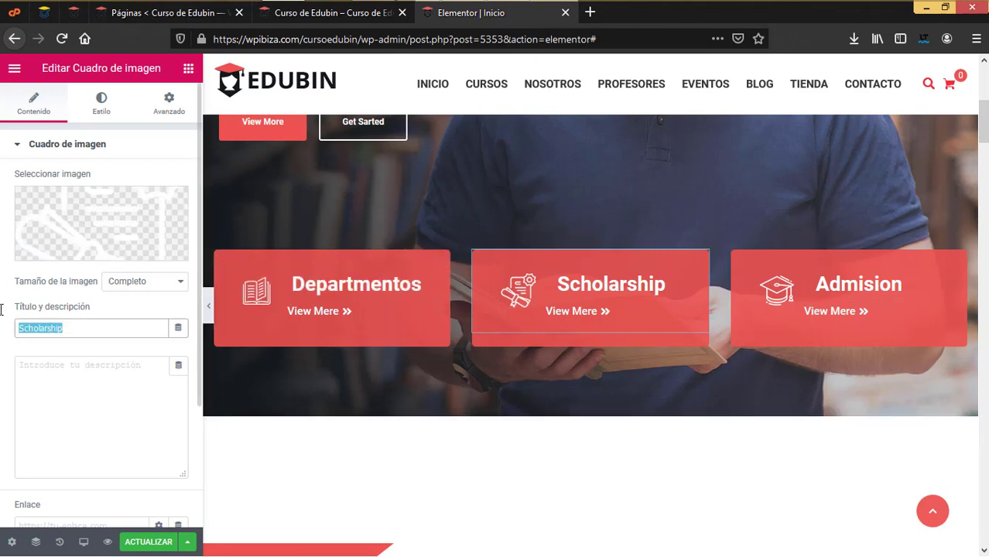
pyautogui.write('Serv')
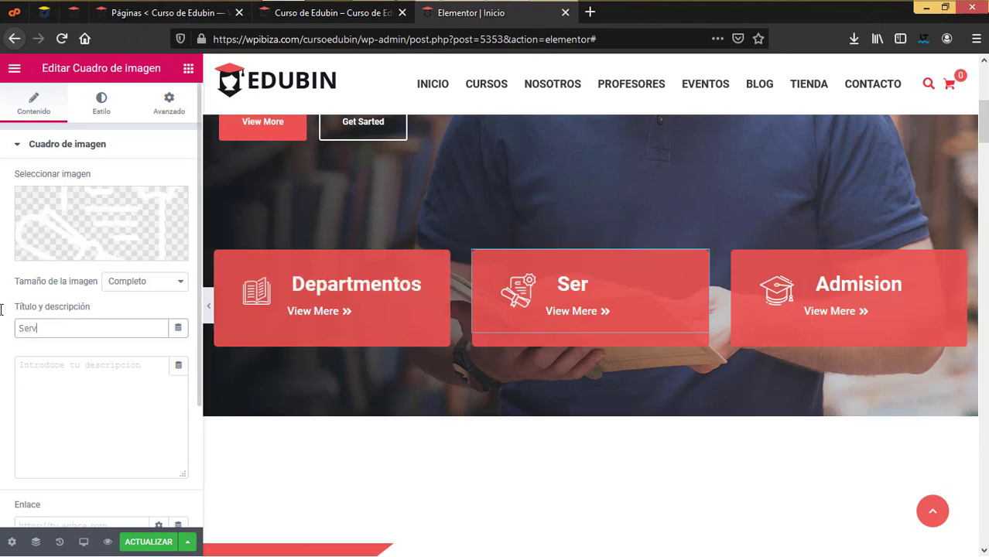
pyautogui.write('icio ')
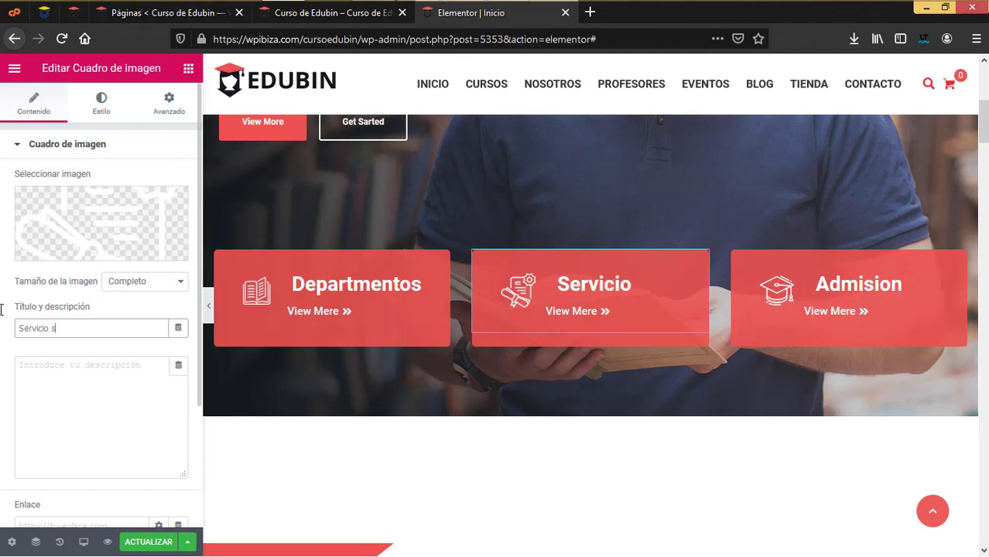
pyautogui.write('s escolares')
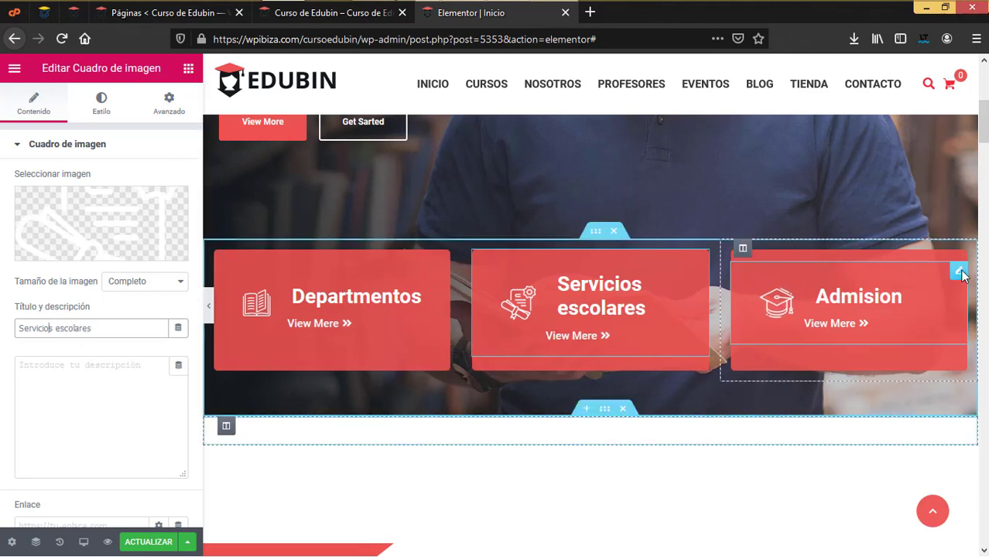
# Retitle the Admision card as 'Inscripciones'
pyautogui.moveTo(119, 331); pyautogui.dragTo(1, 328)
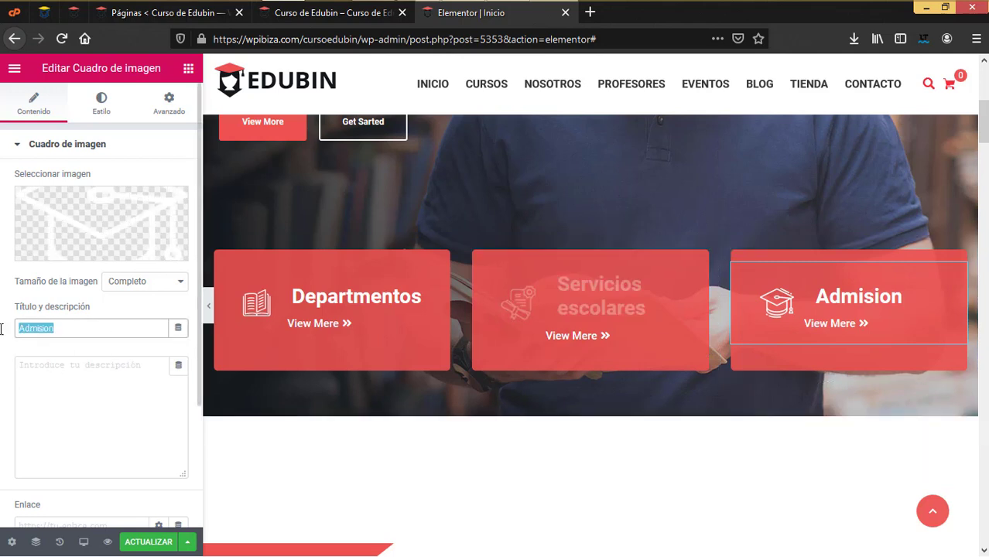
pyautogui.write('Insc')
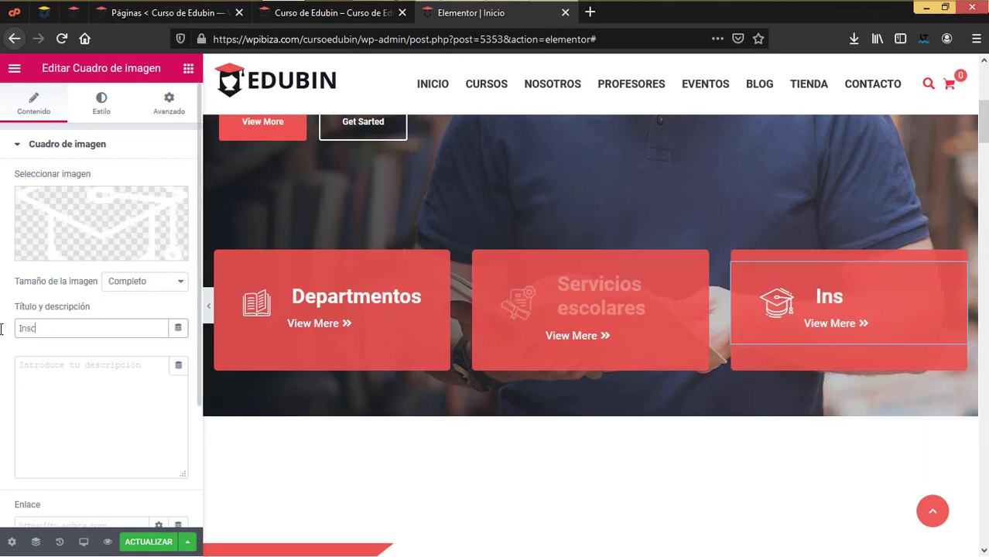
pyautogui.write('ripciones')
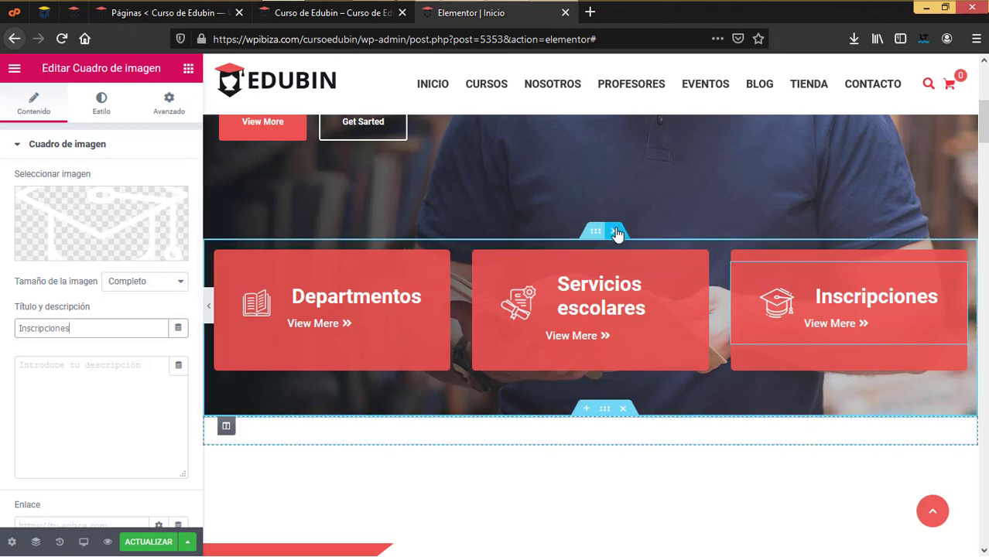
pyautogui.scroll(-2, 603, 497)
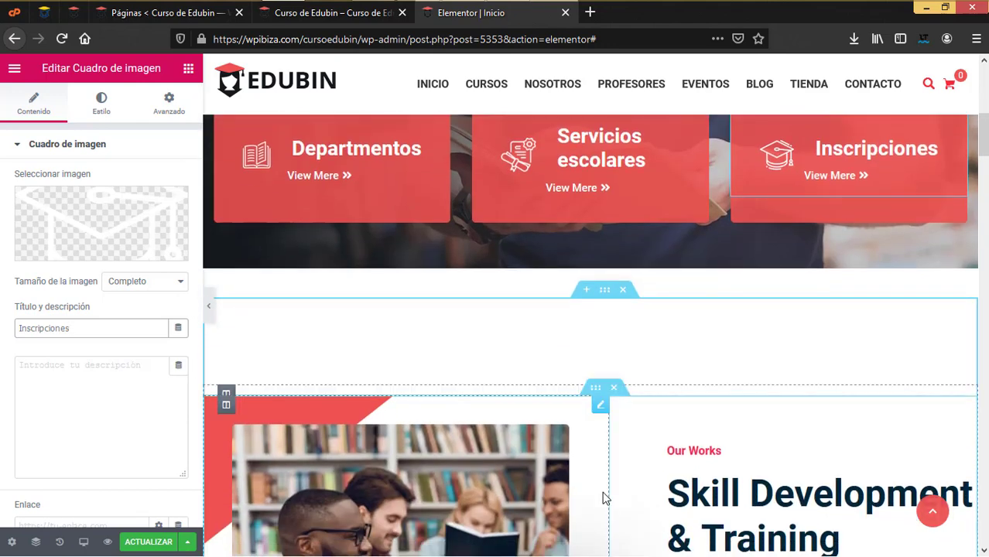
pyautogui.scroll(-1, 602, 496)
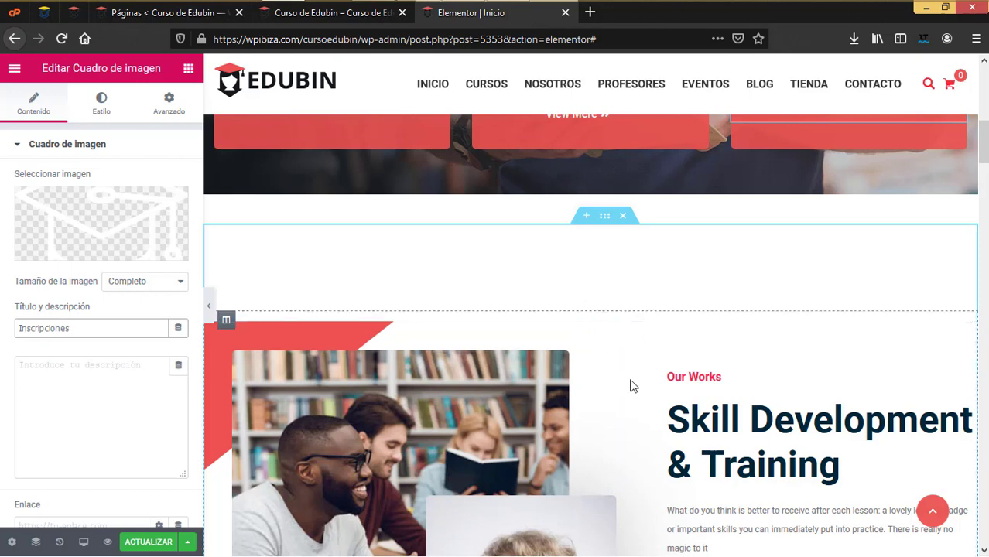
pyautogui.scroll(-3, 650, 408)
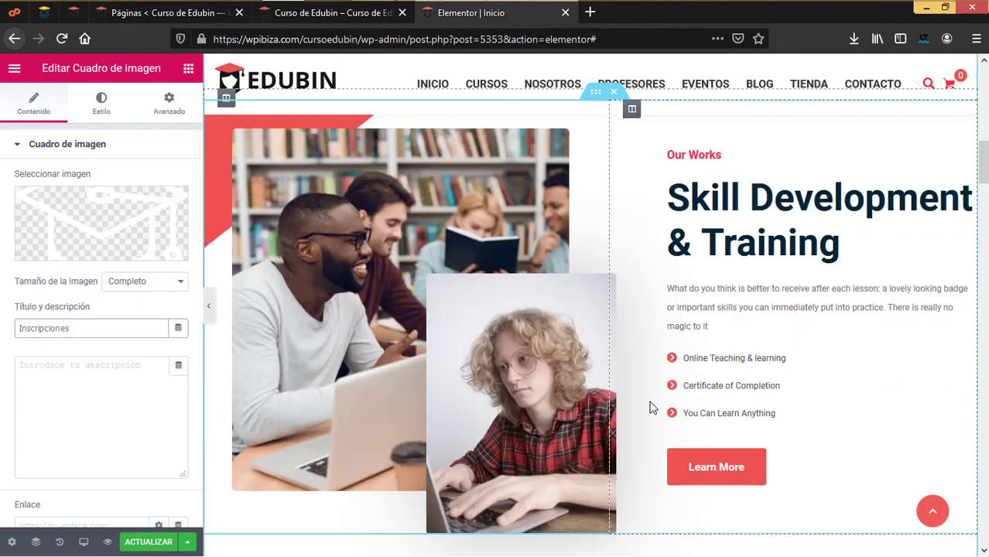
pyautogui.scroll(2, 650, 408)
pyautogui.scroll(-2, 650, 408)
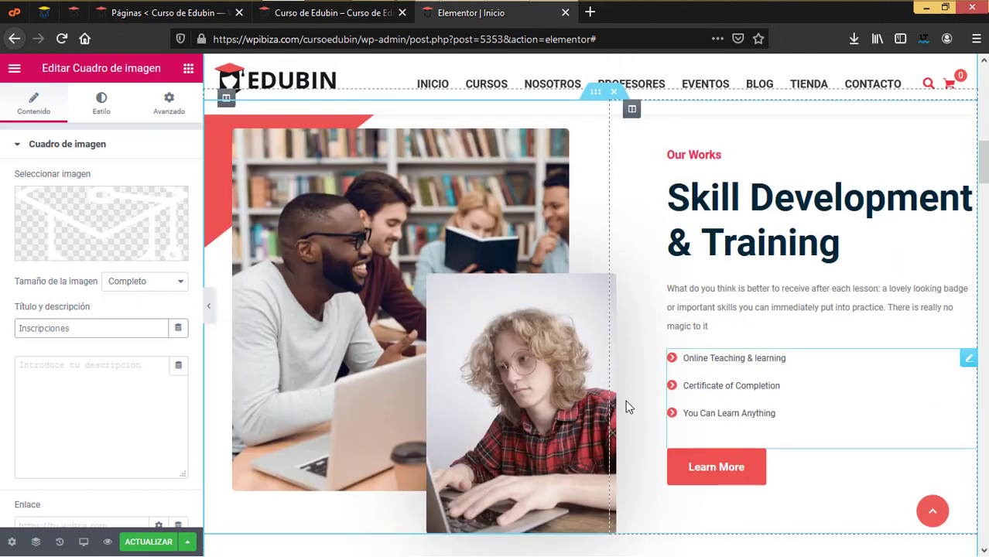
# Swap the Skill Development section's first image for the smiling-student photo 8932.jpg
pyautogui.click(427, 286)
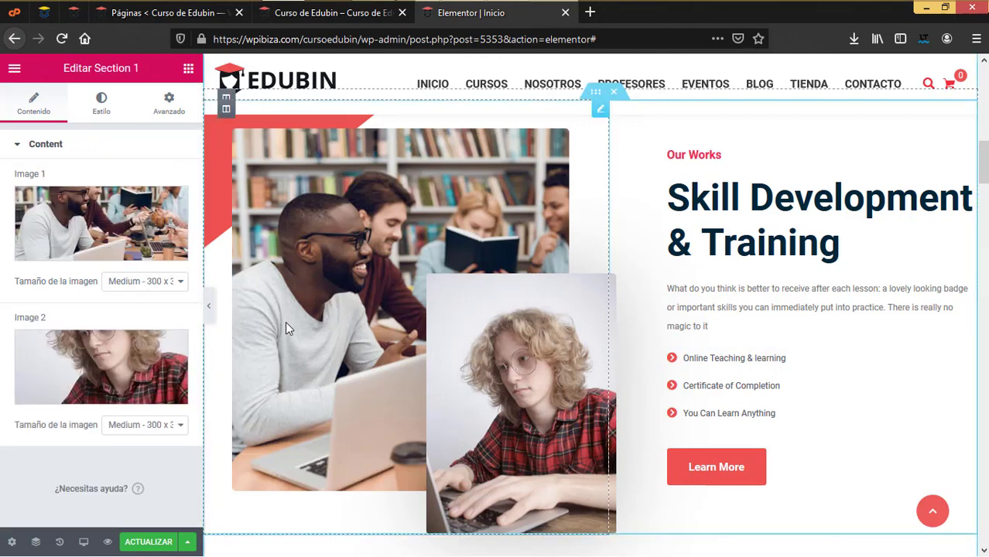
pyautogui.click(124, 223)
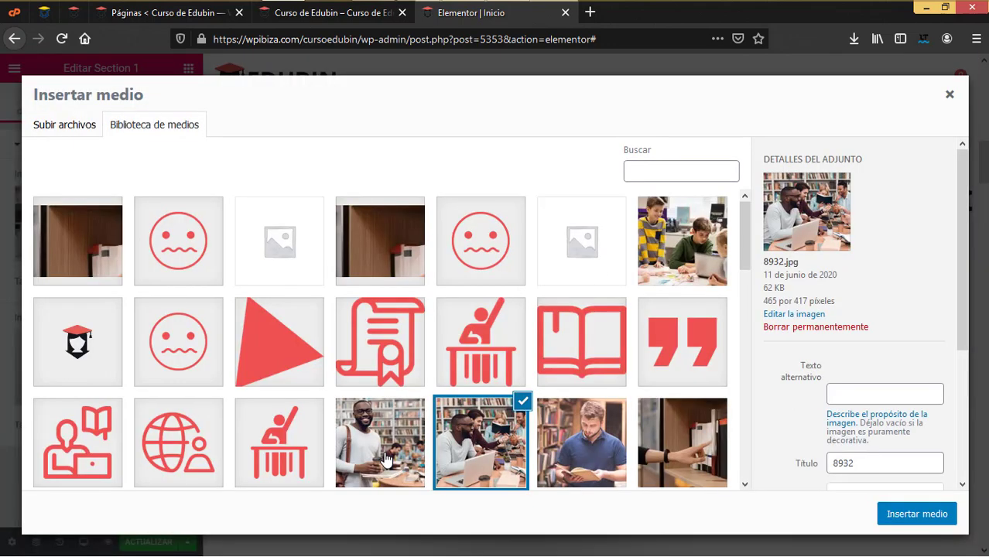
pyautogui.click(378, 440)
pyautogui.click(913, 517)
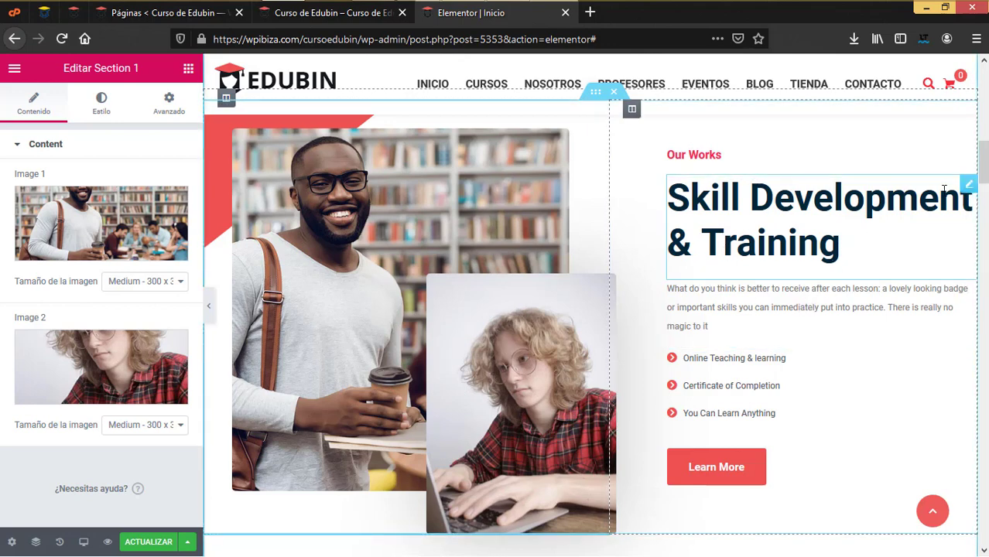
pyautogui.click(776, 246)
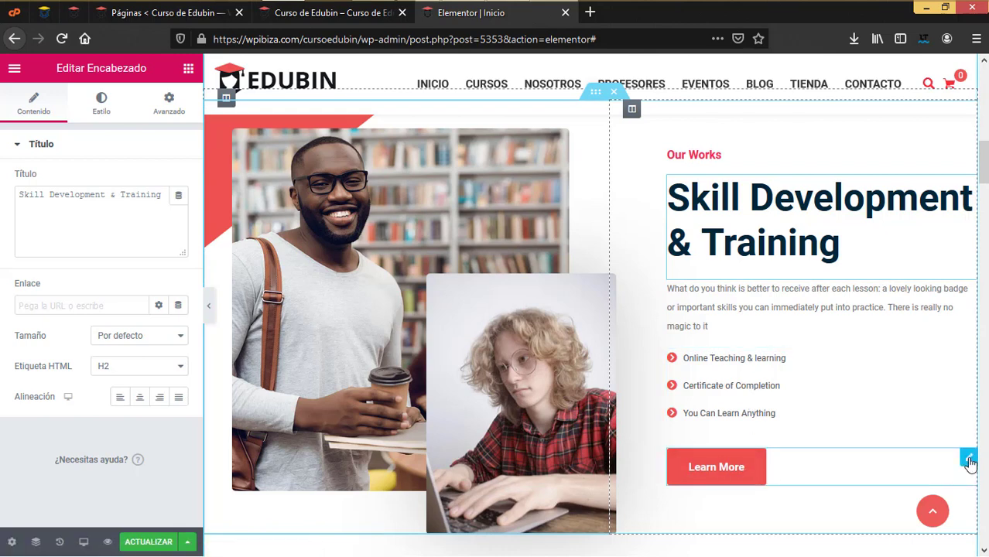
# Relabel the Skill Development button from 'Learn More' to 'Leer mas'
pyautogui.click(969, 462)
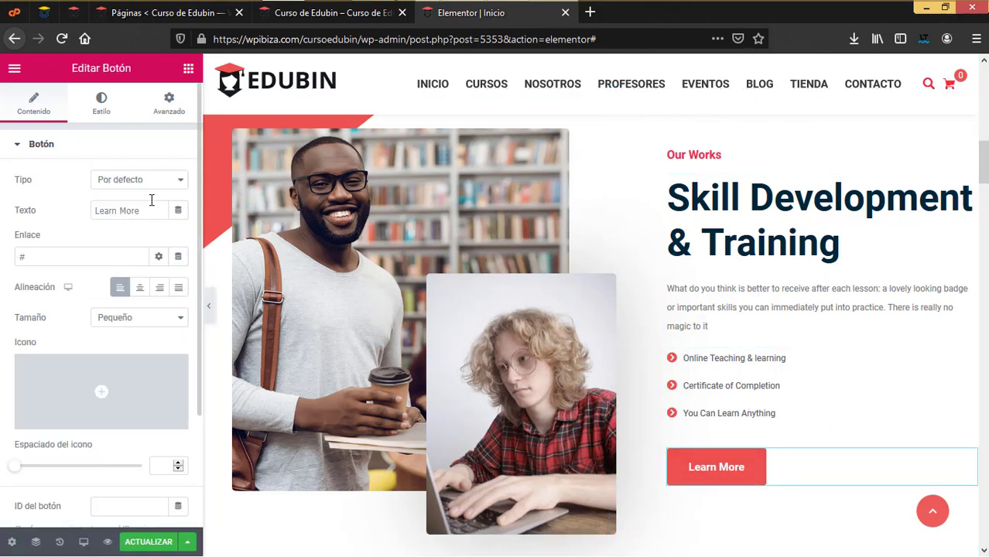
pyautogui.moveTo(152, 213); pyautogui.dragTo(46, 202)
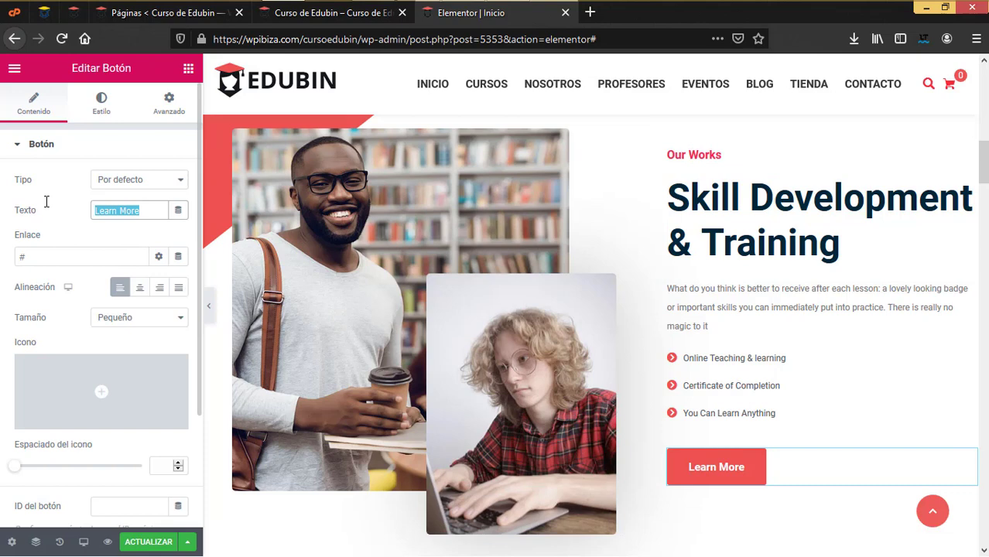
pyautogui.write('Ler')
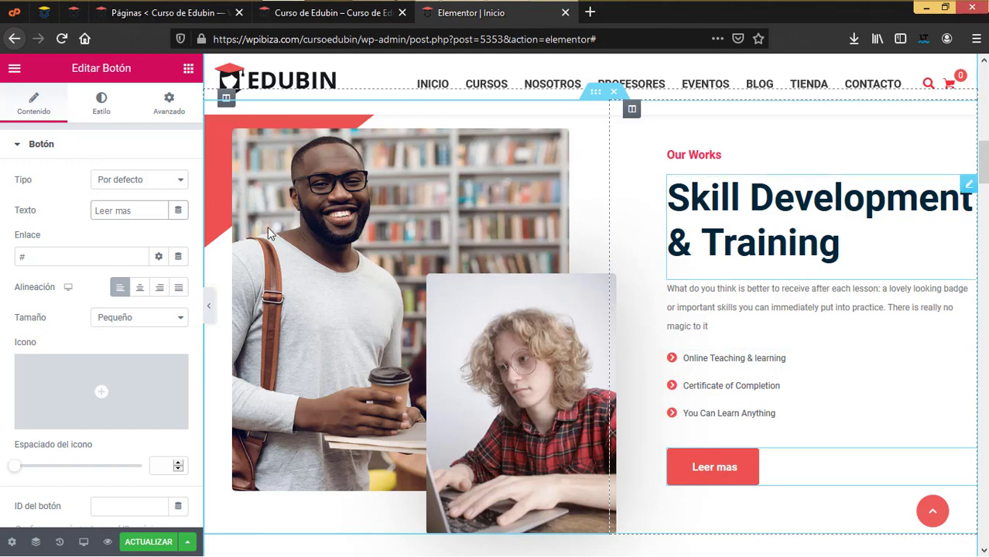
pyautogui.click(99, 118)
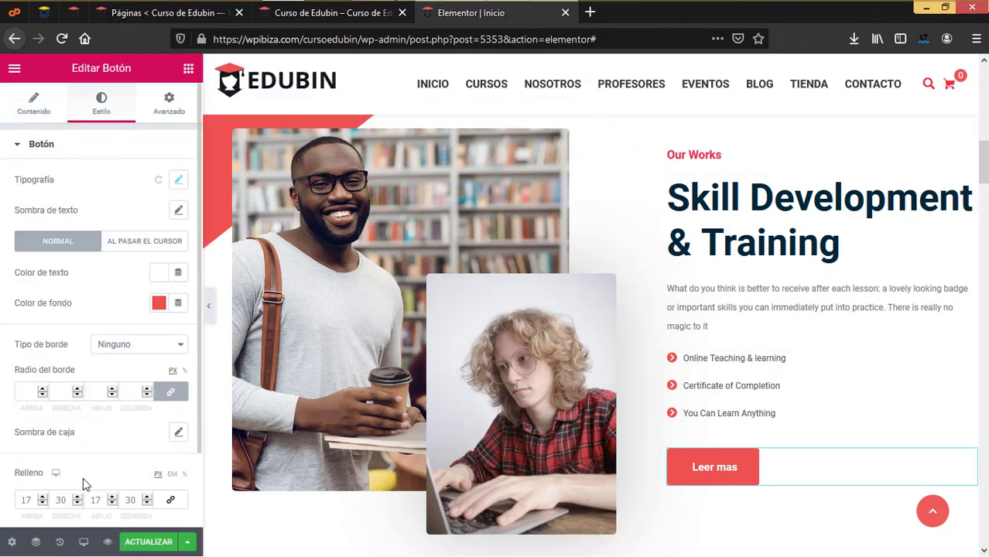
pyautogui.scroll(-6, 600, 419)
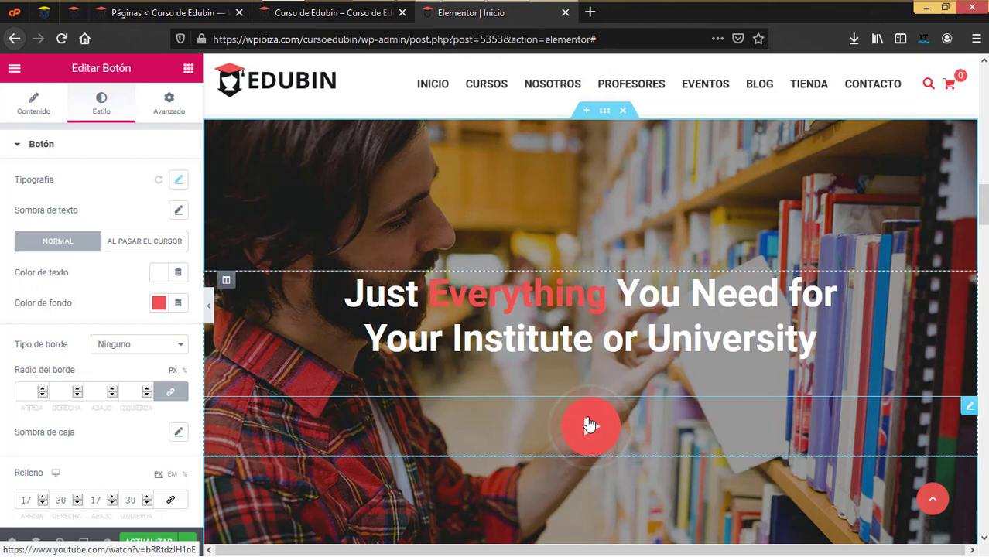
pyautogui.click(588, 424)
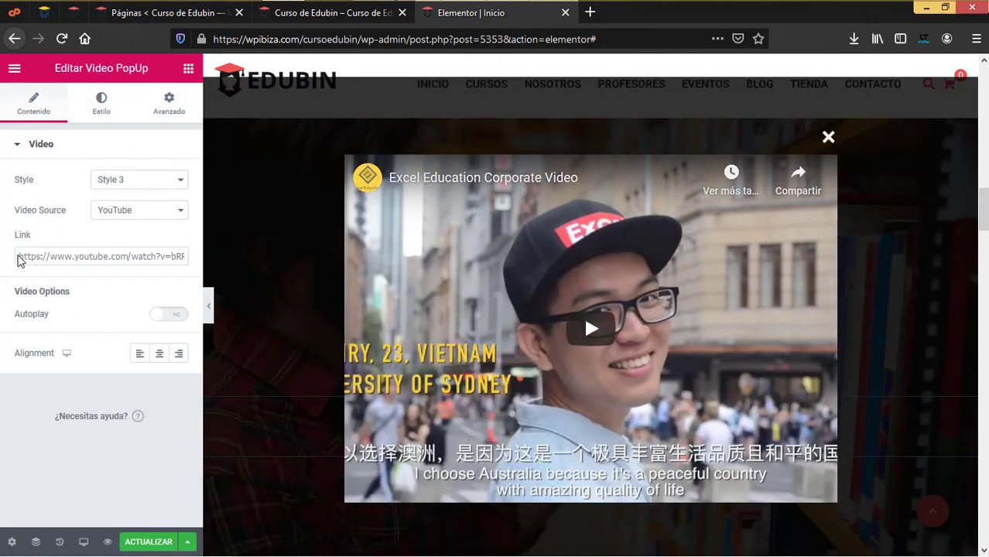
pyautogui.moveTo(20, 258); pyautogui.dragTo(193, 272)
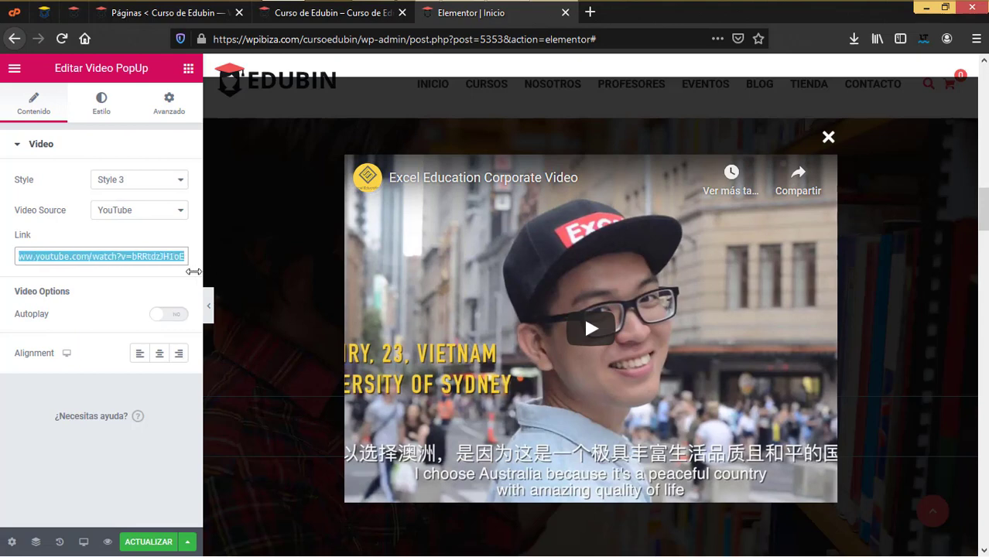
pyautogui.click(177, 181)
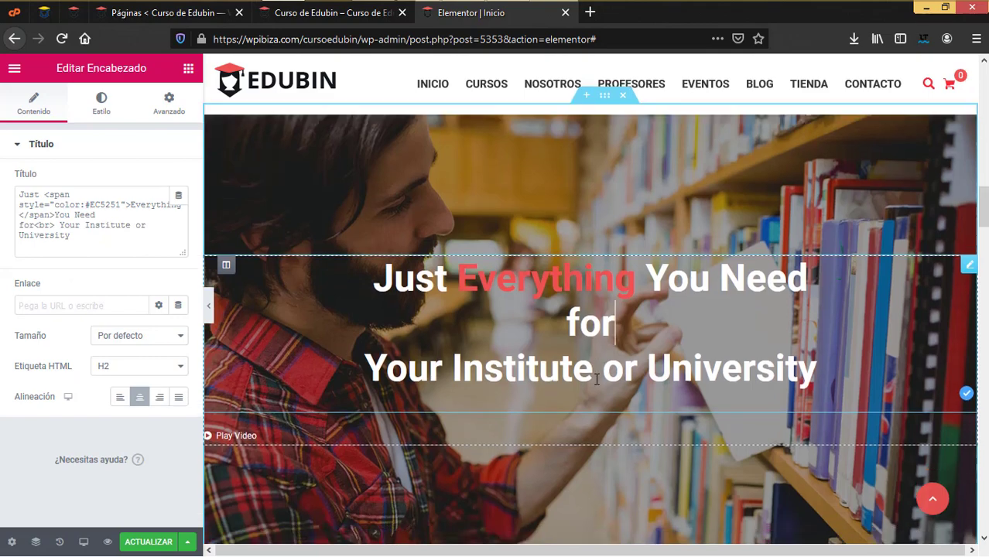
pyautogui.scroll(-5, 596, 379)
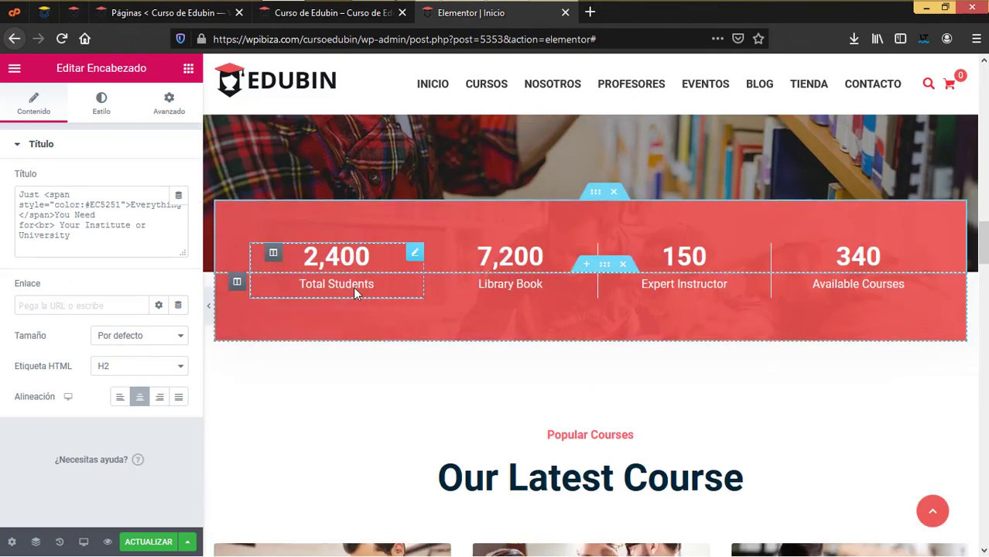
# Rename the first two counters to 'Estudiantes' and 'Libros'
pyautogui.scroll(-1, 353, 286)
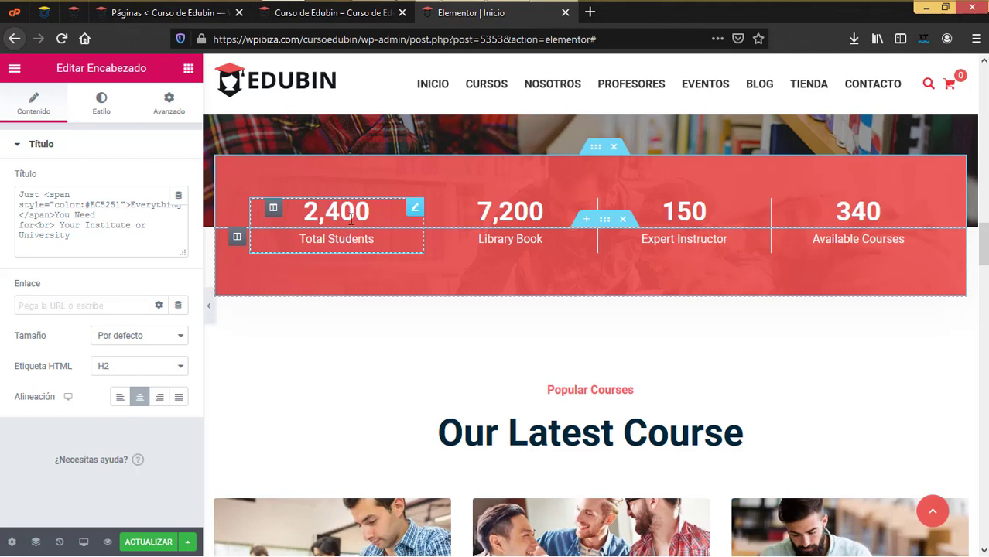
pyautogui.click(412, 210)
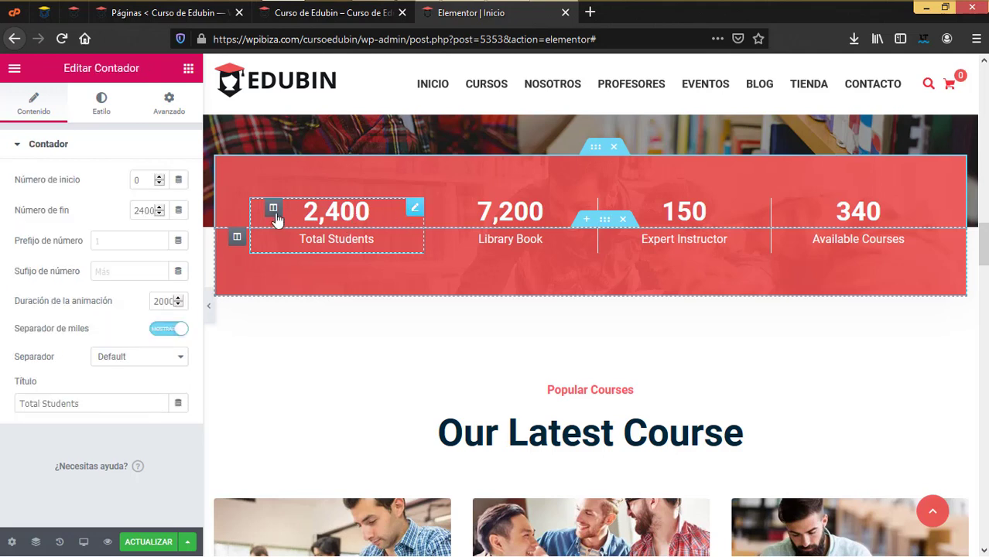
pyautogui.moveTo(106, 400); pyautogui.dragTo(1, 385)
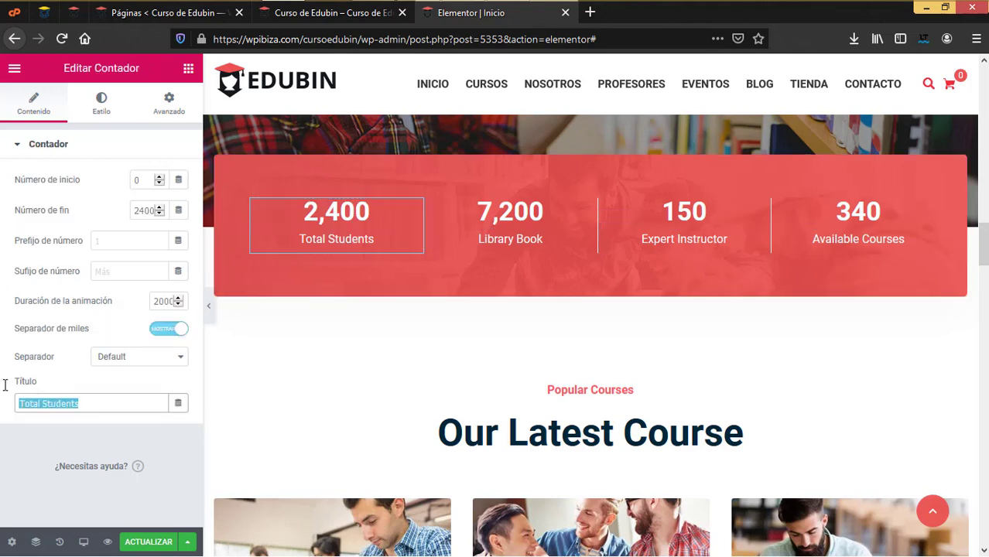
pyautogui.write('Estudiantes')
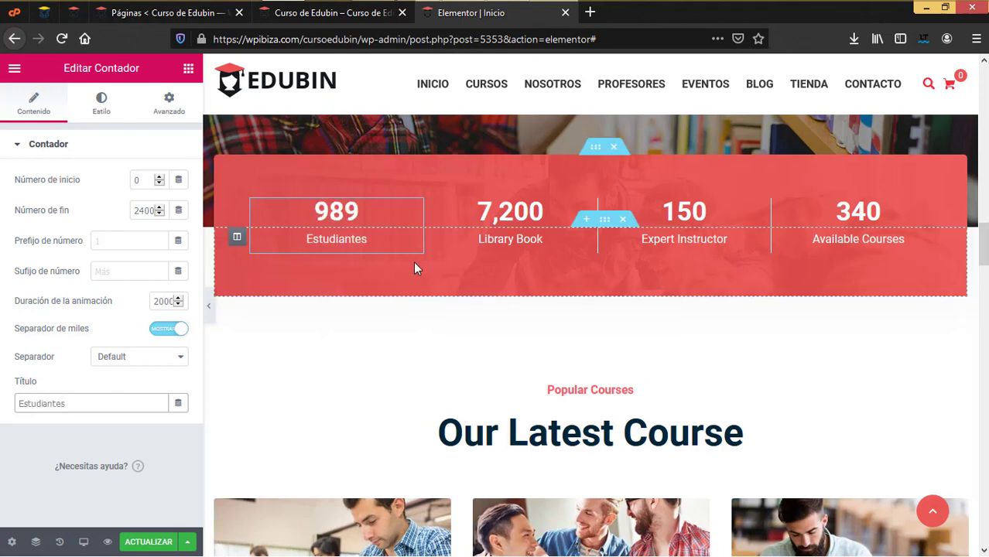
pyautogui.click(586, 207)
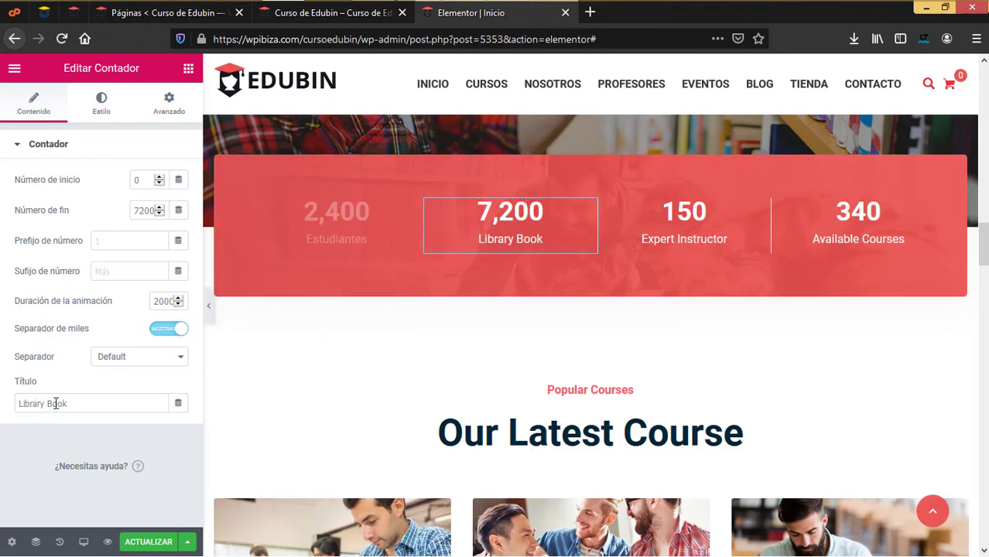
pyautogui.moveTo(73, 403); pyautogui.dragTo(1, 403)
pyautogui.write('Lib')
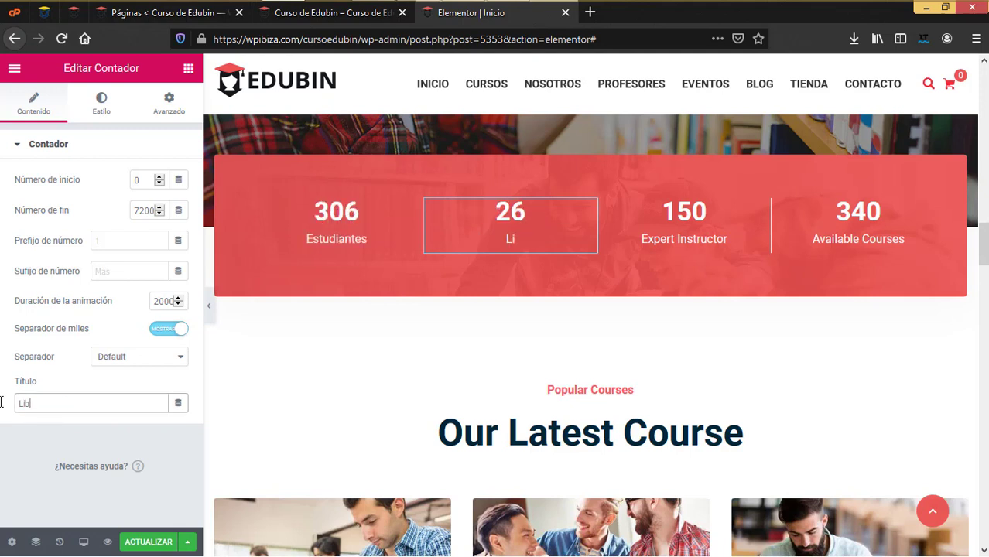
pyautogui.write('ris')
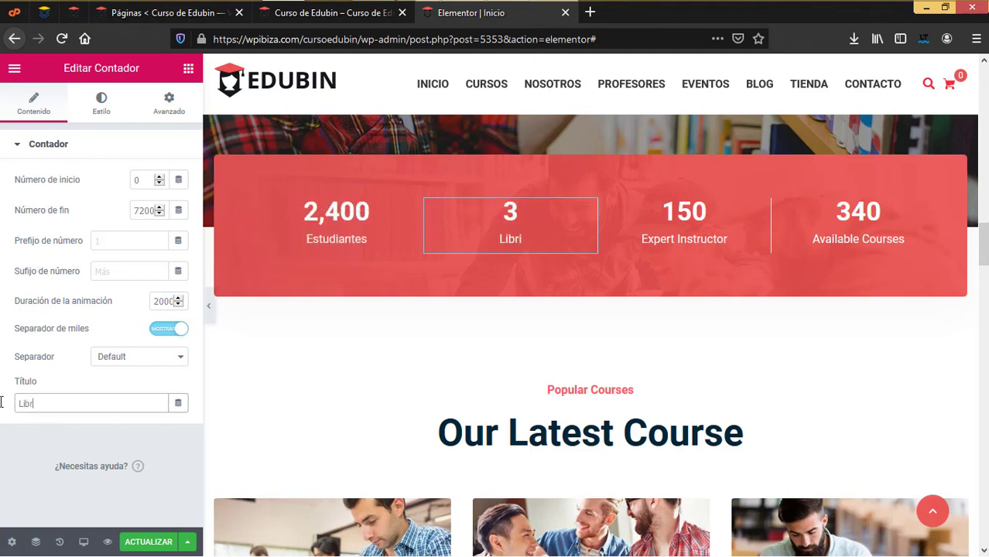
pyautogui.press('BackSpace')
pyautogui.press('BackSpace')
pyautogui.write('os')
# Rename the remaining two counters to 'Profesores' and 'Cursos'
pyautogui.click(760, 205)
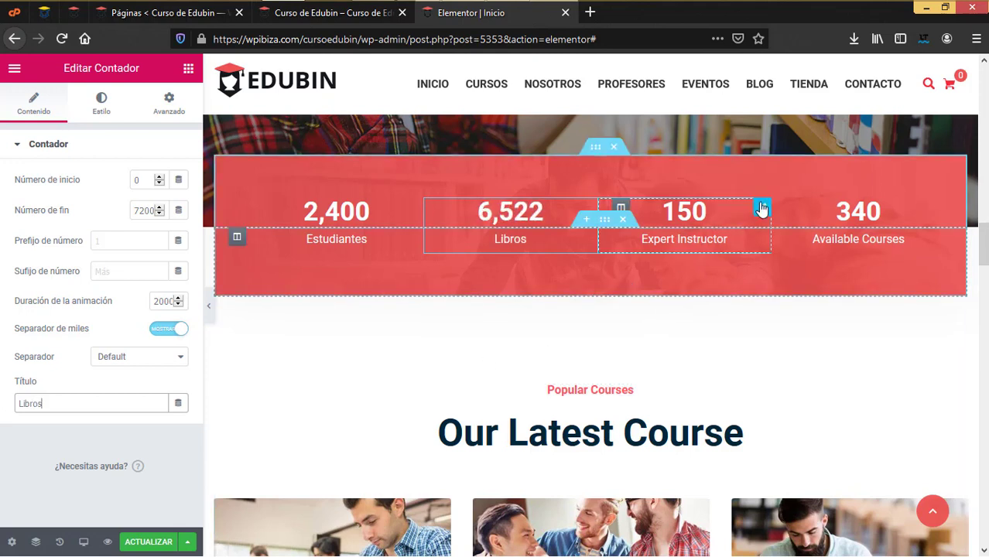
pyautogui.moveTo(136, 408); pyautogui.dragTo(1, 399)
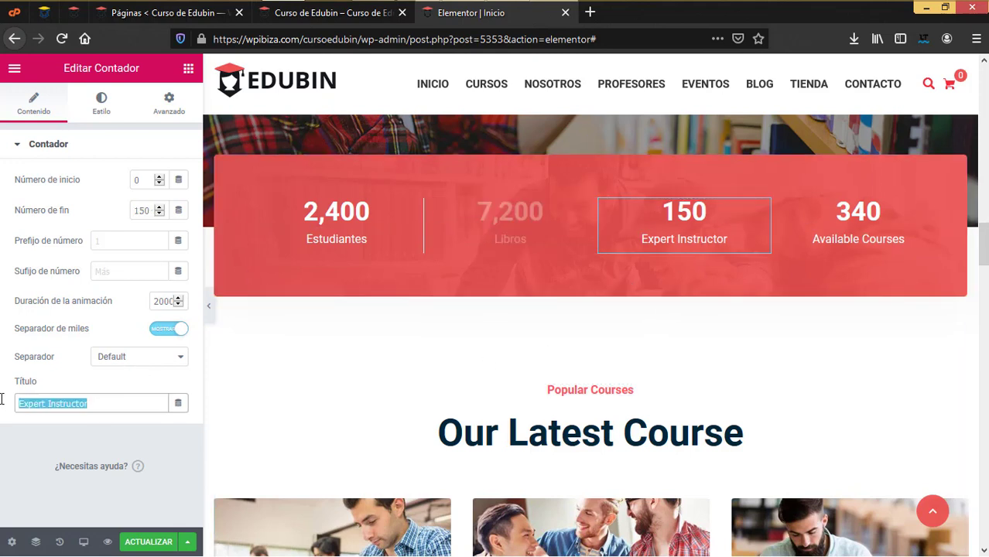
pyautogui.write('Pro')
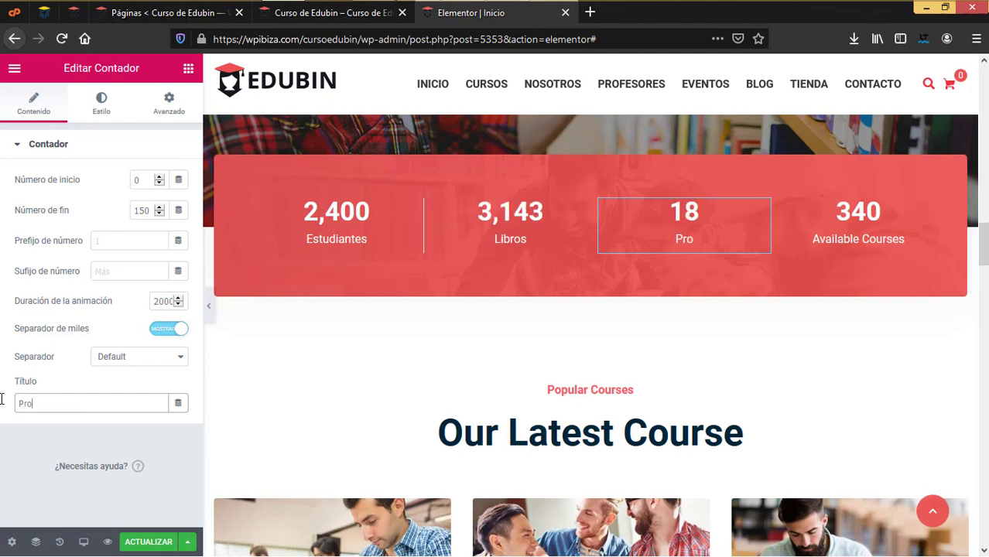
pyautogui.write('fesore')
pyautogui.write('s')
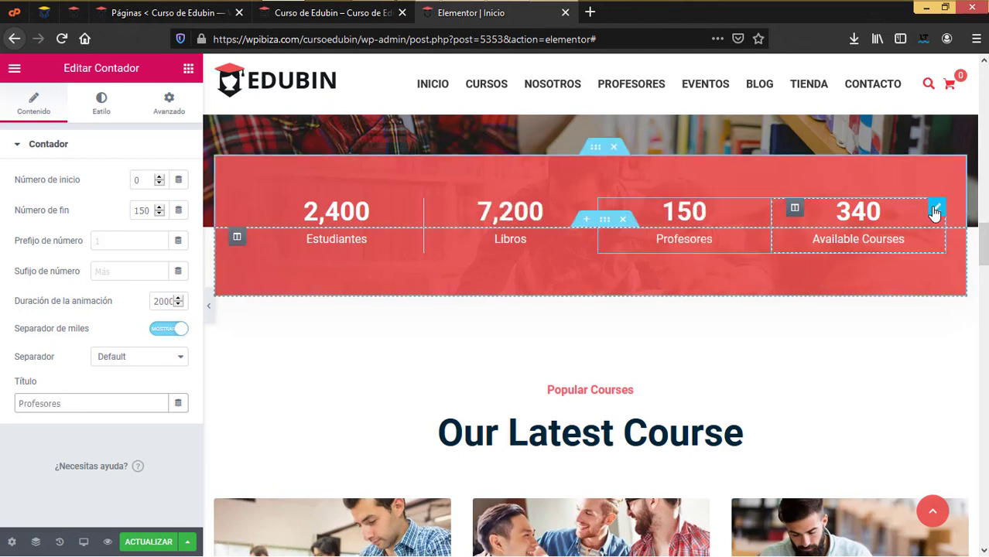
pyautogui.click(934, 209)
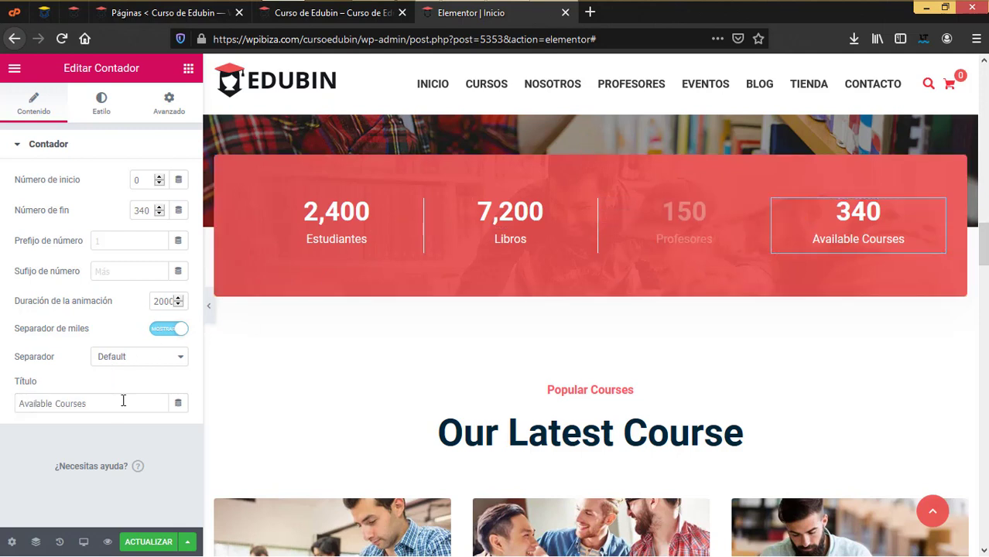
pyautogui.moveTo(123, 401); pyautogui.dragTo(1, 398)
pyautogui.write('Cursos')
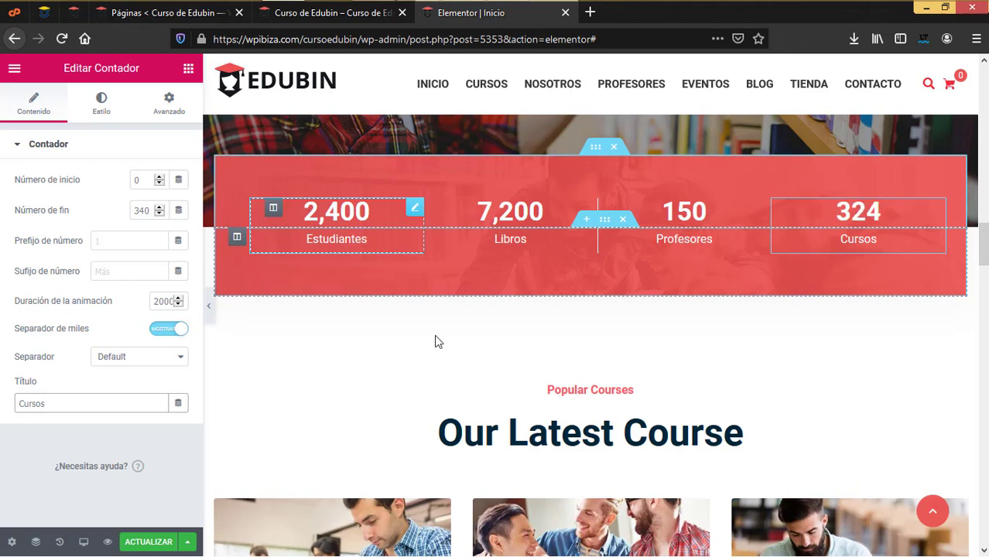
pyautogui.scroll(-3, 596, 177)
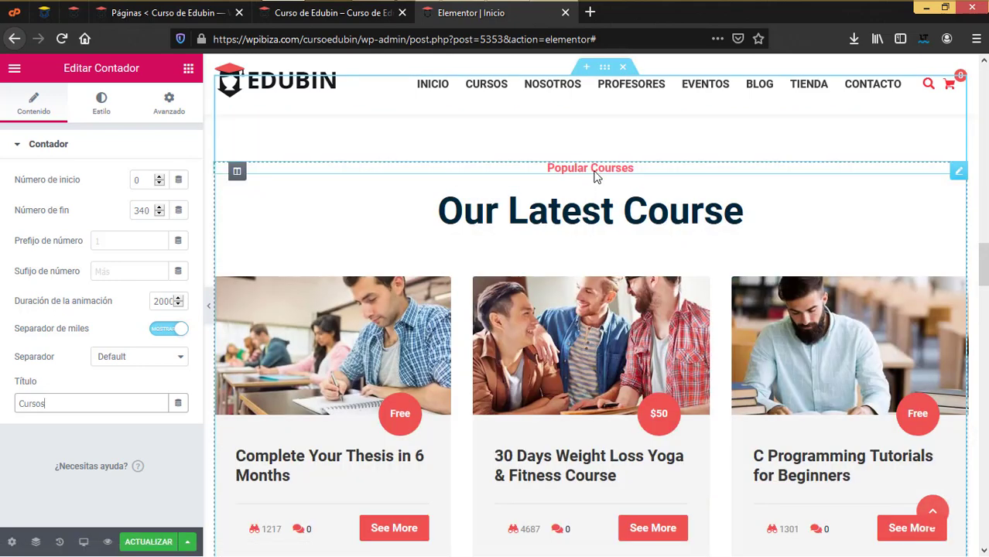
# Change the Popular Courses heading to 'Cursos populares'
pyautogui.click(957, 171)
pyautogui.moveTo(124, 203); pyautogui.dragTo(2, 202)
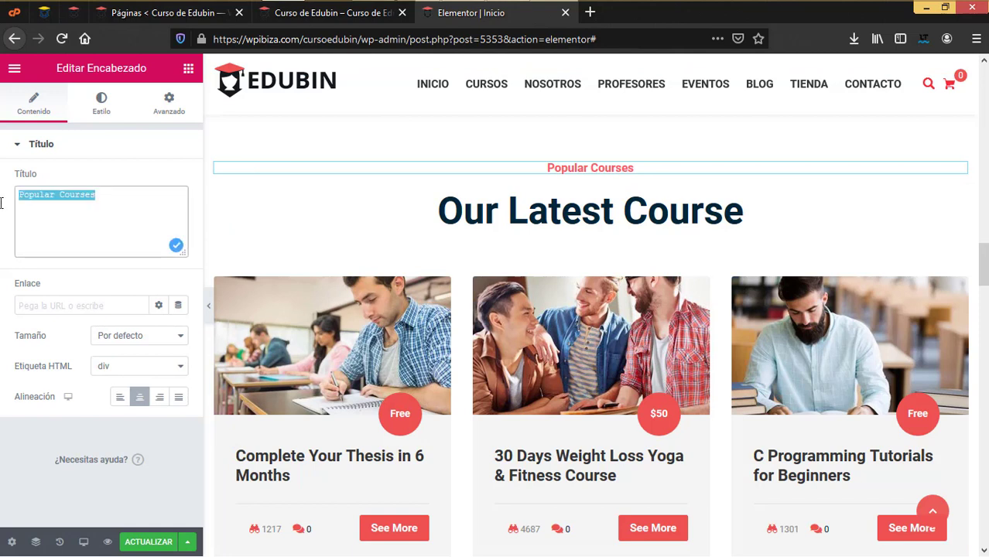
pyautogui.write('Cursos pop')
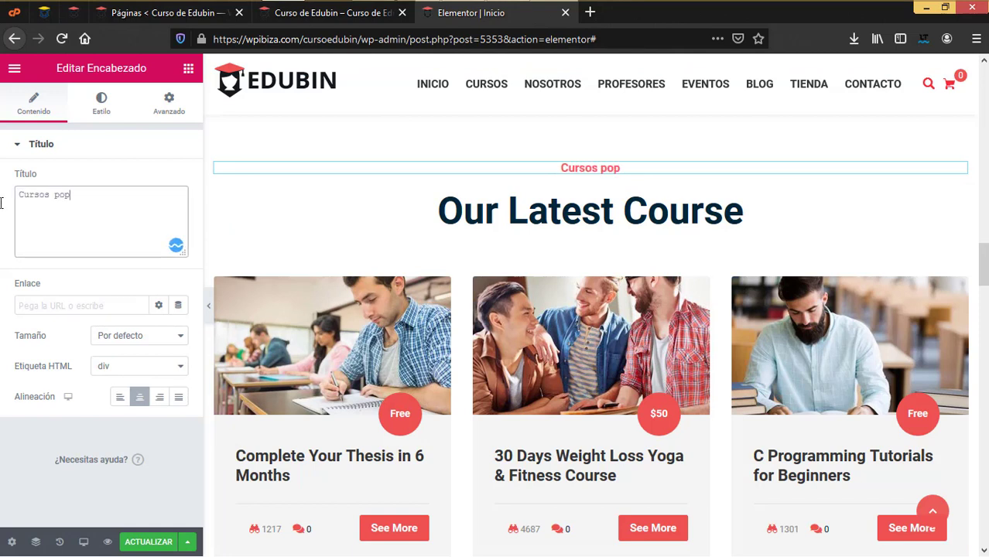
pyautogui.write('ulares')
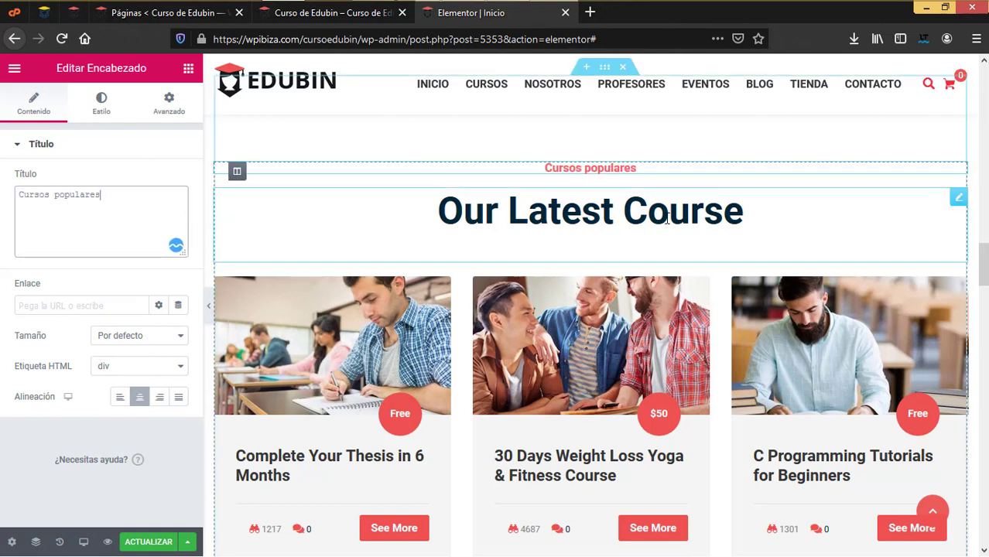
# Change the Our Latest Course heading to 'Ultimos cursos'
pyautogui.click(958, 197)
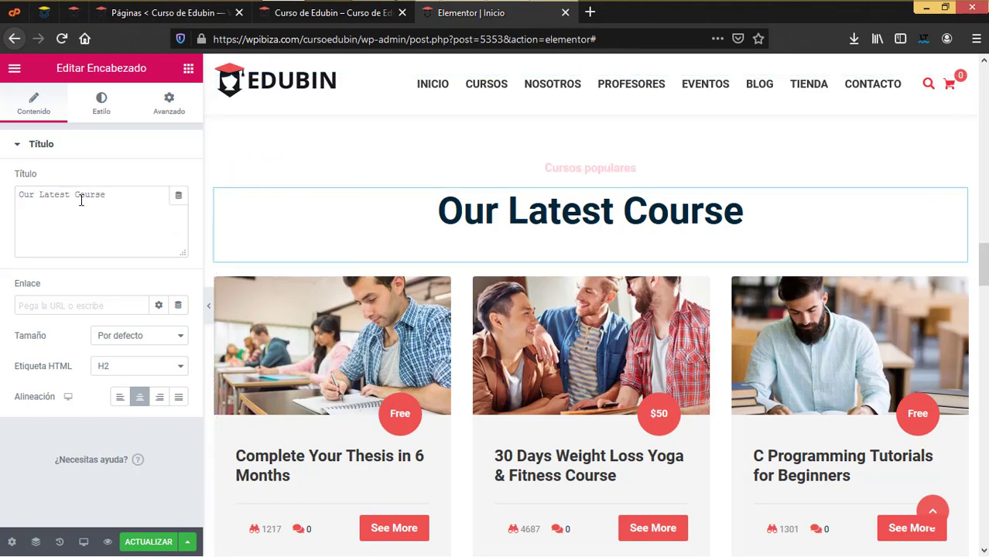
pyautogui.moveTo(149, 199); pyautogui.dragTo(1, 199)
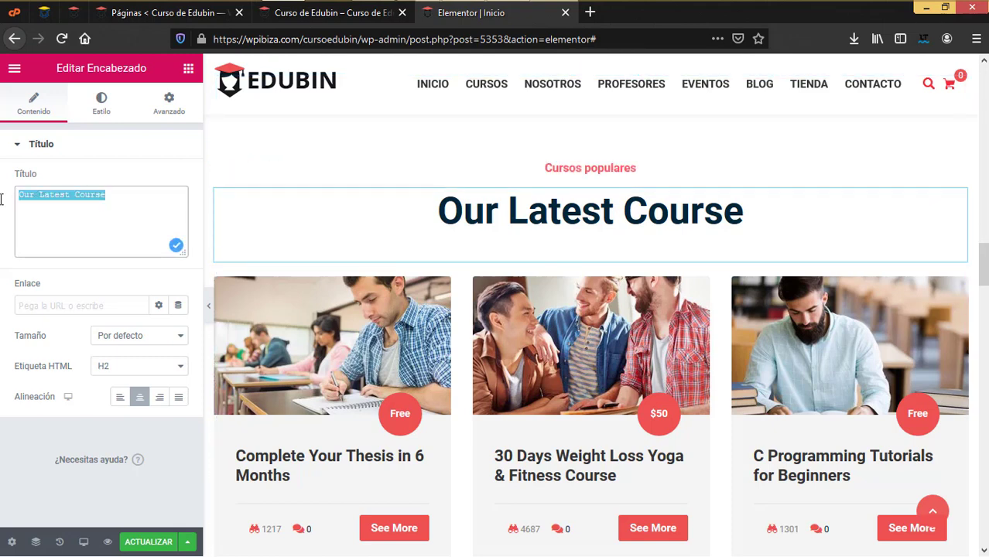
pyautogui.write('Ultimos cursos')
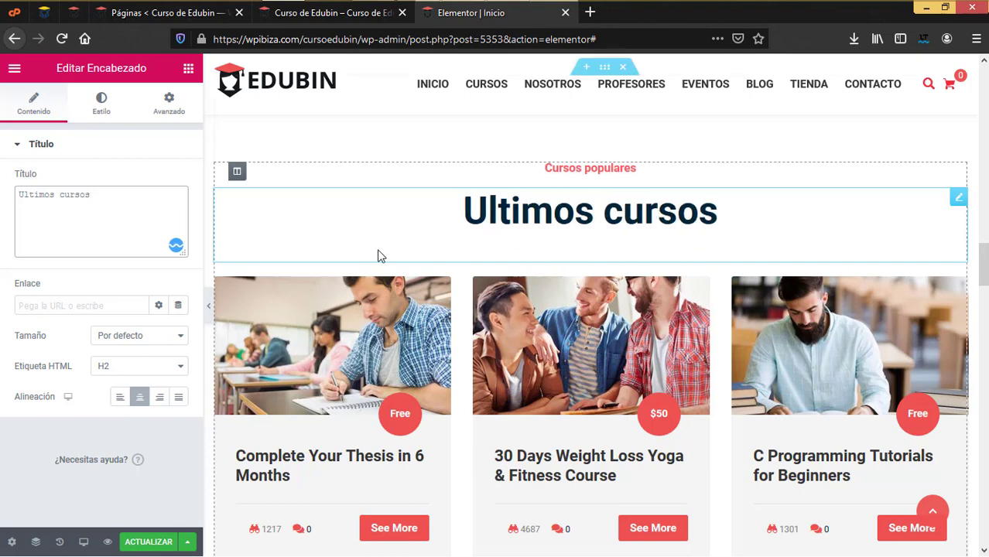
pyautogui.scroll(-1, 482, 299)
pyautogui.scroll(-3, 482, 299)
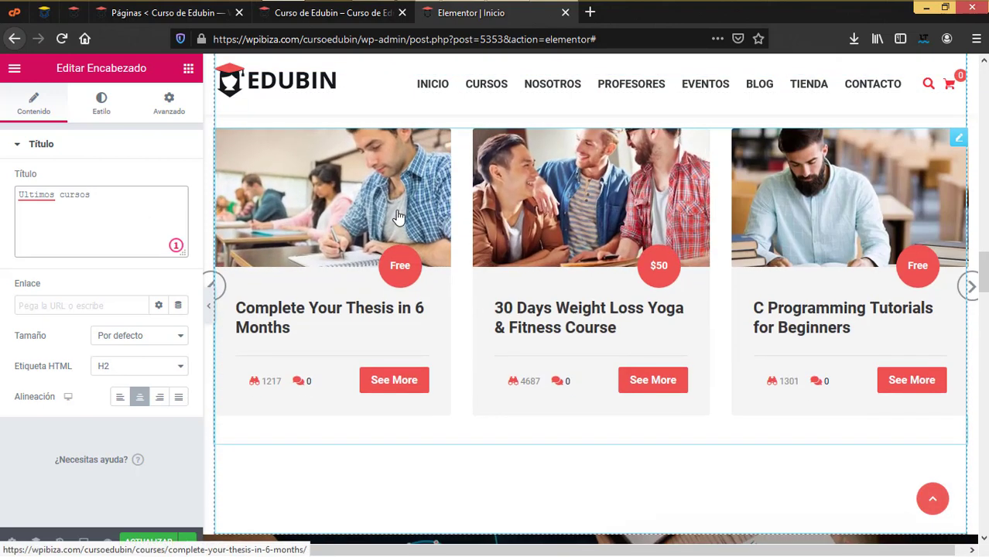
# Try Style 2 and Style 3 on the course cards widget, then settle on Style 4
pyautogui.click(397, 216)
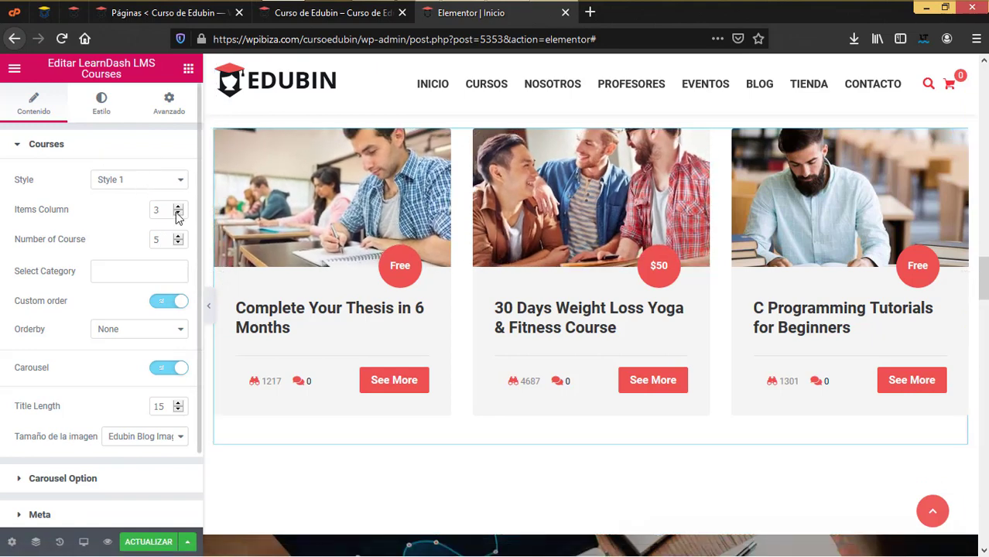
pyautogui.click(177, 180)
pyautogui.click(144, 215)
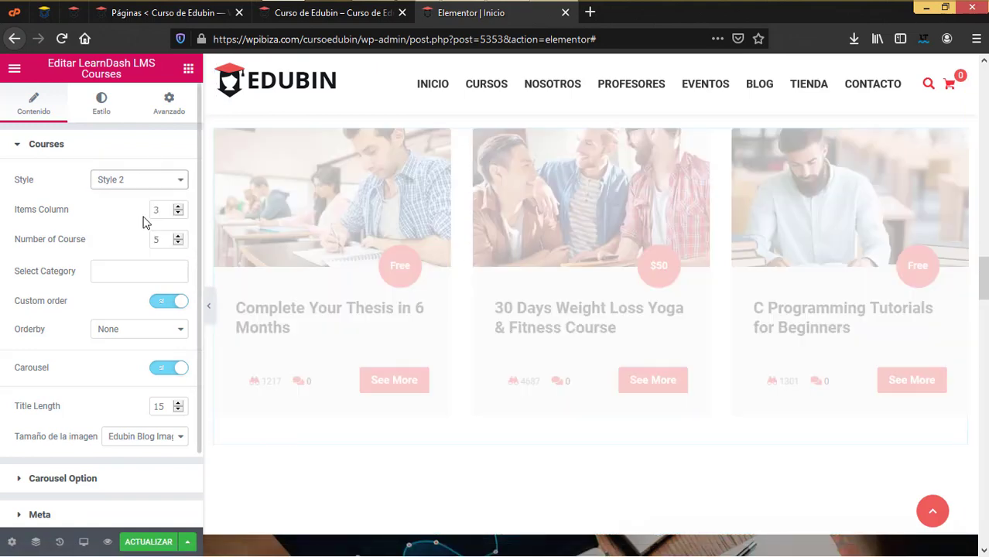
pyautogui.click(159, 186)
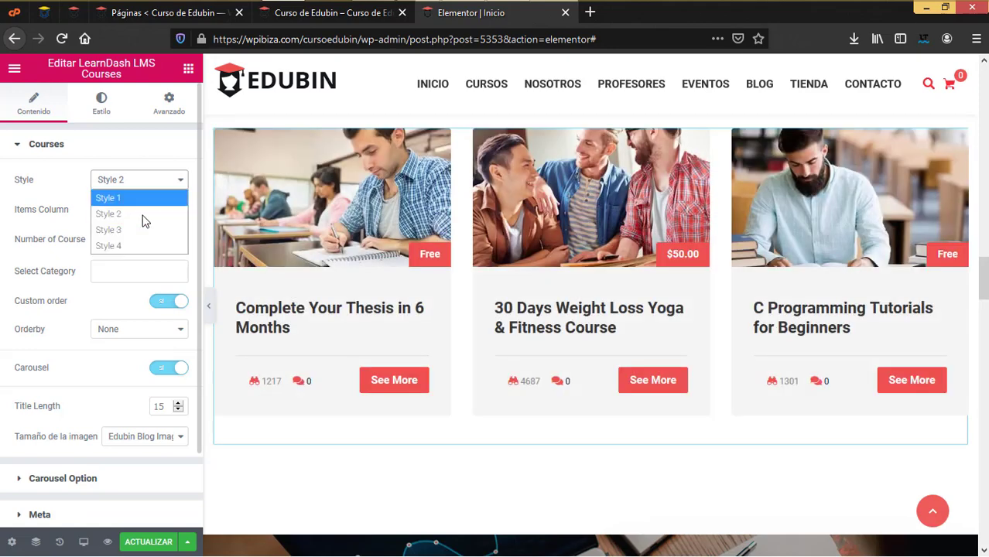
pyautogui.click(143, 228)
pyautogui.click(139, 185)
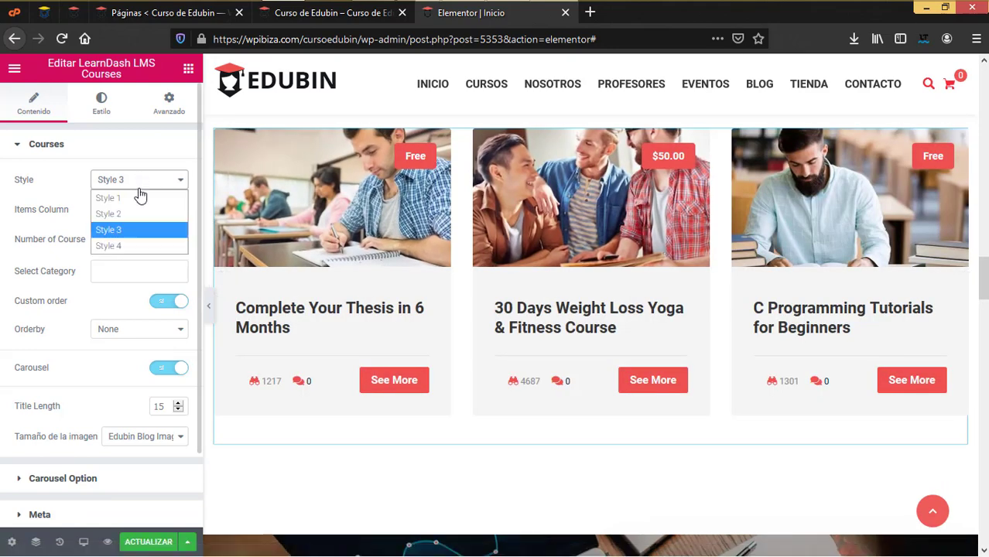
pyautogui.click(124, 242)
# Check the available course category choices without selecting one
pyautogui.scroll(2, 334, 340)
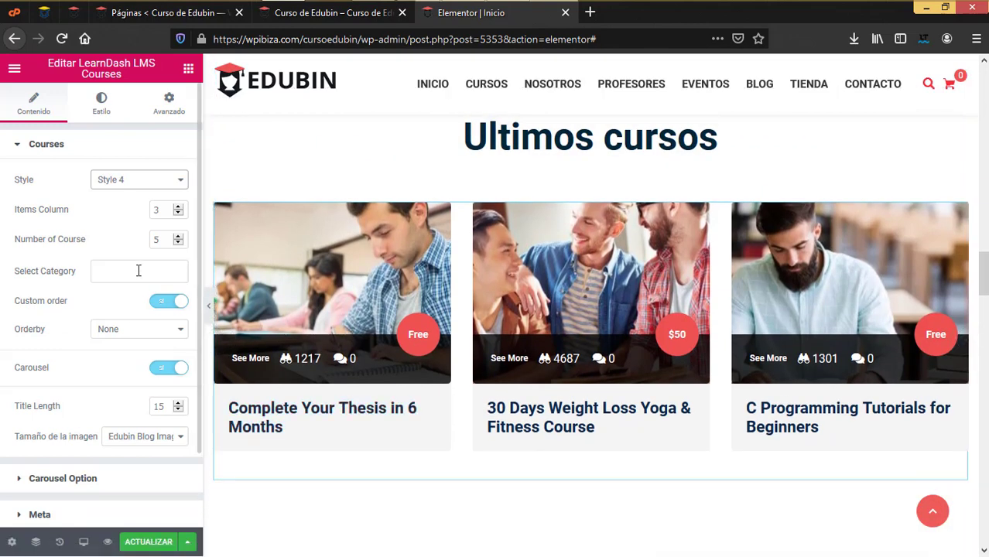
pyautogui.click(140, 270)
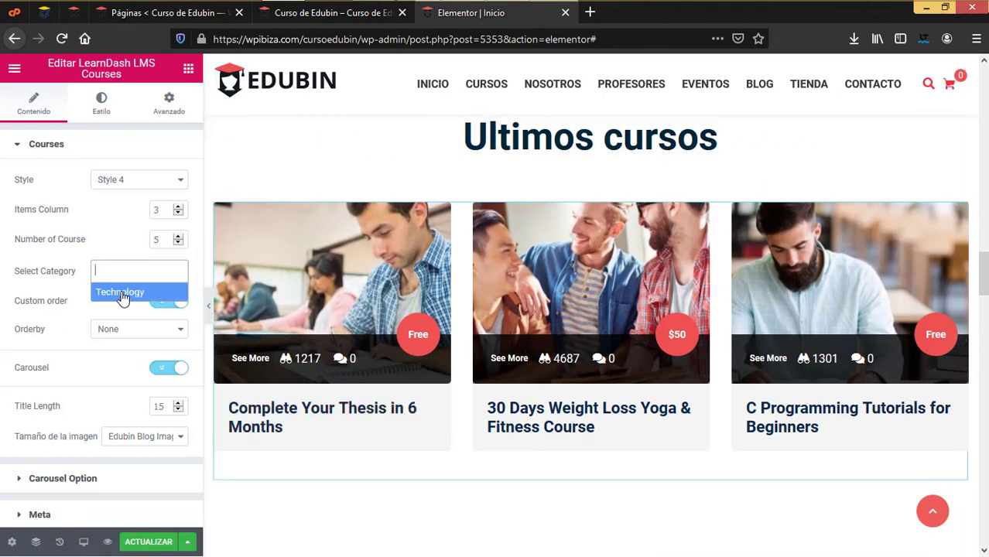
pyautogui.click(119, 231)
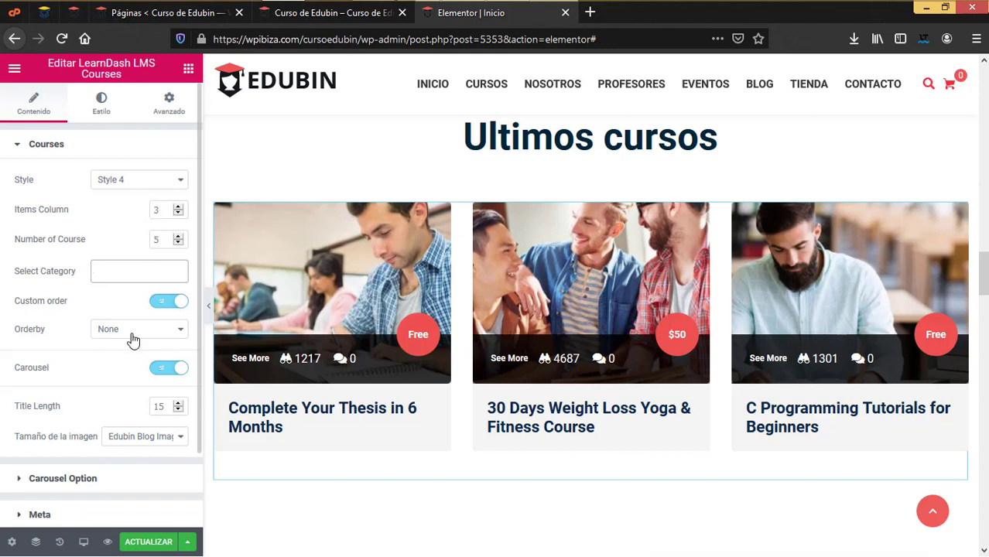
pyautogui.scroll(-1, 133, 339)
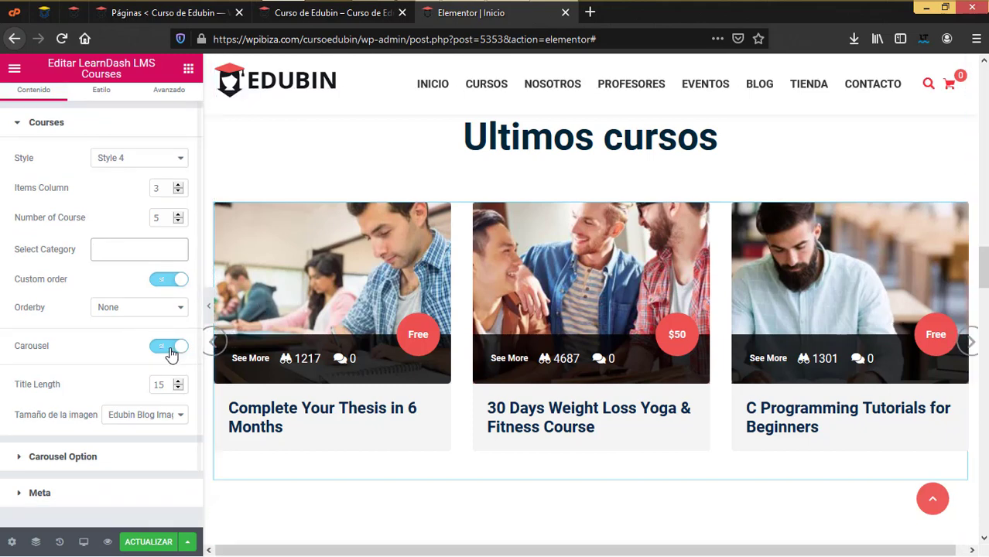
pyautogui.click(70, 456)
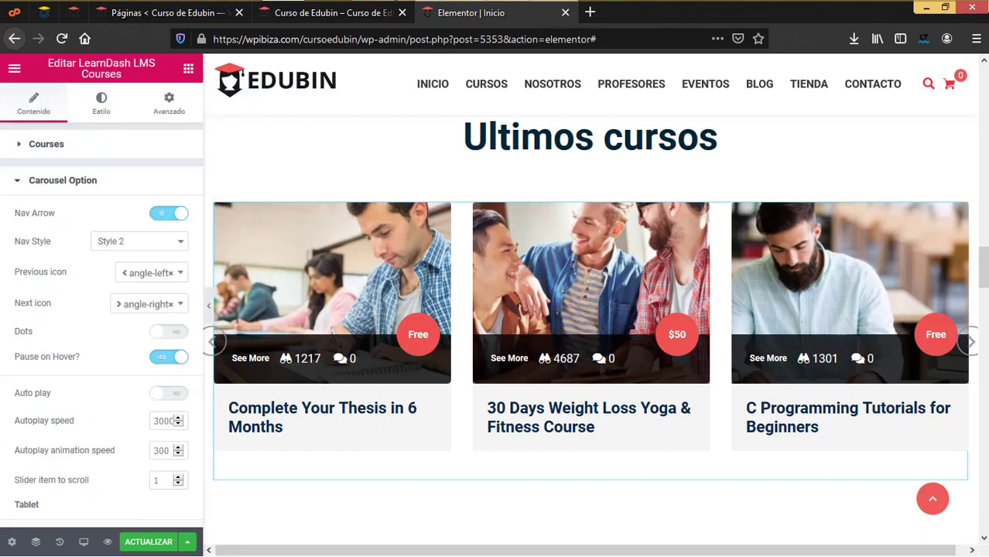
pyautogui.click(968, 342)
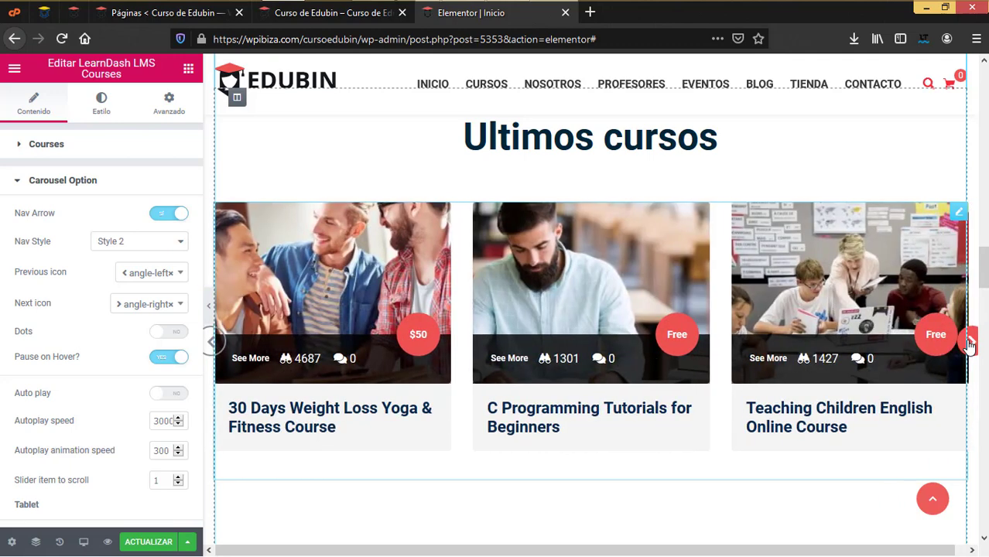
pyautogui.click(969, 342)
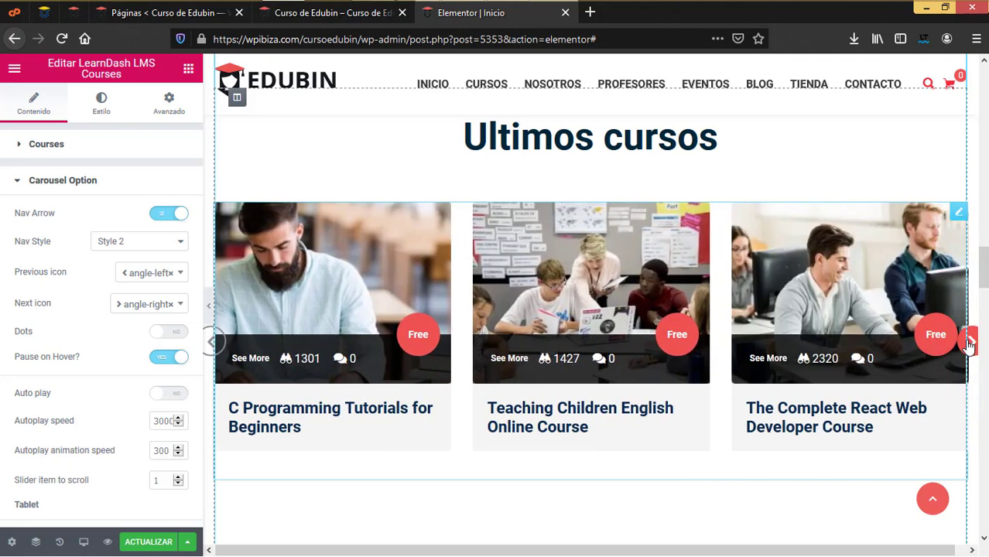
pyautogui.click(174, 243)
pyautogui.click(140, 259)
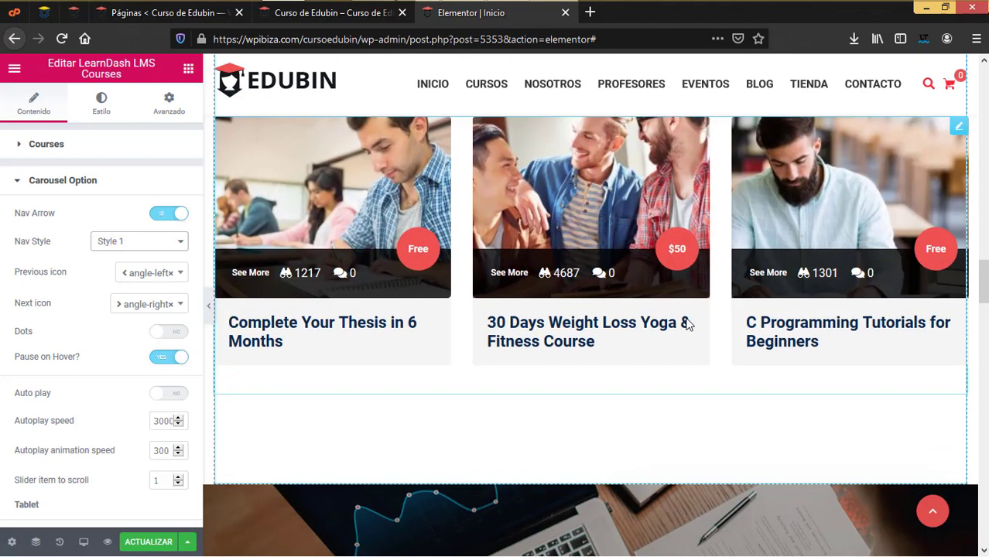
pyautogui.click(155, 243)
pyautogui.click(129, 277)
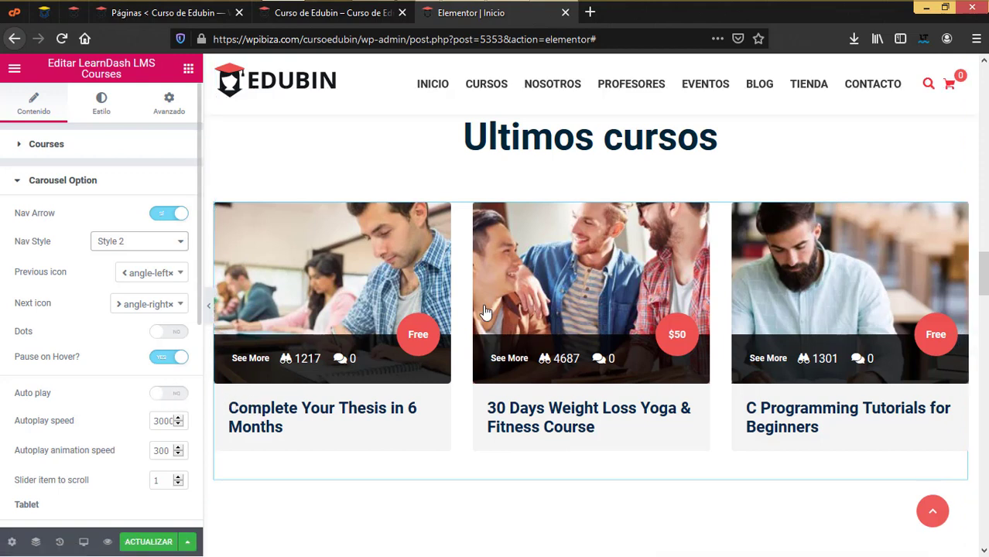
pyautogui.scroll(-1, 108, 362)
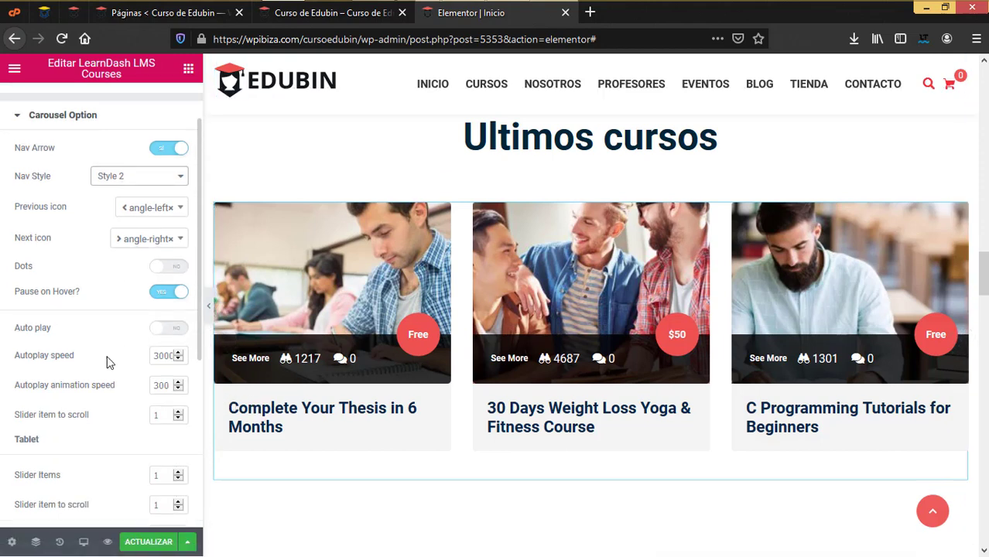
pyautogui.scroll(-2, 108, 363)
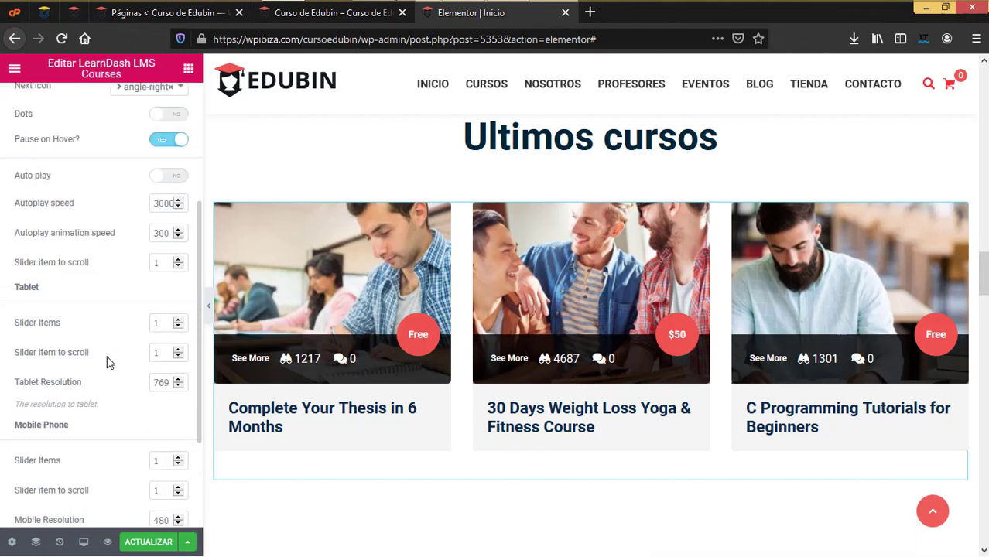
pyautogui.scroll(-1, 107, 363)
pyautogui.scroll(-2, 107, 363)
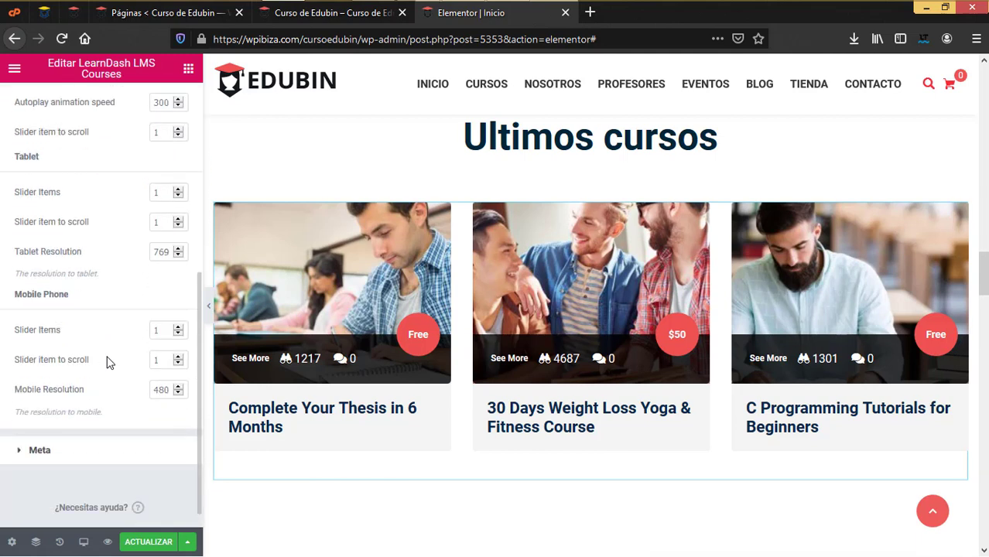
pyautogui.scroll(1, 107, 363)
pyautogui.scroll(1, 125, 277)
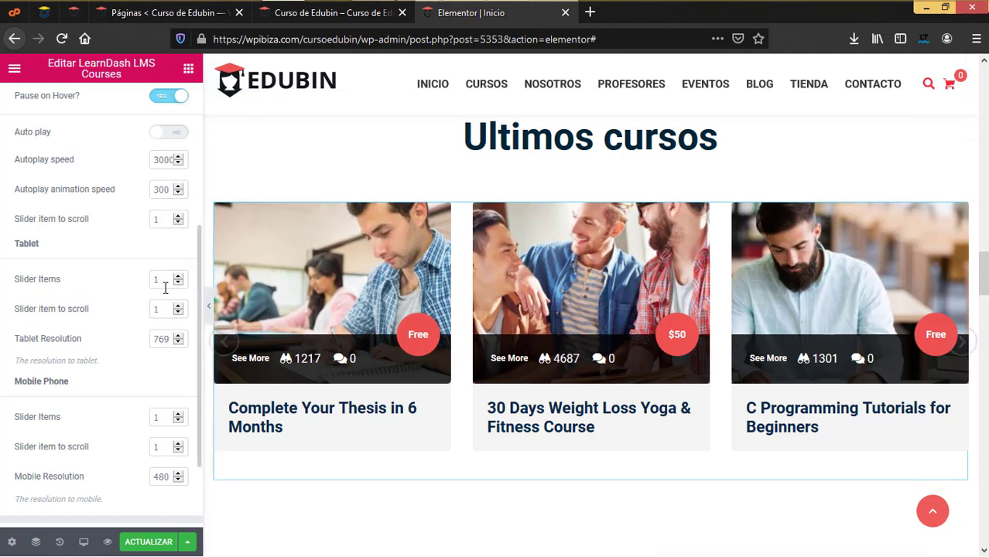
pyautogui.scroll(-1, 163, 294)
pyautogui.scroll(-1, 98, 374)
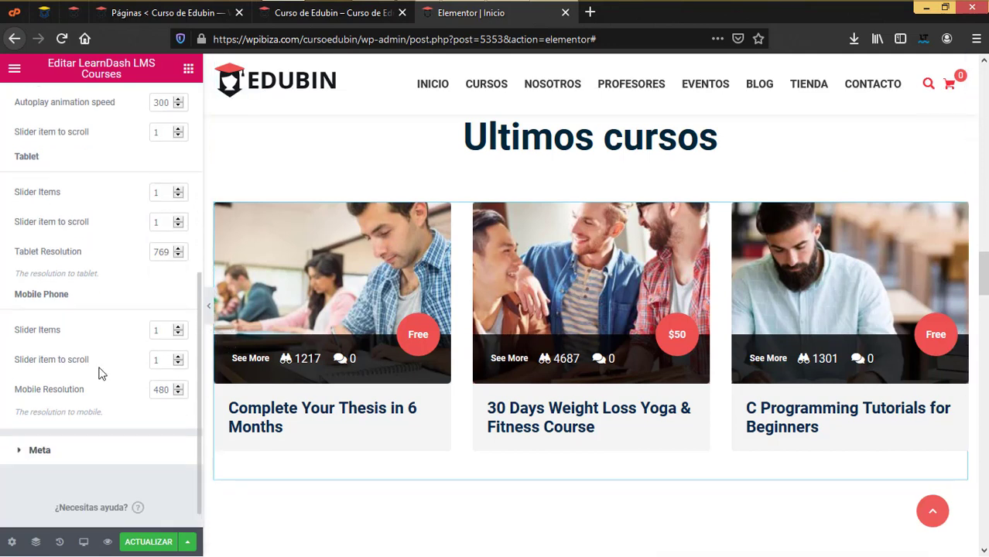
# Review the carousel's Meta content plus Meta, Button and Style styling, then open the testimonial widget
pyautogui.click(65, 457)
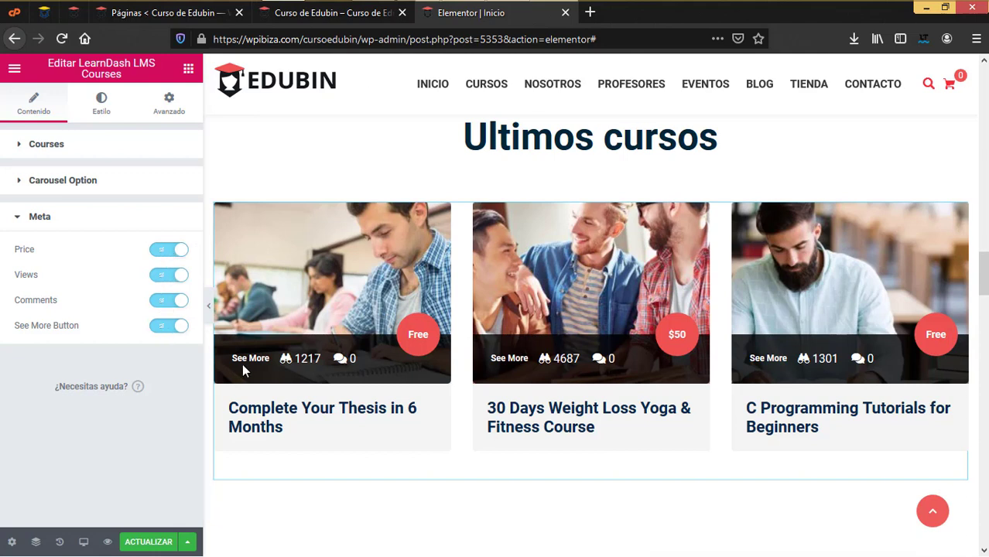
pyautogui.click(106, 105)
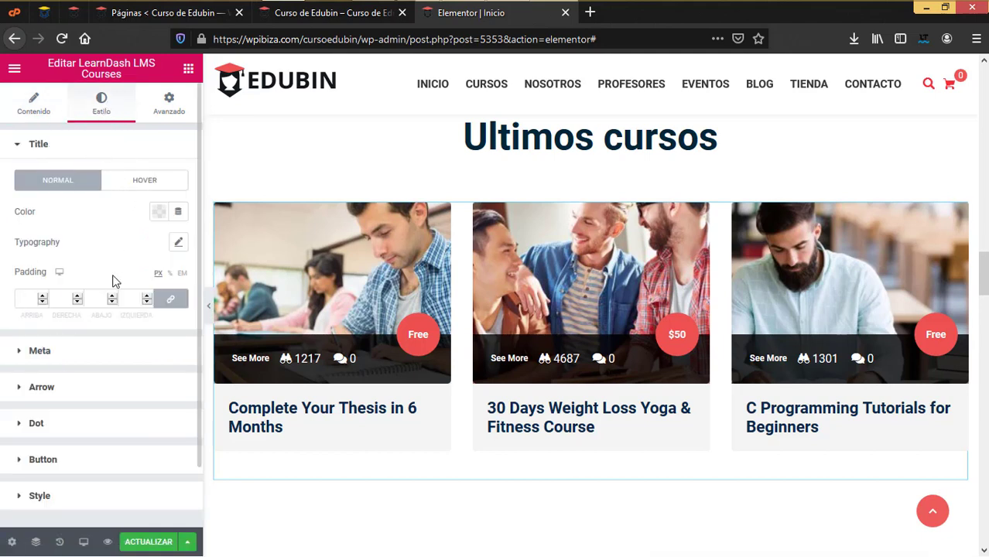
pyautogui.click(95, 353)
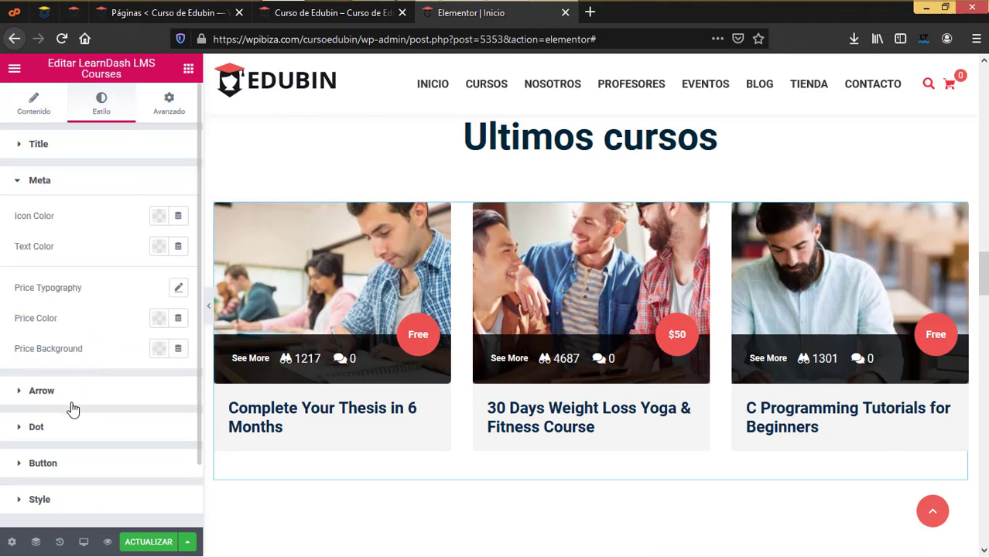
pyautogui.scroll(-2, 68, 396)
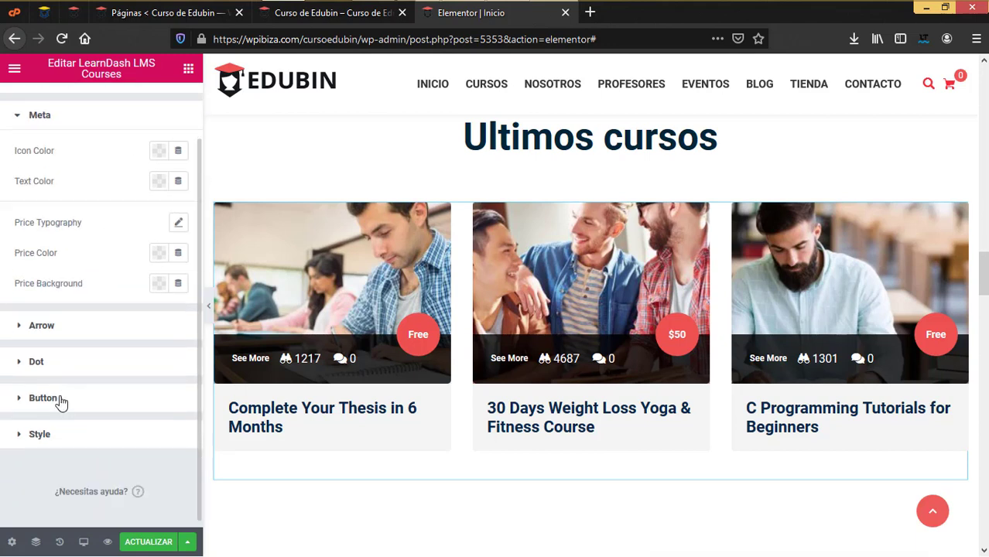
pyautogui.click(60, 400)
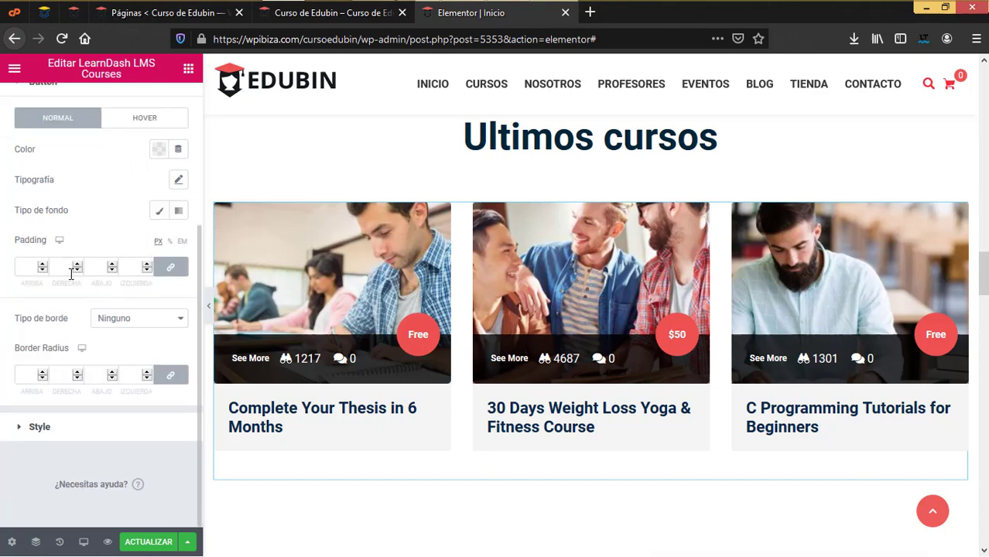
pyautogui.click(40, 427)
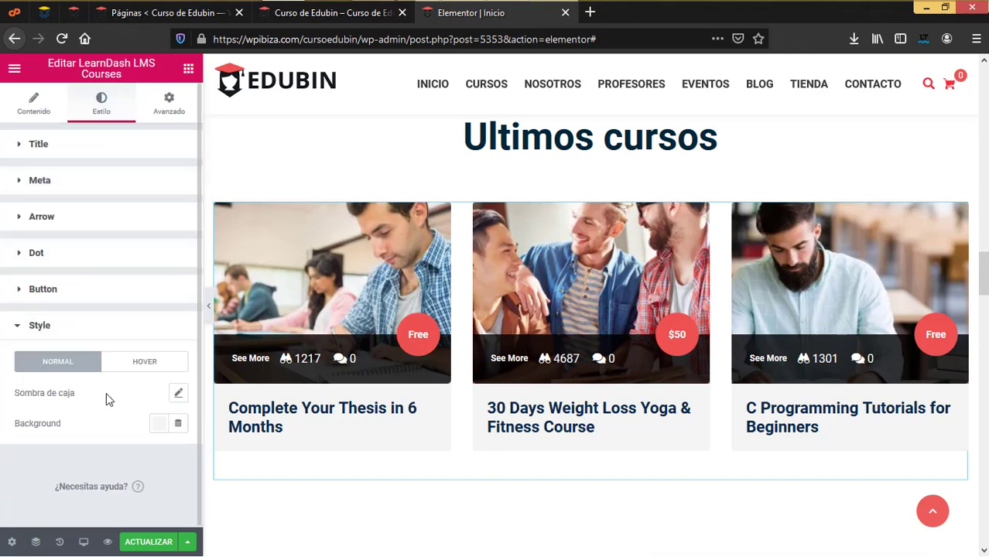
pyautogui.scroll(-6, 513, 331)
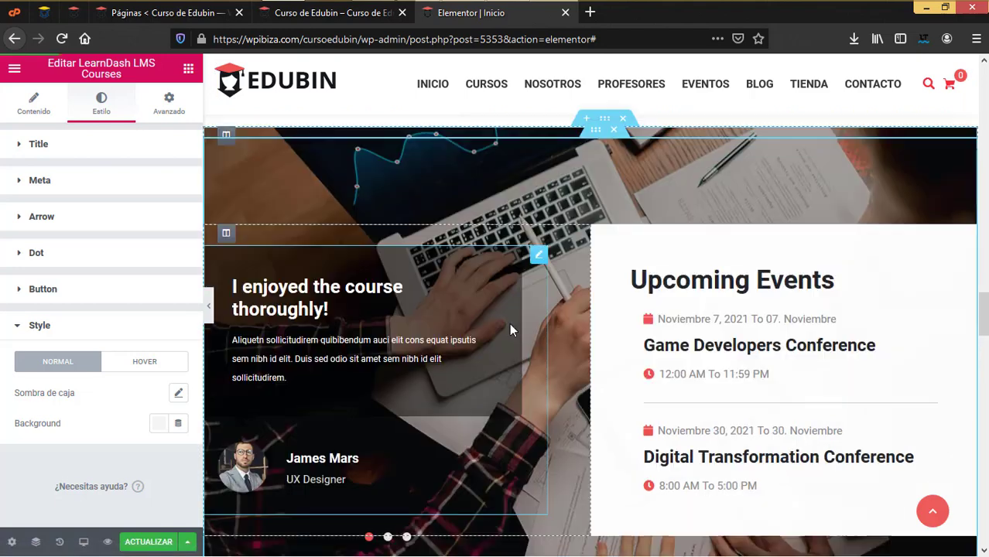
pyautogui.scroll(-2, 509, 323)
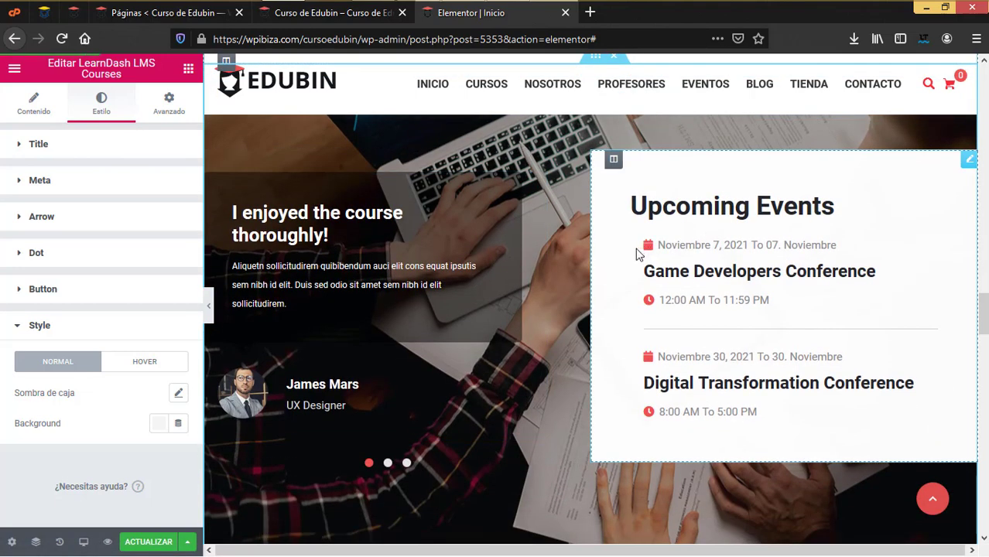
pyautogui.click(316, 233)
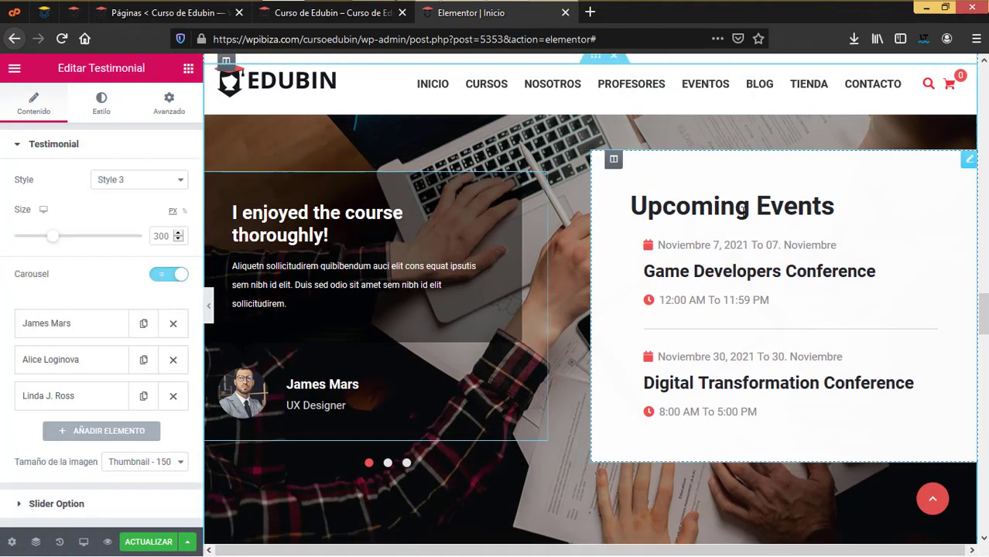
# Replace the Upcoming Events heading with 'Eventos proximos'
pyautogui.click(912, 212)
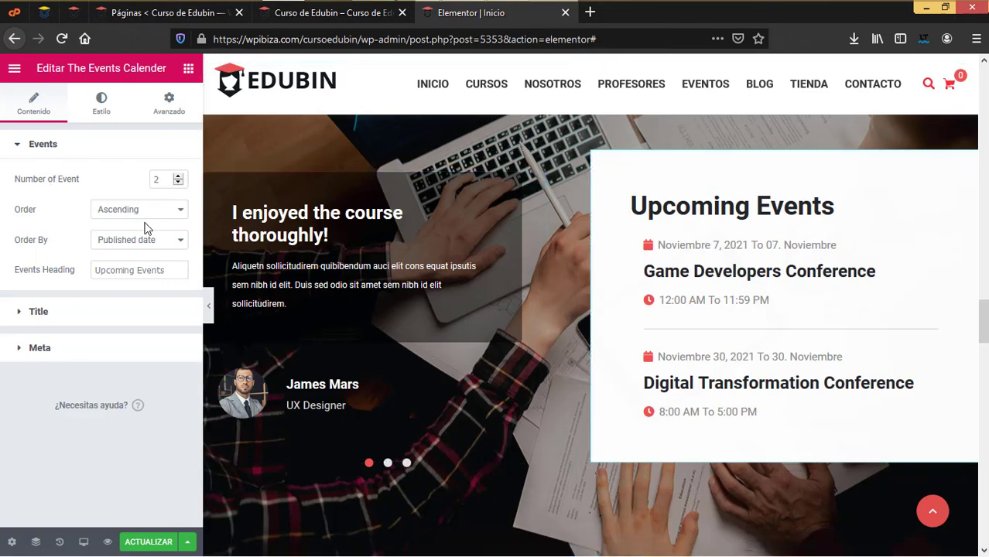
pyautogui.click(152, 275)
pyautogui.hotkey('ctrl', 'a')
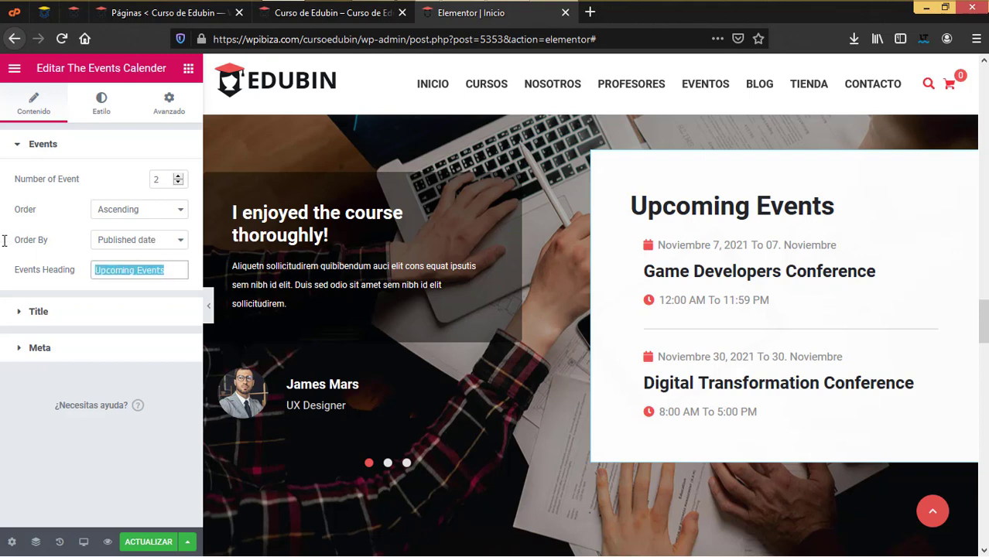
pyautogui.write('Eventos proximos')
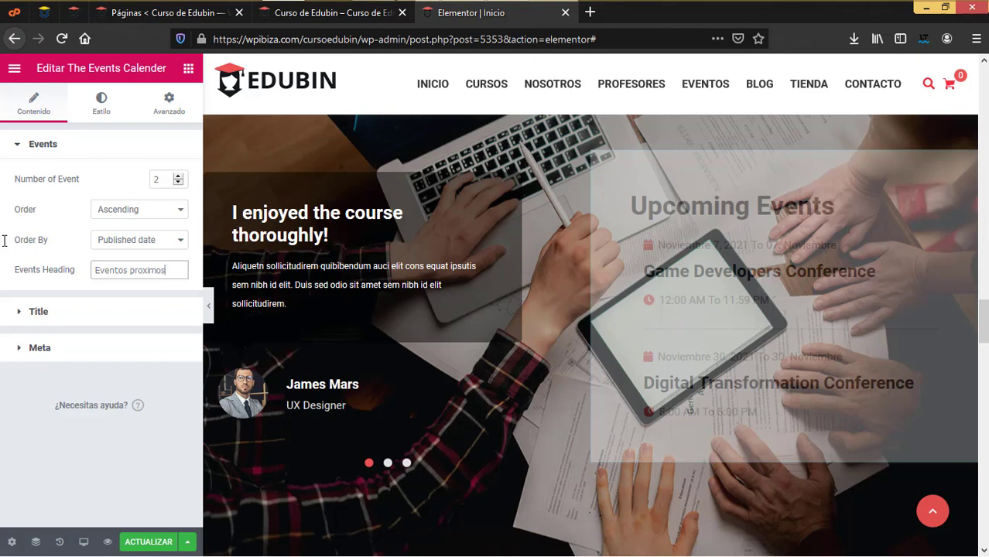
# Check the events widget's Title and Meta options, then save the page with ACTUALIZAR
pyautogui.click(89, 313)
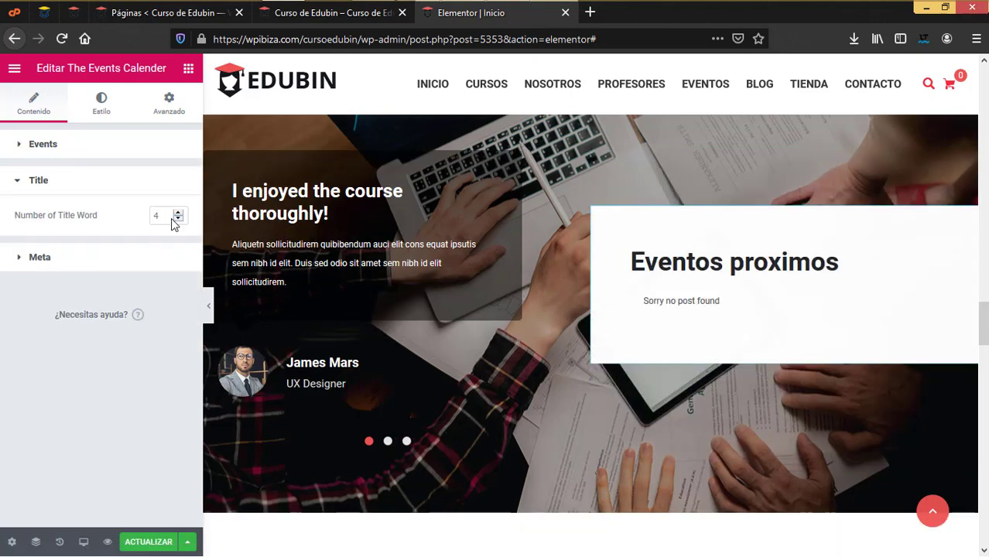
pyautogui.click(82, 260)
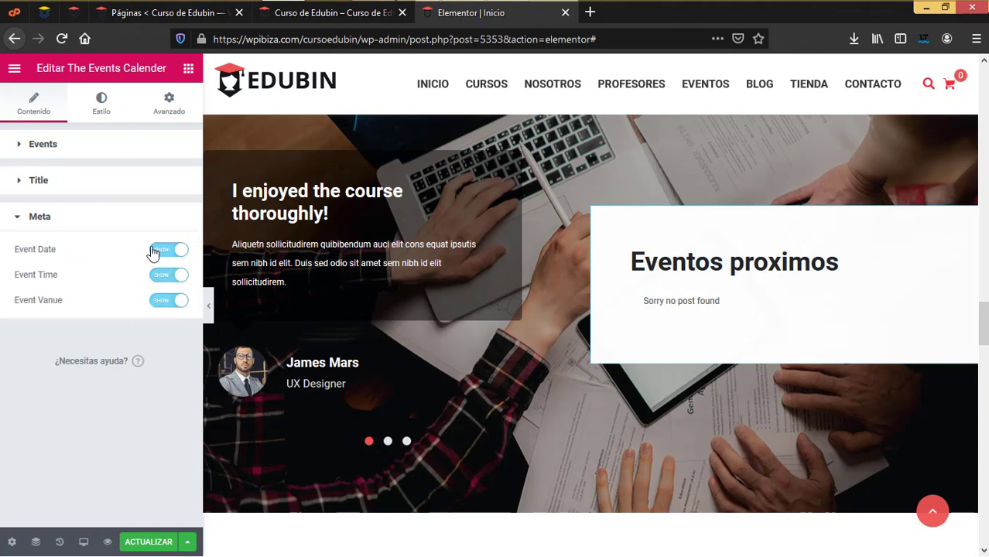
pyautogui.click(65, 150)
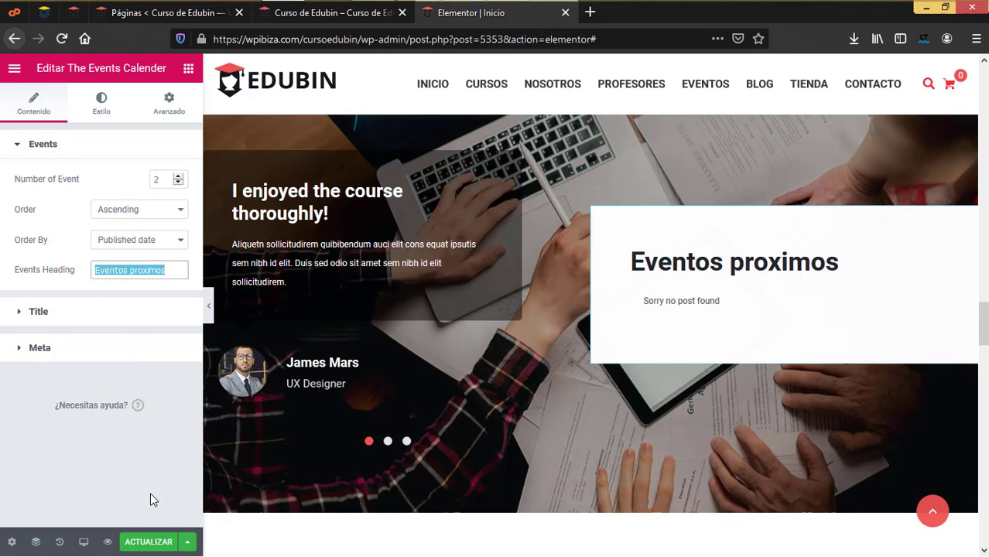
pyautogui.click(153, 545)
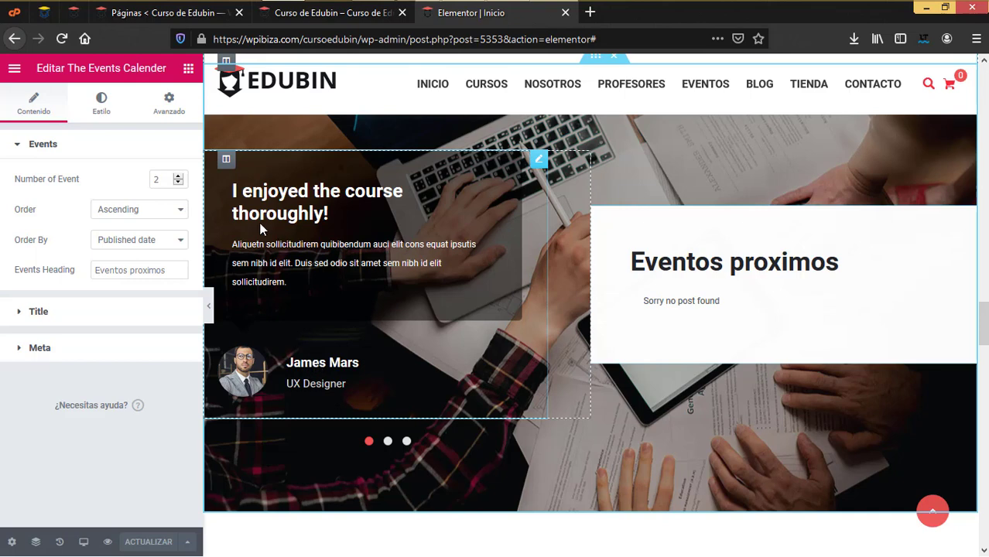
# Try the Style 2 testimonial layout, then set it to Style 1
pyautogui.click(539, 166)
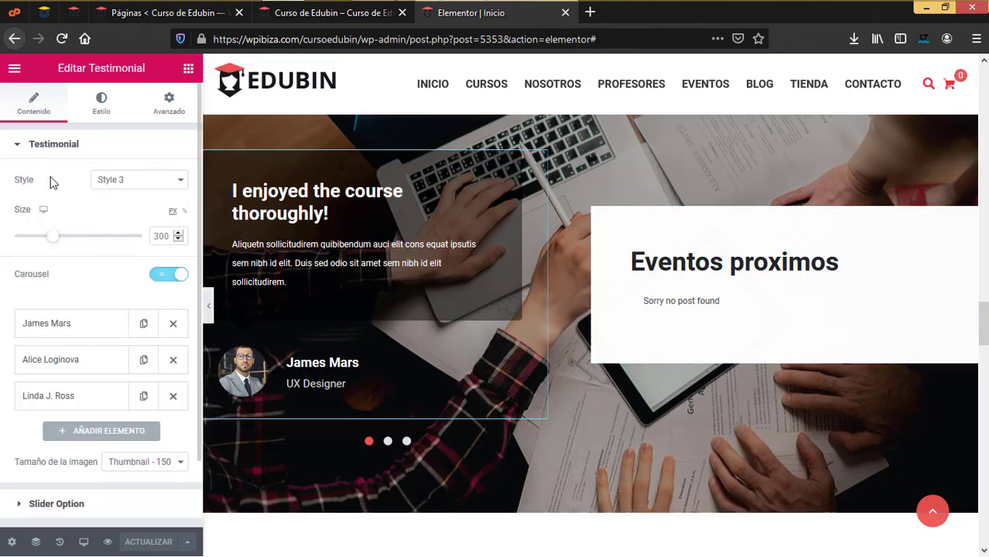
pyautogui.click(140, 181)
pyautogui.click(138, 214)
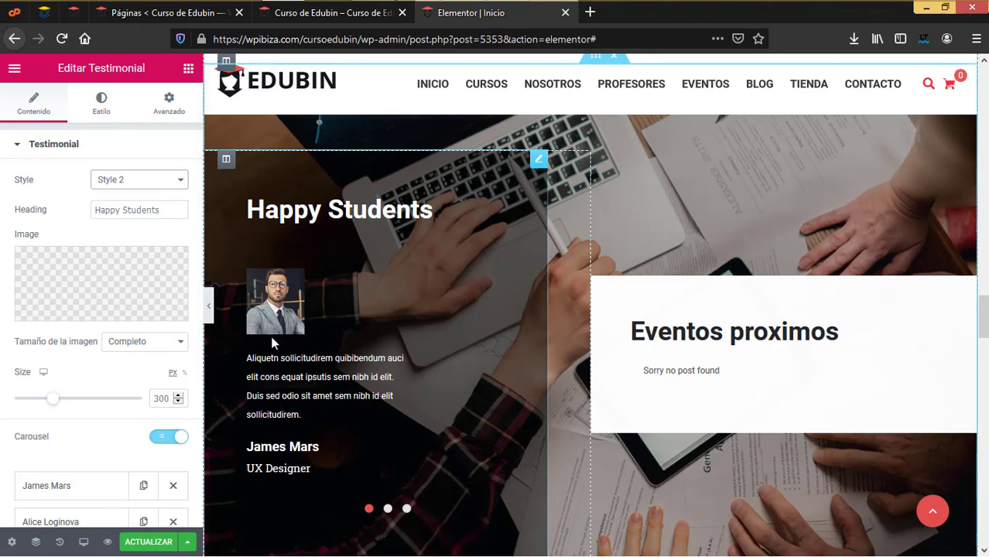
pyautogui.click(141, 178)
pyautogui.click(143, 200)
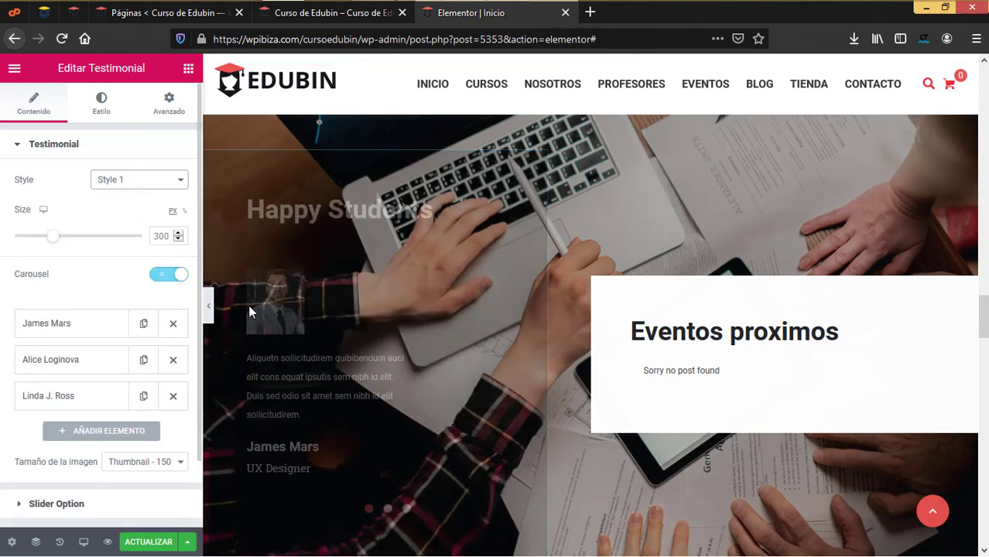
# Scroll the Elementor preview down toward the 'Have a Look Our Blog' section with the Latest Blog heading
pyautogui.scroll(-10, 475, 421)
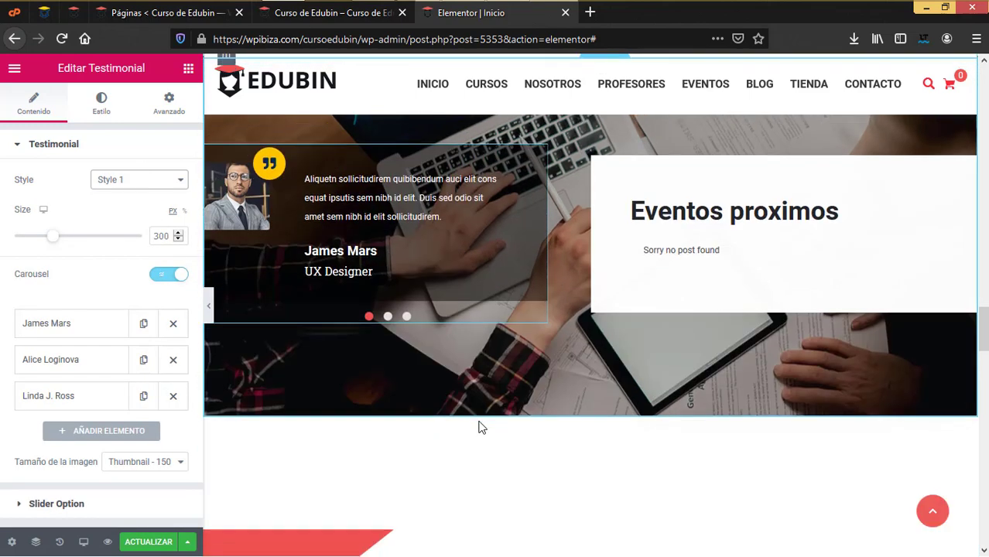
pyautogui.scroll(2, 577, 348)
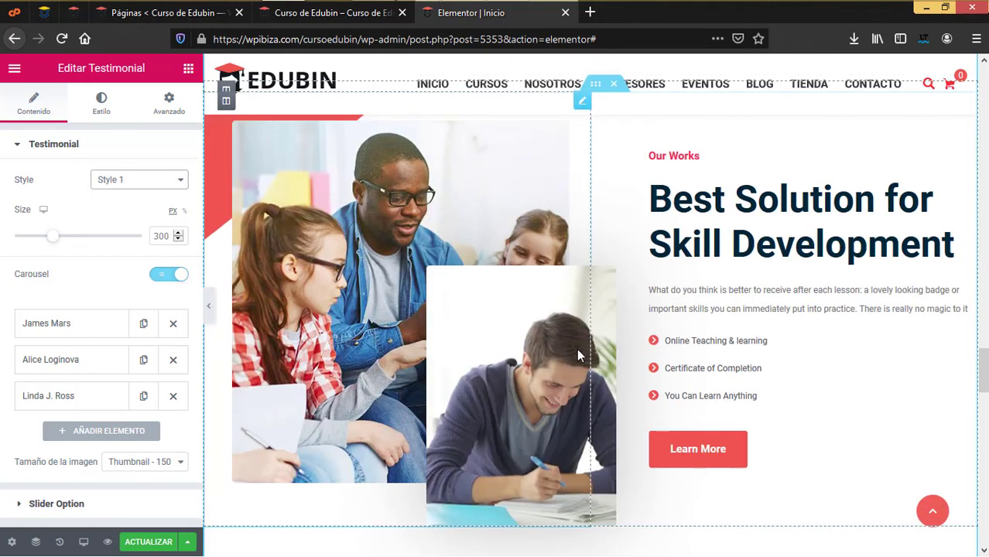
pyautogui.scroll(-6, 550, 434)
pyautogui.scroll(-5, 545, 436)
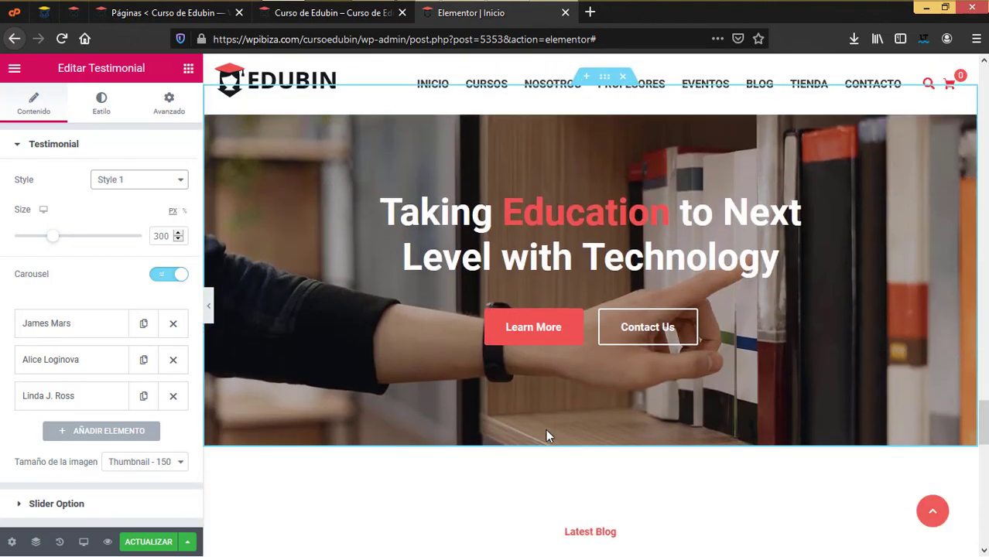
pyautogui.scroll(-2, 545, 435)
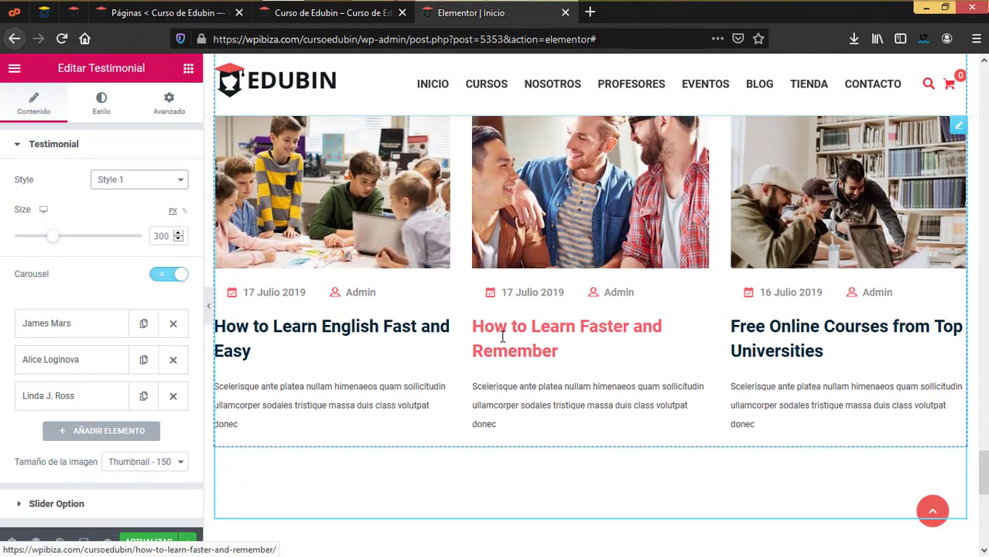
pyautogui.scroll(4, 625, 342)
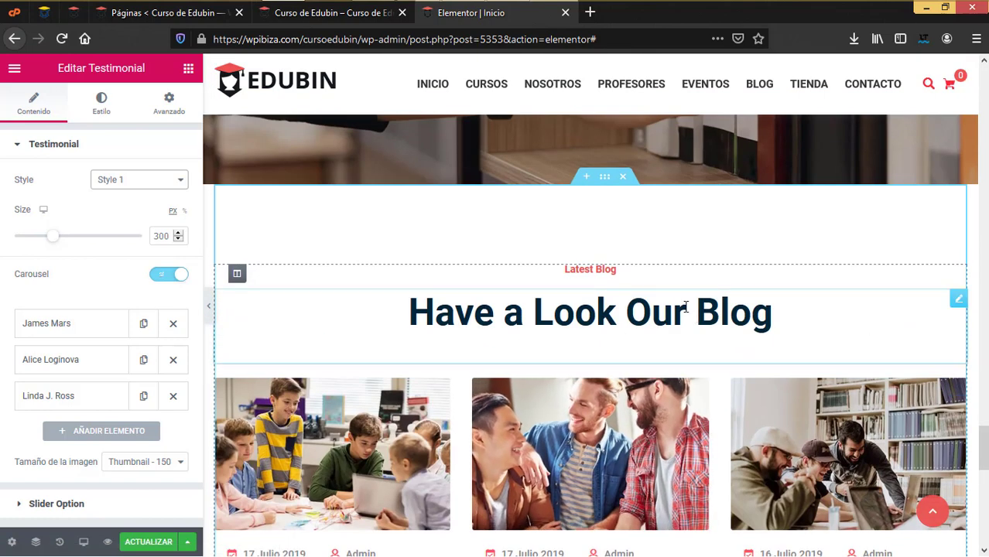
pyautogui.click(618, 277)
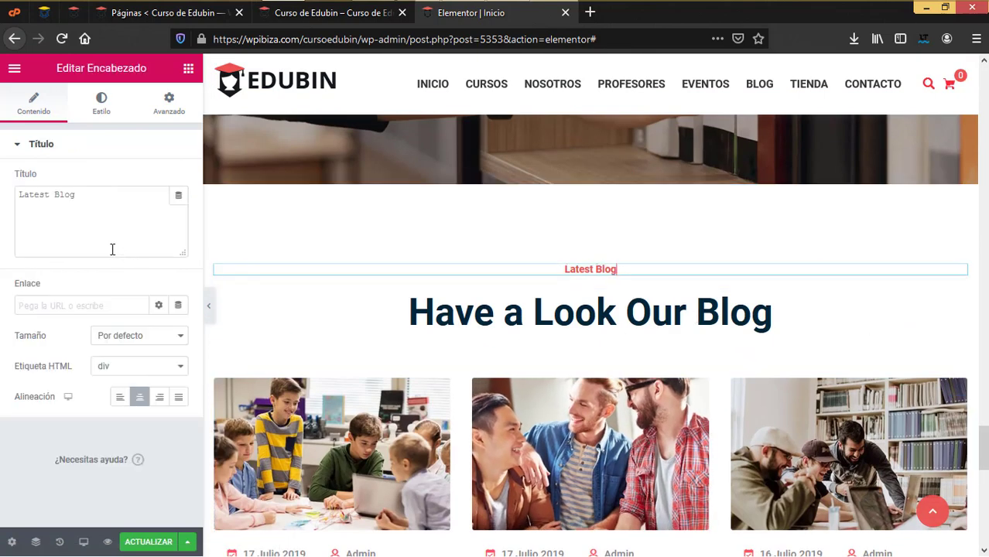
pyautogui.write('Últimas entradas')
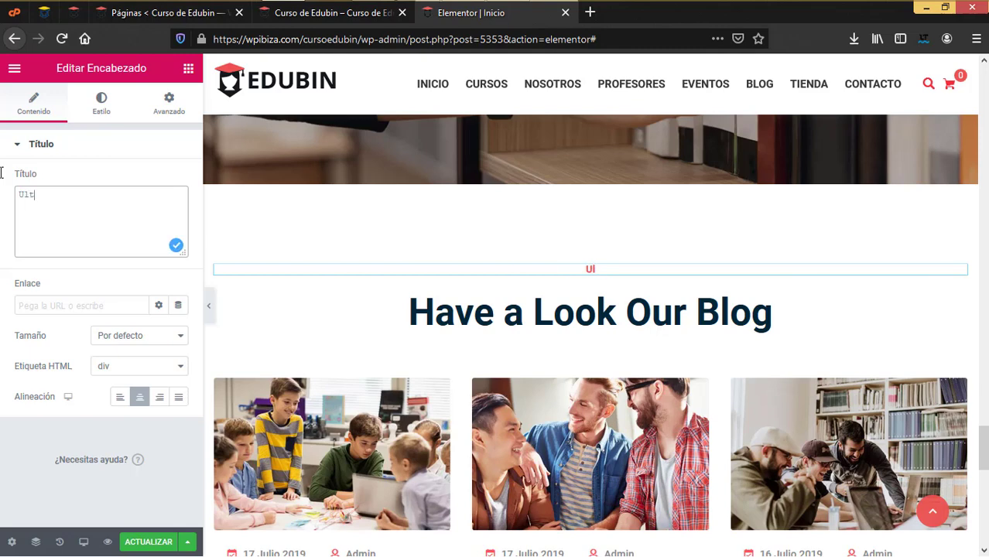
pyautogui.click(805, 313)
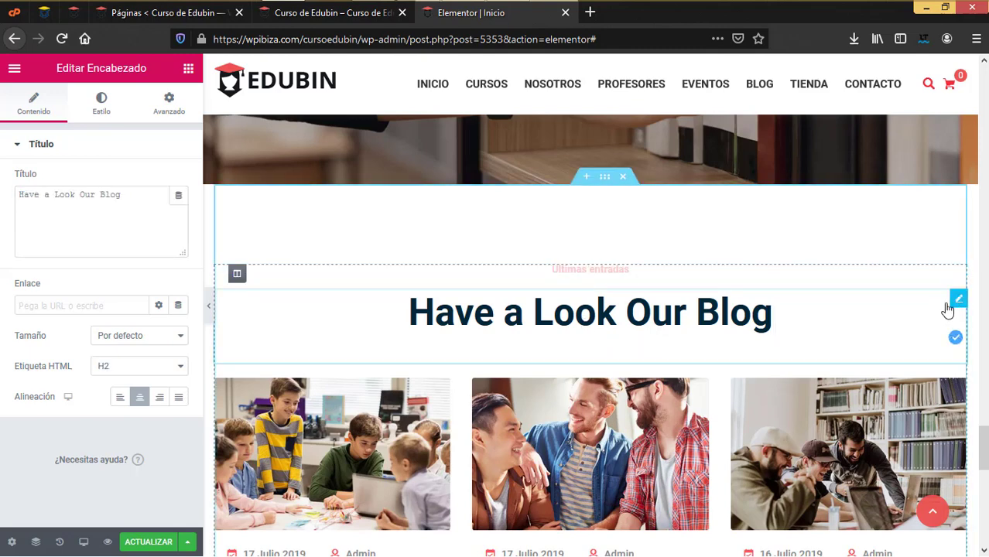
pyautogui.write('Nuestr')
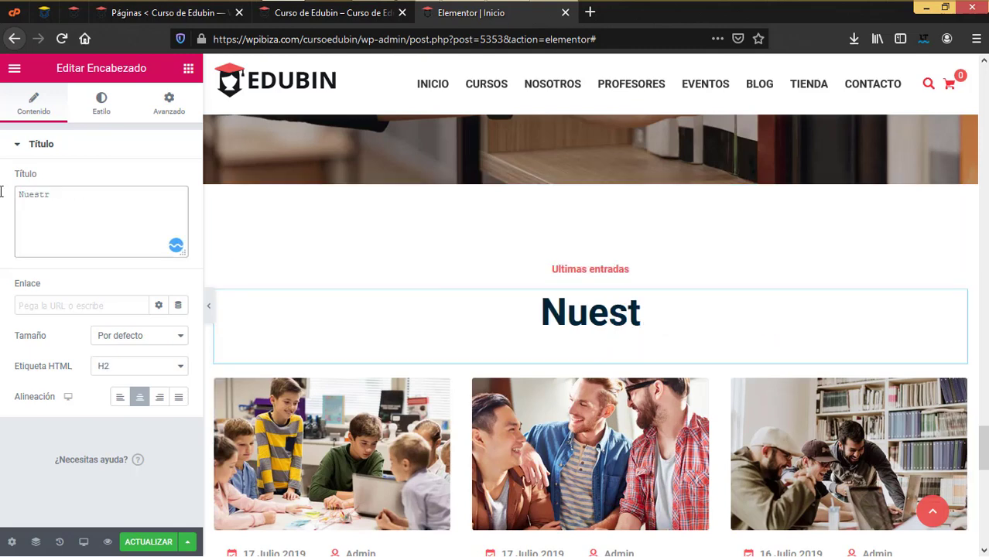
pyautogui.write('o blog')
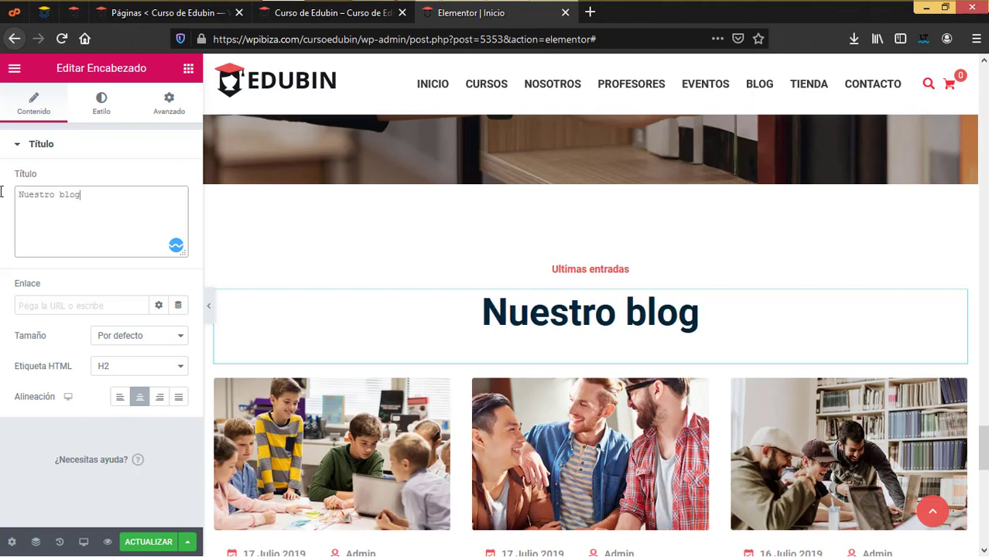
pyautogui.scroll(-1, 410, 334)
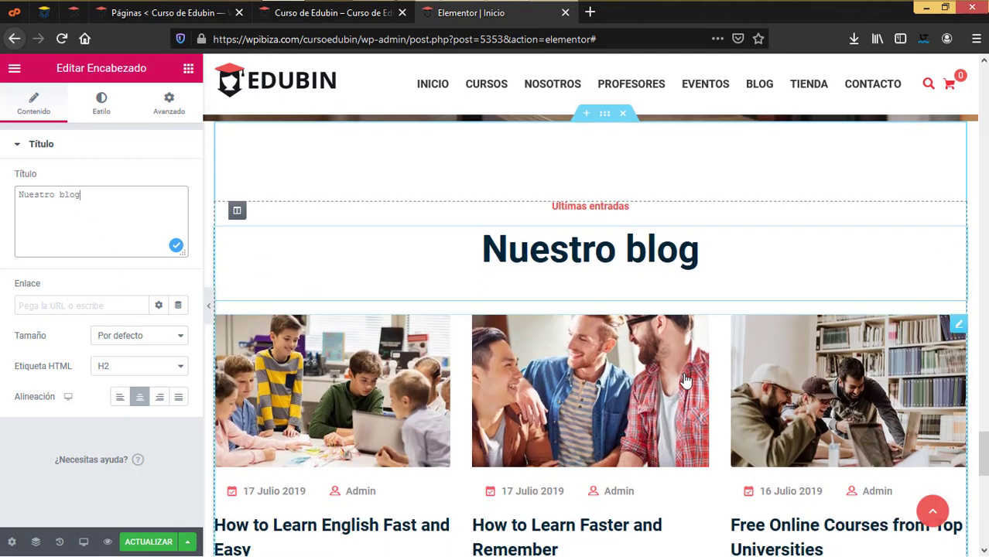
# Preview the blog posts grid in Style 2 and Style 4, then set it back to Style 1
pyautogui.click(957, 317)
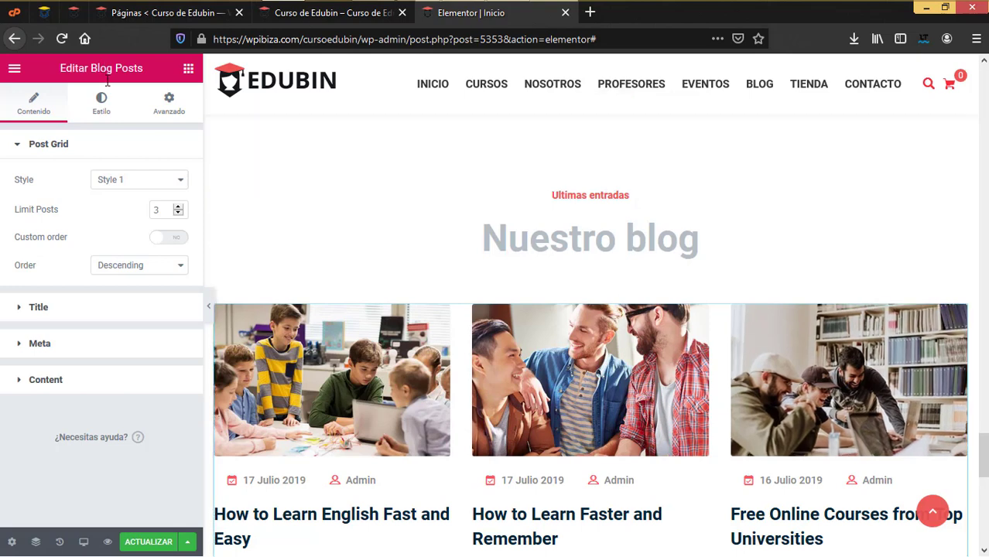
pyautogui.scroll(-4, 299, 234)
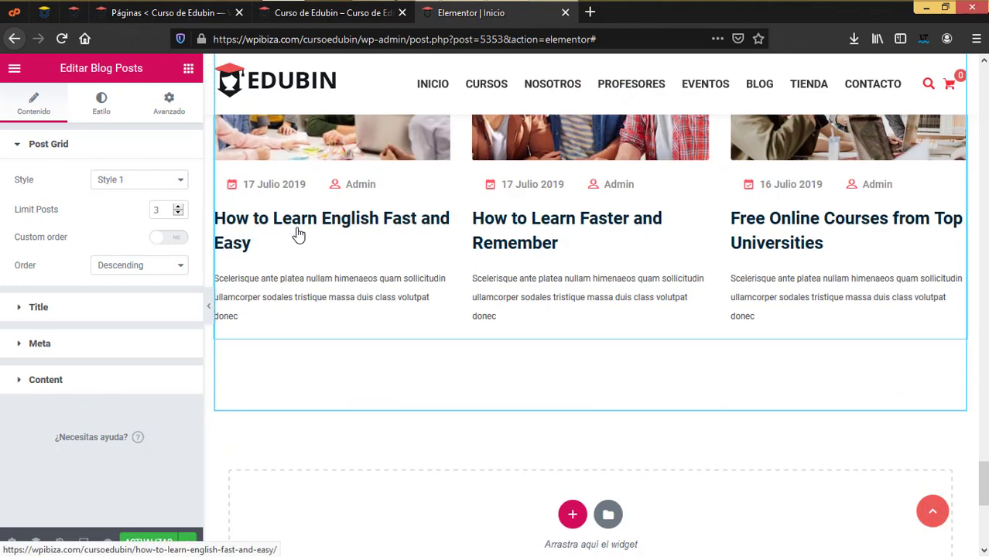
pyautogui.click(131, 187)
pyautogui.click(122, 224)
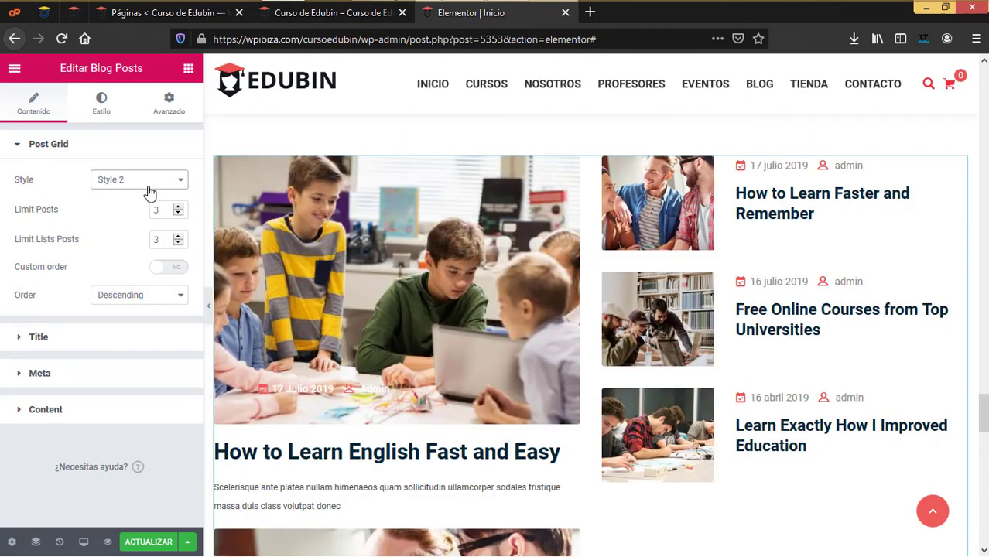
pyautogui.click(149, 192)
pyautogui.click(132, 245)
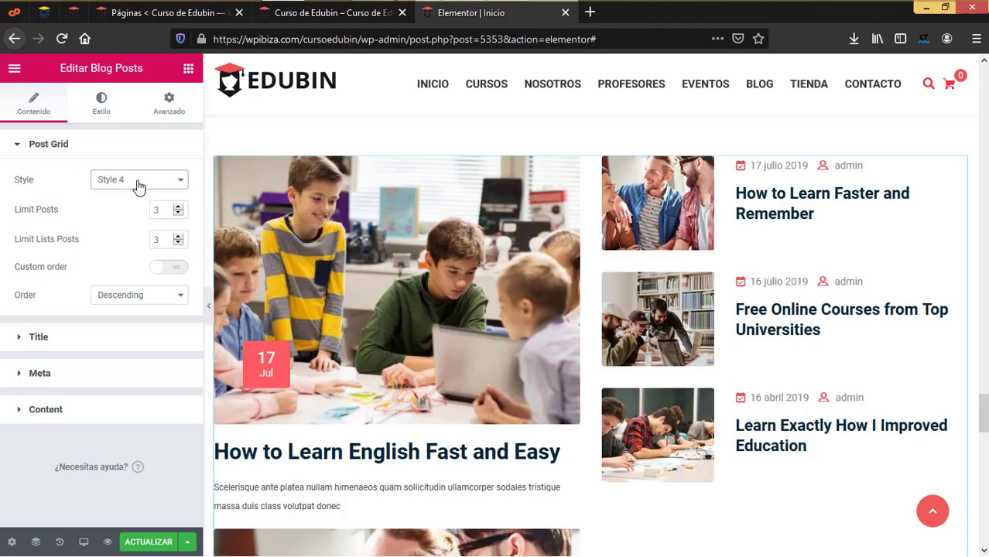
pyautogui.click(138, 188)
pyautogui.click(127, 198)
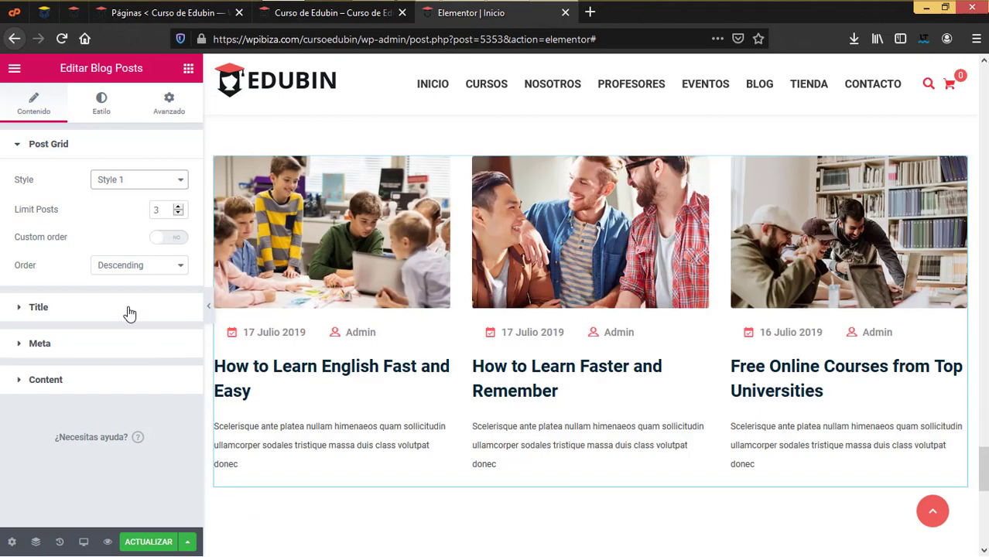
# Expand the blog posts grid's Title, Meta and Content settings for review
pyautogui.click(129, 313)
pyautogui.click(103, 305)
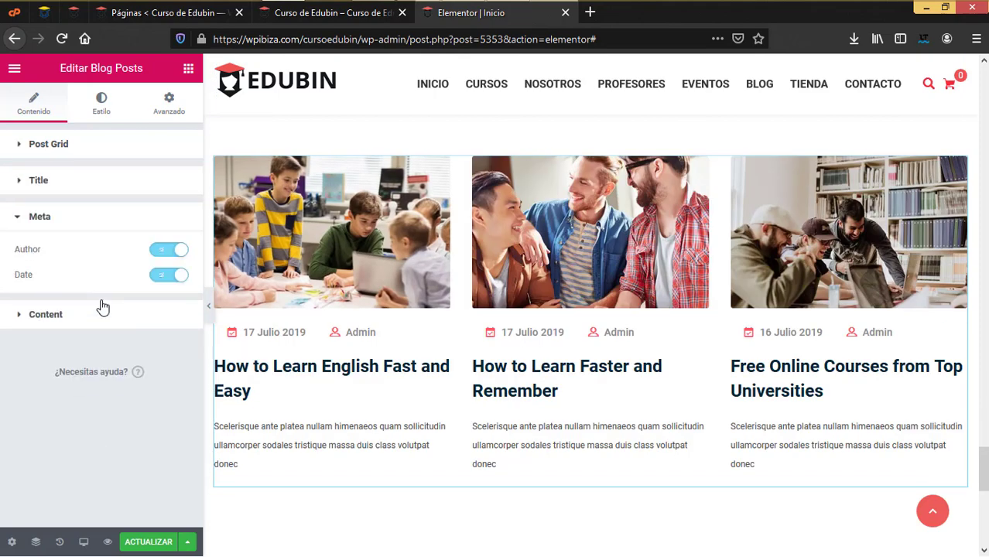
pyautogui.click(89, 316)
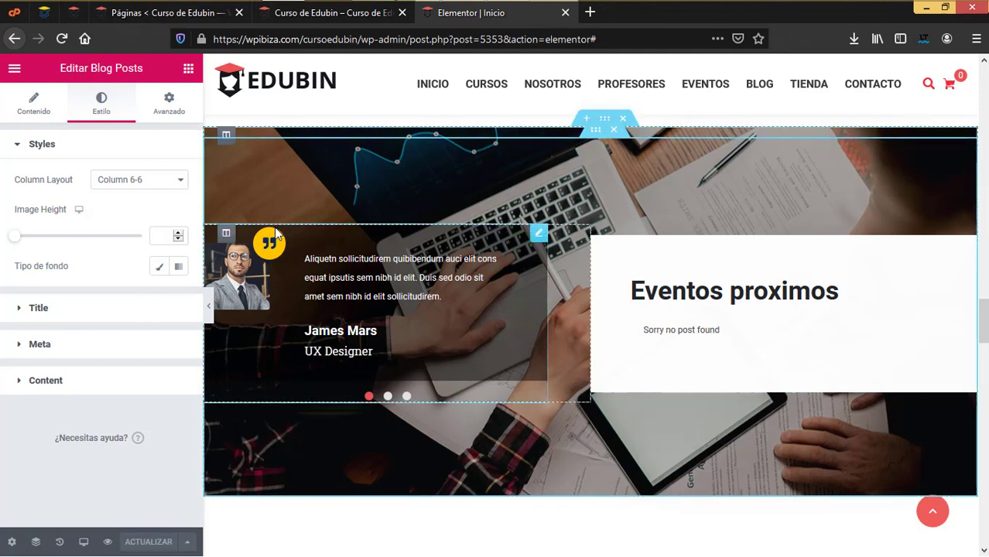
# Close the home page editor and open the Sobre nosotros page from a new tab in Elementor
pyautogui.click(565, 13)
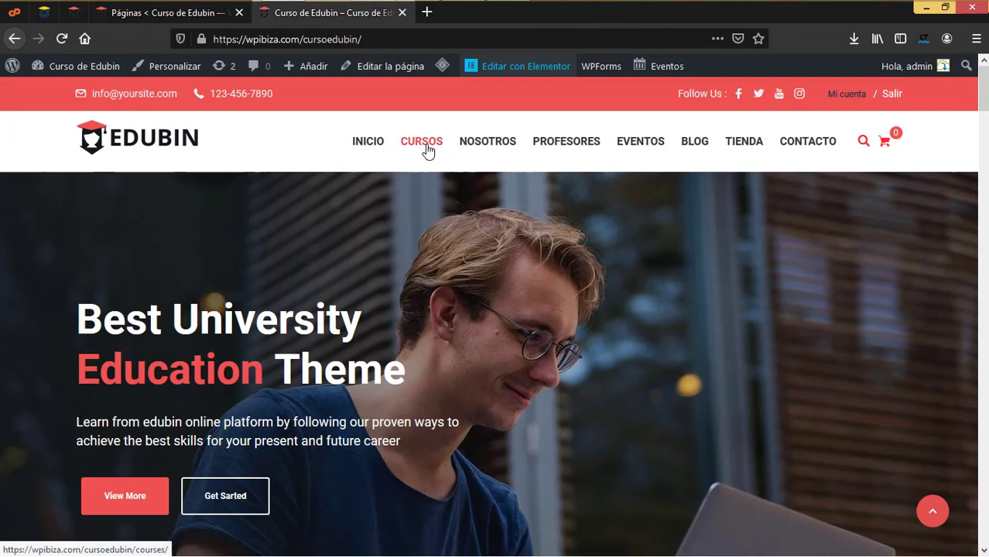
pyautogui.moveTo(505, 146)
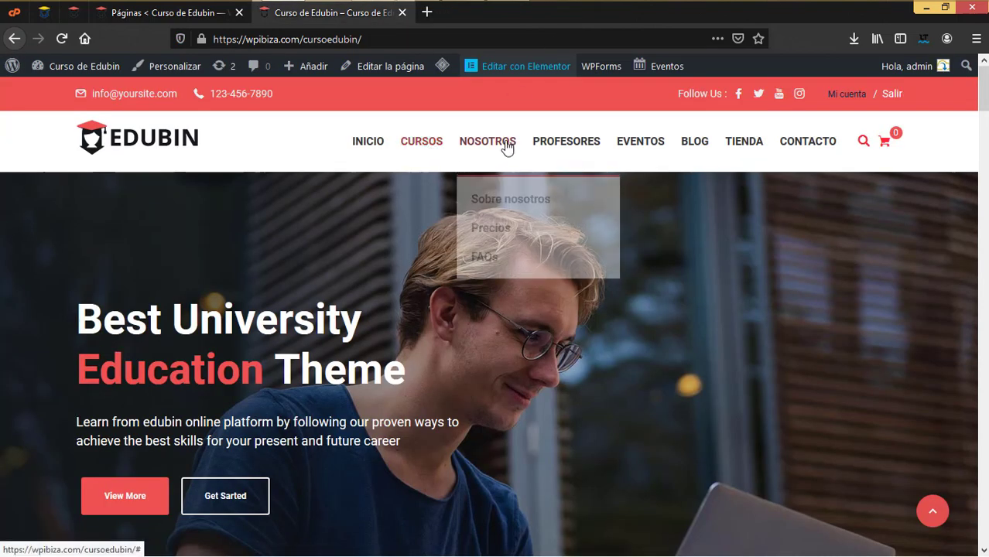
pyautogui.rightClick(494, 206)
pyautogui.click(534, 212)
pyautogui.click(493, 21)
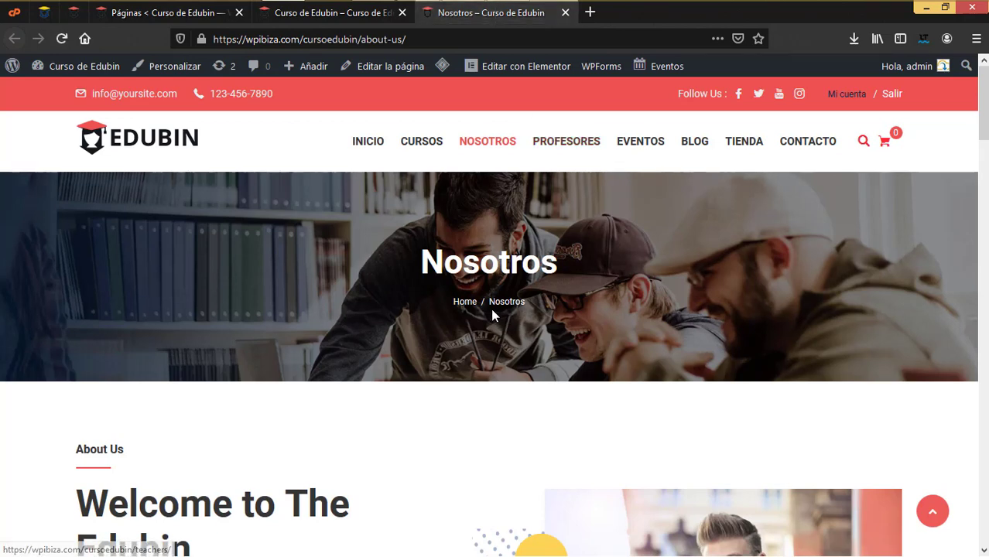
pyautogui.scroll(-2, 490, 308)
pyautogui.click(531, 67)
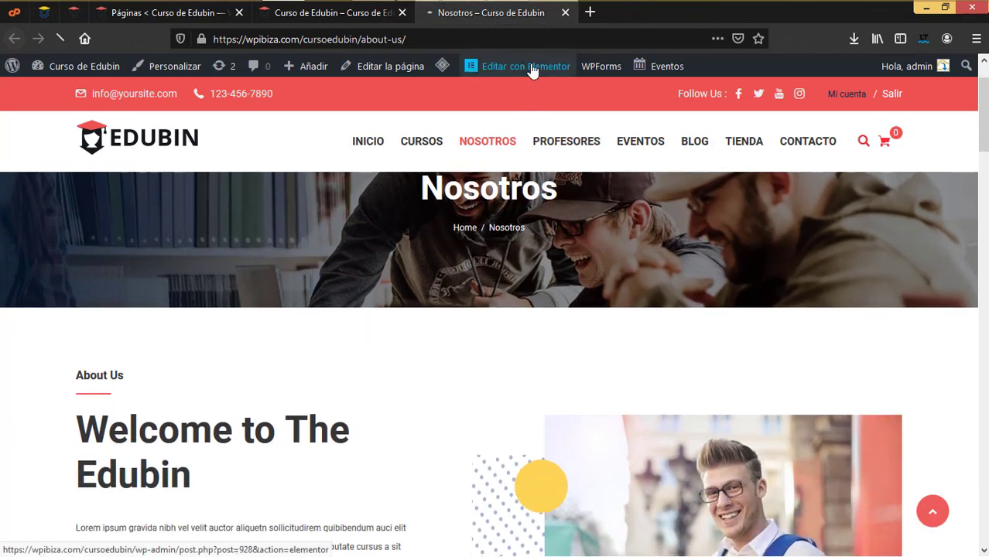
# Select the 'Welcome to The Edubin' heading and scroll through the whole Nosotros page
pyautogui.scroll(-3, 618, 232)
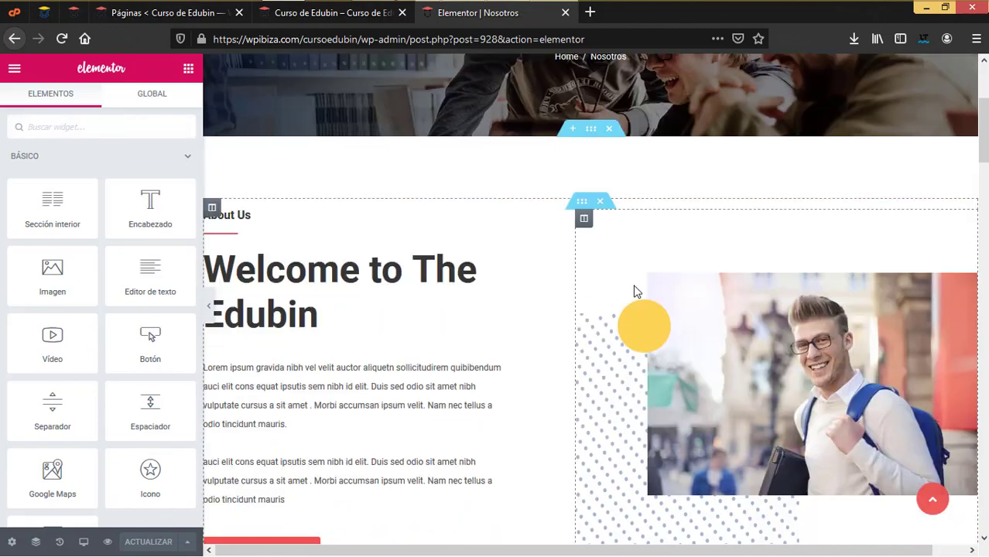
pyautogui.click(268, 280)
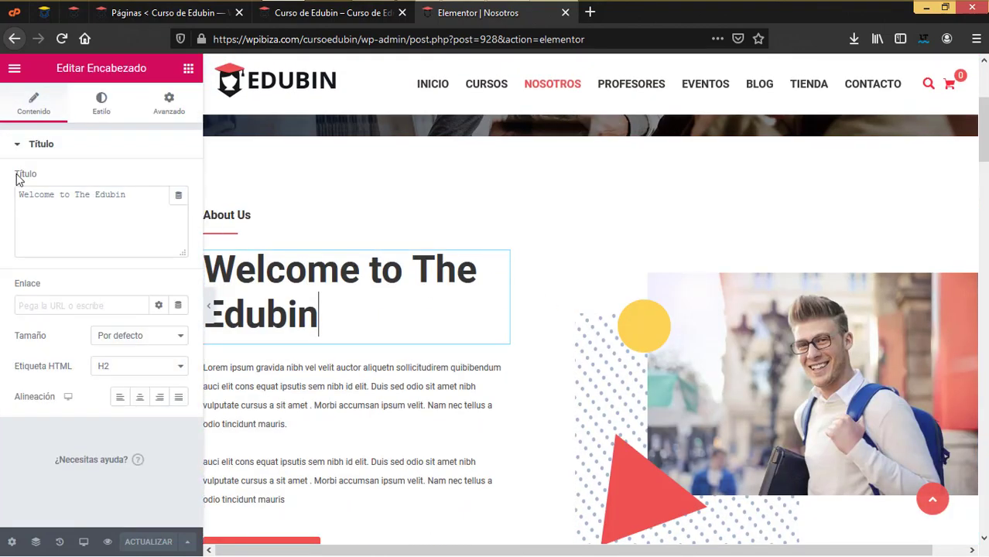
pyautogui.scroll(-4, 716, 375)
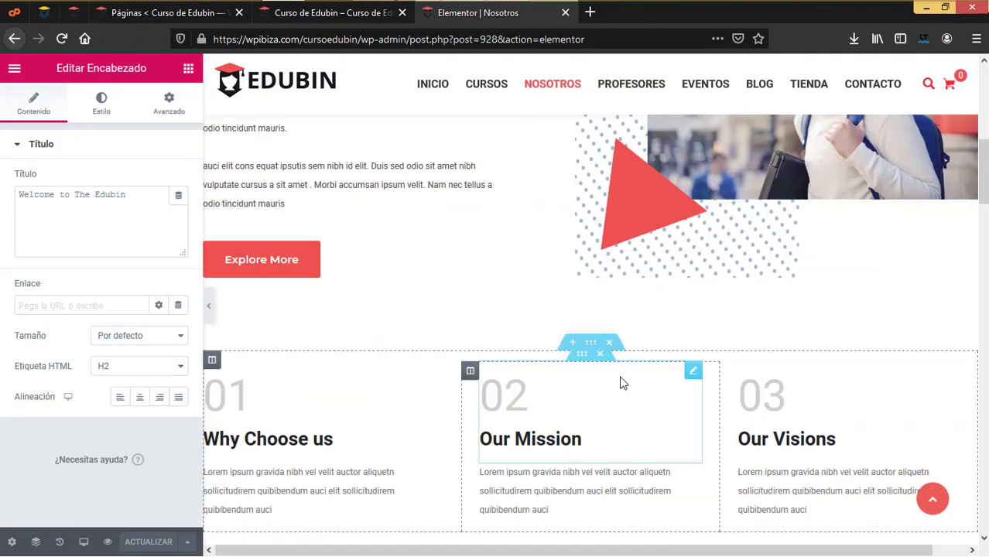
pyautogui.scroll(-6, 620, 382)
pyautogui.scroll(-5, 479, 383)
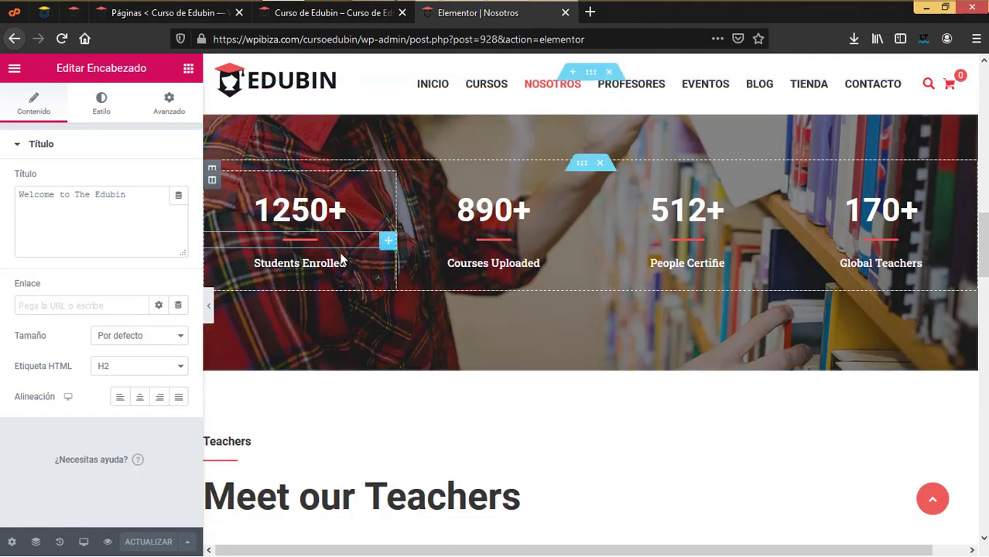
pyautogui.scroll(-15, 478, 384)
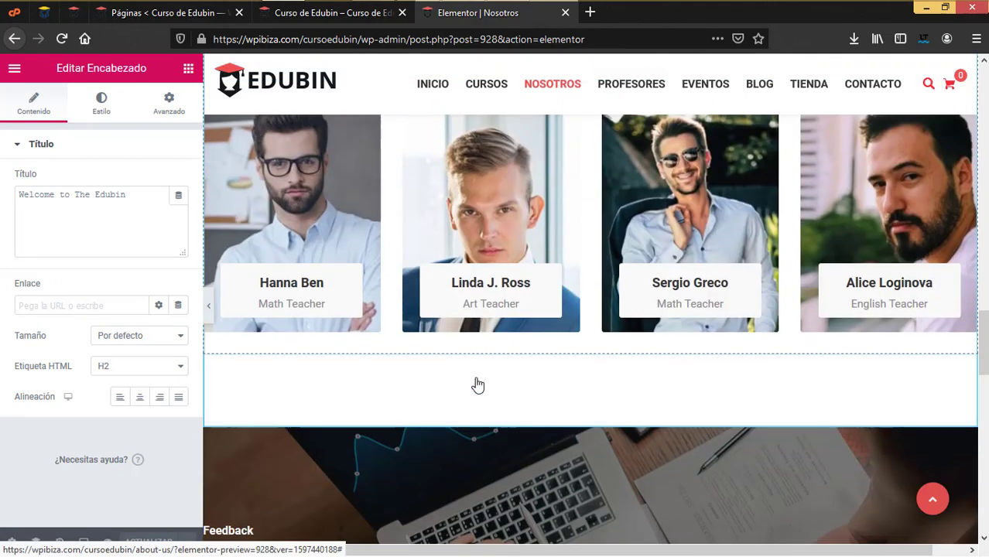
pyautogui.scroll(-4, 475, 382)
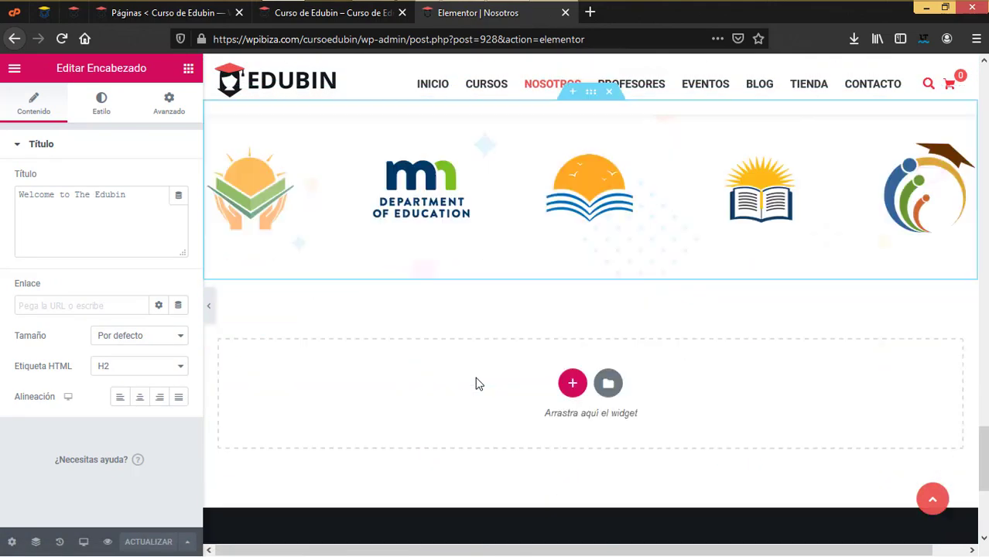
pyautogui.scroll(4, 468, 373)
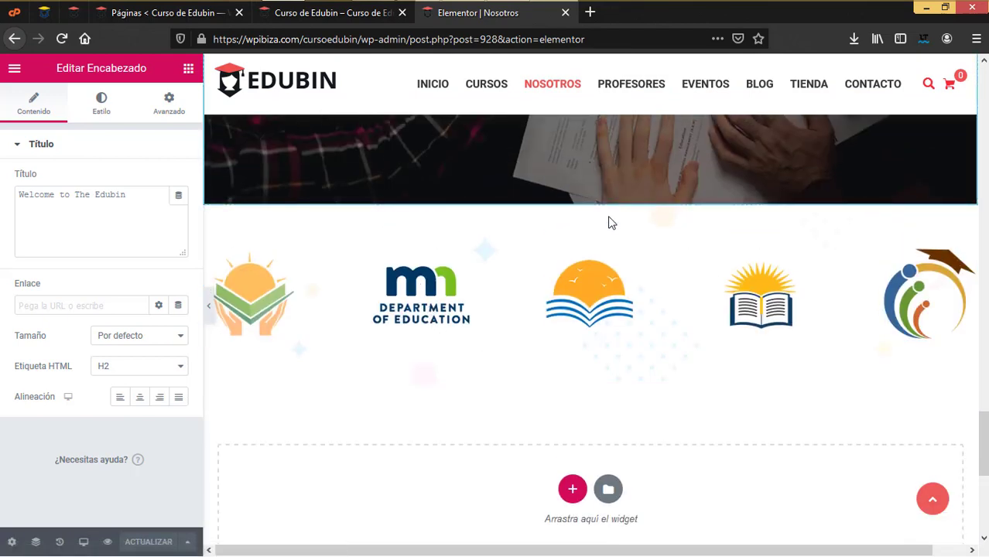
# Delete the partner logos section, undo the deletion, and close the Nosotros editor
pyautogui.click(608, 199)
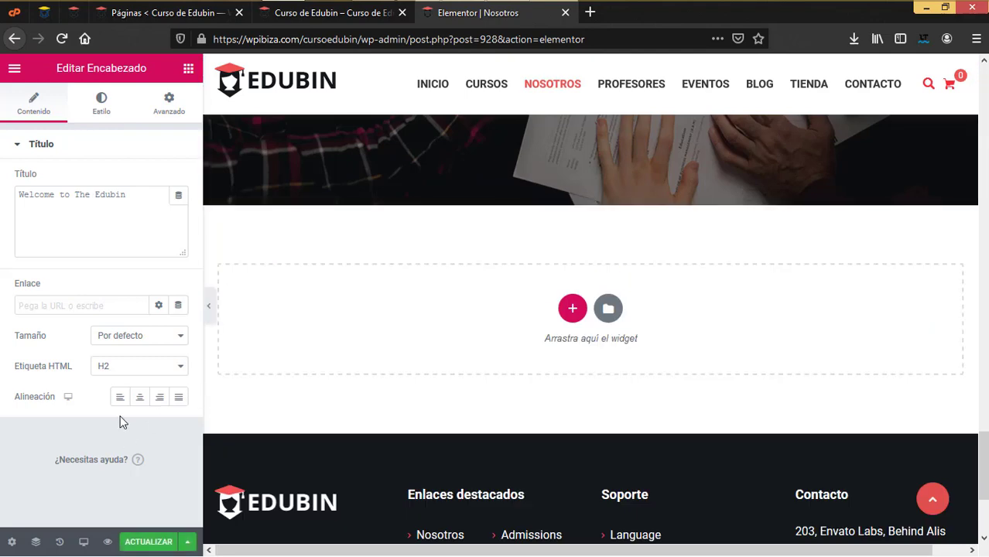
pyautogui.hotkey('ctrl', 'z')
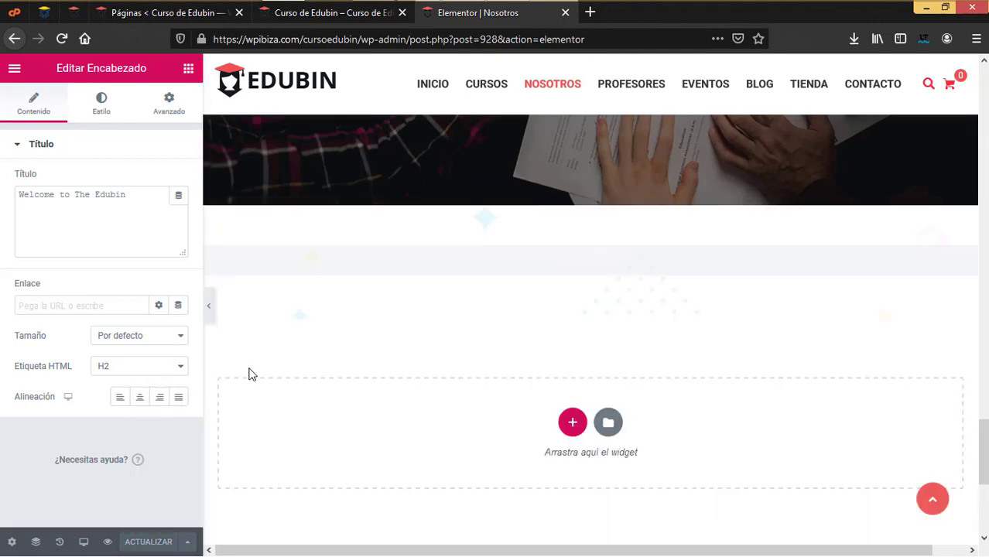
pyautogui.scroll(10, 250, 373)
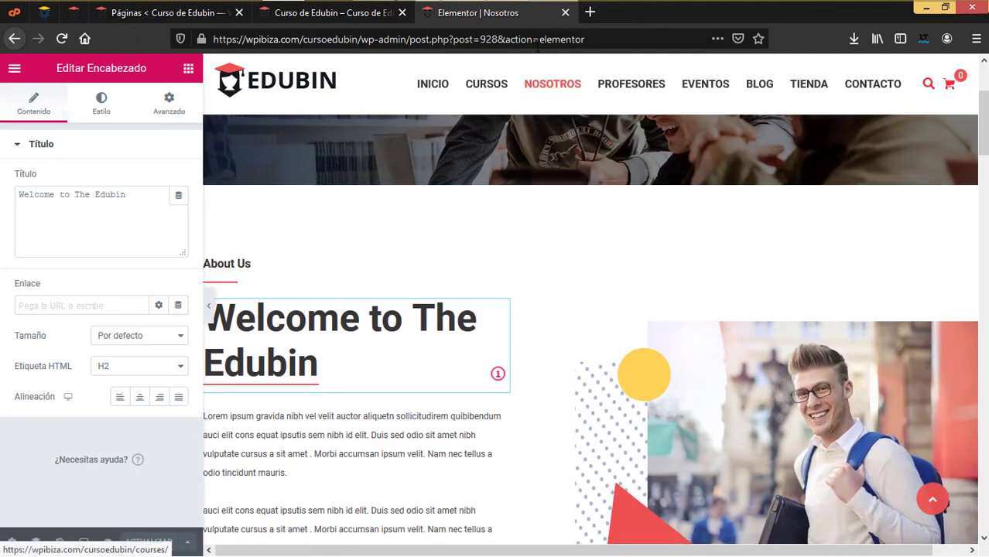
pyautogui.click(564, 12)
pyautogui.moveTo(503, 151)
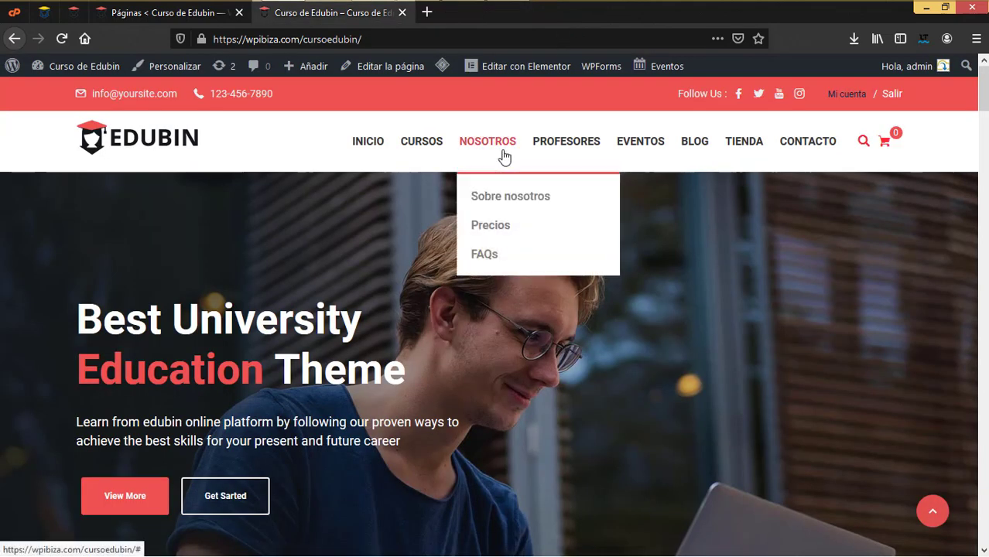
# Open the Precios and FAQs pages in new tabs and switch to Precios
pyautogui.rightClick(489, 232)
pyautogui.click(534, 237)
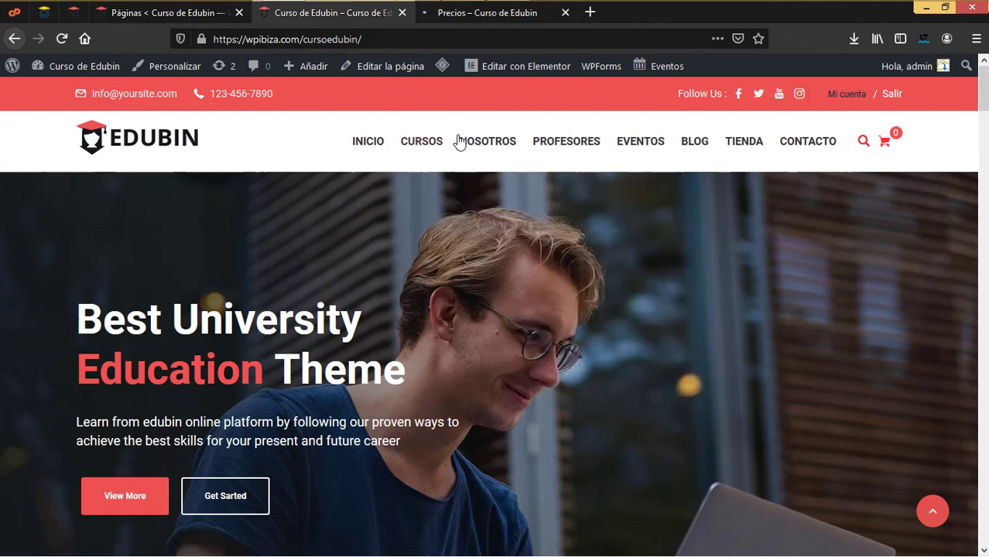
pyautogui.rightClick(499, 253)
pyautogui.click(585, 262)
pyautogui.hotkey('ctrl', 'Tab')
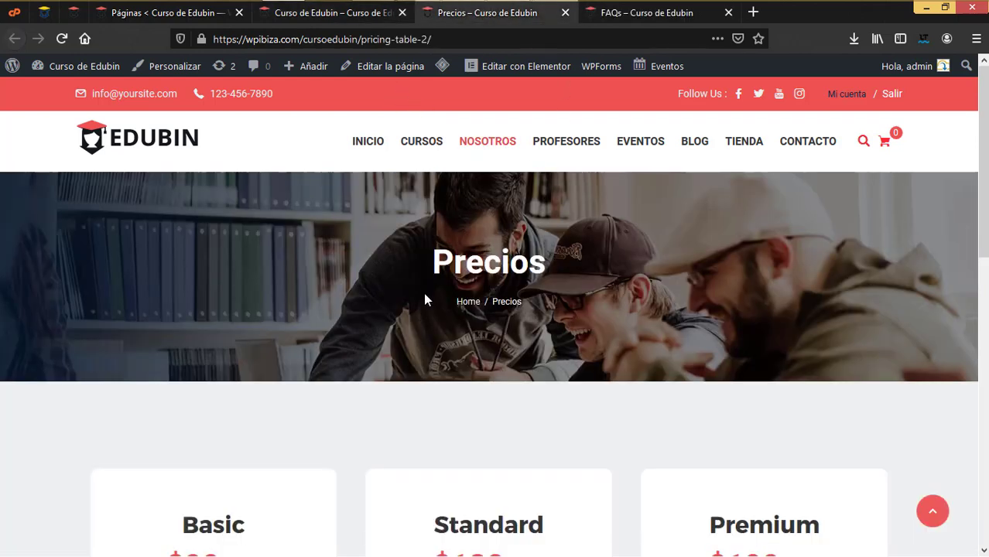
pyautogui.scroll(-4, 423, 286)
pyautogui.scroll(2, 426, 273)
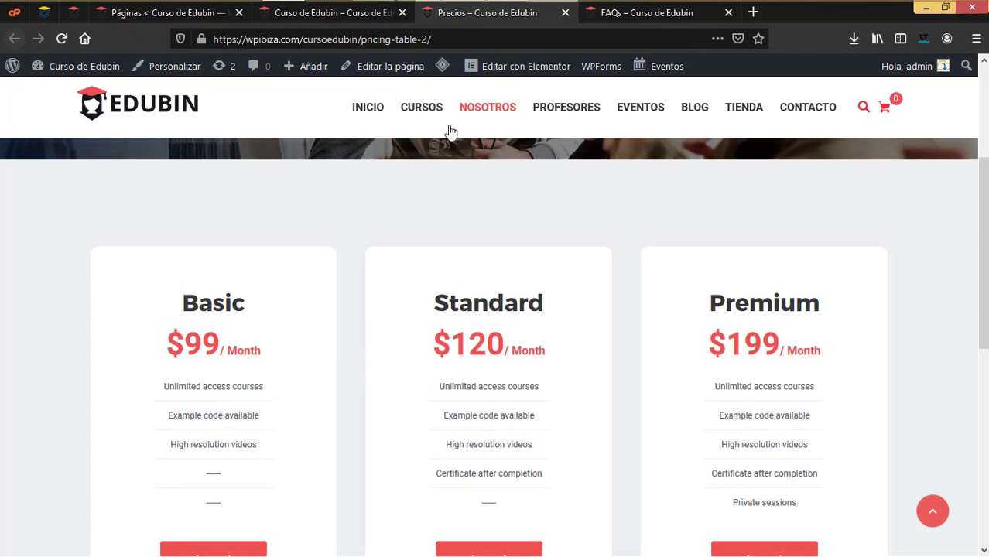
# Open Precios in Elementor and inspect the Basic plan heading, $99 / Month price and feature list
pyautogui.click(524, 68)
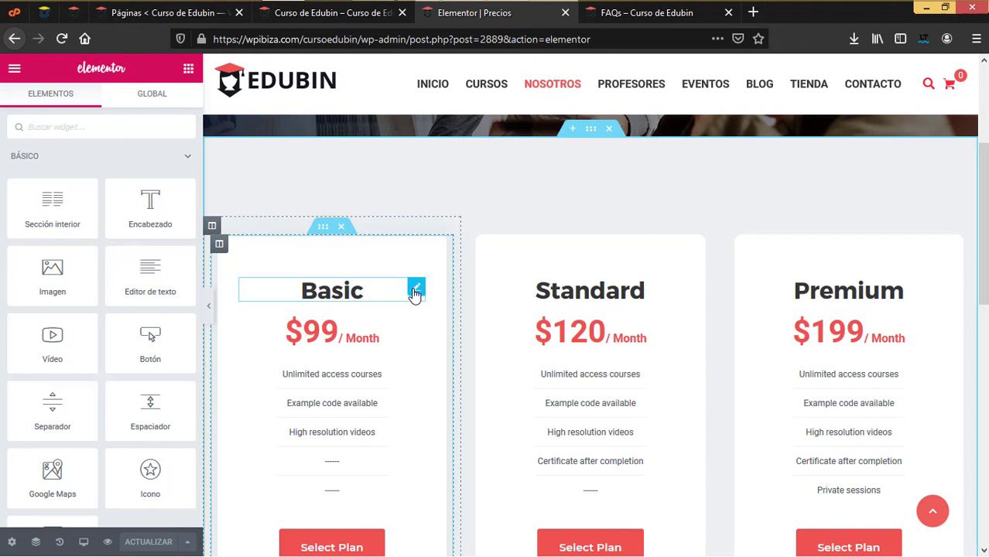
pyautogui.click(415, 290)
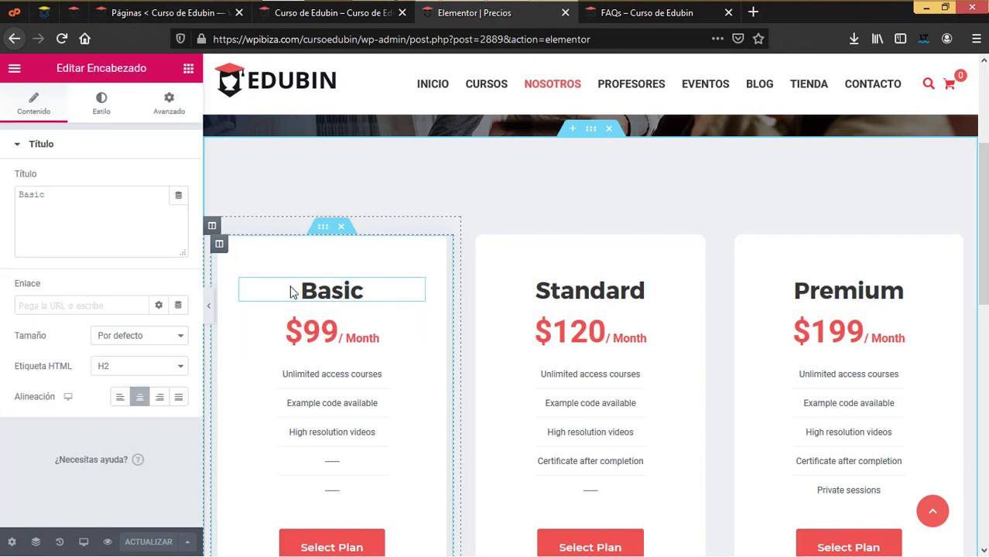
pyautogui.click(334, 337)
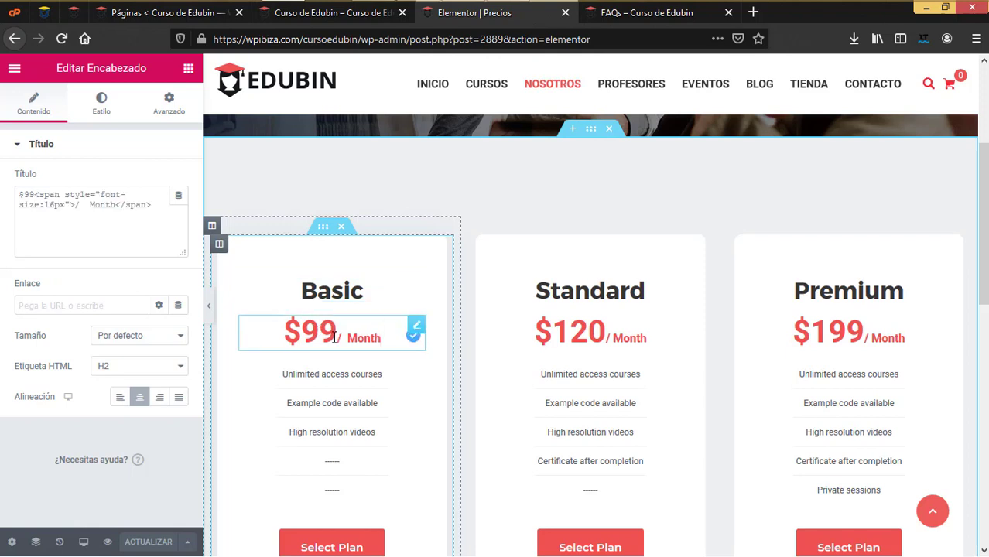
pyautogui.click(340, 374)
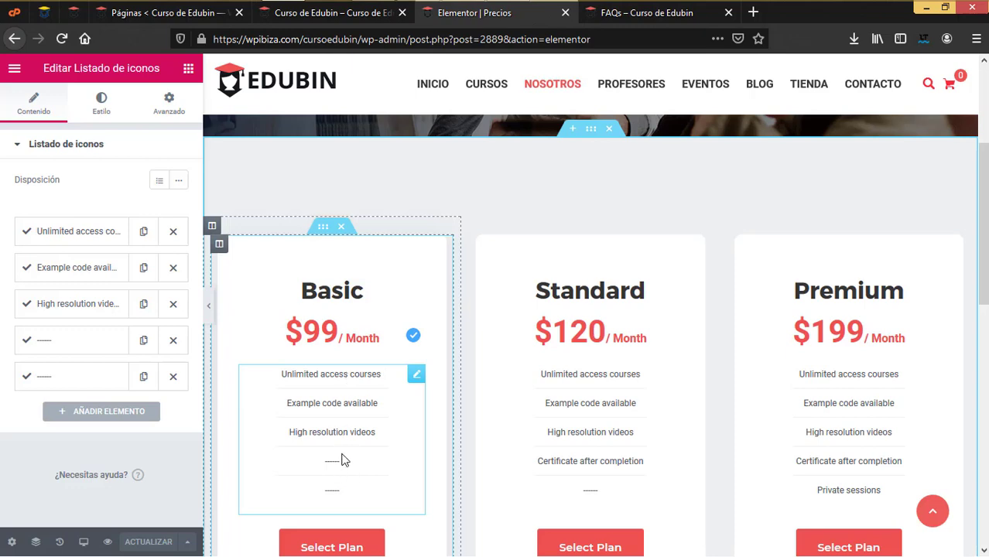
pyautogui.scroll(-3, 341, 461)
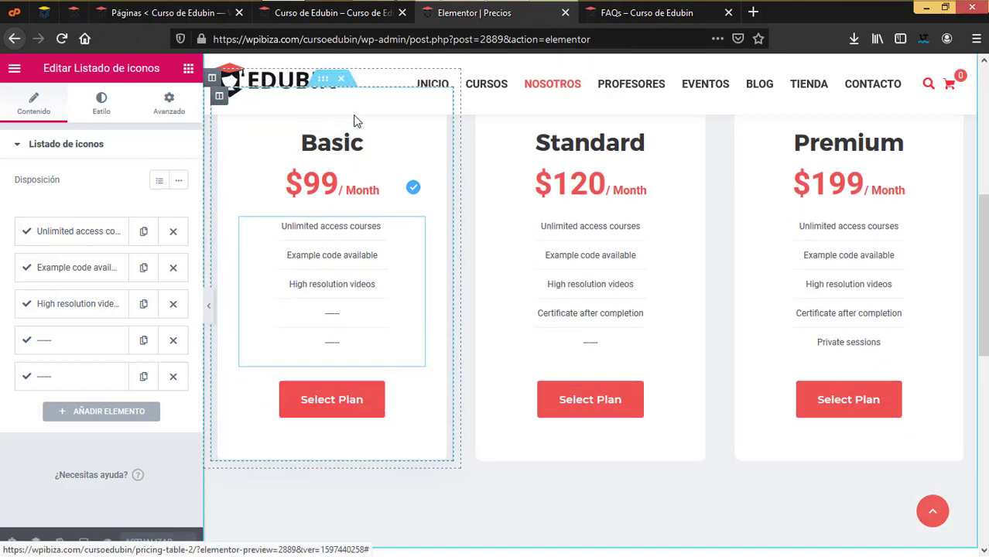
pyautogui.scroll(6, 437, 322)
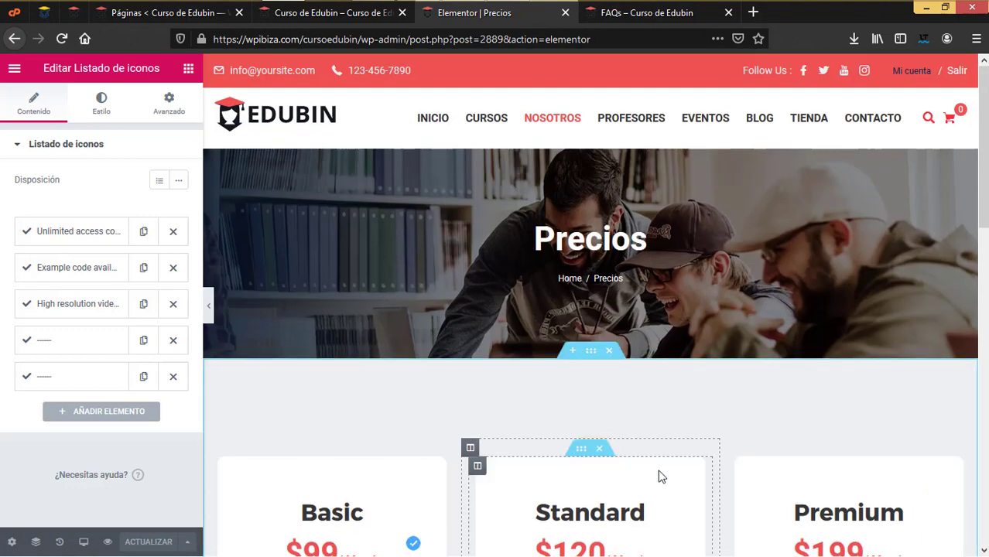
# Close the Precios editor and select the FAQ heading on the FAQs page
pyautogui.click(565, 12)
pyautogui.scroll(-6, 474, 345)
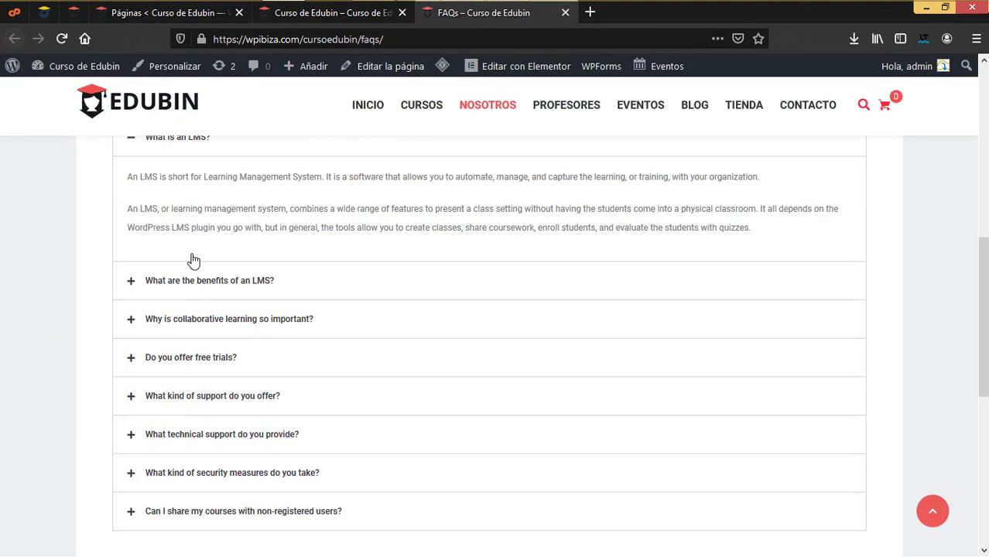
pyautogui.scroll(2, 286, 338)
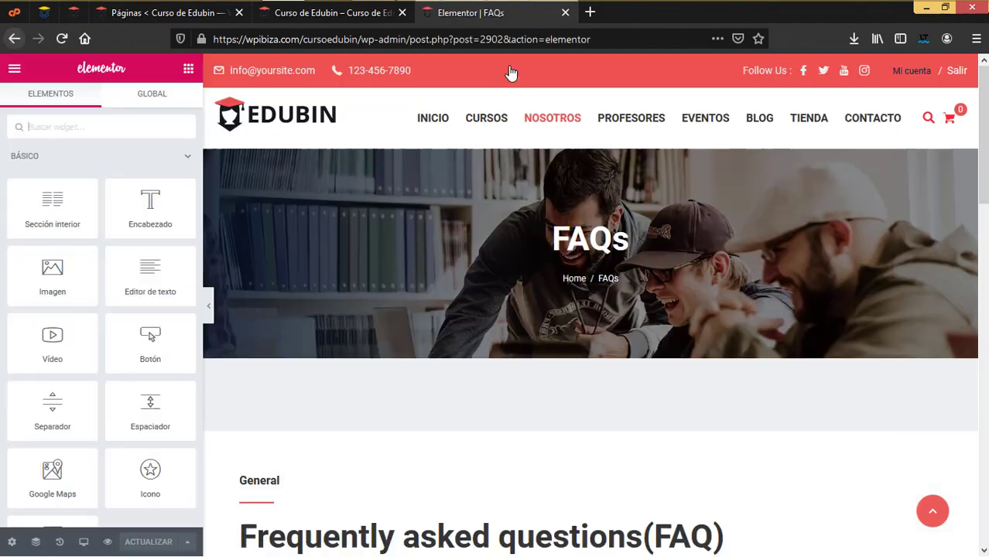
pyautogui.scroll(-4, 542, 202)
pyautogui.click(352, 318)
# Expand the accordion's 'What is an LMS?' item, then close the FAQs editor
pyautogui.scroll(-3, 353, 321)
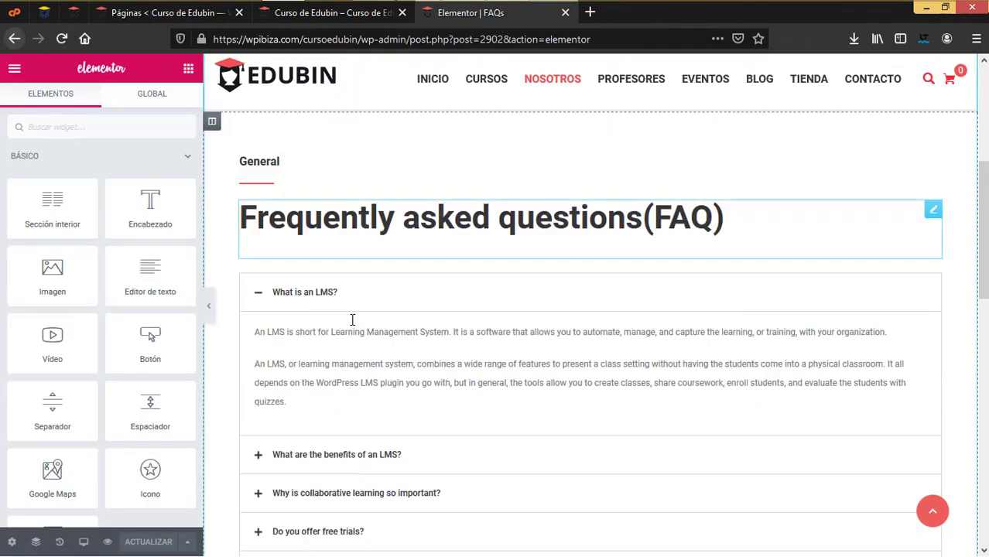
pyautogui.click(469, 226)
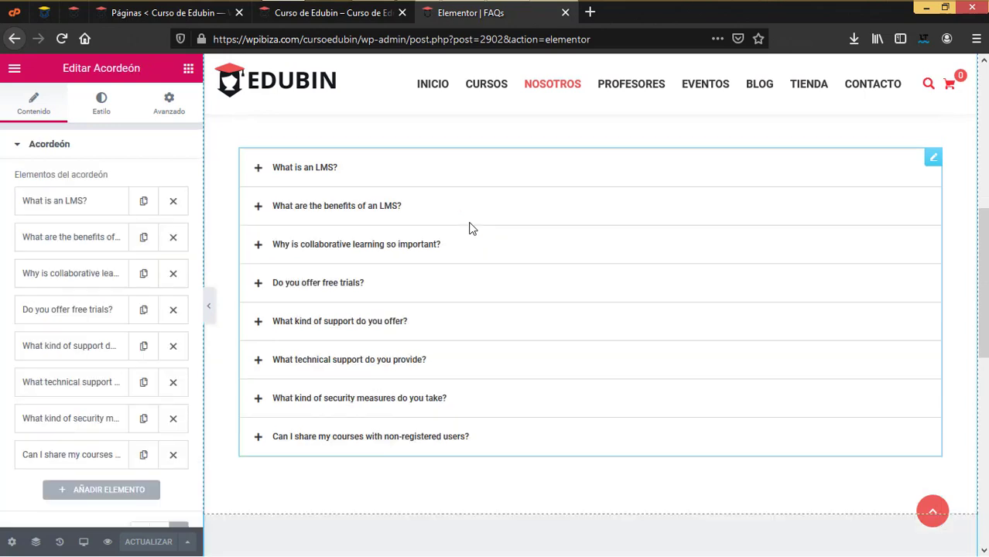
pyautogui.click(72, 206)
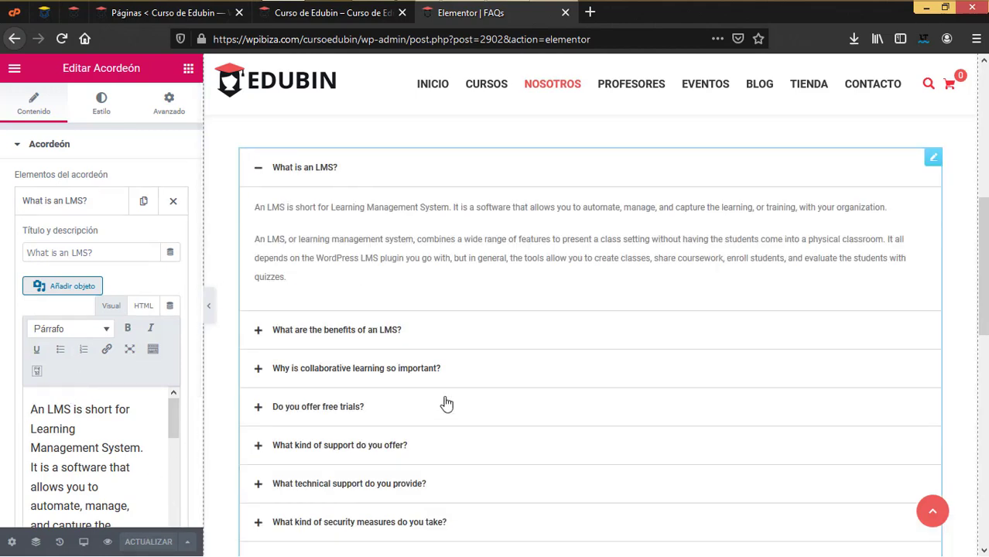
pyautogui.click(566, 13)
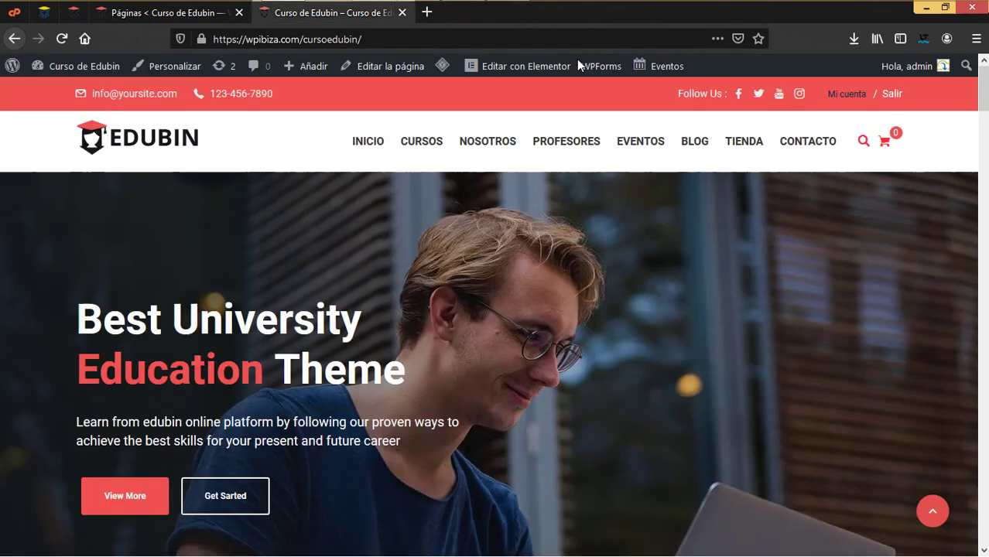
# Open the Profesores and Contacto pages in new tabs and switch to Profesores
pyautogui.rightClick(564, 147)
pyautogui.click(590, 156)
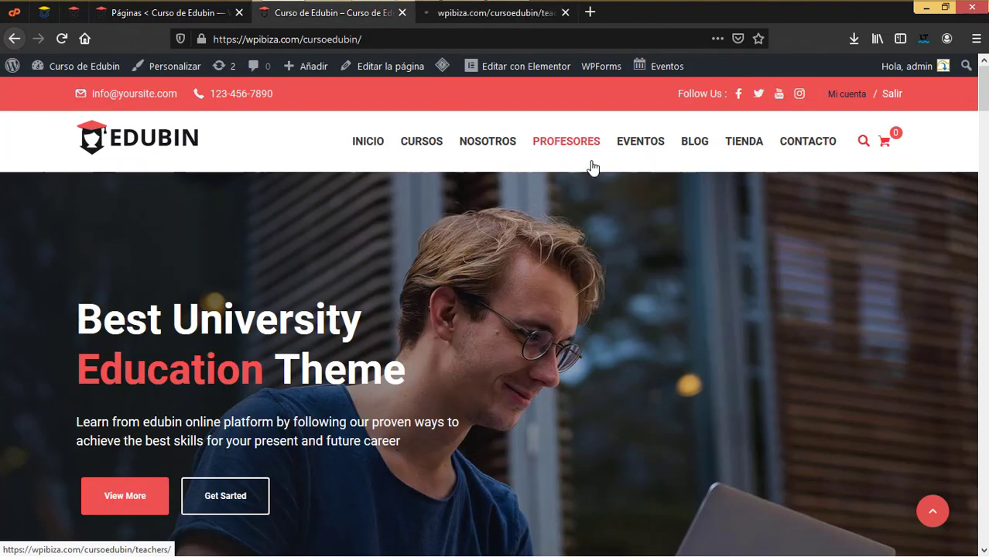
pyautogui.rightClick(808, 160)
pyautogui.click(866, 162)
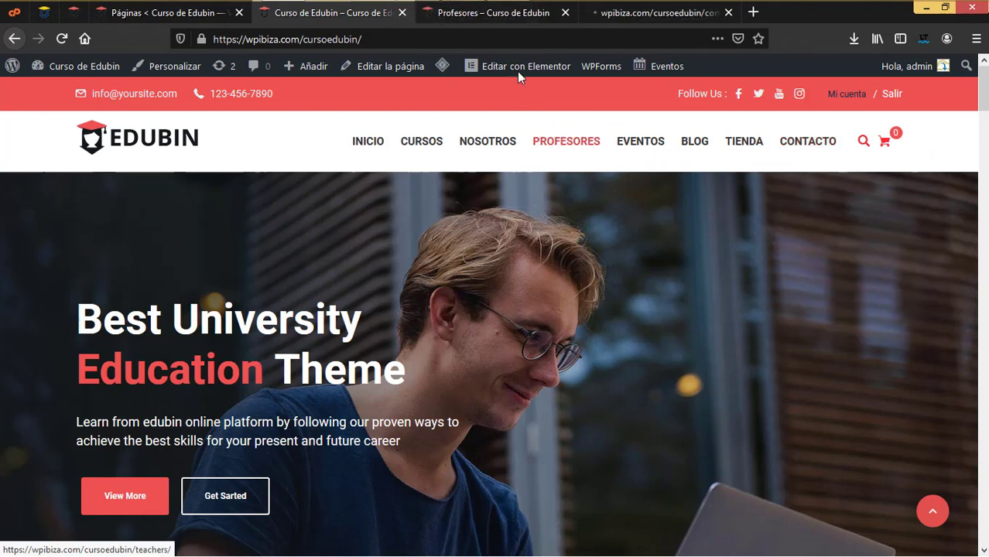
pyautogui.click(494, 17)
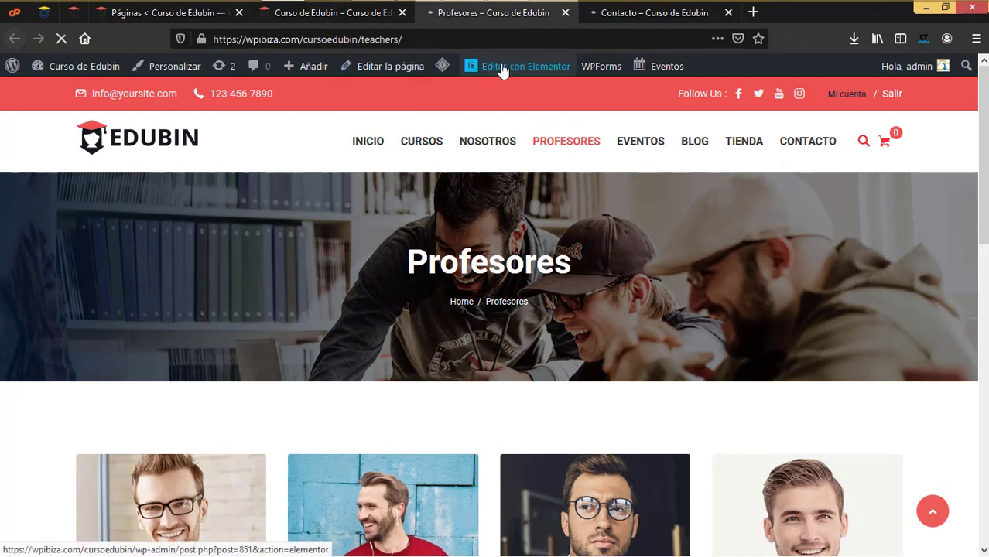
# Select the teacher grid and expand the first teacher's entry, highlighting the Chairman designation
pyautogui.scroll(-5, 542, 313)
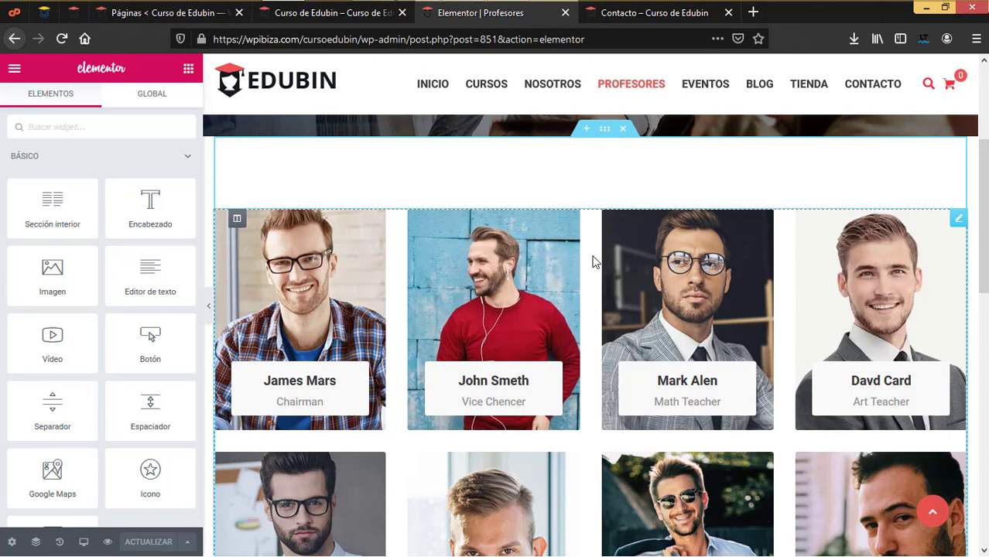
pyautogui.click(593, 261)
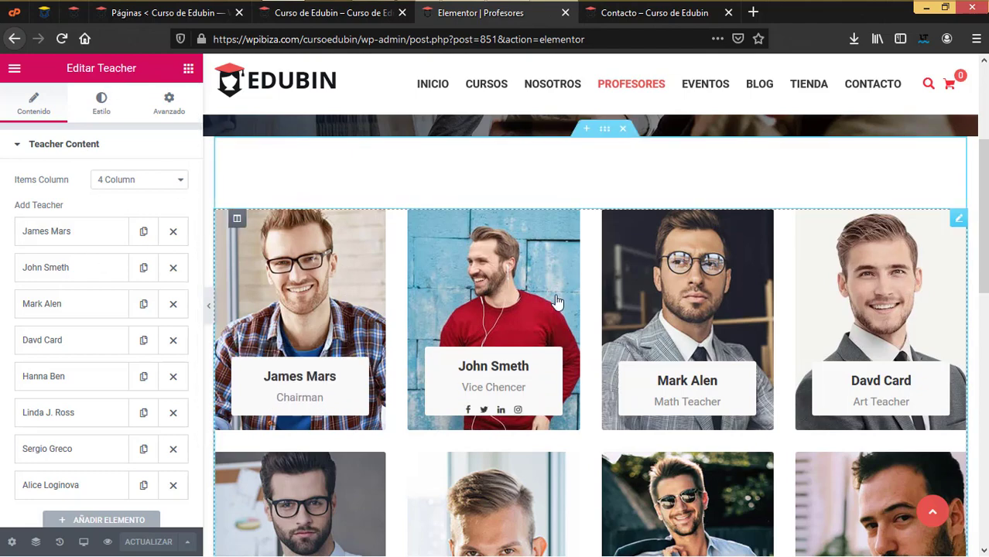
pyautogui.scroll(-4, 809, 363)
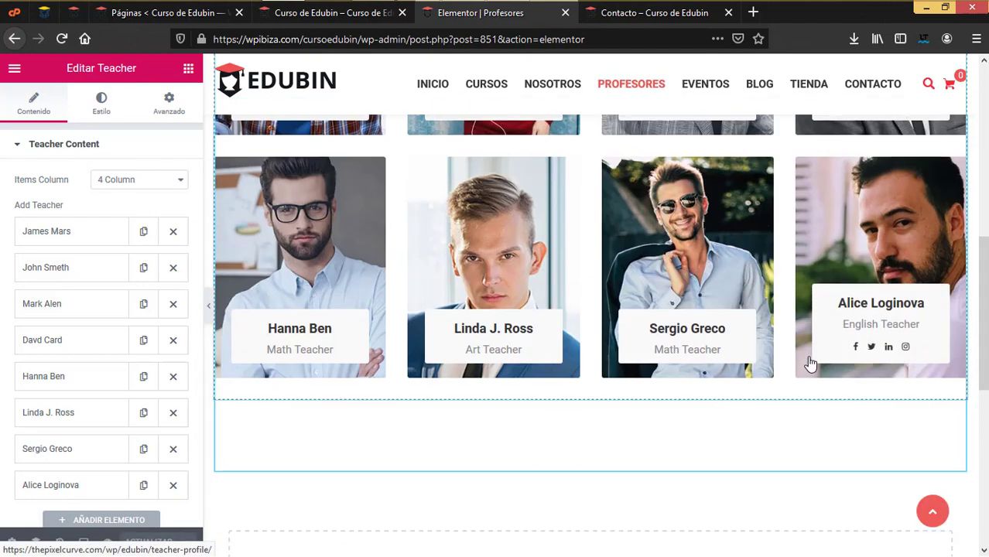
pyautogui.scroll(3, 809, 363)
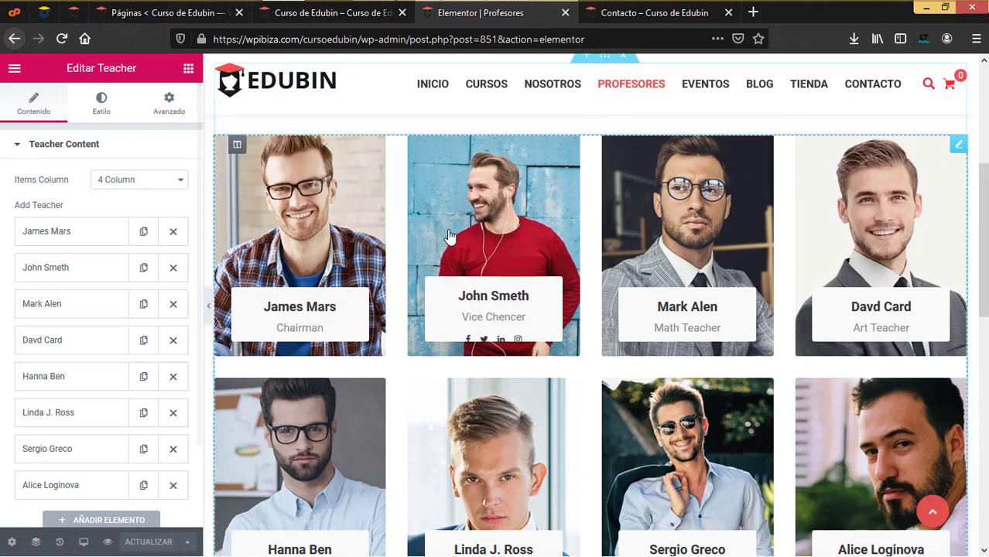
pyautogui.click(67, 236)
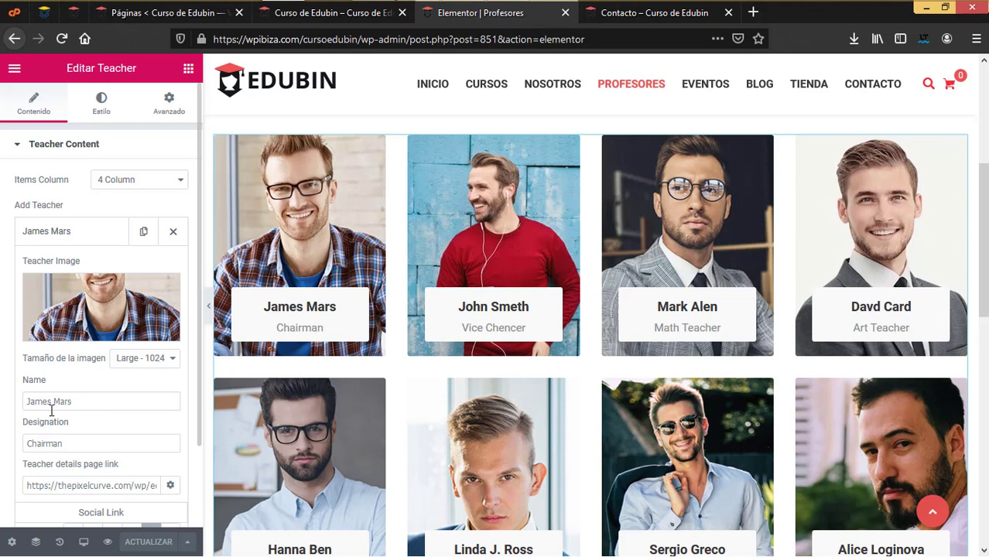
pyautogui.moveTo(87, 443); pyautogui.dragTo(2, 431)
pyautogui.scroll(-1, 90, 434)
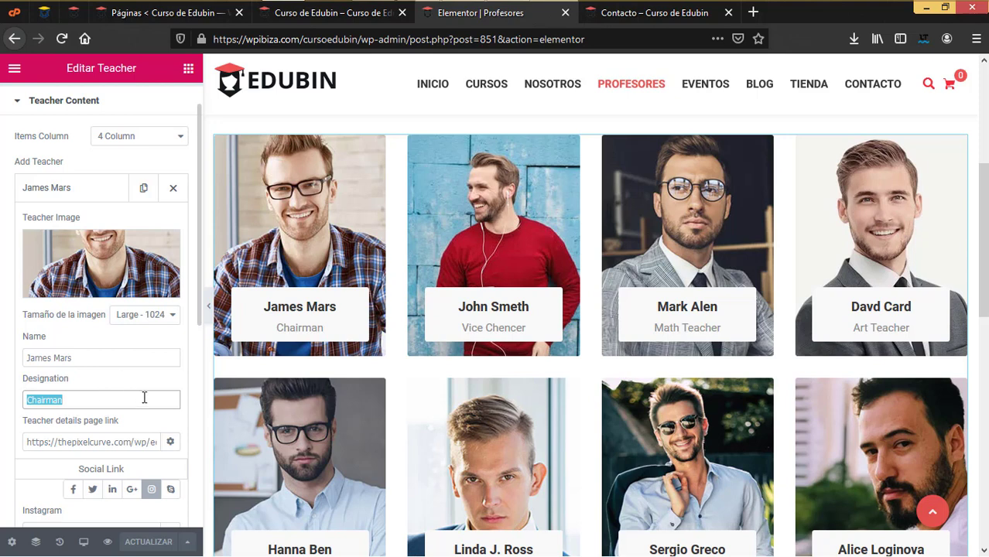
pyautogui.scroll(-1, 144, 398)
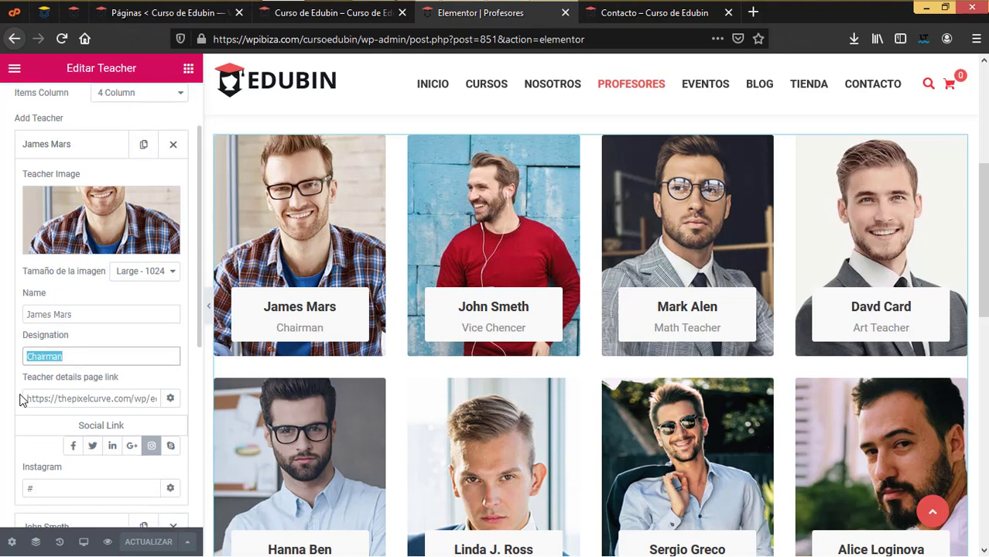
# Review the teacher's details page link and Twitter setting, then leave the editor without saving
pyautogui.moveTo(25, 396); pyautogui.dragTo(185, 392)
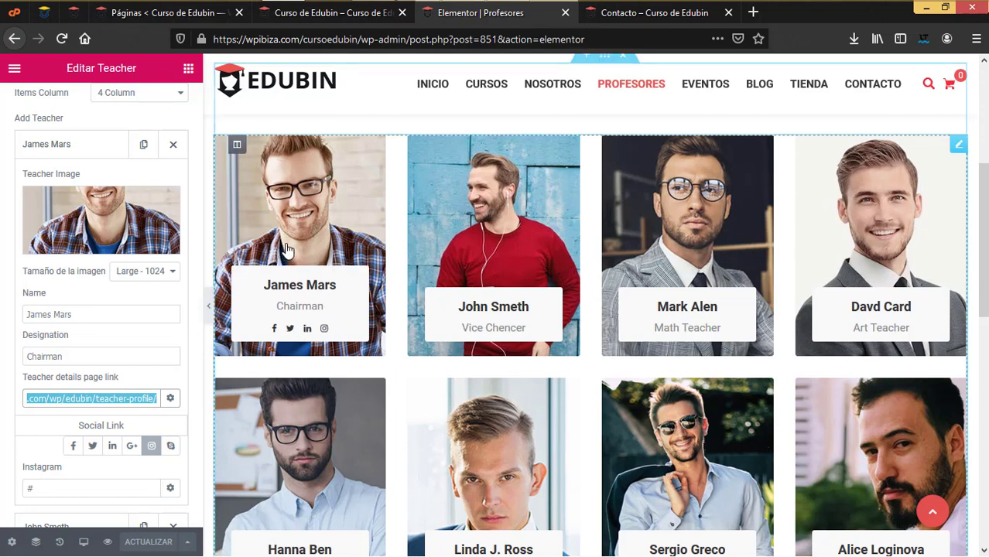
pyautogui.scroll(-1, 121, 421)
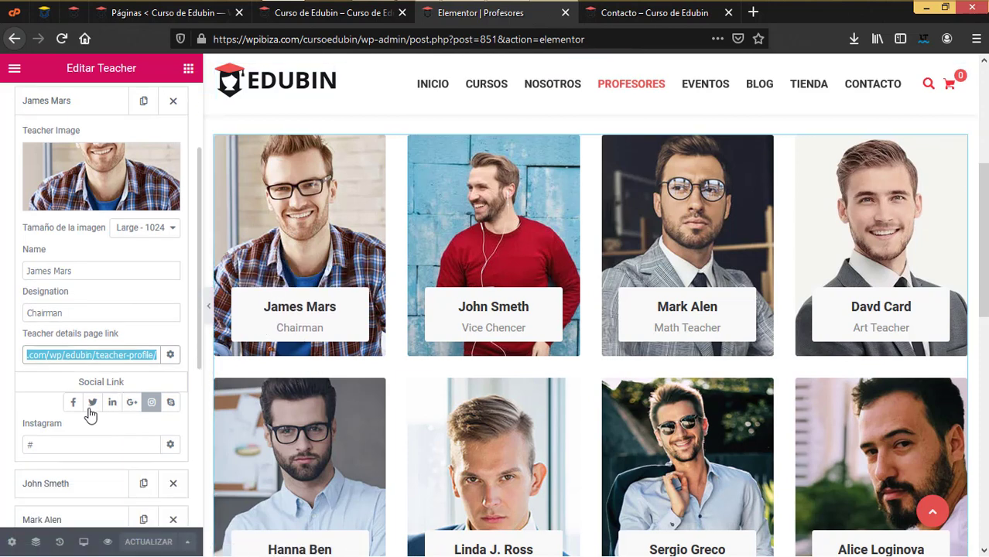
pyautogui.scroll(-1, 86, 416)
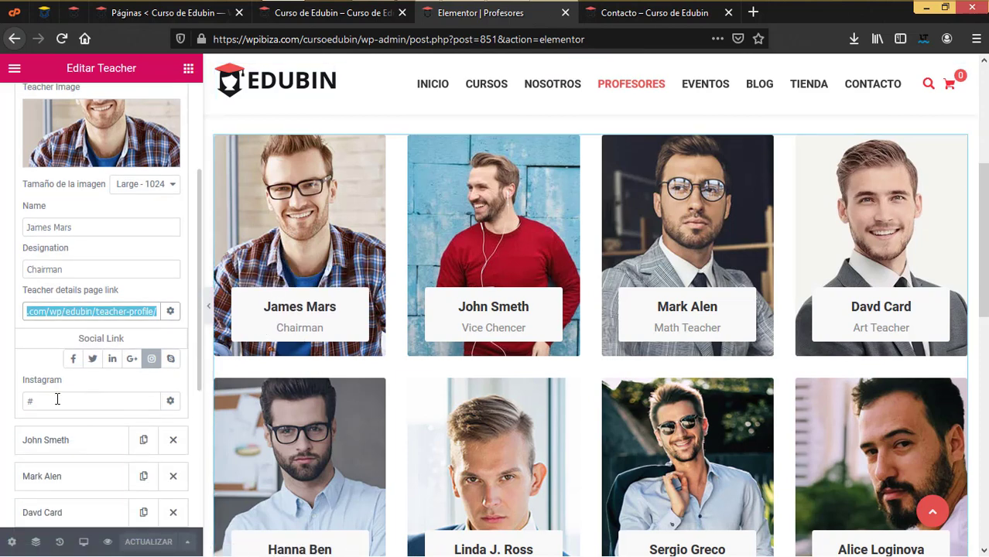
pyautogui.click(87, 370)
pyautogui.click(91, 360)
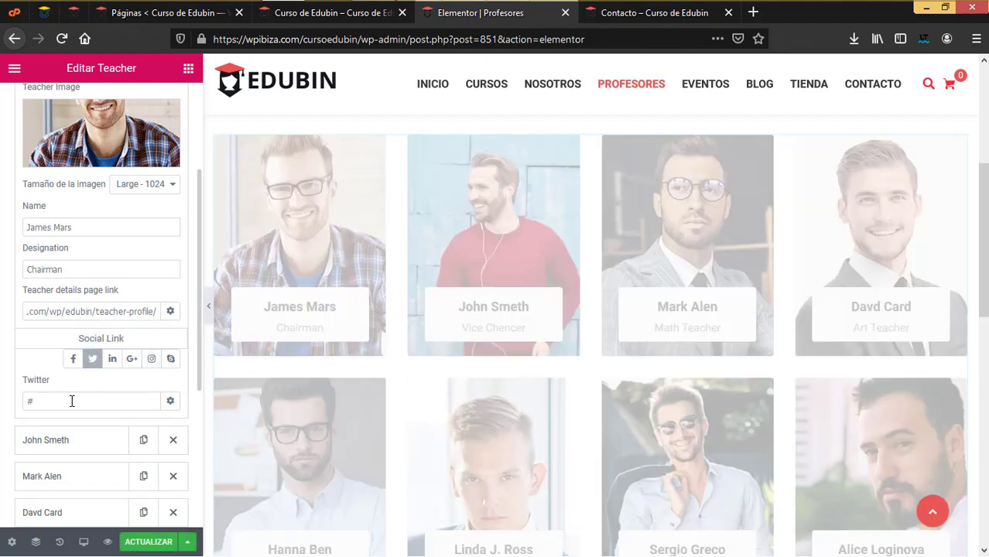
pyautogui.scroll(-6, 65, 414)
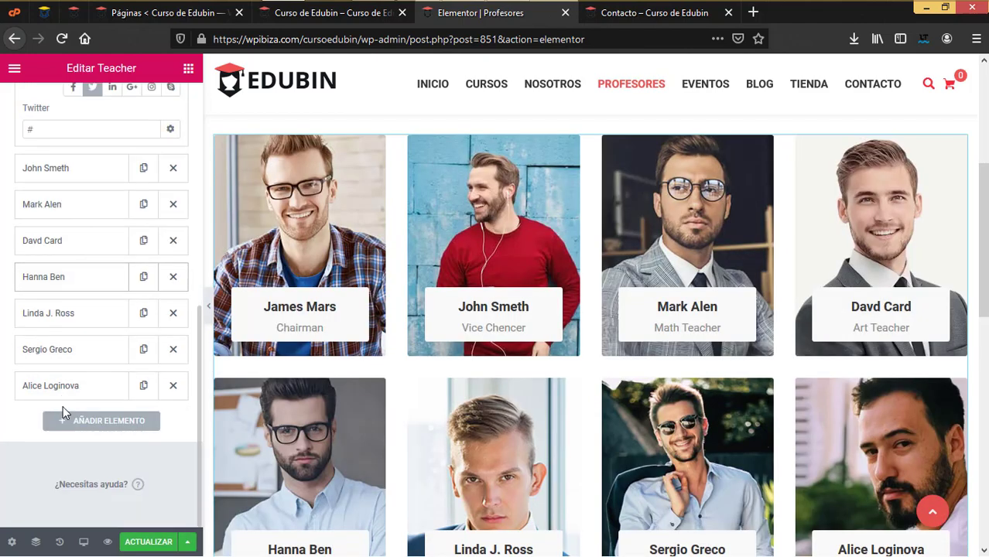
pyautogui.click(565, 13)
pyautogui.click(521, 268)
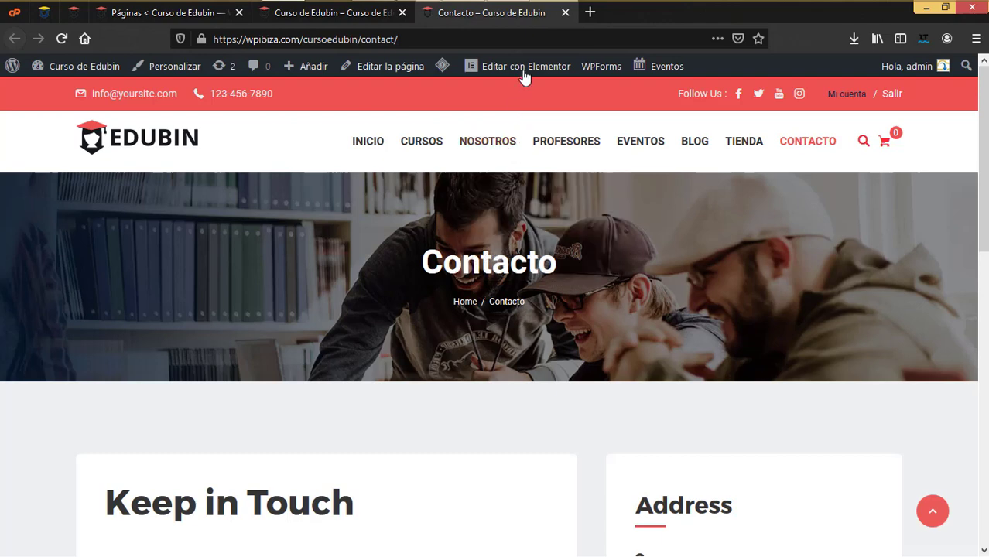
# Scroll down the live Contacto page
pyautogui.scroll(-3, 741, 354)
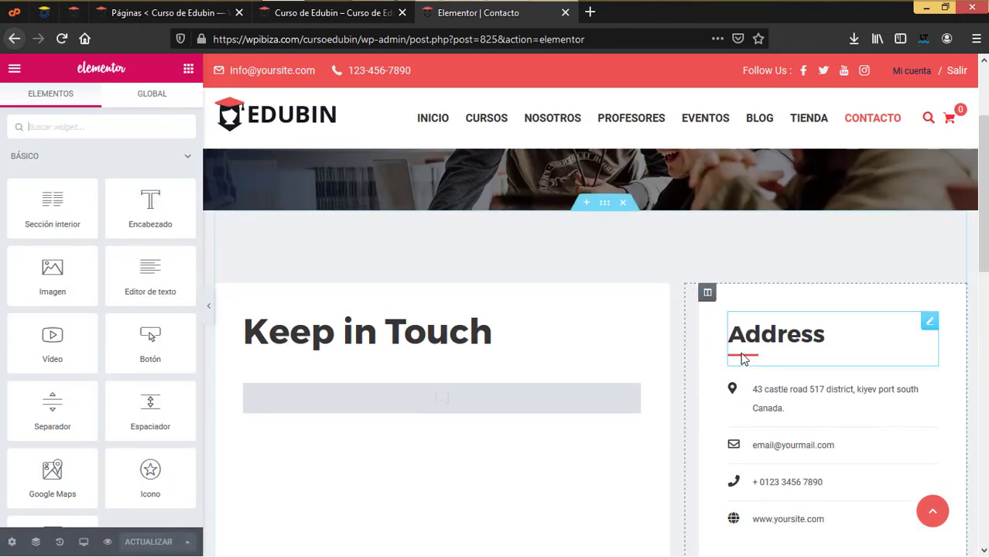
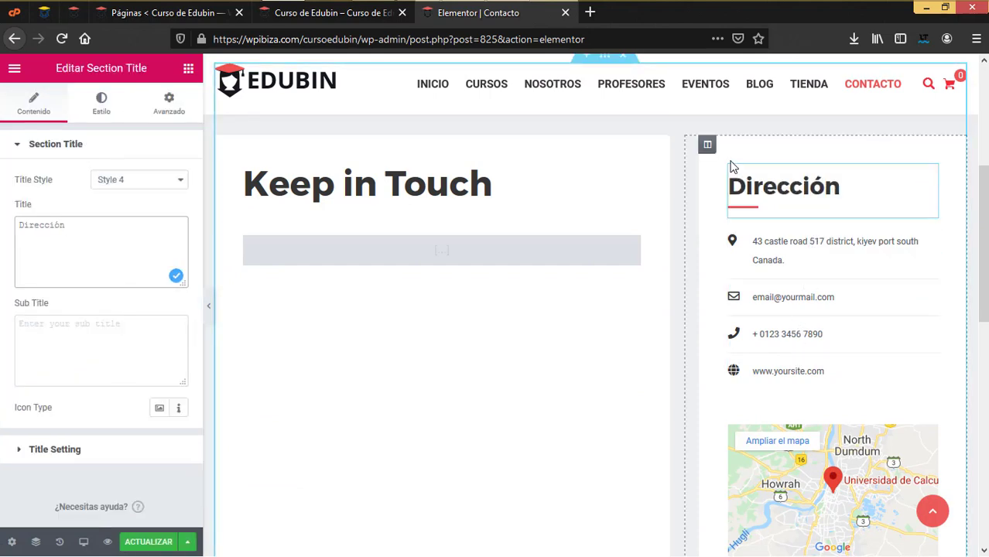
# Try the Dirección heading in Style 2 and Style 3, then return it to Style 4
pyautogui.click(123, 186)
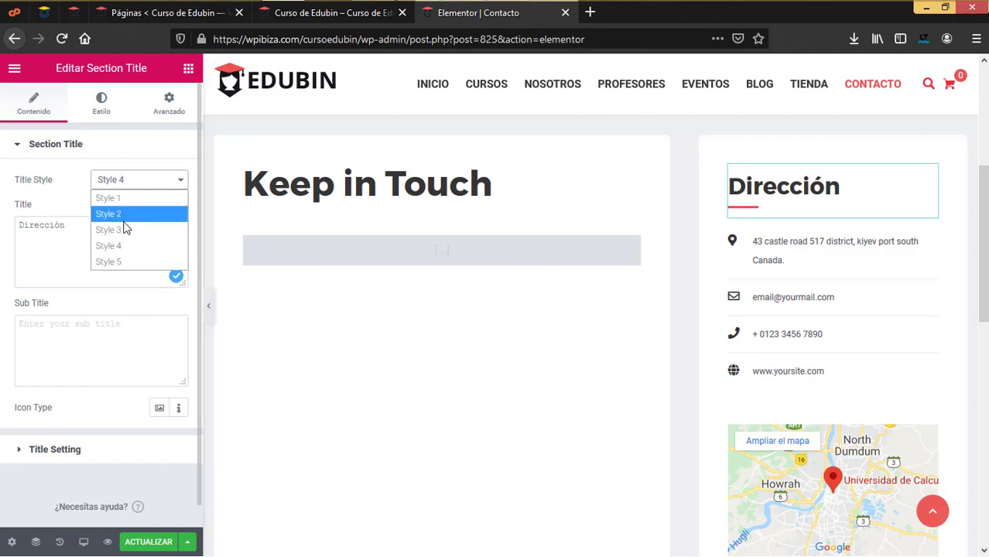
pyautogui.click(124, 222)
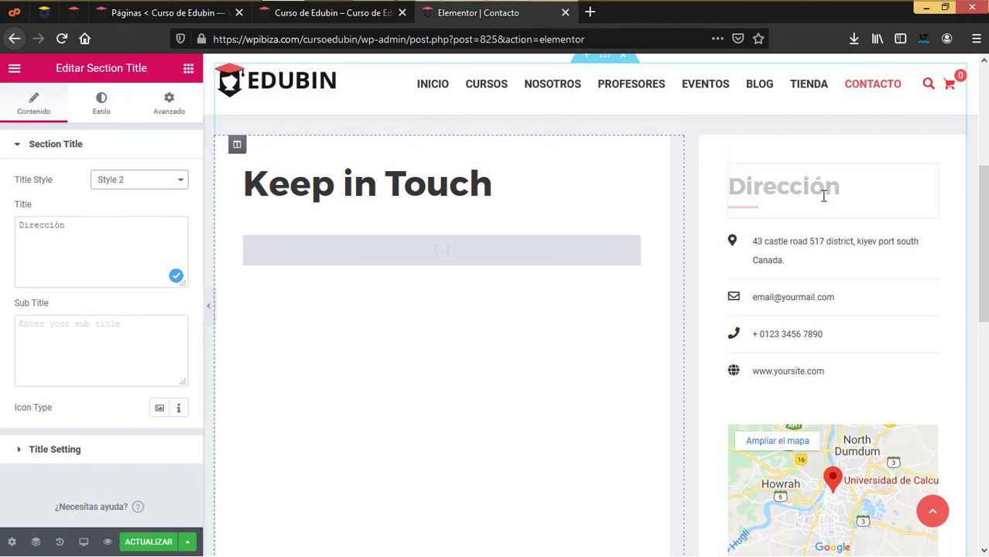
pyautogui.click(141, 184)
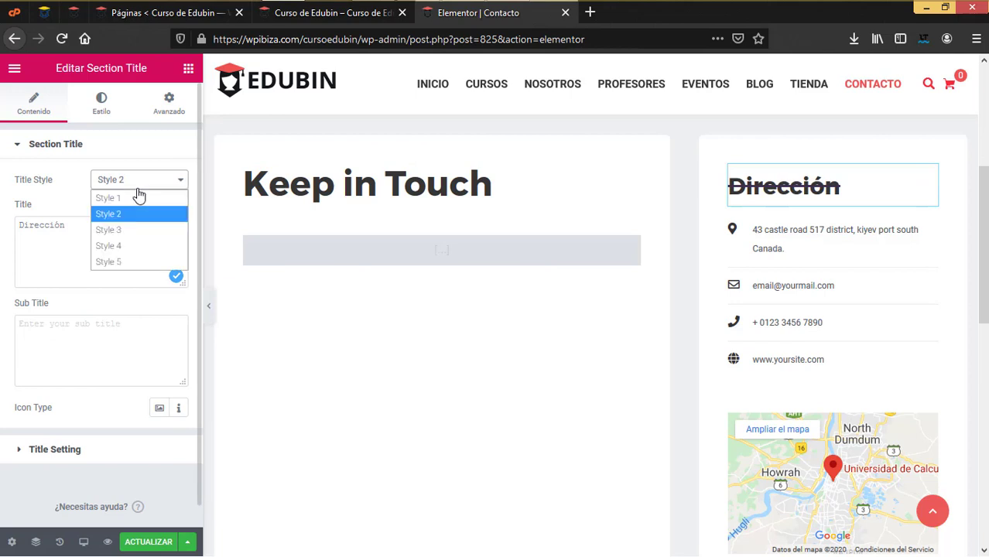
pyautogui.click(126, 228)
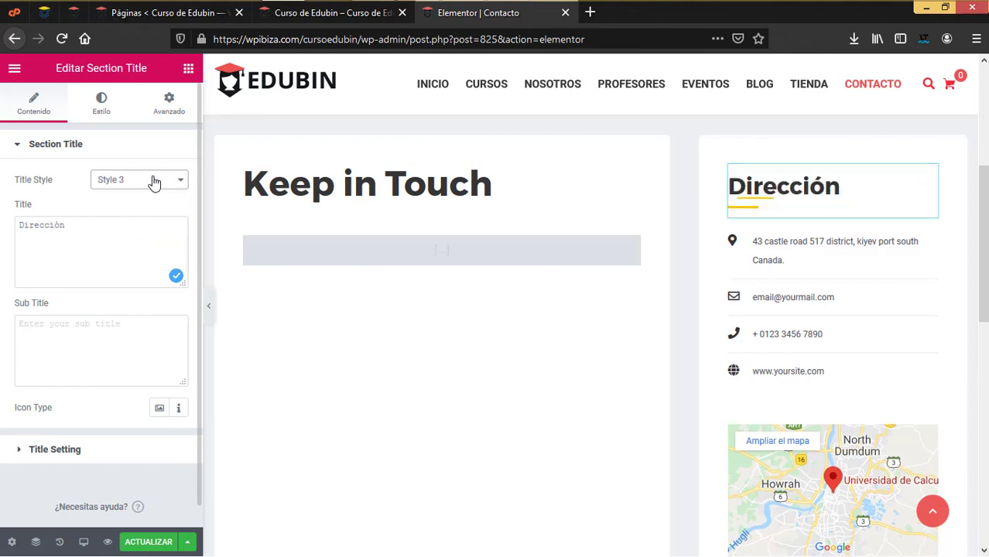
pyautogui.click(154, 182)
pyautogui.click(137, 245)
pyautogui.scroll(-3, 757, 257)
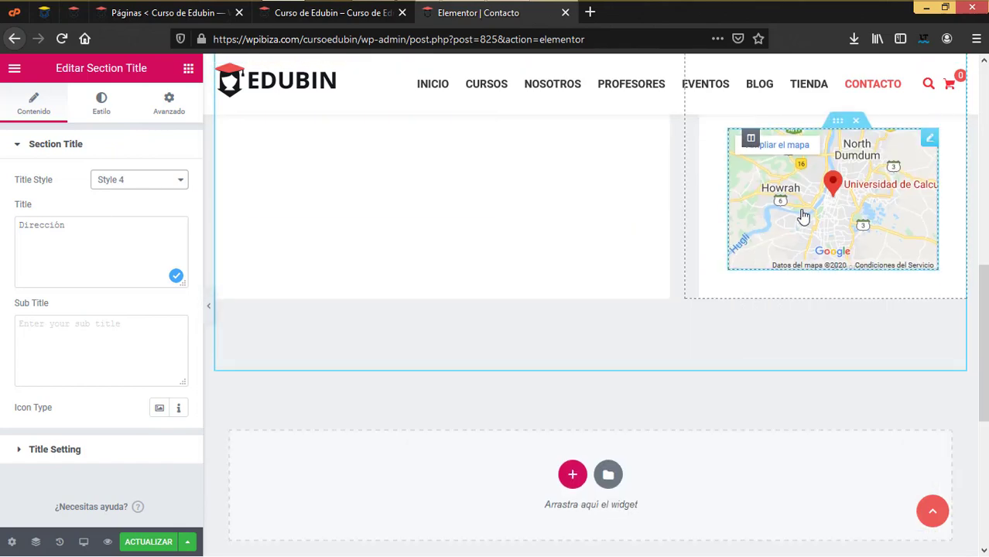
pyautogui.scroll(2, 801, 220)
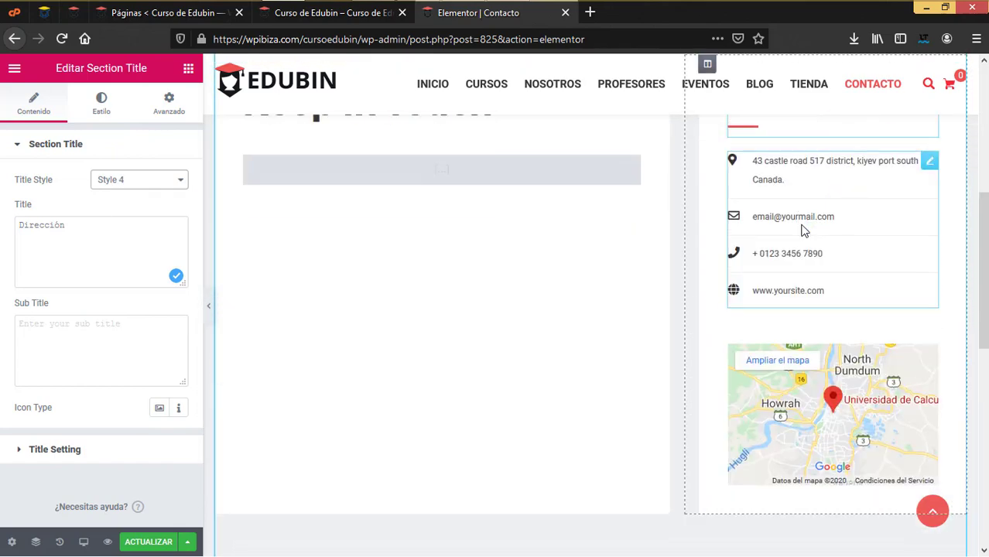
# Expand the address and email entries and browse the email icon library without changing it
pyautogui.click(926, 171)
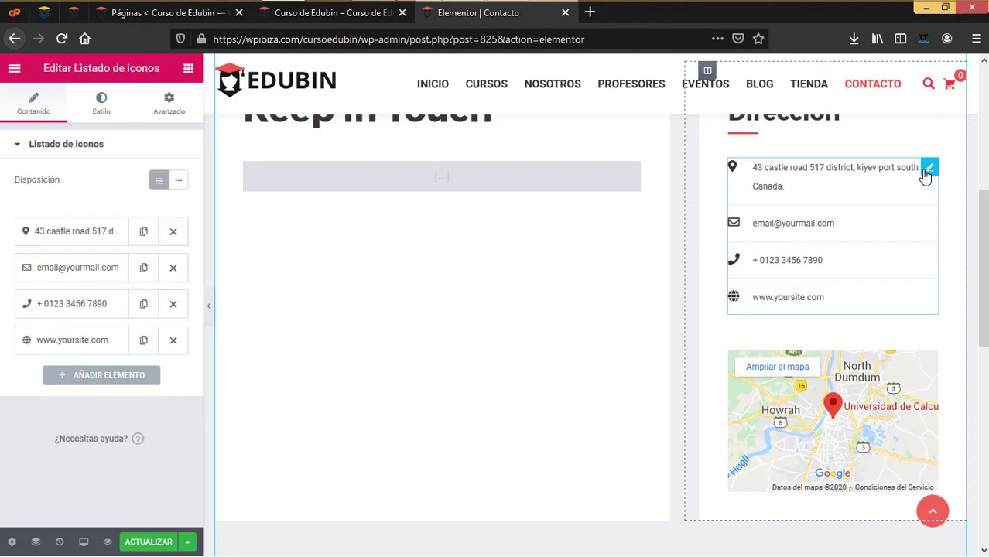
pyautogui.click(85, 230)
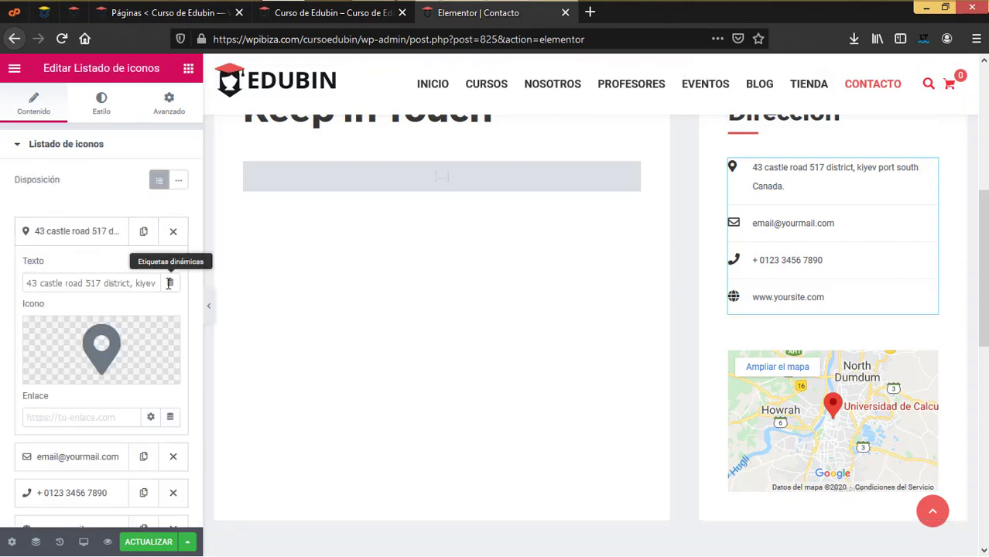
pyautogui.scroll(-1, 169, 288)
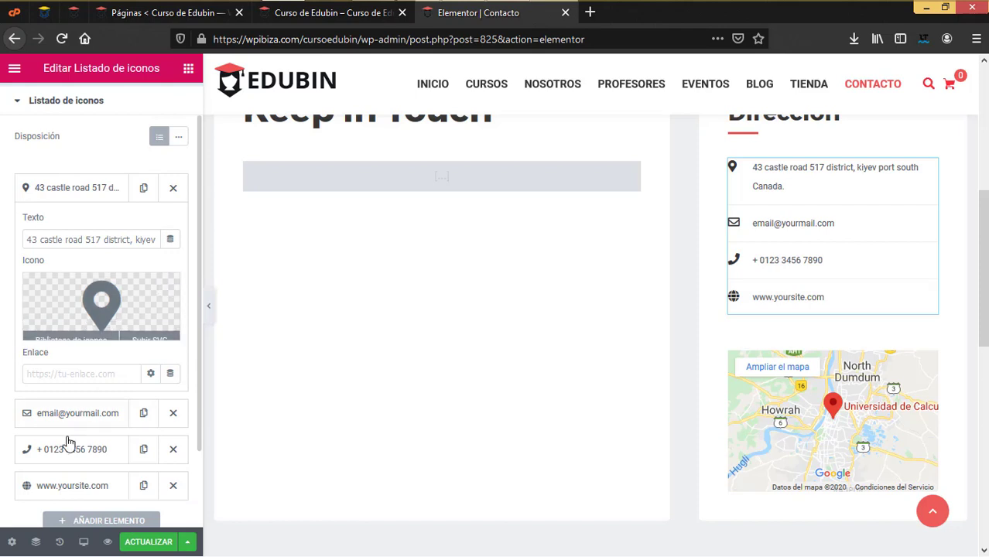
pyautogui.click(76, 413)
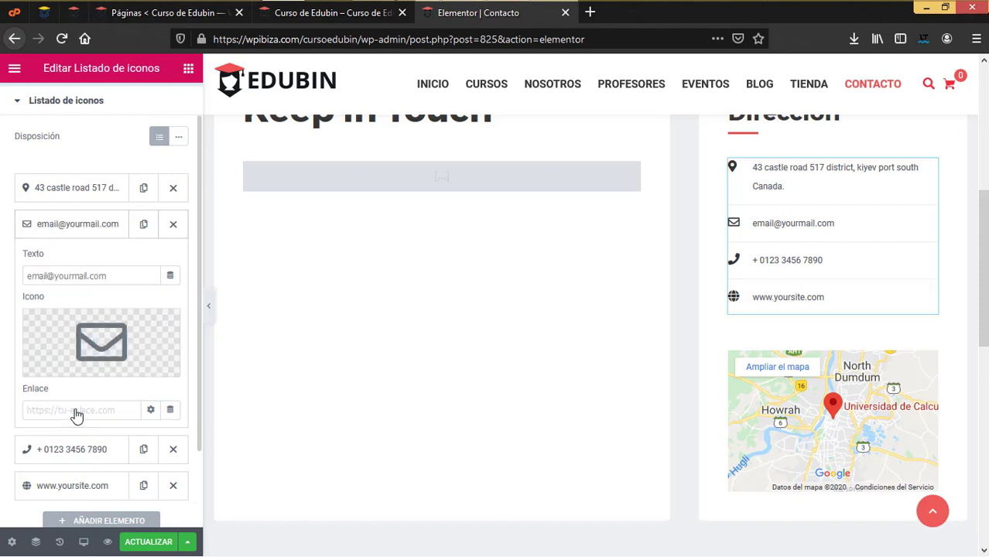
pyautogui.click(94, 334)
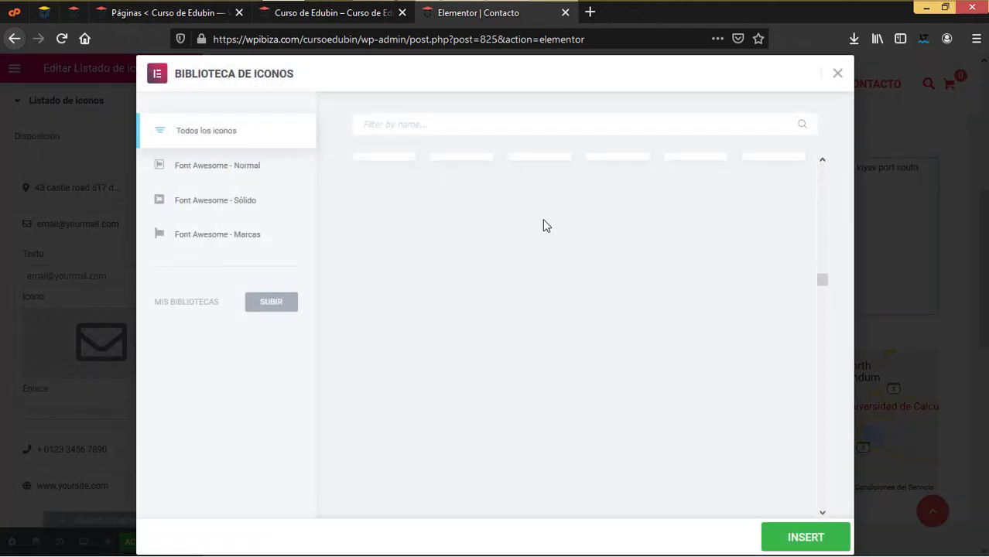
pyautogui.scroll(-3, 506, 248)
pyautogui.scroll(-3, 502, 249)
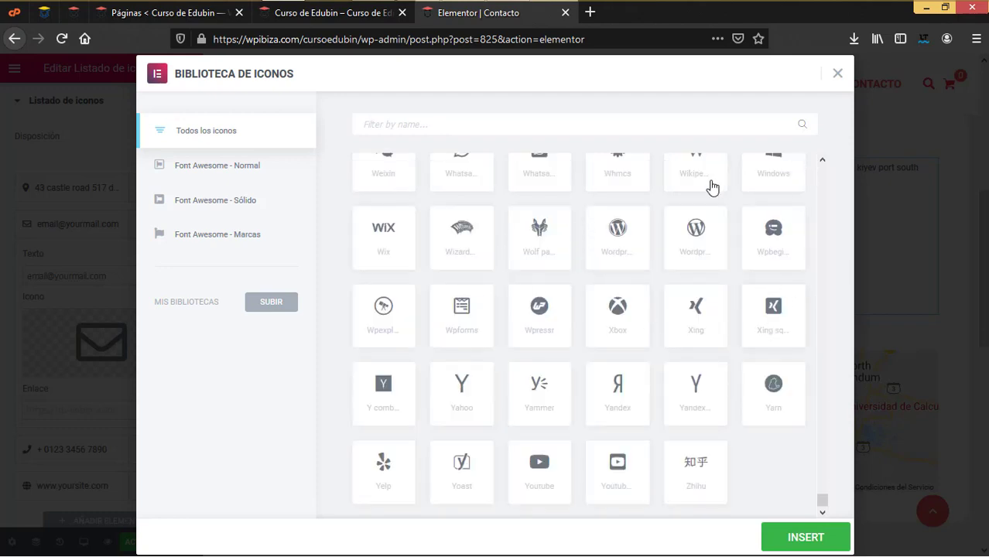
pyautogui.click(837, 75)
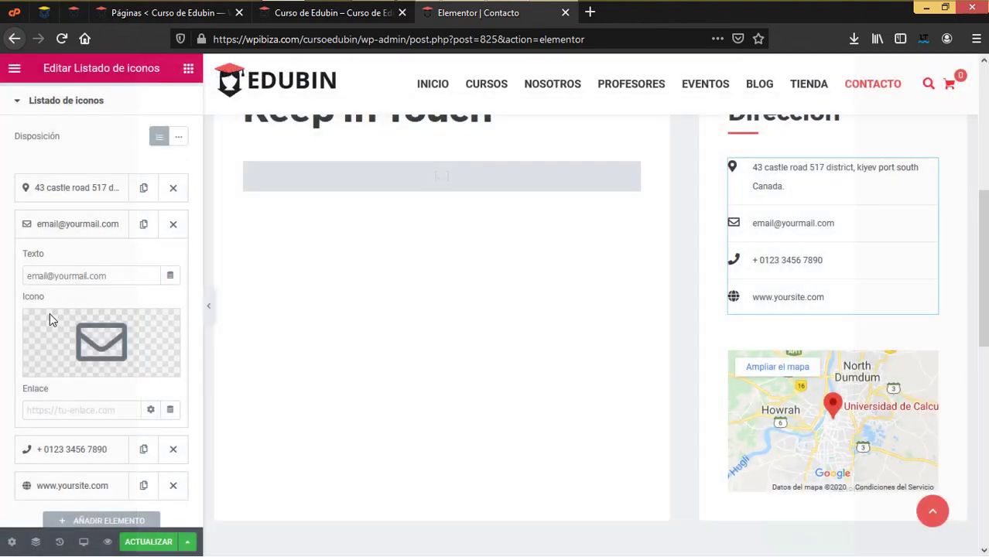
# Expand the phone and website entries of the contact icon list
pyautogui.scroll(-1, 93, 387)
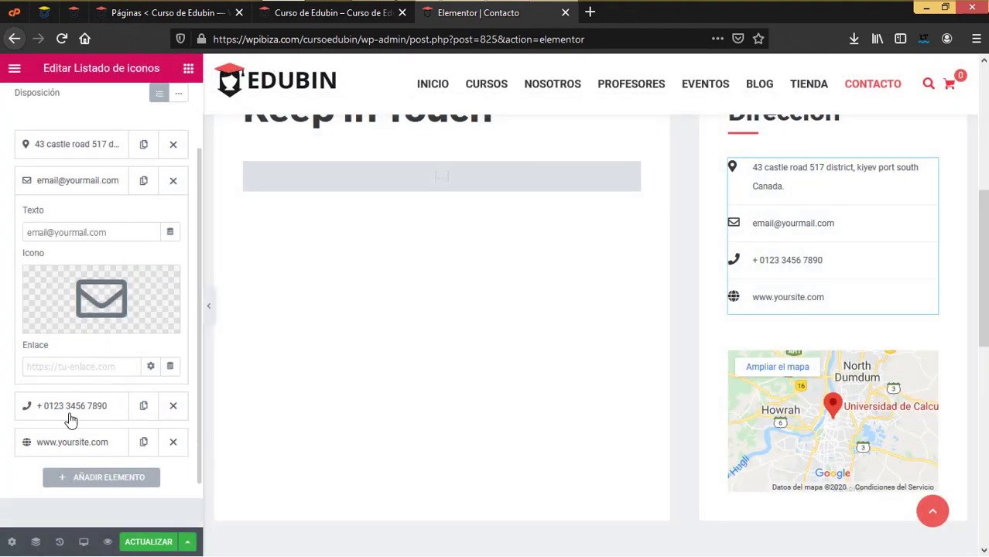
pyautogui.click(73, 411)
pyautogui.click(74, 441)
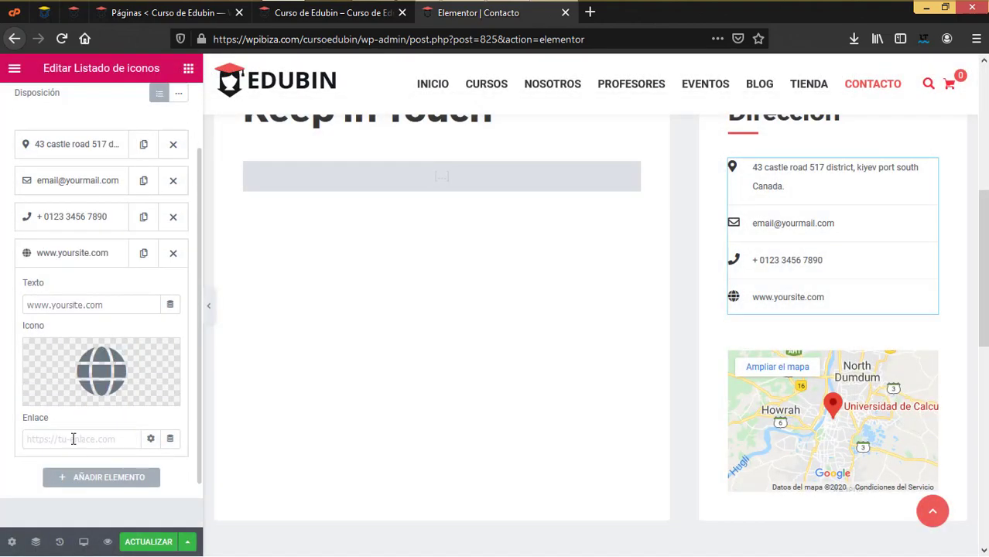
pyautogui.scroll(2, 574, 281)
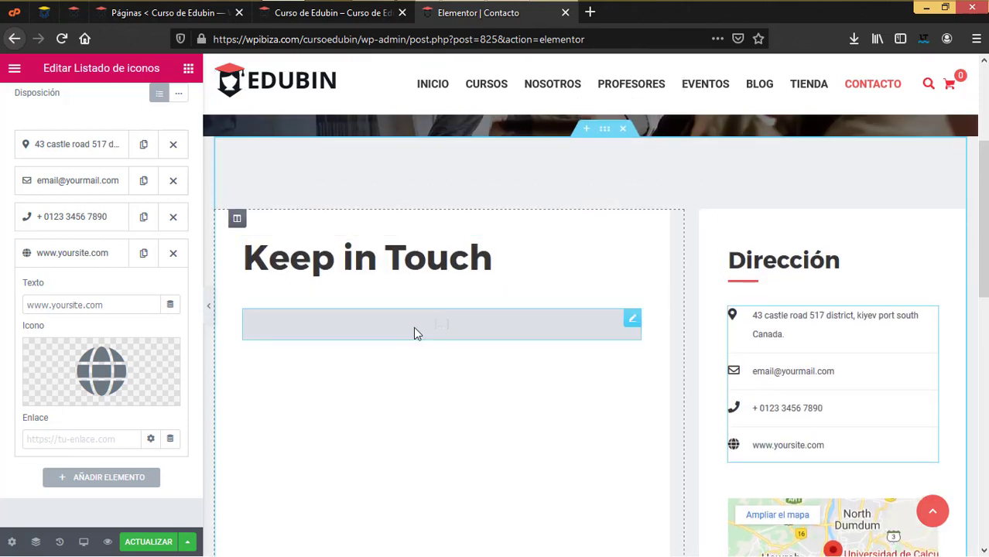
# Check the WPForms shortcode, then save the Contacto page with ACTUALIZAR and close its editor tab
pyautogui.click(414, 329)
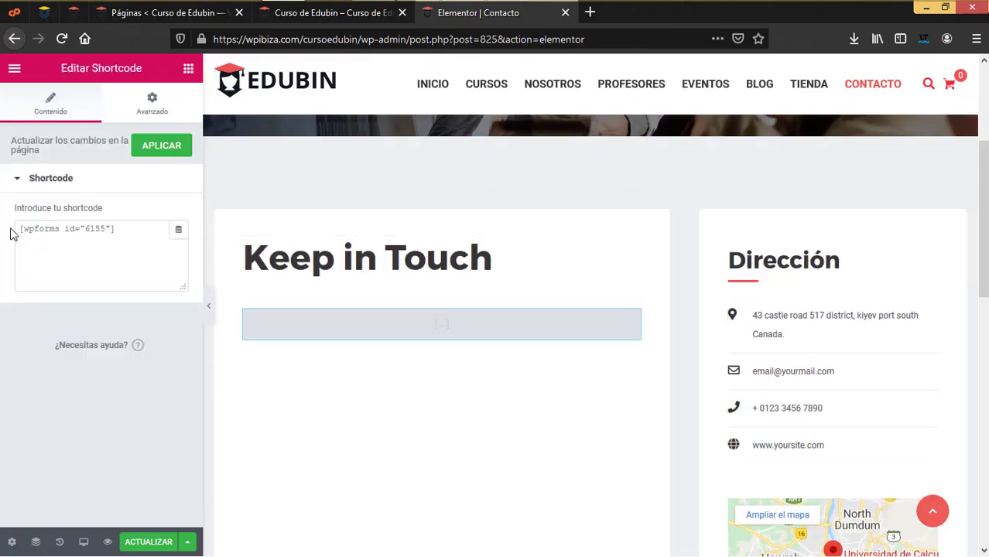
pyautogui.moveTo(136, 229); pyautogui.dragTo(23, 229)
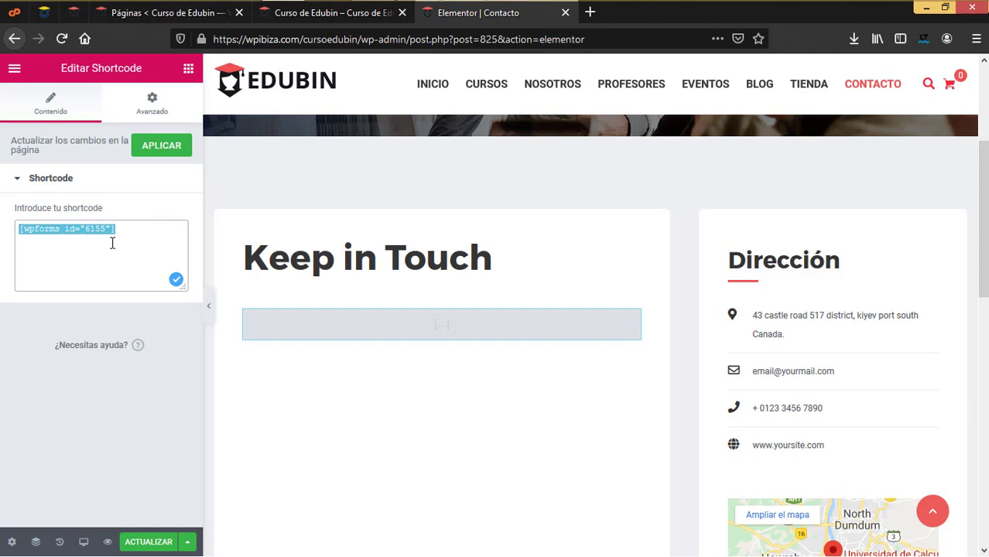
pyautogui.click(566, 12)
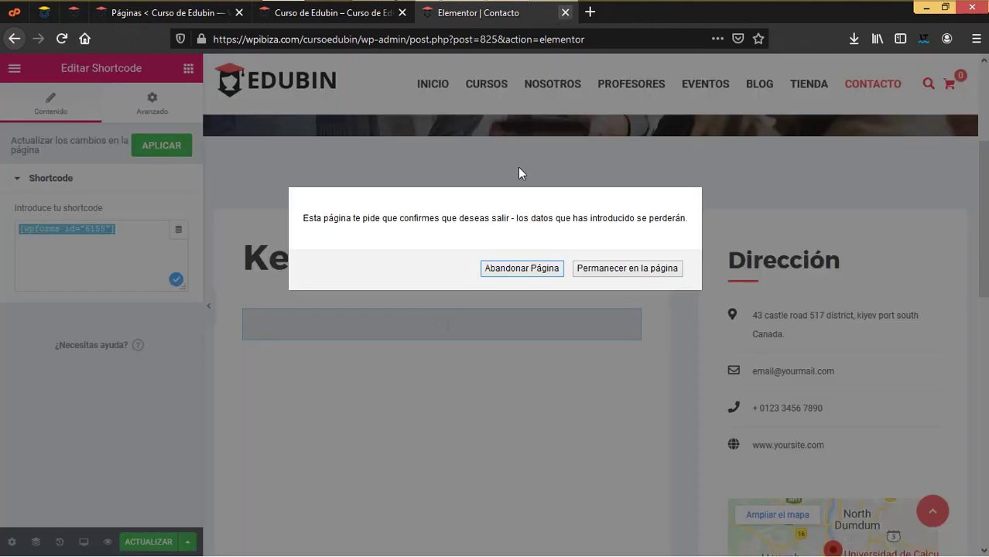
pyautogui.click(623, 268)
pyautogui.click(152, 542)
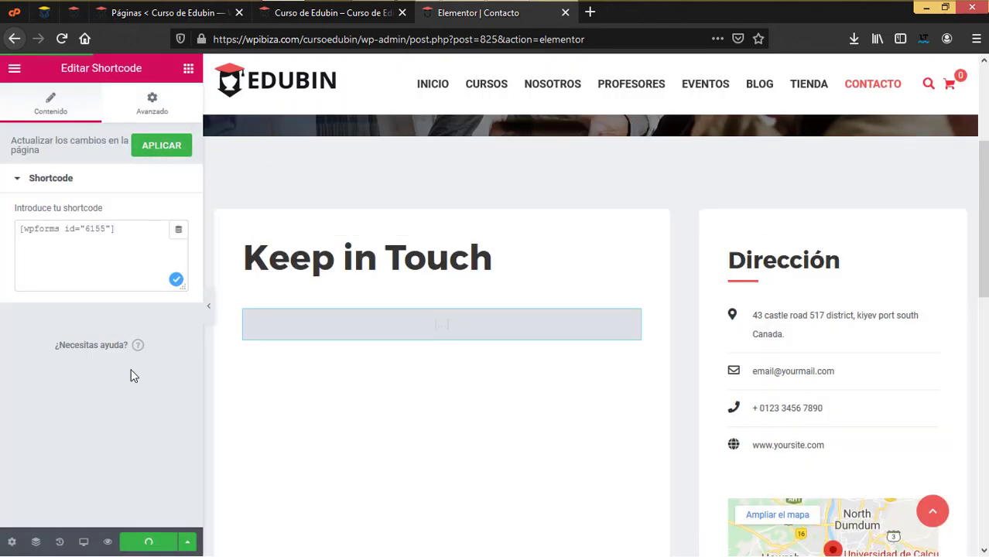
pyautogui.hotkey('ctrl', 'w')
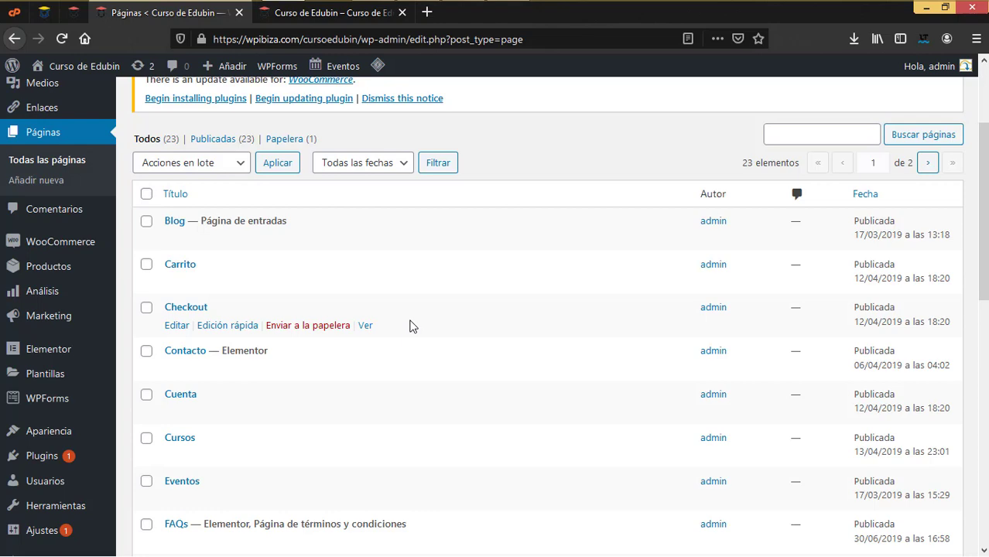
# Start a new page in another tab titled 'Bloques para elementor'
pyautogui.scroll(3, 309, 298)
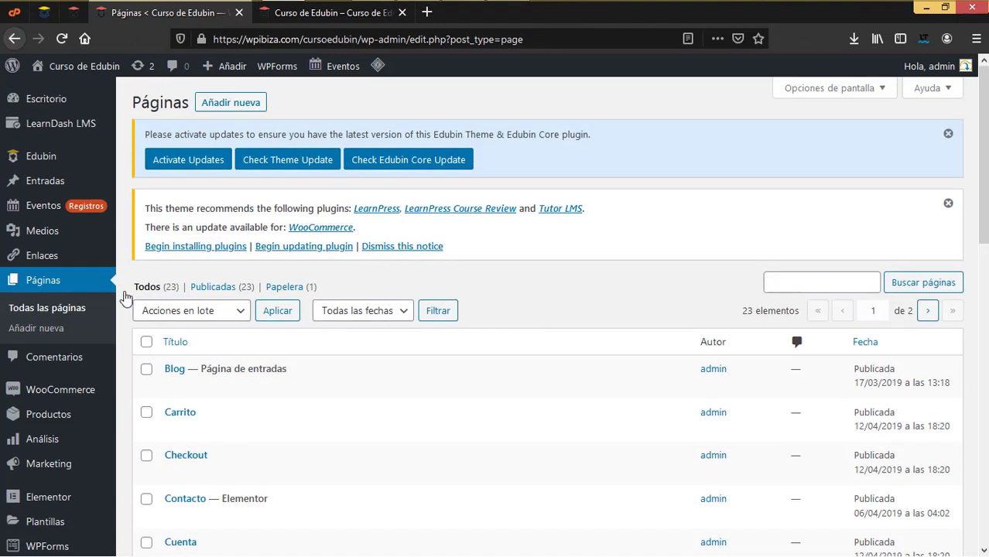
pyautogui.rightClick(50, 331)
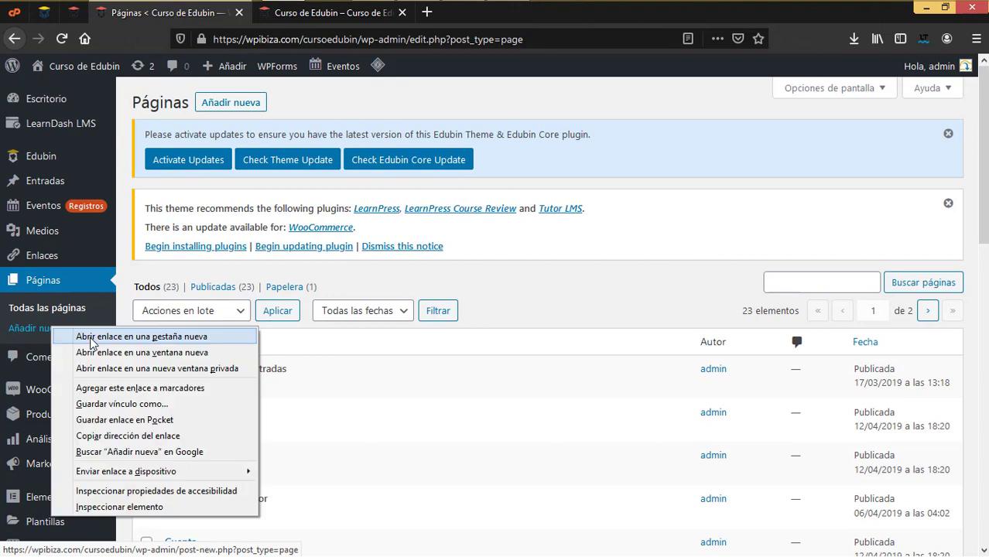
pyautogui.click(91, 339)
pyautogui.click(328, 12)
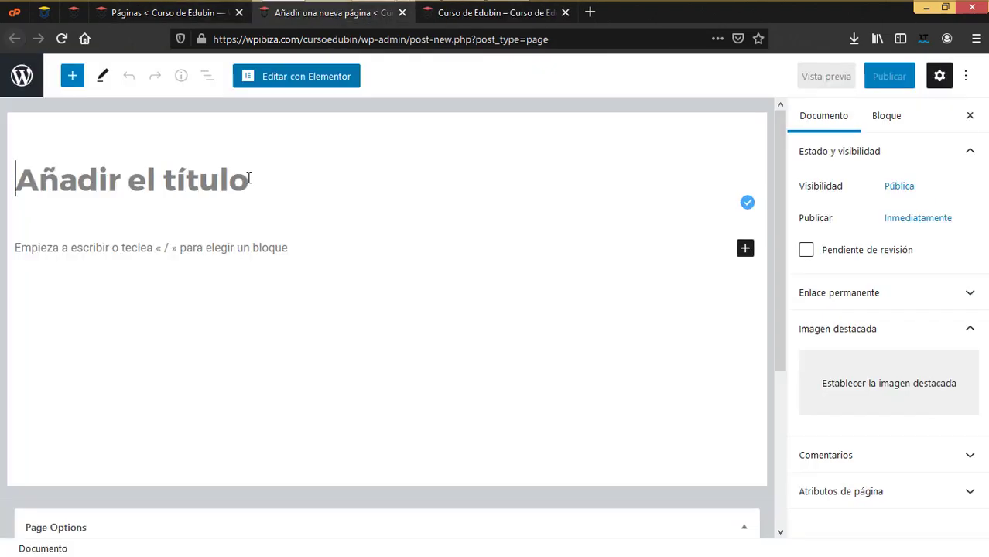
pyautogui.write('Bloques')
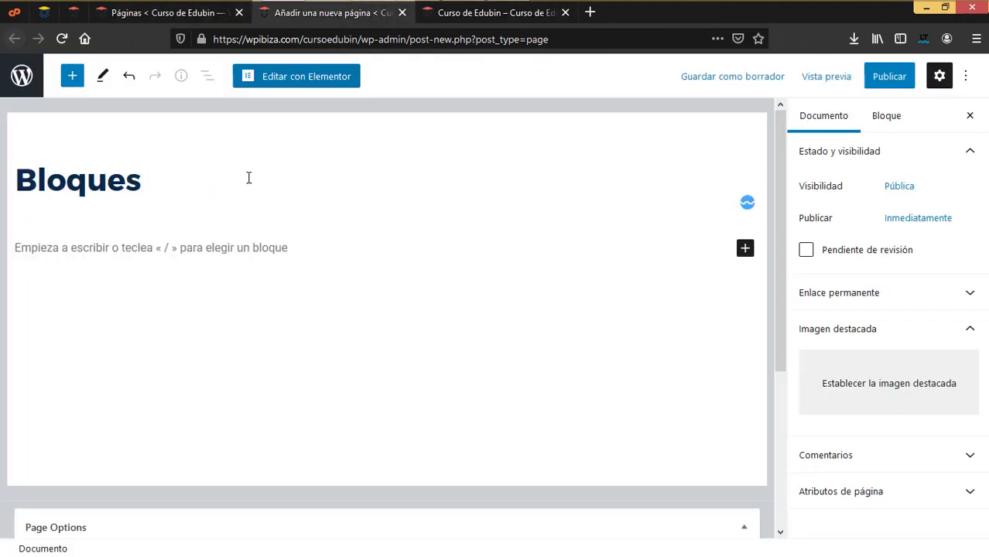
pyautogui.write(' para elementor')
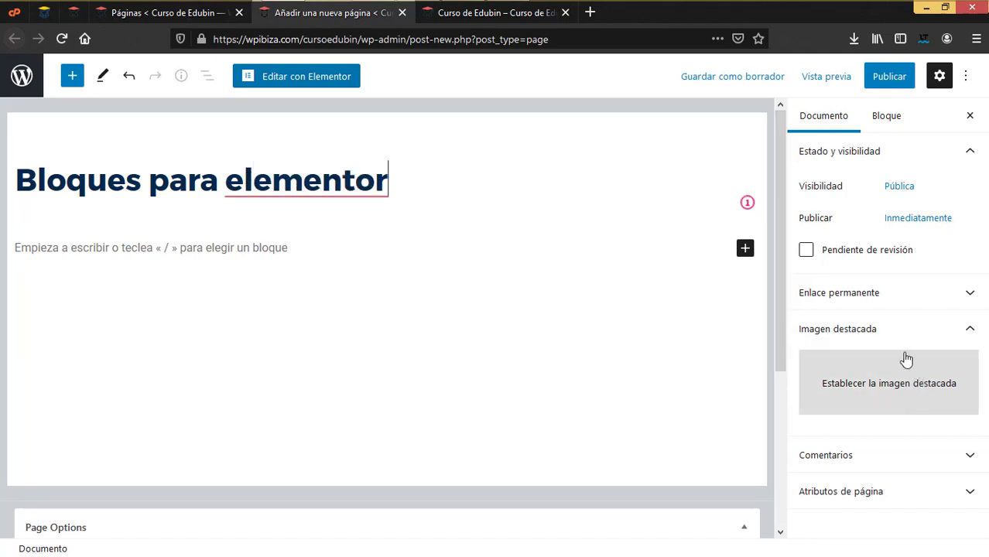
# Set the page template to Elementor canvas in the page attributes
pyautogui.click(830, 120)
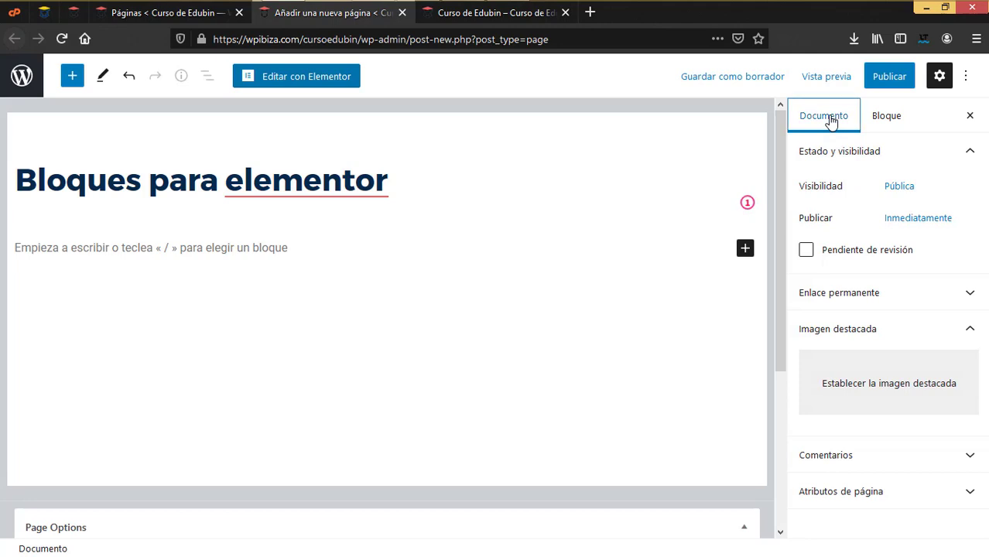
pyautogui.click(855, 490)
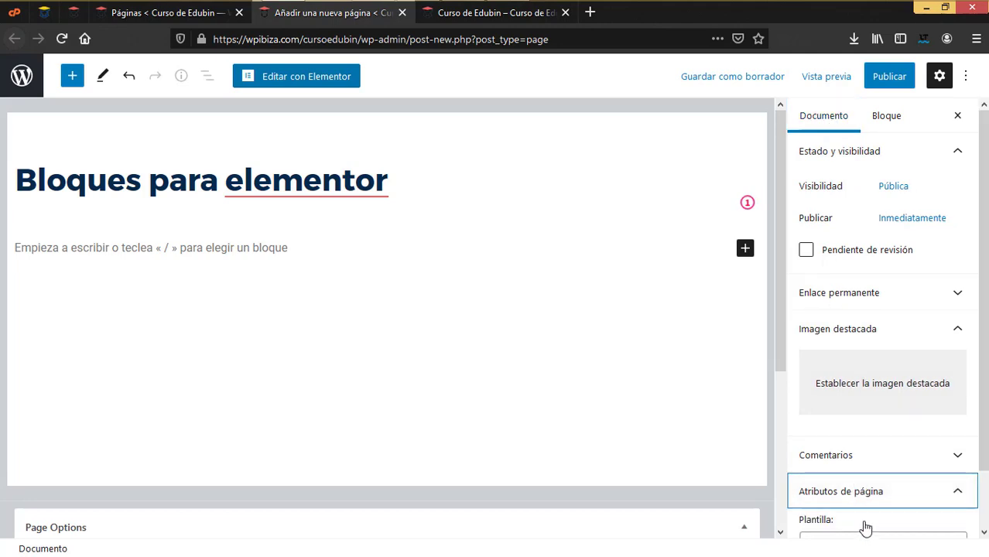
pyautogui.scroll(-2, 863, 510)
pyautogui.click(879, 483)
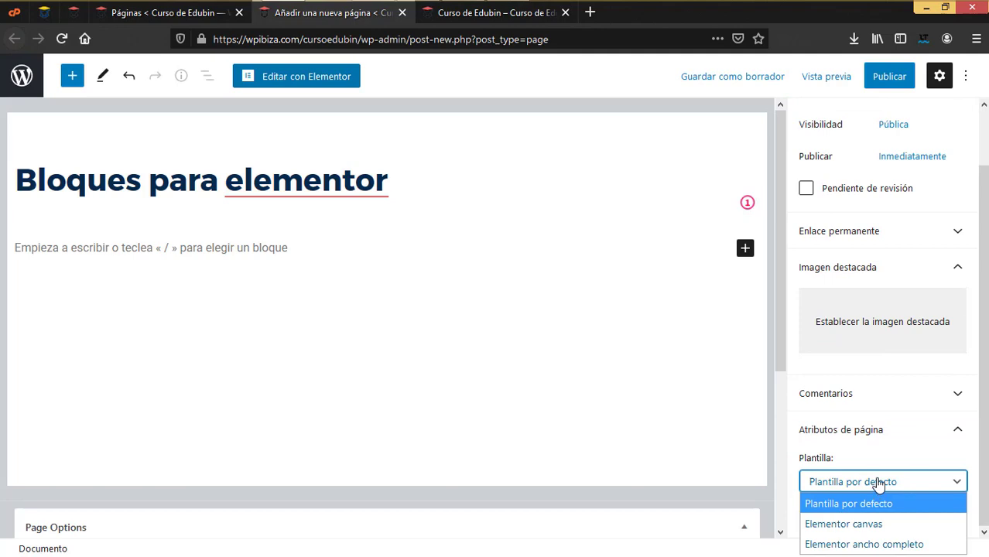
pyautogui.click(879, 483)
pyautogui.click(874, 481)
pyautogui.click(863, 525)
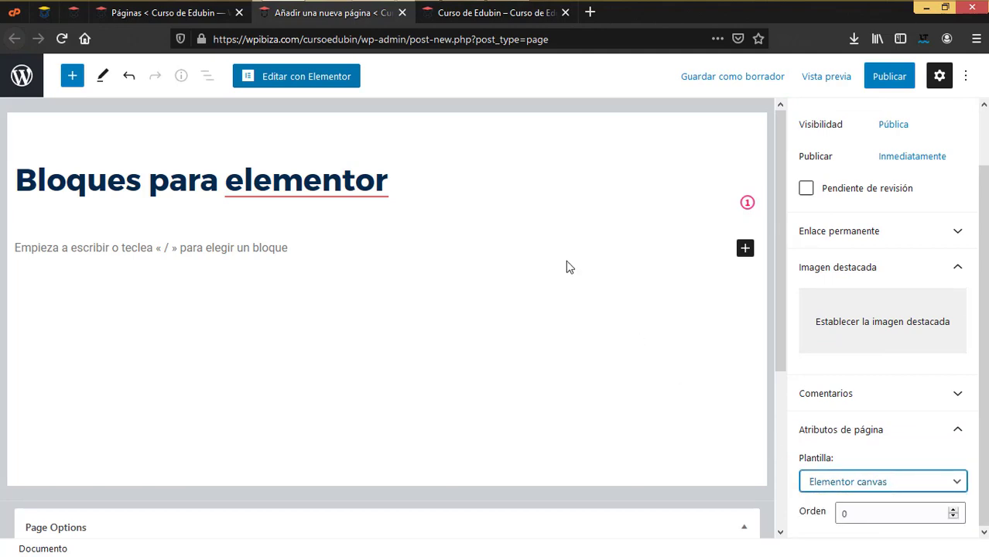
# Publish the page and open it in Elementor
pyautogui.click(891, 78)
pyautogui.click(835, 78)
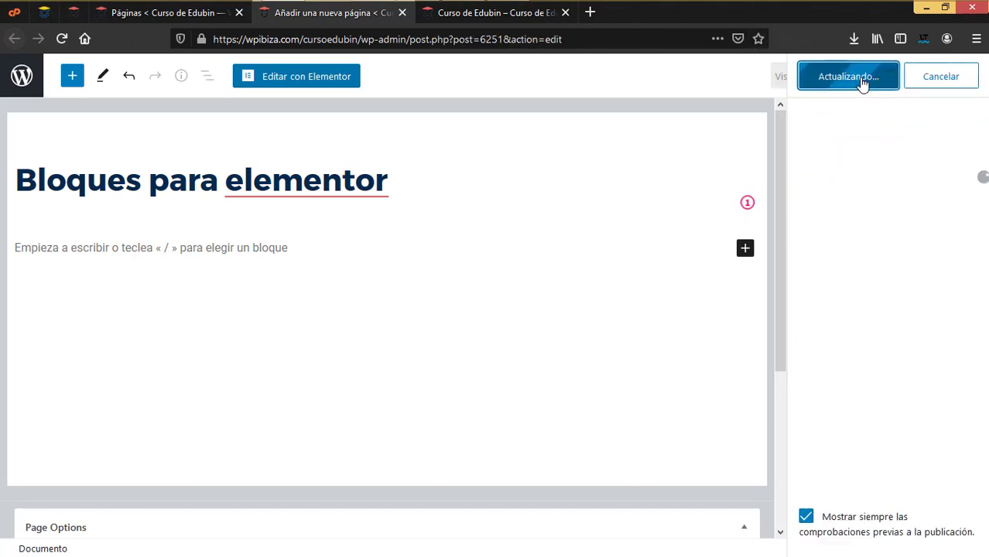
pyautogui.click(302, 76)
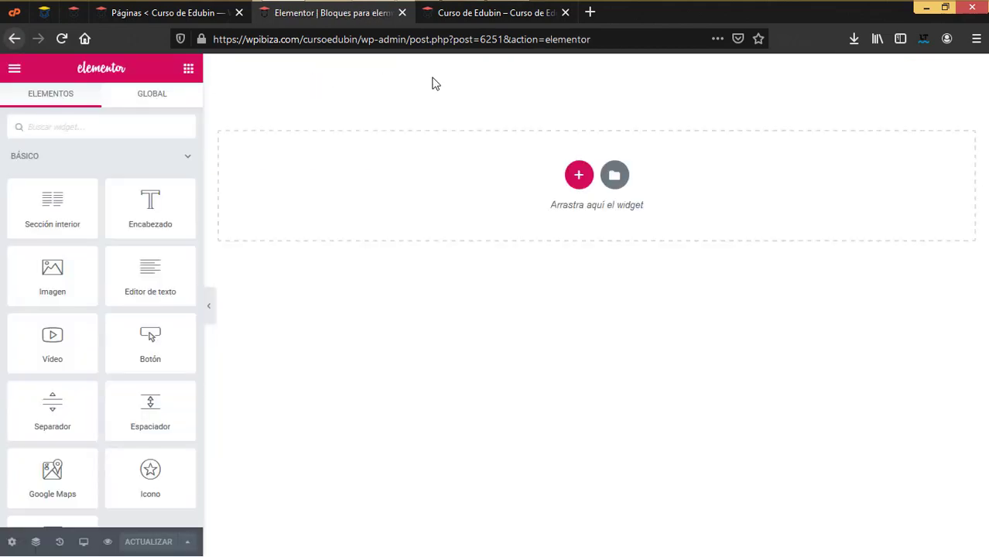
# Collapse the basic, pro and general widget categories to reach the Edubin addons
pyautogui.click(33, 159)
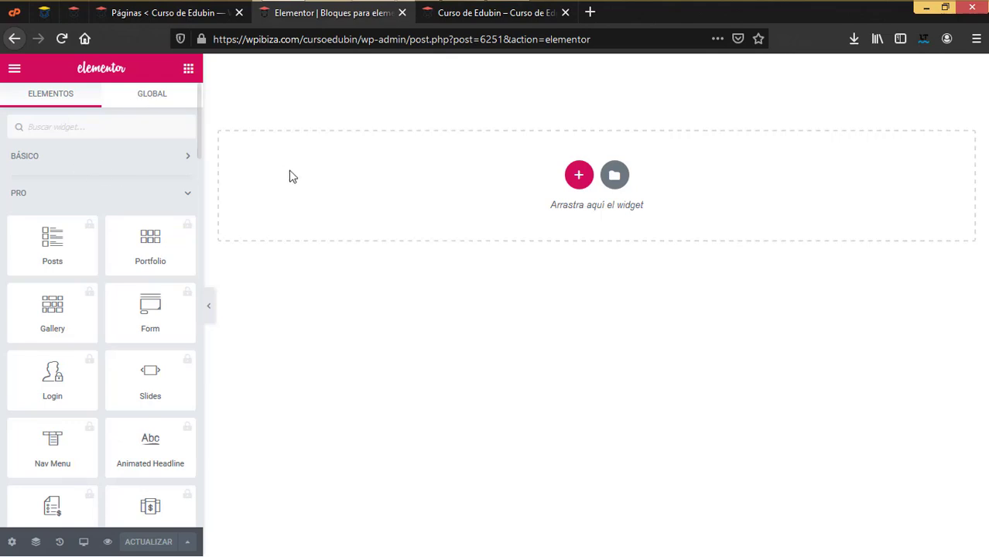
pyautogui.click(78, 165)
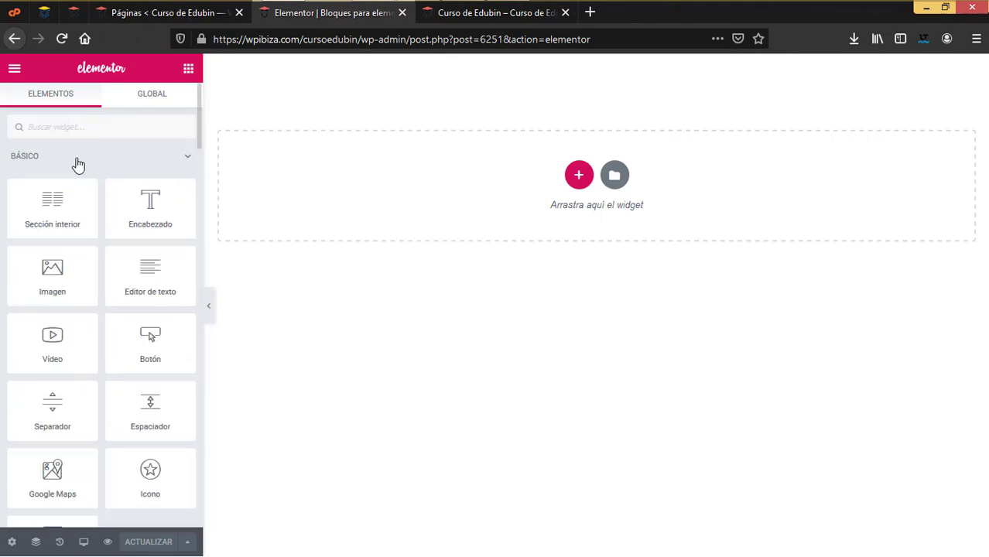
pyautogui.click(78, 164)
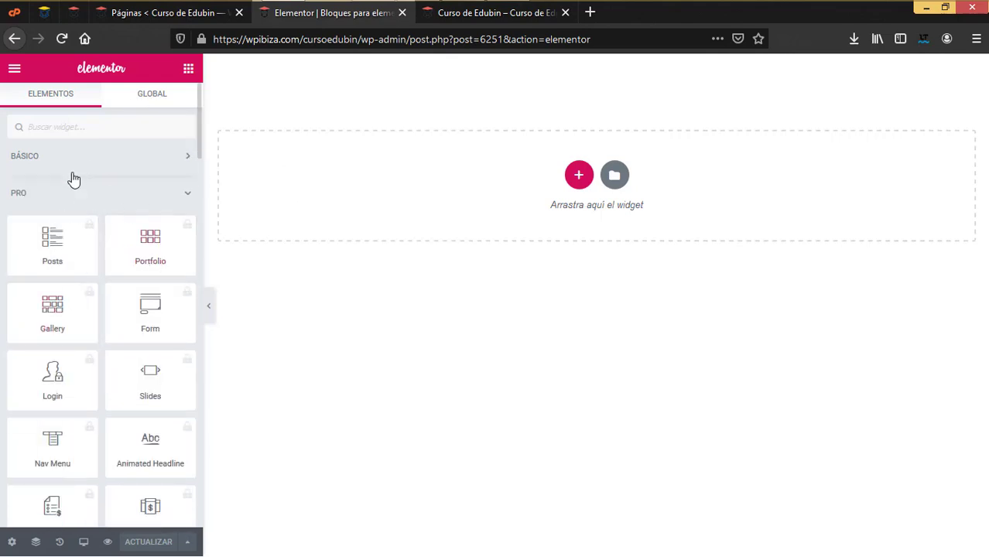
pyautogui.click(72, 194)
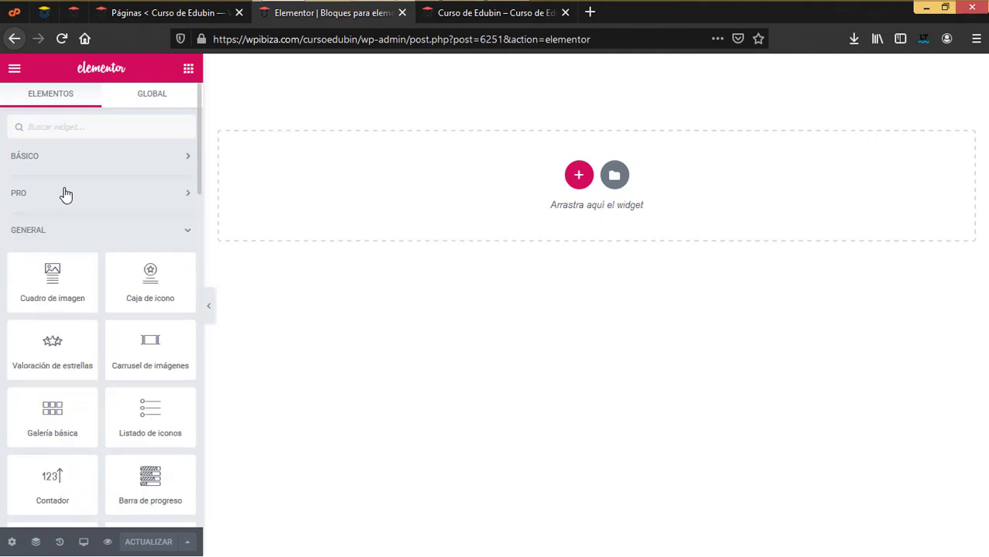
pyautogui.click(65, 194)
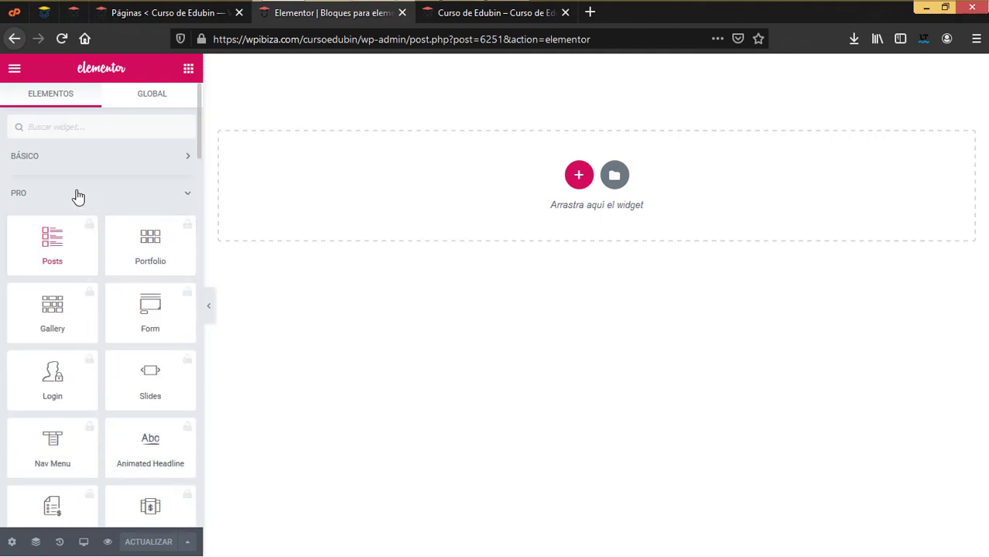
pyautogui.click(78, 196)
pyautogui.click(91, 235)
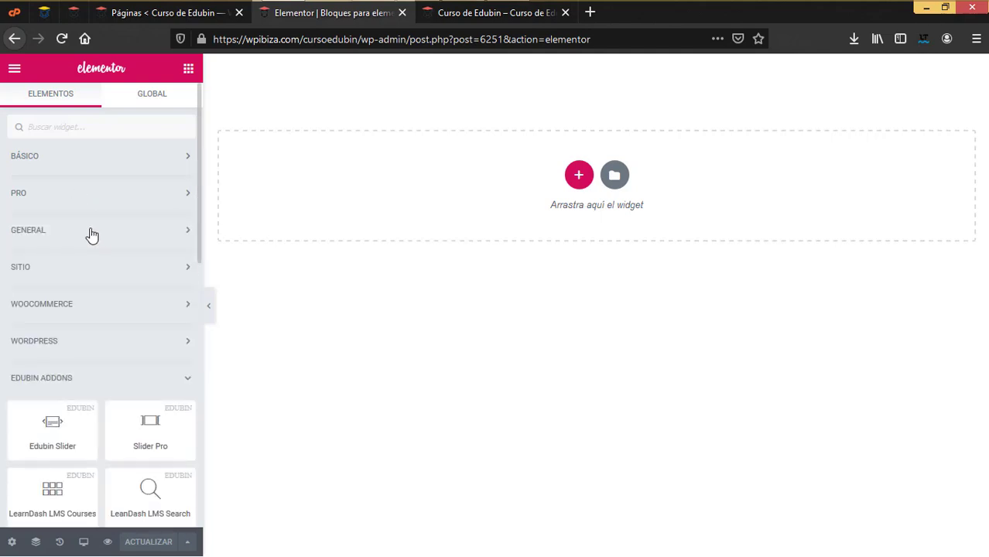
pyautogui.scroll(-3, 128, 267)
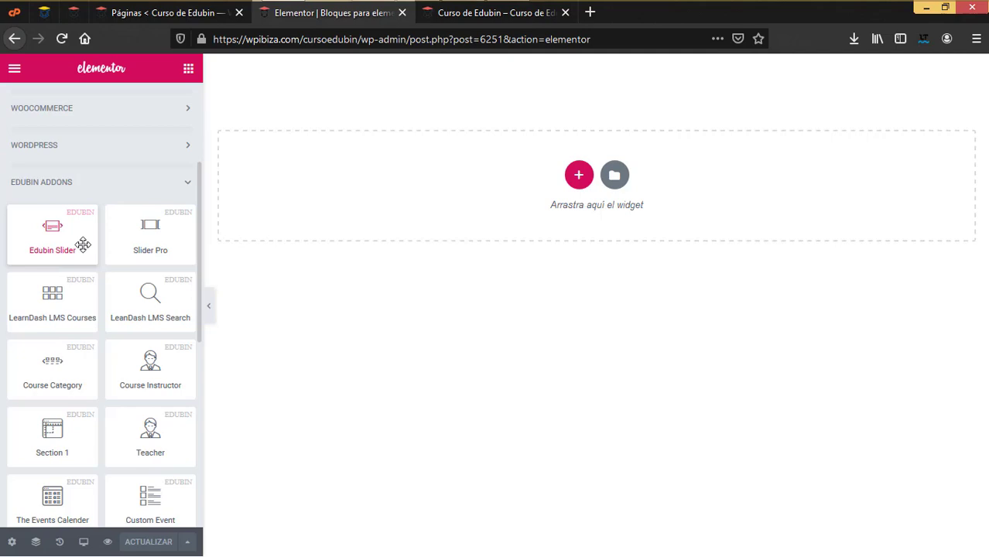
# Add a one-column section, drop the Edubin Slider at the page top, then delete it
pyautogui.click(577, 175)
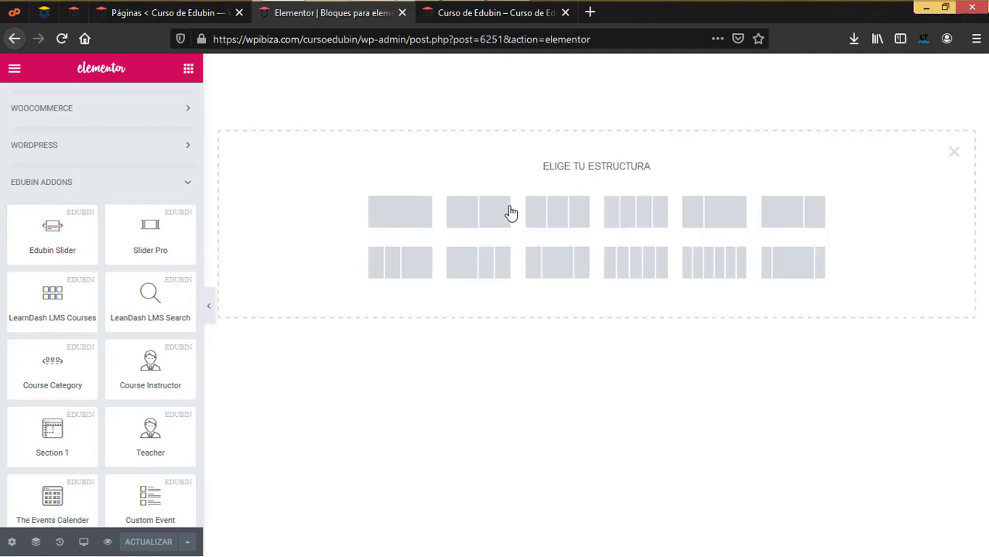
pyautogui.click(394, 223)
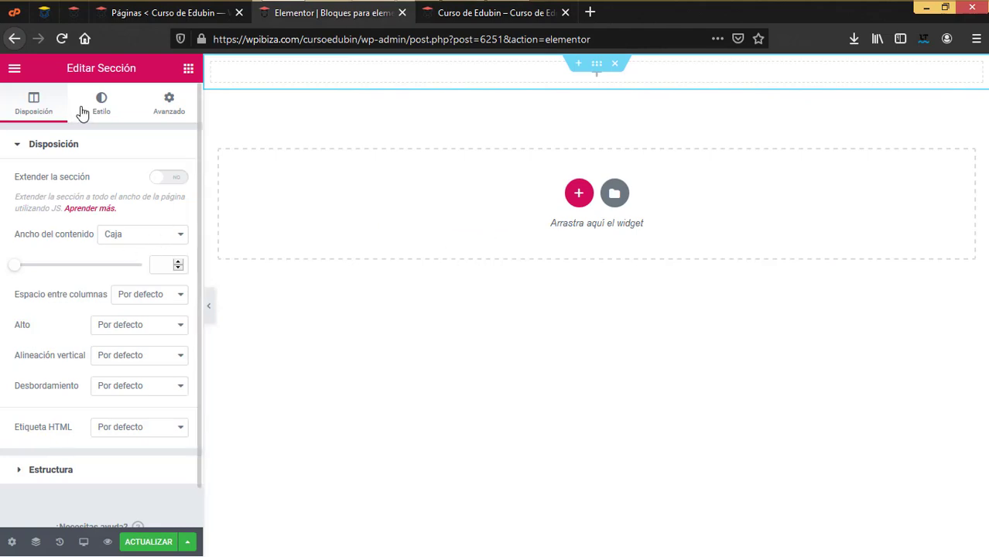
pyautogui.click(187, 74)
pyautogui.scroll(-2, 78, 337)
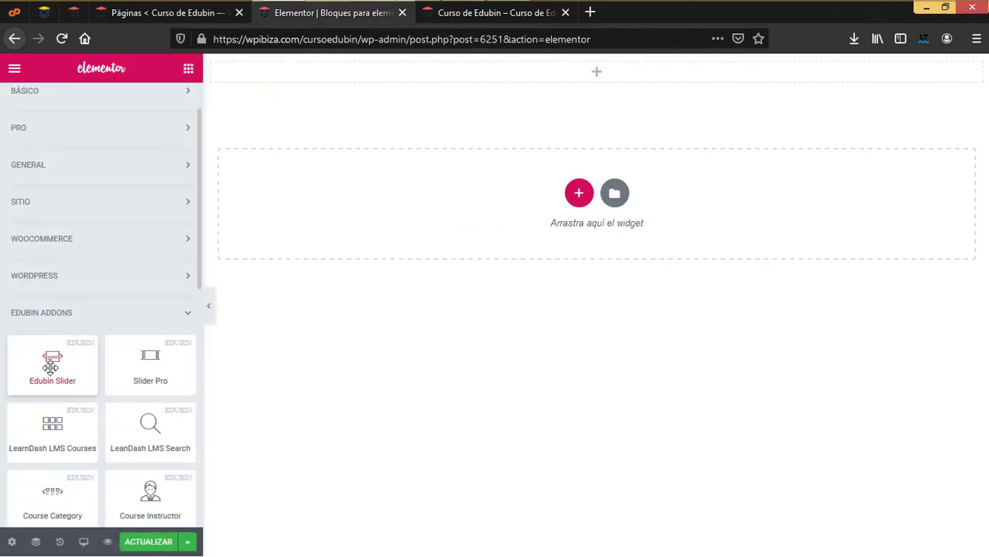
pyautogui.moveTo(50, 367); pyautogui.dragTo(558, 84)
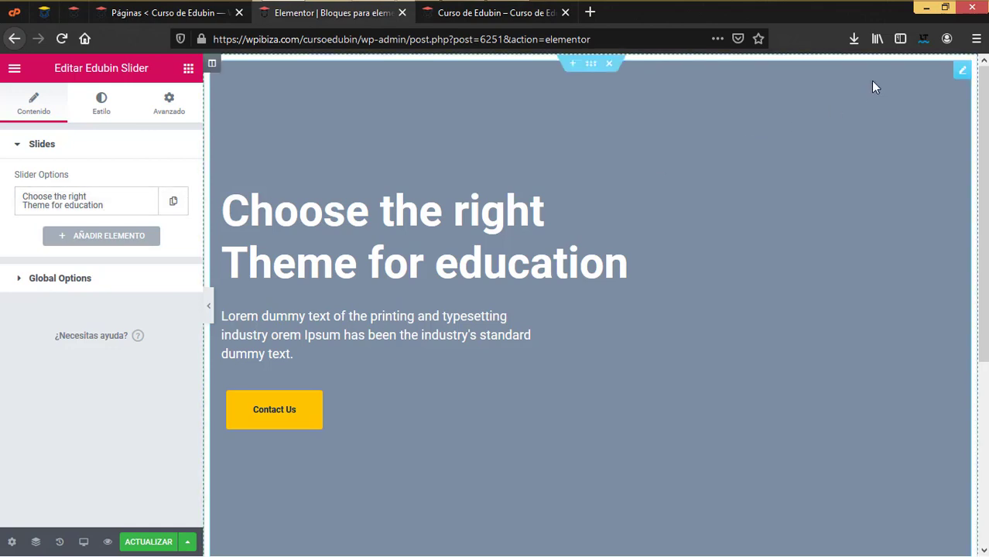
pyautogui.rightClick(962, 71)
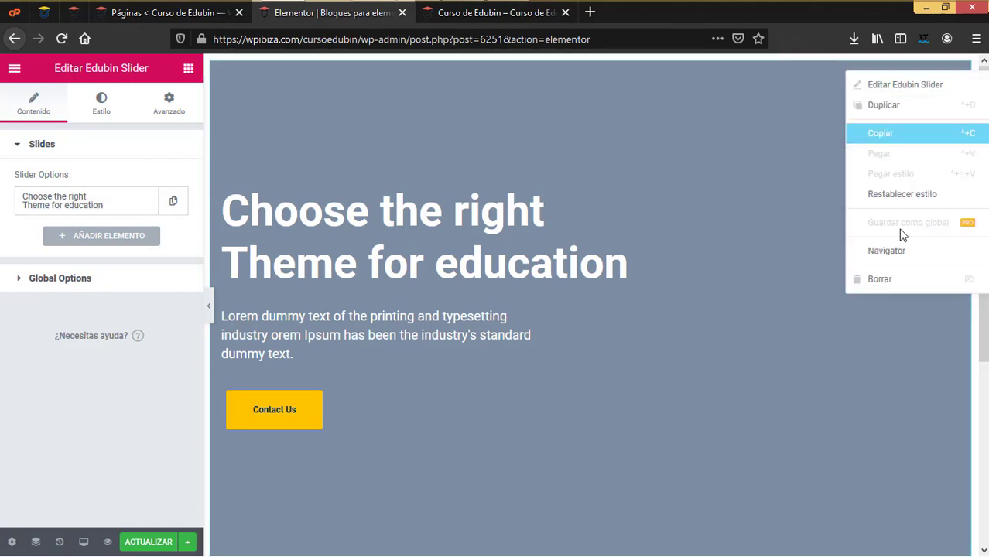
pyautogui.press('Delete')
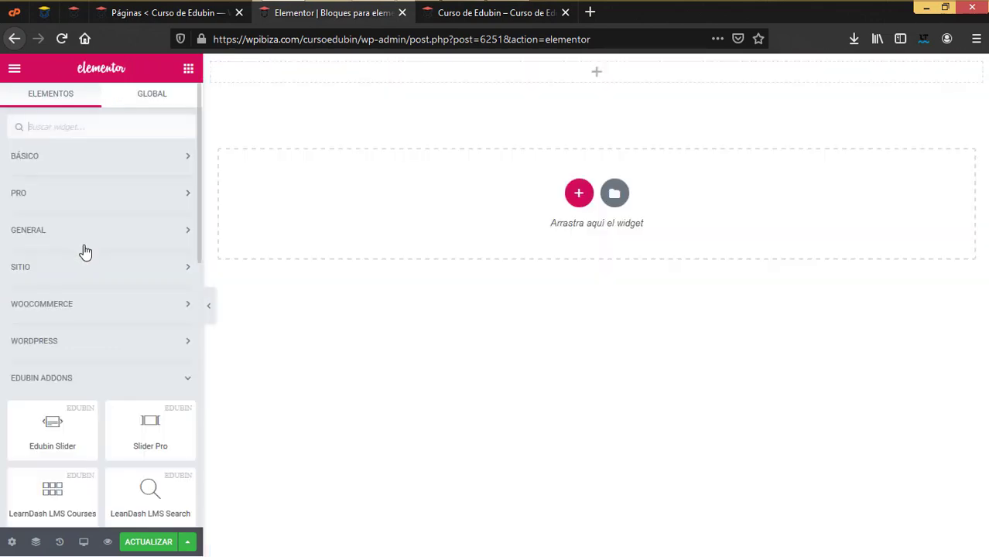
# Drop a Slider Pro at the page top and remove it again
pyautogui.scroll(-2, 102, 357)
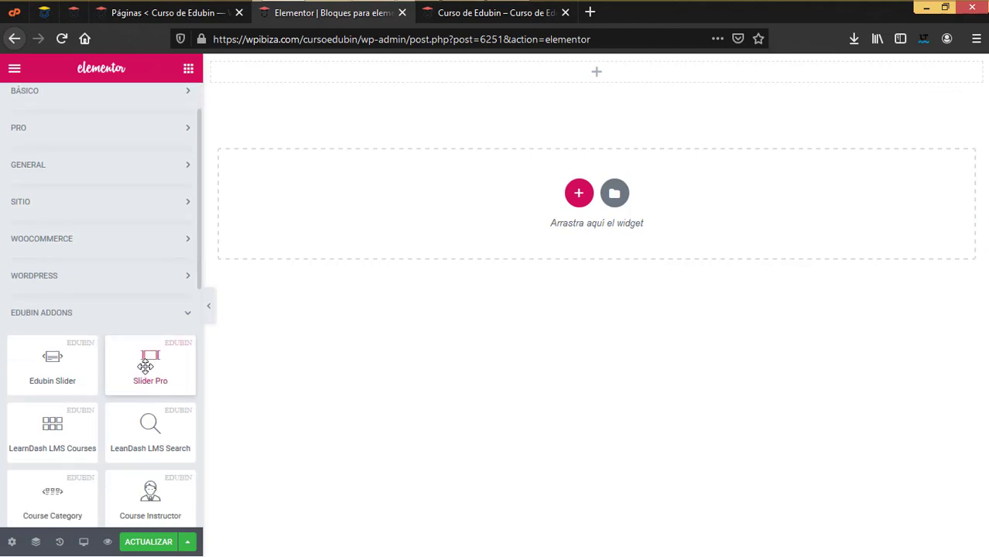
pyautogui.moveTo(151, 362); pyautogui.dragTo(493, 80)
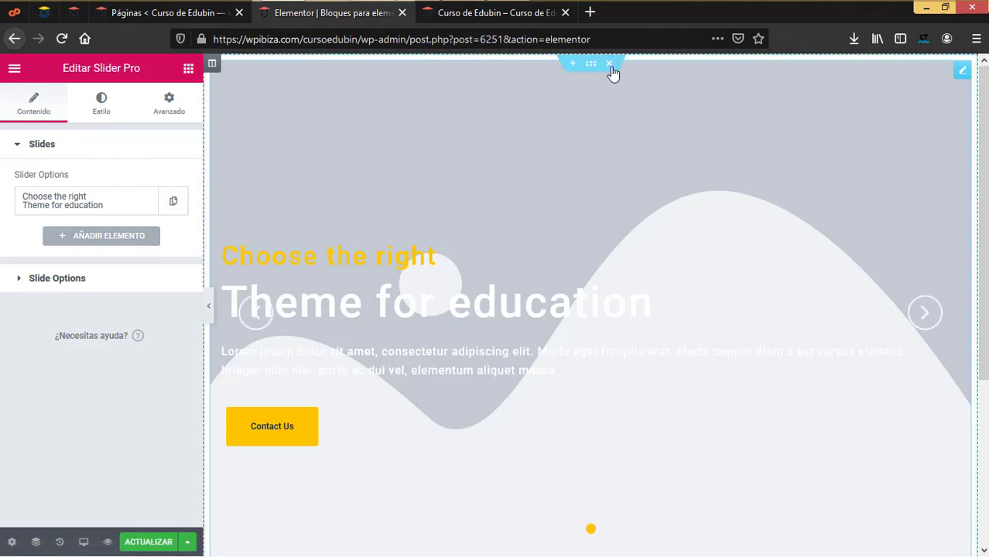
pyautogui.click(609, 65)
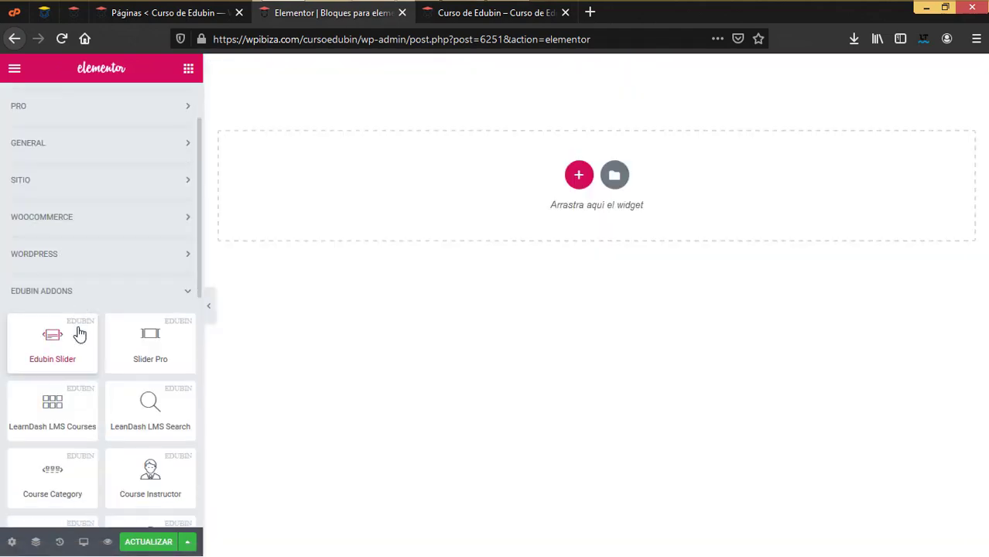
# Look over the LearnDash LMS Courses widget and the live Edubin homepage, then start a new section
pyautogui.scroll(-2, 77, 329)
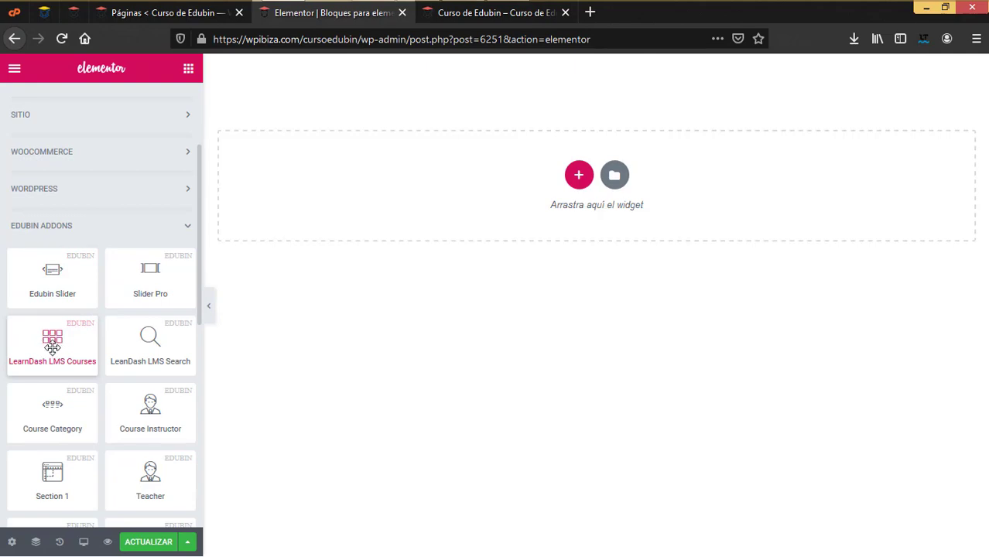
pyautogui.moveTo(51, 347); pyautogui.dragTo(62, 335)
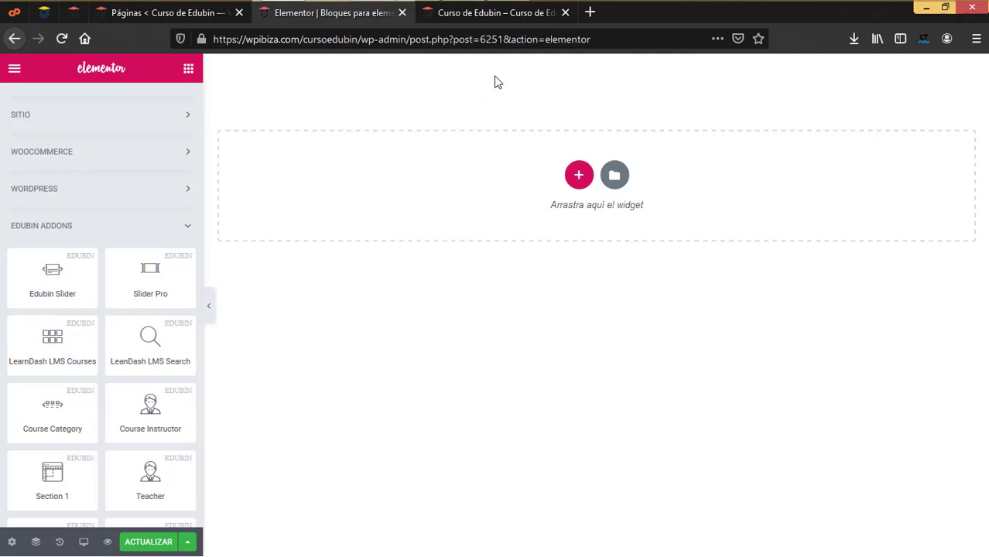
pyautogui.click(499, 13)
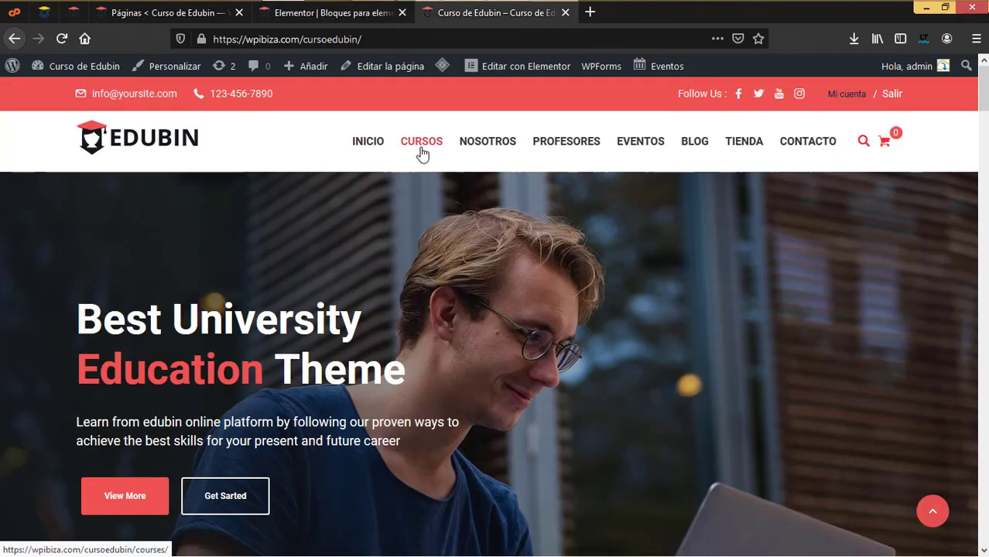
pyautogui.click(353, 12)
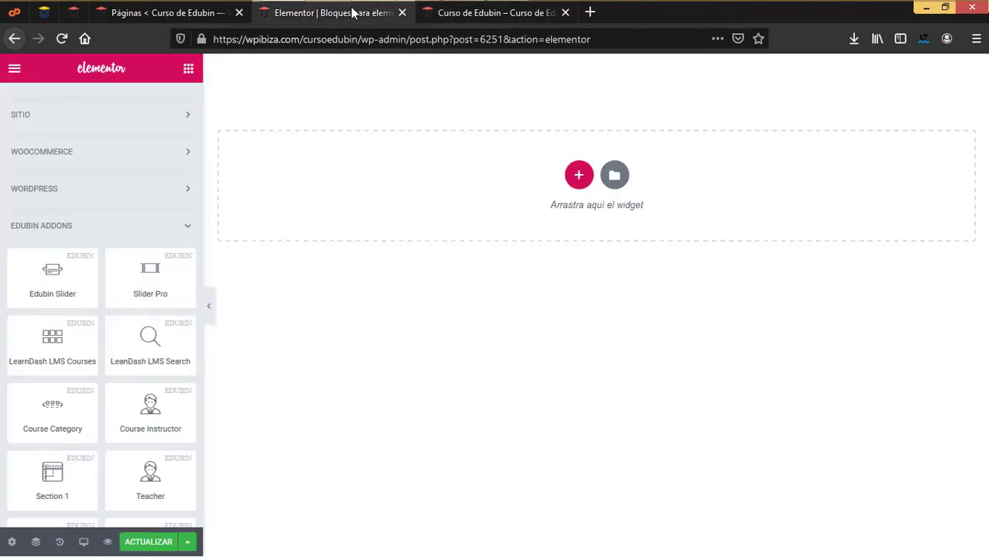
pyautogui.click(580, 178)
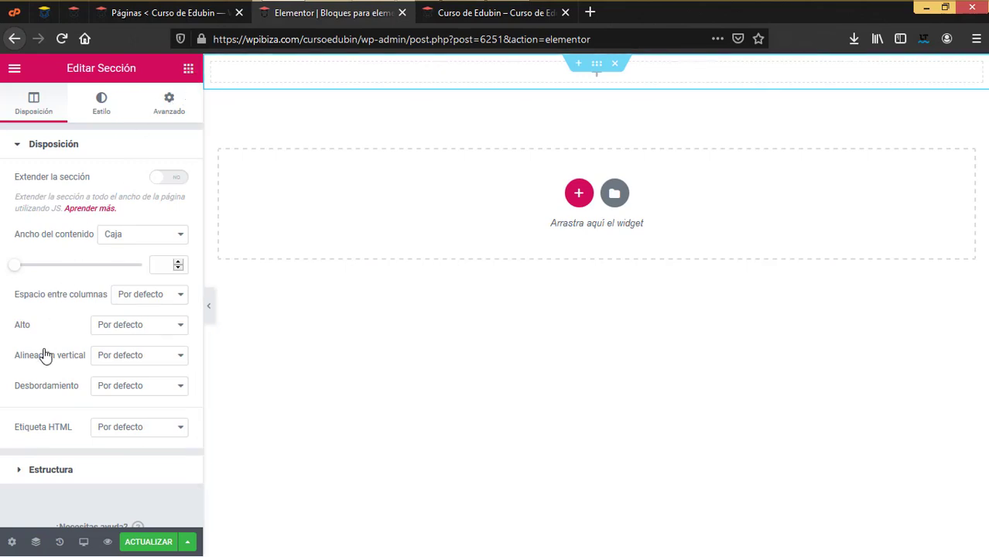
# Drop LearnDash LMS Courses into the section, cycling its cards through Style 2, 3 and 4, then check Meta and styling
pyautogui.moveTo(52, 489); pyautogui.dragTo(596, 72)
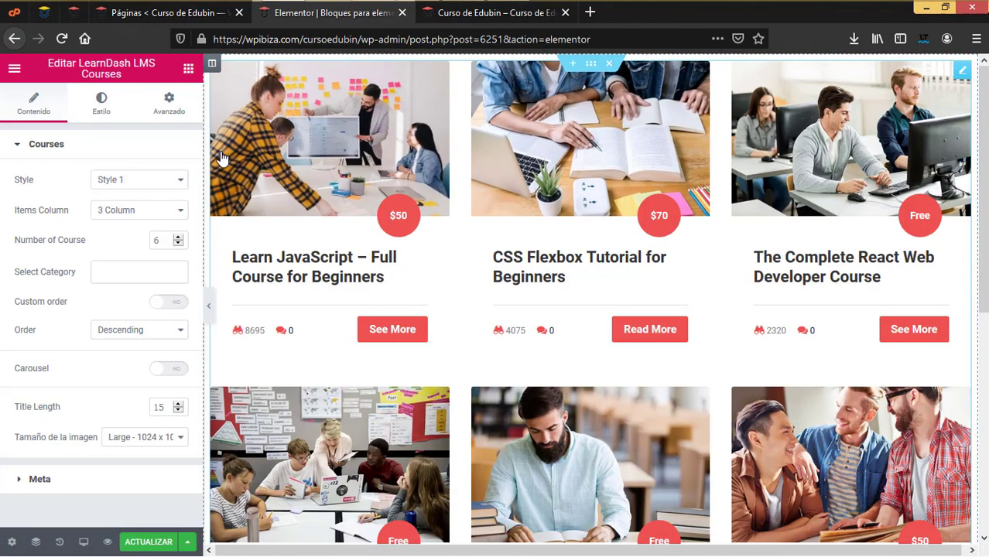
pyautogui.click(165, 186)
pyautogui.click(152, 213)
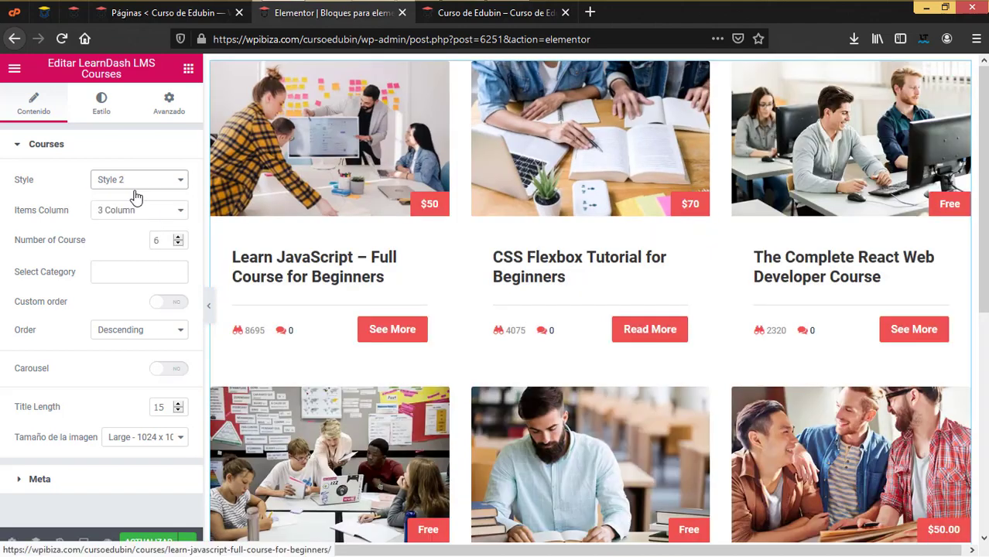
pyautogui.click(165, 181)
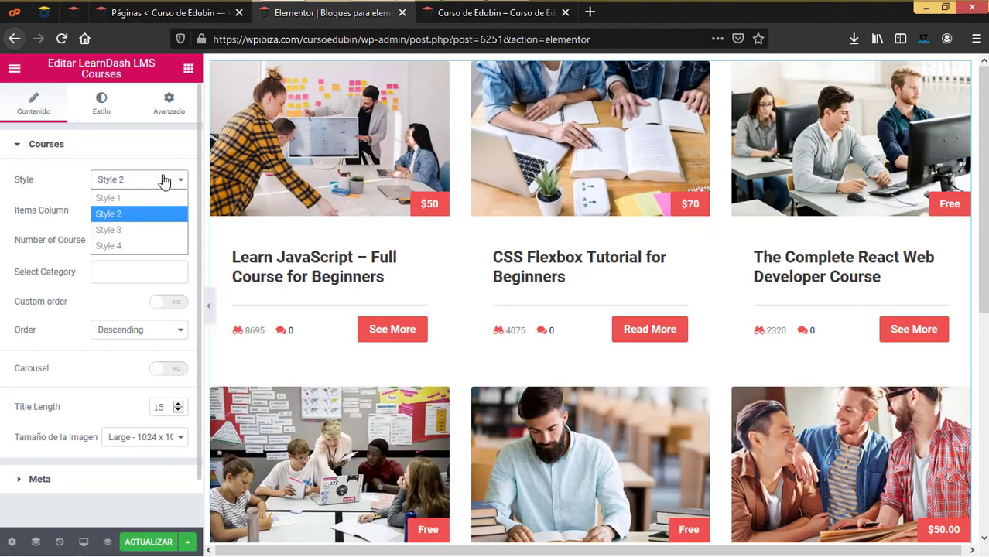
pyautogui.click(143, 223)
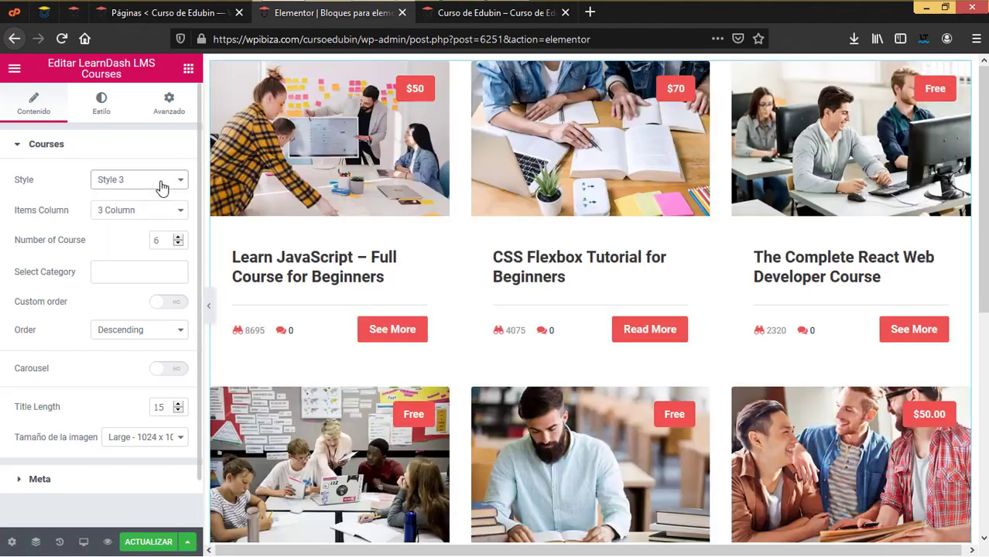
pyautogui.click(162, 186)
pyautogui.click(142, 248)
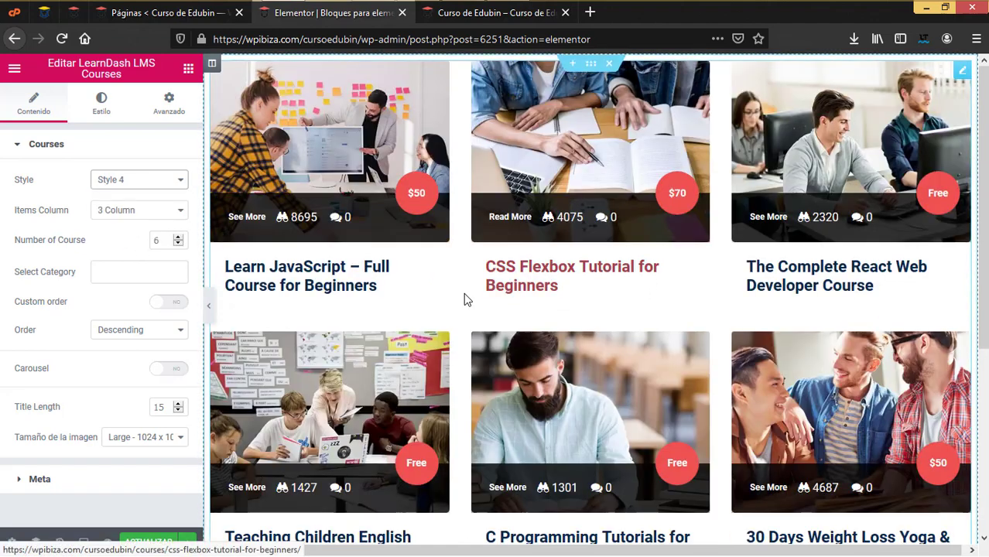
pyautogui.click(42, 479)
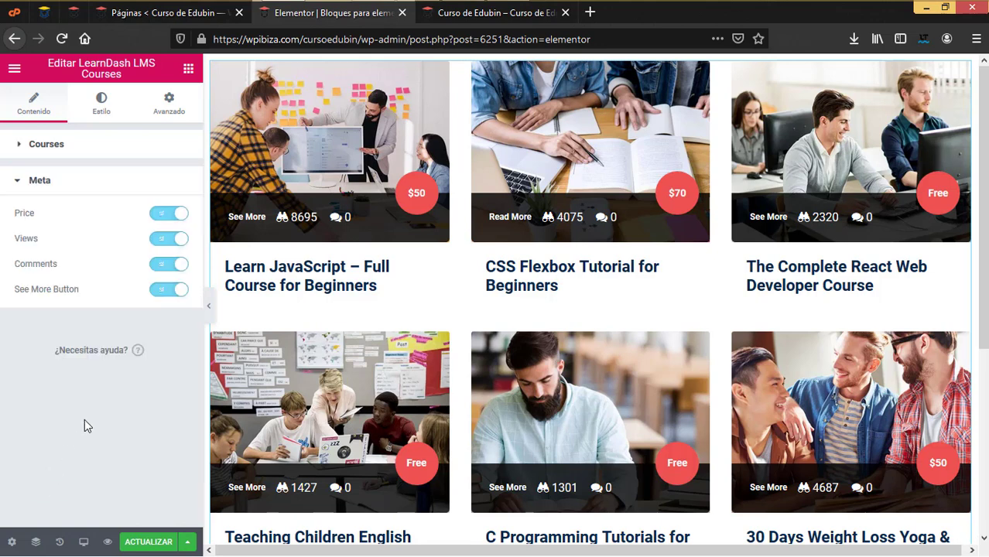
pyautogui.click(116, 112)
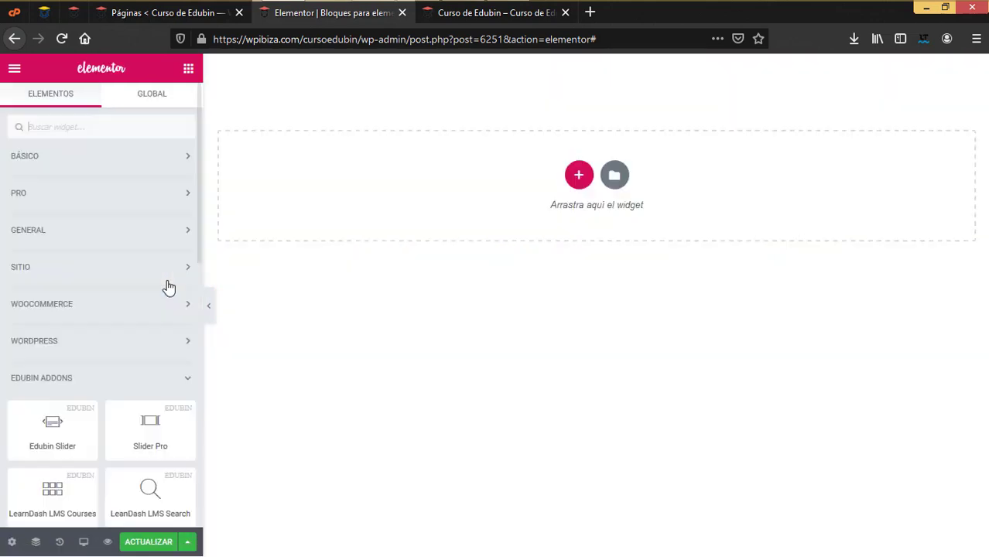
# Add a one-column LearnDash LMS Search section with placeholder 'Que deseas buscar' and preview the page
pyautogui.click(579, 178)
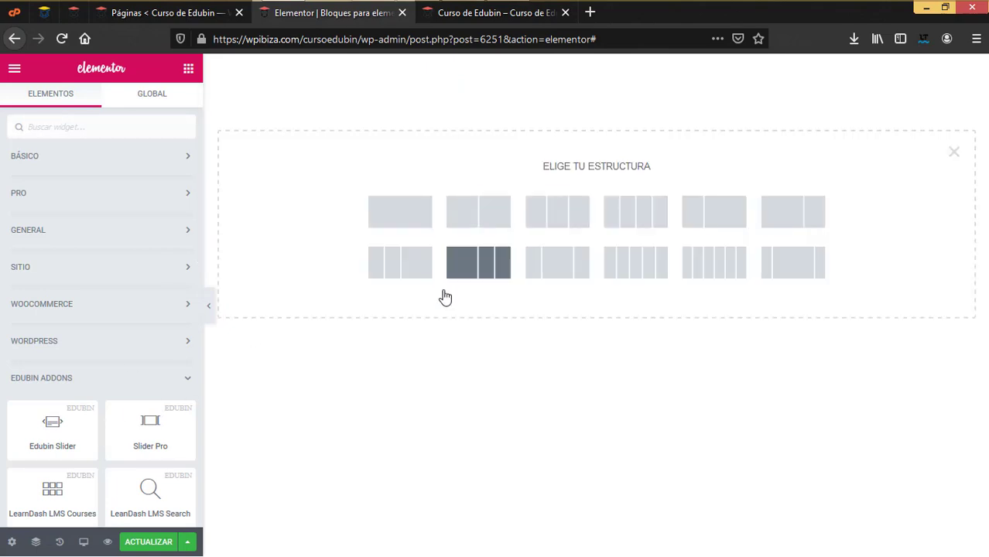
pyautogui.click(391, 219)
pyautogui.scroll(-3, 137, 298)
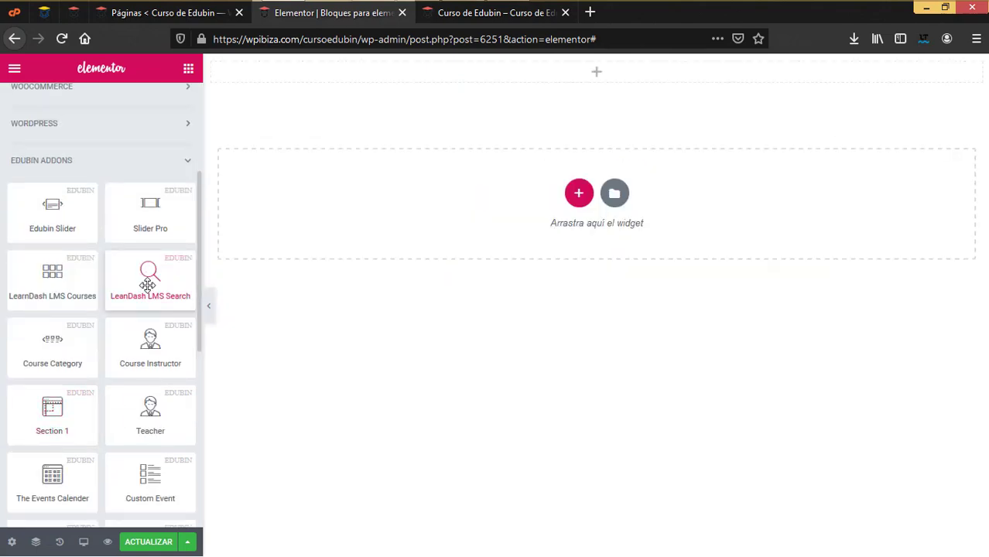
pyautogui.moveTo(147, 278); pyautogui.dragTo(541, 72)
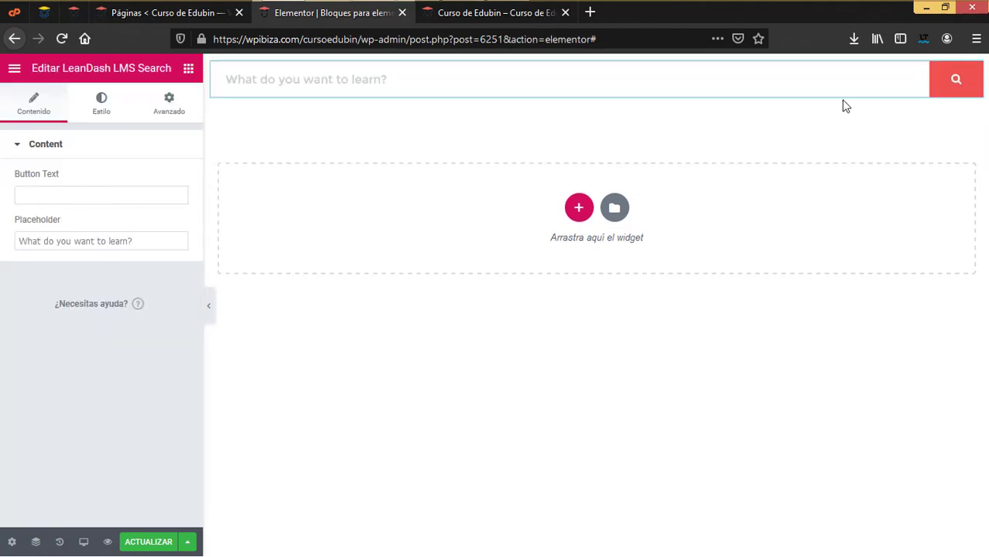
pyautogui.click(51, 241)
pyautogui.write('Que deseas buscar')
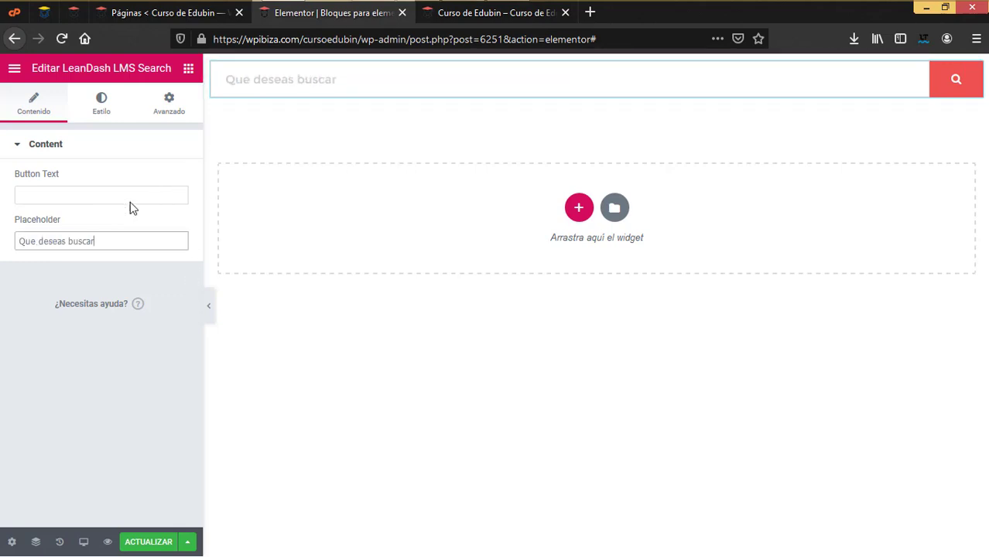
pyautogui.click(78, 196)
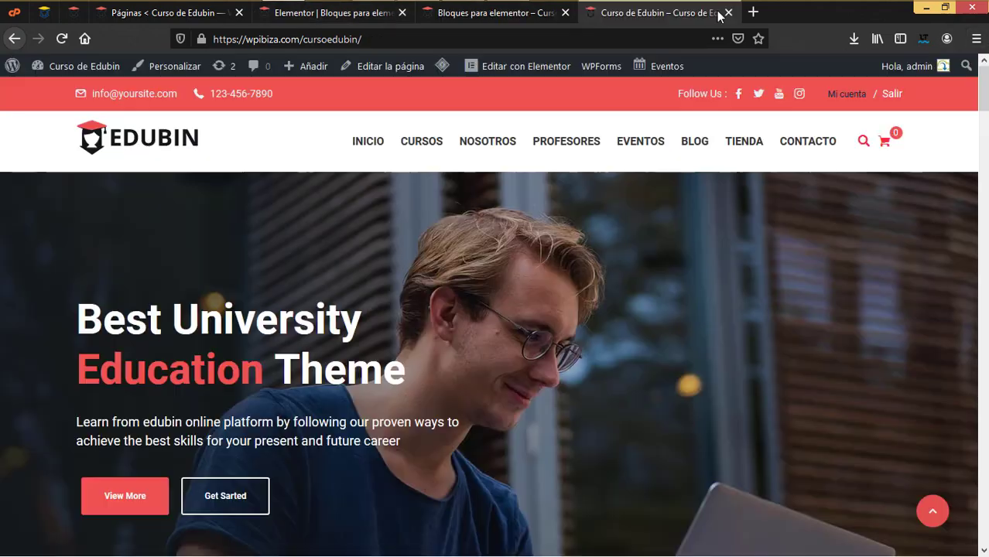
pyautogui.click(728, 12)
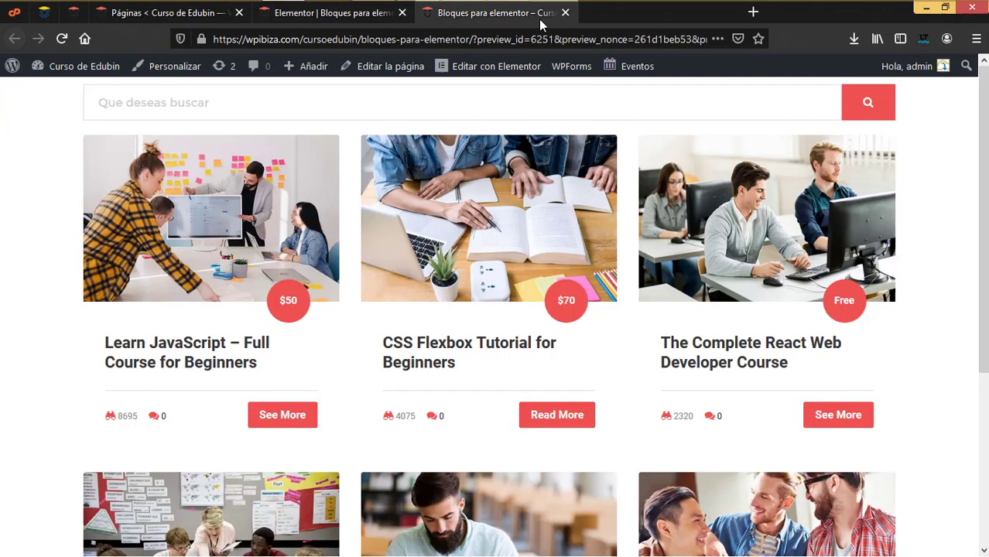
# Search the preview for 'Beginners', review the matching courses, and close the results tab
pyautogui.click(377, 14)
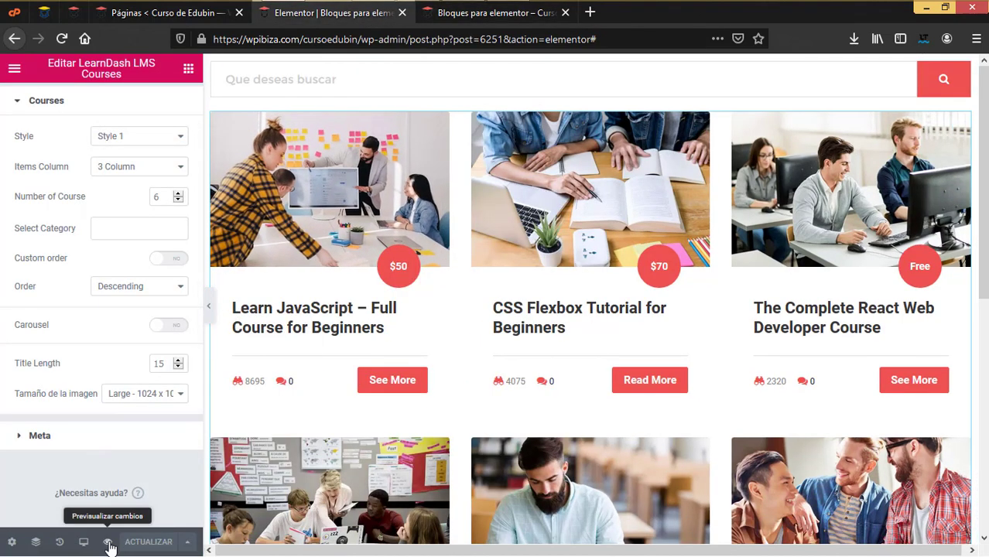
pyautogui.click(476, 14)
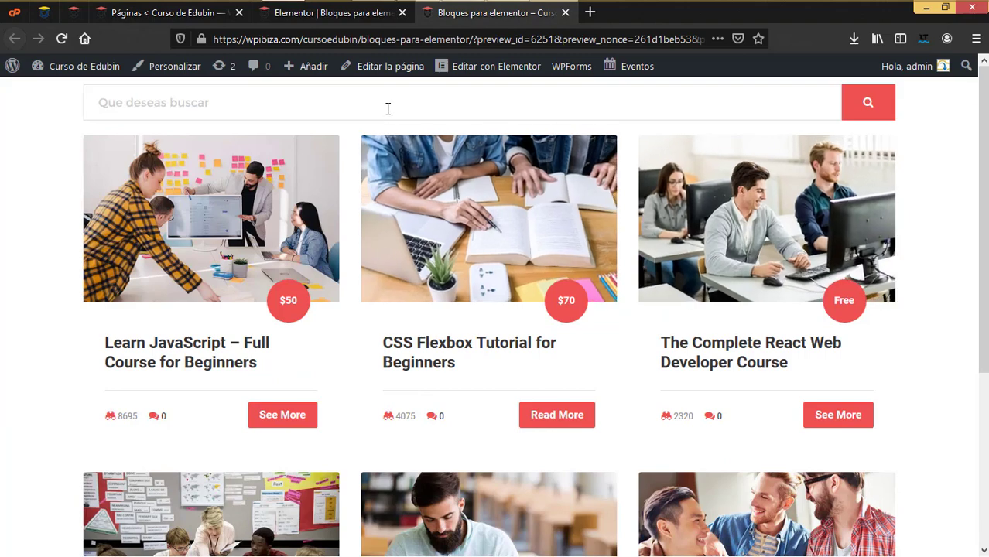
pyautogui.scroll(-3, 604, 442)
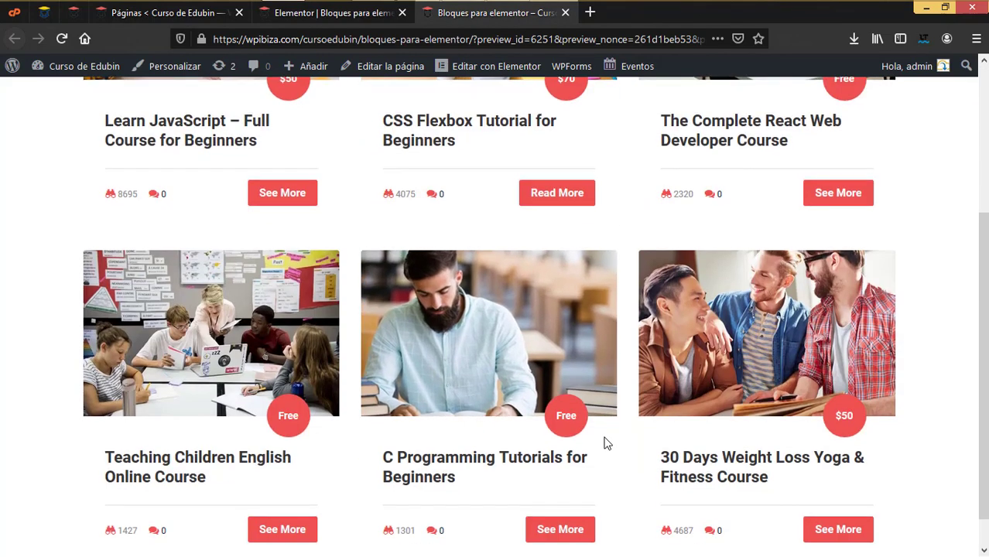
pyautogui.scroll(3, 606, 444)
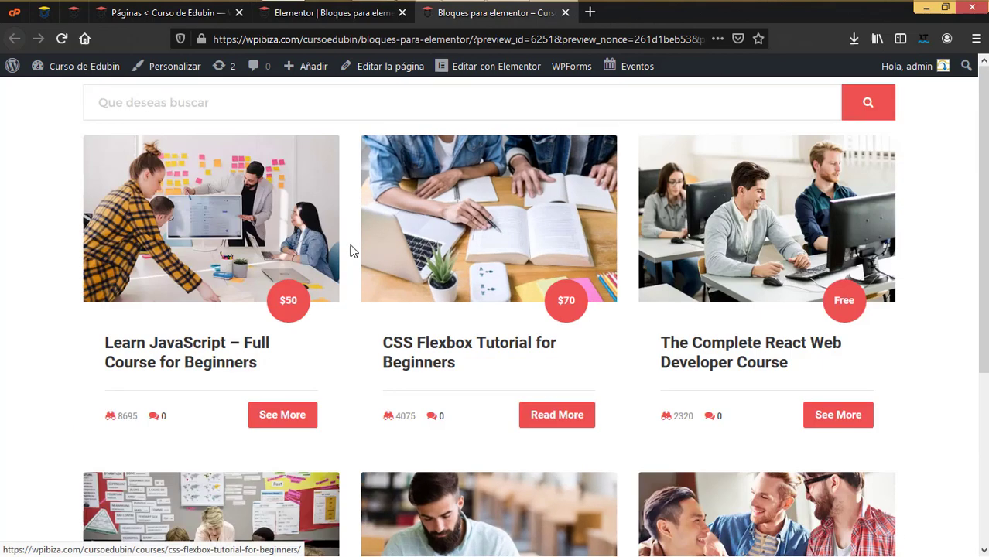
pyautogui.click(284, 111)
pyautogui.write('Beginners')
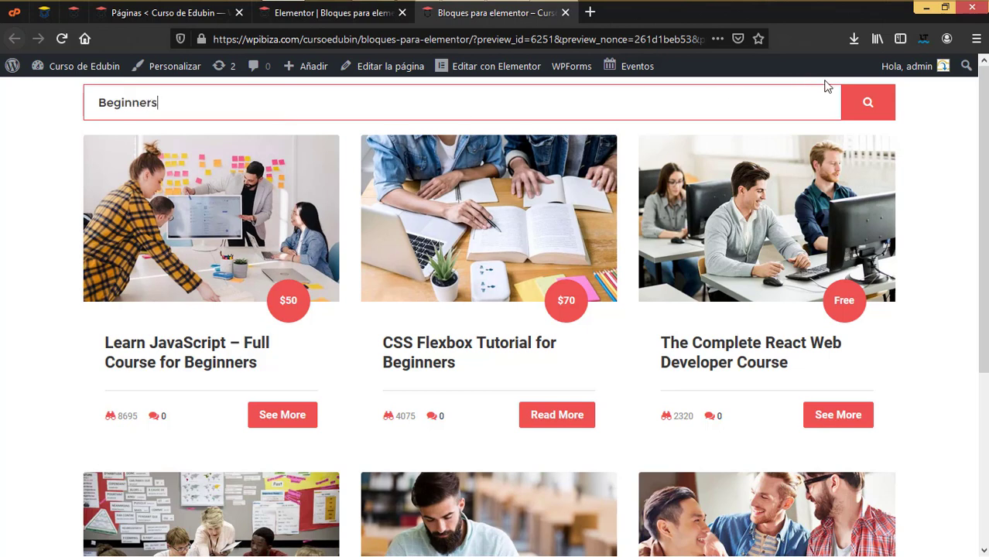
pyautogui.click(865, 102)
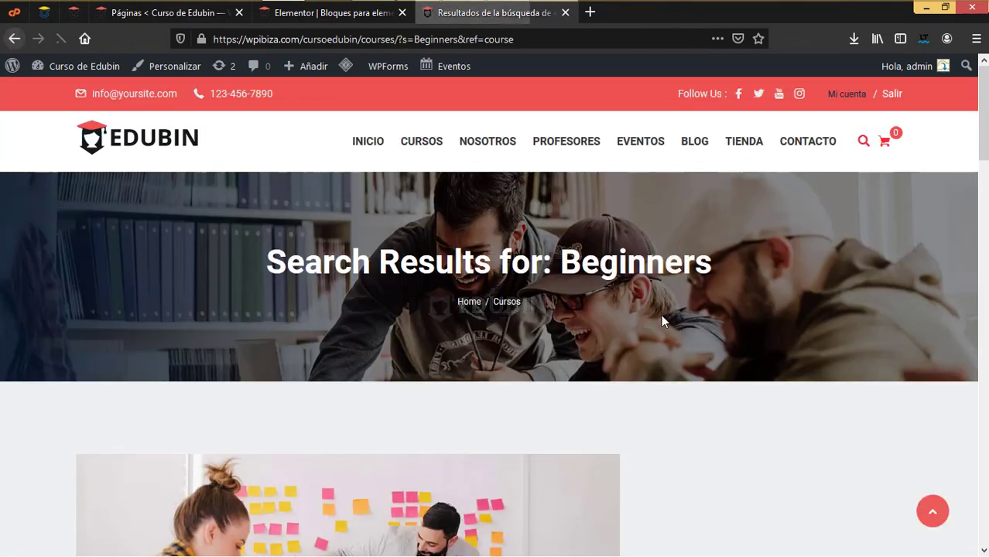
pyautogui.scroll(-5, 544, 366)
pyautogui.scroll(-5, 359, 370)
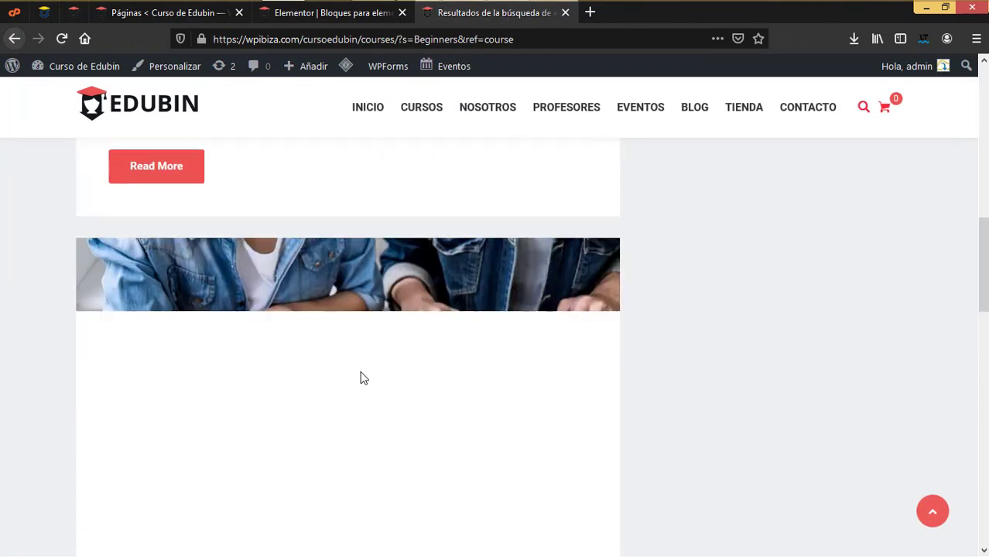
pyautogui.scroll(3, 556, 116)
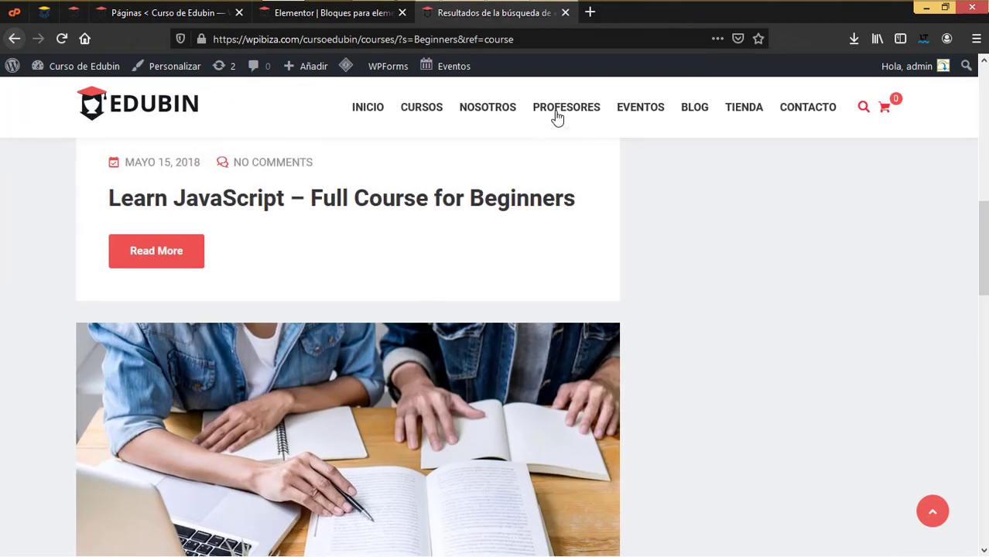
pyautogui.click(565, 12)
# Add a one-column Technology Course Category block with the laughing-students photo as background
pyautogui.scroll(-6, 328, 371)
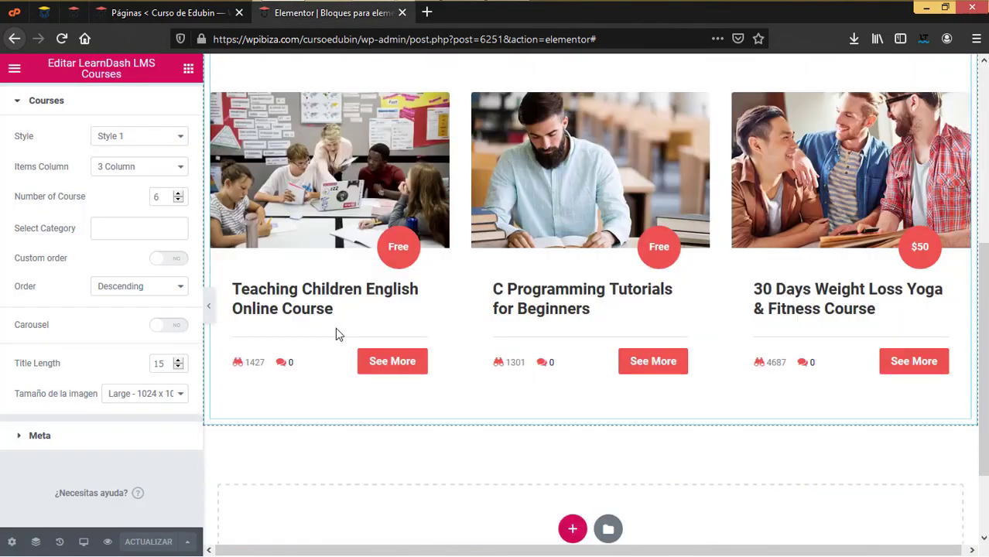
pyautogui.click(572, 417)
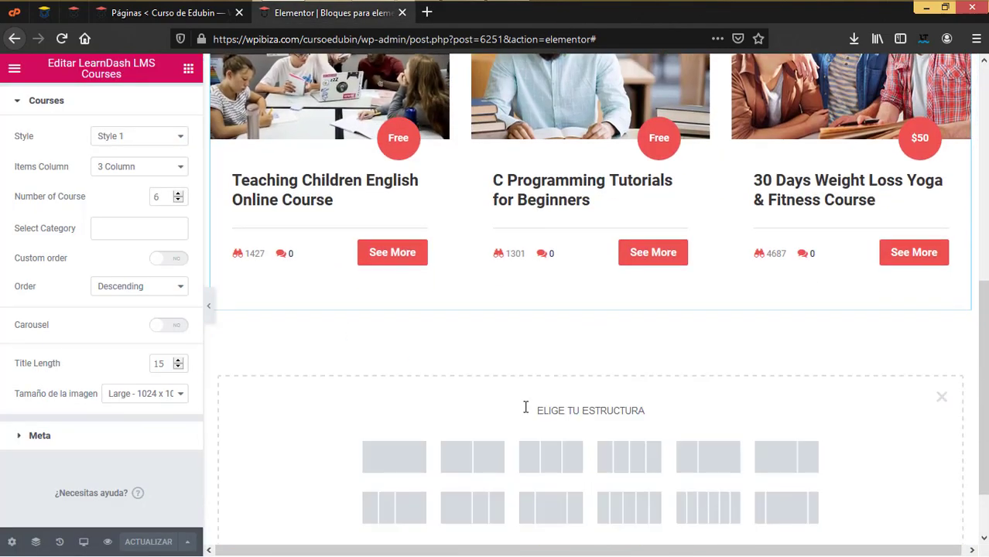
pyautogui.click(397, 462)
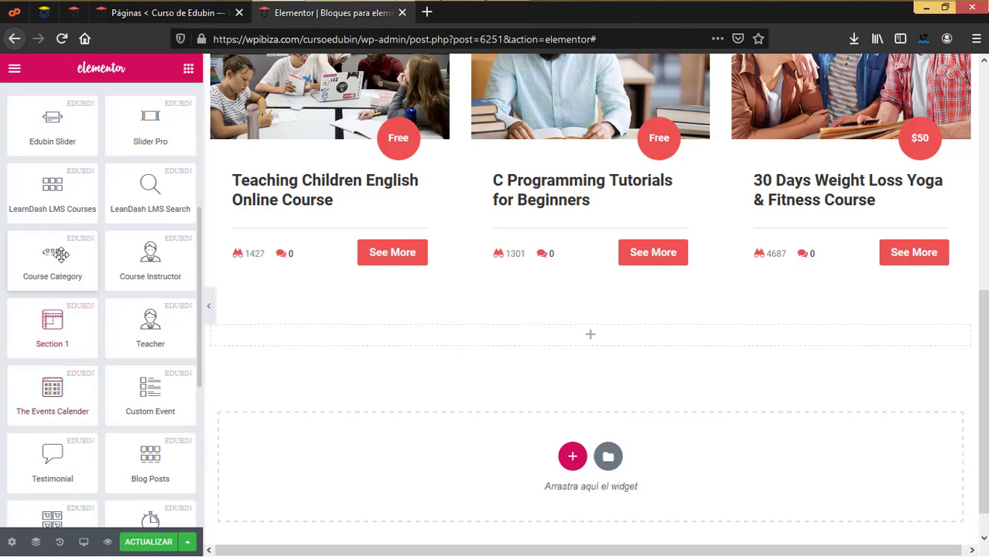
pyautogui.moveTo(53, 251); pyautogui.dragTo(560, 329)
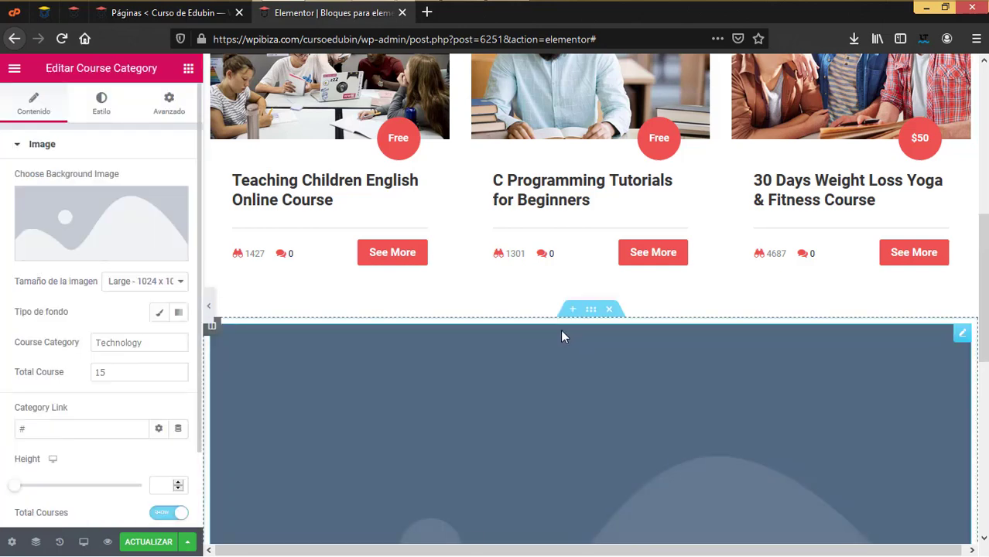
pyautogui.scroll(-6, 413, 396)
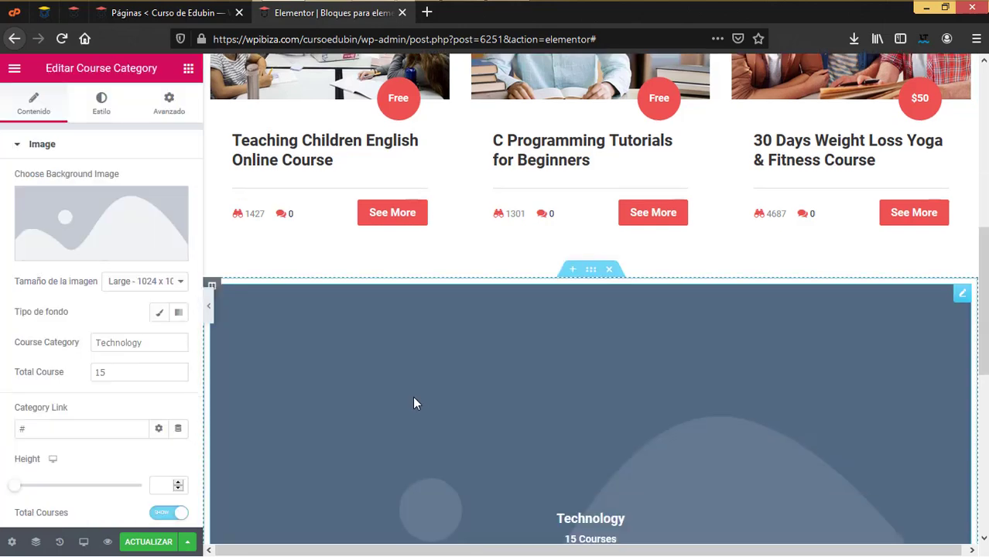
pyautogui.scroll(3, 412, 396)
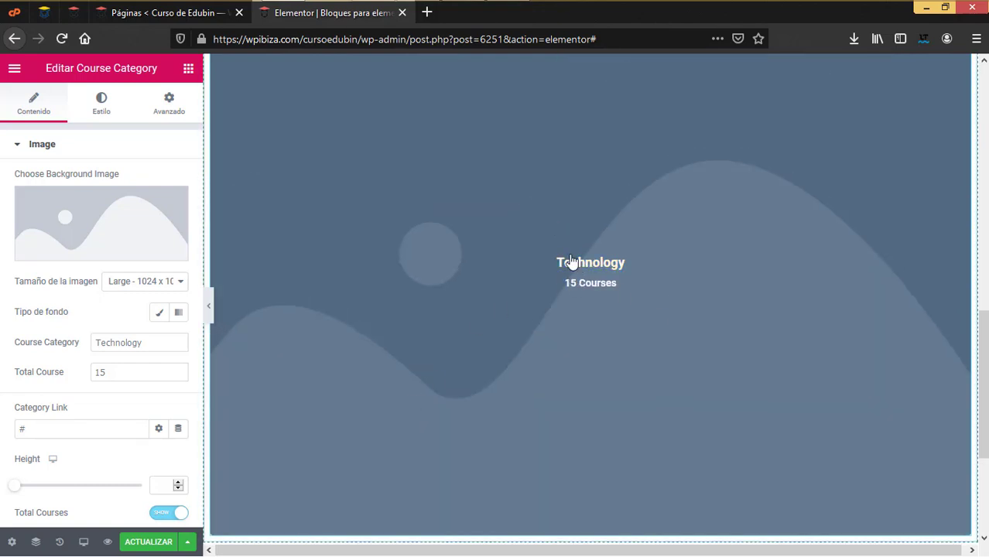
pyautogui.click(106, 228)
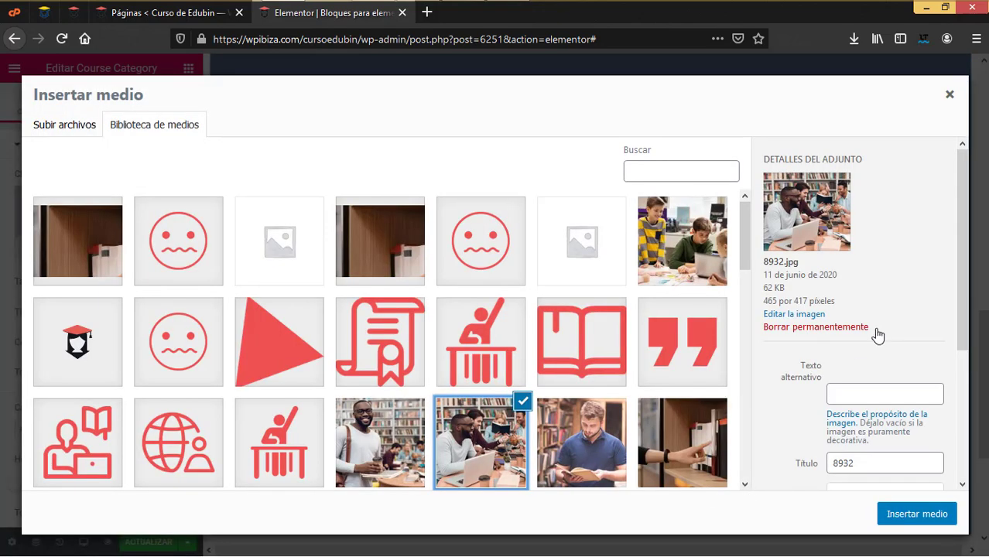
pyautogui.click(948, 516)
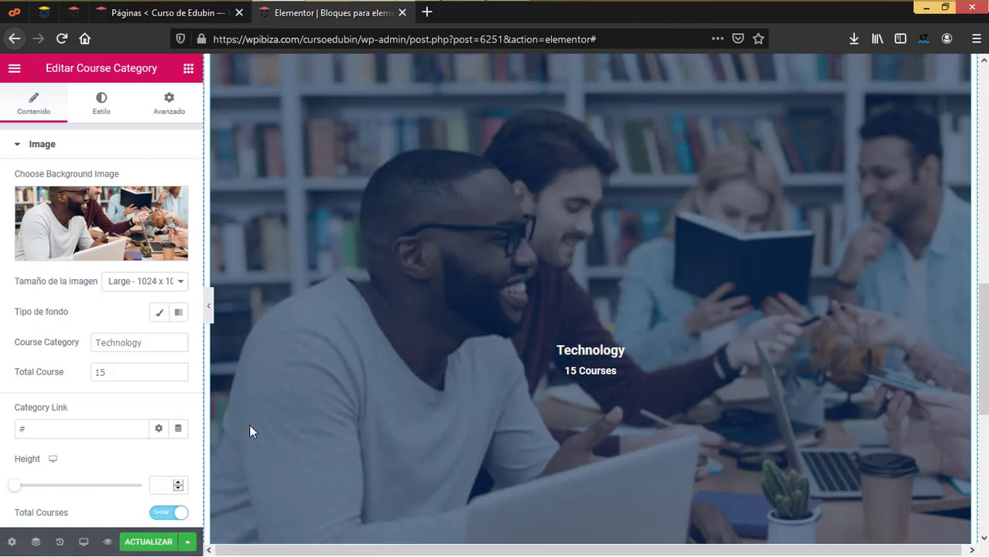
pyautogui.scroll(-5, 468, 406)
pyautogui.click(571, 419)
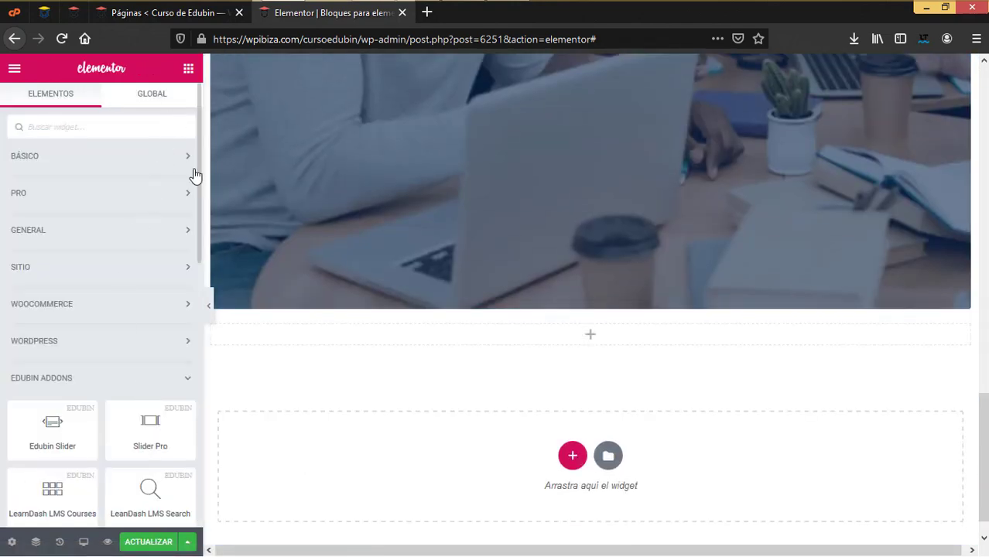
# Place a Course Instructor widget below the category block and select its name, 'Java Expert' and '10 Courses' texts
pyautogui.scroll(-5, 189, 200)
pyautogui.scroll(-4, 191, 200)
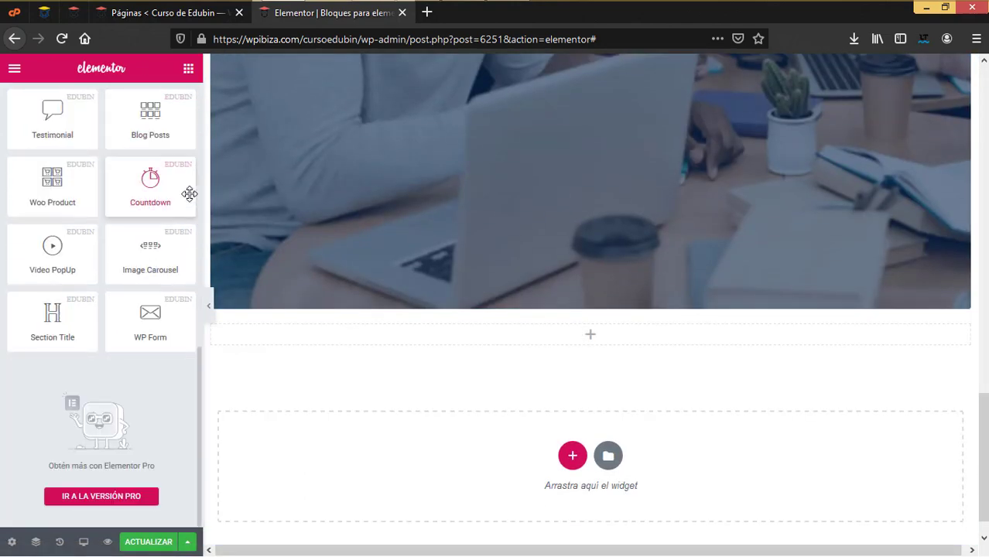
pyautogui.scroll(1, 191, 199)
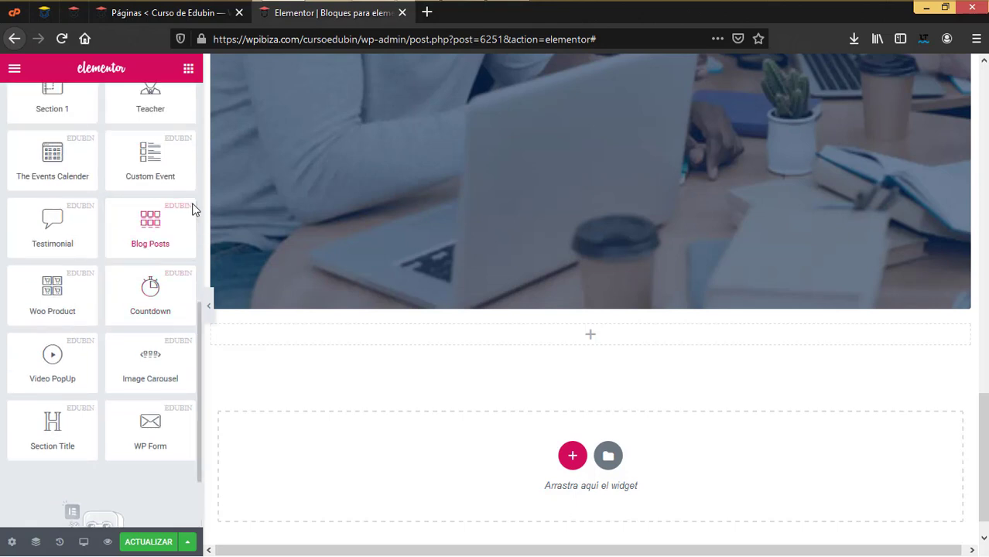
pyautogui.scroll(2, 191, 202)
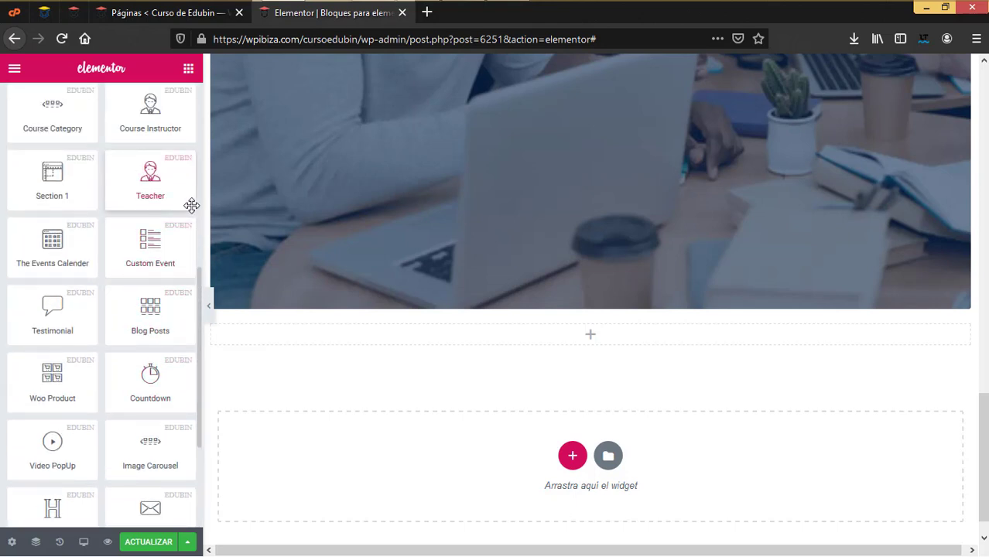
pyautogui.scroll(1, 191, 205)
pyautogui.scroll(1, 191, 205)
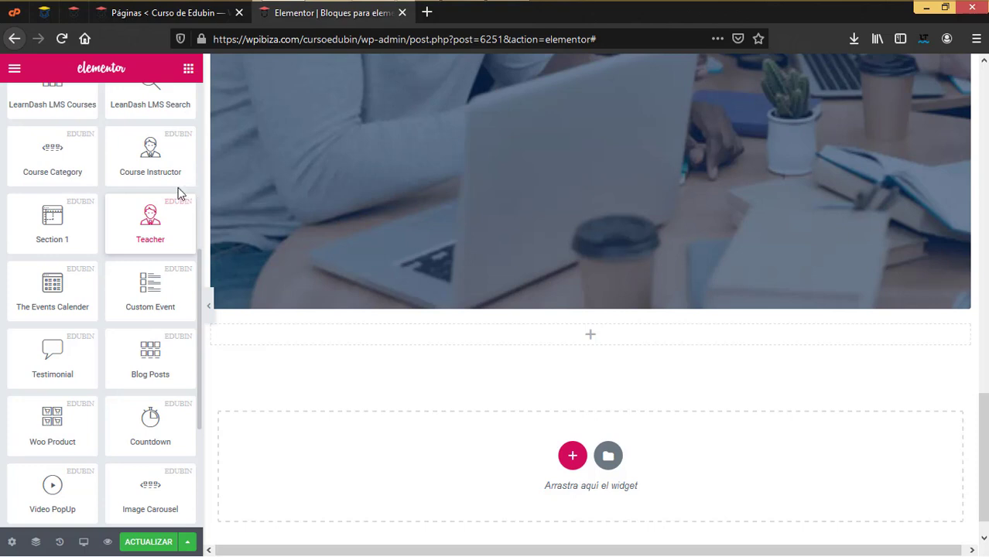
pyautogui.moveTo(159, 152); pyautogui.dragTo(583, 345)
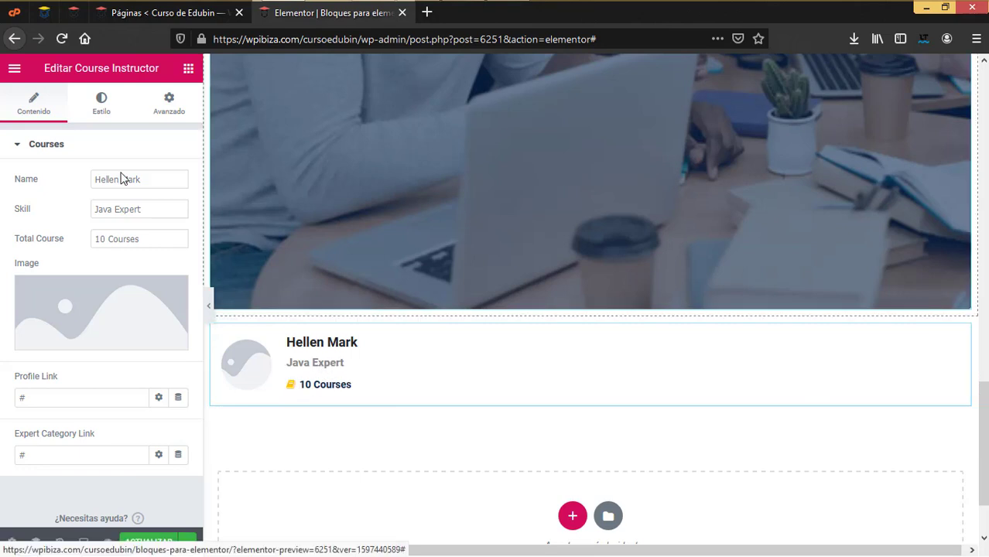
pyautogui.click(165, 181)
pyautogui.moveTo(165, 181); pyautogui.dragTo(27, 164)
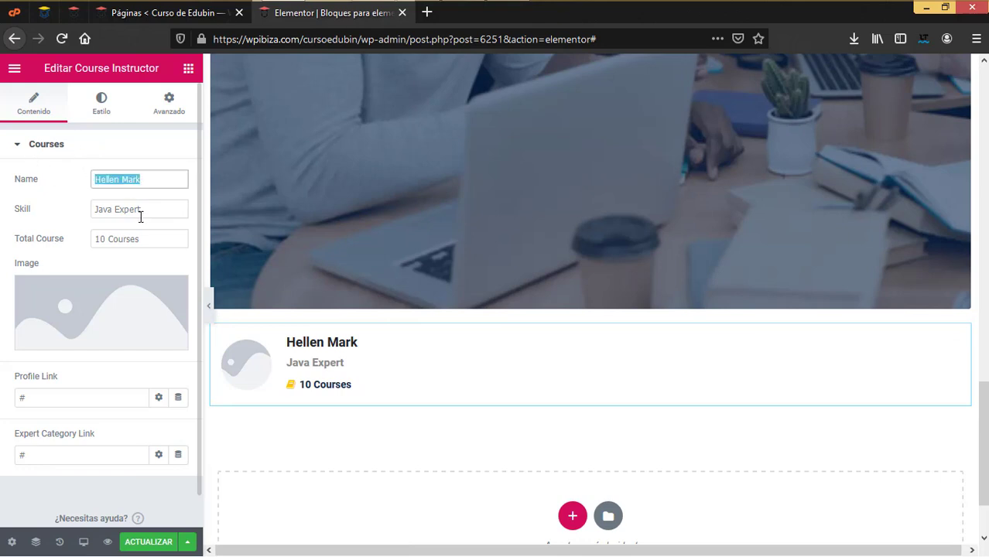
pyautogui.moveTo(162, 210); pyautogui.dragTo(71, 211)
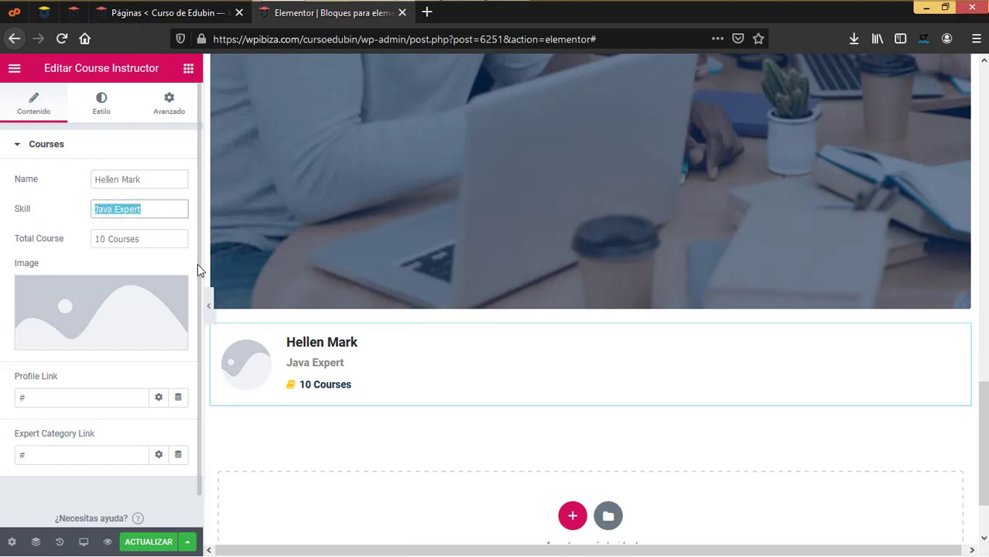
pyautogui.moveTo(176, 245); pyautogui.dragTo(83, 247)
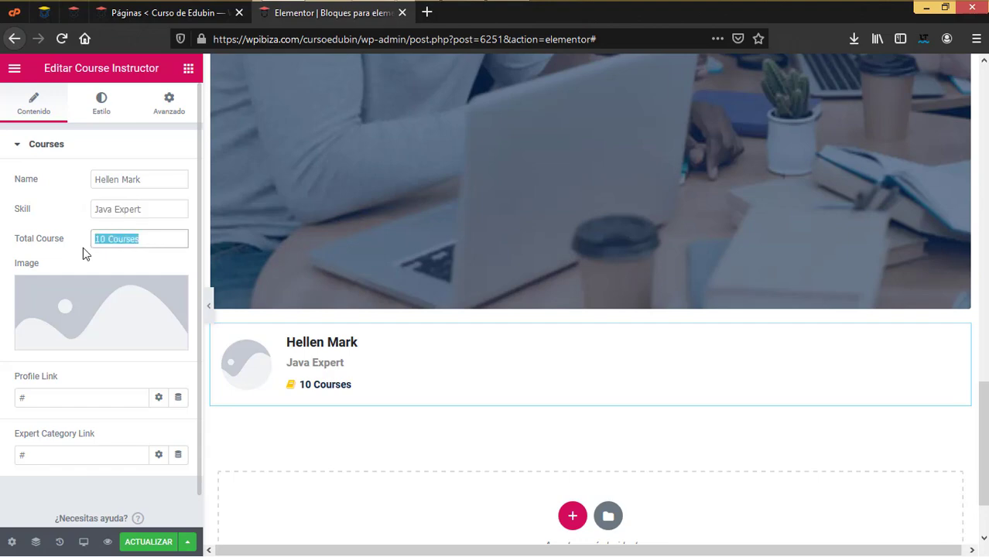
# Insert the curly-haired student photo as the instructor image and check the profile and category links
pyautogui.click(136, 308)
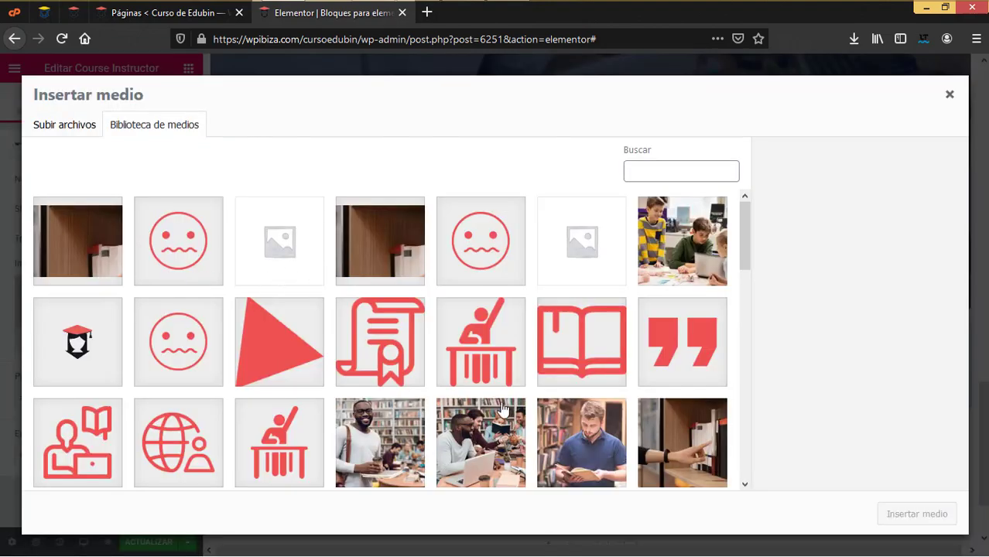
pyautogui.scroll(-3, 513, 424)
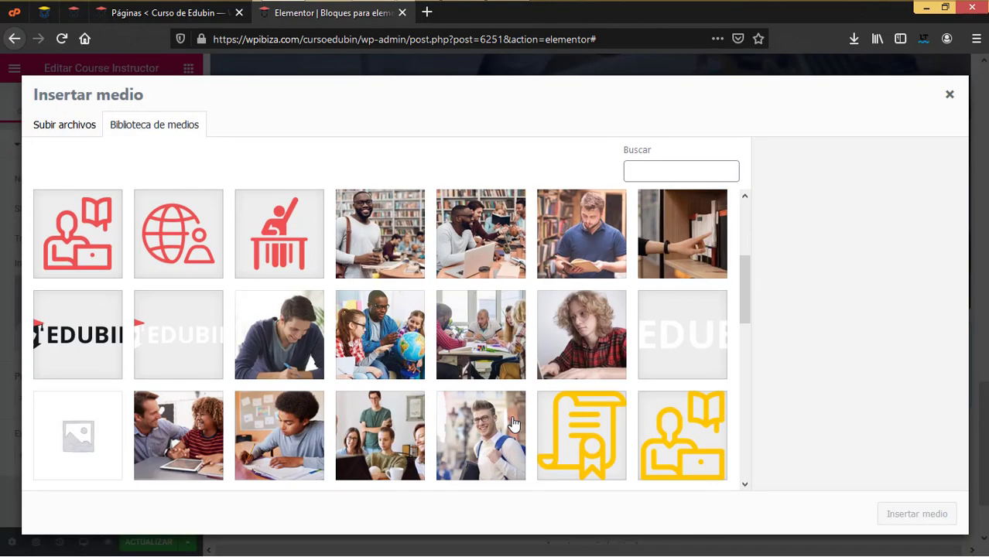
pyautogui.click(567, 358)
pyautogui.click(902, 513)
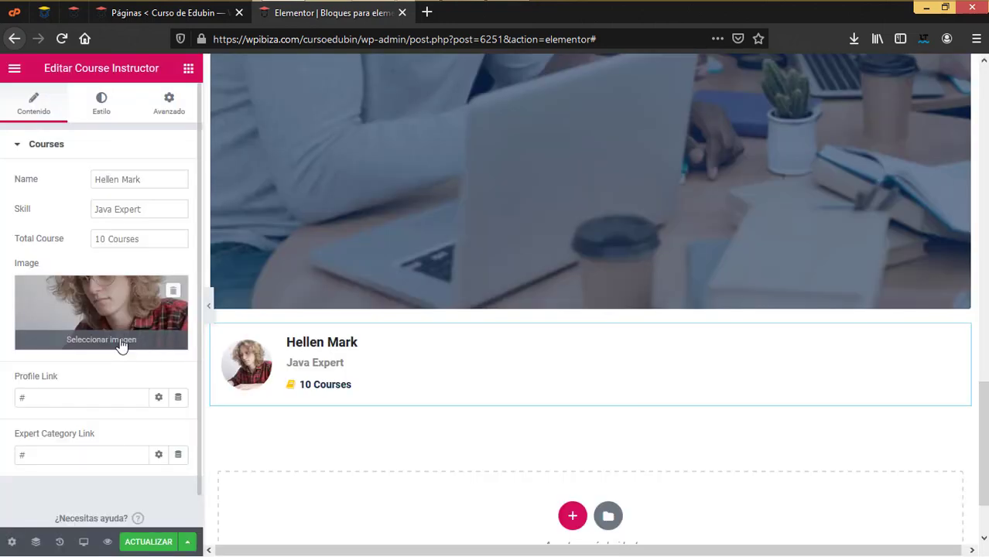
pyautogui.click(95, 362)
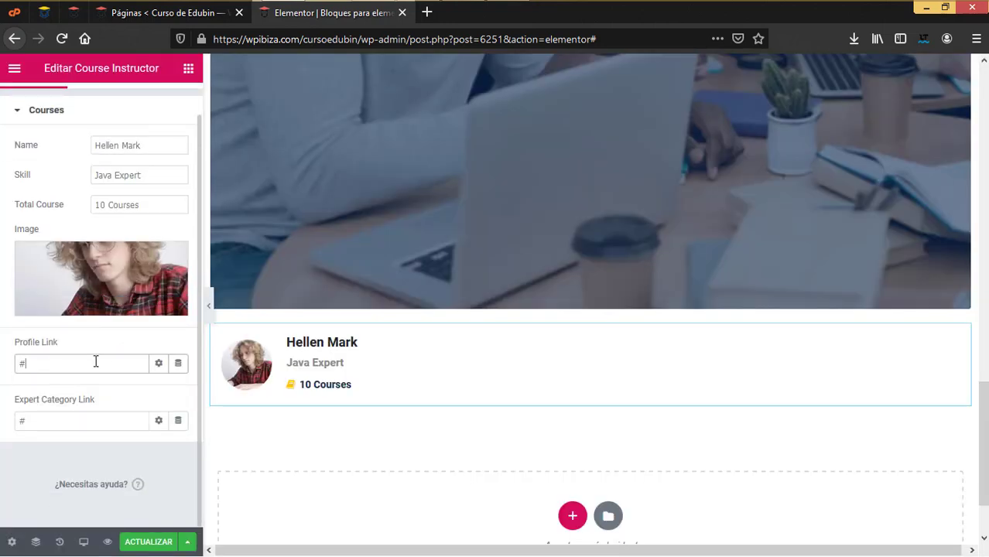
pyautogui.click(70, 421)
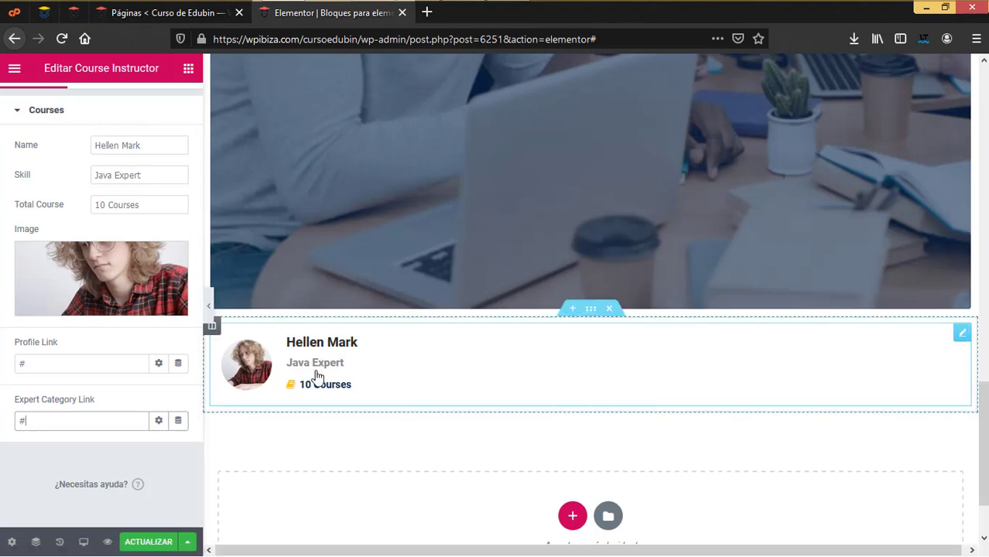
pyautogui.scroll(4, 314, 376)
pyautogui.scroll(-4, 315, 376)
pyautogui.scroll(1, 172, 337)
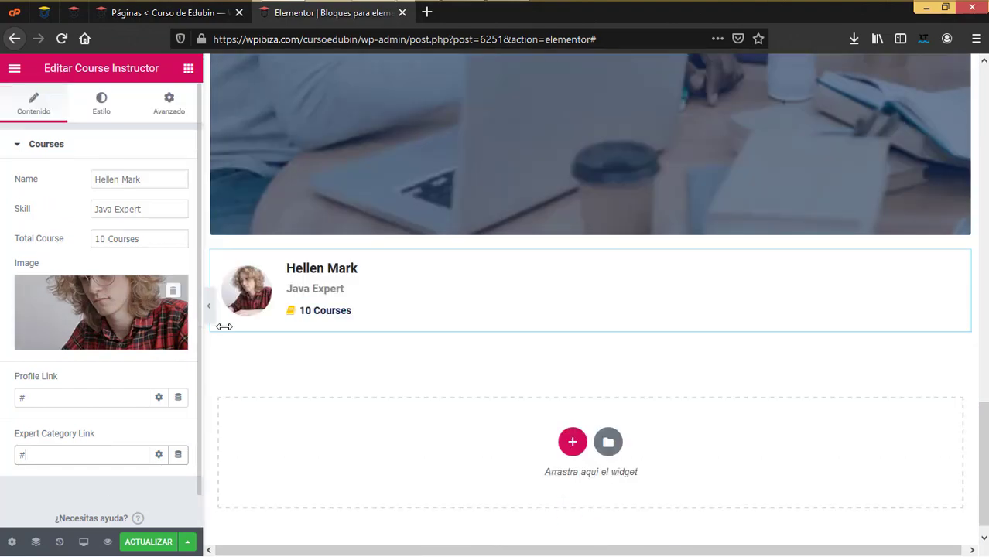
pyautogui.scroll(8, 400, 267)
pyautogui.scroll(5, 400, 269)
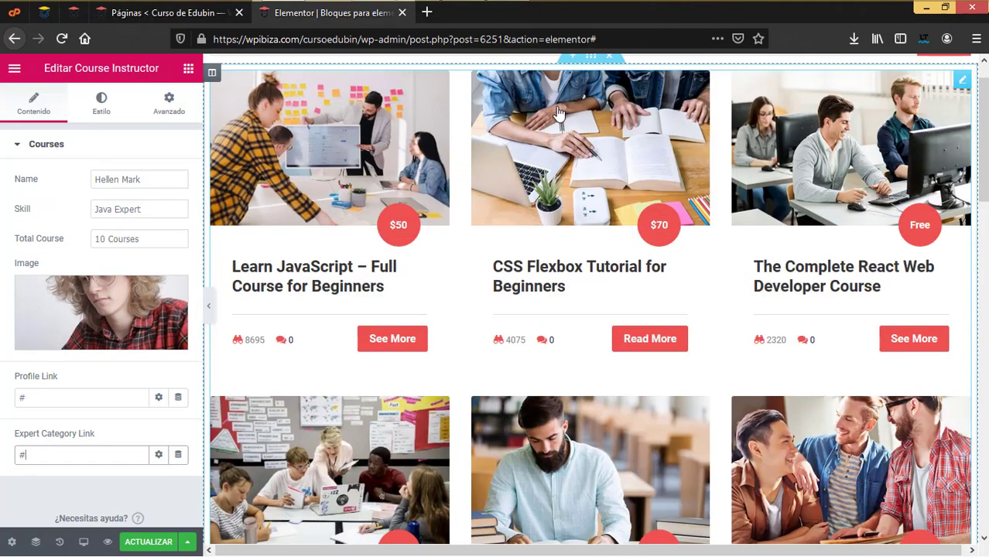
pyautogui.scroll(-10, 584, 353)
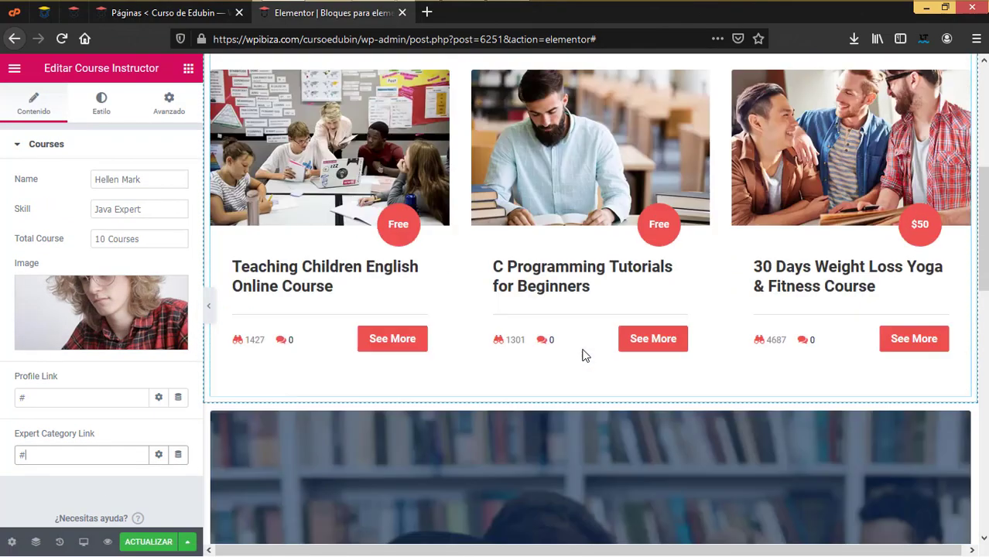
pyautogui.scroll(-4, 581, 348)
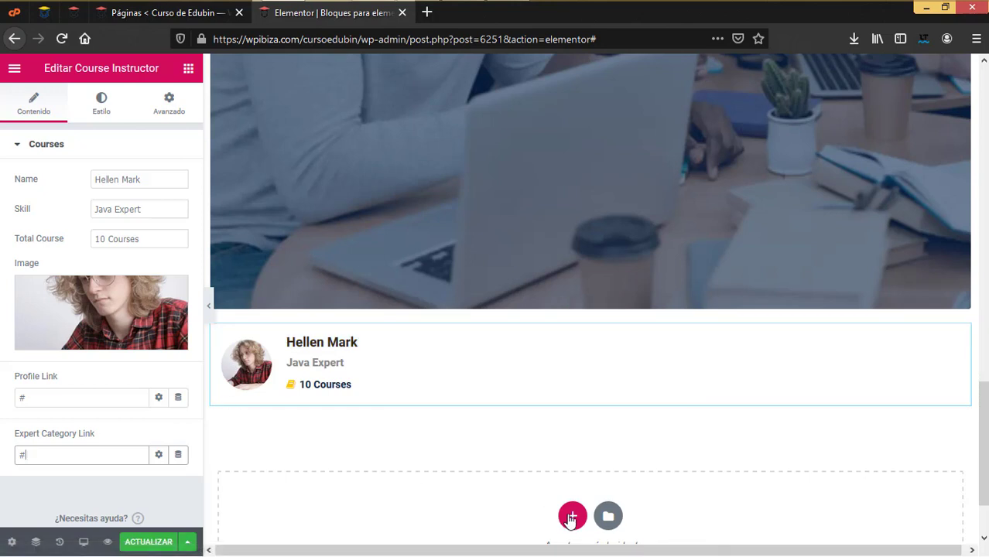
# Add a new section below the instructor block and drop the Section 1 widget into it
pyautogui.click(571, 517)
pyautogui.scroll(-2, 454, 503)
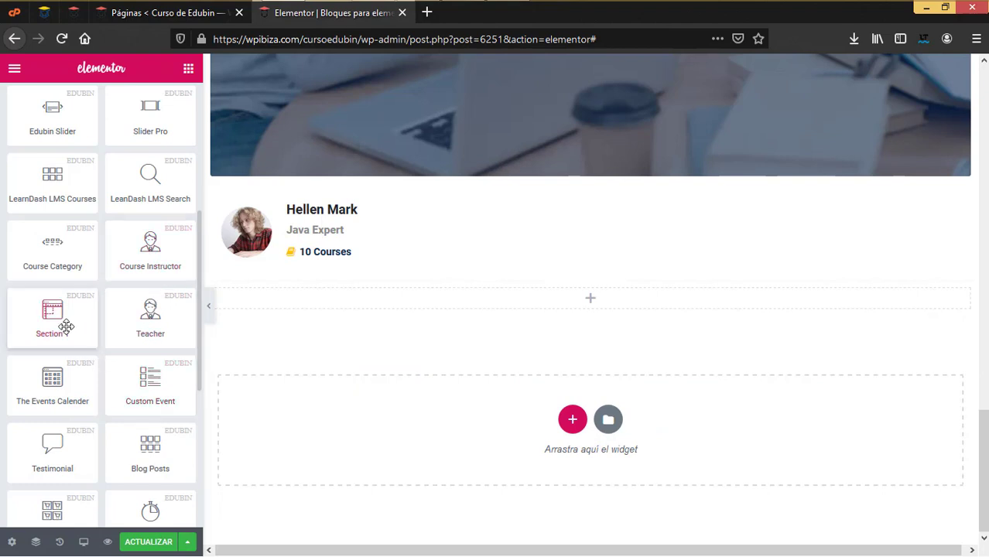
pyautogui.moveTo(64, 324); pyautogui.dragTo(543, 294)
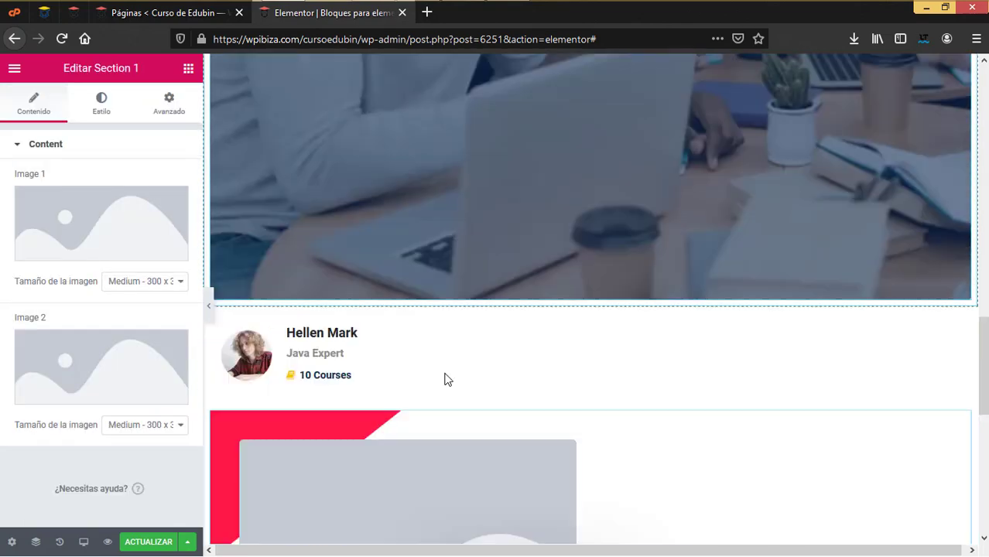
pyautogui.scroll(2, 445, 379)
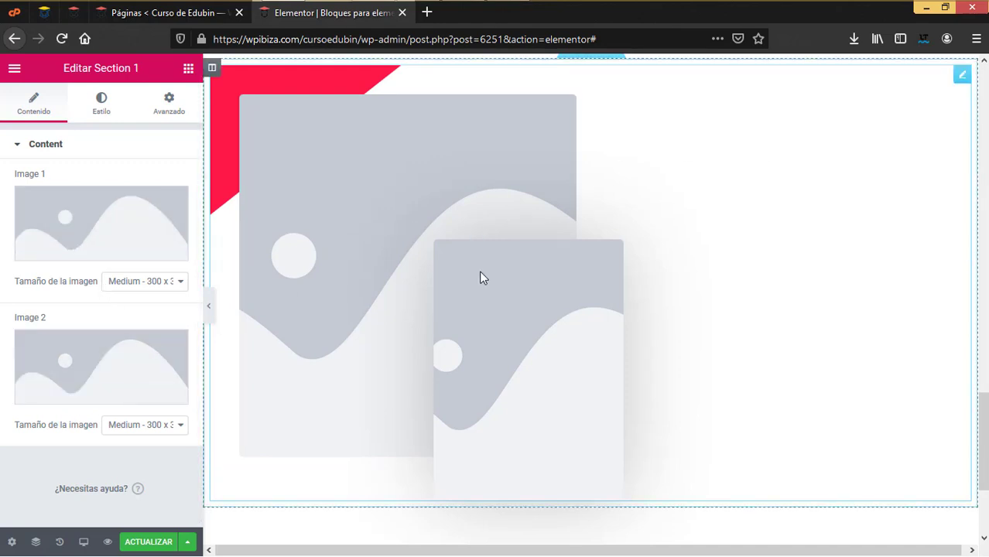
pyautogui.scroll(3, 479, 270)
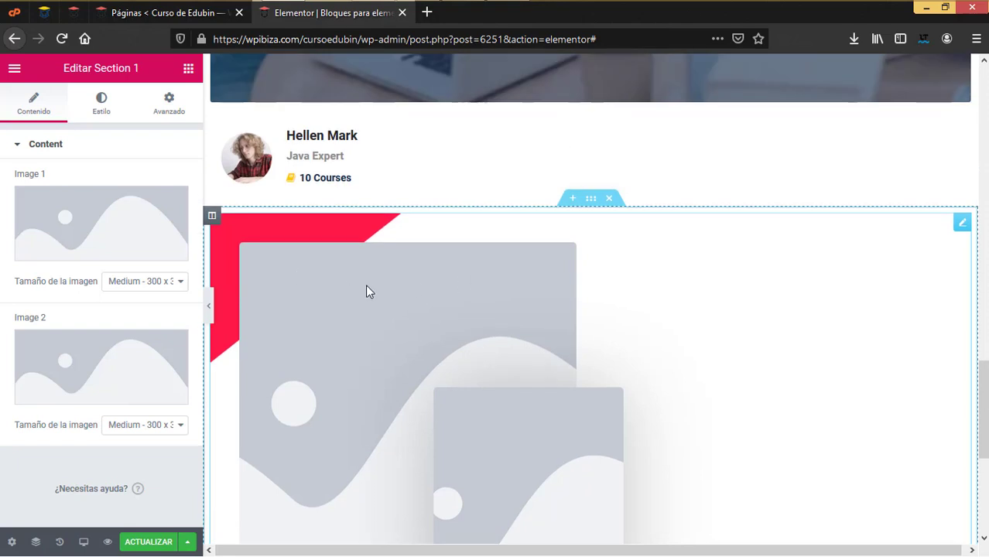
pyautogui.scroll(-3, 404, 289)
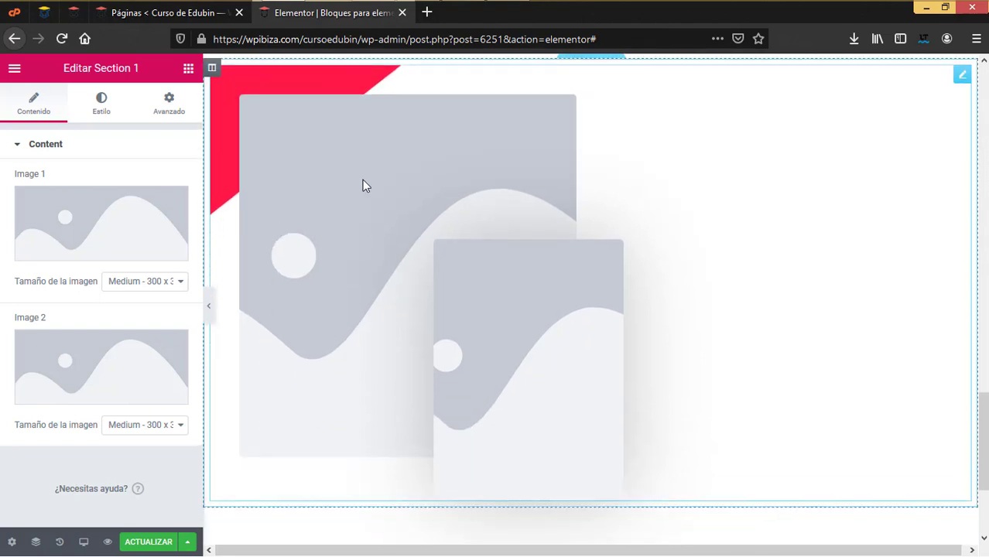
# Review Section 1's Estilo and Contenido settings, then delete the block with Borrar
pyautogui.click(118, 100)
pyautogui.click(35, 108)
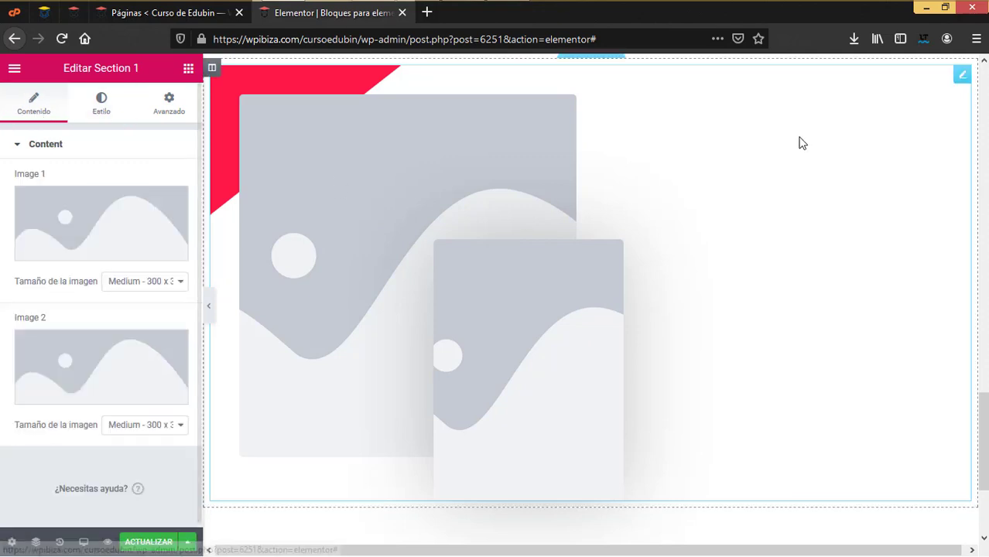
pyautogui.rightClick(964, 75)
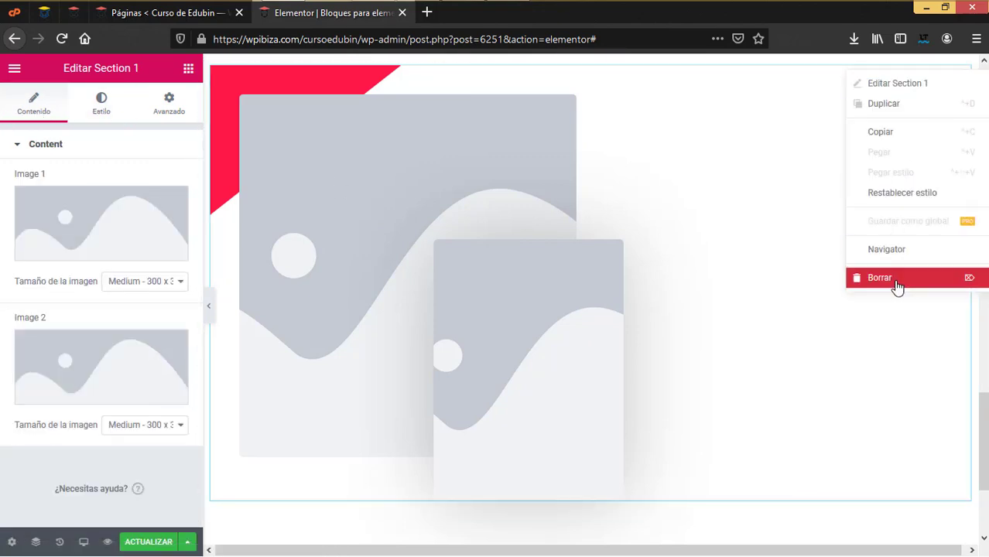
pyautogui.click(895, 285)
pyautogui.scroll(-6, 113, 327)
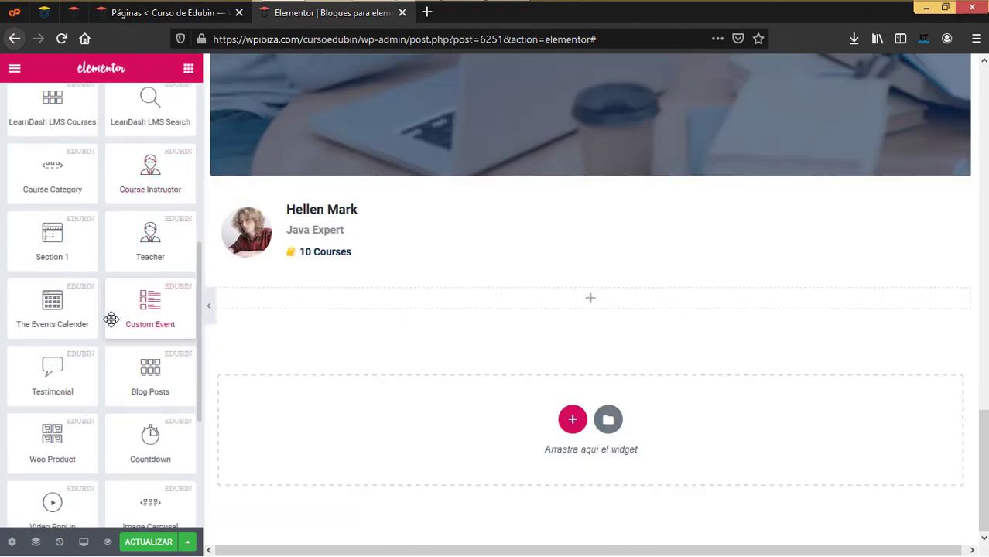
# Place the Teacher widget and give Teacher 1 the photo of a man reading by bookshelves
pyautogui.moveTo(142, 249); pyautogui.dragTo(554, 312)
pyautogui.click(82, 231)
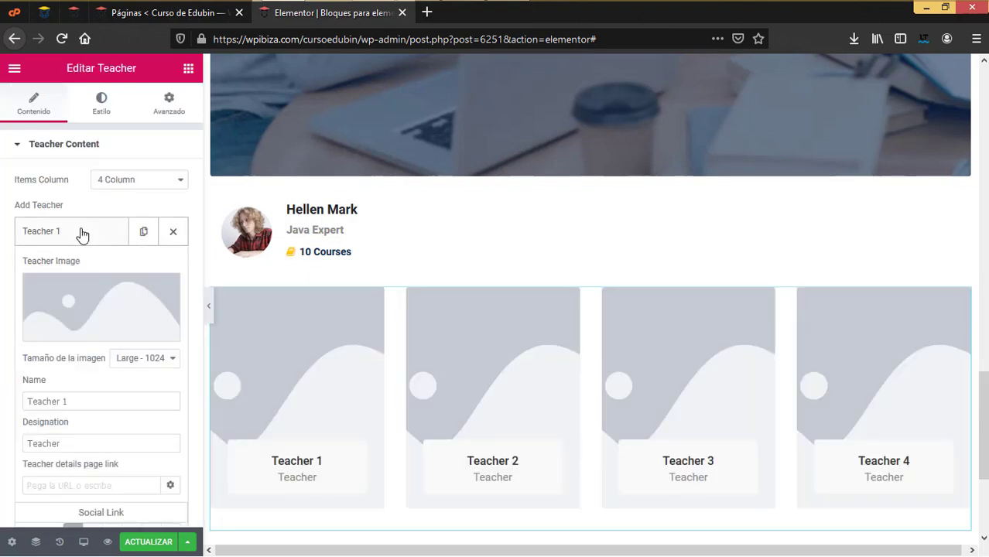
pyautogui.click(99, 302)
pyautogui.click(586, 446)
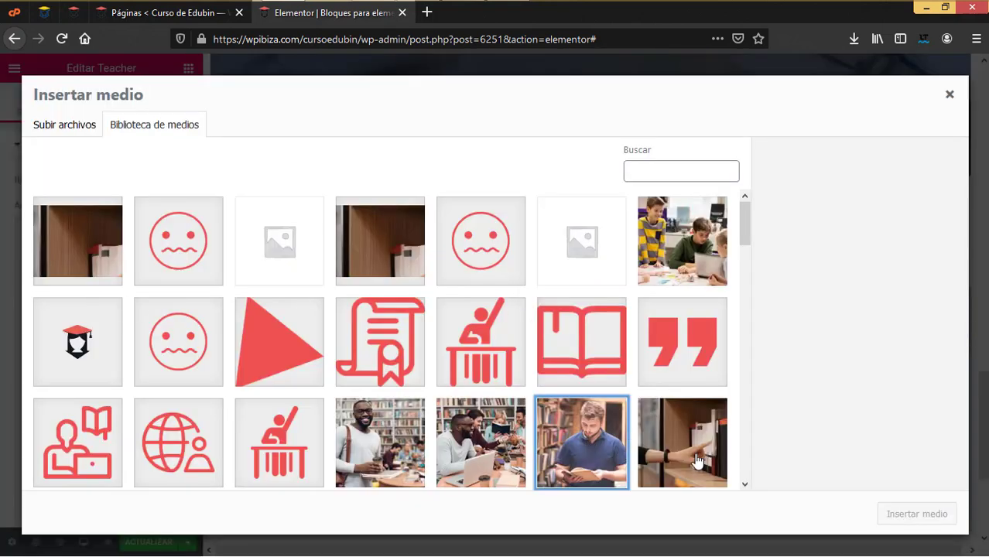
pyautogui.click(918, 515)
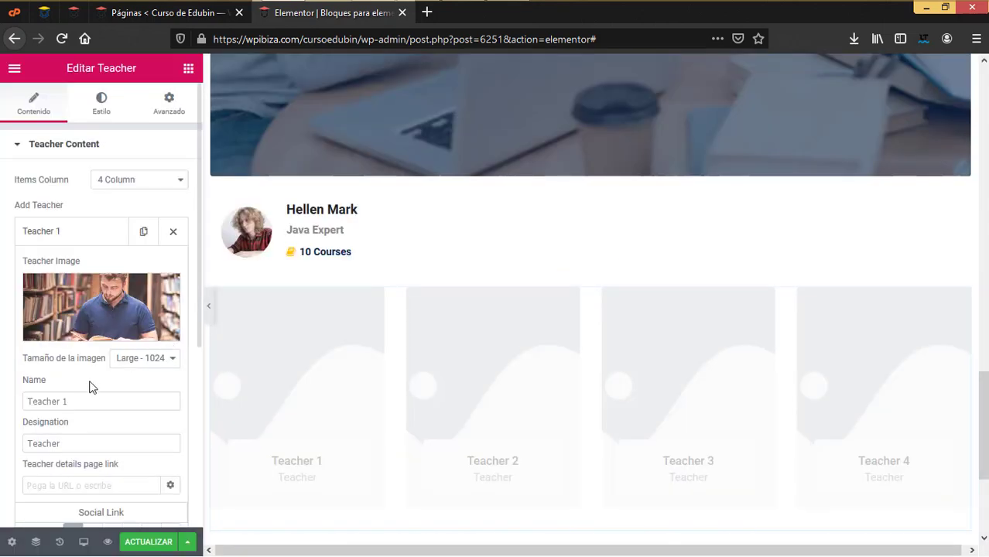
# Replace Teacher 1's name with a teacher's name and its designation with 'Profesore de Ingles'
pyautogui.moveTo(87, 398); pyautogui.dragTo(7, 367)
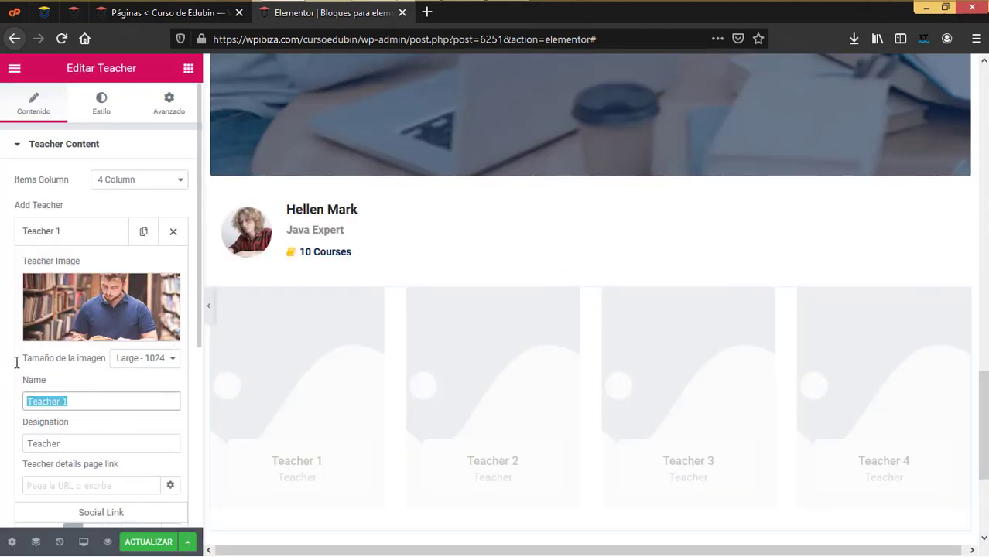
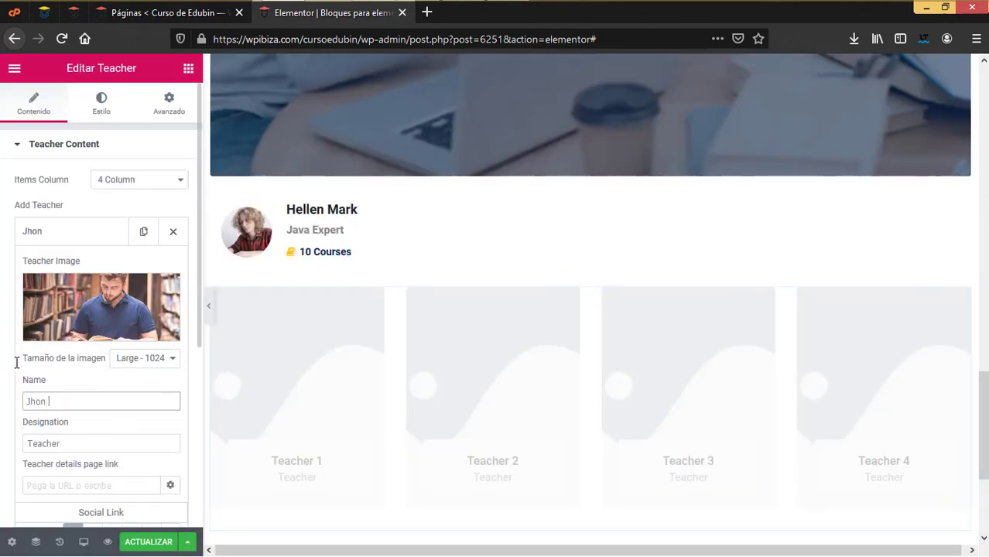
pyautogui.moveTo(80, 448); pyautogui.dragTo(27, 442)
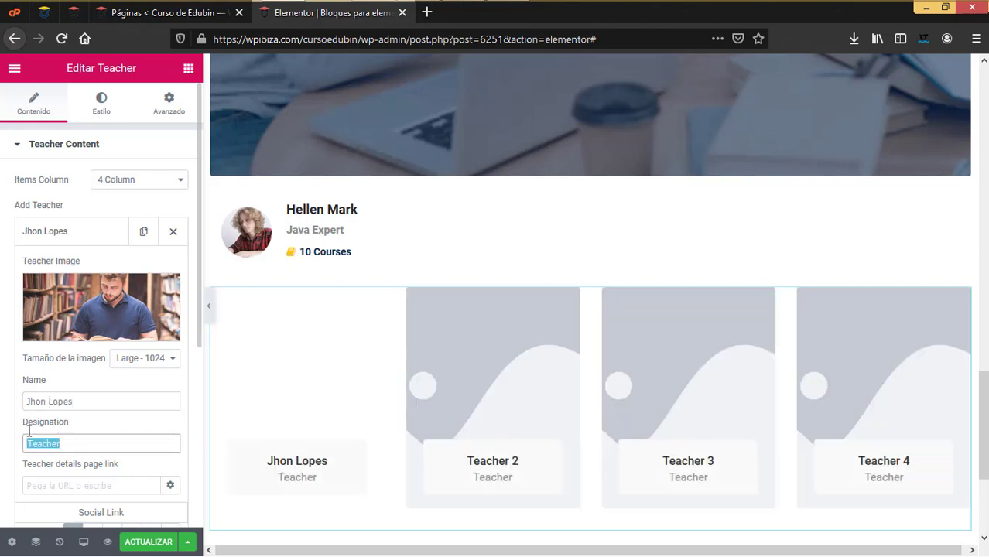
pyautogui.write('Profesor')
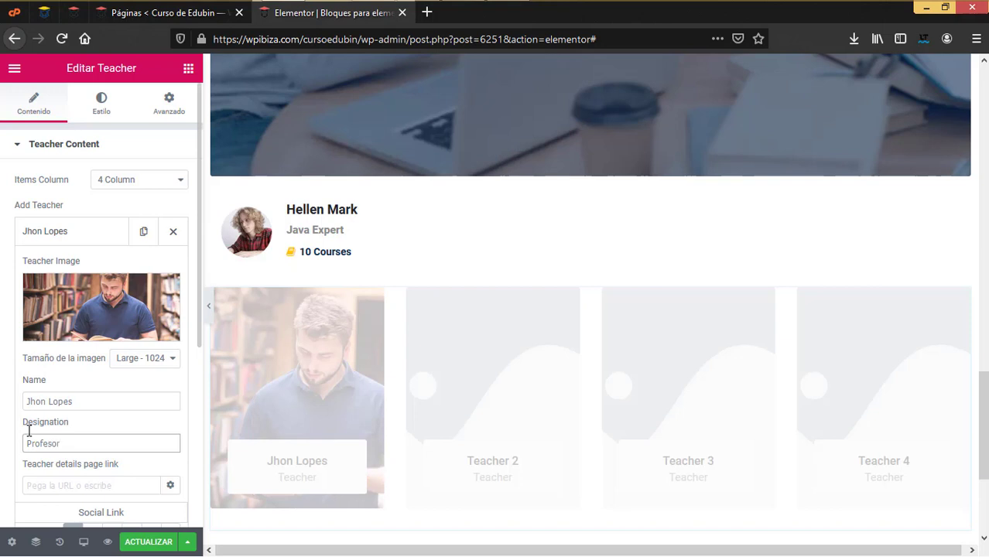
pyautogui.write('e de Ingles')
pyautogui.scroll(-1, 68, 441)
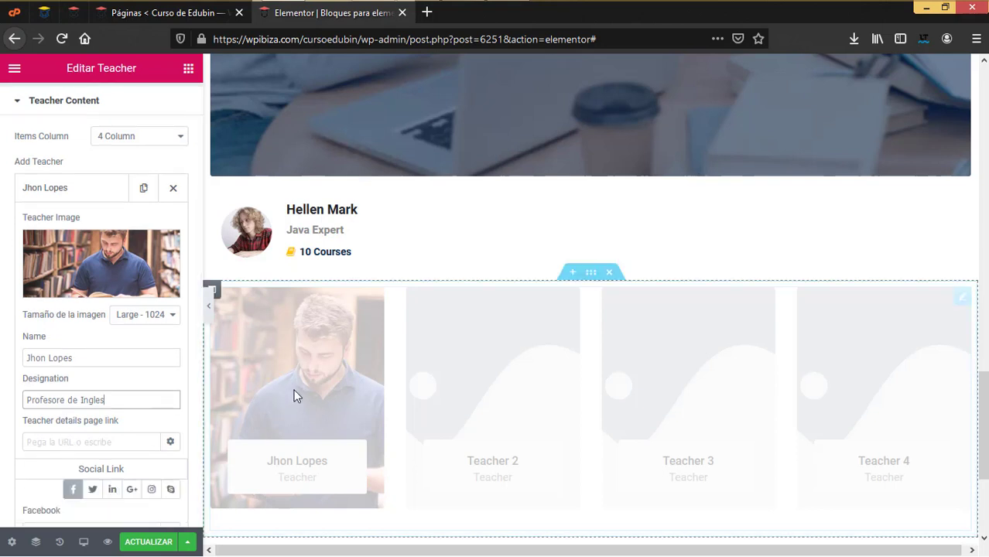
pyautogui.scroll(-1, 121, 477)
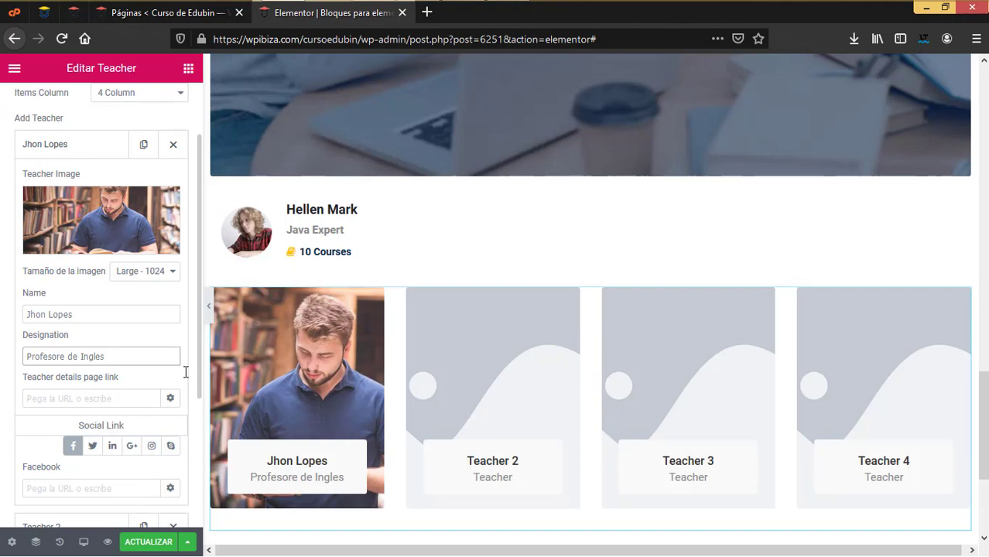
pyautogui.scroll(-5, 486, 428)
pyautogui.click(590, 334)
pyautogui.scroll(-2, 105, 371)
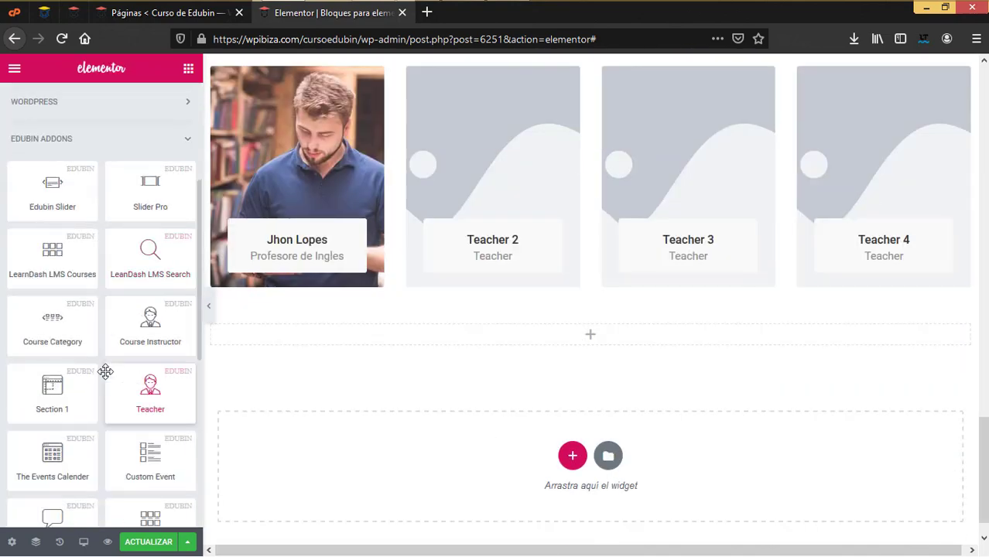
# Add The Events Calendar widget showing 4 events and retitle its heading 'Eventos proximos'
pyautogui.scroll(-3, 105, 371)
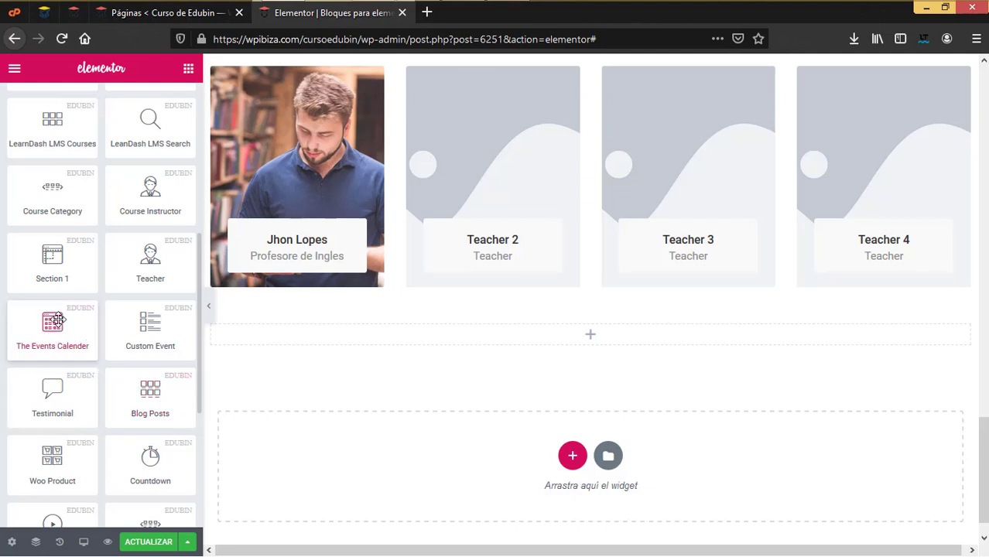
pyautogui.moveTo(56, 319); pyautogui.dragTo(599, 336)
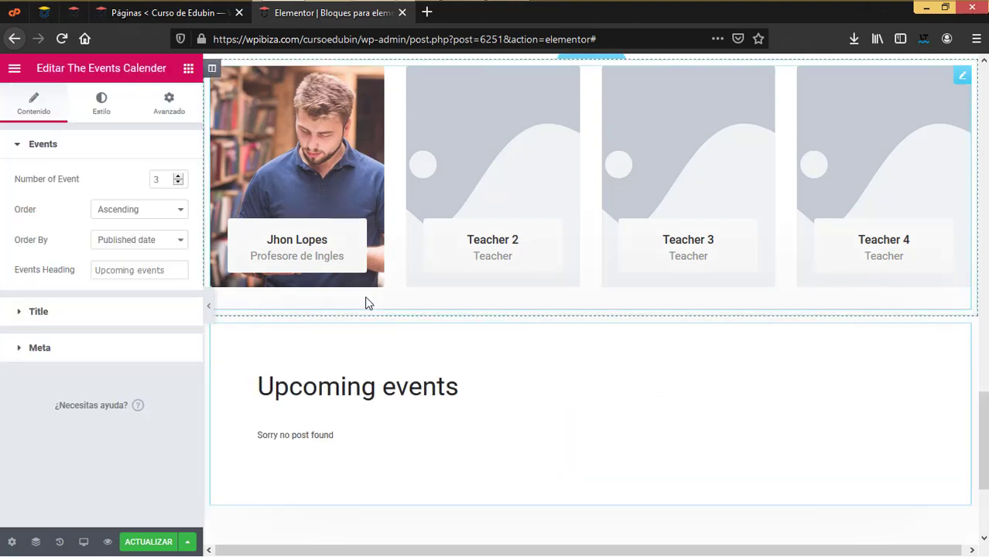
pyautogui.click(179, 176)
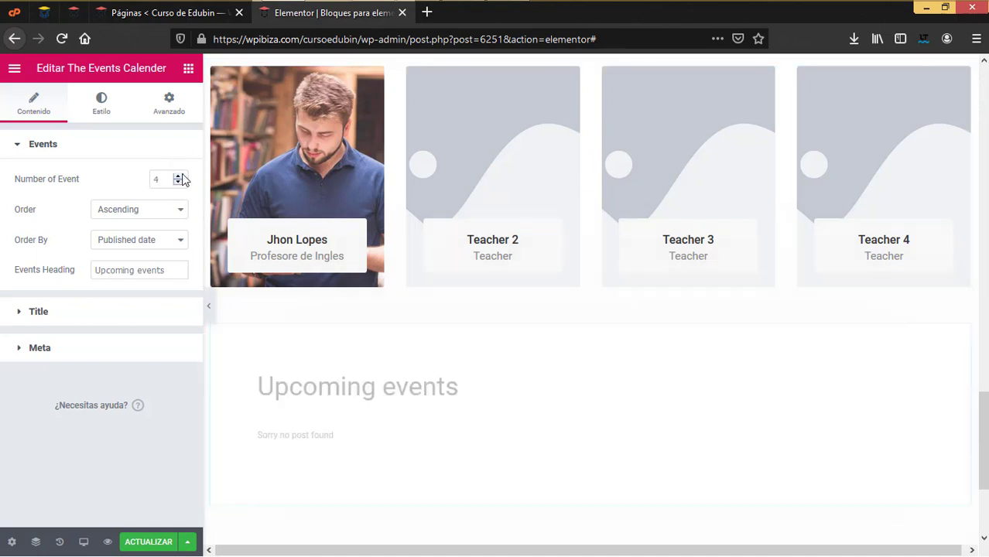
pyautogui.click(178, 242)
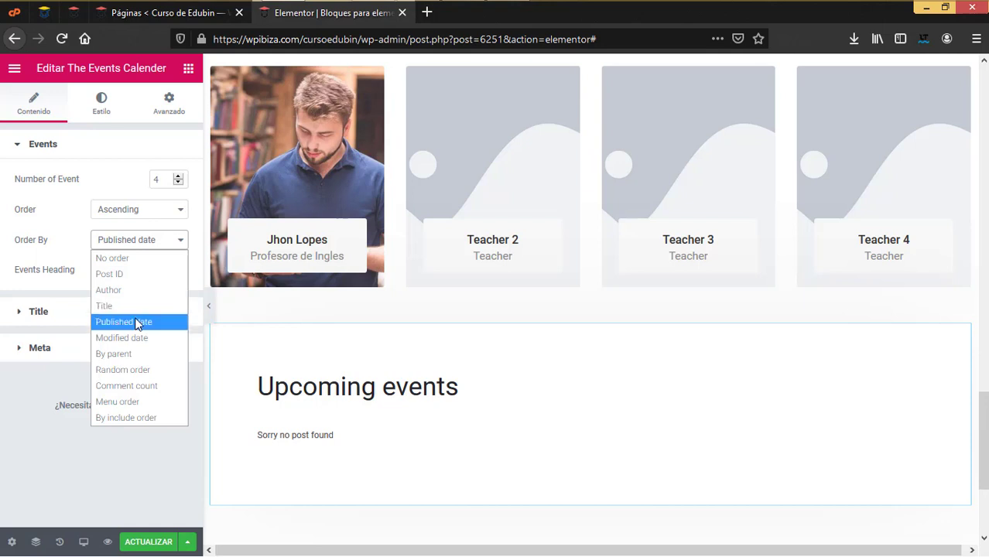
pyautogui.click(82, 238)
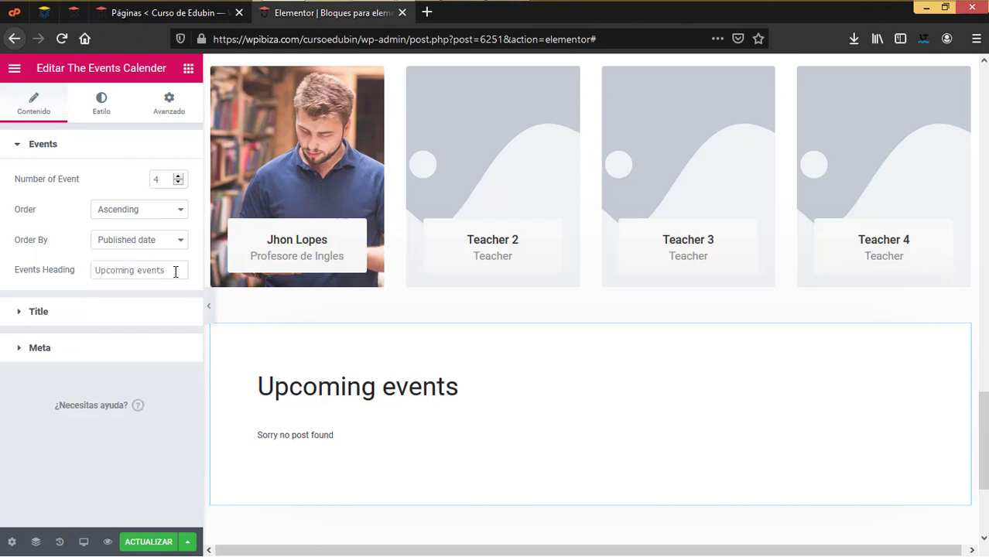
pyautogui.moveTo(176, 271); pyautogui.dragTo(2, 237)
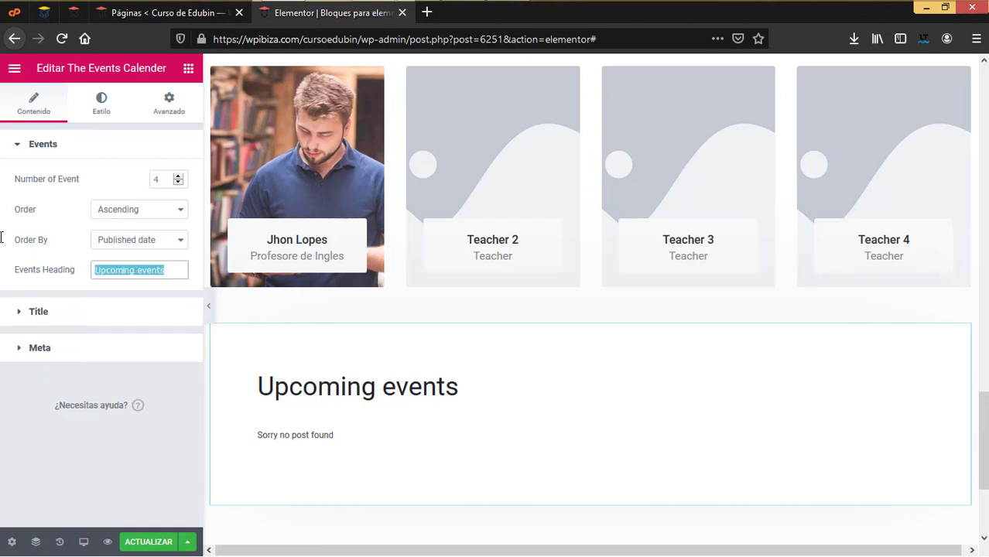
pyautogui.write('Eventos proximos')
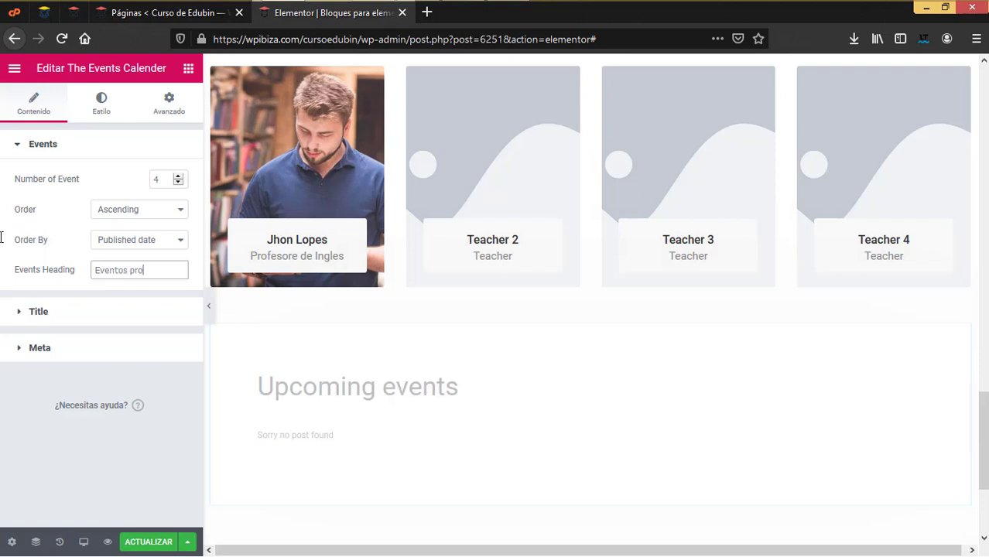
# Try author, published date and title sort orders, then sort the events randomly
pyautogui.click(156, 246)
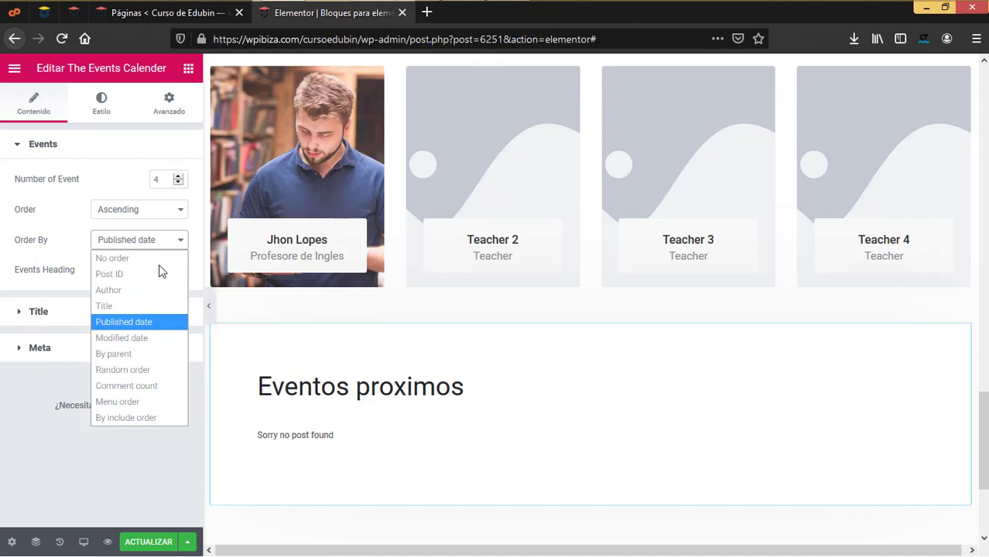
pyautogui.click(123, 291)
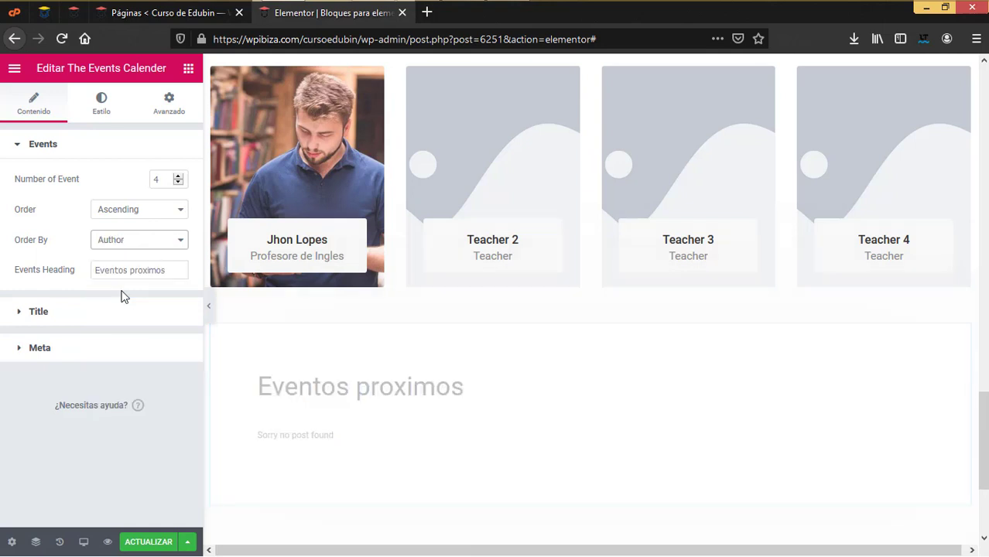
pyautogui.click(138, 239)
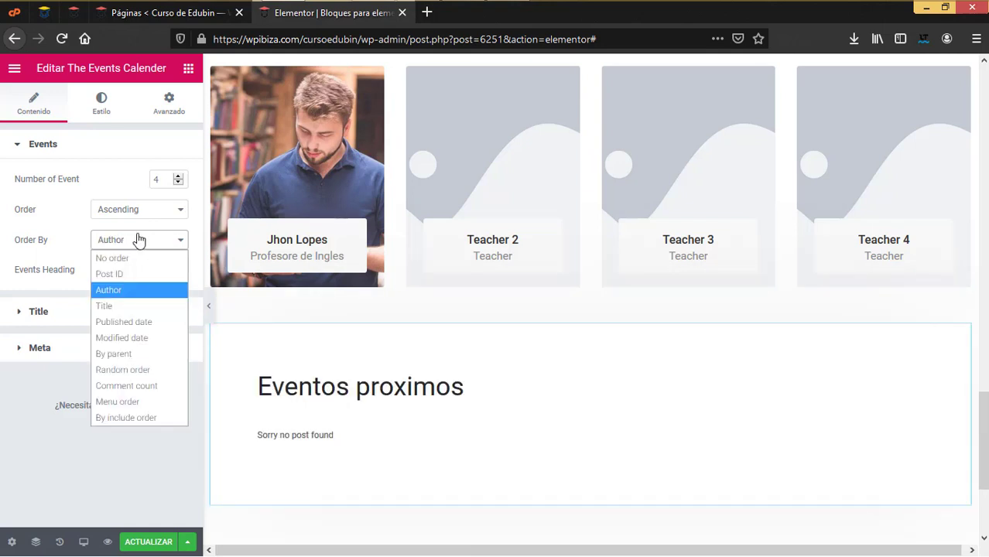
pyautogui.click(147, 327)
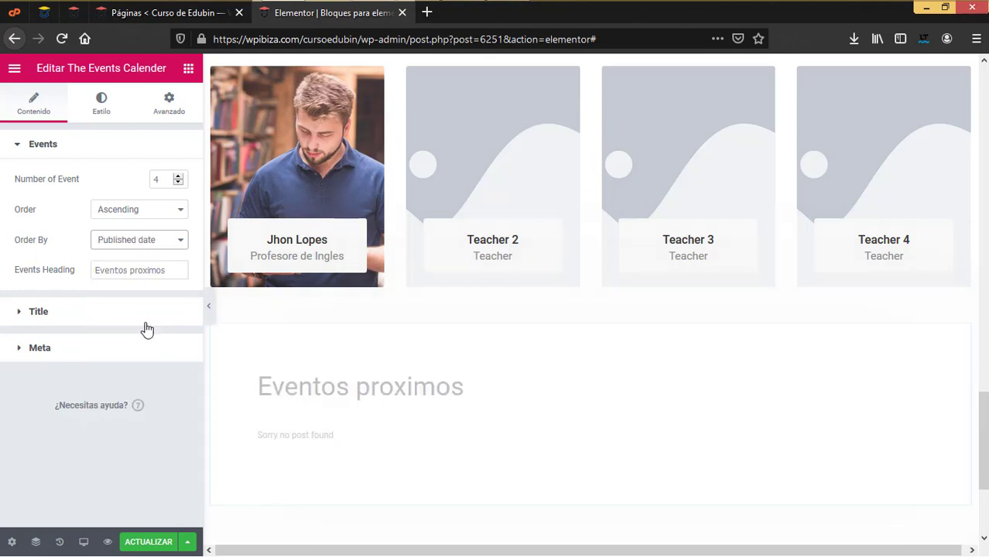
pyautogui.click(149, 244)
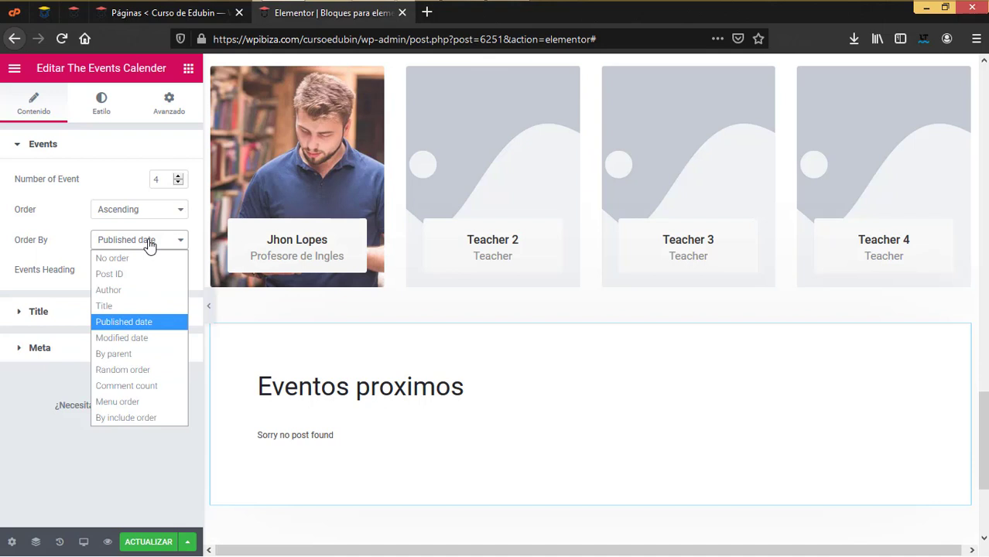
pyautogui.click(111, 306)
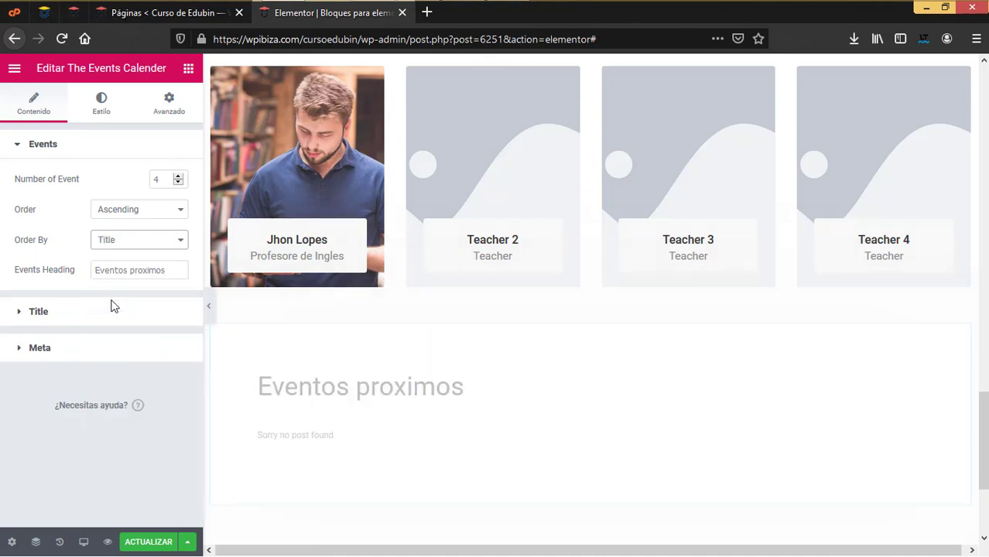
pyautogui.click(151, 245)
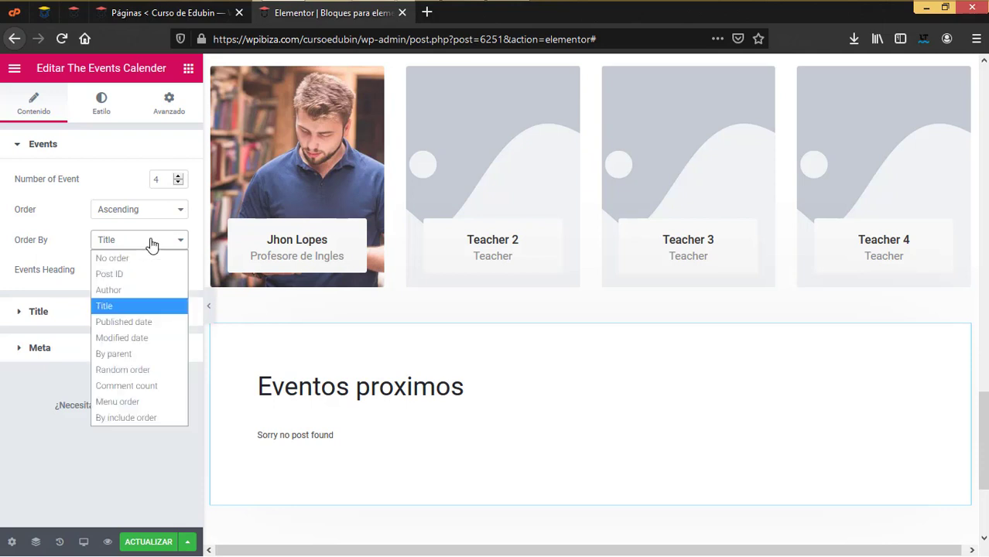
pyautogui.click(151, 369)
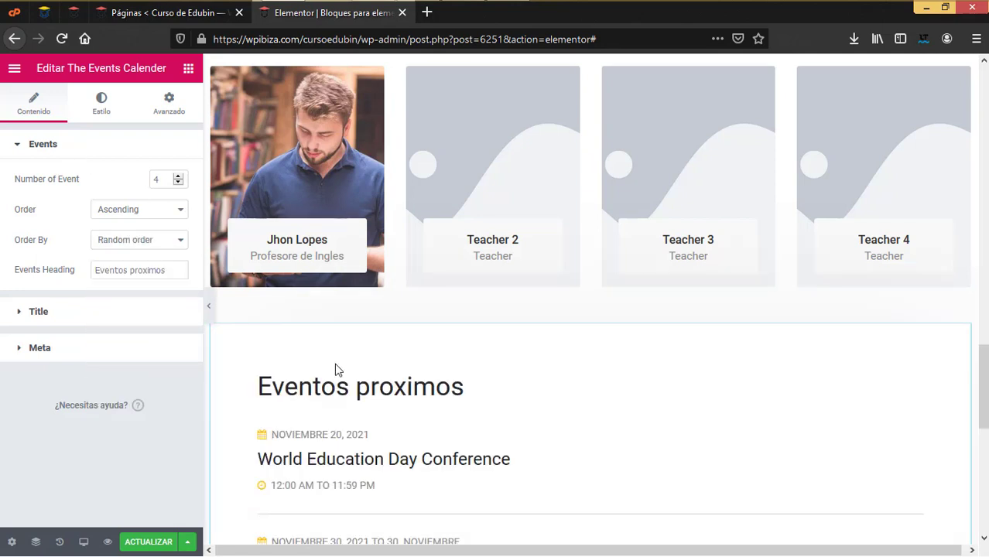
# Review the events block's title settings and switch to its Estilo settings
pyautogui.scroll(-3, 410, 424)
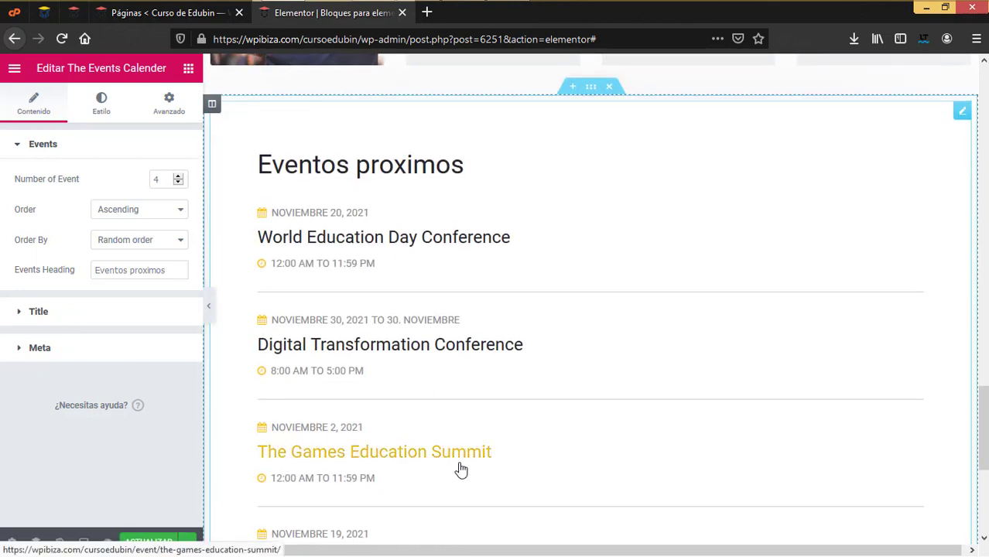
pyautogui.scroll(-2, 410, 349)
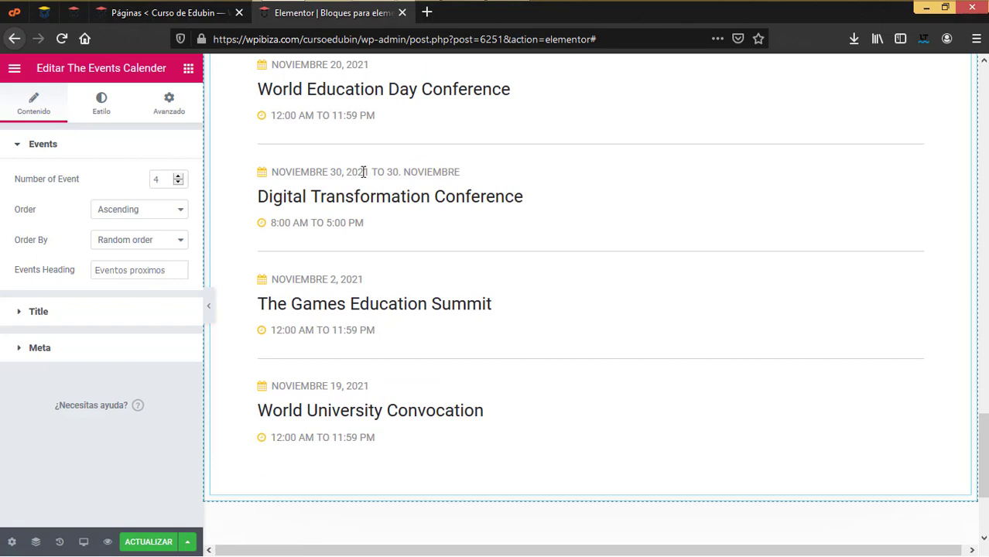
pyautogui.scroll(-2, 387, 322)
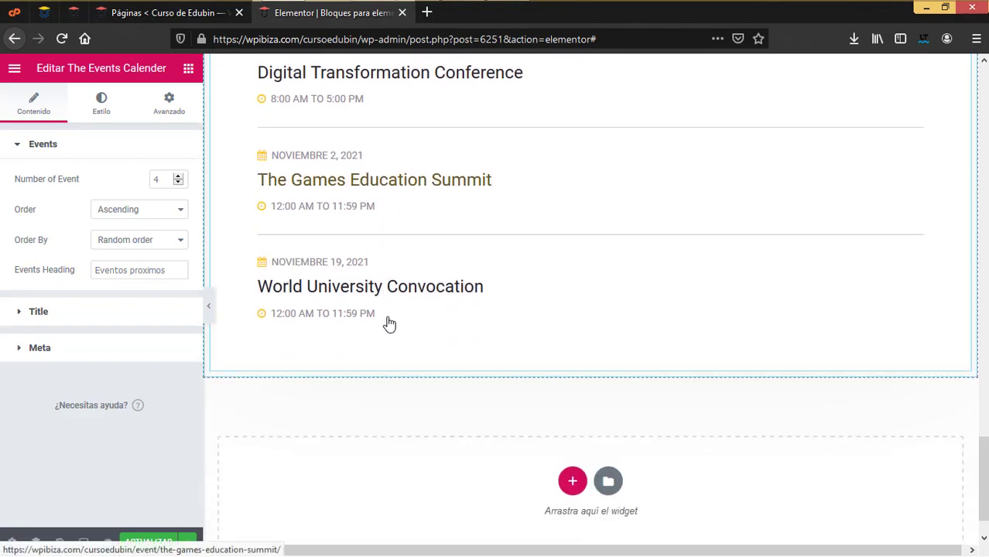
pyautogui.scroll(2, 348, 232)
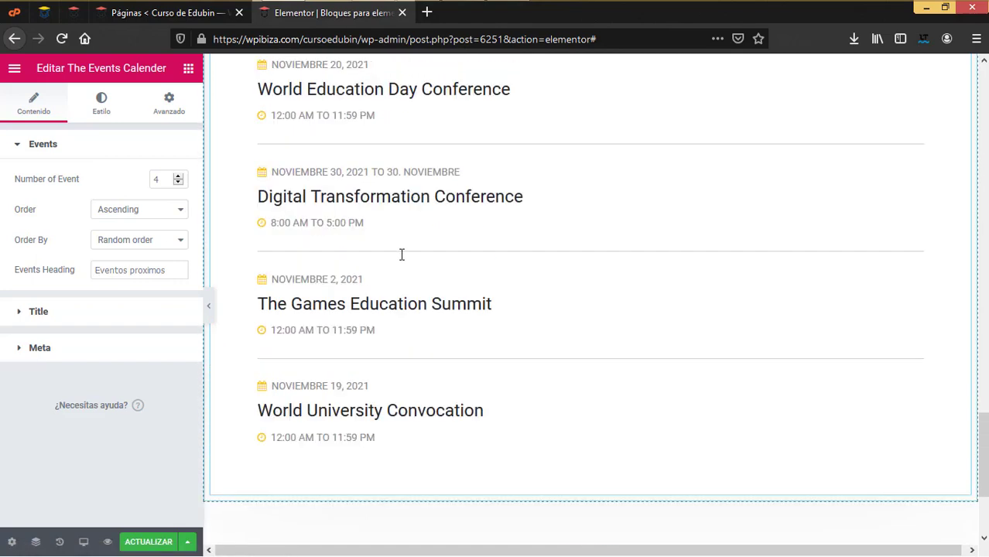
pyautogui.click(83, 147)
pyautogui.click(83, 150)
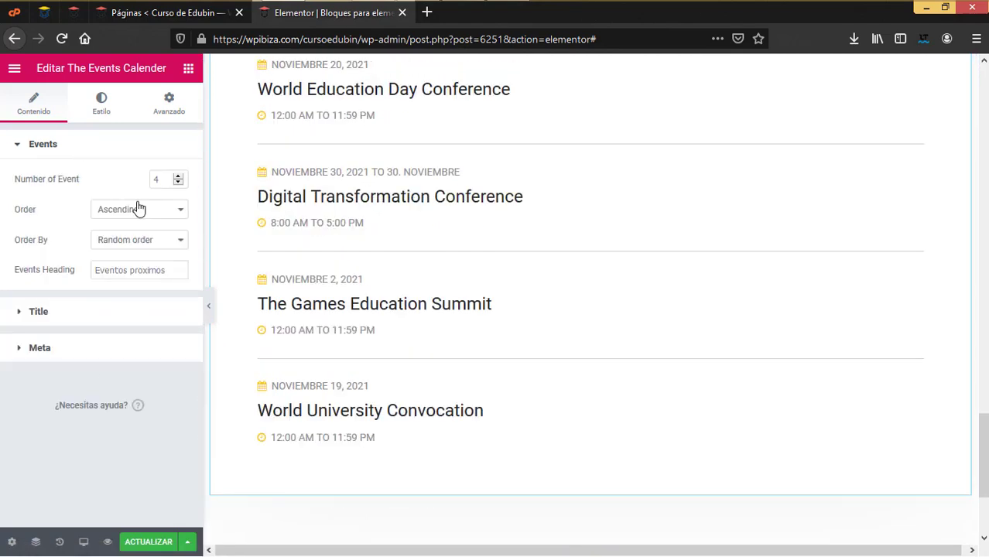
pyautogui.click(109, 103)
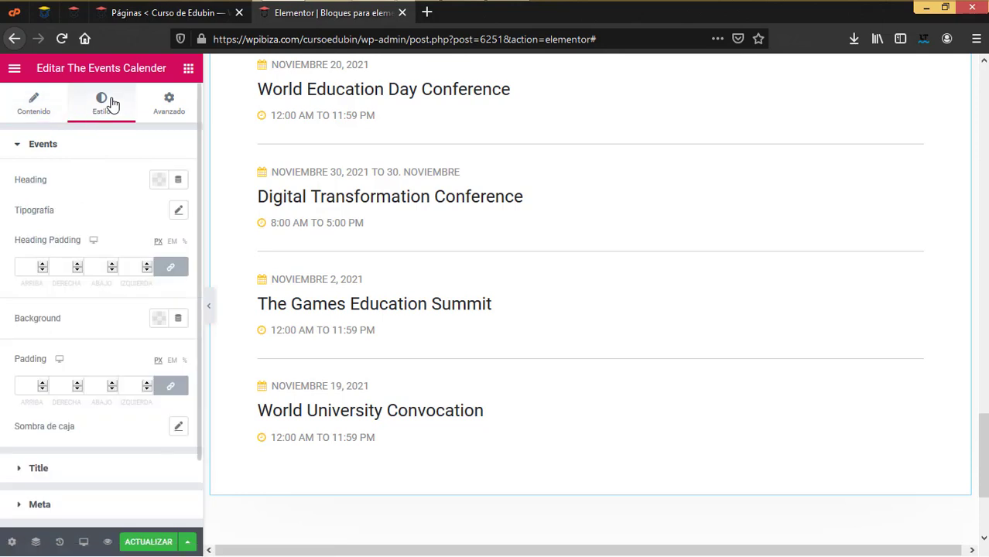
pyautogui.scroll(-3, 624, 303)
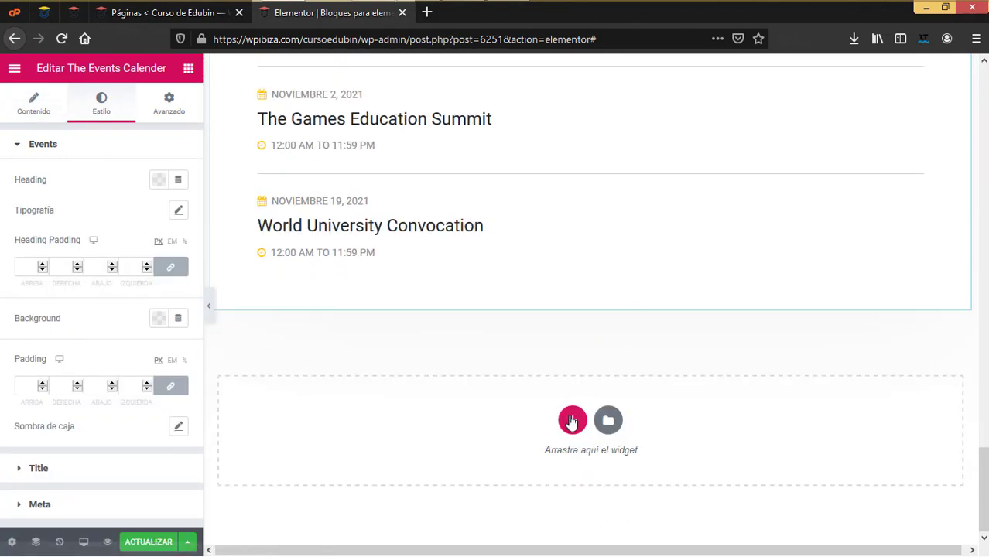
# Add a new section below the events holding a Testimonial widget in Style 3
pyautogui.click(569, 419)
pyautogui.click(188, 69)
pyautogui.scroll(-10, 110, 376)
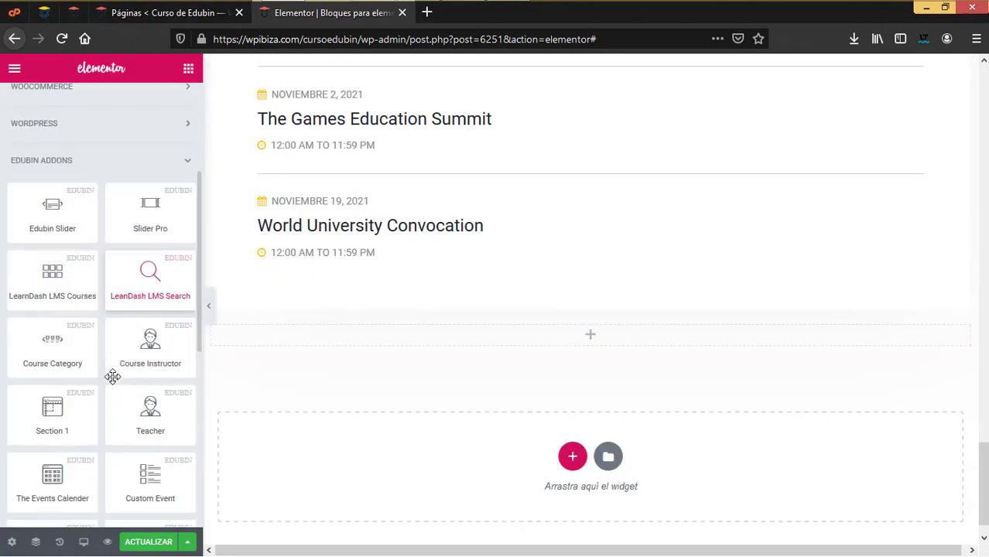
pyautogui.scroll(-2, 112, 375)
pyautogui.scroll(-1, 114, 375)
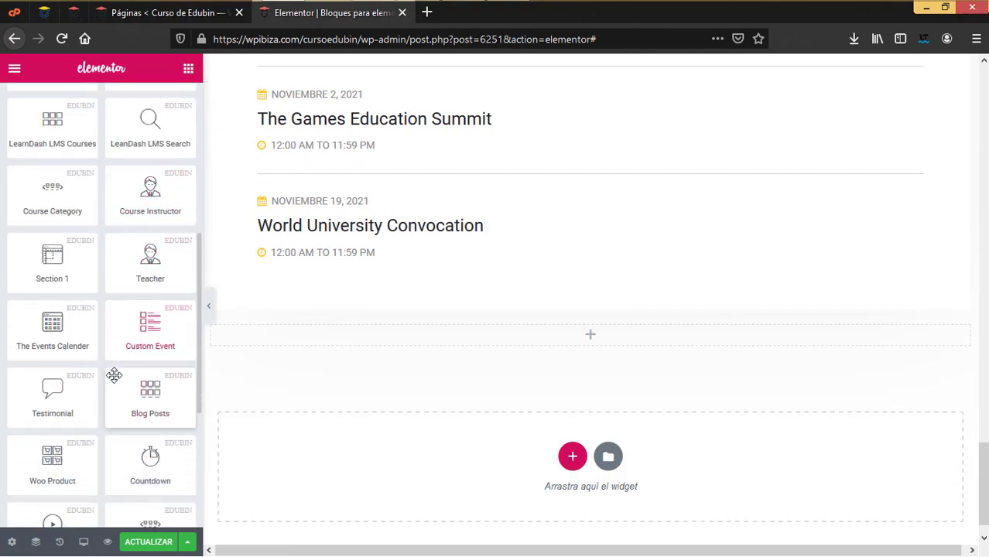
pyautogui.scroll(-2, 113, 375)
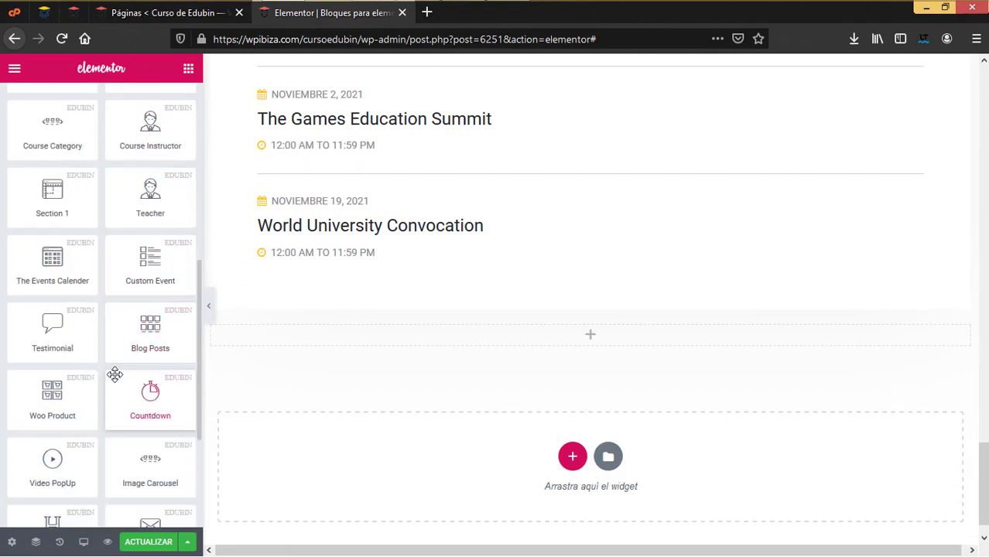
pyautogui.scroll(-2, 114, 375)
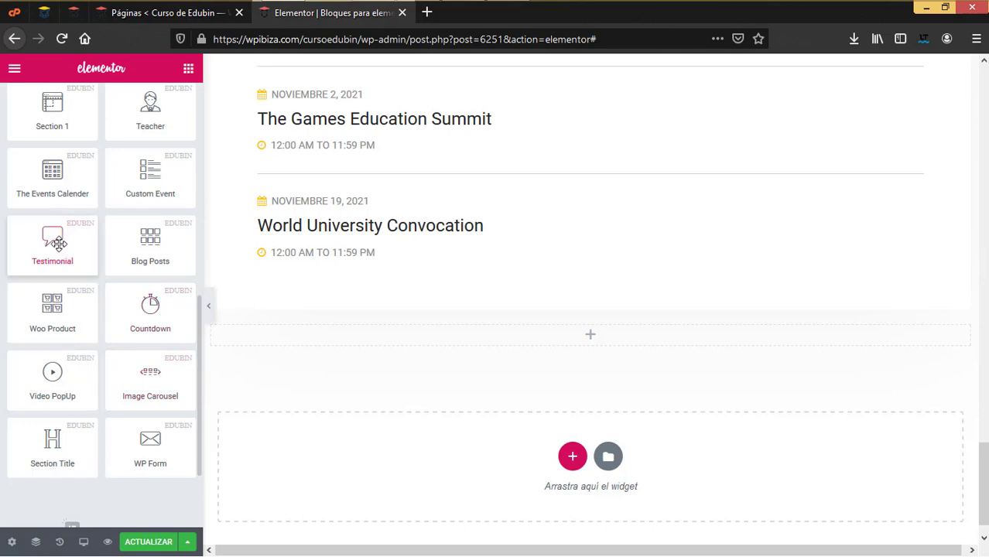
pyautogui.moveTo(59, 245); pyautogui.dragTo(629, 341)
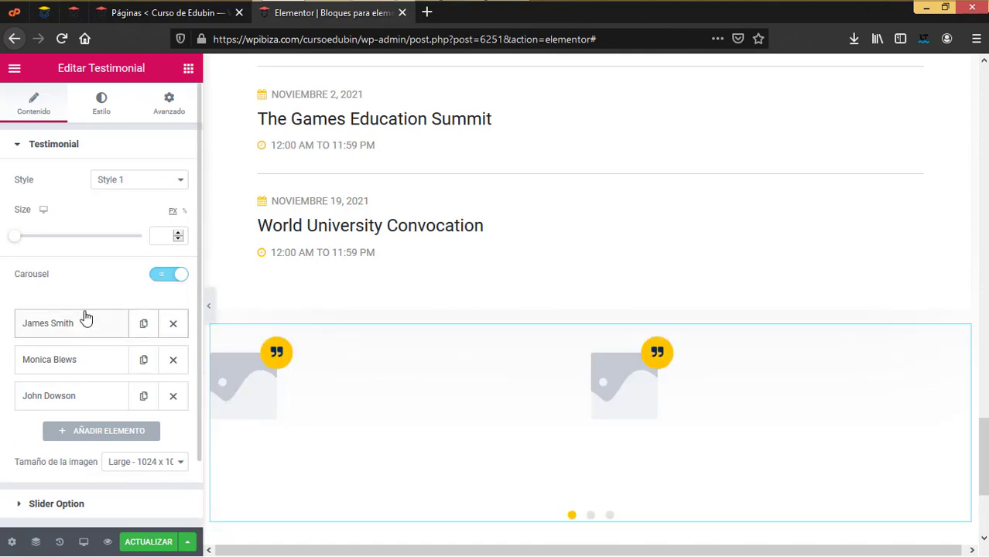
pyautogui.click(163, 186)
pyautogui.click(147, 222)
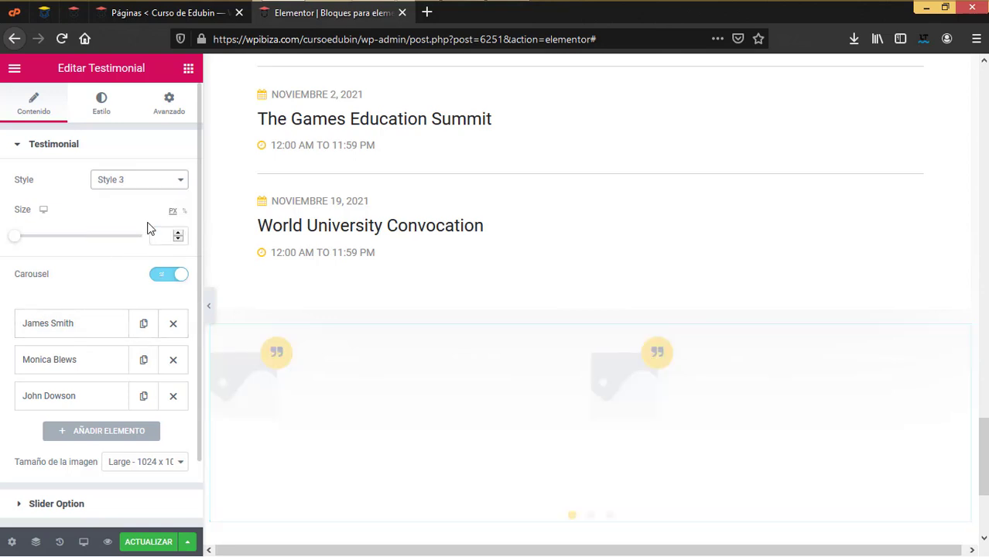
# Give the first testimonial the hero-334 photo of a student writing
pyautogui.click(81, 323)
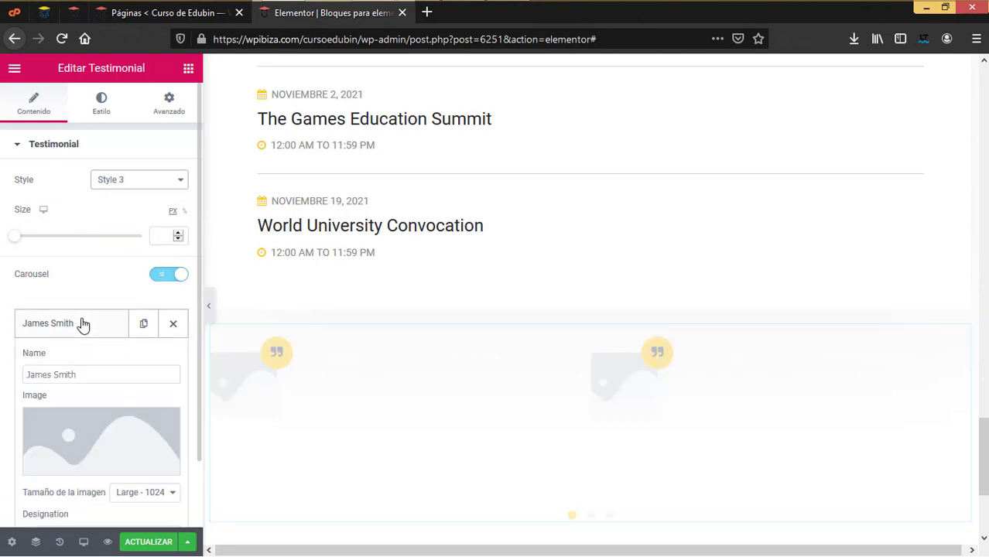
pyautogui.scroll(-2, 95, 375)
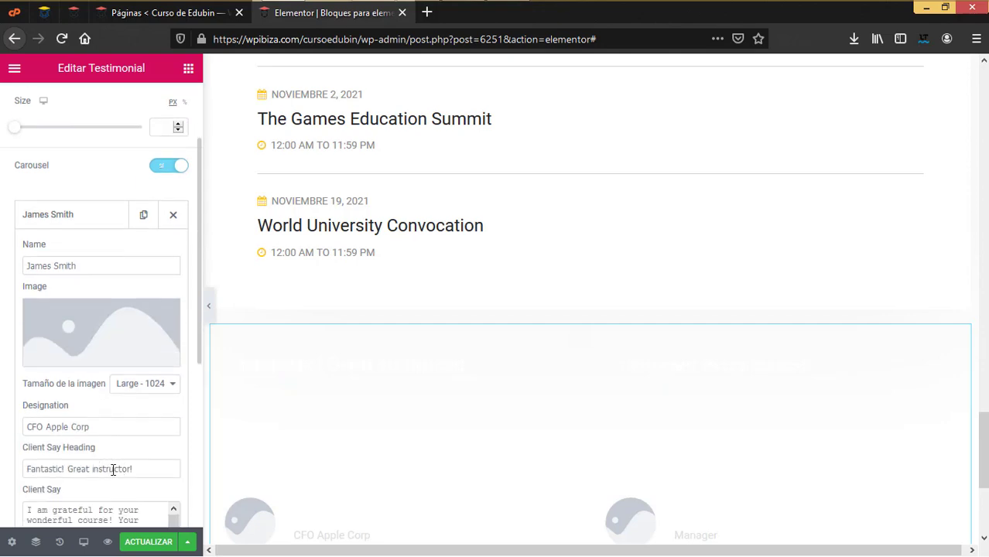
pyautogui.scroll(-1, 113, 470)
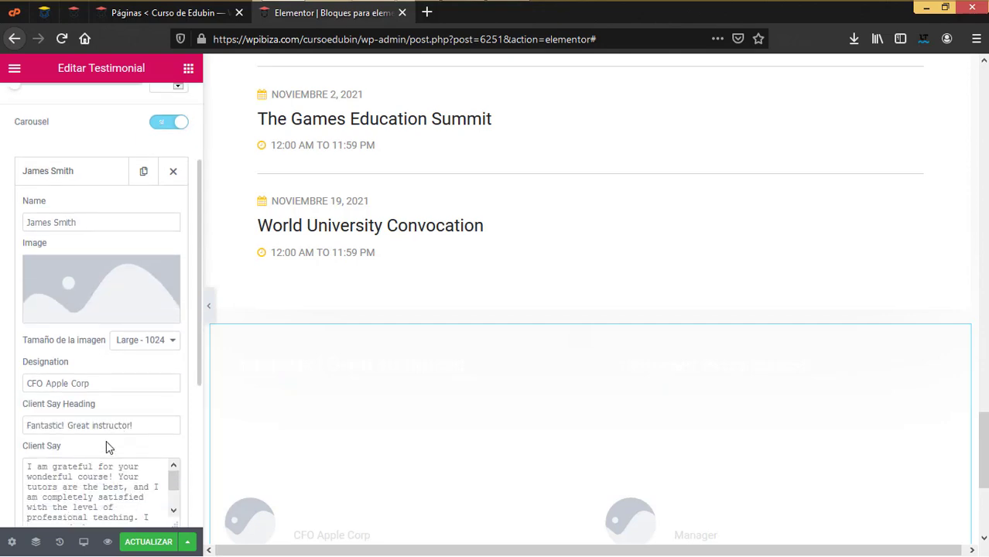
pyautogui.click(121, 283)
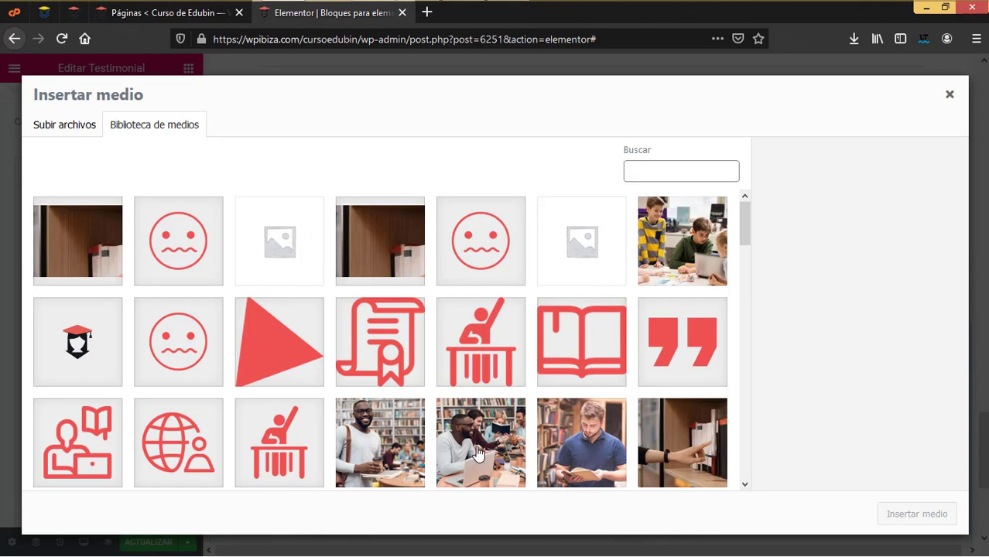
pyautogui.scroll(-3, 400, 444)
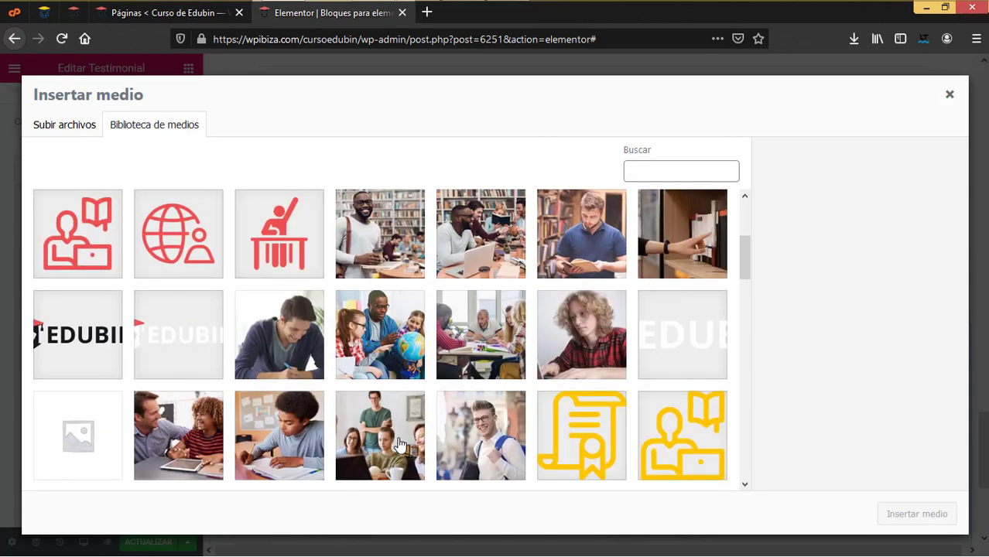
pyautogui.click(311, 428)
pyautogui.click(906, 516)
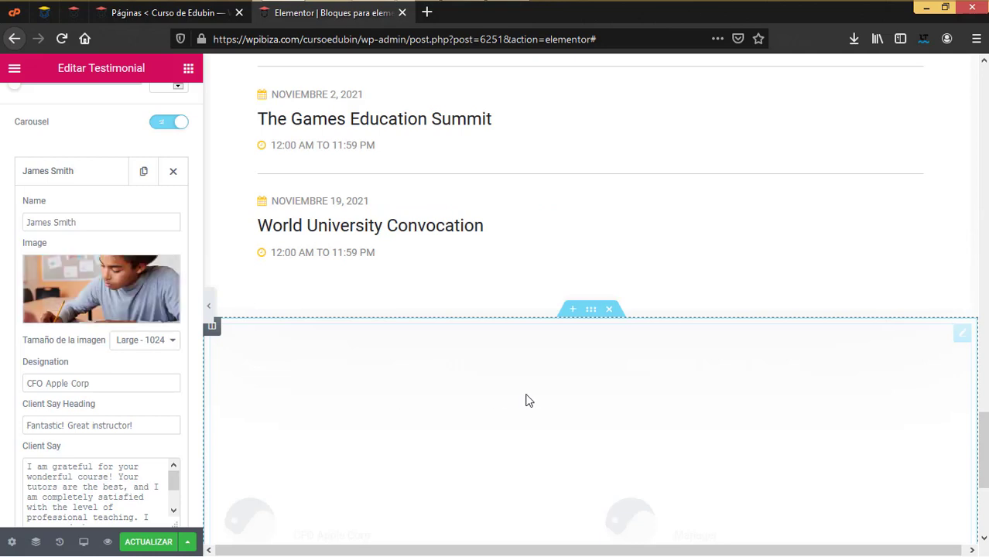
# Review the second testimonial, expand Slider Option, and add a single-column section below
pyautogui.scroll(-3, 528, 400)
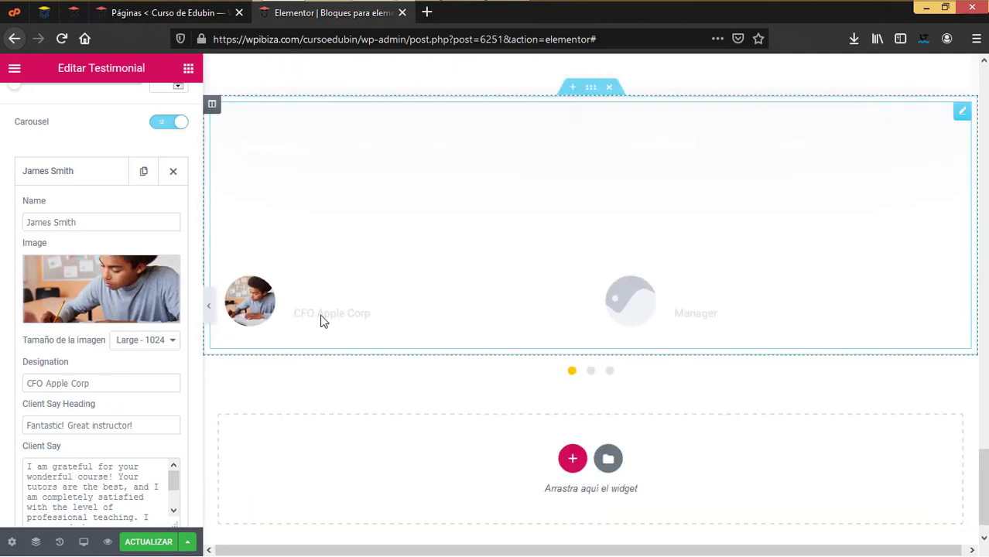
pyautogui.scroll(-1, 160, 442)
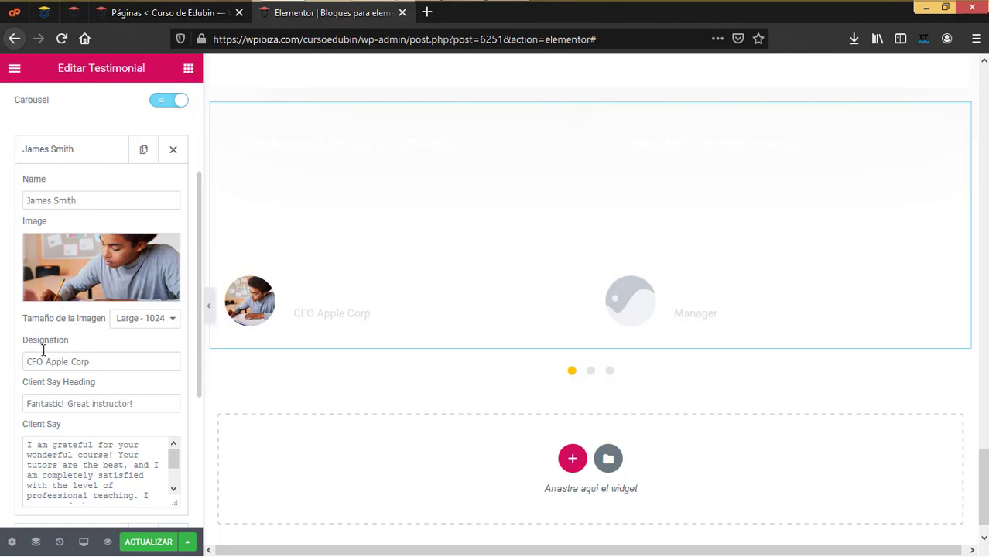
pyautogui.scroll(-2, 114, 365)
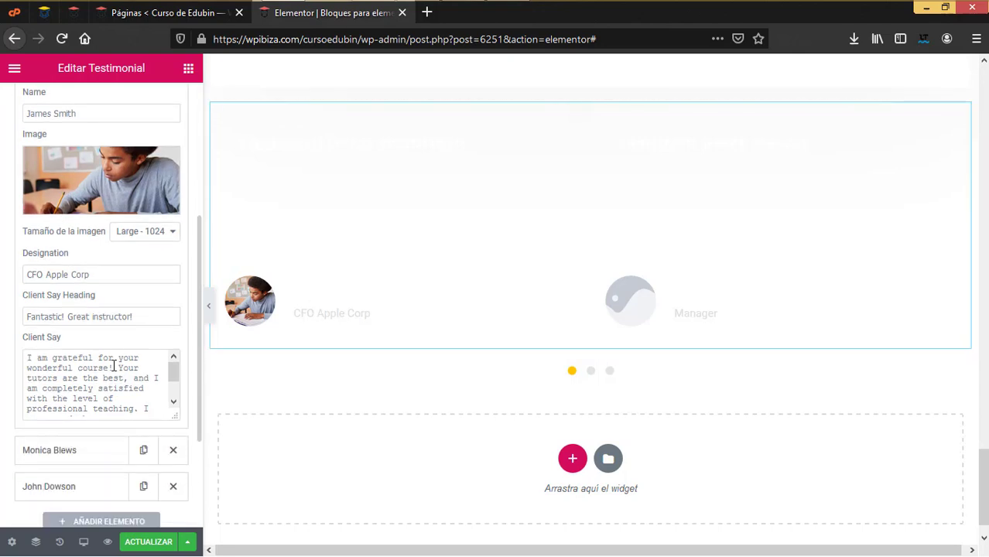
pyautogui.click(75, 450)
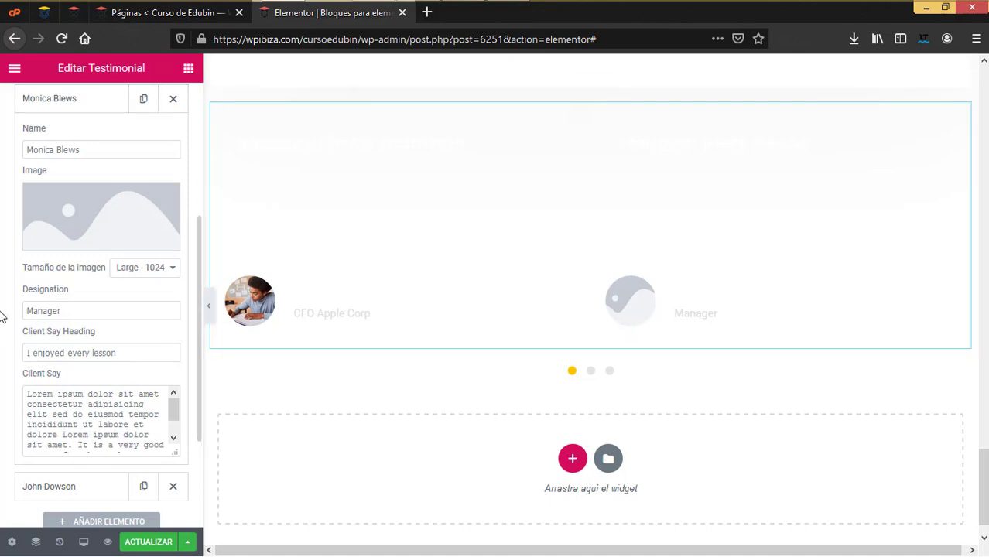
pyautogui.scroll(-2, 3, 341)
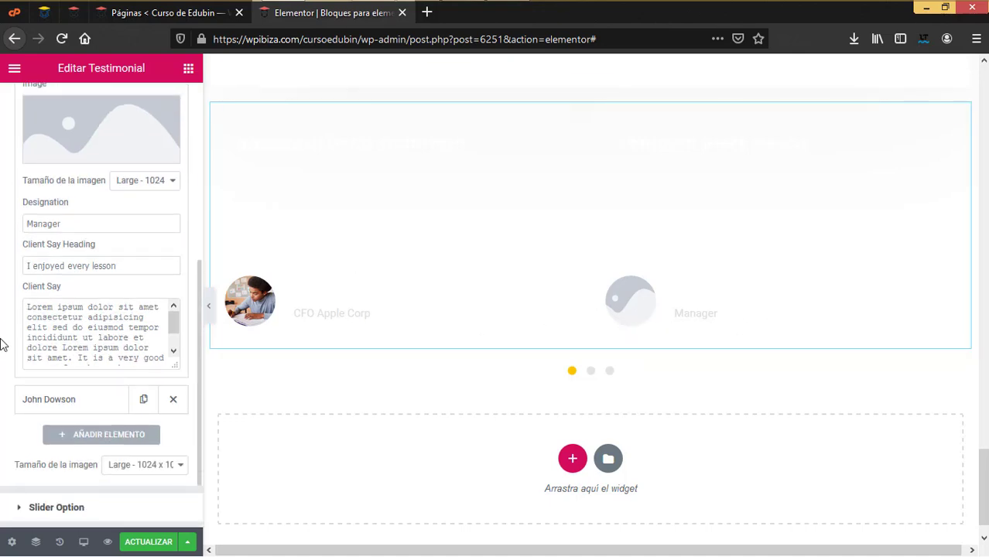
pyautogui.scroll(5, 4, 342)
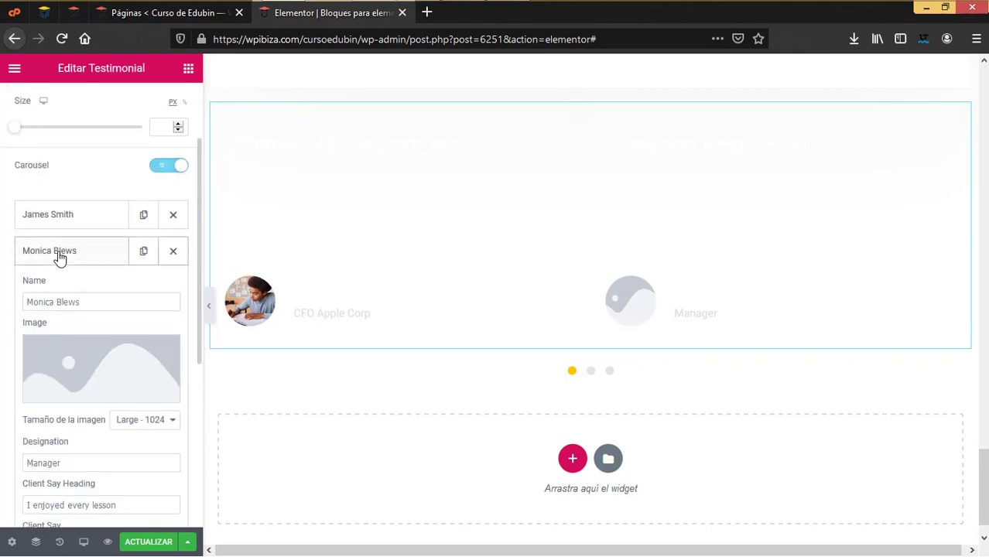
pyautogui.click(59, 258)
pyautogui.click(79, 396)
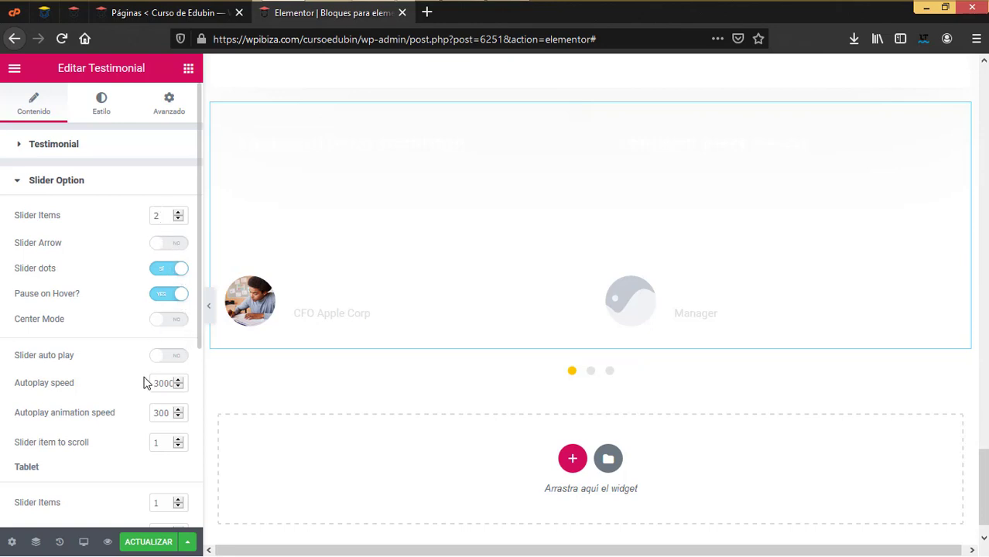
pyautogui.click(572, 458)
pyautogui.click(398, 501)
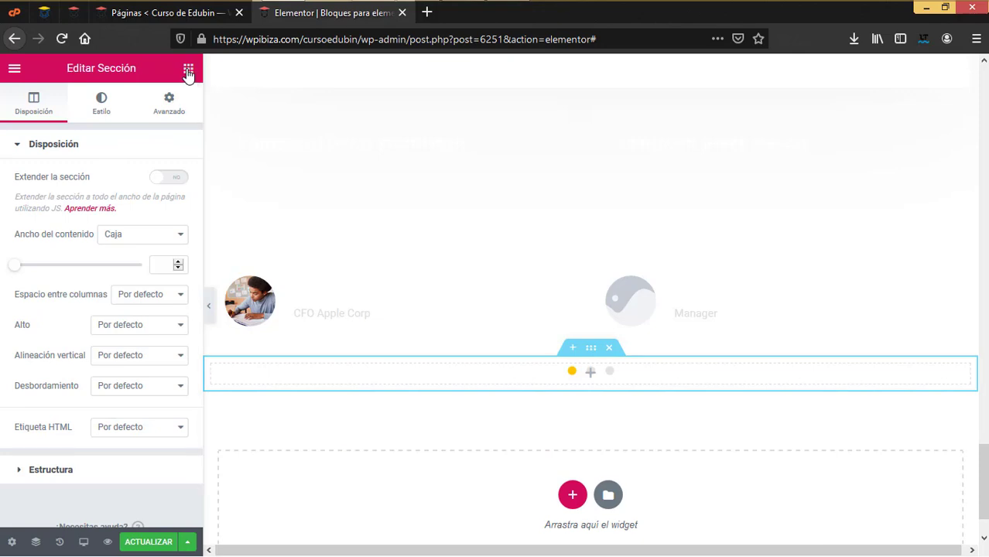
# Add a Blog Posts widget, raise its post limit to 6, and try Styles 2 and 3
pyautogui.scroll(-8, 110, 379)
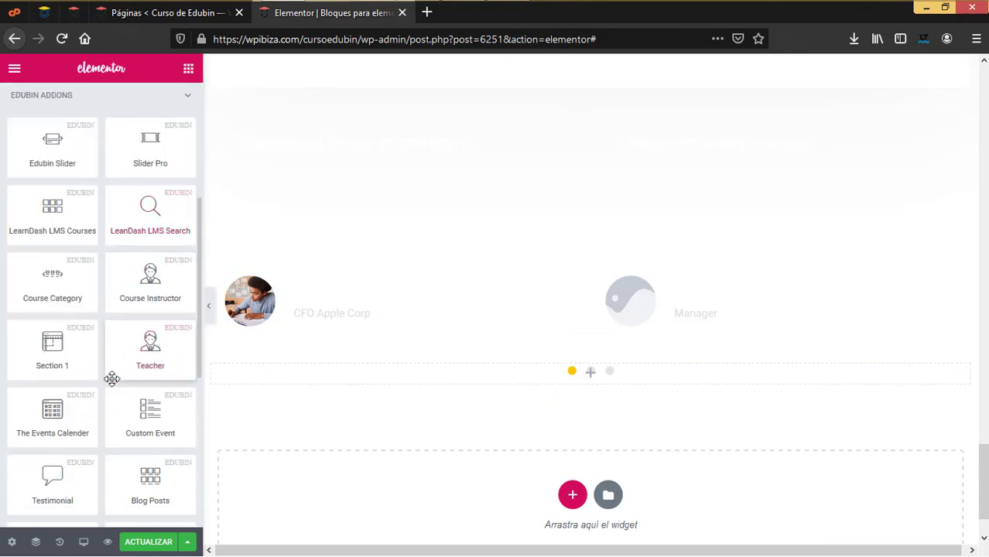
pyautogui.moveTo(150, 221); pyautogui.dragTo(471, 377)
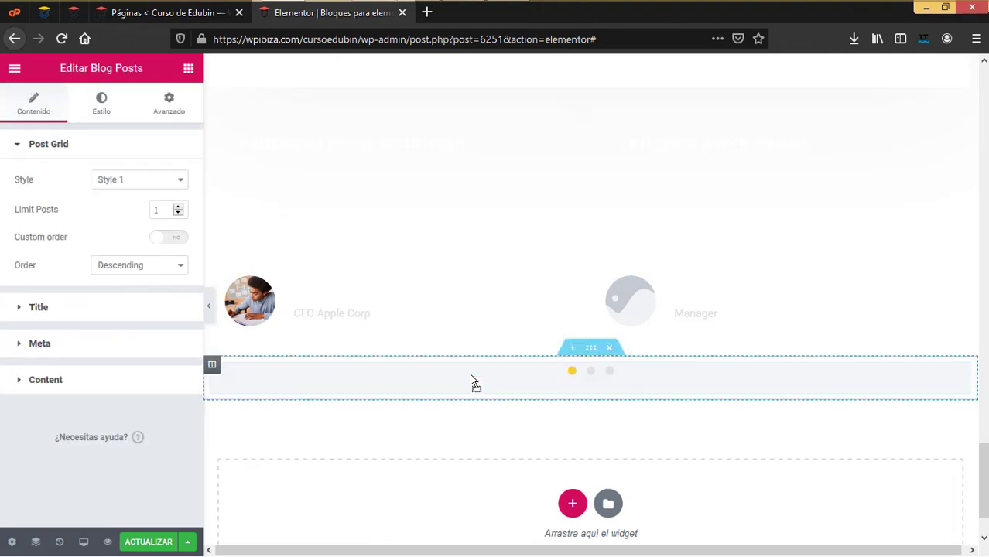
pyautogui.scroll(3, 441, 415)
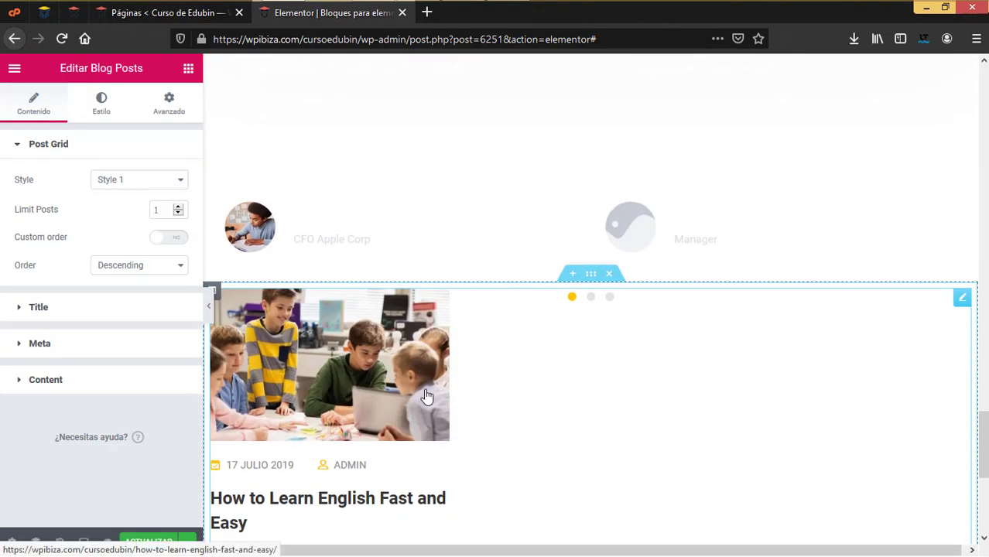
pyautogui.click(161, 180)
pyautogui.press('Escape')
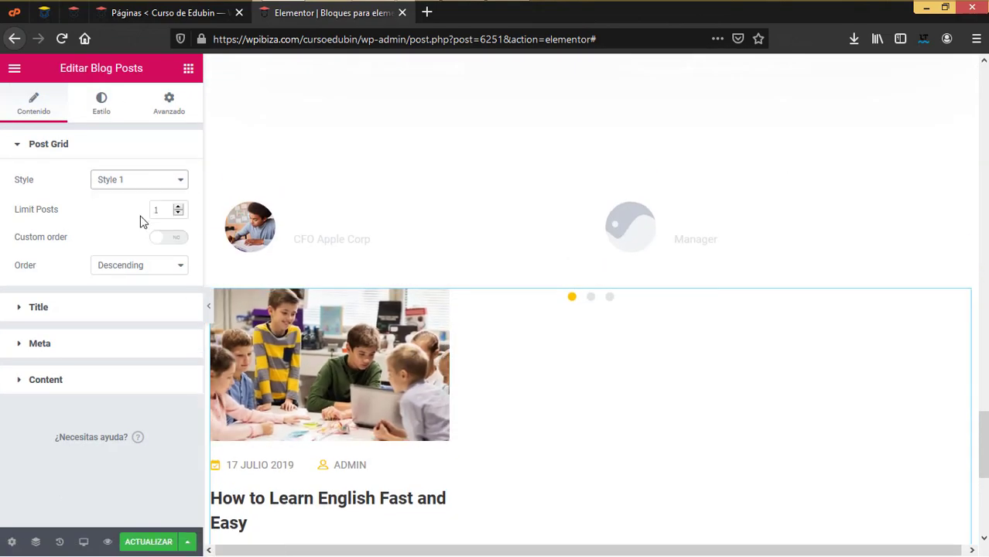
pyautogui.press('Down')
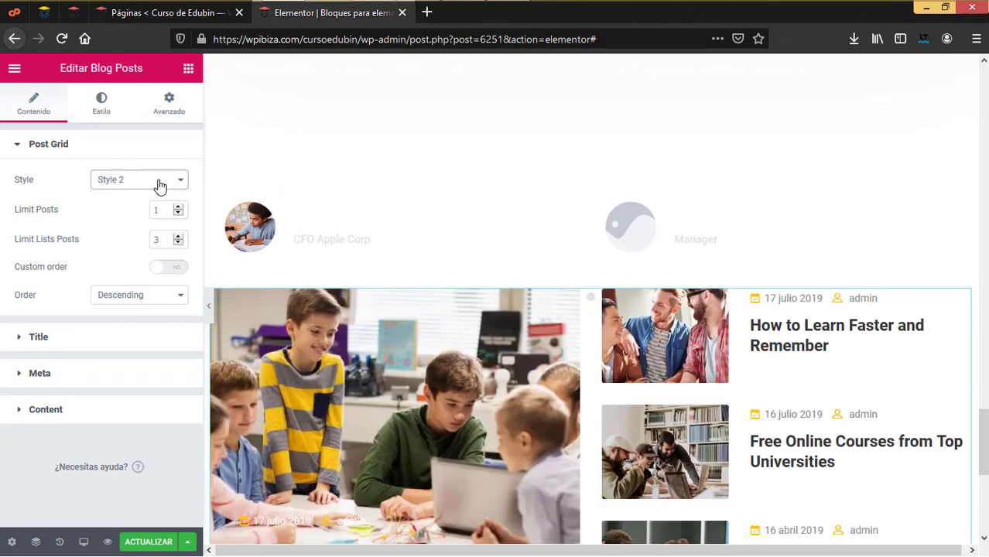
pyautogui.click(178, 208)
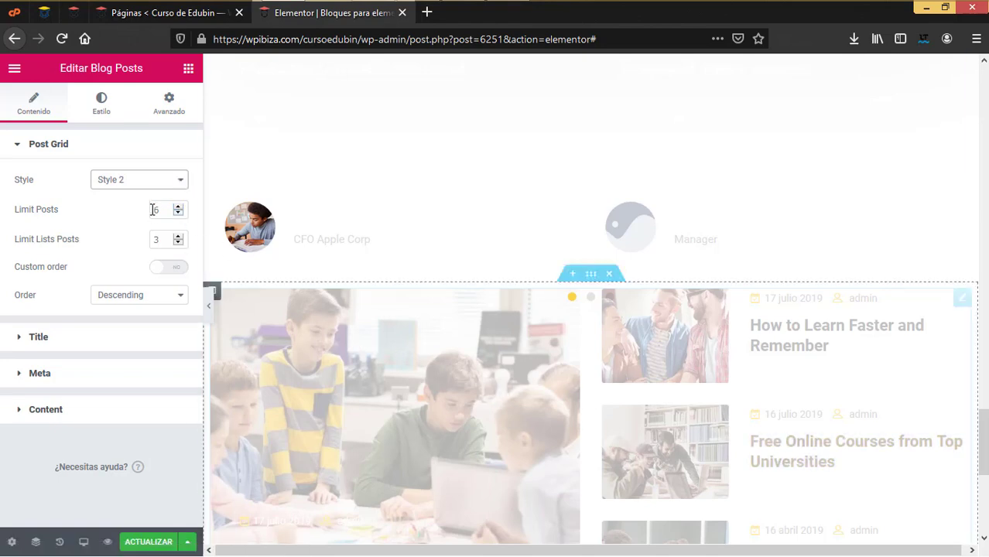
pyautogui.click(159, 178)
pyautogui.press('Escape')
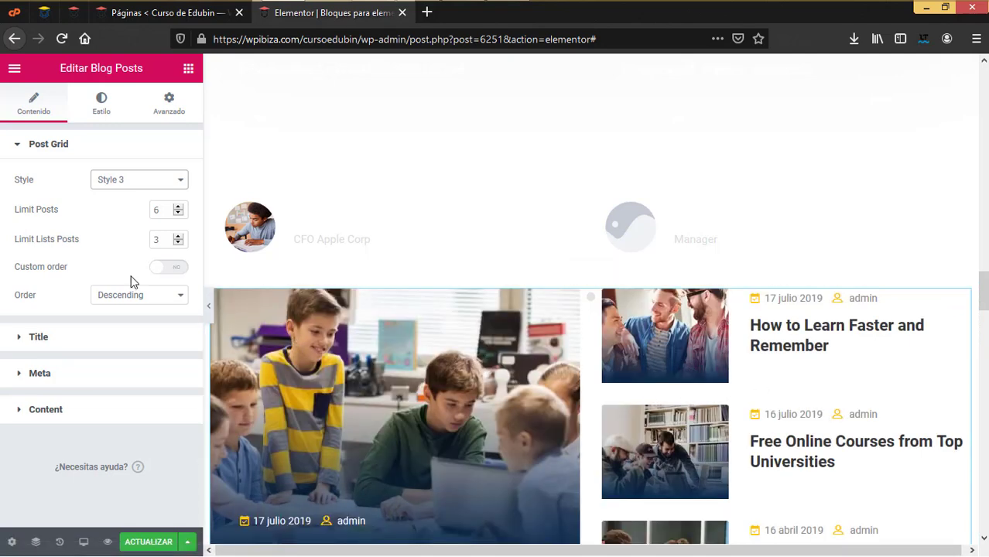
# Return the blog posts to Style 1 and start a new section below them
pyautogui.click(76, 338)
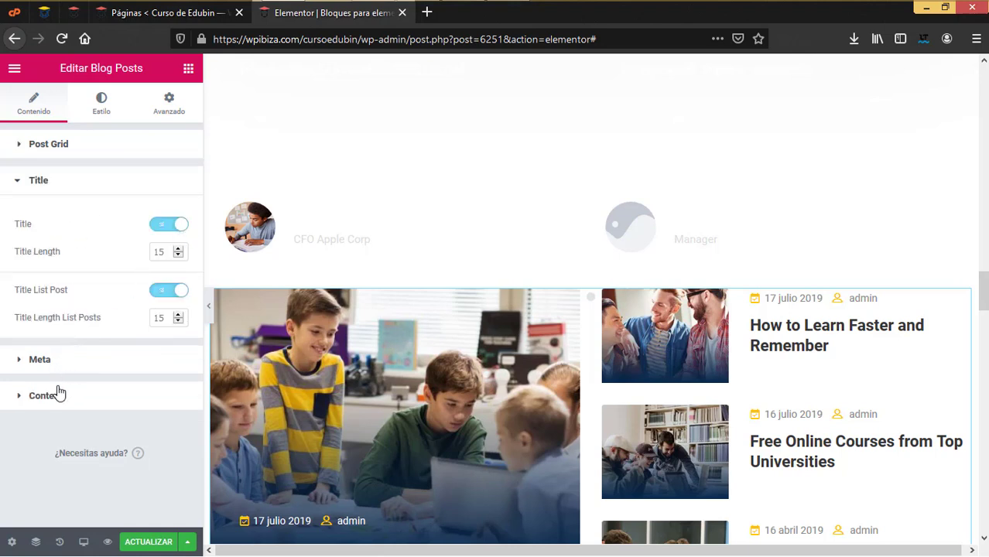
pyautogui.scroll(-10, 479, 348)
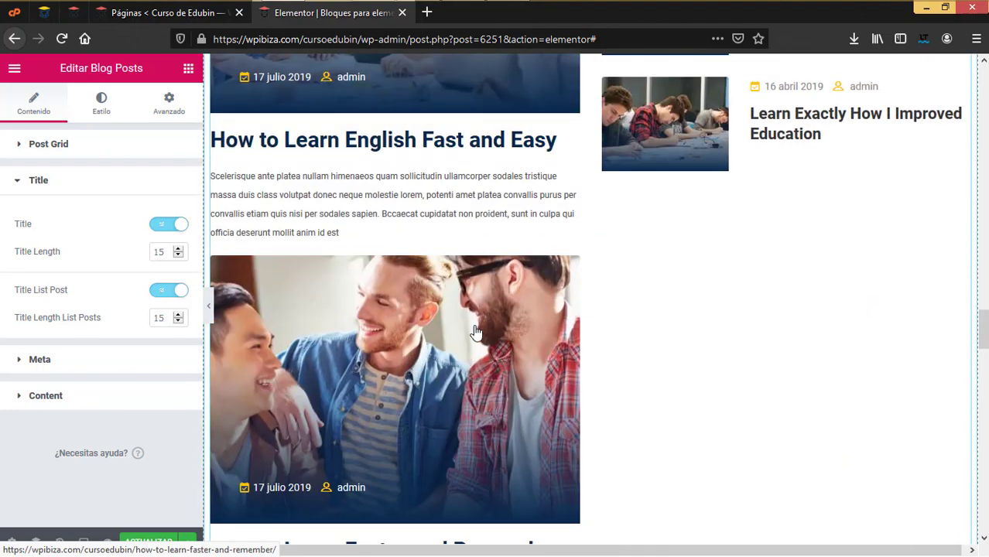
pyautogui.scroll(-20, 479, 348)
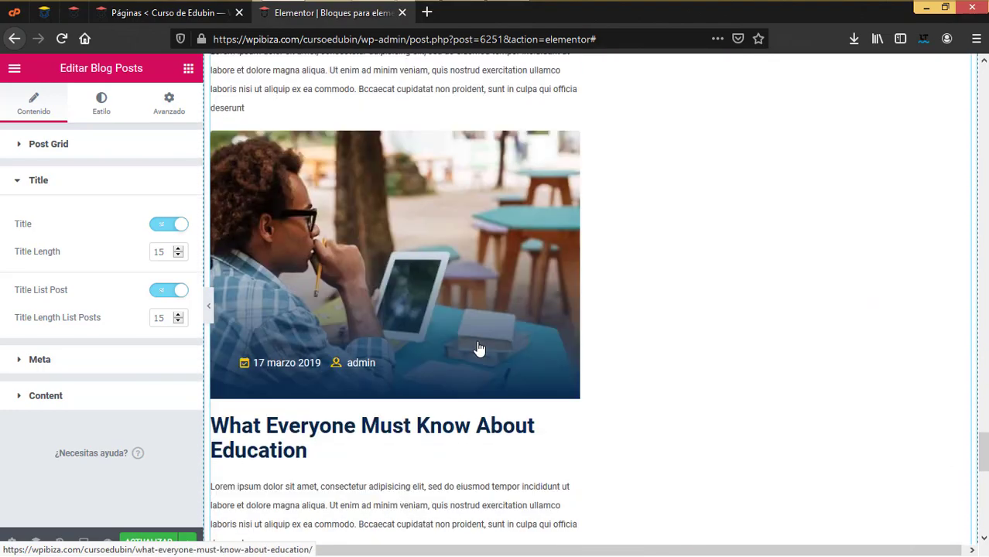
pyautogui.scroll(20, 479, 348)
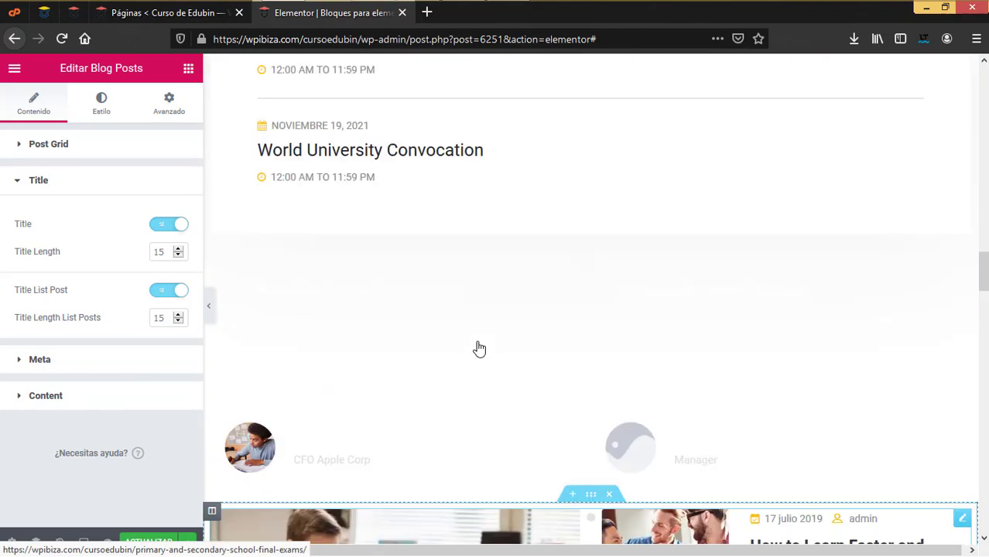
pyautogui.click(89, 147)
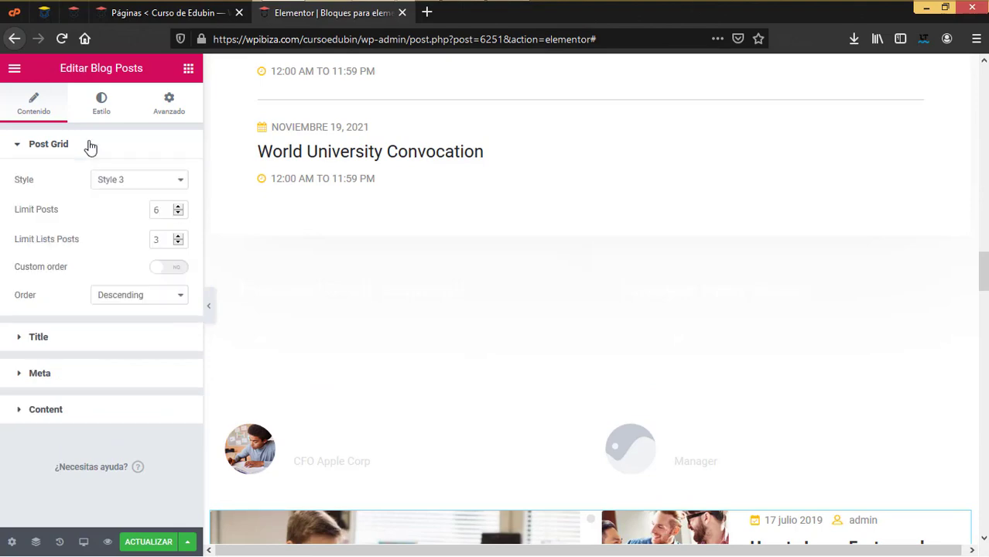
pyautogui.click(121, 186)
pyautogui.click(126, 196)
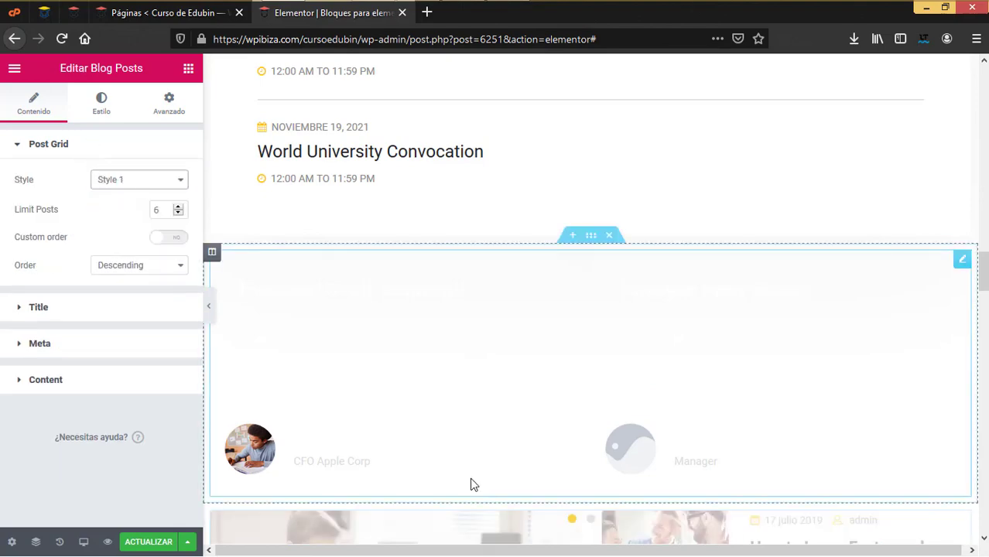
pyautogui.scroll(-7, 542, 486)
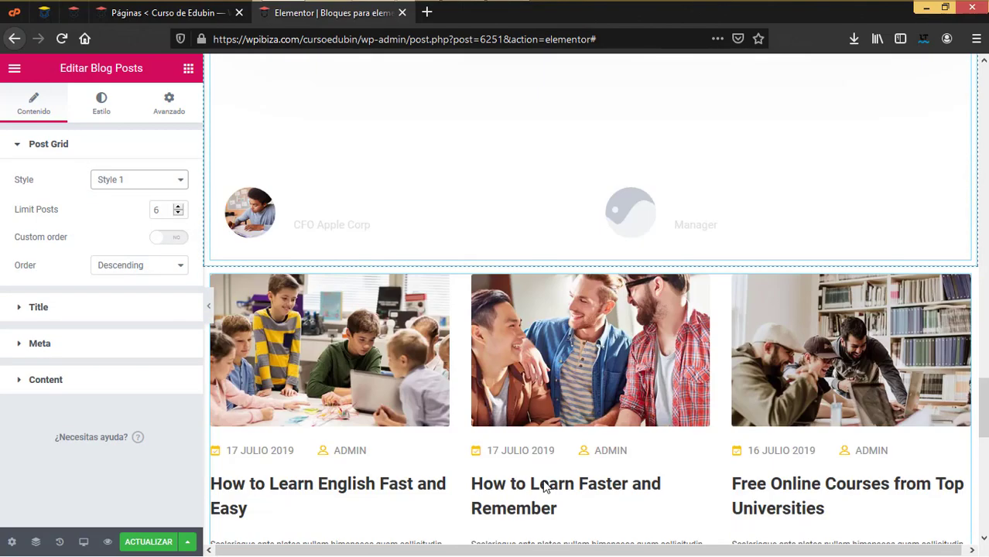
pyautogui.scroll(-2, 542, 486)
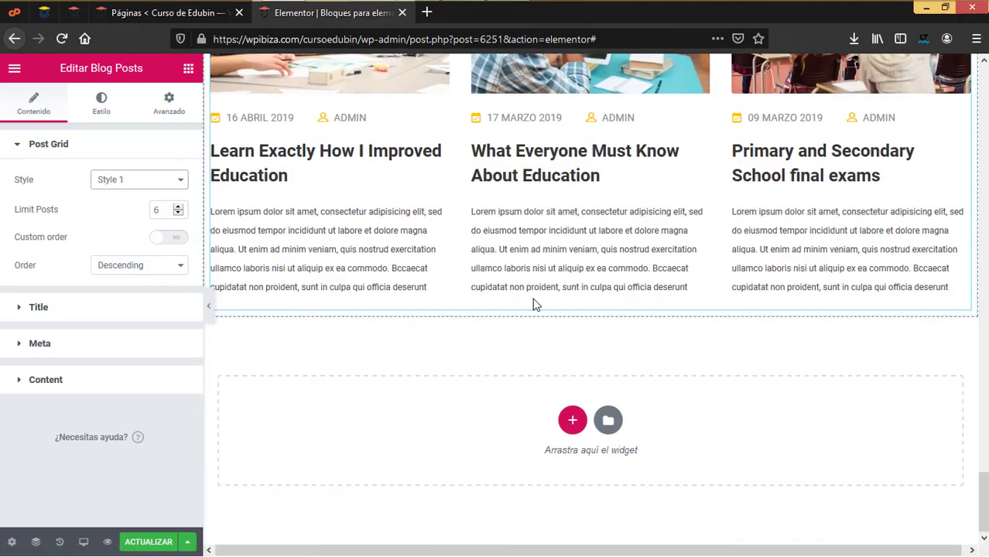
pyautogui.click(572, 417)
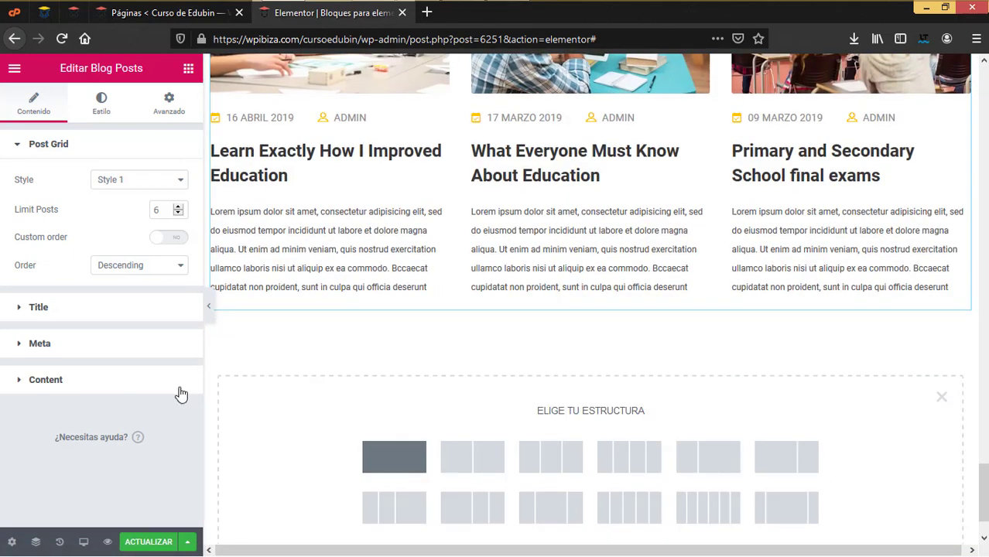
# Drag the Edubin Woo Product widget into the new section below the blog posts
pyautogui.scroll(-2, 101, 358)
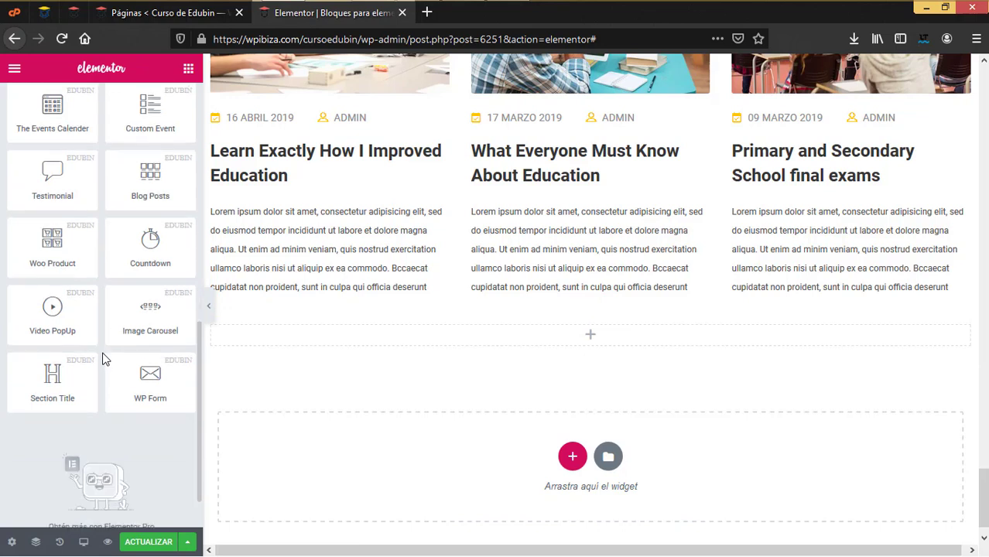
pyautogui.moveTo(37, 254); pyautogui.dragTo(501, 349)
pyautogui.moveTo(81, 251); pyautogui.dragTo(419, 334)
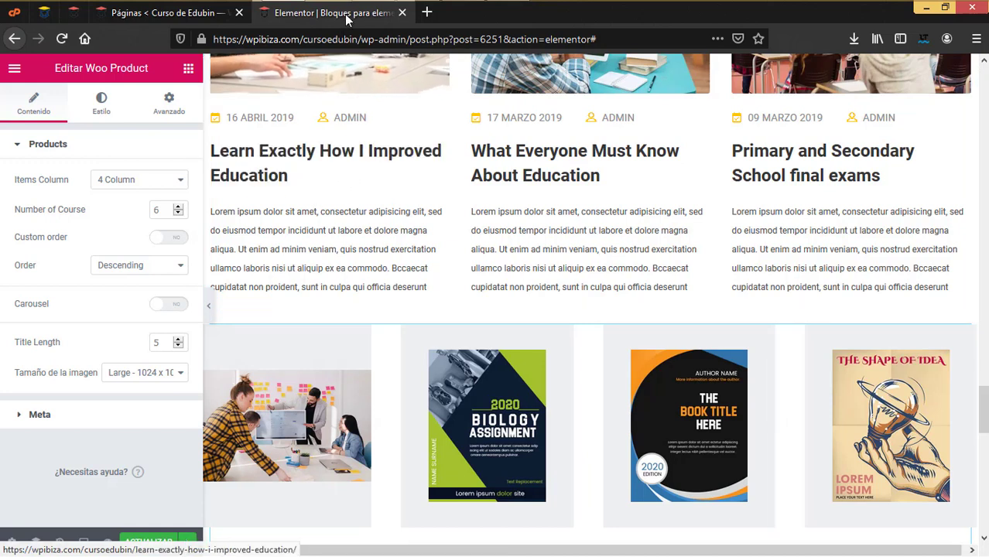
# Open the live site in a new tab, view its Tienda page, then return to Elementor
pyautogui.click(159, 13)
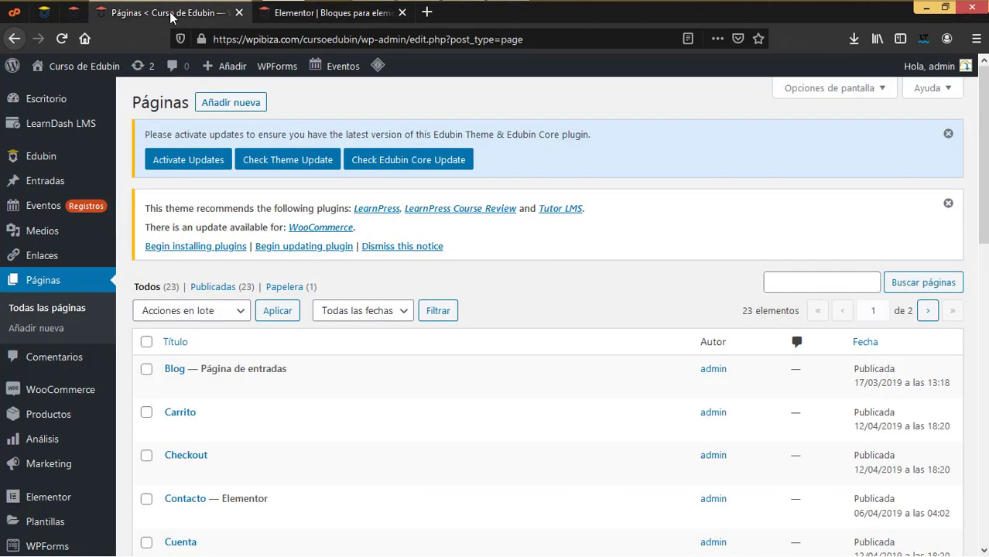
pyautogui.moveTo(70, 67)
pyautogui.rightClick(69, 91)
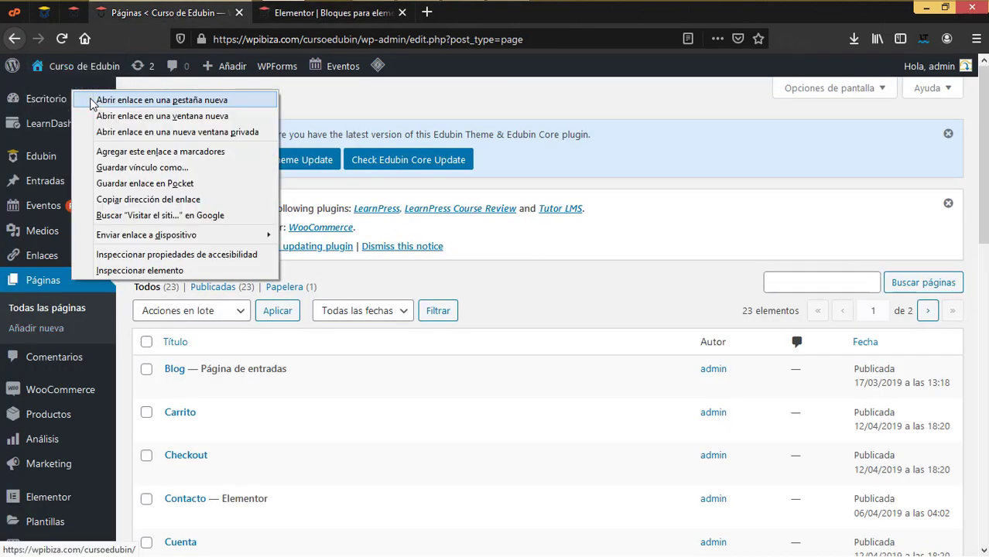
pyautogui.click(116, 99)
pyautogui.click(313, 14)
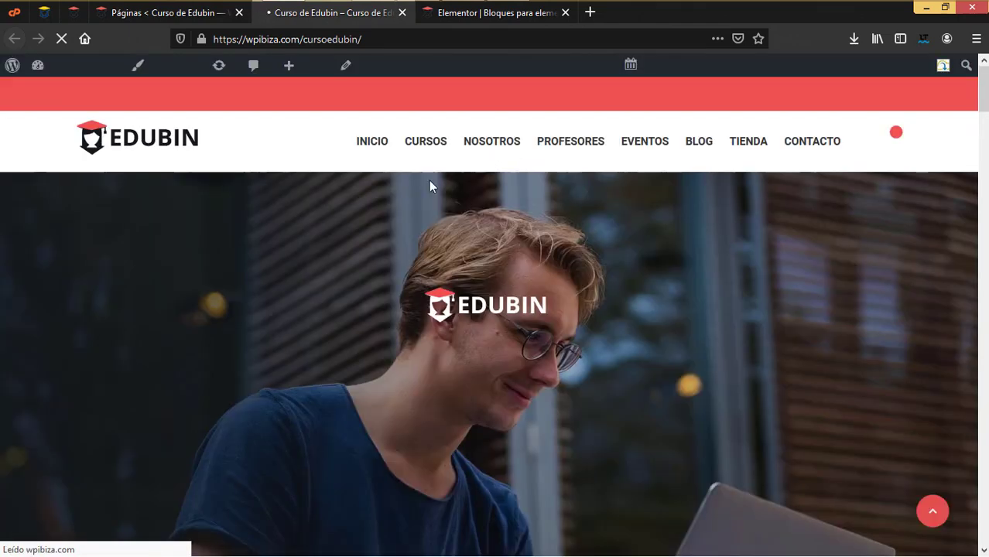
pyautogui.click(741, 152)
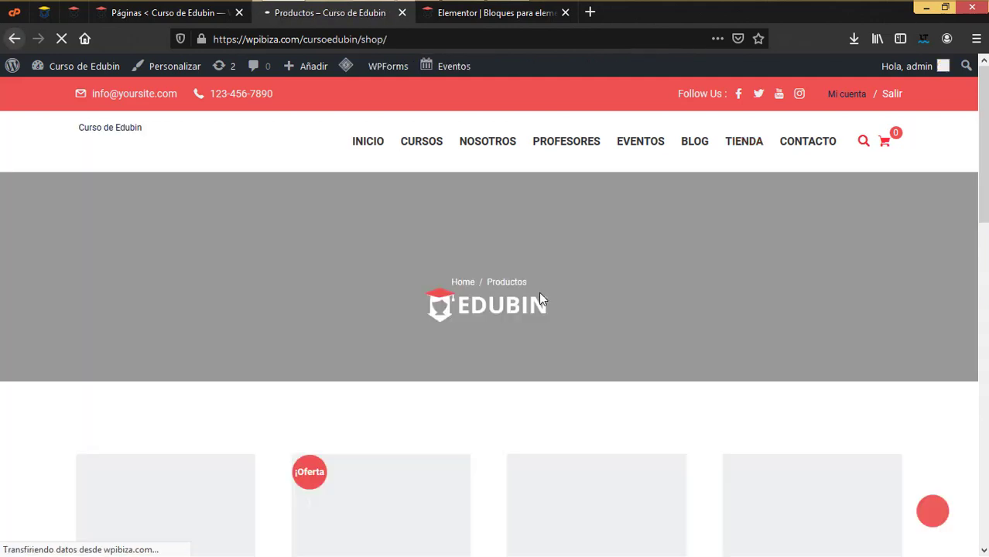
pyautogui.scroll(-3, 699, 298)
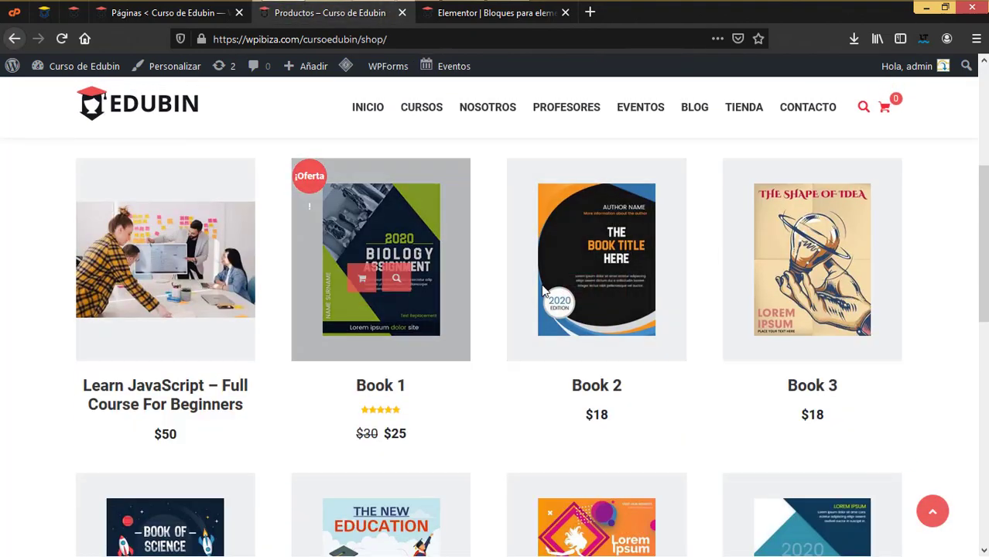
pyautogui.click(488, 14)
# Show the Woo Product grid in 3 columns and expand its Meta options
pyautogui.scroll(-5, 539, 322)
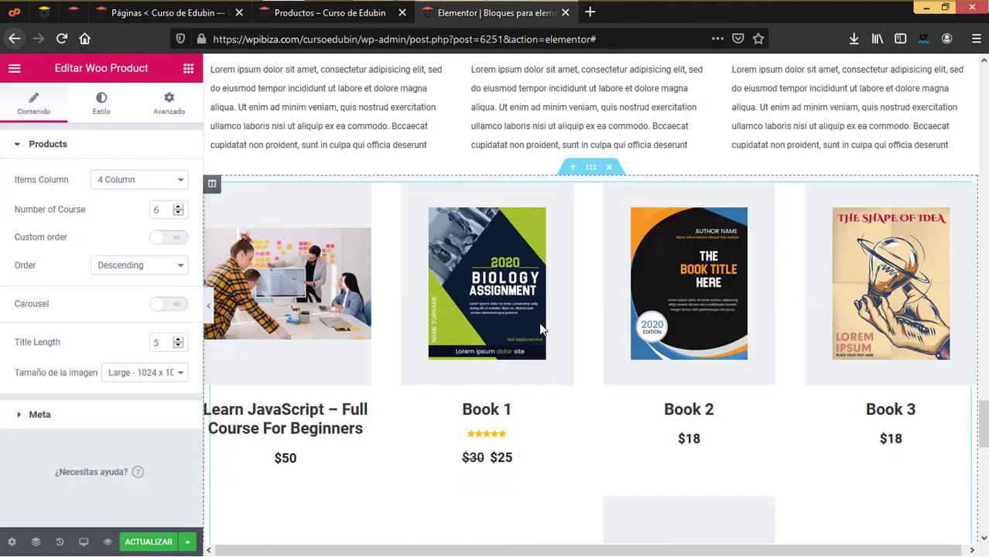
pyautogui.scroll(3, 464, 201)
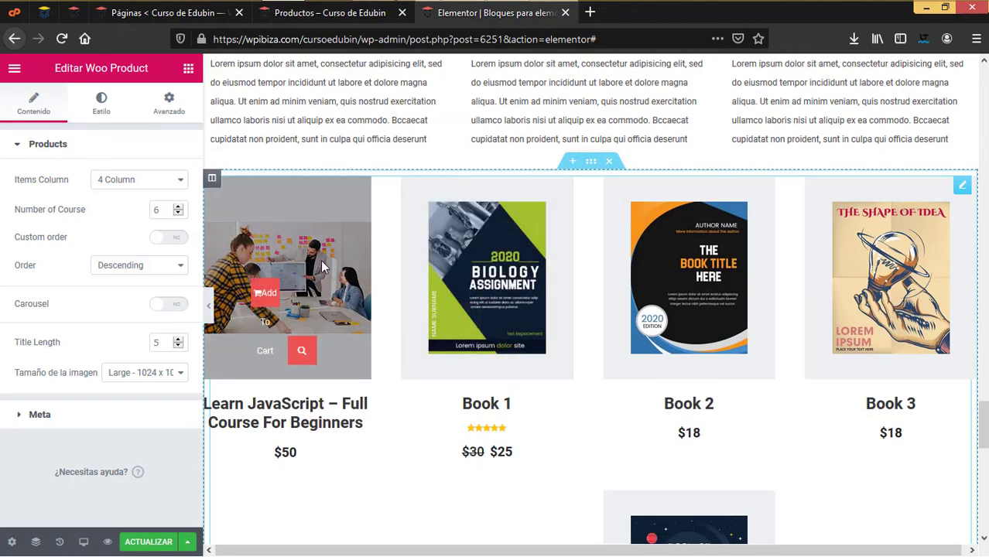
pyautogui.click(158, 191)
pyautogui.click(144, 204)
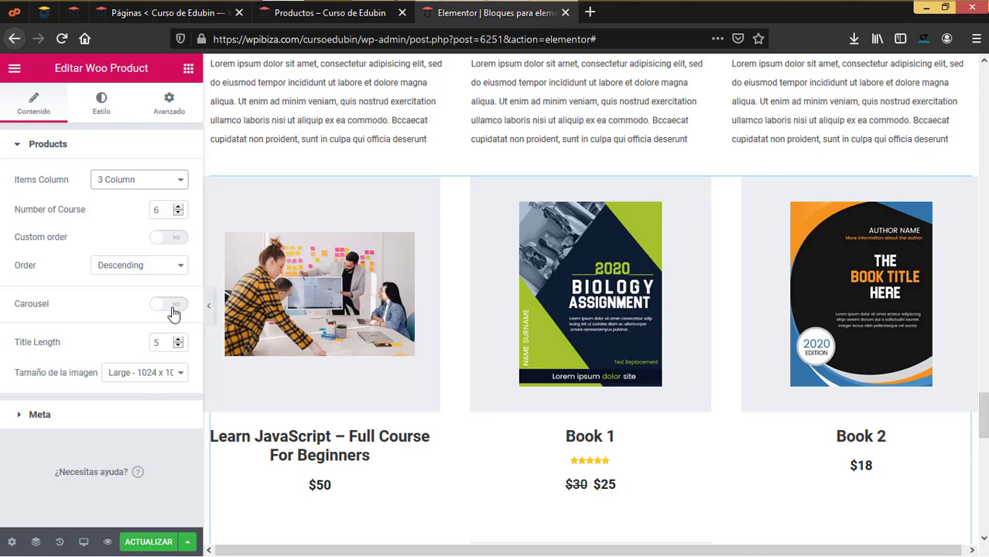
pyautogui.click(70, 422)
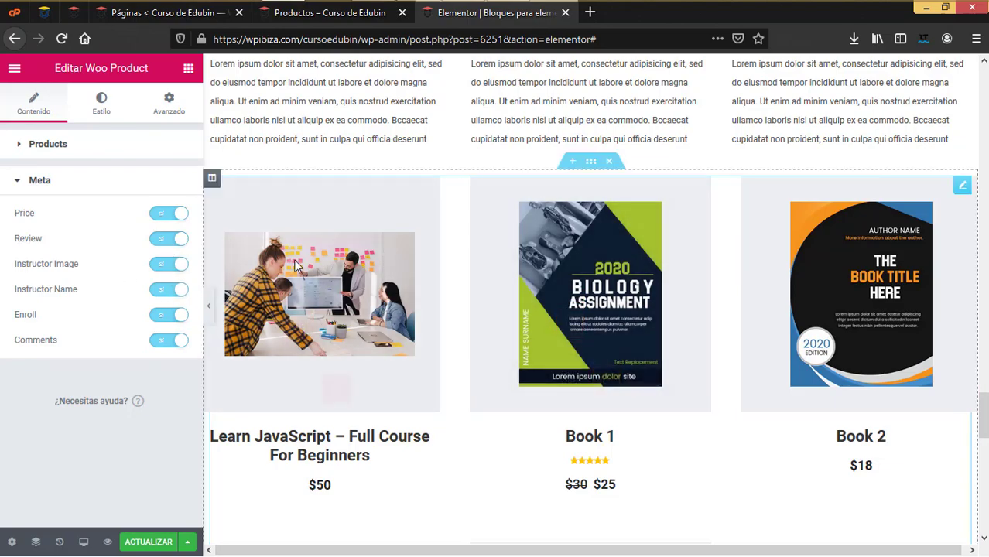
# Turn off the Instructor Name toggle in the product Meta options
pyautogui.scroll(-5, 697, 360)
pyautogui.scroll(5, 697, 361)
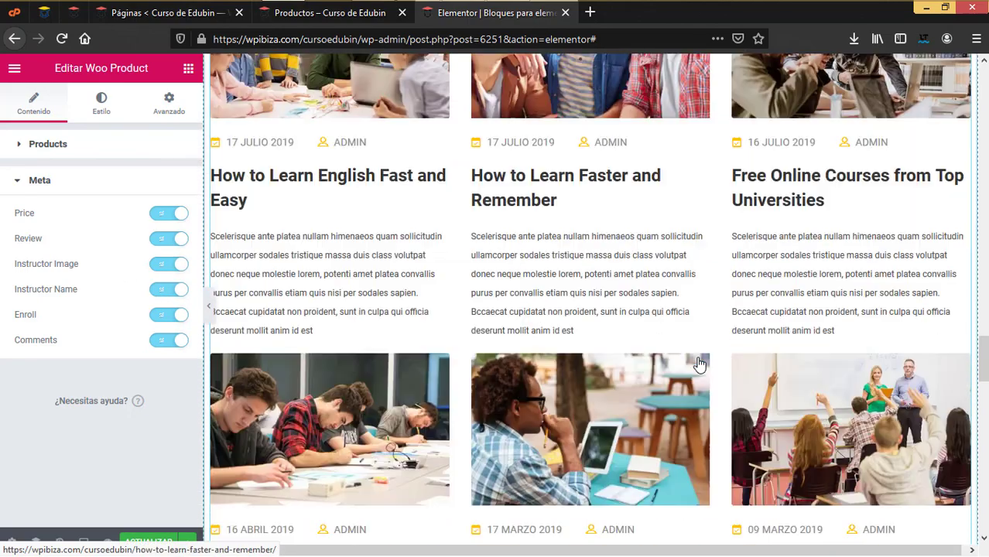
pyautogui.scroll(-2, 696, 360)
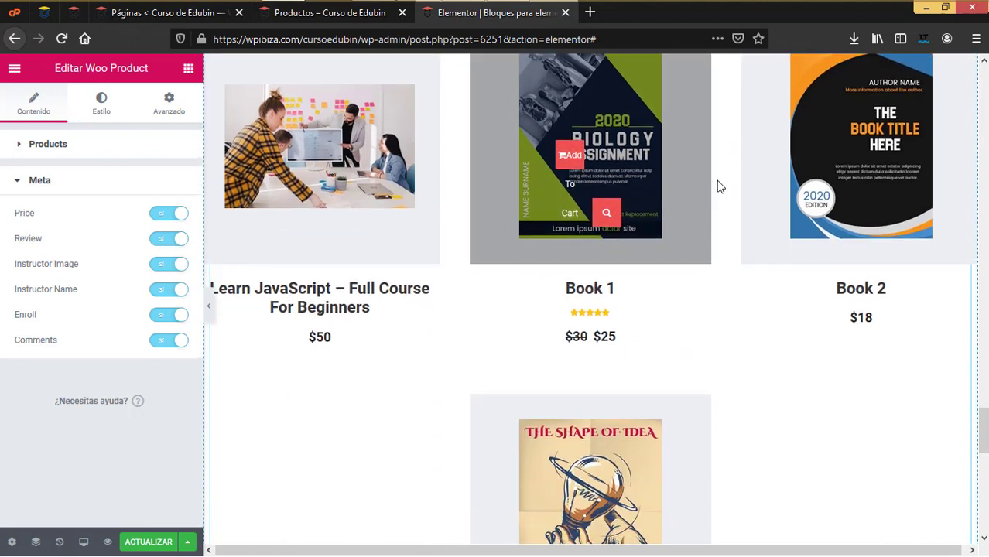
pyautogui.click(164, 291)
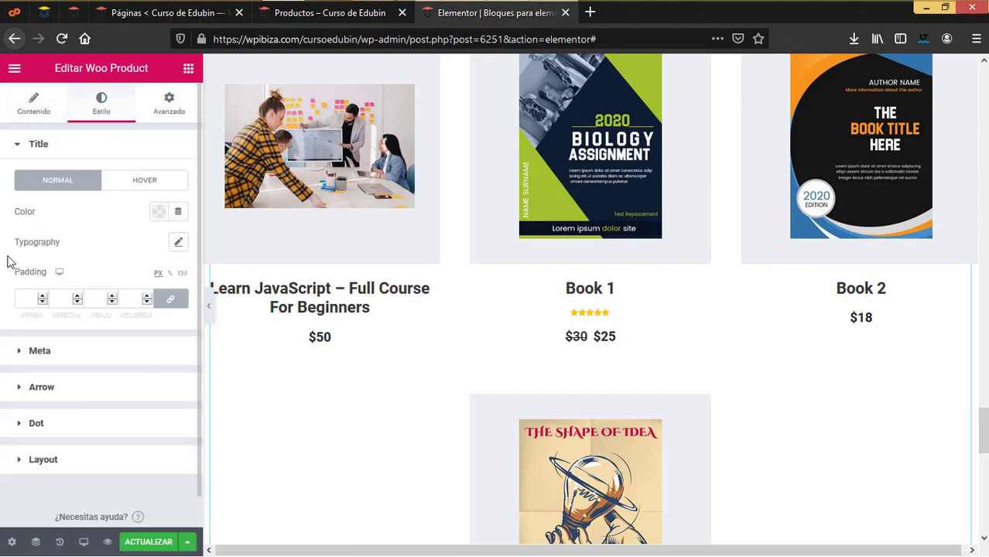
# Raise the Woo Product grid's Number of Course from 6 to 8
pyautogui.click(47, 111)
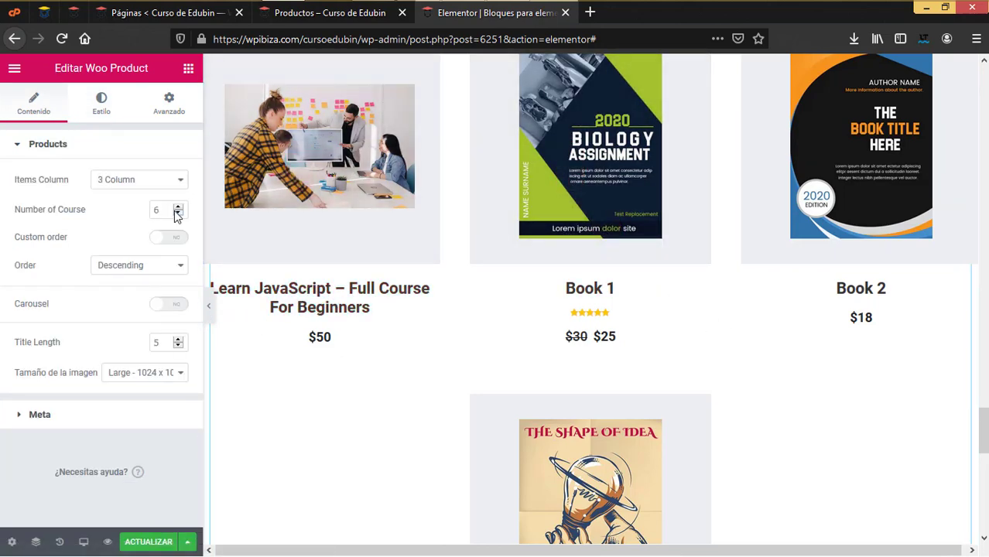
pyautogui.click(178, 208)
pyautogui.click(178, 207)
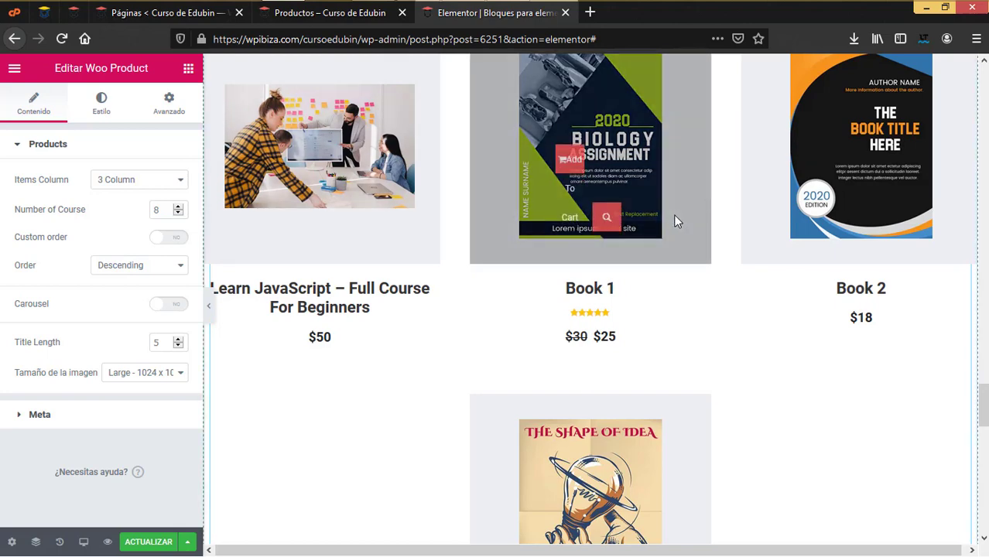
pyautogui.scroll(-2, 595, 368)
pyautogui.scroll(-2, 595, 368)
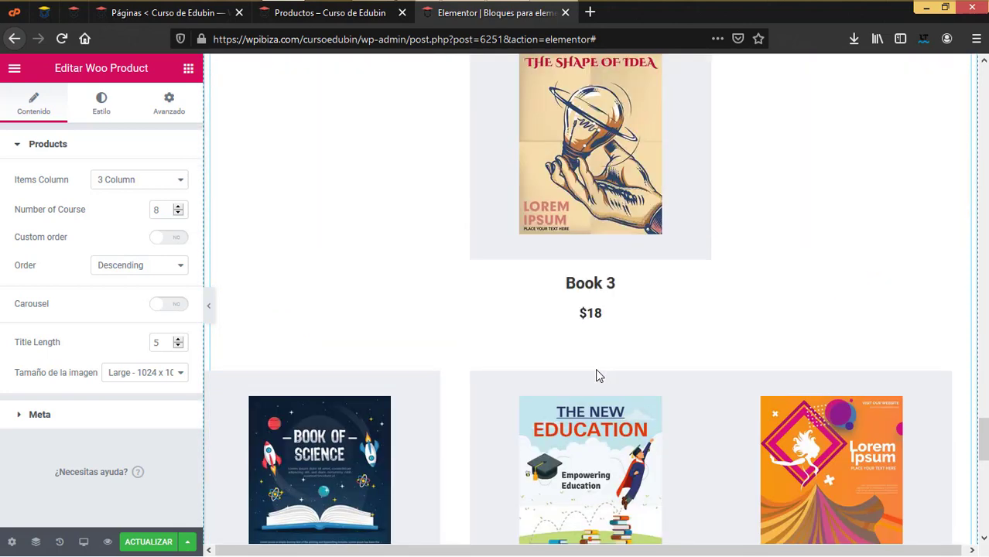
pyautogui.scroll(3, 595, 368)
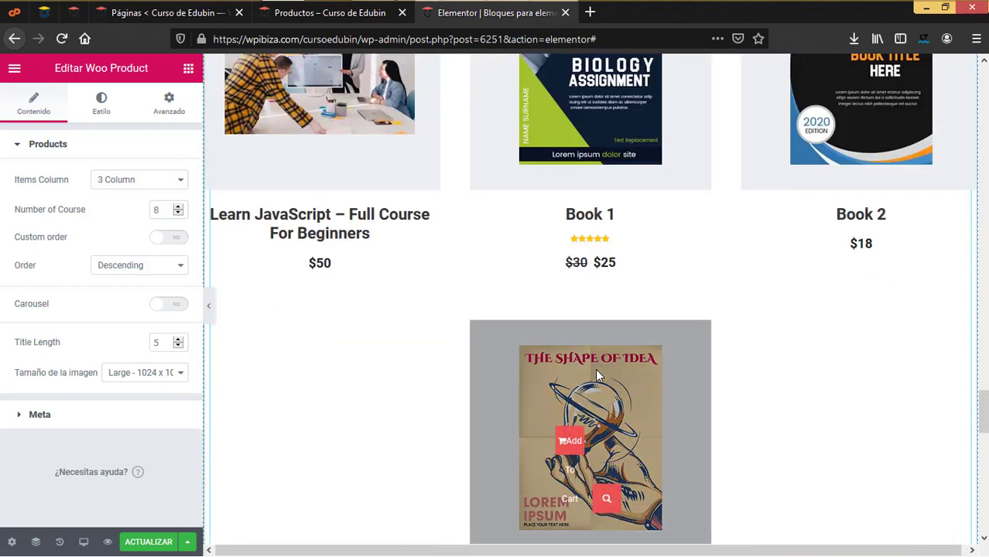
pyautogui.scroll(2, 616, 360)
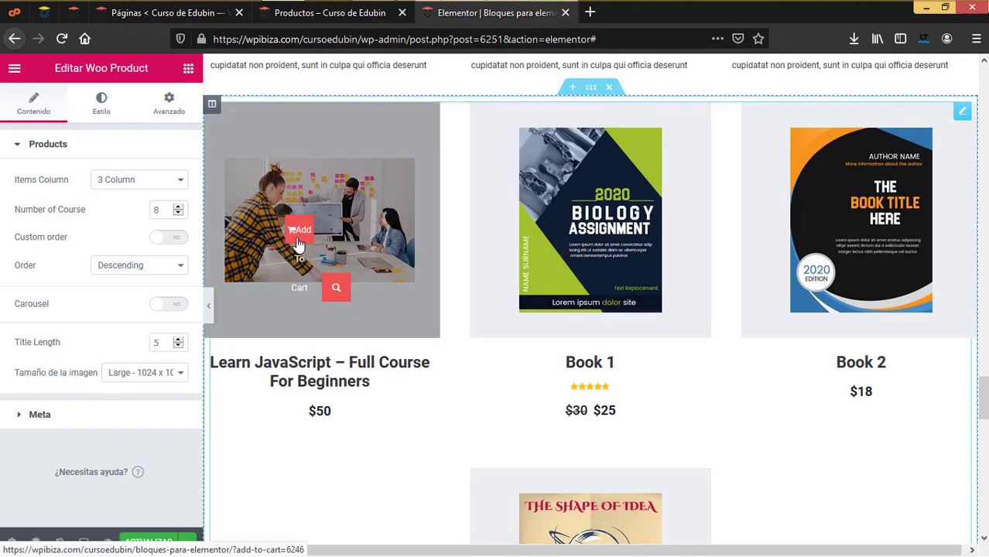
pyautogui.scroll(-15, 546, 407)
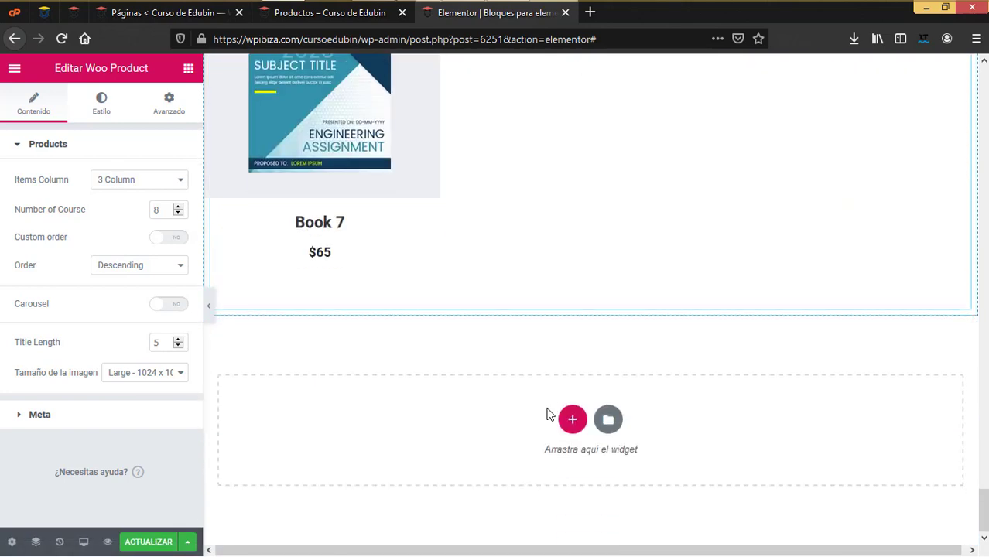
# Add a Countdown widget in a new section with its due date set to 30 September
pyautogui.click(571, 418)
pyautogui.scroll(-2, 137, 383)
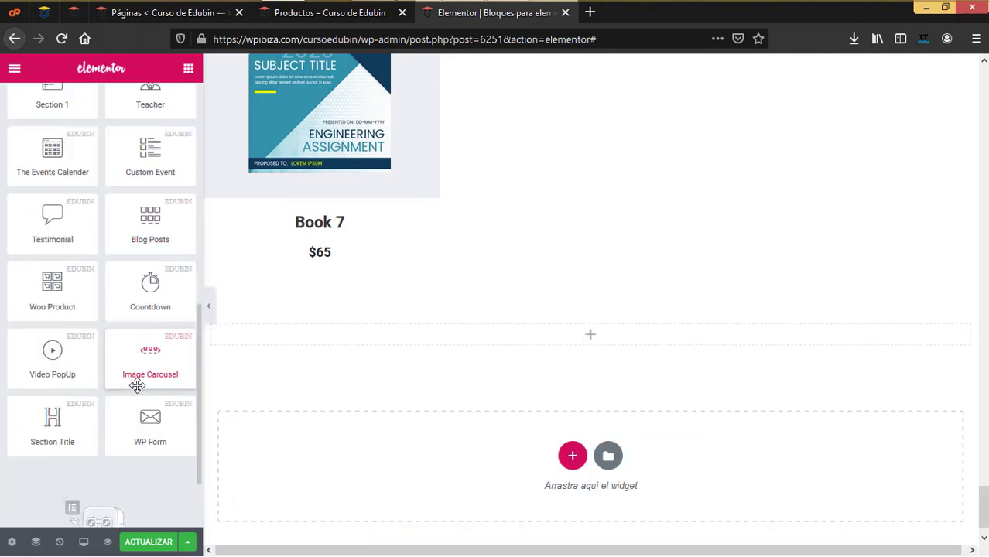
pyautogui.scroll(-2, 137, 384)
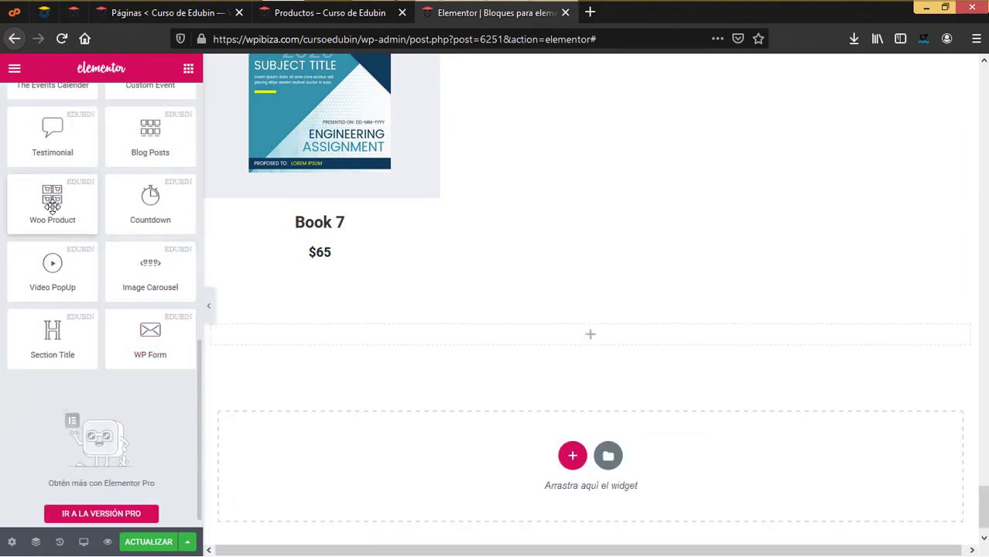
pyautogui.moveTo(171, 215); pyautogui.dragTo(567, 348)
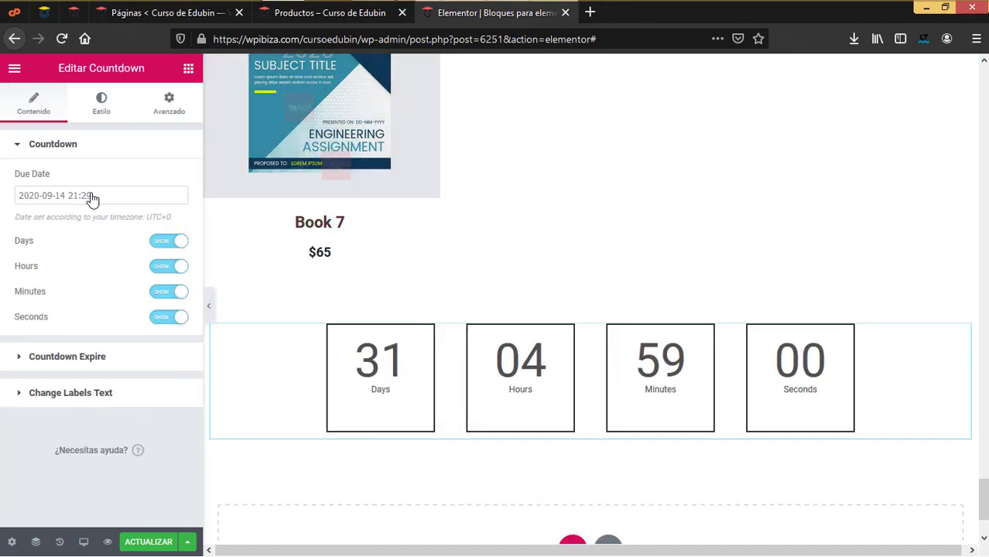
pyautogui.click(124, 197)
pyautogui.click(116, 368)
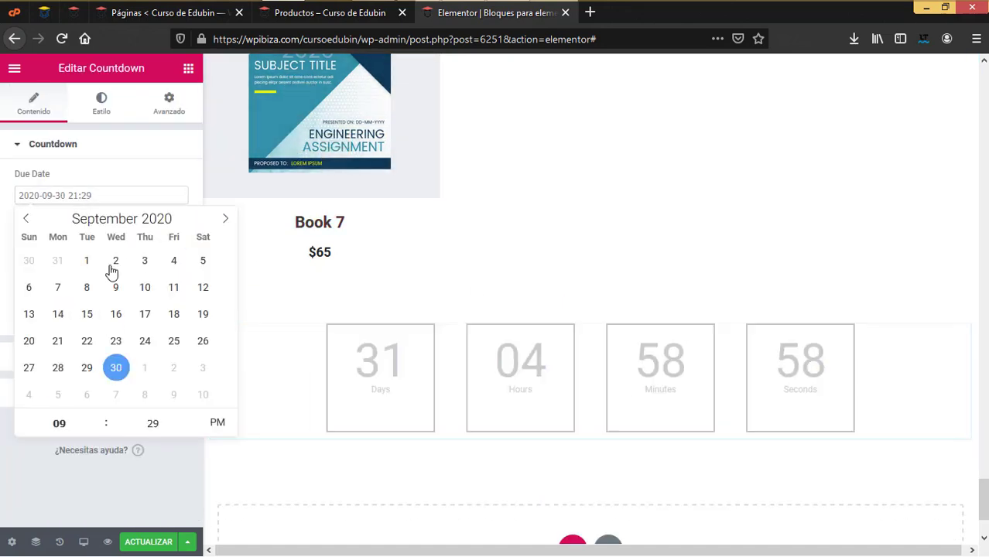
pyautogui.click(138, 164)
pyautogui.click(99, 147)
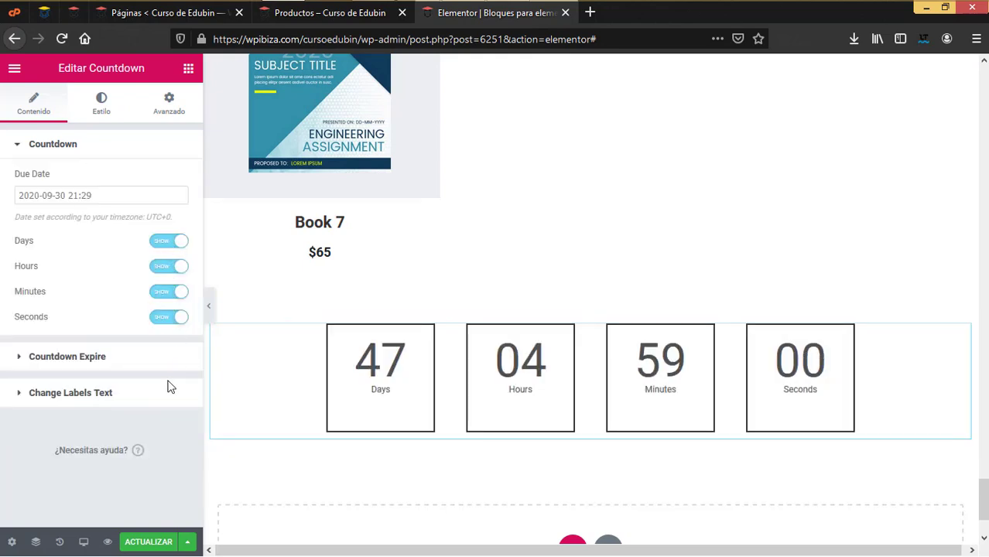
# Review the expiry settings, enable Change Labels, and view the countdown's Estilo options
pyautogui.click(126, 361)
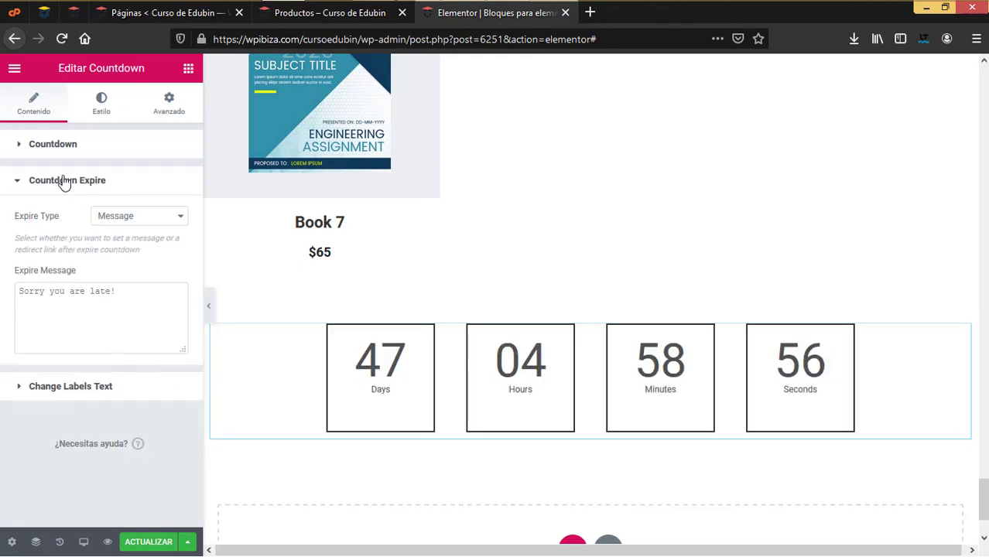
pyautogui.click(162, 228)
pyautogui.click(145, 335)
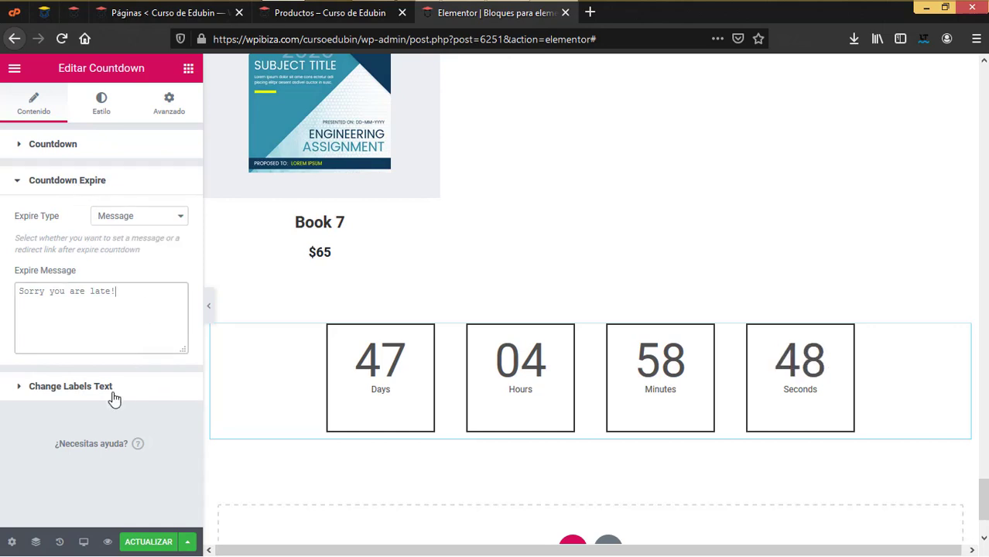
pyautogui.click(113, 393)
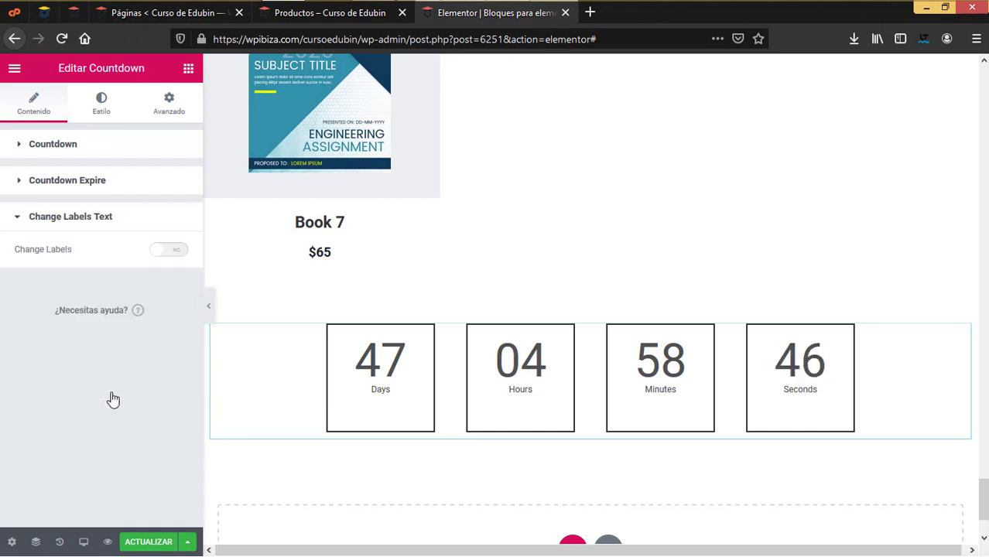
pyautogui.click(171, 252)
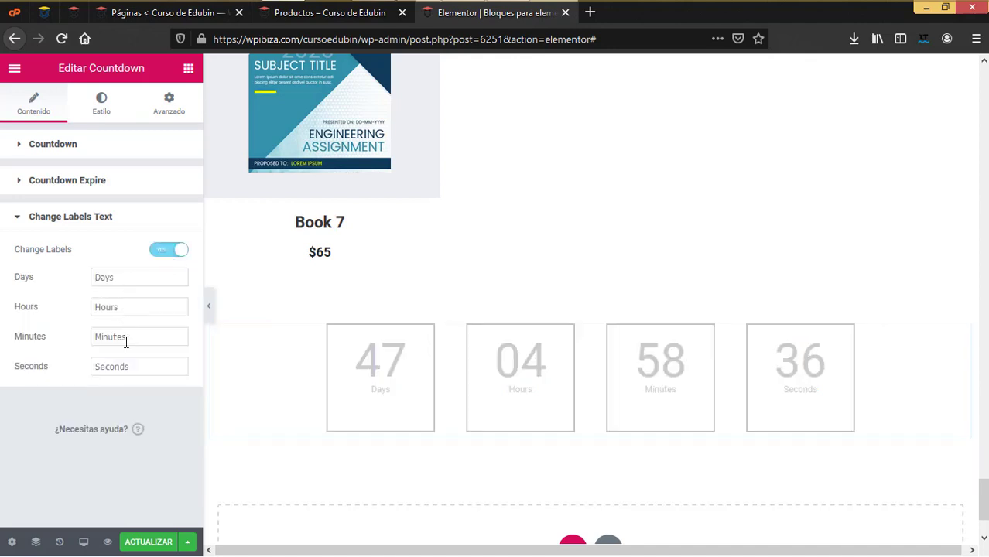
pyautogui.click(103, 122)
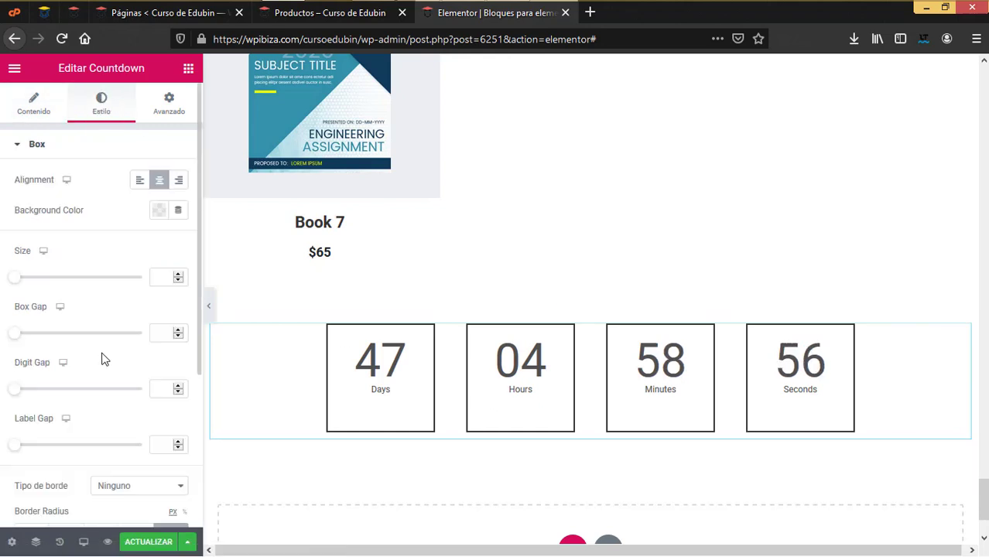
pyautogui.scroll(-3, 521, 393)
pyautogui.click(569, 415)
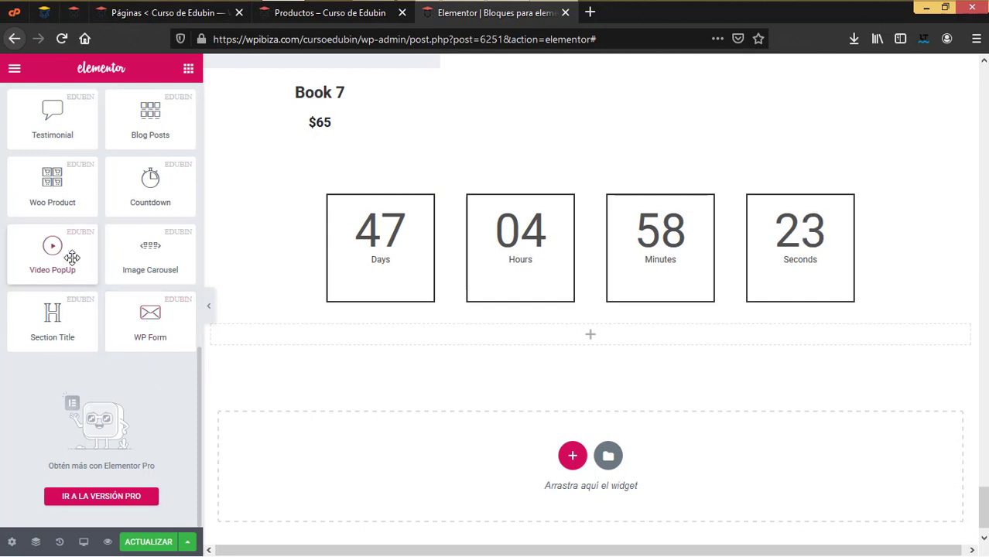
# Place a Video PopUp widget below the countdown and try Styles 6, 2 and 1
pyautogui.moveTo(104, 264); pyautogui.dragTo(599, 342)
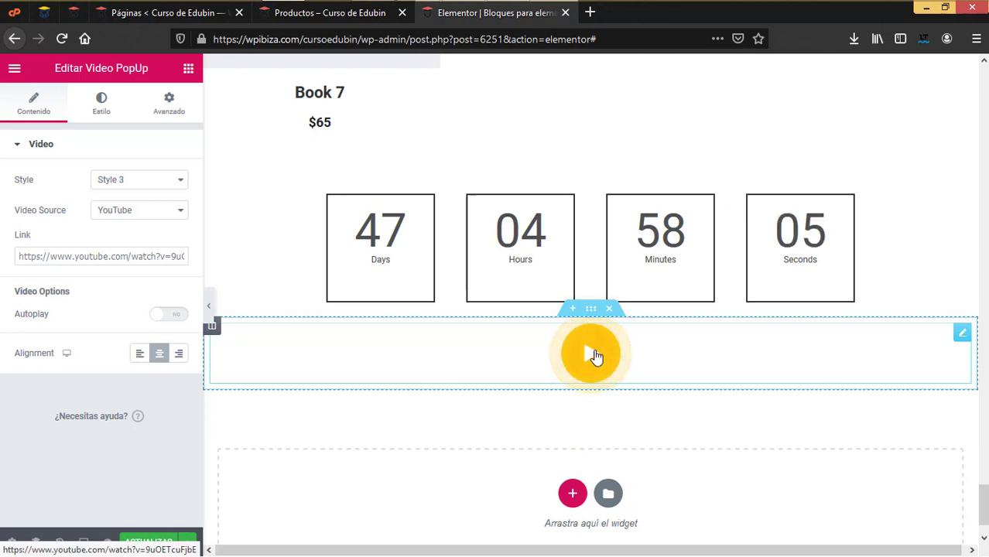
pyautogui.click(132, 184)
pyautogui.click(125, 278)
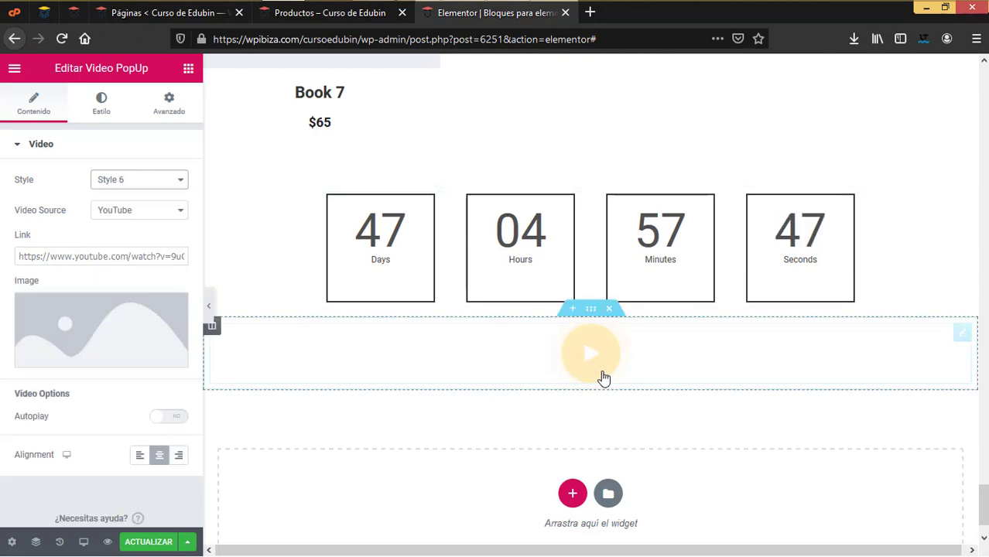
pyautogui.scroll(-5, 592, 437)
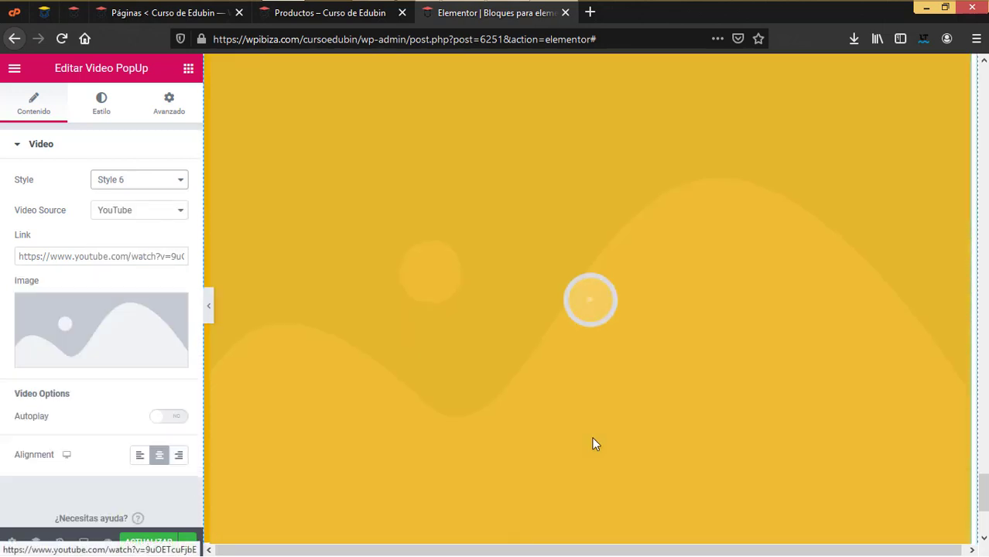
pyautogui.click(181, 186)
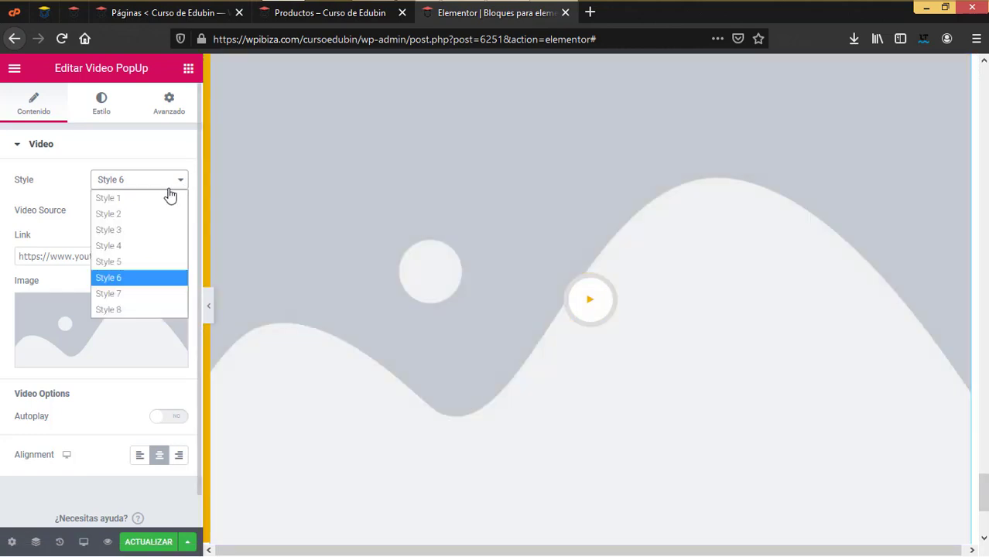
pyautogui.click(150, 213)
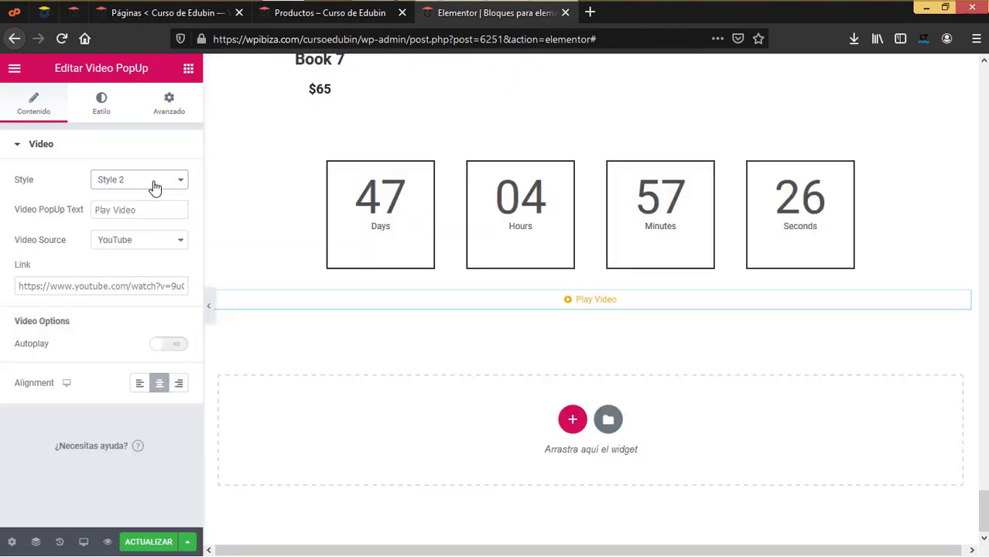
pyautogui.click(155, 186)
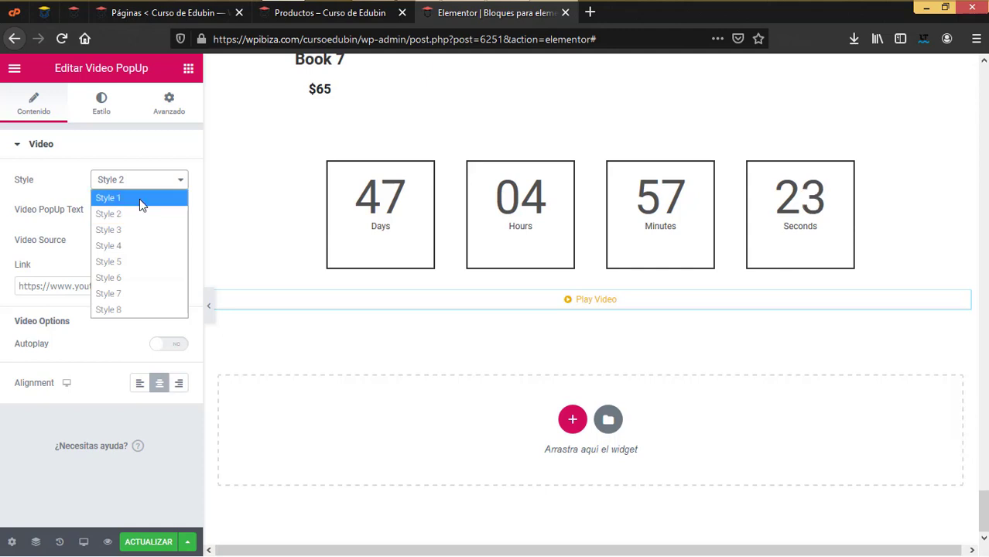
pyautogui.click(139, 199)
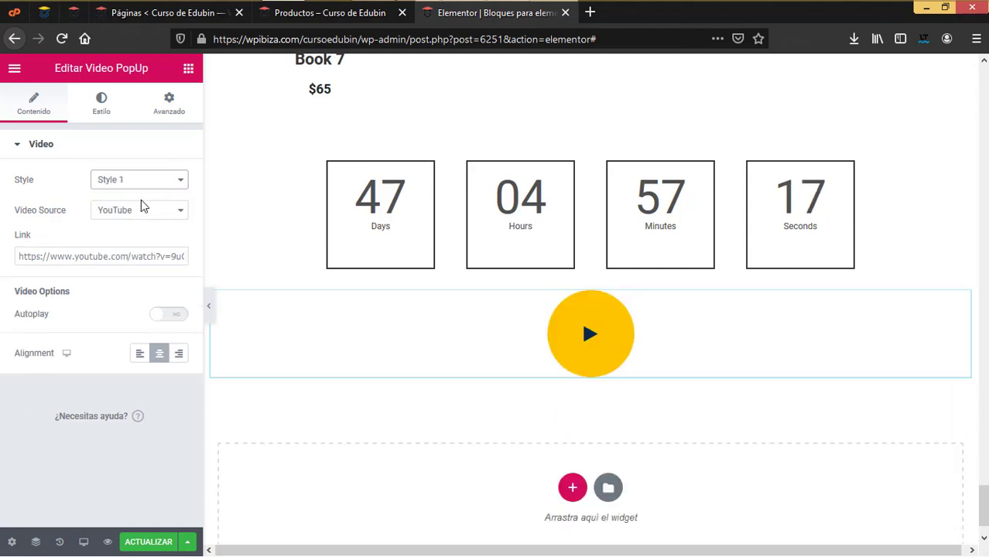
# Try Style 4, then settle on Style 6 and start choosing the cover image
pyautogui.click(108, 181)
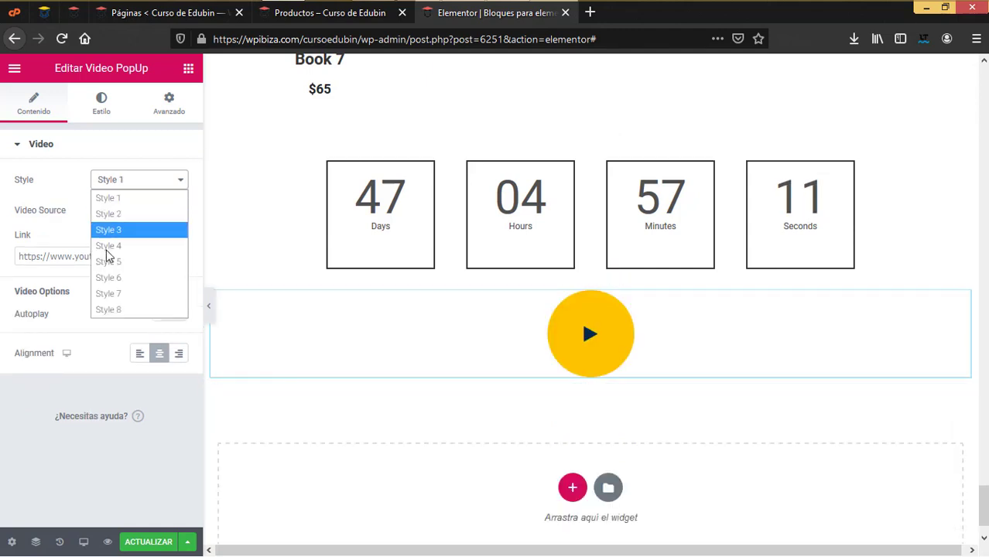
pyautogui.click(109, 256)
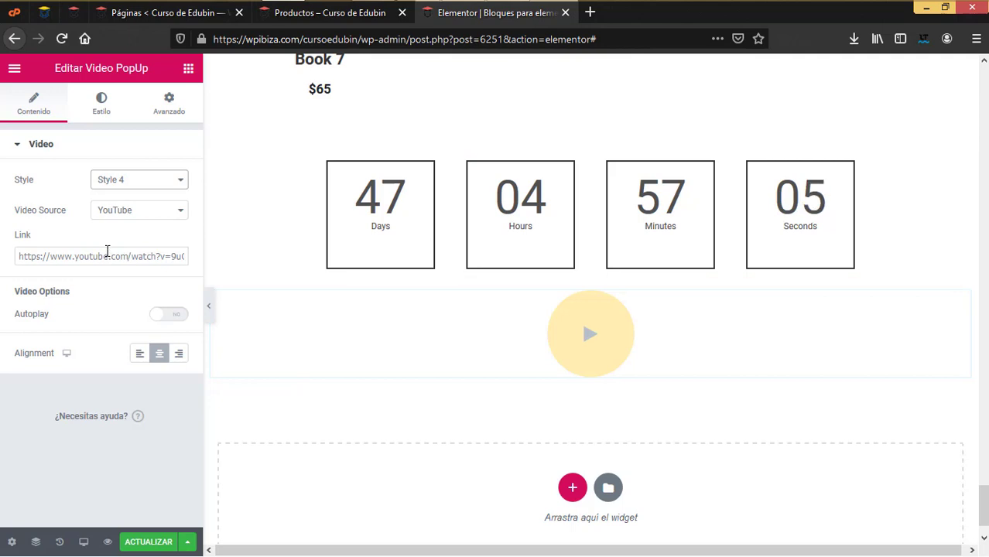
pyautogui.click(133, 182)
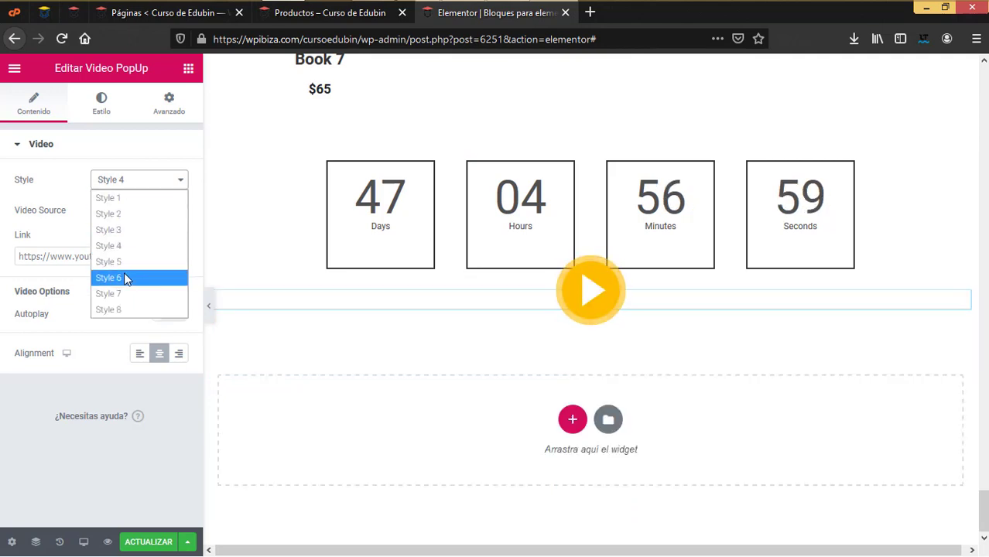
pyautogui.click(126, 278)
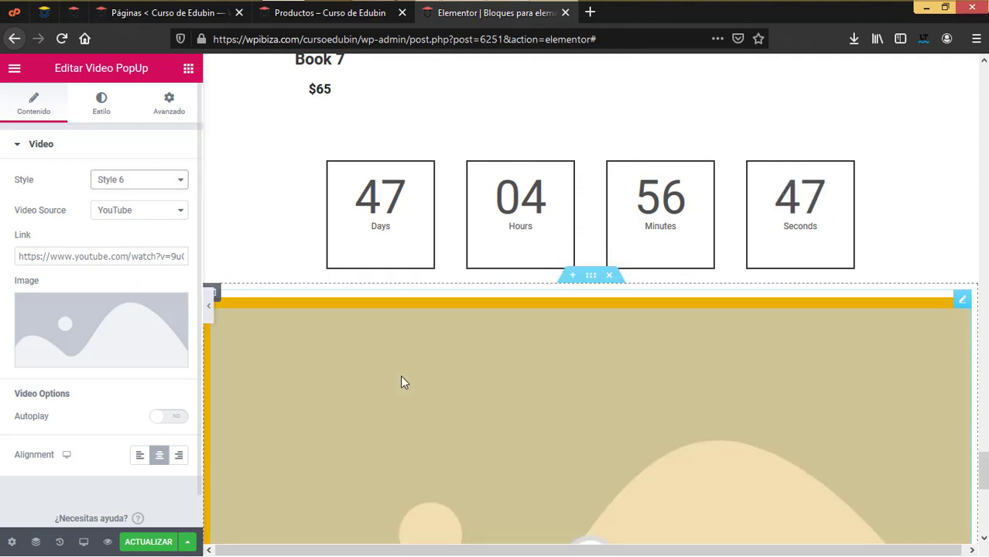
pyautogui.scroll(-2, 400, 376)
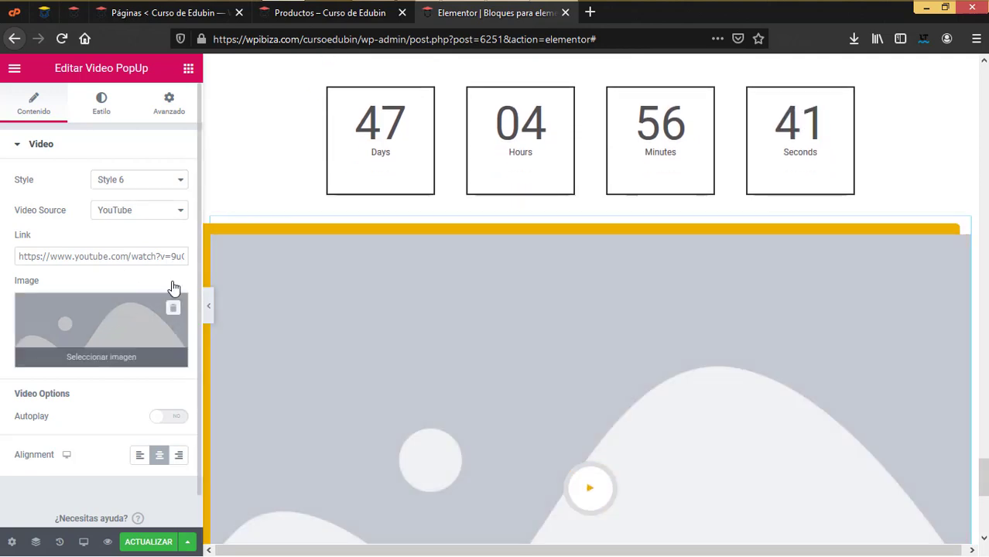
pyautogui.click(112, 319)
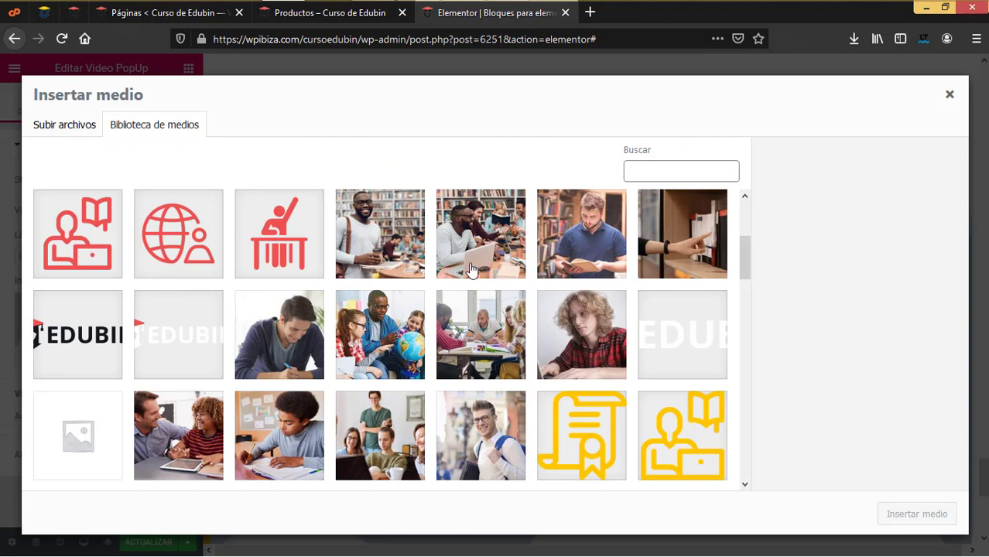
# Set the laptop-meeting photo as the video popup's cover, keeping YouTube as the source
pyautogui.click(473, 252)
pyautogui.click(888, 522)
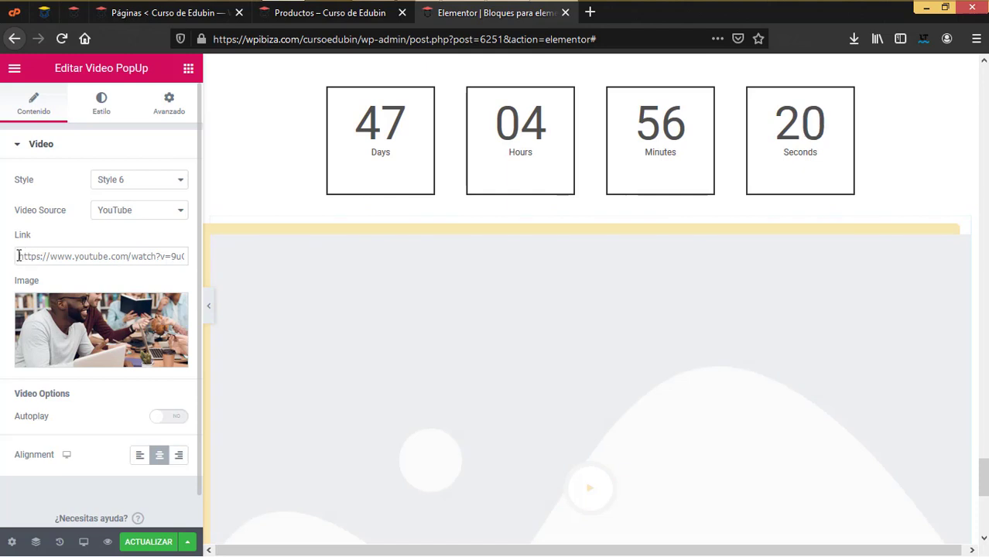
pyautogui.moveTo(18, 256); pyautogui.dragTo(216, 258)
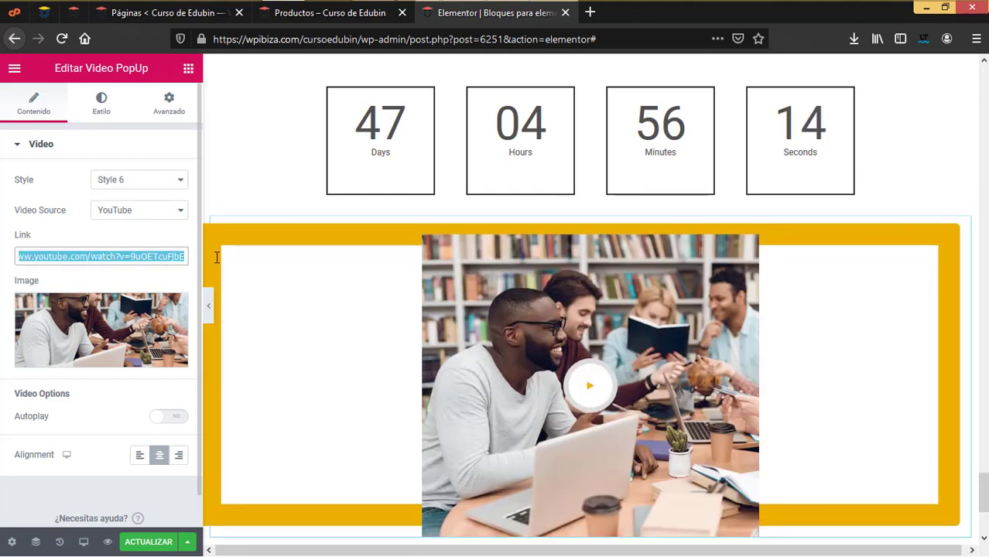
pyautogui.click(136, 210)
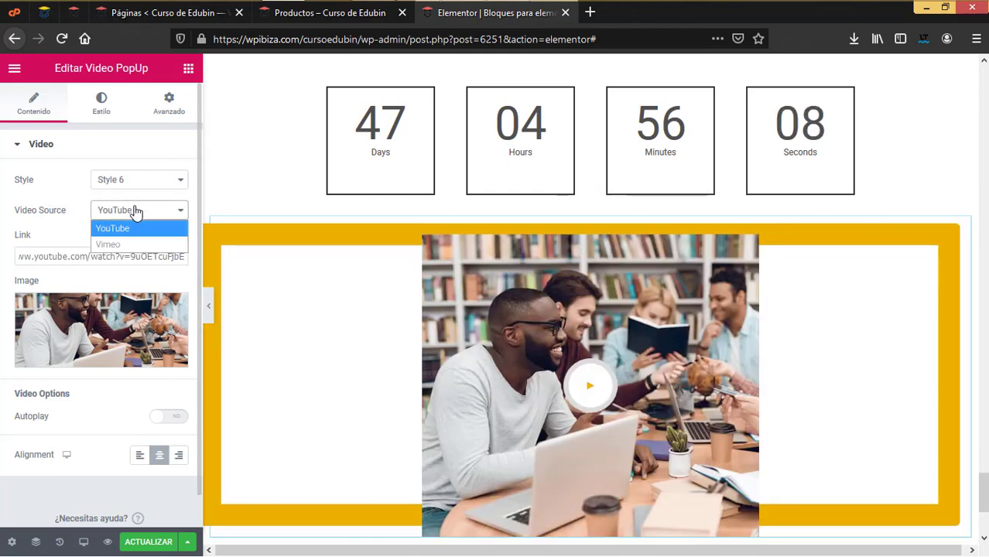
pyautogui.click(51, 236)
pyautogui.scroll(-1, 75, 344)
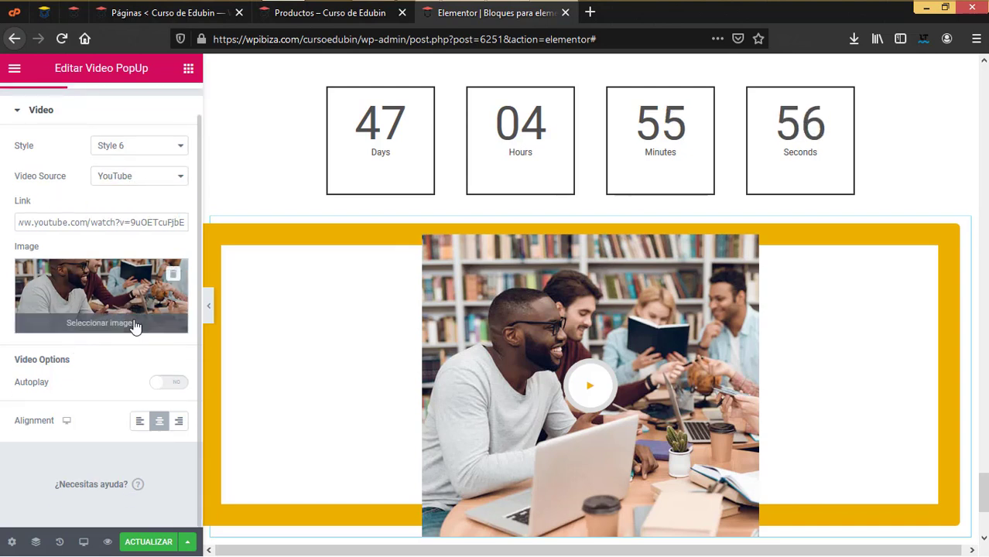
# Toggle autoplay on and off, preview the YouTube video popup, then add a section below
pyautogui.click(169, 382)
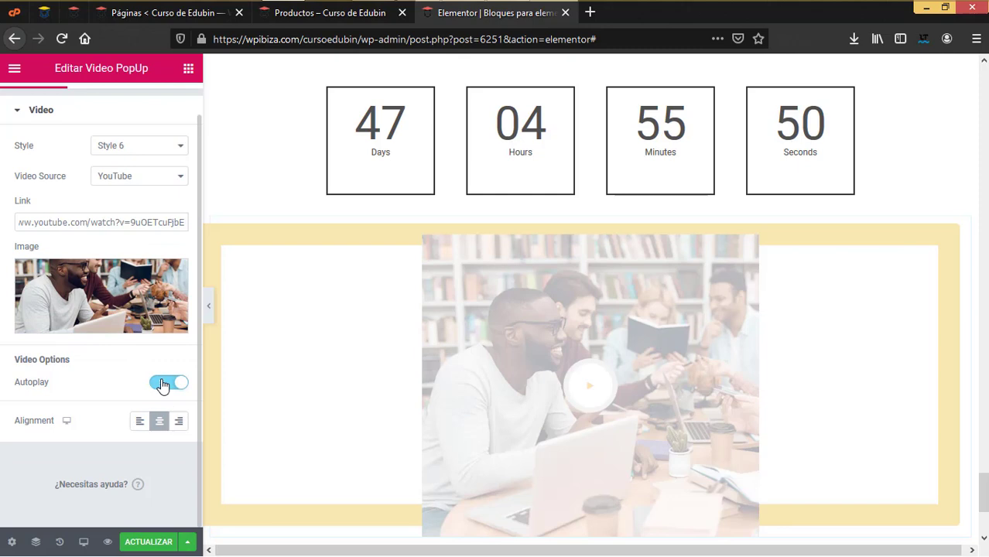
pyautogui.click(162, 384)
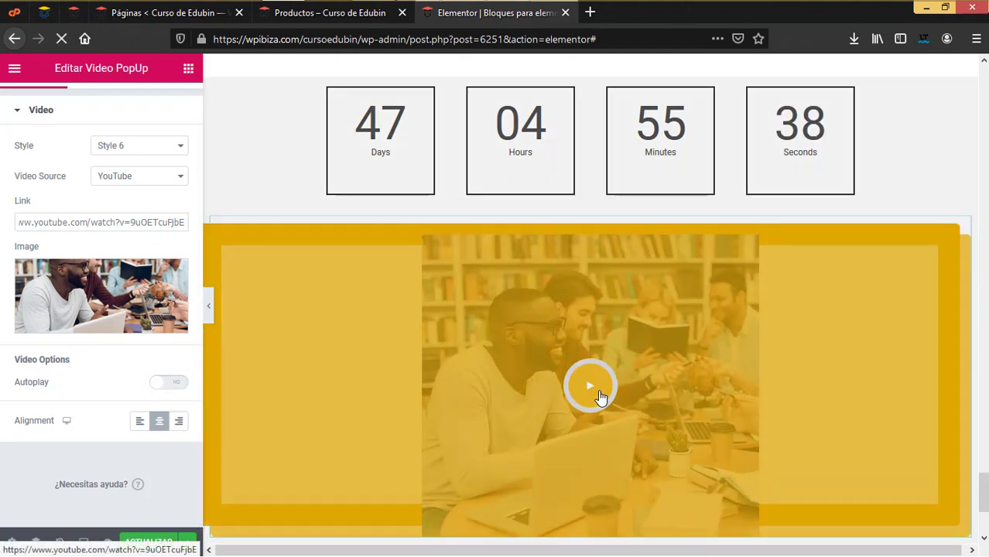
pyautogui.click(601, 395)
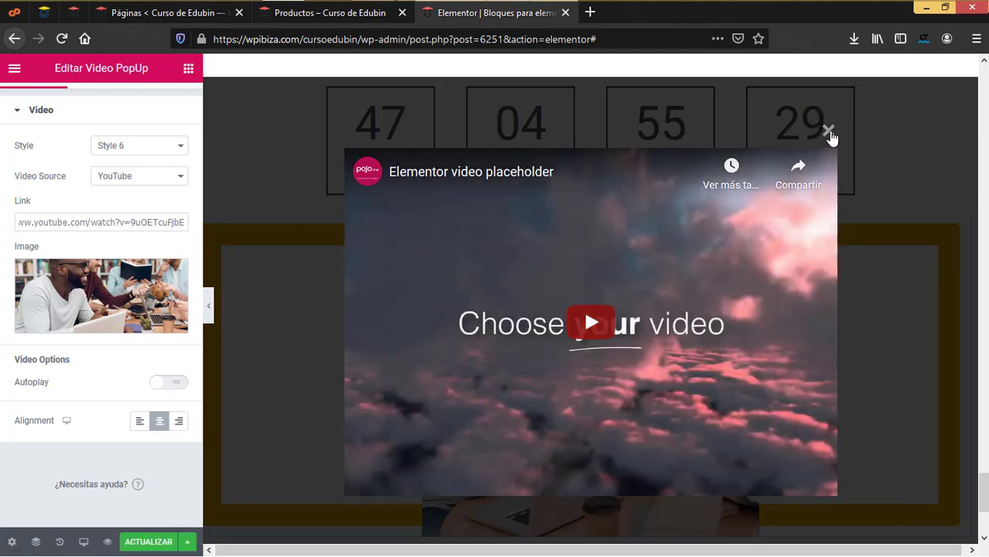
pyautogui.click(830, 136)
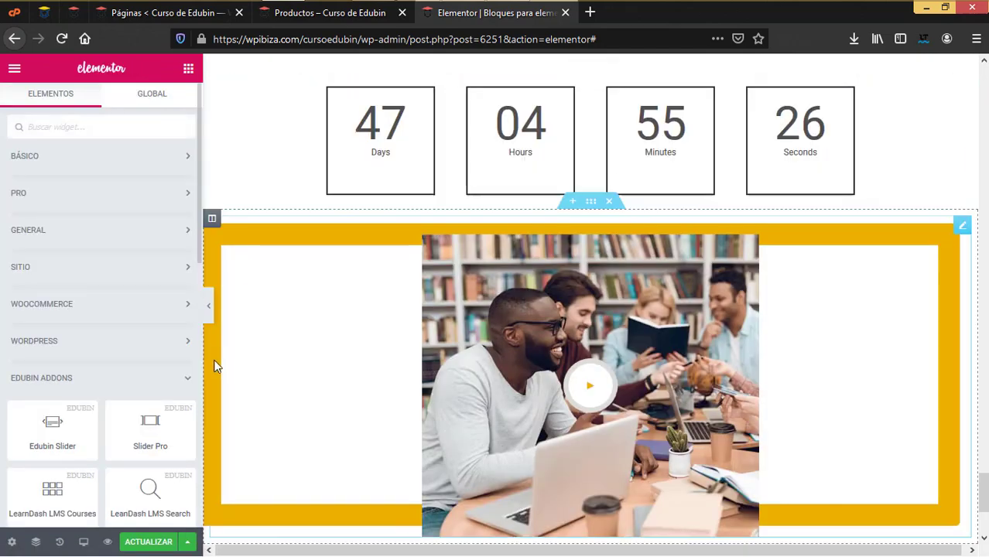
pyautogui.scroll(-1, 61, 402)
pyautogui.scroll(-3, 514, 449)
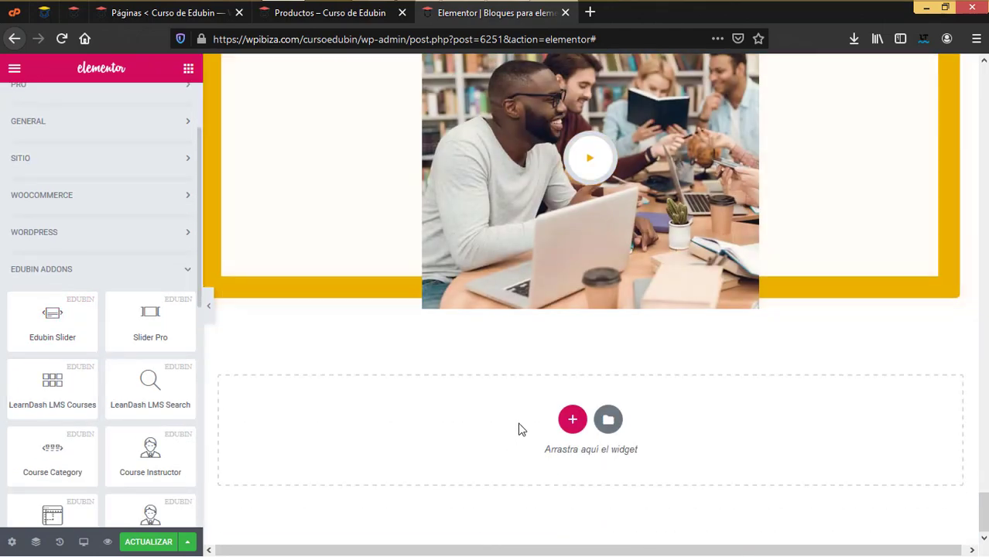
pyautogui.click(572, 417)
pyautogui.scroll(-5, 139, 309)
# Add an Image Carousel widget and give its first item the certificate icon image
pyautogui.moveTo(151, 256); pyautogui.dragTo(555, 348)
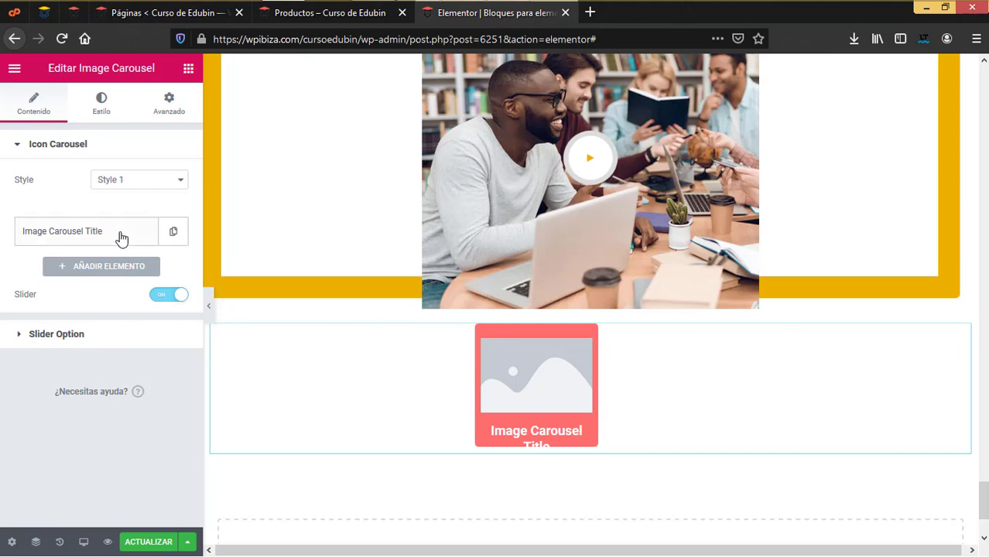
pyautogui.click(120, 237)
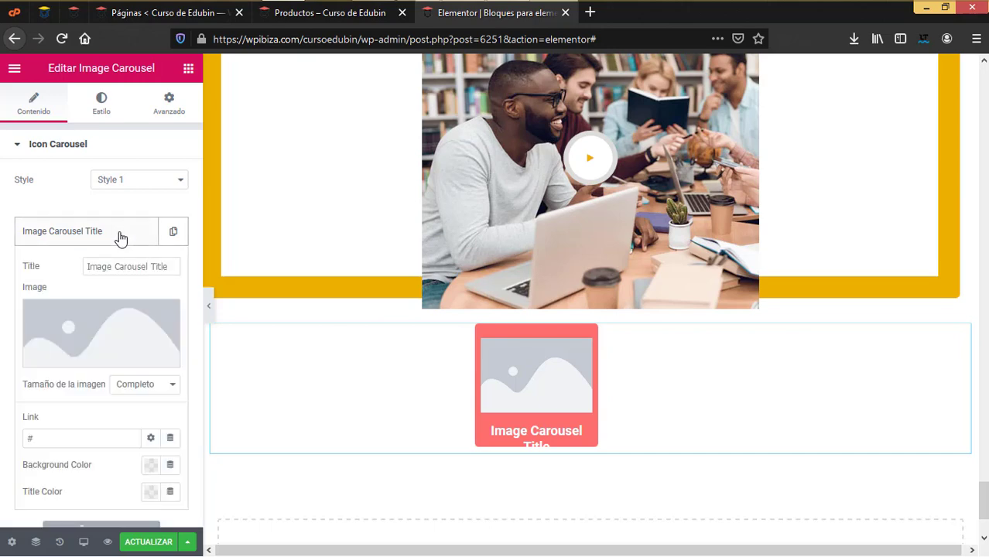
pyautogui.click(135, 311)
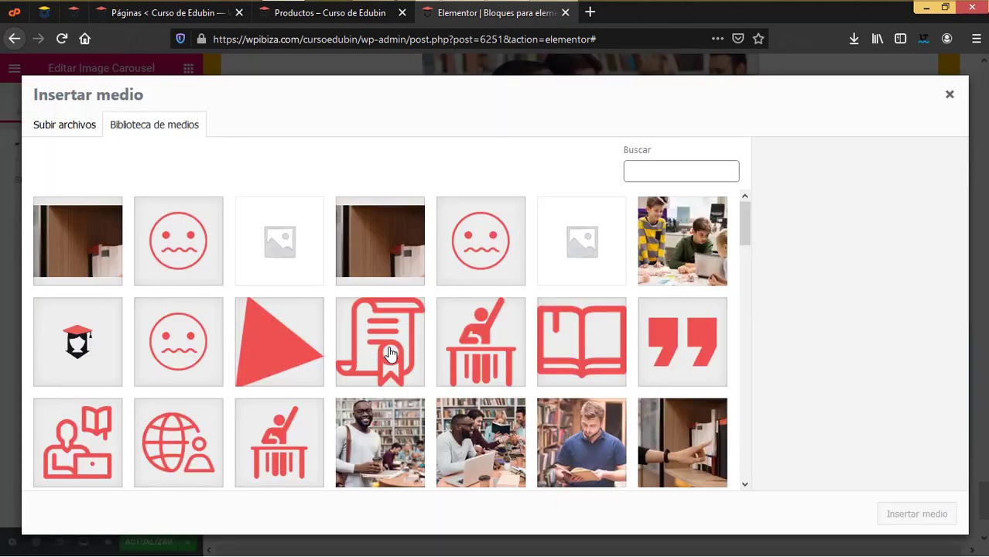
pyautogui.scroll(-3, 452, 360)
pyautogui.scroll(-4, 472, 362)
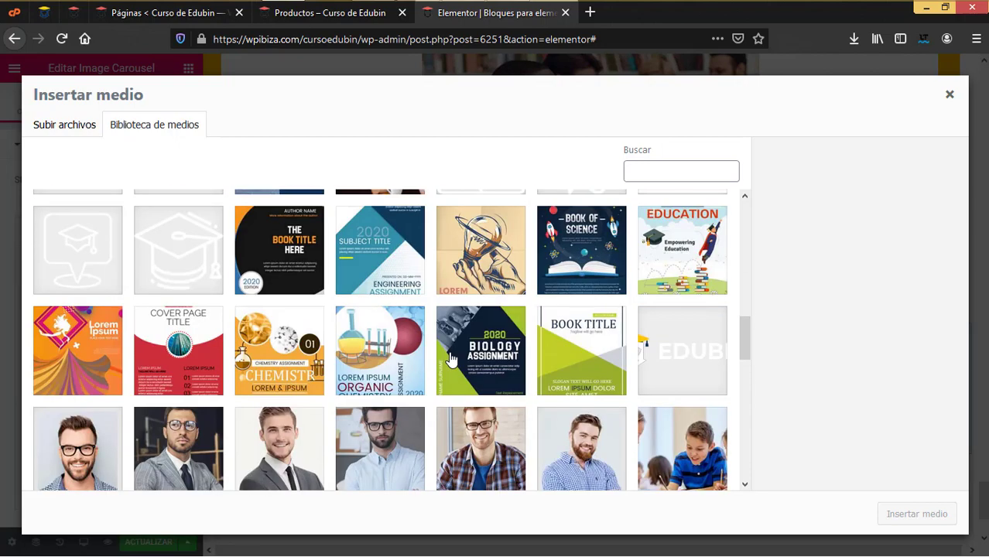
pyautogui.scroll(5, 495, 366)
pyautogui.scroll(2, 495, 366)
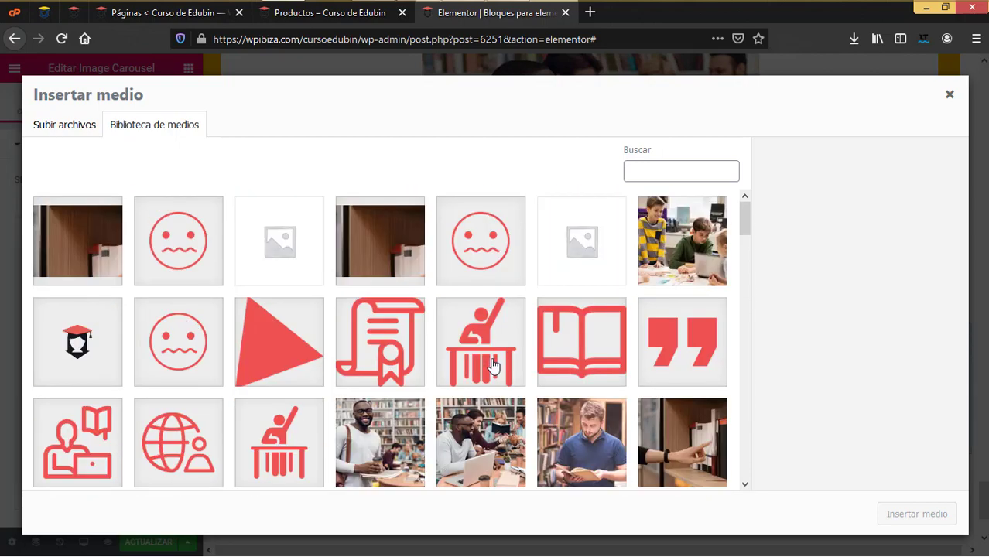
pyautogui.click(387, 335)
pyautogui.click(905, 514)
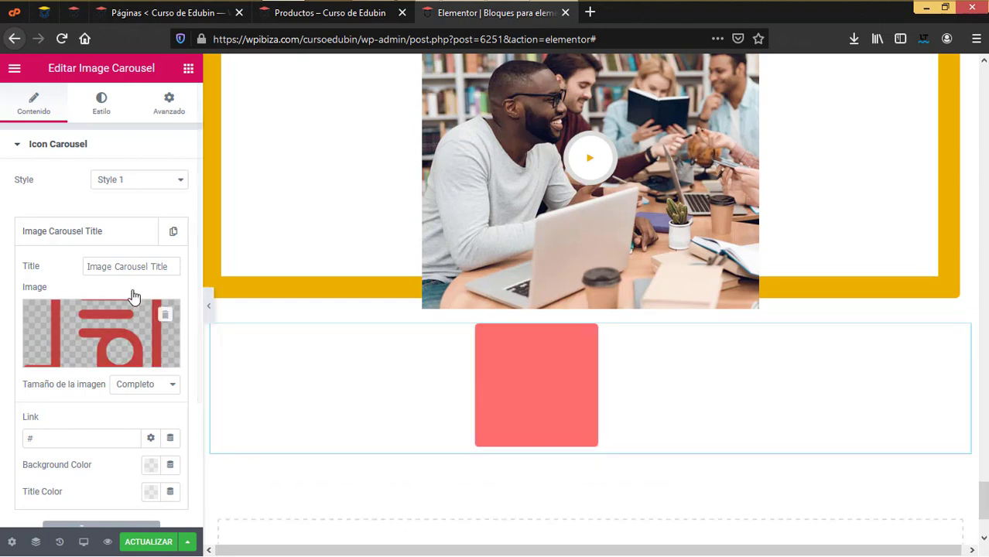
# Collapse the first carousel item and add a second item
pyautogui.moveTo(171, 268); pyautogui.dragTo(35, 264)
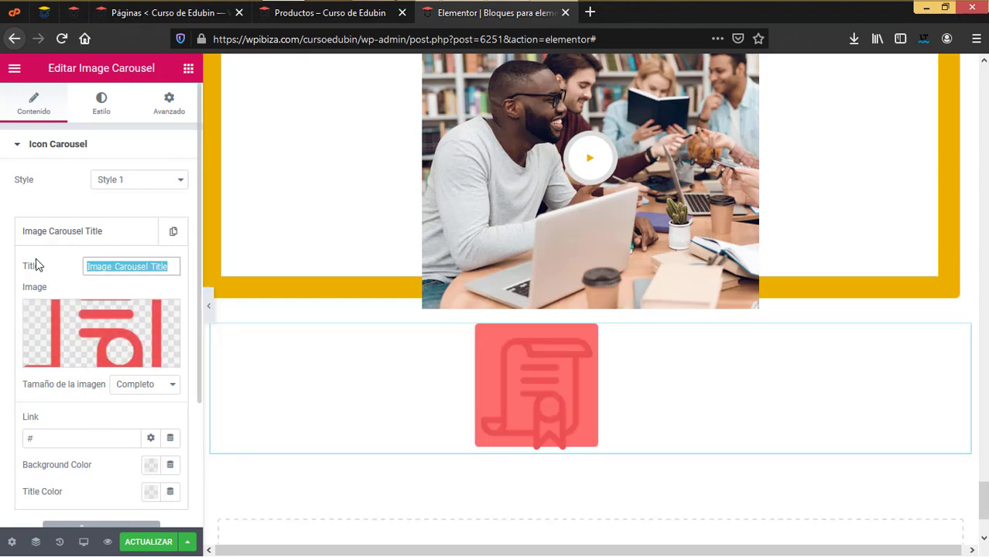
pyautogui.click(74, 236)
pyautogui.click(80, 241)
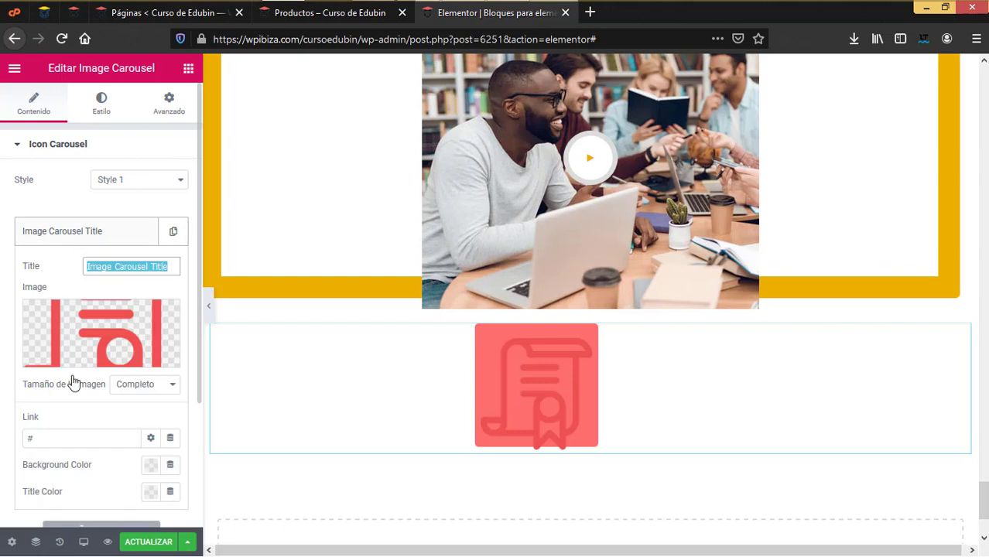
pyautogui.click(98, 242)
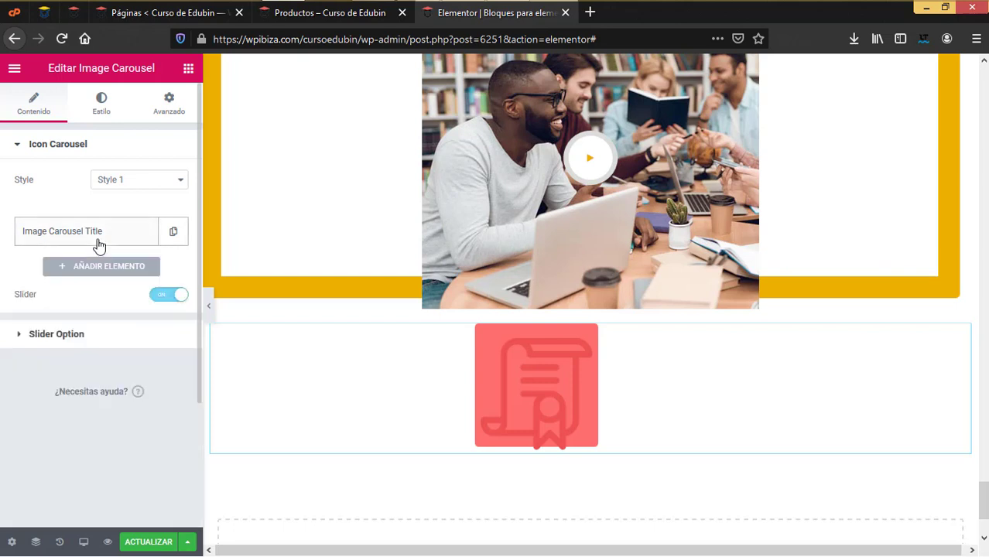
pyautogui.click(99, 268)
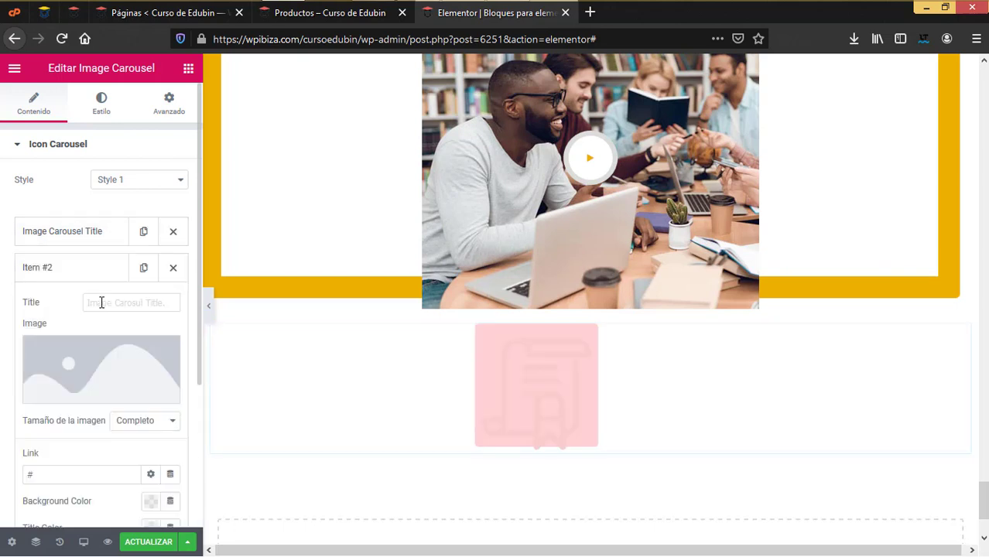
# Set the second carousel item's image to the open-book icon
pyautogui.click(97, 364)
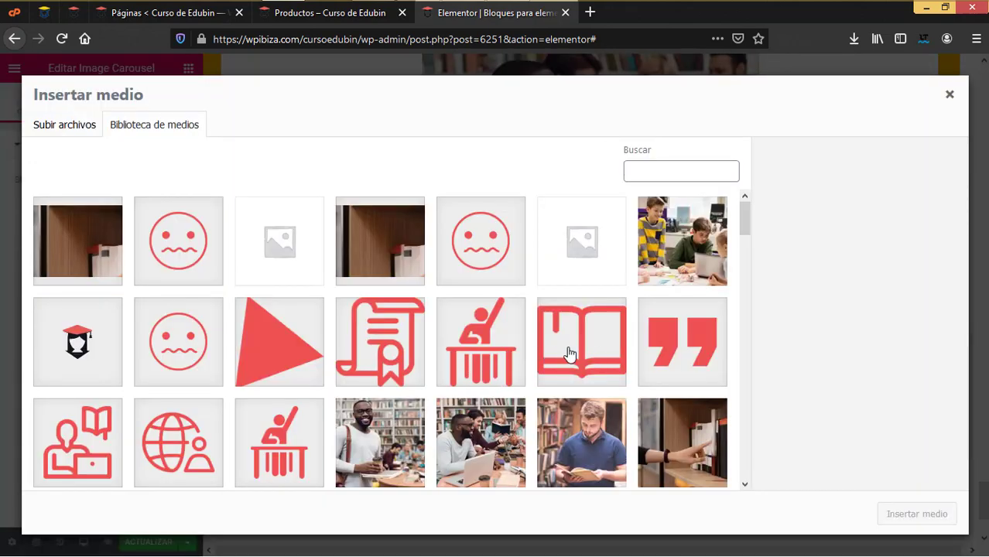
pyautogui.click(571, 352)
pyautogui.click(920, 516)
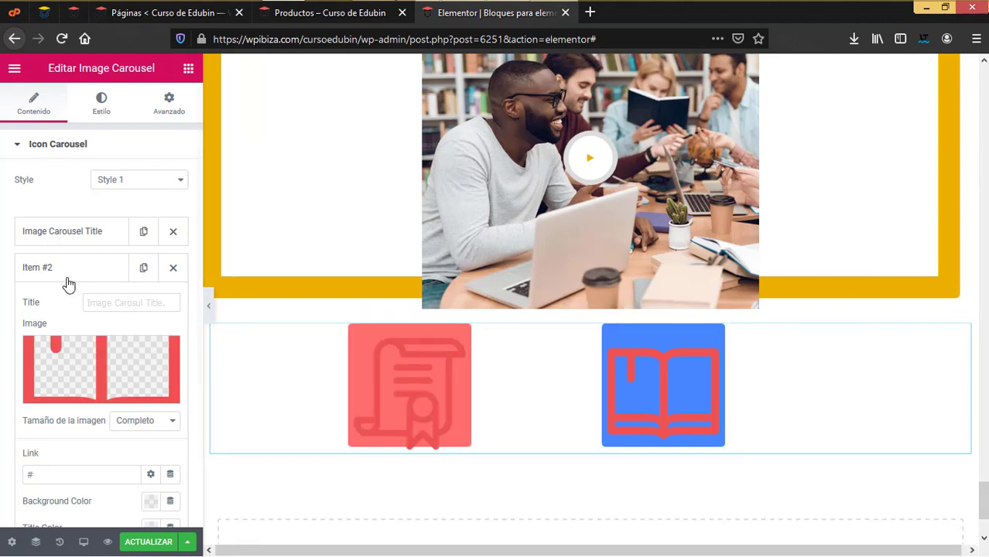
pyautogui.click(123, 305)
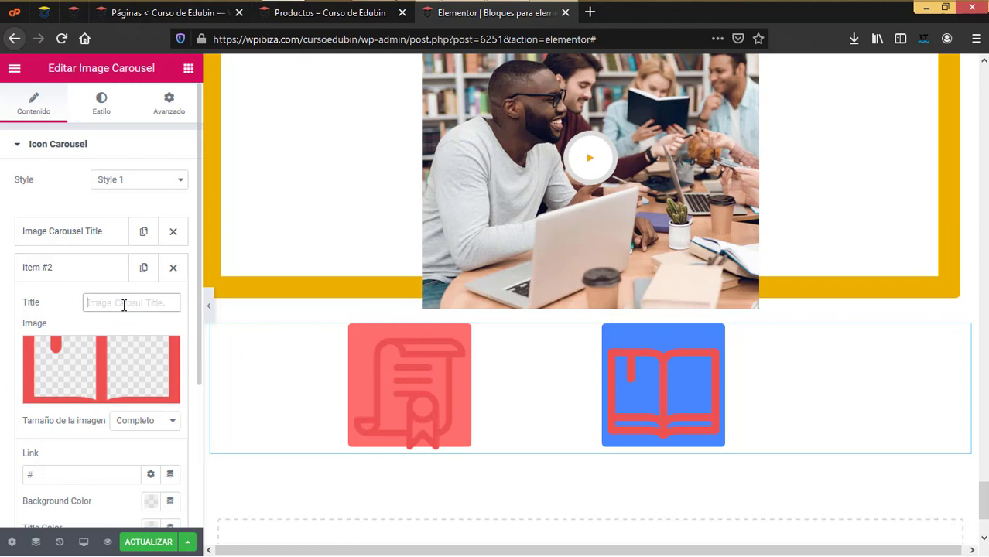
# Expand the carousel's Slider Option section and view its Estilo settings
pyautogui.scroll(-2, 107, 329)
pyautogui.scroll(-3, 102, 402)
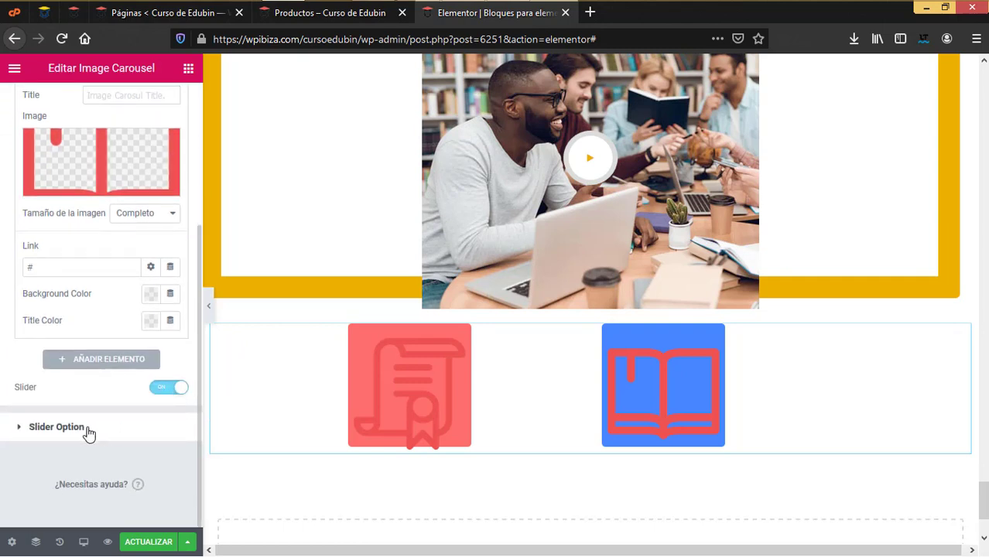
pyautogui.click(56, 427)
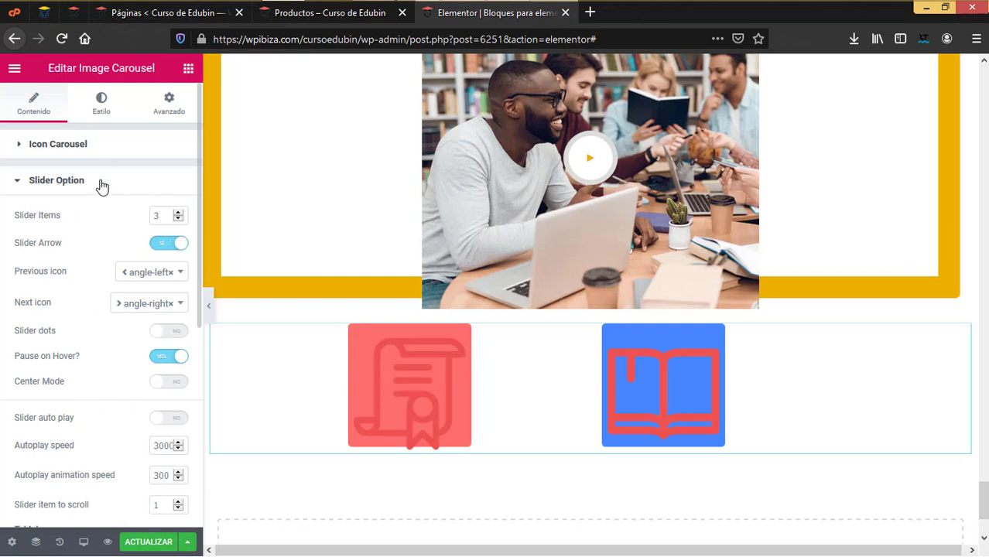
pyautogui.click(100, 113)
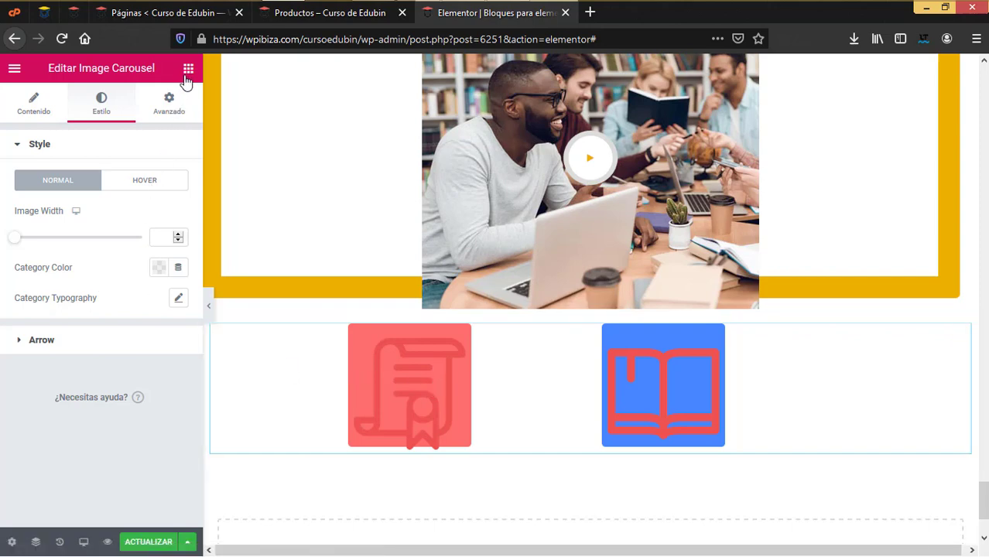
# Add a single-column section at the page bottom and drop a Section Title widget into it
pyautogui.scroll(-10, 114, 346)
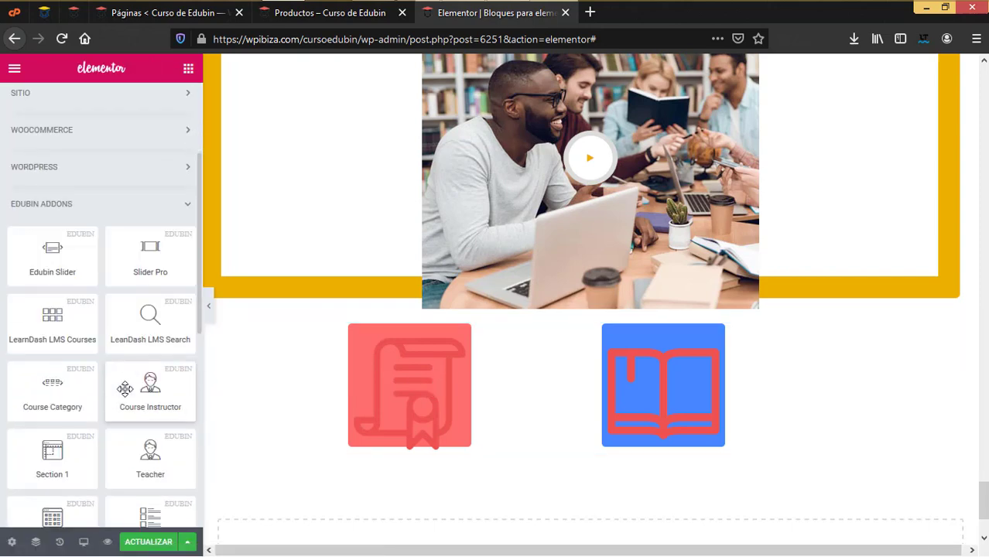
pyautogui.scroll(-2, 541, 492)
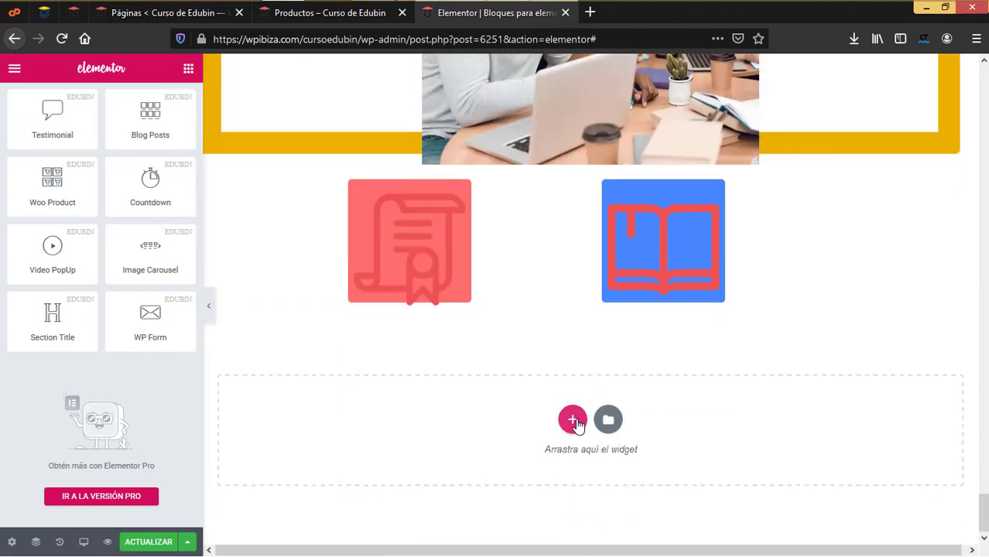
pyautogui.click(571, 419)
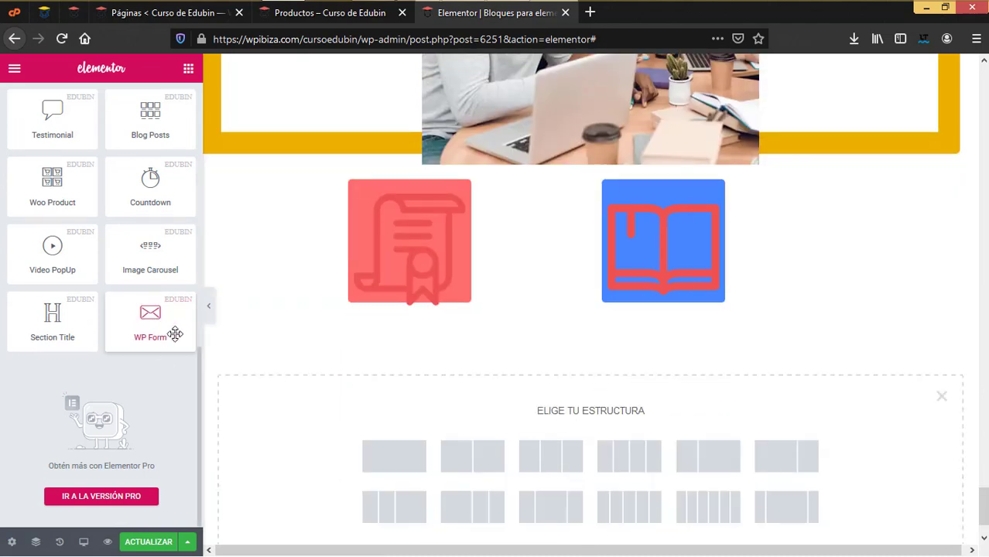
pyautogui.click(395, 456)
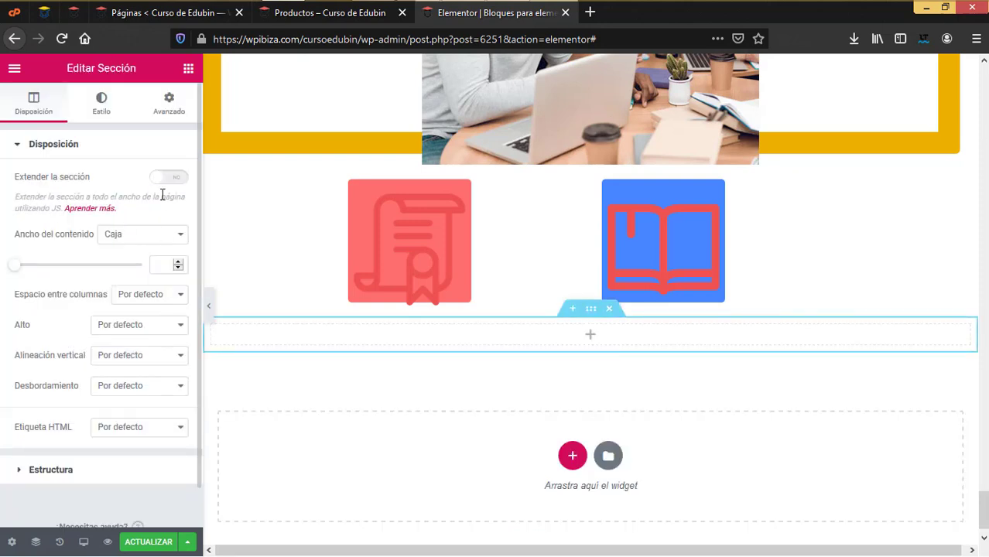
pyautogui.click(188, 69)
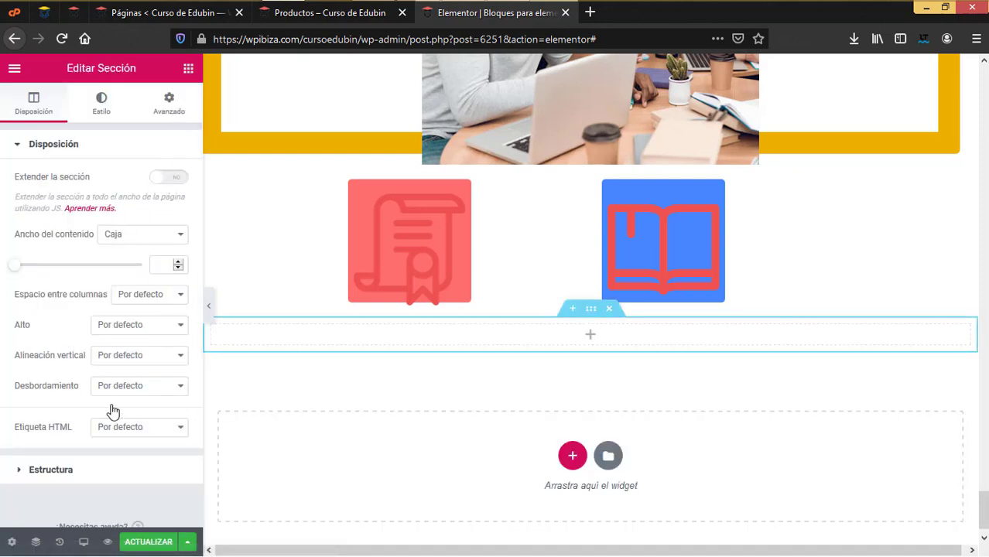
pyautogui.scroll(-8, 109, 422)
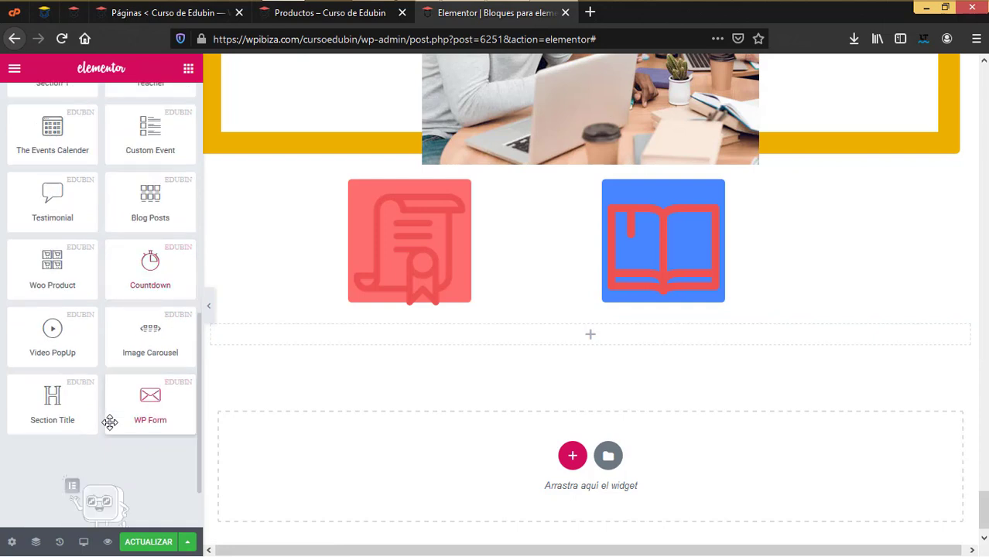
pyautogui.moveTo(49, 395); pyautogui.dragTo(574, 340)
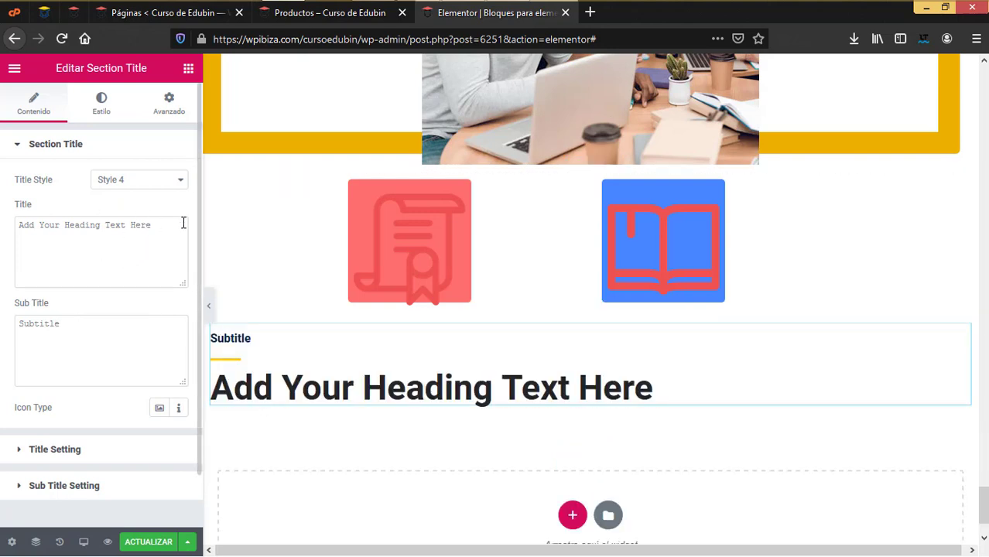
# Select the placeholder heading and Subtitle, then try Title Styles 5 and 3
pyautogui.moveTo(183, 223); pyautogui.dragTo(2, 215)
pyautogui.moveTo(107, 319); pyautogui.dragTo(2, 303)
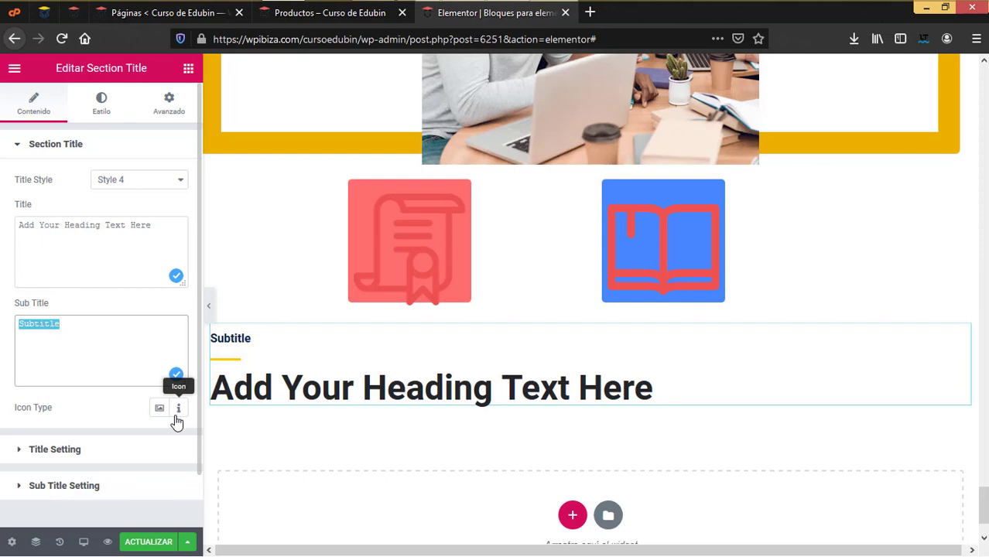
pyautogui.click(135, 185)
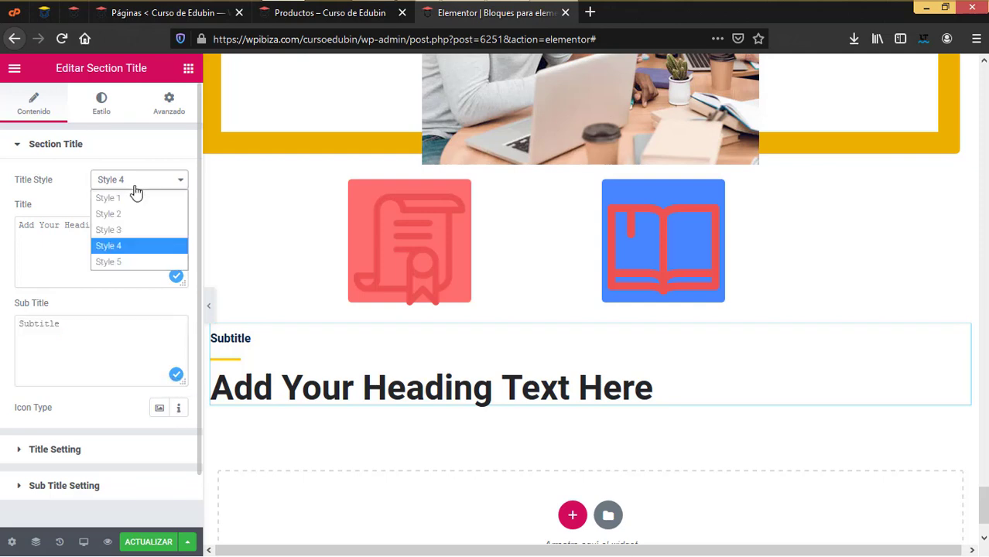
pyautogui.click(118, 264)
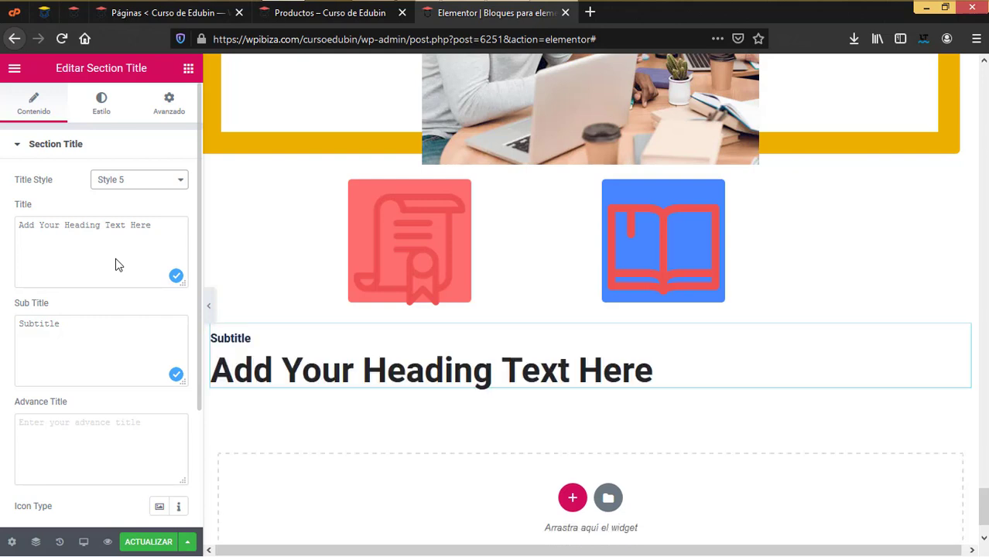
pyautogui.click(169, 185)
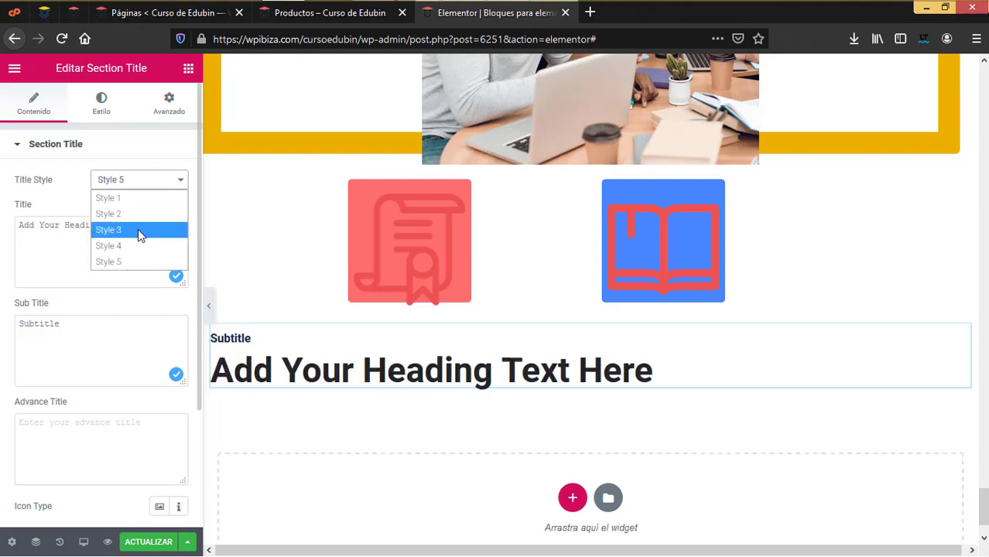
pyautogui.click(138, 229)
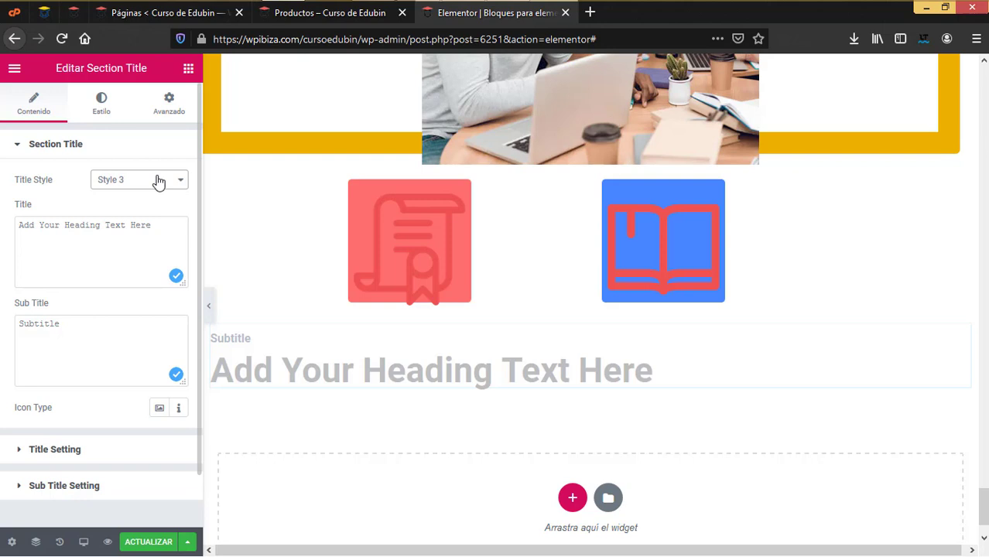
# Try Style 2, settle on Style 4, and expand the Title Setting section
pyautogui.click(157, 181)
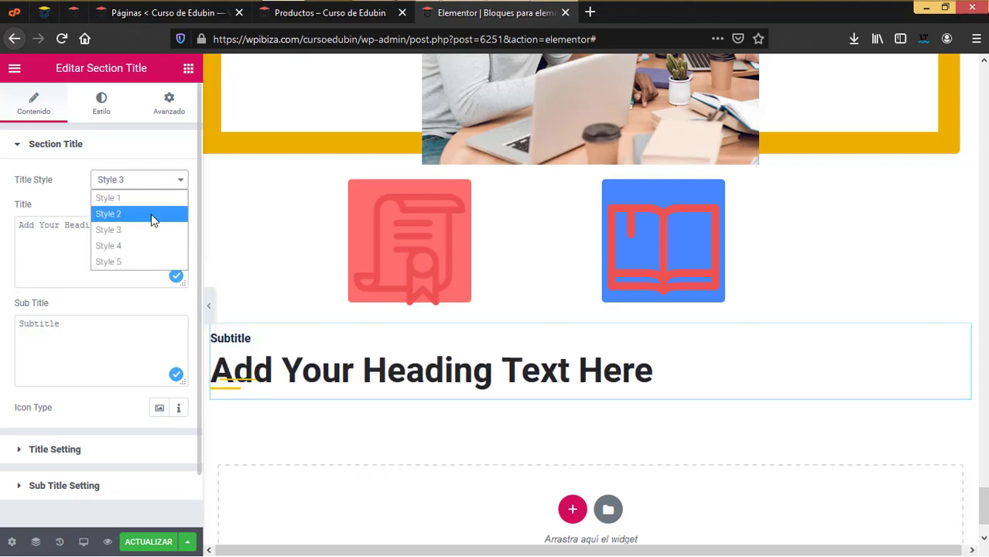
pyautogui.click(152, 215)
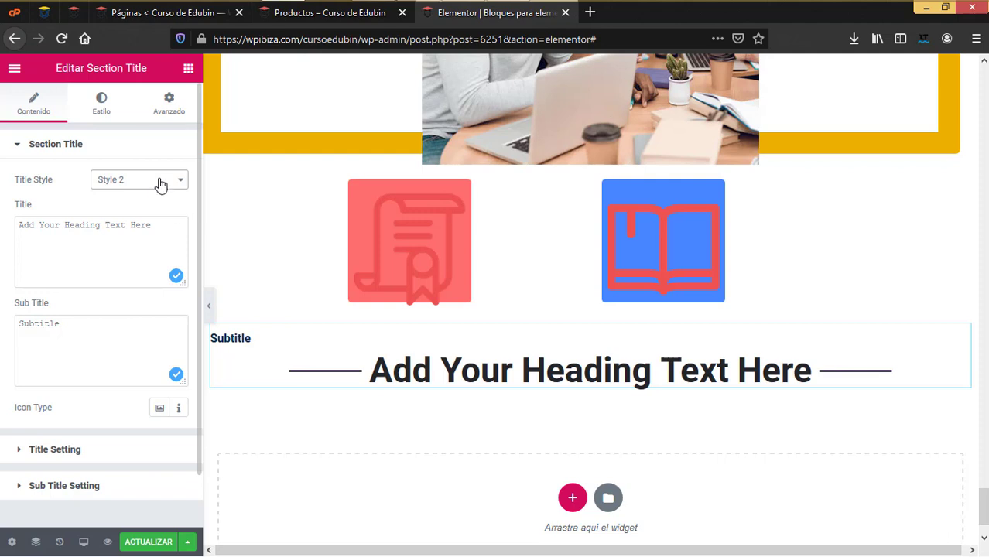
pyautogui.click(158, 183)
pyautogui.click(146, 244)
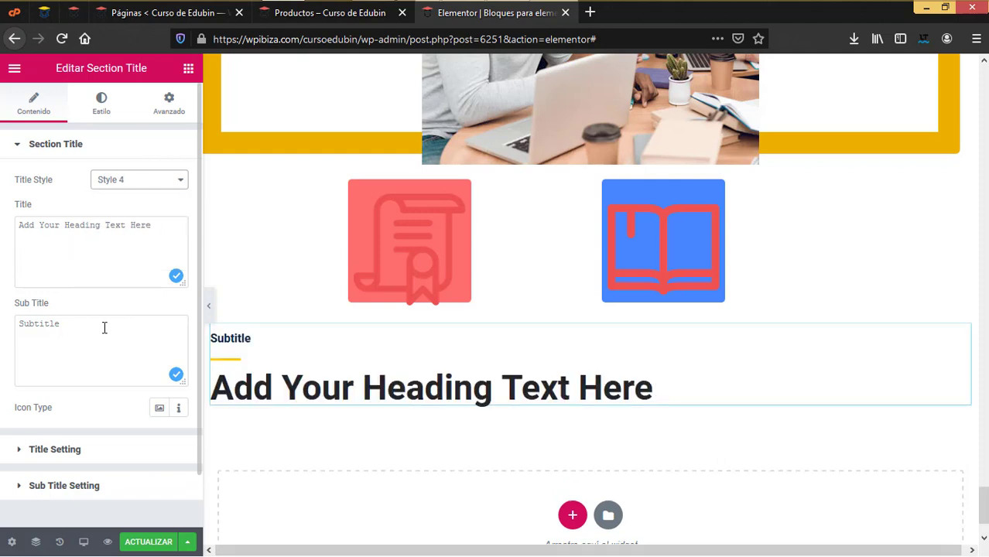
pyautogui.scroll(-1, 98, 407)
pyautogui.click(80, 391)
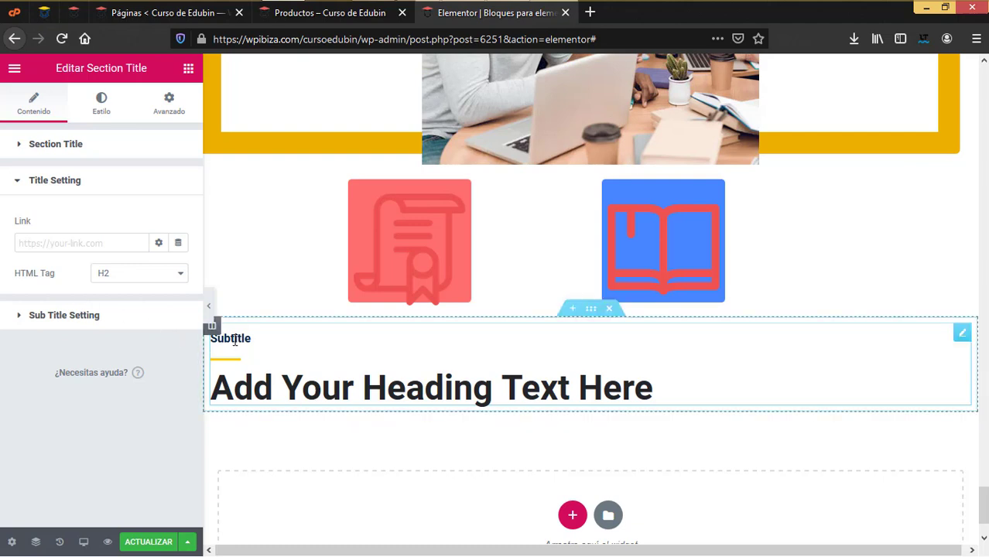
# Browse the Section Title's Estilo options, then return to the widget list
pyautogui.click(101, 103)
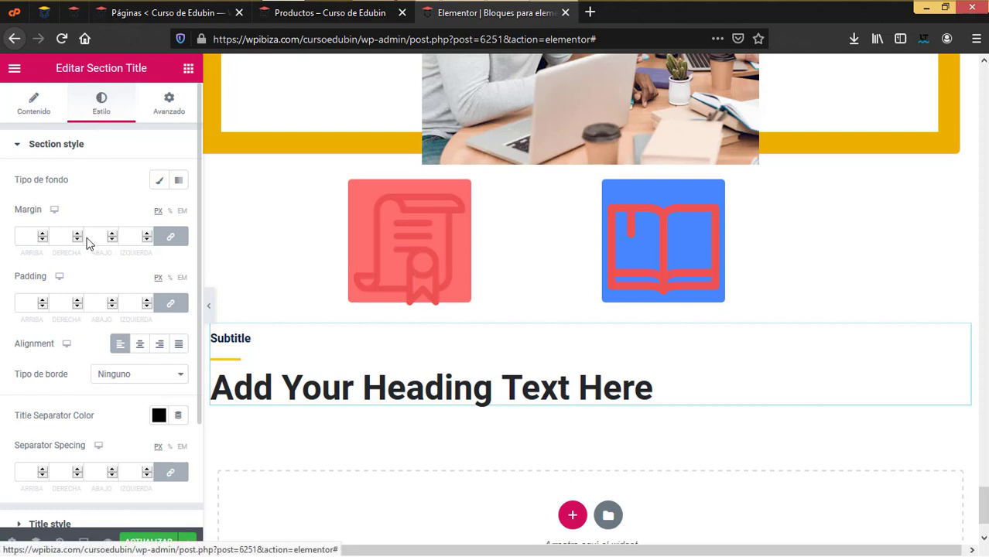
pyautogui.scroll(-2, 88, 415)
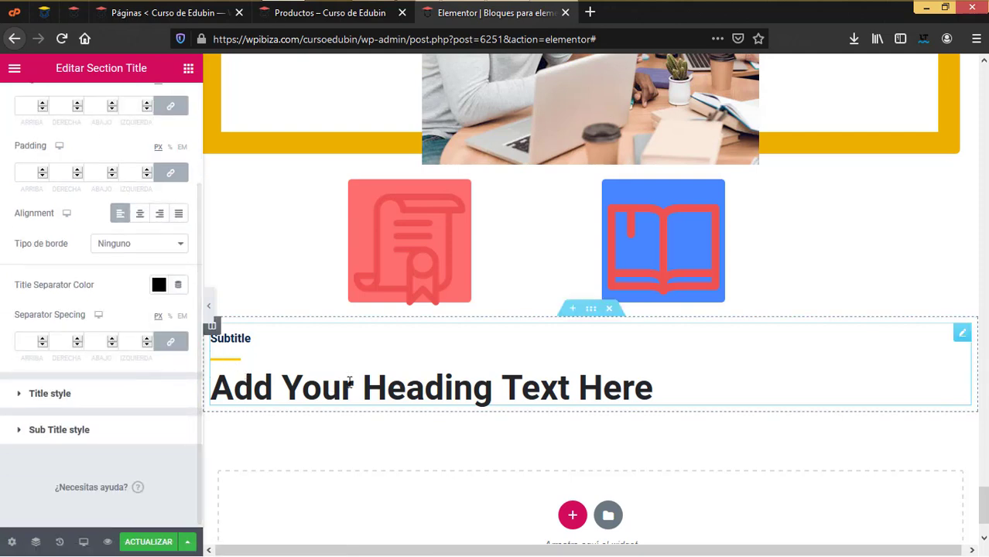
pyautogui.click(188, 68)
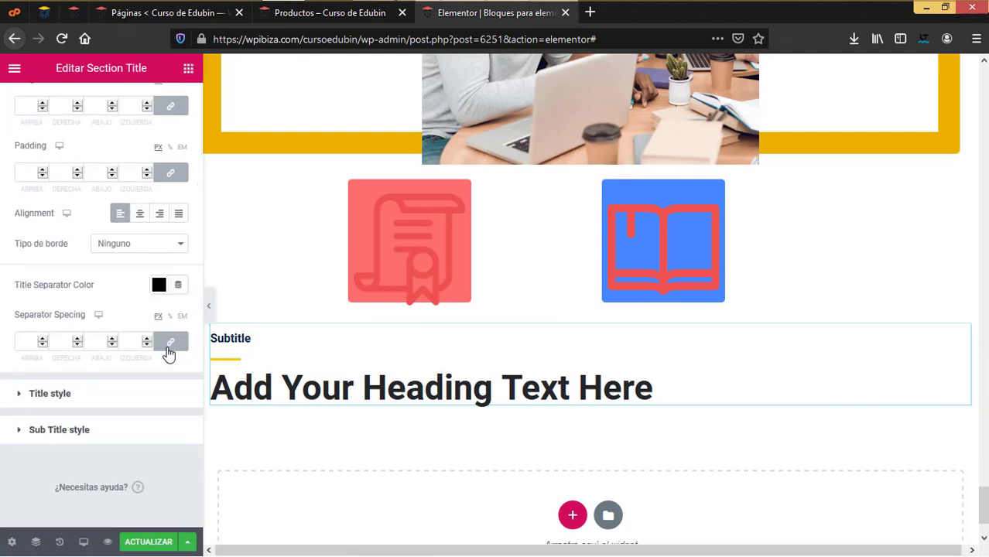
pyautogui.scroll(-3, 124, 398)
pyautogui.scroll(-8, 125, 399)
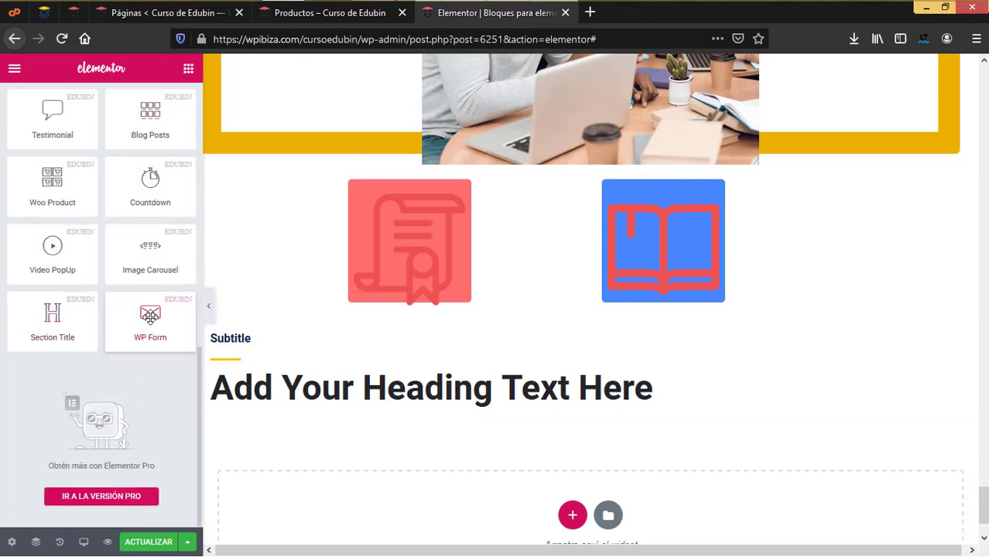
# Scroll up to the three-column course grid under the 'Que deseas buscar' search bar
pyautogui.scroll(8, 472, 266)
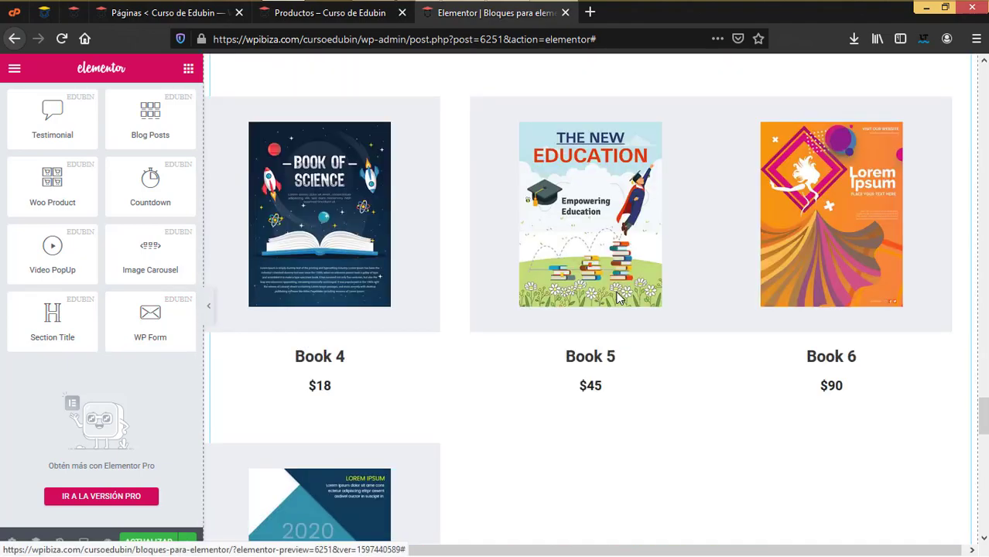
pyautogui.scroll(15, 617, 298)
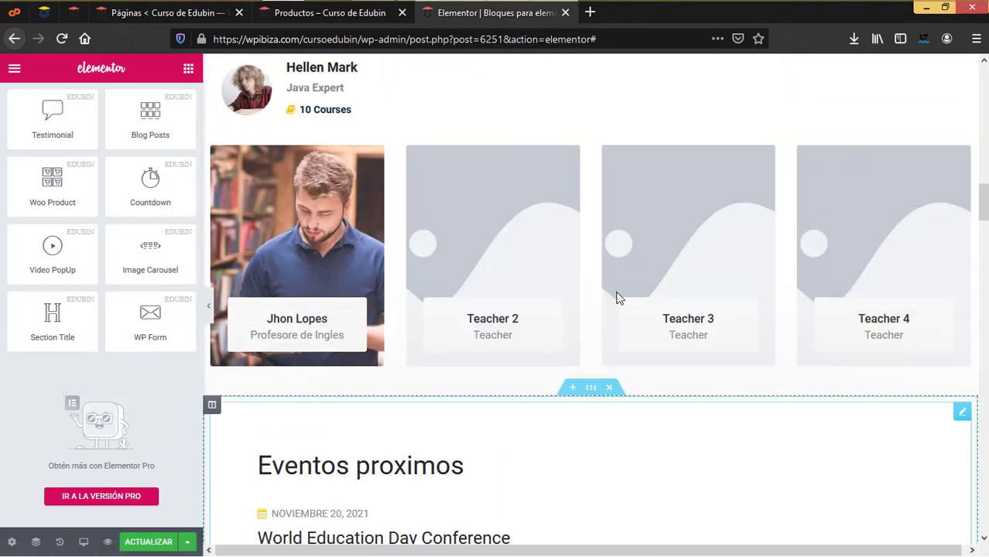
pyautogui.scroll(12, 617, 298)
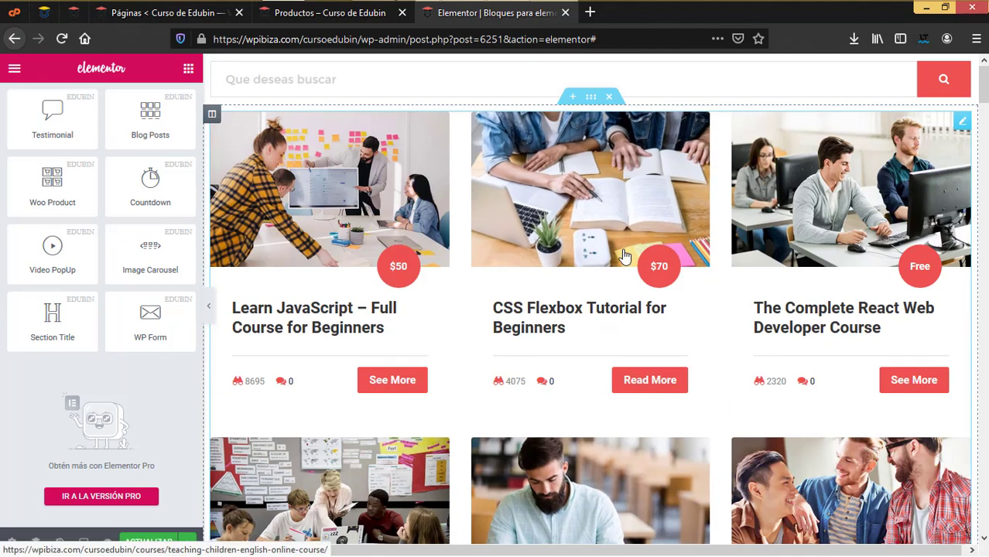
pyautogui.click(341, 13)
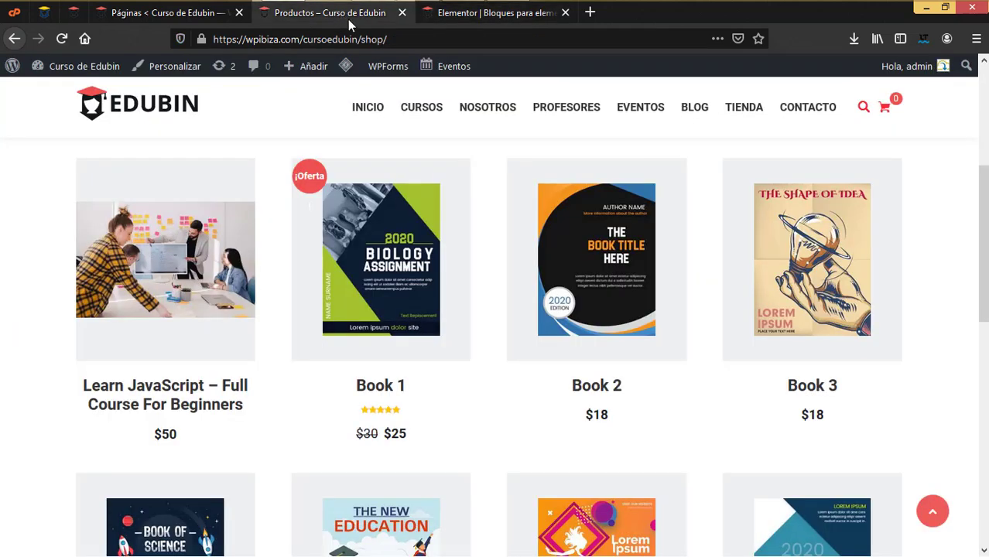
pyautogui.moveTo(508, 111)
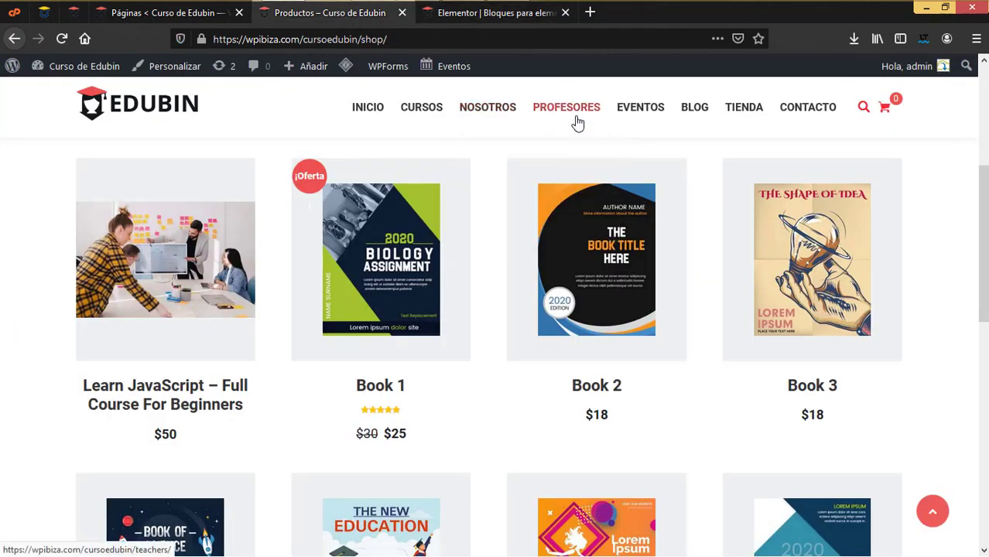
pyautogui.moveTo(663, 116)
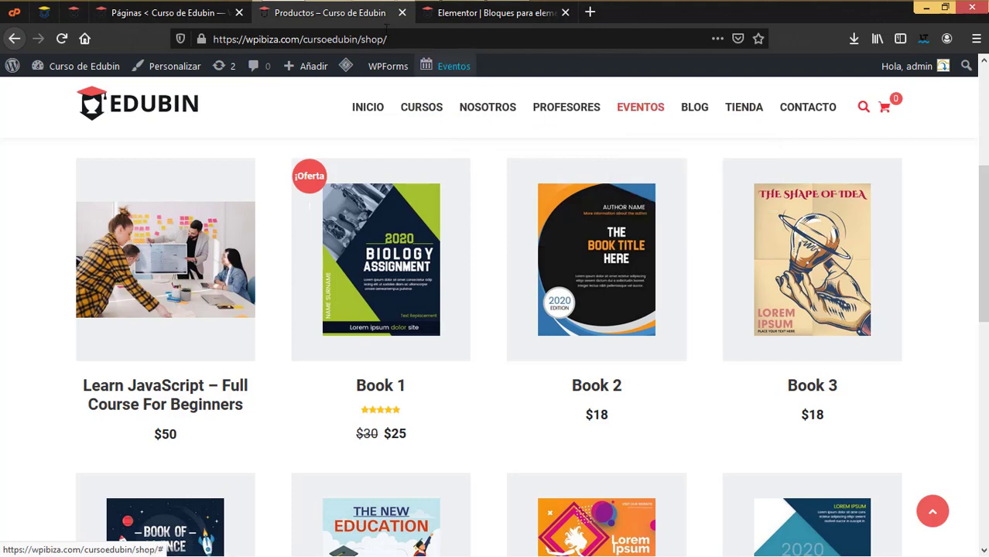
pyautogui.click(192, 17)
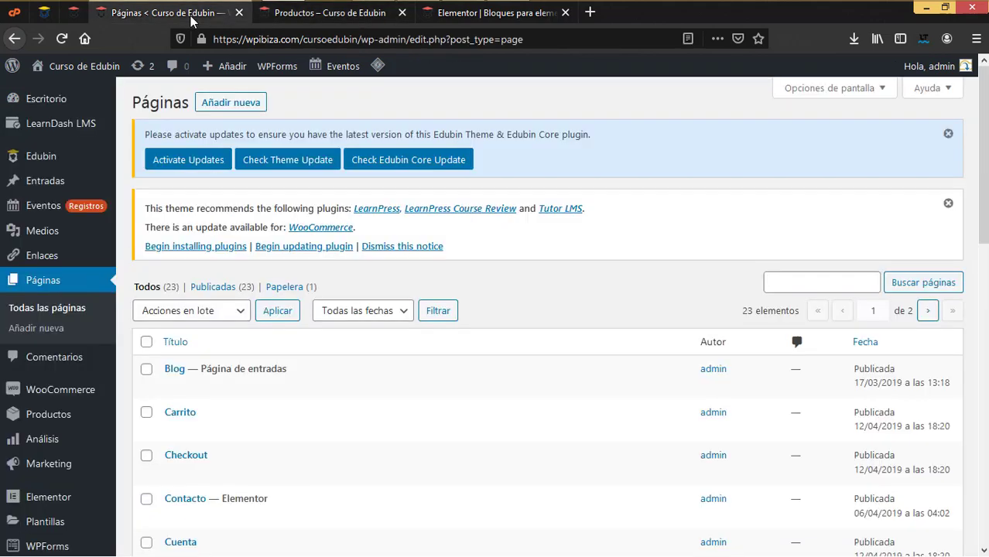
pyautogui.click(356, 13)
pyautogui.click(487, 14)
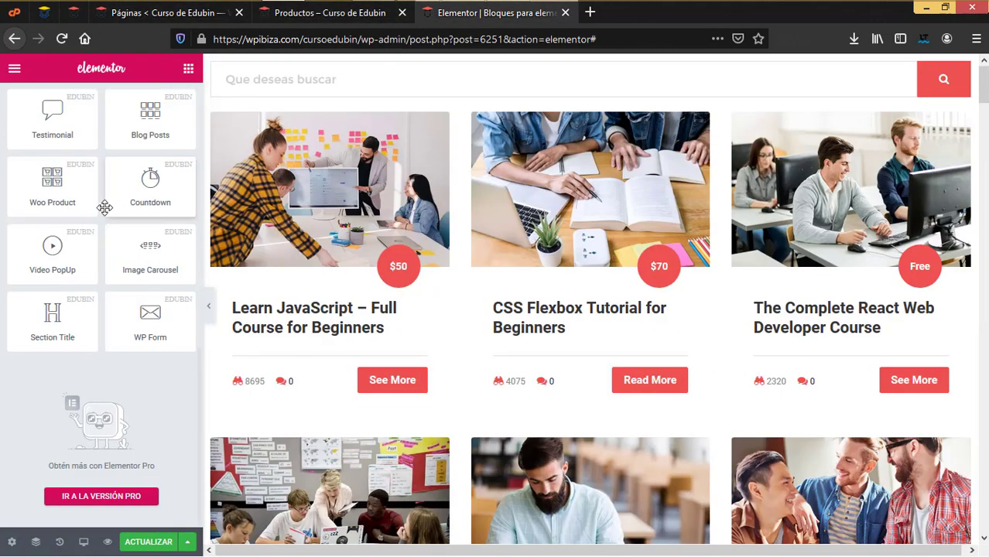
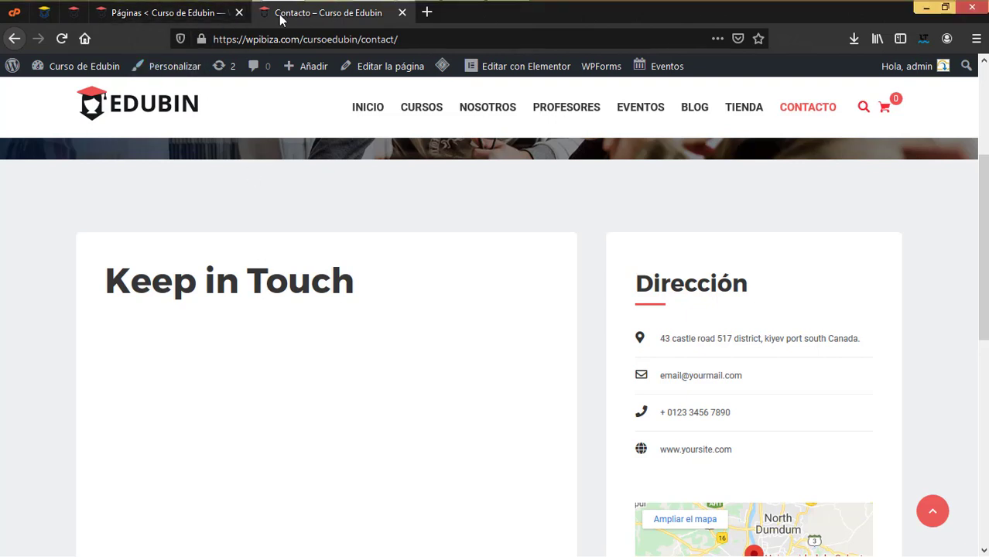
# Go from the admin tab to the WPForms 'Todos los formularios' overview, which lists no forms
pyautogui.click(73, 13)
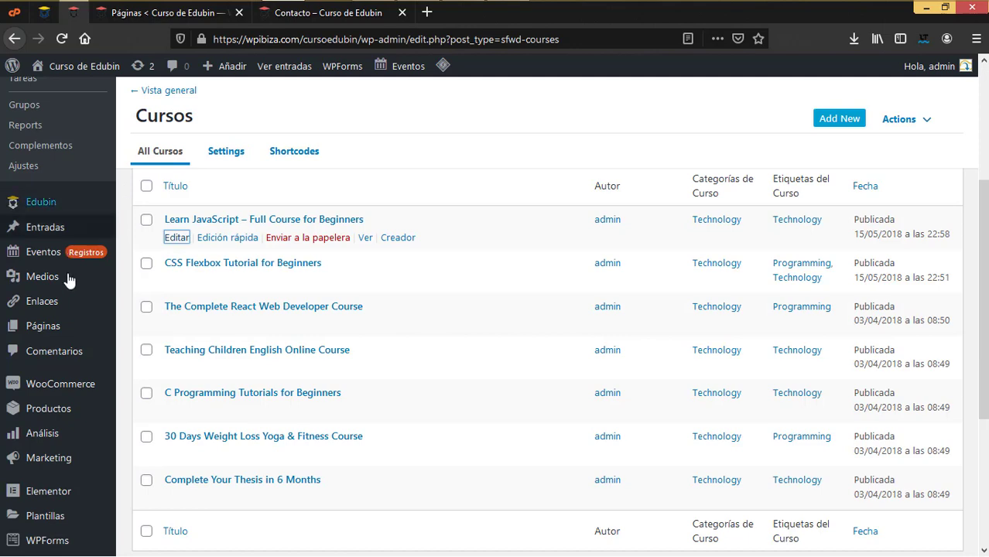
pyautogui.moveTo(46, 309)
pyautogui.scroll(-3, 54, 319)
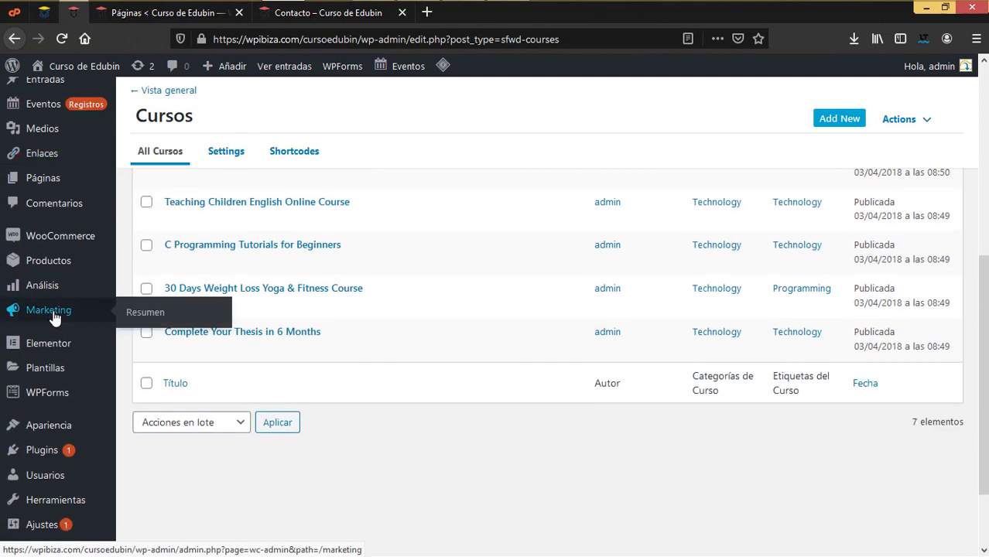
pyautogui.moveTo(49, 398)
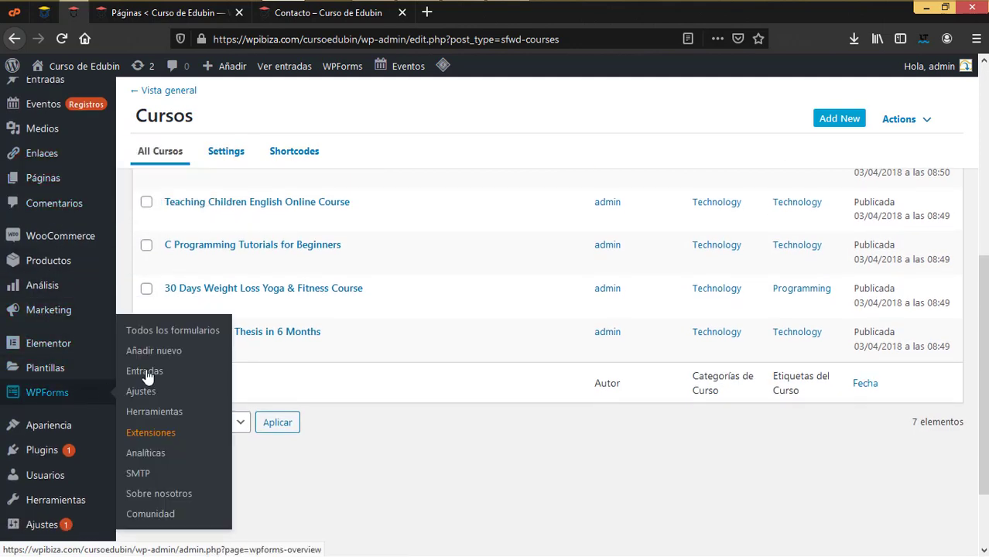
pyautogui.click(177, 331)
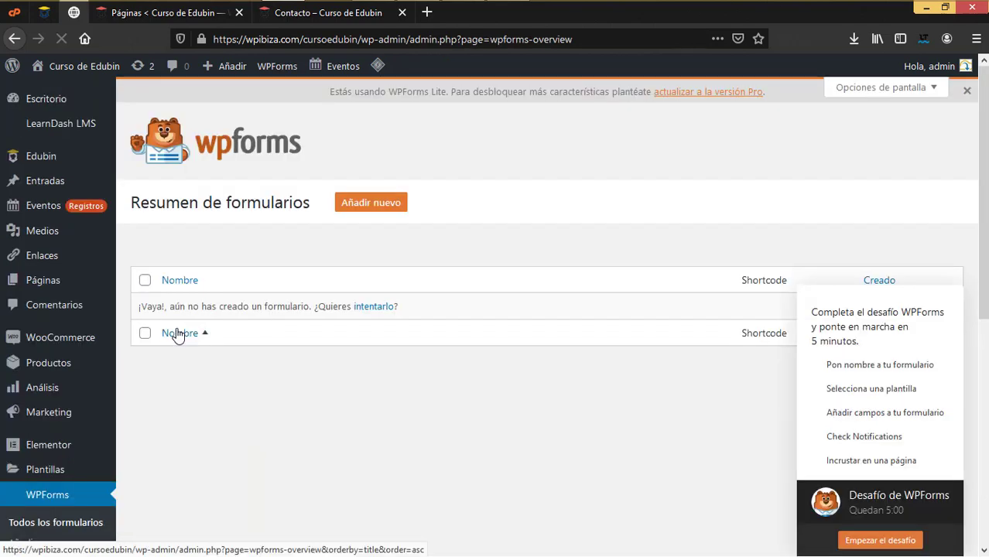
# Start a new WPForms form named 'Contacto' and browse the starting template cards
pyautogui.click(386, 212)
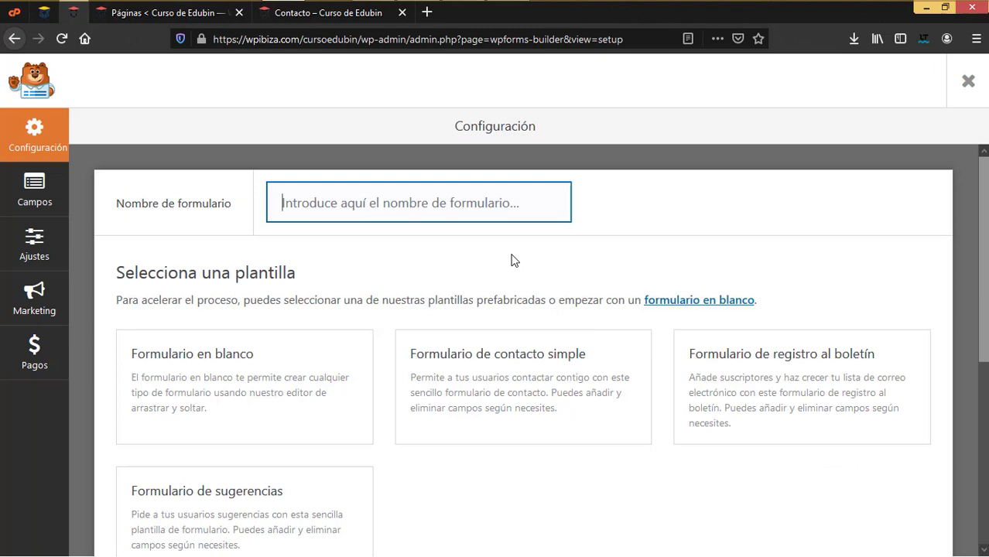
pyautogui.write('Contacto')
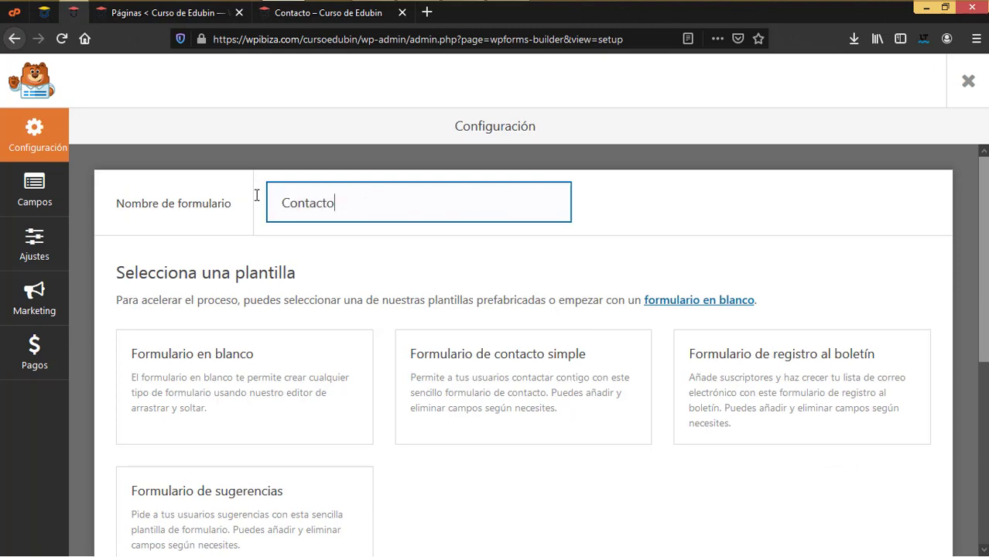
pyautogui.moveTo(418, 366)
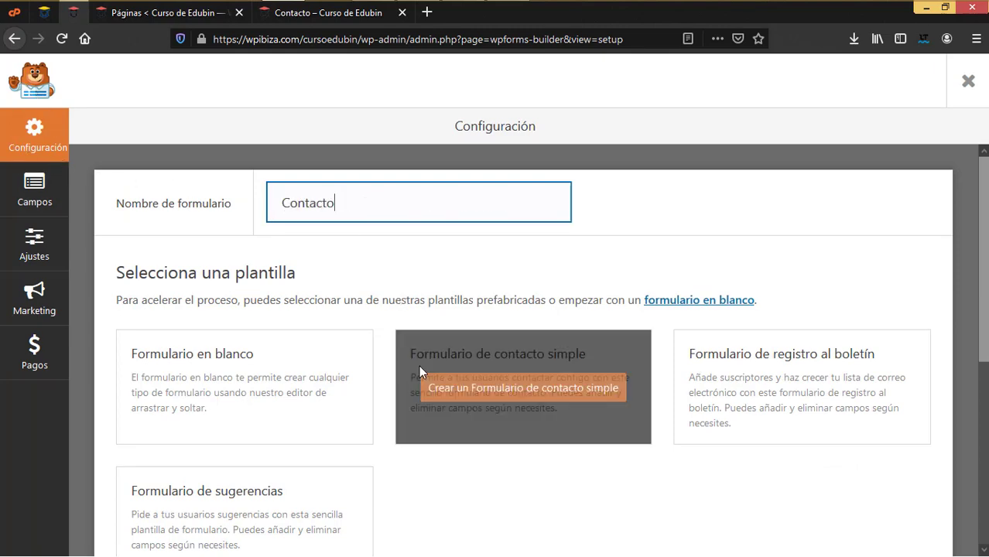
pyautogui.scroll(-2, 479, 353)
pyautogui.moveTo(350, 431)
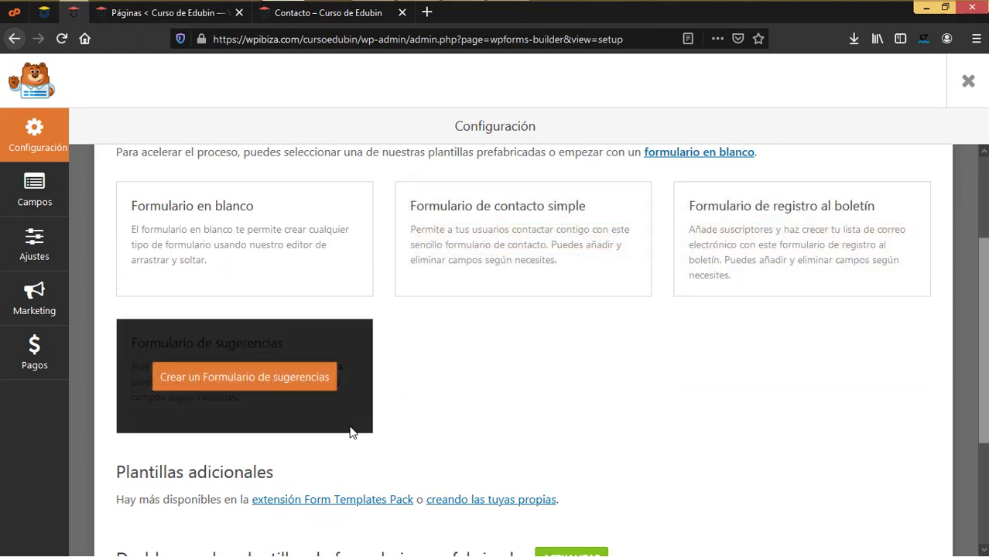
pyautogui.moveTo(517, 250)
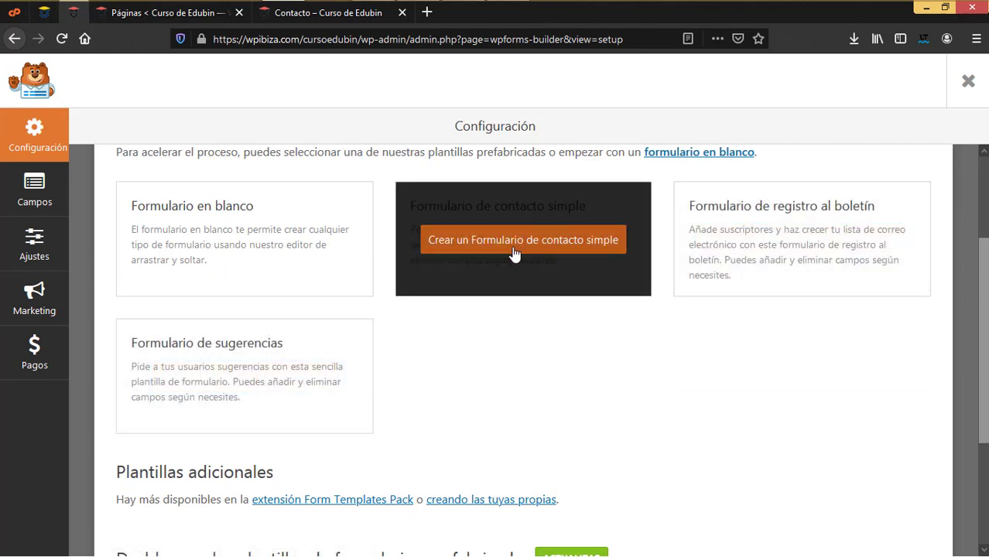
# Build the Contacto form from the 'Formulario de contacto simple' template and review its fields
pyautogui.click(515, 245)
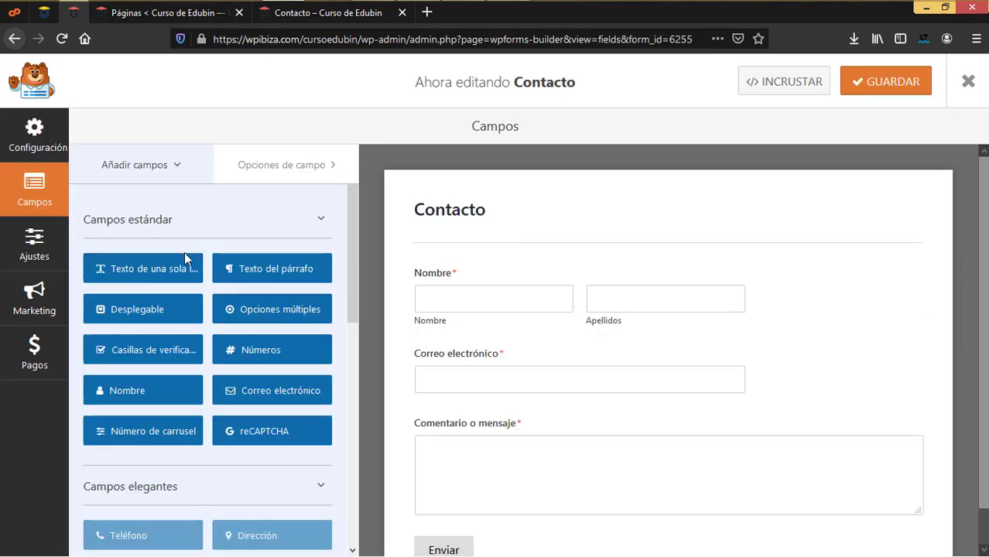
pyautogui.scroll(-5, 184, 258)
pyautogui.scroll(5, 184, 258)
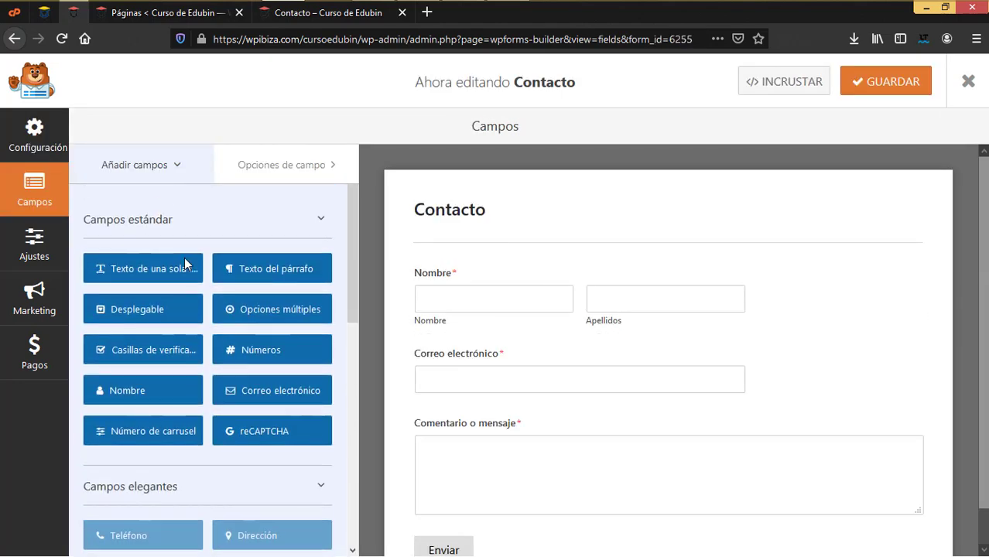
pyautogui.scroll(-6, 184, 263)
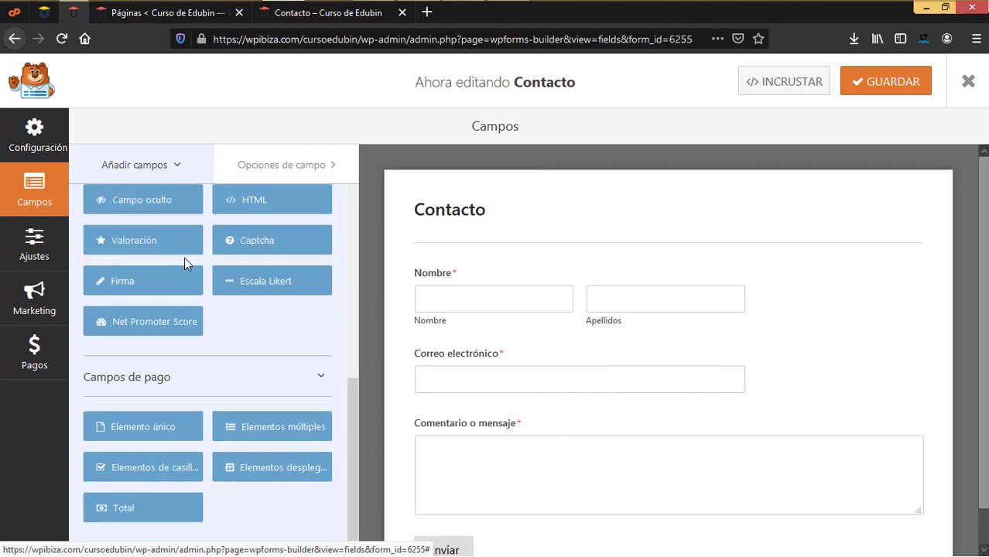
pyautogui.scroll(6, 184, 260)
pyautogui.scroll(-6, 204, 405)
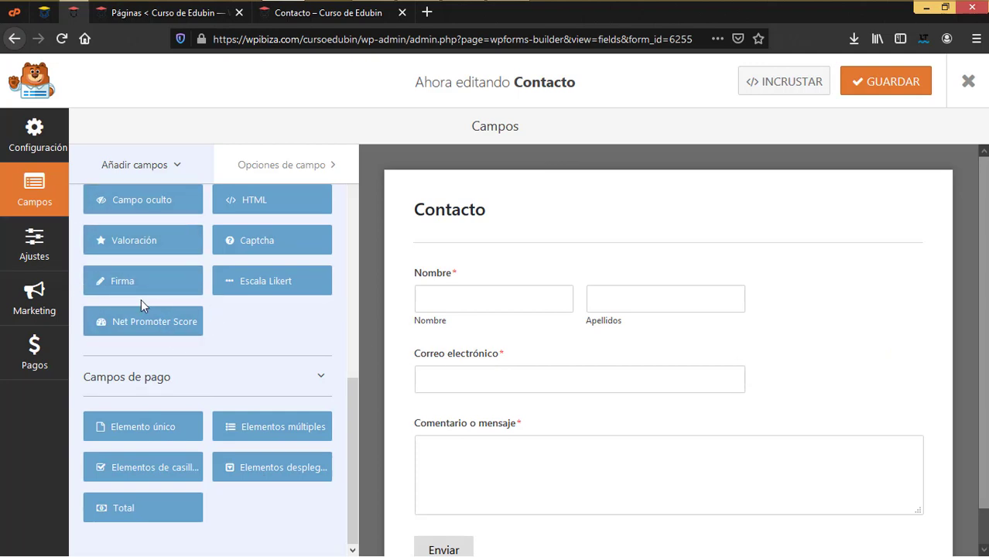
pyautogui.scroll(-1, 642, 327)
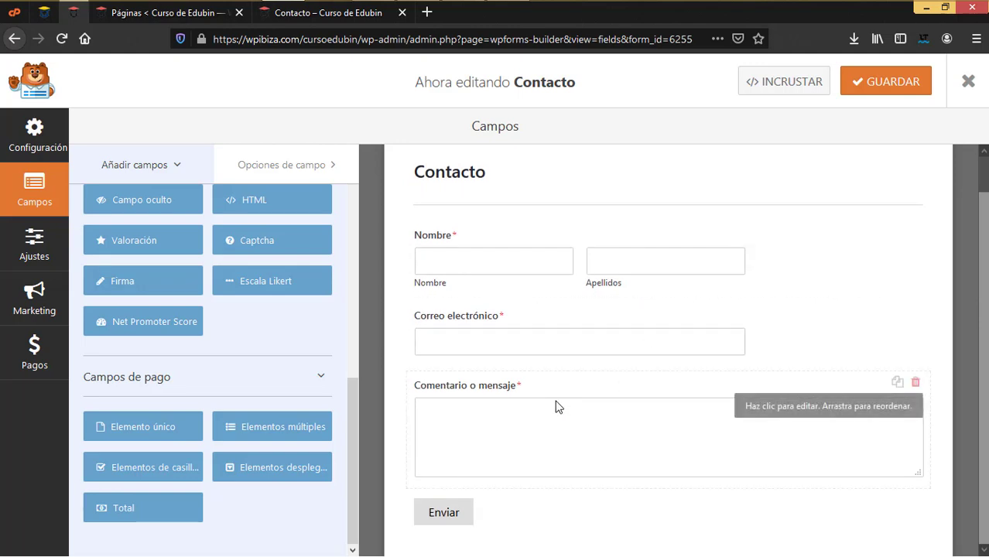
# Save the Contacto form and close the builder back to the forms list
pyautogui.click(889, 82)
pyautogui.click(872, 89)
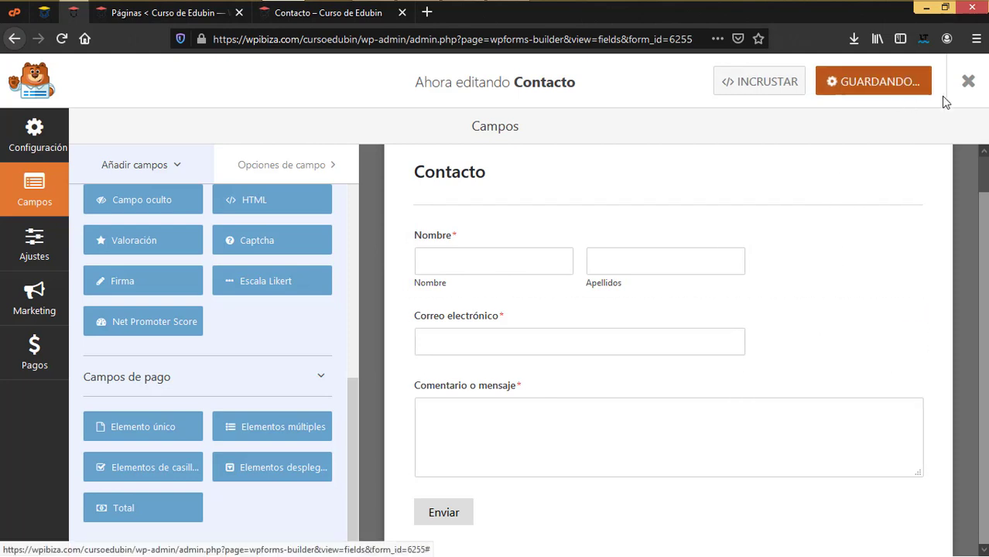
pyautogui.click(966, 82)
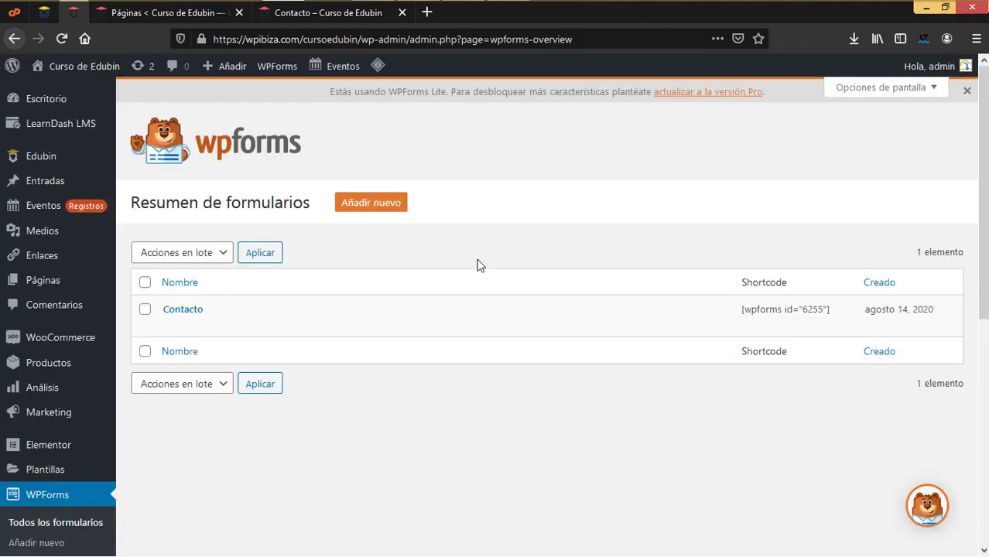
# In Elementor, change the contact page heading 'Keep in Touch' to 'Escibenos'
pyautogui.click(337, 16)
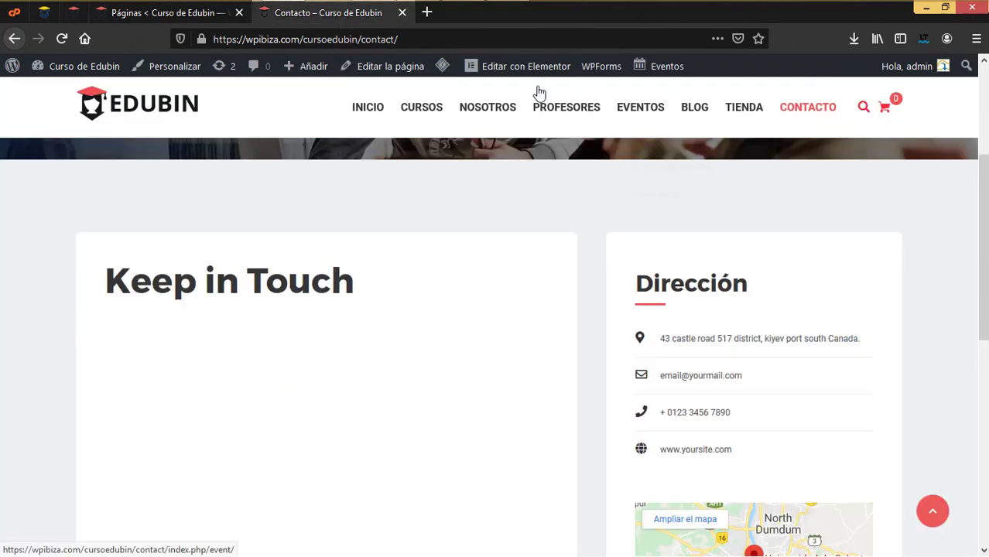
pyautogui.click(520, 69)
pyautogui.scroll(-3, 362, 461)
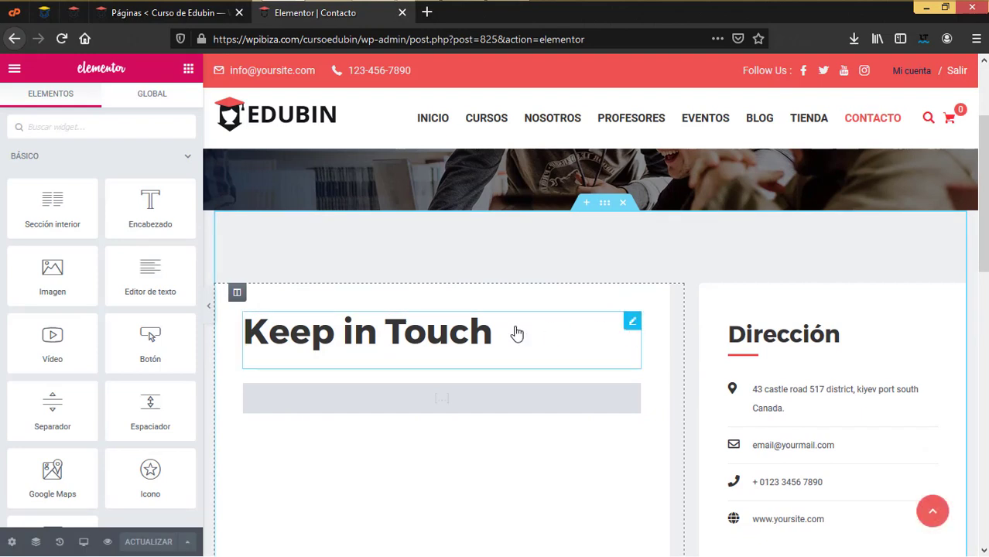
pyautogui.click(514, 334)
pyautogui.moveTo(127, 200); pyautogui.dragTo(2, 190)
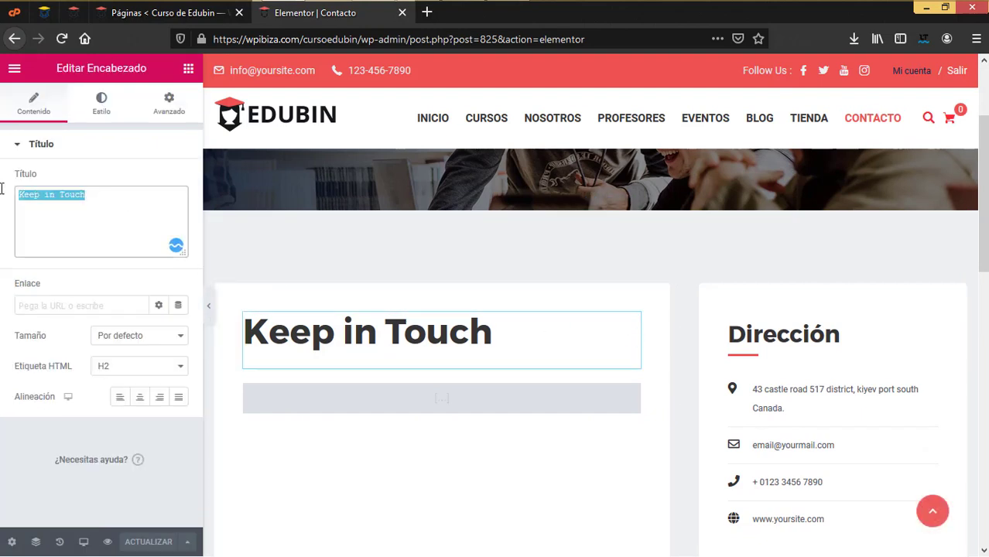
pyautogui.write('Escibenos')
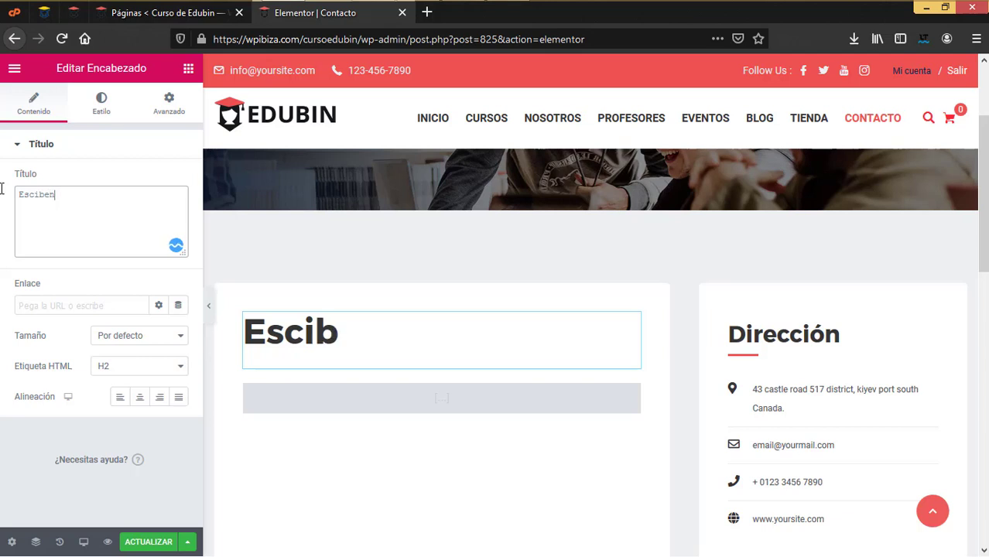
# Delete the empty shortcode widget beneath the Escibenos heading
pyautogui.click(510, 409)
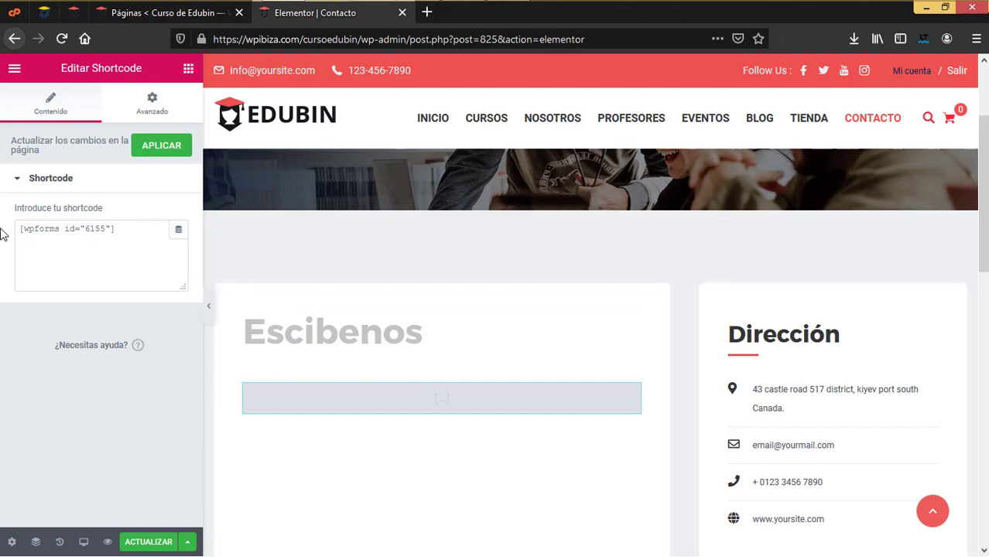
pyautogui.rightClick(618, 394)
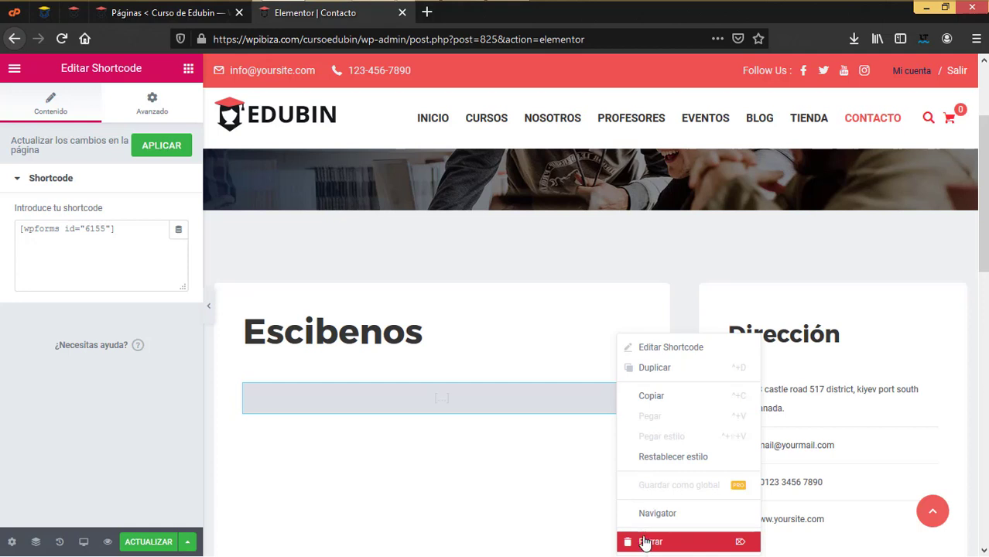
pyautogui.press('Delete')
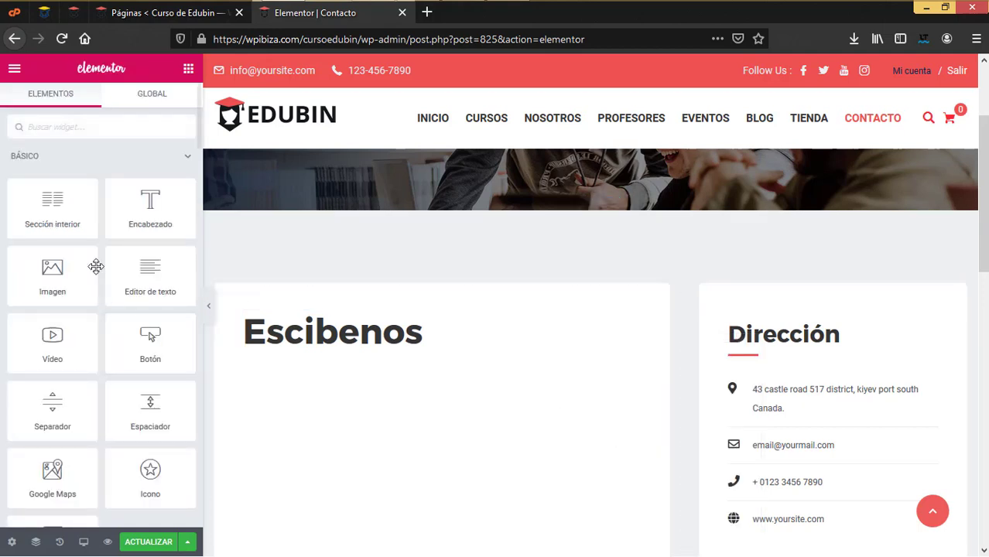
# Place a WP Form widget under the Escibenos heading showing the Contacto form
pyautogui.scroll(-10, 185, 159)
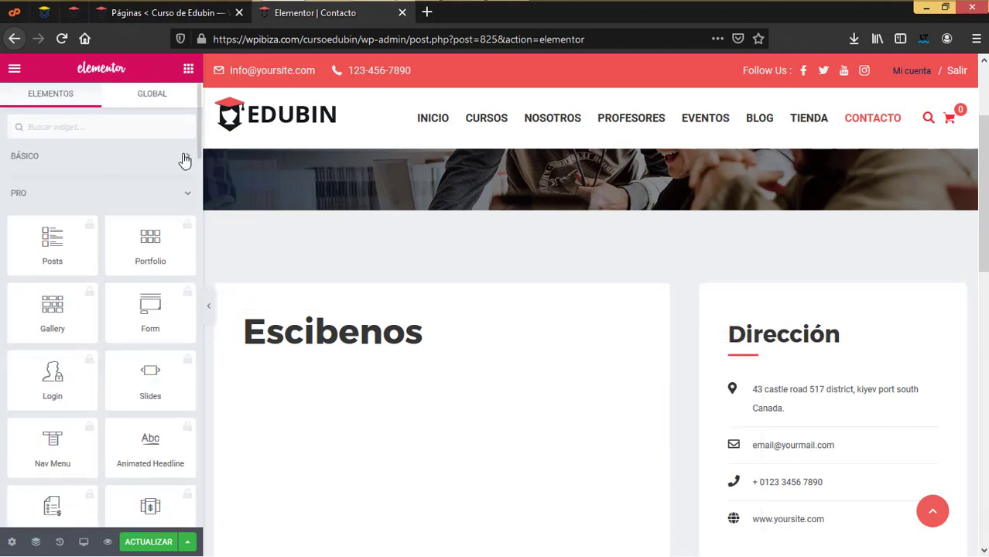
pyautogui.moveTo(199, 186); pyautogui.dragTo(184, 511)
pyautogui.moveTo(154, 325); pyautogui.dragTo(367, 379)
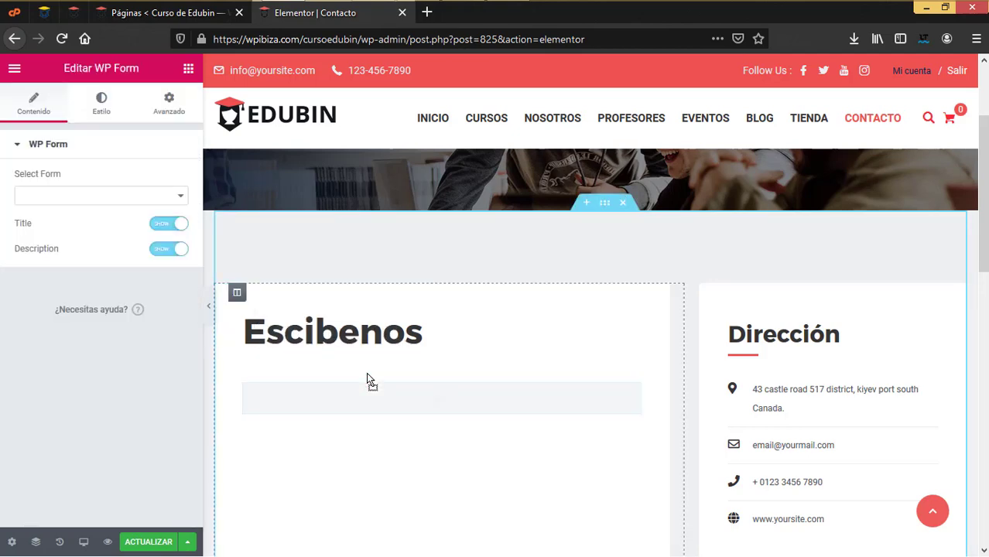
pyautogui.click(84, 202)
pyautogui.click(77, 219)
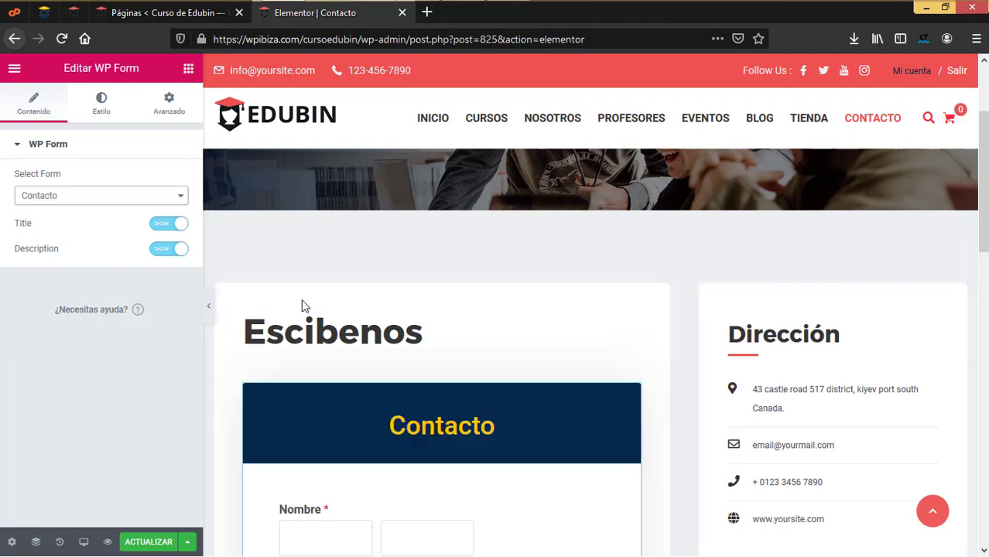
# Set the form's Title and Description to Hide and update the page with ACTUALIZAR
pyautogui.scroll(-2, 470, 422)
pyautogui.scroll(2, 474, 431)
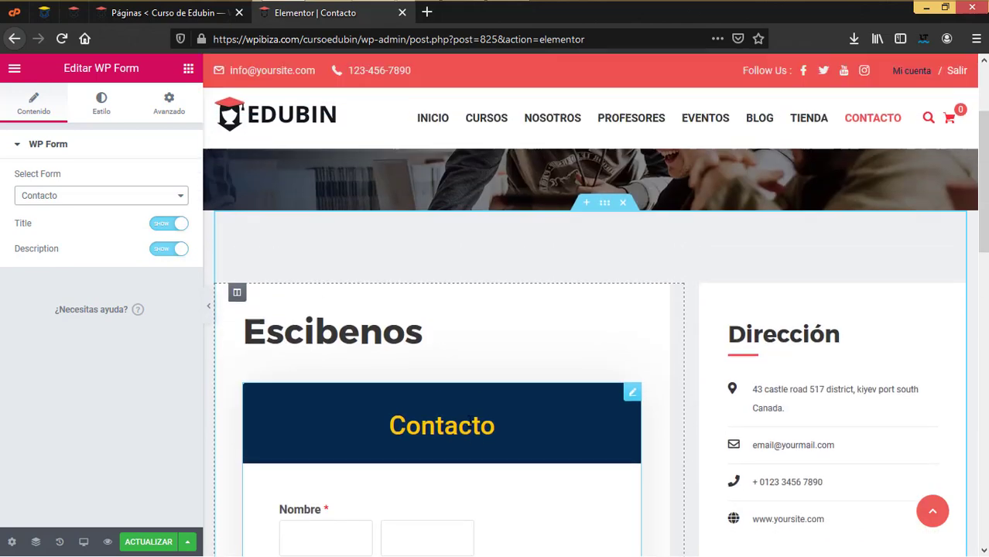
pyautogui.click(172, 225)
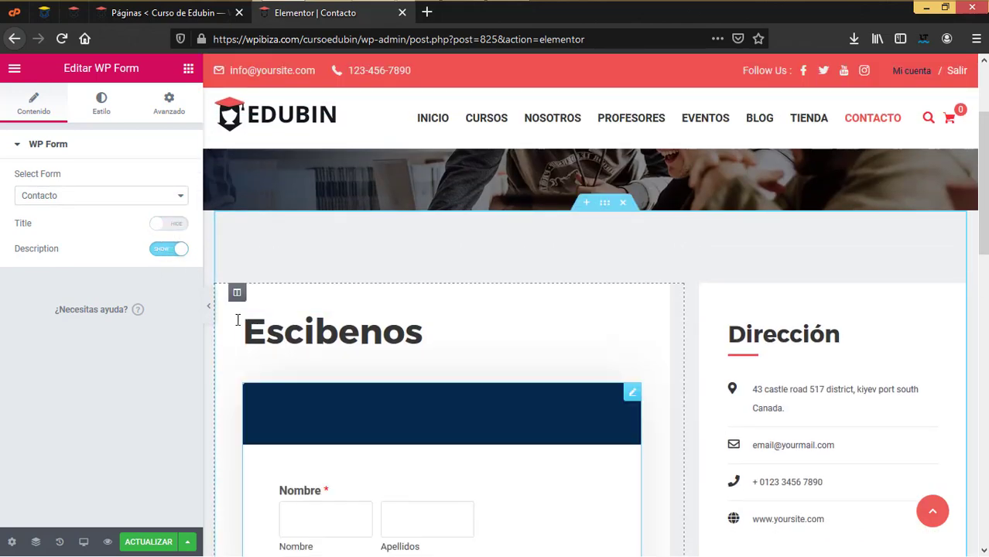
pyautogui.click(170, 251)
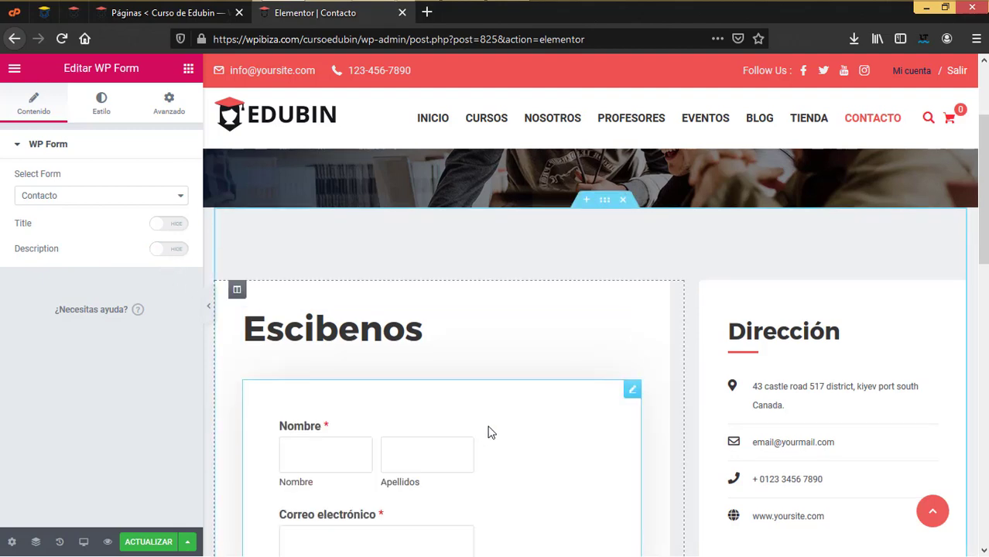
pyautogui.scroll(-3, 395, 284)
pyautogui.scroll(-2, 419, 254)
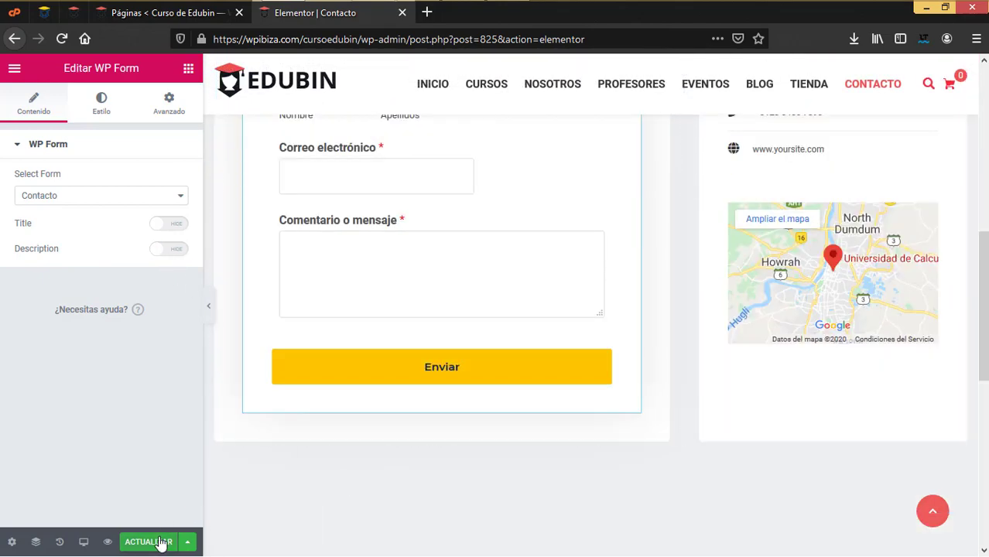
pyautogui.click(160, 539)
pyautogui.scroll(3, 495, 337)
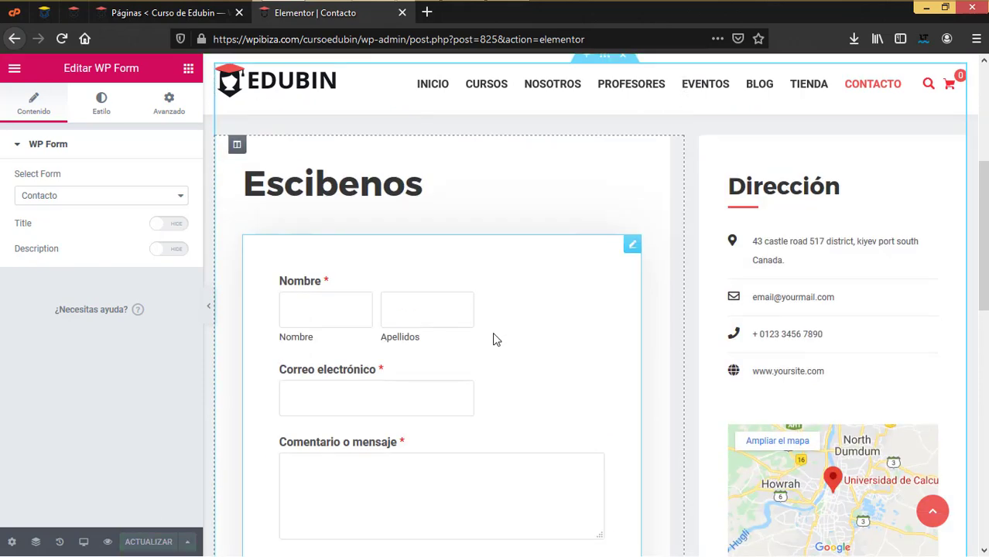
# From the WordPress pages tab, open the Contacto form for editing in the WPForms builder
pyautogui.click(203, 14)
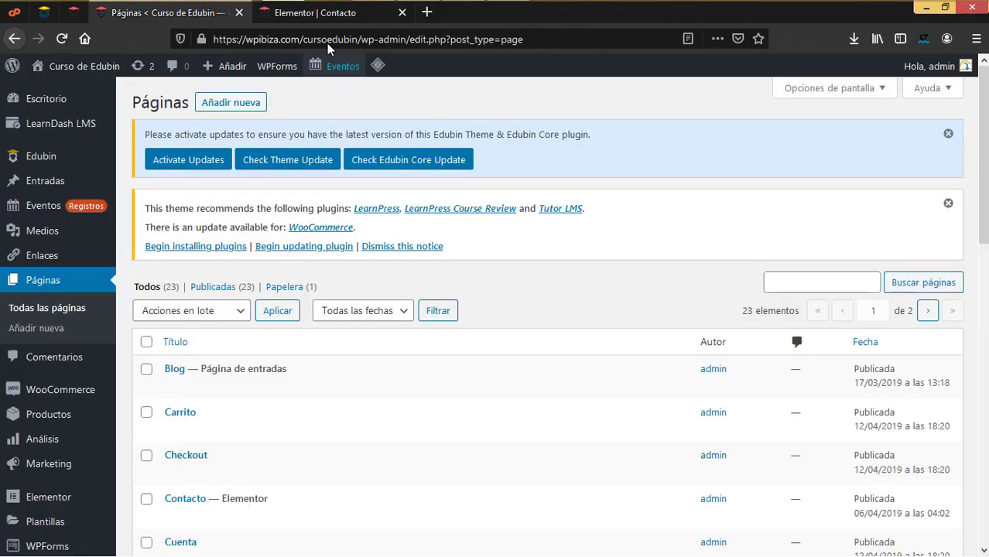
pyautogui.click(332, 14)
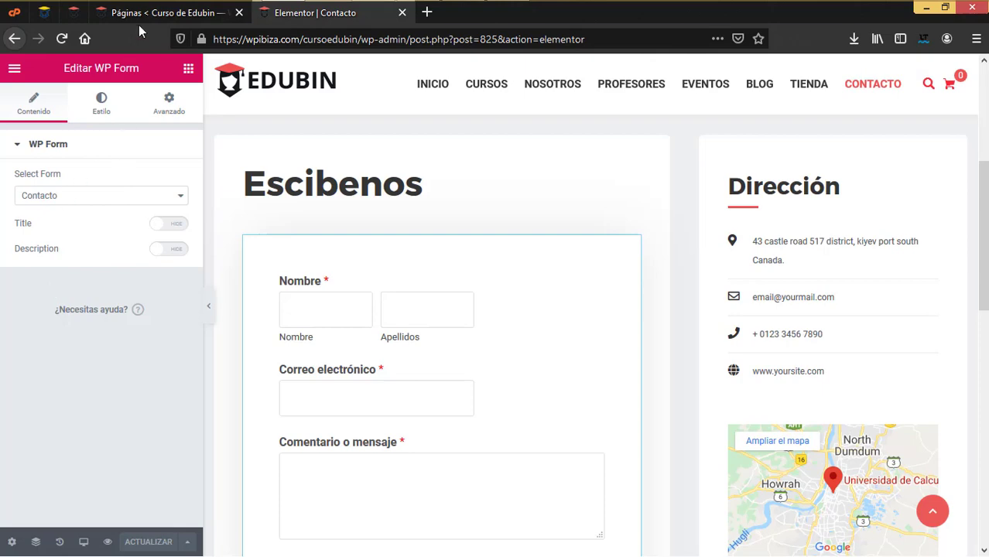
pyautogui.click(146, 16)
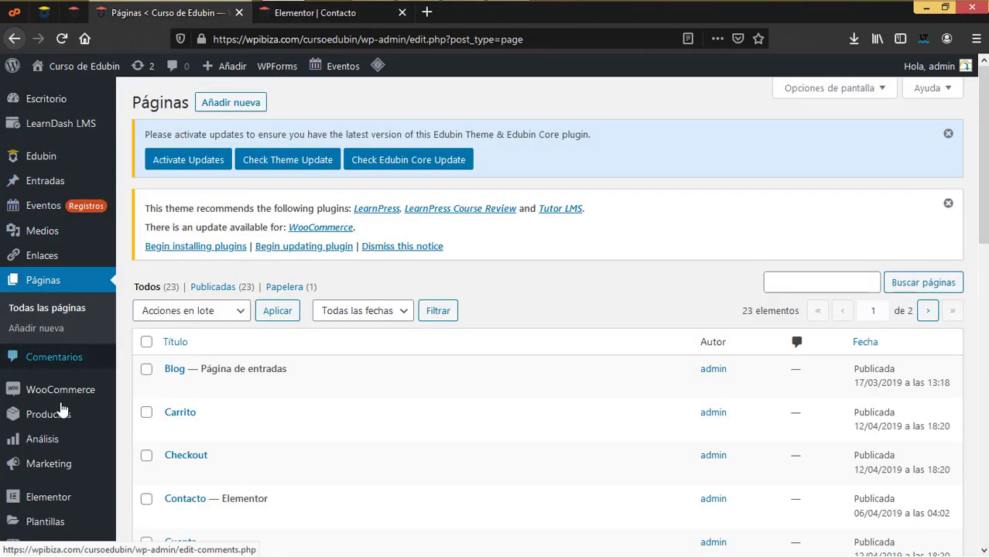
pyautogui.scroll(-2, 61, 413)
pyautogui.moveTo(61, 410)
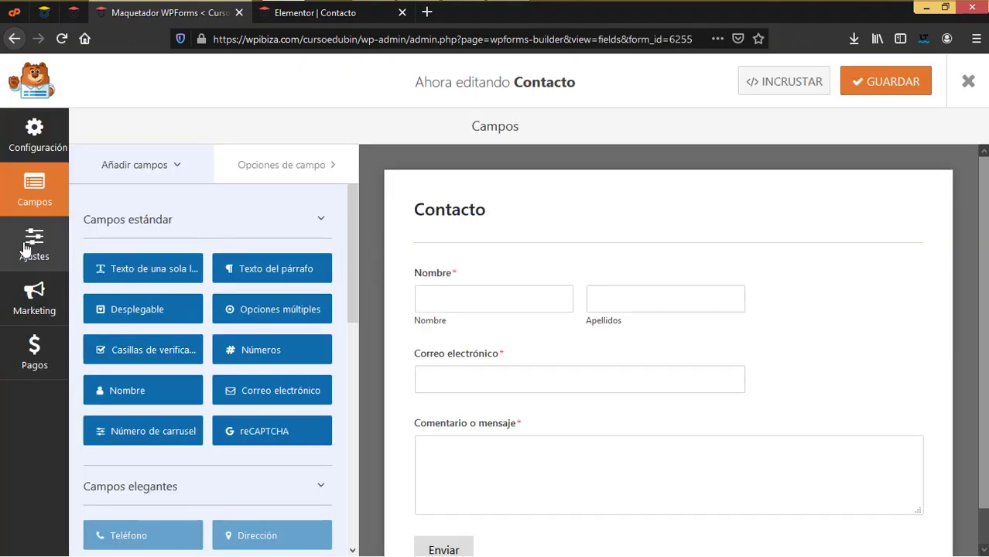
pyautogui.click(31, 248)
pyautogui.click(323, 205)
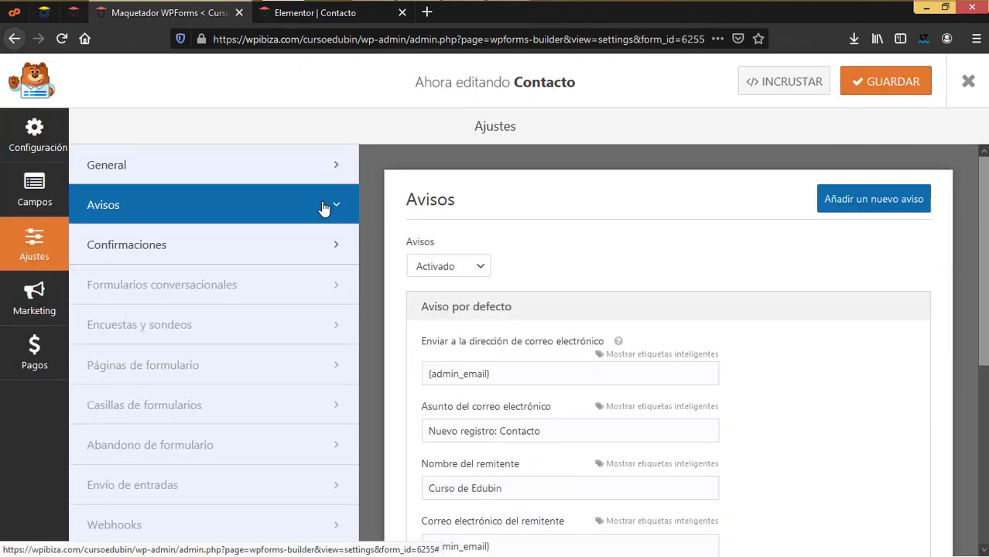
pyautogui.scroll(-2, 571, 394)
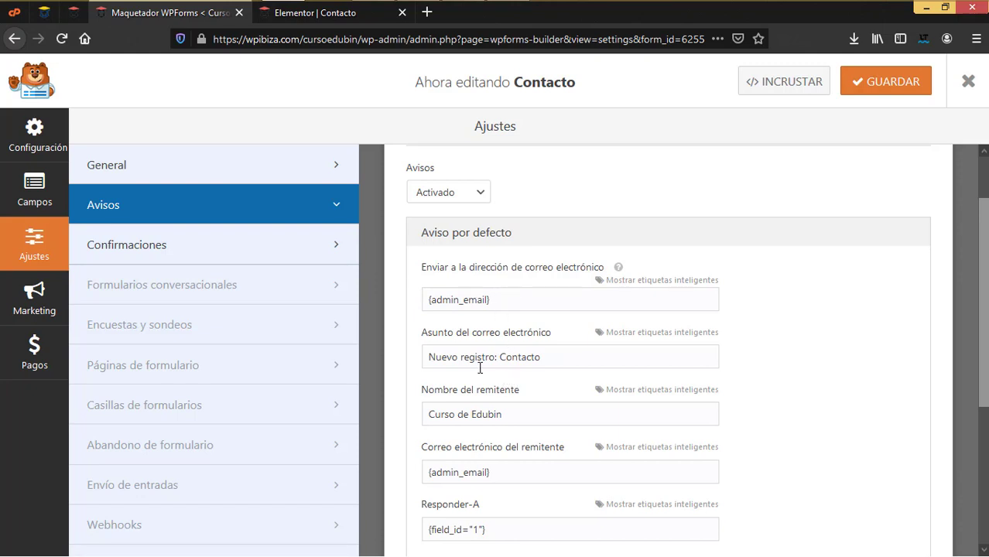
pyautogui.scroll(-3, 458, 323)
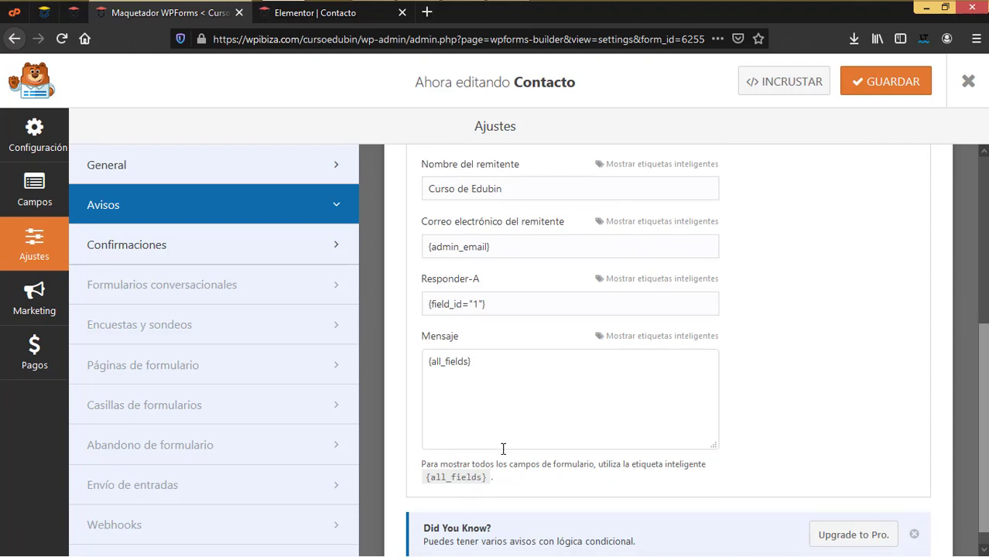
pyautogui.scroll(1, 503, 446)
pyautogui.scroll(3, 503, 449)
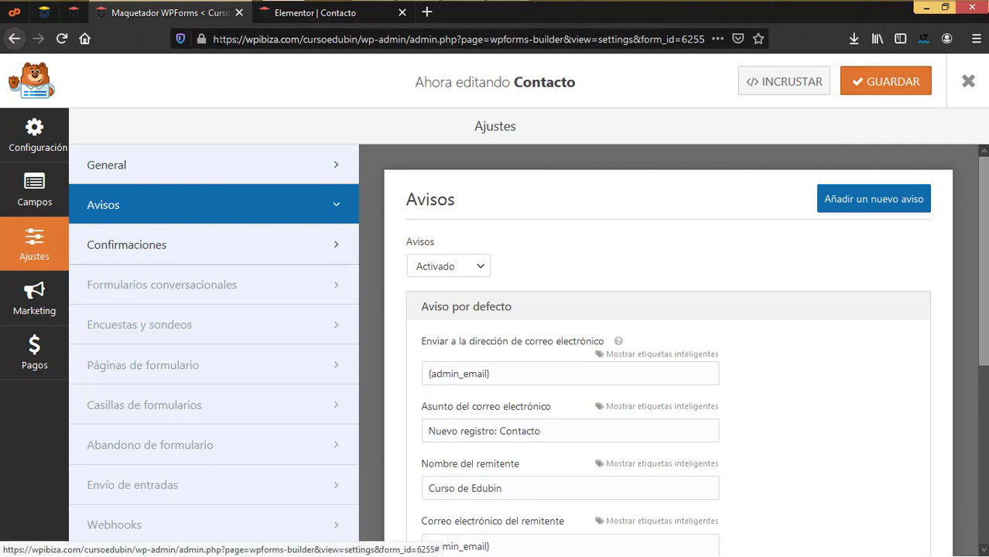
pyautogui.click(966, 83)
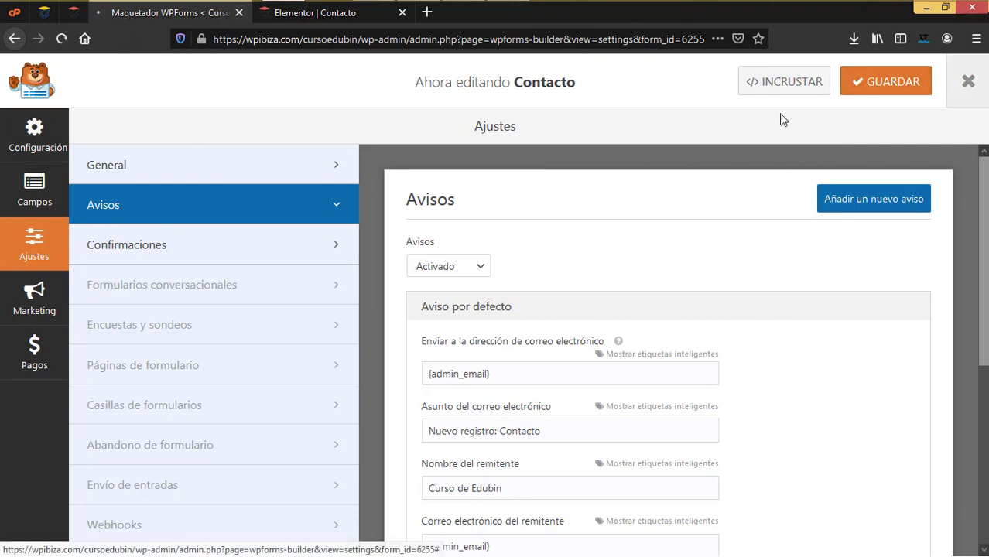
# Switch to the Elementor contact page tab to close it, returning to the WPForms overview
pyautogui.click(329, 20)
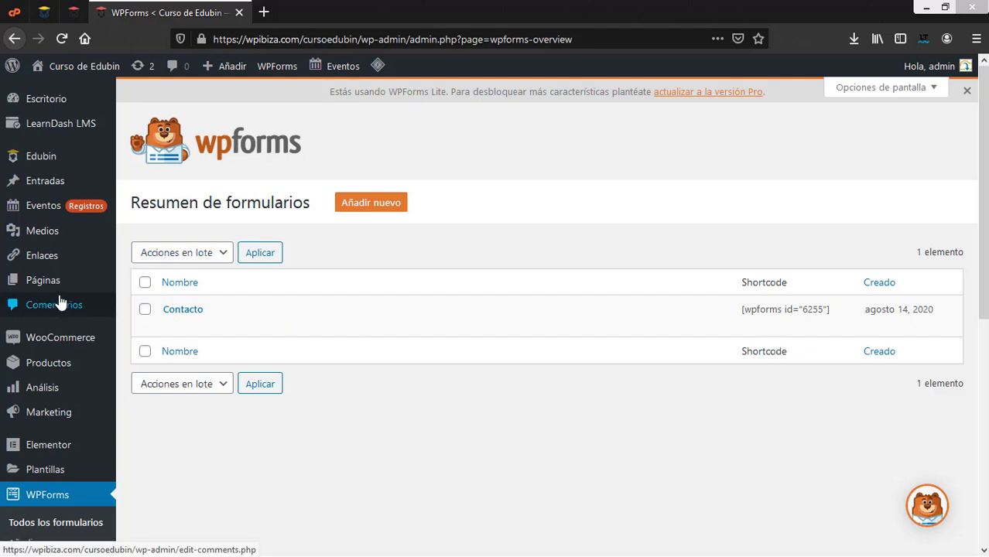
pyautogui.moveTo(68, 211)
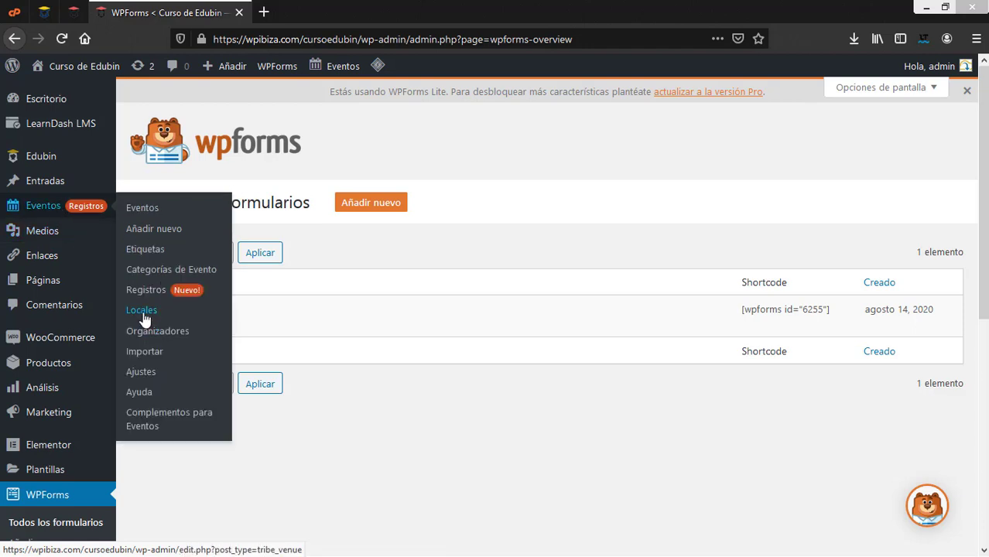
# Open the Eventos > Locales list of event venues
pyautogui.click(144, 314)
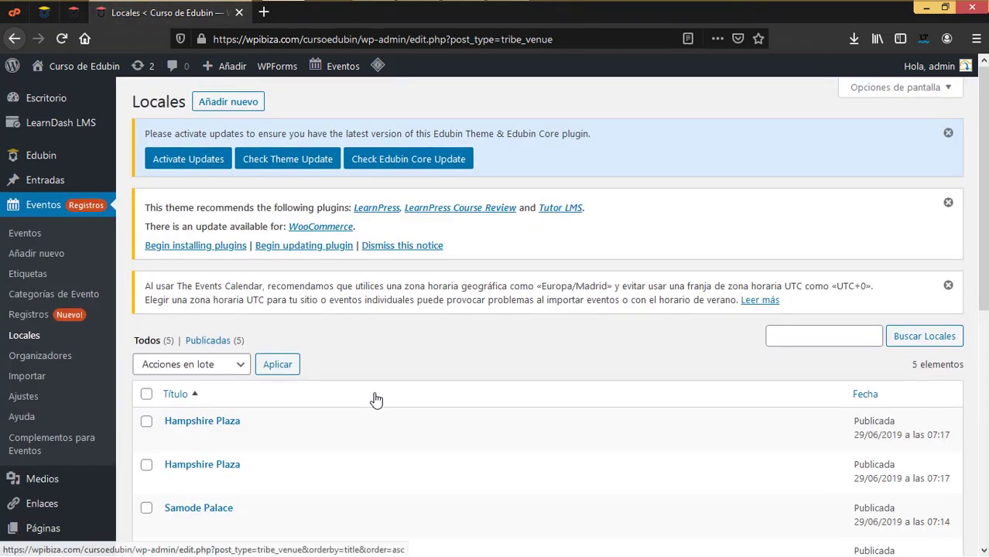
pyautogui.scroll(-4, 195, 218)
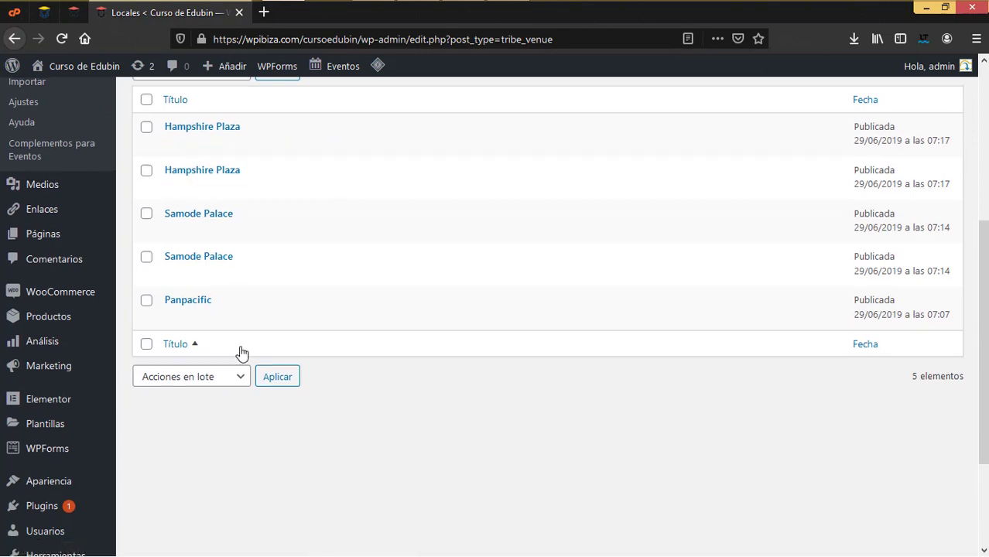
pyautogui.scroll(3, 240, 347)
pyautogui.scroll(2, 333, 286)
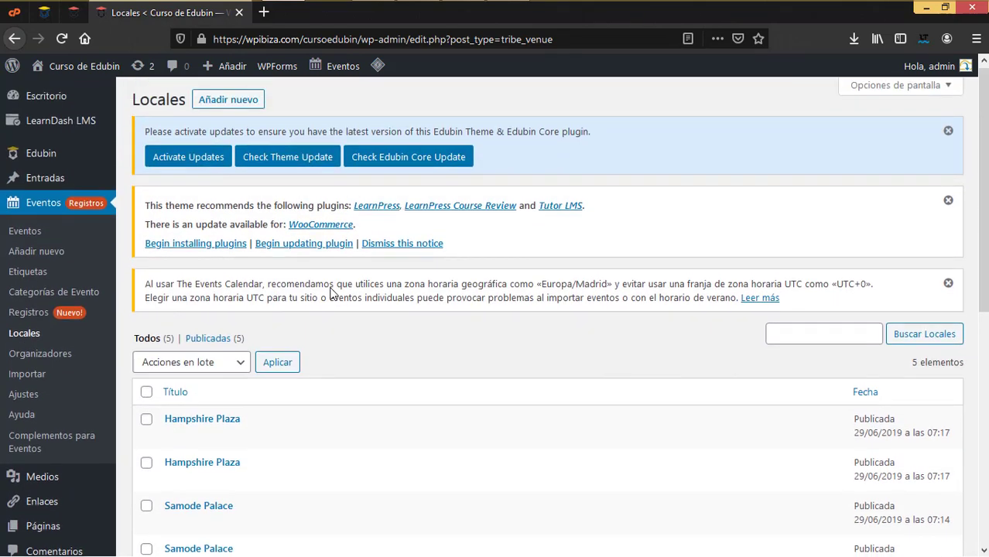
# Open the blank 'Añadir nuevo Local' form and look over its venue fields
pyautogui.click(241, 103)
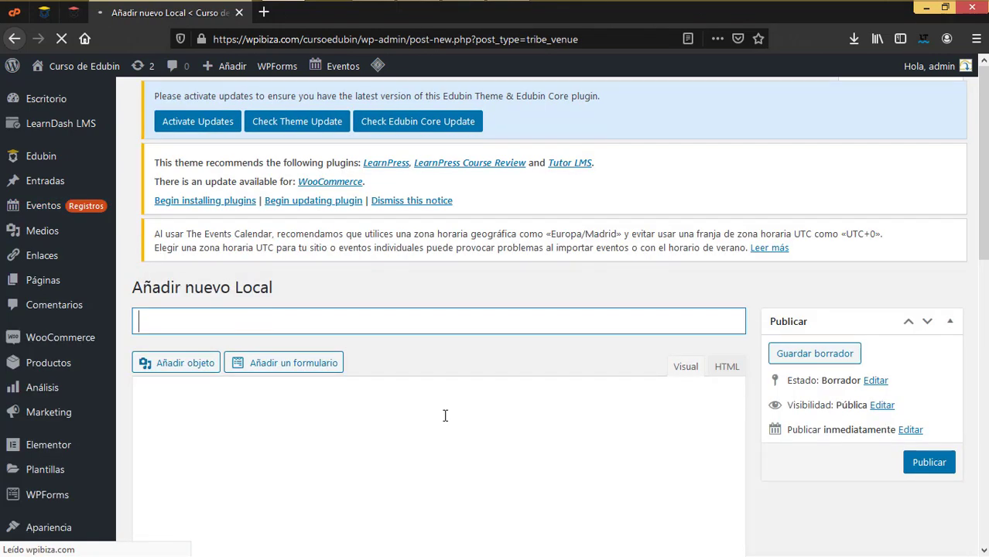
pyautogui.scroll(-3, 445, 416)
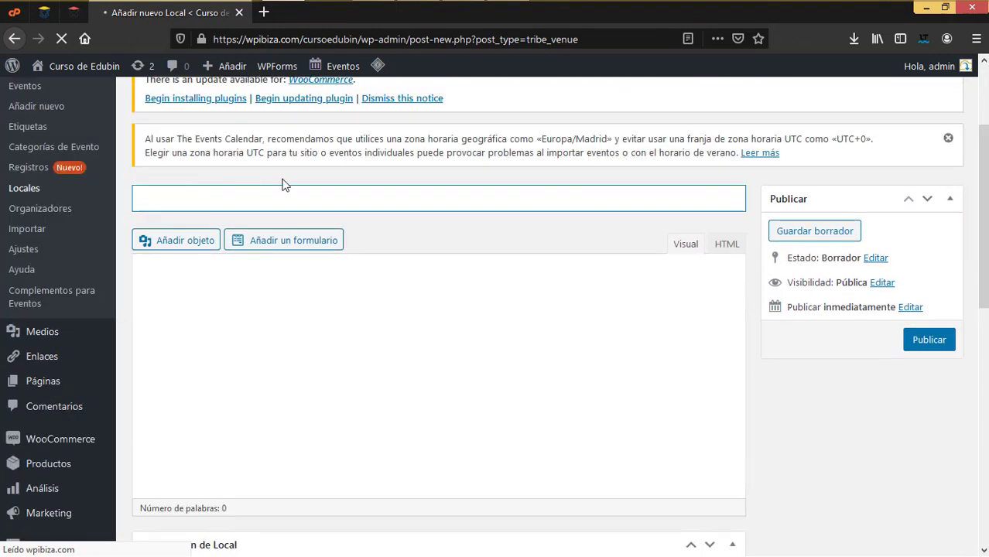
pyautogui.scroll(-4, 302, 399)
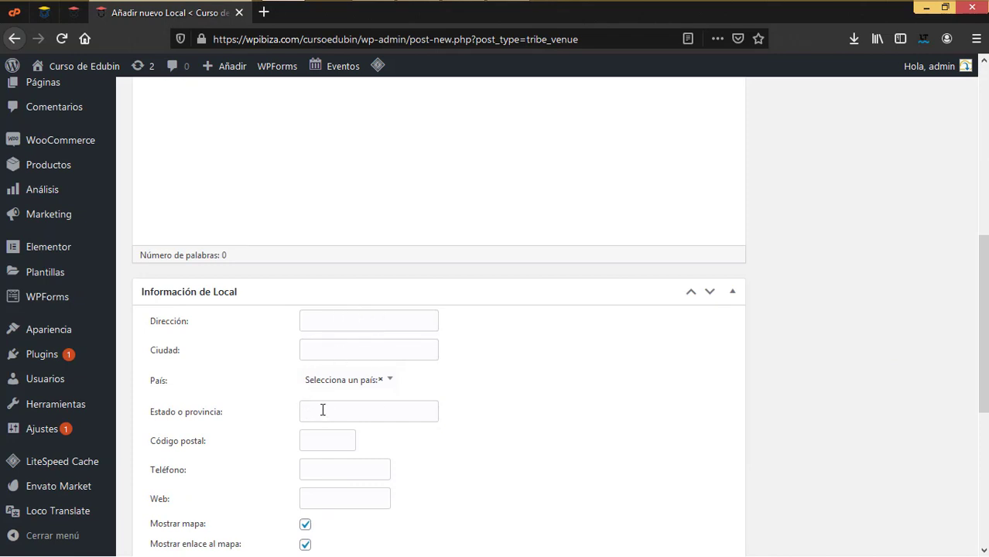
pyautogui.scroll(-4, 322, 410)
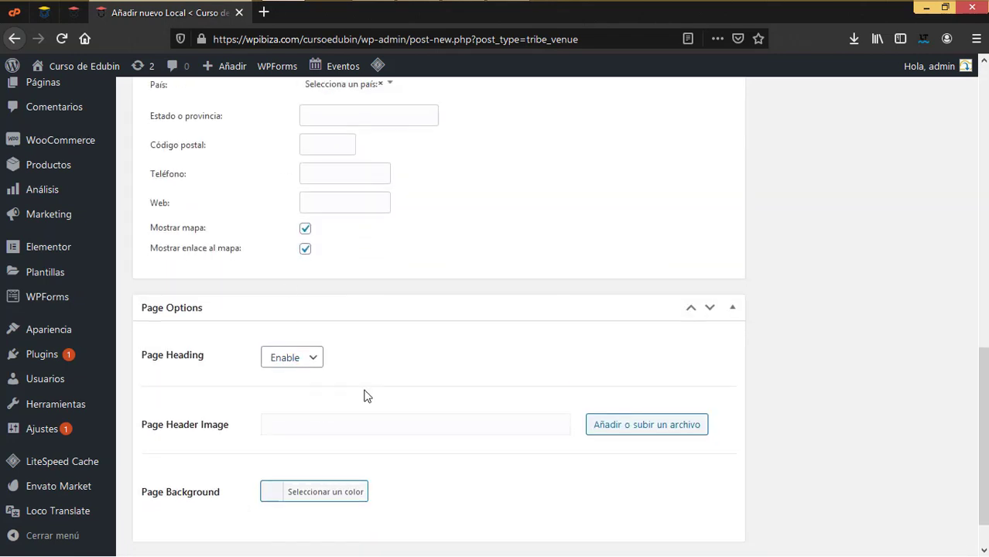
pyautogui.scroll(2, 367, 395)
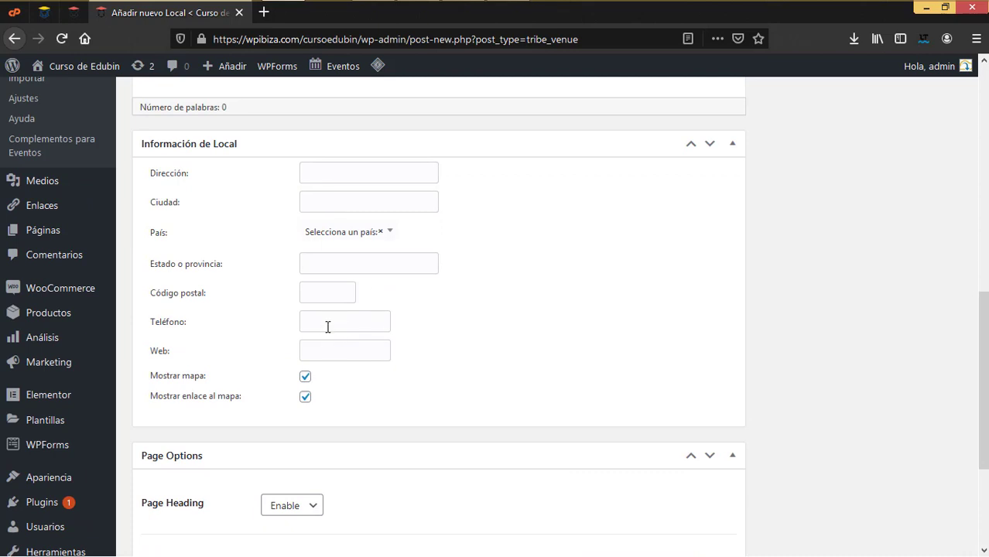
pyautogui.scroll(3, 327, 327)
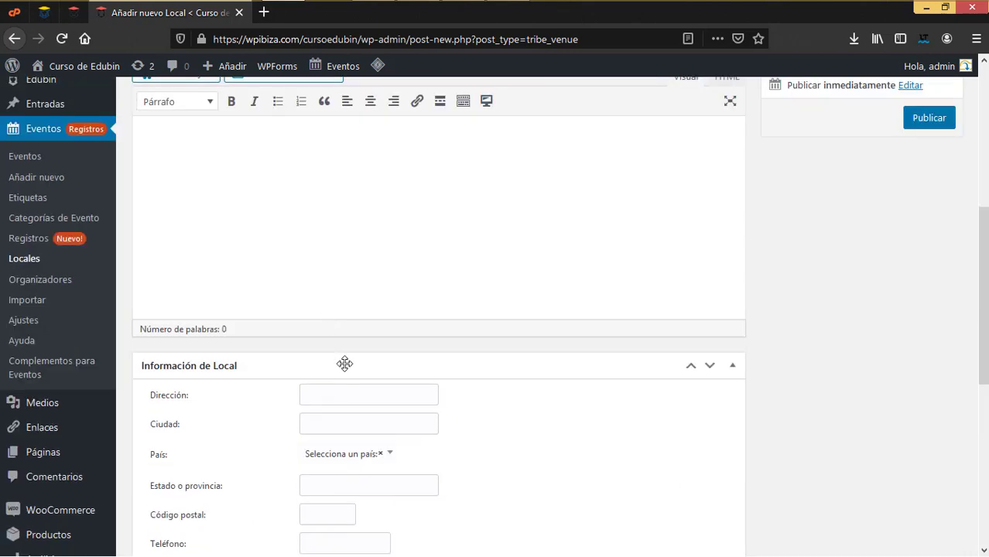
pyautogui.scroll(4, 384, 363)
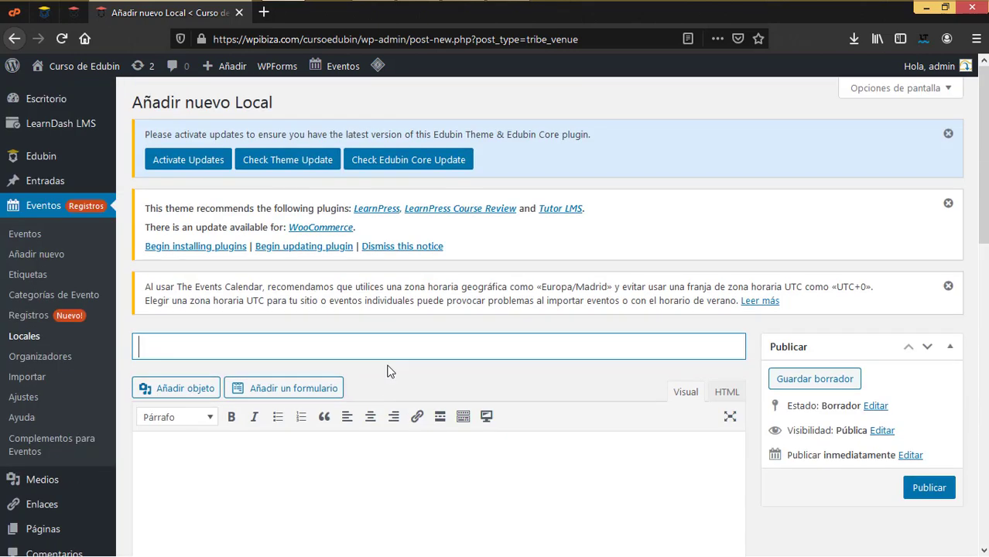
pyautogui.scroll(-10, 391, 360)
pyautogui.scroll(10, 393, 349)
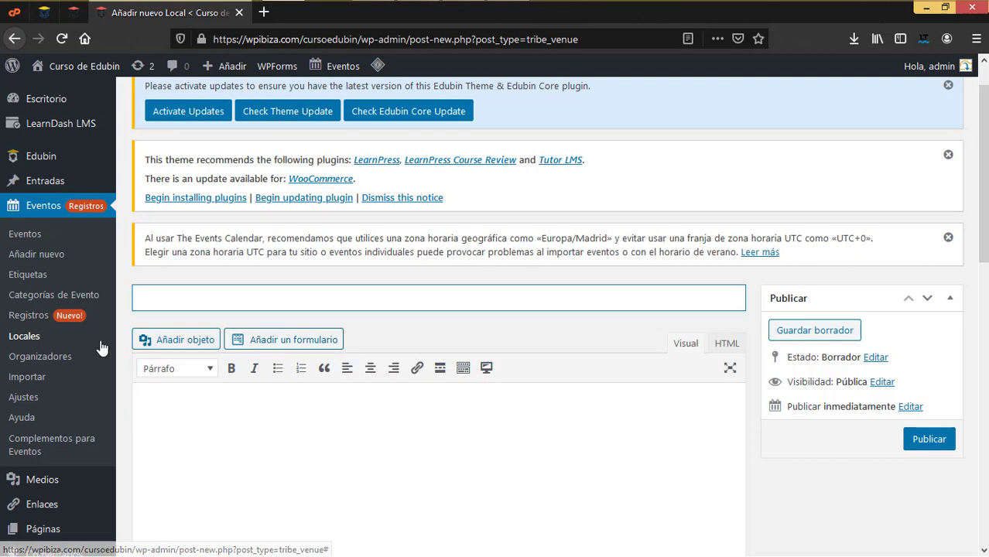
# Open the Eventos > Organizadores list of event organizers
pyautogui.click(67, 359)
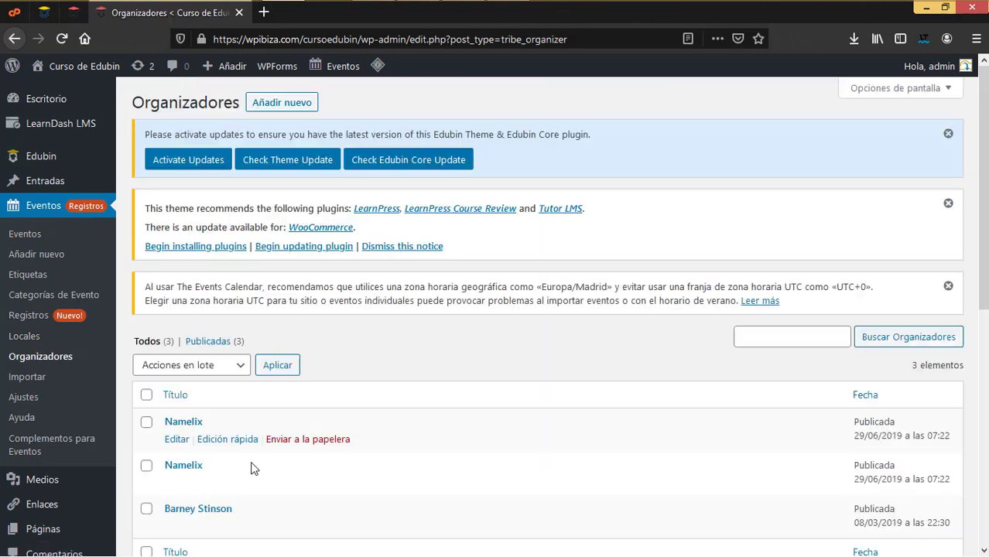
pyautogui.scroll(-3, 186, 348)
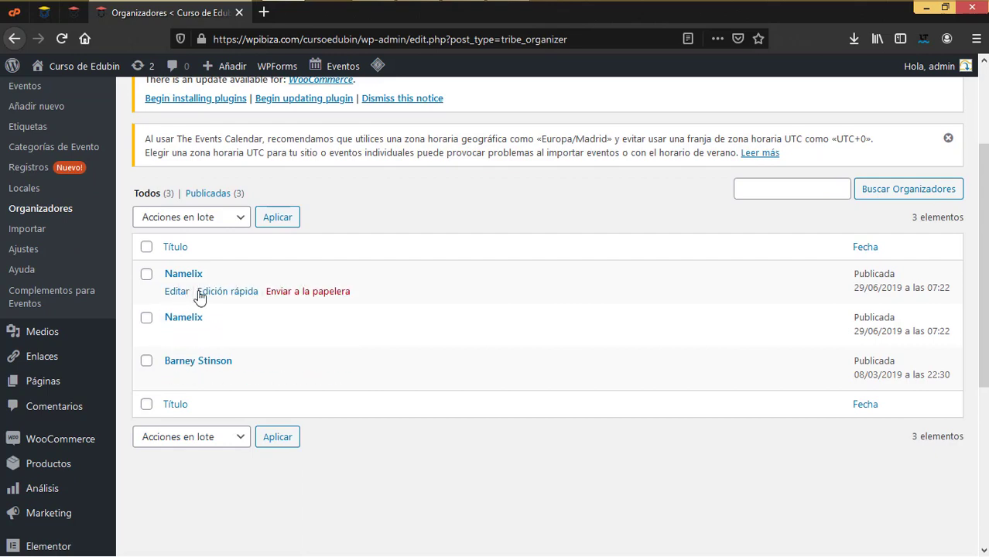
pyautogui.scroll(3, 193, 313)
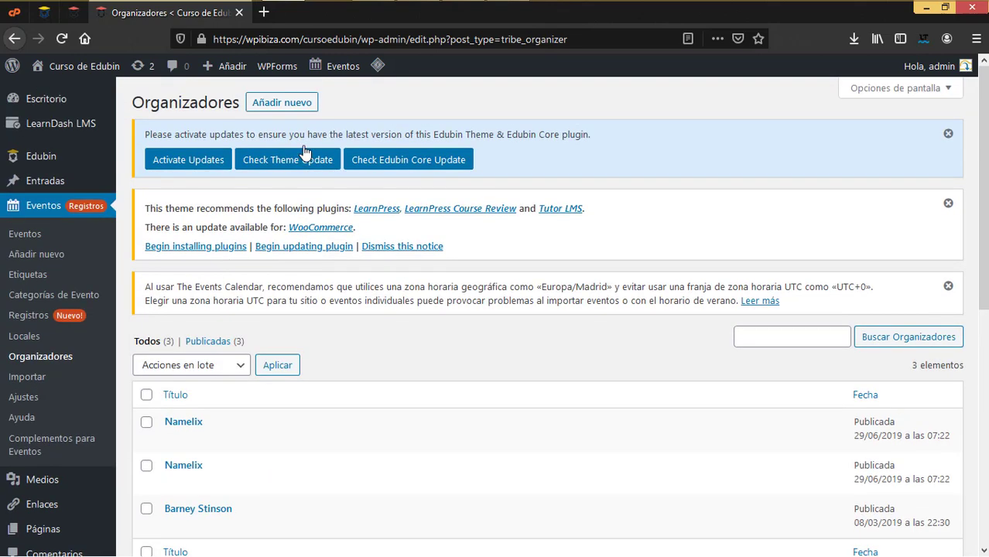
# Open the blank 'Añadir nuevo Organizador' form with empty phone, web and email fields
pyautogui.click(302, 105)
pyautogui.scroll(-10, 349, 236)
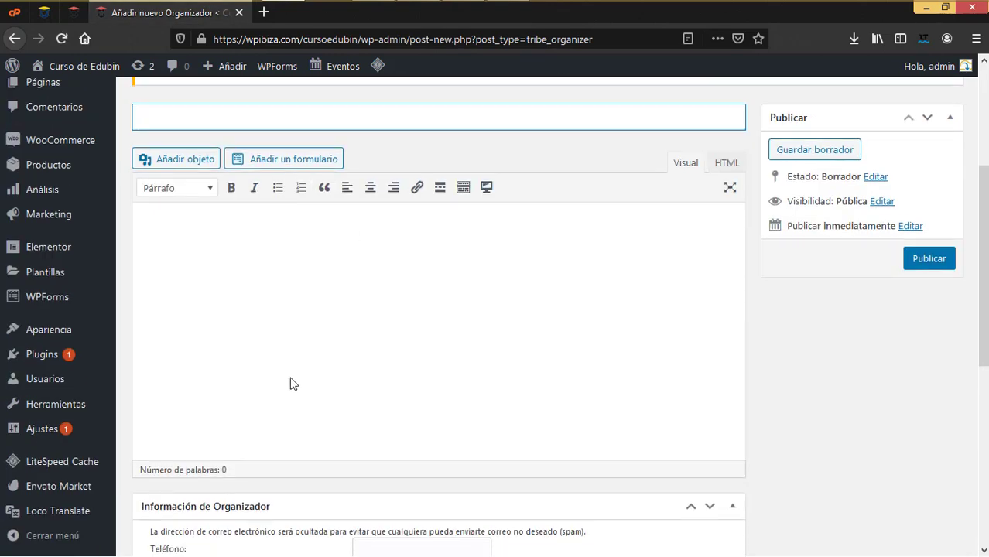
pyautogui.scroll(-3, 293, 375)
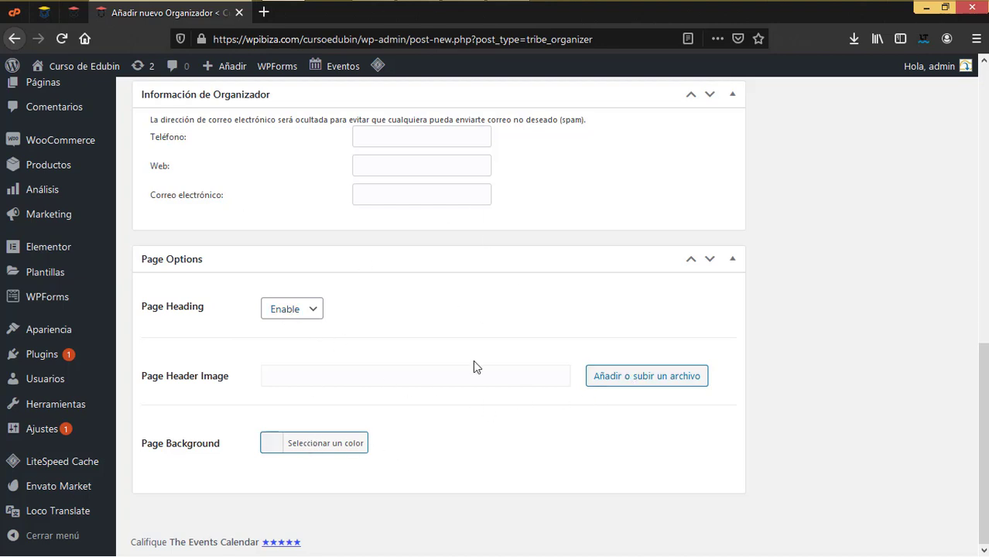
pyautogui.scroll(5, 474, 367)
pyautogui.scroll(3, 474, 360)
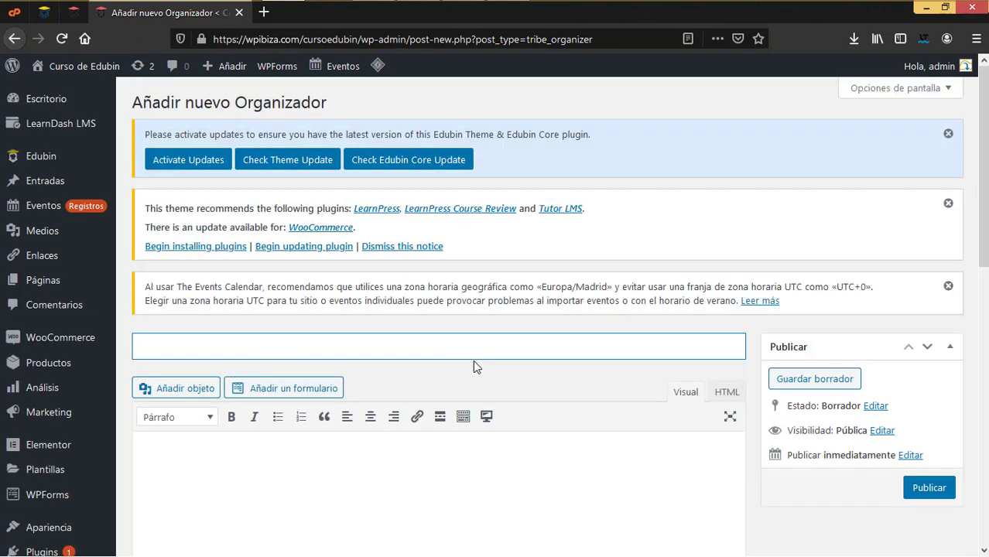
pyautogui.scroll(-4, 473, 360)
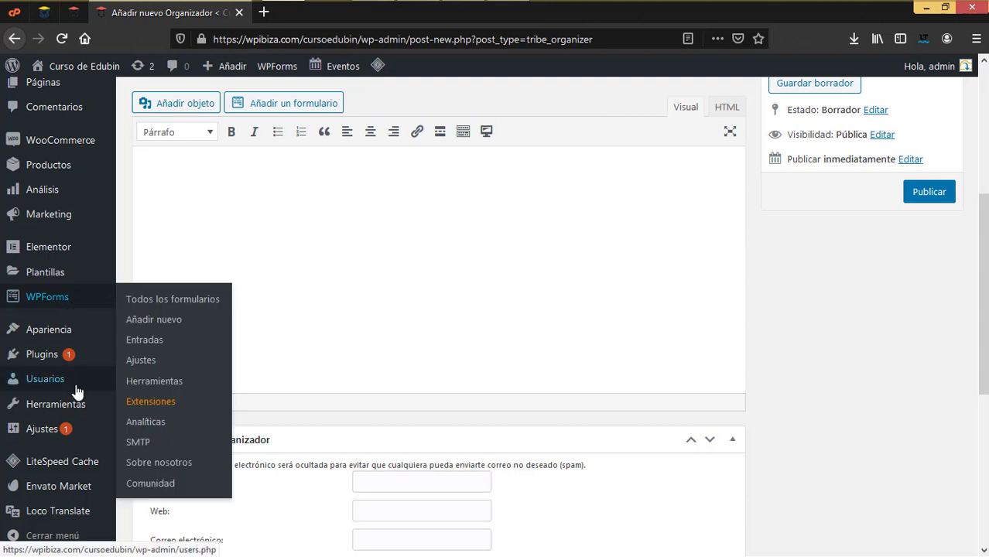
pyautogui.moveTo(73, 390)
pyautogui.scroll(-1, 75, 391)
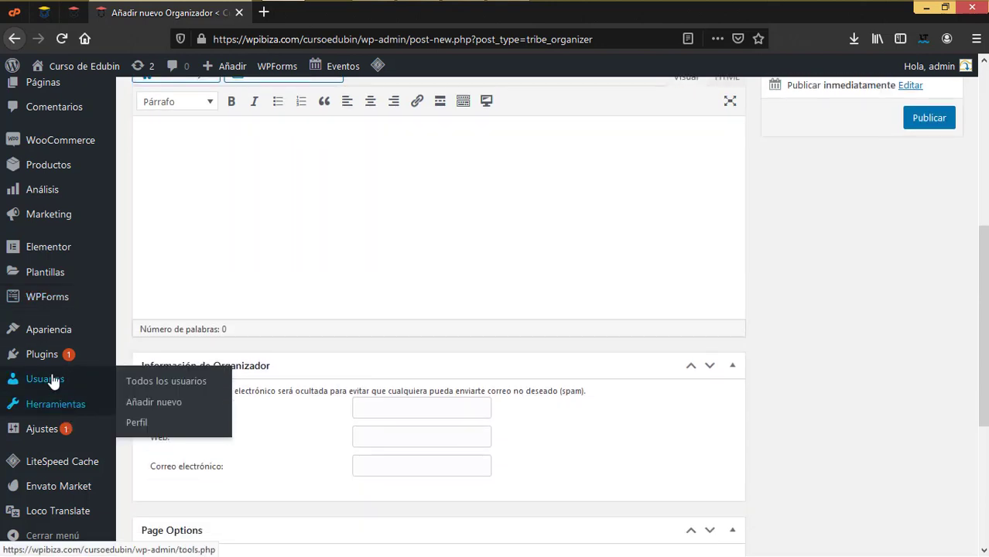
pyautogui.scroll(2, 75, 379)
pyautogui.moveTo(110, 165)
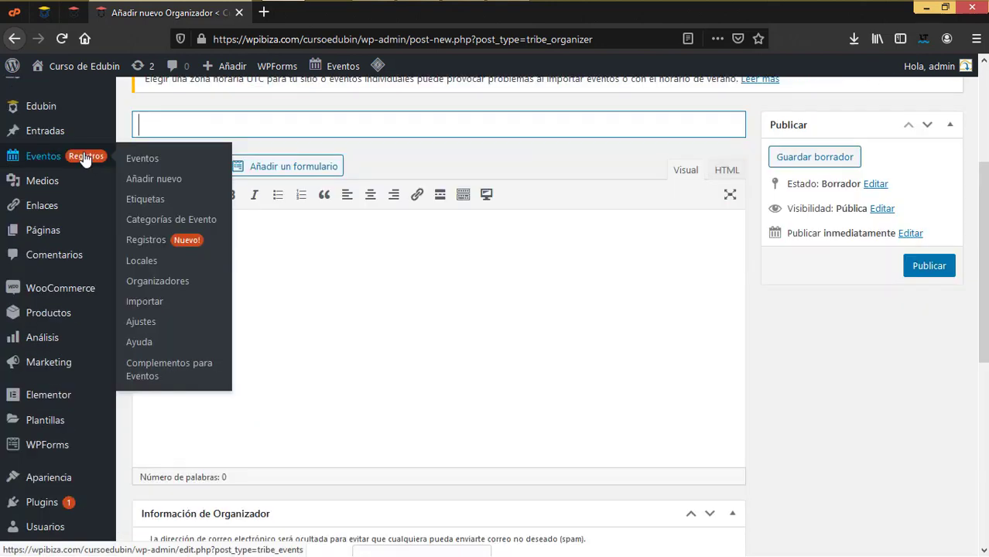
# Create the event category 'Eventos sociales' under Eventos > Categorías de Evento
pyautogui.click(165, 222)
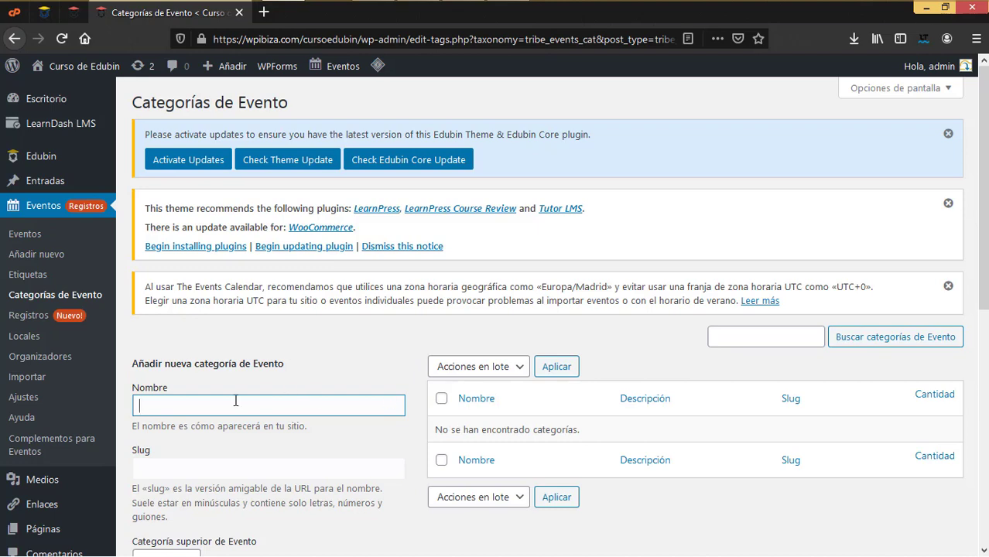
pyautogui.write('Eventos sociales')
pyautogui.scroll(-5, 236, 401)
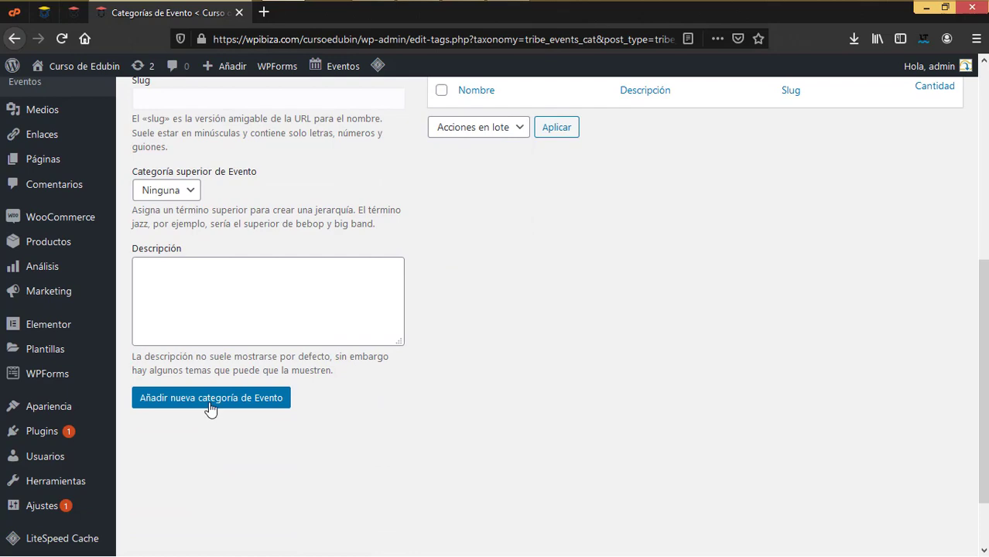
pyautogui.click(210, 398)
pyautogui.scroll(3, 198, 363)
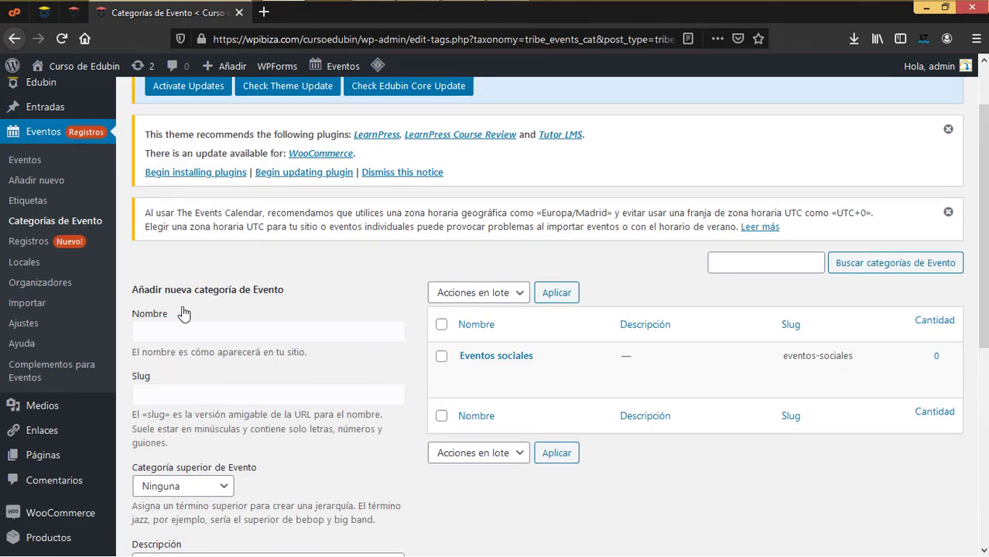
# Add a second event category named 'Eventos academicos', correcting a mistyped name first
pyautogui.click(186, 333)
pyautogui.write('ae')
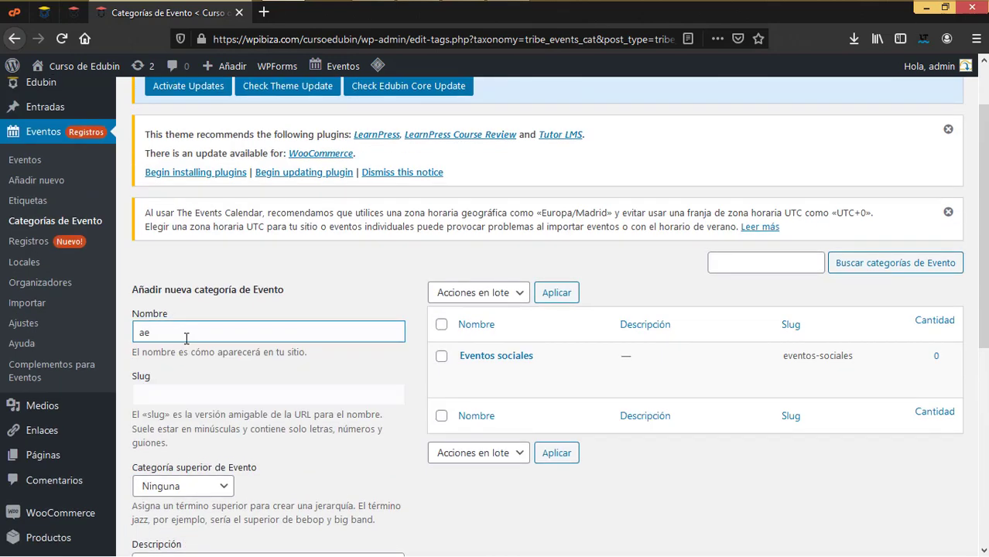
pyautogui.write('VENTO')
pyautogui.press('BackSpace')
pyautogui.press('BackSpace')
pyautogui.press('BackSpace')
pyautogui.press('BackSpace')
pyautogui.press('BackSpace')
pyautogui.press('BackSpace')
pyautogui.press('BackSpace')
pyautogui.write('Eventos academicos')
pyautogui.scroll(-4, 203, 409)
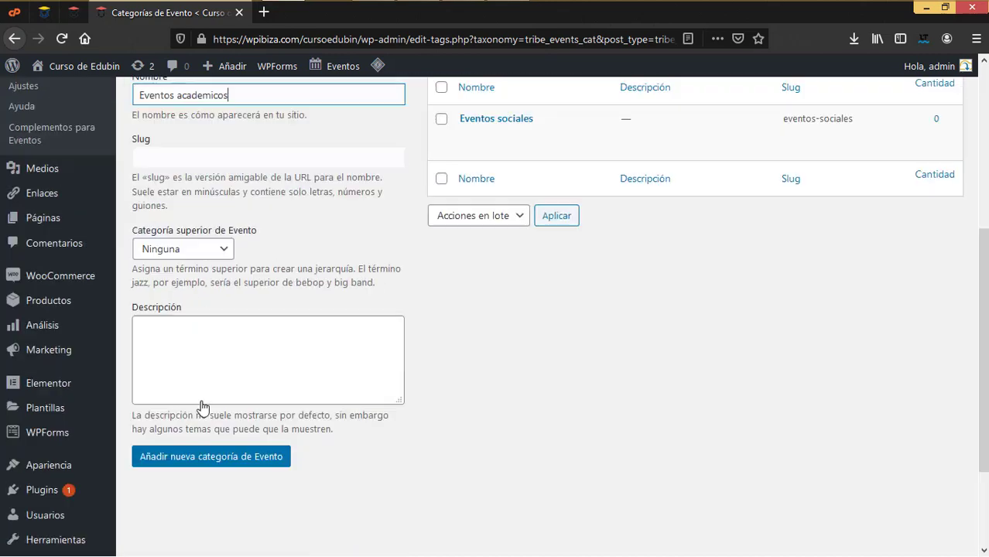
pyautogui.click(207, 400)
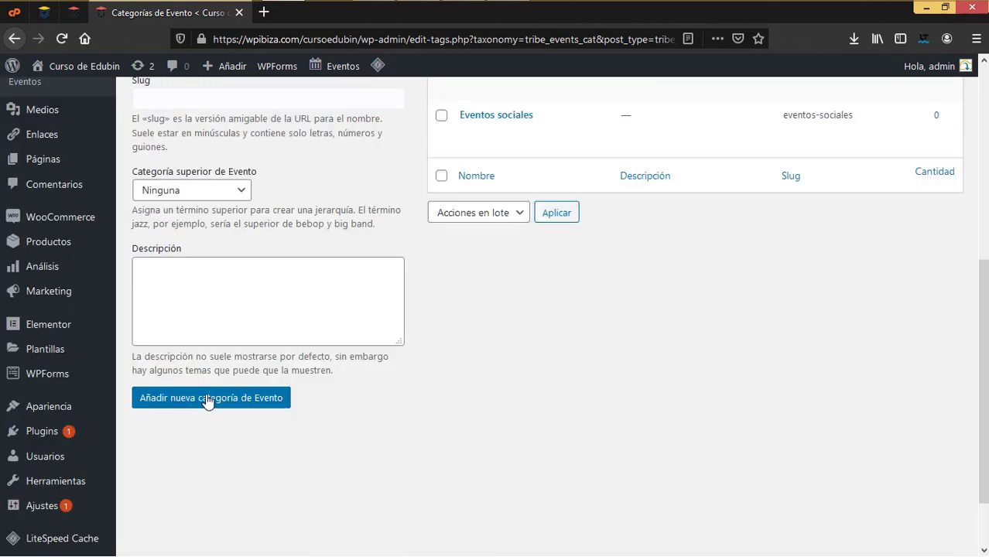
pyautogui.scroll(1, 236, 405)
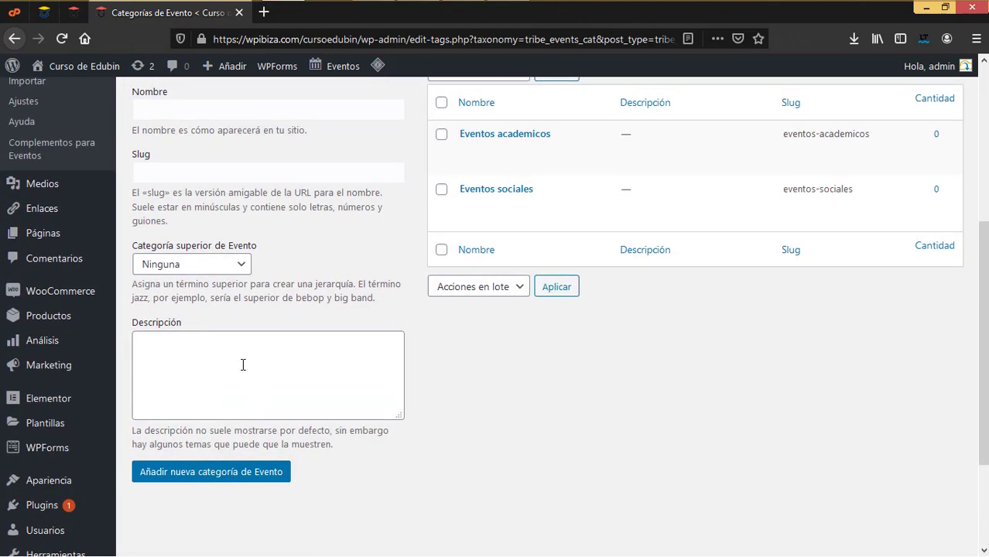
pyautogui.scroll(1, 243, 364)
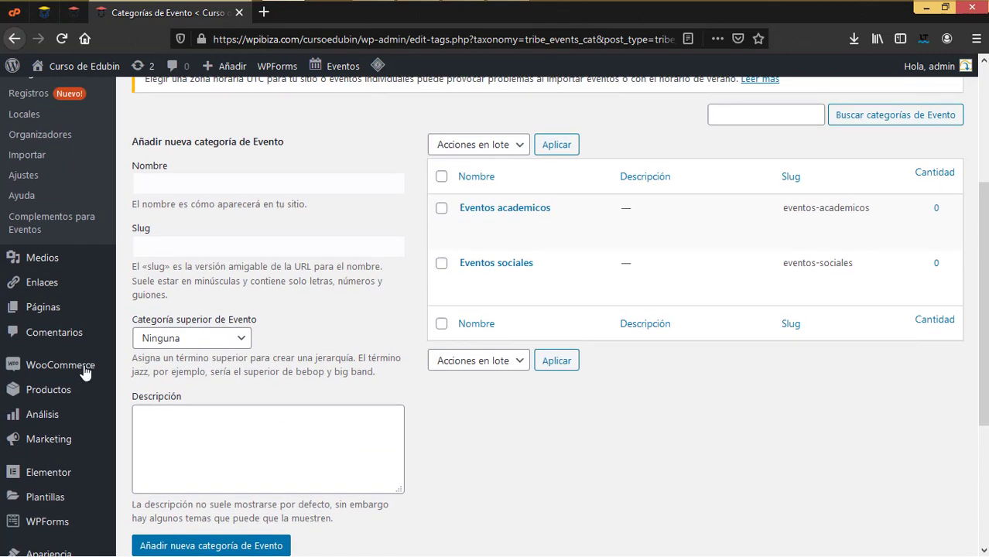
# Go to the Eventos list and open the February Education Conferences event for editing
pyautogui.scroll(3, 65, 398)
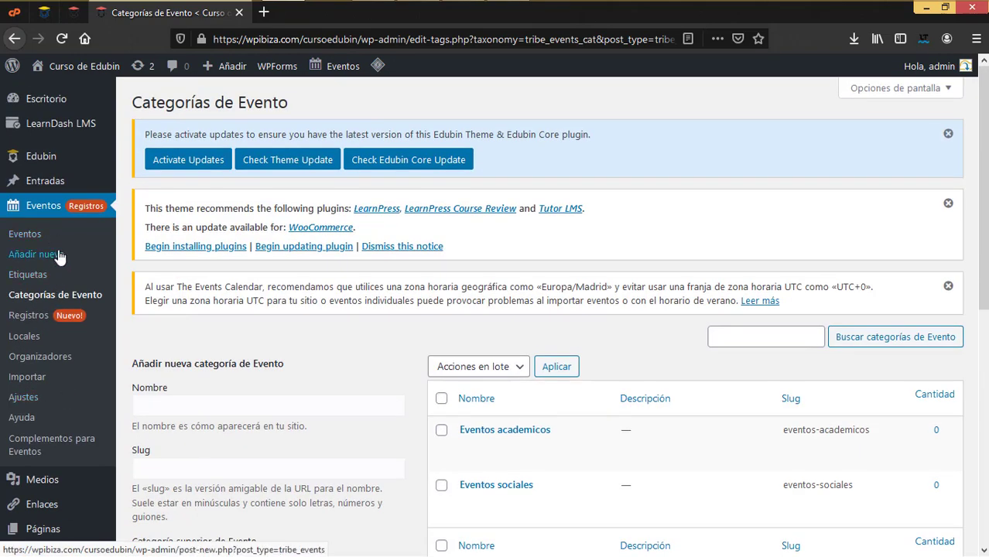
pyautogui.click(34, 237)
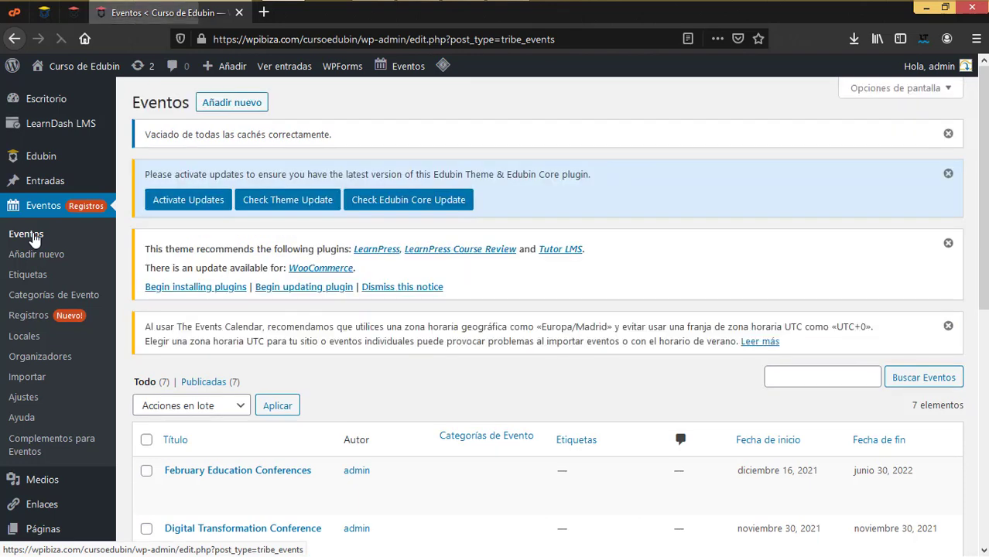
pyautogui.scroll(-4, 229, 413)
pyautogui.scroll(4, 228, 419)
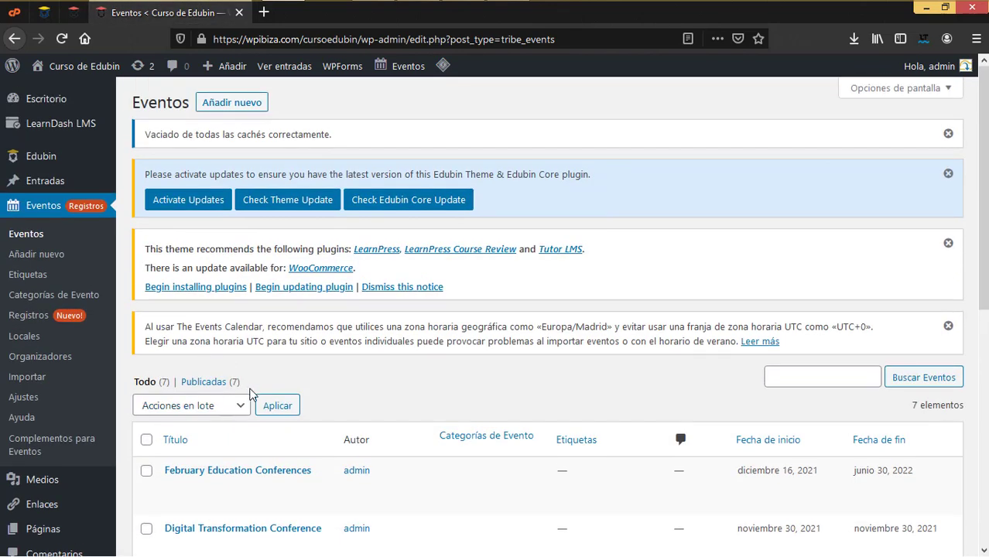
pyautogui.scroll(-2, 253, 394)
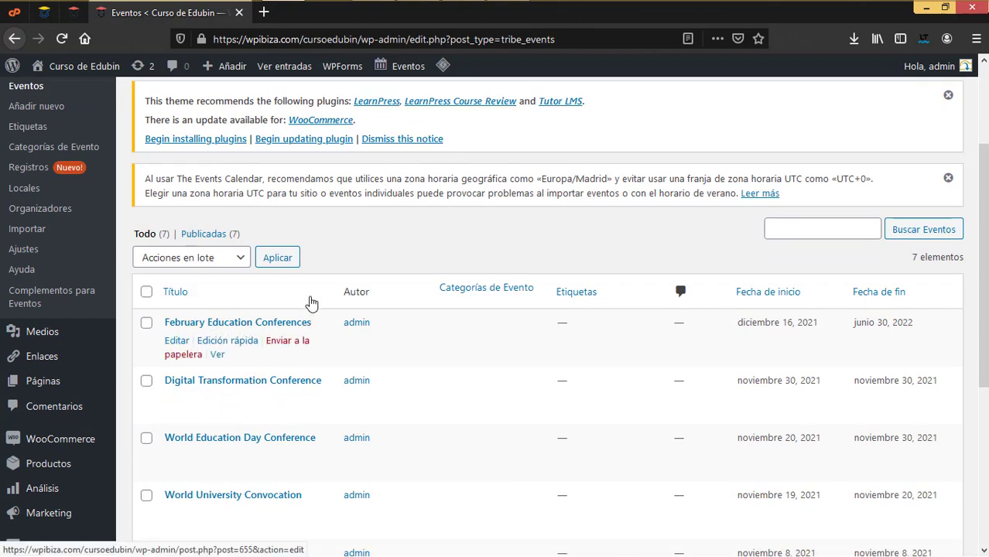
pyautogui.click(177, 340)
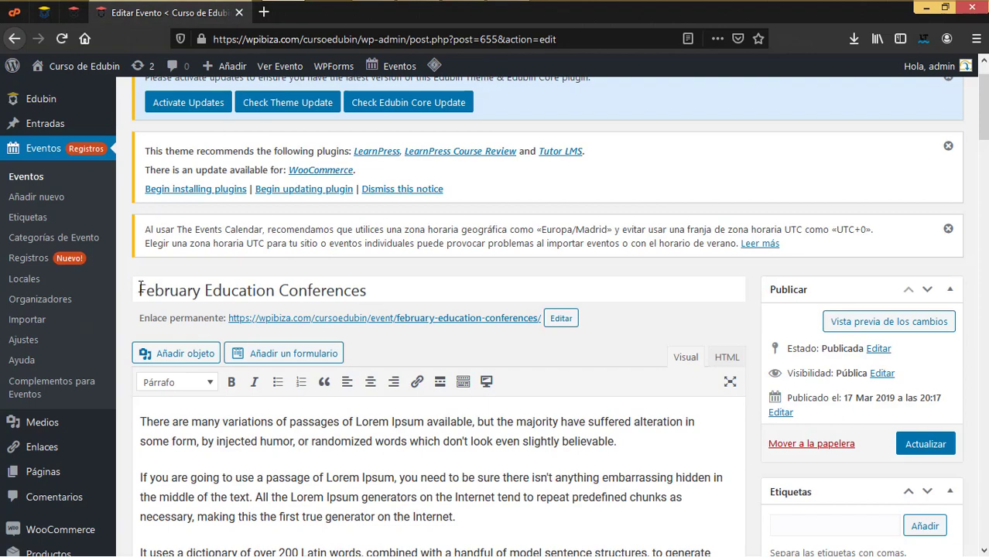
# Scroll through the event's registration settings, checking the organizer dropdown but leaving it unchanged
pyautogui.scroll(-3, 373, 416)
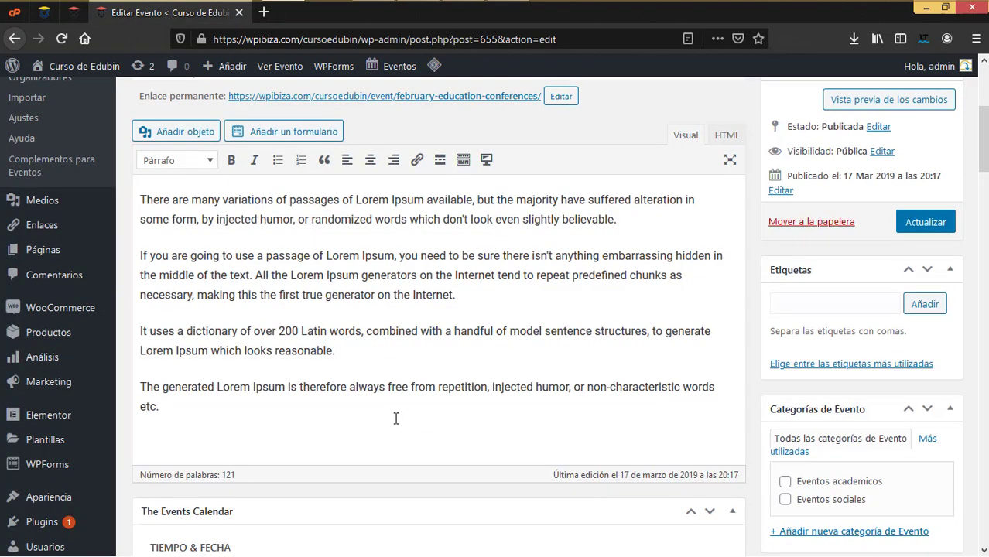
pyautogui.scroll(-4, 394, 418)
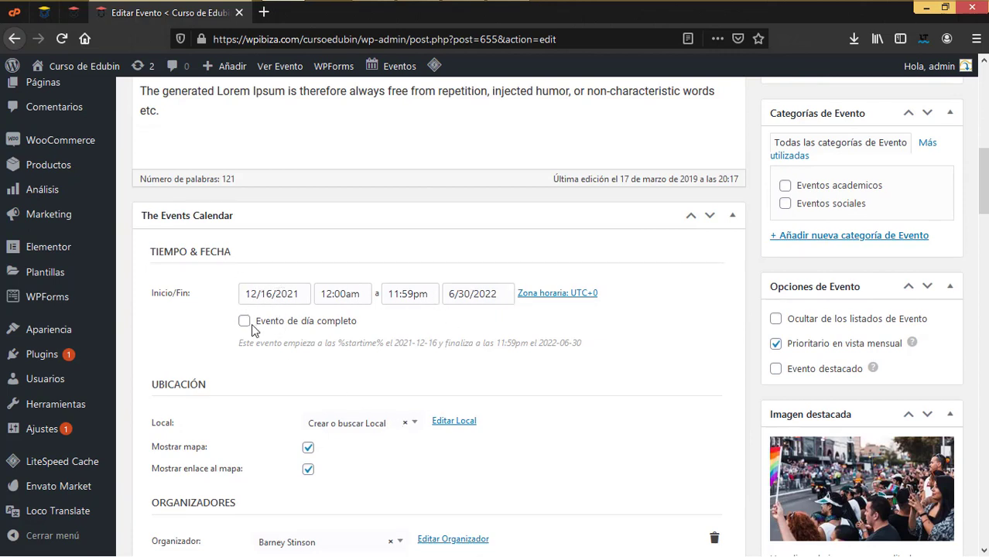
pyautogui.scroll(-1, 393, 503)
pyautogui.scroll(-2, 391, 501)
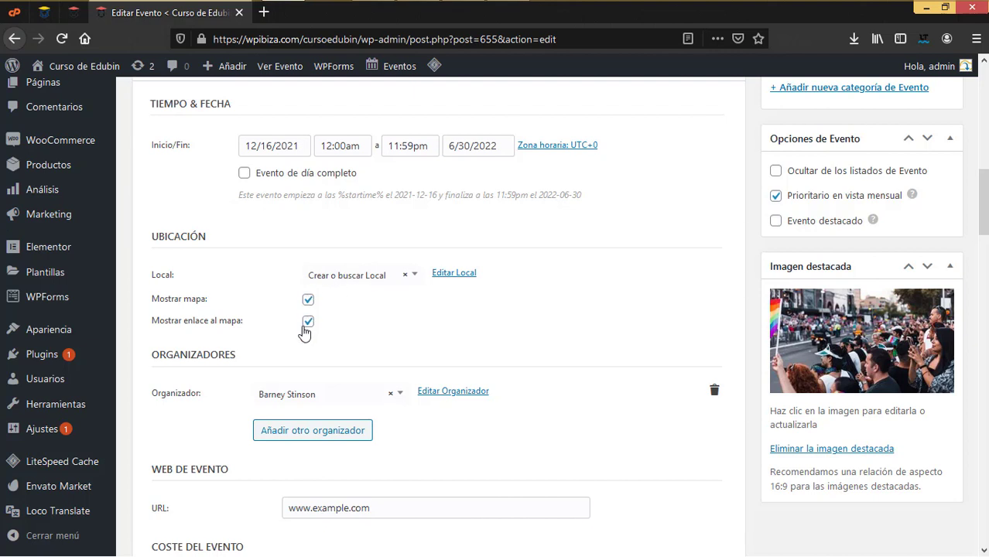
pyautogui.scroll(-2, 369, 464)
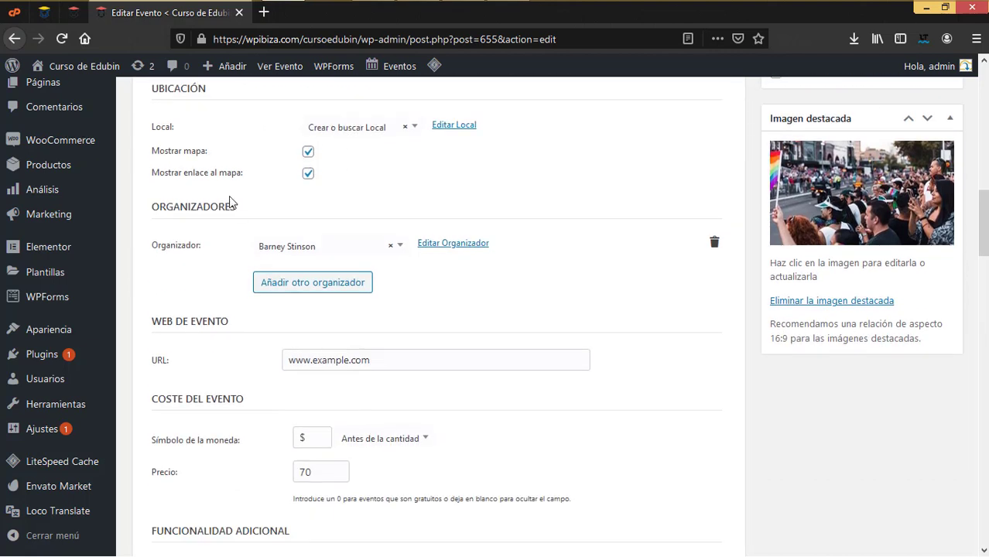
pyautogui.click(276, 247)
pyautogui.click(277, 248)
# Scroll down the editor to find the Categorías de Evento box
pyautogui.scroll(-2, 283, 232)
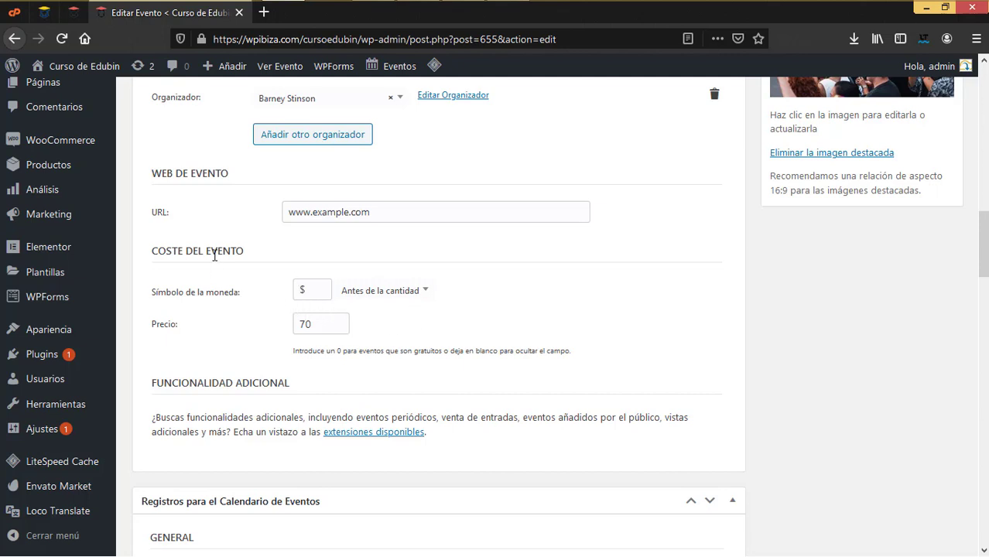
pyautogui.scroll(-3, 345, 542)
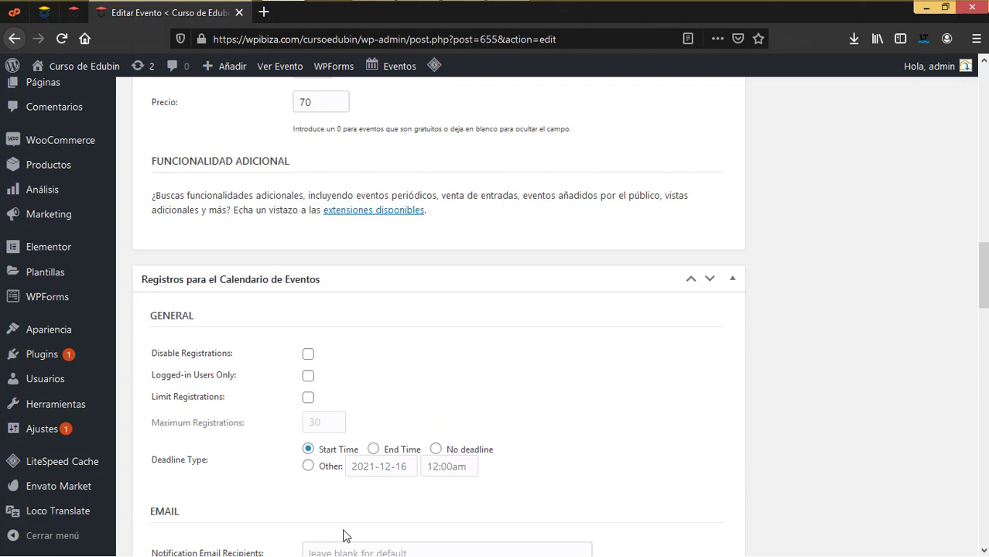
pyautogui.scroll(-1, 325, 526)
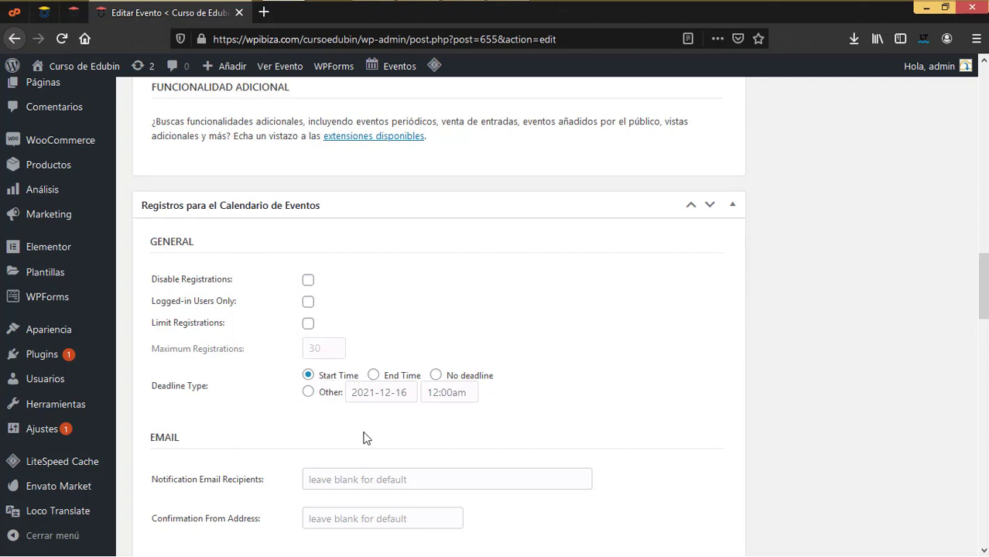
pyautogui.scroll(-5, 364, 438)
pyautogui.scroll(-3, 364, 433)
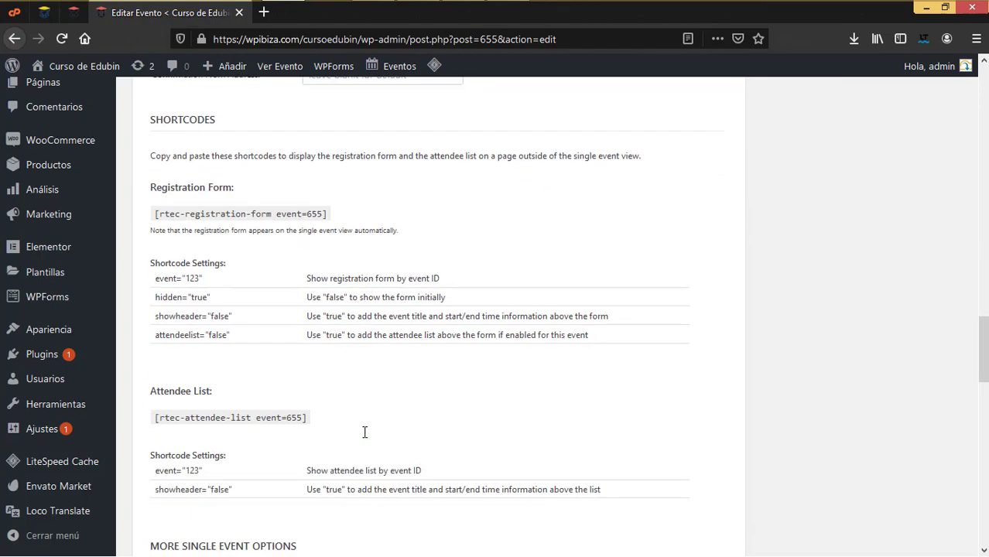
pyautogui.scroll(-2, 289, 293)
pyautogui.scroll(15, 313, 495)
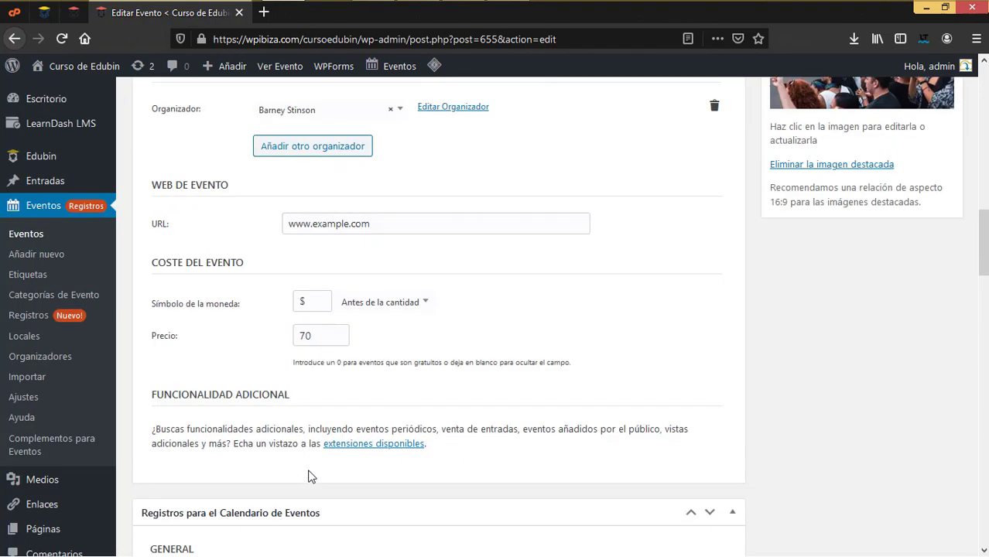
pyautogui.scroll(-5, 310, 470)
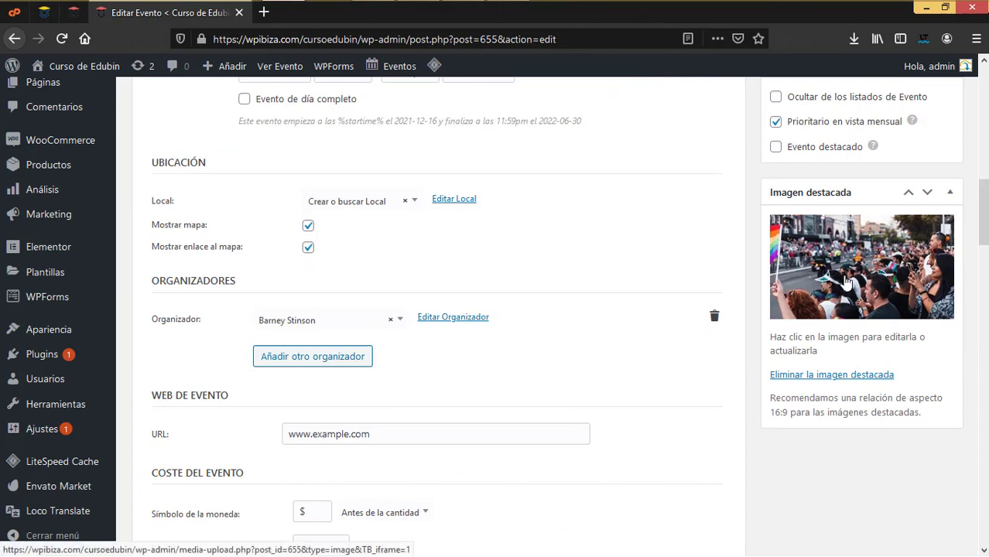
pyautogui.scroll(3, 814, 331)
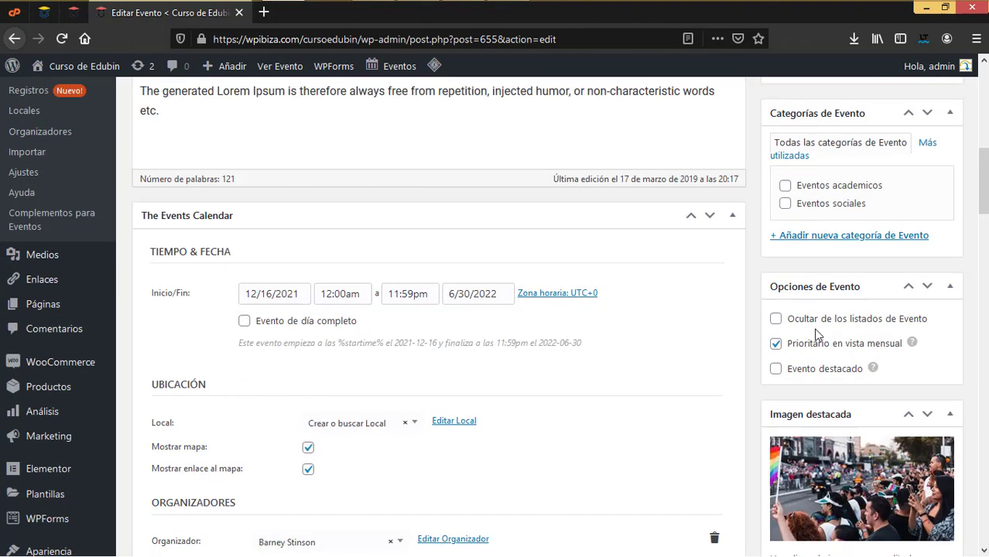
pyautogui.scroll(2, 817, 334)
# Tick 'Eventos academicos' for the event, save it with Actualizar, and open the site's front page
pyautogui.click(786, 333)
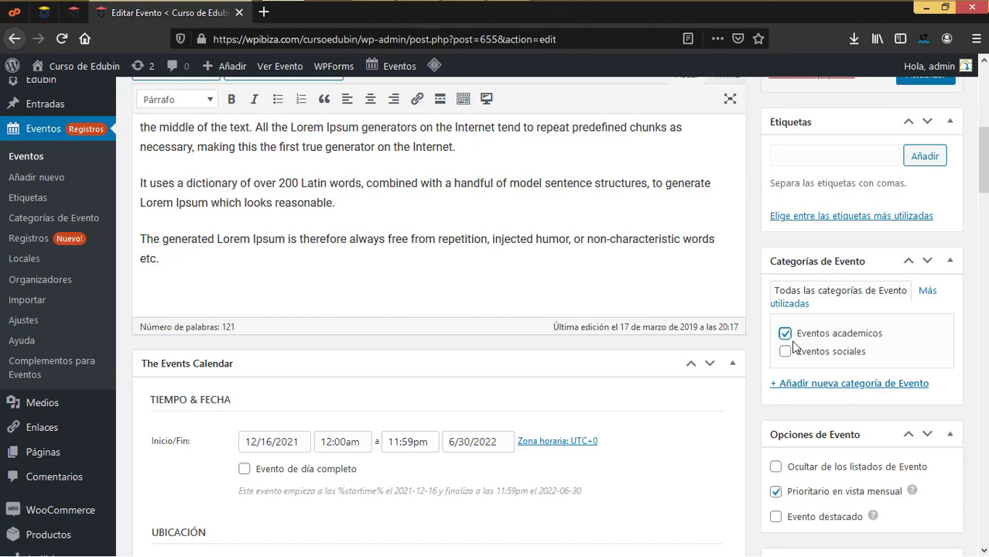
pyautogui.scroll(6, 795, 346)
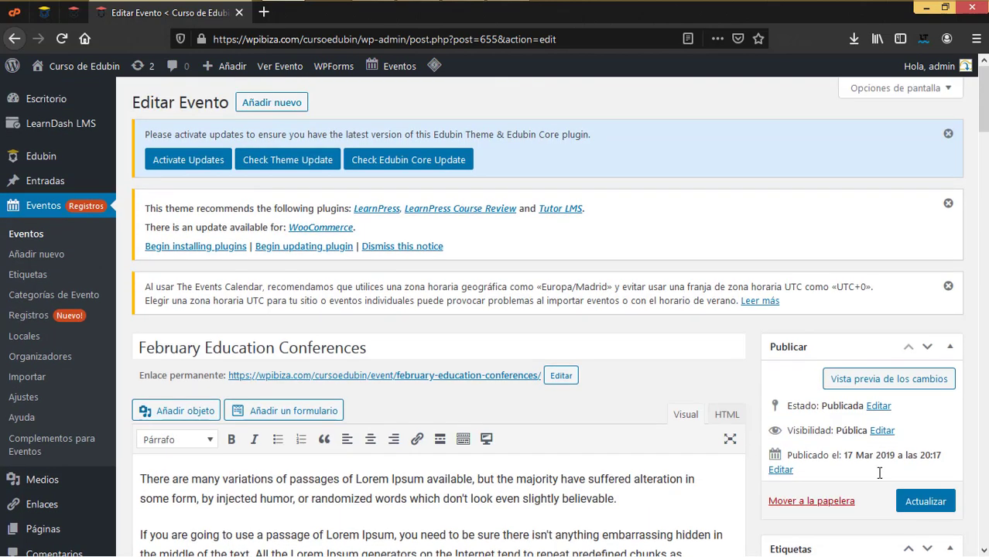
pyautogui.click(926, 503)
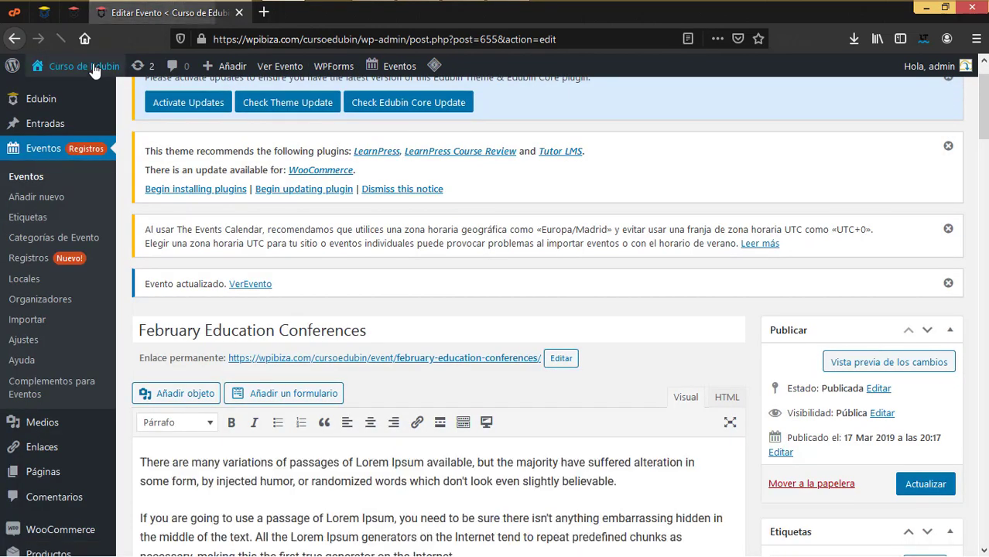
pyautogui.click(171, 89)
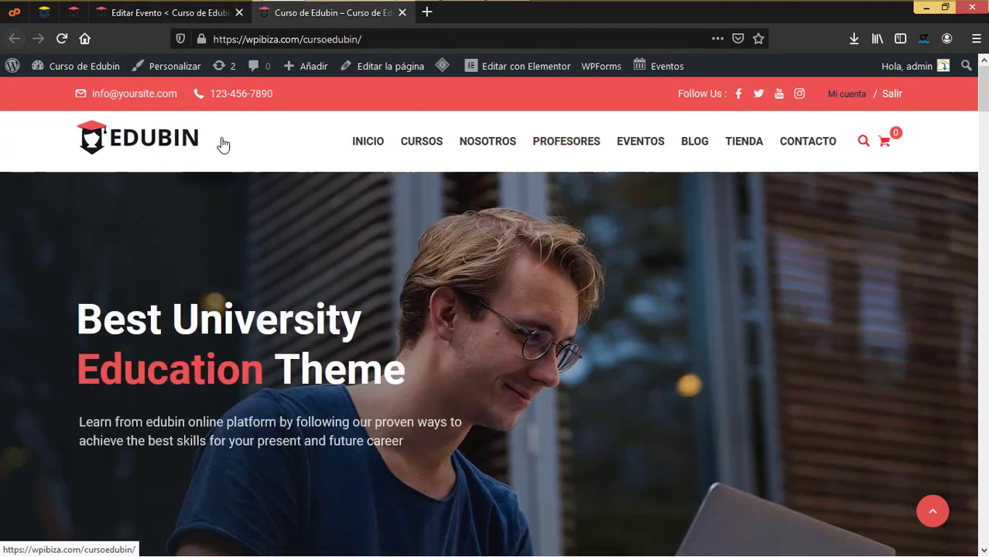
# Show the upcoming events in the EVENTOS Vista lista, then return to the Editar Evento tab
pyautogui.moveTo(653, 150)
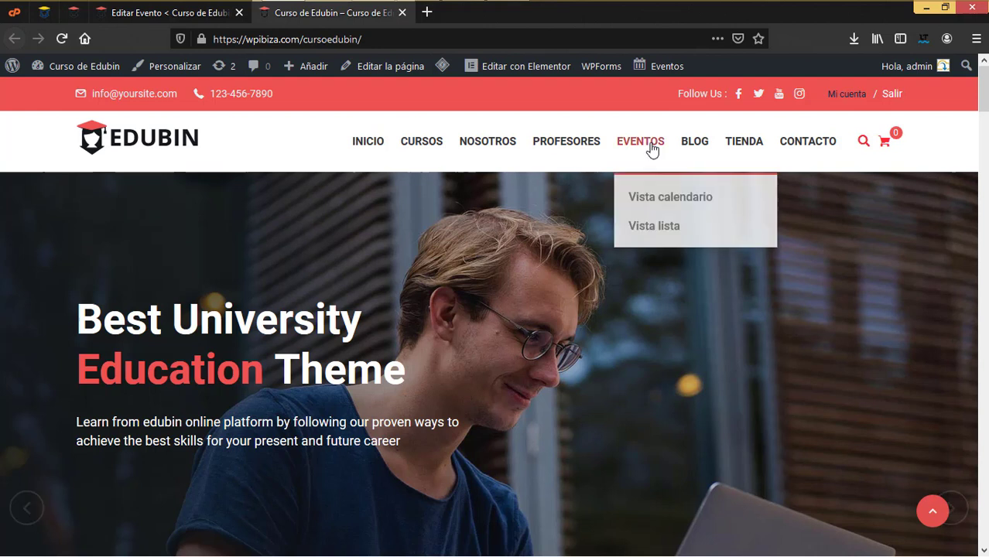
pyautogui.click(656, 230)
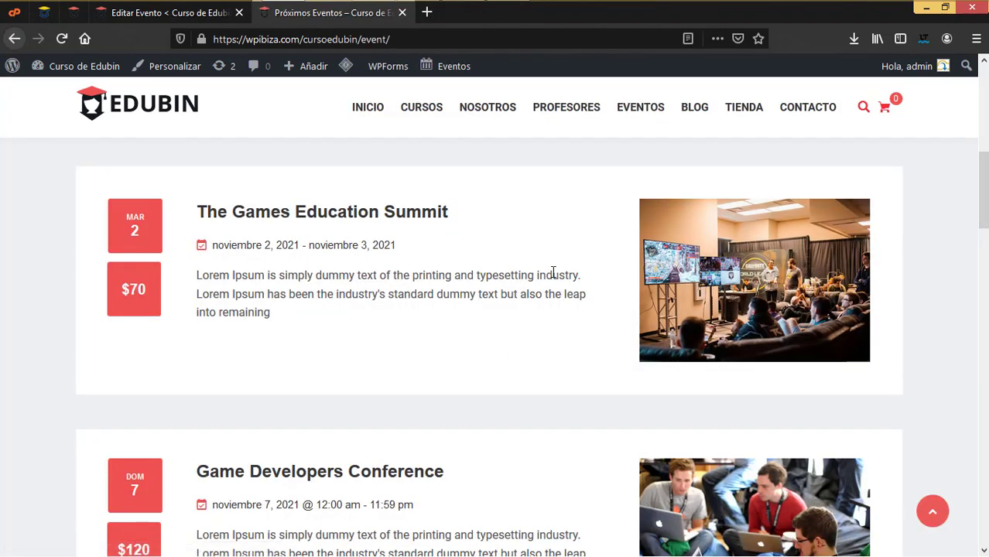
pyautogui.click(145, 14)
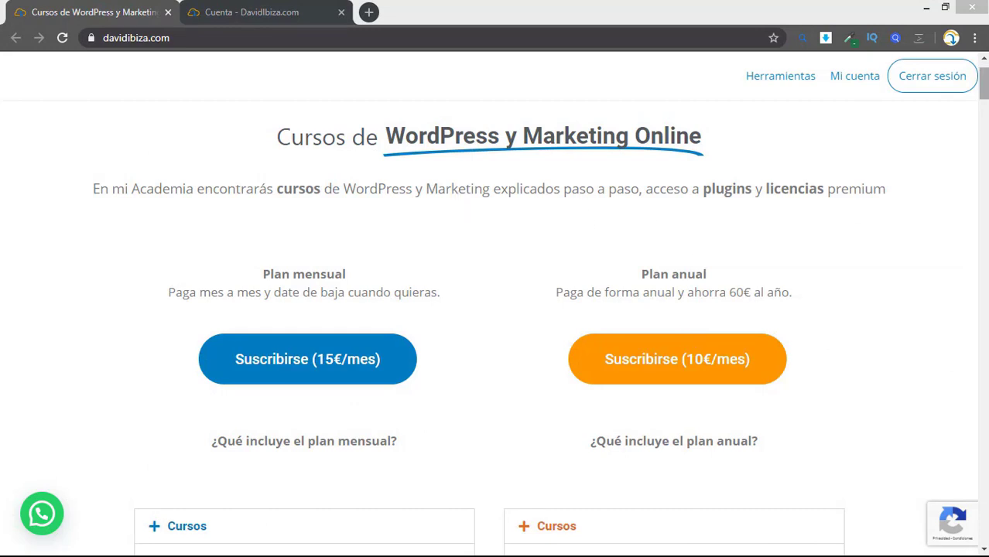
pyautogui.scroll(-8, 495, 310)
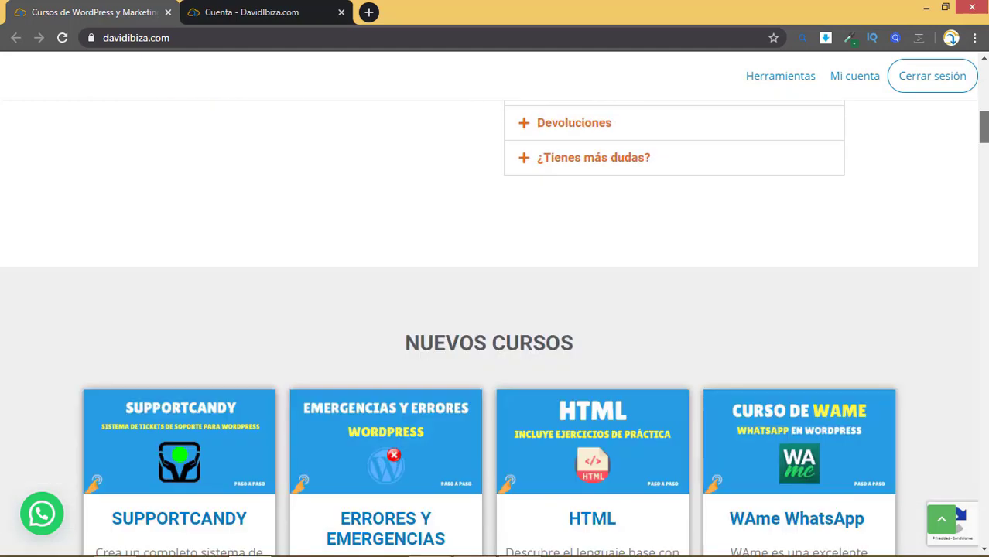
pyautogui.scroll(-4, 495, 309)
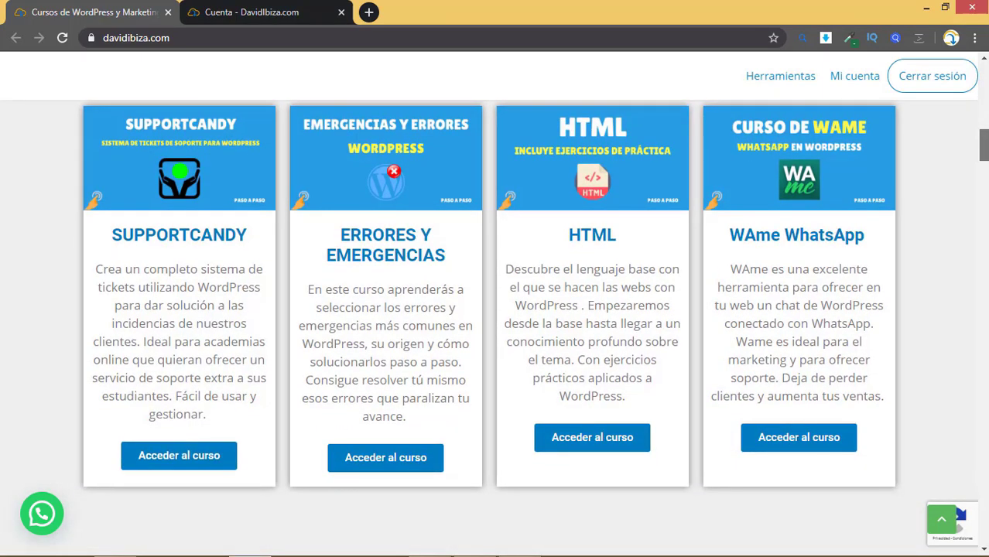
pyautogui.scroll(-2, 495, 309)
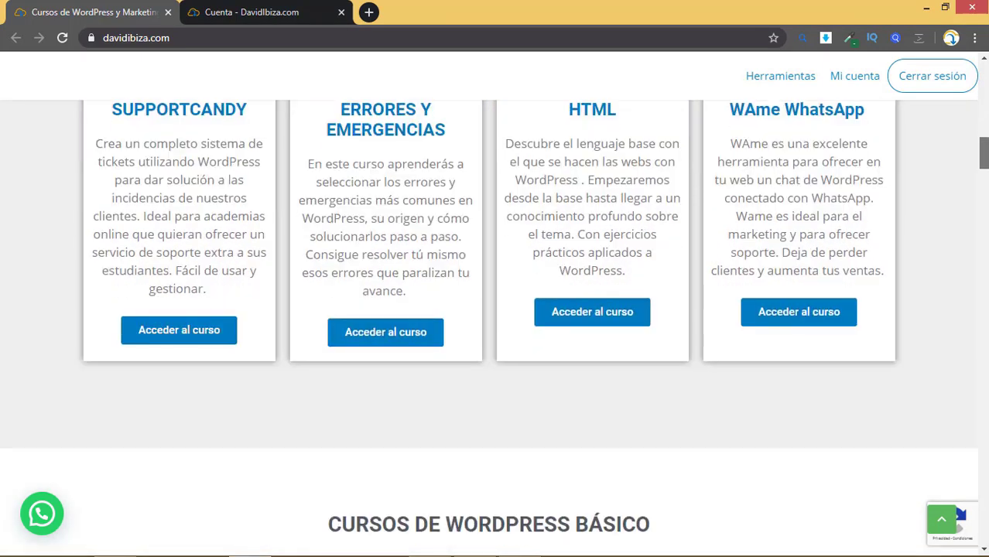
pyautogui.scroll(-1, 495, 328)
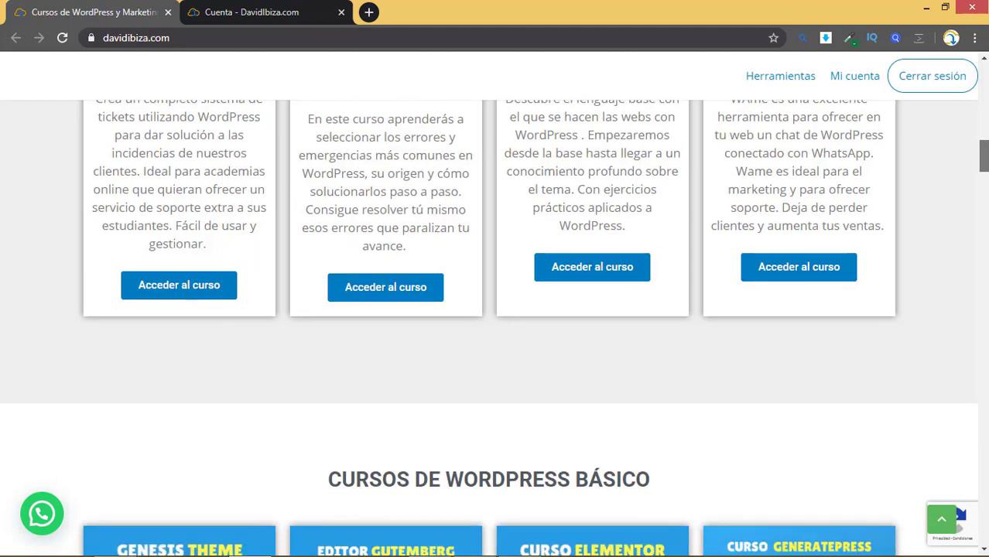
pyautogui.press('Home')
pyautogui.click(271, 12)
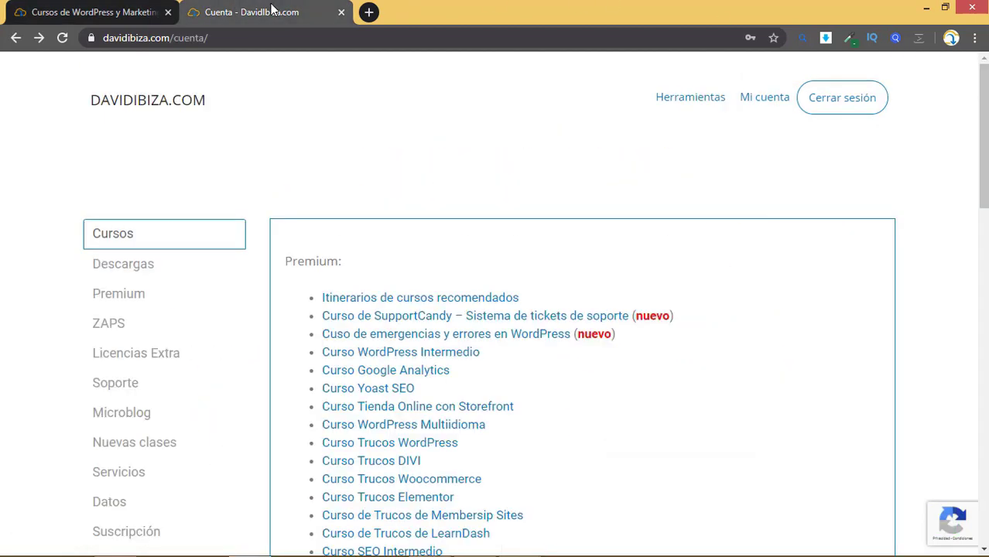
pyautogui.scroll(-1, 372, 286)
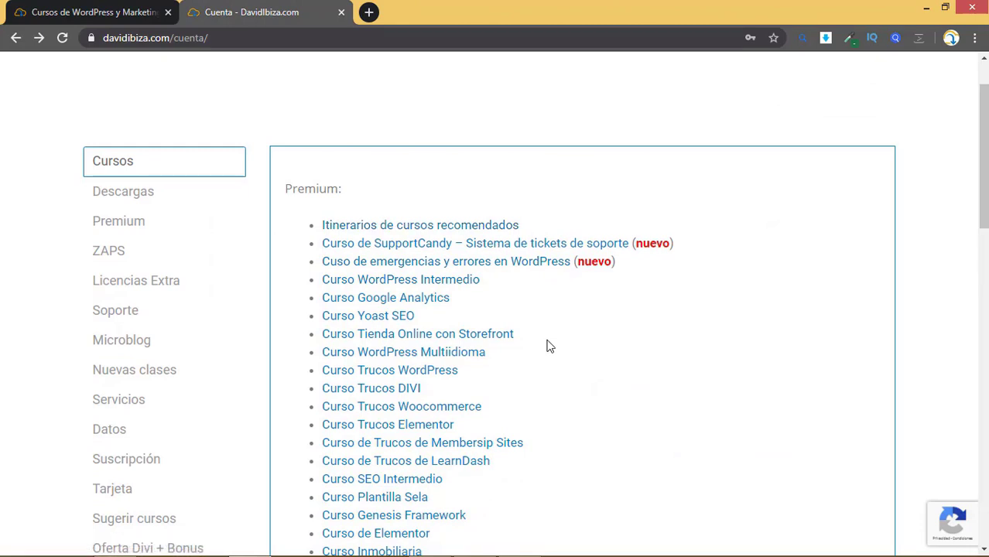
pyautogui.scroll(-1, 96, 176)
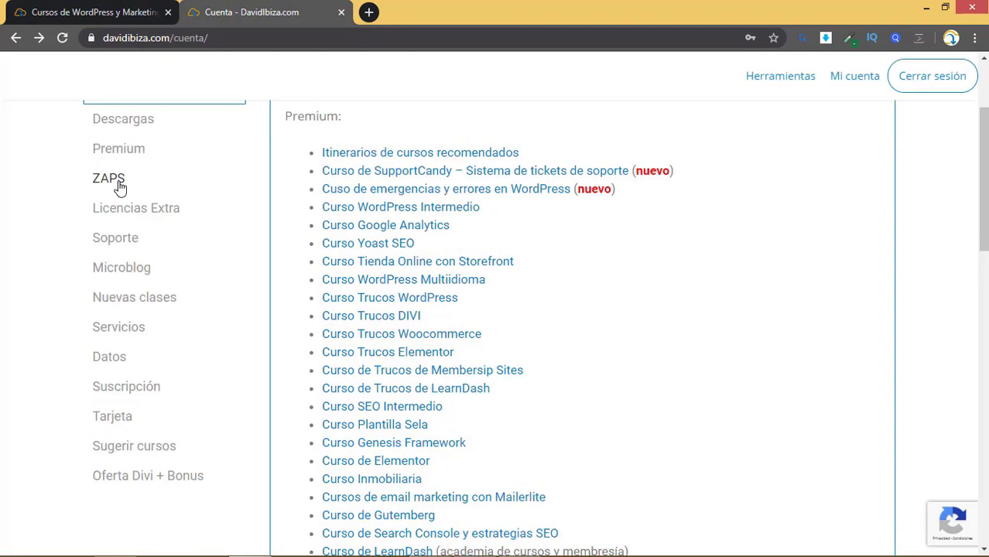
pyautogui.scroll(1, 150, 213)
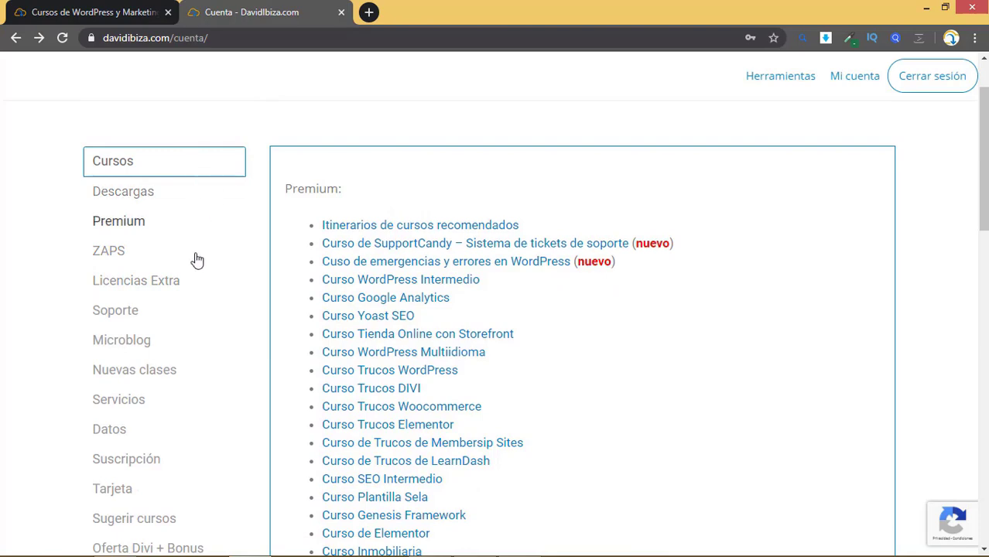
pyautogui.scroll(-2, 174, 216)
pyautogui.scroll(1, 151, 151)
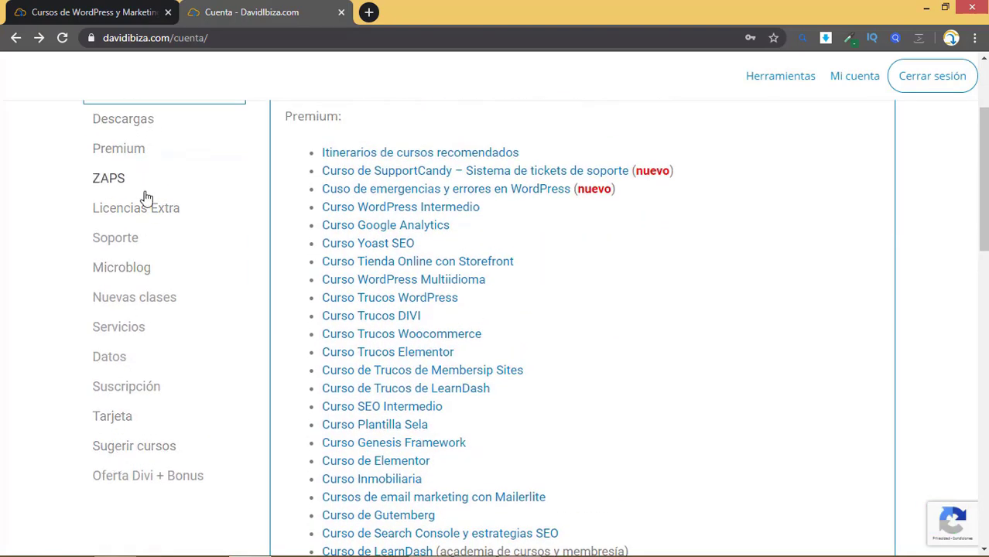
pyautogui.scroll(2, 150, 141)
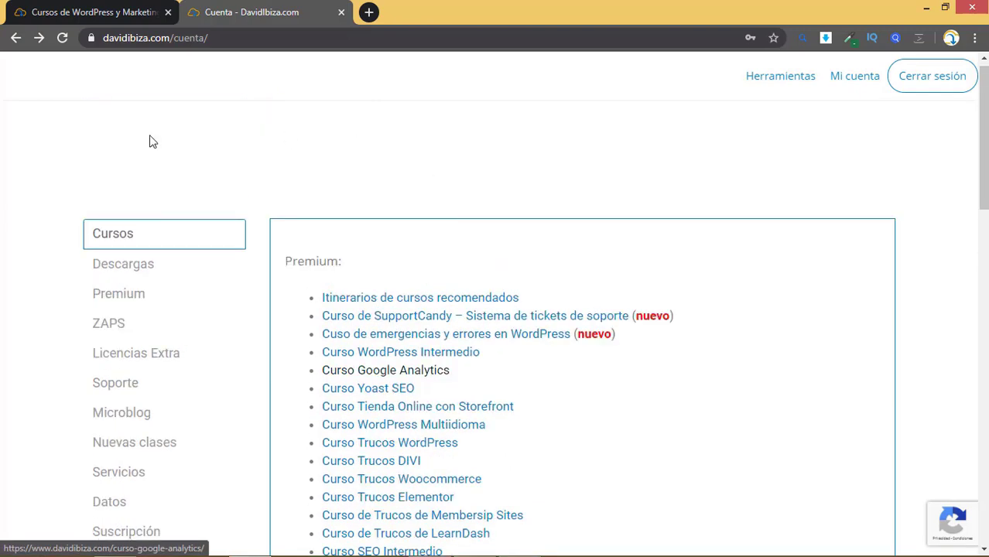
pyautogui.click(99, 11)
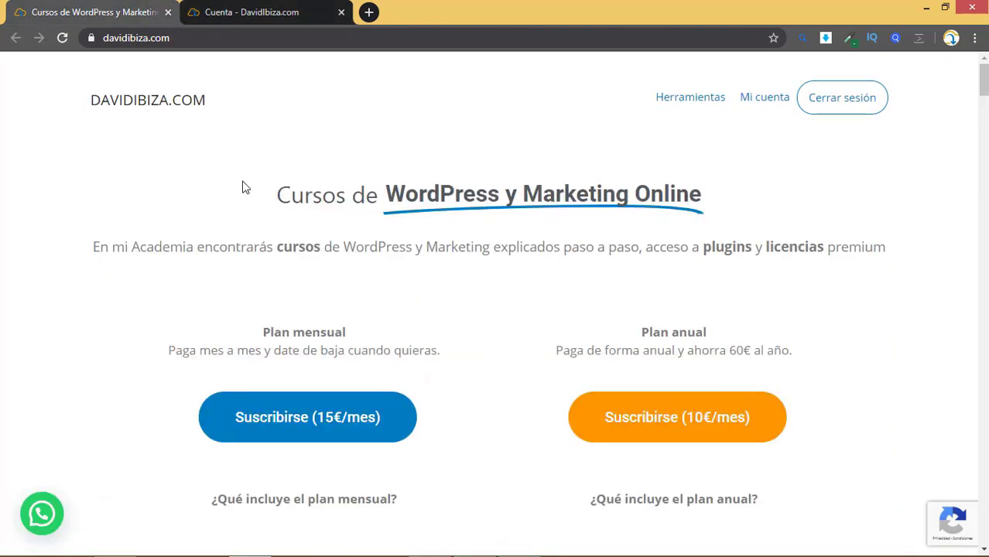